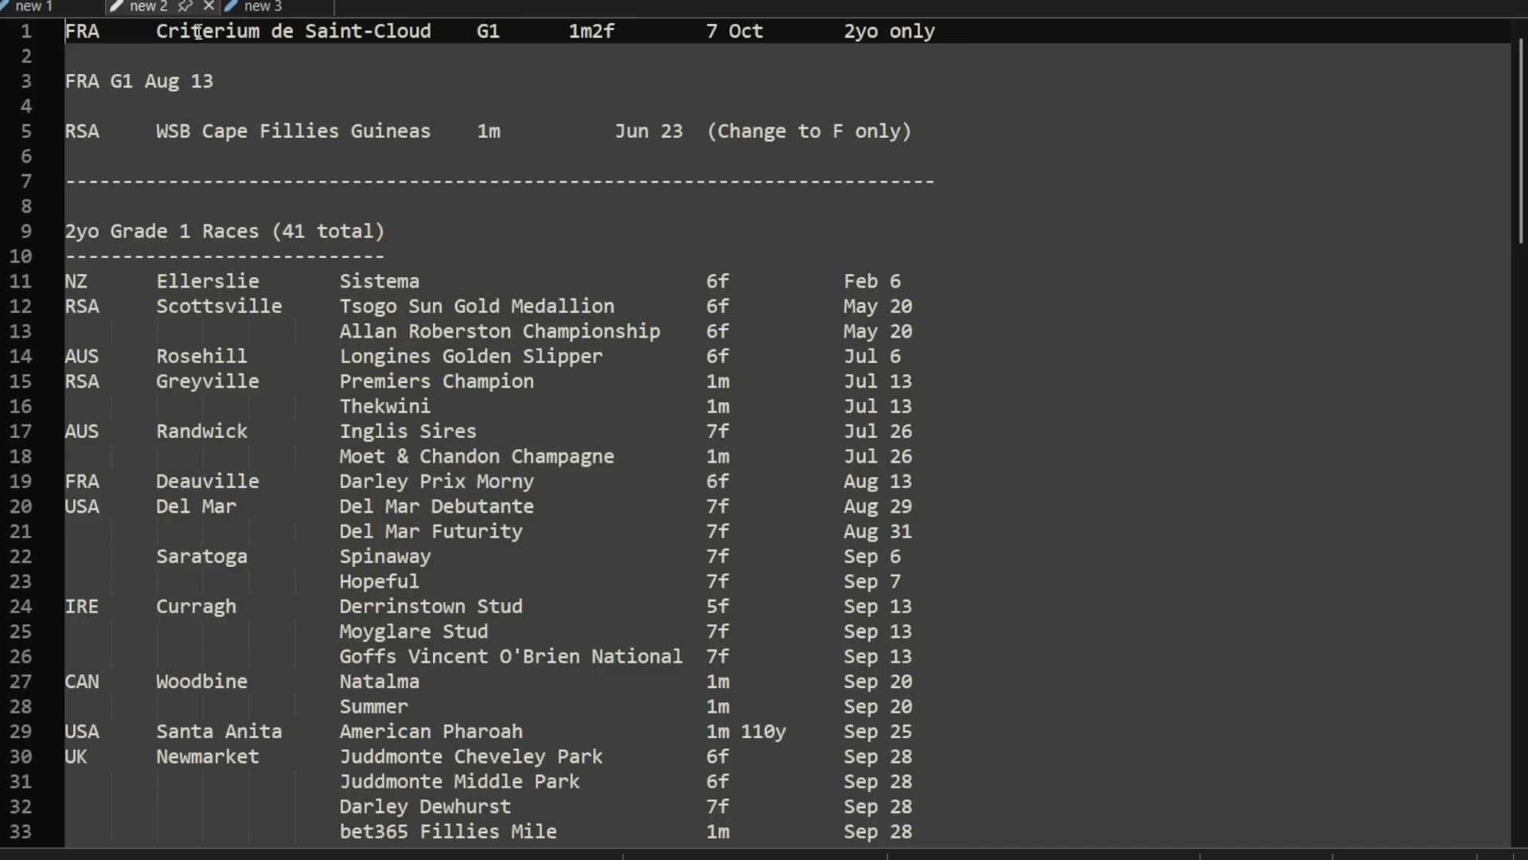
Step: Review the notes on the Criterium de Saint-Cloud race and the French G1 races on Aug 13
{"action": "left_click_drag", "start_coordinate": [306, 31], "coordinate": [430, 30]}
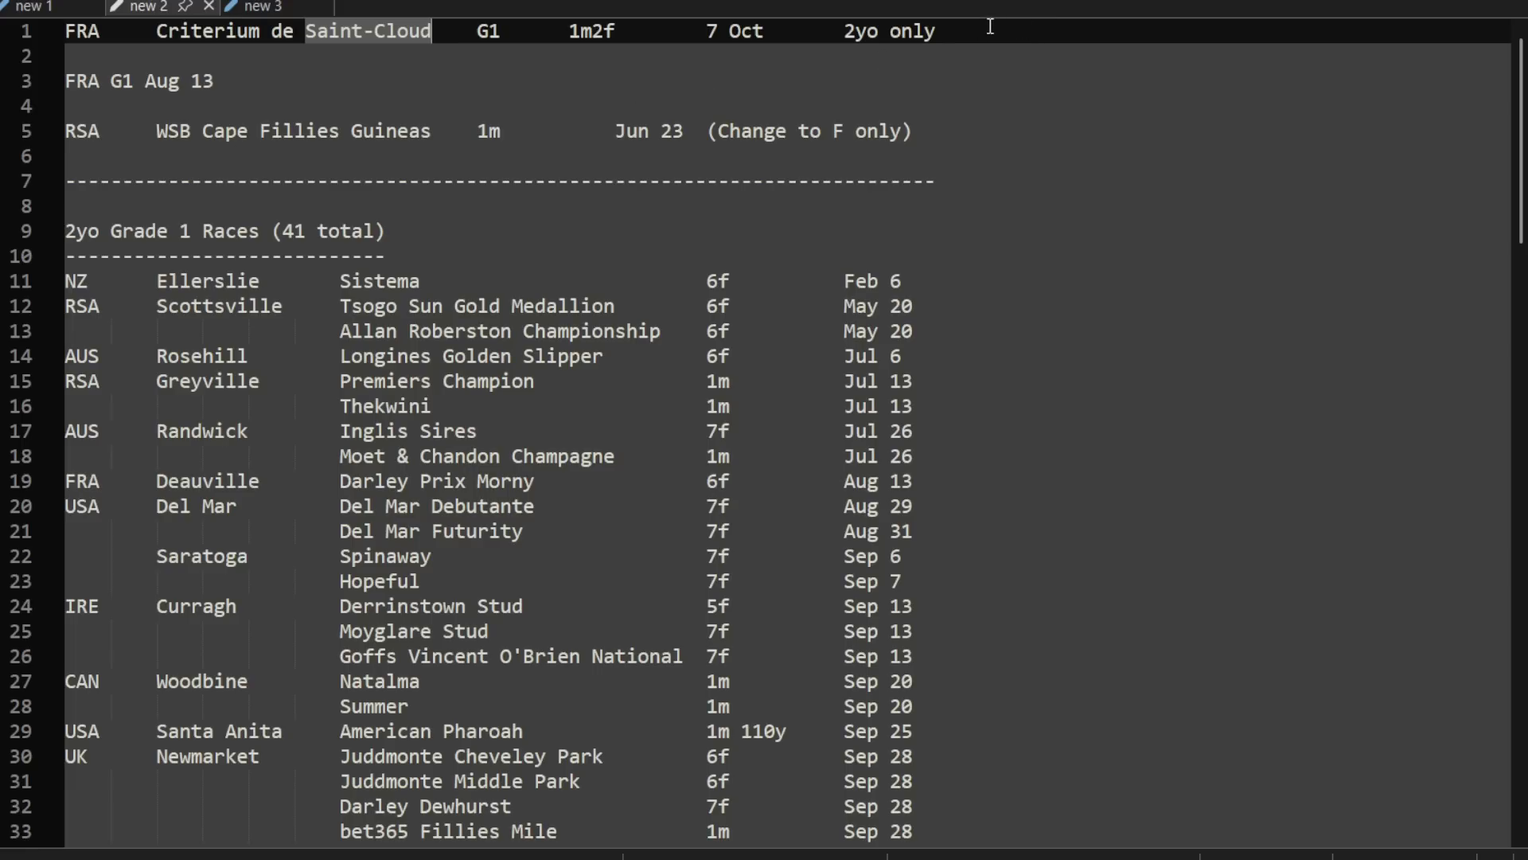
{"action": "left_click_drag", "start_coordinate": [990, 26], "coordinate": [22, 34]}
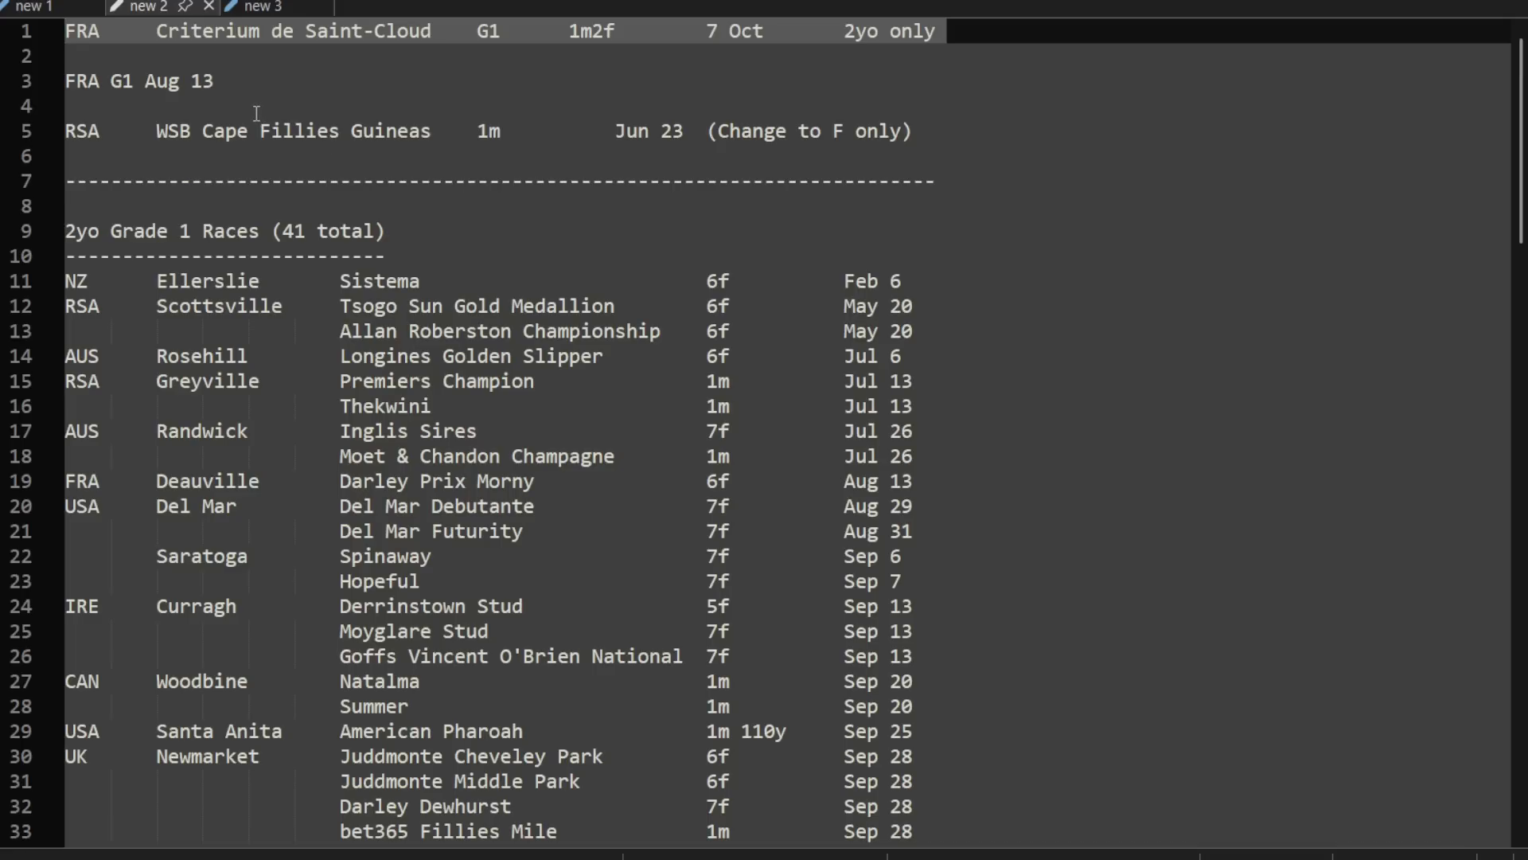
{"action": "left_click_drag", "start_coordinate": [239, 82], "coordinate": [56, 83]}
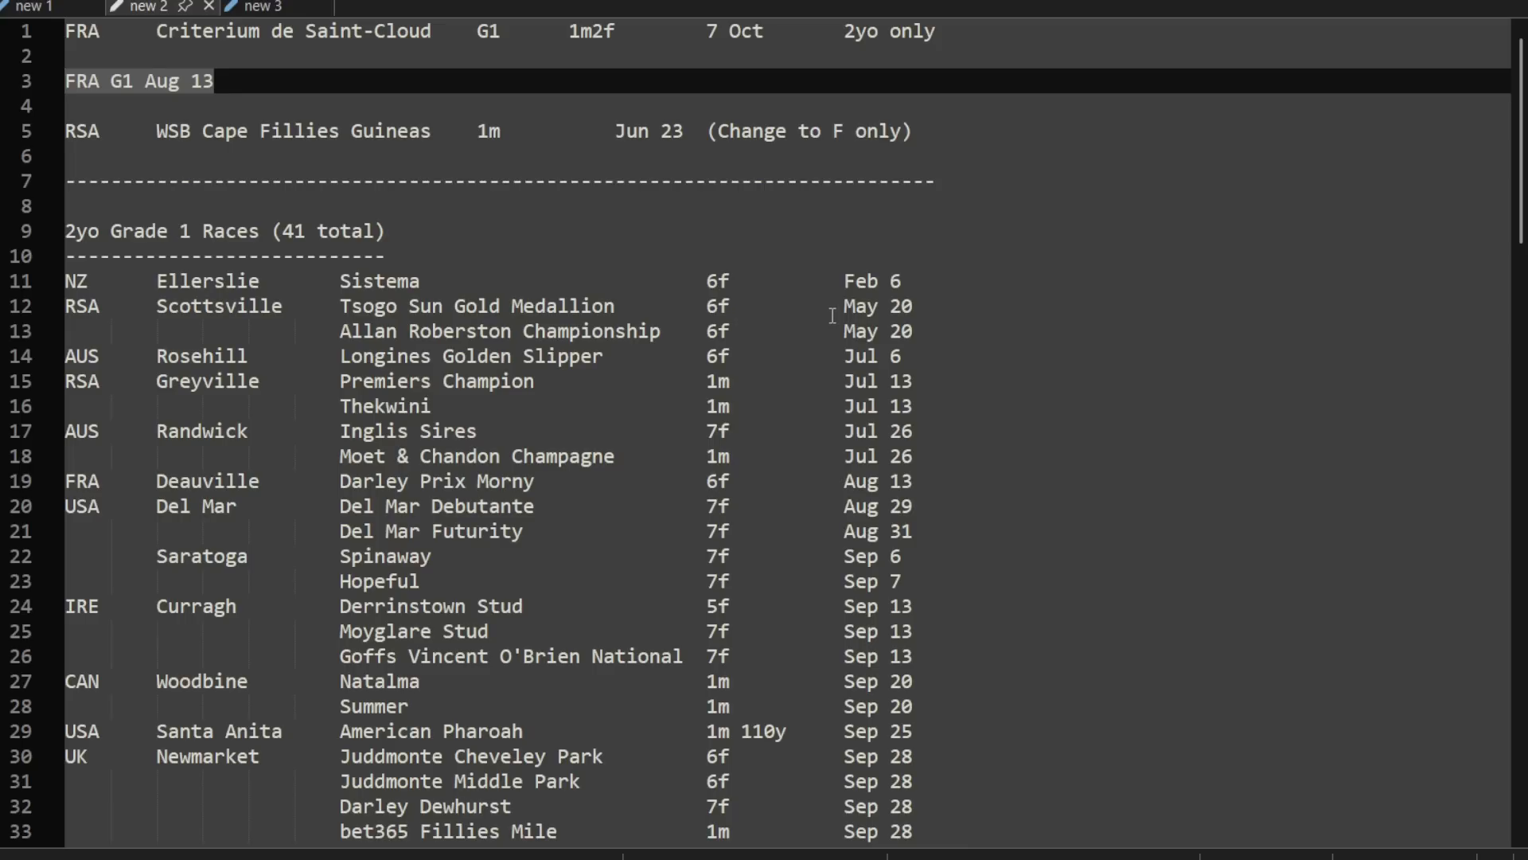
Step: Switch to the horse racing game and look up the 13 Aug 2030 Deauville meeting in the diary's feature race list
{"action": "key", "text": "alt+Tab"}
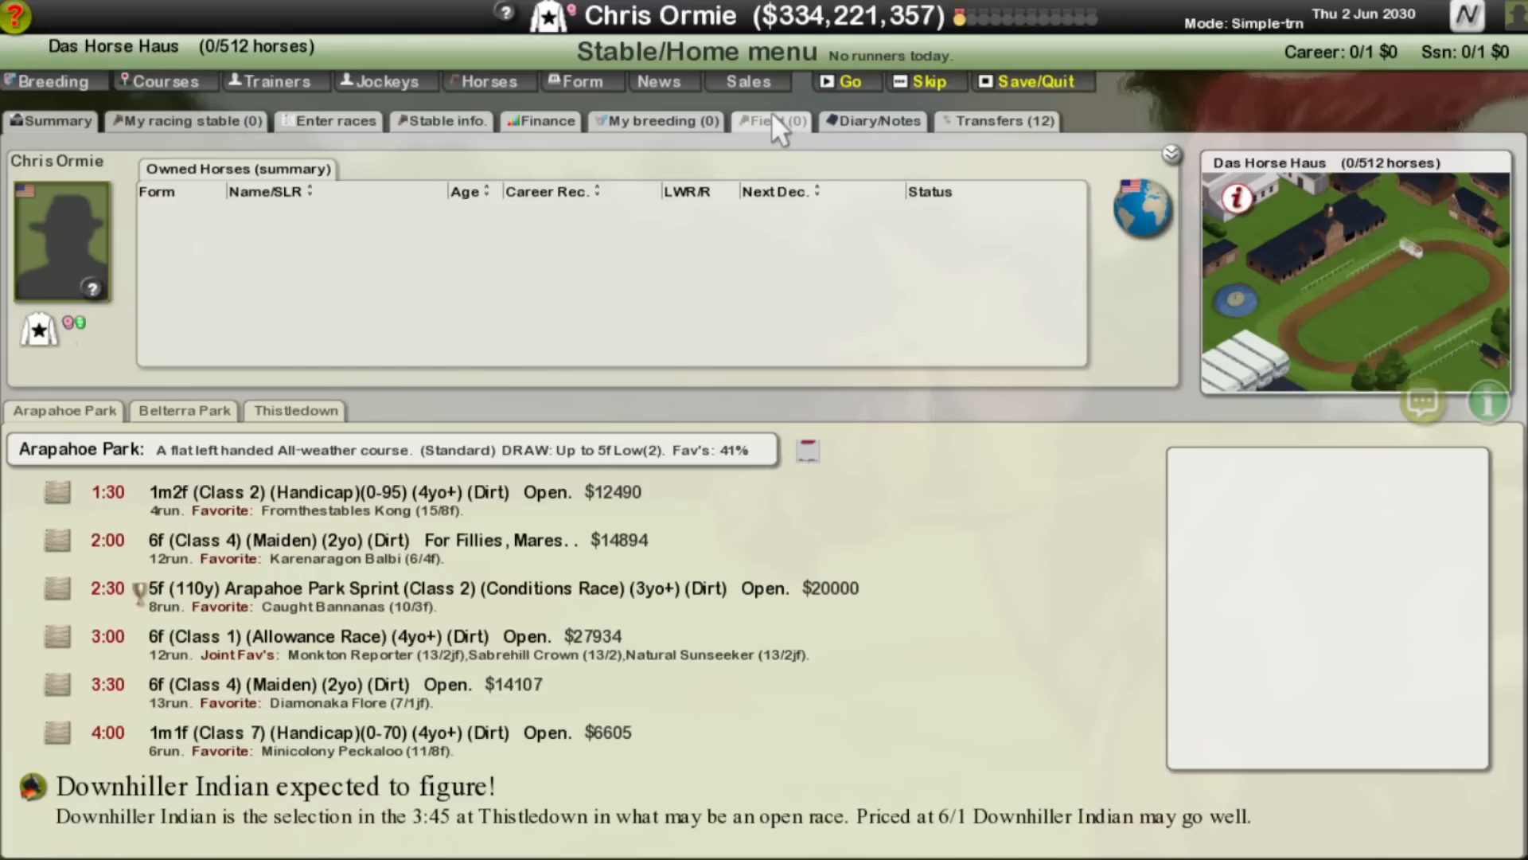
{"action": "left_click", "coordinate": [871, 118]}
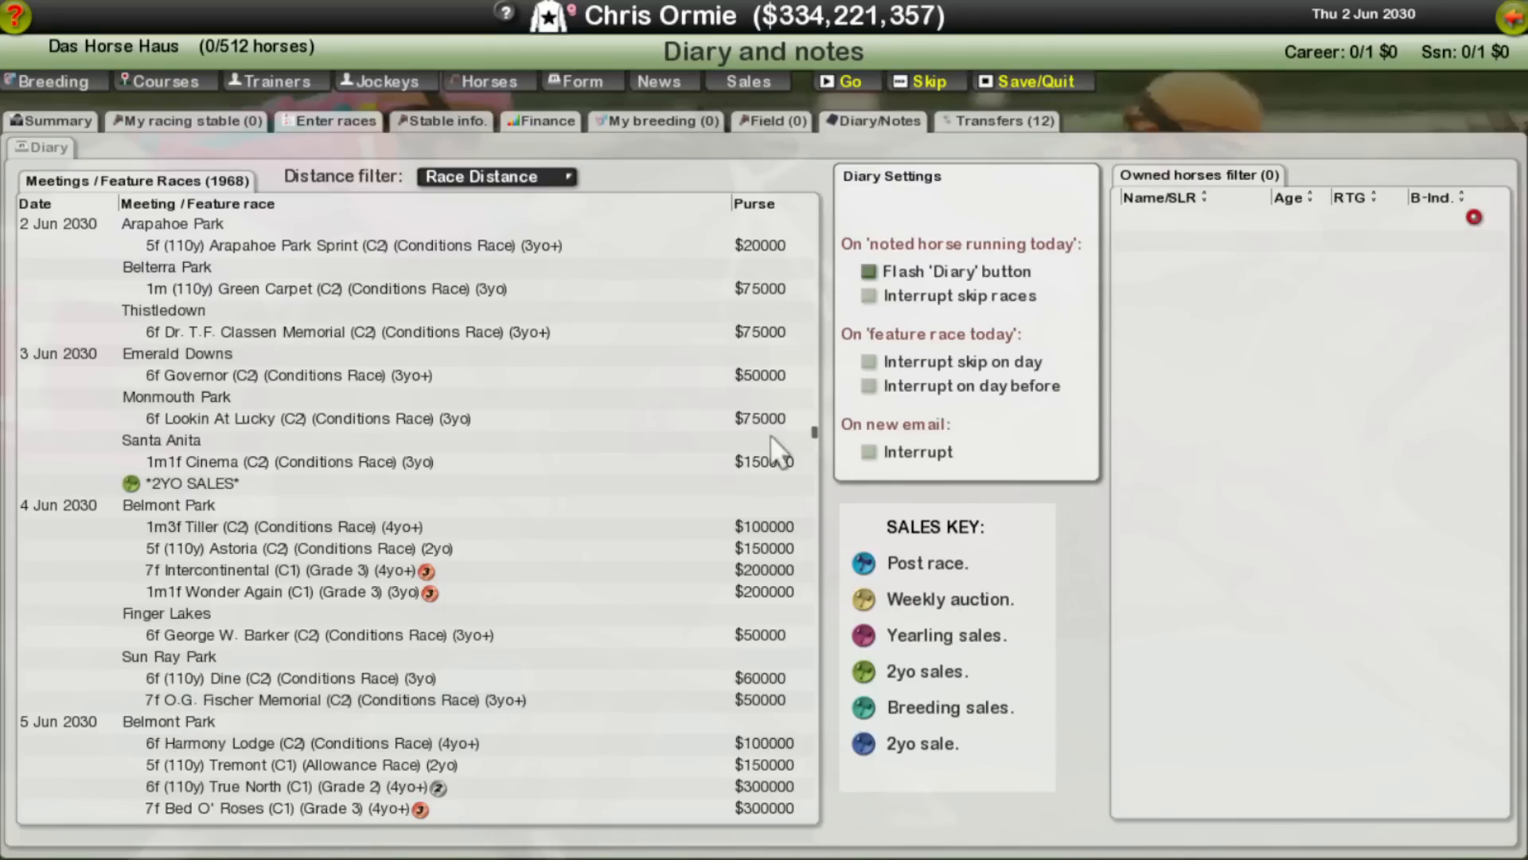
{"action": "scroll", "coordinate": [589, 556], "scroll_direction": "down", "scroll_amount": 20}
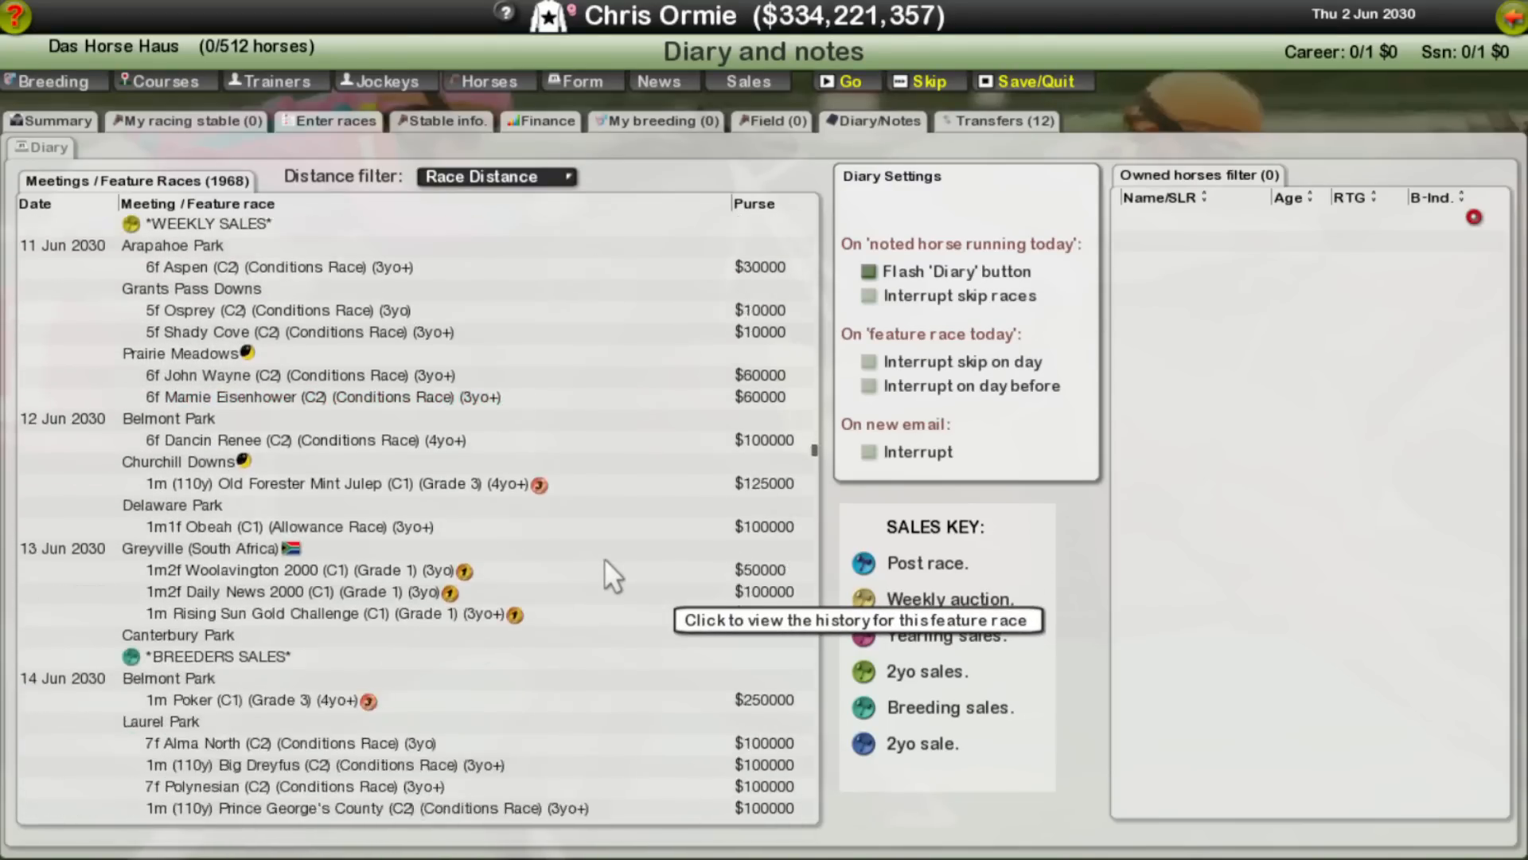
{"action": "scroll", "coordinate": [605, 559], "scroll_direction": "down", "scroll_amount": 13}
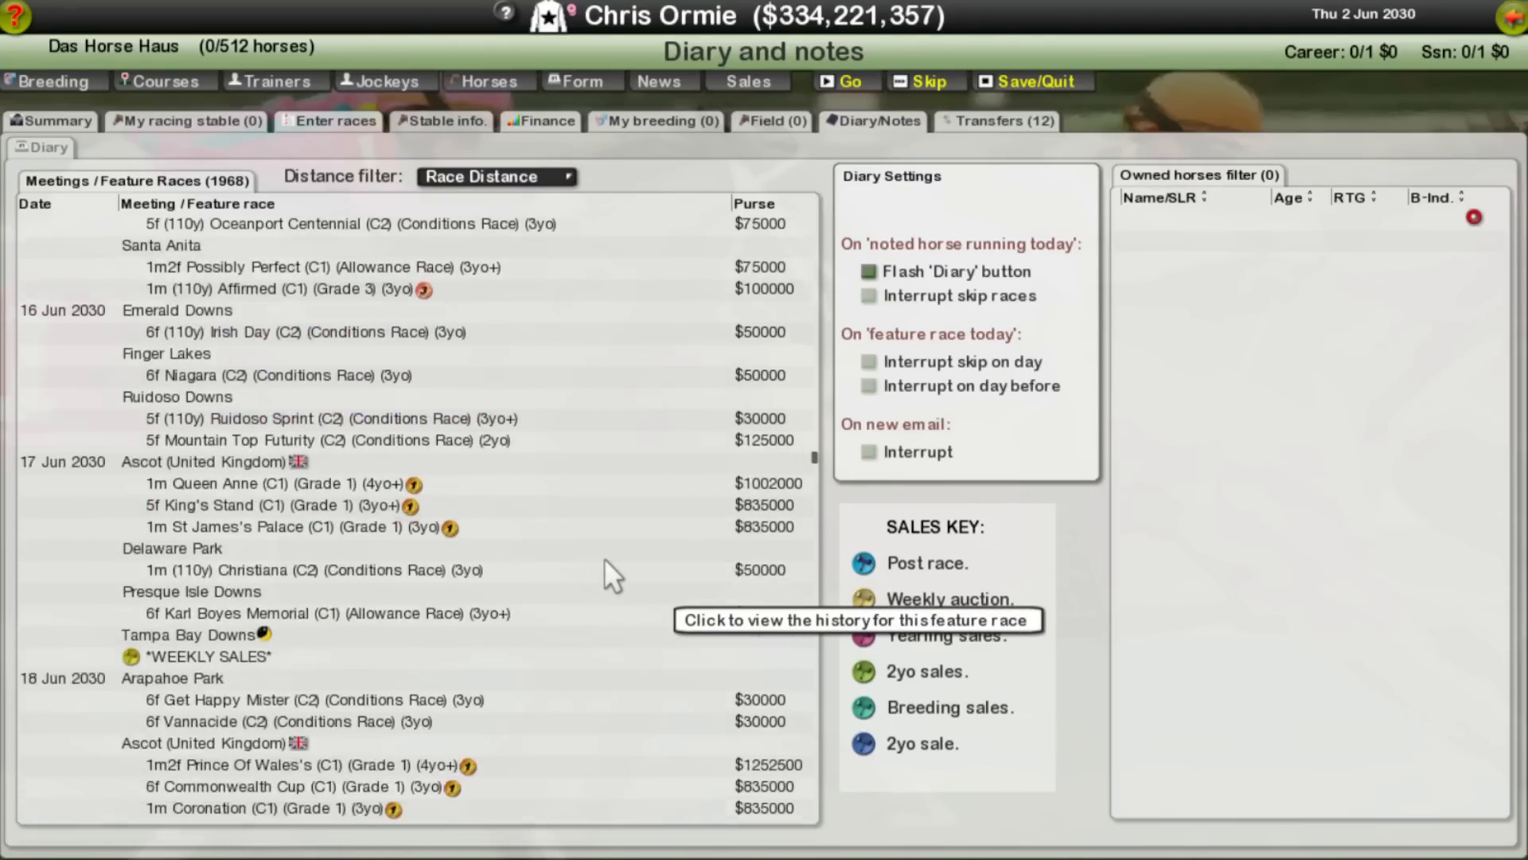
{"action": "scroll", "coordinate": [604, 557], "scroll_direction": "down", "scroll_amount": 20}
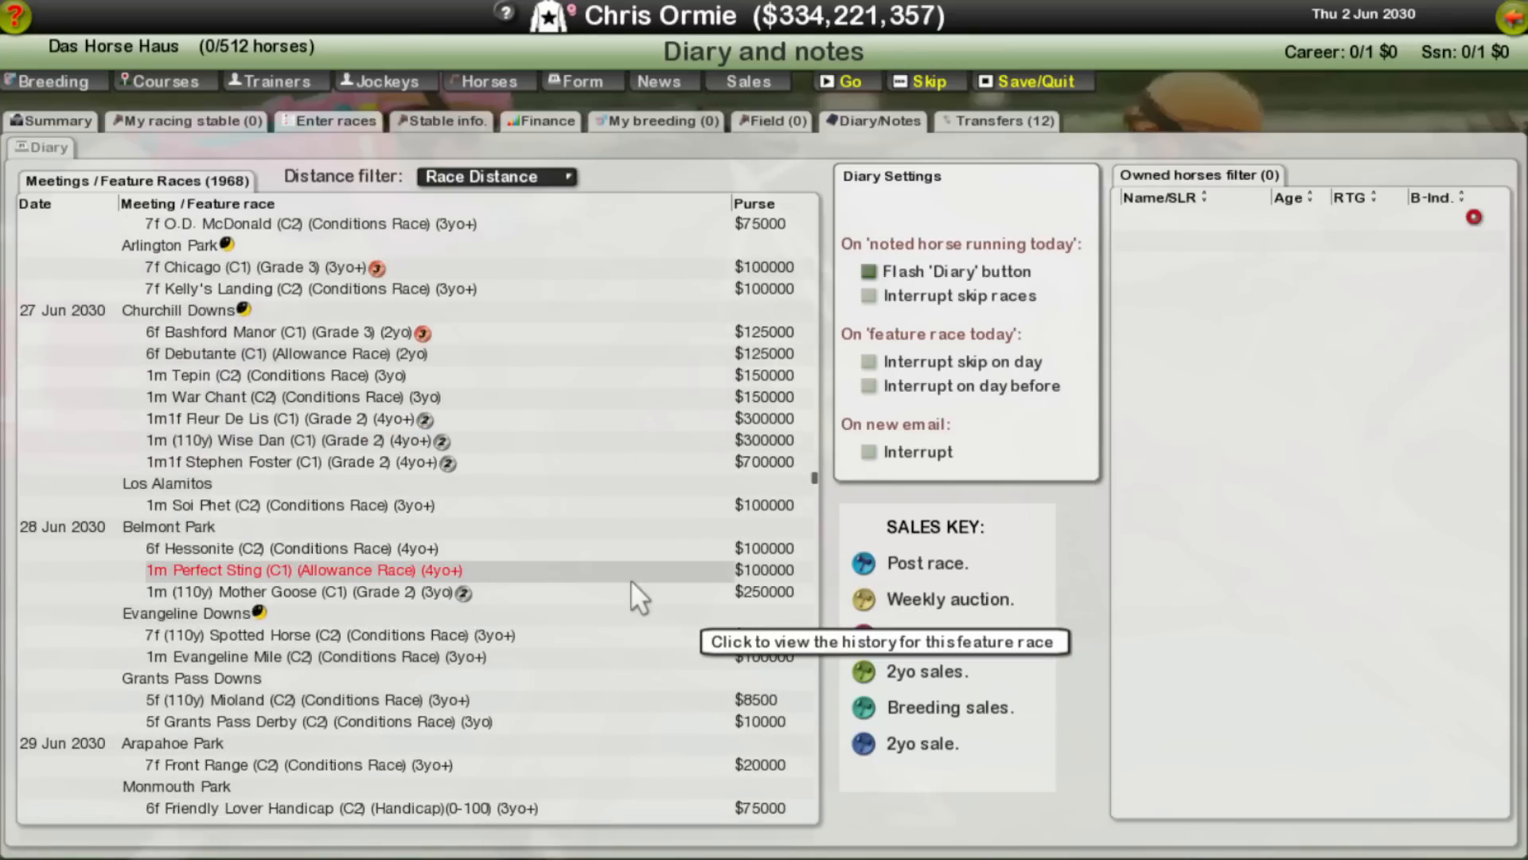
{"action": "scroll", "coordinate": [631, 582], "scroll_direction": "down", "scroll_amount": 20}
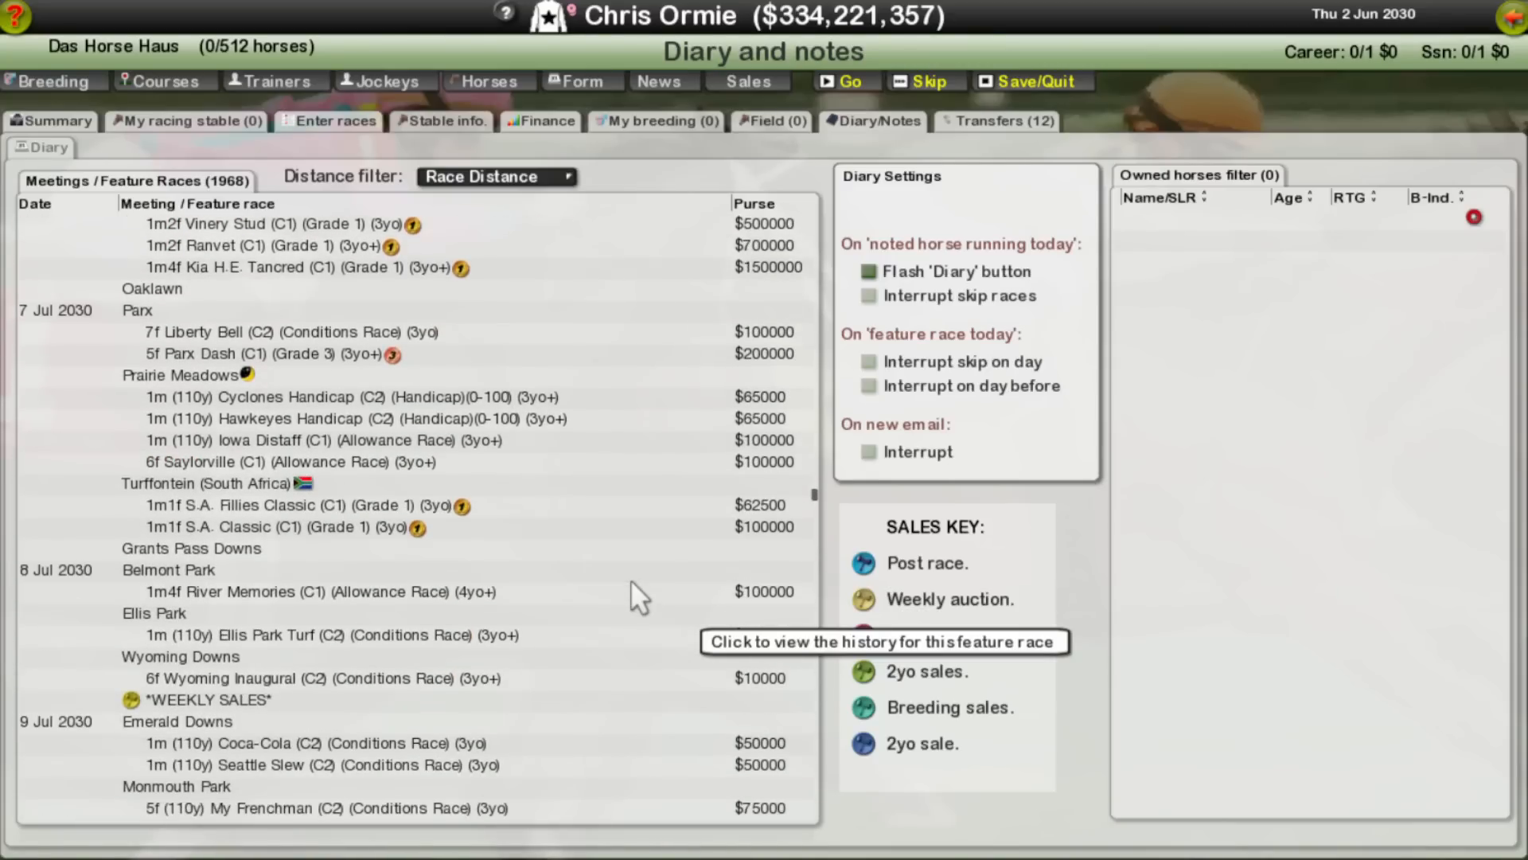
{"action": "scroll", "coordinate": [630, 595], "scroll_direction": "down", "scroll_amount": 20}
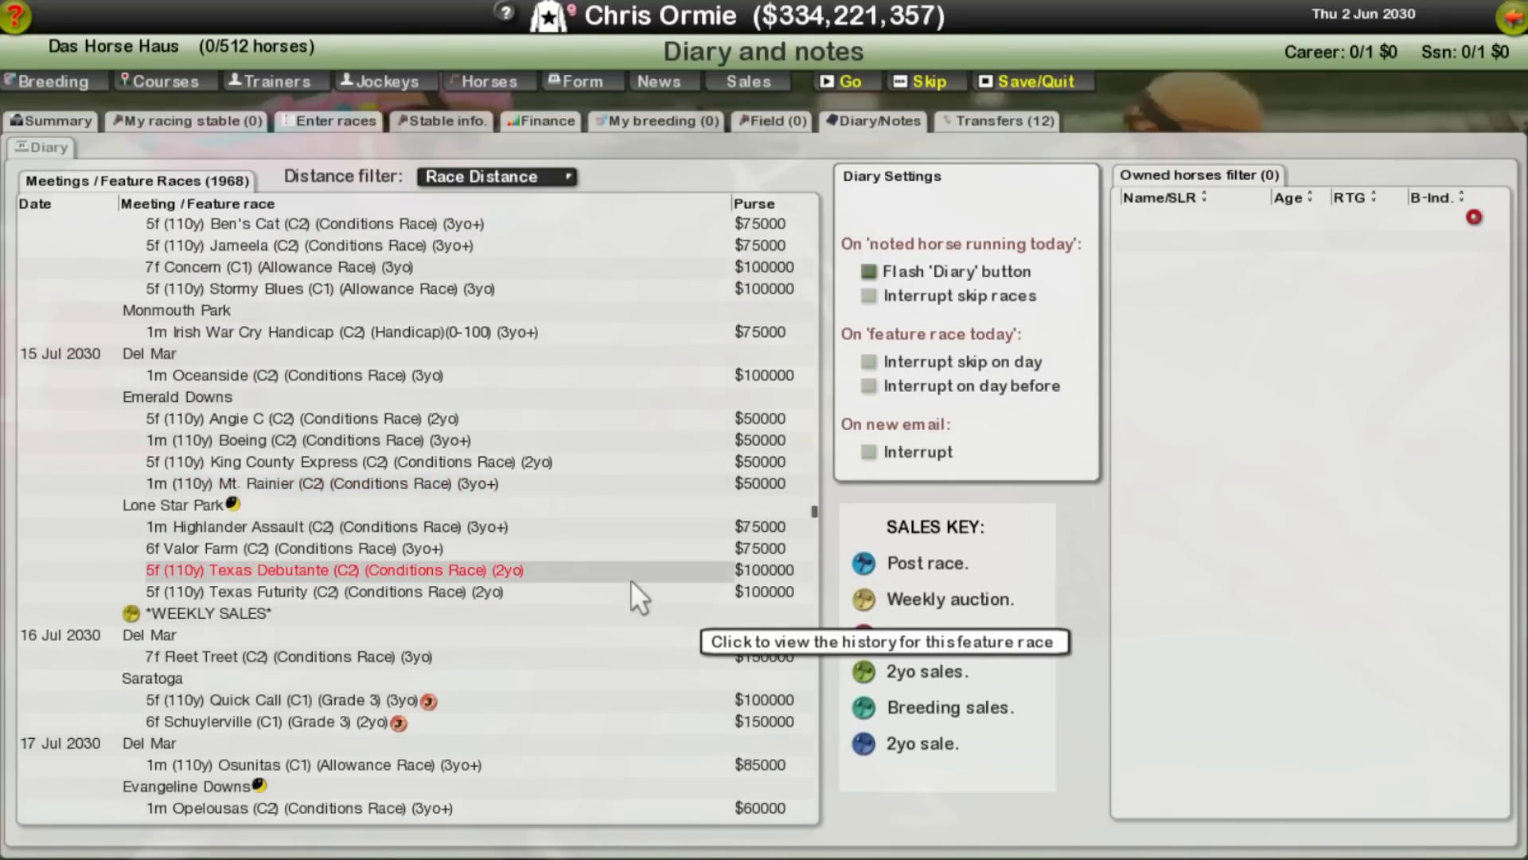
{"action": "scroll", "coordinate": [631, 595], "scroll_direction": "down", "scroll_amount": 20}
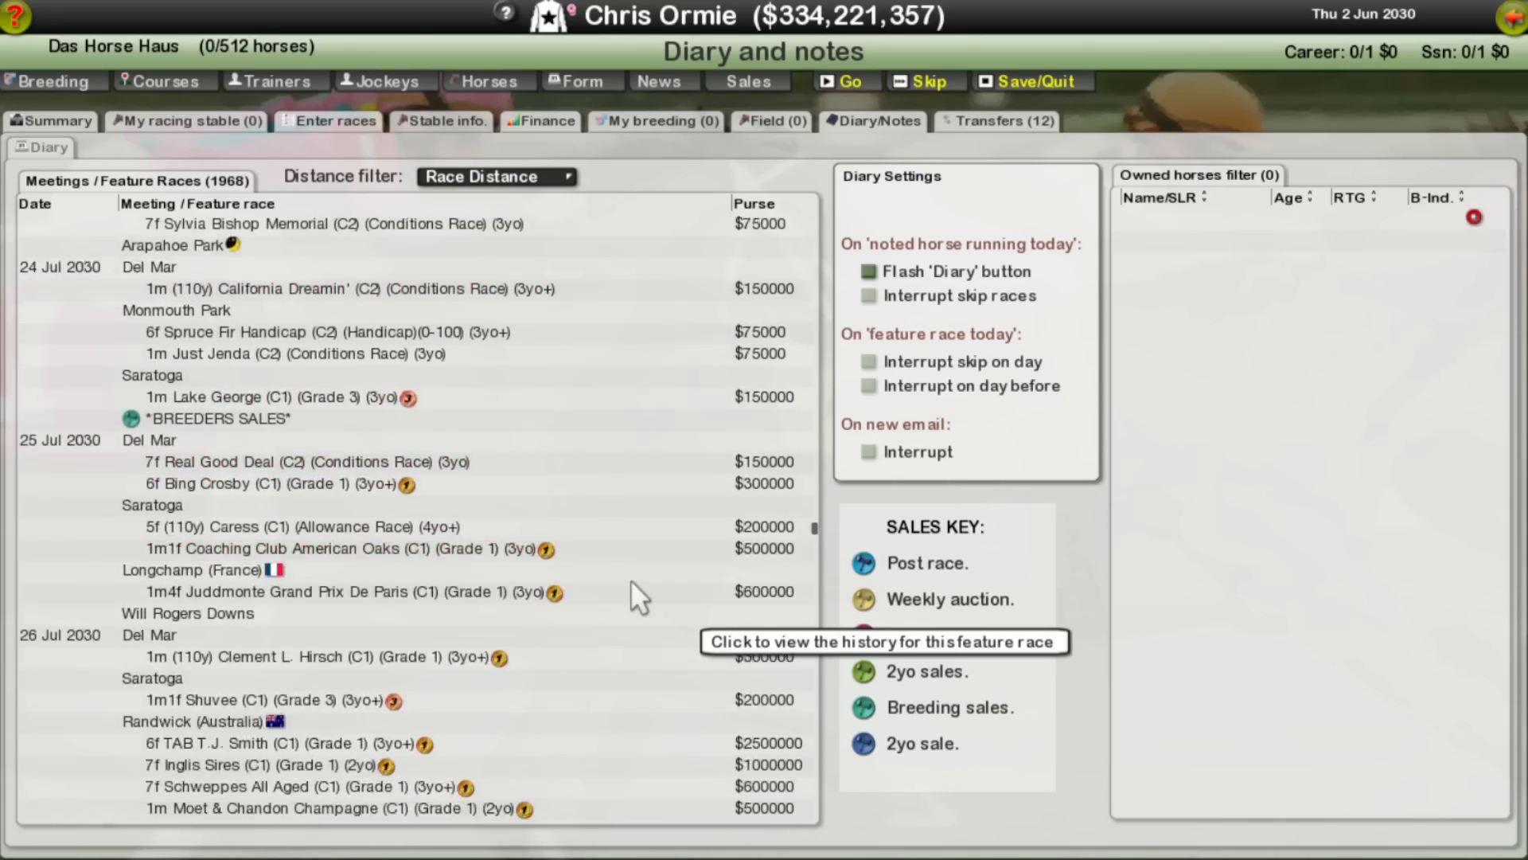
{"action": "scroll", "coordinate": [640, 597], "scroll_direction": "down", "scroll_amount": 20}
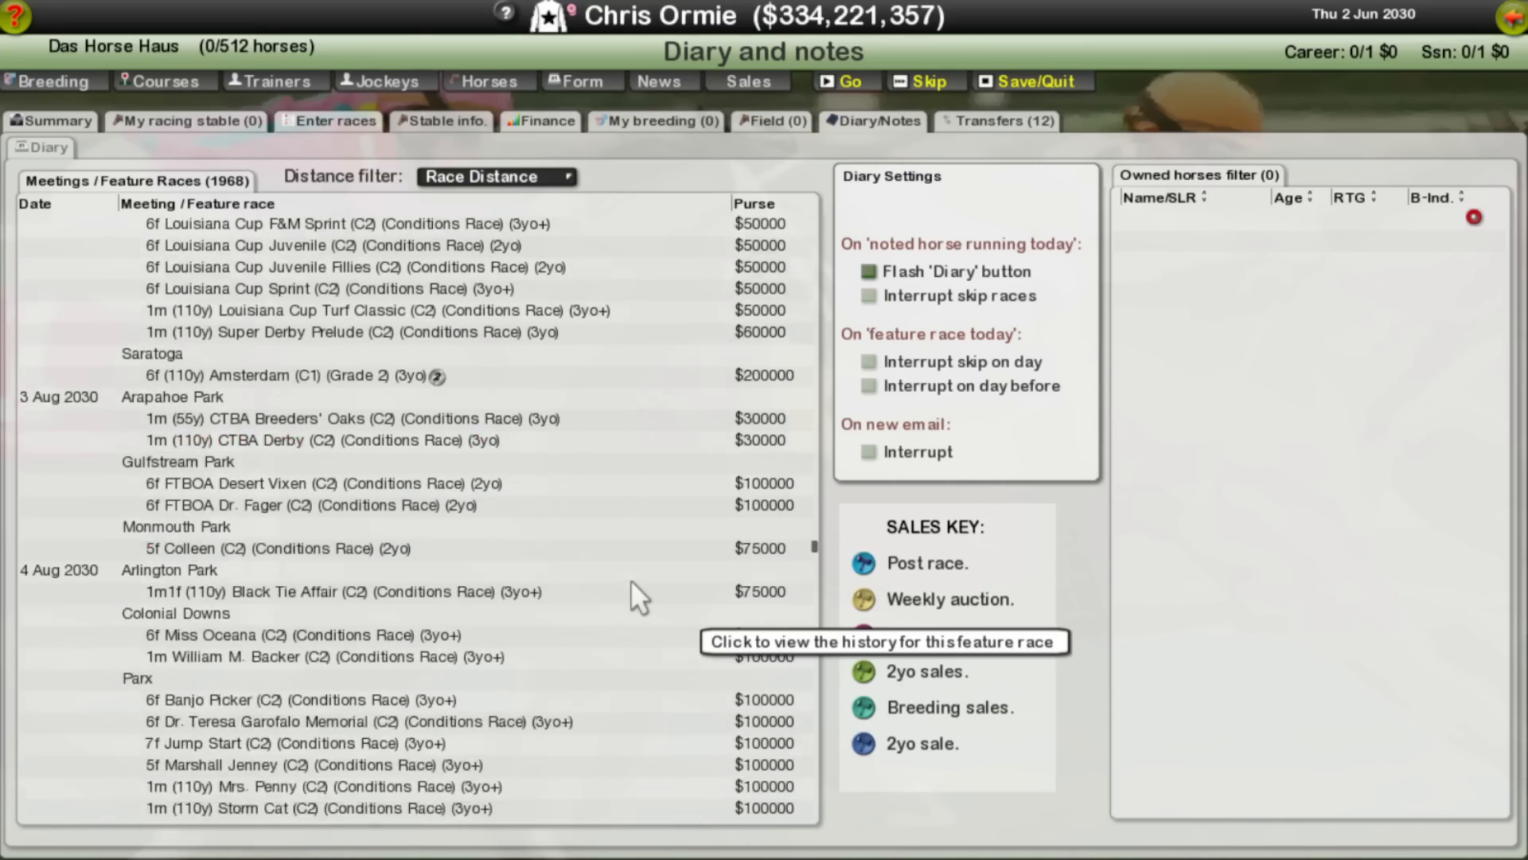
{"action": "scroll", "coordinate": [639, 597], "scroll_direction": "down", "scroll_amount": 20}
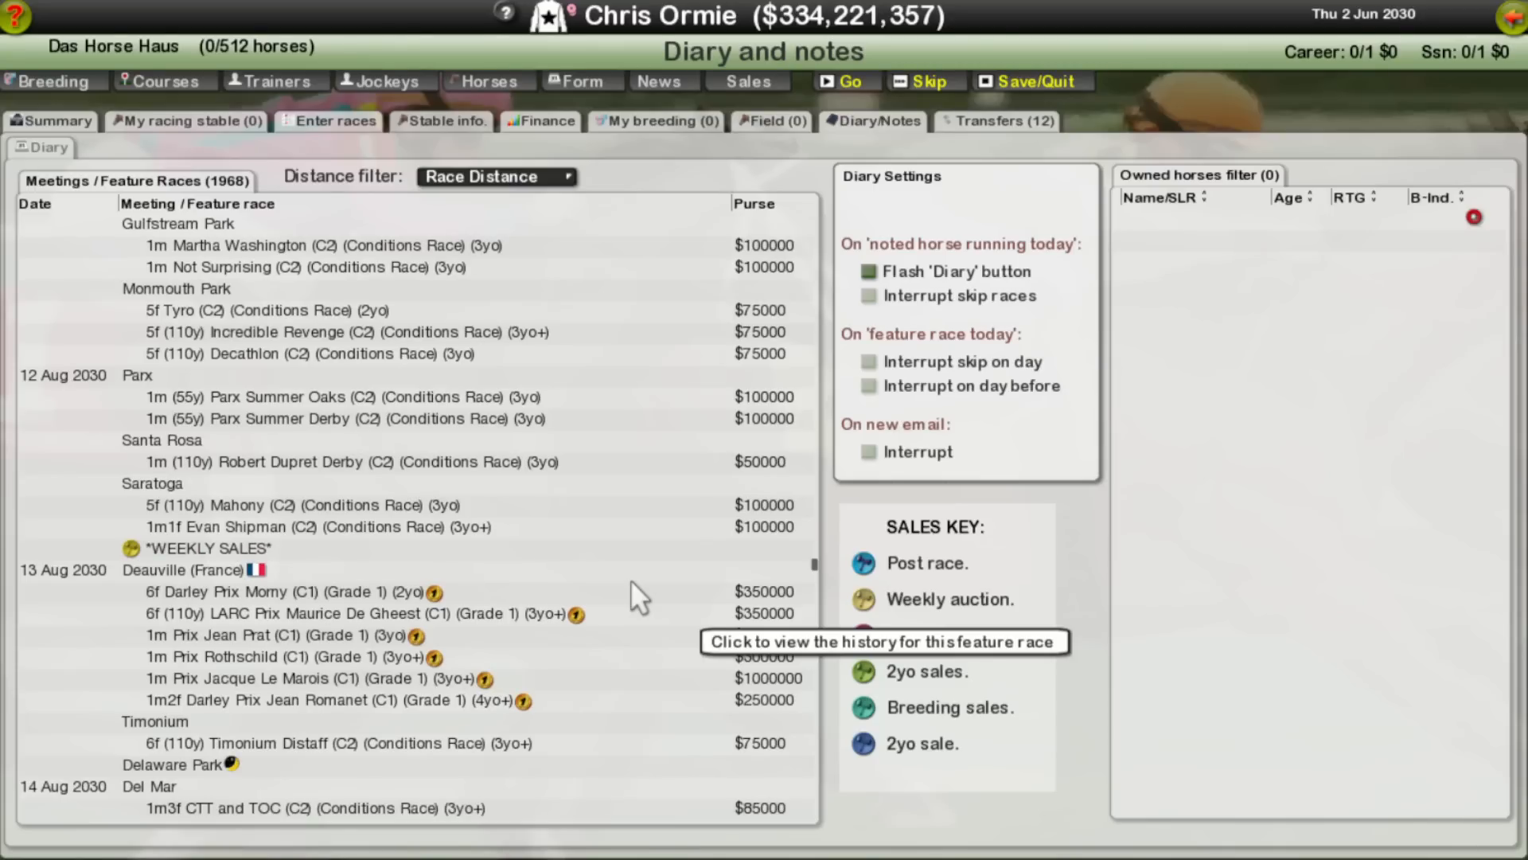
{"action": "scroll", "coordinate": [631, 579], "scroll_direction": "down", "scroll_amount": 7}
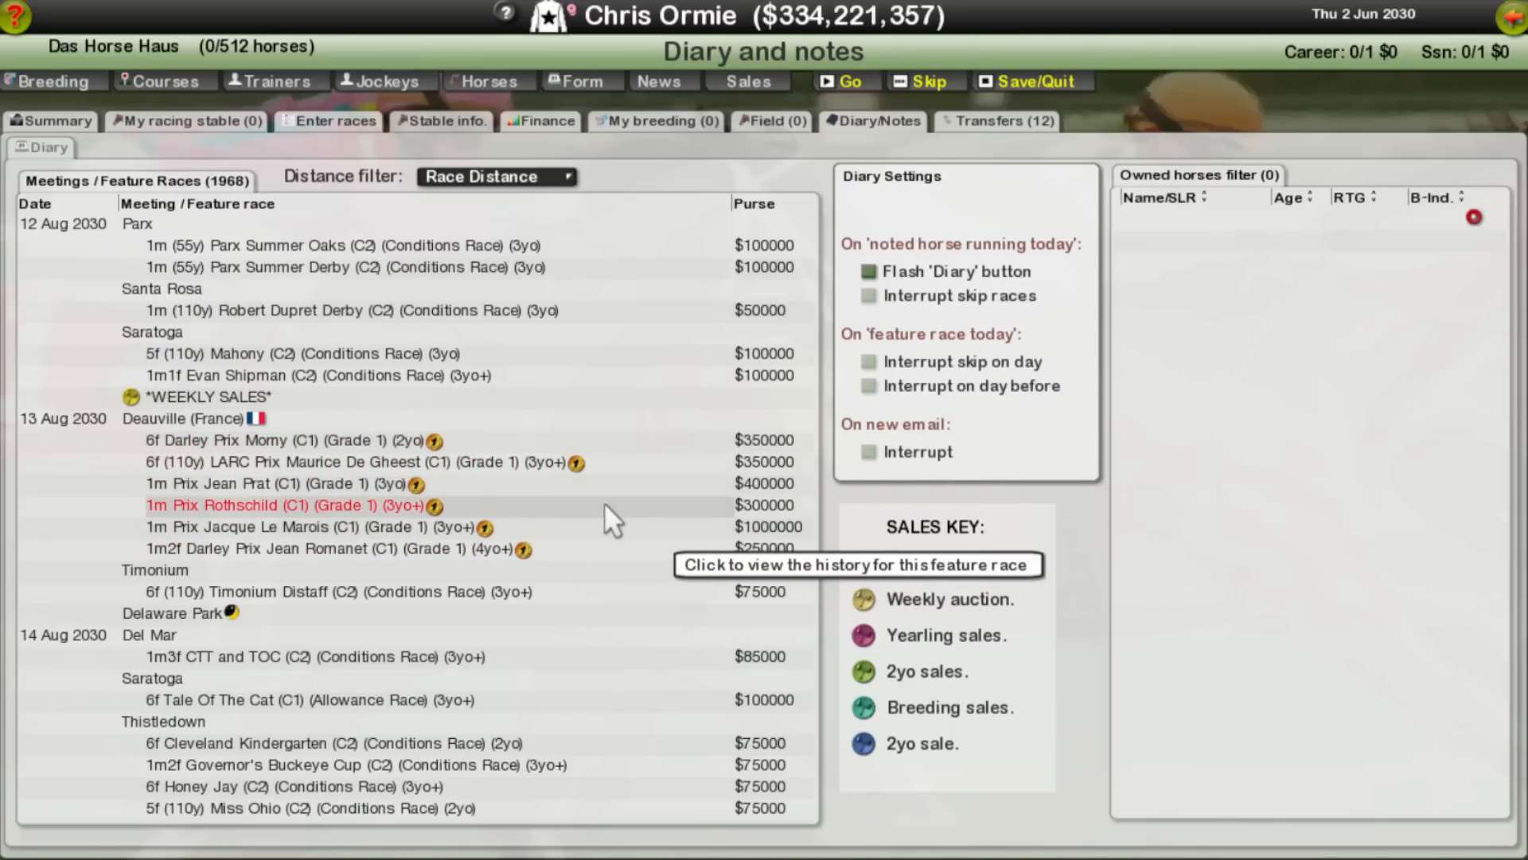
Step: Switch back to the text notes and review the WSB Cape Fillies Guineas entry, including its fillies-only change
{"action": "key", "text": "alt+Tab"}
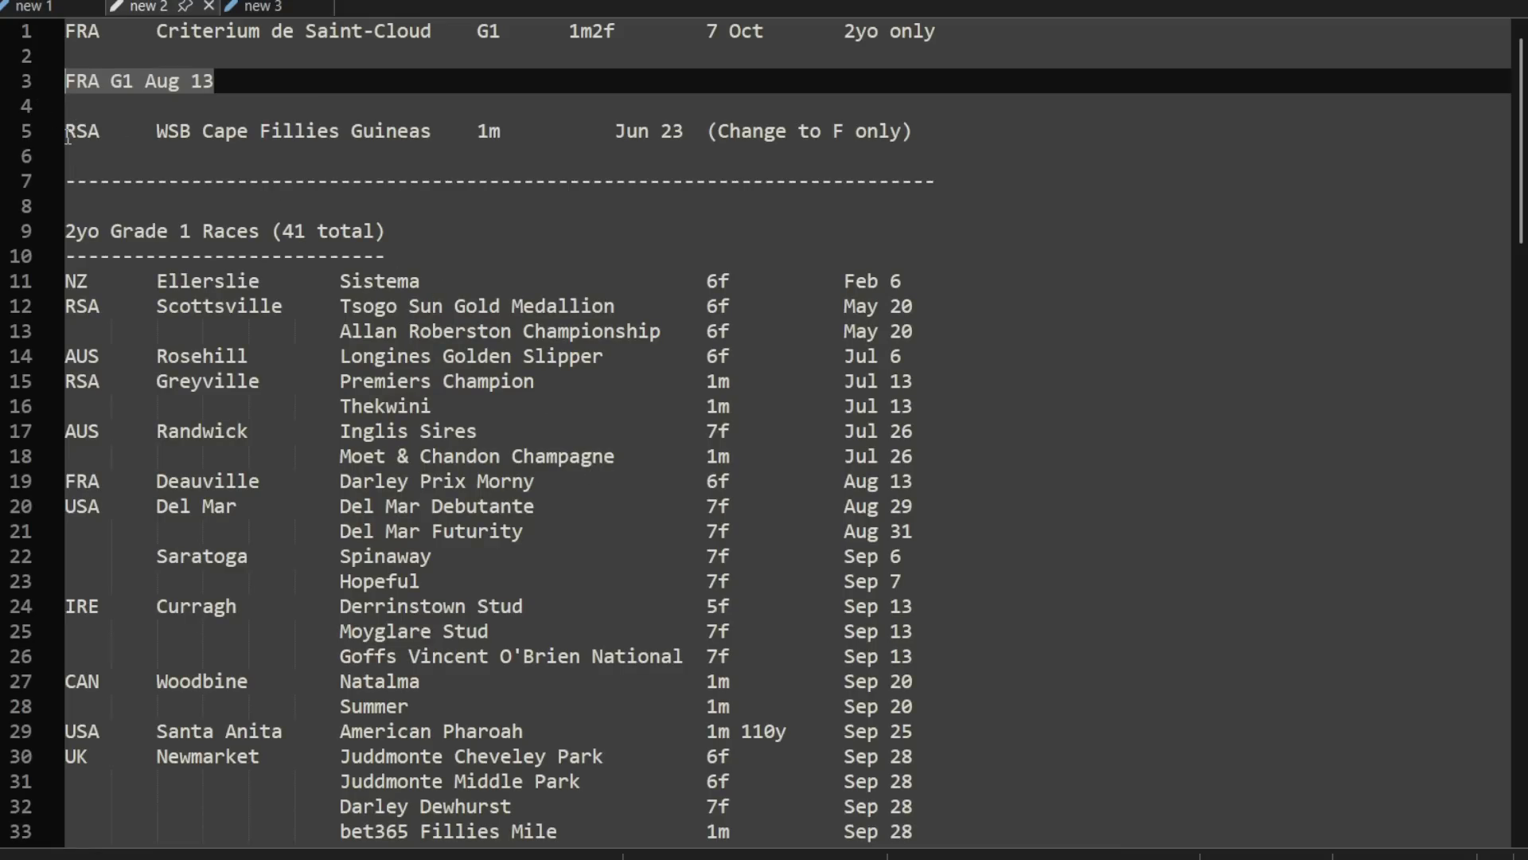
{"action": "left_click_drag", "start_coordinate": [67, 134], "coordinate": [935, 131]}
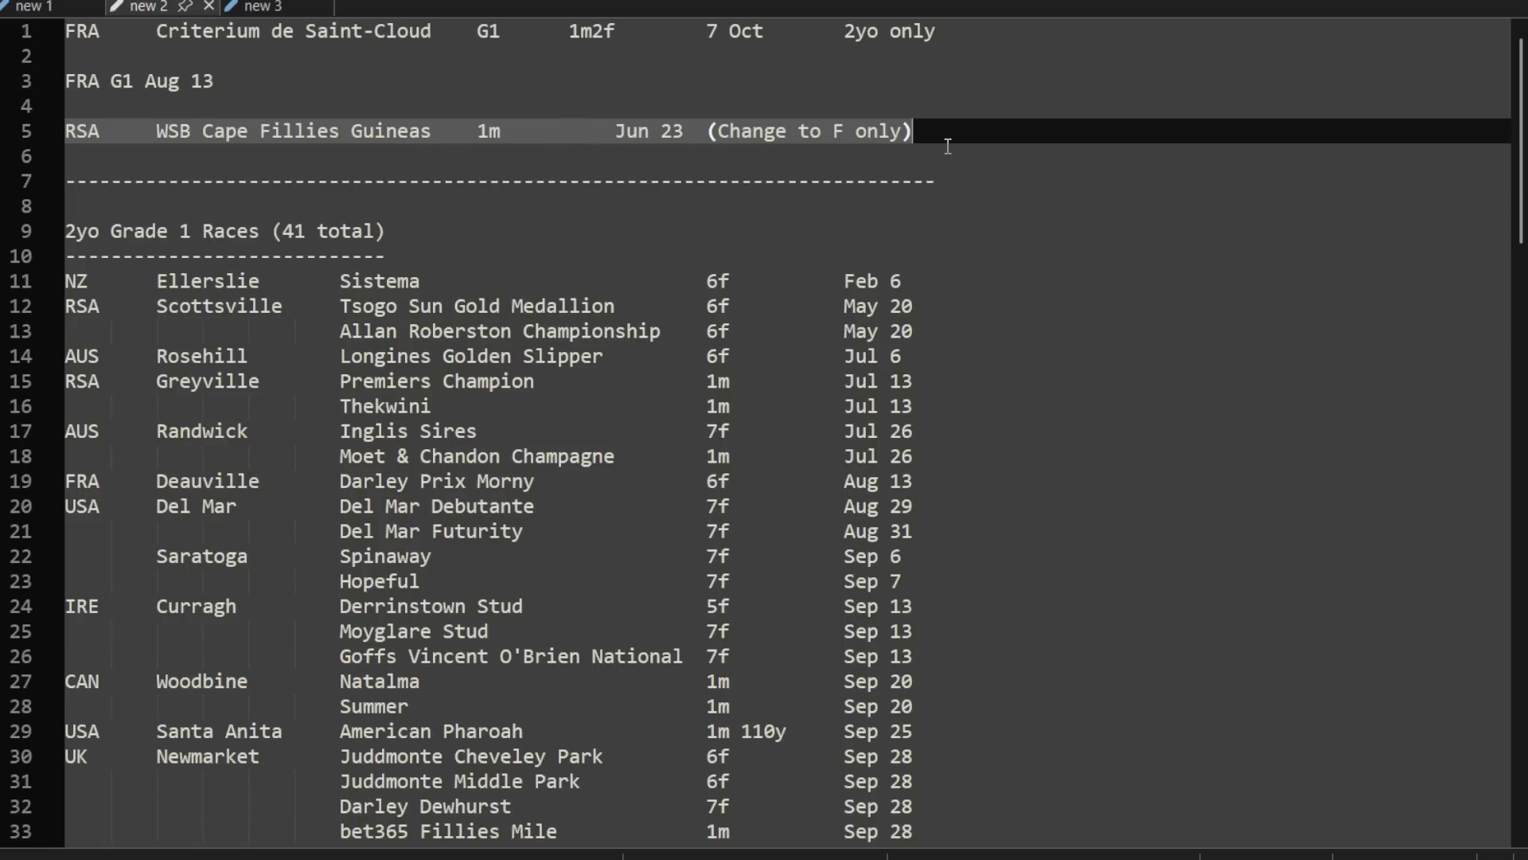
{"action": "left_click", "coordinate": [323, 127]}
{"action": "left_click_drag", "start_coordinate": [340, 131], "coordinate": [261, 134]}
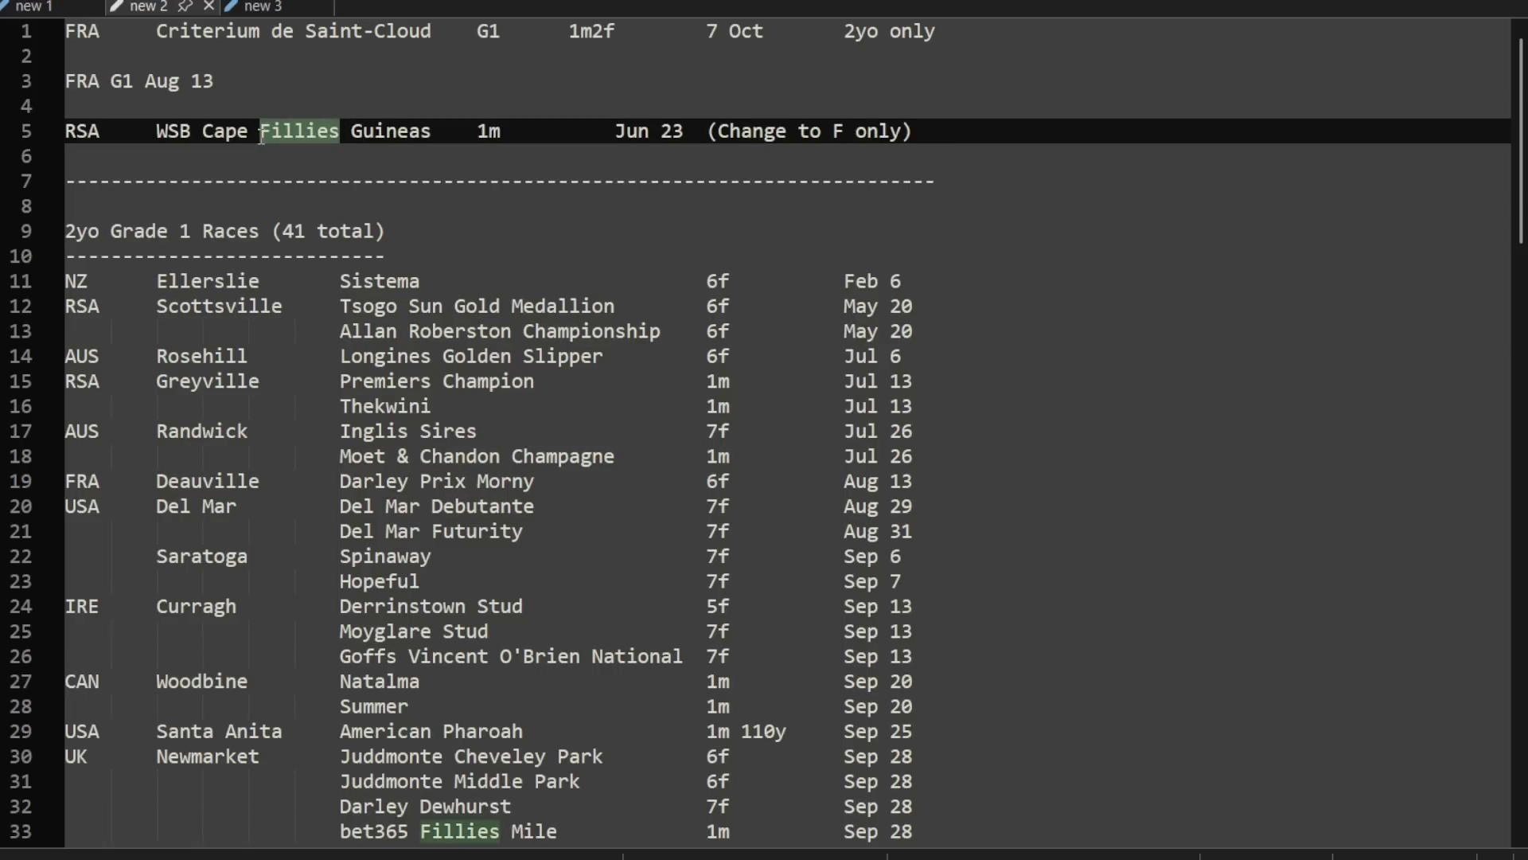
{"action": "left_click_drag", "start_coordinate": [947, 128], "coordinate": [705, 131]}
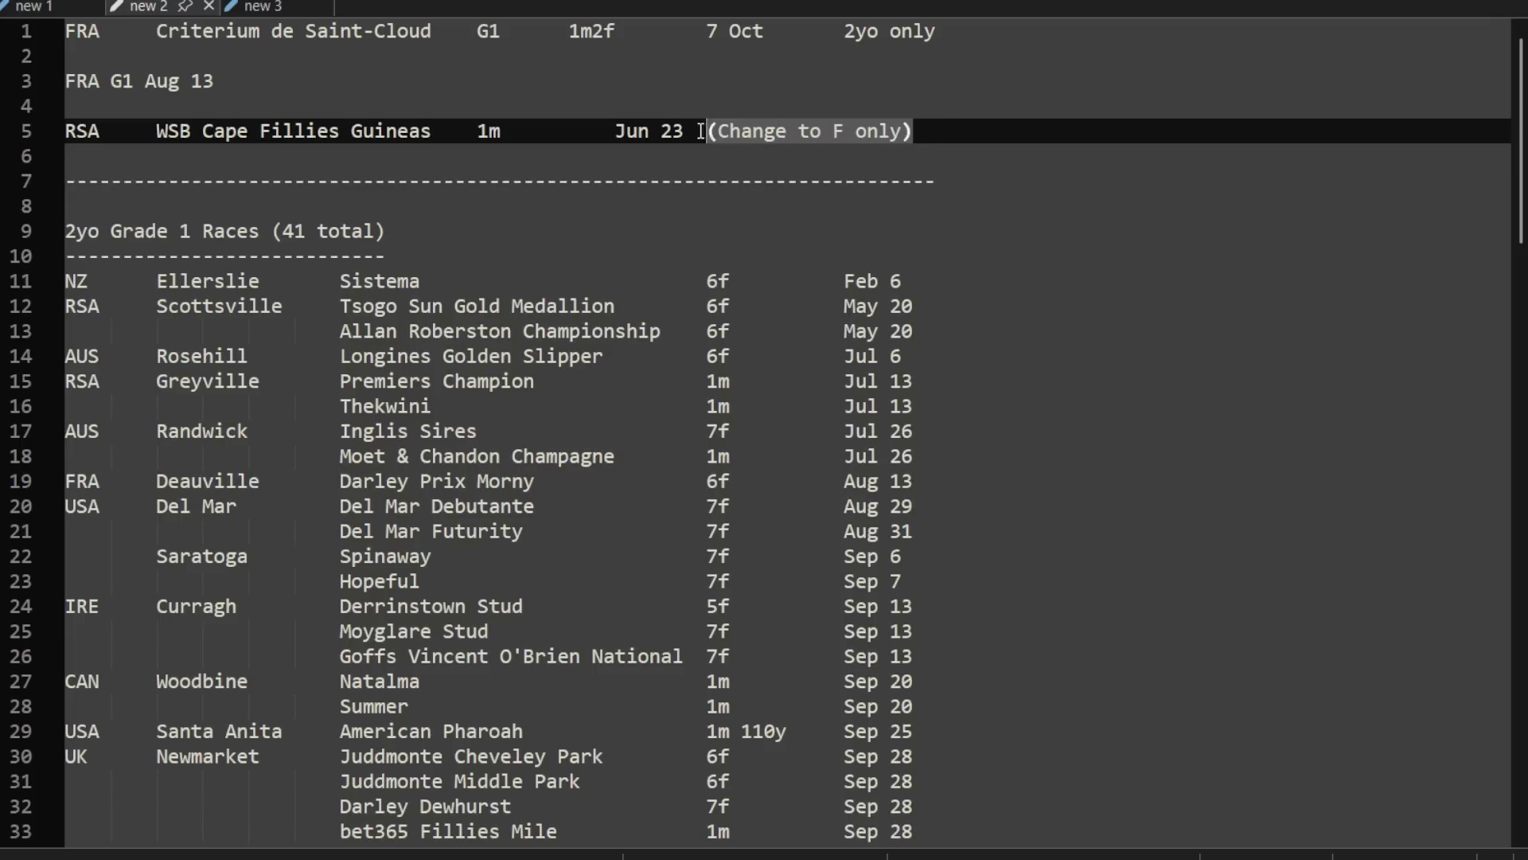
{"action": "left_click", "coordinate": [114, 135]}
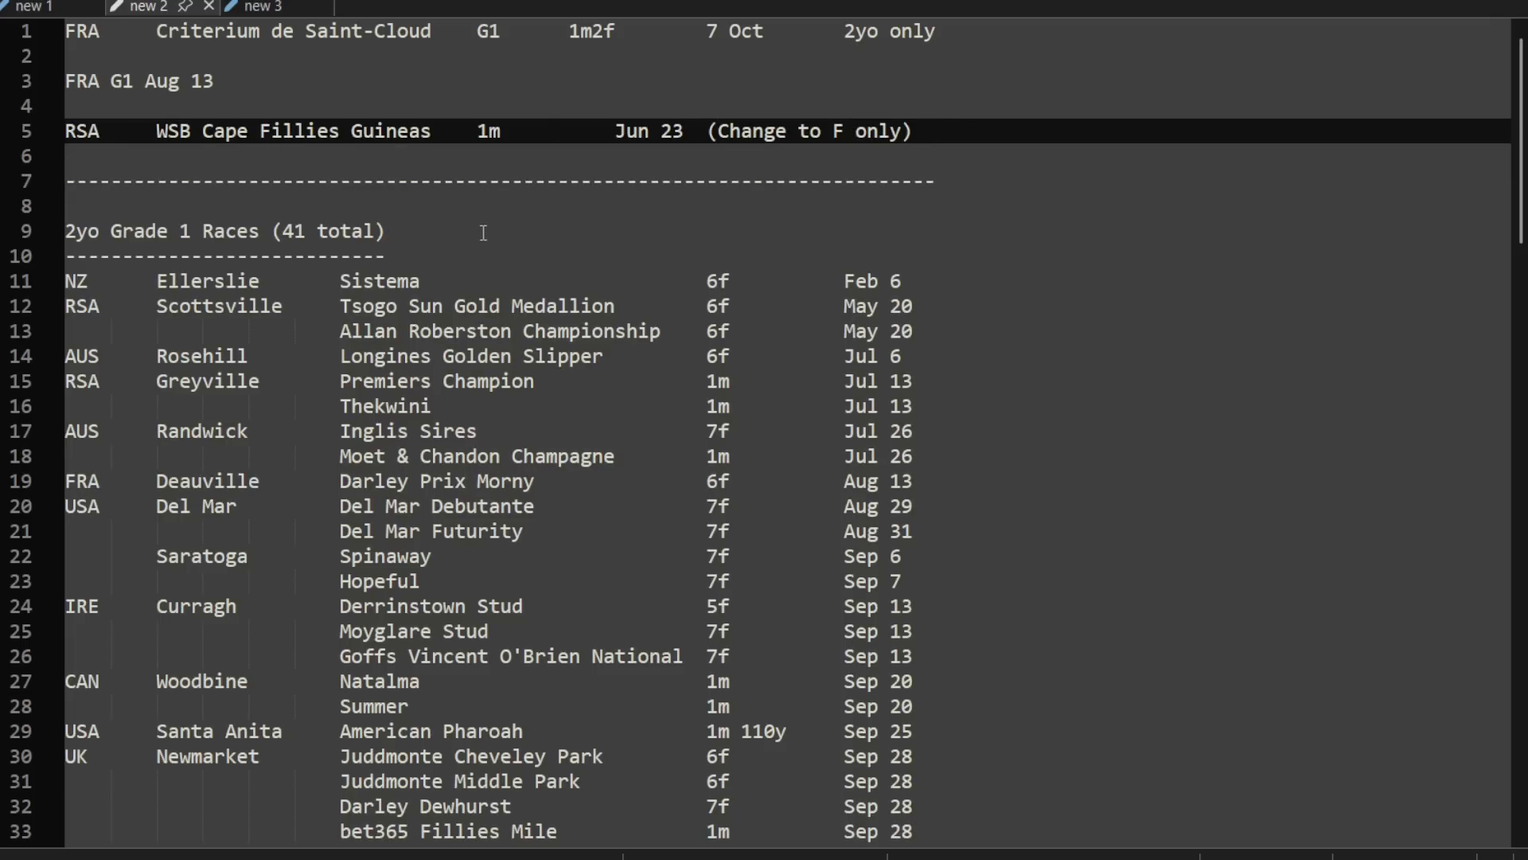
Step: Read through the 2yo Grade 1 race list, from the Ellerslie Sistema entry to the December races in Japan
{"action": "left_click", "coordinate": [505, 159]}
{"action": "scroll", "coordinate": [514, 159], "scroll_direction": "down", "scroll_amount": 1}
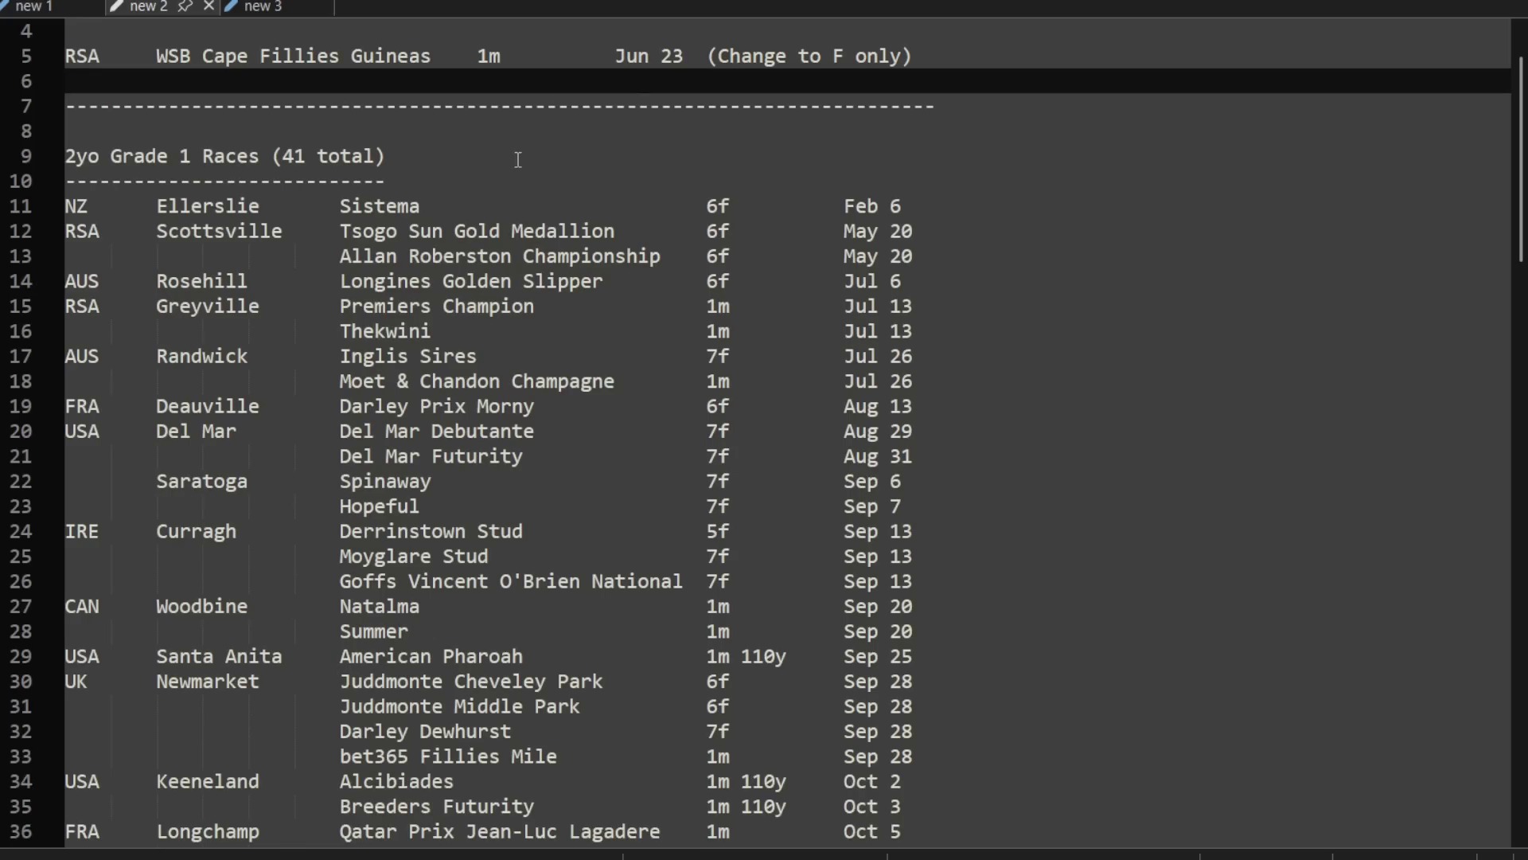
{"action": "scroll", "coordinate": [522, 157], "scroll_direction": "down", "scroll_amount": 1}
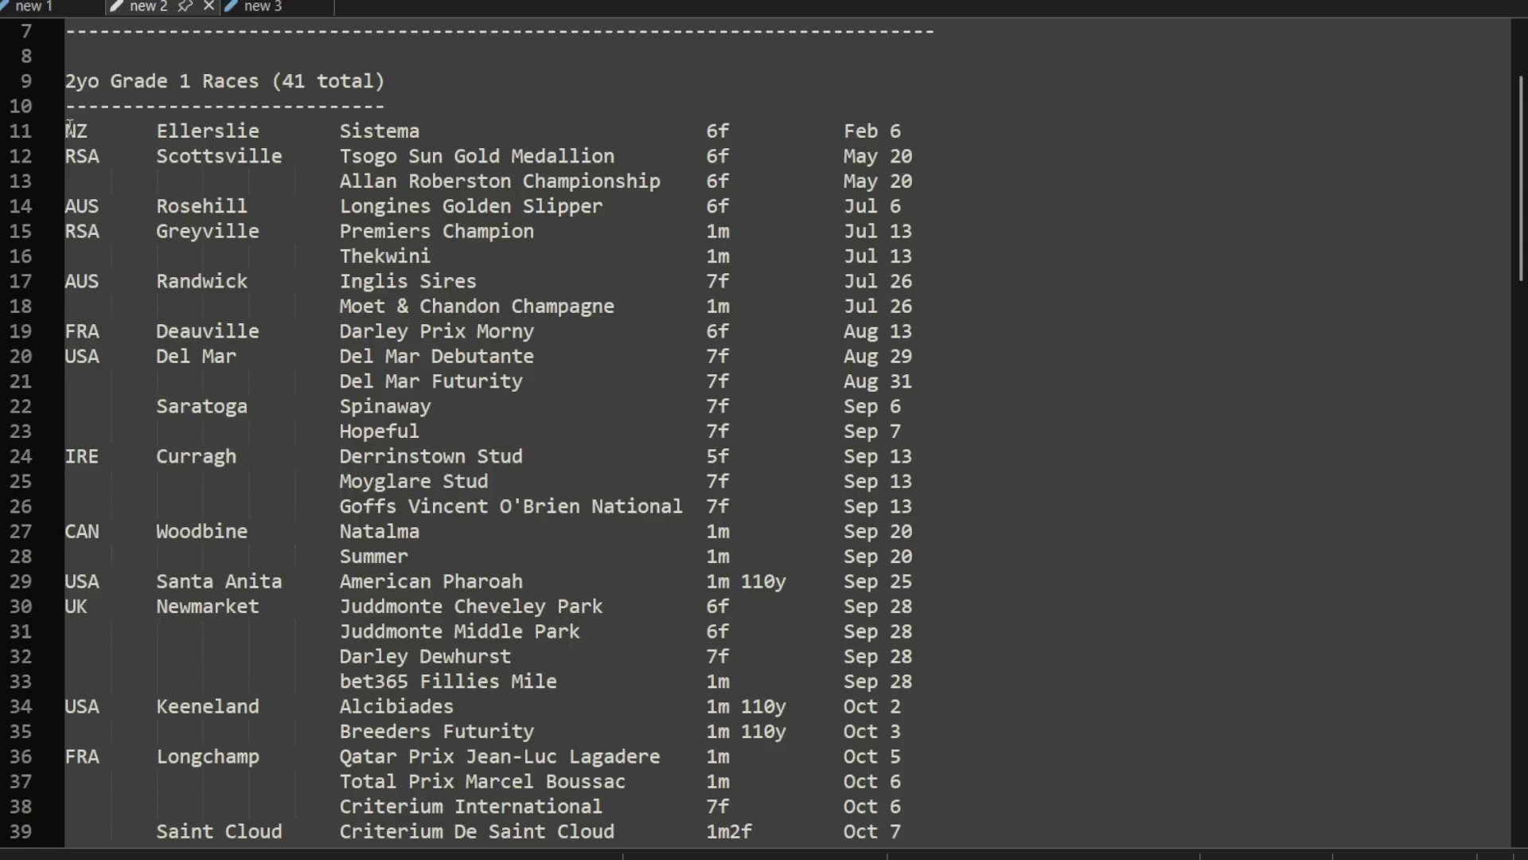
{"action": "left_click_drag", "start_coordinate": [67, 131], "coordinate": [947, 134]}
{"action": "left_click", "coordinate": [991, 135]}
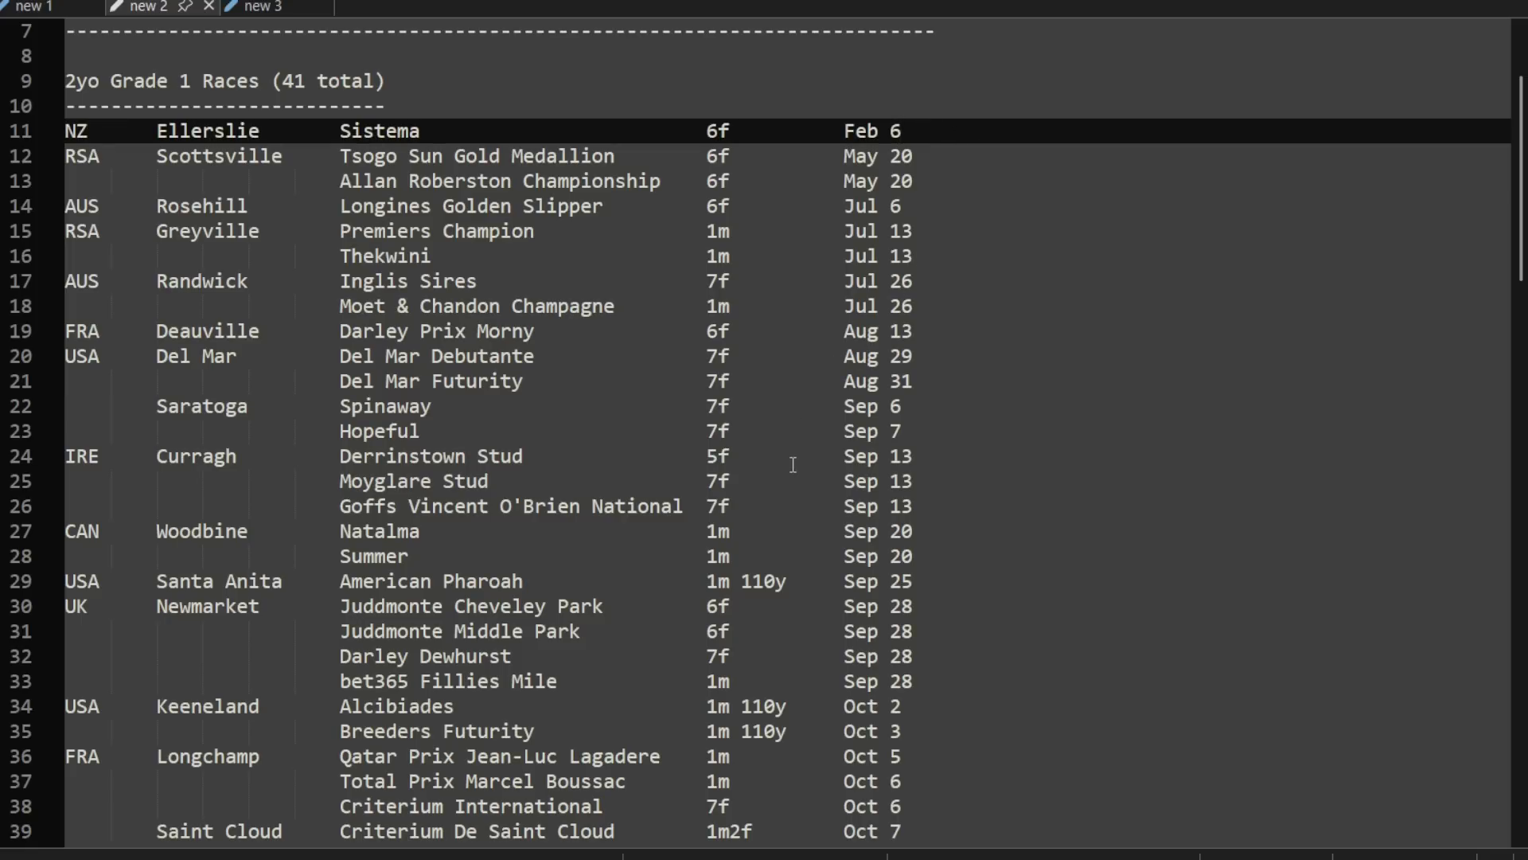
{"action": "scroll", "coordinate": [922, 312], "scroll_direction": "down", "scroll_amount": 3}
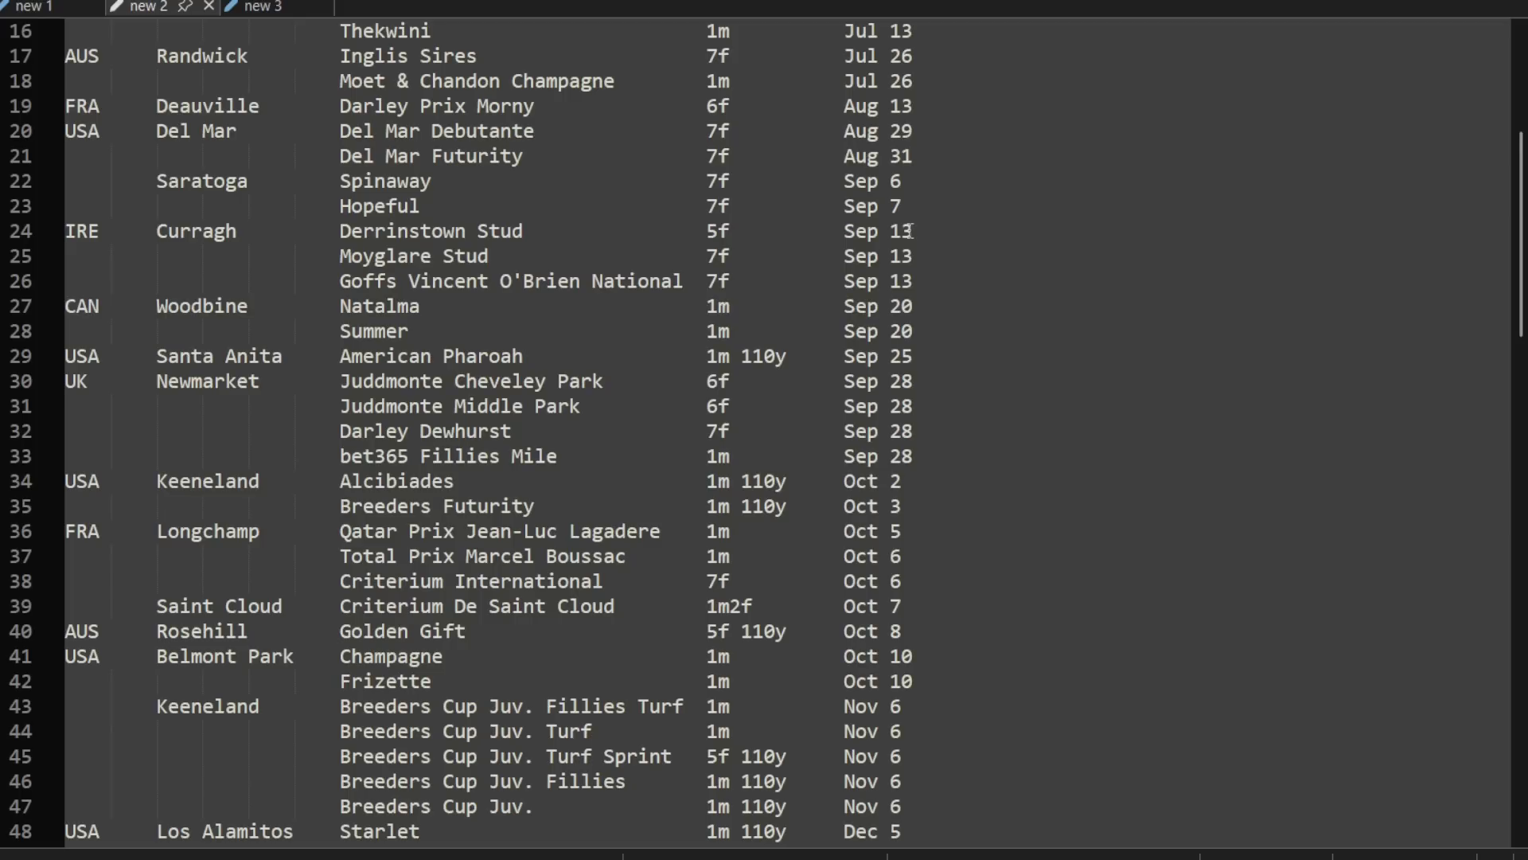
{"action": "scroll", "coordinate": [855, 235], "scroll_direction": "down", "scroll_amount": 2}
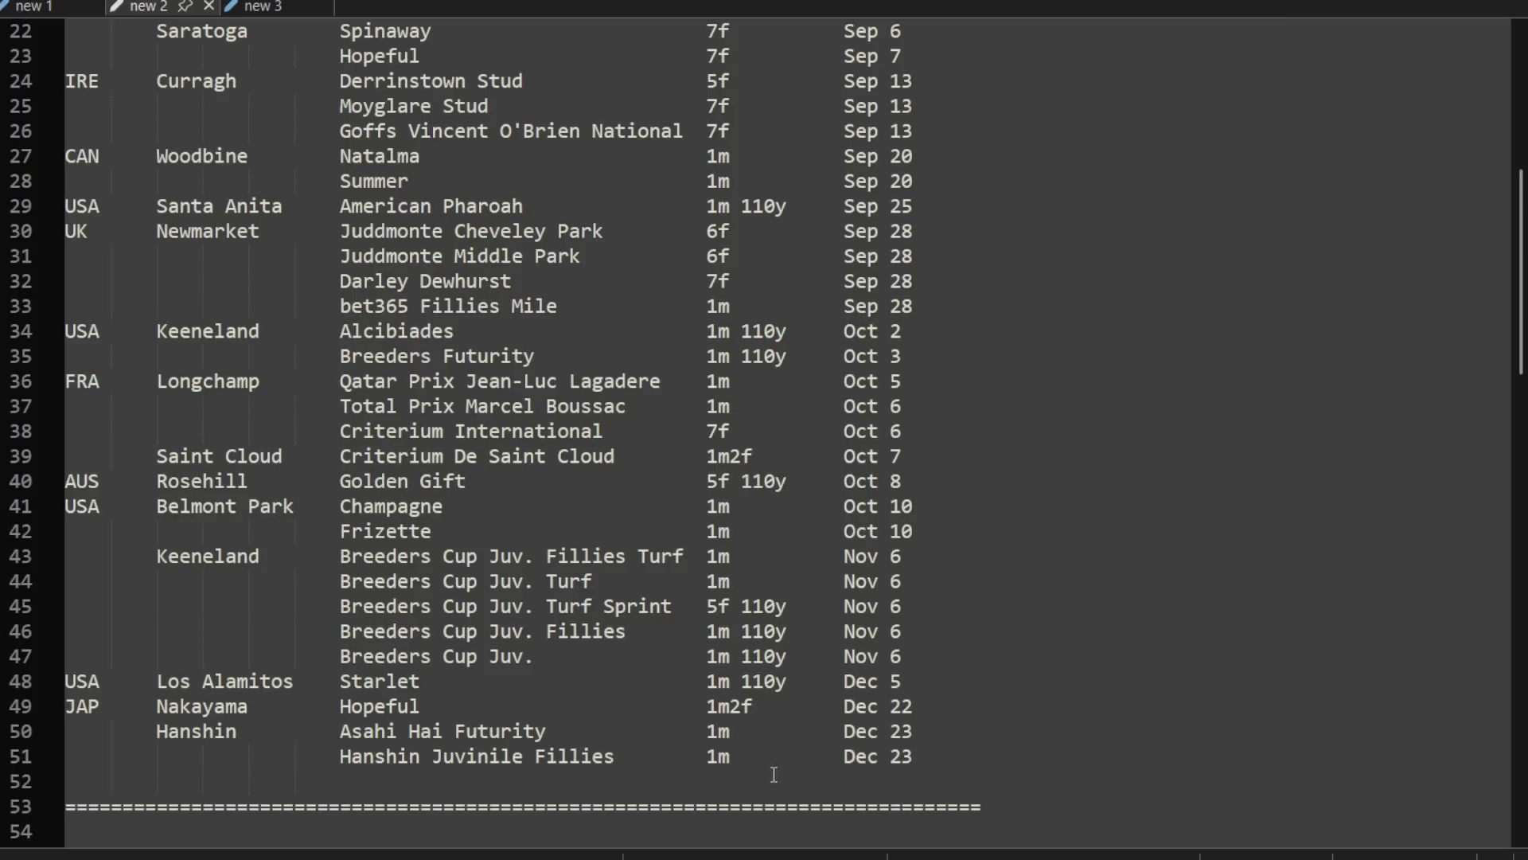
Step: Compare the 1m2f distances of the Nakayama Hopeful and the Criterium De Saint Cloud, and check the latter's date
{"action": "double_click", "coordinate": [708, 706]}
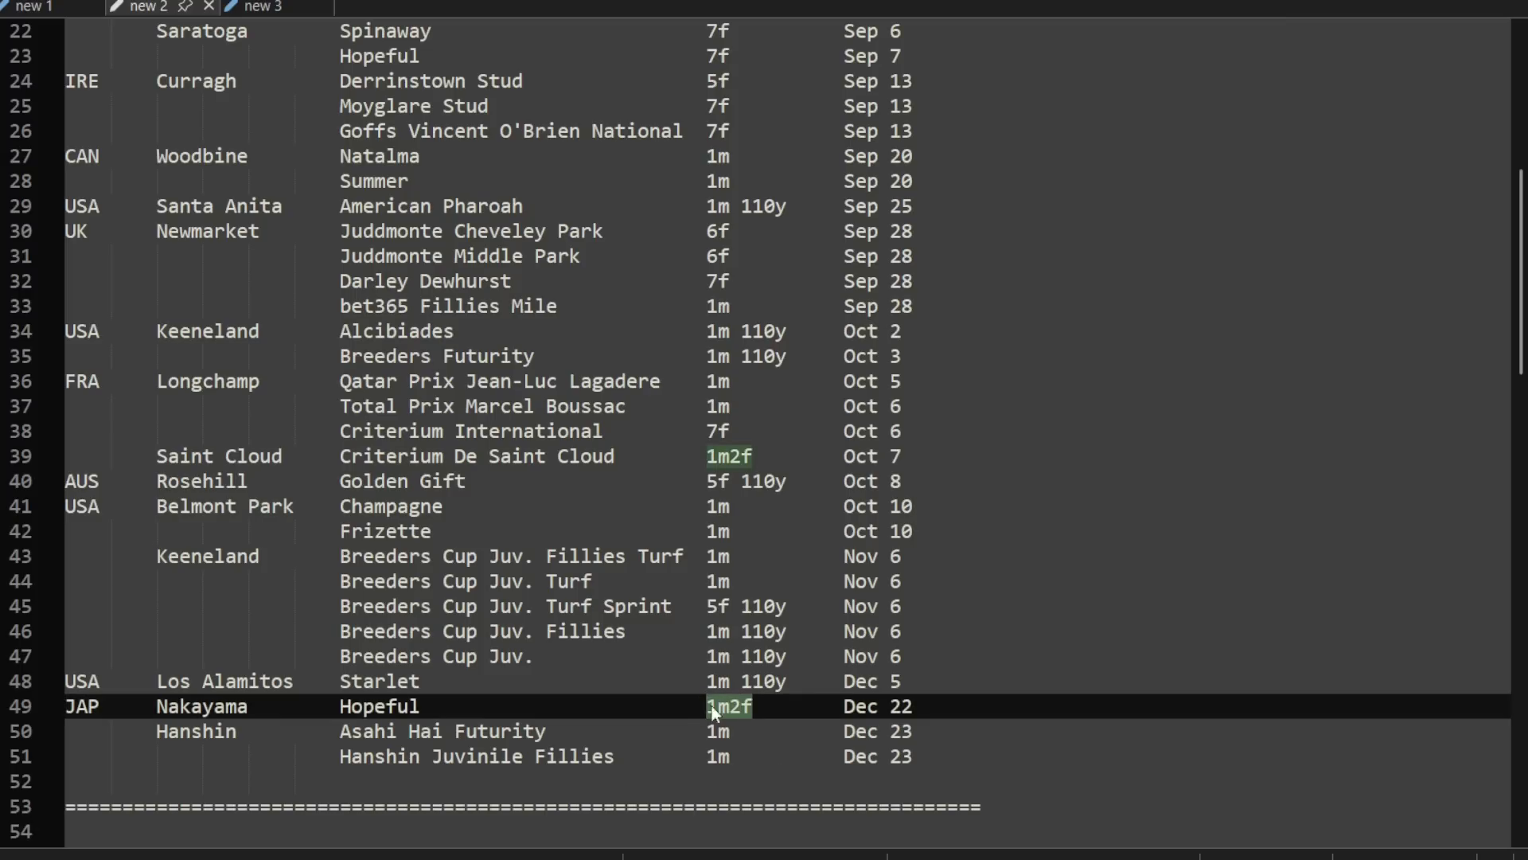
{"action": "left_click", "coordinate": [762, 460]}
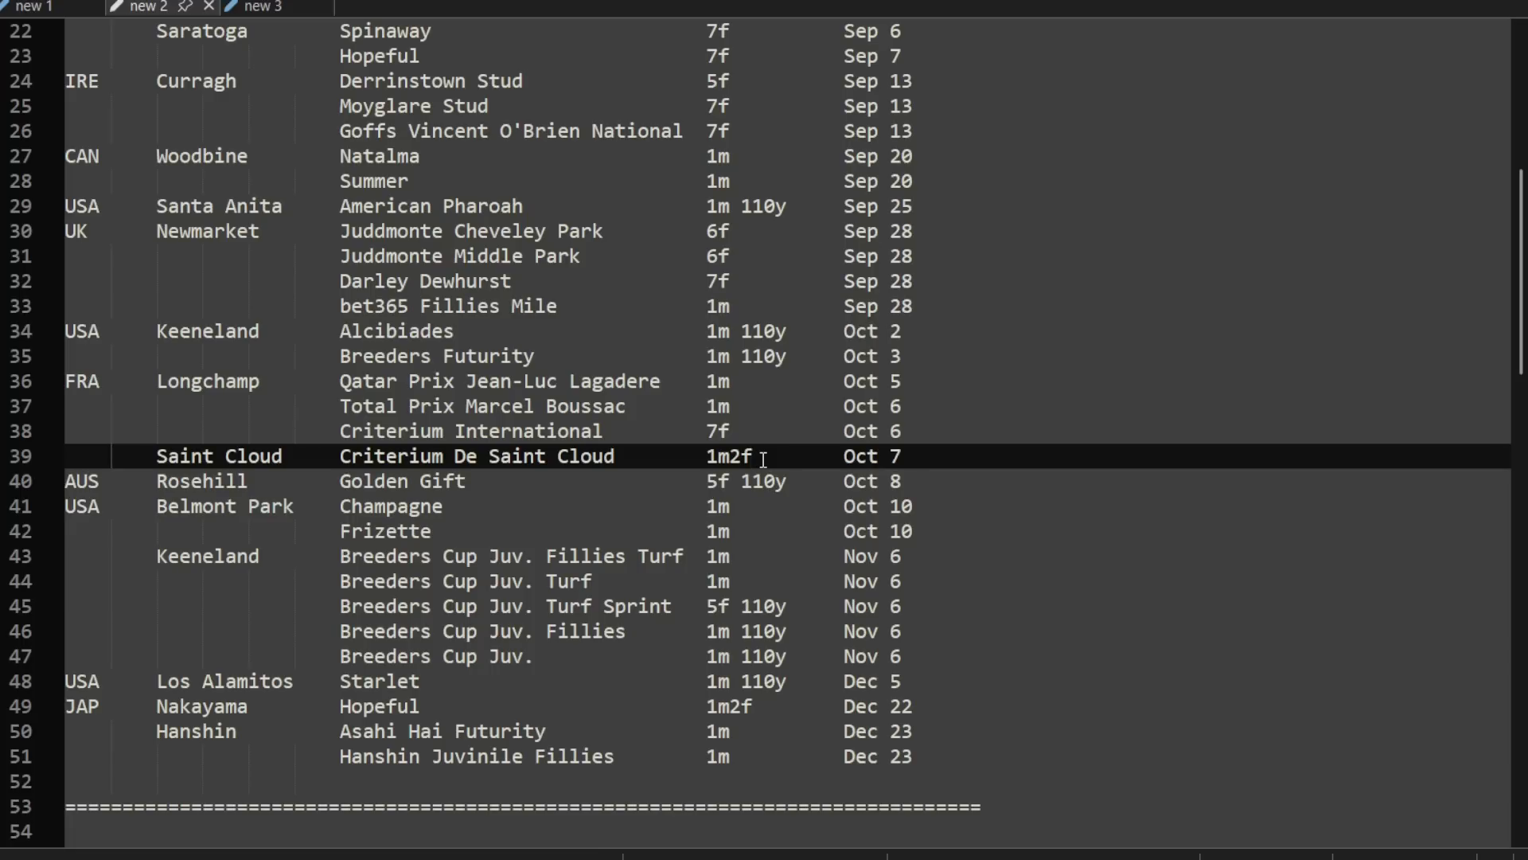
{"action": "left_click_drag", "start_coordinate": [762, 459], "coordinate": [710, 460]}
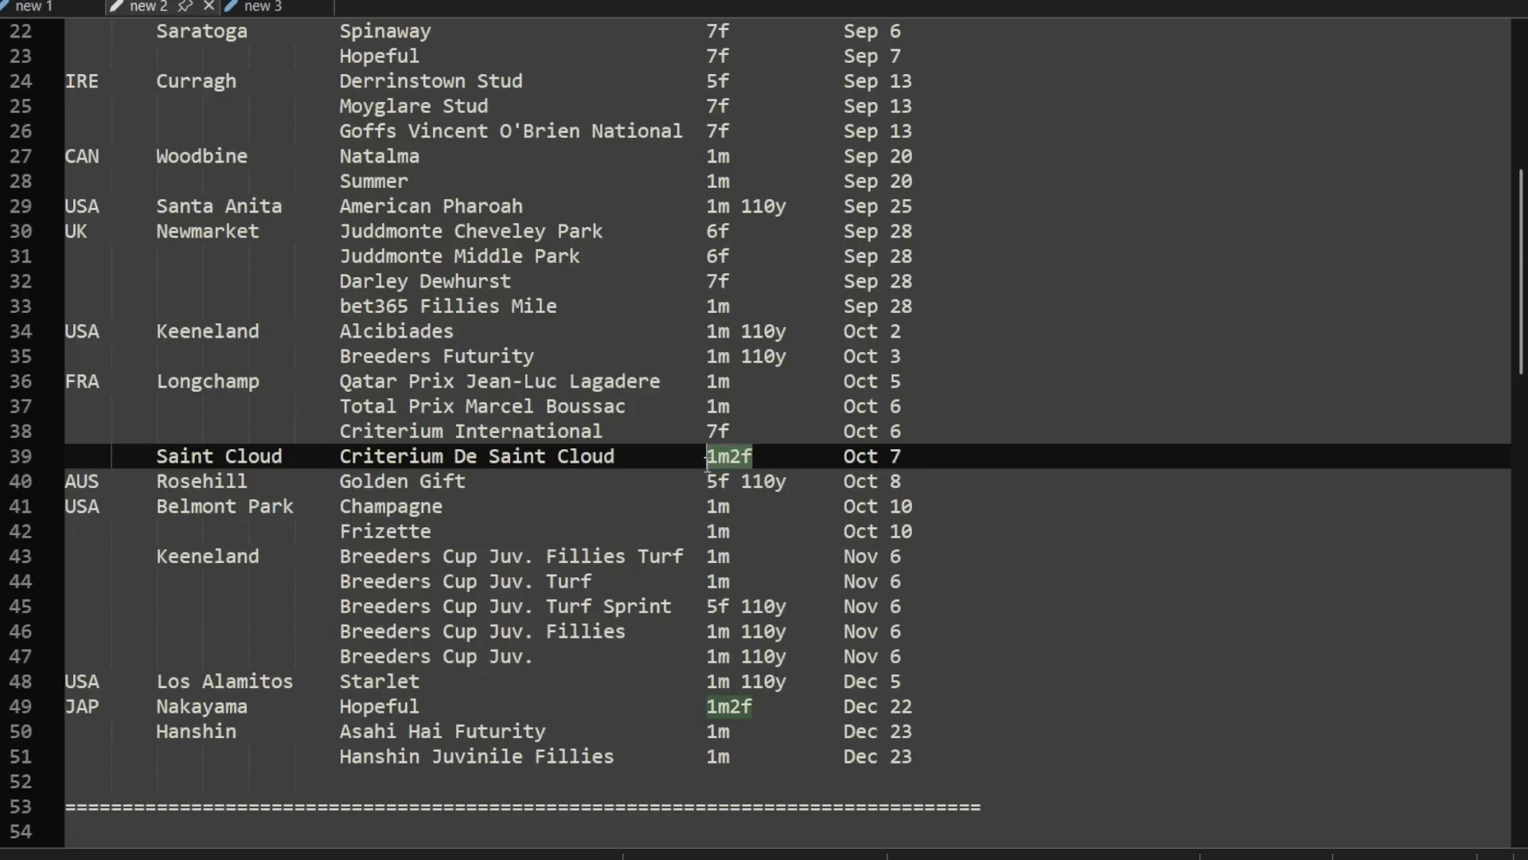
{"action": "key", "text": "End"}
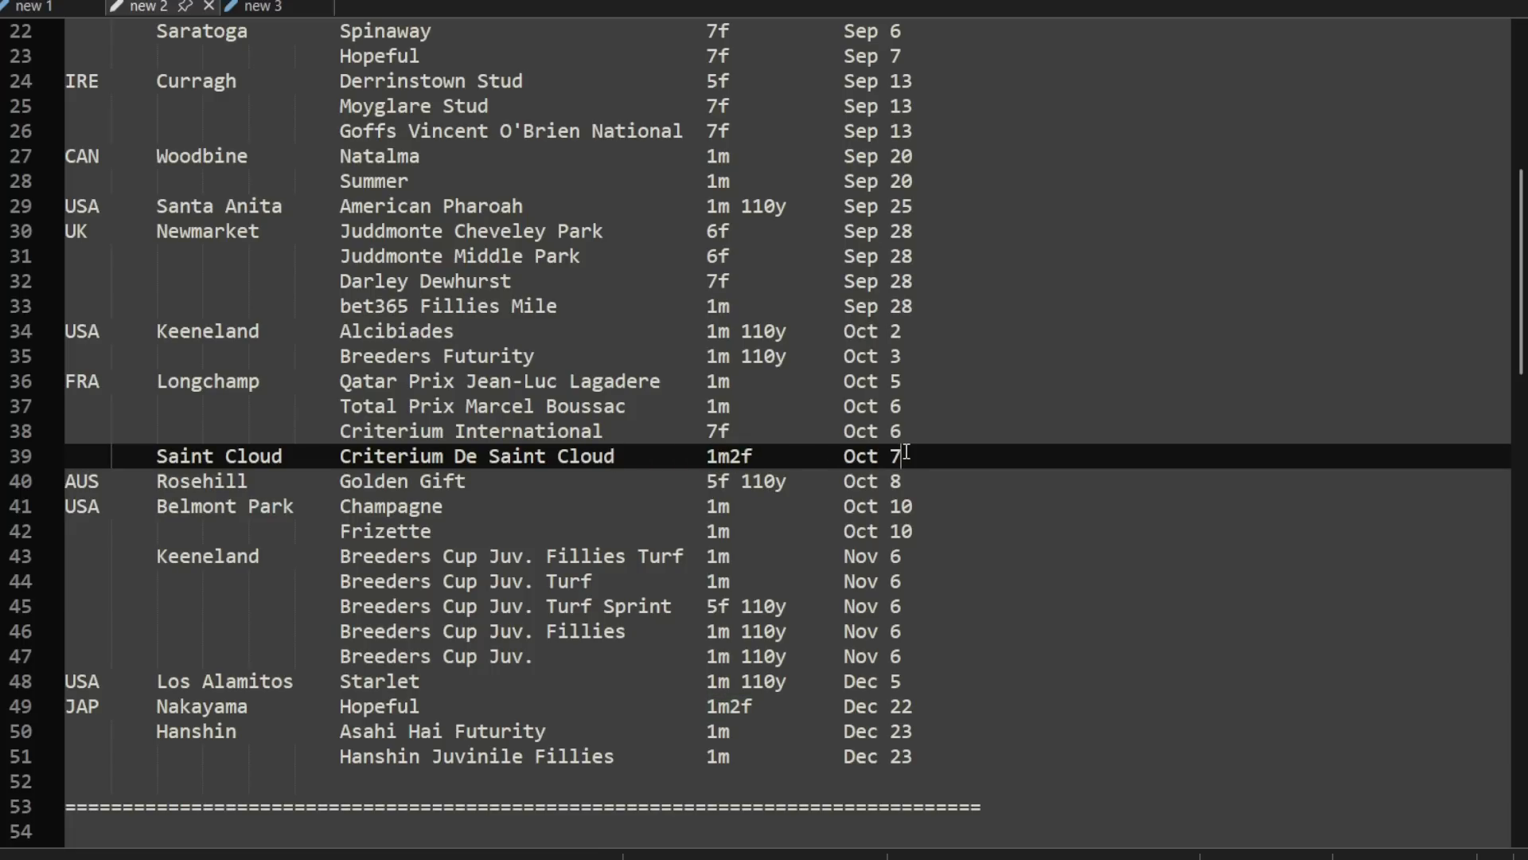
Step: Scan the whole 2yo Grade 1 list again, examining how the race dates are spread across the year
{"action": "scroll", "coordinate": [823, 483], "scroll_direction": "up", "scroll_amount": 4}
{"action": "scroll", "coordinate": [823, 483], "scroll_direction": "up", "scroll_amount": 3}
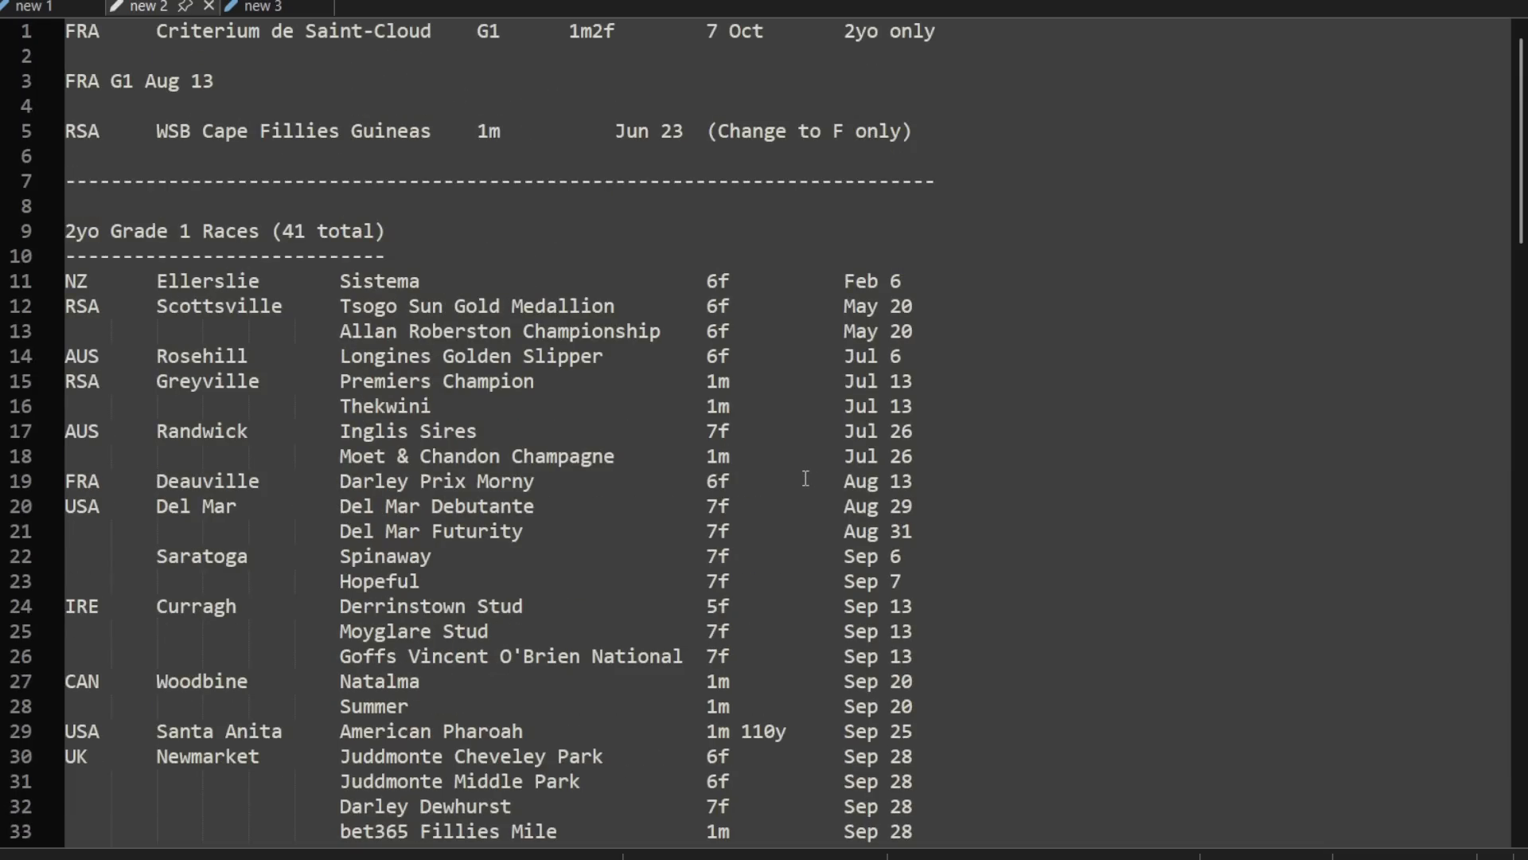
{"action": "scroll", "coordinate": [806, 478], "scroll_direction": "down", "scroll_amount": 10}
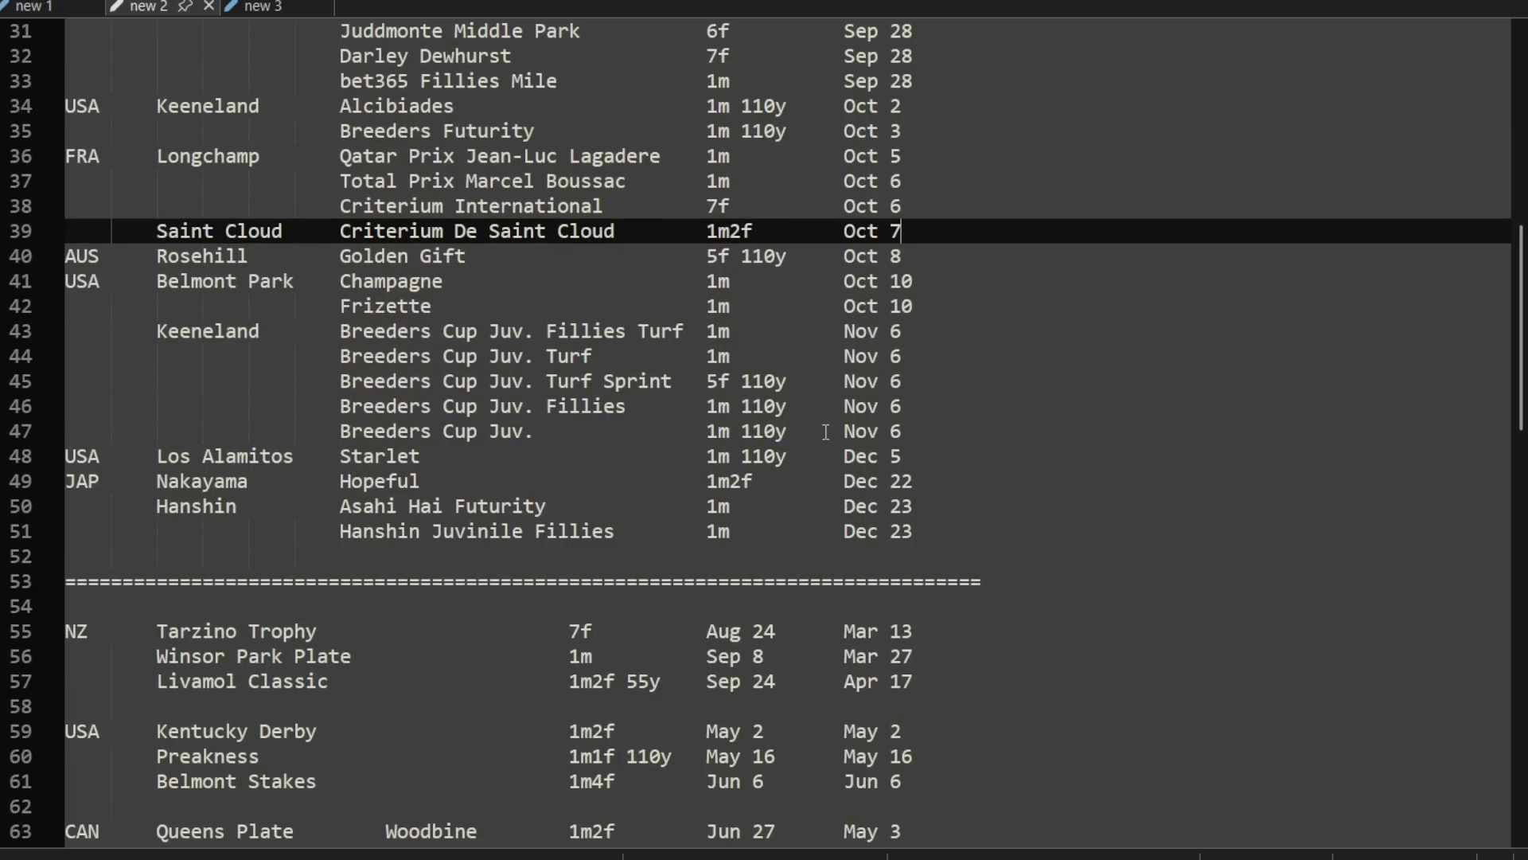
{"action": "scroll", "coordinate": [826, 431], "scroll_direction": "up", "scroll_amount": 10}
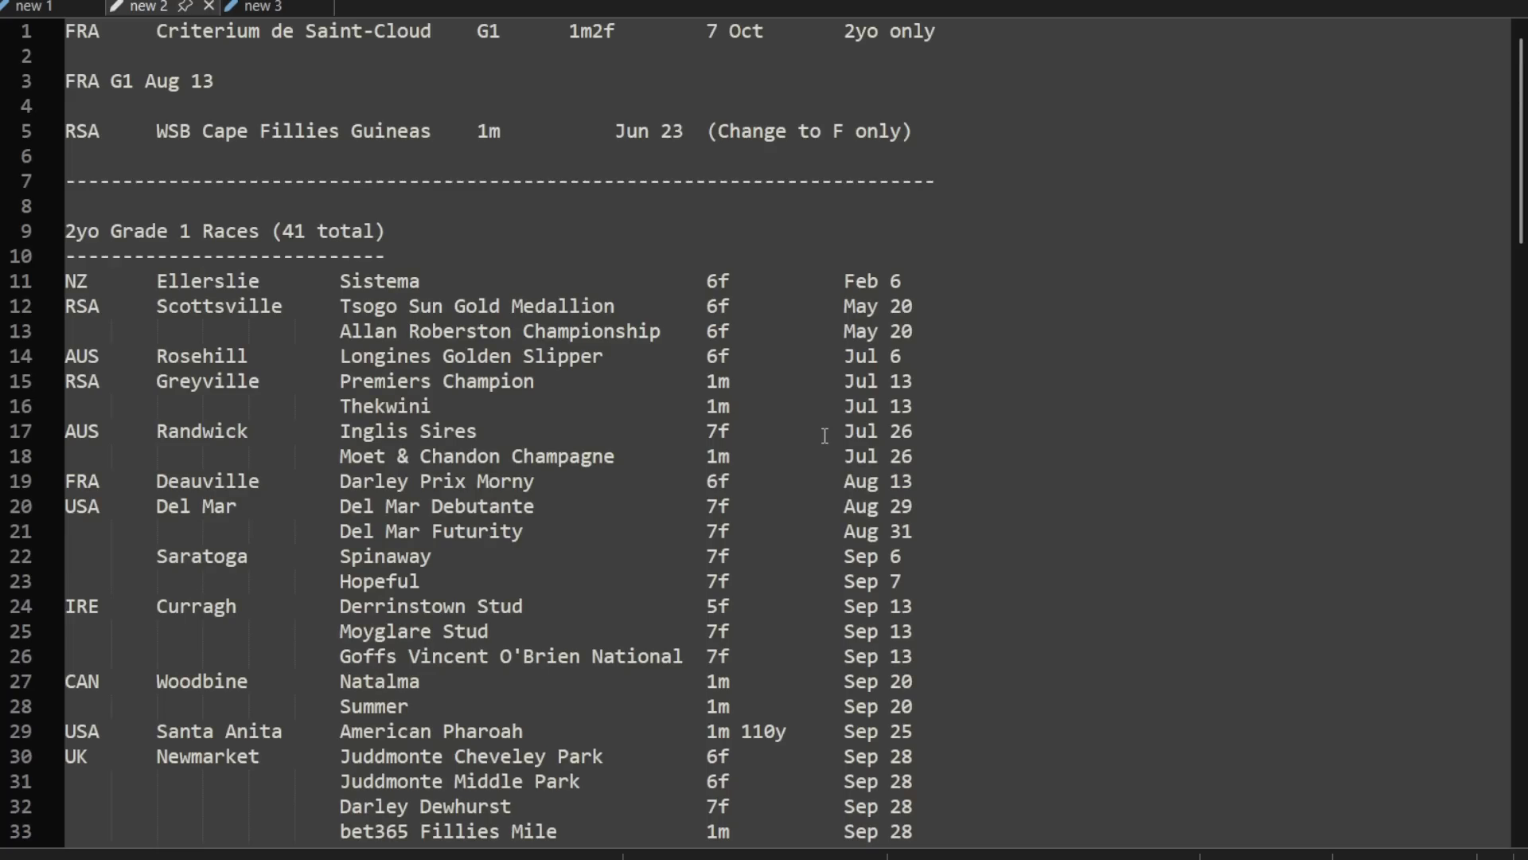
{"action": "scroll", "coordinate": [824, 434], "scroll_direction": "down", "scroll_amount": 3}
{"action": "scroll", "coordinate": [821, 434], "scroll_direction": "down", "scroll_amount": 8}
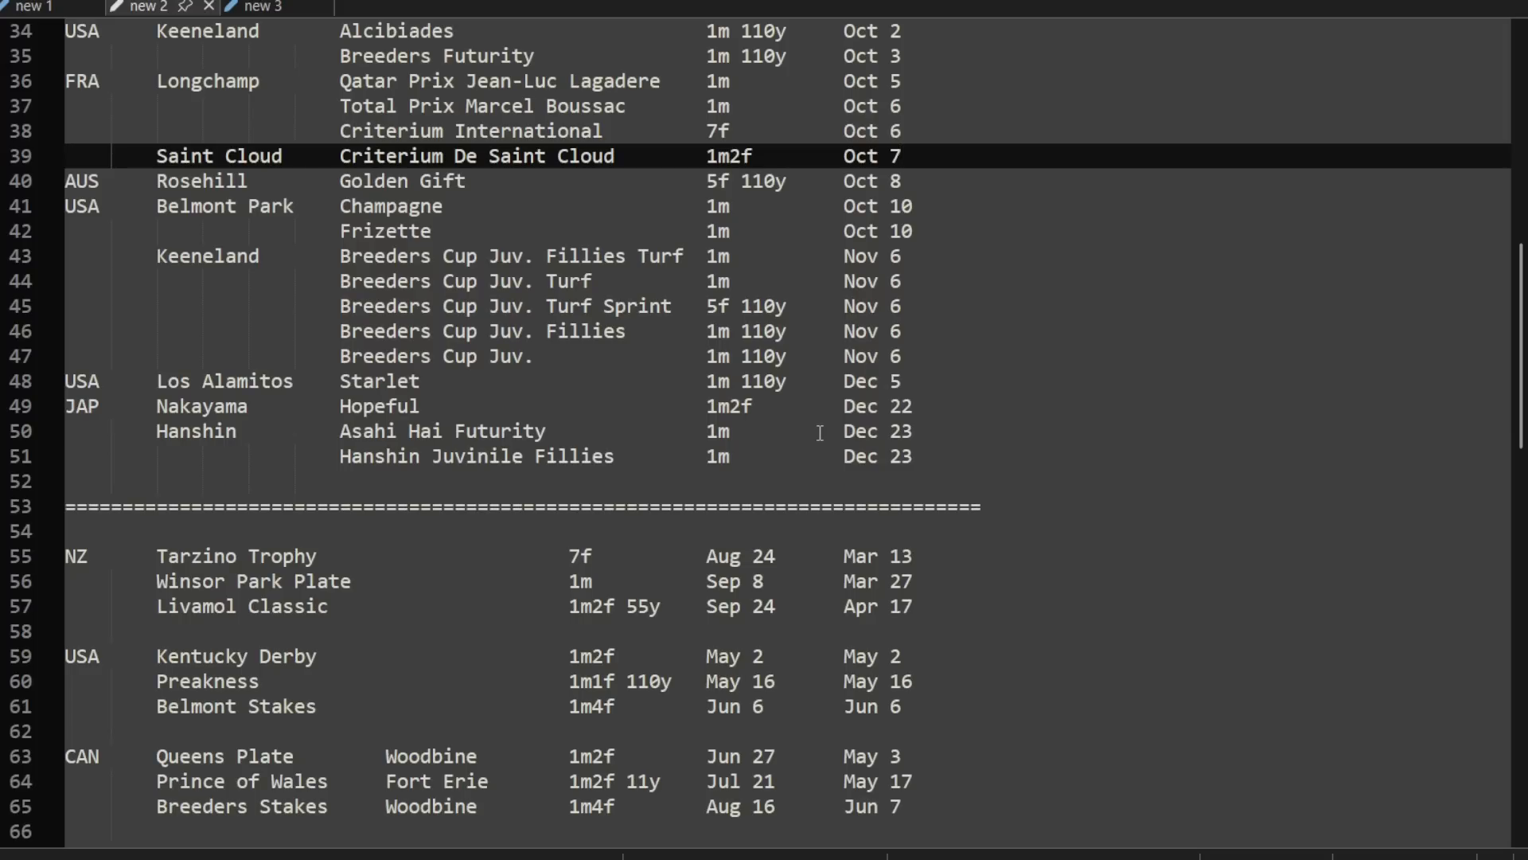
{"action": "left_click", "coordinate": [972, 458]}
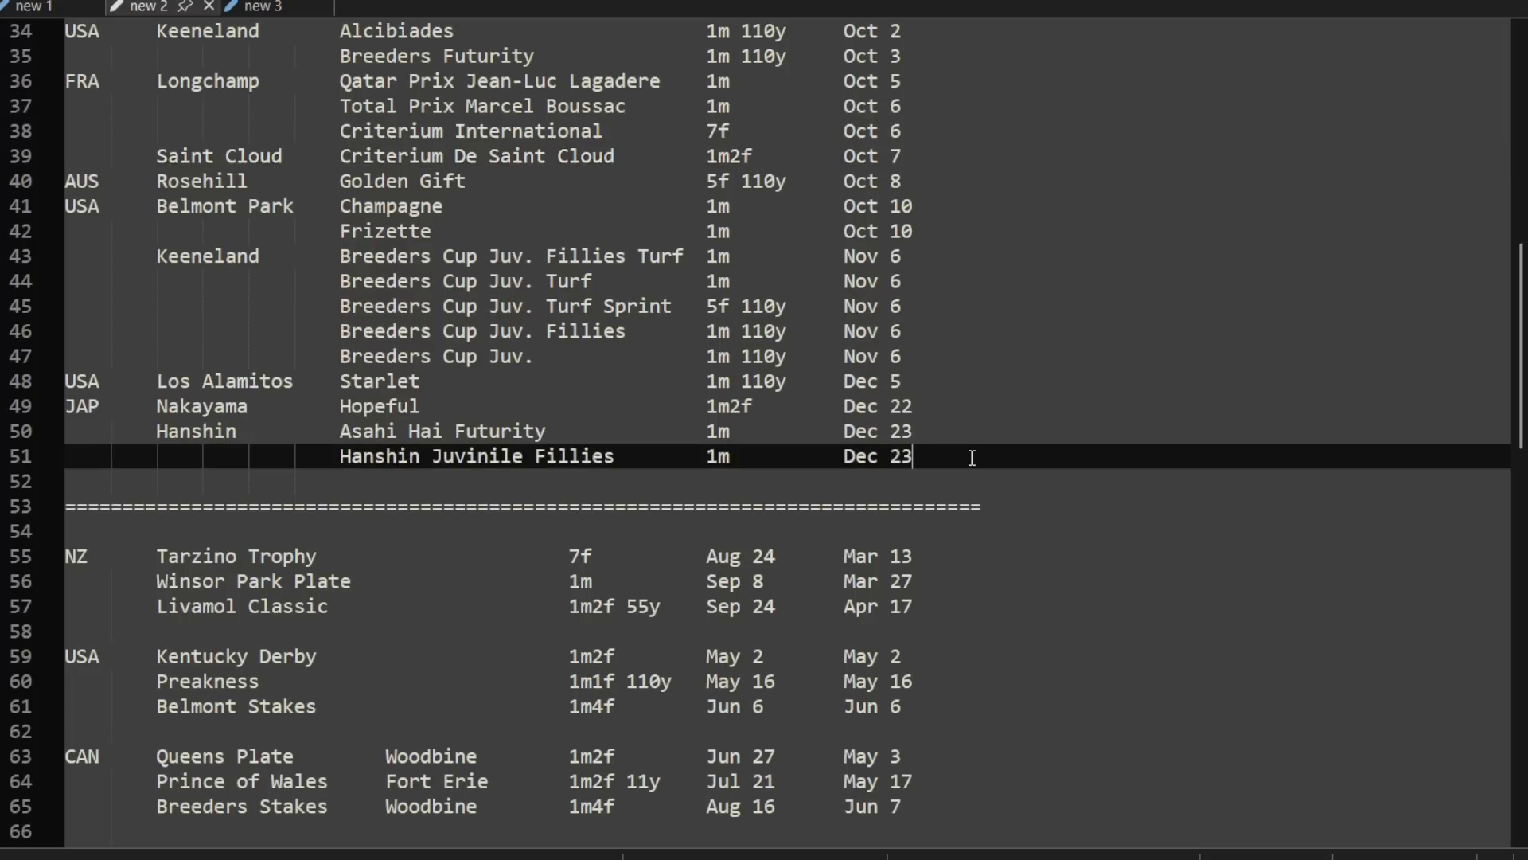
{"action": "scroll", "coordinate": [975, 471], "scroll_direction": "up", "scroll_amount": 8}
{"action": "scroll", "coordinate": [974, 473], "scroll_direction": "up", "scroll_amount": 2}
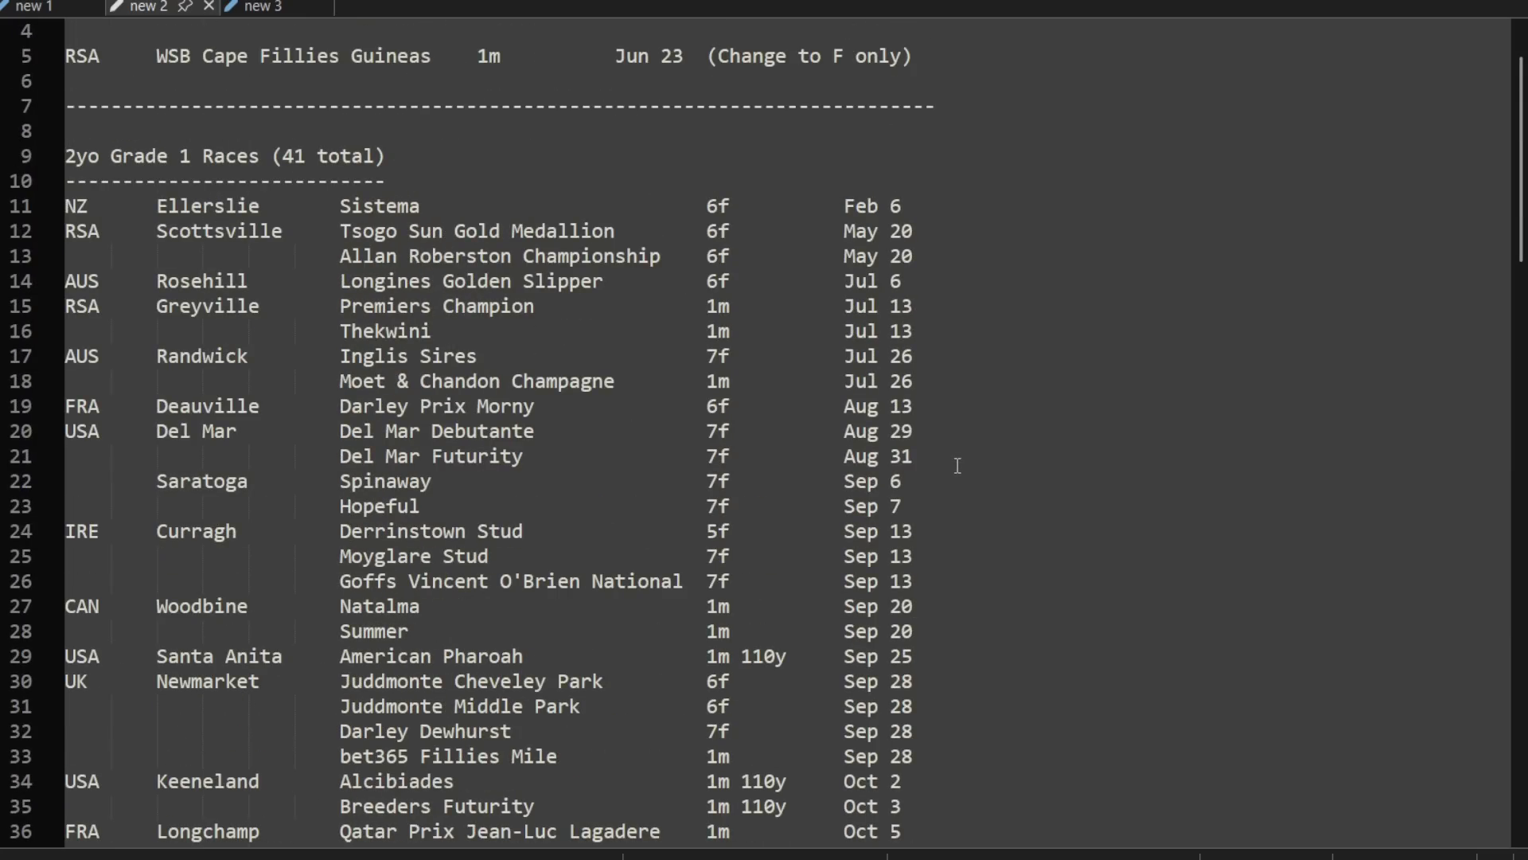
{"action": "scroll", "coordinate": [961, 461], "scroll_direction": "down", "scroll_amount": 4}
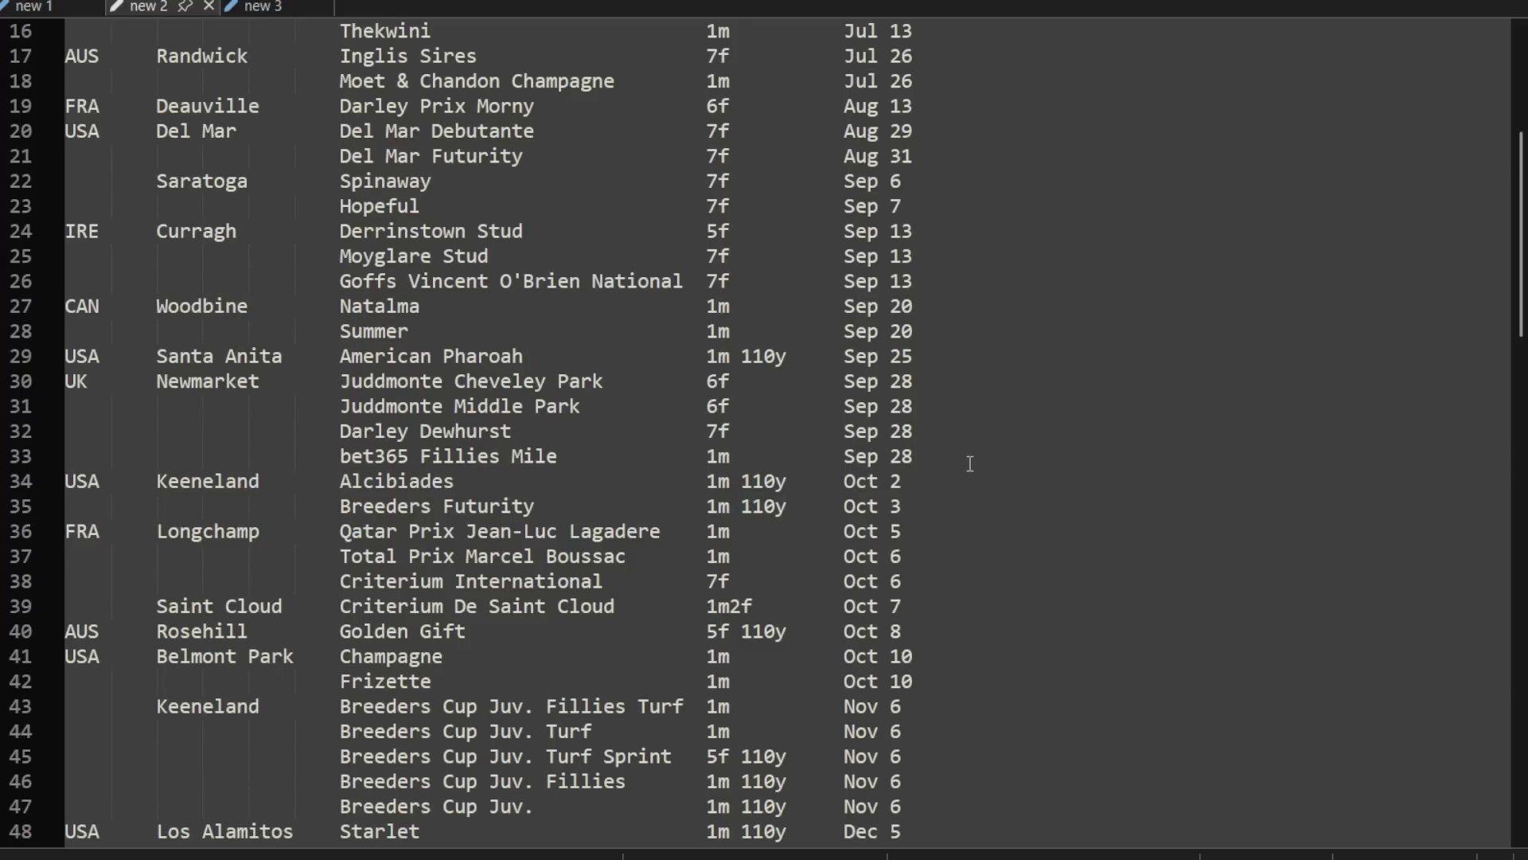
Step: Go past the end of the 2yo Grade 1 list to the country-by-country race series below the divider
{"action": "scroll", "coordinate": [973, 463], "scroll_direction": "down", "scroll_amount": 4}
{"action": "scroll", "coordinate": [1112, 475], "scroll_direction": "down", "scroll_amount": 2}
{"action": "left_click", "coordinate": [1039, 475]}
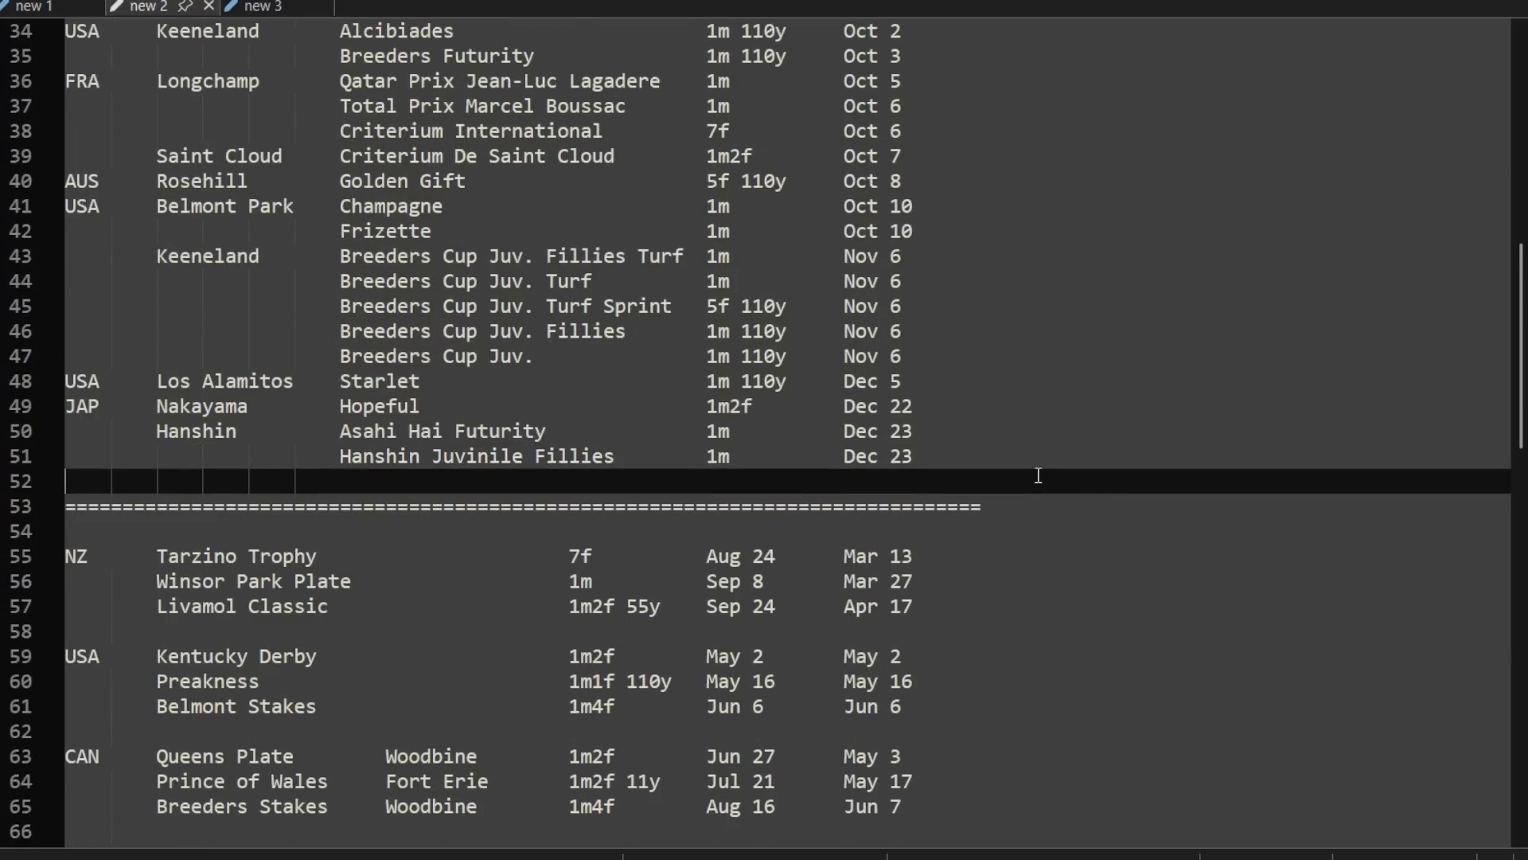
{"action": "scroll", "coordinate": [1039, 475], "scroll_direction": "down", "scroll_amount": 3}
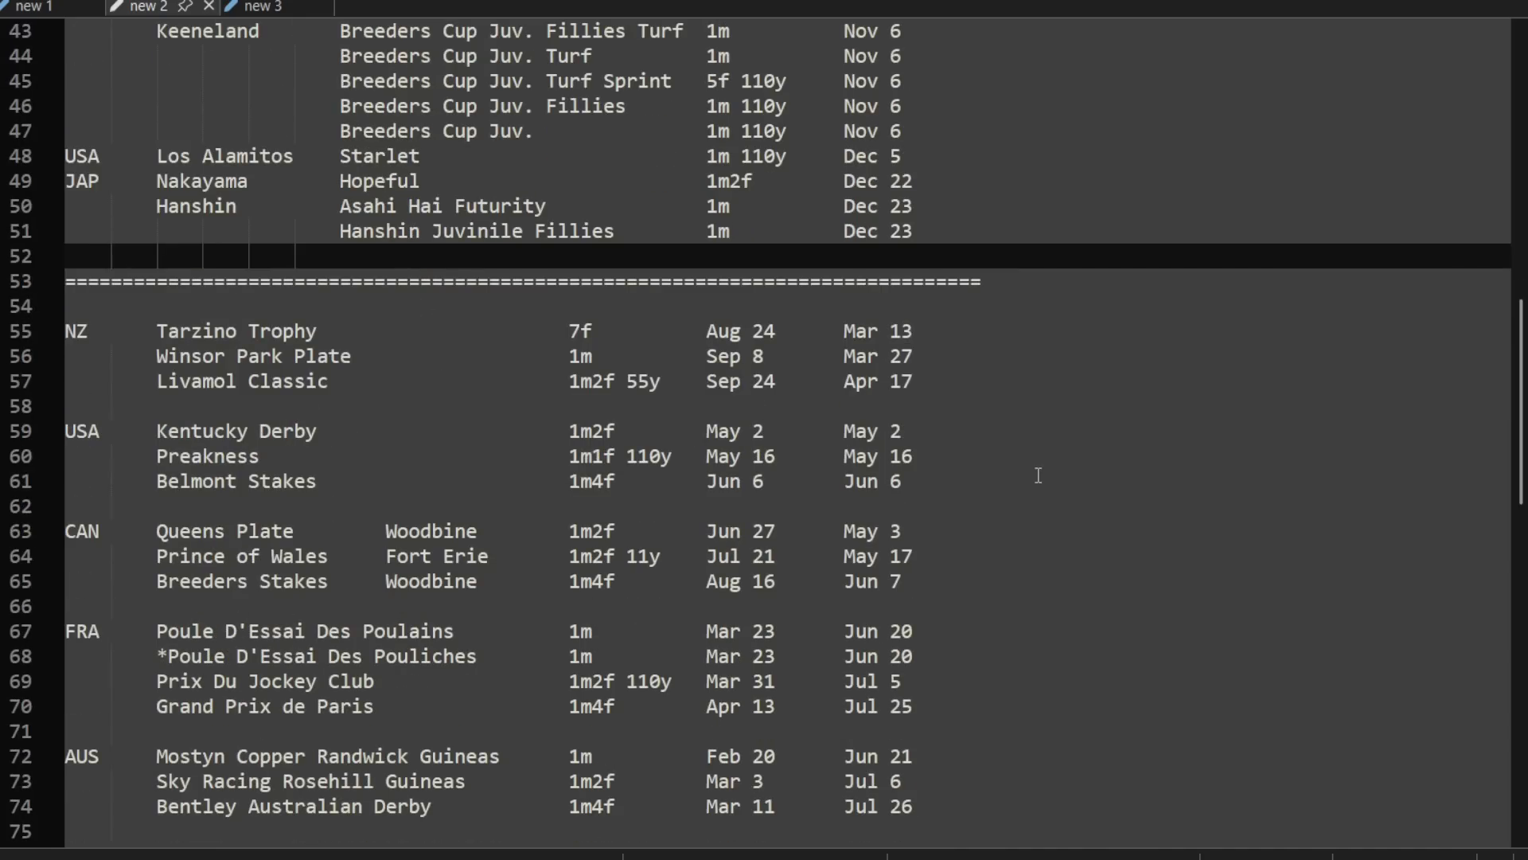
{"action": "scroll", "coordinate": [1149, 476], "scroll_direction": "down", "scroll_amount": 2}
{"action": "scroll", "coordinate": [1148, 476], "scroll_direction": "down", "scroll_amount": 1}
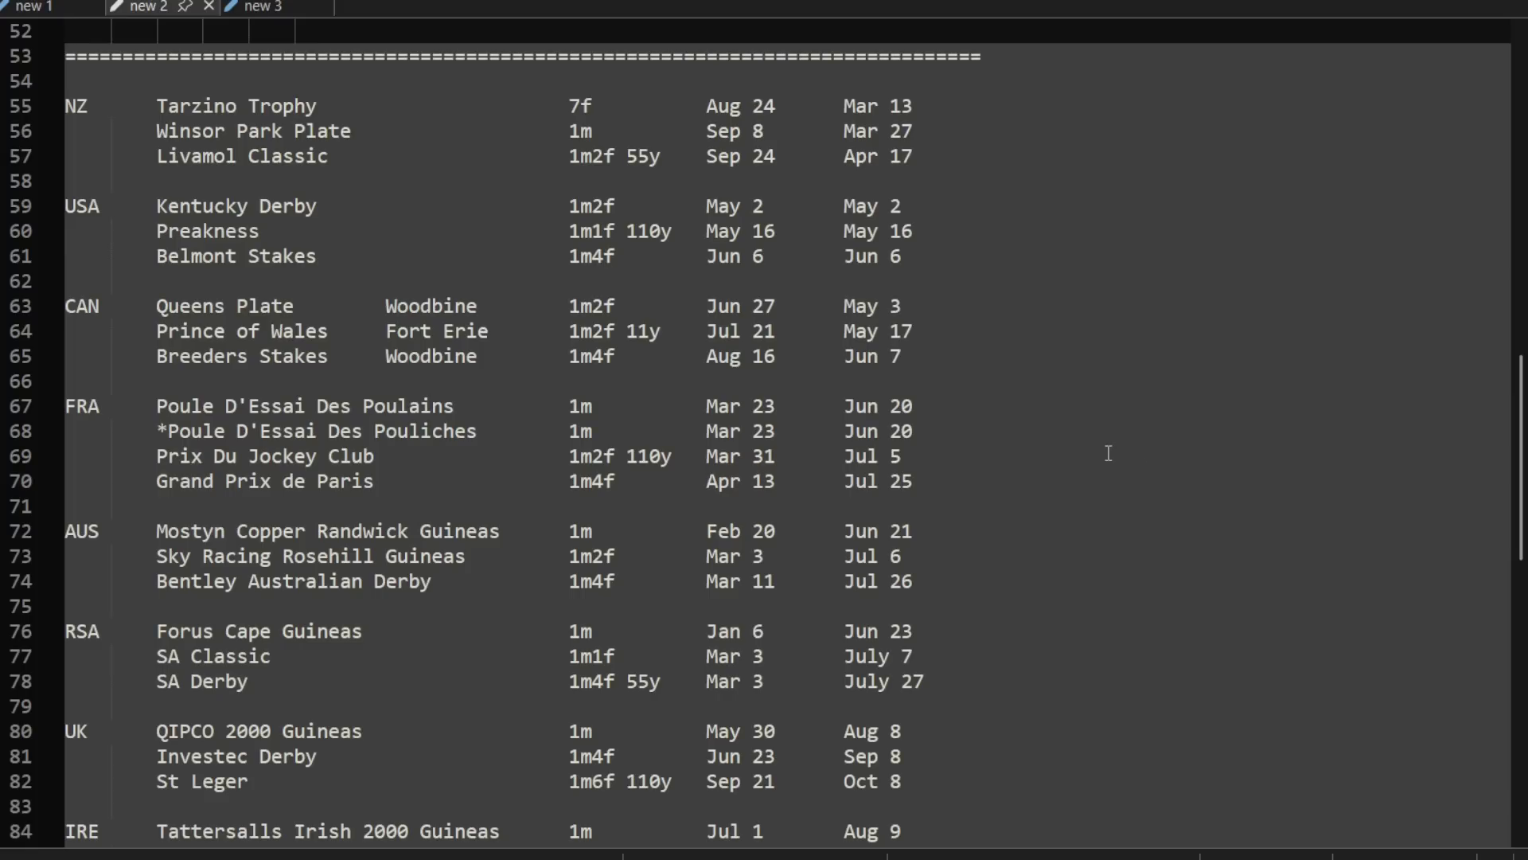
Step: Highlight the three NZ races, from Tarzino Trophy to Livamol Classic, and read their distances and dates
{"action": "left_click", "coordinate": [937, 106]}
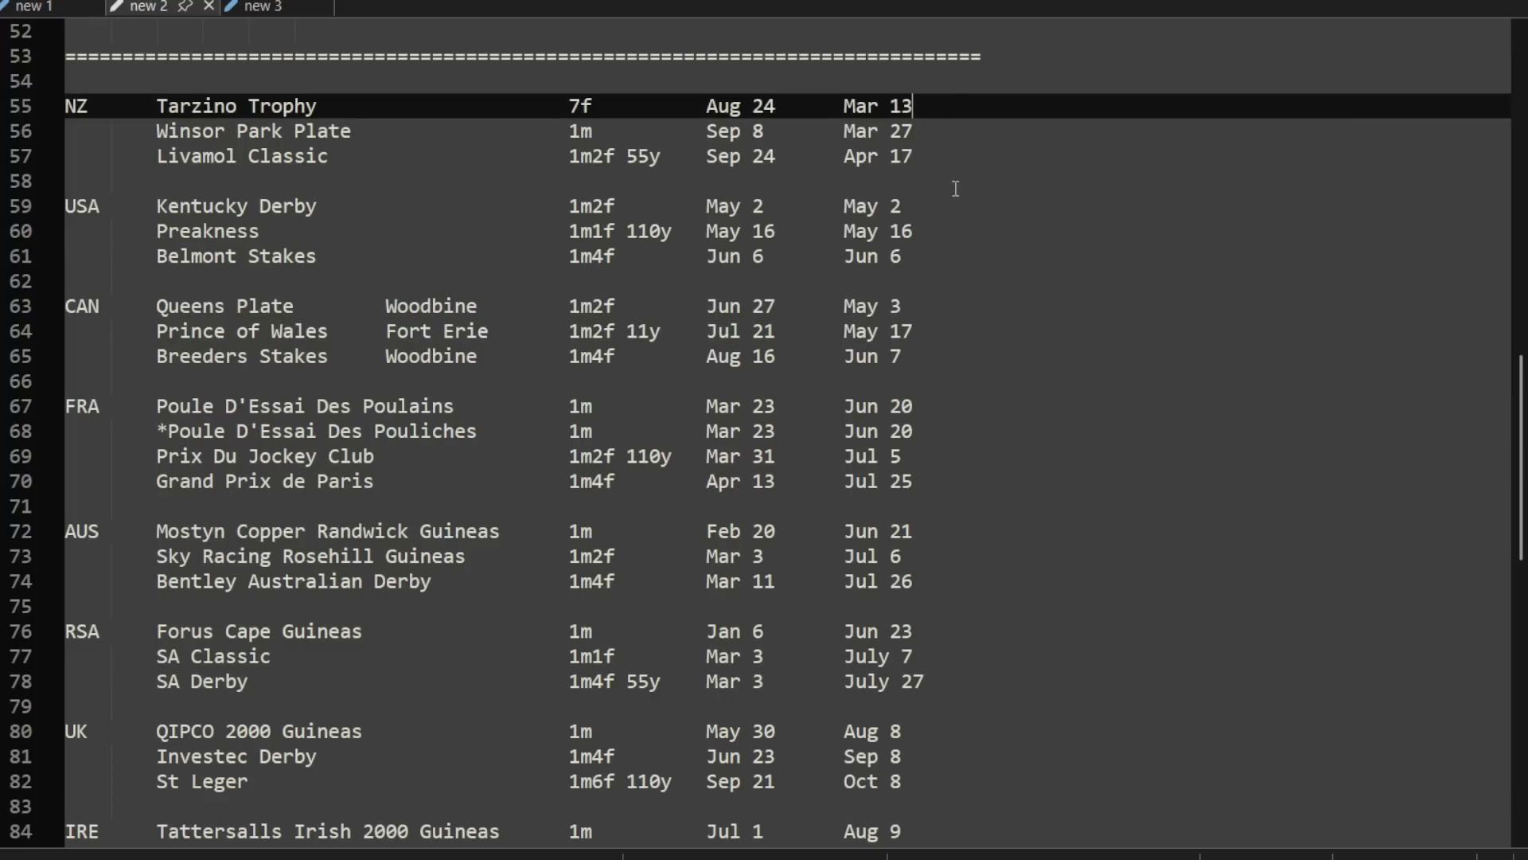
{"action": "left_click", "coordinate": [941, 84]}
{"action": "key", "text": "Down"}
{"action": "left_click", "coordinate": [969, 160], "text": "shift"}
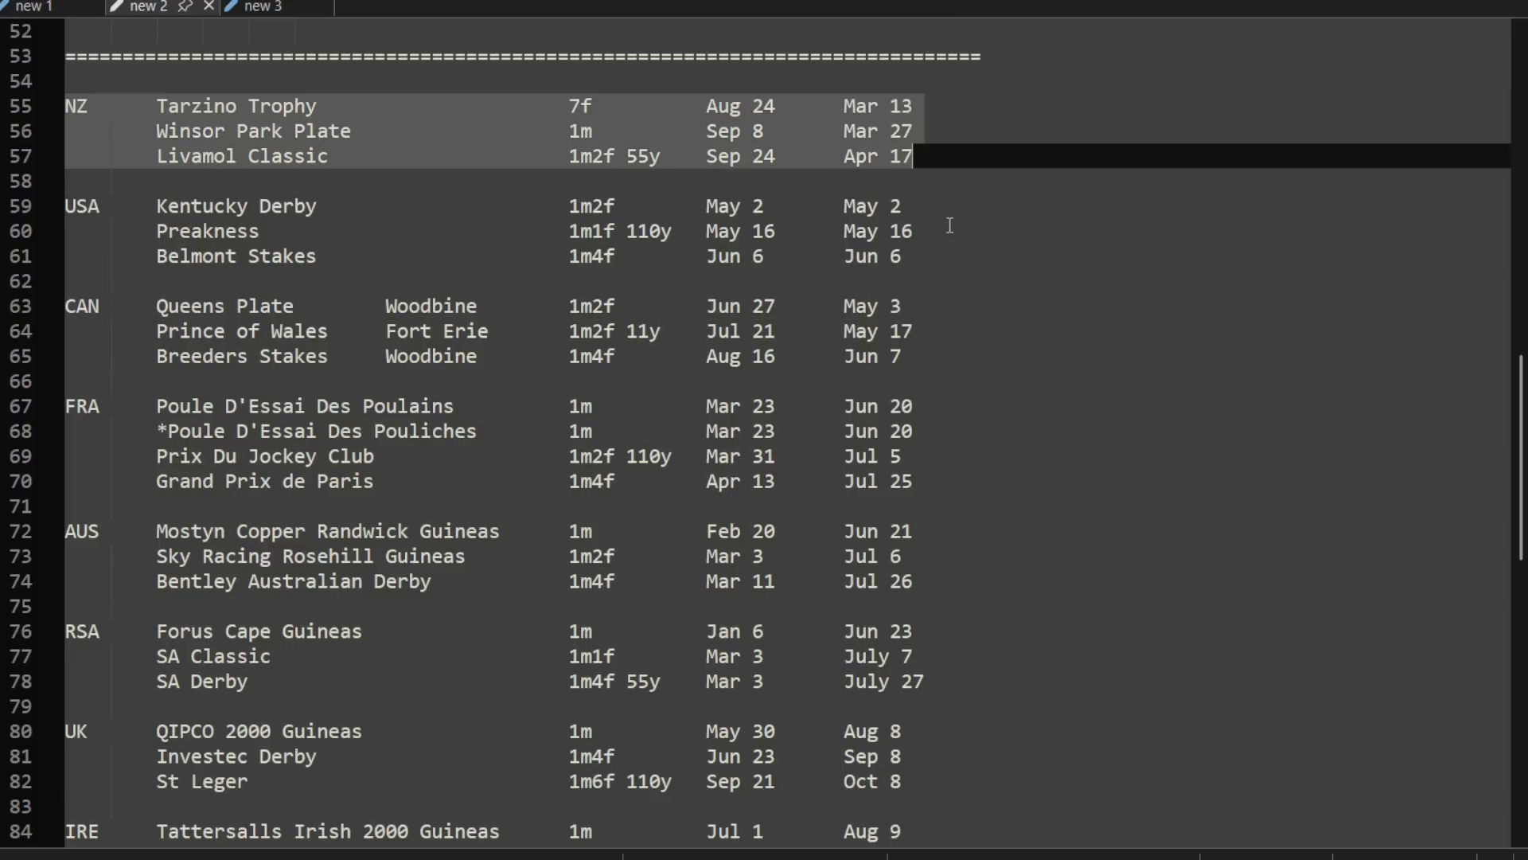
Step: Highlight the USA series from the Kentucky Derby to the Belmont Stakes and check its dates
{"action": "scroll", "coordinate": [948, 226], "scroll_direction": "down", "scroll_amount": 1}
{"action": "key", "text": "Down"}
{"action": "key", "text": "Down"}
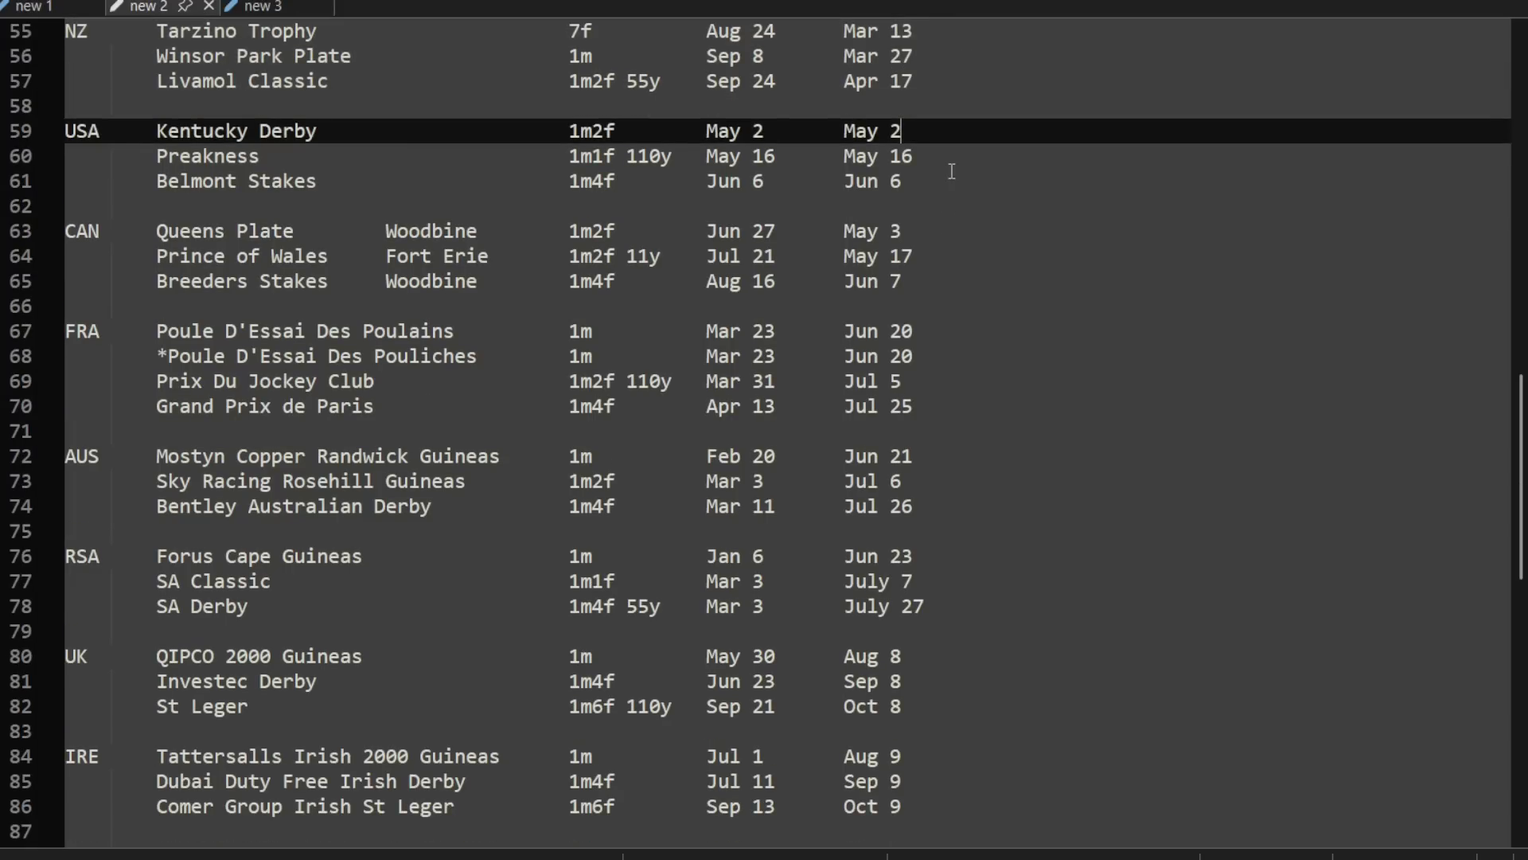
{"action": "left_click", "coordinate": [955, 171], "text": "shift"}
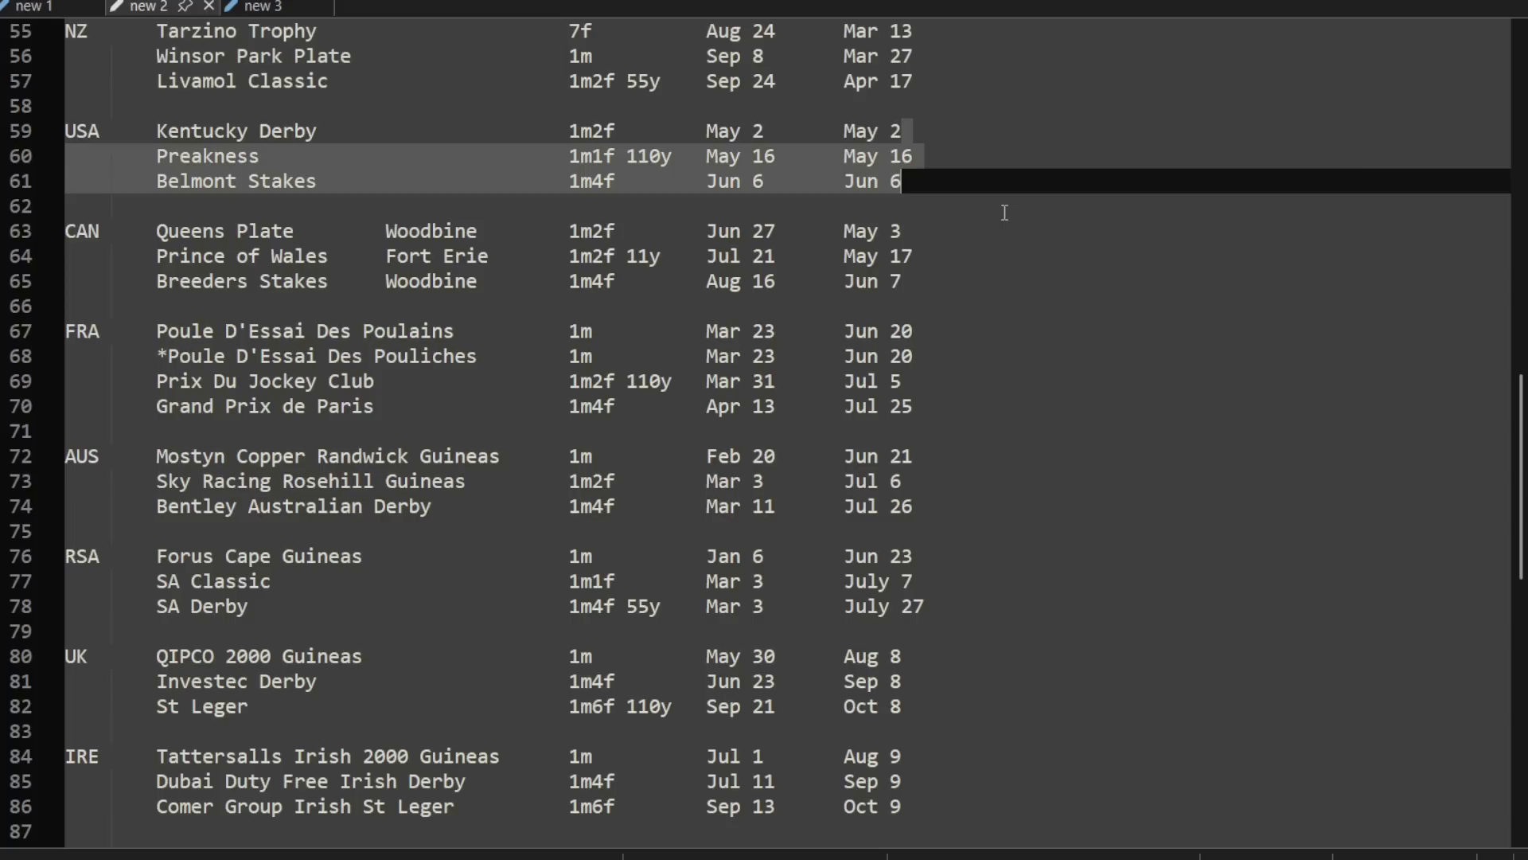
{"action": "key", "text": "Down"}
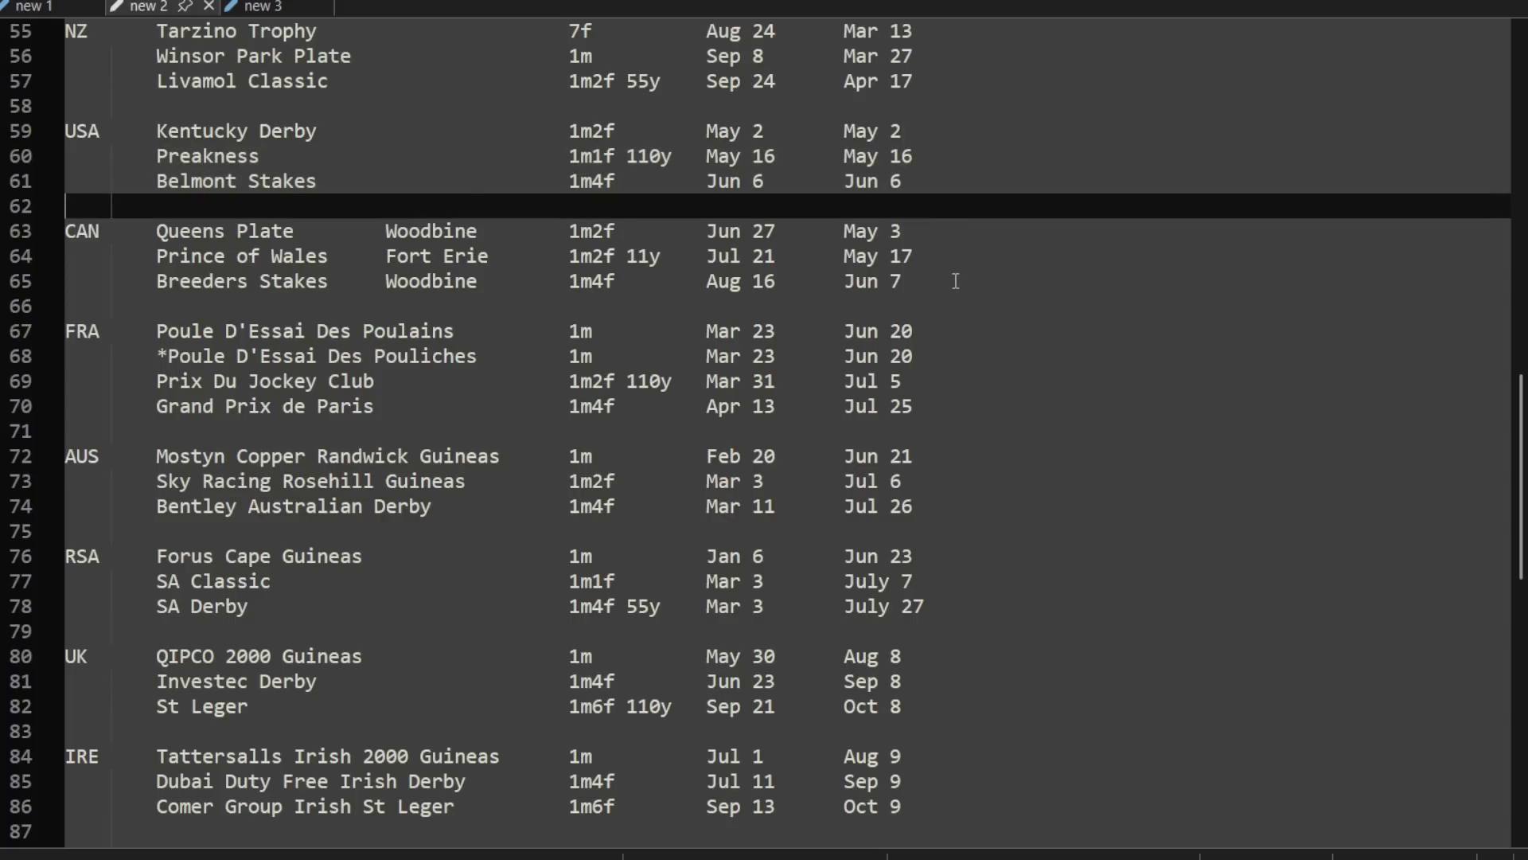
Step: Highlight the Canadian series, from Queens Plate to Breeders Stakes, and compare its two date columns
{"action": "key", "text": "Down"}
{"action": "key", "text": "Up"}
{"action": "key", "text": "Down"}
{"action": "left_click", "coordinate": [947, 297], "text": "shift"}
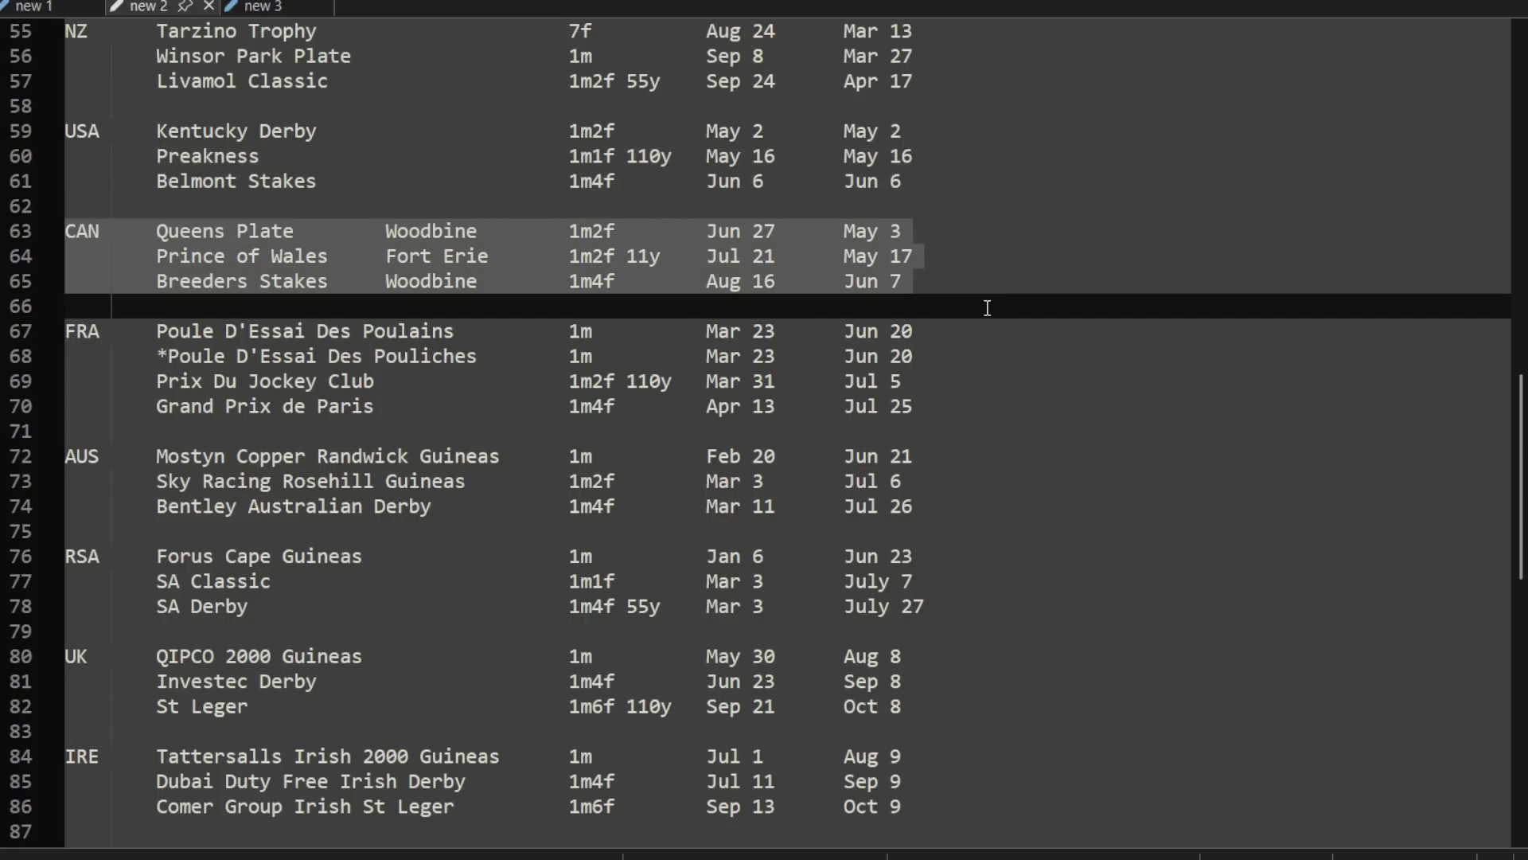
Step: Highlight the FRA, AUS and RSA series together, from Poule D'Essai Des Poulains to SA Derby, and review their dates
{"action": "key", "text": "Down"}
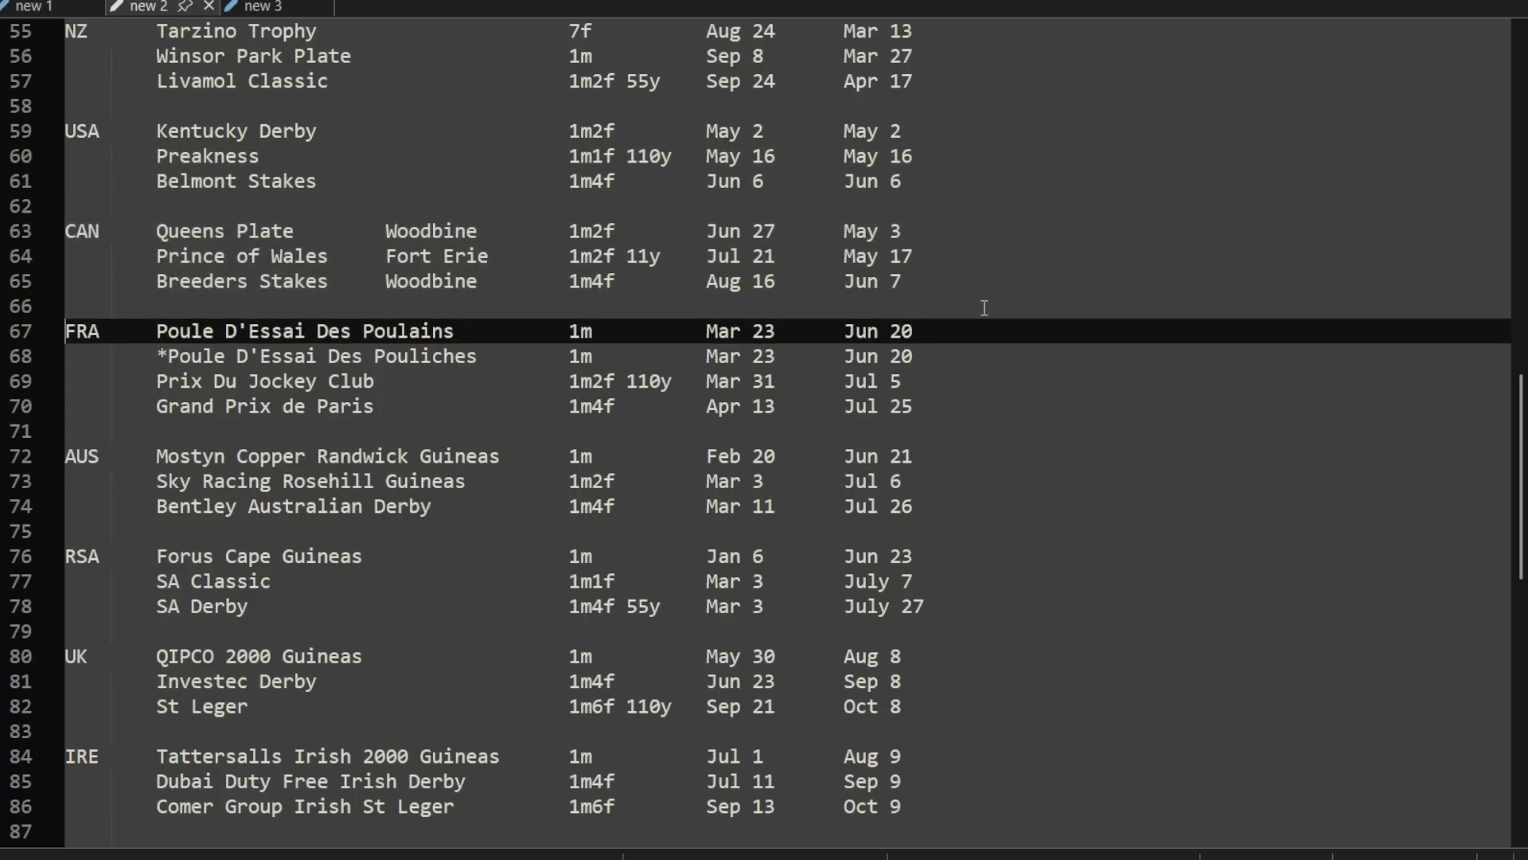
{"action": "left_click", "coordinate": [952, 404], "text": "shift"}
{"action": "left_click", "coordinate": [941, 513], "text": "shift"}
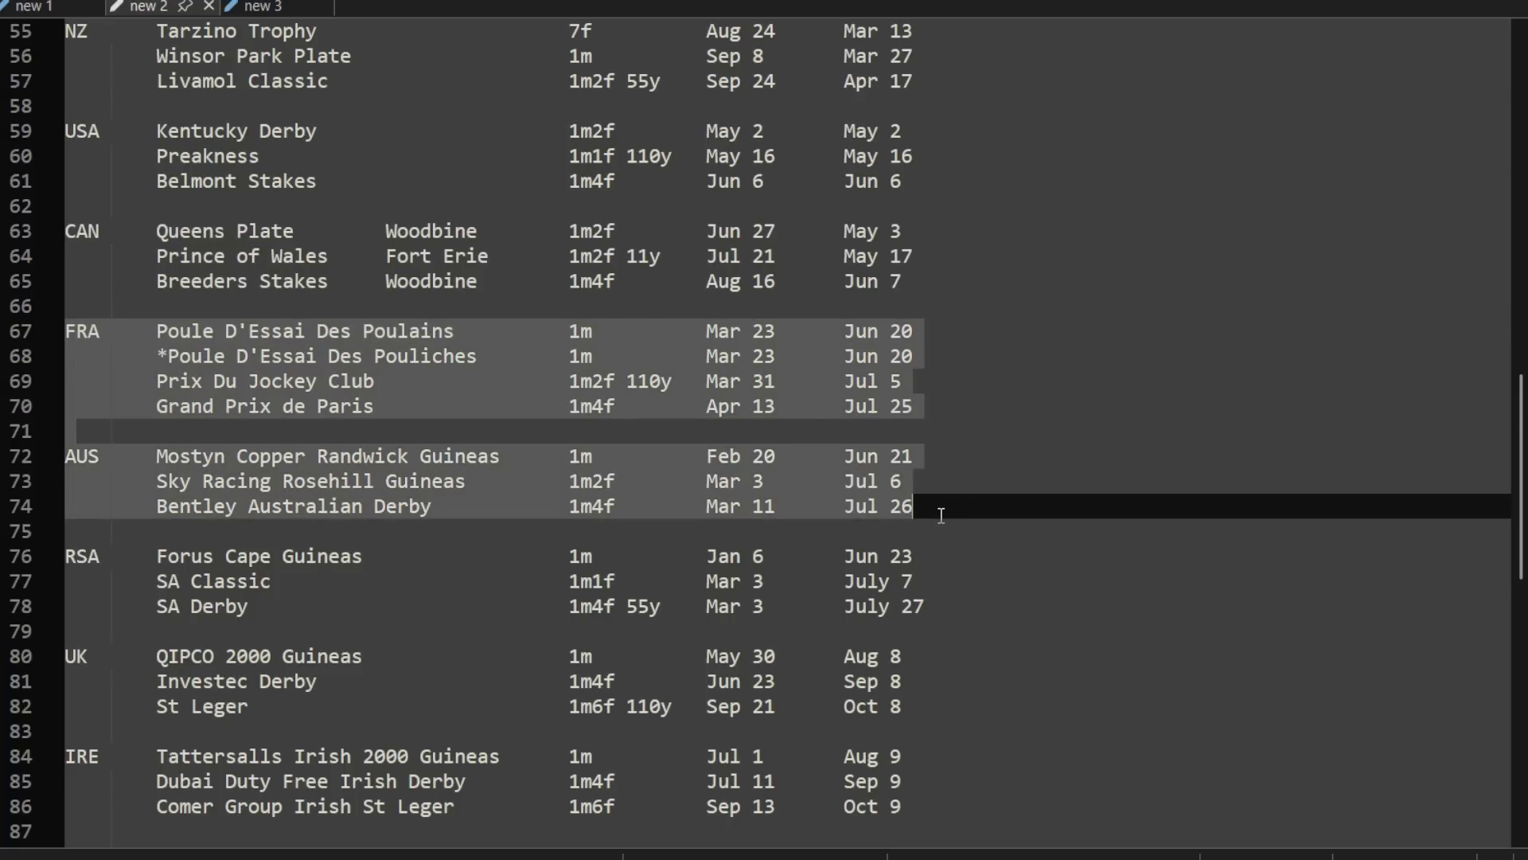
{"action": "scroll", "coordinate": [997, 460], "scroll_direction": "down", "scroll_amount": 2}
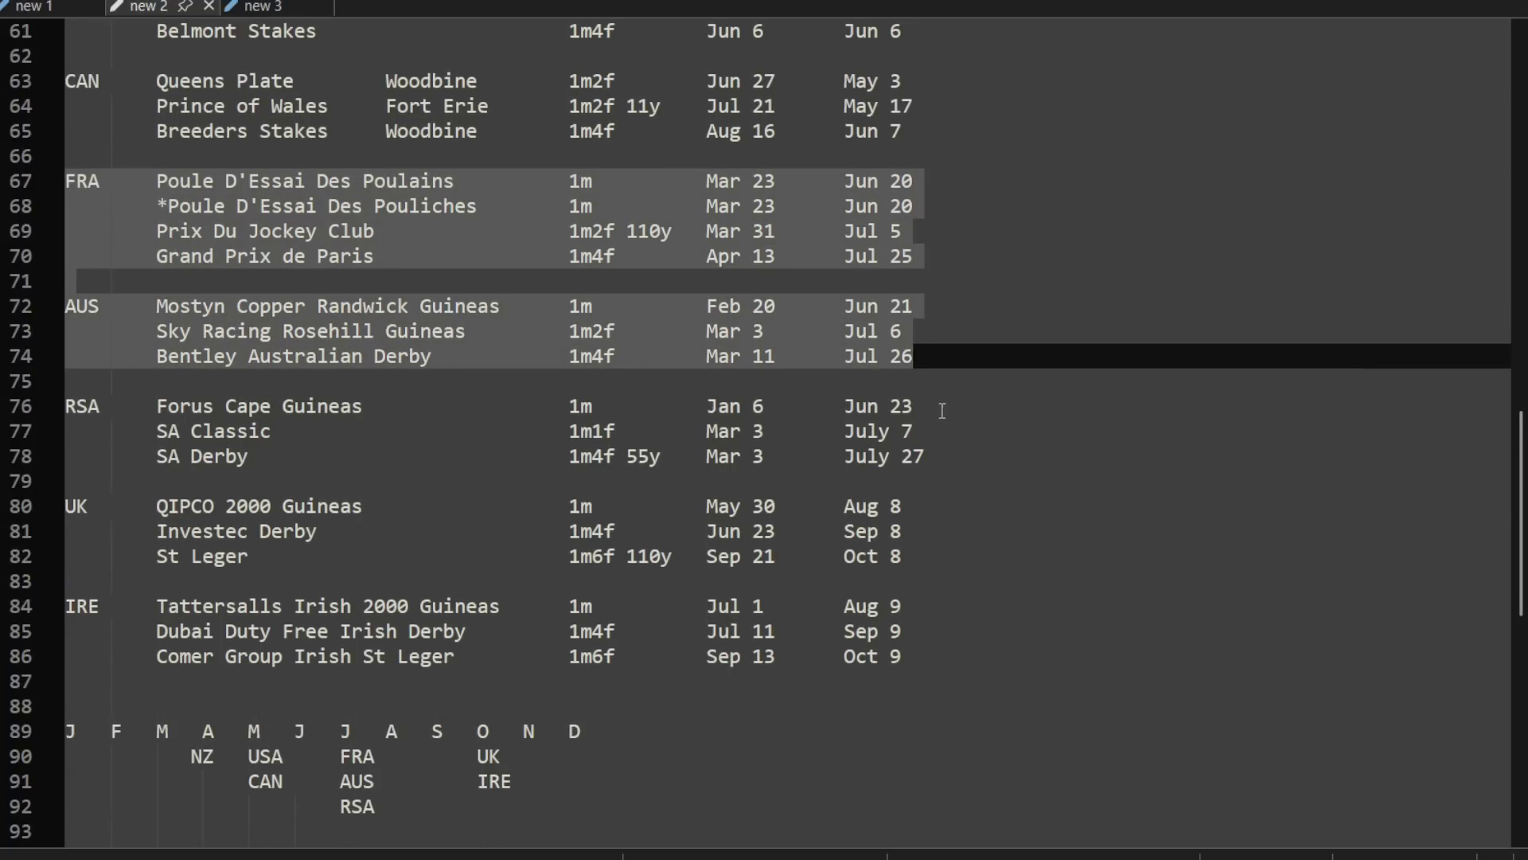
{"action": "left_click", "coordinate": [949, 462], "text": "shift"}
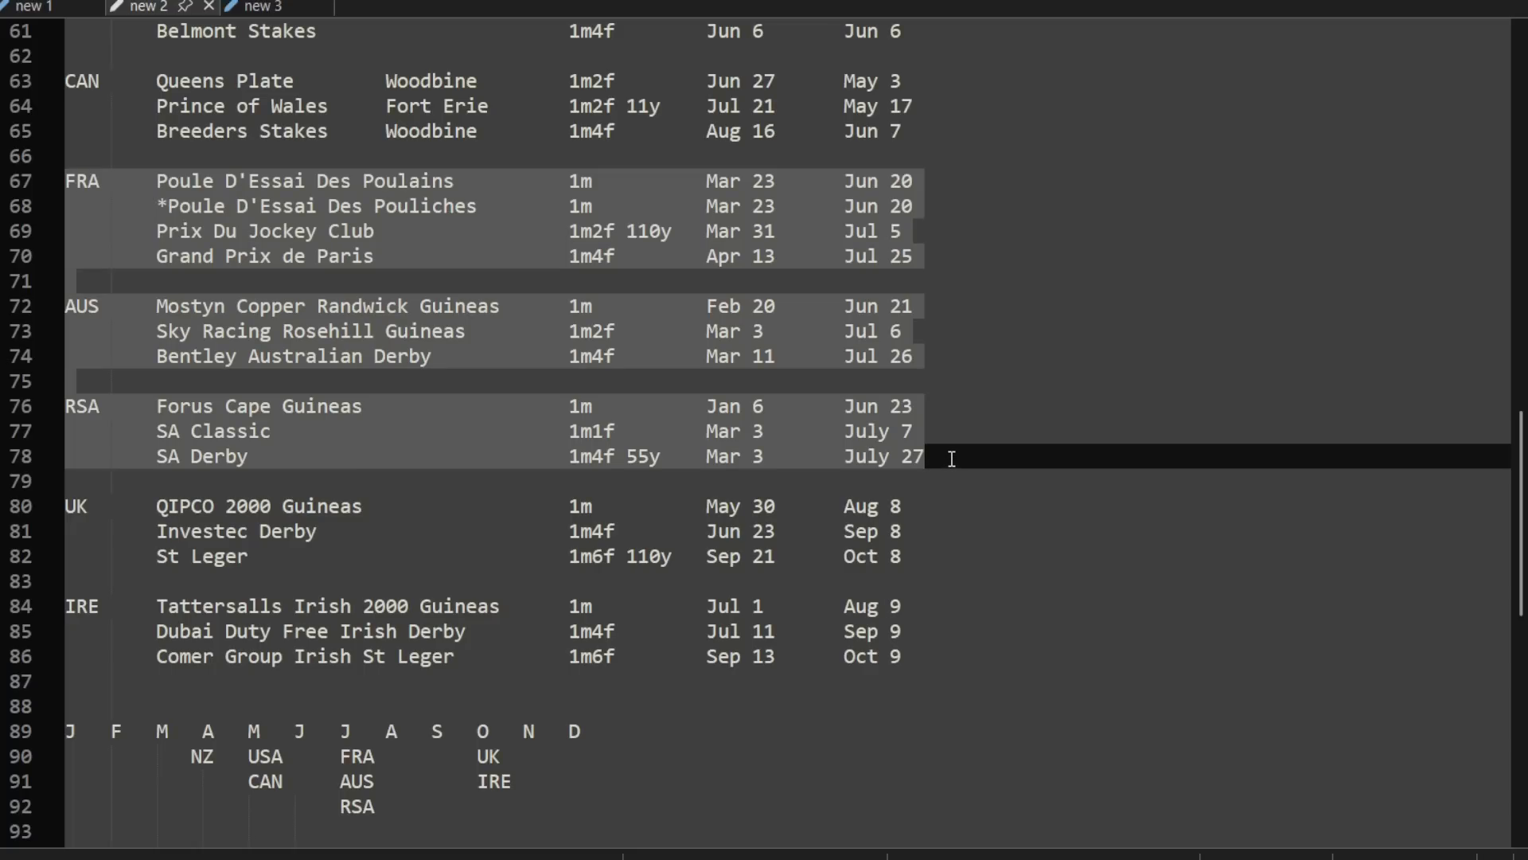
Step: Recheck the WSB Cape Fillies Guineas entry at the start of the notes and return to the country series
{"action": "scroll", "coordinate": [931, 443], "scroll_direction": "up", "scroll_amount": 13}
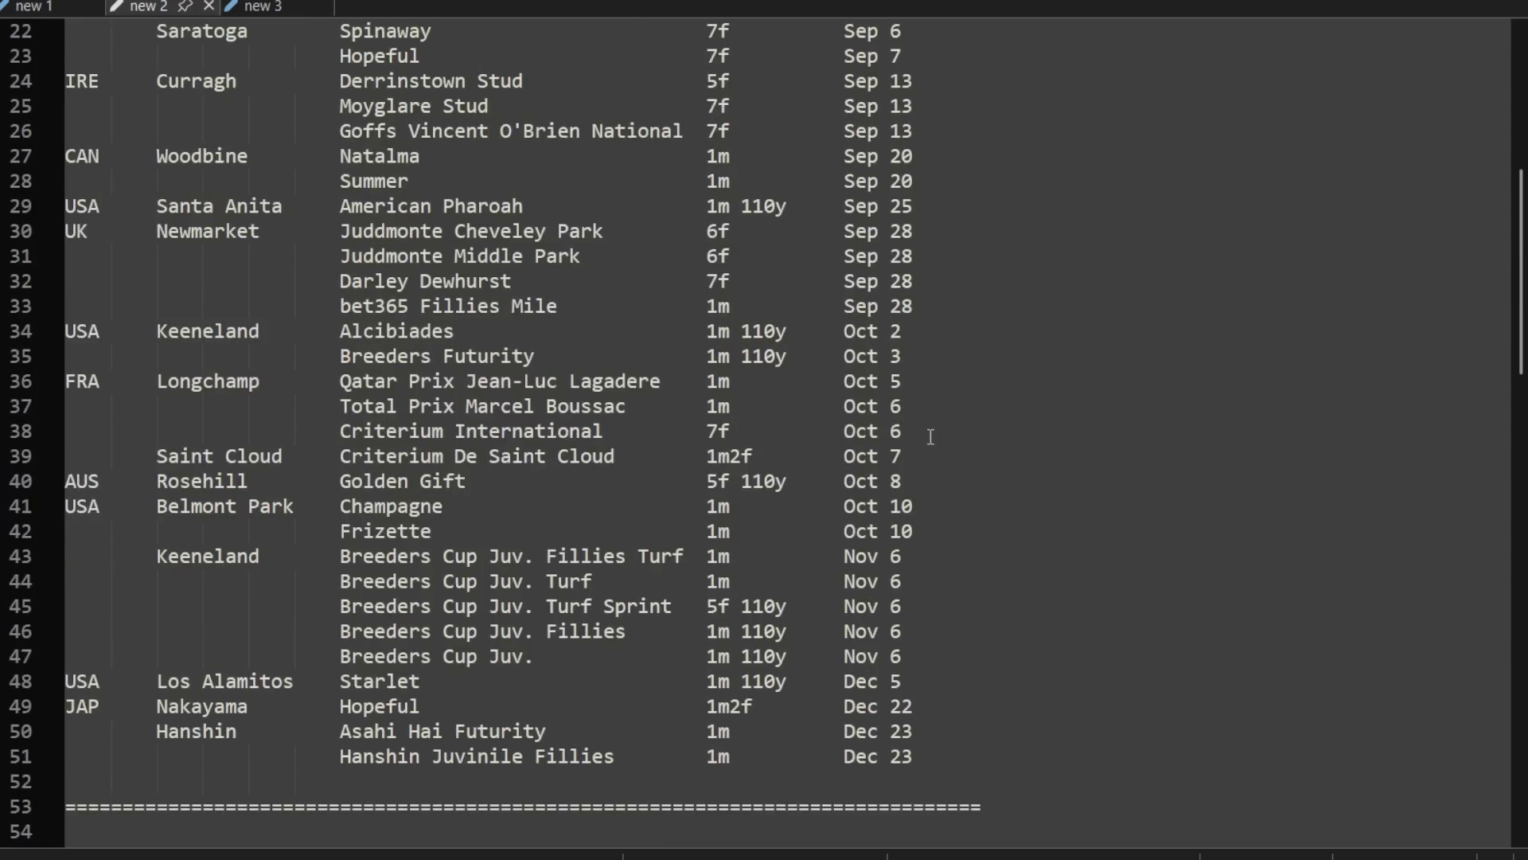
{"action": "scroll", "coordinate": [930, 437], "scroll_direction": "up", "scroll_amount": 7}
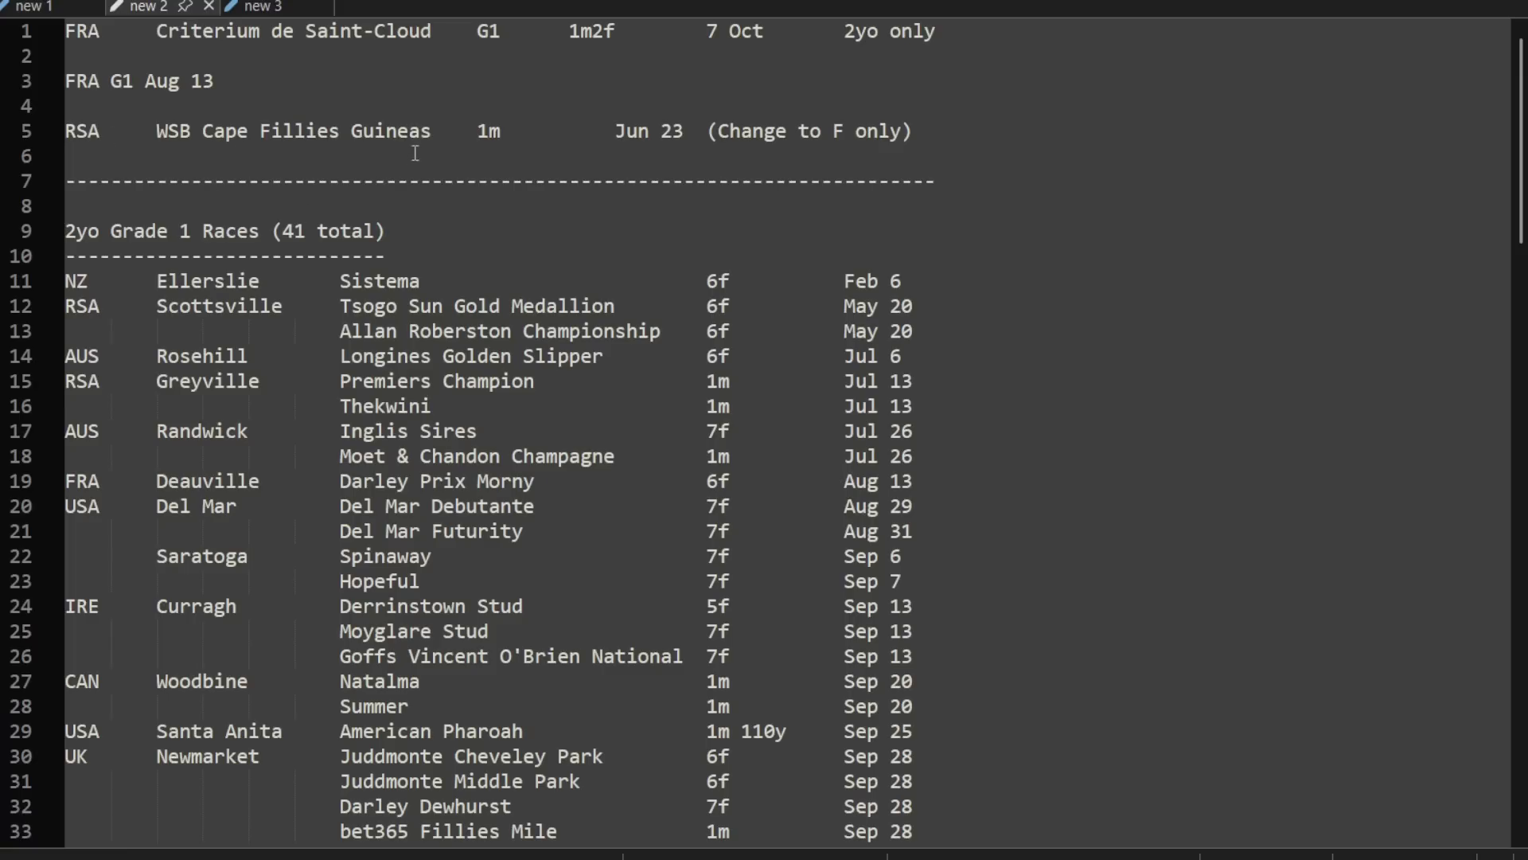
{"action": "scroll", "coordinate": [993, 302], "scroll_direction": "down", "scroll_amount": 4}
{"action": "scroll", "coordinate": [993, 302], "scroll_direction": "down", "scroll_amount": 13}
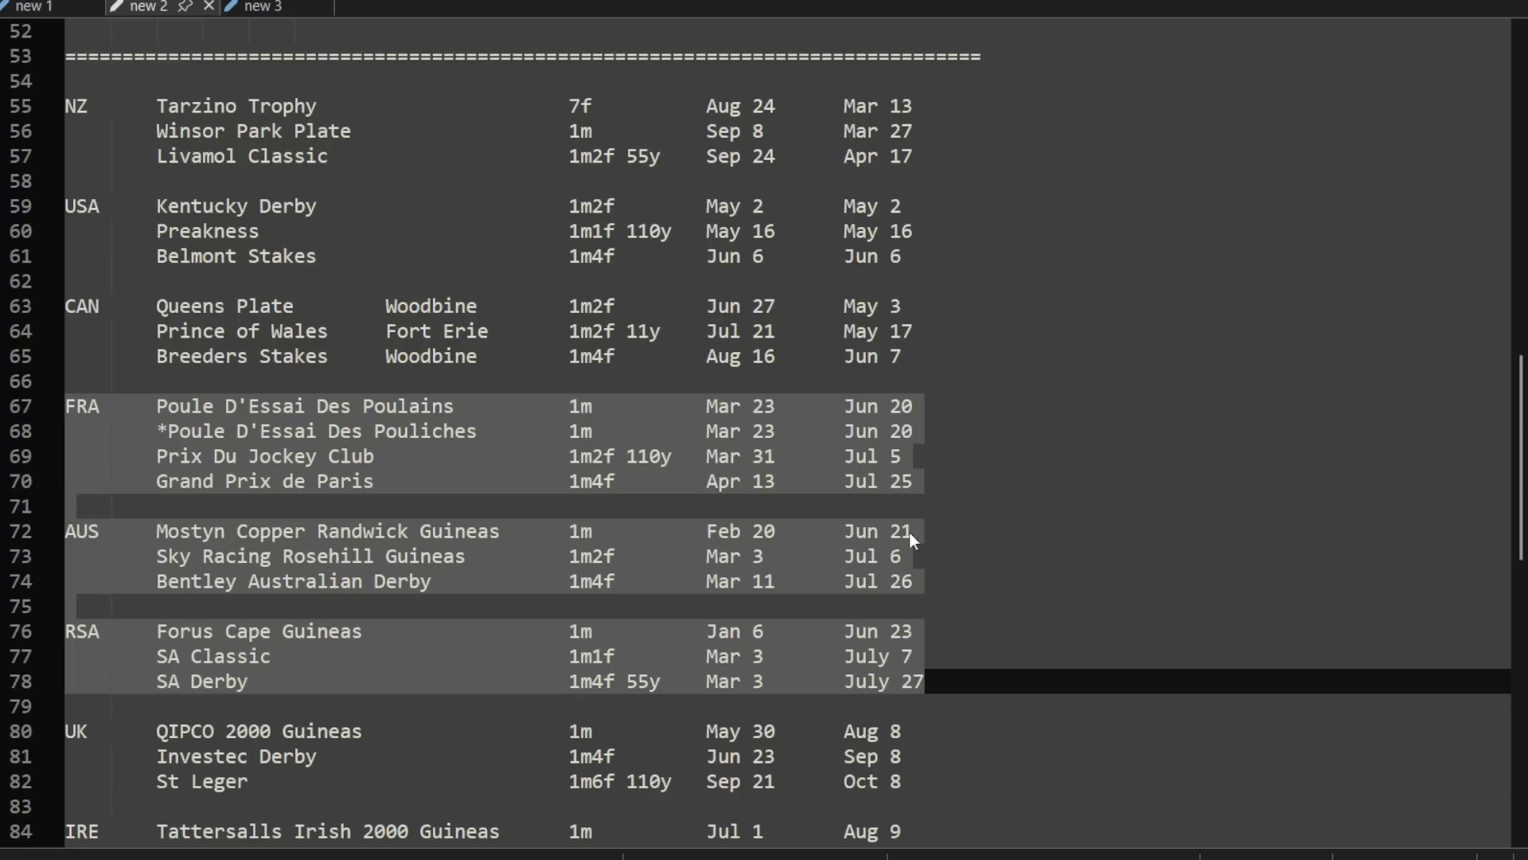
Step: Highlight the two French Poule D'Essai races and the Forus Cape Guineas in turn to compare these 1m races
{"action": "left_click", "coordinate": [396, 417]}
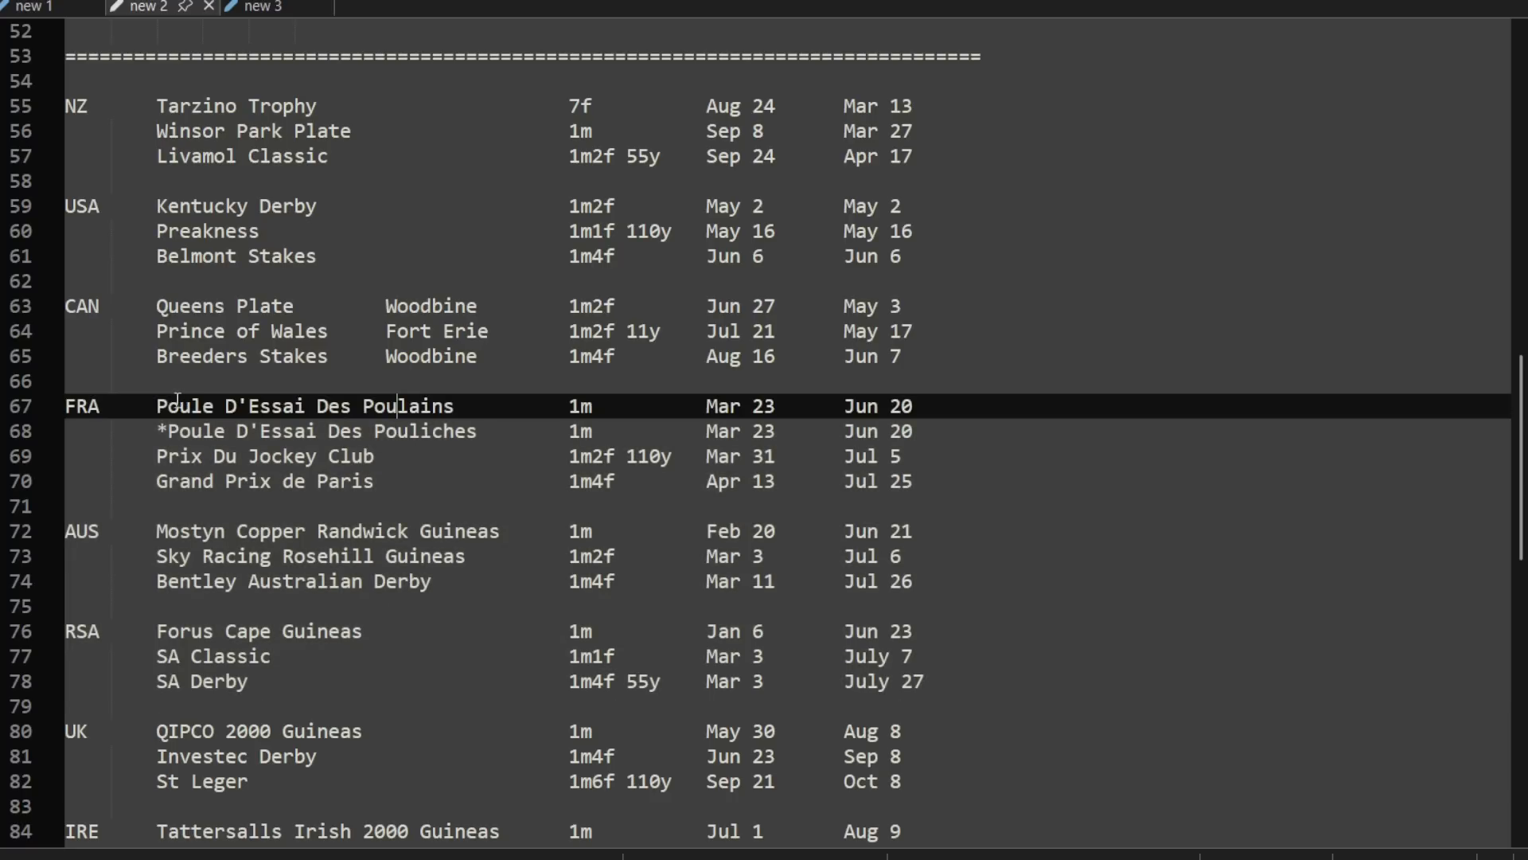
{"action": "left_click_drag", "start_coordinate": [156, 406], "coordinate": [996, 433]}
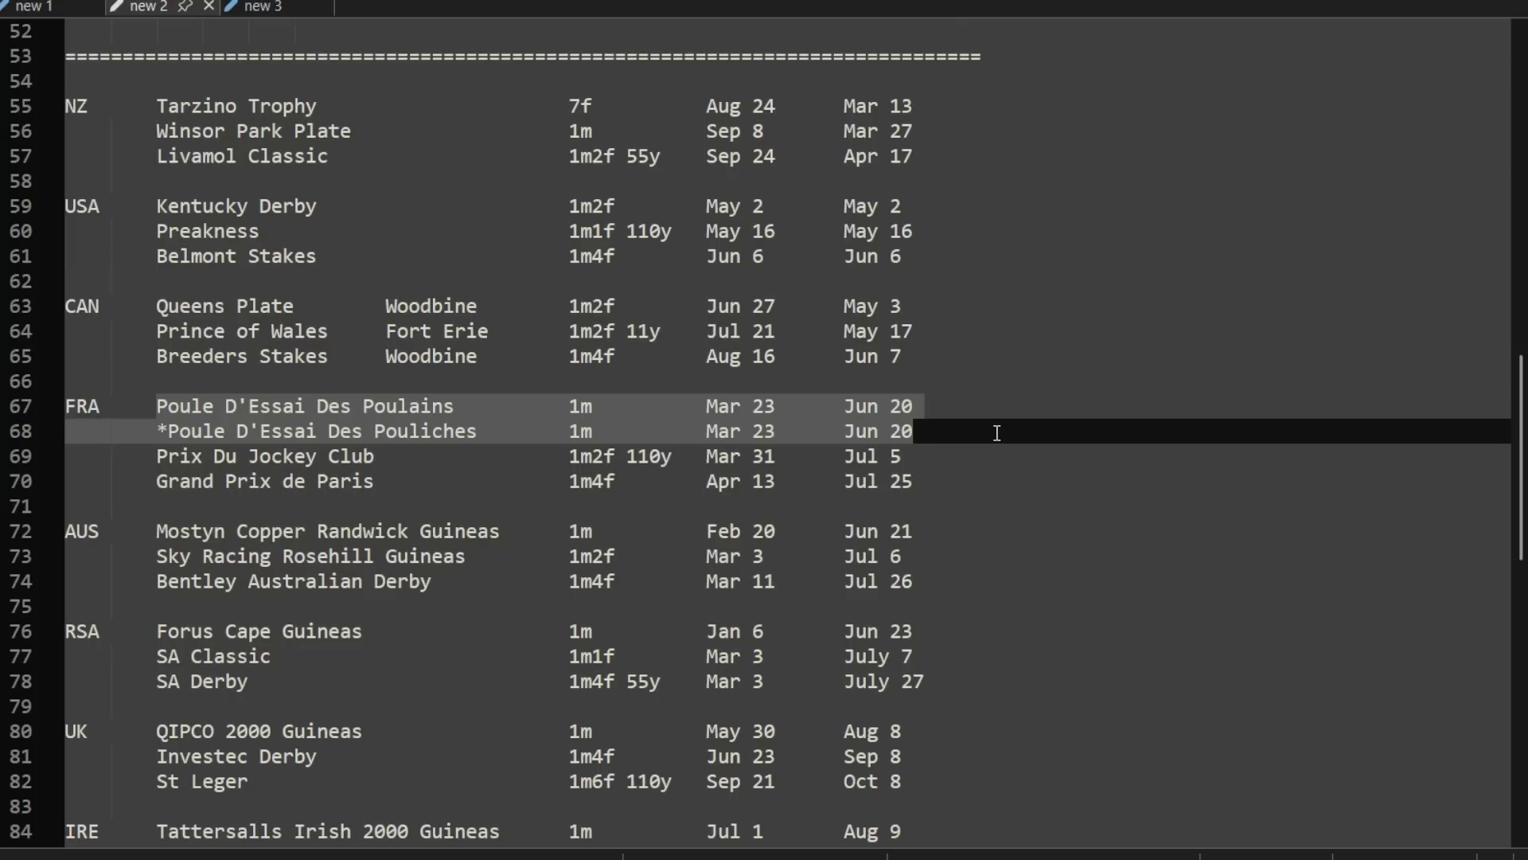
{"action": "left_click_drag", "start_coordinate": [156, 631], "coordinate": [926, 628]}
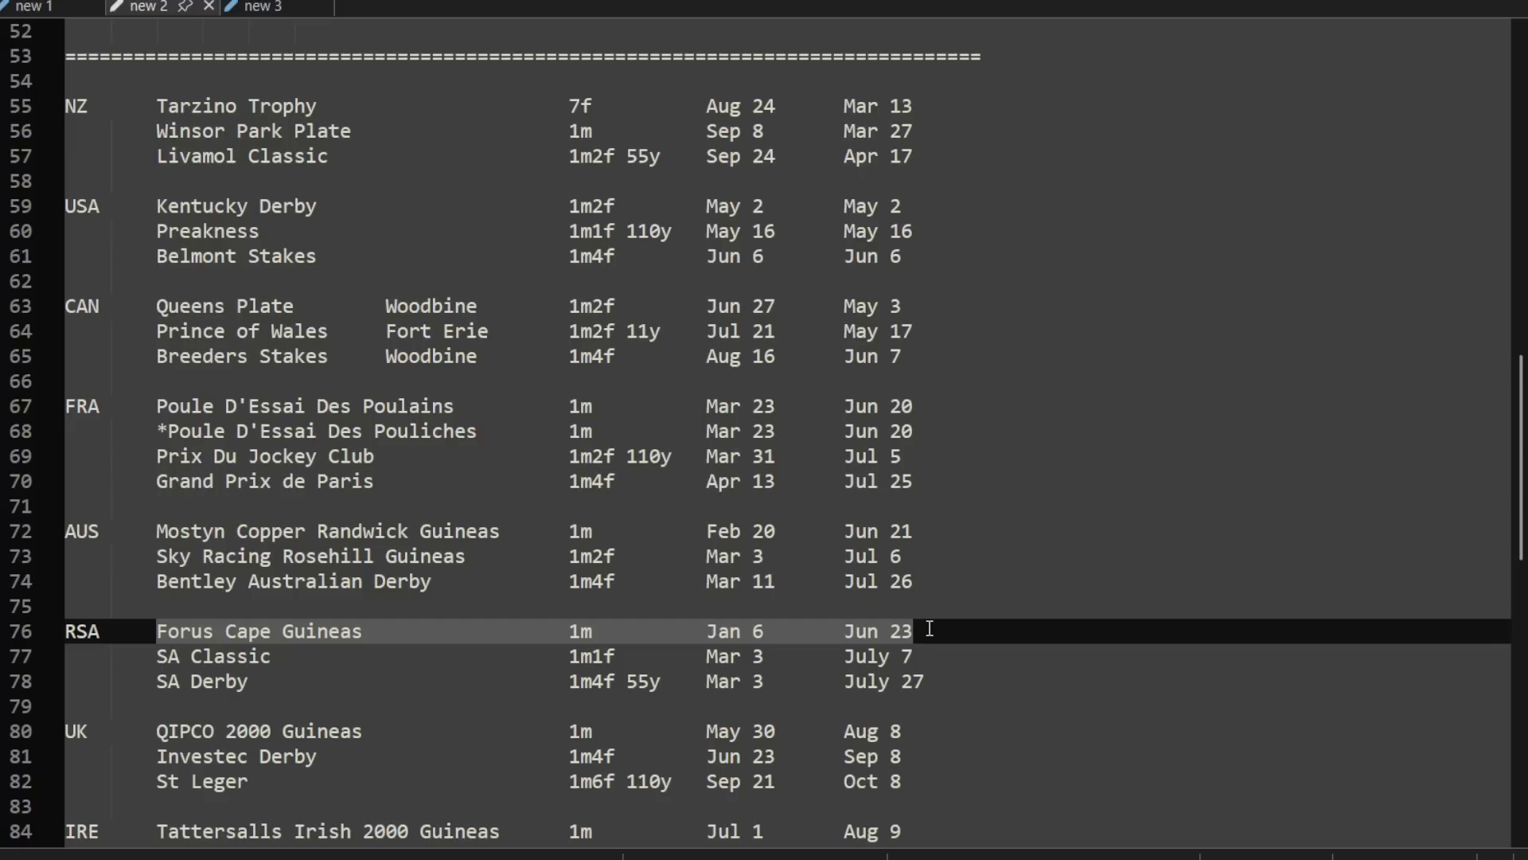
Step: Compare the Kentucky Derby, the UK series from QIPCO 2000 Guineas to St Leger, and the NZ series
{"action": "left_click", "coordinate": [921, 207]}
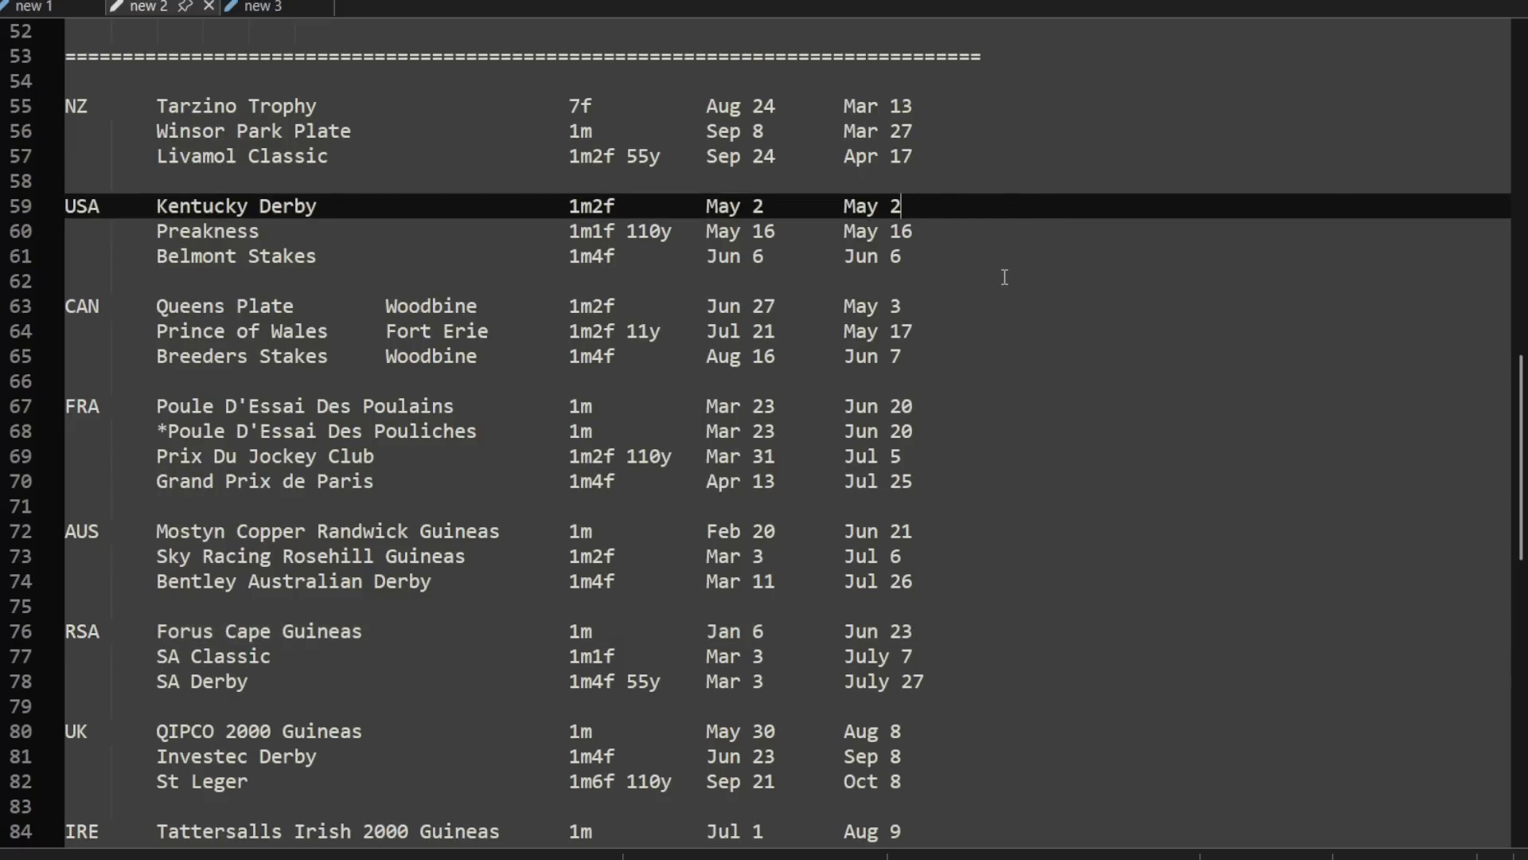
{"action": "left_click", "coordinate": [320, 755]}
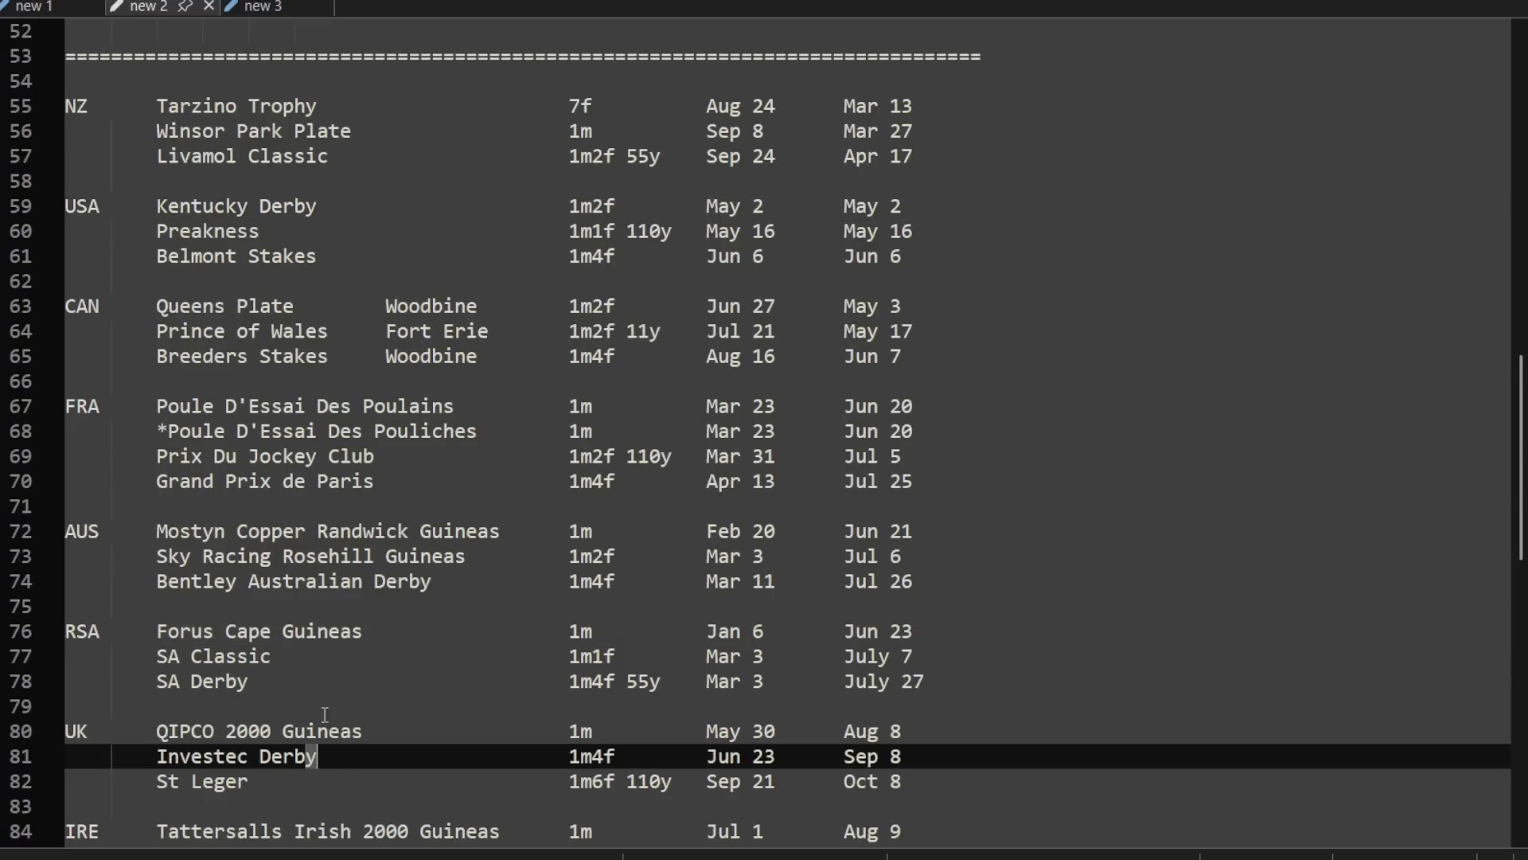
{"action": "left_click", "coordinate": [344, 118]}
{"action": "left_click", "coordinate": [375, 756]}
{"action": "left_click", "coordinate": [386, 788]}
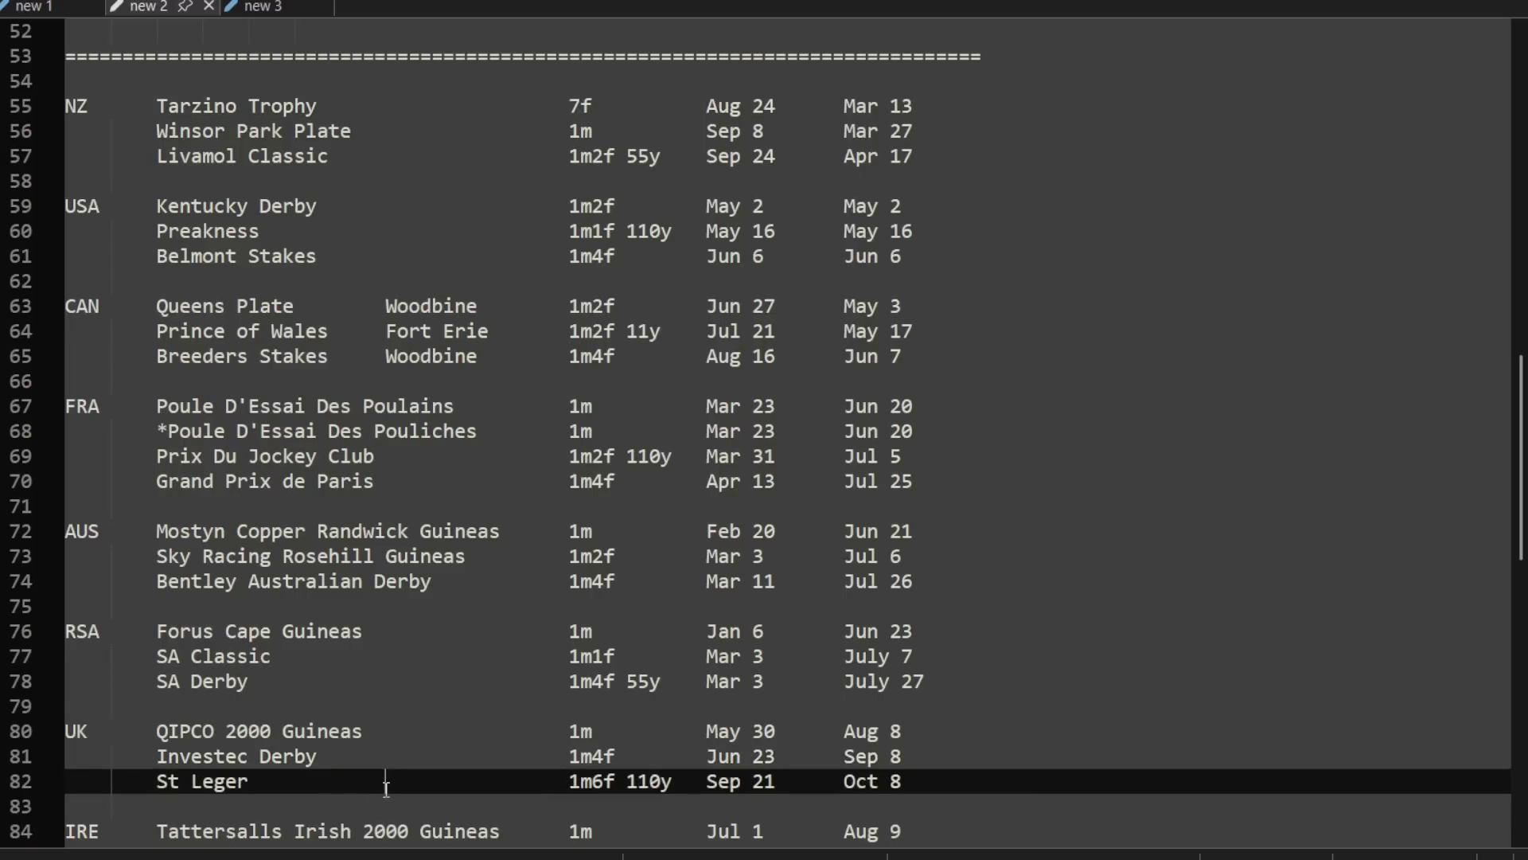
{"action": "left_click", "coordinate": [388, 733]}
{"action": "left_click", "coordinate": [382, 160]}
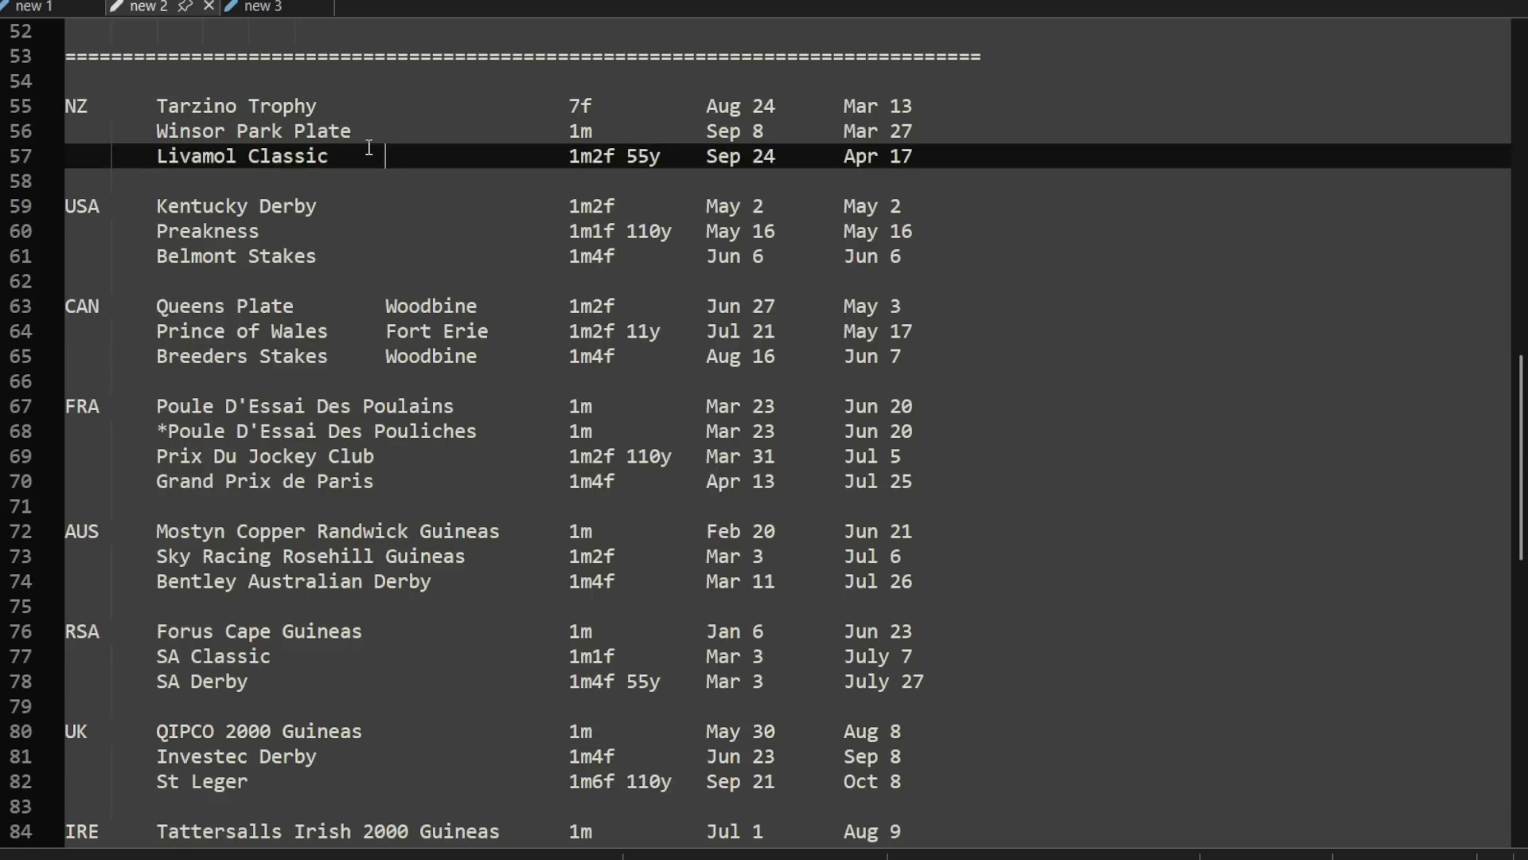
Step: Add an asterisk in front of Poule D'Essai Des Poulains to match the Pouliches entry beneath it
{"action": "scroll", "coordinate": [1025, 481], "scroll_direction": "down", "scroll_amount": 2}
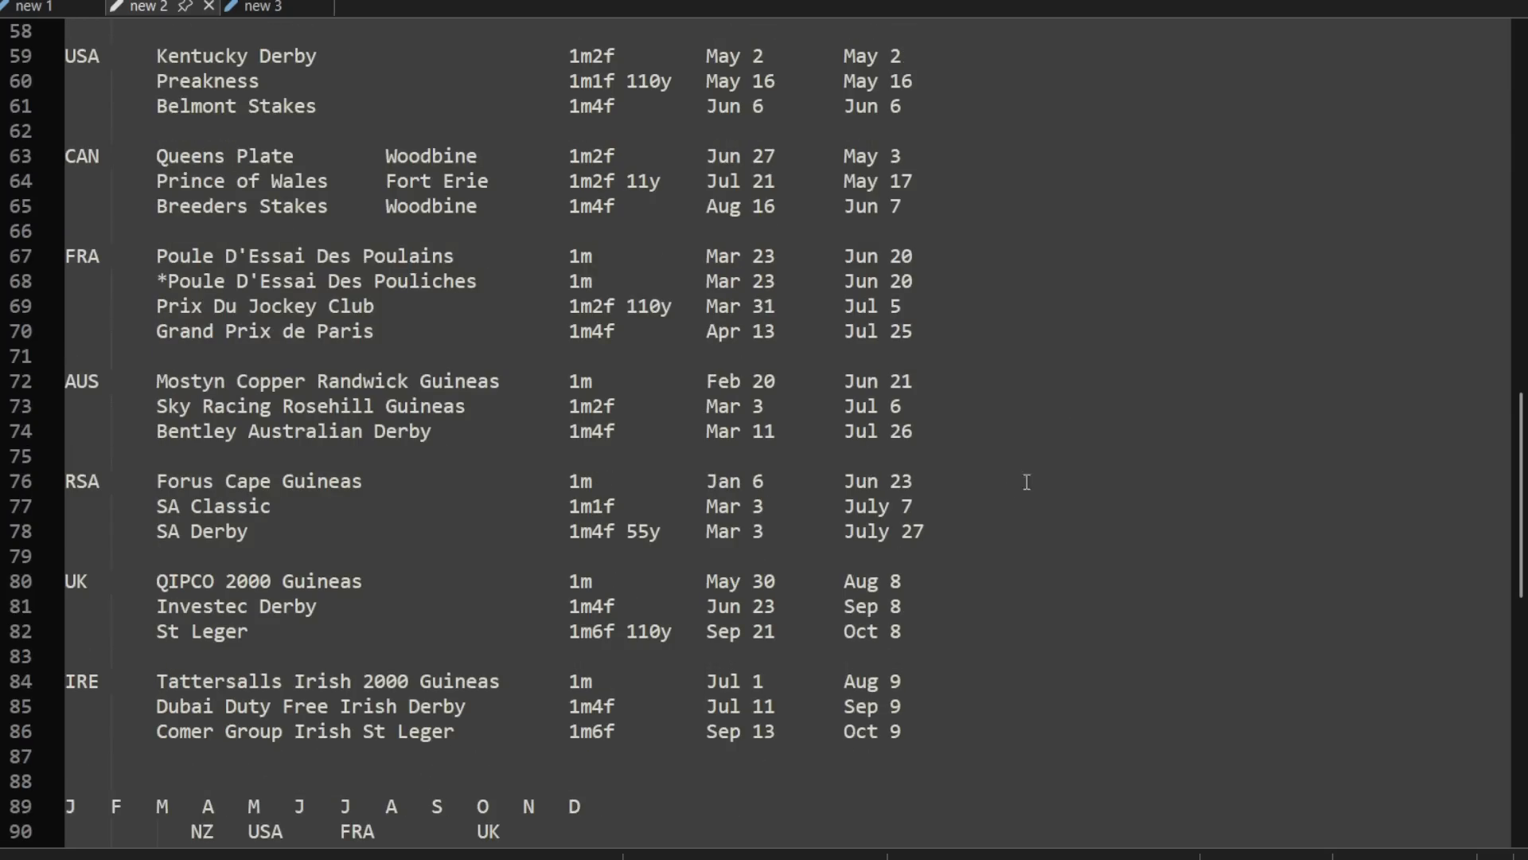
{"action": "scroll", "coordinate": [736, 362], "scroll_direction": "up", "scroll_amount": 2}
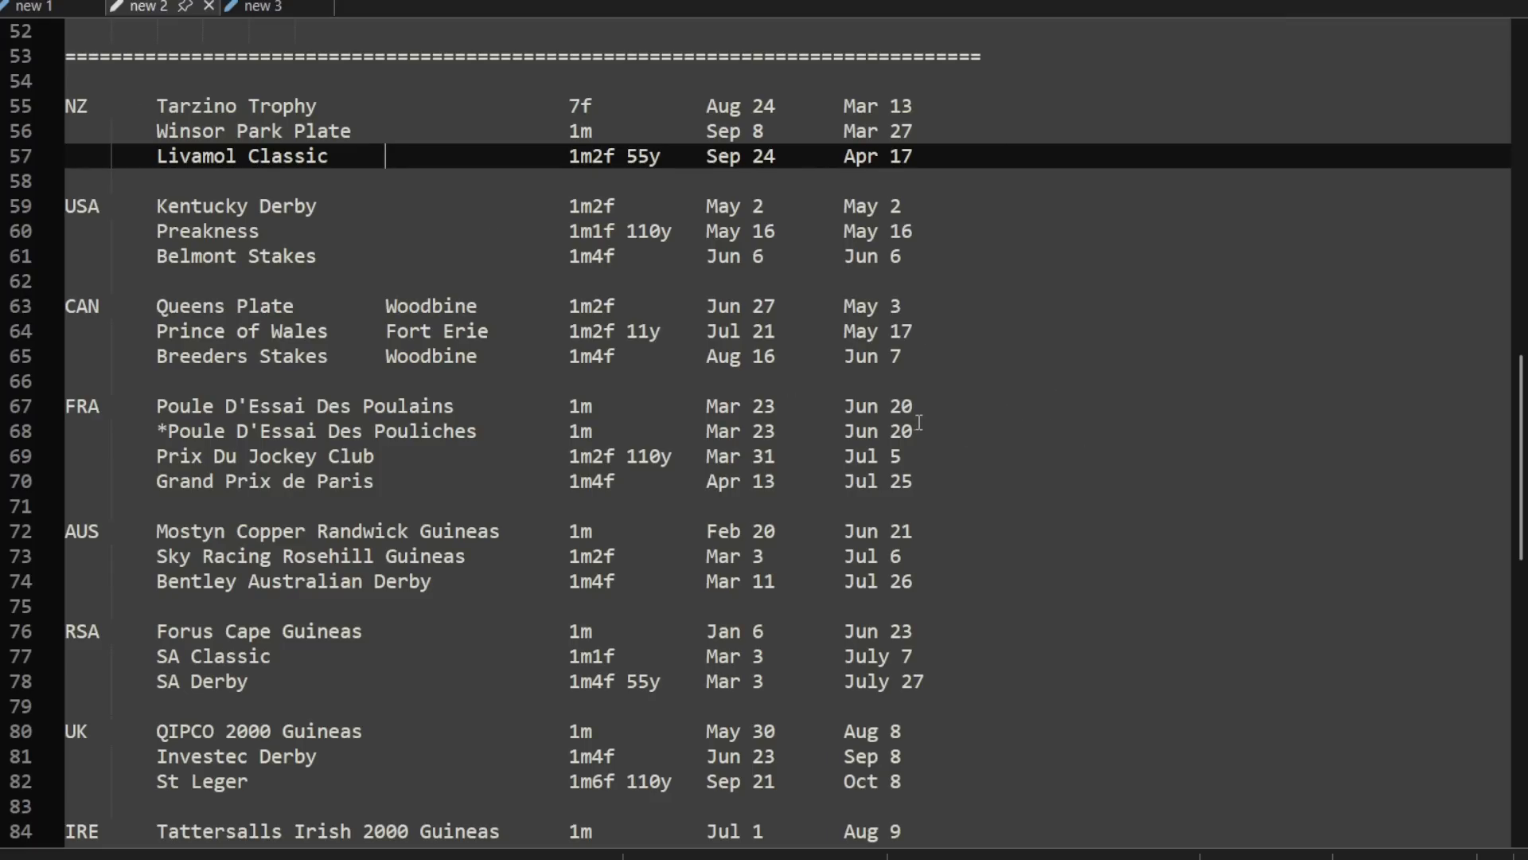
{"action": "left_click_drag", "start_coordinate": [923, 430], "coordinate": [115, 405]}
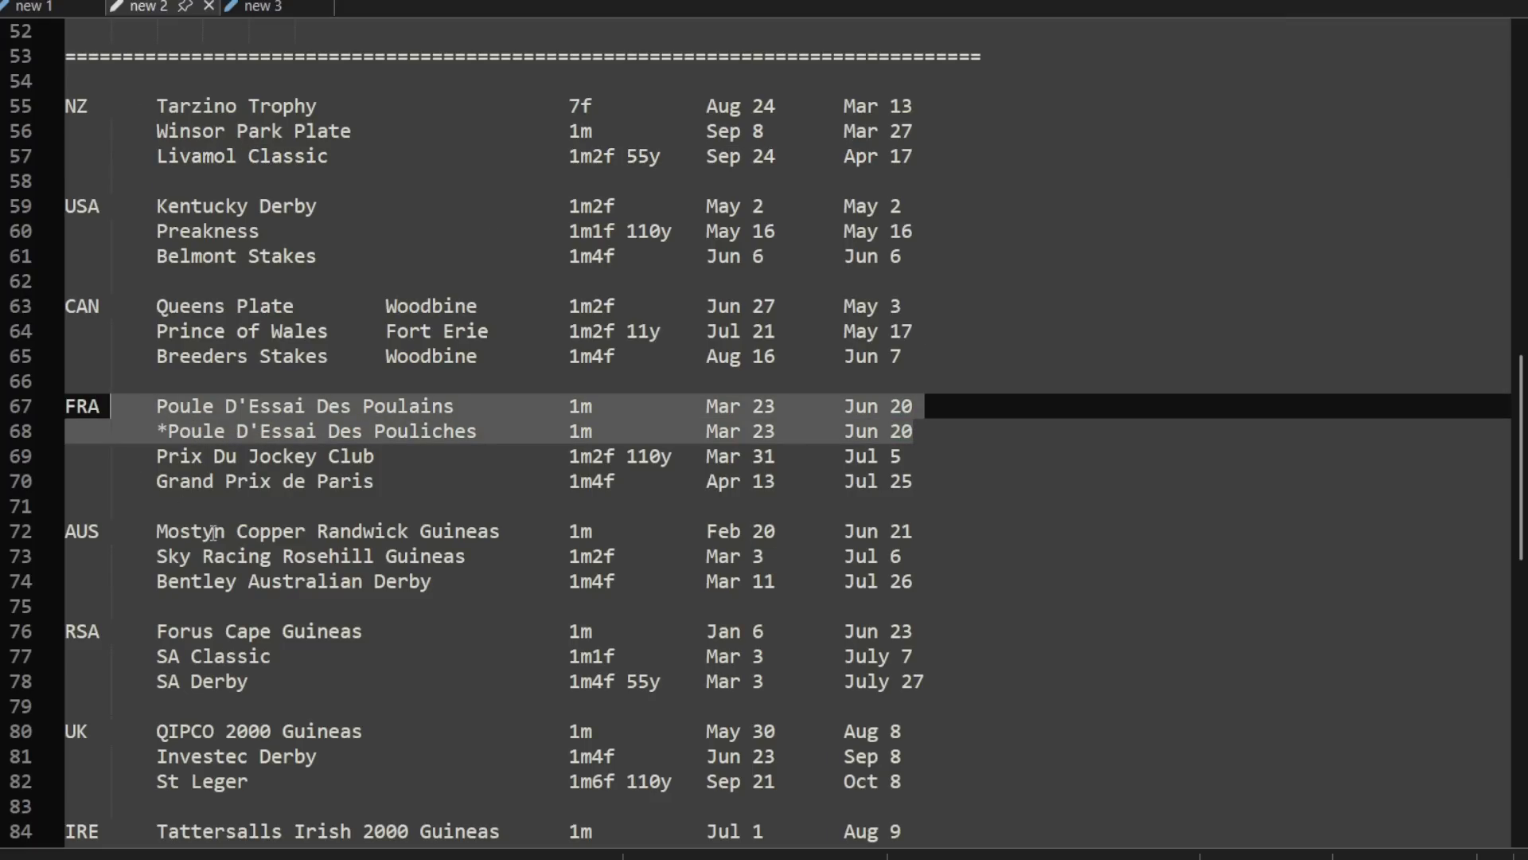
{"action": "left_click", "coordinate": [156, 409]}
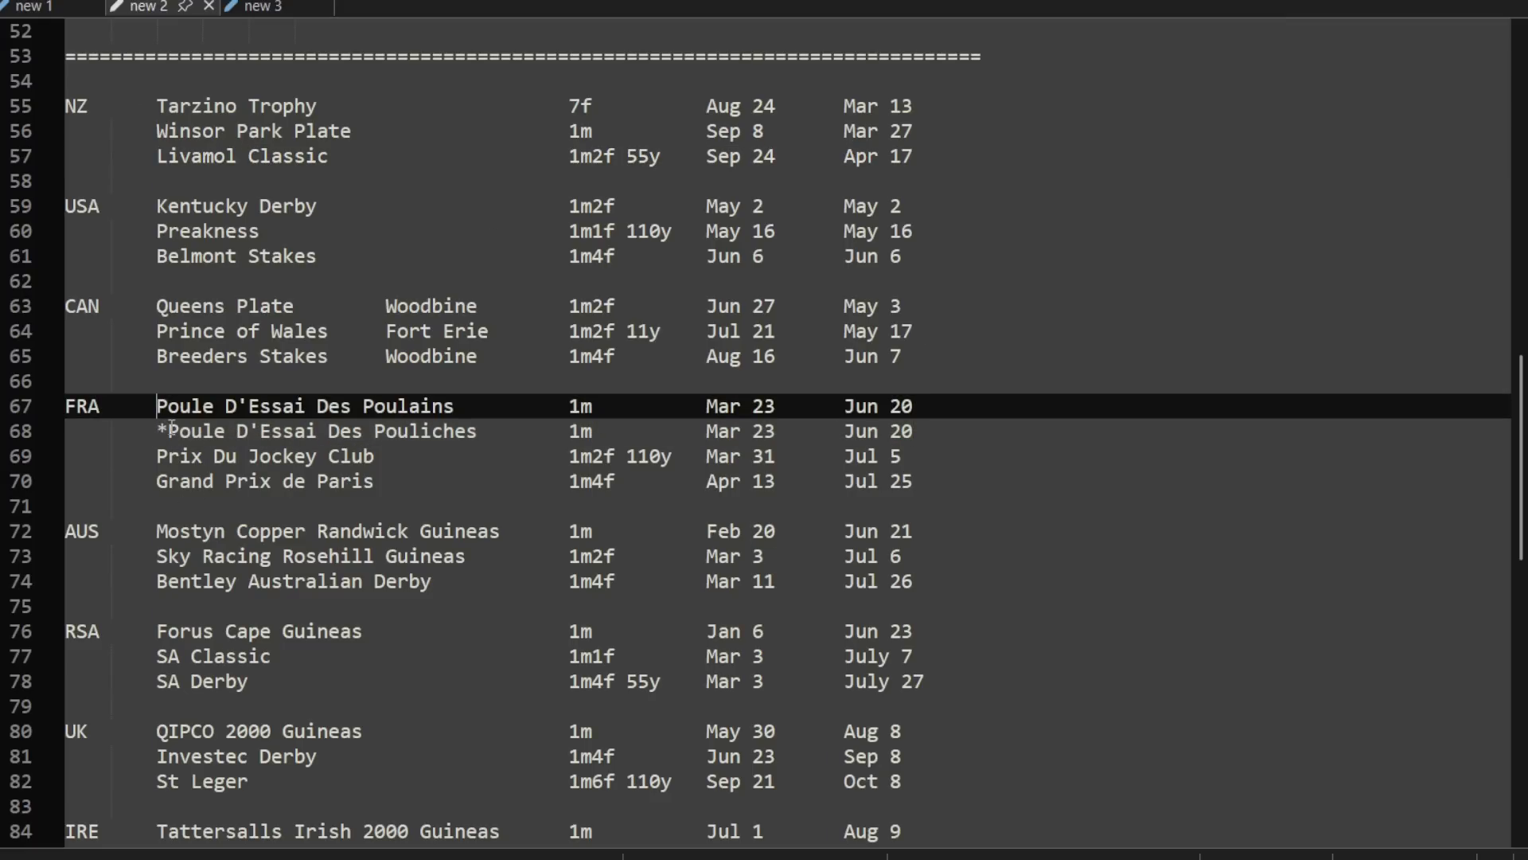
{"action": "type", "text": "*"}
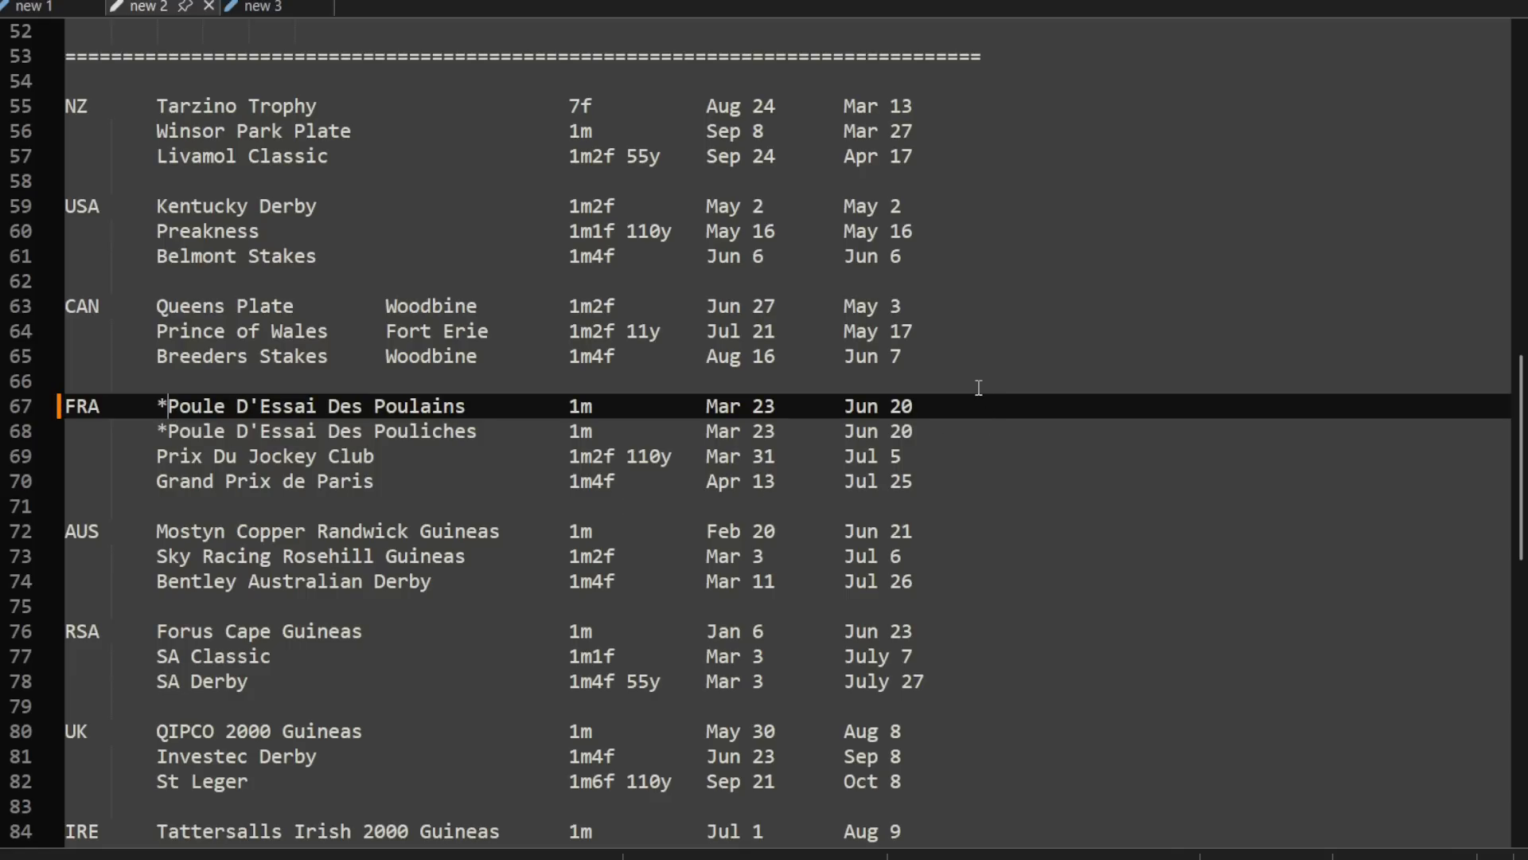
{"action": "left_click", "coordinate": [974, 433]}
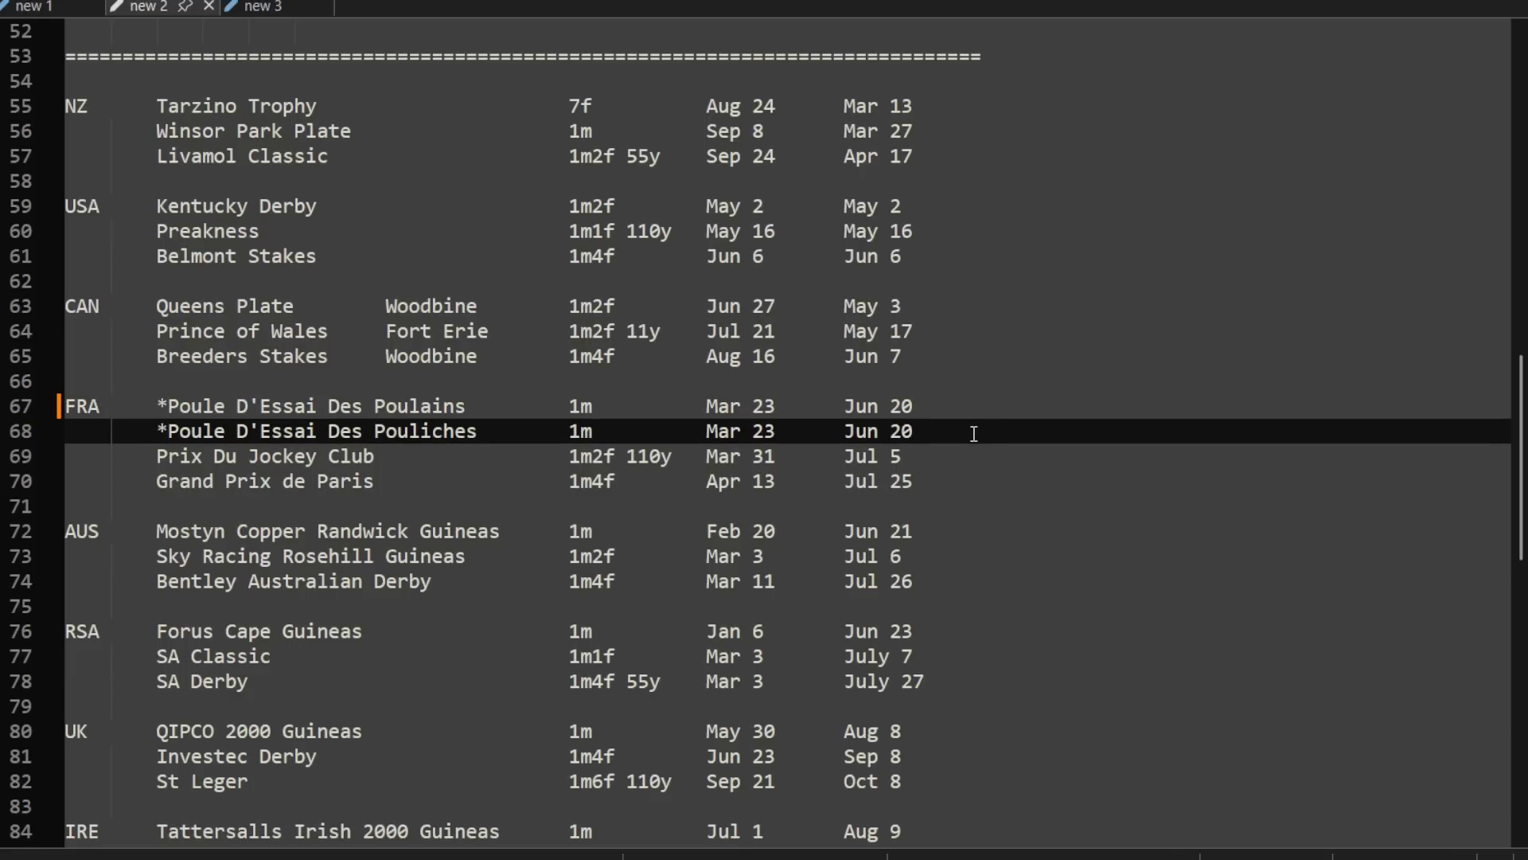
Step: Highlight the RSA races, Forus Cape Guineas, SA Classic and SA Derby, and compare their two date columns
{"action": "scroll", "coordinate": [971, 436], "scroll_direction": "down", "scroll_amount": 3}
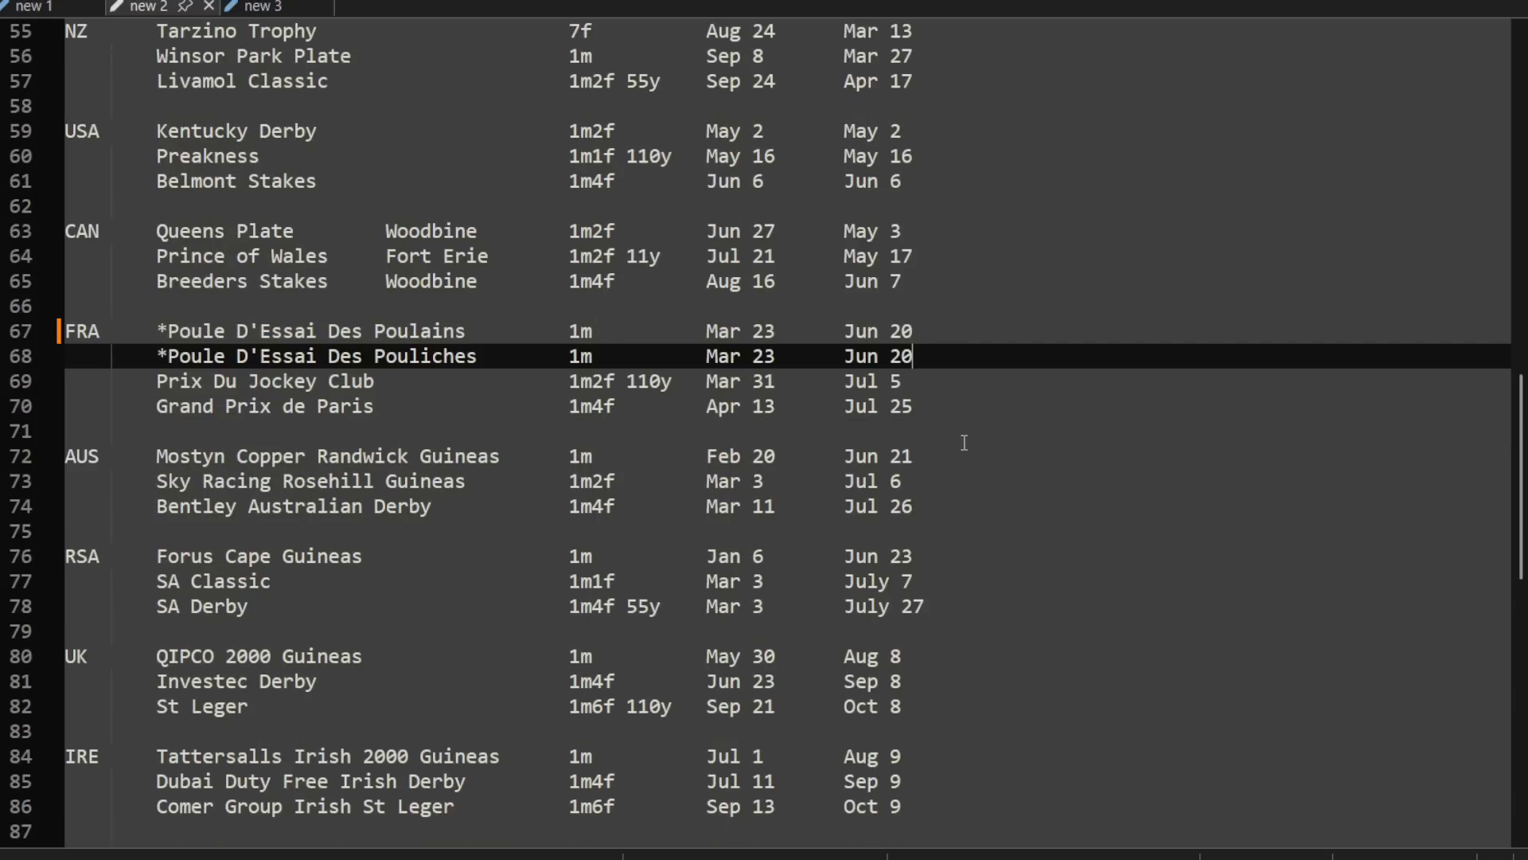
{"action": "scroll", "coordinate": [959, 446], "scroll_direction": "up", "scroll_amount": 2}
{"action": "left_click_drag", "start_coordinate": [951, 612], "coordinate": [55, 564]}
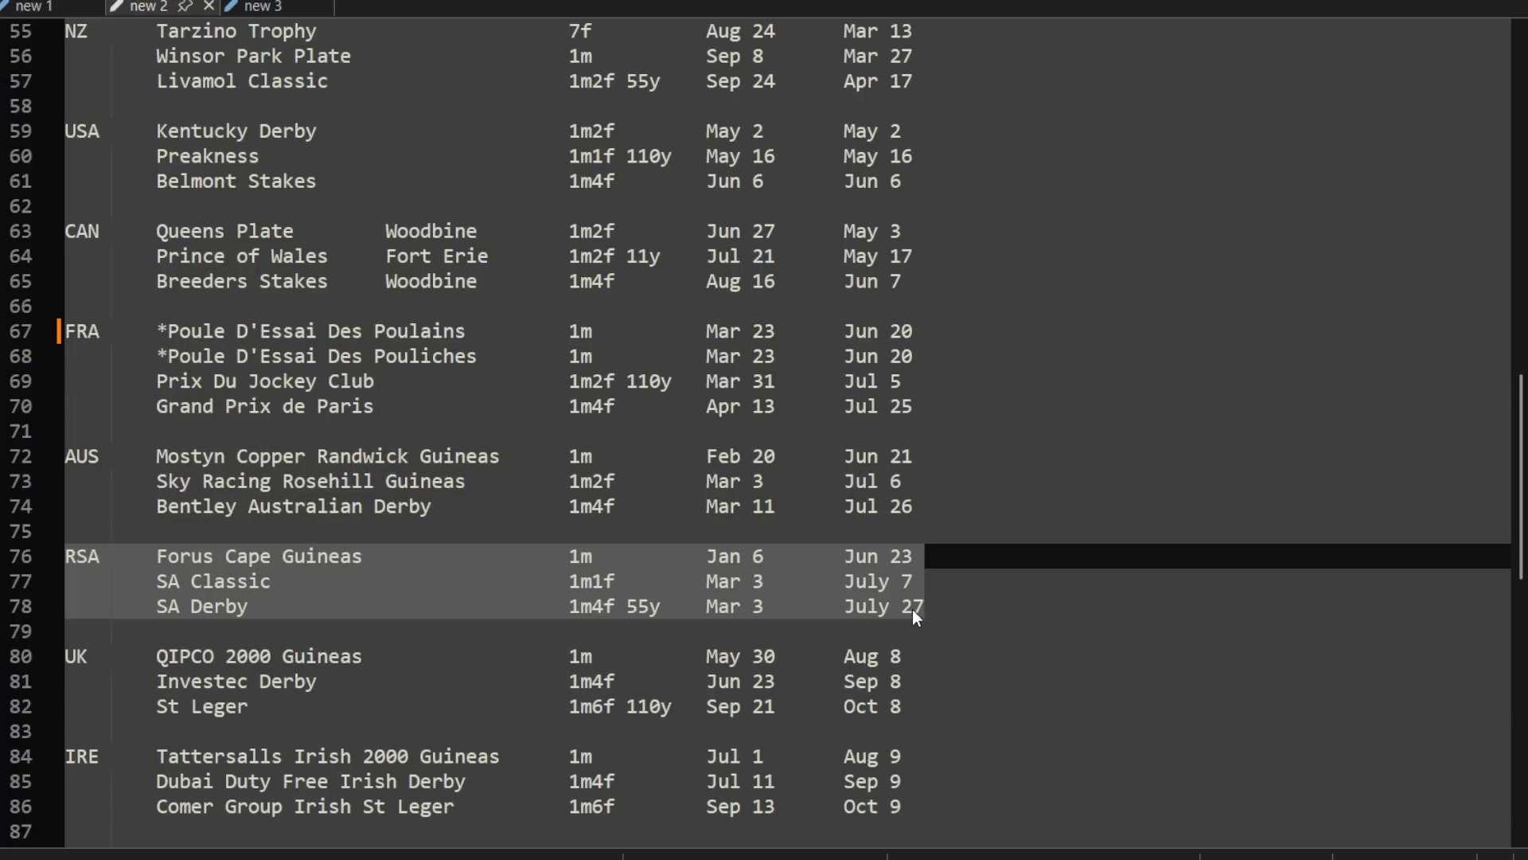
{"action": "left_click_drag", "start_coordinate": [156, 581], "coordinate": [1014, 618]}
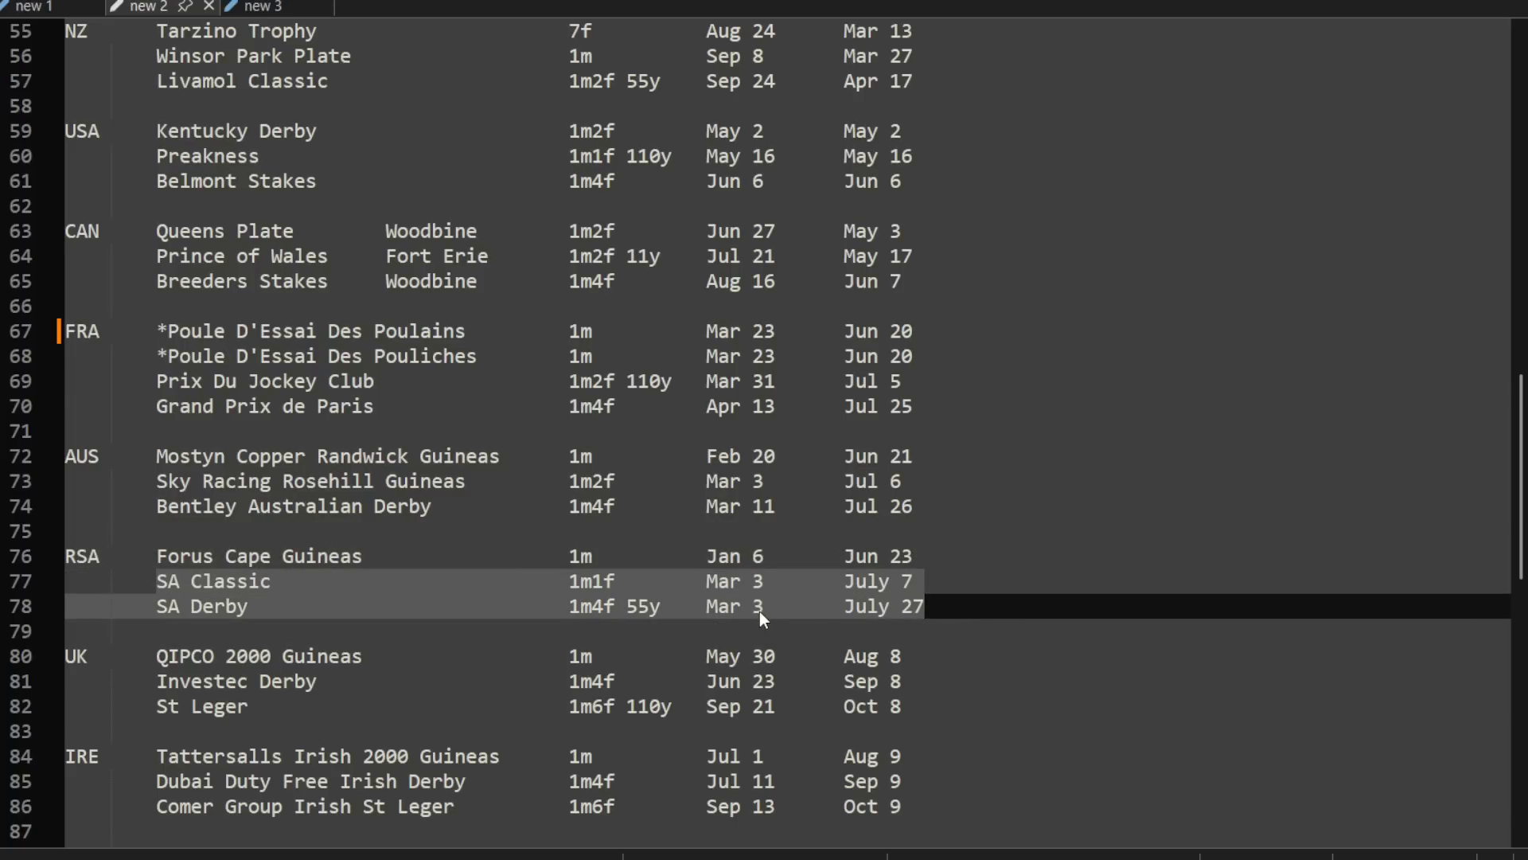
{"action": "left_click", "coordinate": [764, 564]}
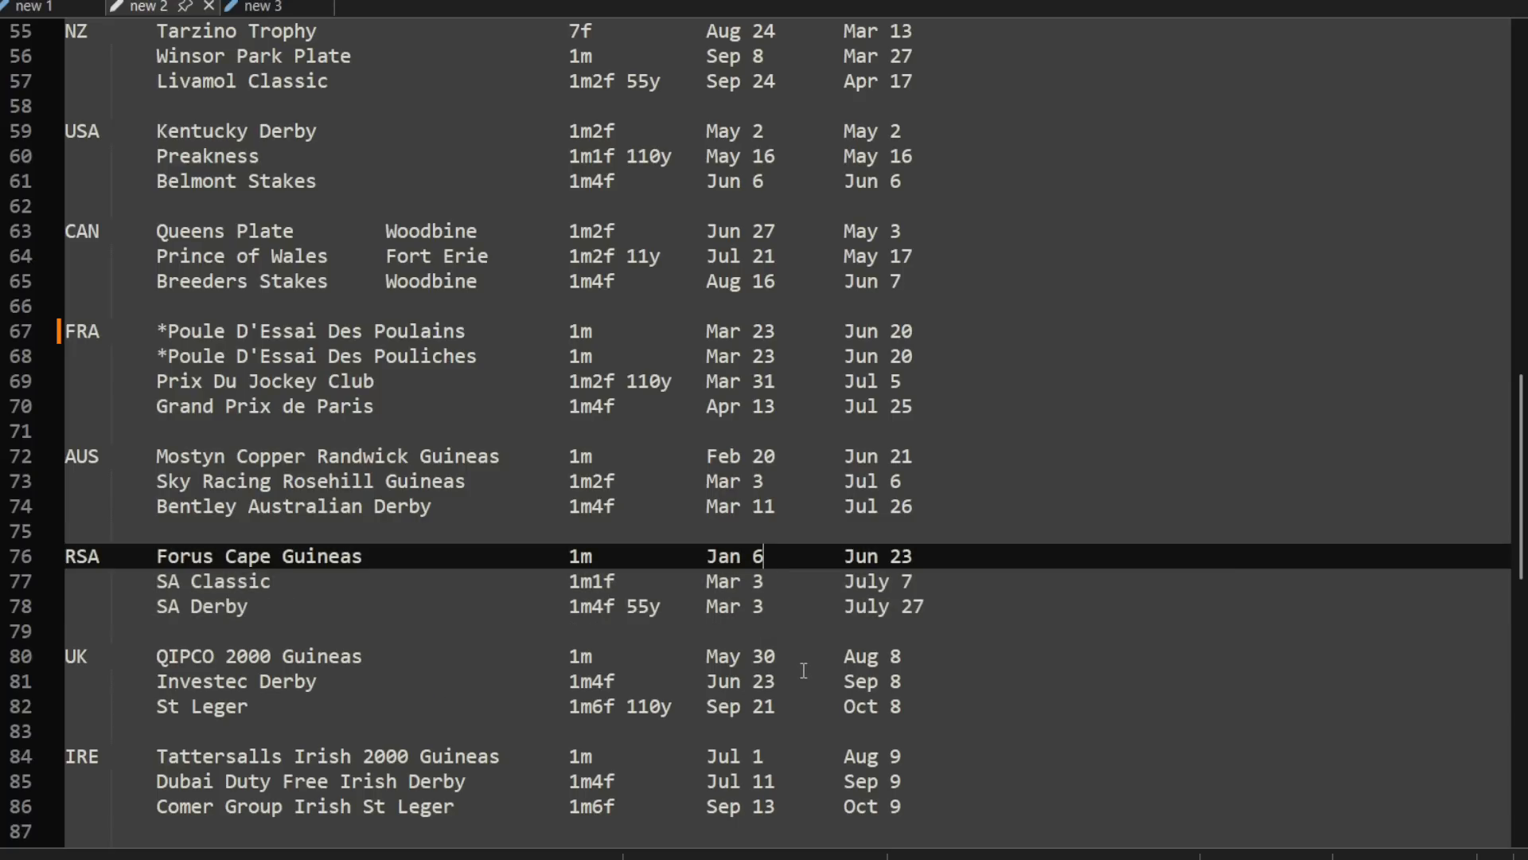
{"action": "left_click_drag", "start_coordinate": [871, 557], "coordinate": [958, 615]}
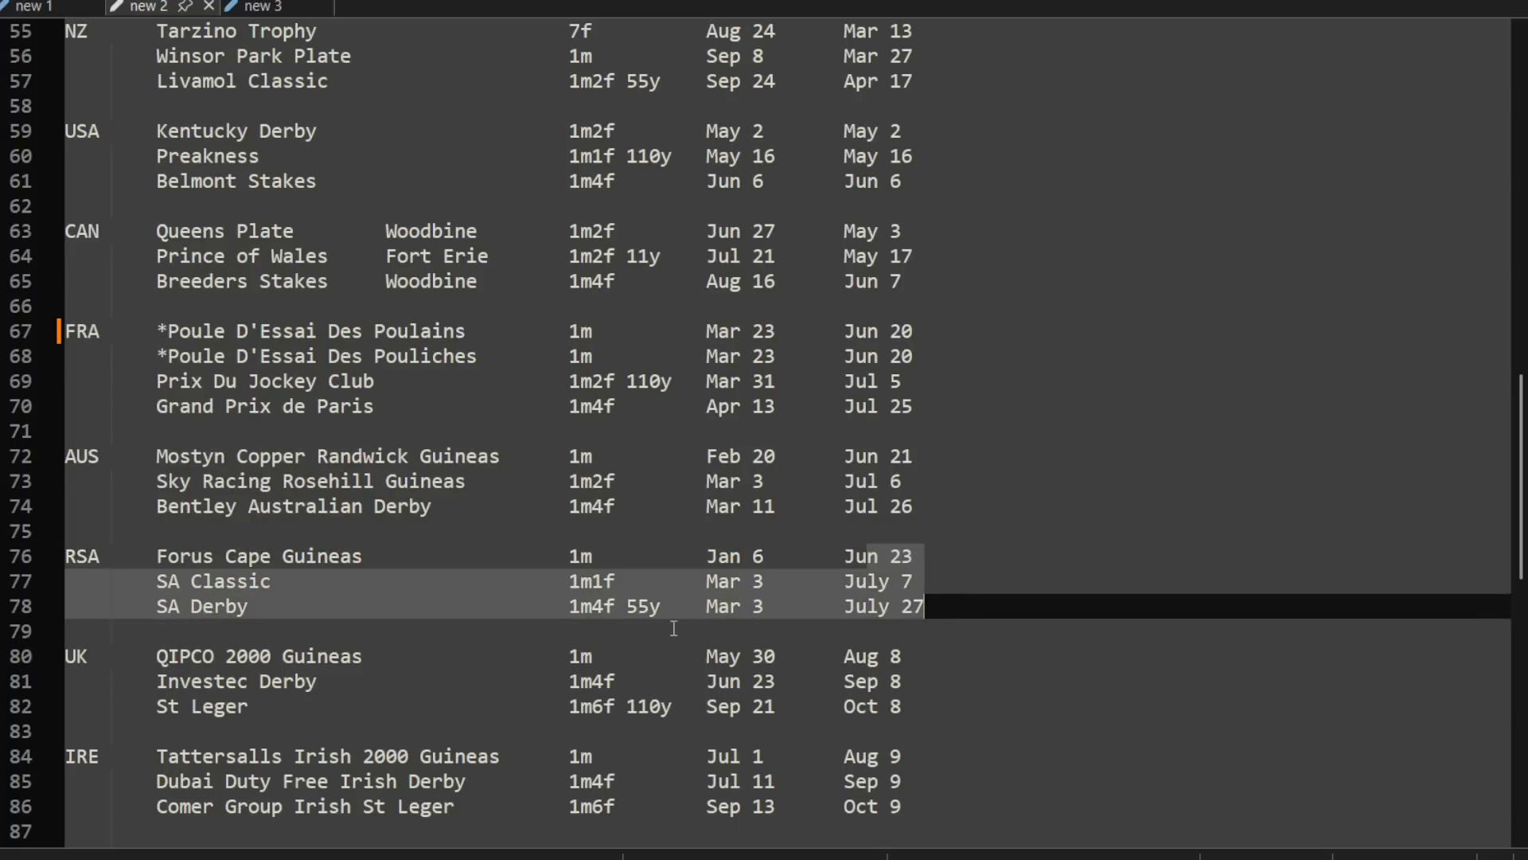
{"action": "left_click", "coordinate": [927, 608]}
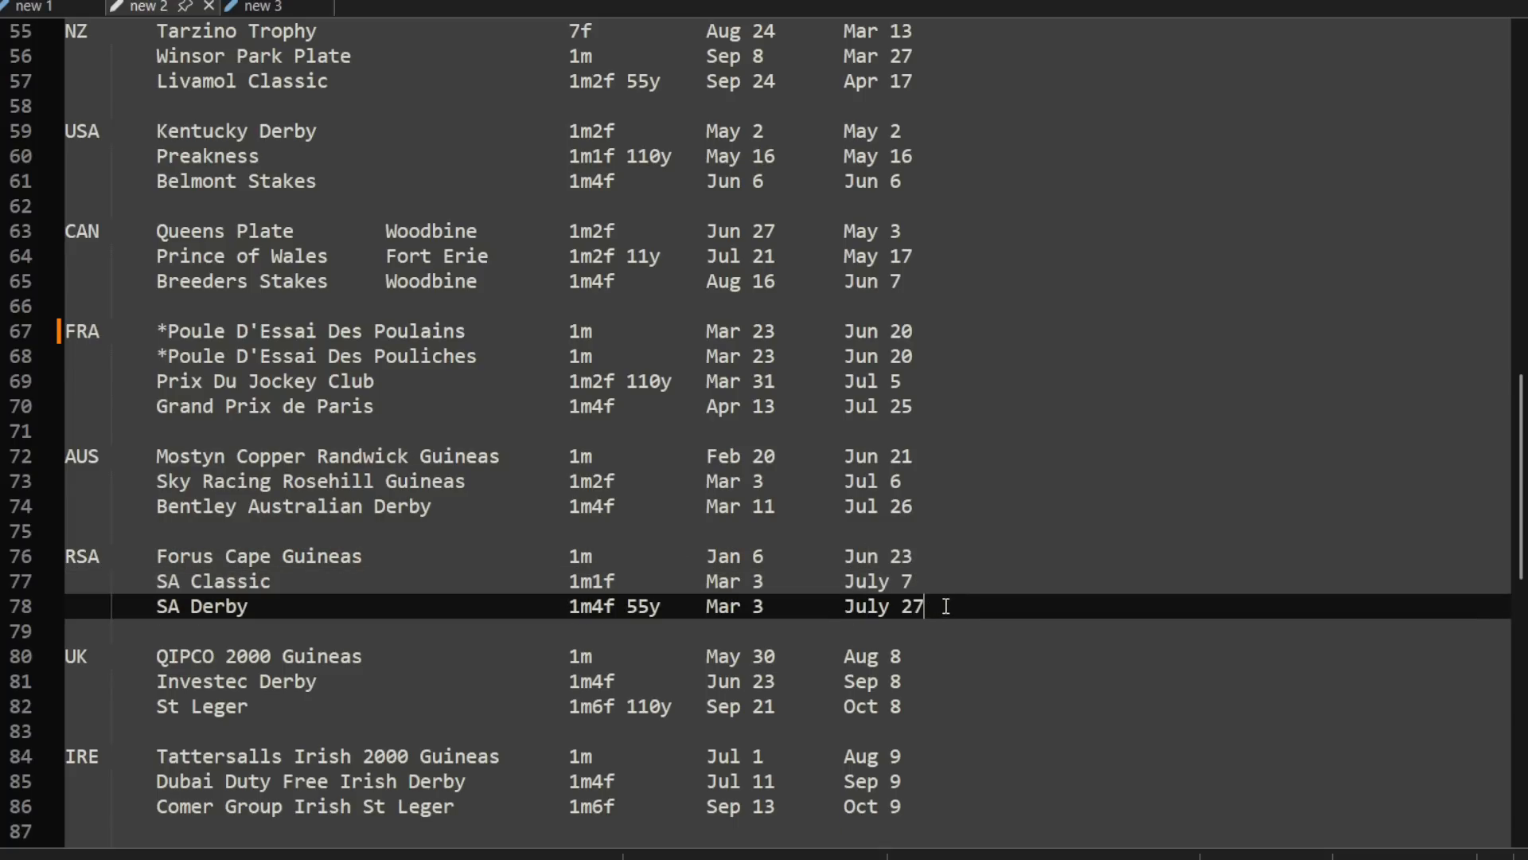
Step: Highlight the FRA, AUS and RSA race series, and the month-by-country timeline grid beneath the schedule, to review them
{"action": "left_click_drag", "start_coordinate": [934, 609], "coordinate": [37, 330]}
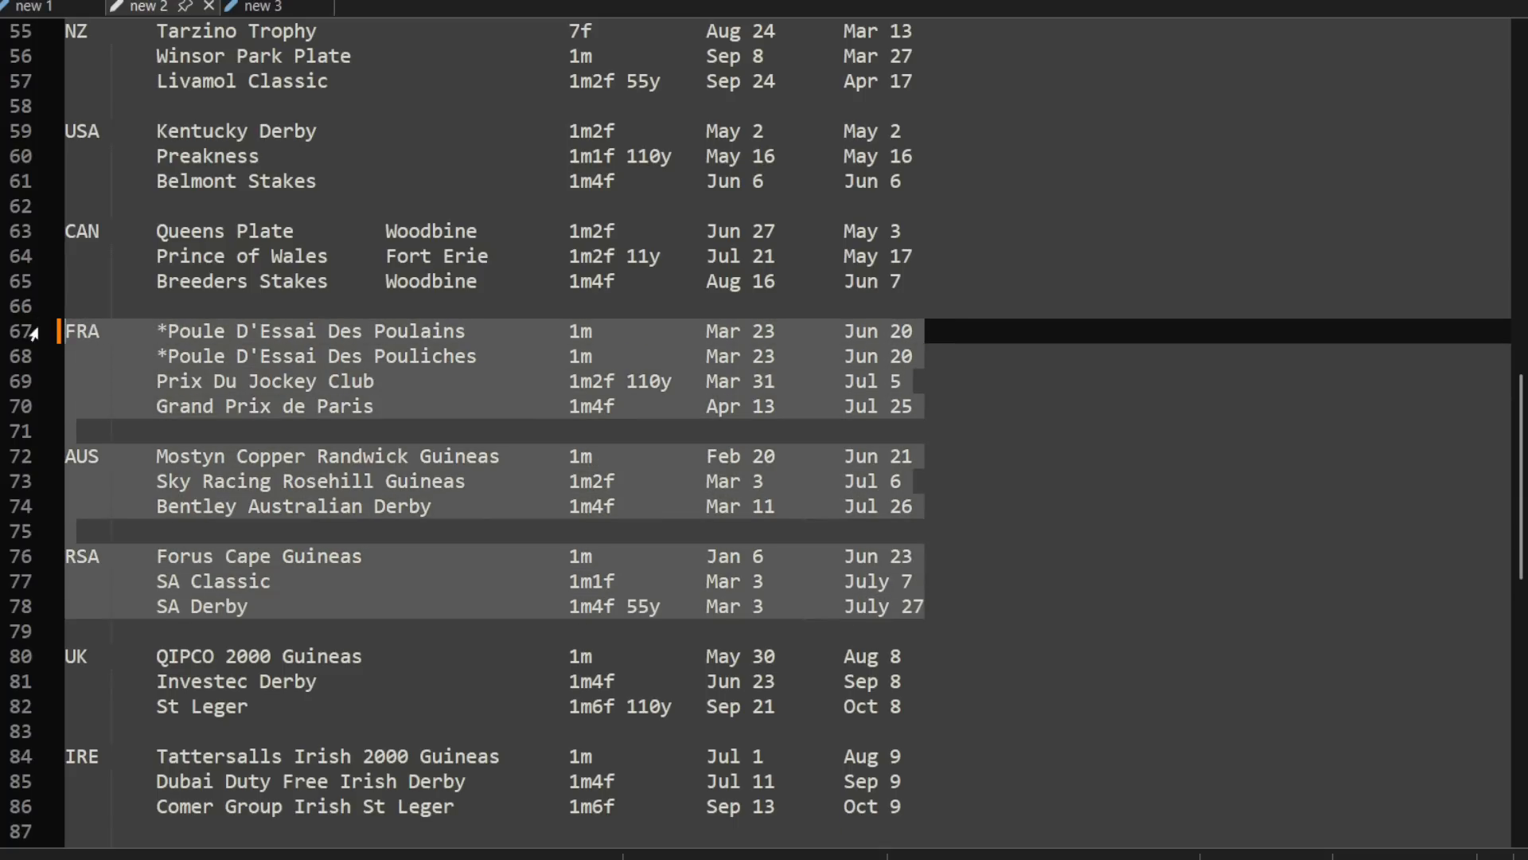
{"action": "left_click", "coordinate": [984, 463]}
{"action": "scroll", "coordinate": [982, 496], "scroll_direction": "down", "scroll_amount": 1}
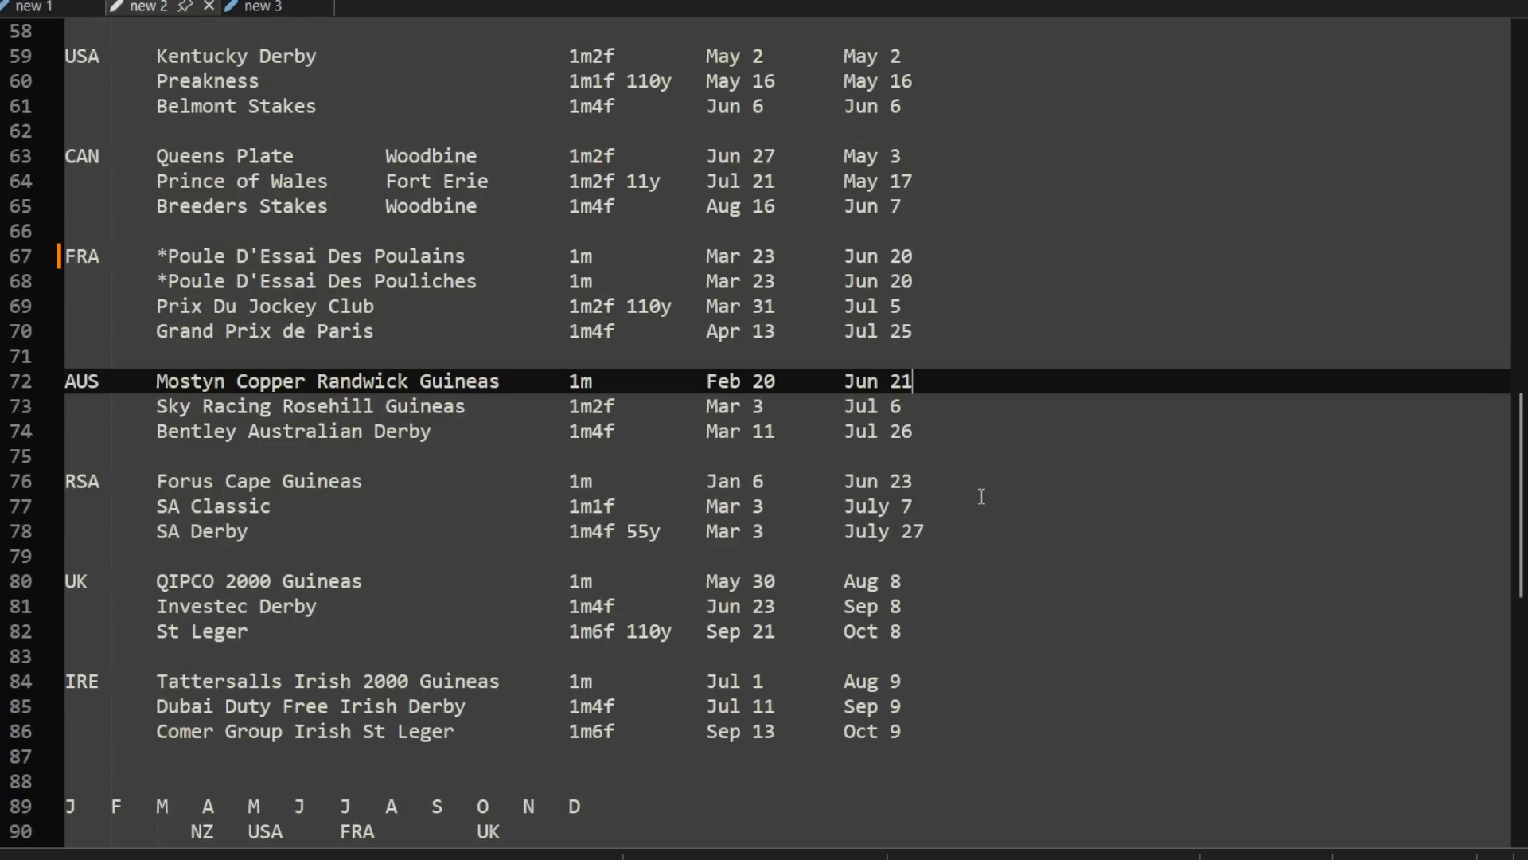
{"action": "scroll", "coordinate": [975, 505], "scroll_direction": "down", "scroll_amount": 4}
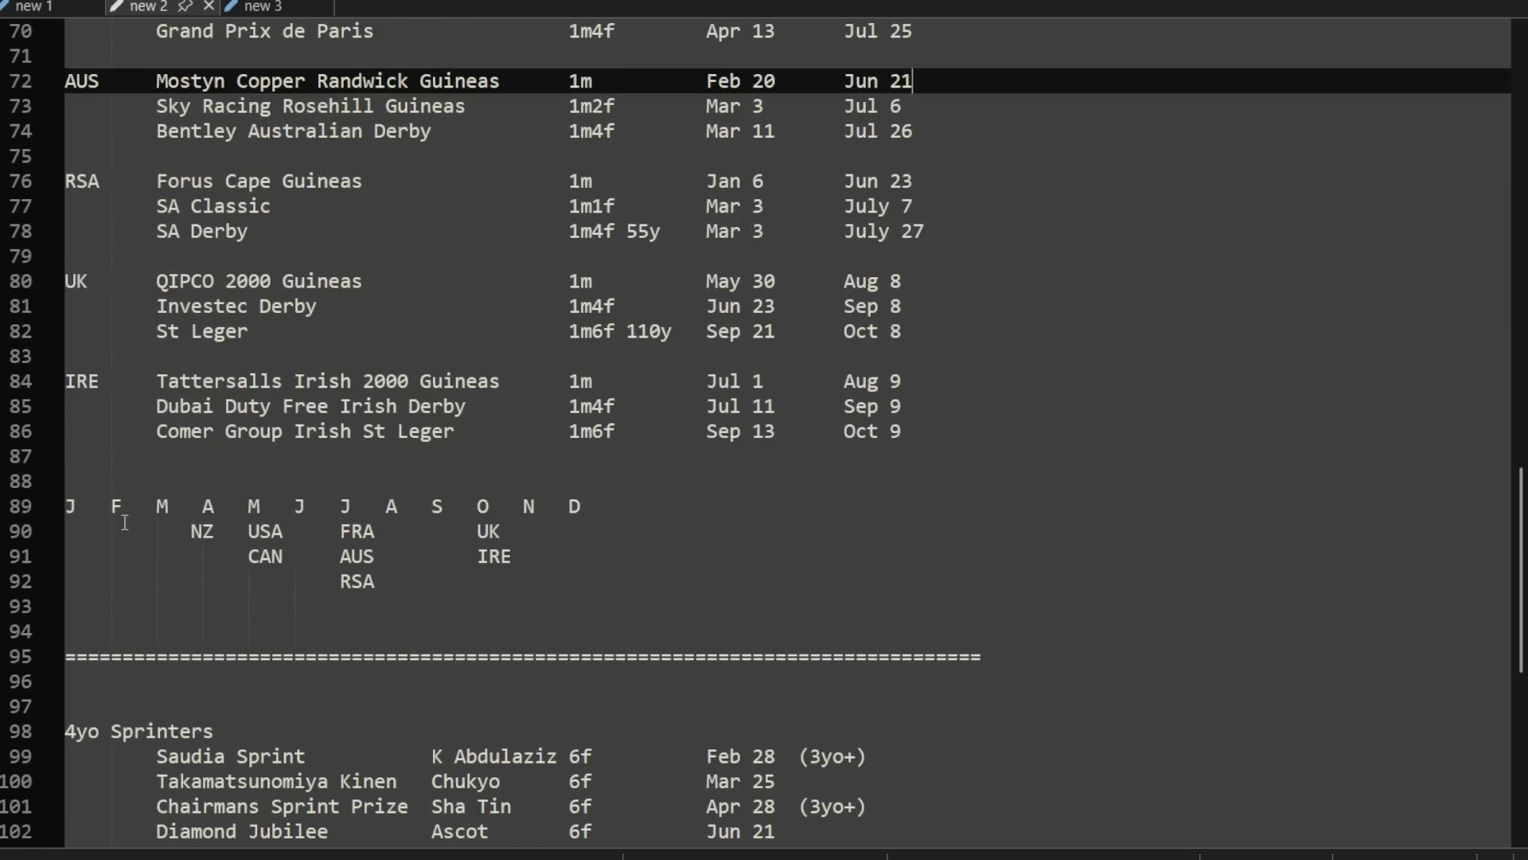
{"action": "left_click_drag", "start_coordinate": [64, 508], "coordinate": [675, 573]}
{"action": "left_click", "coordinate": [518, 625]}
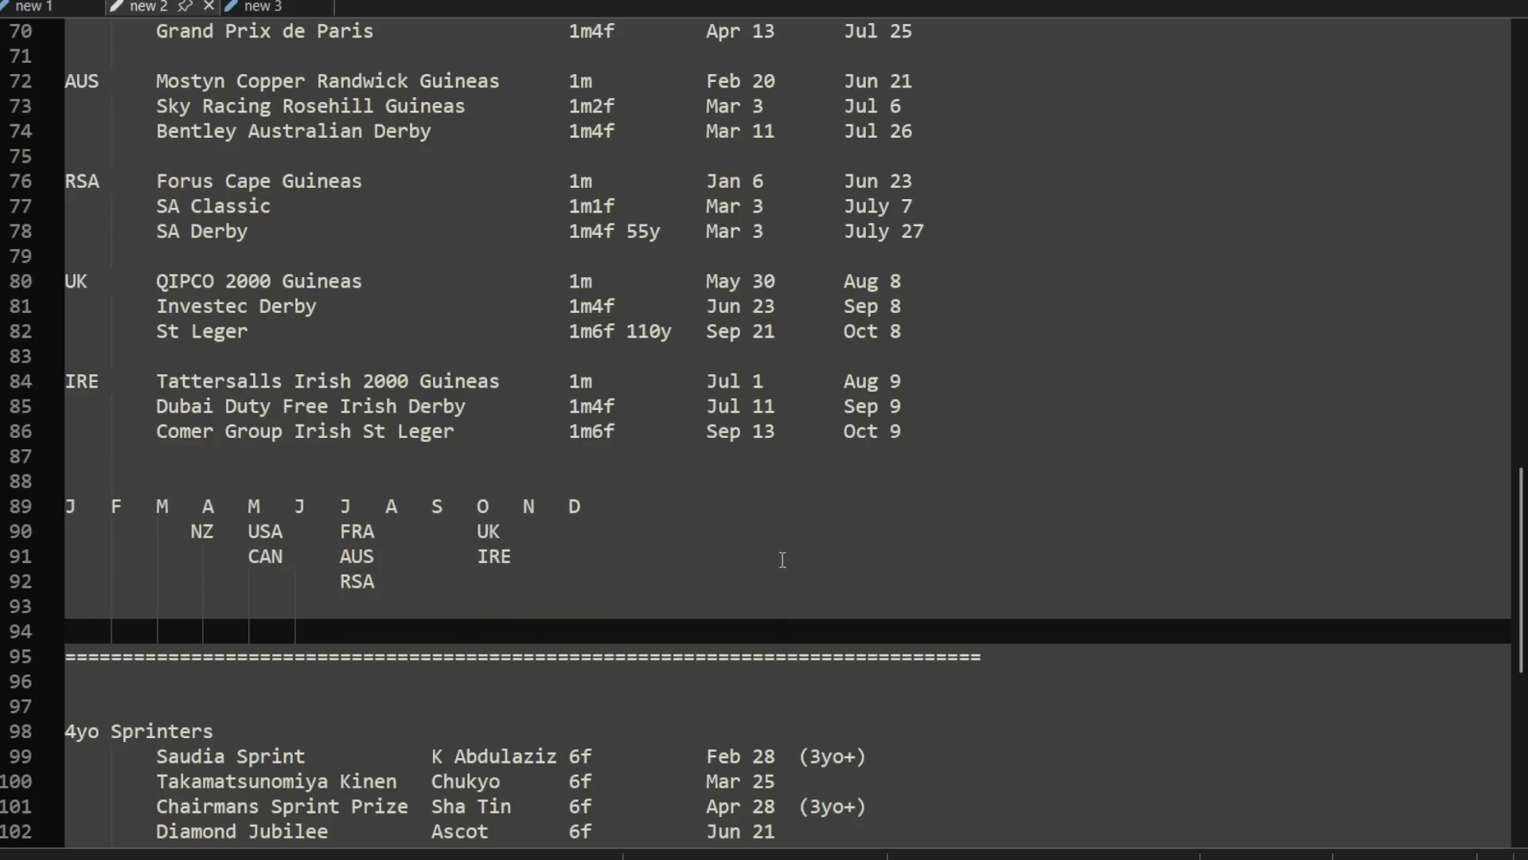
Step: Insert a new JP country heading beneath the IRE race series, above the monthly timeline
{"action": "left_click", "coordinate": [770, 459]}
{"action": "key", "text": "Return"}
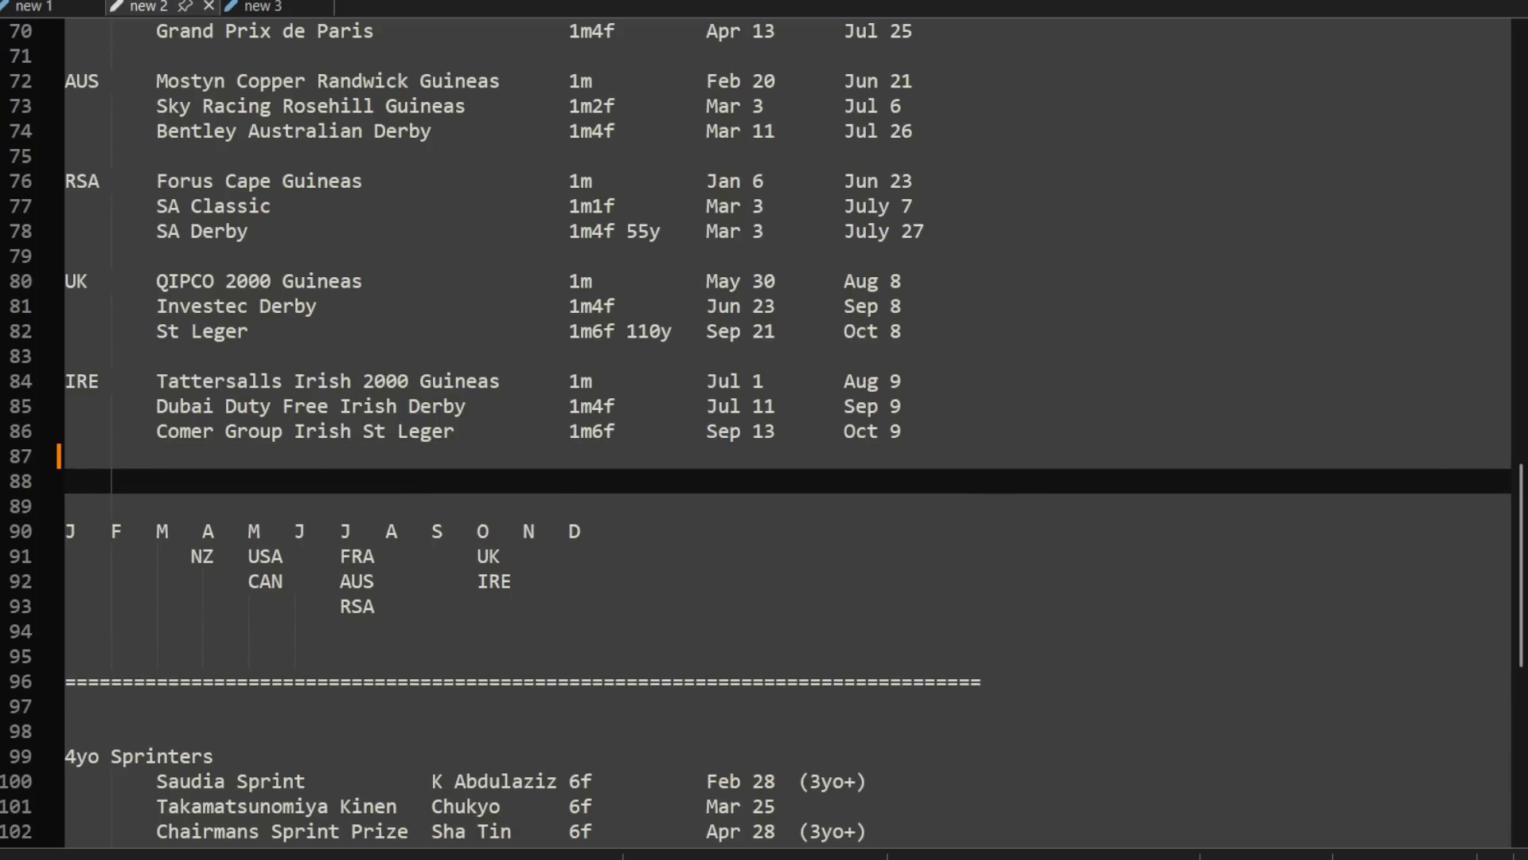
{"action": "type", "text": "JAP"}
{"action": "key", "text": "BackSpace"}
{"action": "key", "text": "BackSpace"}
{"action": "type", "text": "P"}
Step: Add two empty rows under the JP heading, indented to the race name column, and return to the JP row
{"action": "key", "text": "Return"}
{"action": "key", "text": "Tab"}
{"action": "key", "text": "Tab"}
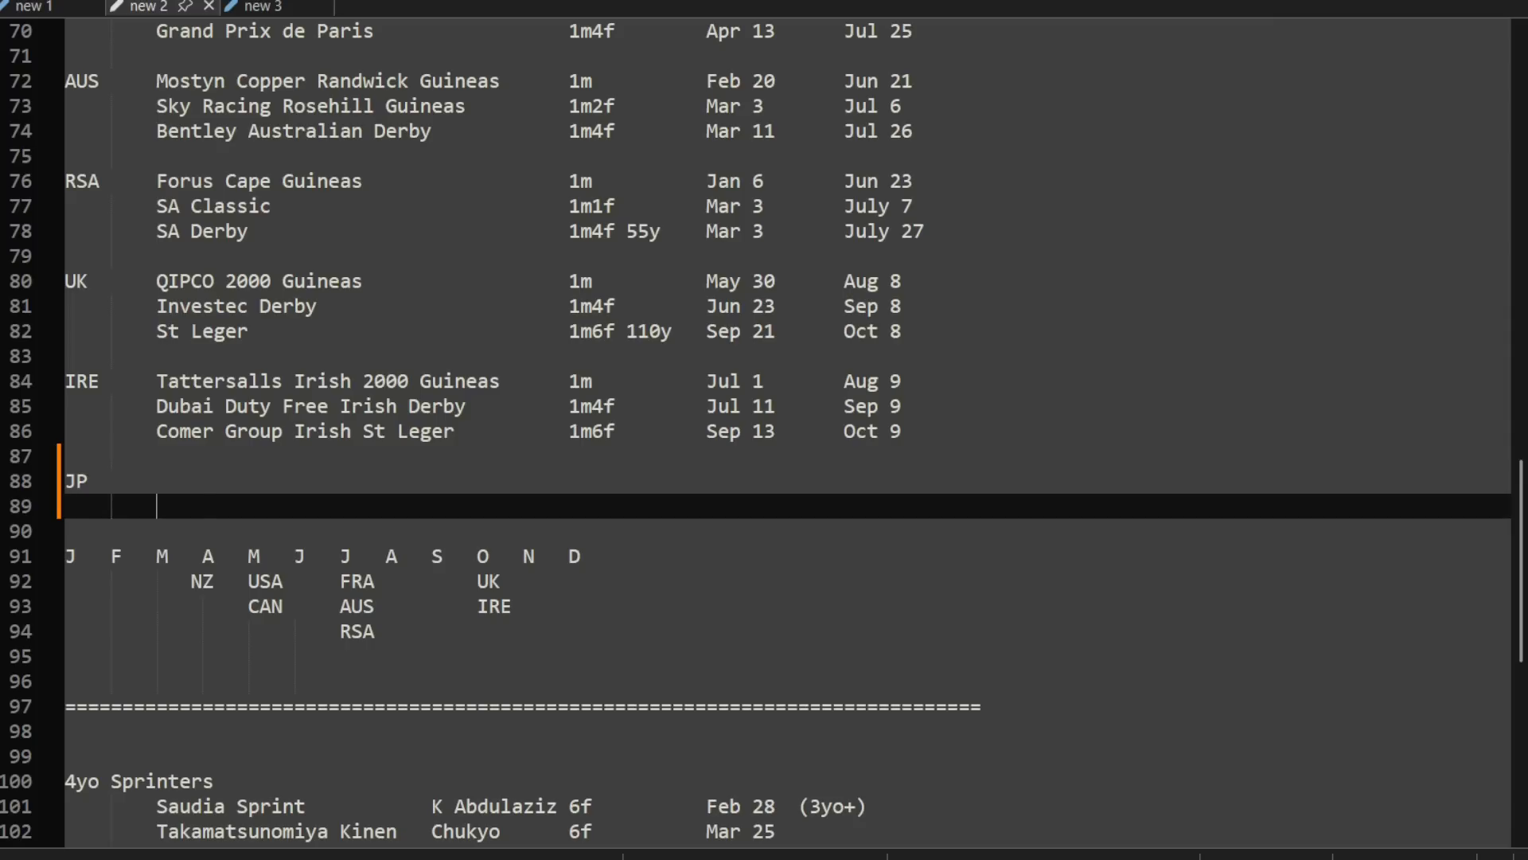
{"action": "key", "text": "Tab"}
{"action": "key", "text": "BackSpace"}
{"action": "key", "text": "Return"}
{"action": "key", "text": "Return"}
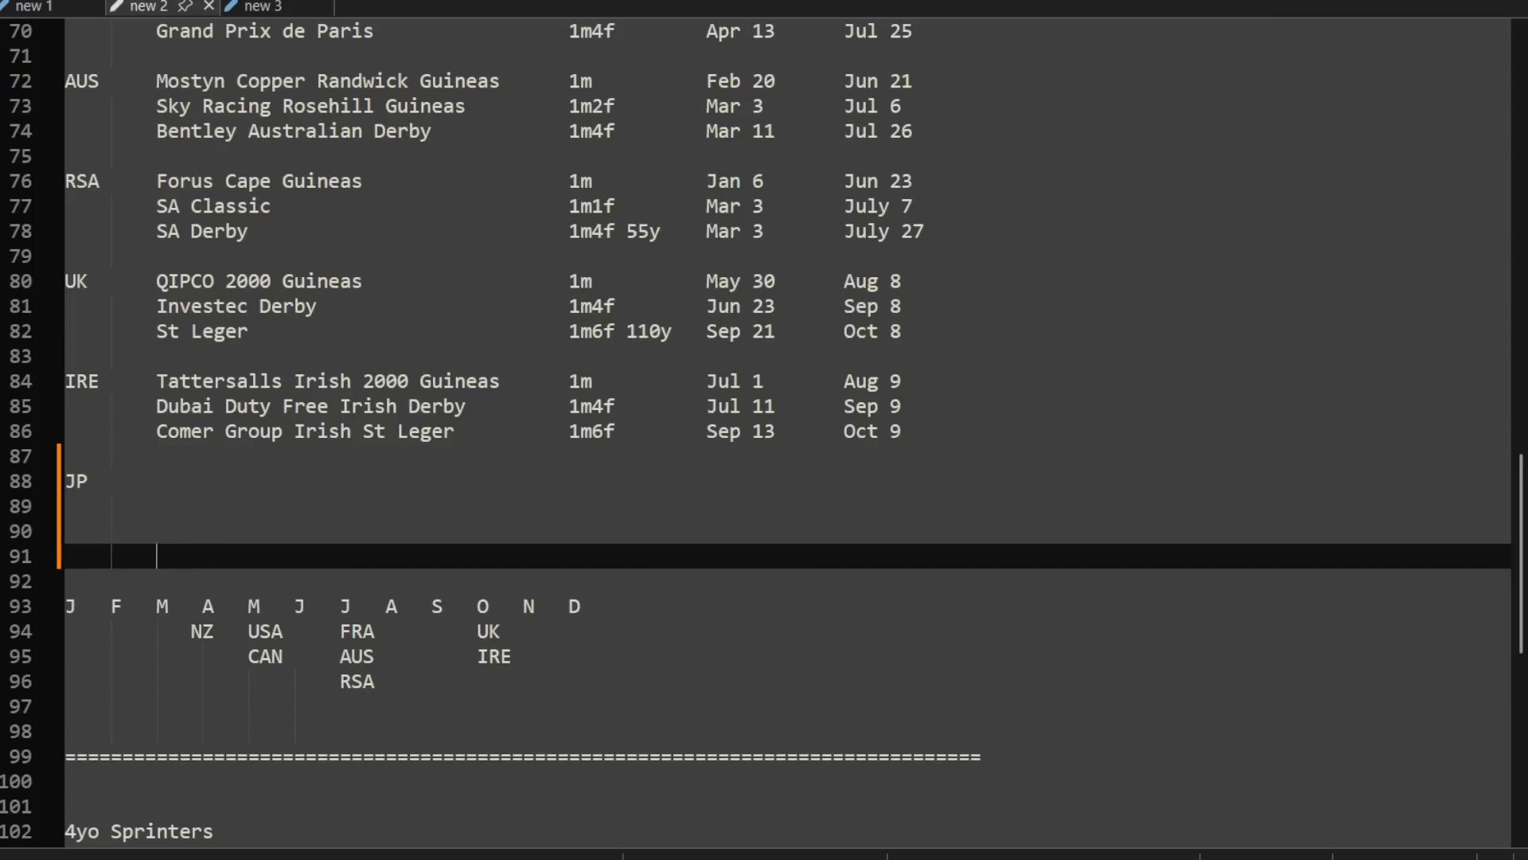
{"action": "key", "text": "BackSpace"}
{"action": "key", "text": "Up"}
{"action": "key", "text": "Up"}
{"action": "key", "text": "Down"}
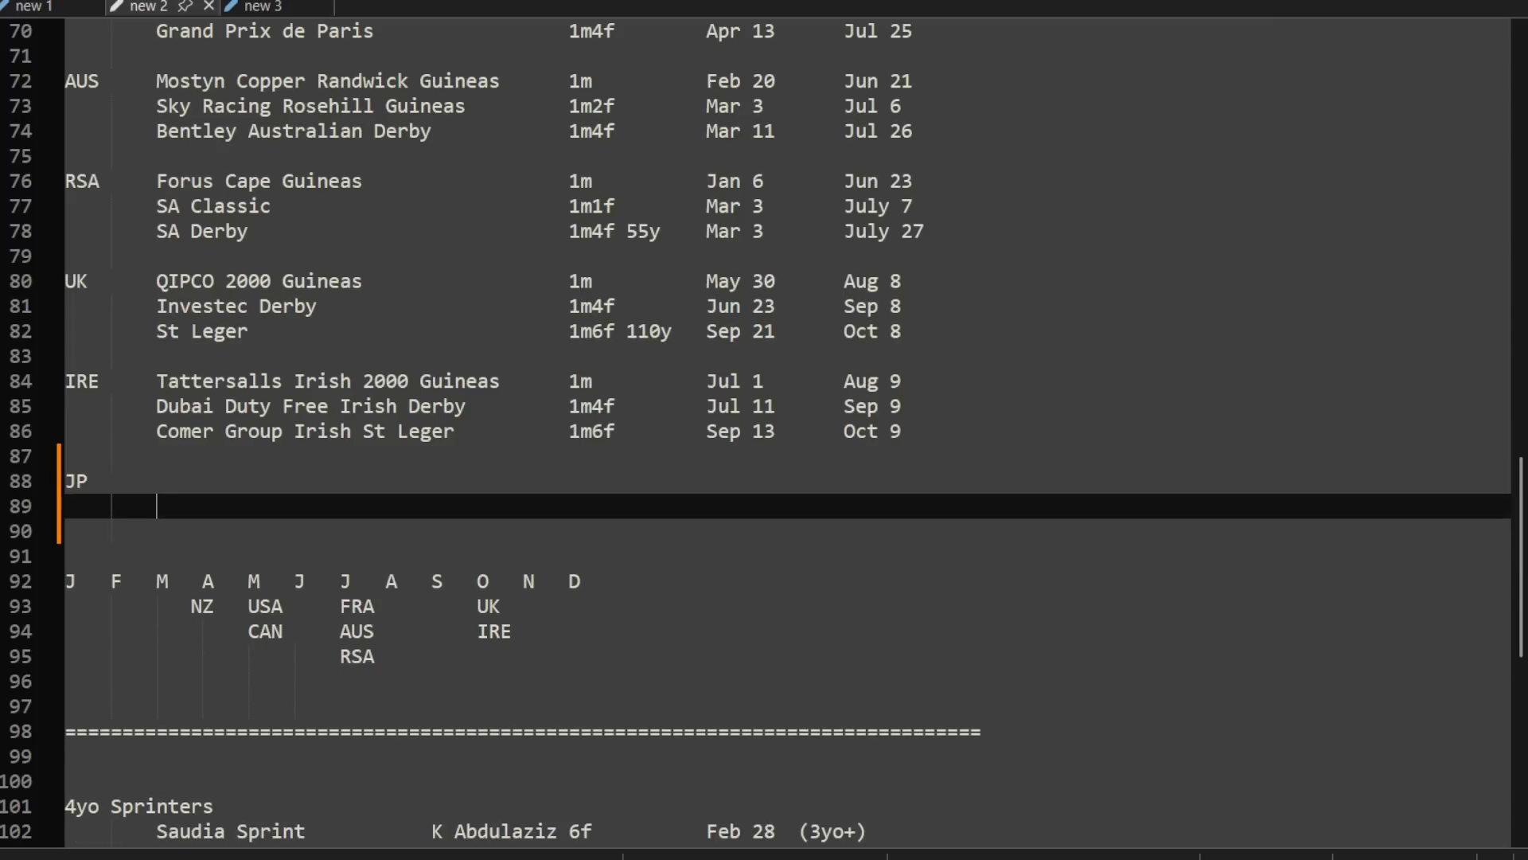
{"action": "key", "text": "Down"}
{"action": "key", "text": "Up"}
{"action": "key", "text": "Up"}
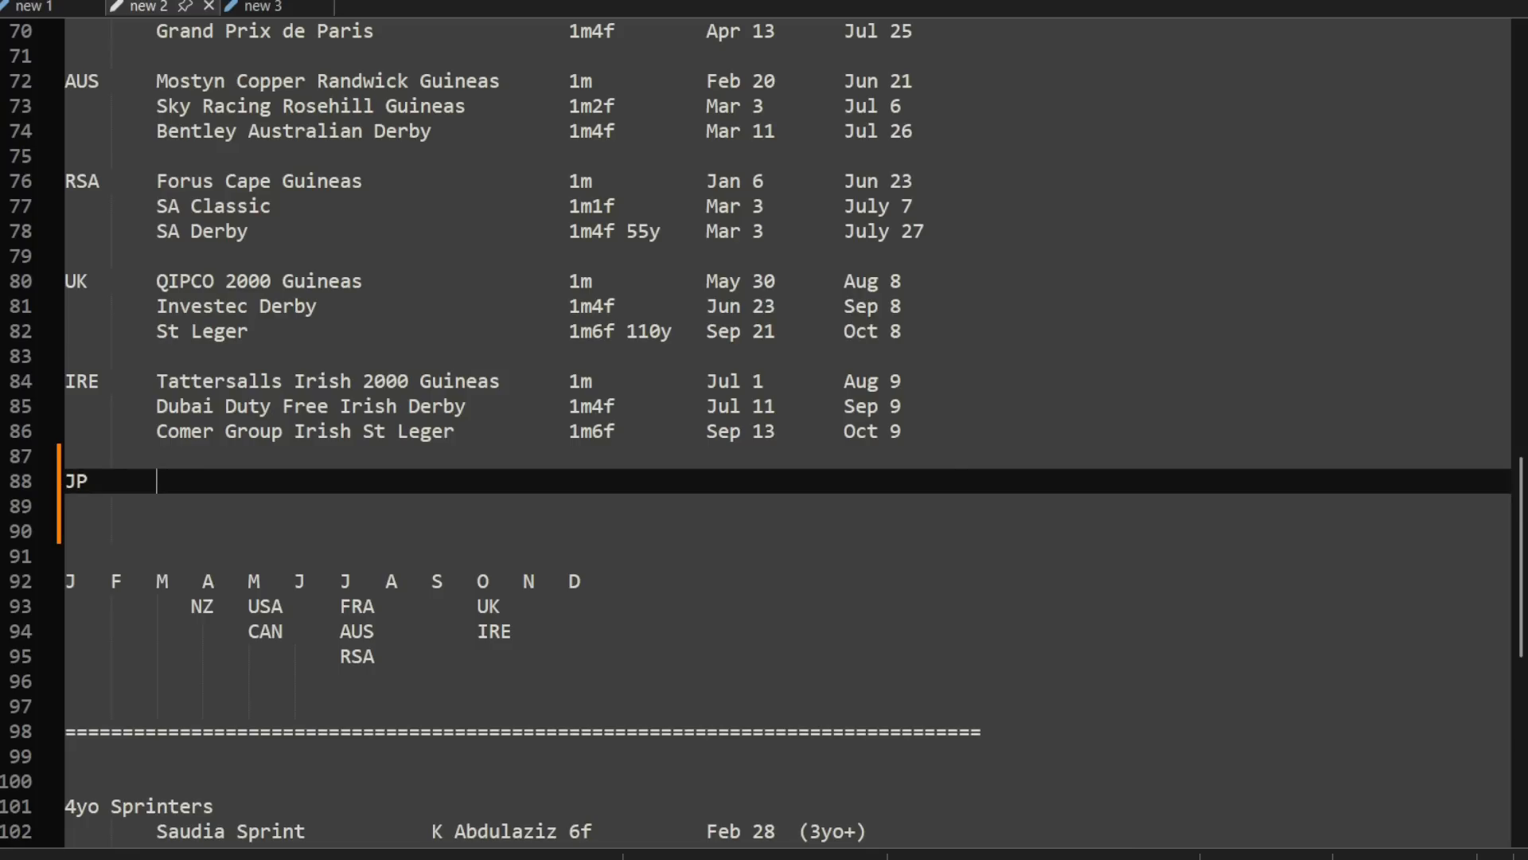
Step: Check the 4yo races marked (3yo+): Raffles Cup, Saudia Sprint, Chairmans Sprint Prize and Everest
{"action": "scroll", "coordinate": [1226, 474], "scroll_direction": "down", "scroll_amount": 3}
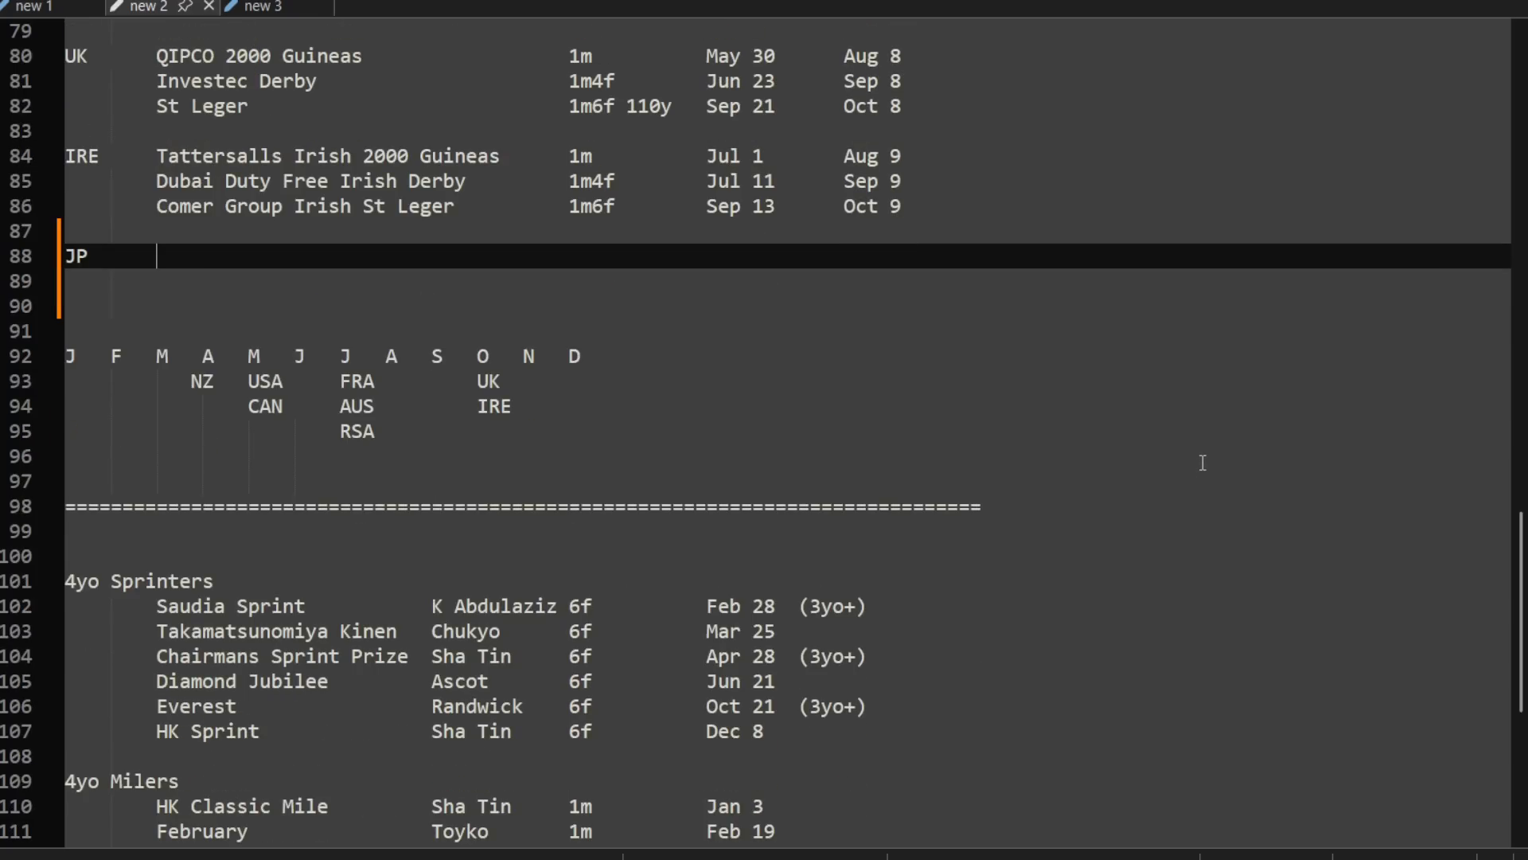
{"action": "scroll", "coordinate": [1202, 464], "scroll_direction": "down", "scroll_amount": 3}
{"action": "scroll", "coordinate": [1203, 461], "scroll_direction": "down", "scroll_amount": 1}
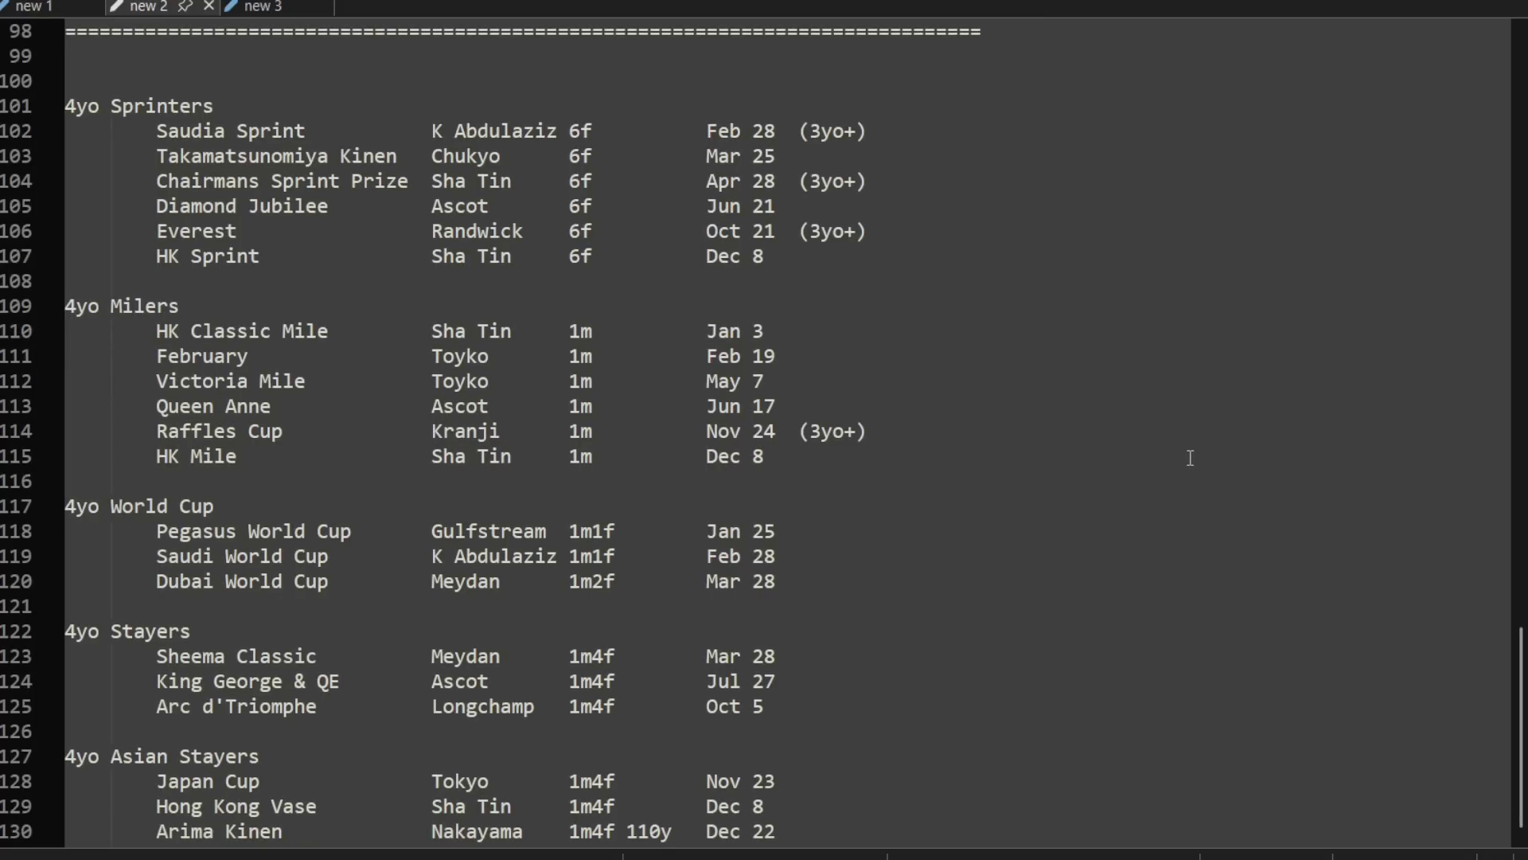
{"action": "left_click", "coordinate": [835, 433]}
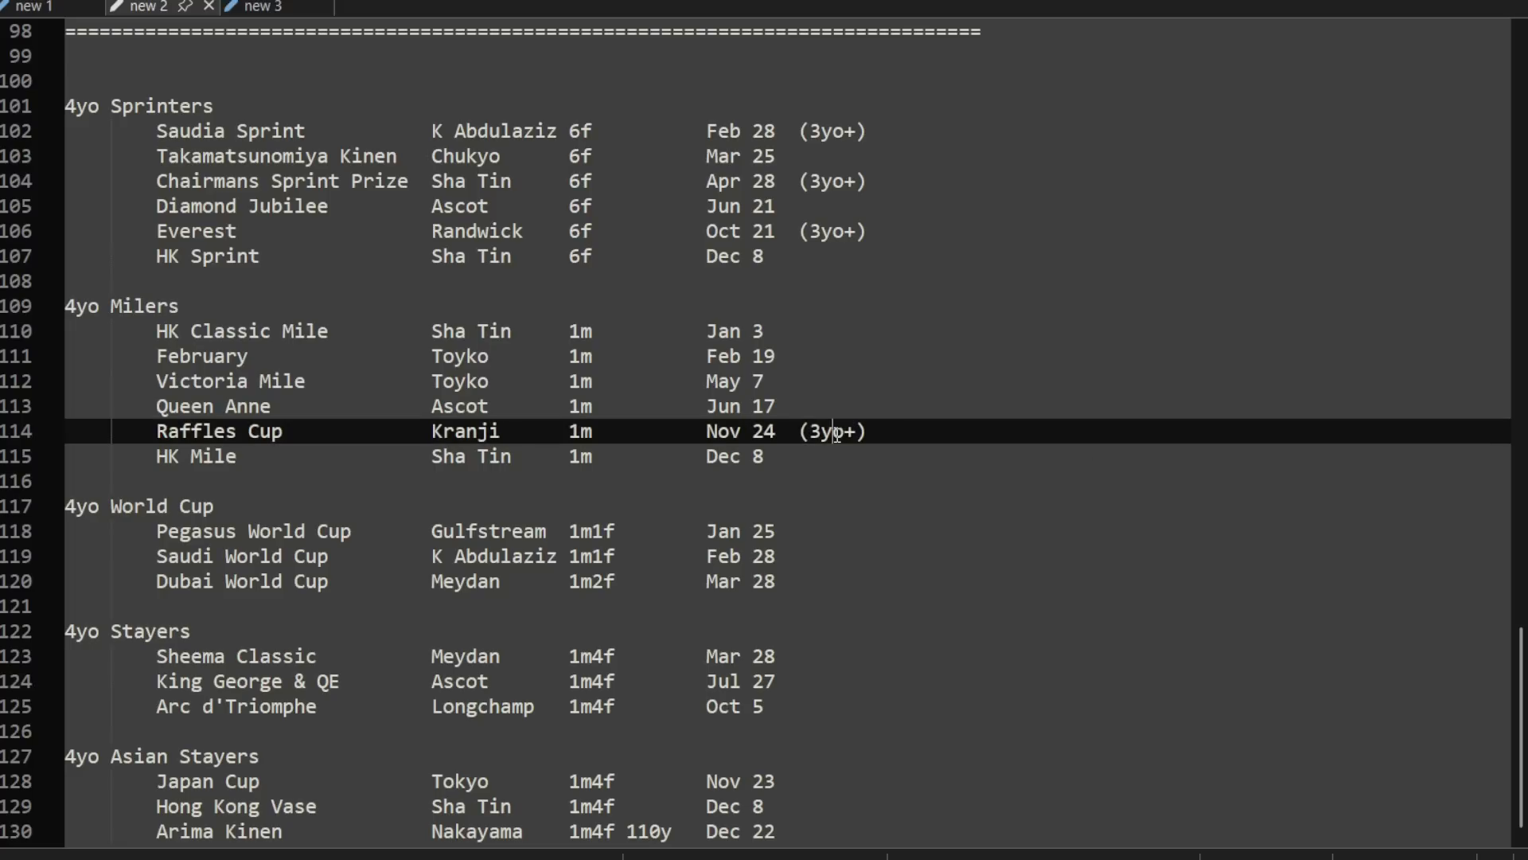
{"action": "left_click", "coordinate": [839, 130]}
{"action": "left_click", "coordinate": [833, 180]}
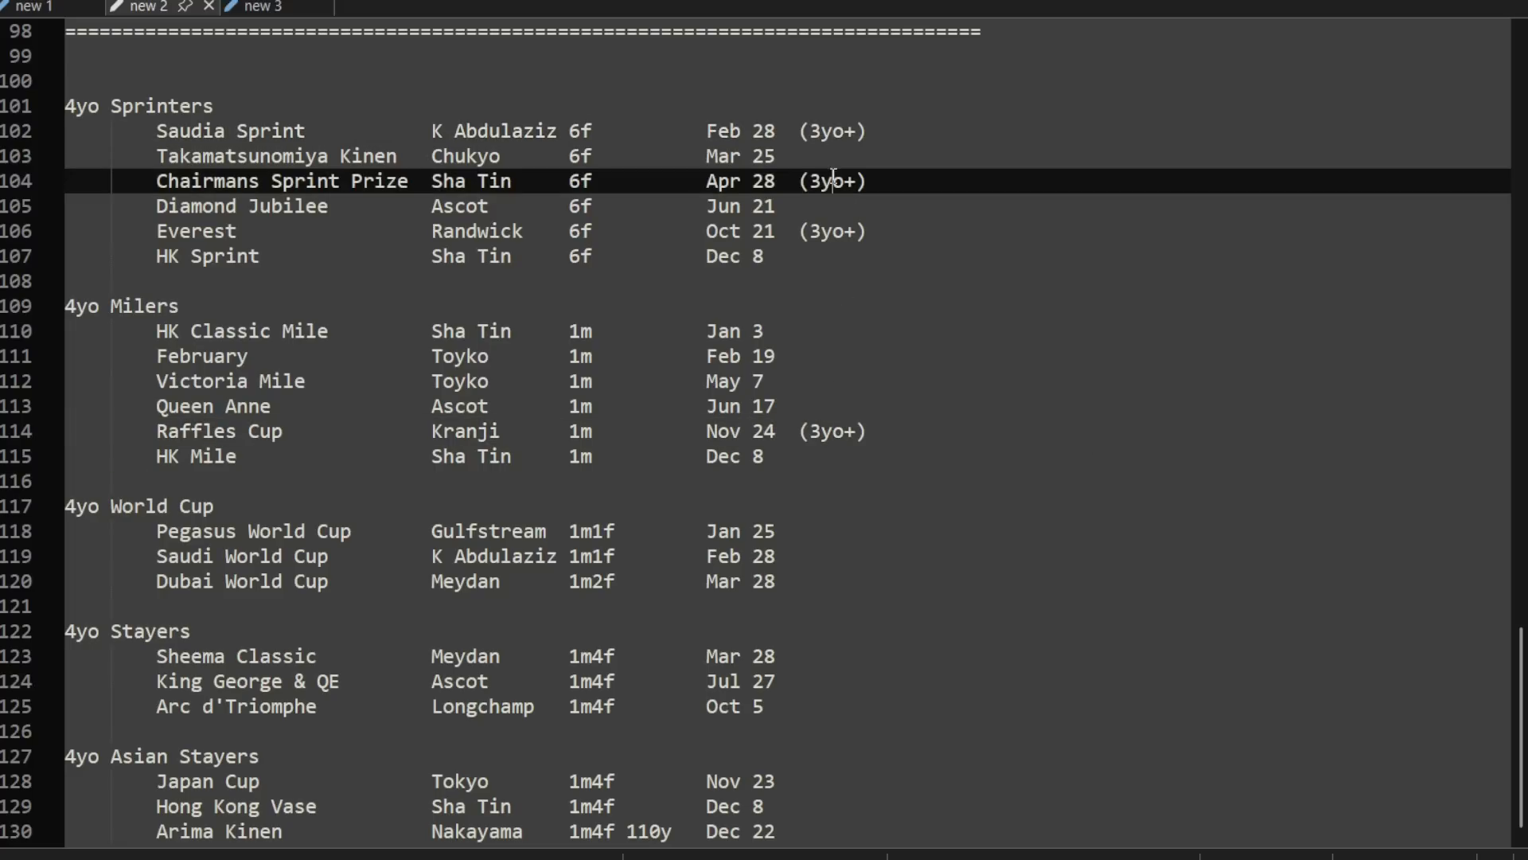
{"action": "left_click", "coordinate": [846, 231]}
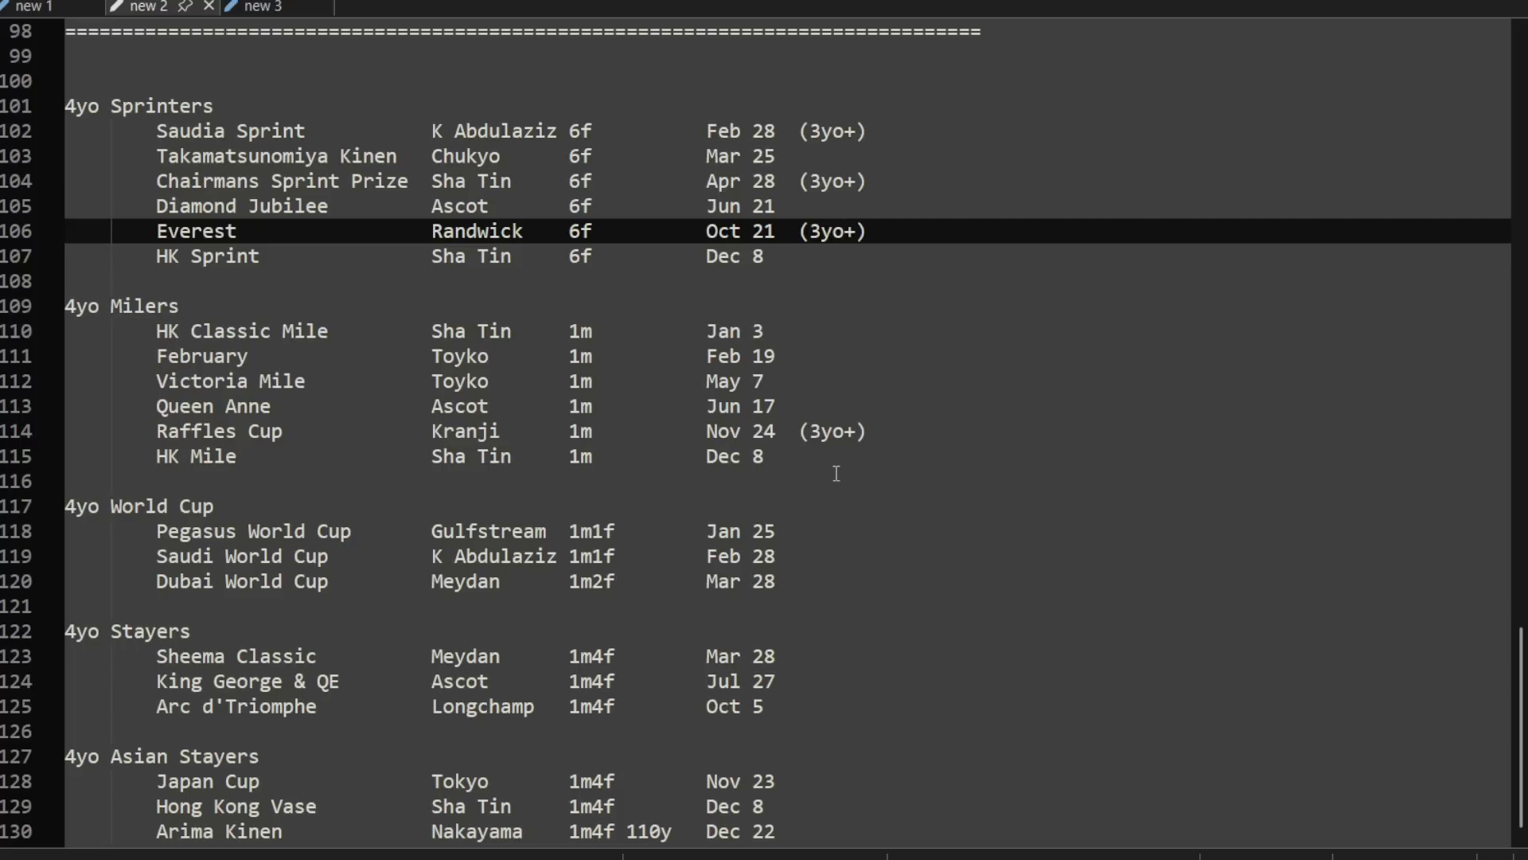
{"action": "left_click", "coordinate": [839, 433]}
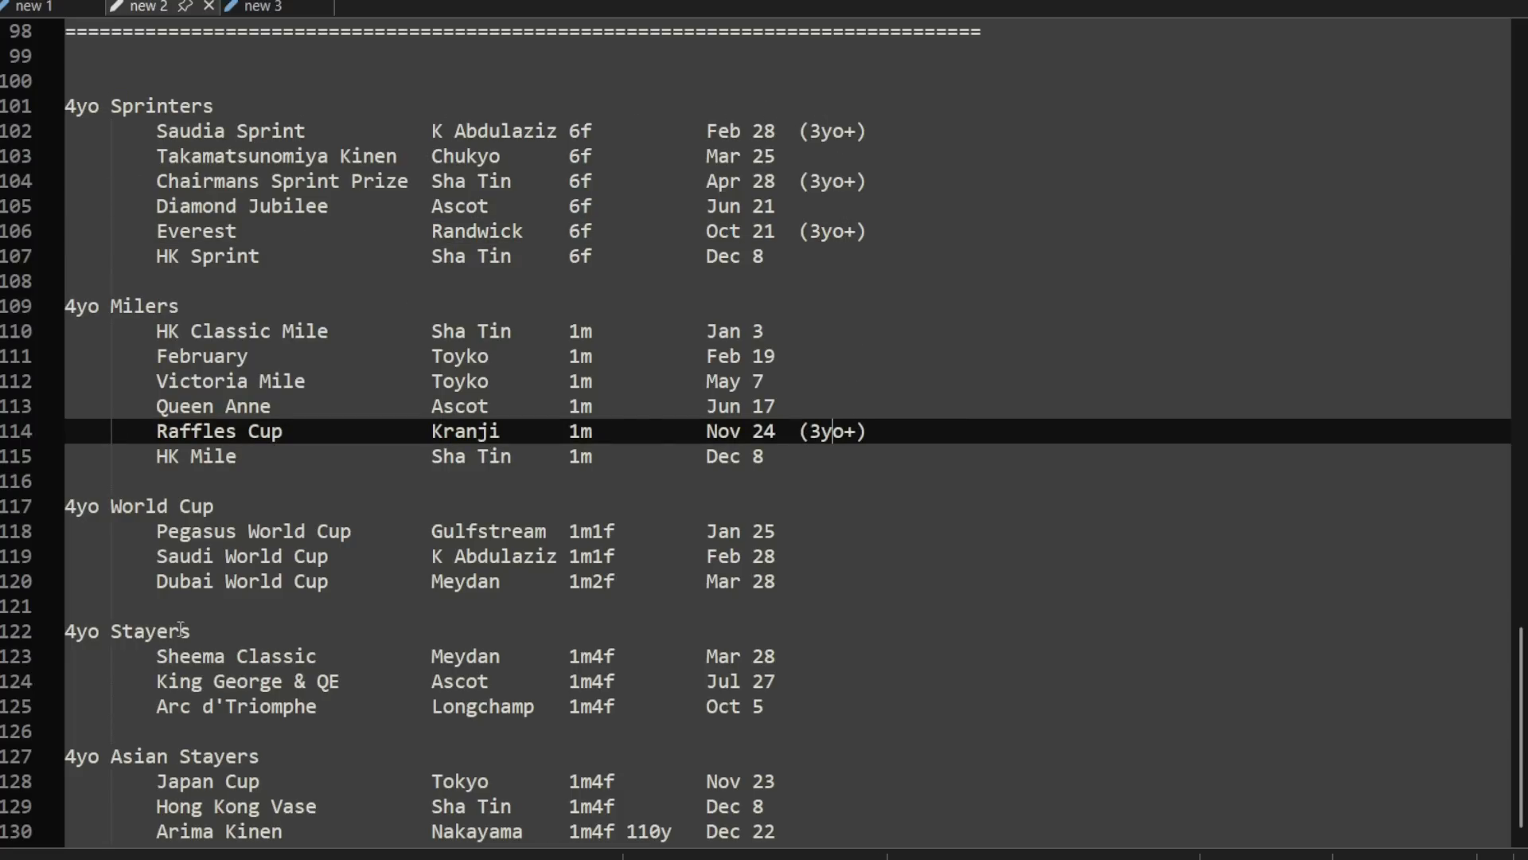
Step: Remove the 4yo Asian Stayers heading and its preceding blank line, merging its races into the 4yo Stayers group
{"action": "left_click_drag", "start_coordinate": [710, 754], "coordinate": [803, 703]}
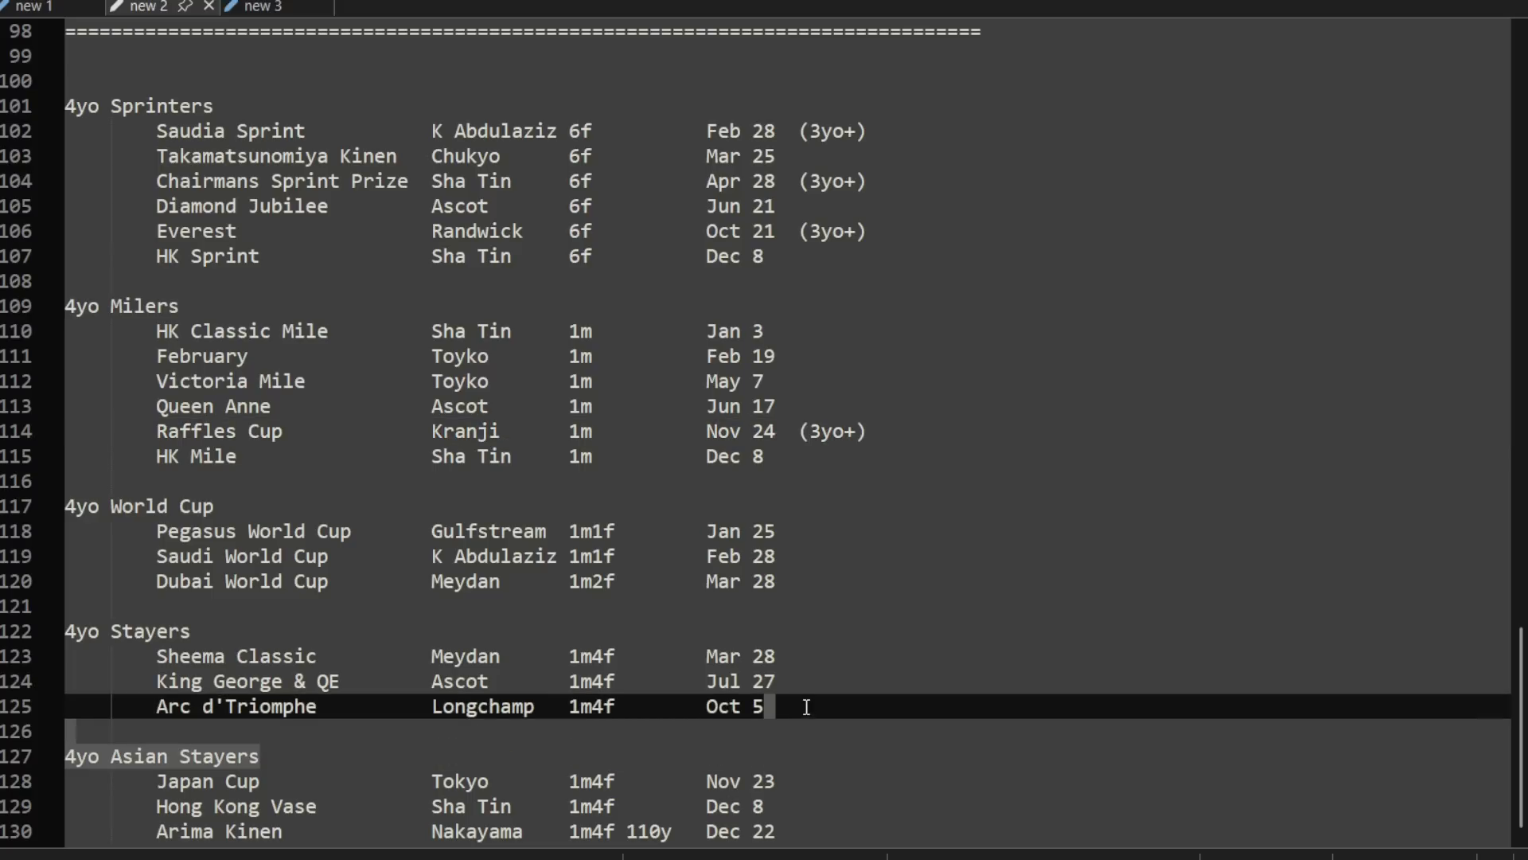
{"action": "key", "text": "Delete"}
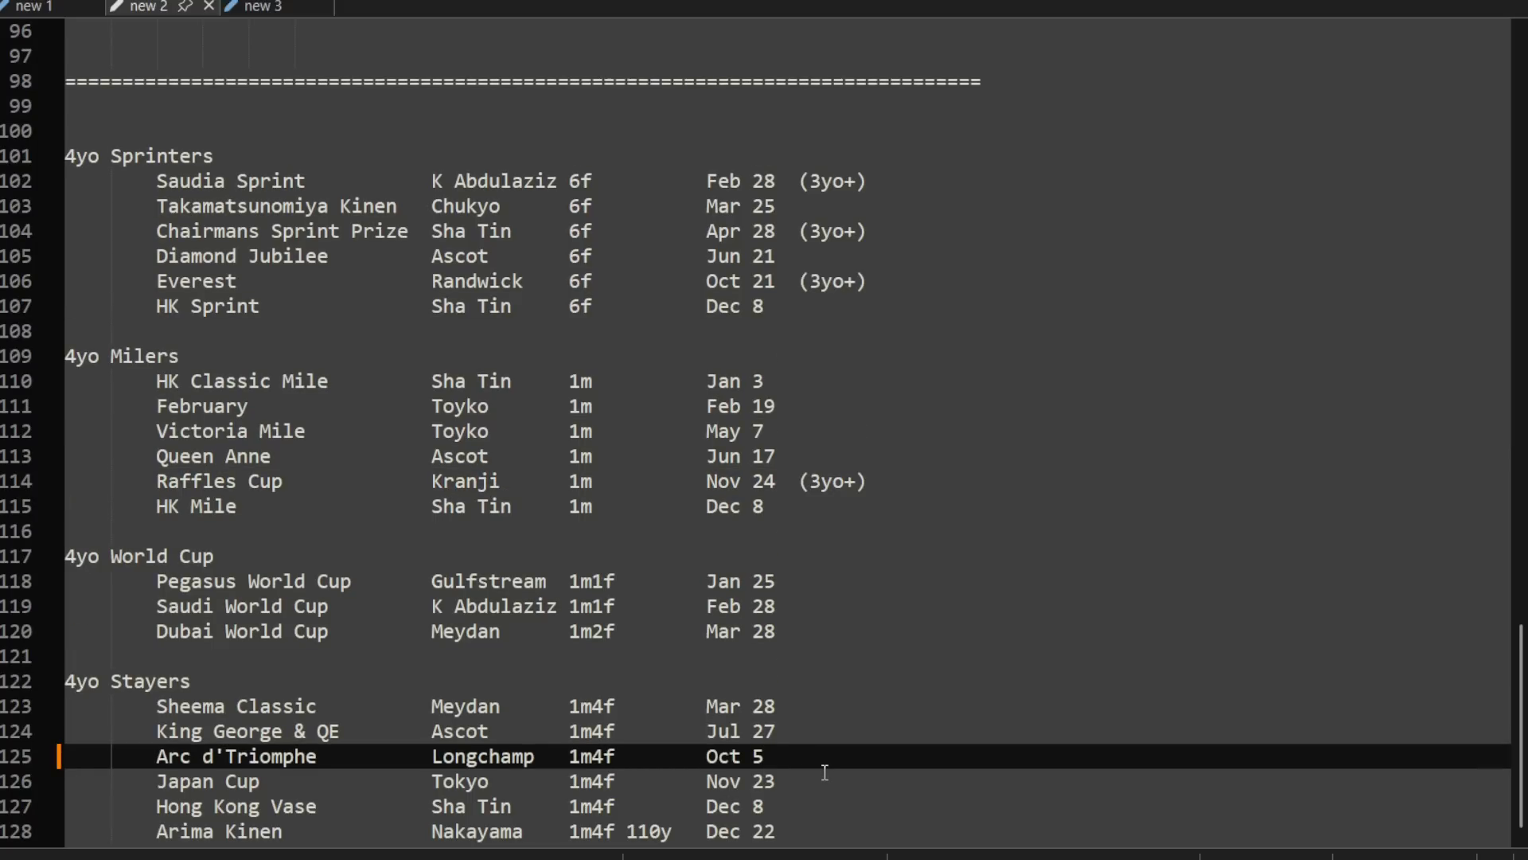
{"action": "left_click", "coordinate": [468, 109]}
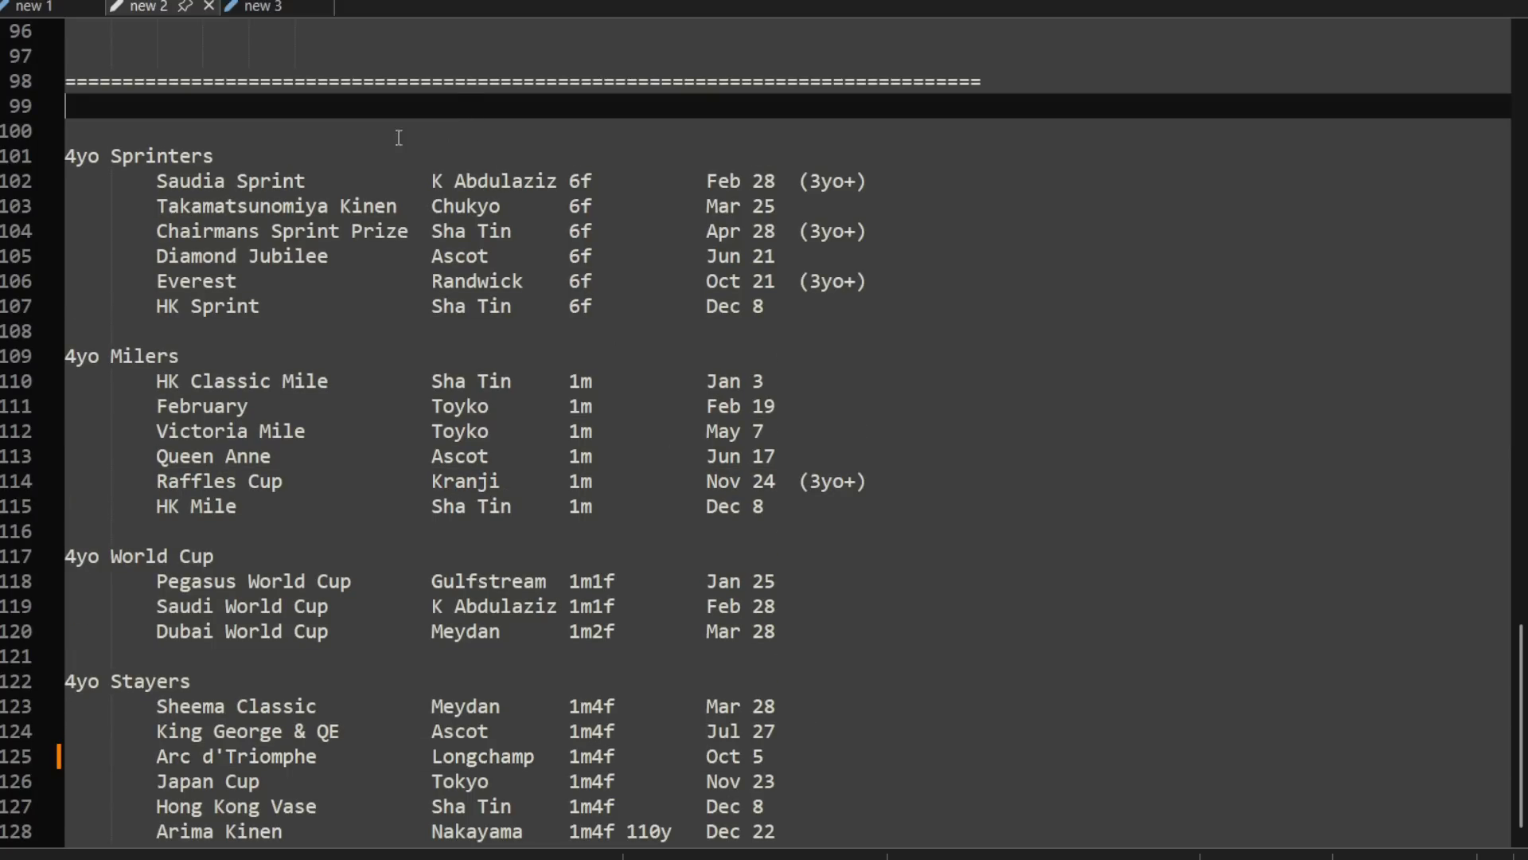
Step: Highlight the 4yo Sprinters, 4yo Milers and 4yo World Cup groups in turn to review their races
{"action": "left_click_drag", "start_coordinate": [109, 156], "coordinate": [916, 296]}
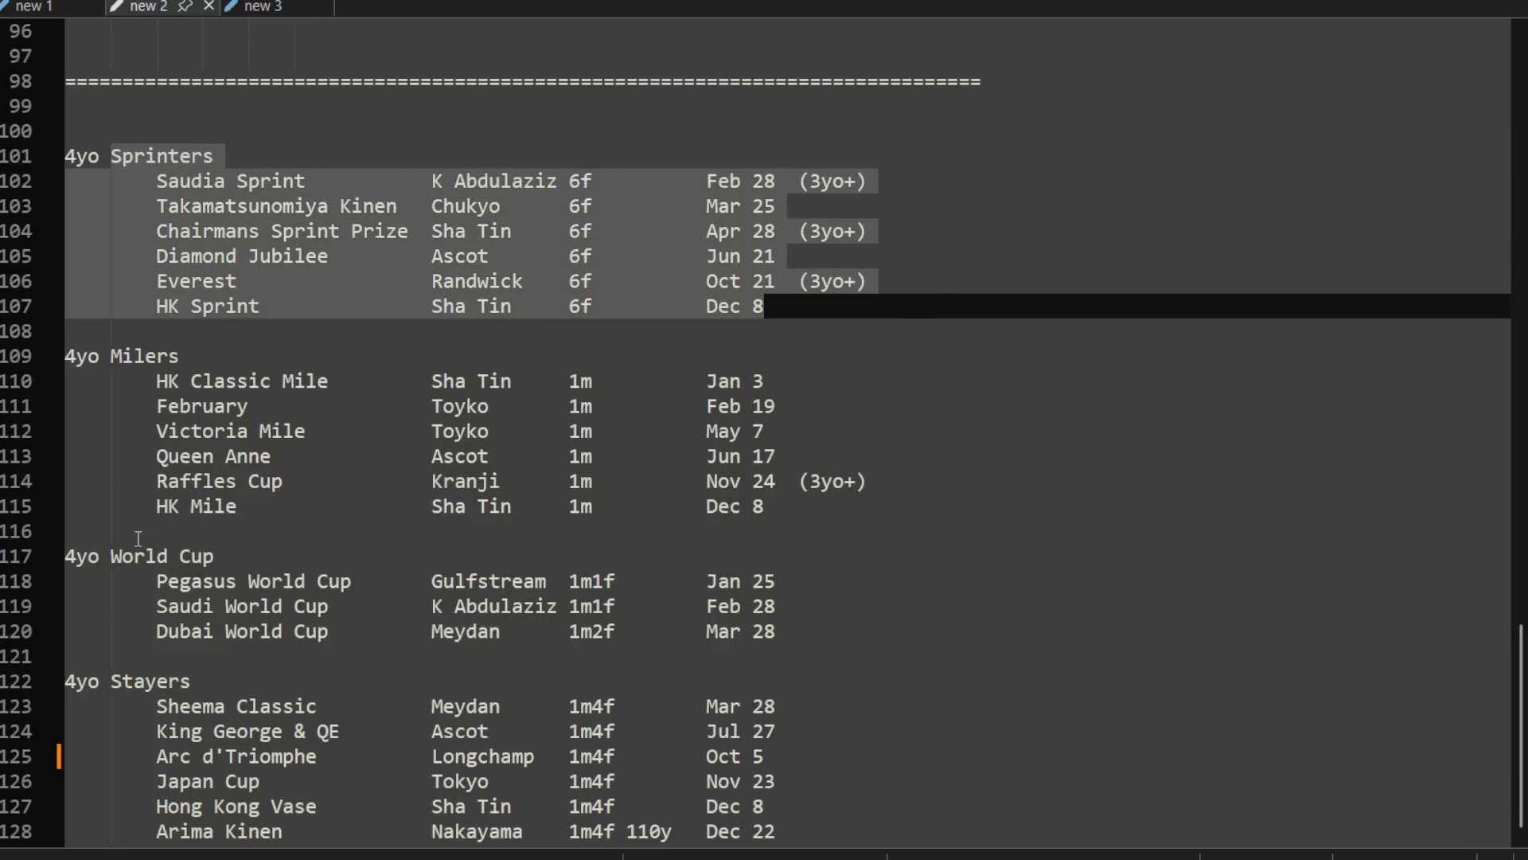
{"action": "left_click_drag", "start_coordinate": [157, 381], "coordinate": [807, 503]}
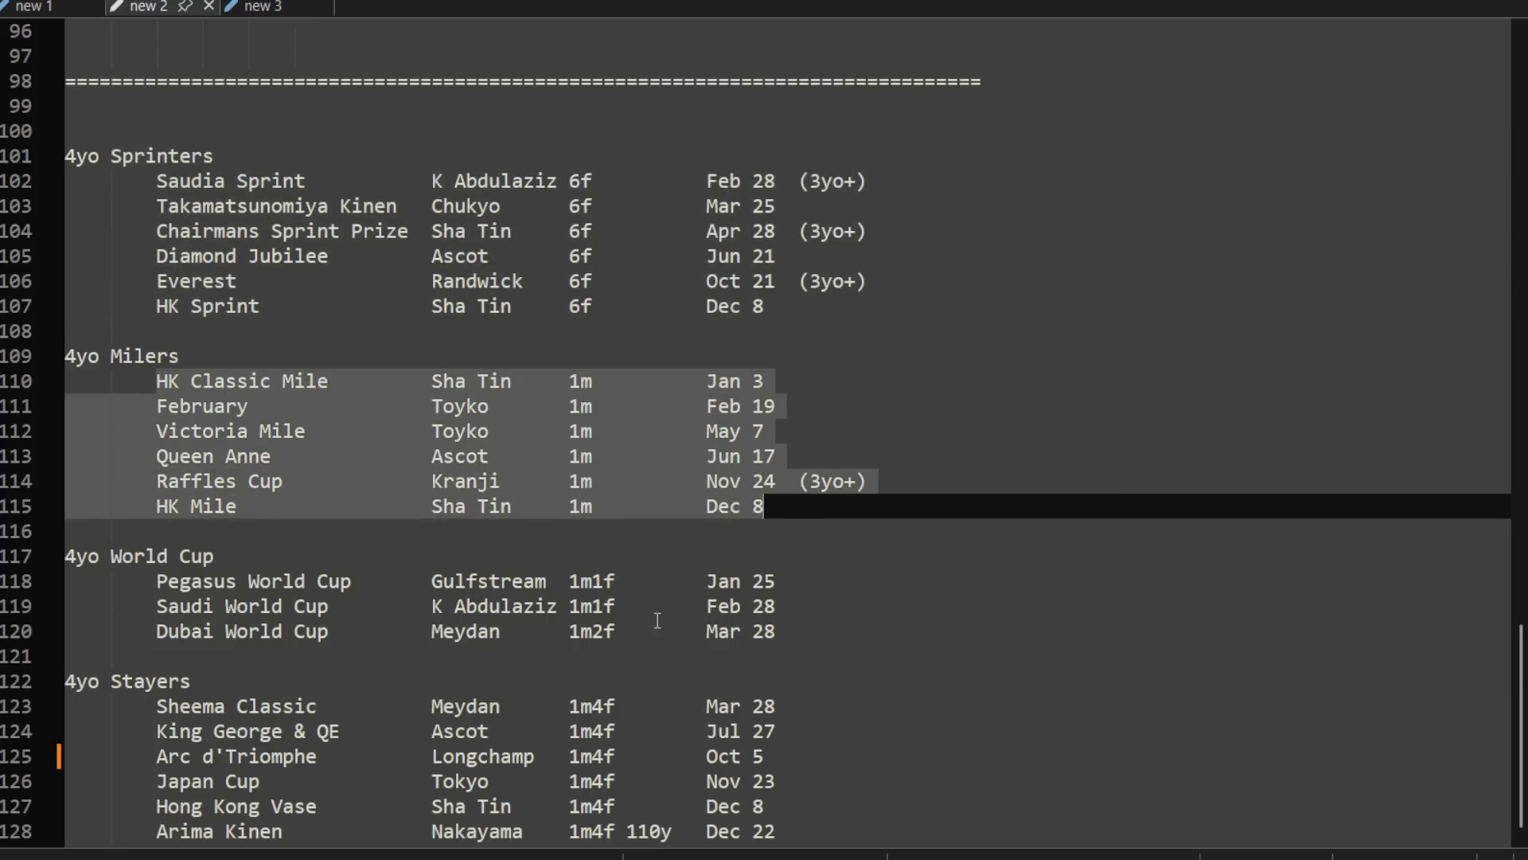
{"action": "left_click_drag", "start_coordinate": [77, 560], "coordinate": [788, 634]}
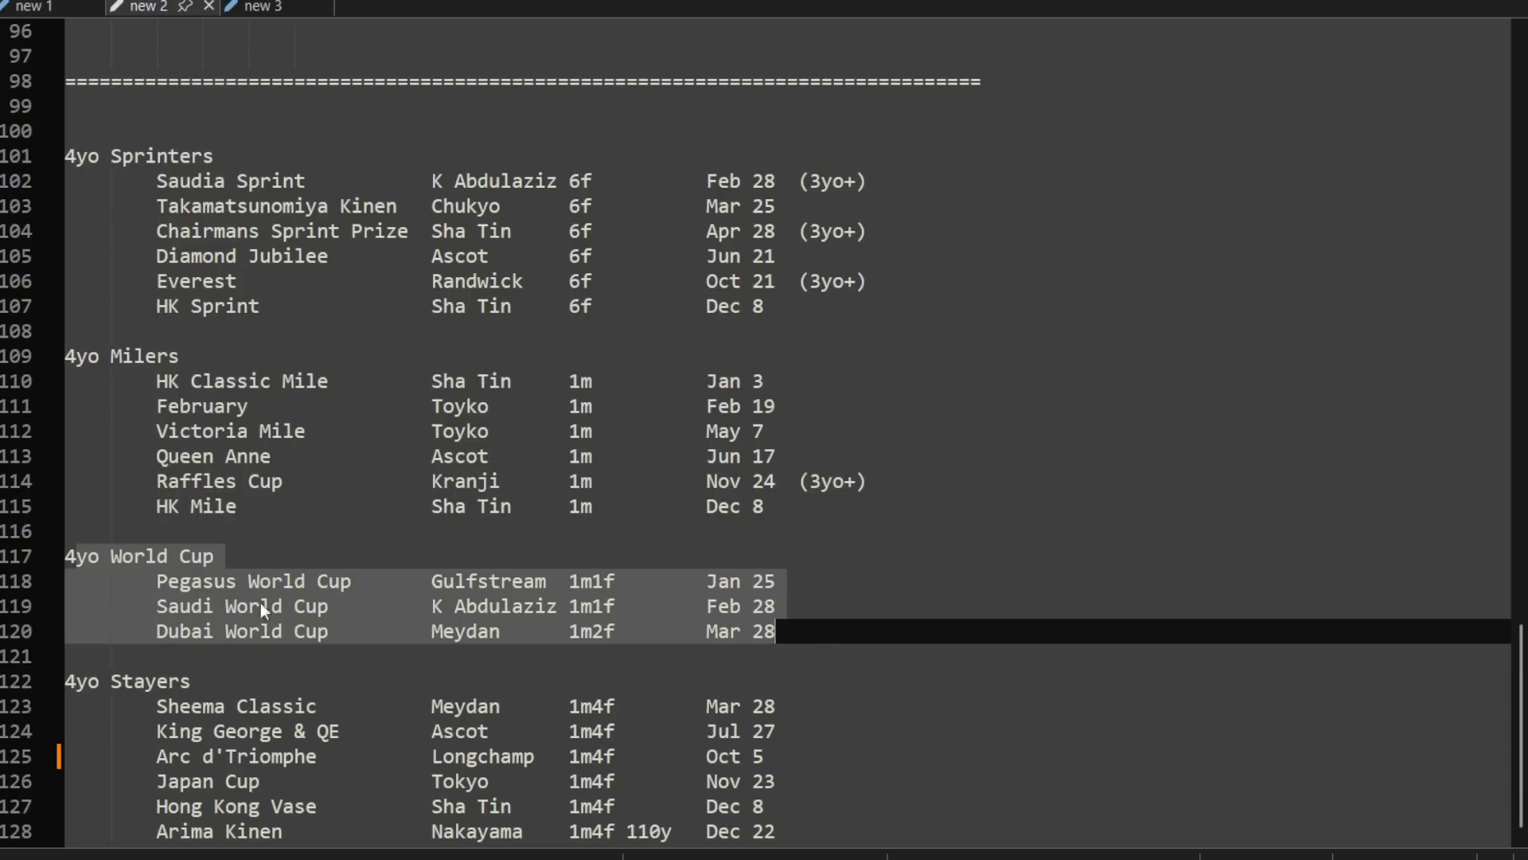
Step: Add the note "(rename)" after the date of the Saudi World Cup entry
{"action": "left_click", "coordinate": [844, 602]}
{"action": "type", "text": "(renam"}
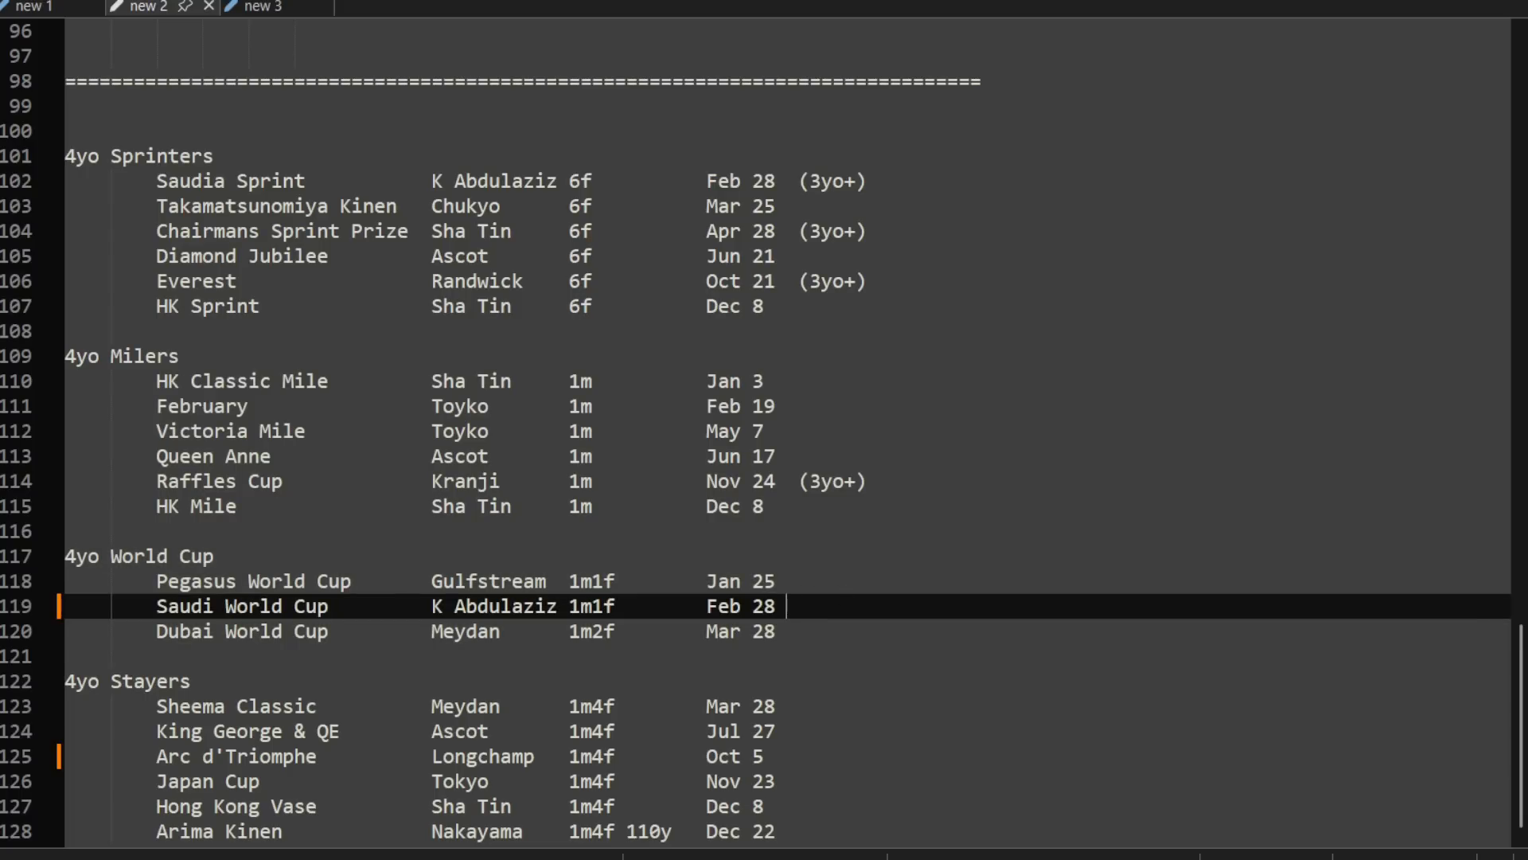
{"action": "type", "text": "e)"}
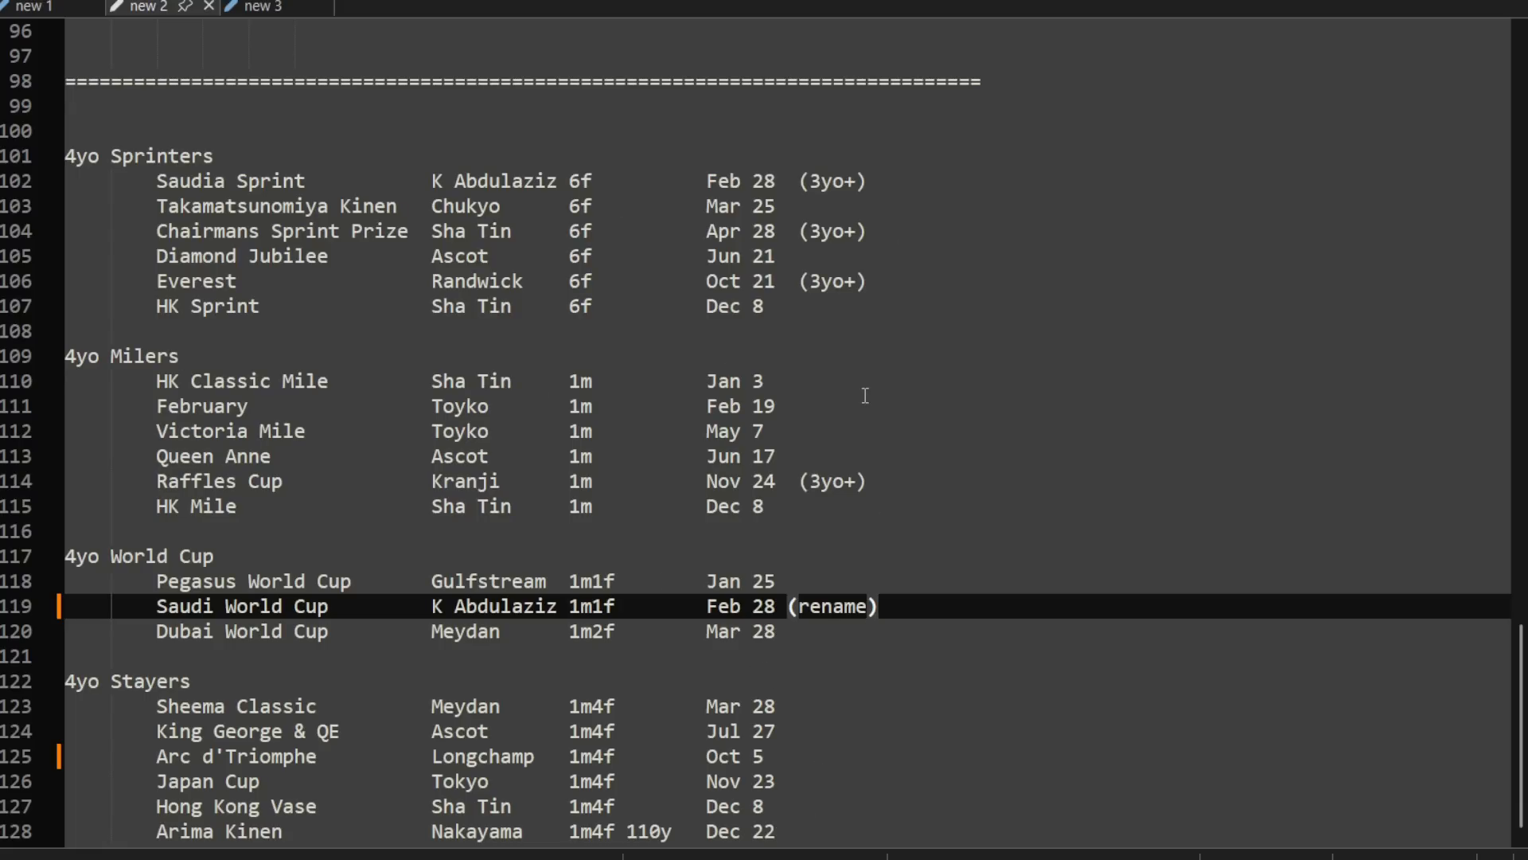
Step: Recheck the (3yo+) markings from Raffles Cup up through Everest to Saudia Sprint
{"action": "left_click", "coordinate": [834, 482]}
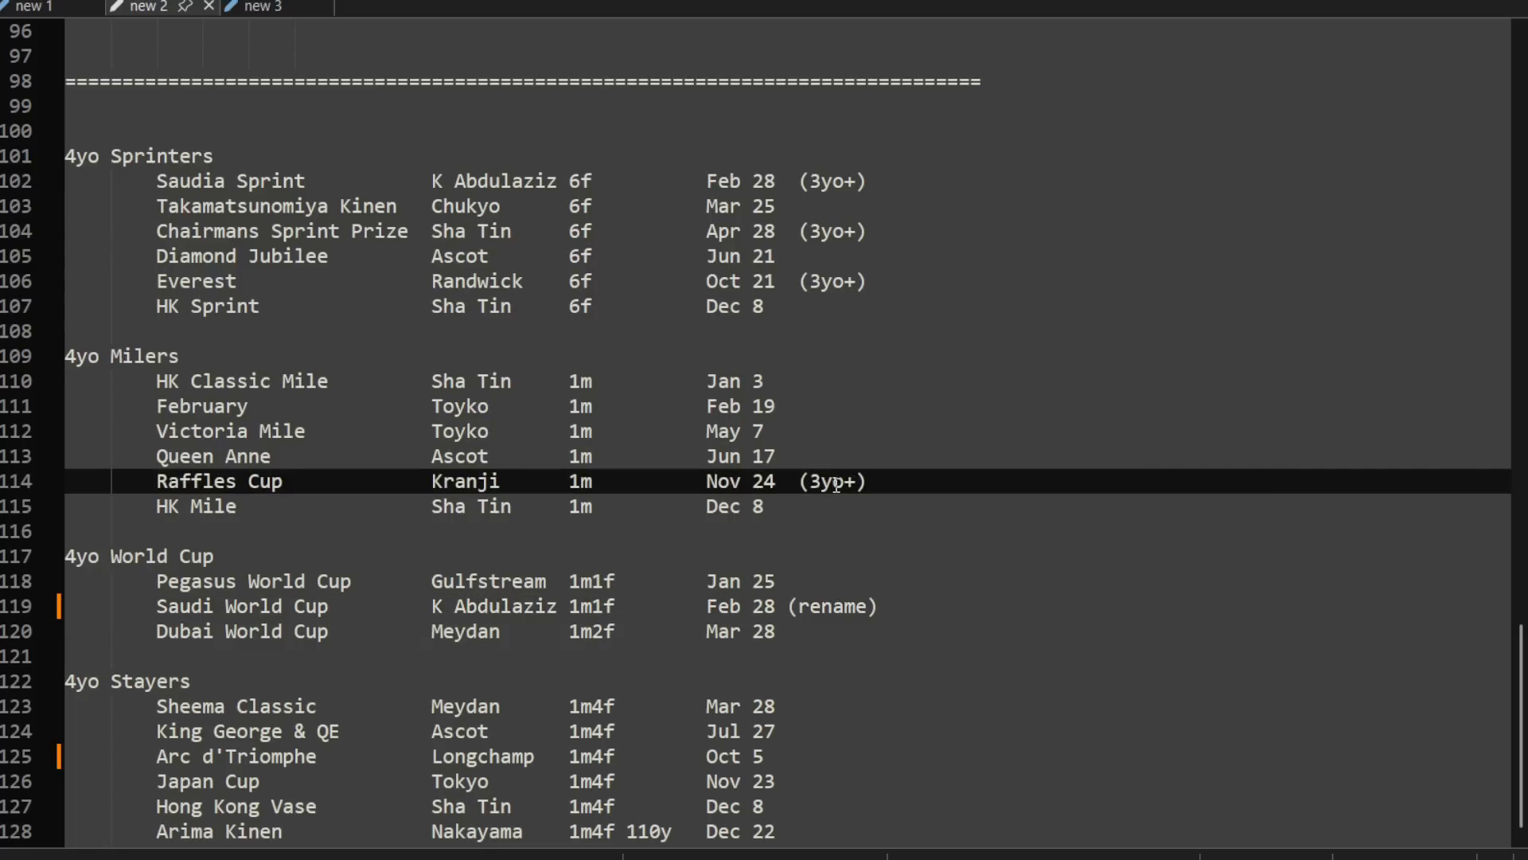
{"action": "left_click", "coordinate": [834, 281]}
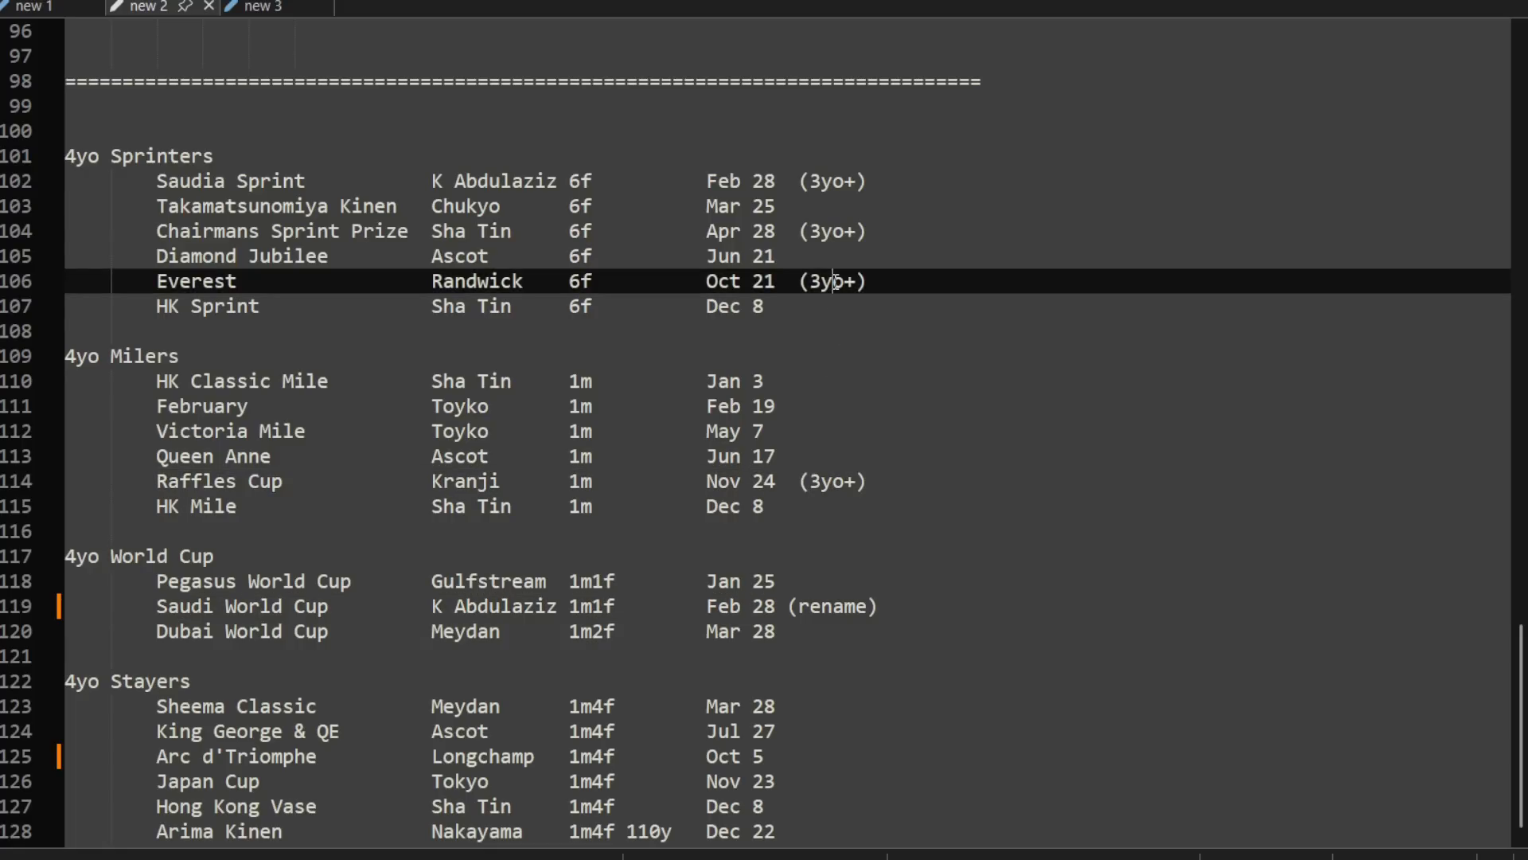
{"action": "left_click", "coordinate": [829, 213]}
{"action": "left_click", "coordinate": [821, 181]}
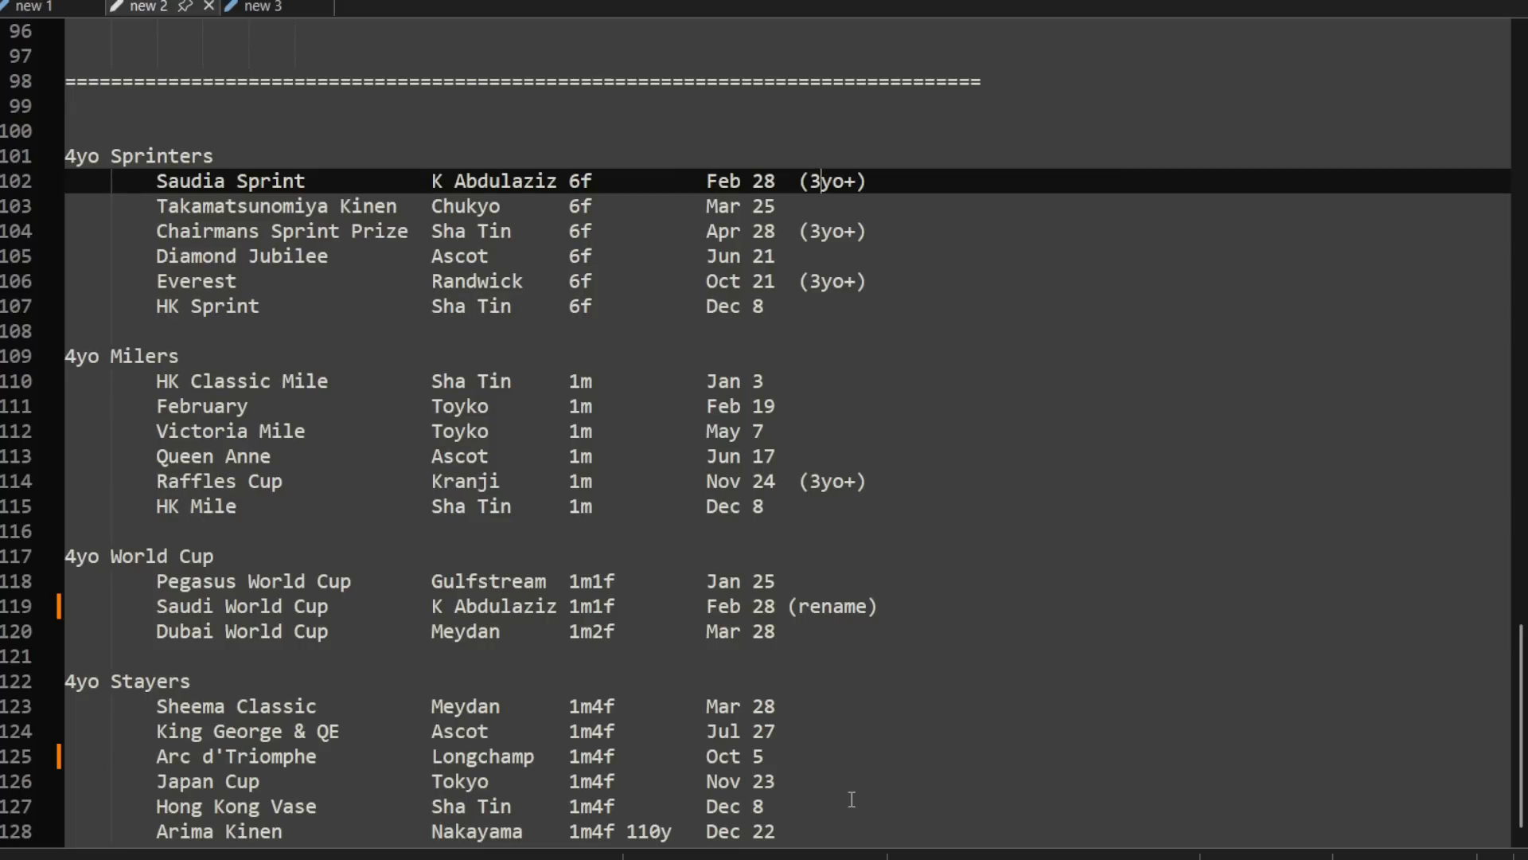
Step: Highlight the empty JP race rows and compare them with the other country series above
{"action": "scroll", "coordinate": [893, 672], "scroll_direction": "up", "scroll_amount": 5}
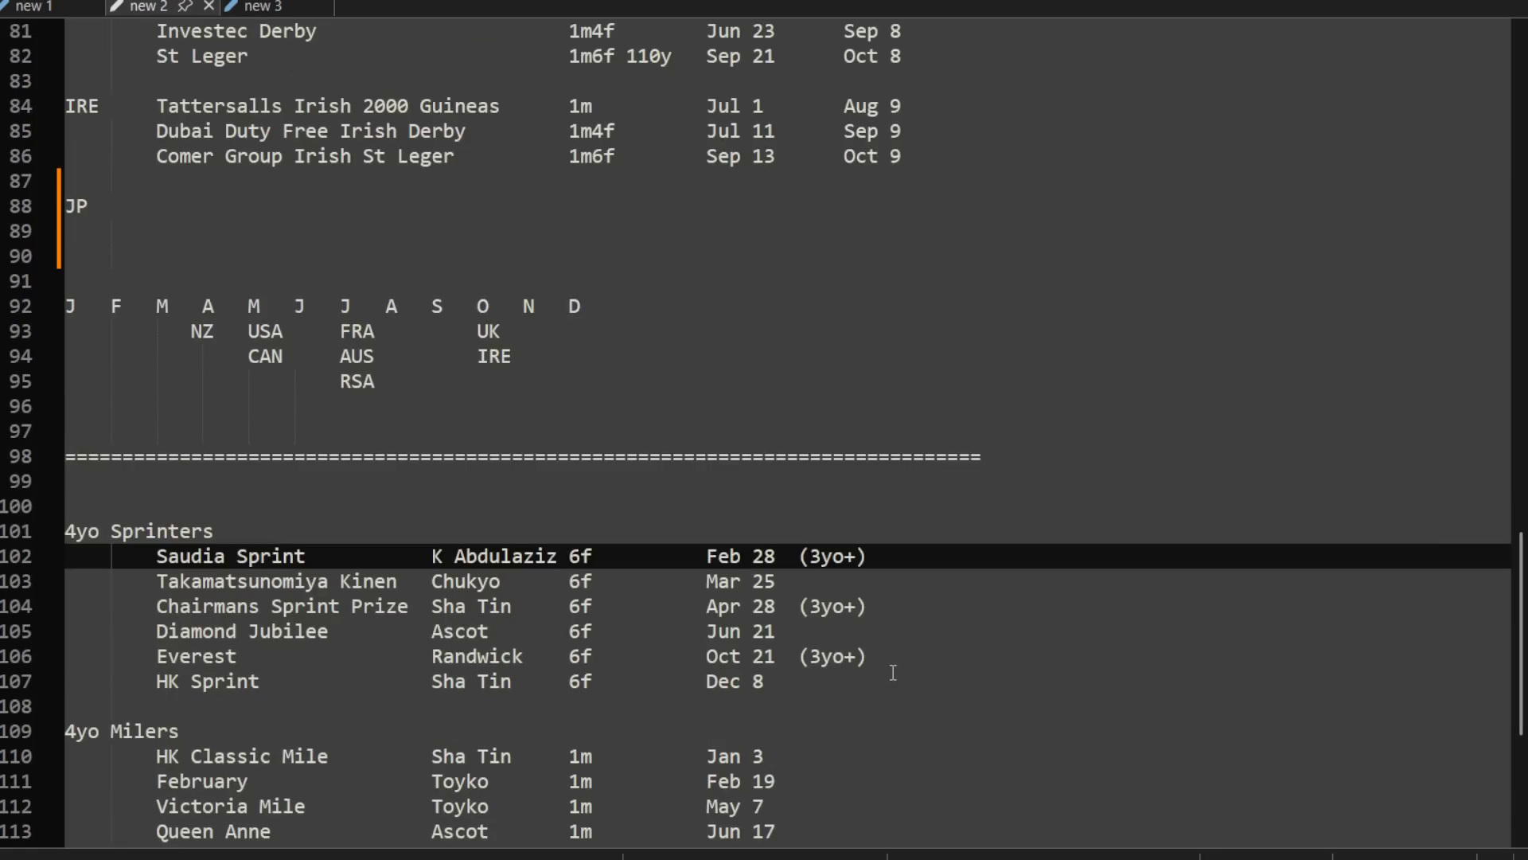
{"action": "scroll", "coordinate": [843, 628], "scroll_direction": "up", "scroll_amount": 3}
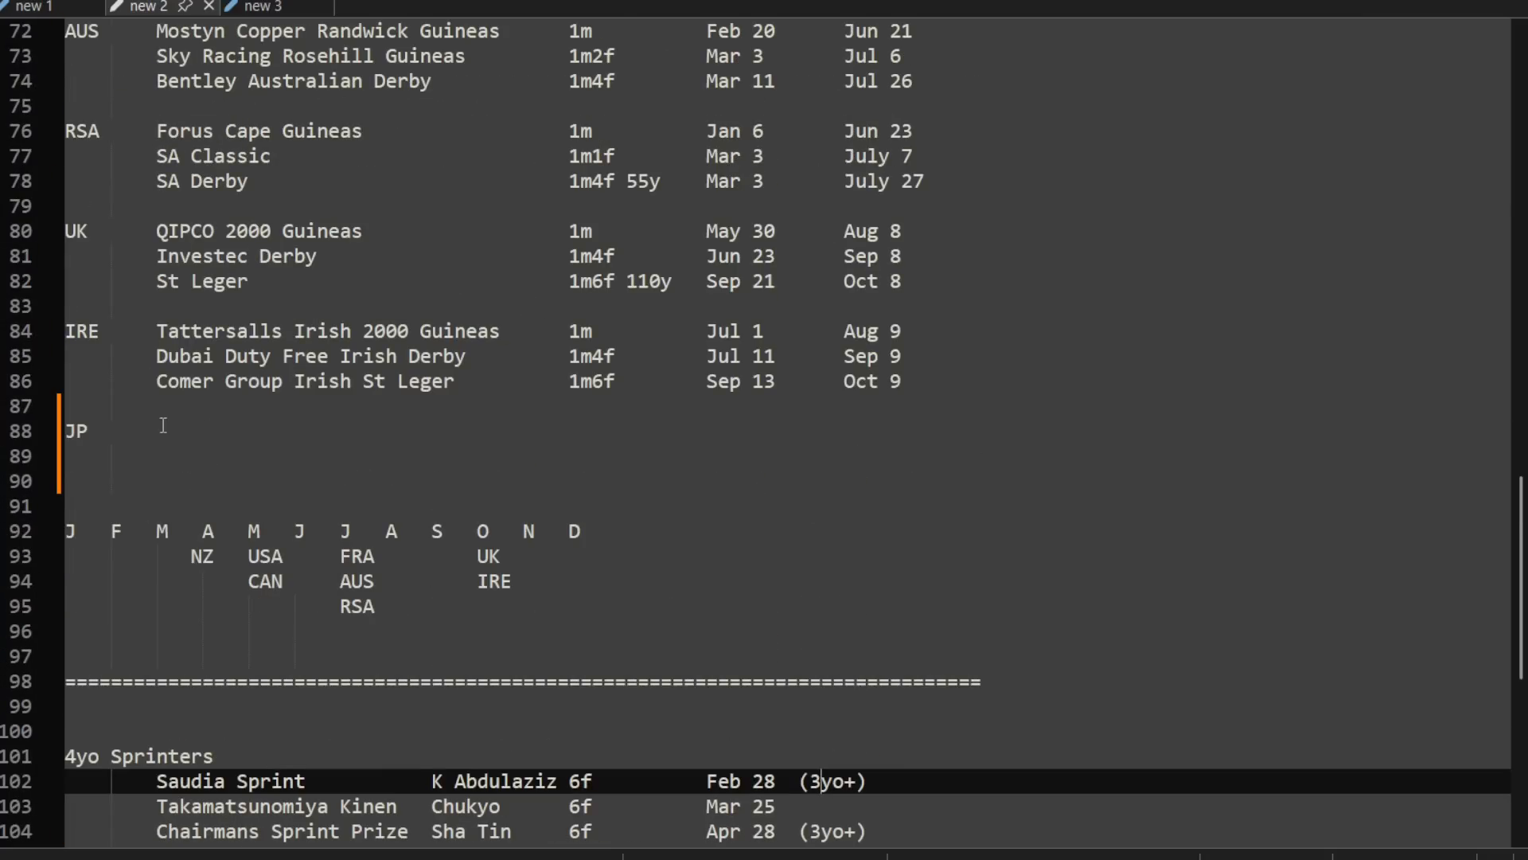
{"action": "left_click_drag", "start_coordinate": [164, 425], "coordinate": [1055, 474]}
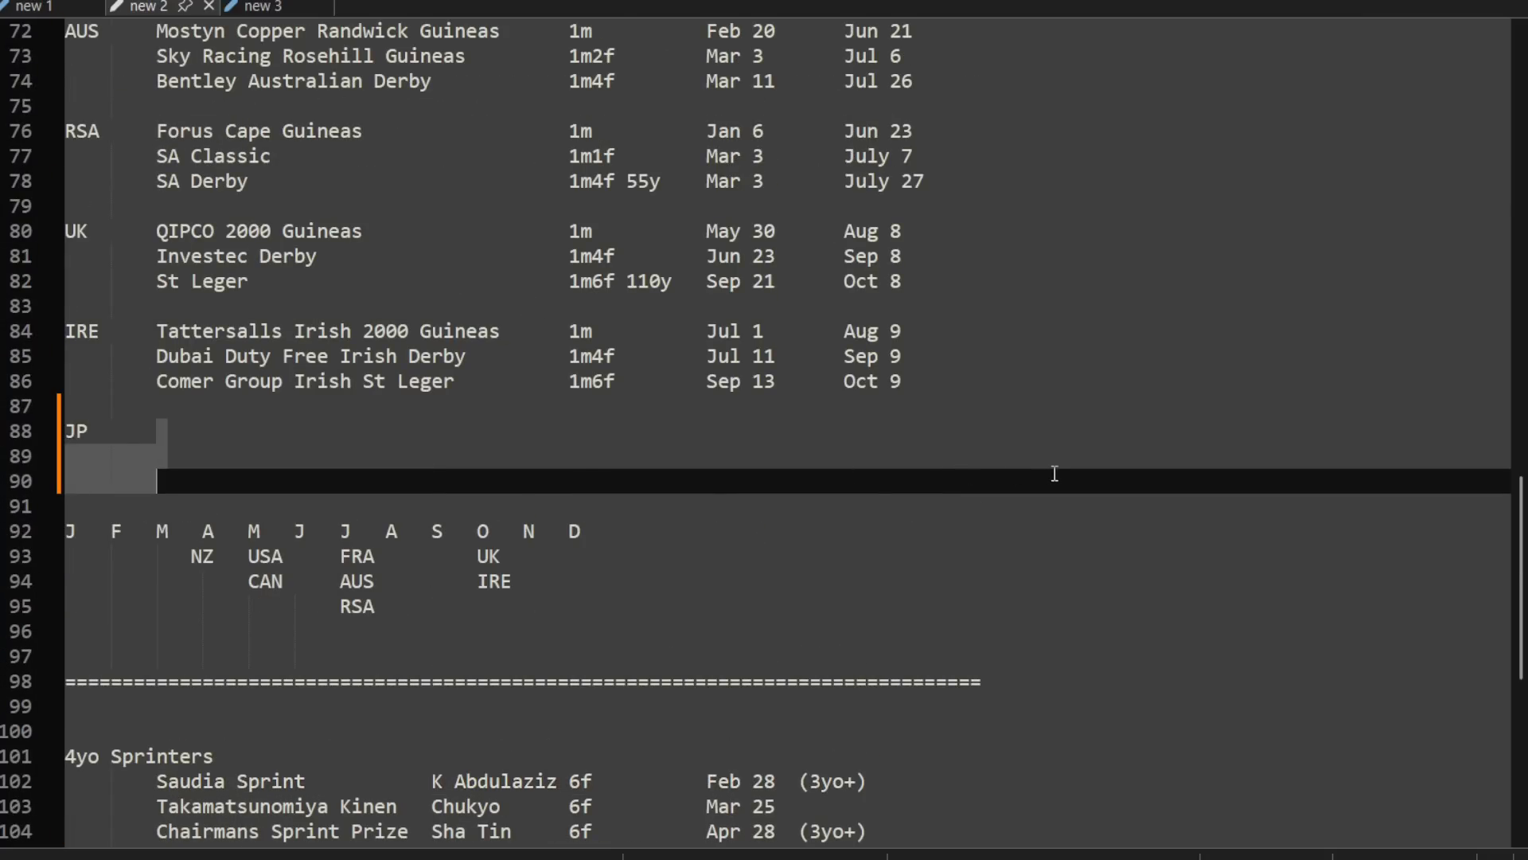
{"action": "scroll", "coordinate": [893, 458], "scroll_direction": "up", "scroll_amount": 2}
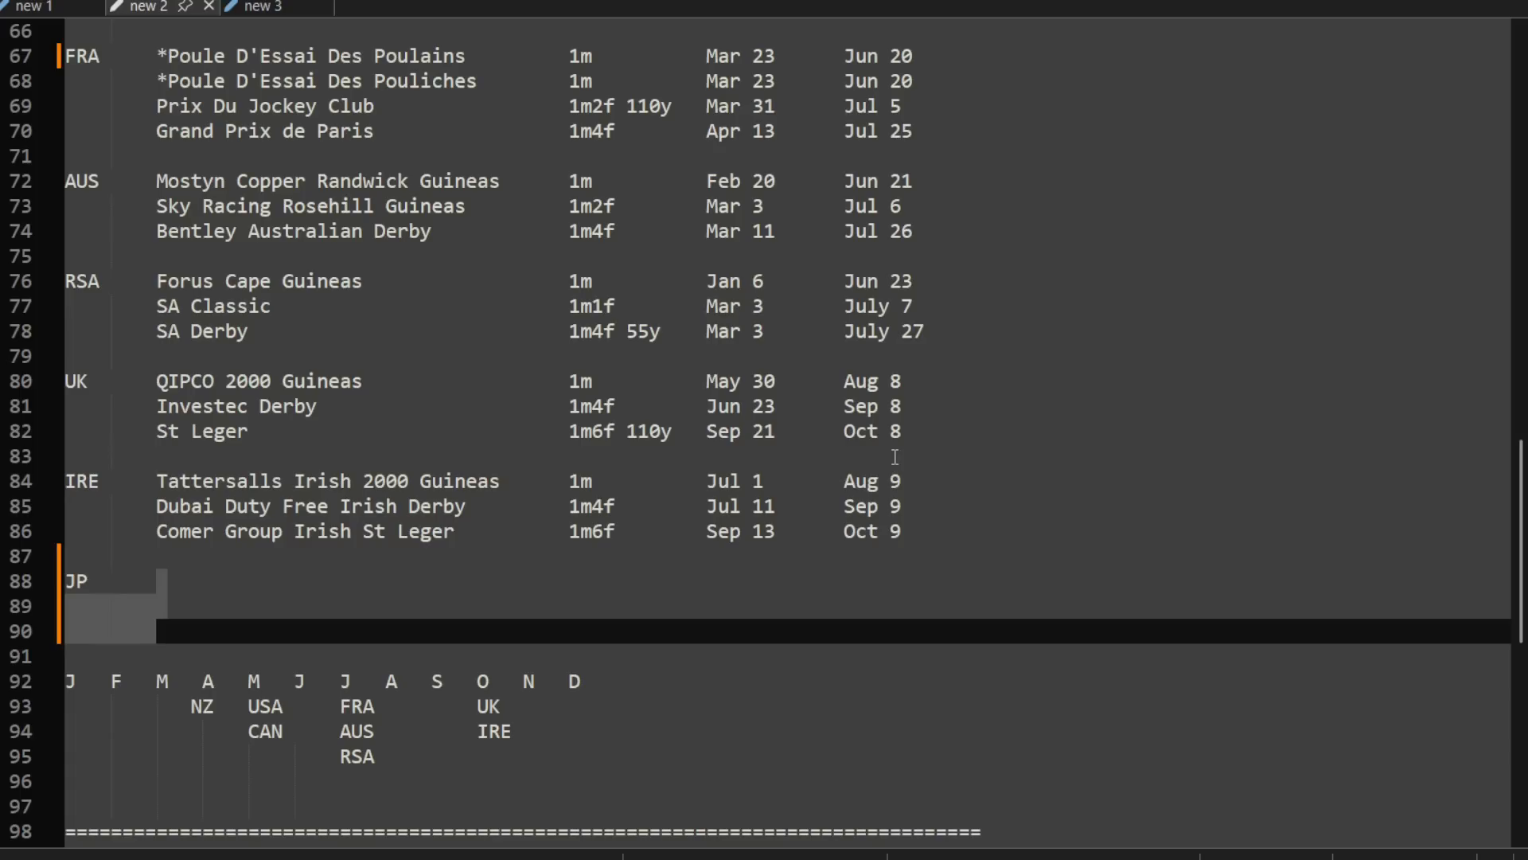
Step: Highlight the WSB Cape Fillies Guineas note about changing to F only, and look through the 2yo Grade 1 list
{"action": "scroll", "coordinate": [894, 456], "scroll_direction": "up", "scroll_amount": 20}
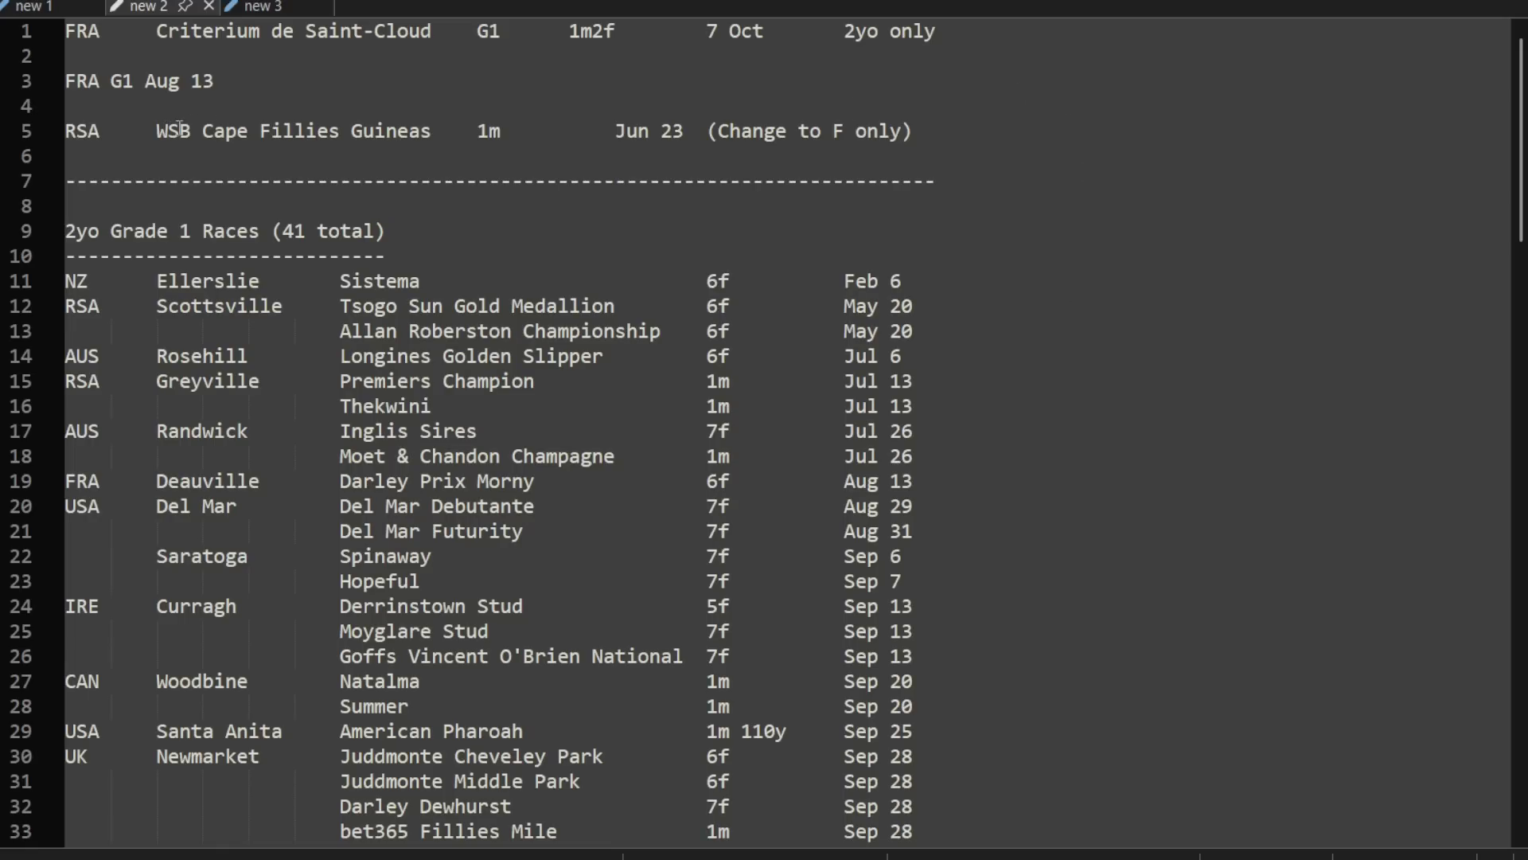
{"action": "left_click_drag", "start_coordinate": [178, 131], "coordinate": [928, 136]}
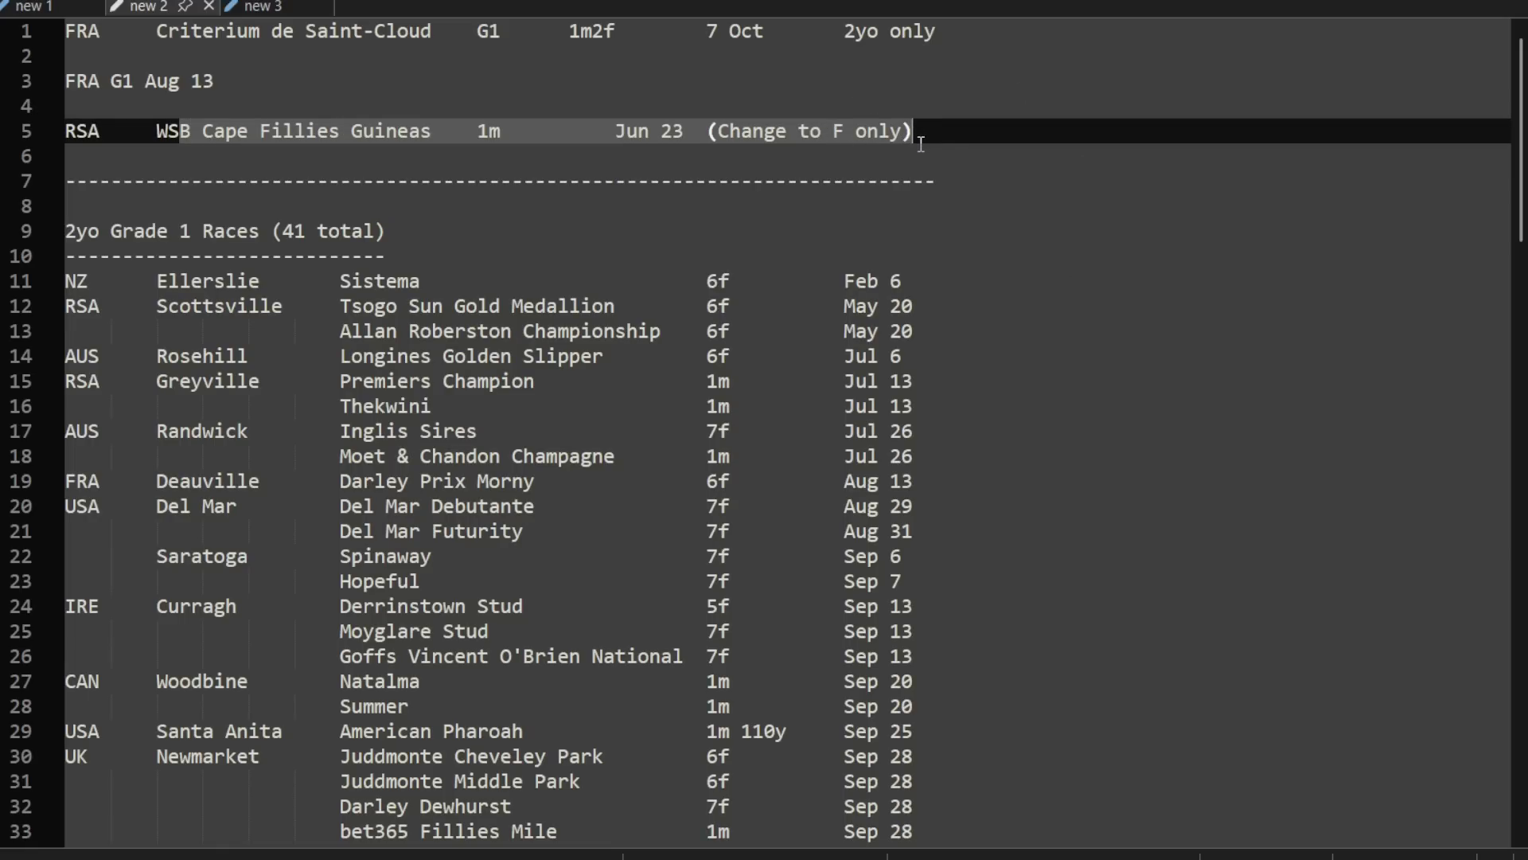
{"action": "left_click", "coordinate": [857, 159]}
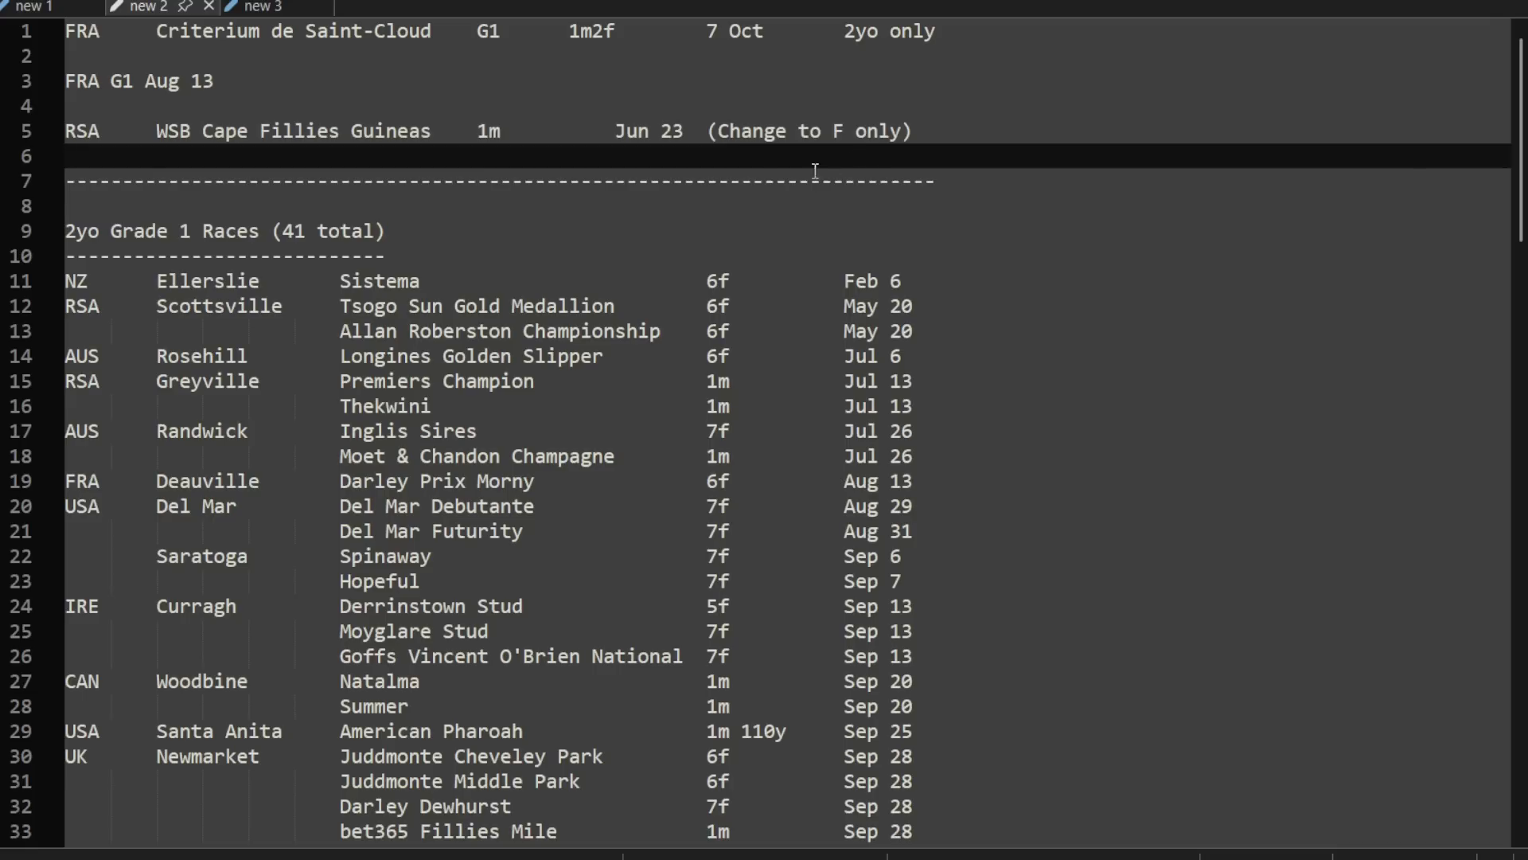
{"action": "scroll", "coordinate": [743, 167], "scroll_direction": "down", "scroll_amount": 9}
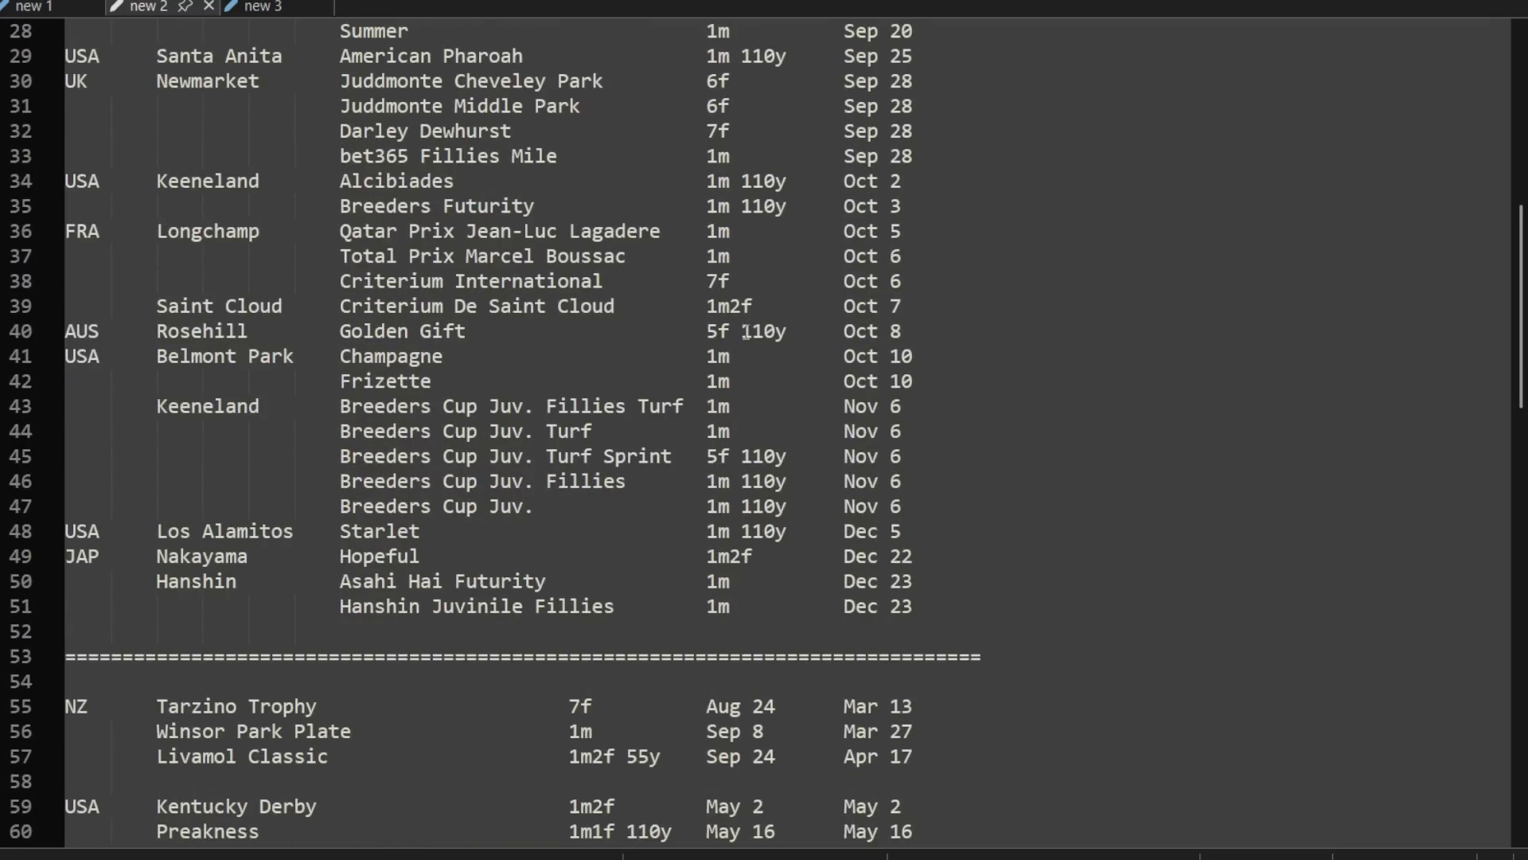
{"action": "scroll", "coordinate": [745, 331], "scroll_direction": "down", "scroll_amount": 6}
{"action": "scroll", "coordinate": [741, 406], "scroll_direction": "up", "scroll_amount": 14}
{"action": "scroll", "coordinate": [201, 163], "scroll_direction": "down", "scroll_amount": 1}
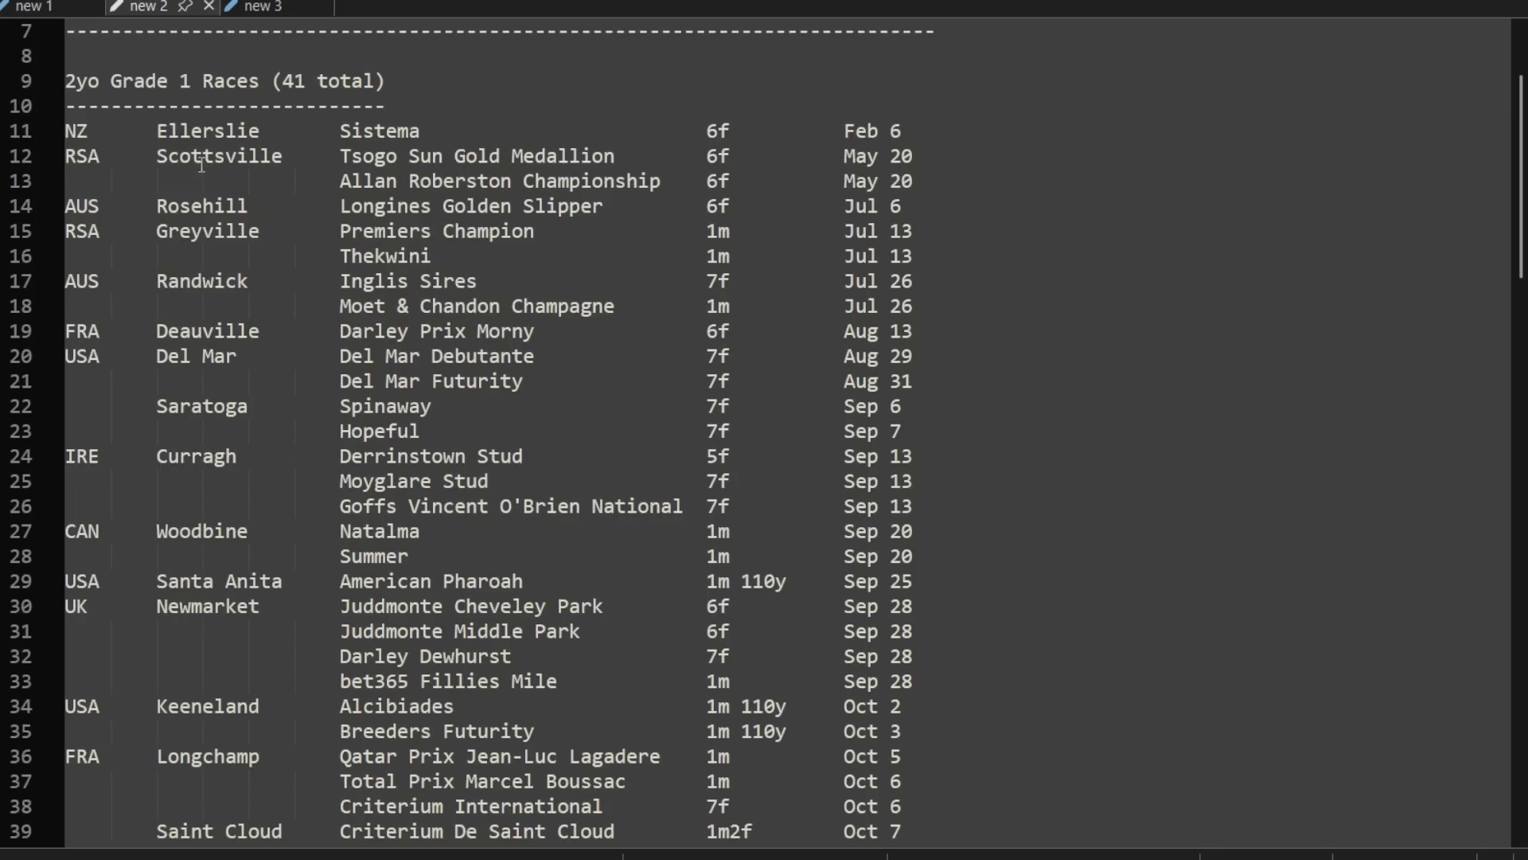
Step: Look through the country series and the empty JP section down to the 4yo race groups
{"action": "scroll", "coordinate": [697, 342], "scroll_direction": "down", "scroll_amount": 14}
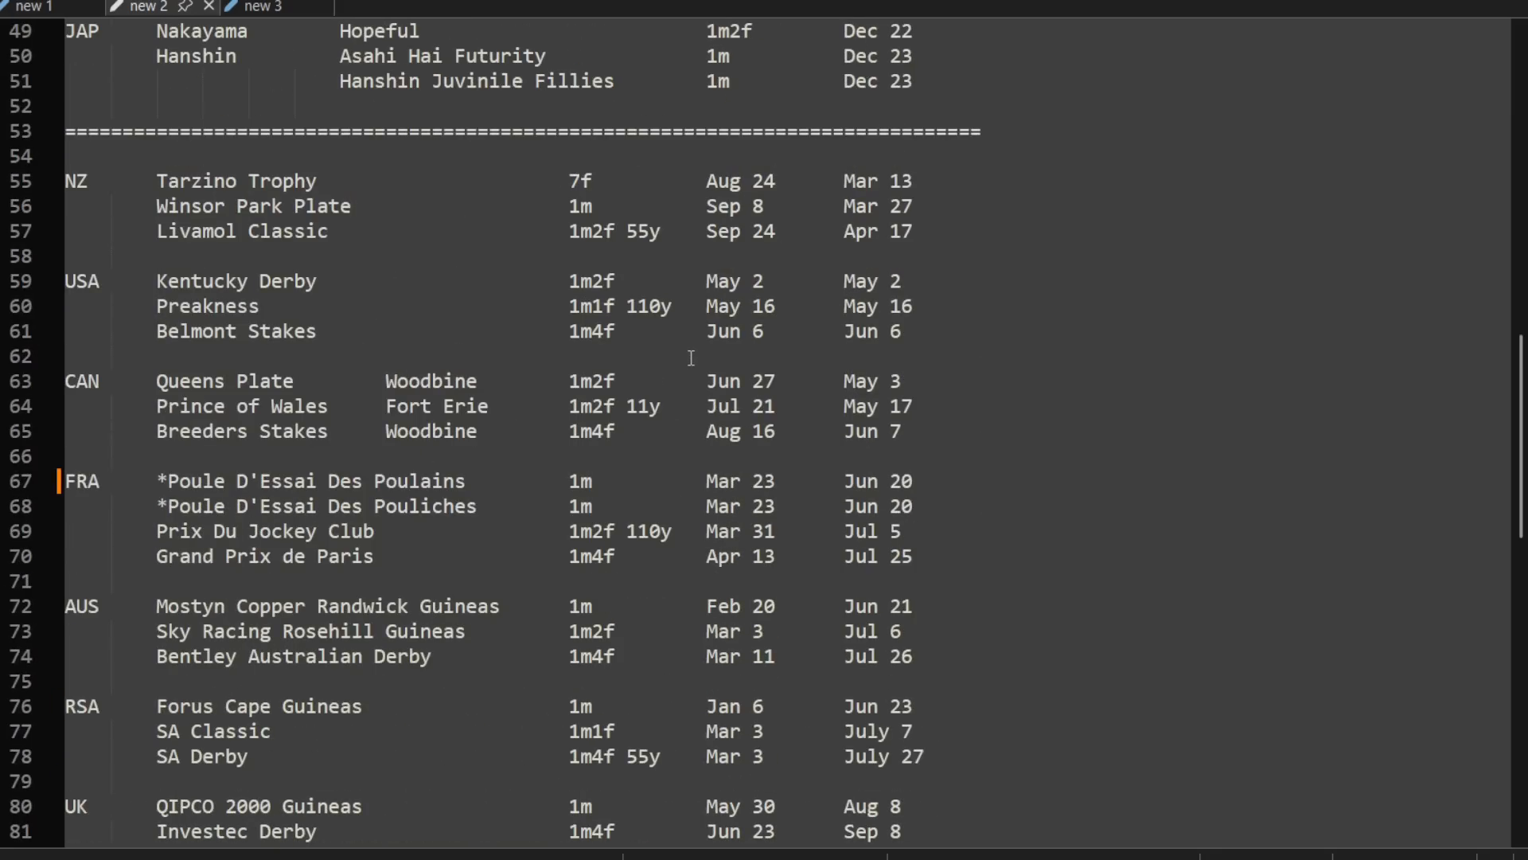
{"action": "scroll", "coordinate": [691, 358], "scroll_direction": "down", "scroll_amount": 3}
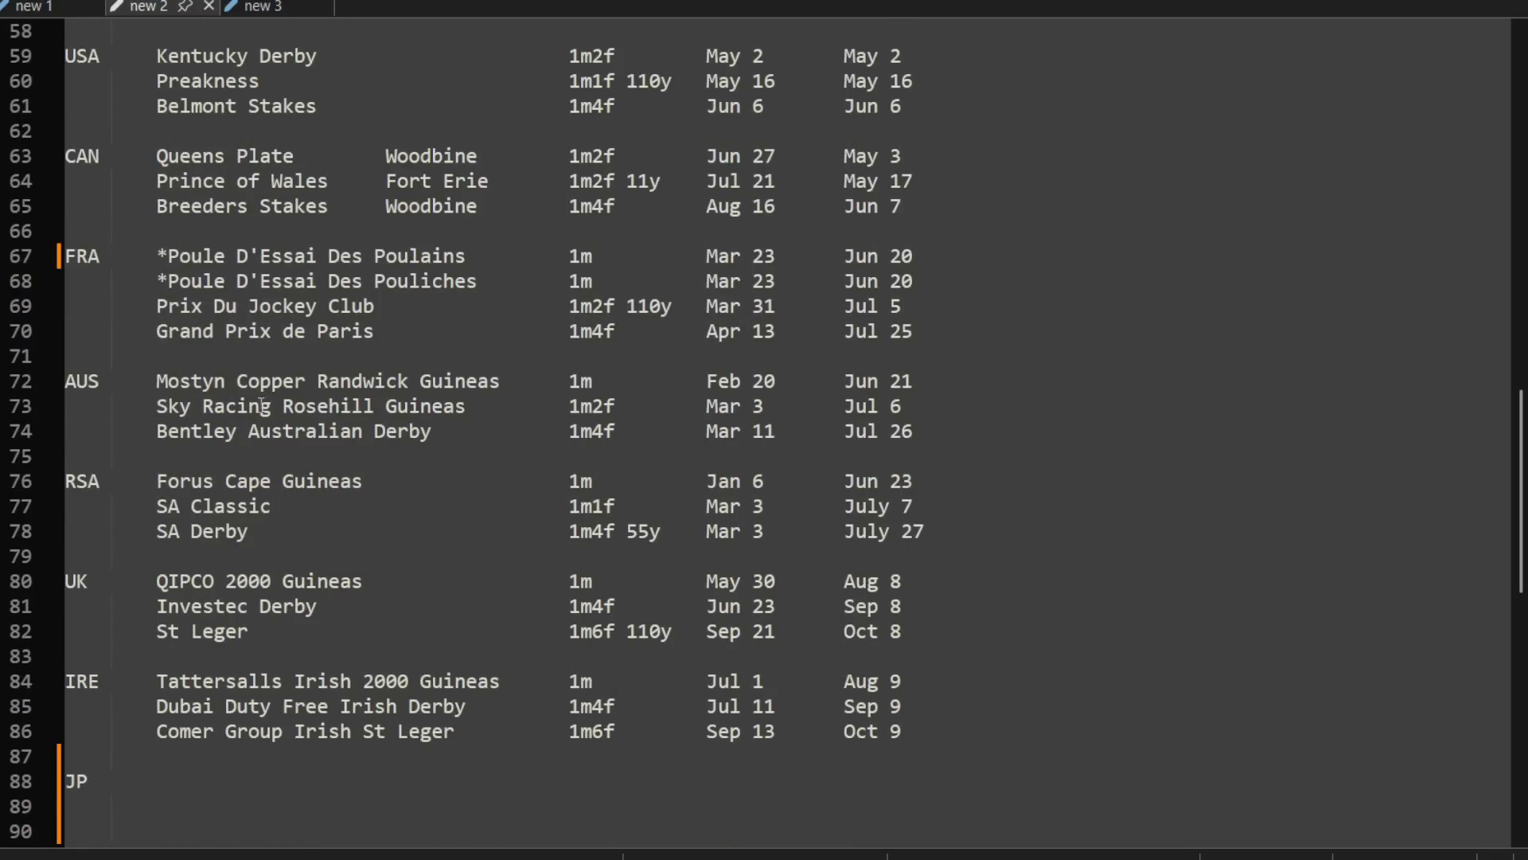
{"action": "scroll", "coordinate": [705, 507], "scroll_direction": "down", "scroll_amount": 4}
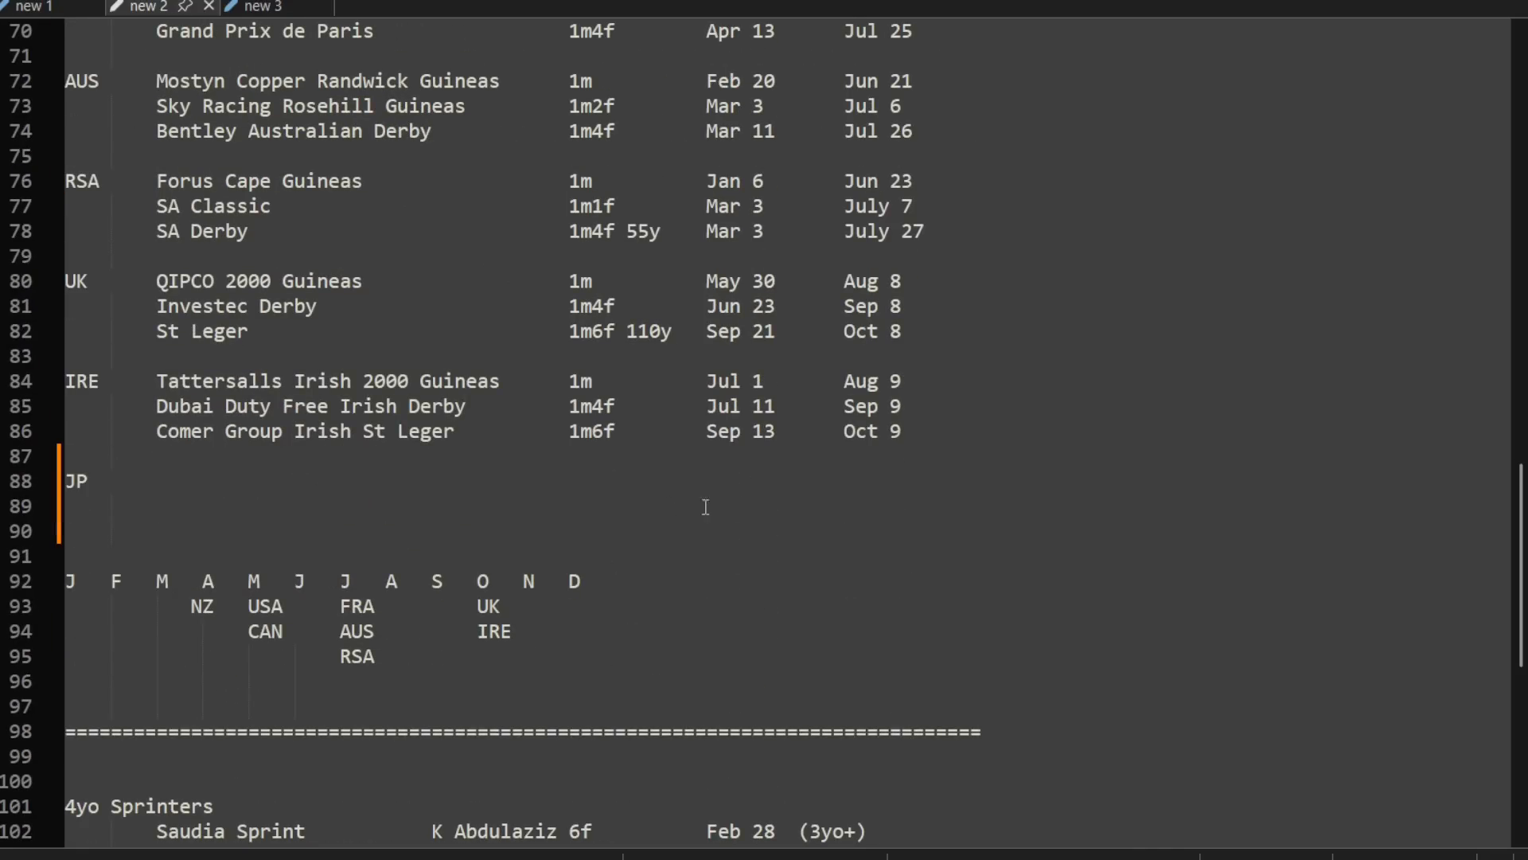
{"action": "scroll", "coordinate": [937, 522], "scroll_direction": "down", "scroll_amount": 9}
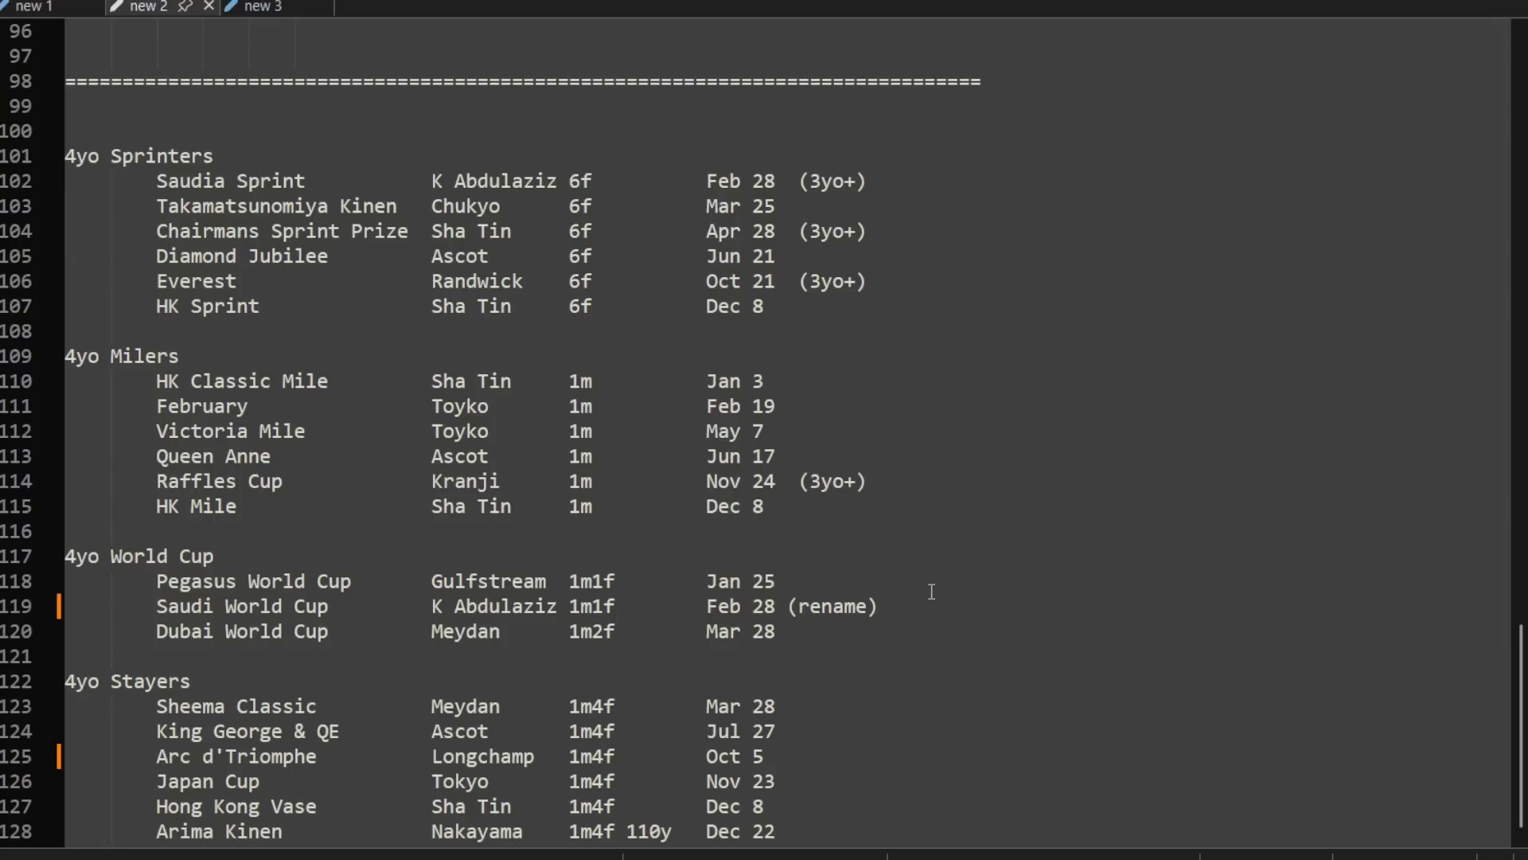
{"action": "scroll", "coordinate": [931, 591], "scroll_direction": "up", "scroll_amount": 10}
{"action": "scroll", "coordinate": [923, 580], "scroll_direction": "down", "scroll_amount": 1}
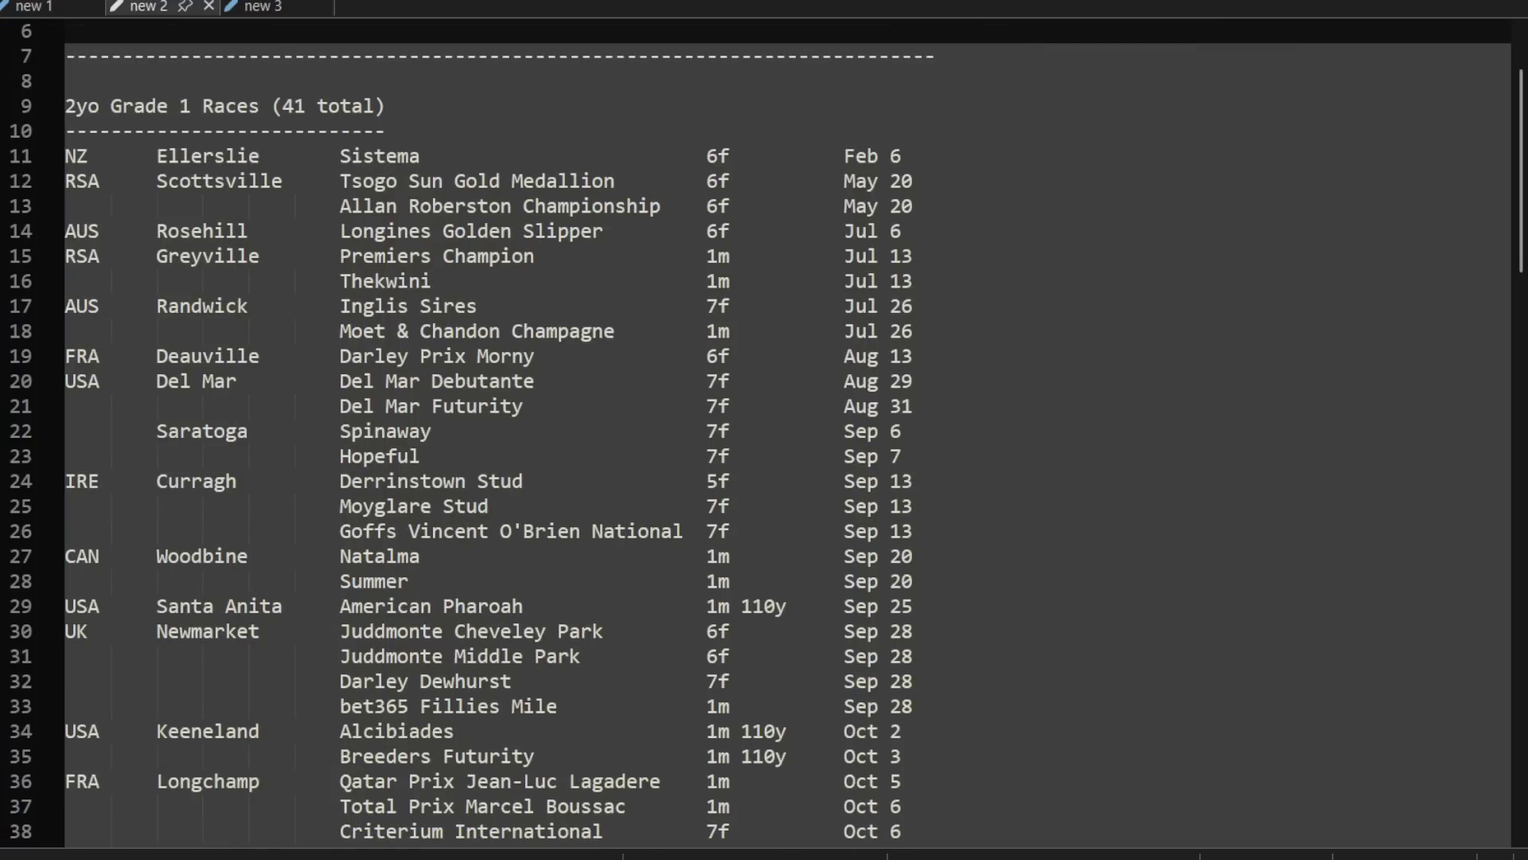
Step: Enter Satsuki Sho as the first race of the JP series
{"action": "scroll", "coordinate": [741, 230], "scroll_direction": "up", "scroll_amount": 2}
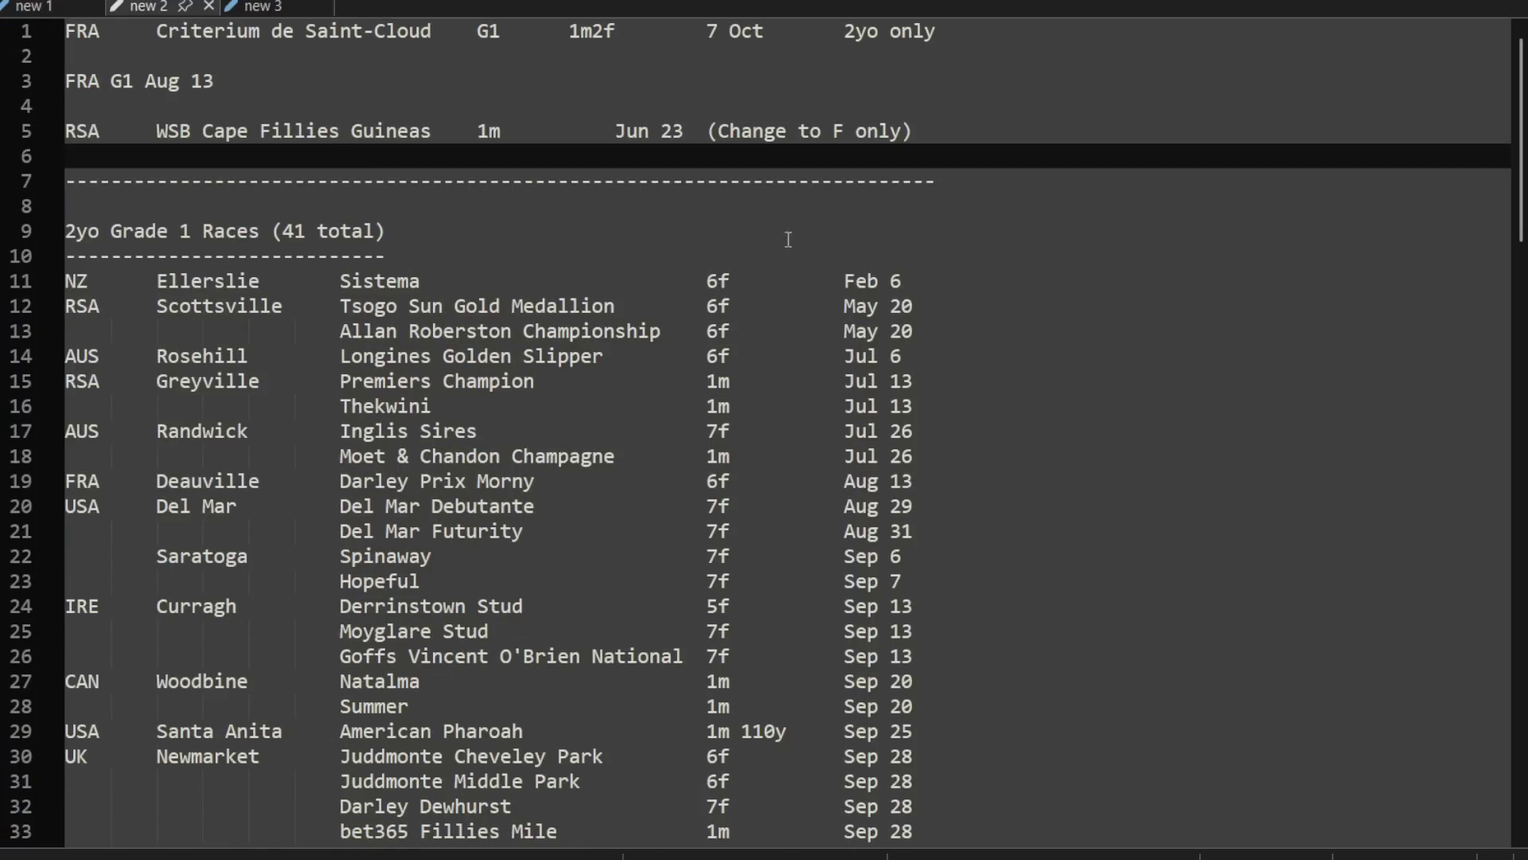
{"action": "scroll", "coordinate": [495, 334], "scroll_direction": "down", "scroll_amount": 20}
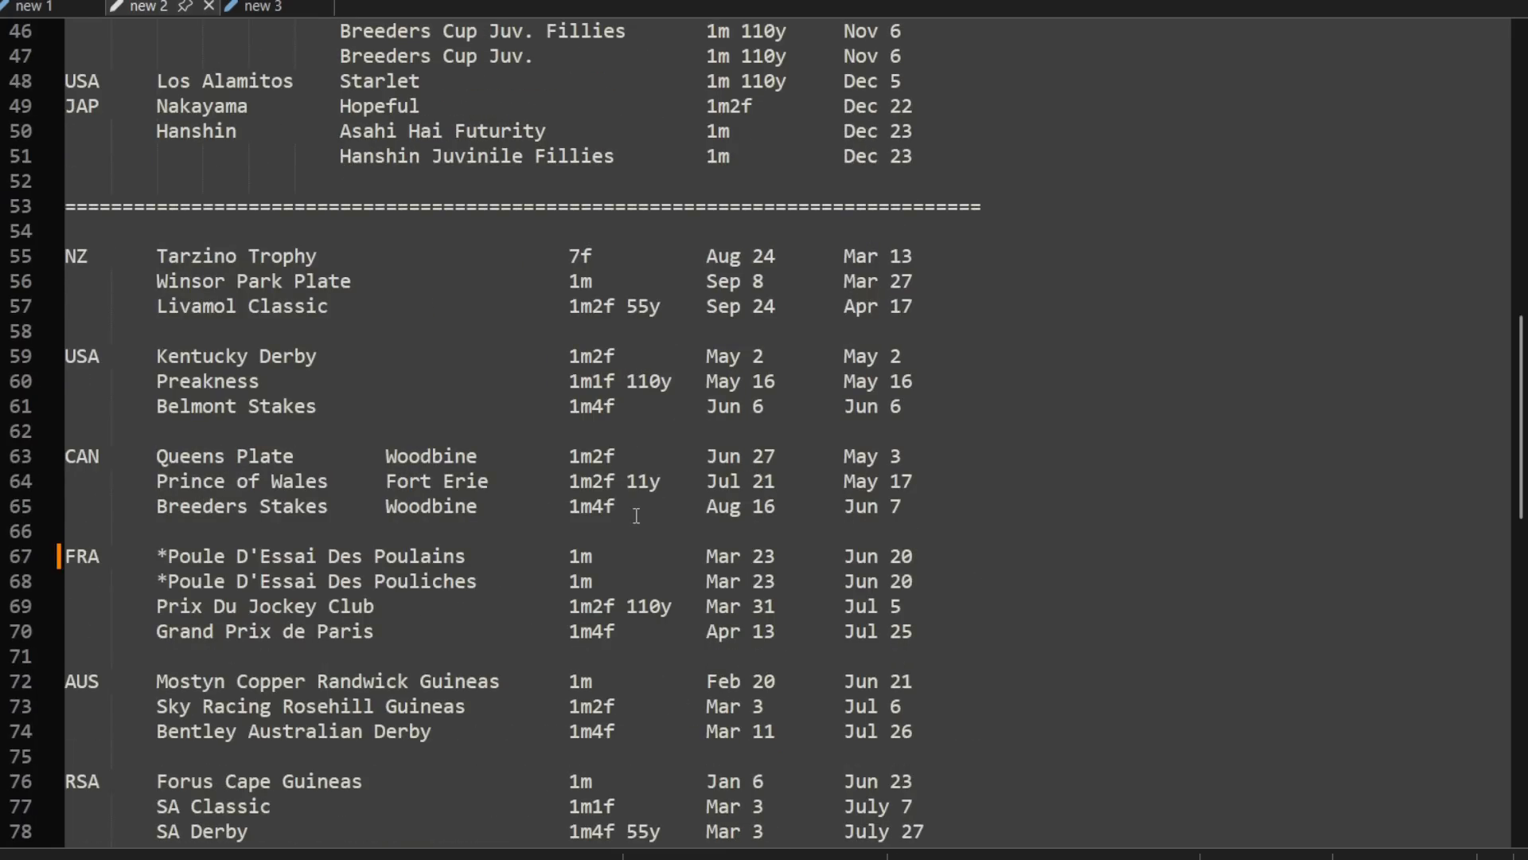
{"action": "left_click", "coordinate": [220, 634]}
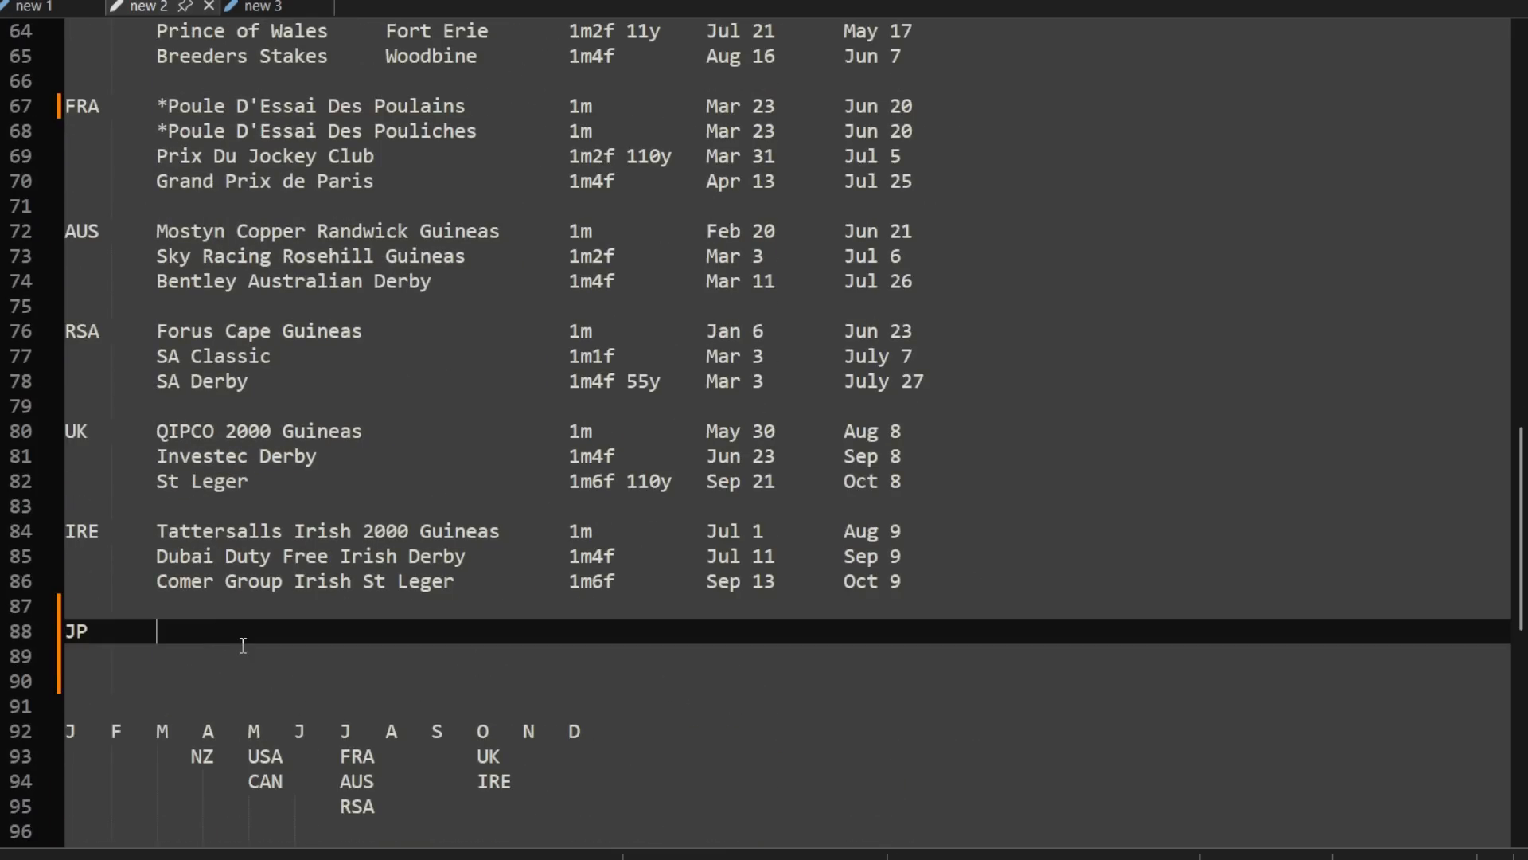
{"action": "type", "text": "Satsuki Sho"}
Step: Enter 1m2m in the distance column of the Satsuki Sho row, aligned with the series above
{"action": "key", "text": "Tab"}
{"action": "key", "text": "Tab"}
{"action": "key", "text": "Tab"}
{"action": "key", "text": "Tab"}
{"action": "key", "text": "Tab"}
{"action": "key", "text": "Tab"}
{"action": "key", "text": "Tab"}
{"action": "type", "text": "1,"}
{"action": "key", "text": "BackSpace"}
{"action": "type", "text": "mf"}
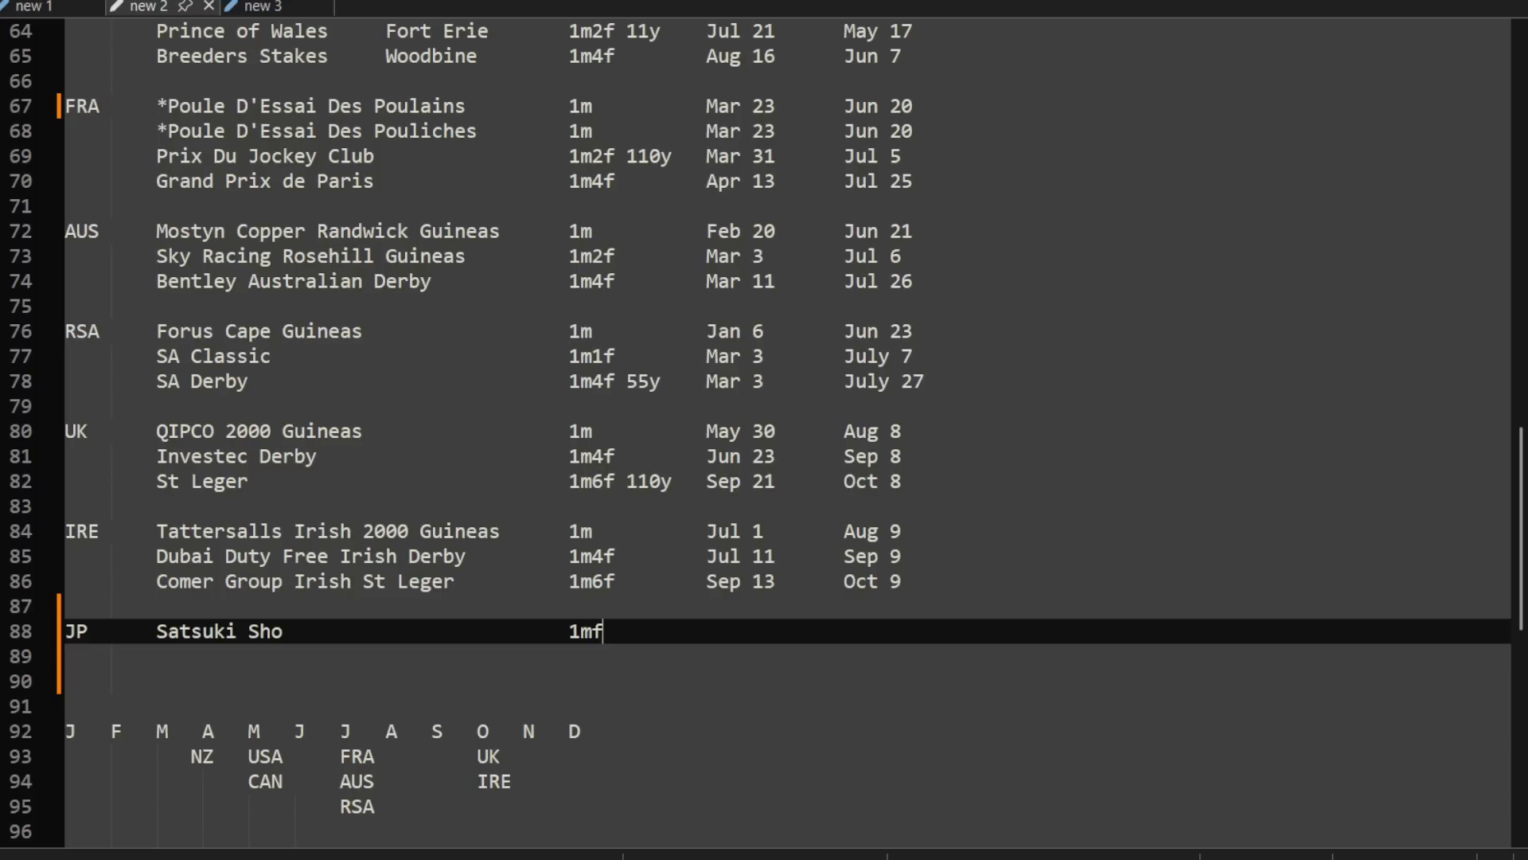
{"action": "key", "text": "BackSpace"}
{"action": "type", "text": "2m"}
{"action": "key", "text": "Tab"}
{"action": "type", "text": "April"}
{"action": "scroll", "coordinate": [239, 646], "scroll_direction": "up", "scroll_amount": 3}
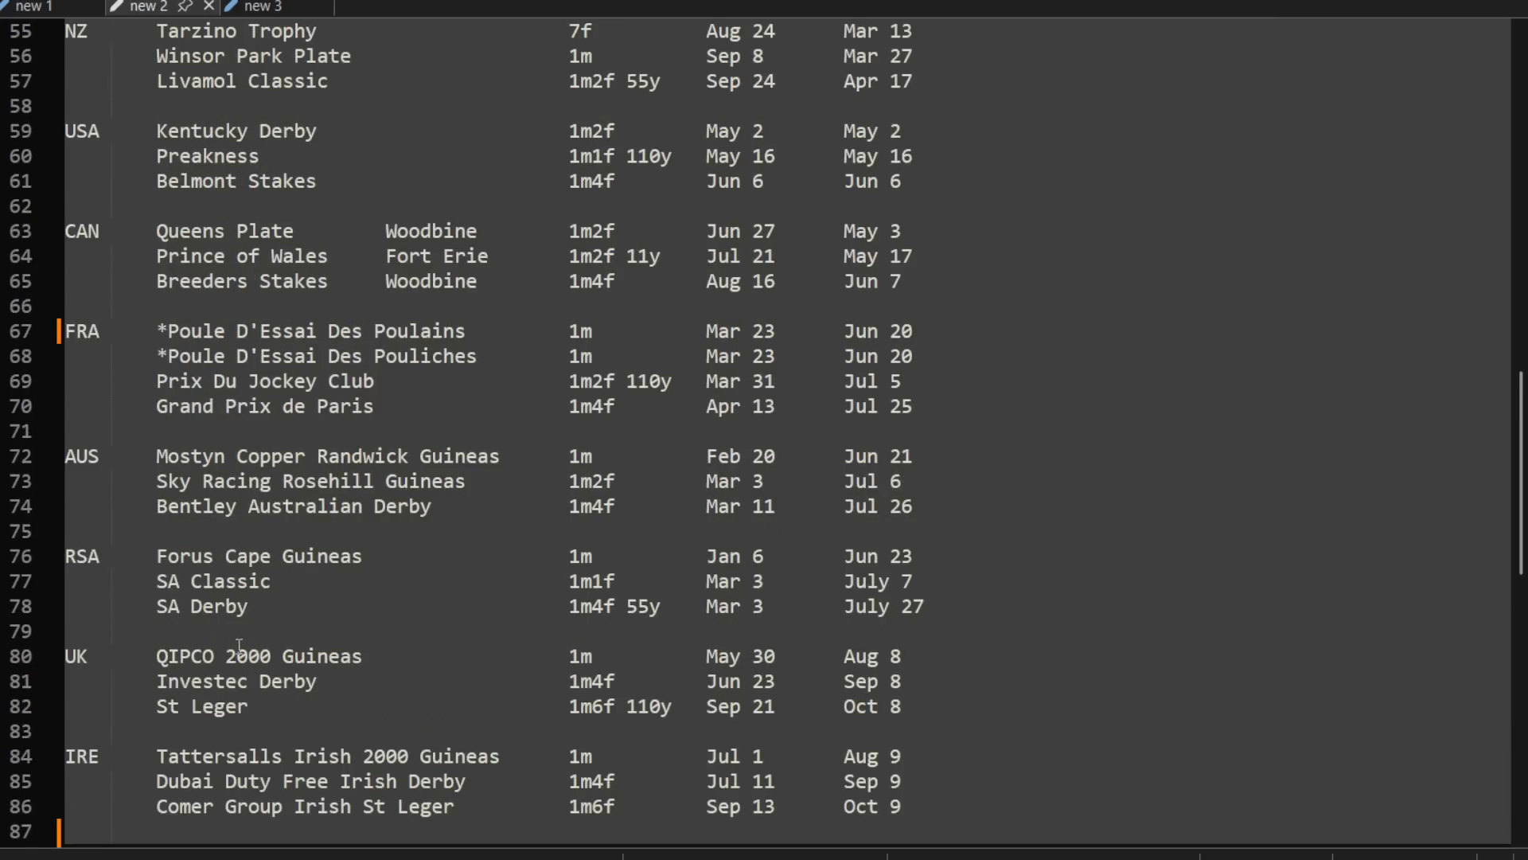
{"action": "scroll", "coordinate": [288, 575], "scroll_direction": "down", "scroll_amount": 2}
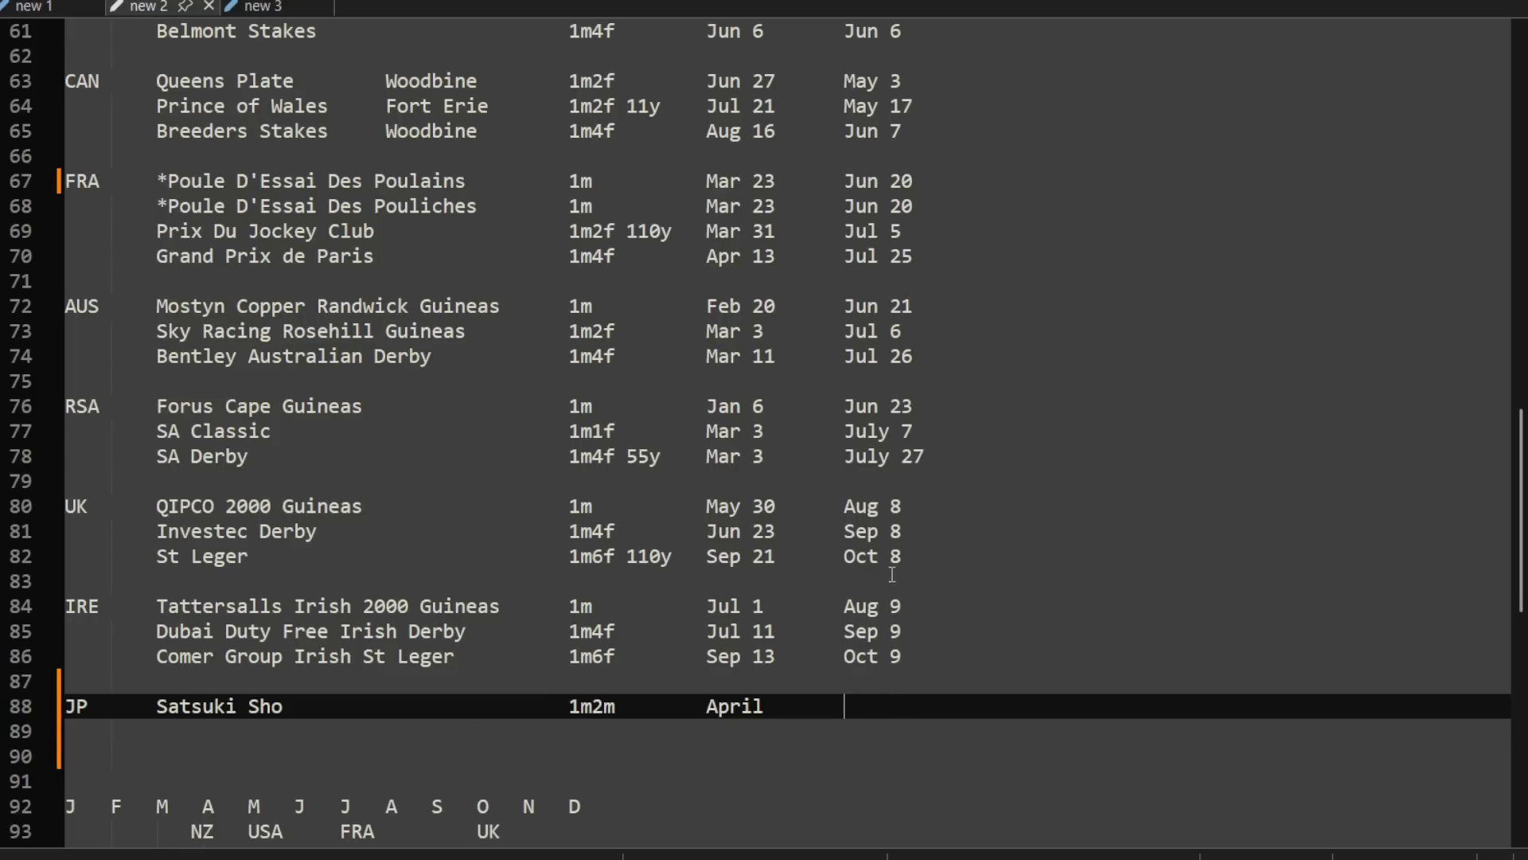
{"action": "key", "text": "Tab"}
{"action": "key", "text": "Tab"}
{"action": "type", "text": "Aug 25"}
{"action": "key", "text": "Return"}
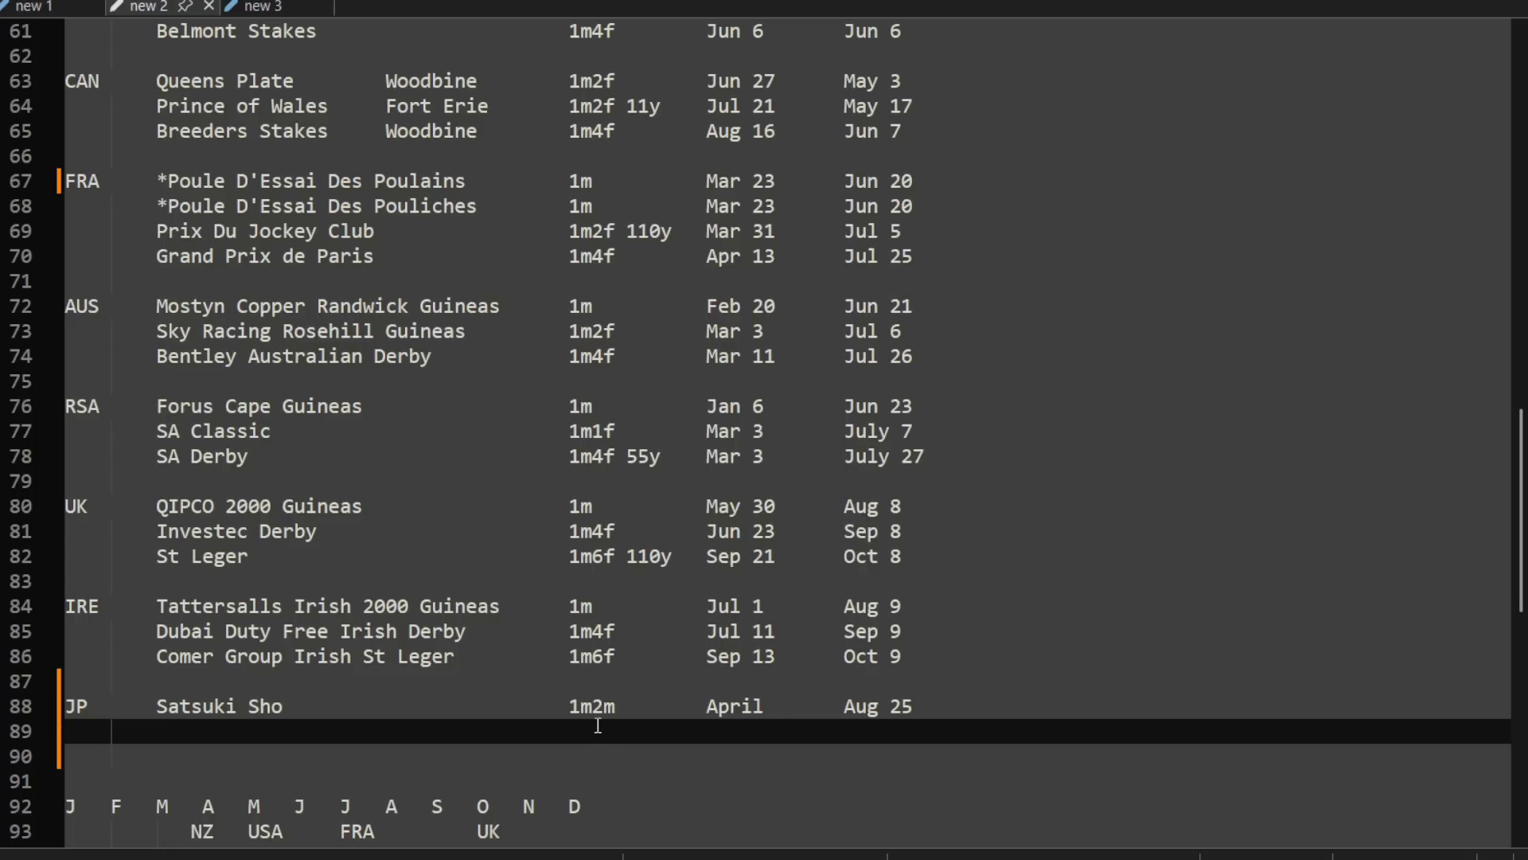
Step: Add Tokyo Yusun as the second JP race with a distance of 1m4f
{"action": "type", "text": "Tokyo Yusun"}
{"action": "key", "text": "Tab"}
{"action": "key", "text": "Tab"}
{"action": "key", "text": "Tab"}
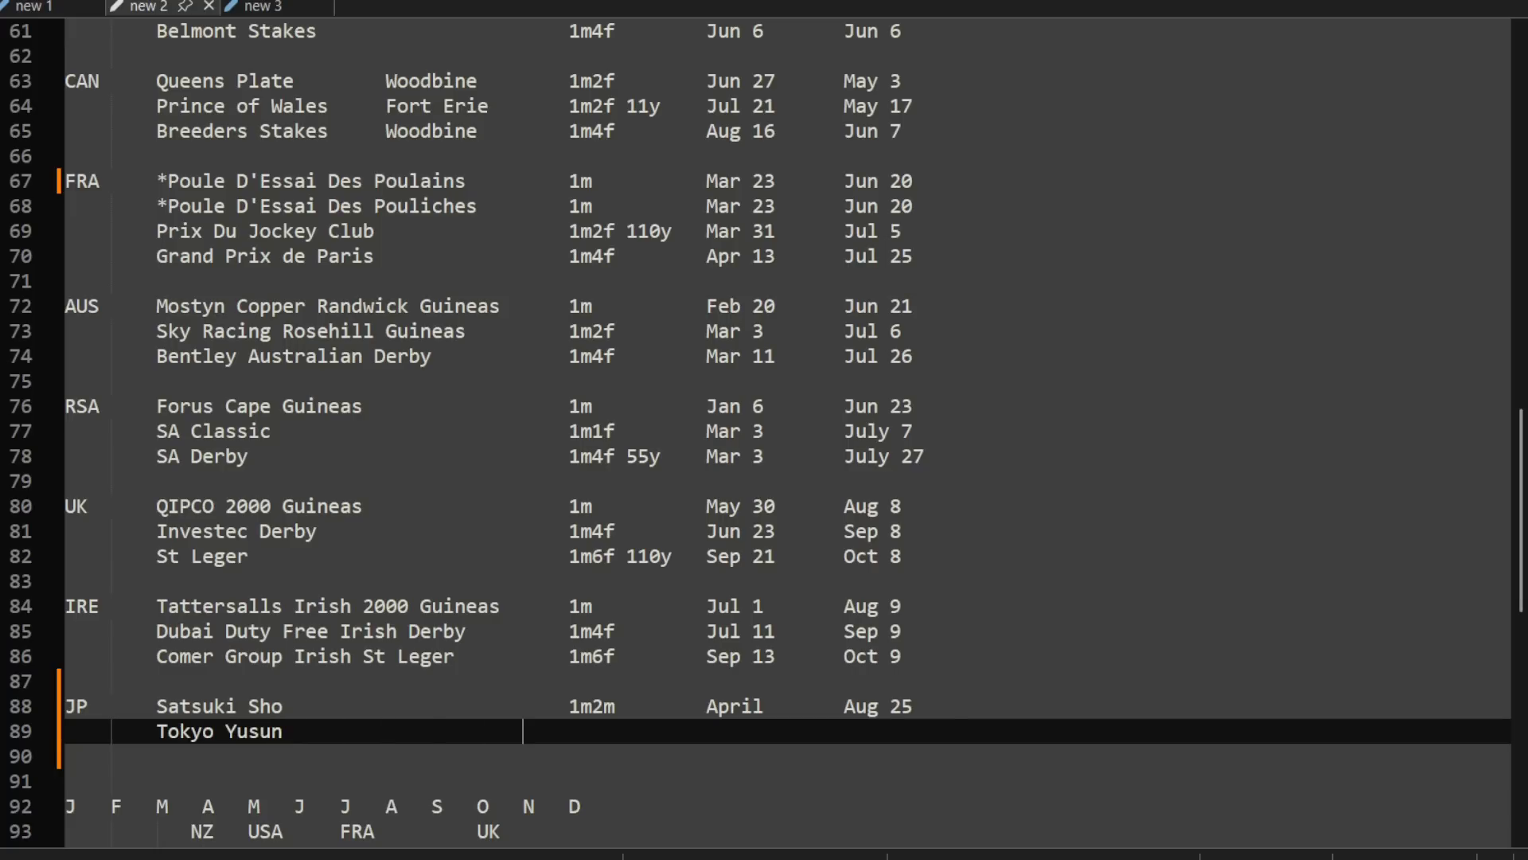
{"action": "type", "text": "1m4f"}
Step: Correct the Satsuki Sho distance to 1m2f
{"action": "key", "text": "Up"}
{"action": "key", "text": "BackSpace"}
{"action": "type", "text": "f"}
{"action": "key", "text": "Down"}
Step: Give Tokyo Yusun the dates May and Sep 10 in the two date columns
{"action": "key", "text": "Tab"}
{"action": "type", "text": "May"}
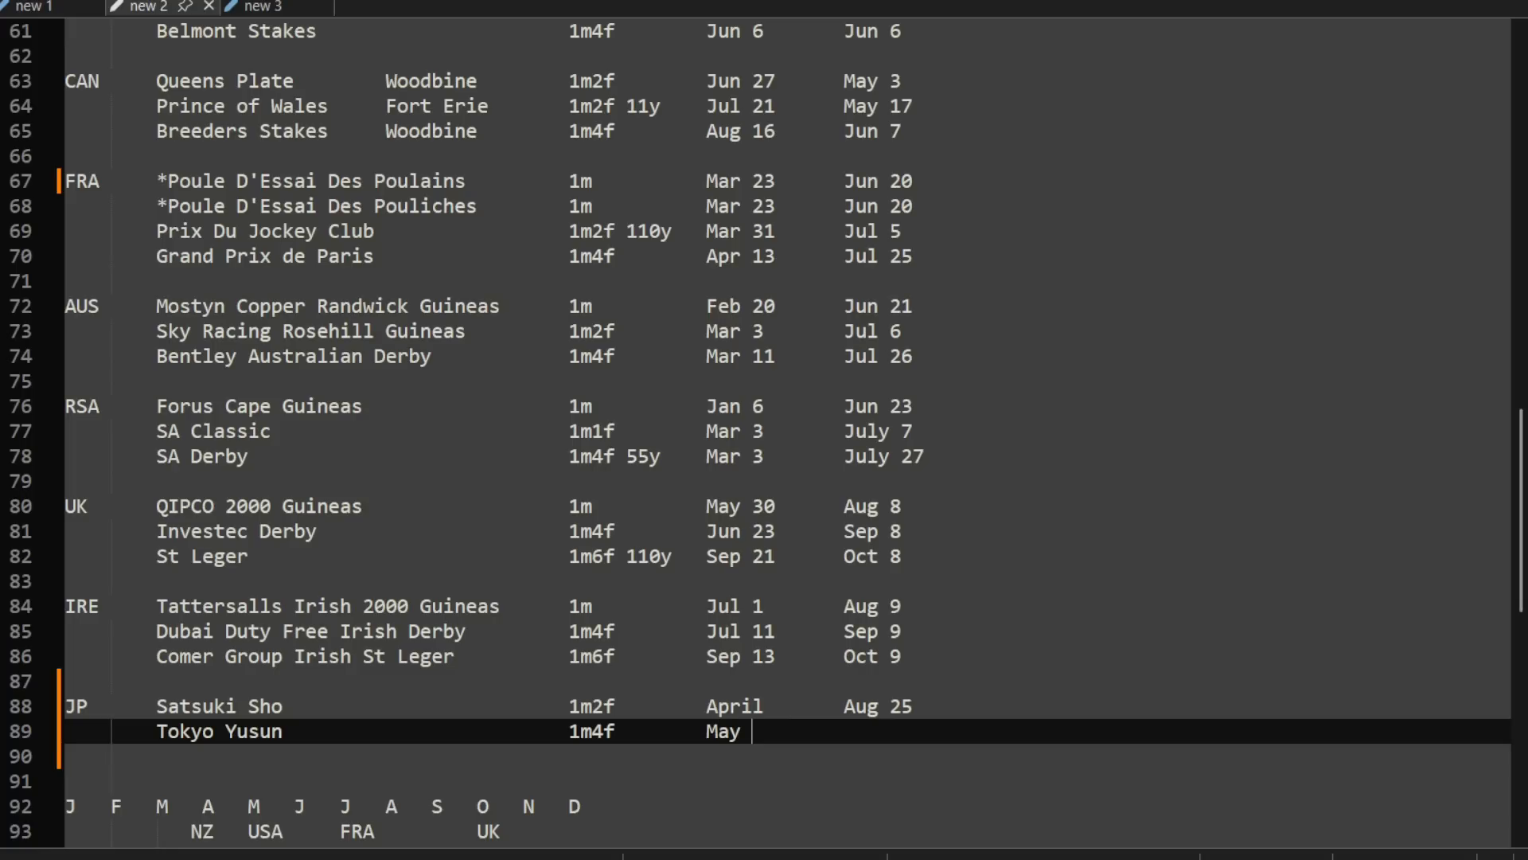
{"action": "key", "text": "Tab"}
{"action": "key", "text": "Tab"}
{"action": "key", "text": "Tab"}
{"action": "type", "text": "Sep 10"}
{"action": "key", "text": "Down"}
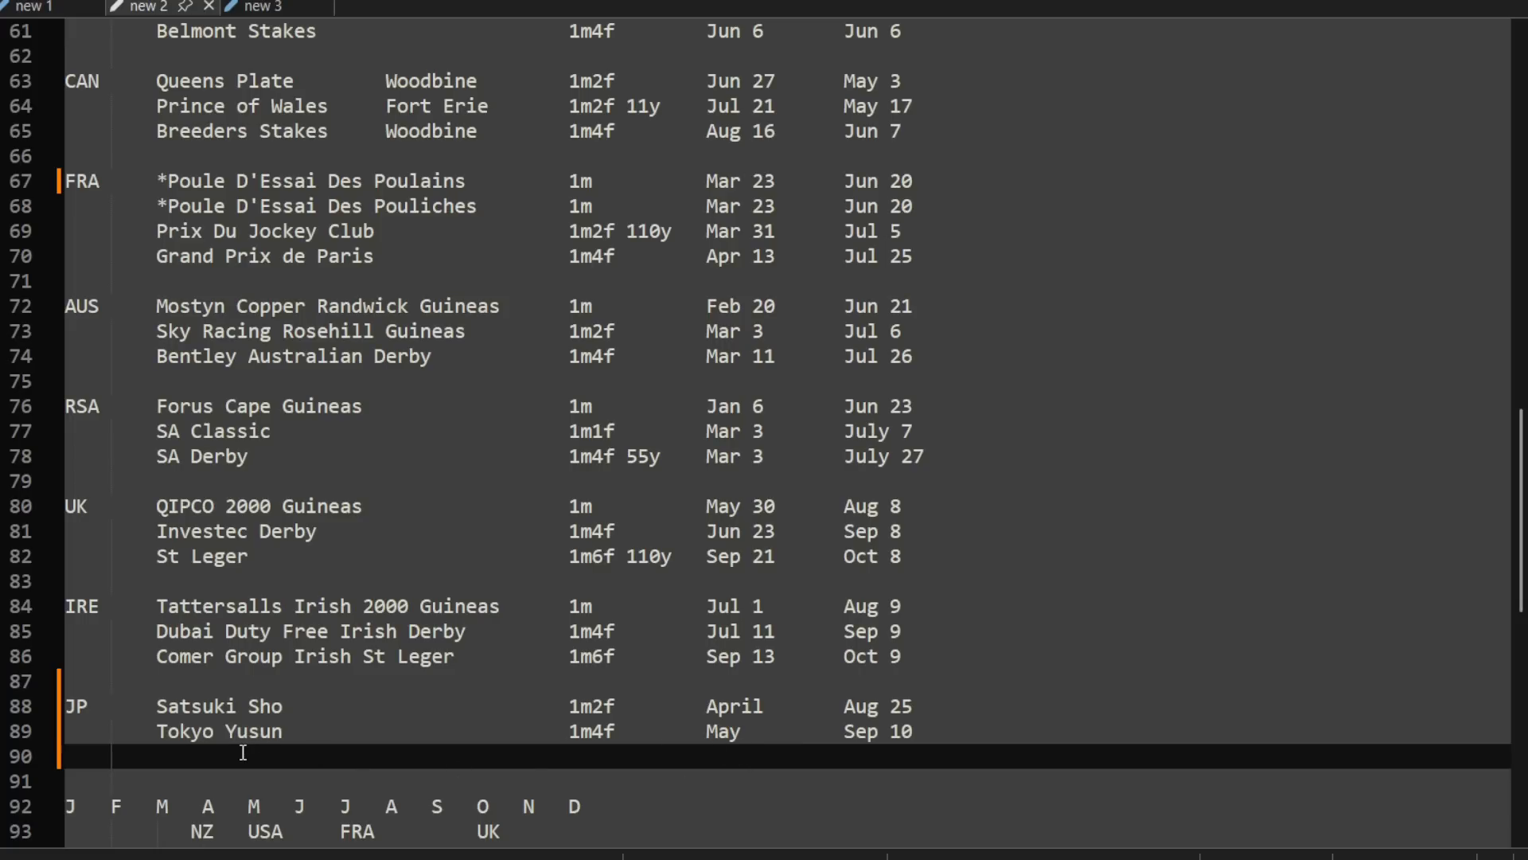
Step: Add Kikka Sho as the third JP race with a distance of 1m7f
{"action": "type", "text": "Kikka Sho"}
{"action": "key", "text": "Tab"}
{"action": "key", "text": "Tab"}
{"action": "key", "text": "Tab"}
{"action": "key", "text": "Tab"}
{"action": "key", "text": "Tab"}
{"action": "key", "text": "Tab"}
{"action": "key", "text": "Tab"}
{"action": "type", "text": "1m7f"}
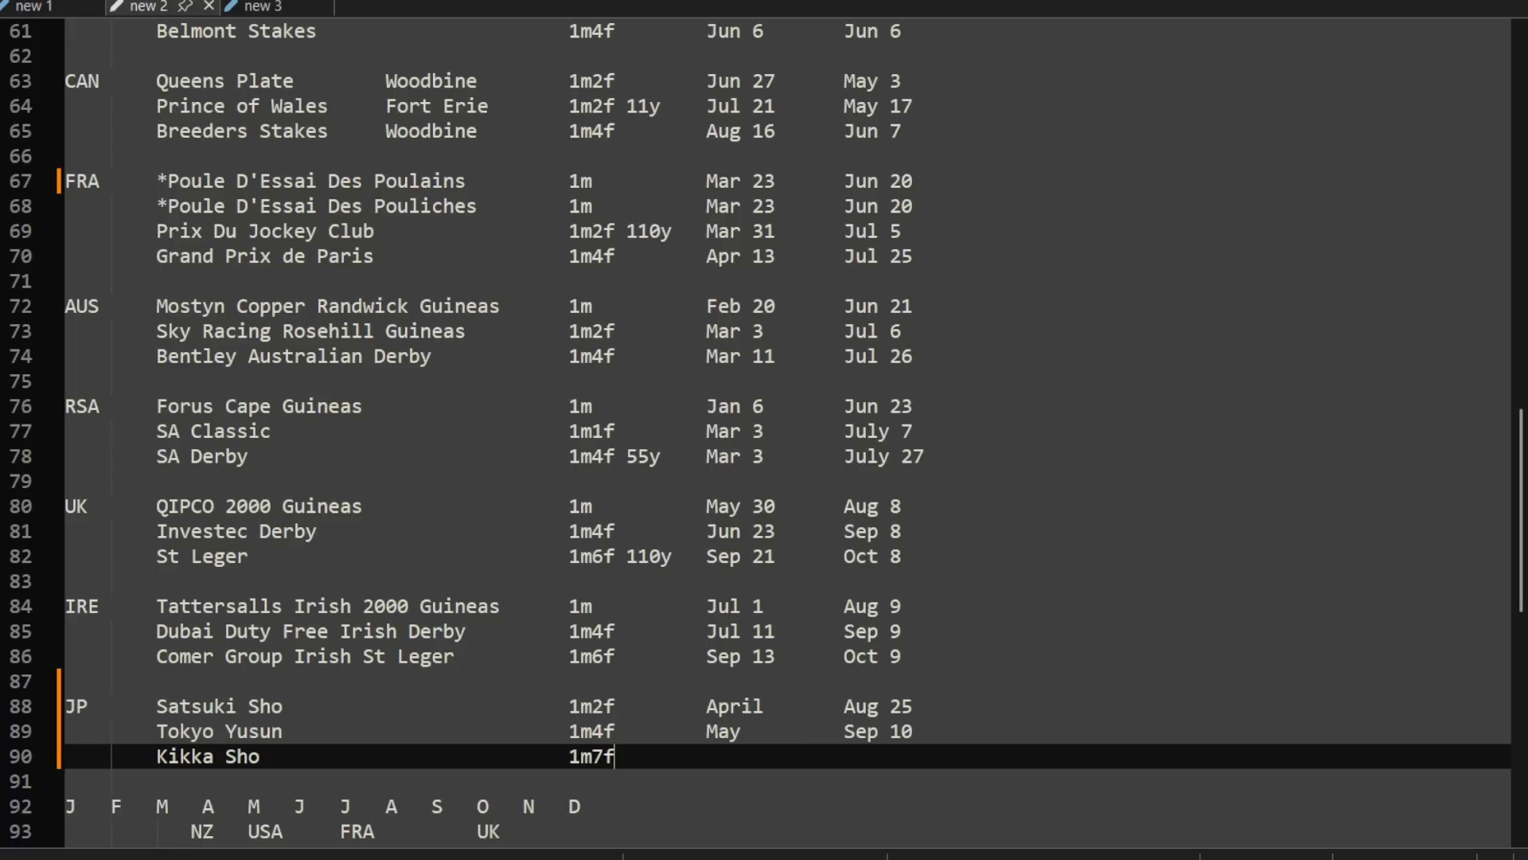
Step: Give Kikka Sho the dates October and Oct 10 in the two date columns
{"action": "key", "text": "Tab"}
{"action": "type", "text": "October"}
{"action": "key", "text": "Tab"}
{"action": "type", "text": "Oct 10"}
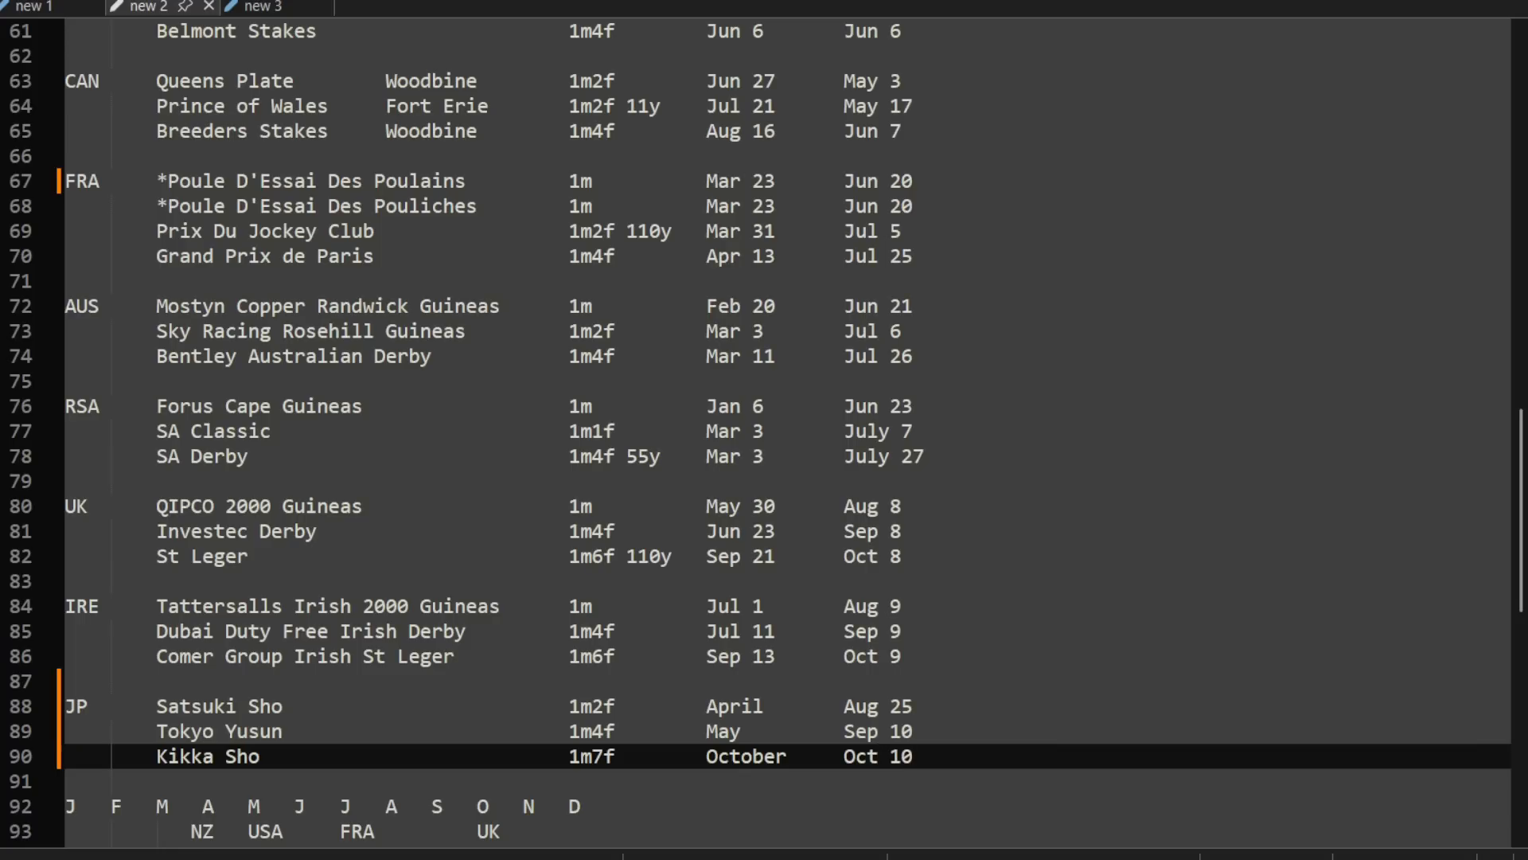
Step: Add Kyoto as the course after the Kikka Sho dates
{"action": "key", "text": "Tab"}
{"action": "key", "text": "Tab"}
{"action": "type", "text": "Kyoto"}
Step: Add Tokyo as the course for both Satsuki Sho and Tokyo Yusun, aligned with Kyoto
{"action": "key", "text": "Up"}
{"action": "key", "text": "Tab"}
{"action": "key", "text": "Tab"}
{"action": "key", "text": "Up"}
{"action": "key", "text": "Tab"}
{"action": "key", "text": "Tab"}
{"action": "key", "text": "Down"}
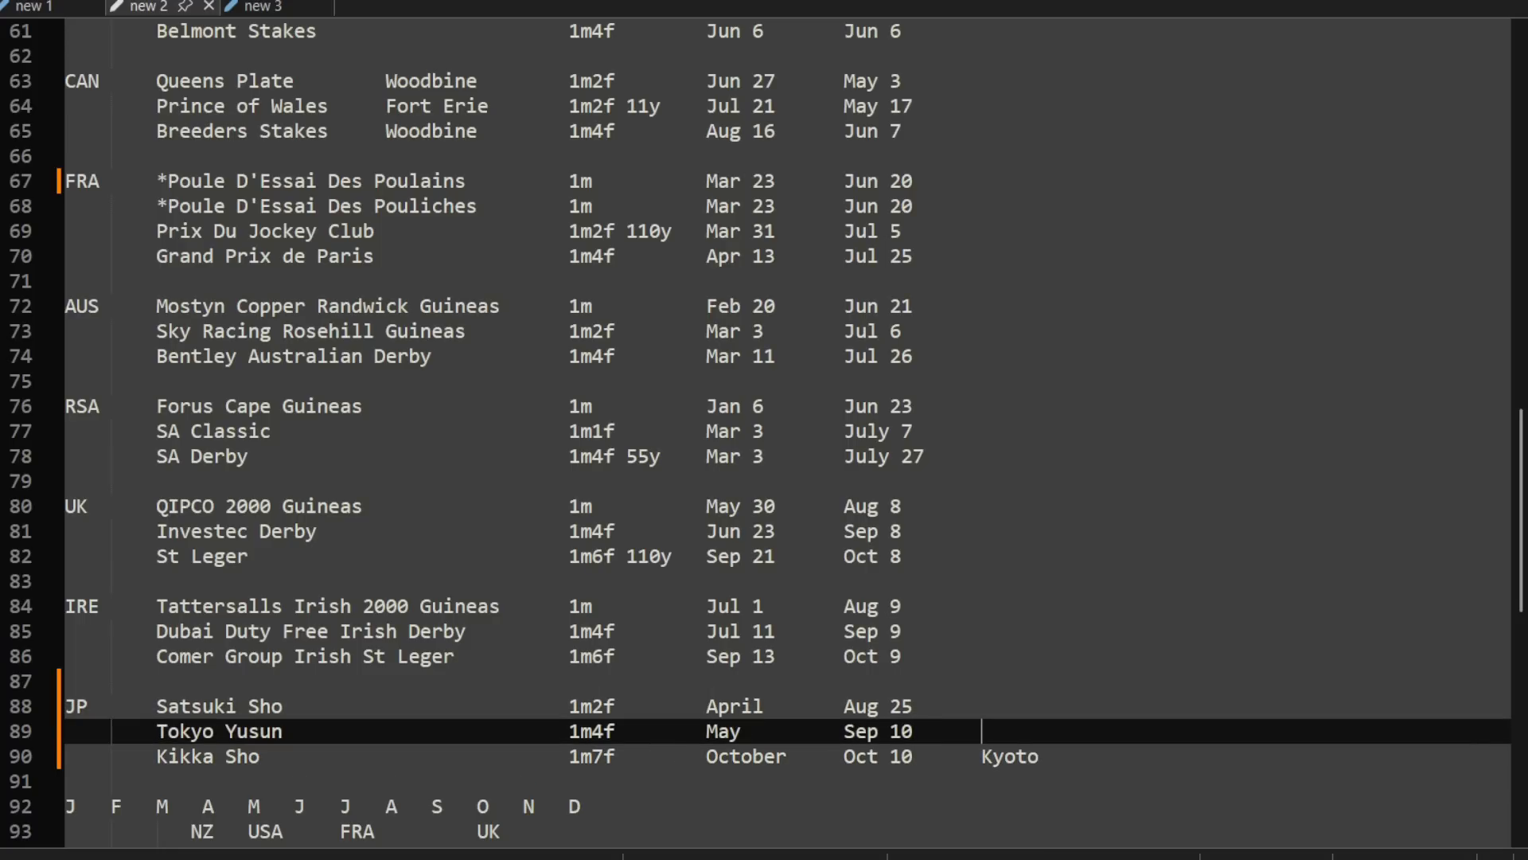
{"action": "key", "text": "Up"}
{"action": "type", "text": "Tokyo"}
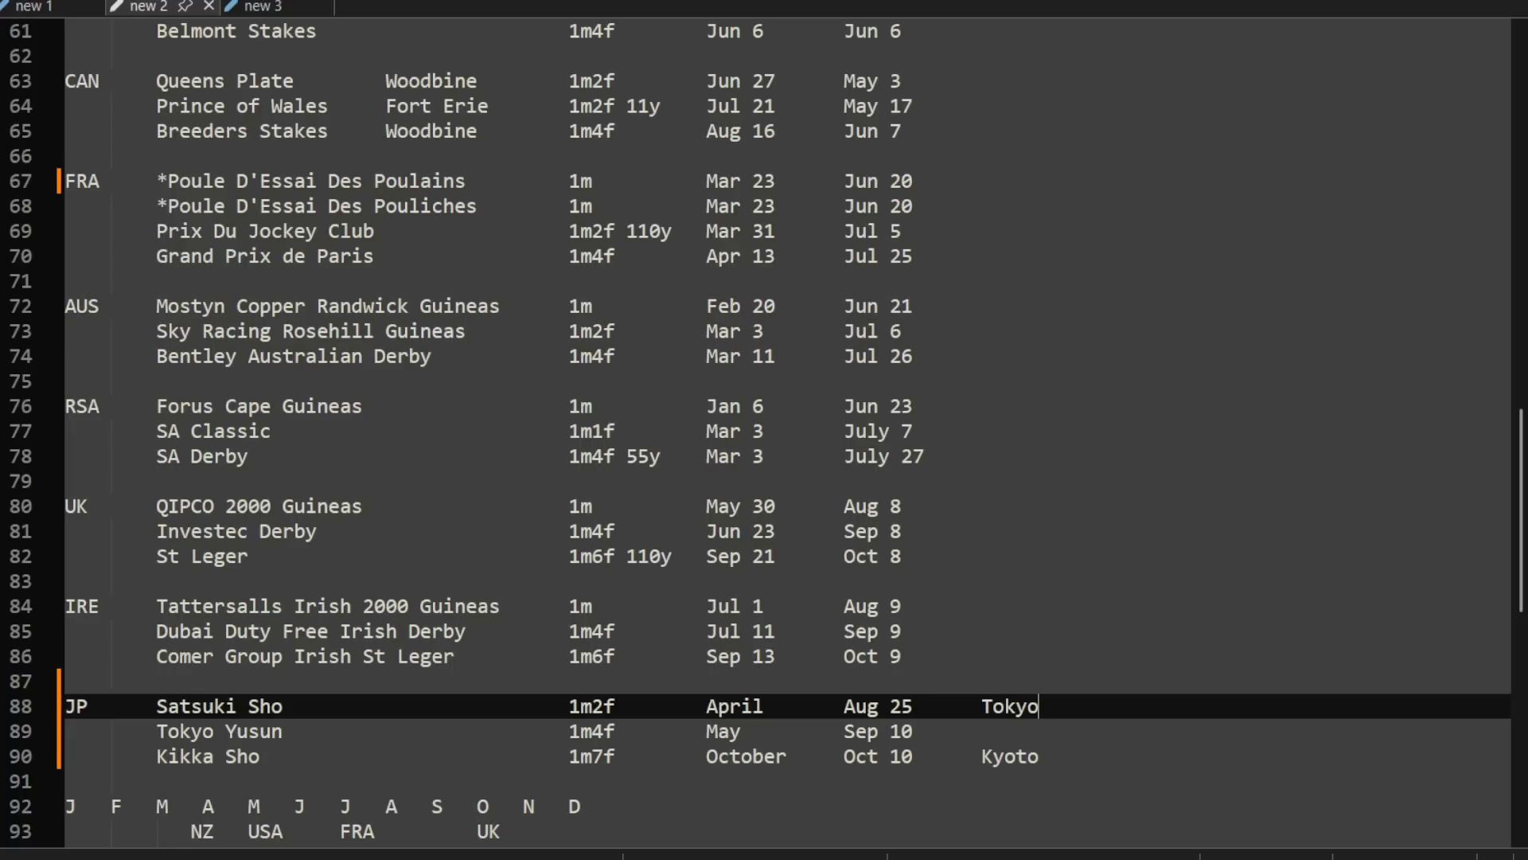
{"action": "key", "text": "Down"}
{"action": "key", "text": "Tab"}
{"action": "type", "text": "Tokyo"}
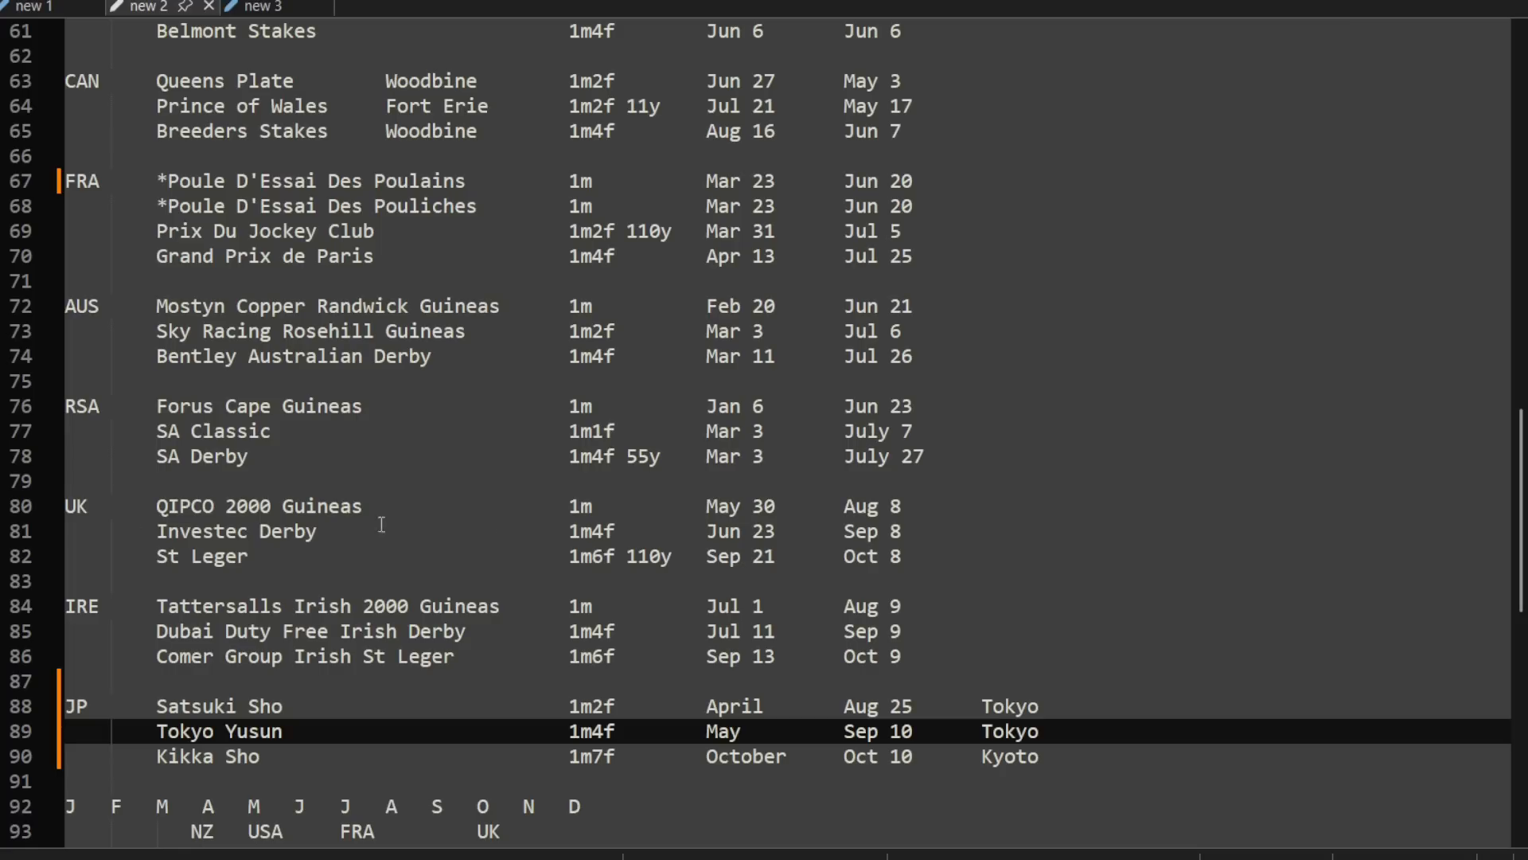
Step: Capture the three JP race rows as a floating overlay, switch to the horse racing game and move the overlay clear of the diary list
{"action": "mouse_move", "coordinate": [357, 859]}
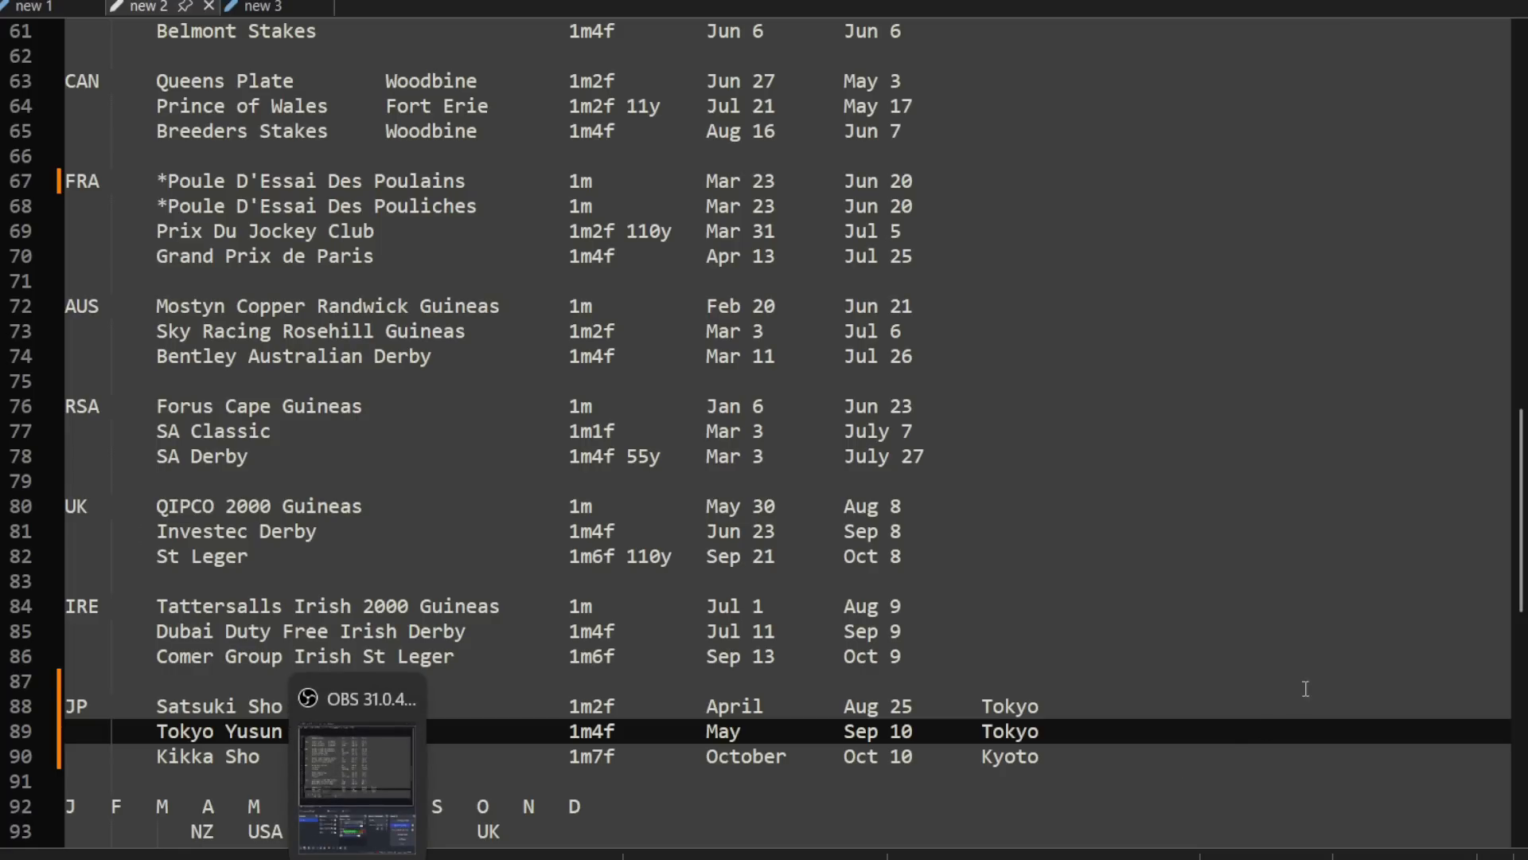
{"action": "left_click", "coordinate": [1074, 689]}
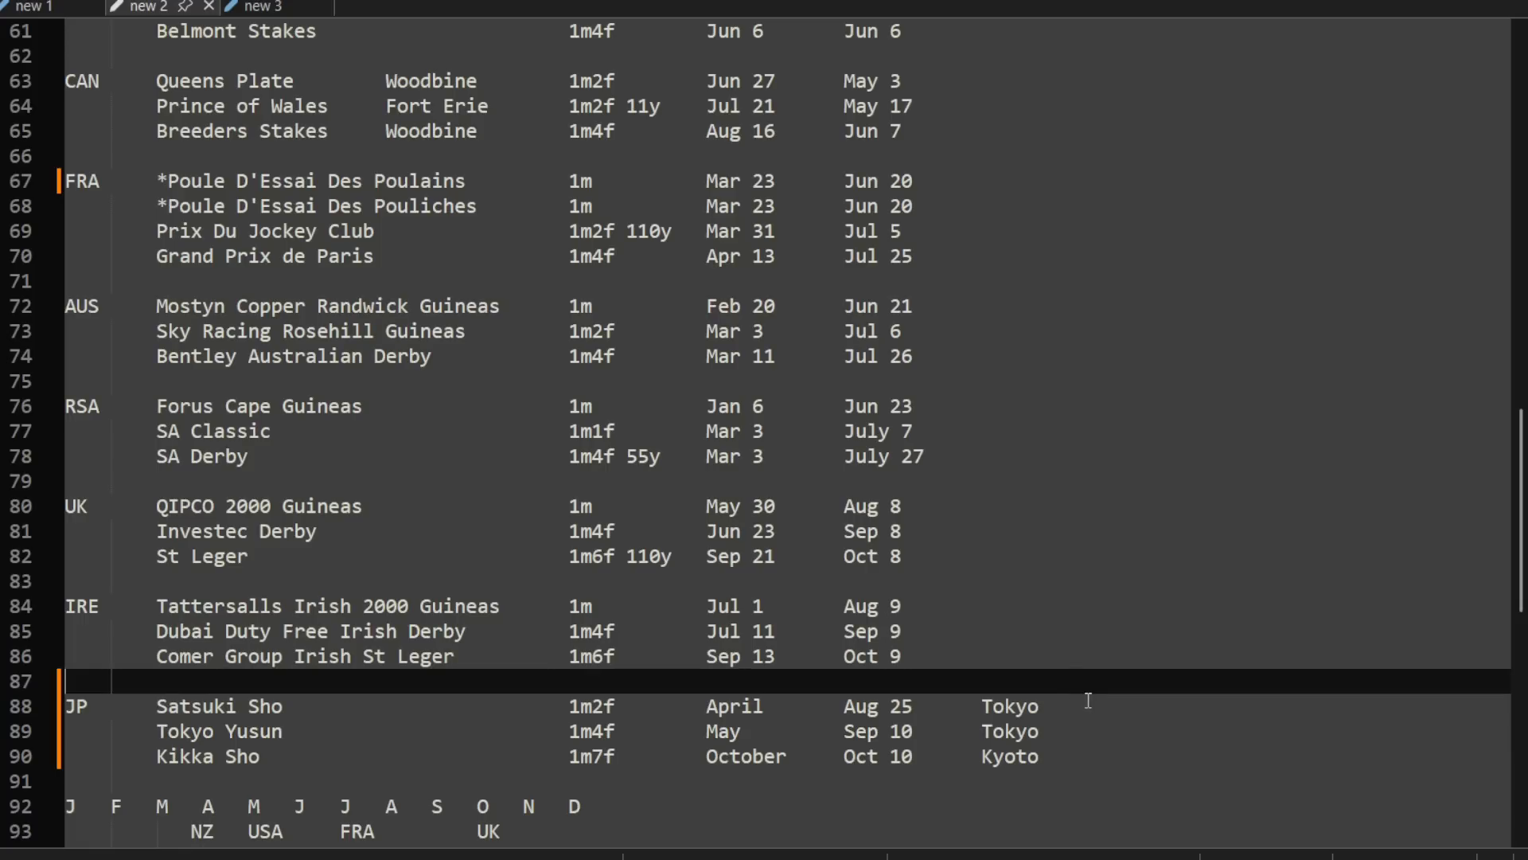
{"action": "left_click_drag", "start_coordinate": [1067, 691], "coordinate": [60, 780]}
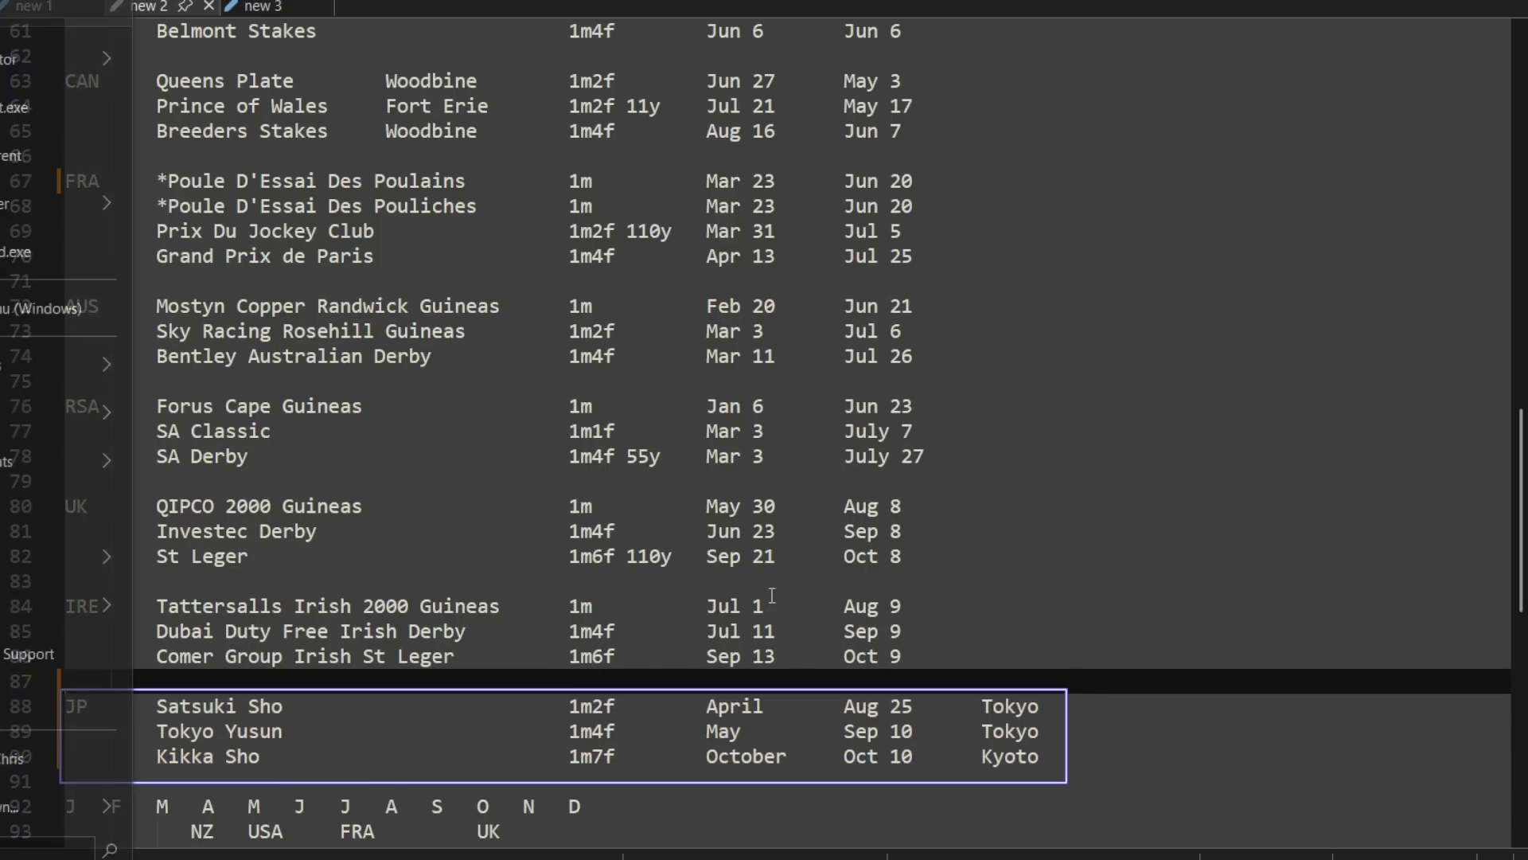
{"action": "key", "text": "alt+Tab"}
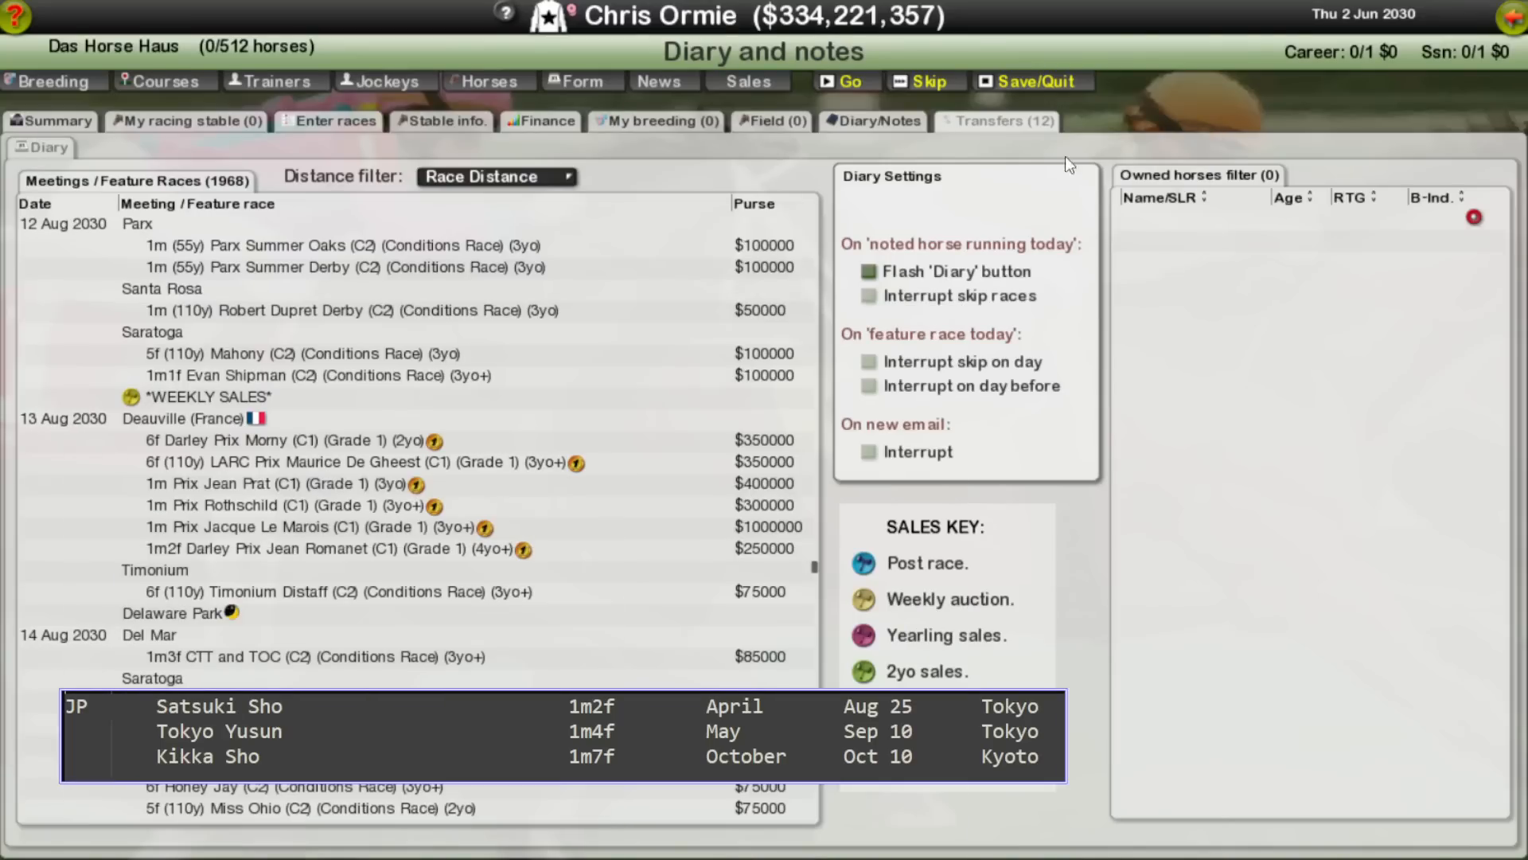
{"action": "left_click_drag", "start_coordinate": [576, 729], "coordinate": [1034, 805]}
Step: Reopen the game diary, filter the feature races to 1m2f with +0 furlongs, and find Satsuki Sho among the April meetings
{"action": "right_click", "coordinate": [630, 174]}
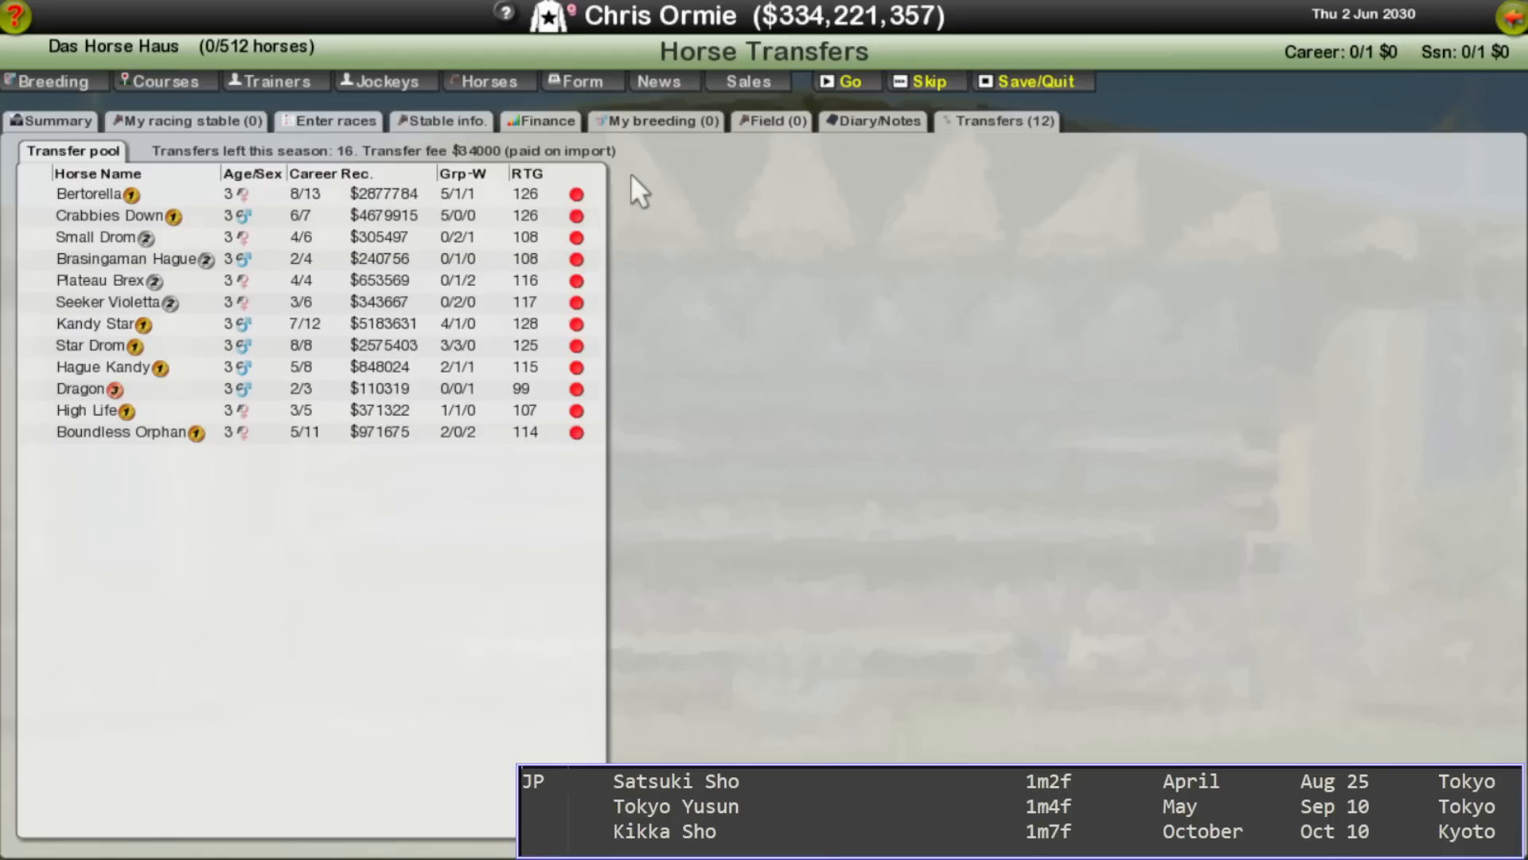
{"action": "right_click", "coordinate": [589, 168]}
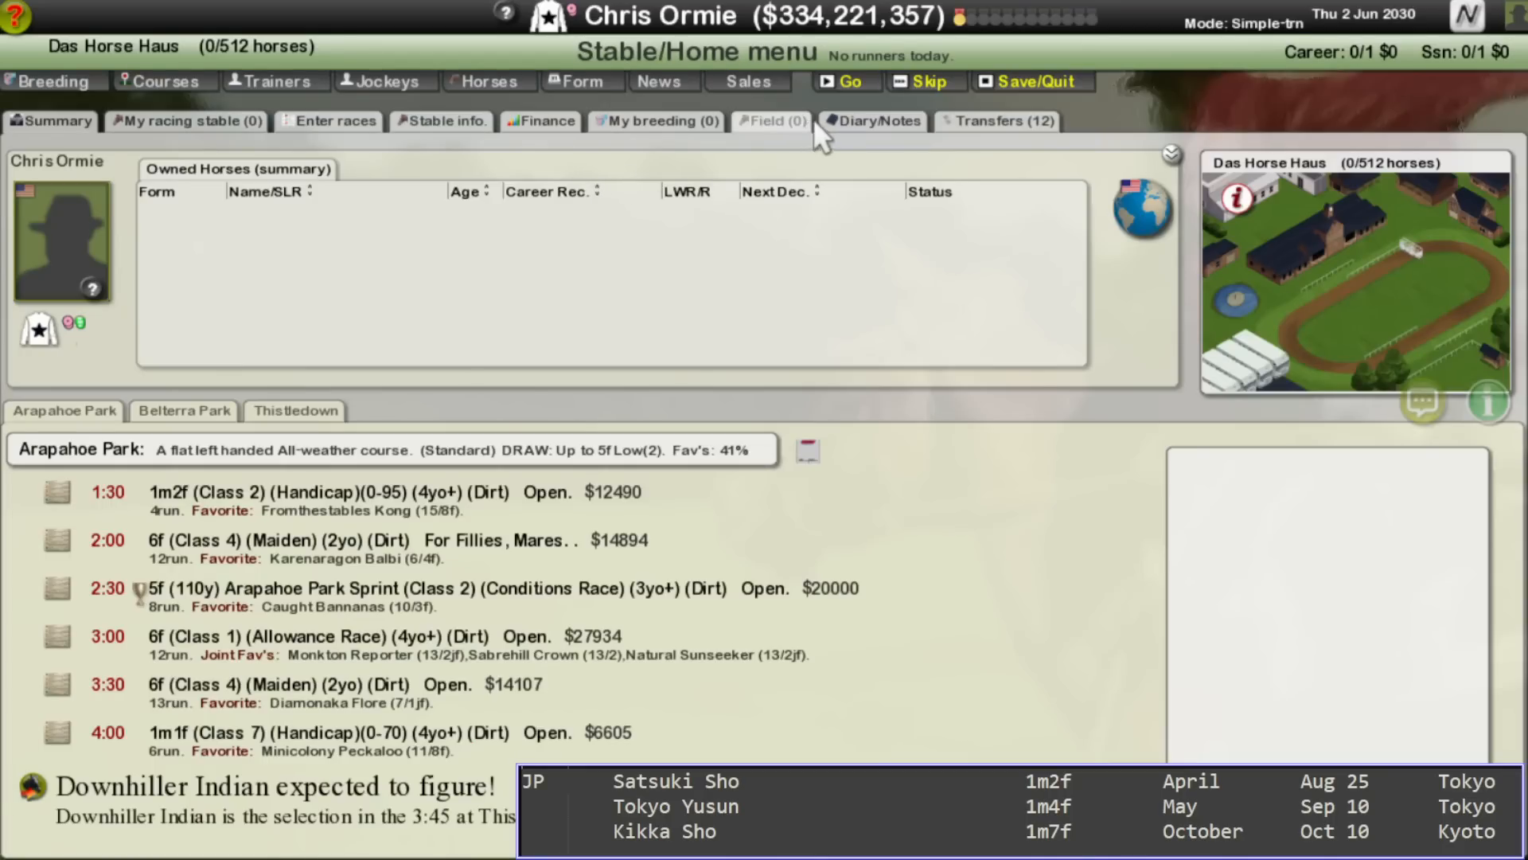
{"action": "left_click", "coordinate": [834, 117]}
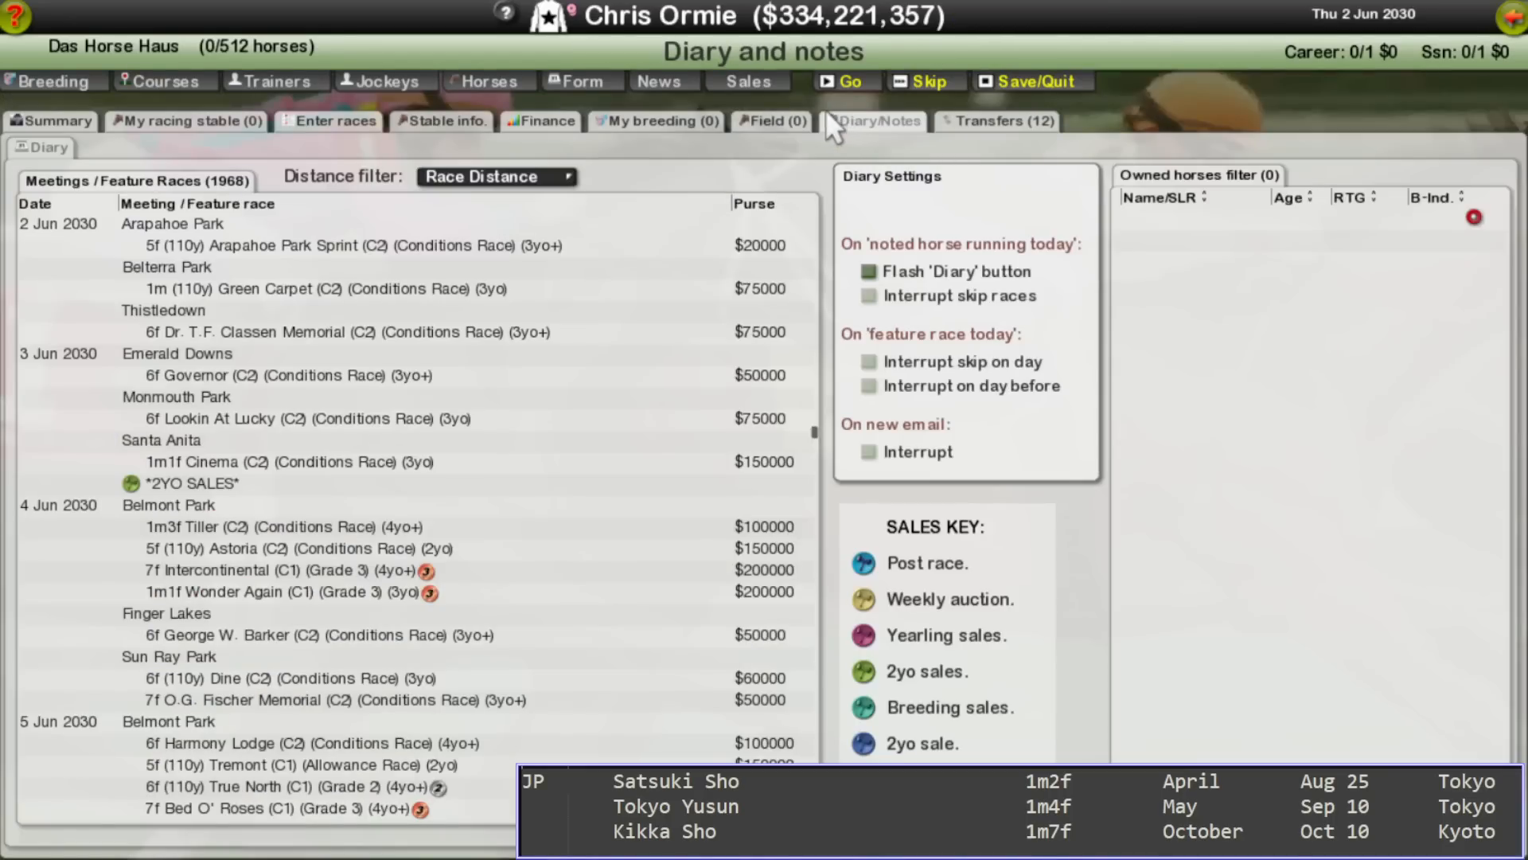
{"action": "left_click", "coordinate": [512, 166]}
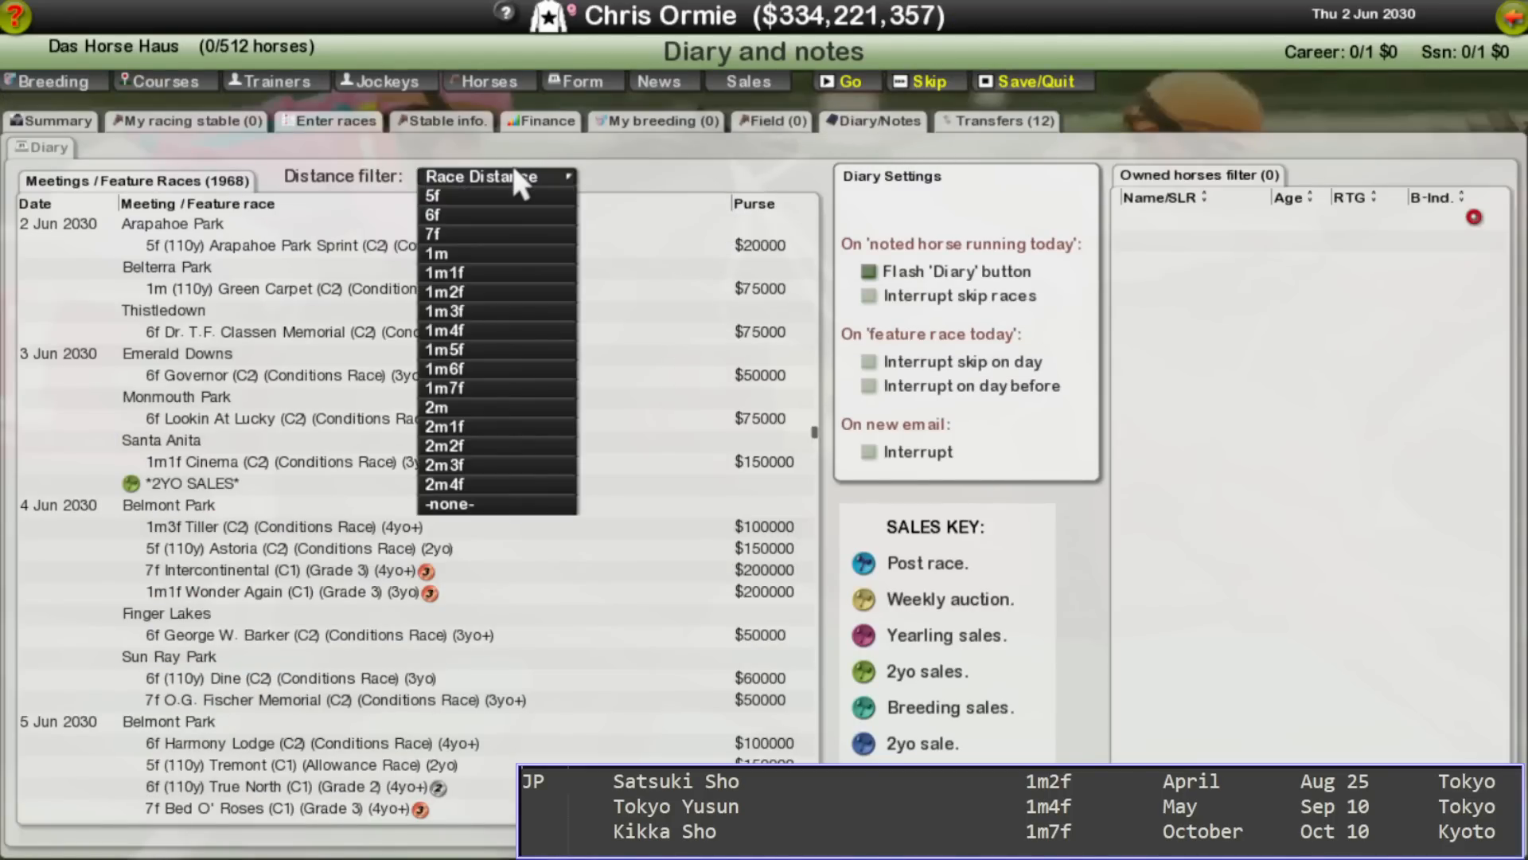
{"action": "left_click", "coordinate": [491, 293]}
{"action": "left_click", "coordinate": [700, 178]}
{"action": "left_click", "coordinate": [694, 195]}
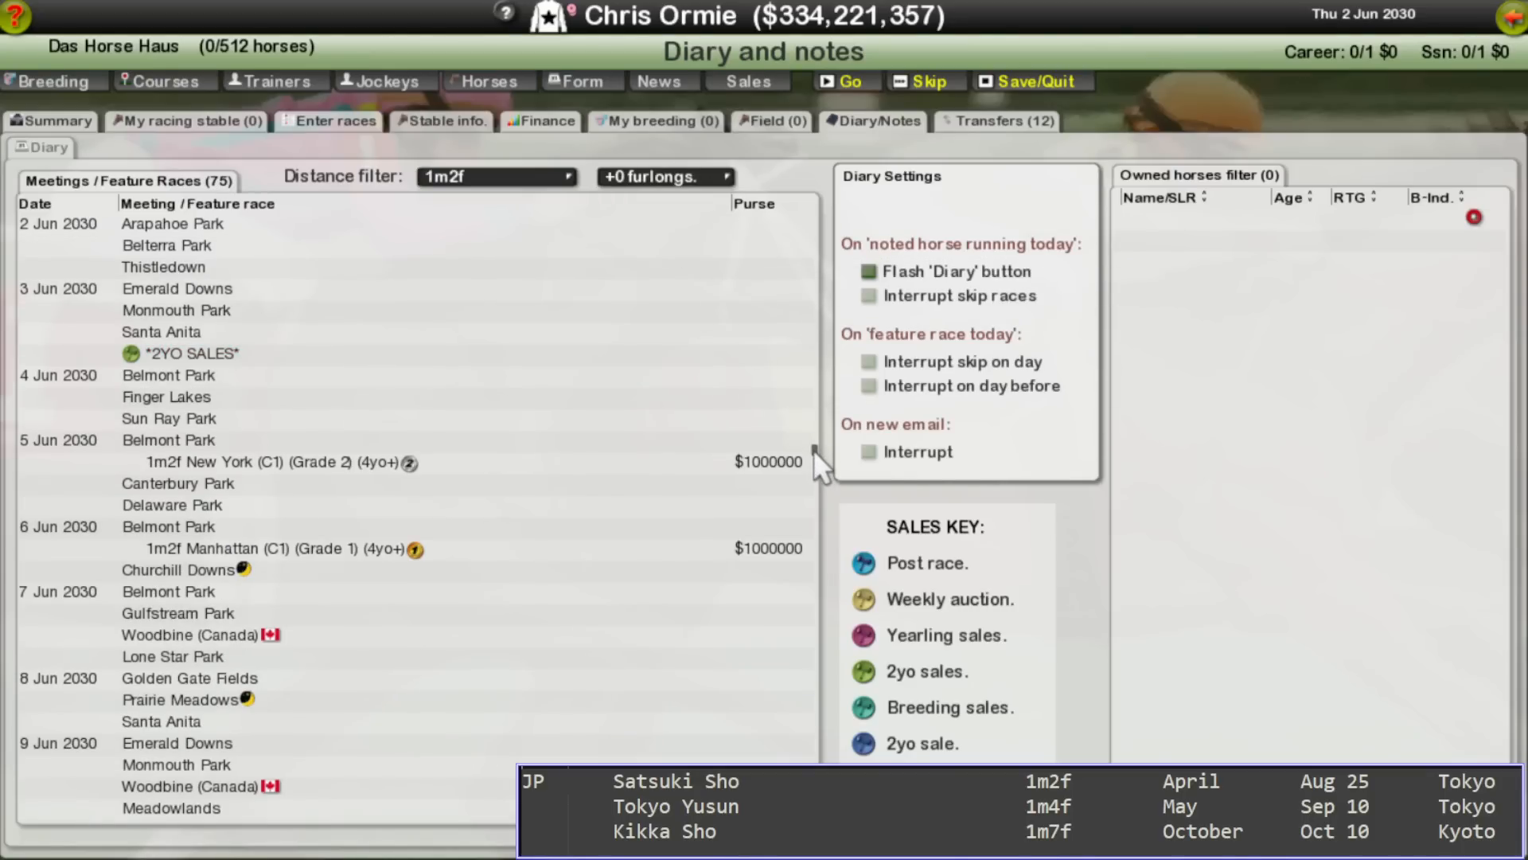
{"action": "left_click_drag", "start_coordinate": [814, 446], "coordinate": [808, 371]}
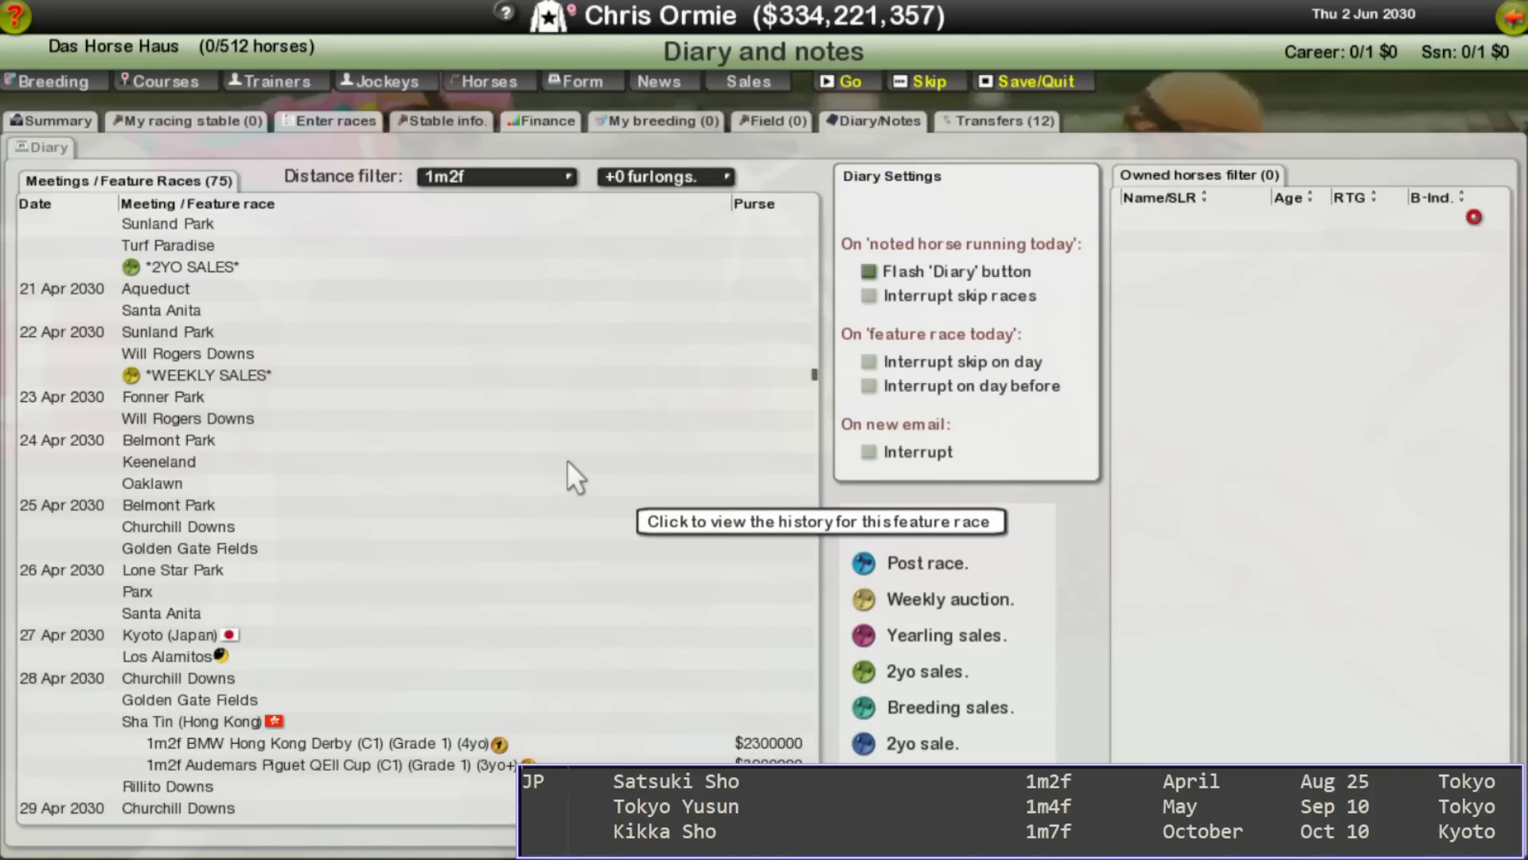
{"action": "scroll", "coordinate": [567, 458], "scroll_direction": "up", "scroll_amount": 10}
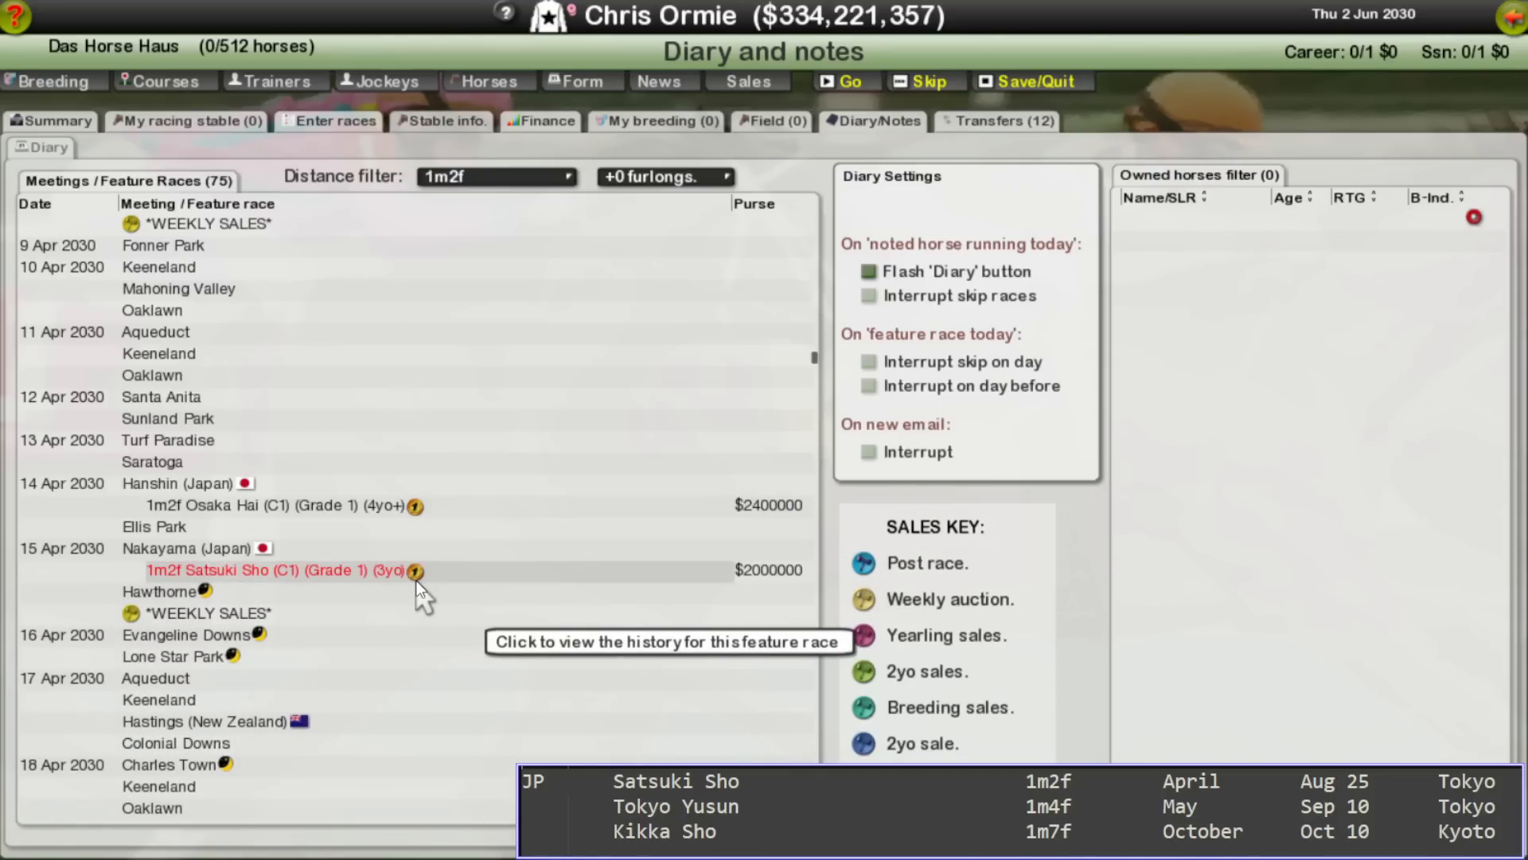
Step: Switch back to the notes and replace the April entry of Satsuki Sho with Apr 15
{"action": "key", "text": "alt+Tab"}
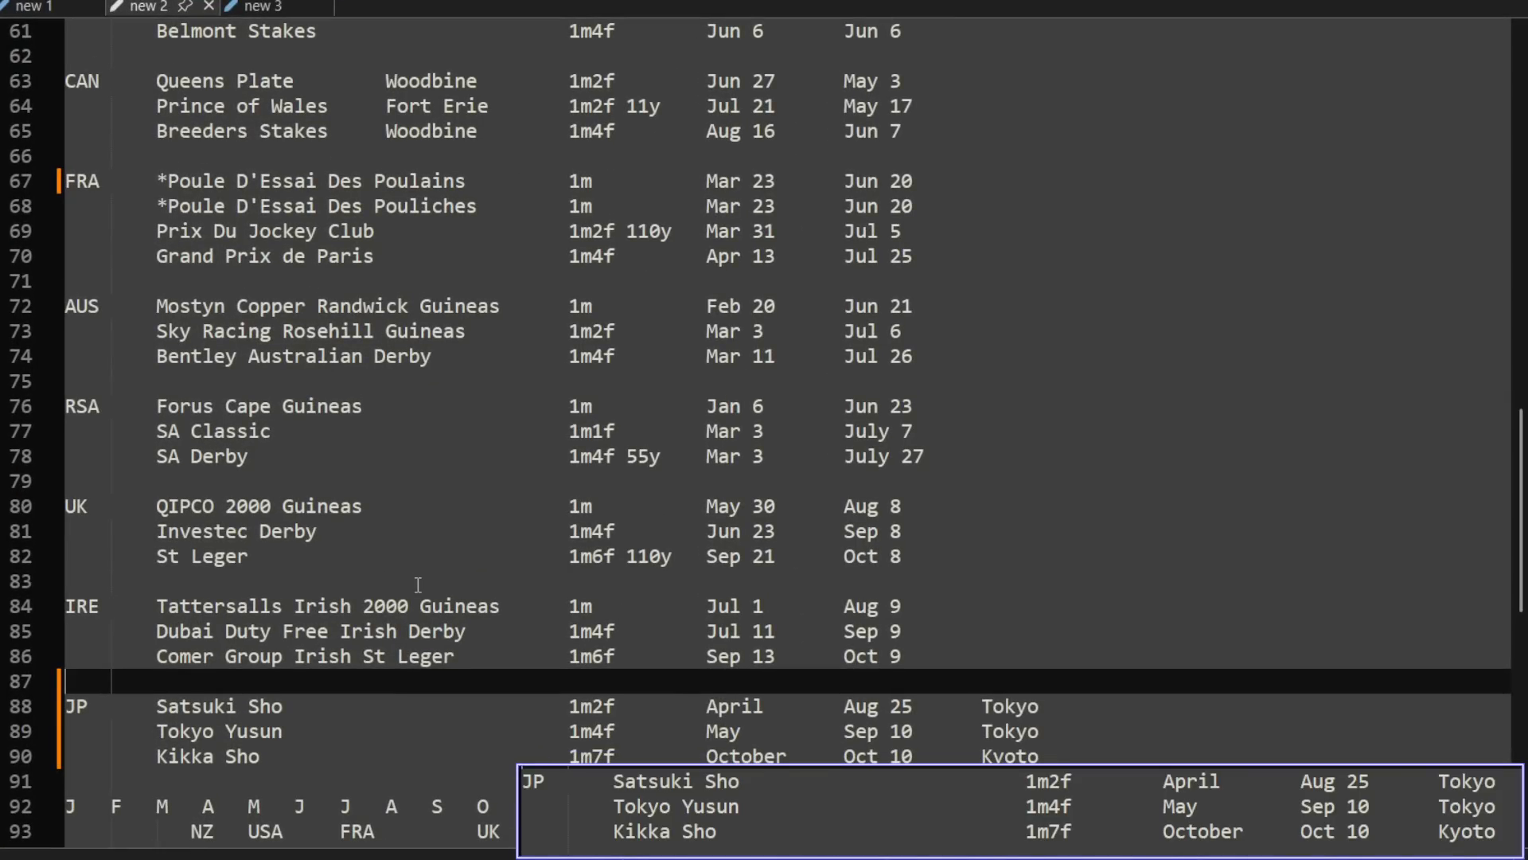
{"action": "left_click", "coordinate": [772, 706]}
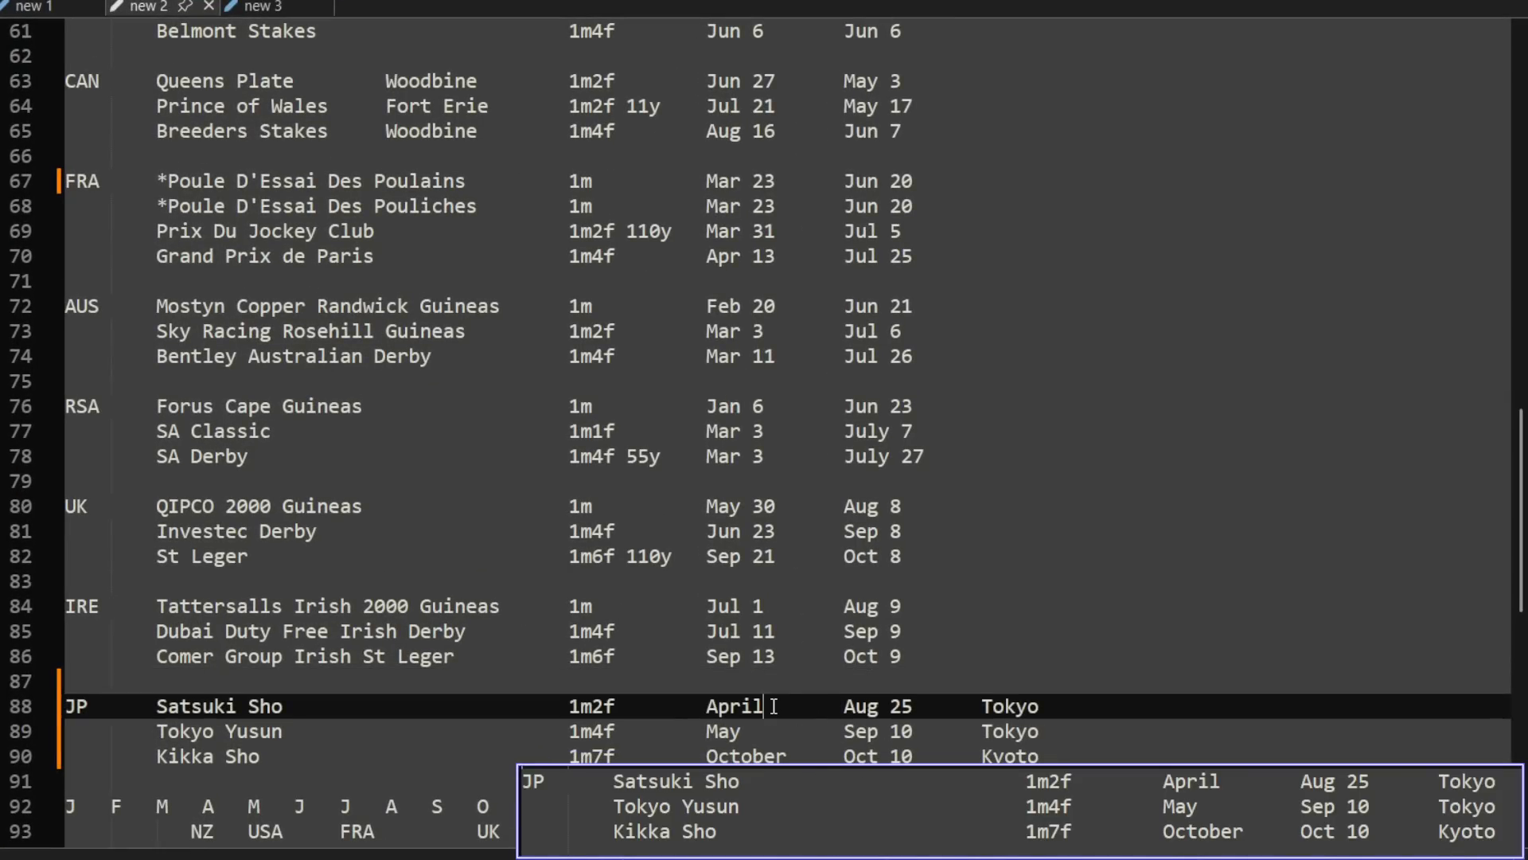
{"action": "key", "text": "BackSpace"}
{"action": "key", "text": "BackSpace"}
{"action": "key", "text": "BackSpace"}
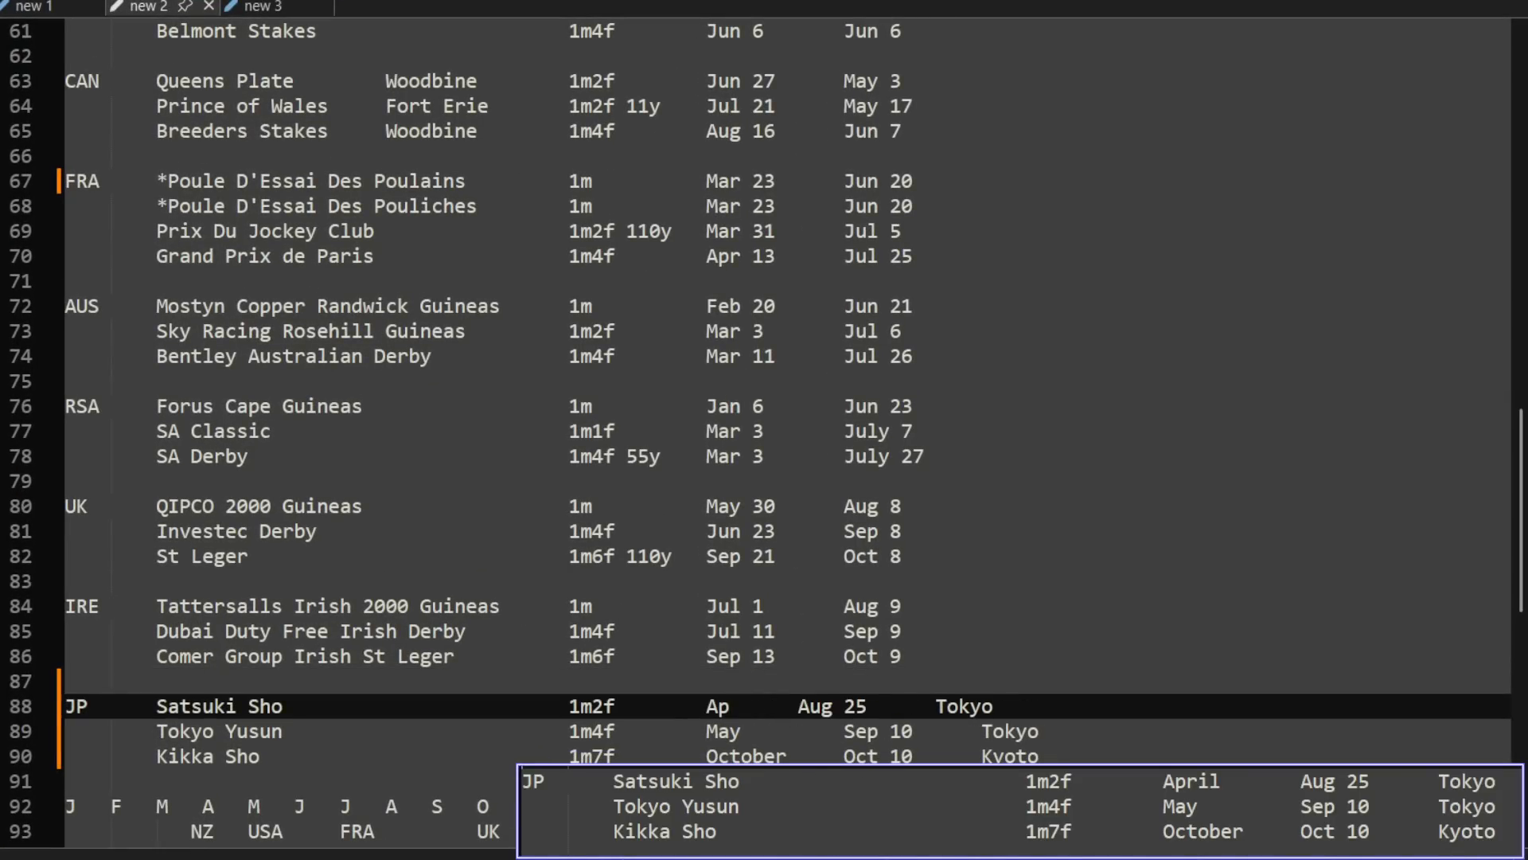
{"action": "type", "text": "r 15"}
Step: Shorten Kikka Sho's October entry to Oct, keeping the columns aligned, and return to Tokyo Yusun's May entry
{"action": "left_click", "coordinate": [775, 756]}
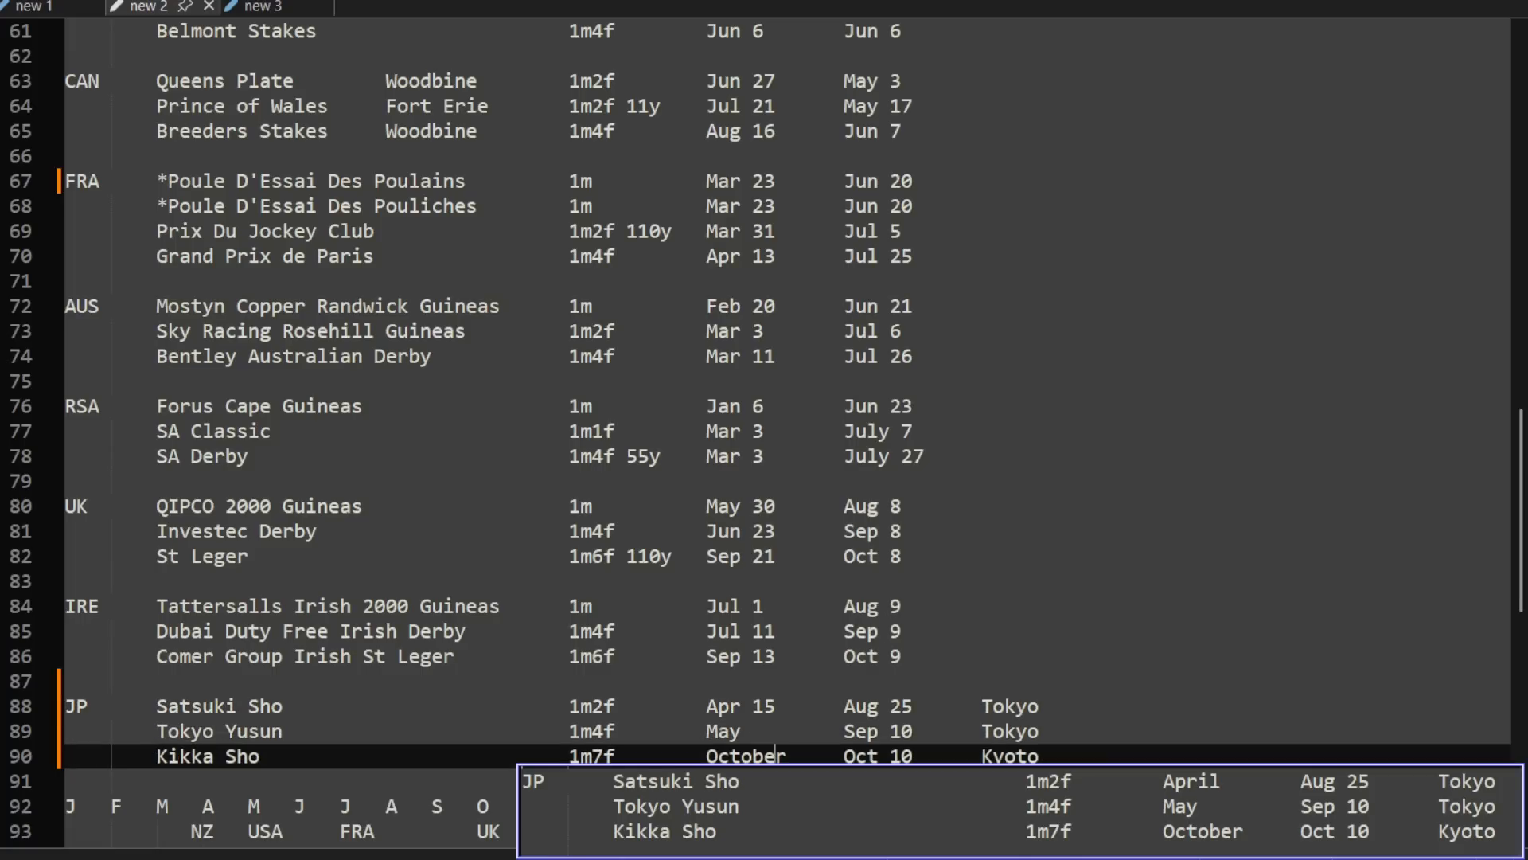
{"action": "key", "text": "BackSpace"}
{"action": "key", "text": "BackSpace"}
{"action": "key", "text": "BackSpace"}
{"action": "key", "text": "Delete"}
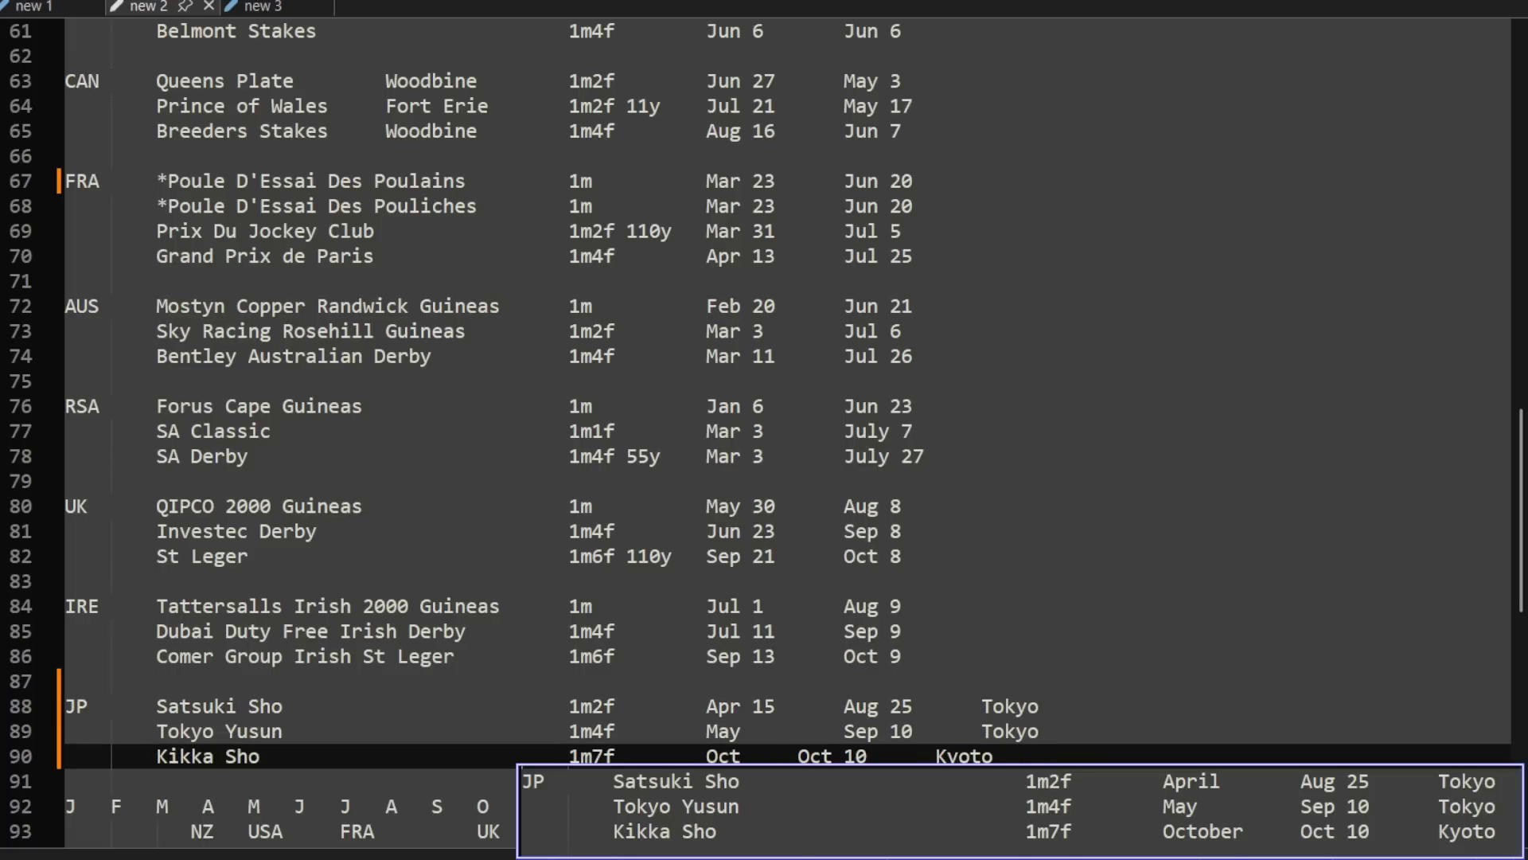
{"action": "key", "text": "Up"}
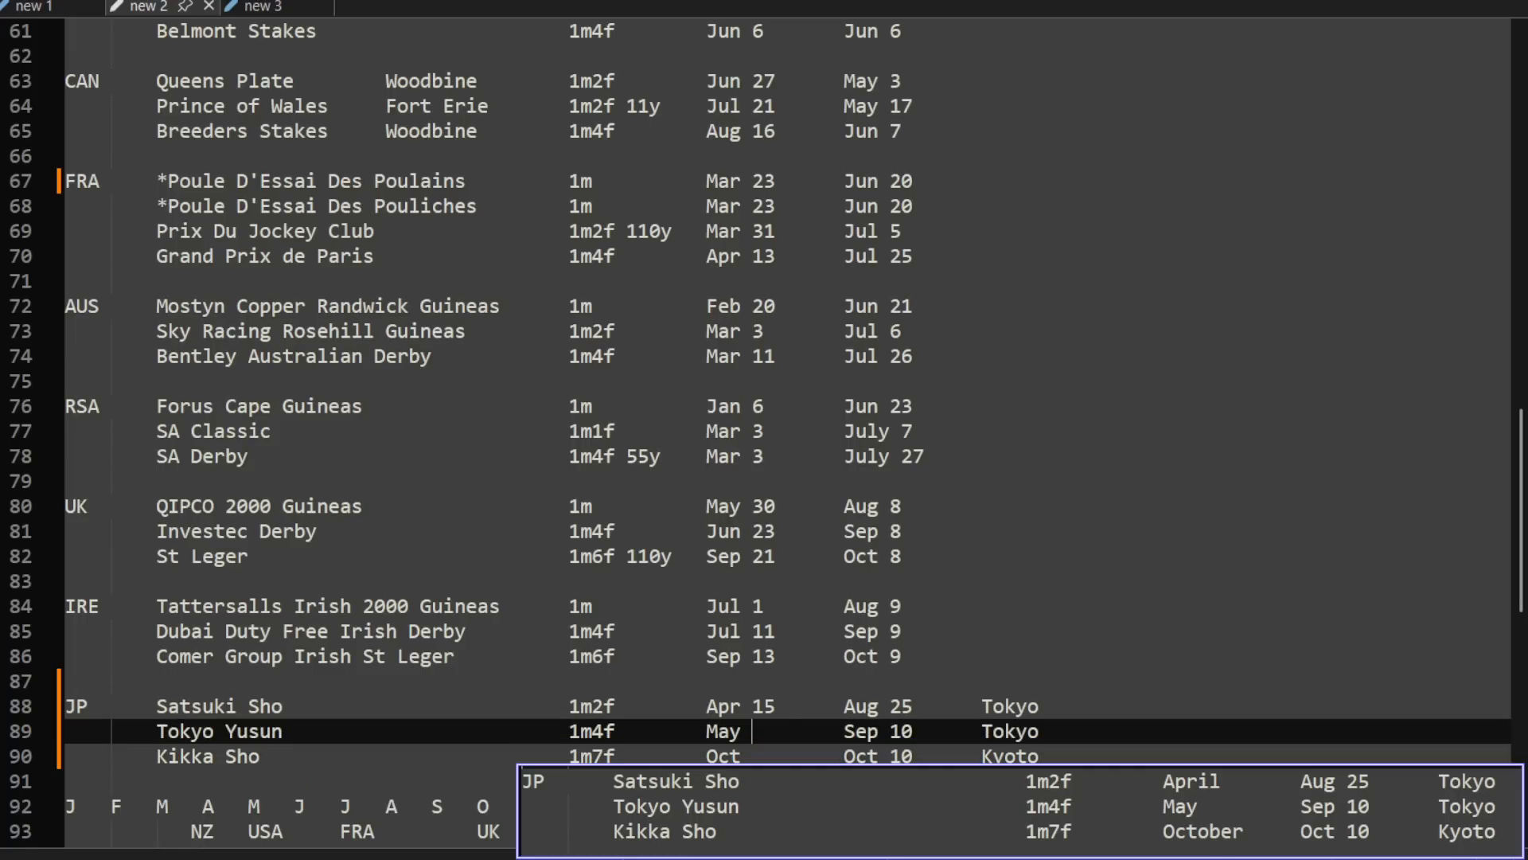
Step: Switch to the horse racing game, filter the diary's feature races to 1m4f and find Tokyo Yushun among the May meetings
{"action": "key", "text": "alt+Tab"}
{"action": "key", "text": "alt+Tab"}
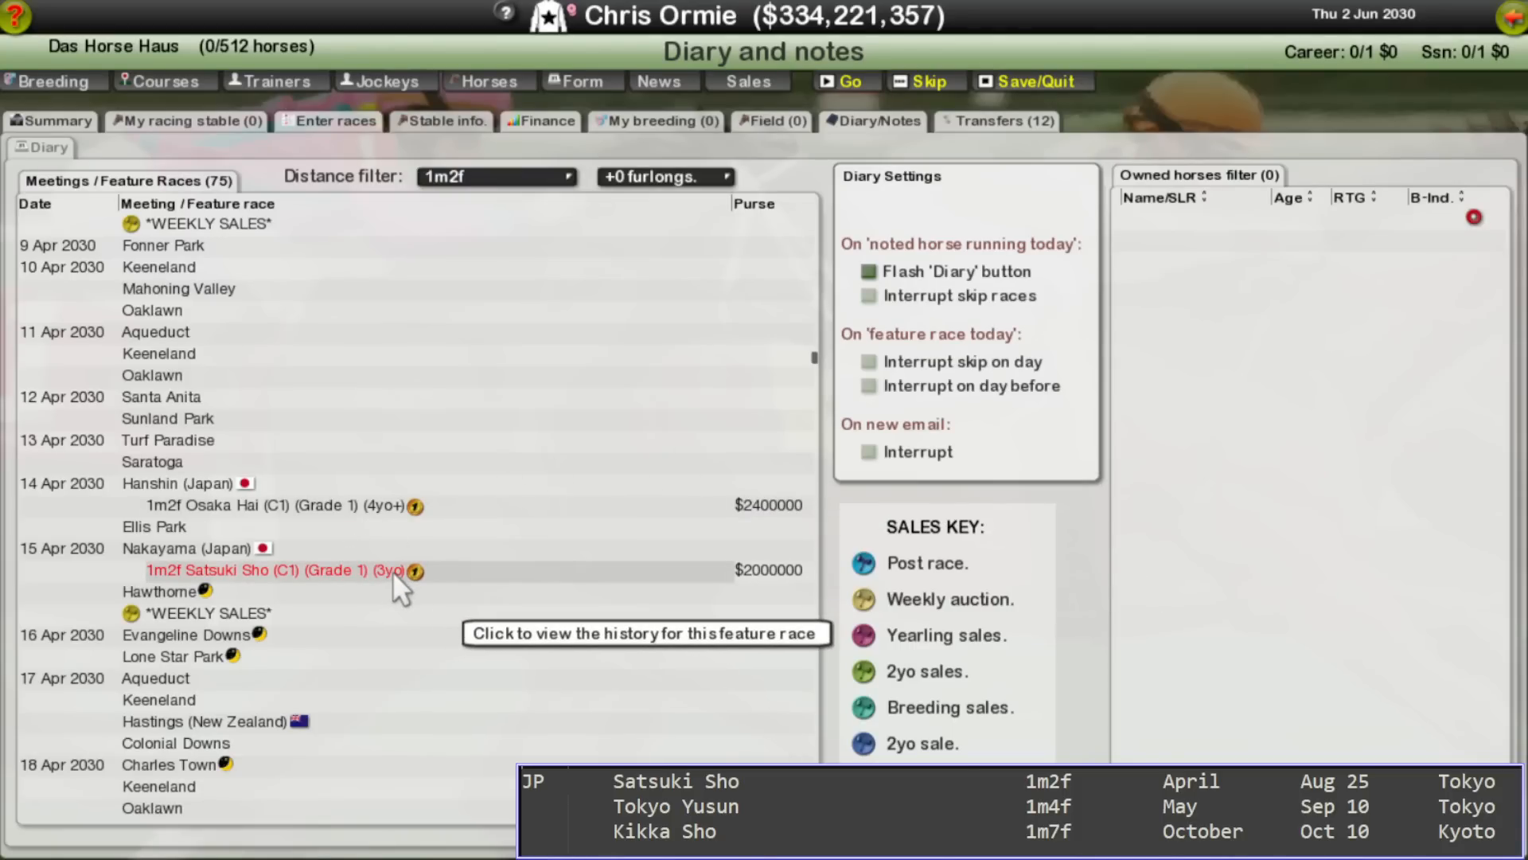
{"action": "scroll", "coordinate": [393, 570], "scroll_direction": "down", "scroll_amount": 5}
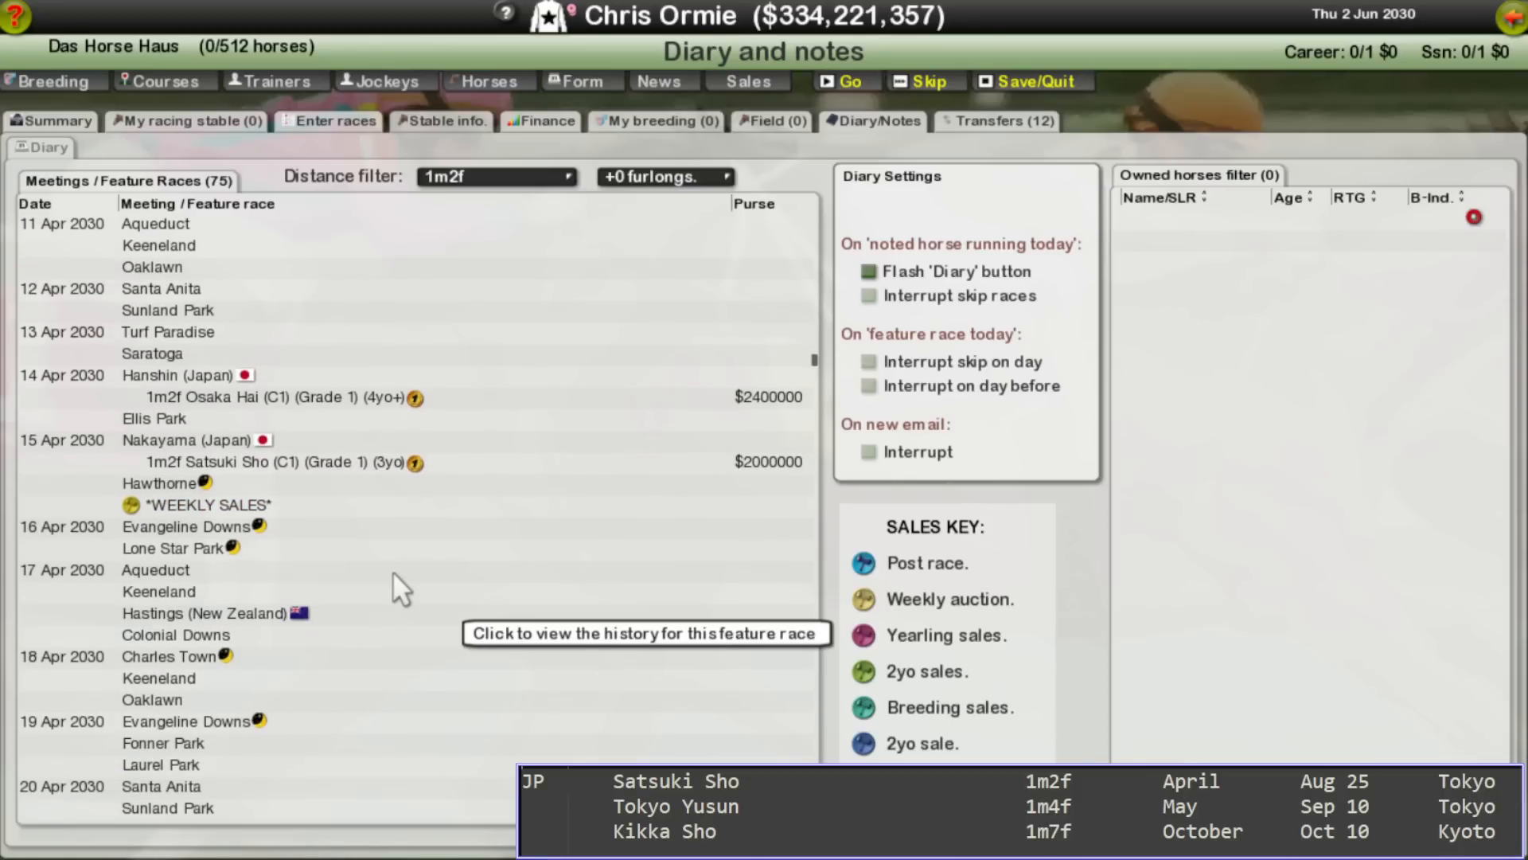
{"action": "scroll", "coordinate": [393, 571], "scroll_direction": "down", "scroll_amount": 15}
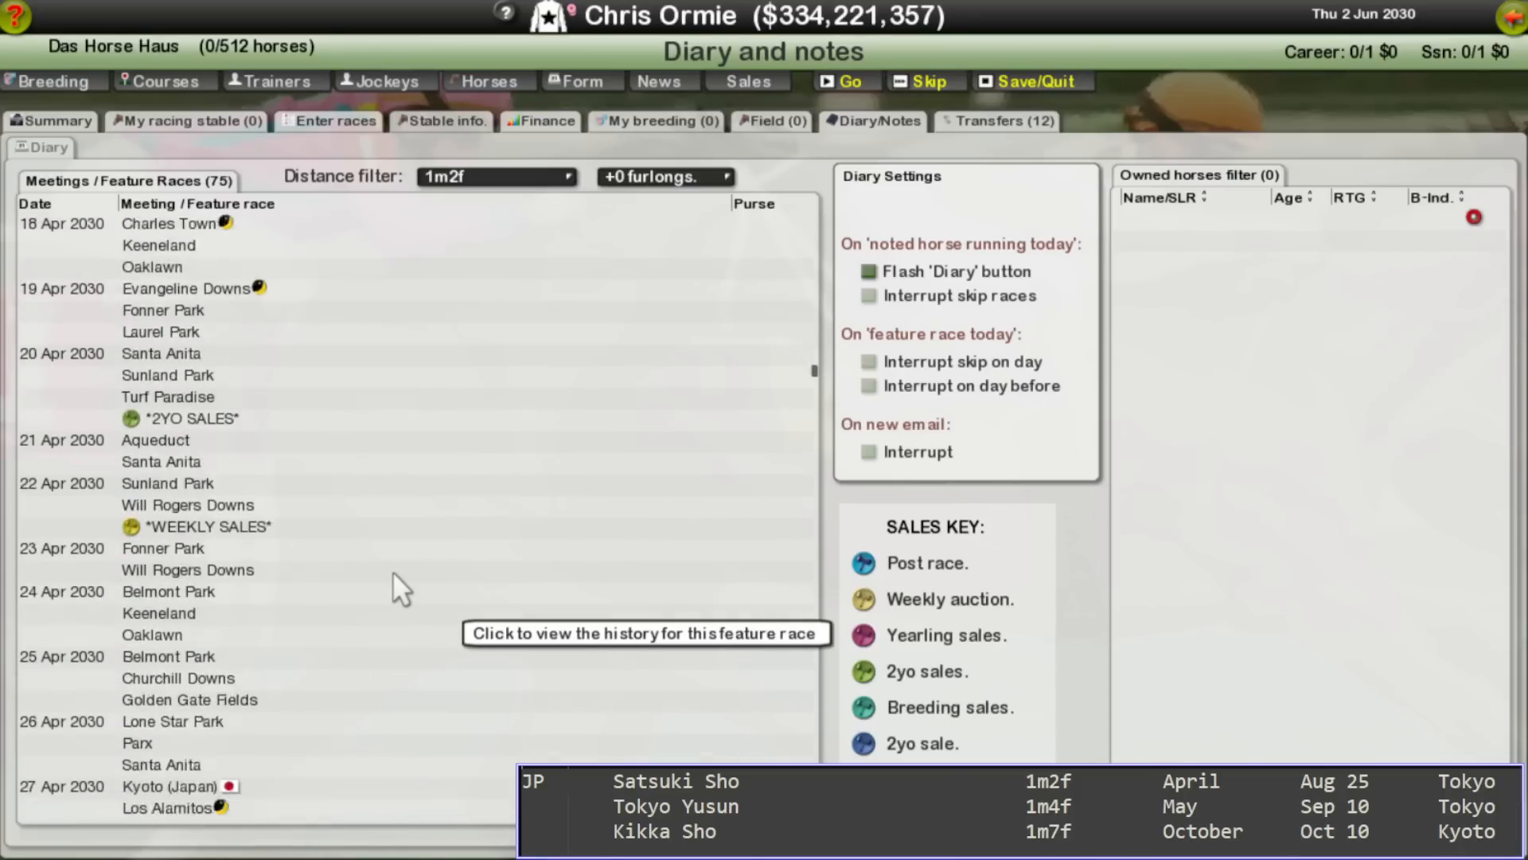
{"action": "scroll", "coordinate": [393, 571], "scroll_direction": "down", "scroll_amount": 4}
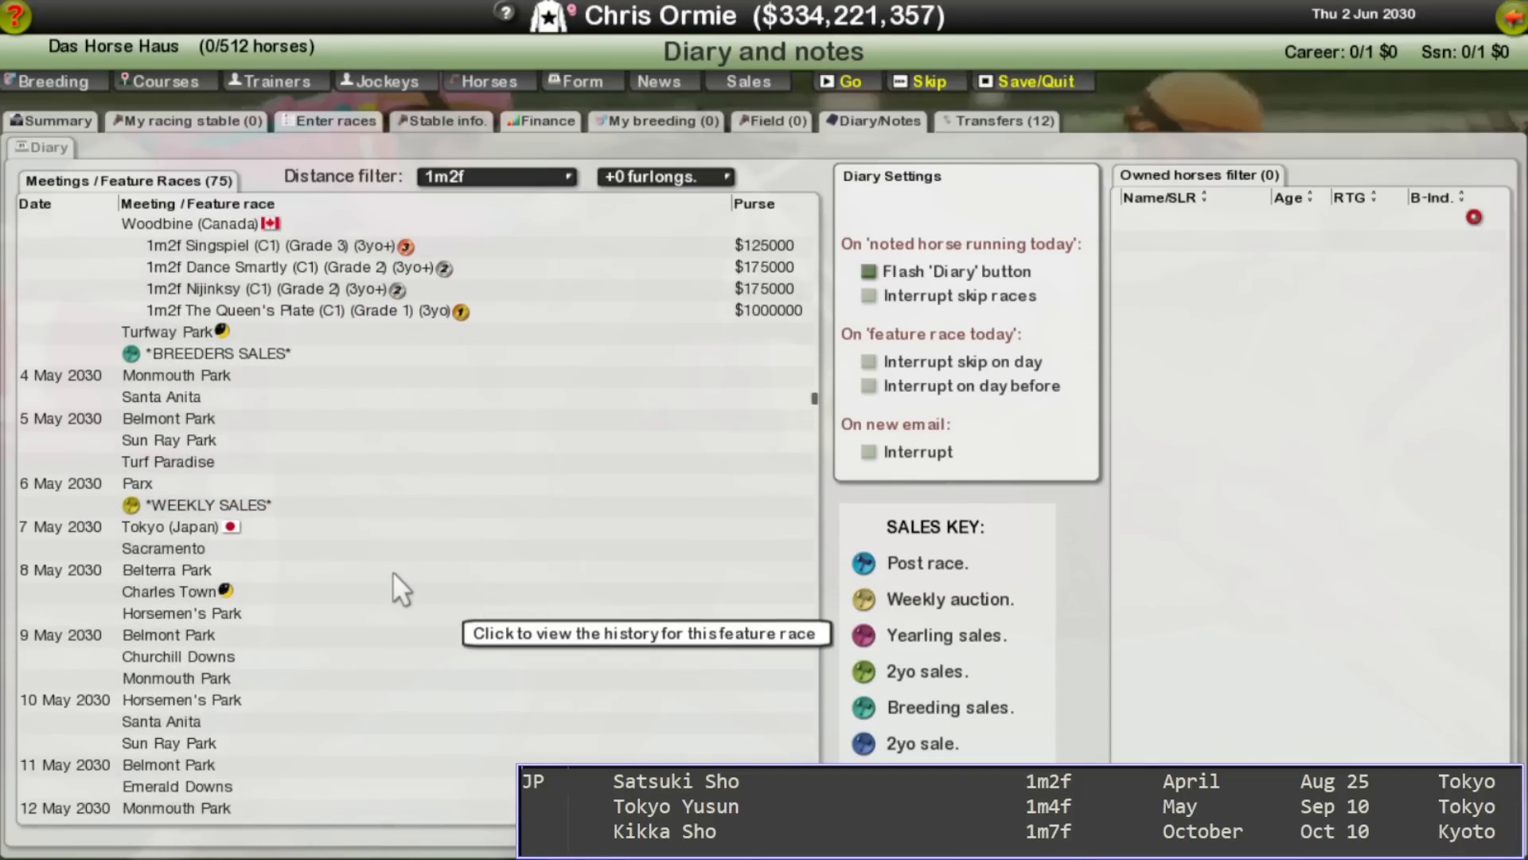
{"action": "scroll", "coordinate": [394, 571], "scroll_direction": "down", "scroll_amount": 8}
{"action": "scroll", "coordinate": [393, 571], "scroll_direction": "down", "scroll_amount": 11}
{"action": "scroll", "coordinate": [393, 570], "scroll_direction": "up", "scroll_amount": 17}
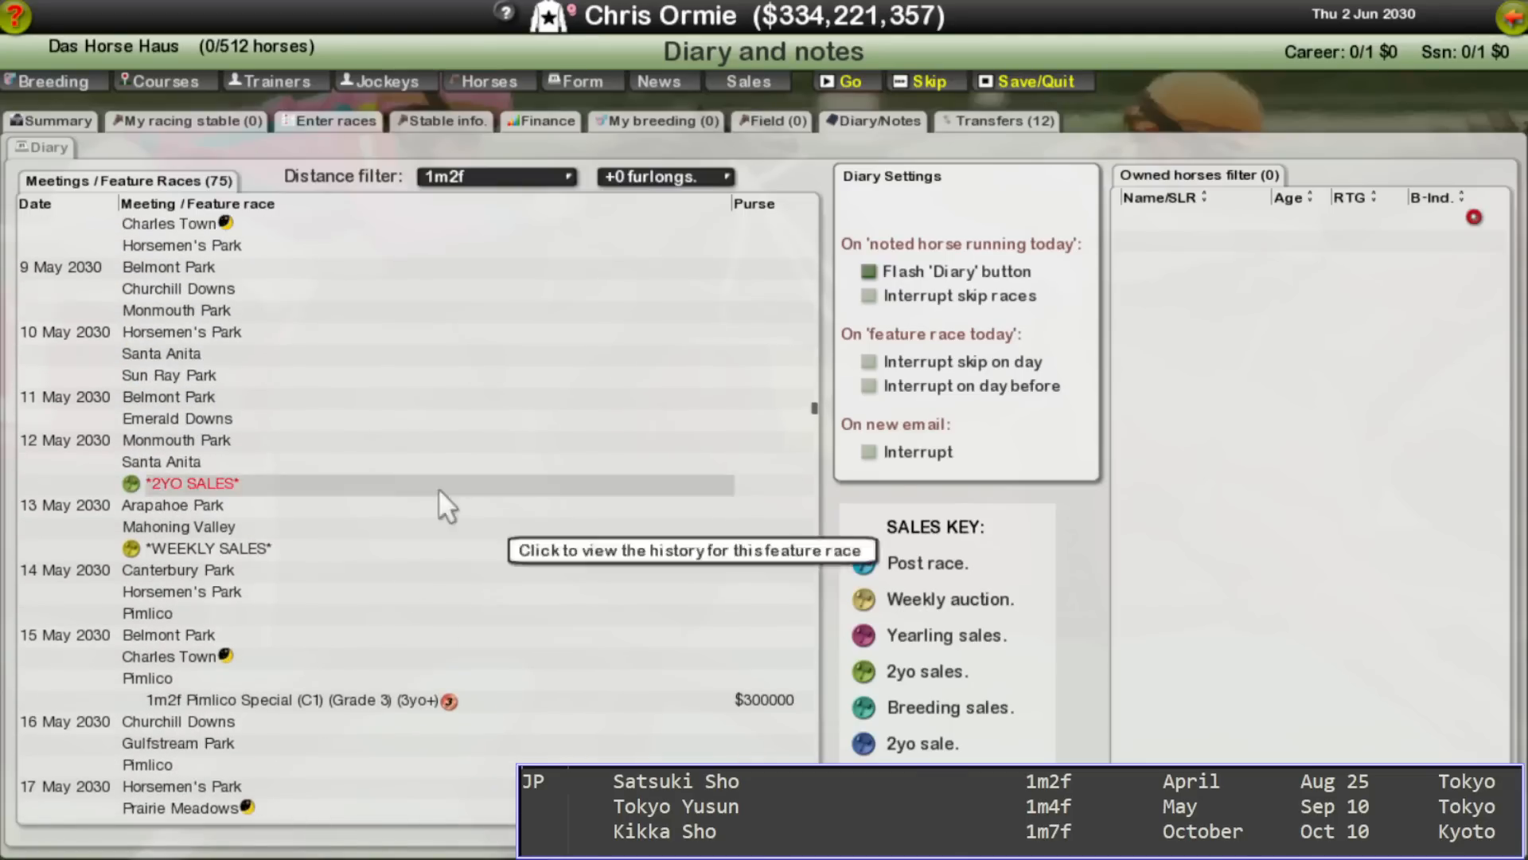
{"action": "scroll", "coordinate": [499, 201], "scroll_direction": "down", "scroll_amount": 2}
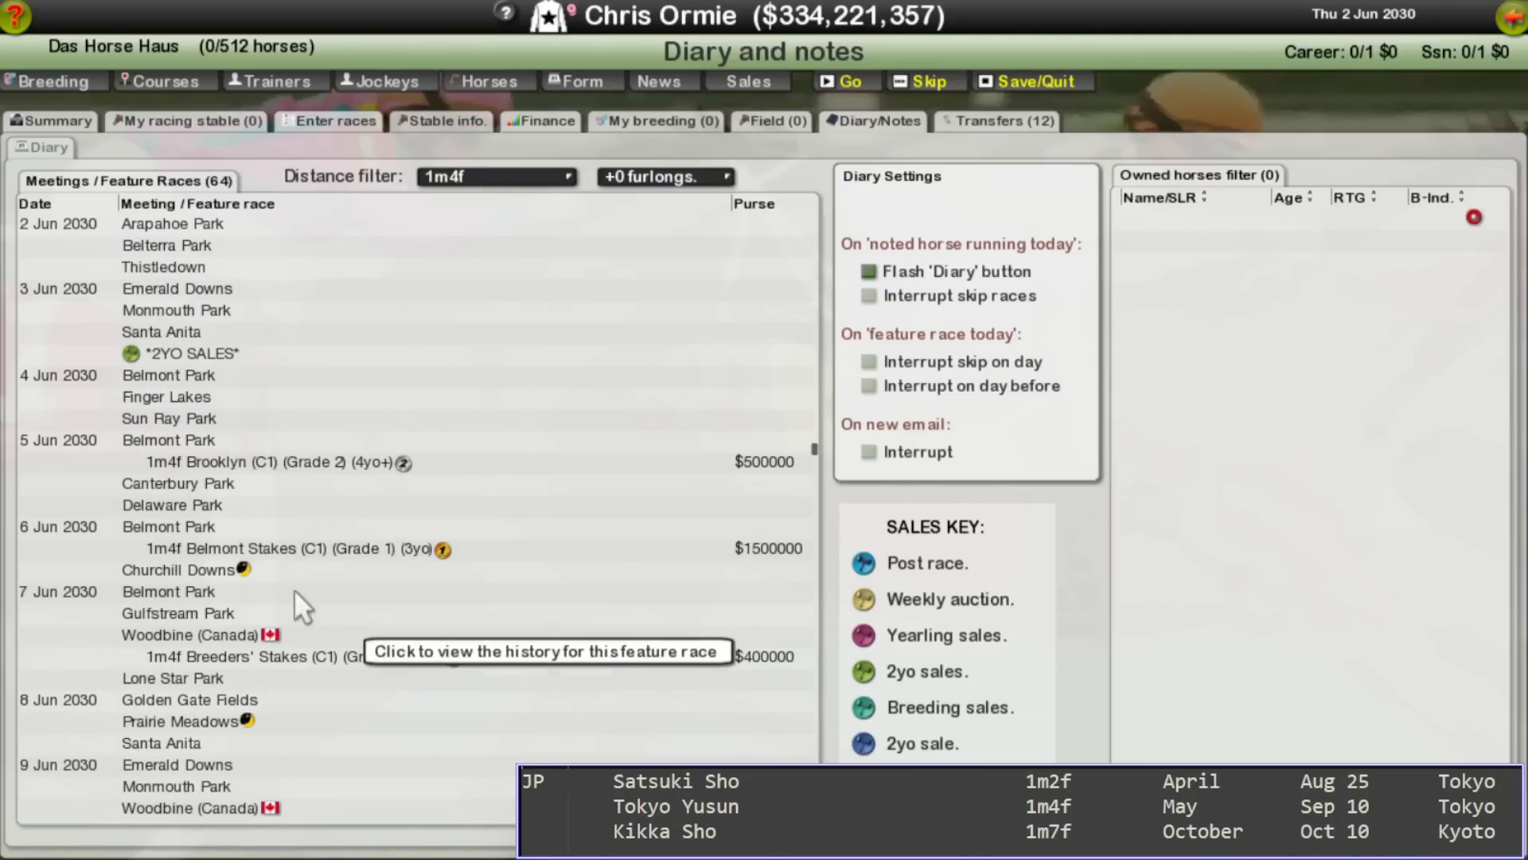
{"action": "scroll", "coordinate": [334, 694], "scroll_direction": "down", "scroll_amount": 4}
{"action": "scroll", "coordinate": [334, 694], "scroll_direction": "up", "scroll_amount": 15}
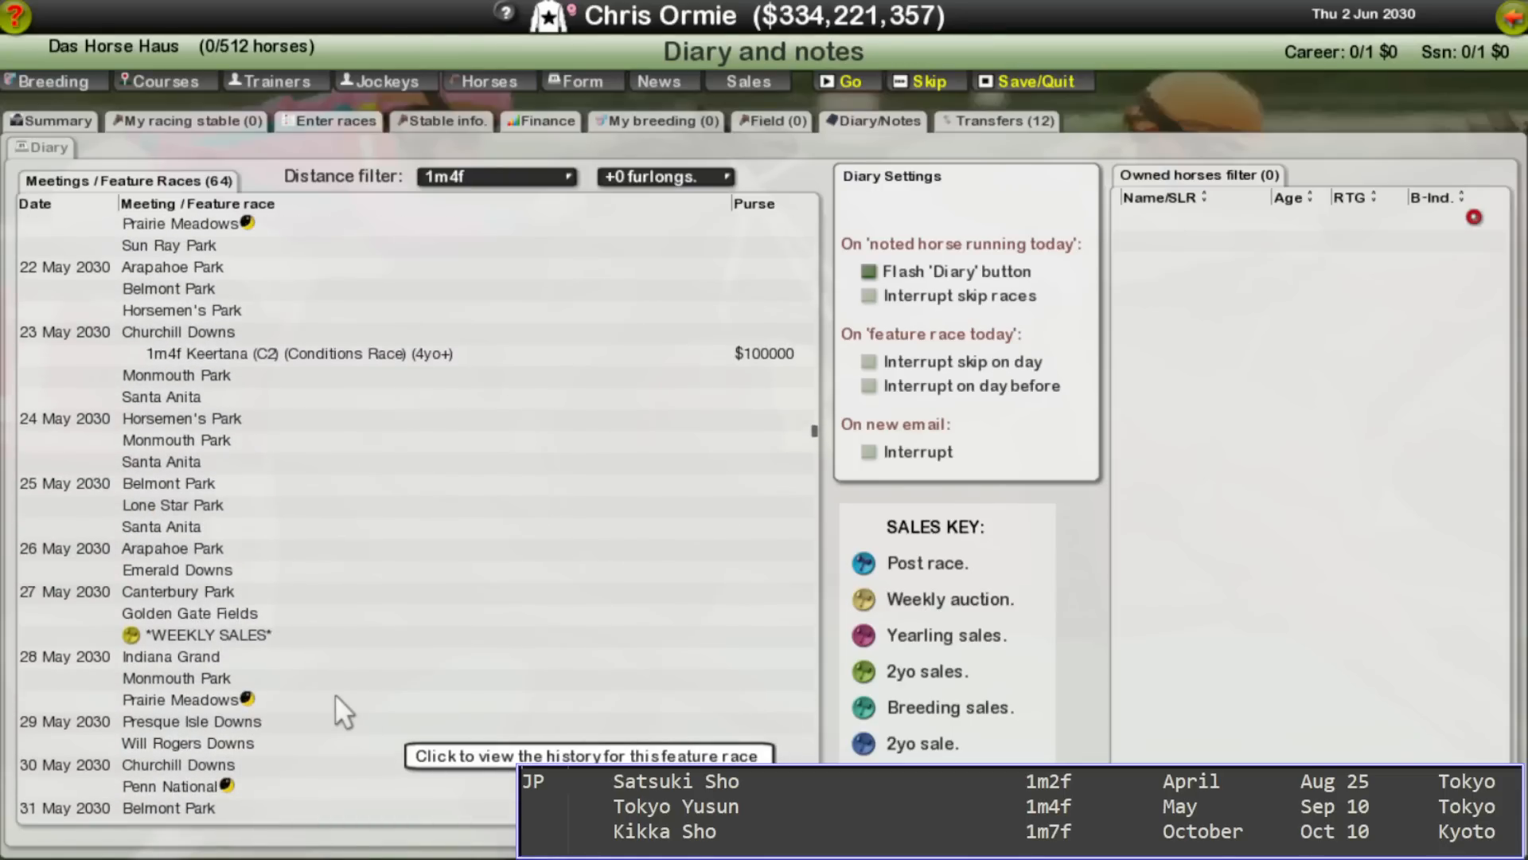
{"action": "scroll", "coordinate": [334, 694], "scroll_direction": "down", "scroll_amount": 7}
{"action": "scroll", "coordinate": [335, 694], "scroll_direction": "up", "scroll_amount": 20}
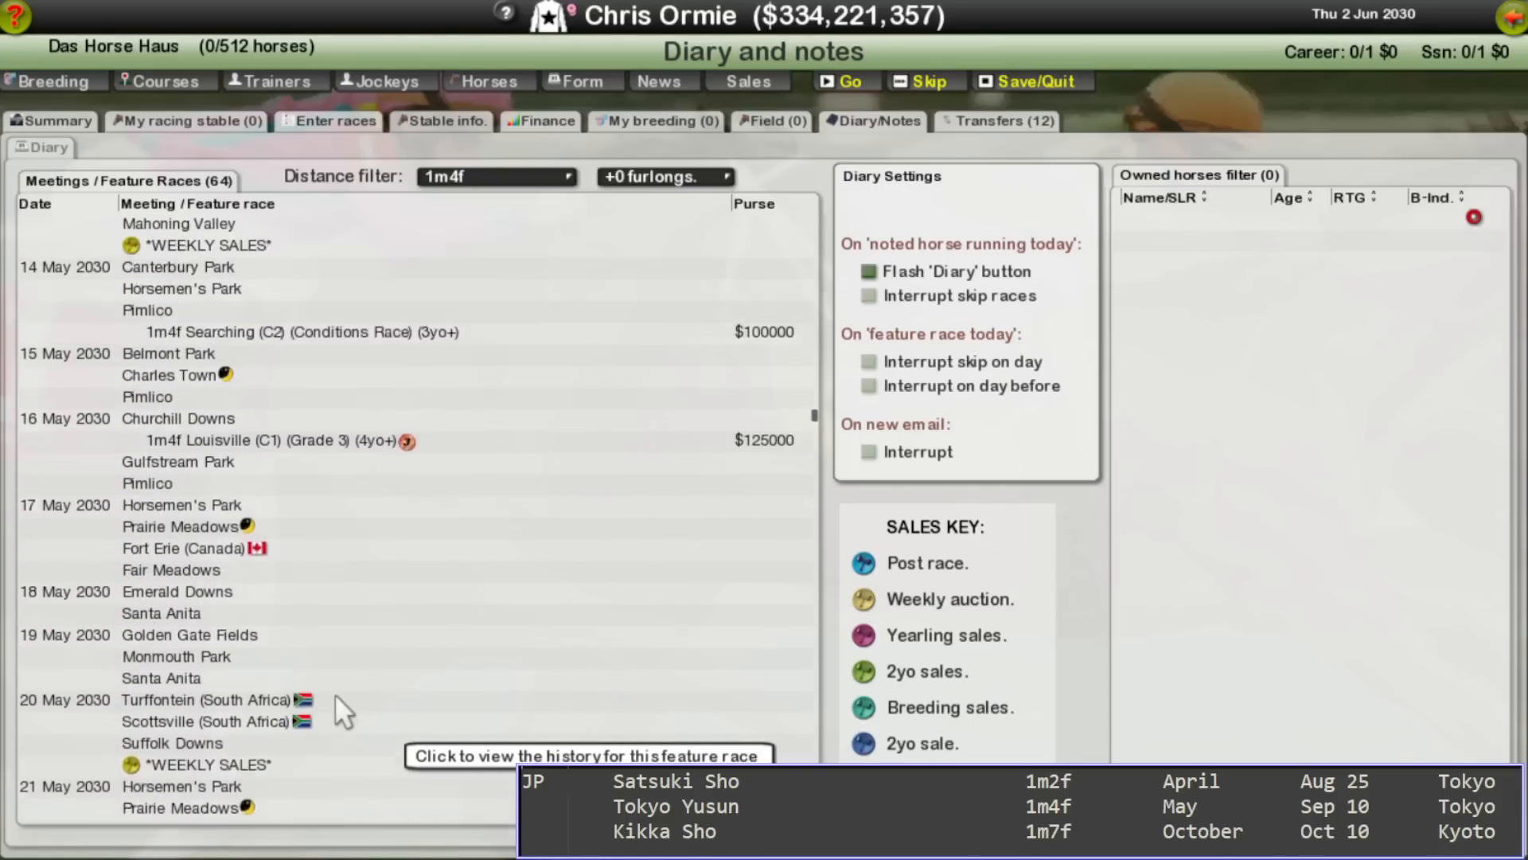
{"action": "scroll", "coordinate": [334, 692], "scroll_direction": "up", "scroll_amount": 2}
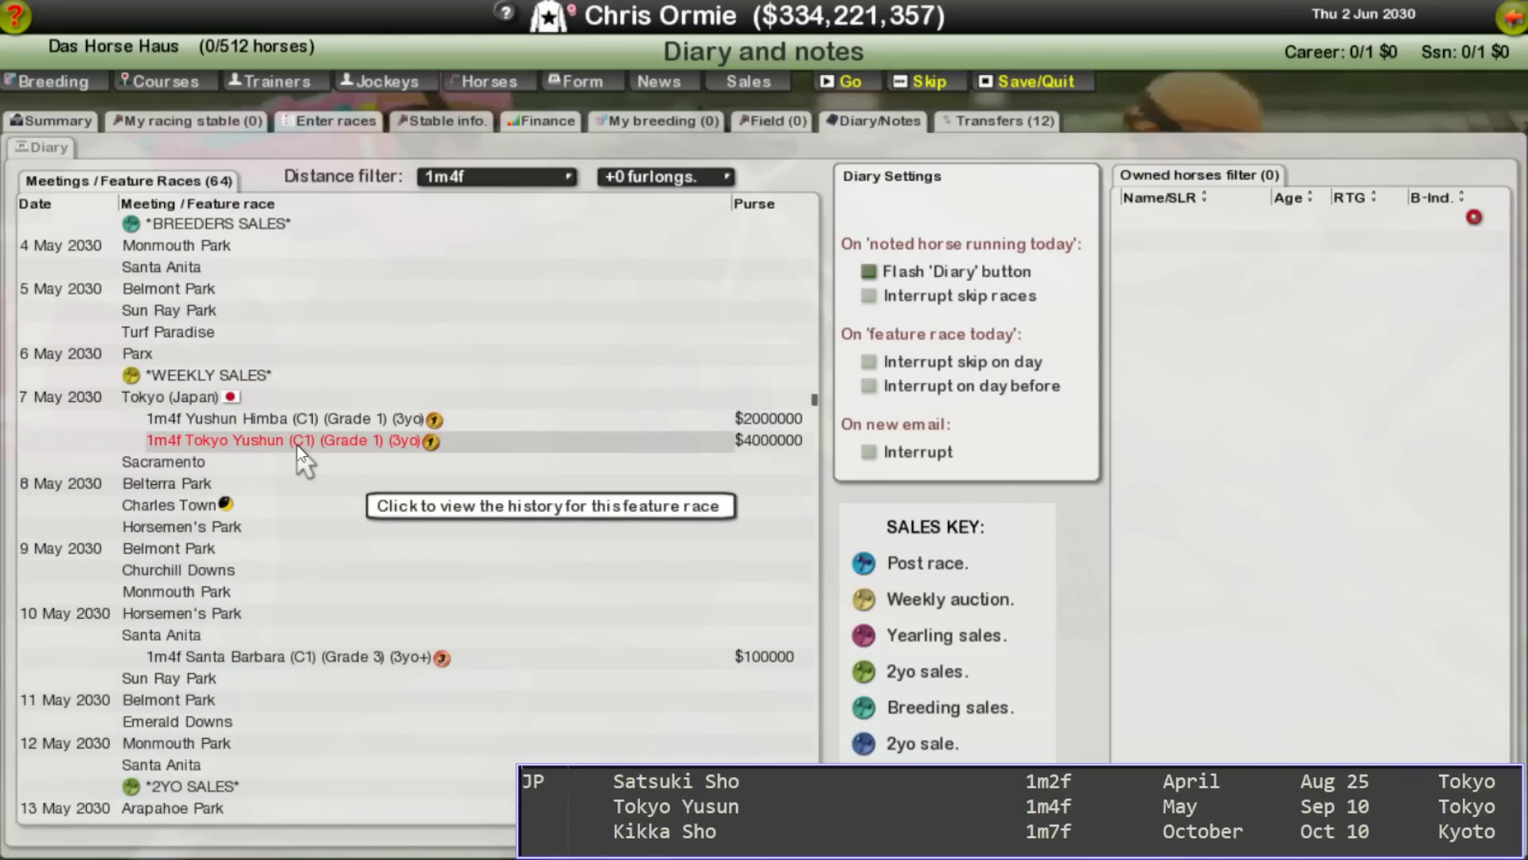
Step: Switch back to the notes and complete Tokyo Yusun's current date as May 7
{"action": "key", "text": "alt+Tab"}
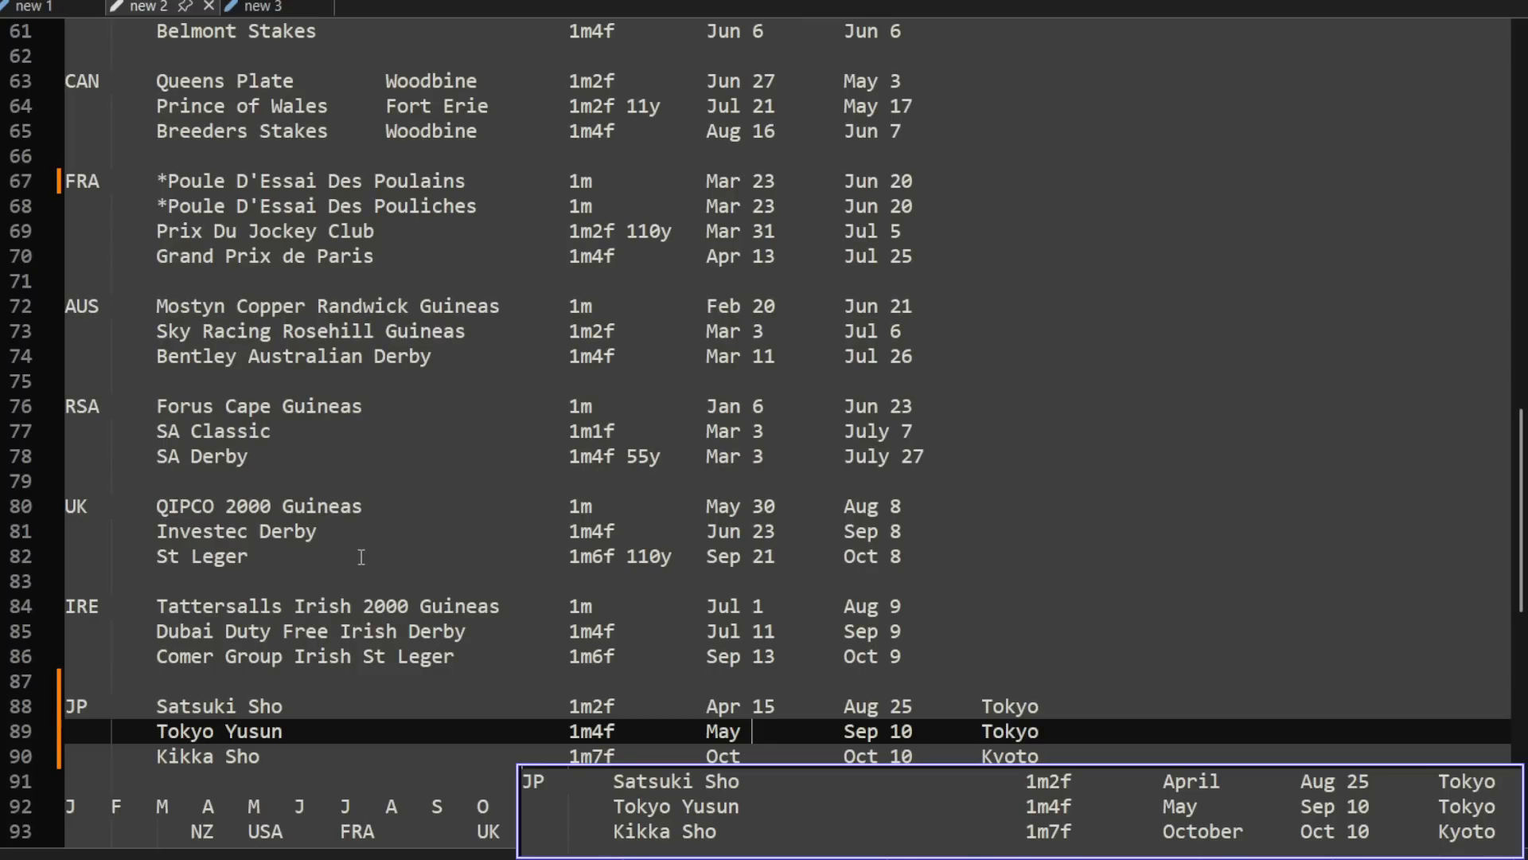
{"action": "type", "text": "7"}
{"action": "key", "text": "Down"}
Step: Return to the game, filter the diary's feature races to 1m7f, find Kikuka Sho late in the year and leave the diary
{"action": "key", "text": "alt+Tab"}
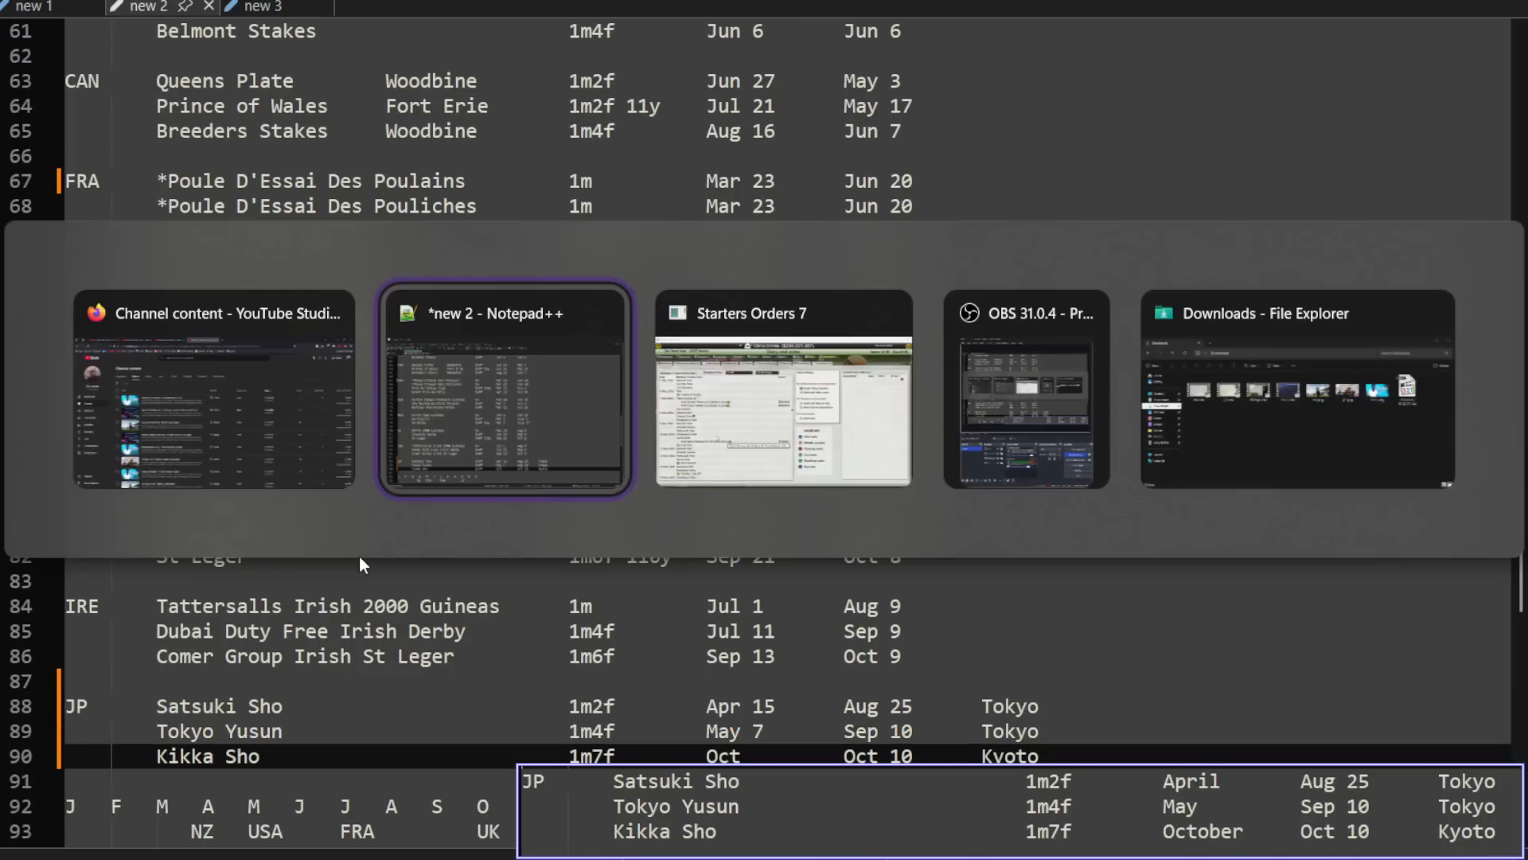
{"action": "key", "text": "alt+Tab"}
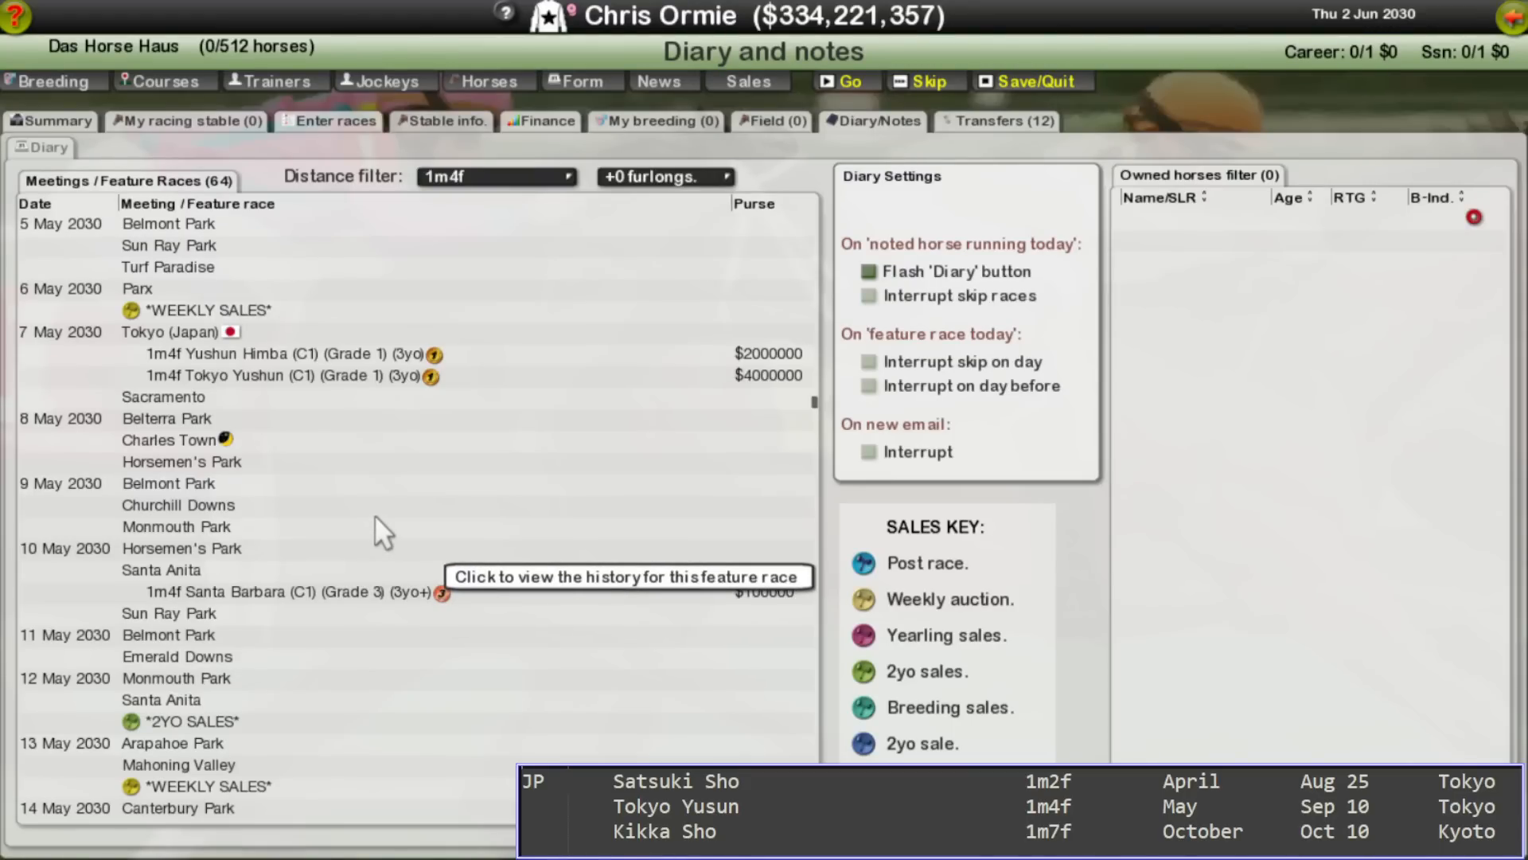
{"action": "left_click", "coordinate": [522, 185]}
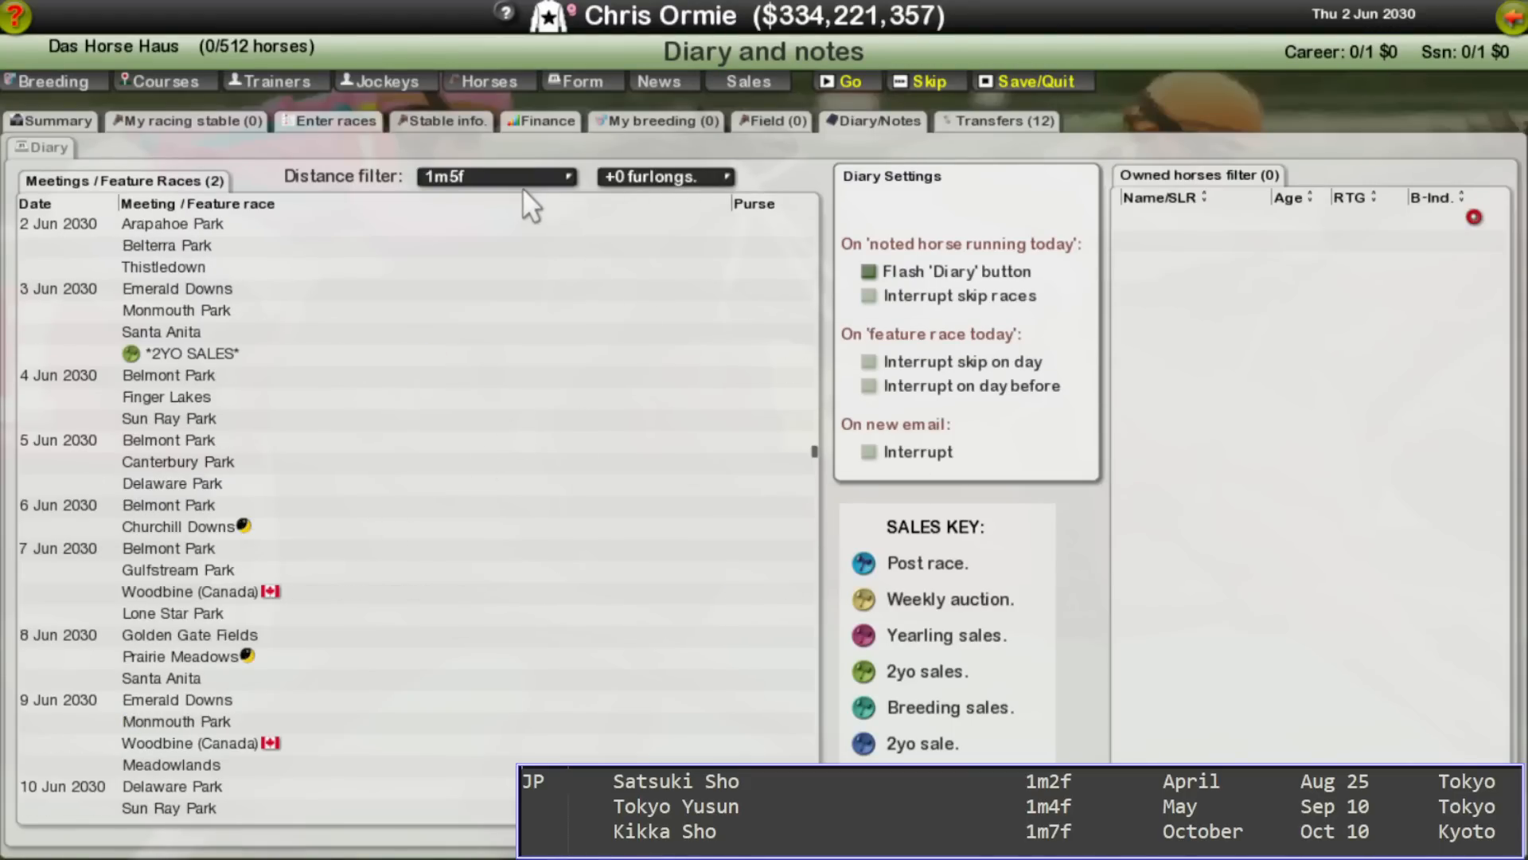
{"action": "left_click", "coordinate": [522, 184]}
{"action": "left_click", "coordinate": [522, 185]}
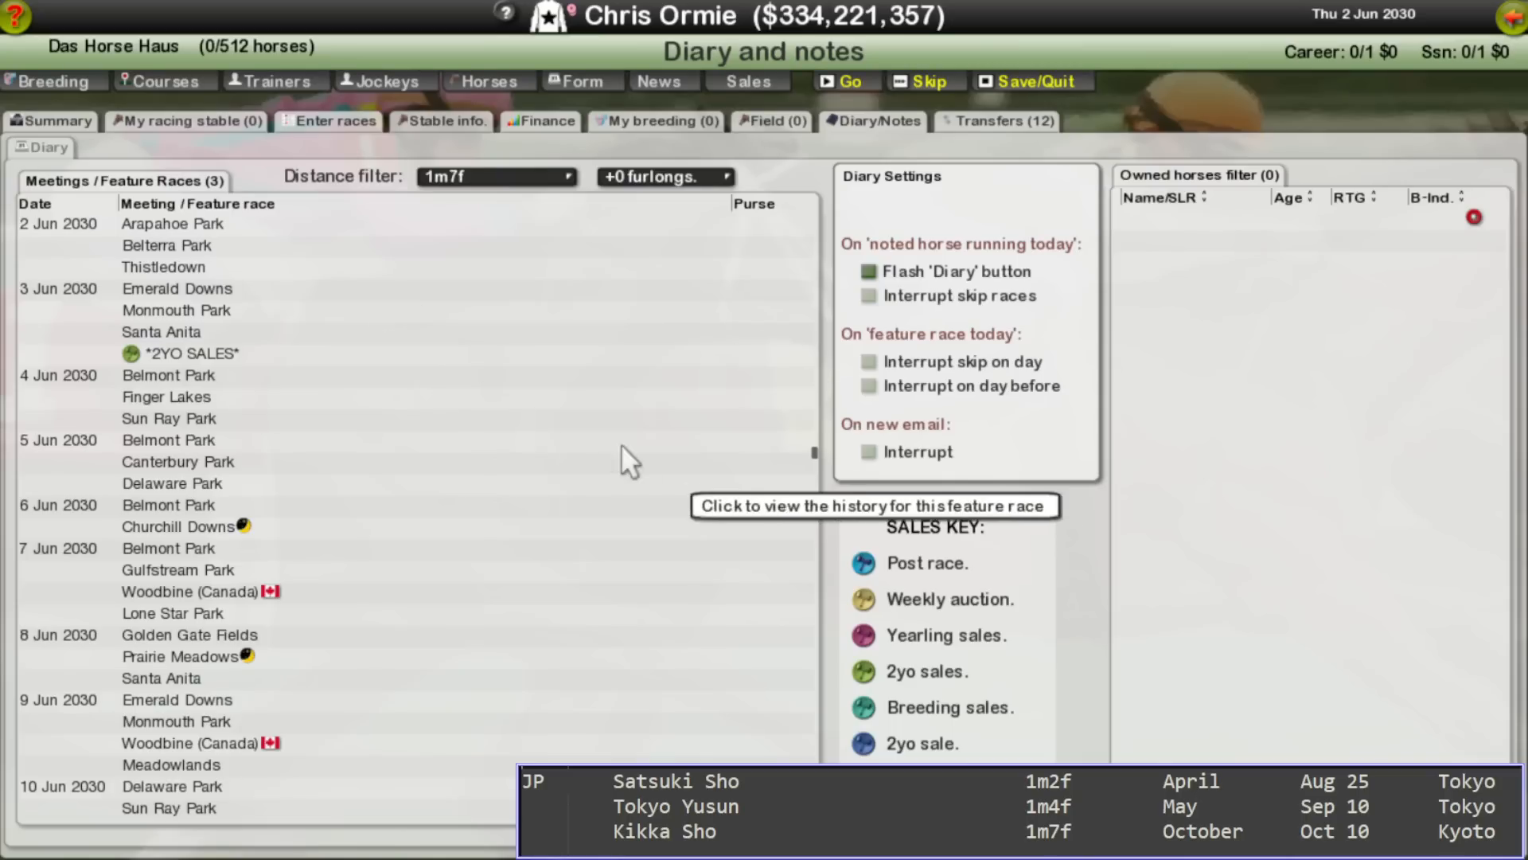
{"action": "left_click_drag", "start_coordinate": [815, 448], "coordinate": [804, 748]}
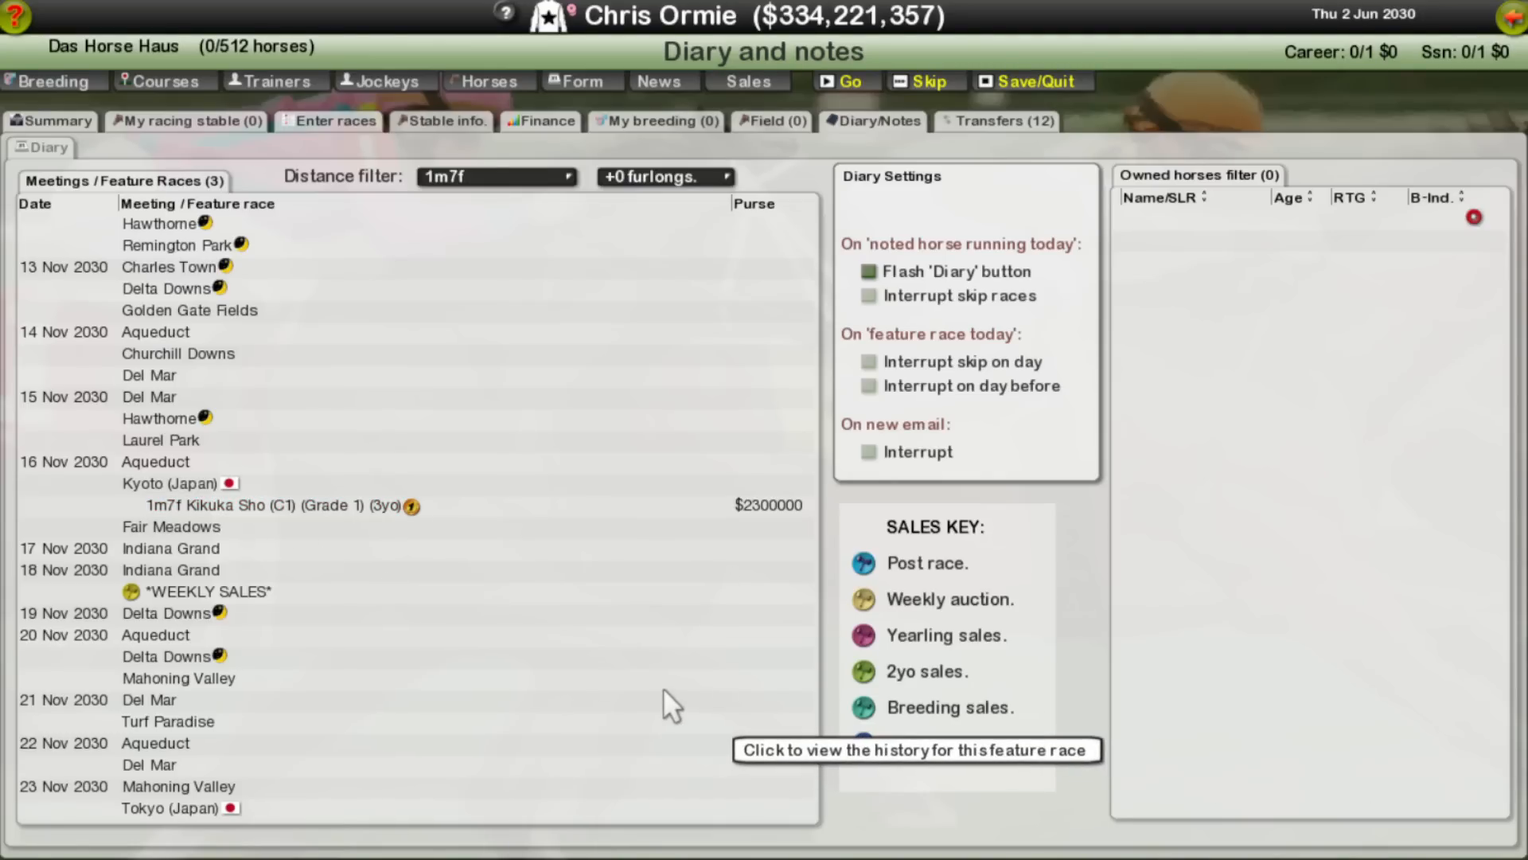
{"action": "right_click", "coordinate": [636, 673]}
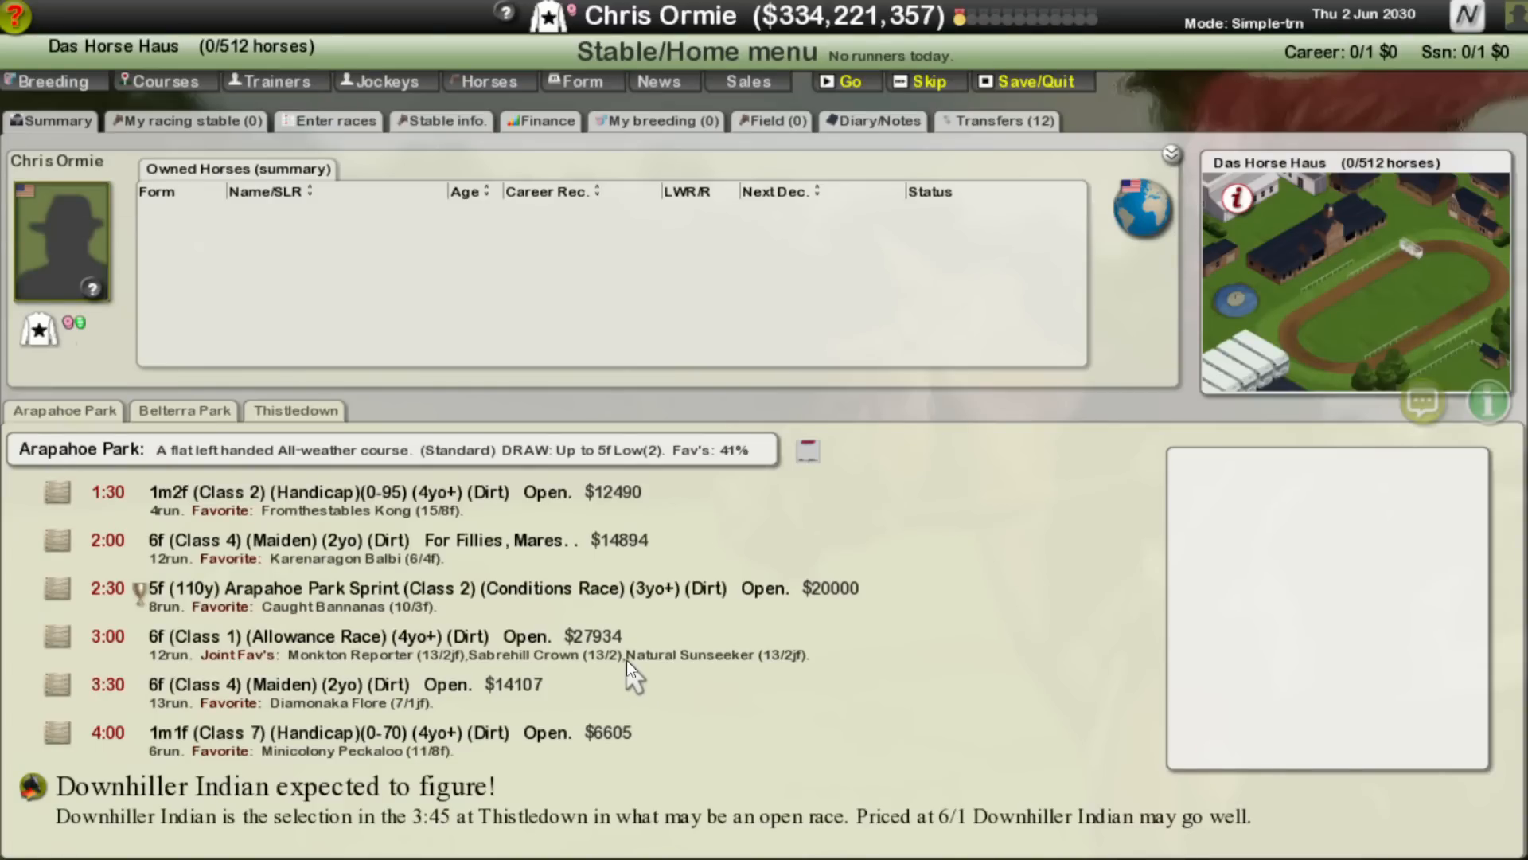
Step: Switch back to the notes and replace Kikka Sho's Oct entry with Nov 16
{"action": "key", "text": "alt+Tab"}
{"action": "key", "text": "Tab"}
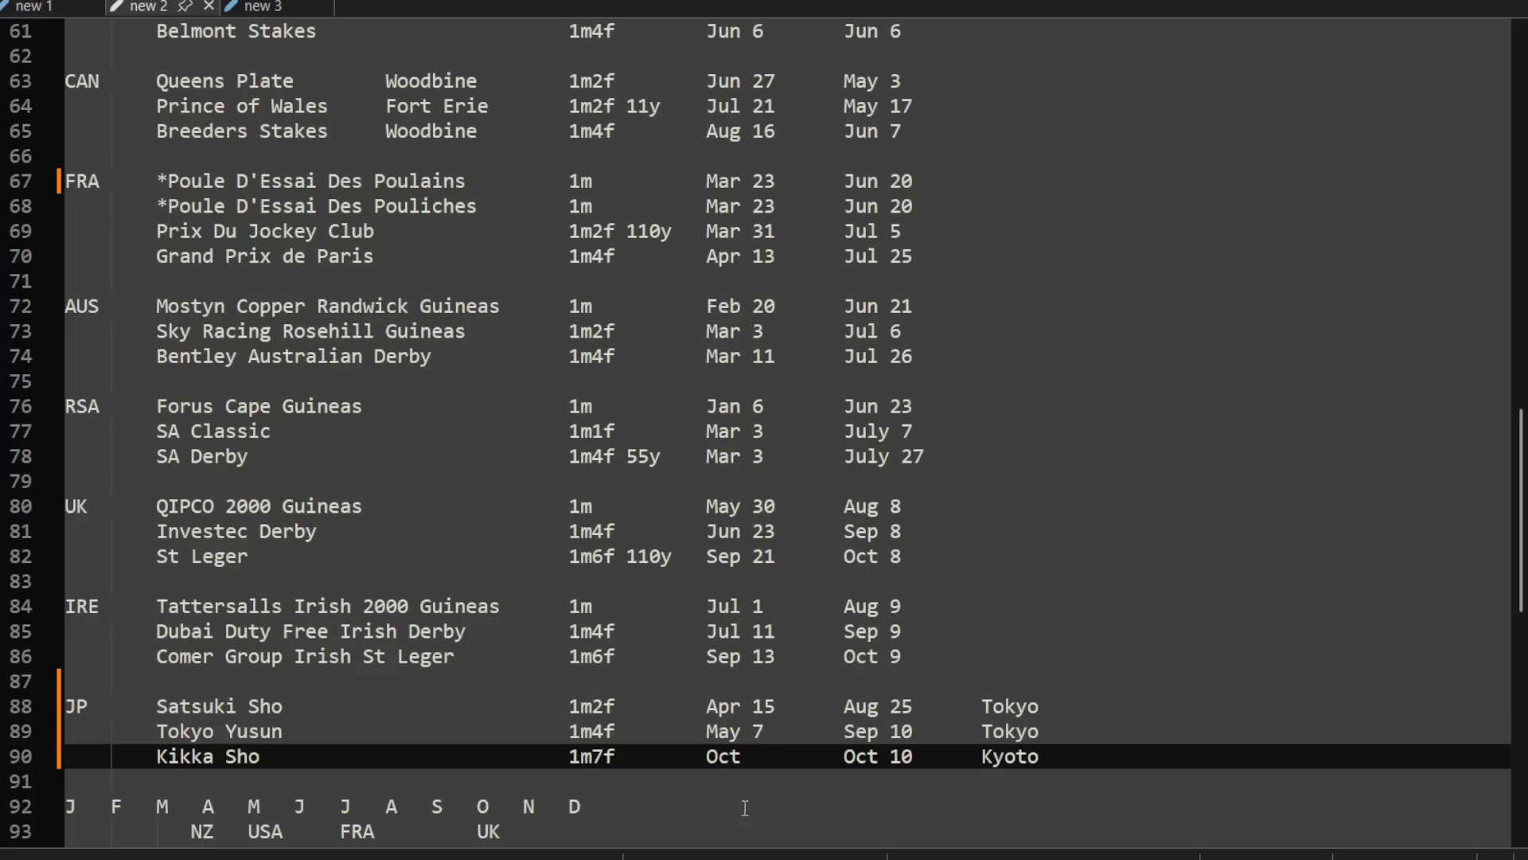
{"action": "key", "text": "BackSpace"}
{"action": "key", "text": "BackSpace"}
{"action": "key", "text": "BackSpace"}
{"action": "key", "text": "BackSpace"}
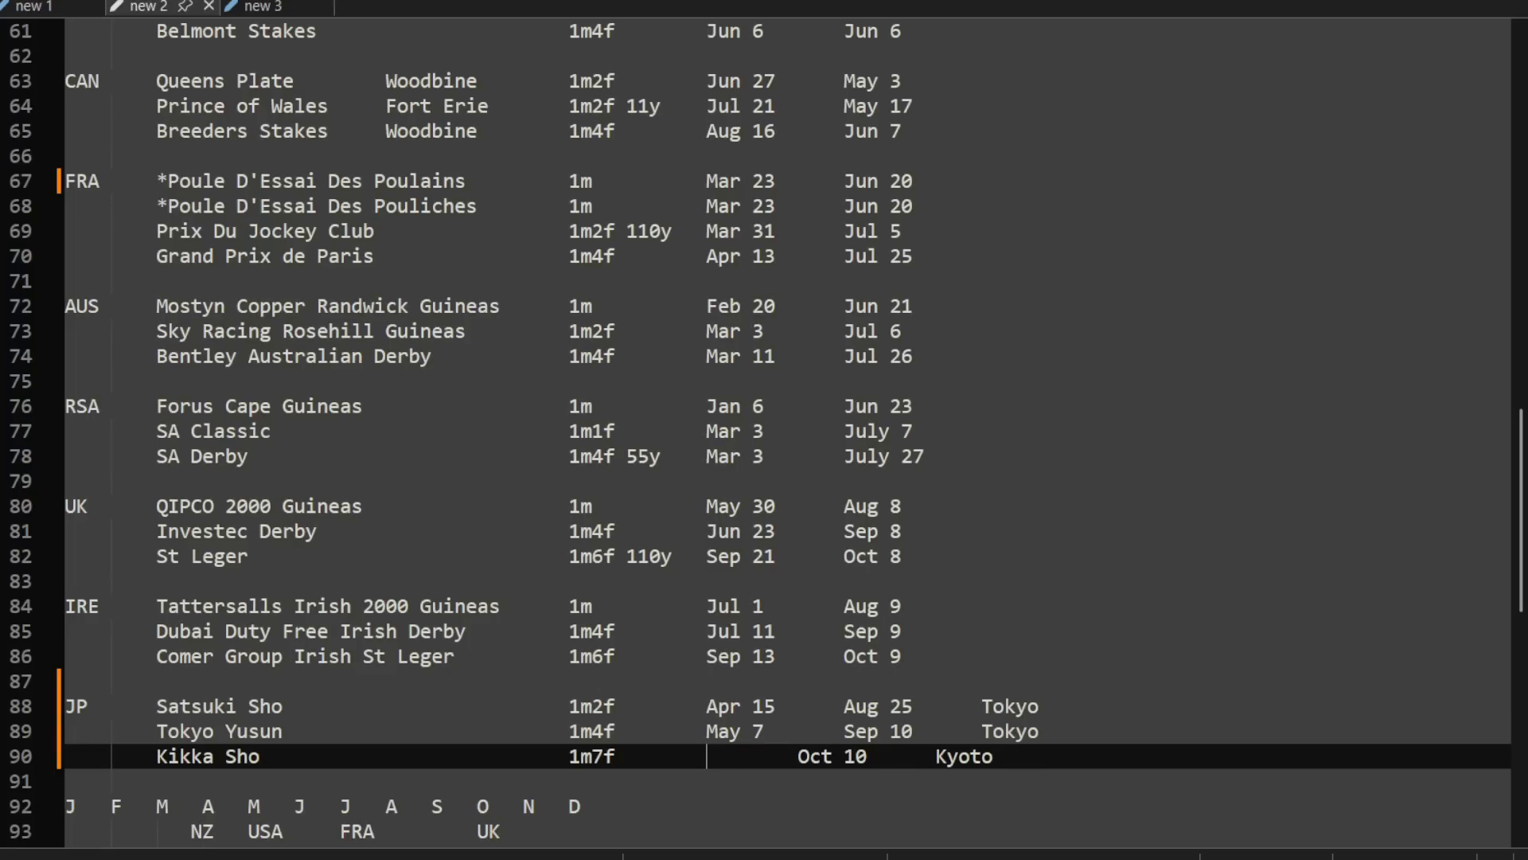
{"action": "type", "text": "Nov 16"}
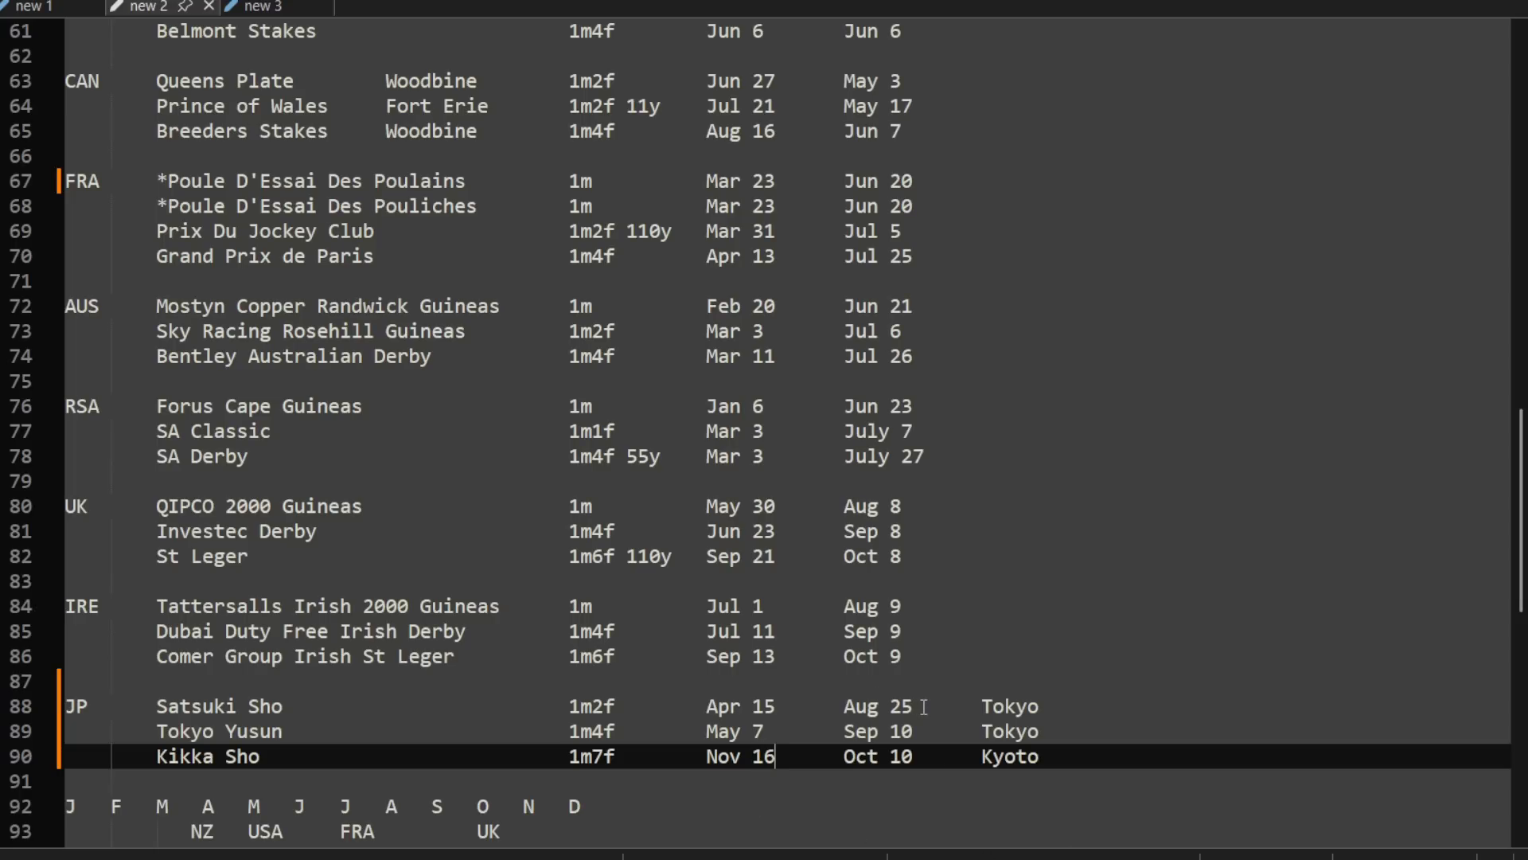
Step: Delete the course names Tokyo, Tokyo and Kyoto from the ends of the three JP race rows
{"action": "mouse_move", "coordinate": [923, 707]}
{"action": "left_mouse_down"}
{"action": "mouse_move", "coordinate": [1039, 706]}
{"action": "mouse_move", "coordinate": [987, 730]}
{"action": "mouse_move", "coordinate": [928, 730]}
{"action": "left_mouse_up"}
{"action": "key", "text": "Delete"}
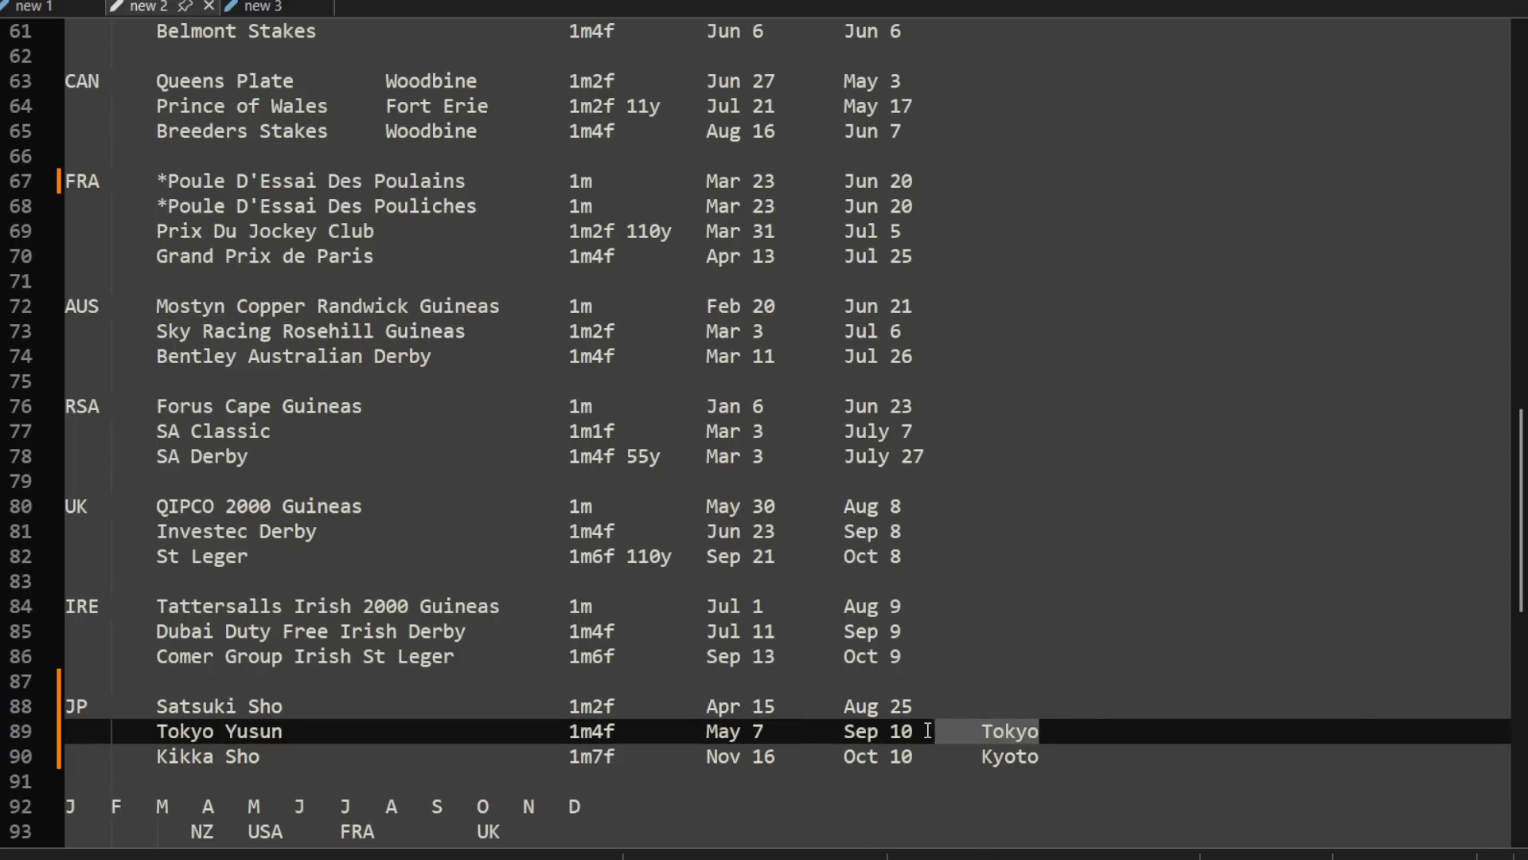
{"action": "key", "text": "Delete"}
{"action": "left_click", "coordinate": [923, 756]}
{"action": "left_click", "coordinate": [1058, 758], "text": "shift"}
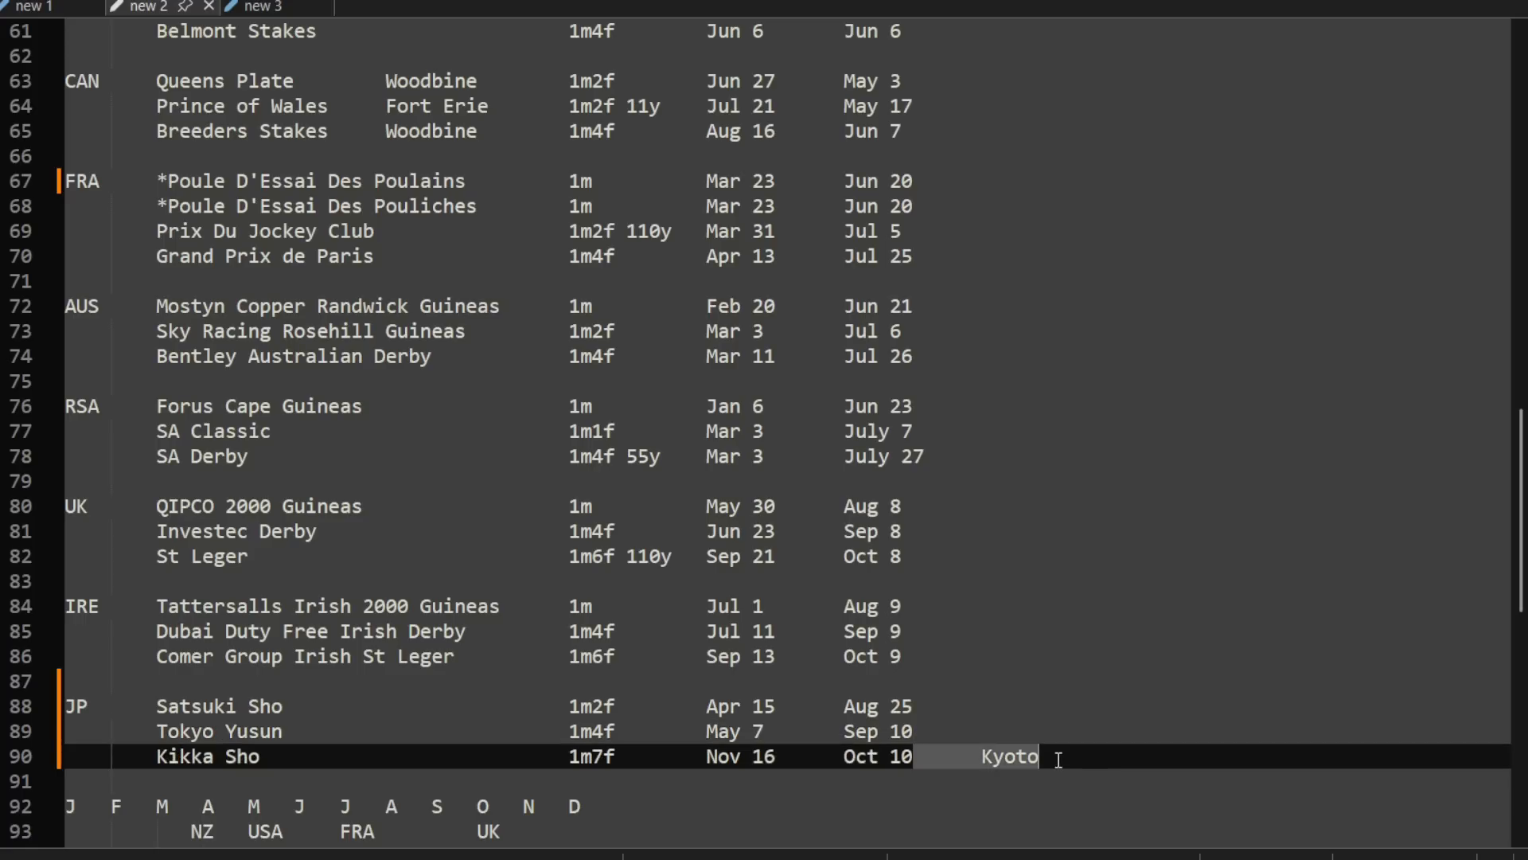
{"action": "key", "text": "Delete"}
{"action": "key", "text": "Up"}
{"action": "key", "text": "Up"}
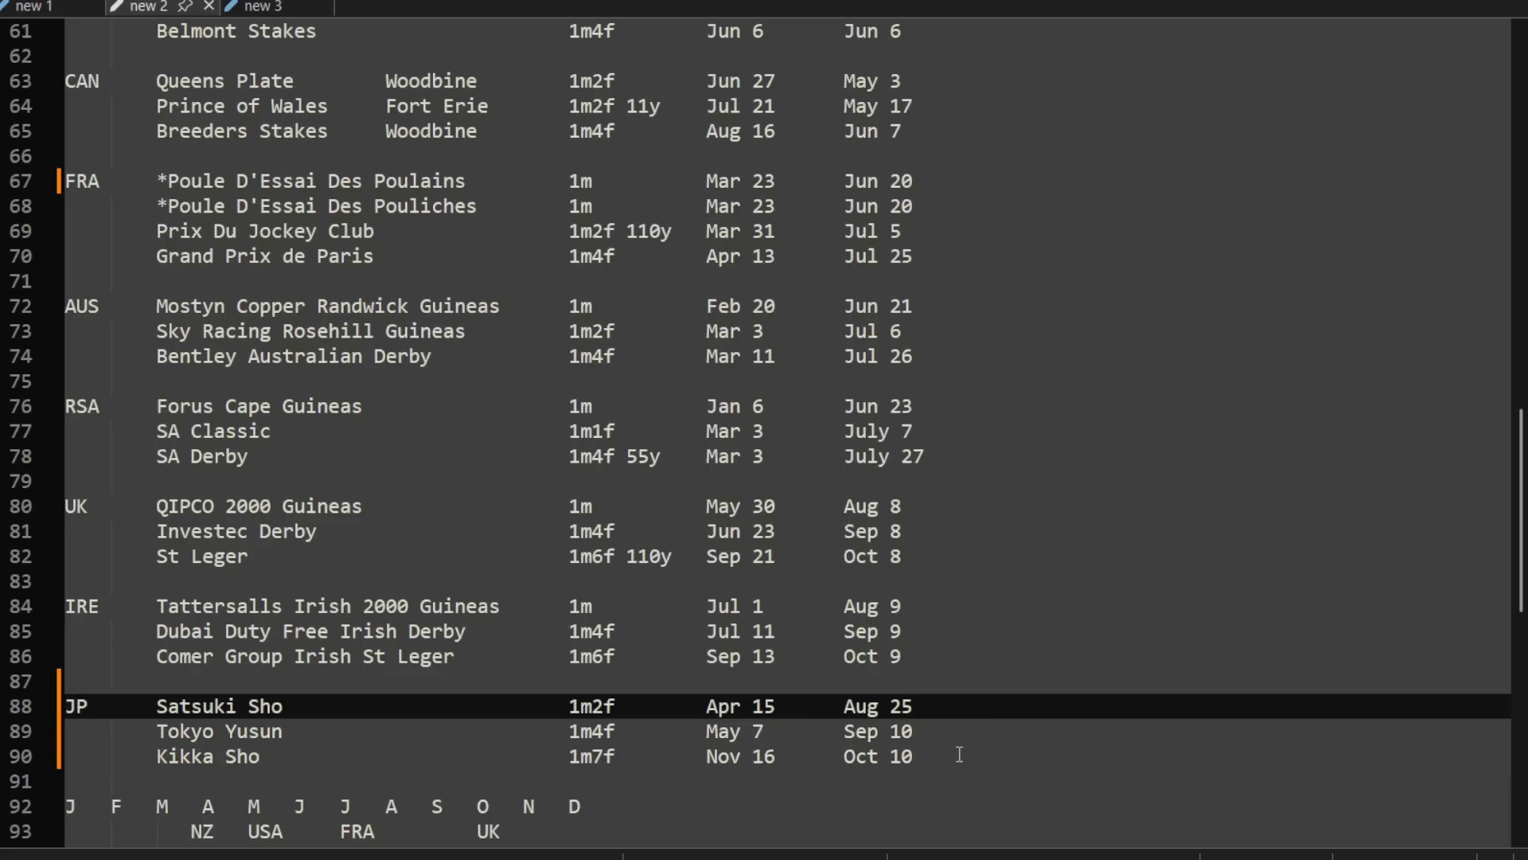
Step: Add JP below IRE in the month timeline under the JP race rows
{"action": "scroll", "coordinate": [903, 692], "scroll_direction": "down", "scroll_amount": 3}
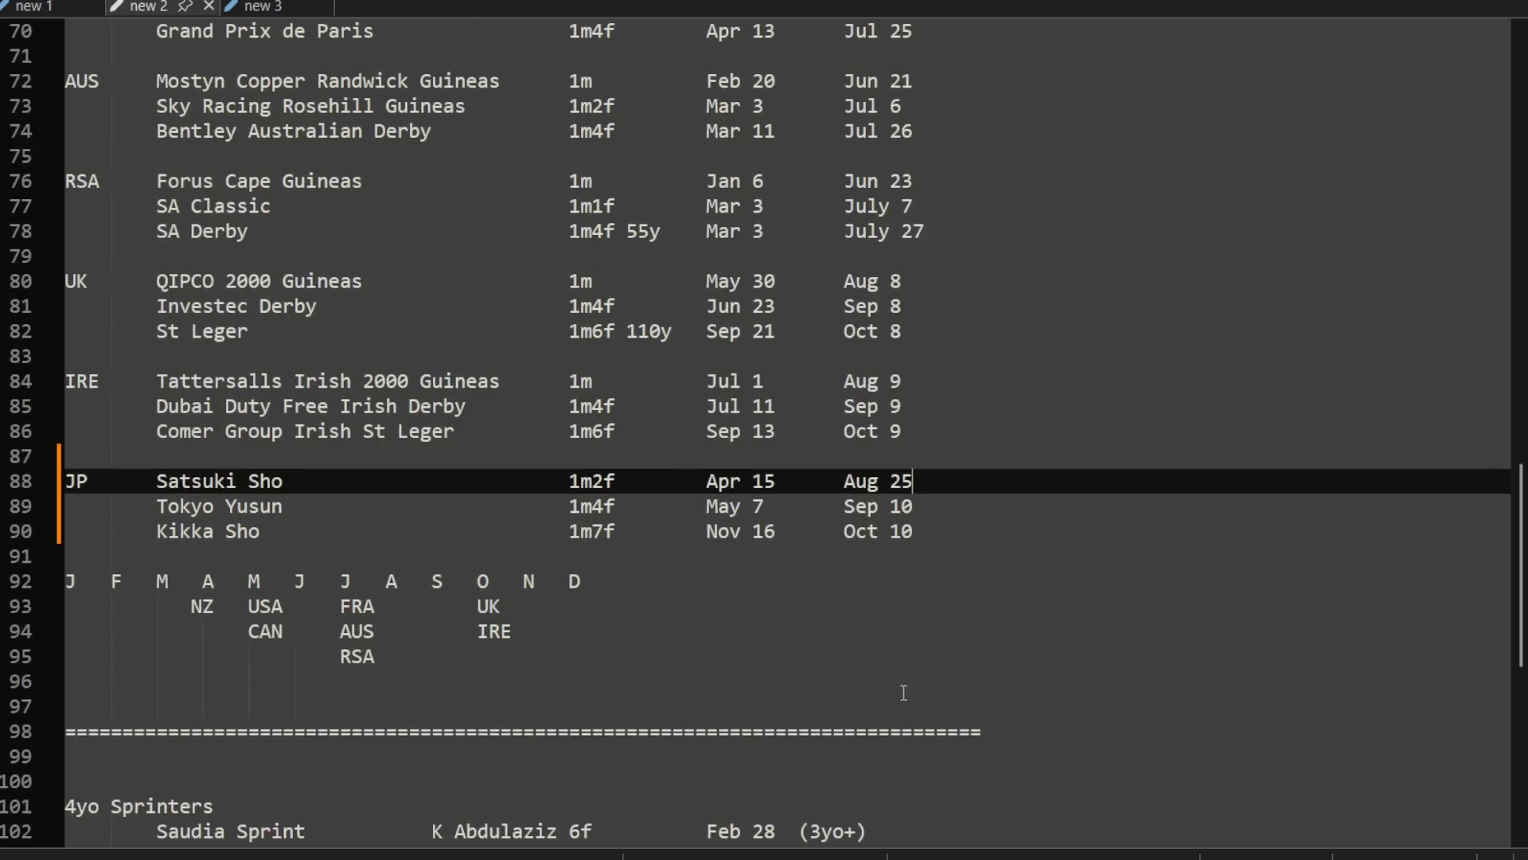
{"action": "left_click", "coordinate": [511, 649]}
{"action": "key", "text": "Tab"}
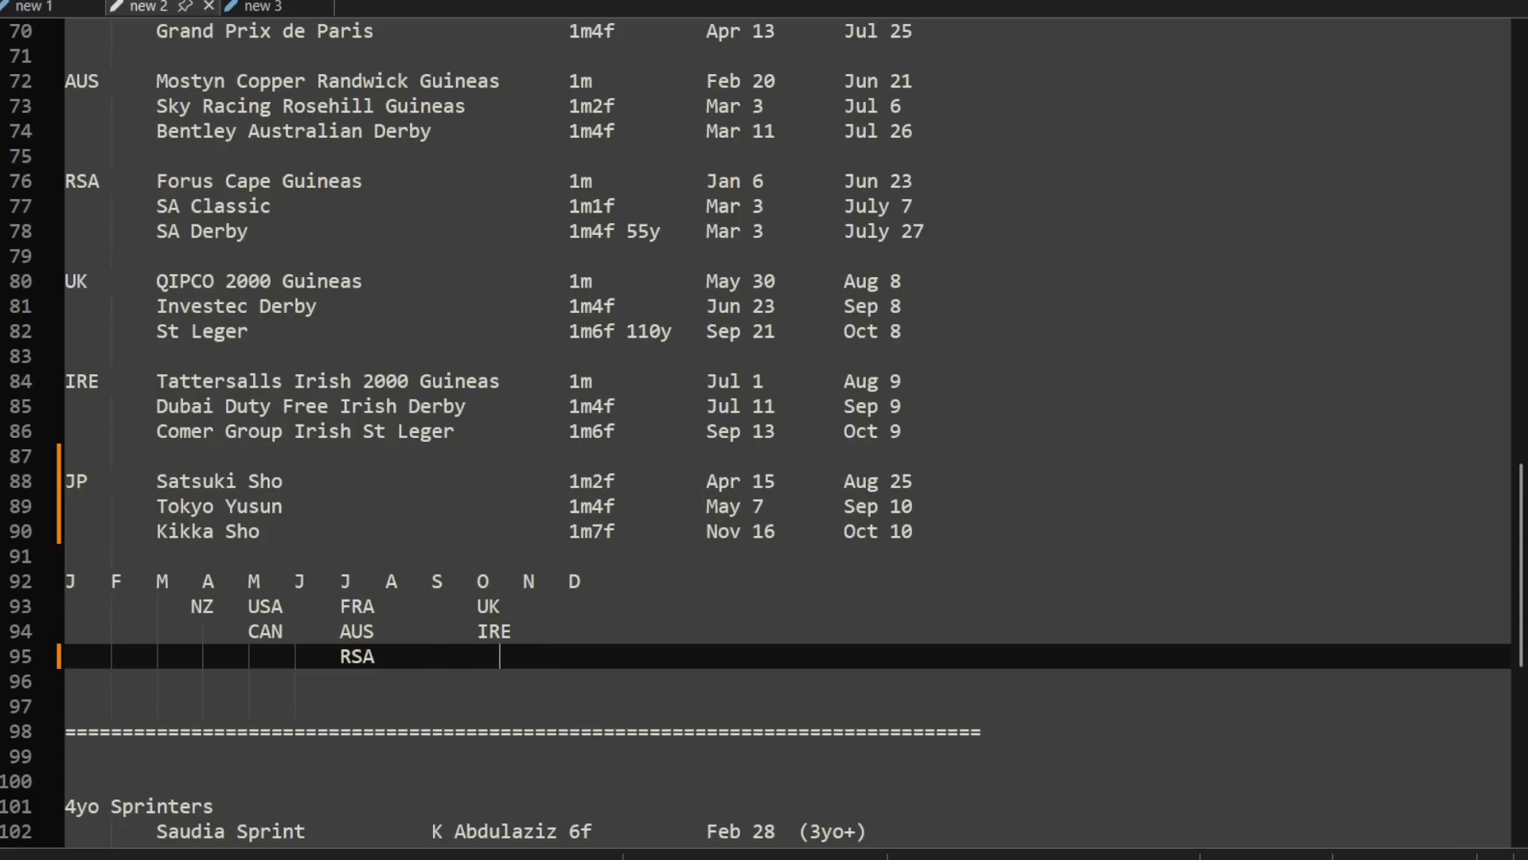
{"action": "type", "text": "JP"}
{"action": "key", "text": "BackSpace"}
{"action": "key", "text": "BackSpace"}
Step: Move UK and IRE in the month timeline from the October column to the September column
{"action": "left_click", "coordinate": [472, 606]}
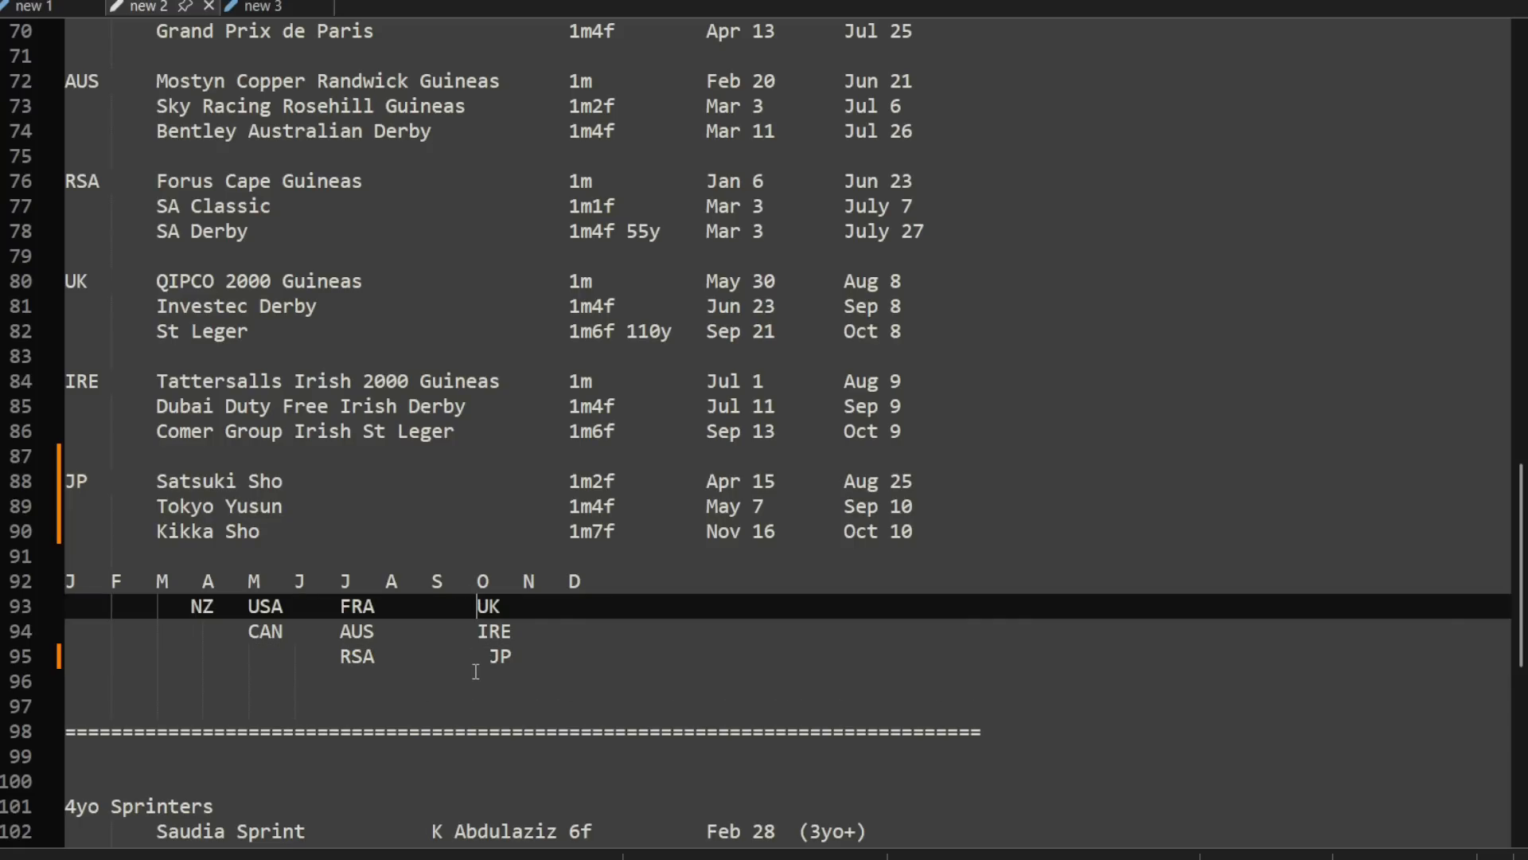
{"action": "key", "text": "BackSpace"}
{"action": "key", "text": "BackSpace"}
{"action": "key", "text": "Tab"}
{"action": "key", "text": "Tab"}
{"action": "key", "text": "BackSpace"}
{"action": "key", "text": "BackSpace"}
{"action": "key", "text": "BackSpace"}
{"action": "left_click", "coordinate": [475, 632]}
{"action": "key", "text": "BackSpace"}
{"action": "key", "text": "BackSpace"}
{"action": "key", "text": "BackSpace"}
{"action": "key", "text": "BackSpace"}
{"action": "type", "text": "q"}
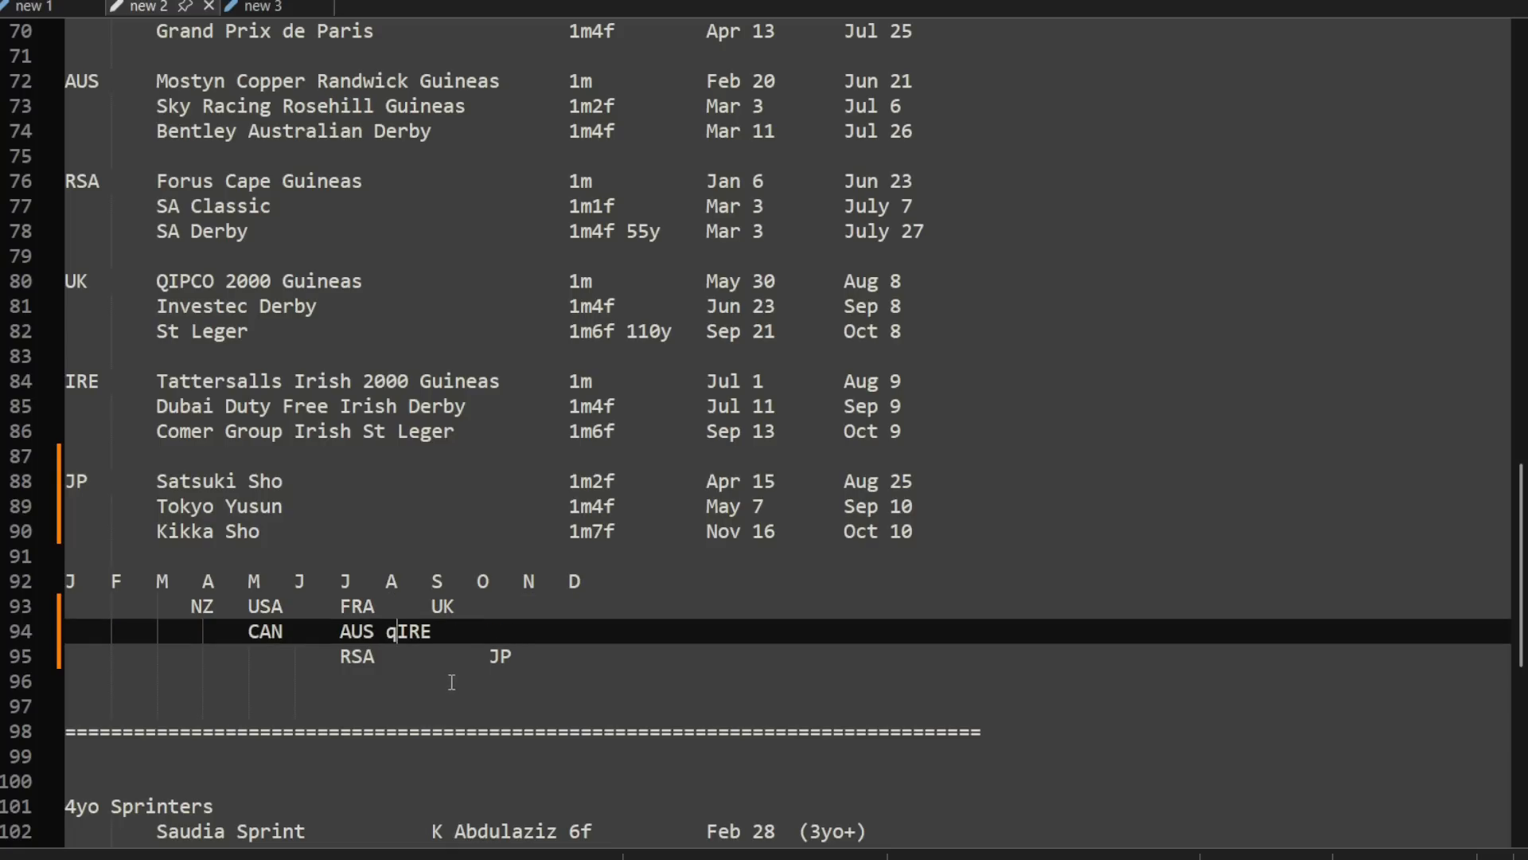
{"action": "key", "text": "BackSpace"}
{"action": "key", "text": "Tab"}
Step: Shift JP in the month timeline back to between the September and October columns
{"action": "left_click", "coordinate": [461, 657]}
{"action": "key", "text": "BackSpace"}
{"action": "key", "text": "BackSpace"}
{"action": "key", "text": "BackSpace"}
{"action": "key", "text": "BackSpace"}
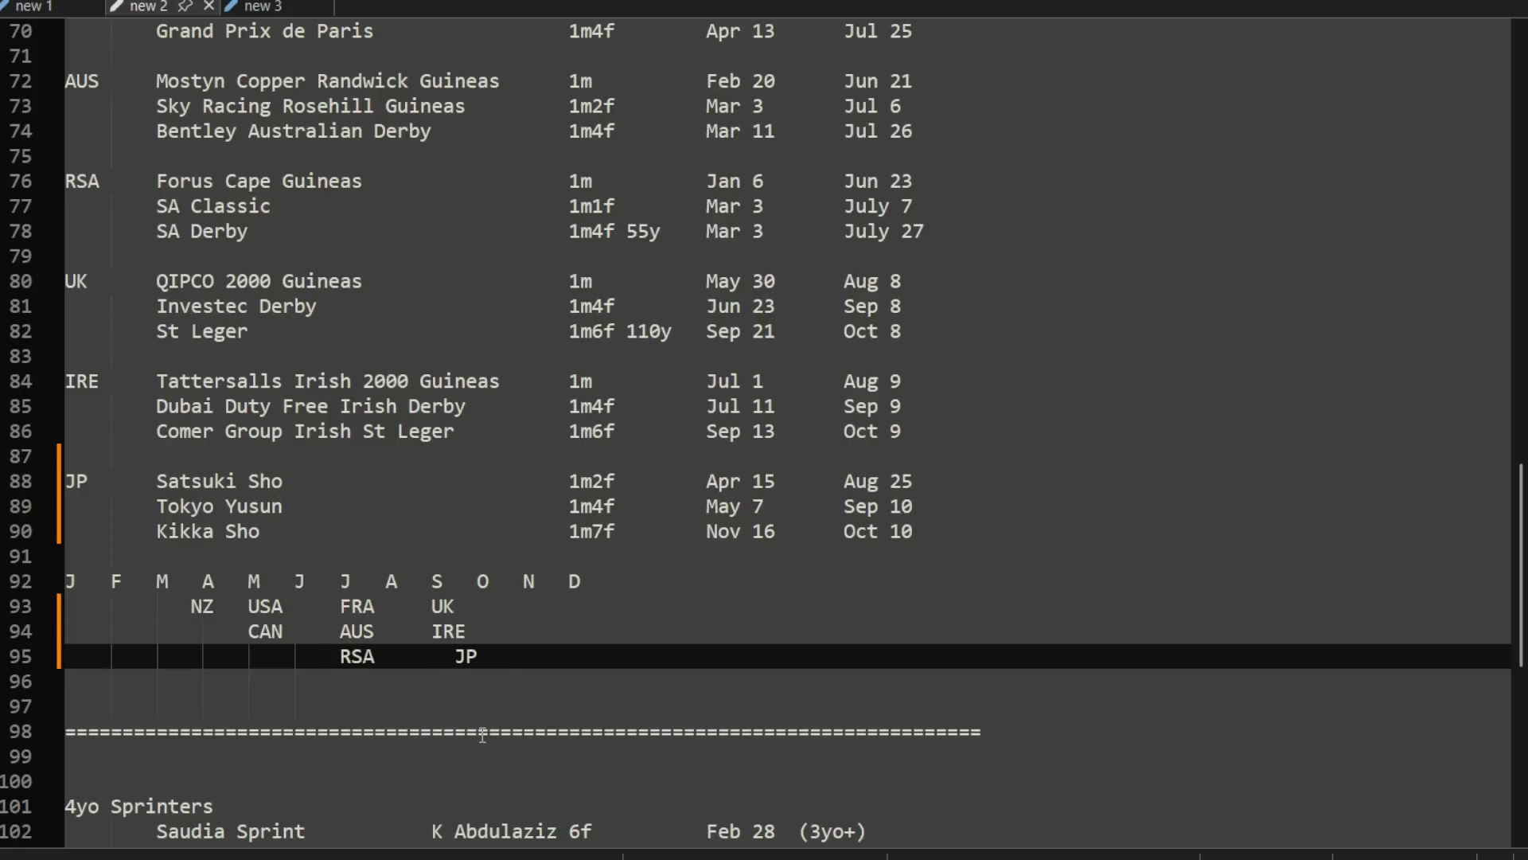
{"action": "key", "text": "BackSpace"}
{"action": "left_click", "coordinate": [546, 673]}
{"action": "left_click_drag", "start_coordinate": [672, 660], "coordinate": [31, 582]}
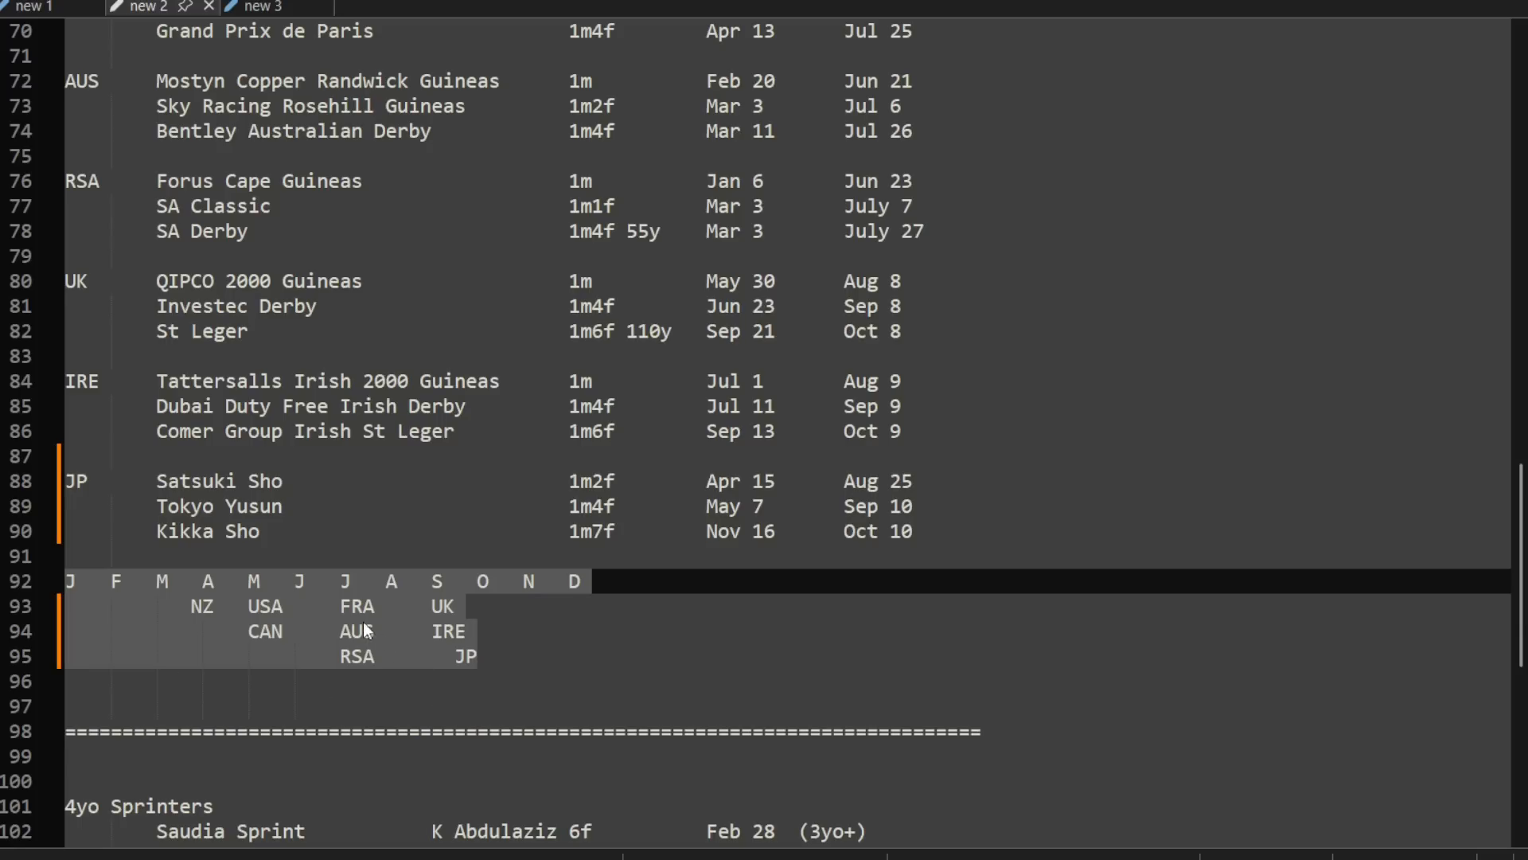
Step: Shift FRA, AUS and RSA in the month timeline back to between the June and July columns
{"action": "left_click", "coordinate": [339, 603]}
{"action": "key", "text": "BackSpace"}
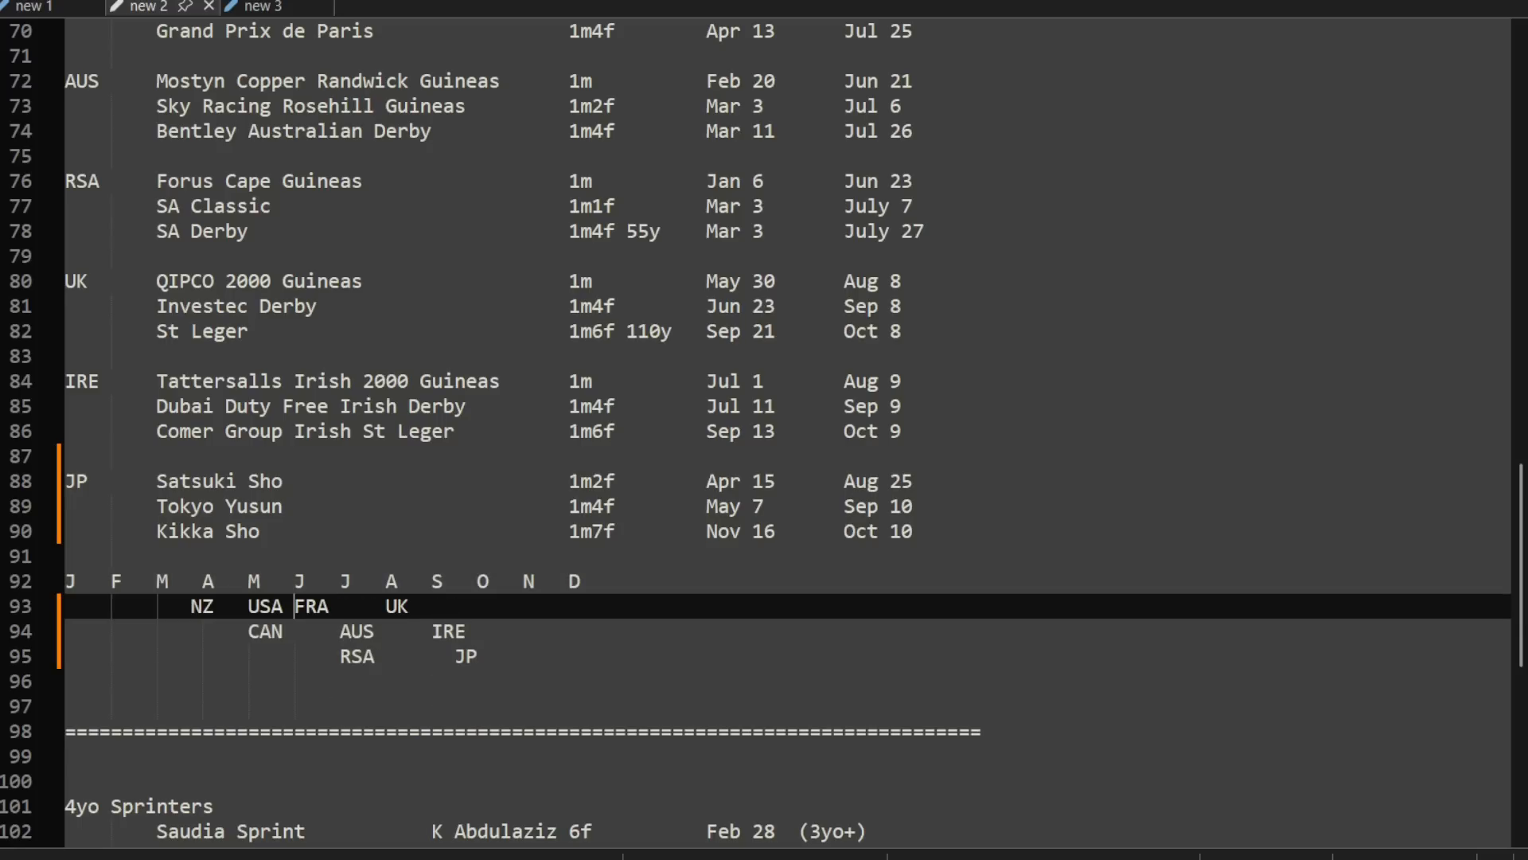
{"action": "left_click", "coordinate": [337, 635]}
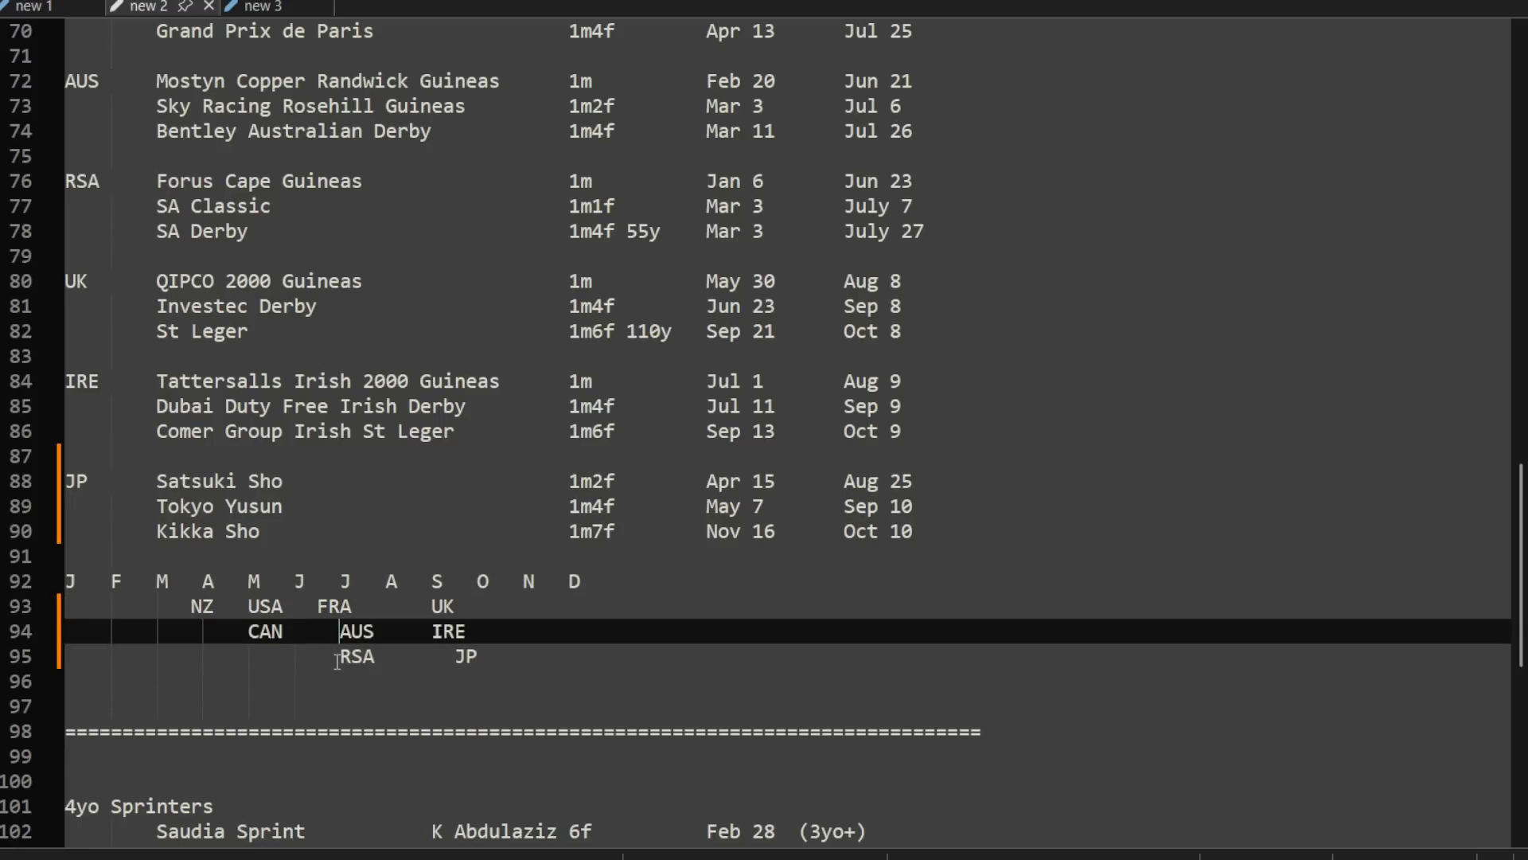
{"action": "key", "text": "BackSpace"}
{"action": "left_click", "coordinate": [334, 662]}
{"action": "key", "text": "BackSpace"}
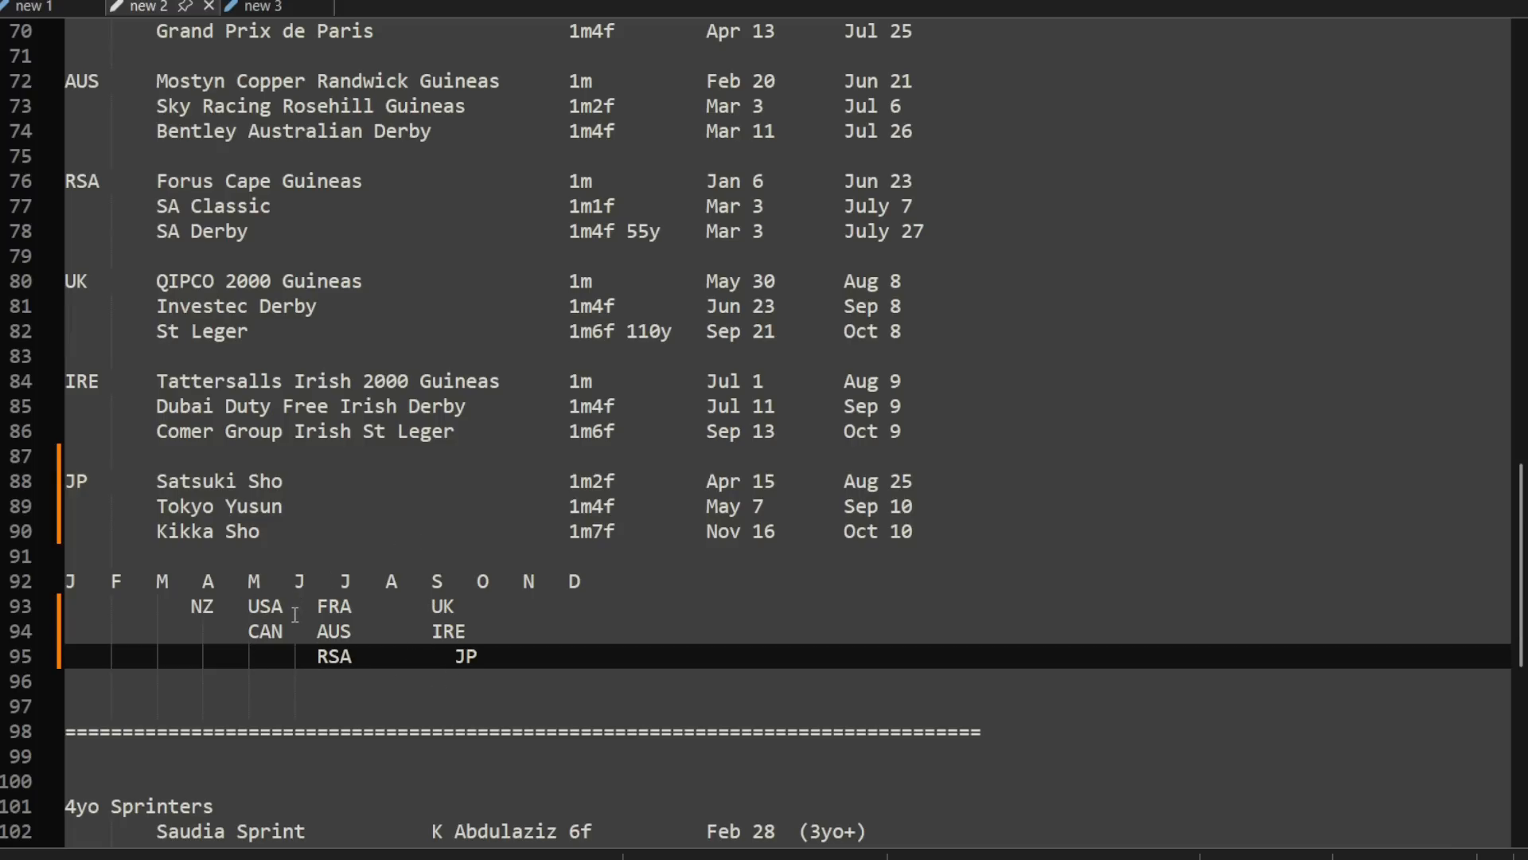
Step: Shift USA and CAN in the month timeline to between May and June, and FRA, AUS and RSA to between July and August
{"action": "left_click", "coordinate": [247, 608]}
{"action": "left_click", "coordinate": [247, 631]}
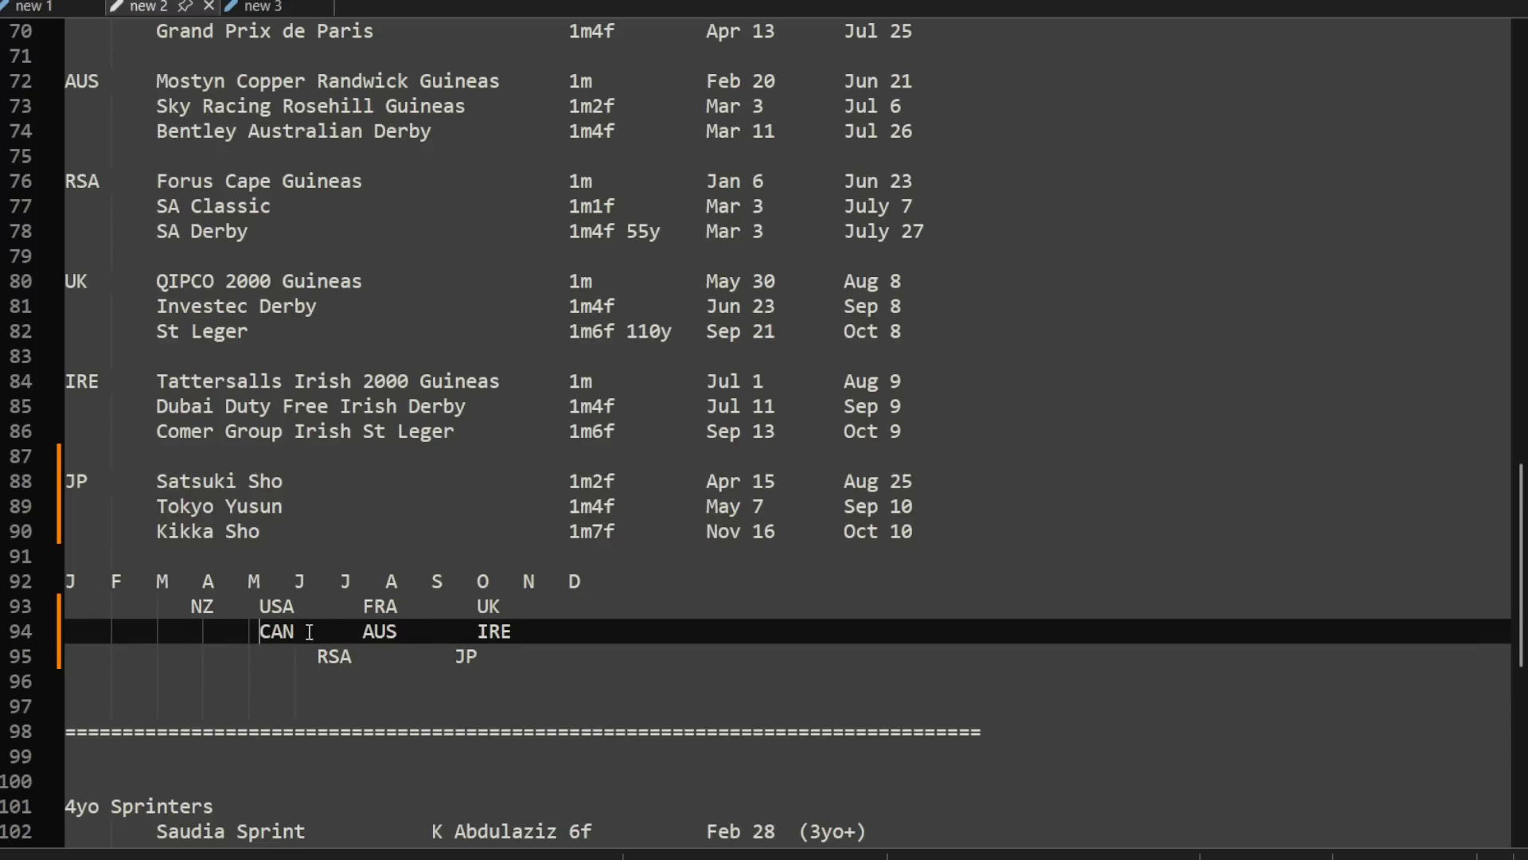
{"action": "left_click", "coordinate": [360, 607]}
{"action": "key", "text": "BackSpace"}
{"action": "left_click", "coordinate": [362, 631]}
{"action": "key", "text": "BackSpace"}
{"action": "left_click", "coordinate": [311, 658]}
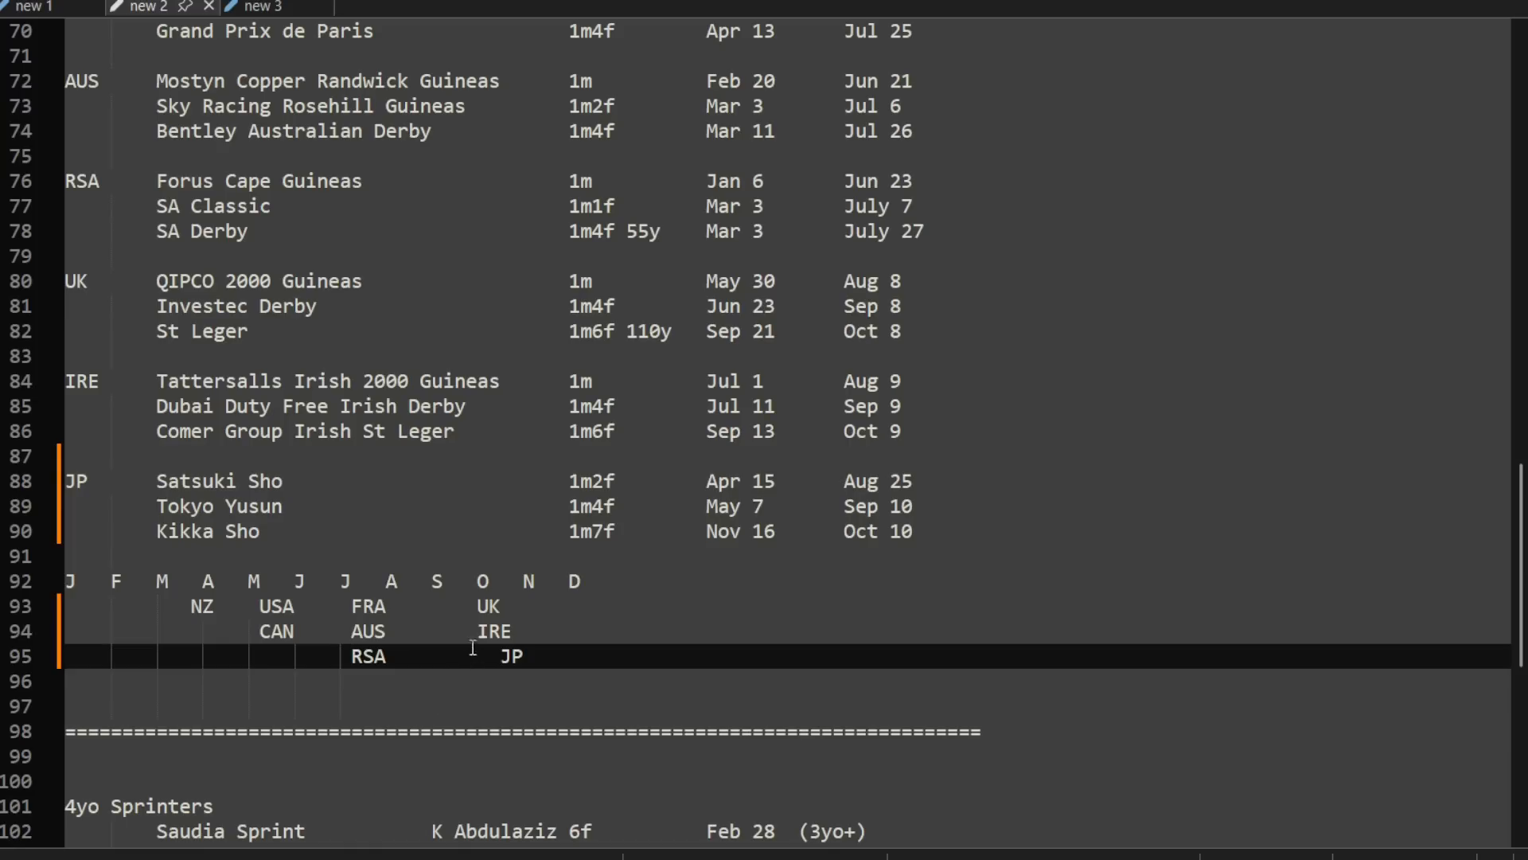
Step: Move UK and IRE in the month timeline back to the September column and JP to between September and October
{"action": "left_click", "coordinate": [434, 607]}
{"action": "key", "text": "Delete"}
{"action": "left_click", "coordinate": [437, 631]}
{"action": "key", "text": "Delete"}
{"action": "key", "text": "Delete"}
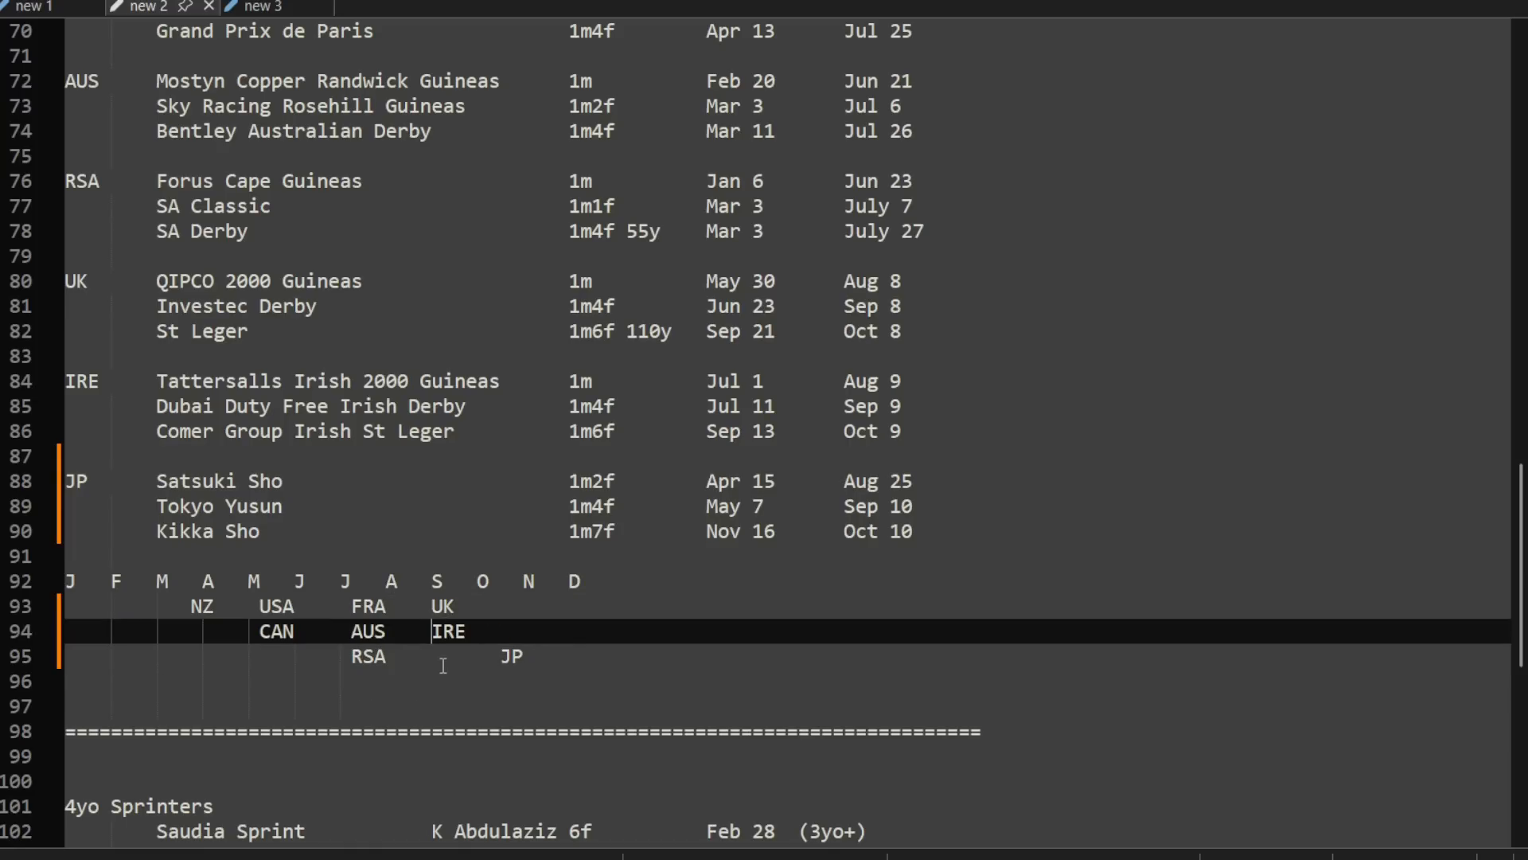
{"action": "left_click", "coordinate": [439, 659]}
{"action": "key", "text": "Delete"}
{"action": "key", "text": "Delete"}
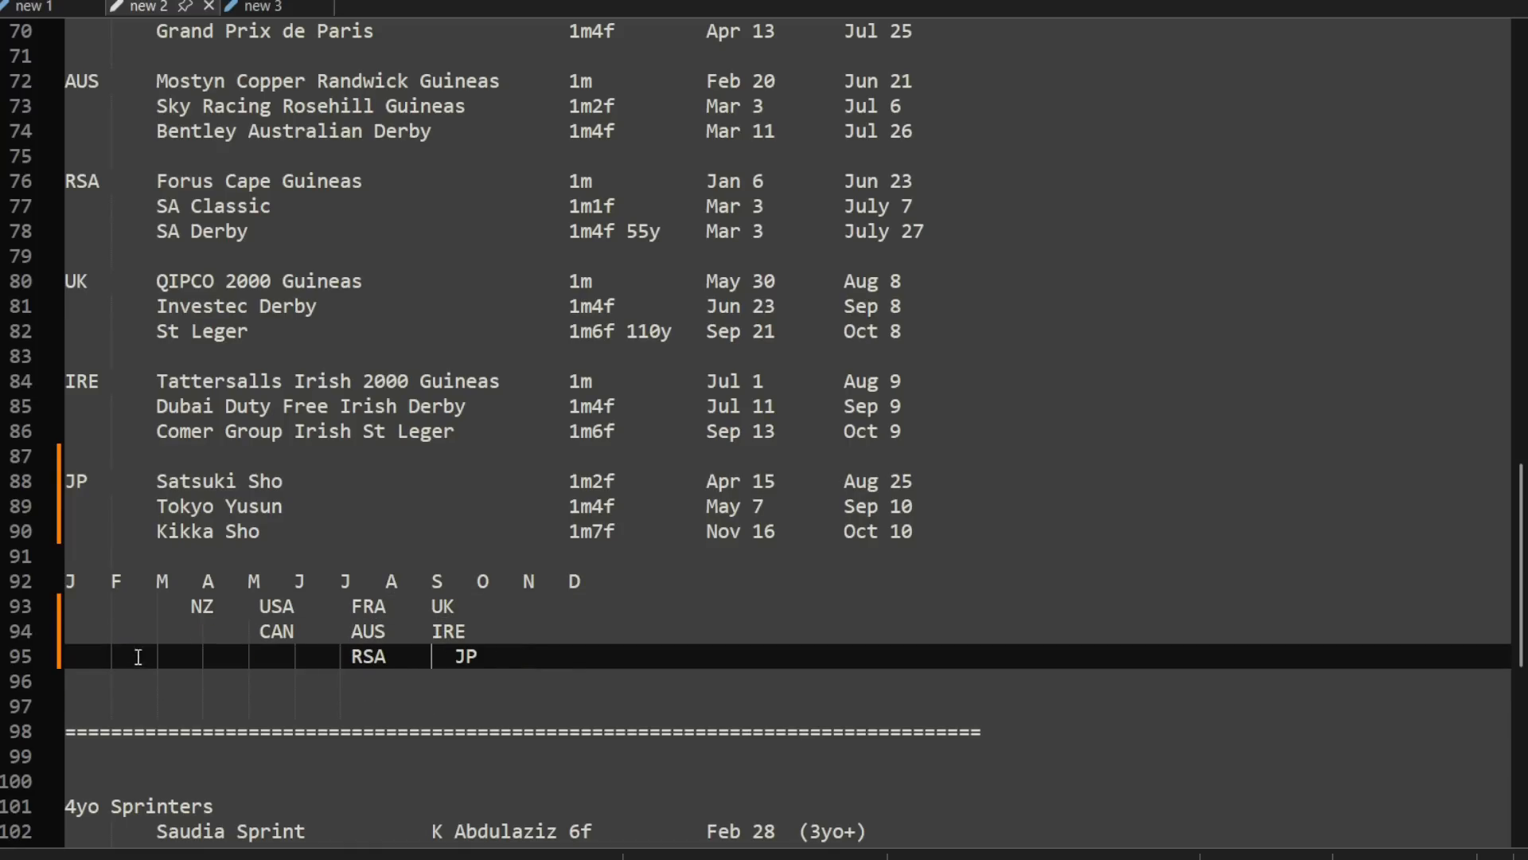
Step: Shift NZ in the month timeline to between March and April, realigning USA, FRA and UK with the entries below them
{"action": "scroll", "coordinate": [342, 621], "scroll_direction": "up", "scroll_amount": 7}
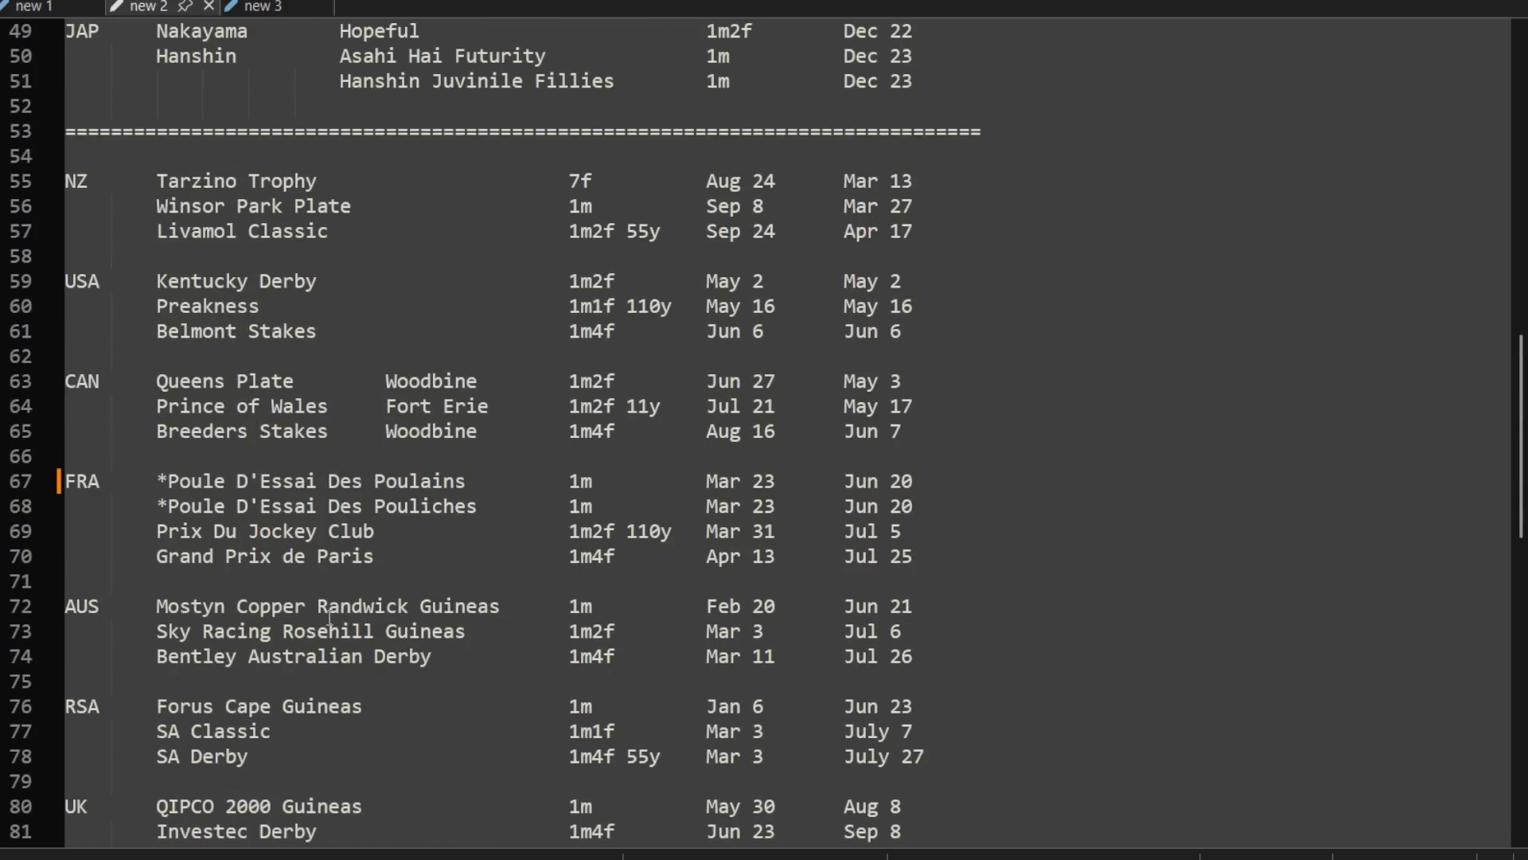
{"action": "scroll", "coordinate": [329, 616], "scroll_direction": "down", "scroll_amount": 6}
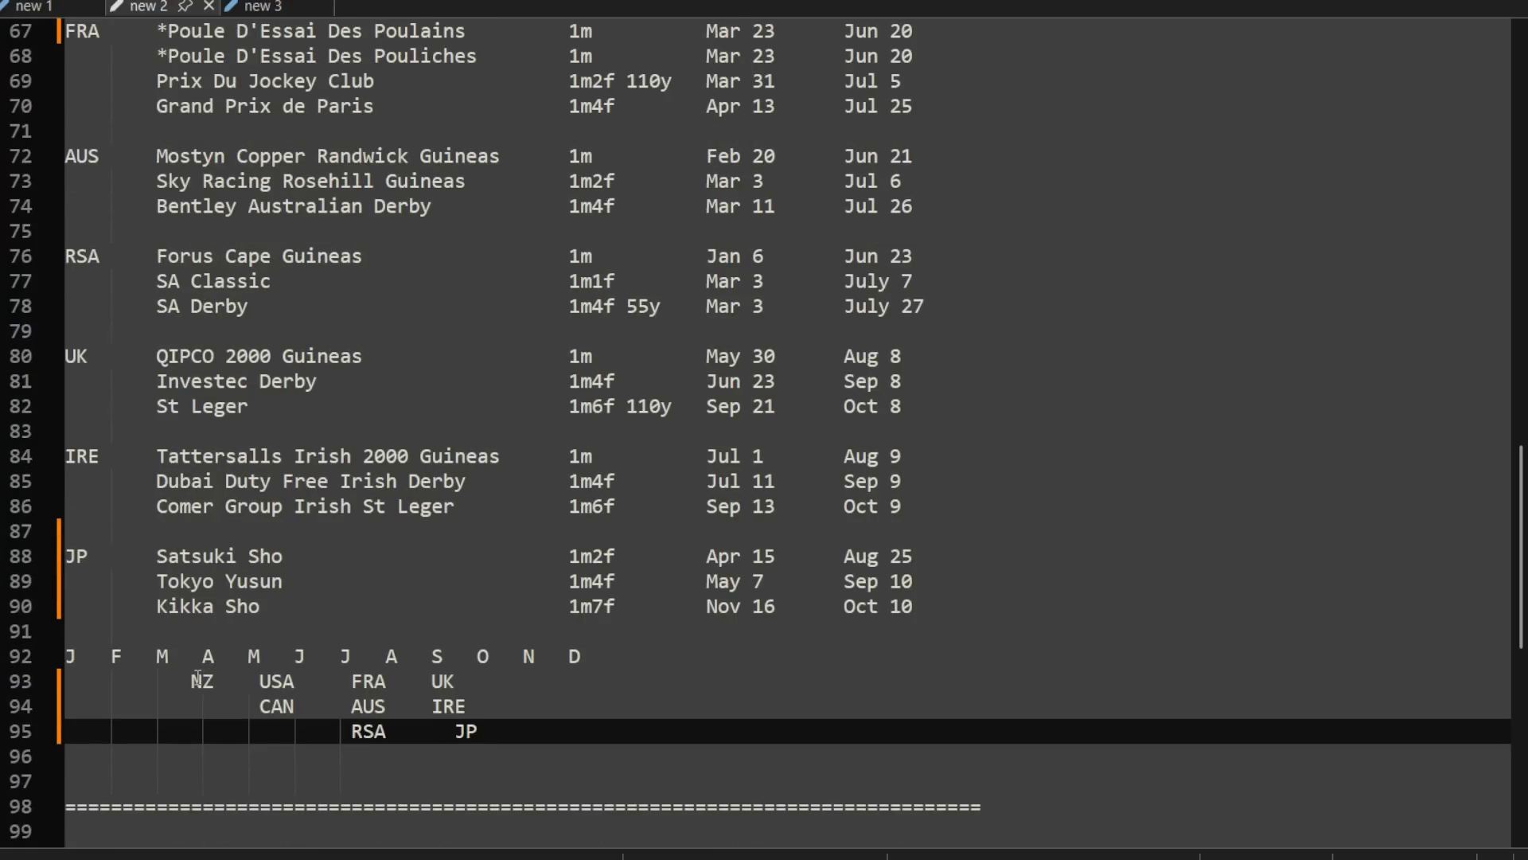
{"action": "left_click", "coordinate": [196, 681]}
{"action": "key", "text": "BackSpace"}
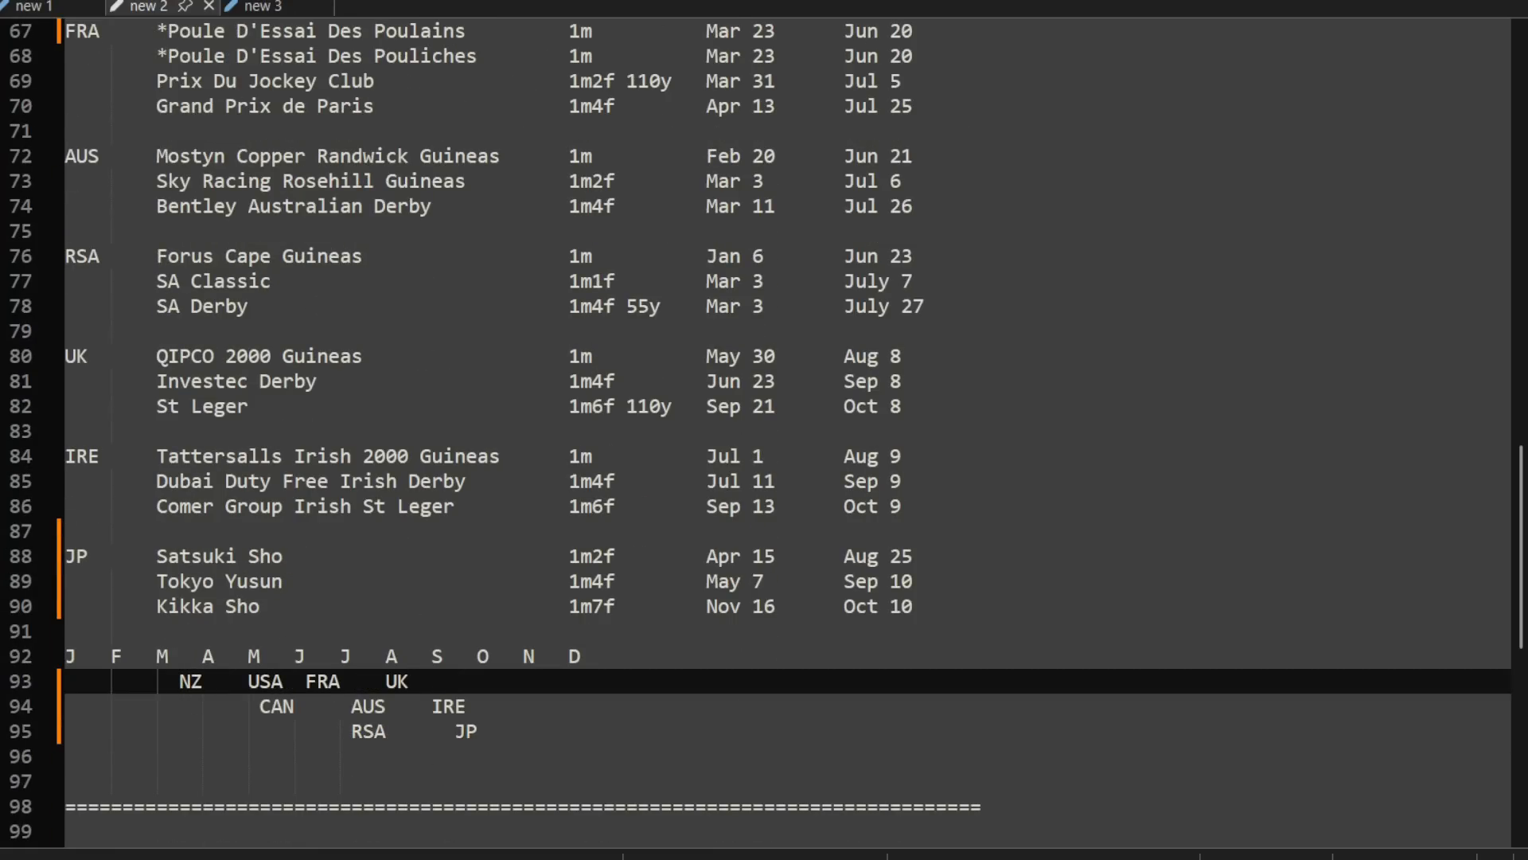
{"action": "left_click", "coordinate": [237, 681]}
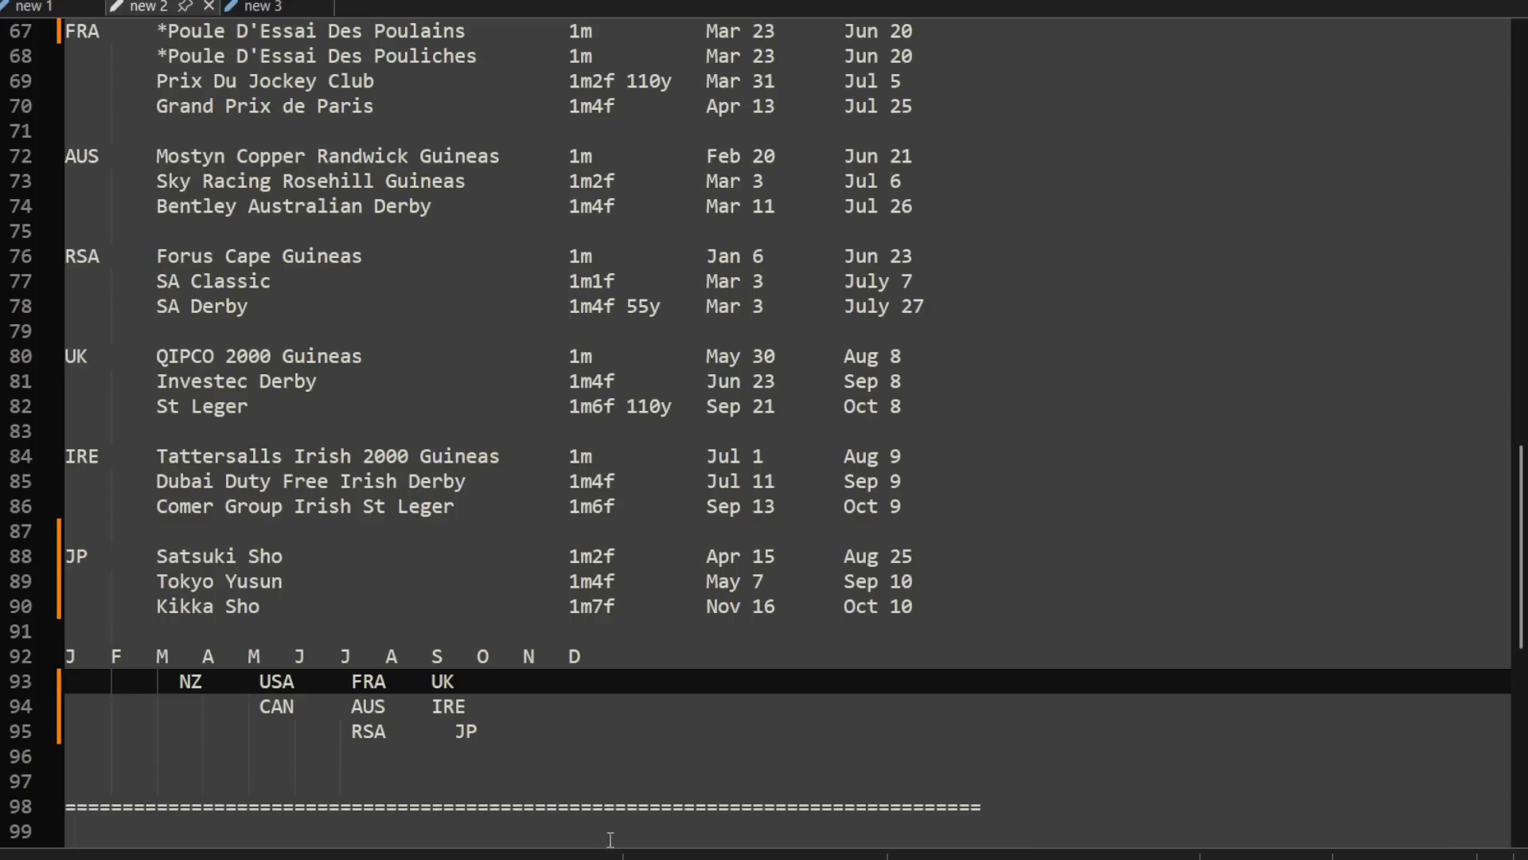
Step: Mark the JP rows Satsuki Sho, Tokyo Yusun and Kikka Sho with ** in an extra column after the dates
{"action": "left_click", "coordinate": [1015, 630]}
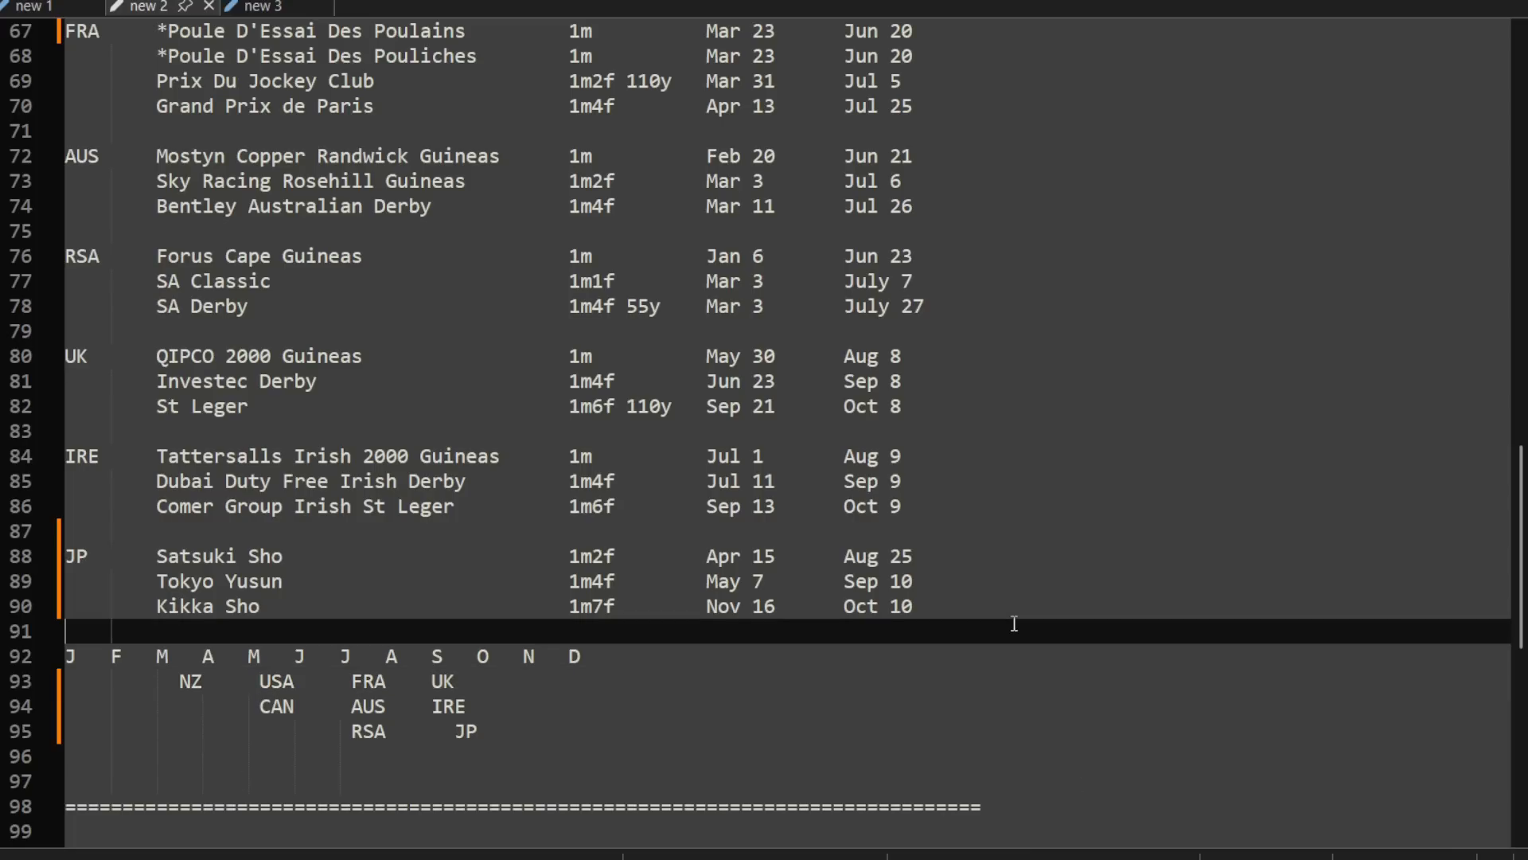
{"action": "left_click", "coordinate": [979, 551]}
{"action": "key", "text": "Tab"}
{"action": "key", "text": "Tab"}
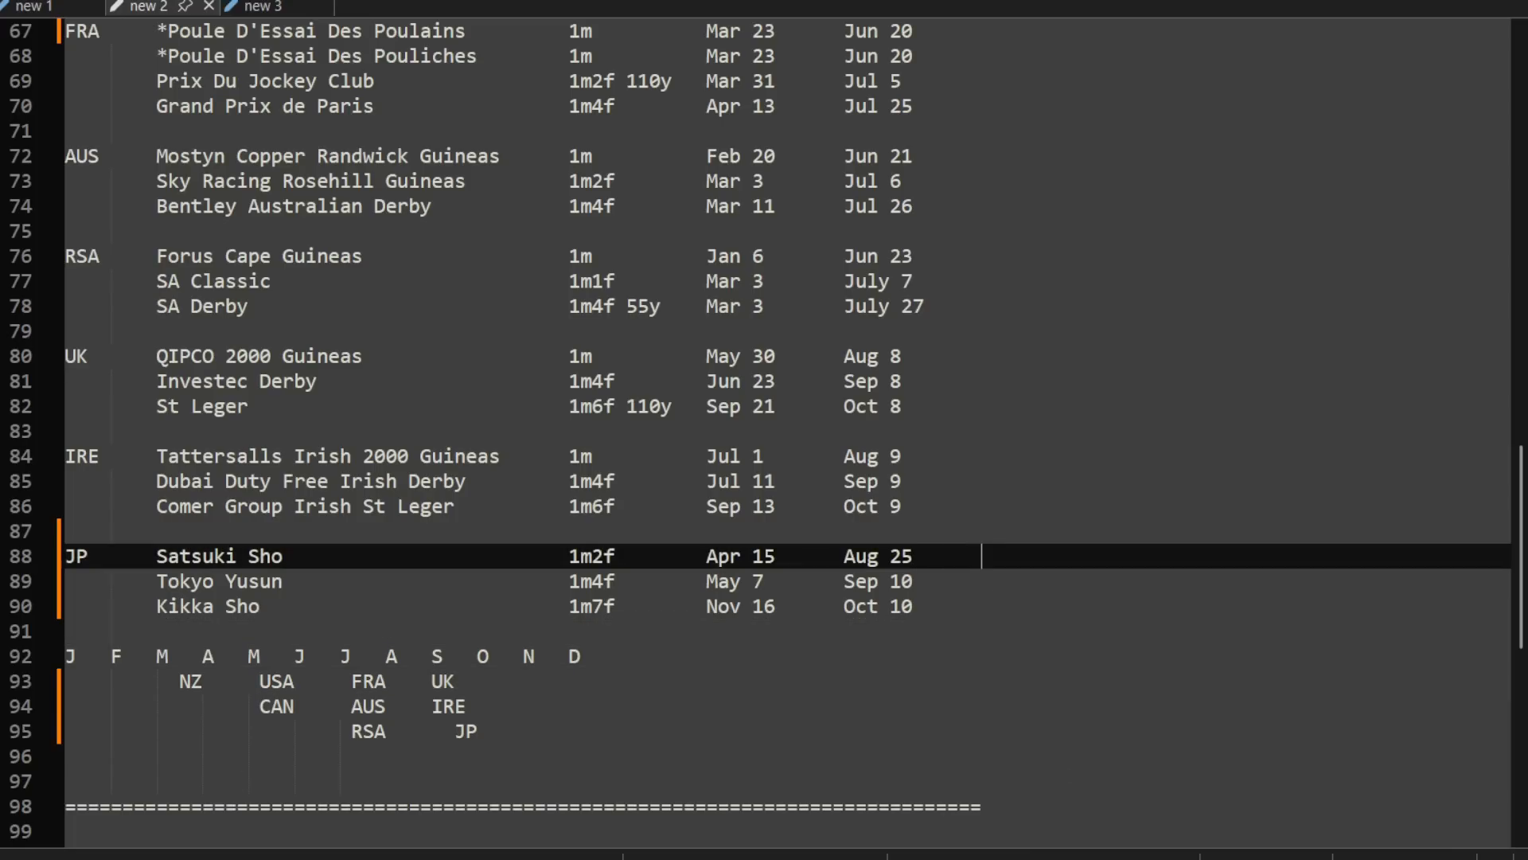
{"action": "type", "text": "**"}
{"action": "key", "text": "Down"}
{"action": "key", "text": "Tab"}
{"action": "key", "text": "Tab"}
{"action": "type", "text": "**"}
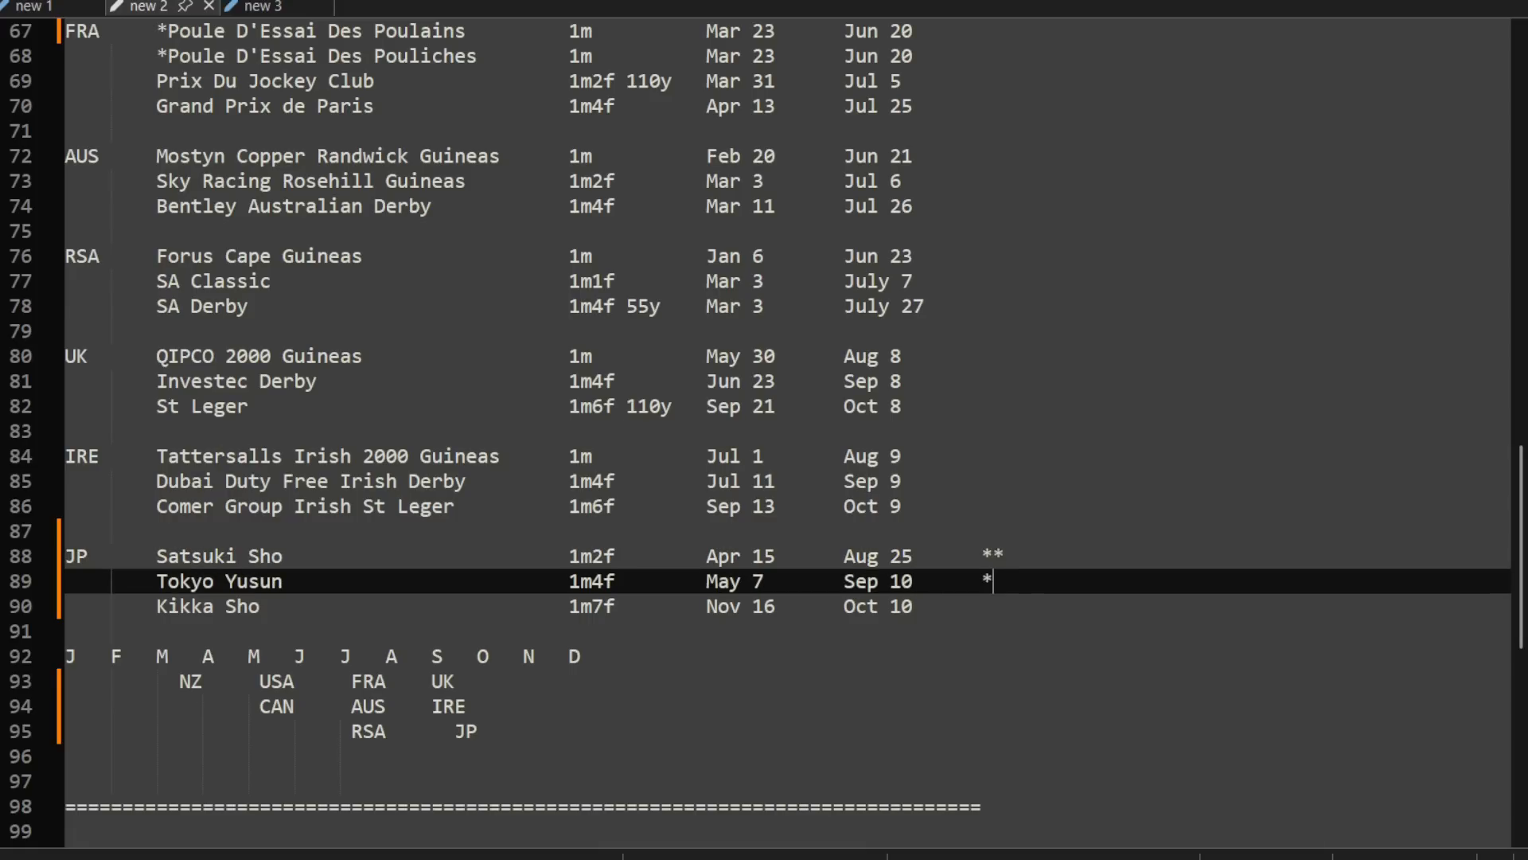
{"action": "key", "text": "Down"}
{"action": "key", "text": "Tab"}
{"action": "key", "text": "Tab"}
{"action": "type", "text": "**"}
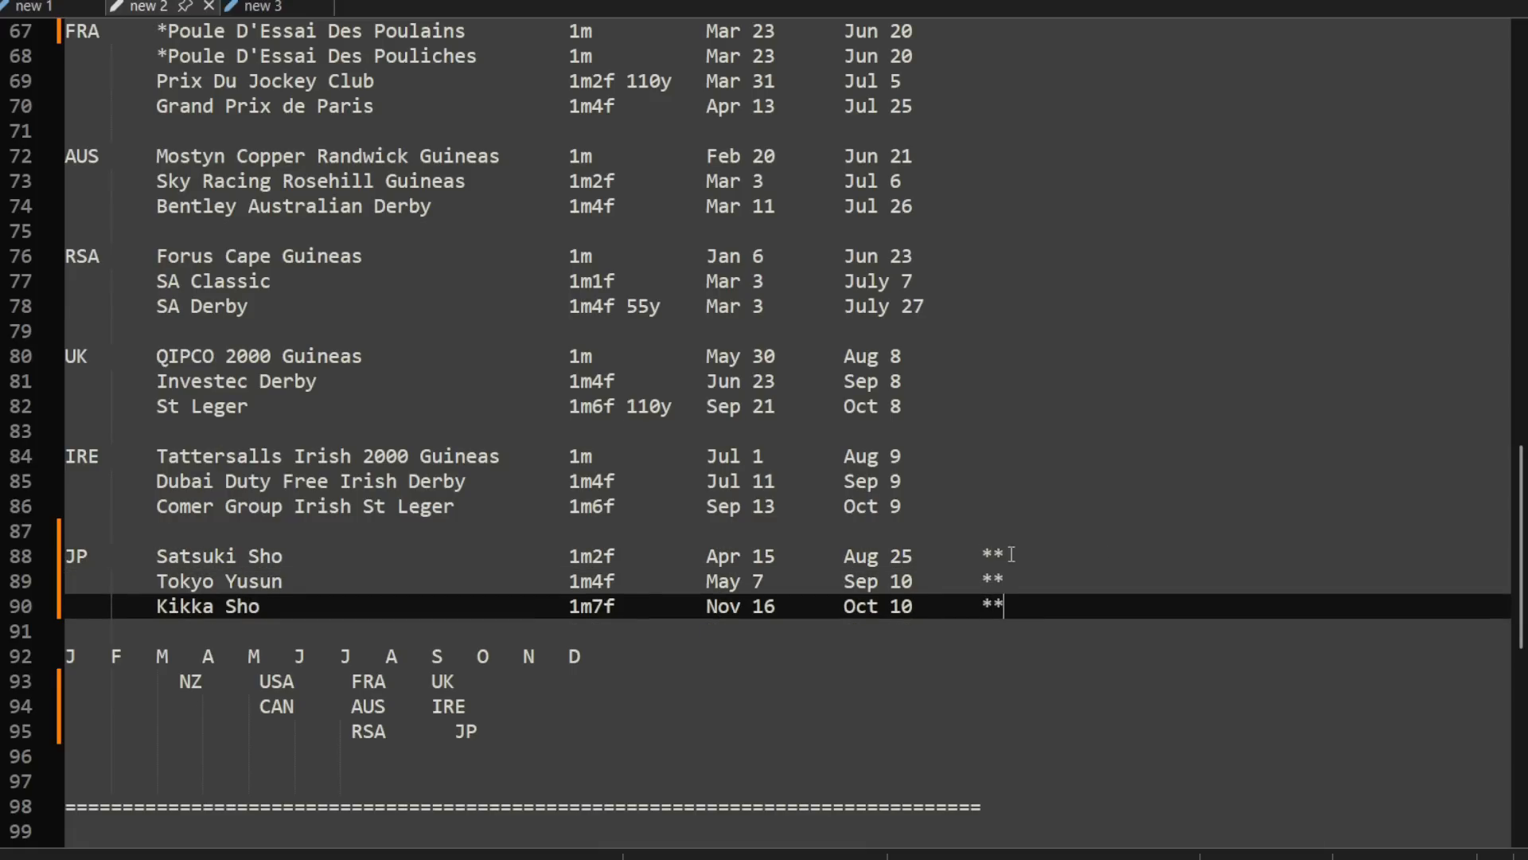
Step: Mark the RSA WSB Cape Fillies Guineas line at the start of the notes with **
{"action": "scroll", "coordinate": [1010, 553], "scroll_direction": "up", "scroll_amount": 20}
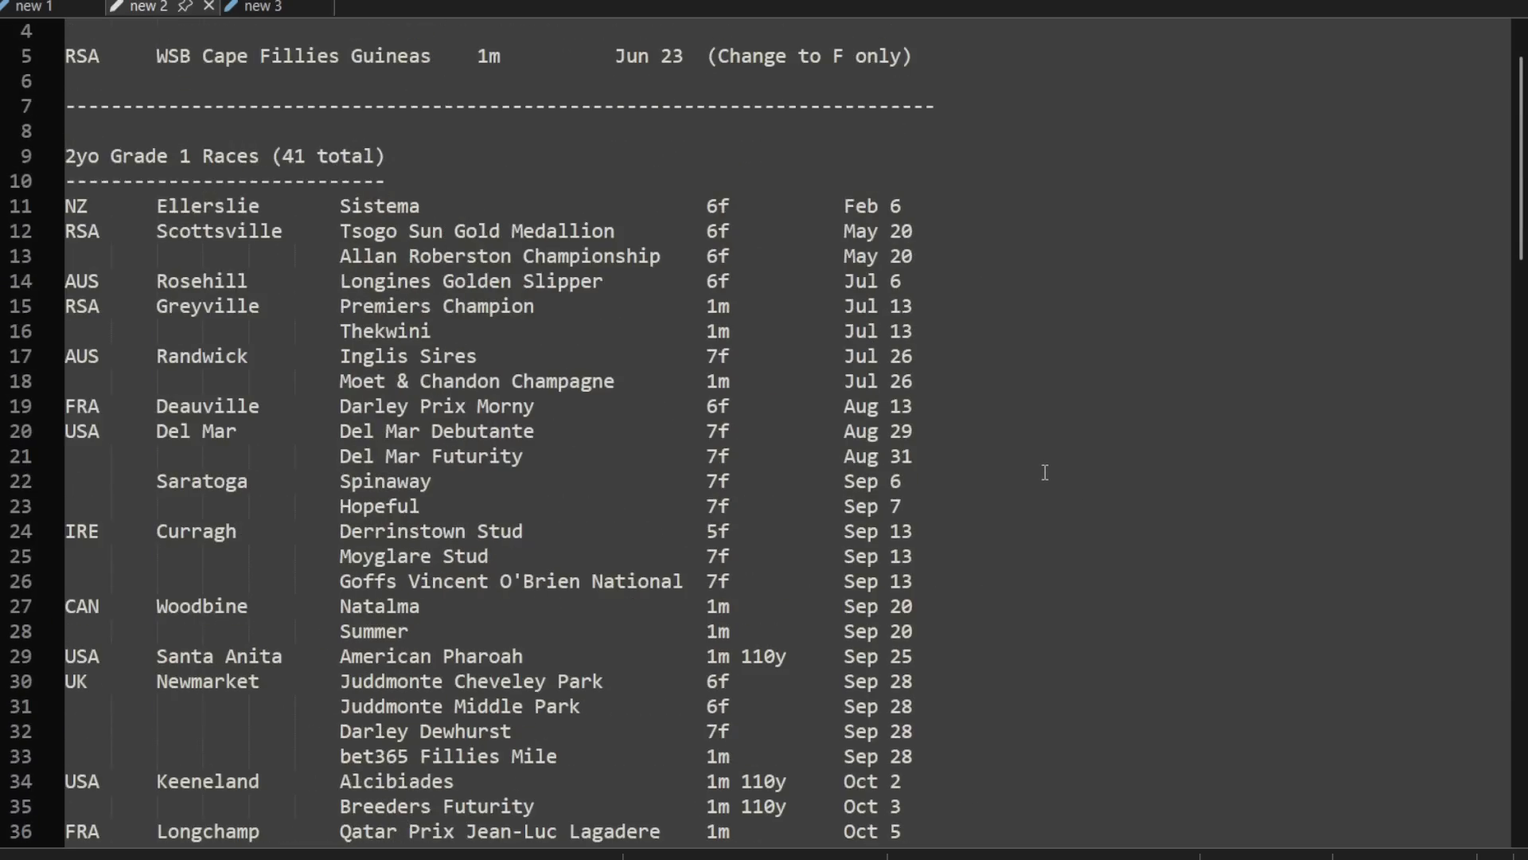
{"action": "scroll", "coordinate": [1045, 472], "scroll_direction": "up", "scroll_amount": 1}
{"action": "left_click", "coordinate": [995, 126]}
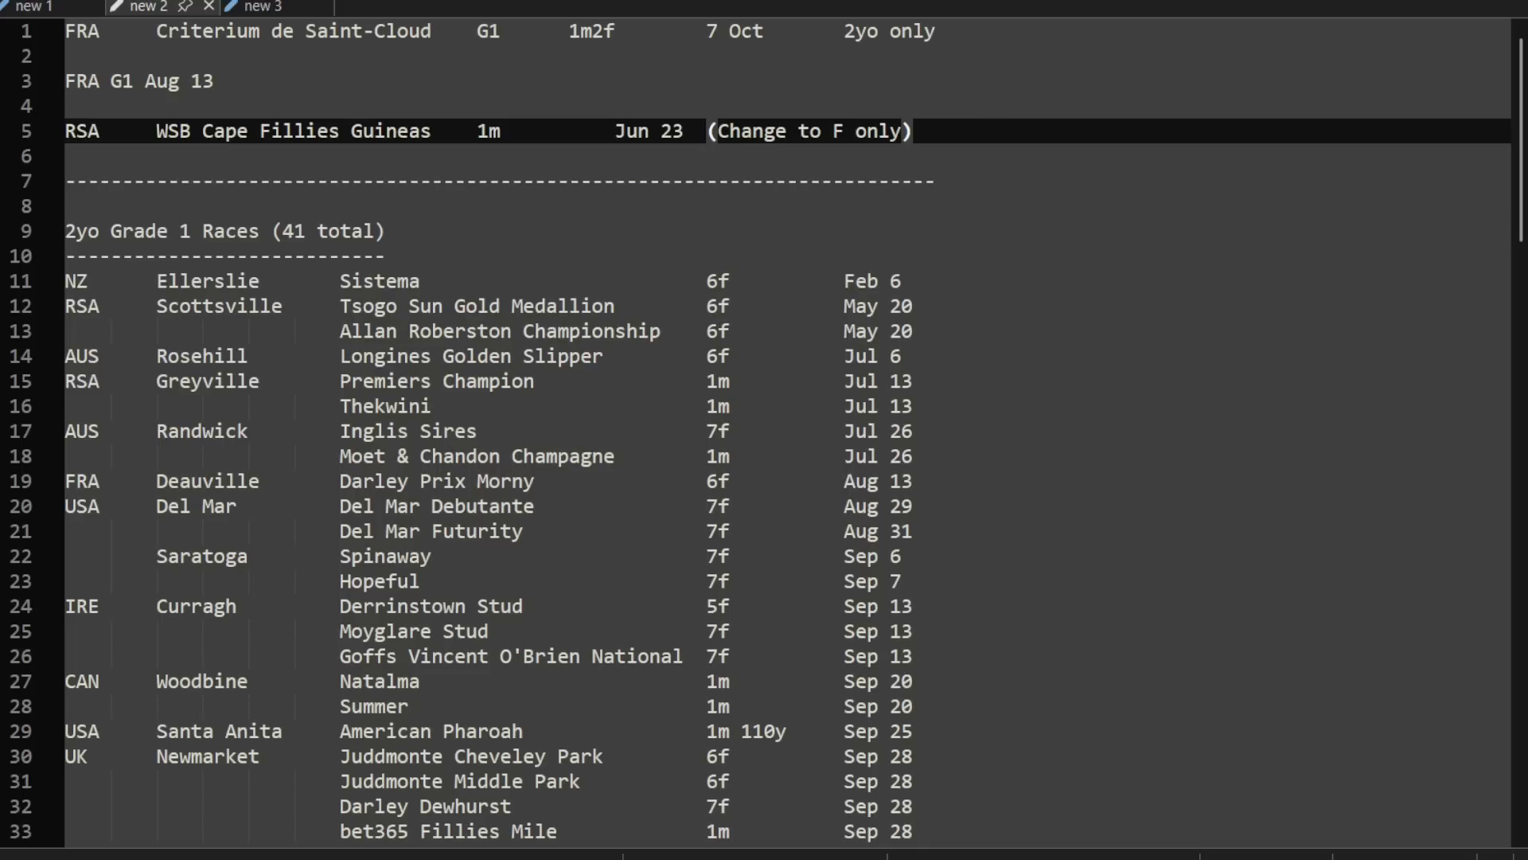
{"action": "key", "text": "Tab"}
{"action": "type", "text": "**"}
Step: Copy the three JP race rows and paste them directly below the WSB Cape Fillies Guineas line
{"action": "scroll", "coordinate": [1050, 409], "scroll_direction": "down", "scroll_amount": 20}
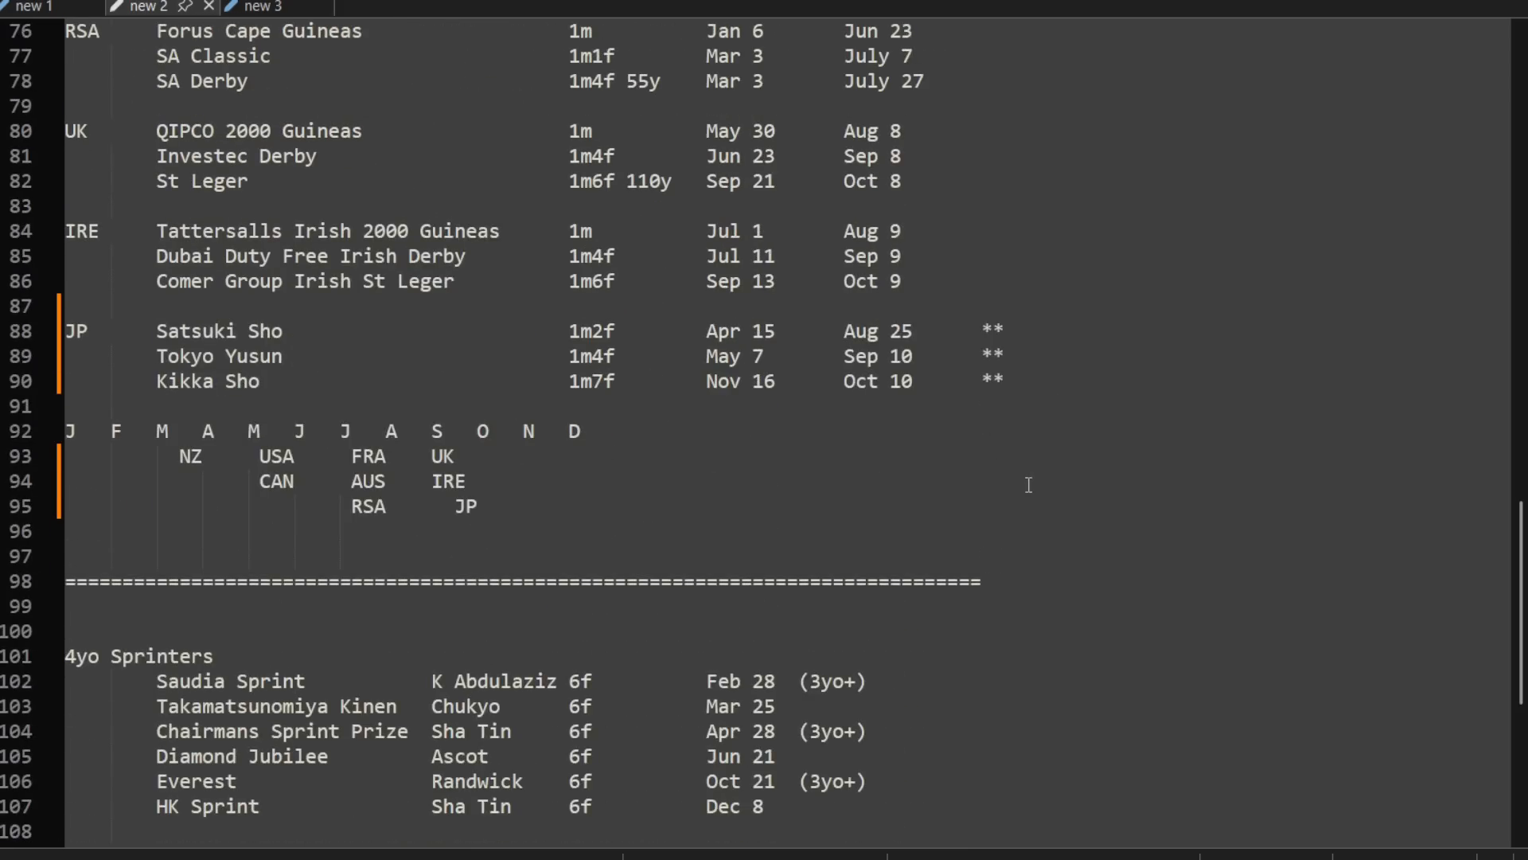
{"action": "left_click_drag", "start_coordinate": [1037, 385], "coordinate": [1038, 311]}
{"action": "key", "text": "ctrl+c"}
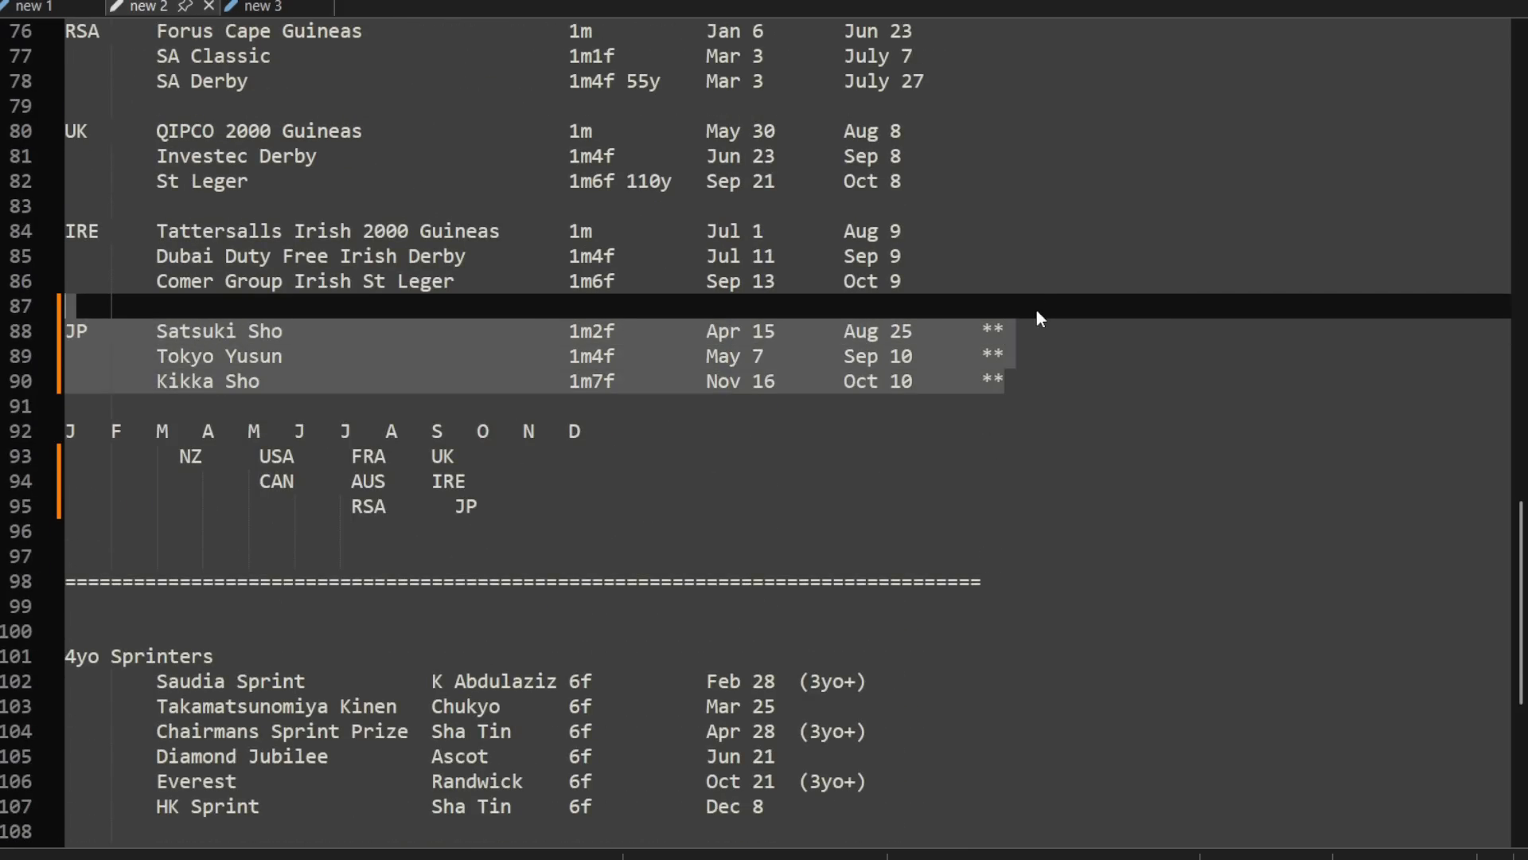
{"action": "scroll", "coordinate": [1037, 311], "scroll_direction": "up", "scroll_amount": 20}
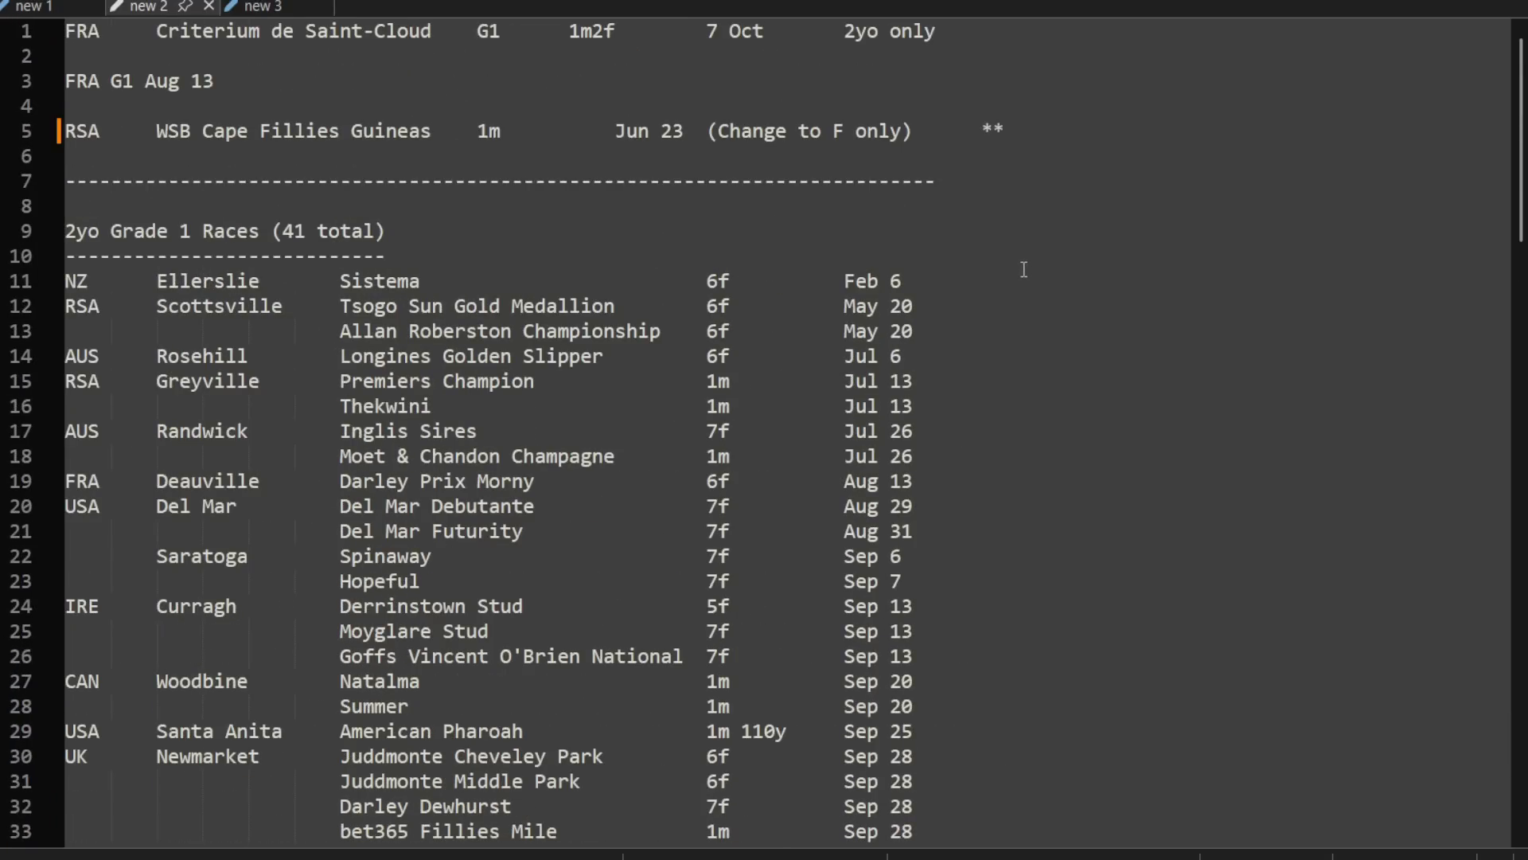
{"action": "left_click", "coordinate": [1029, 137]}
{"action": "key", "text": "ctrl+v"}
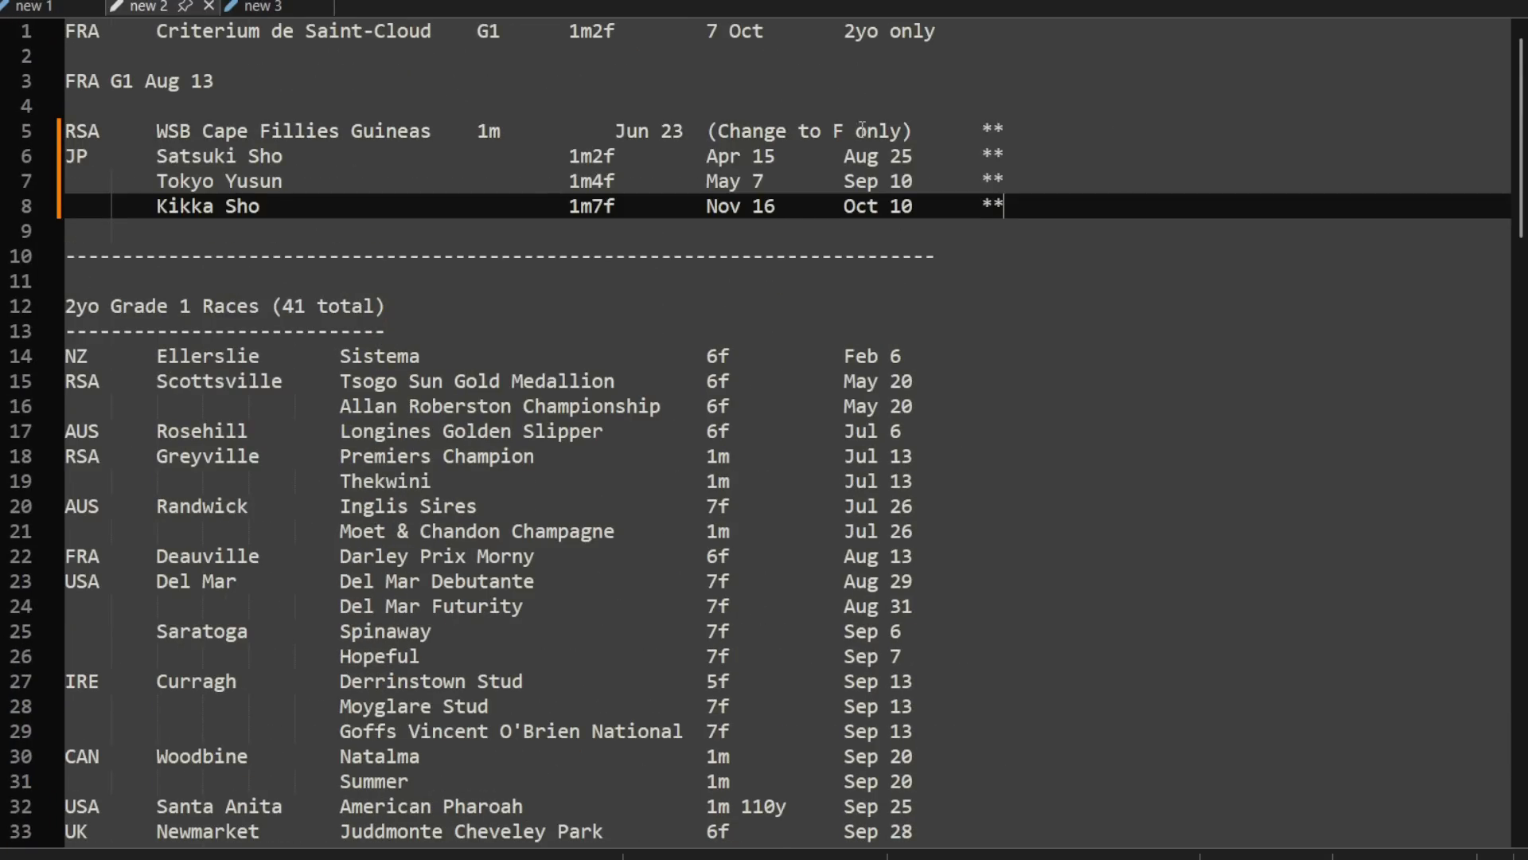
Step: Delete the FRA Criterium de Saint-Cloud and FRA G1 Aug 13 lines with their blank lines from the start of the notes
{"action": "left_click", "coordinate": [227, 83]}
{"action": "key", "text": "shift+Up"}
{"action": "key", "text": "shift+Up"}
{"action": "key", "text": "shift+Home"}
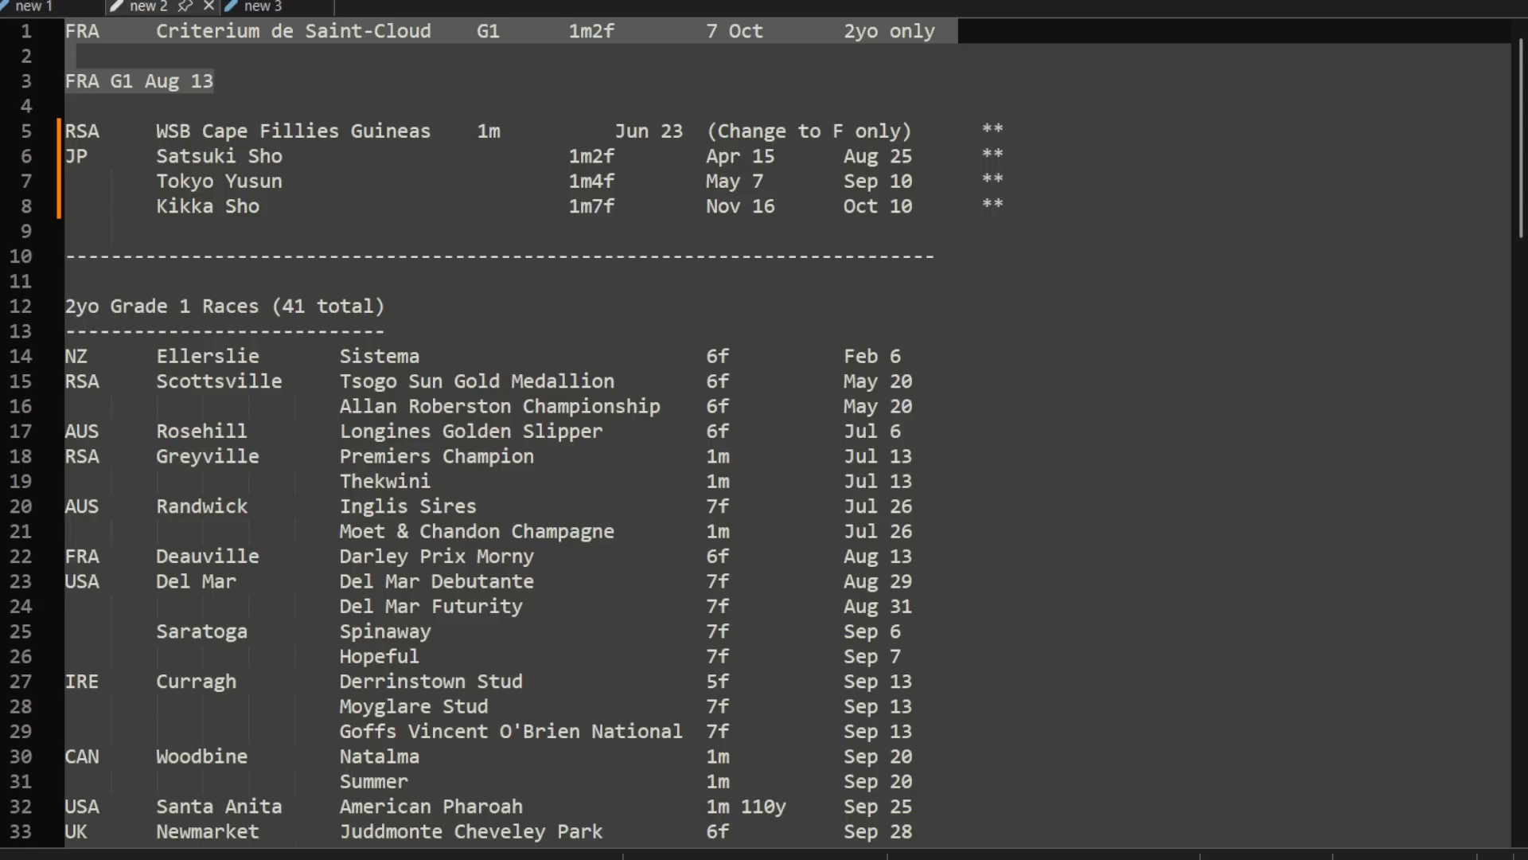
{"action": "key", "text": "Delete"}
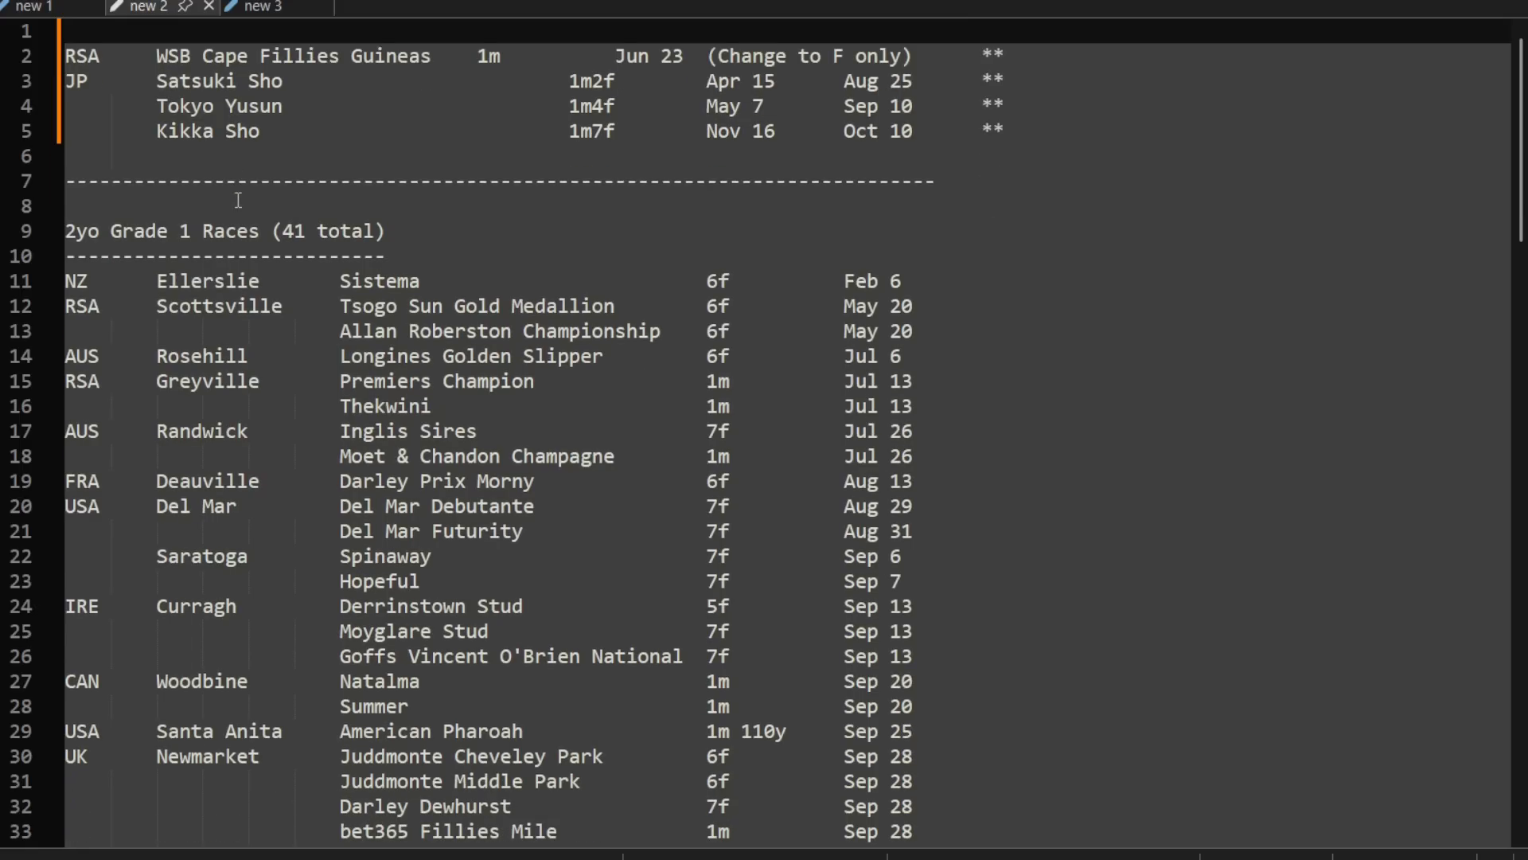
{"action": "key", "text": "Delete"}
Step: Copy the 4yo rows from Saudia Sprint through Saudi World Cup below the first Kikka Sho row and fix the Saudia Sprint indentation
{"action": "scroll", "coordinate": [238, 199], "scroll_direction": "down", "scroll_amount": 20}
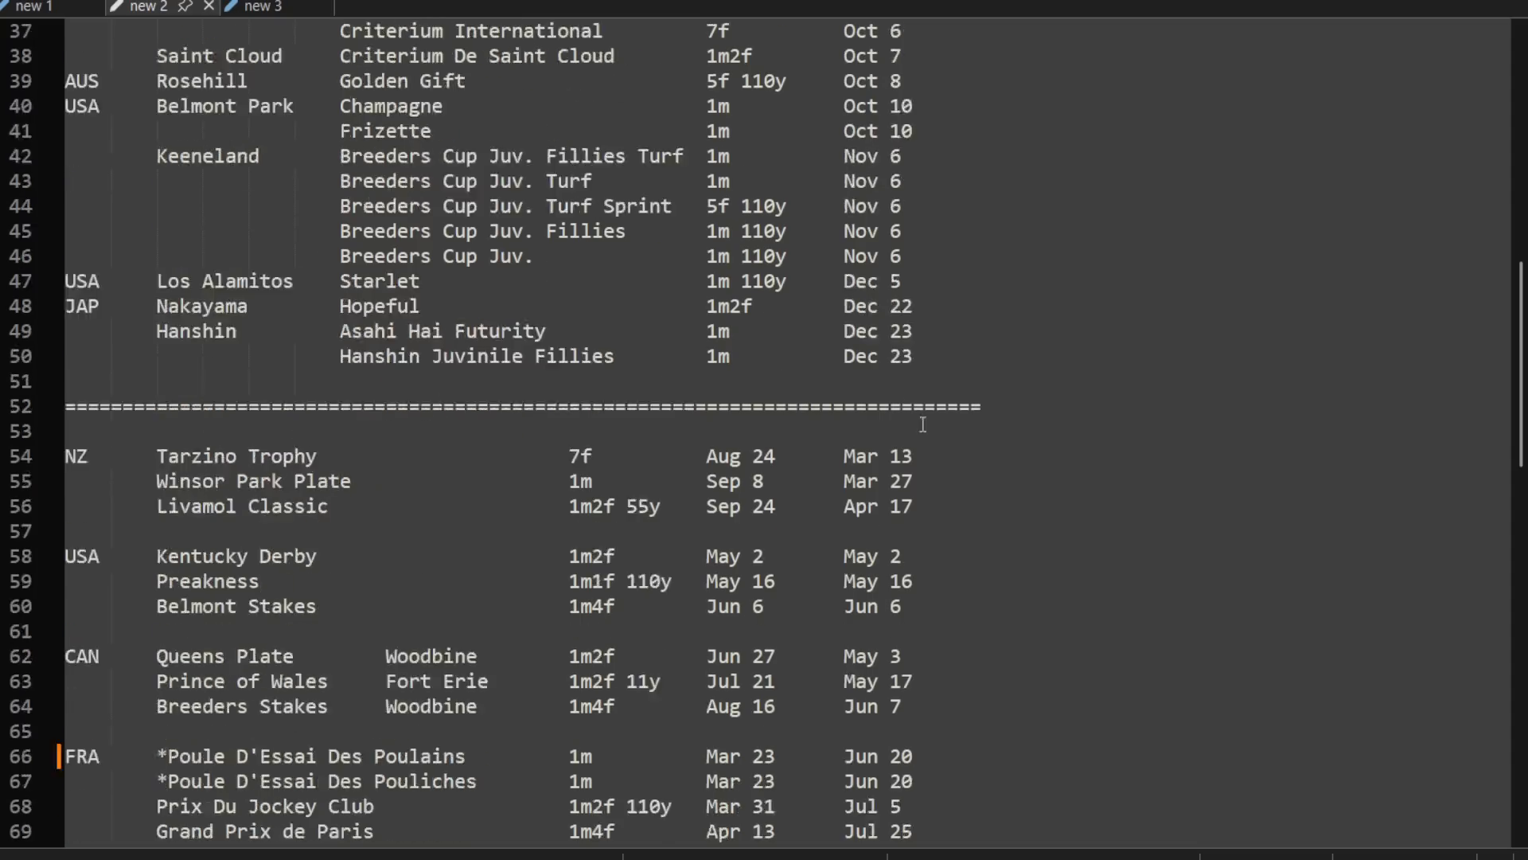
{"action": "scroll", "coordinate": [957, 458], "scroll_direction": "down", "scroll_amount": 5}
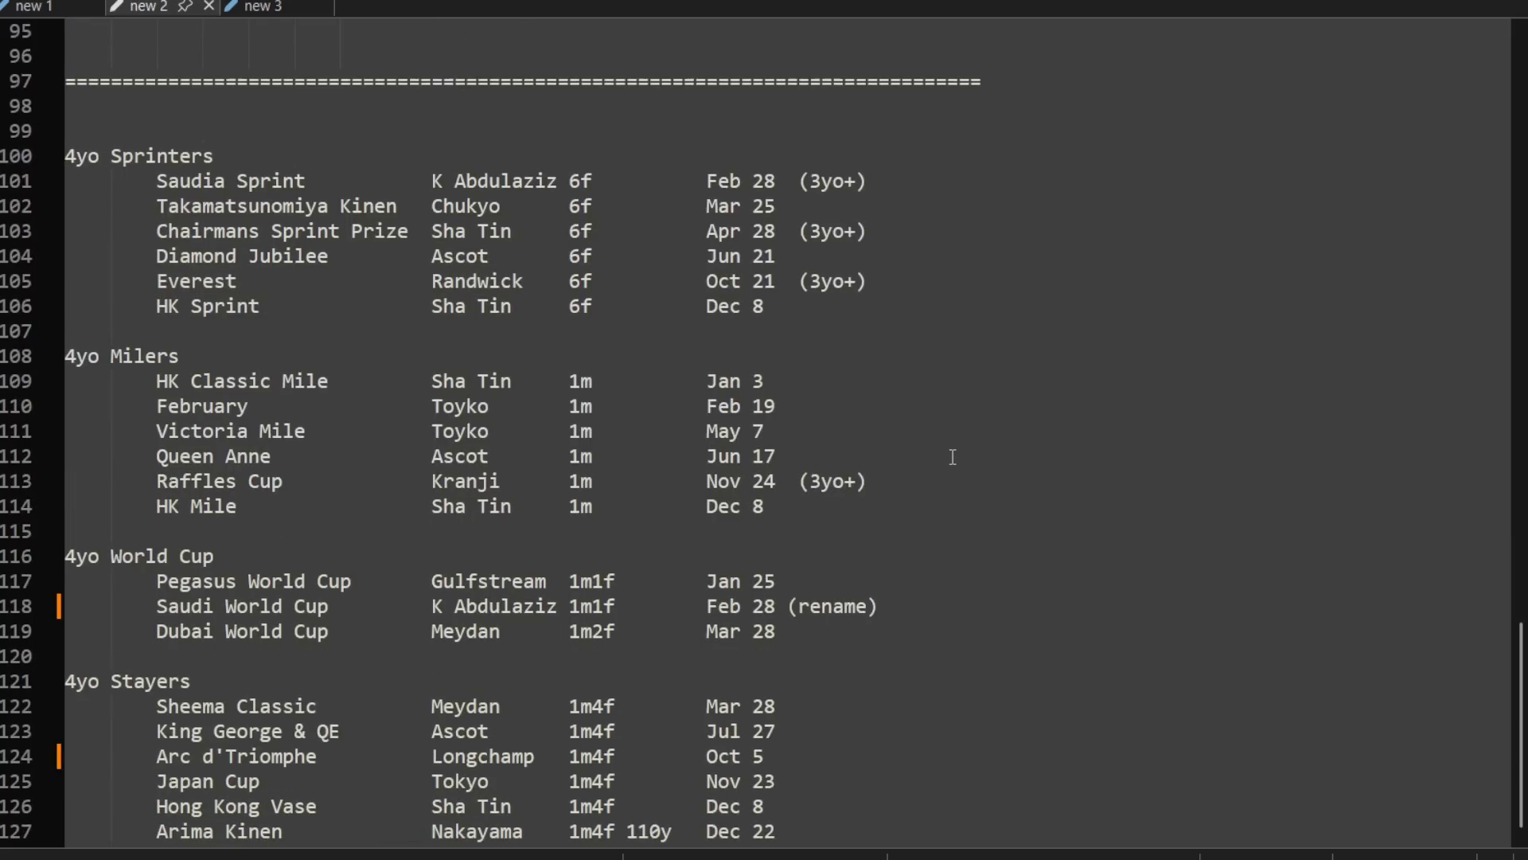
{"action": "left_click_drag", "start_coordinate": [891, 613], "coordinate": [21, 191]}
{"action": "key", "text": "ctrl+c"}
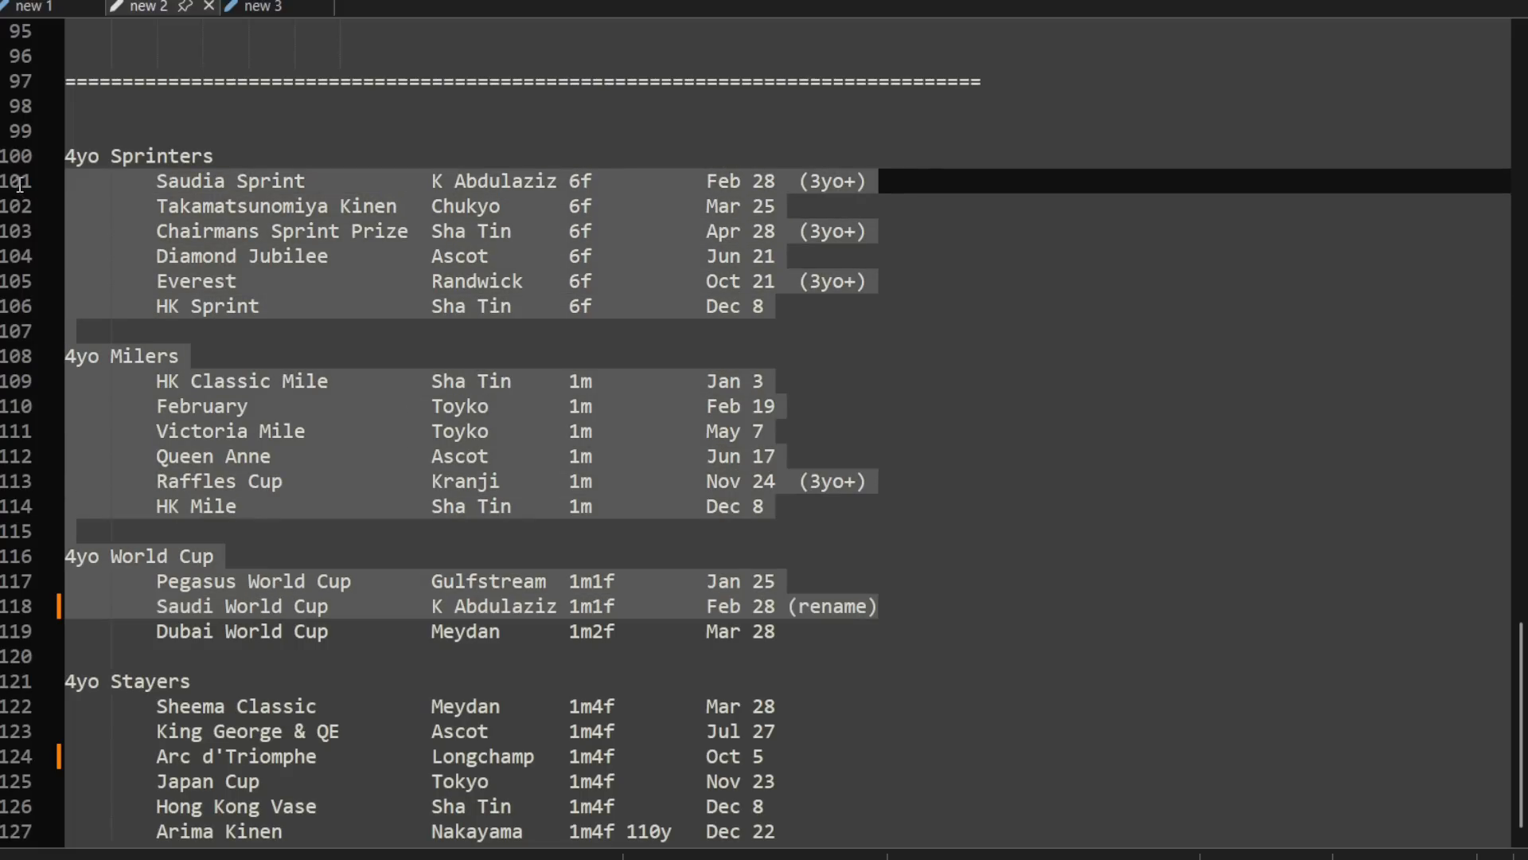
{"action": "scroll", "coordinate": [588, 257], "scroll_direction": "up", "scroll_amount": 20}
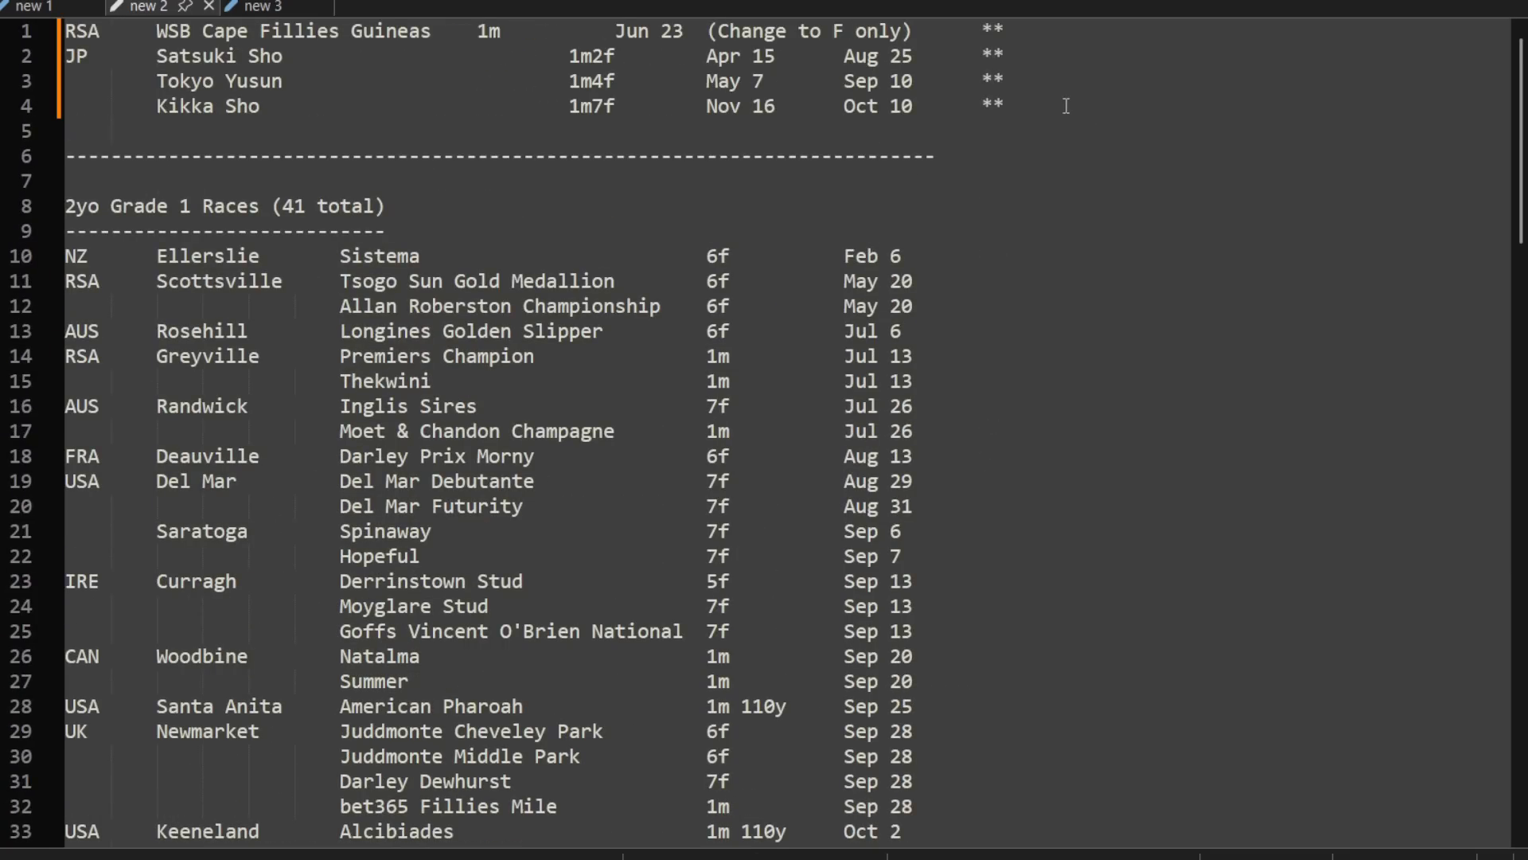
{"action": "left_click", "coordinate": [1065, 106]}
{"action": "key", "text": "ctrl+v"}
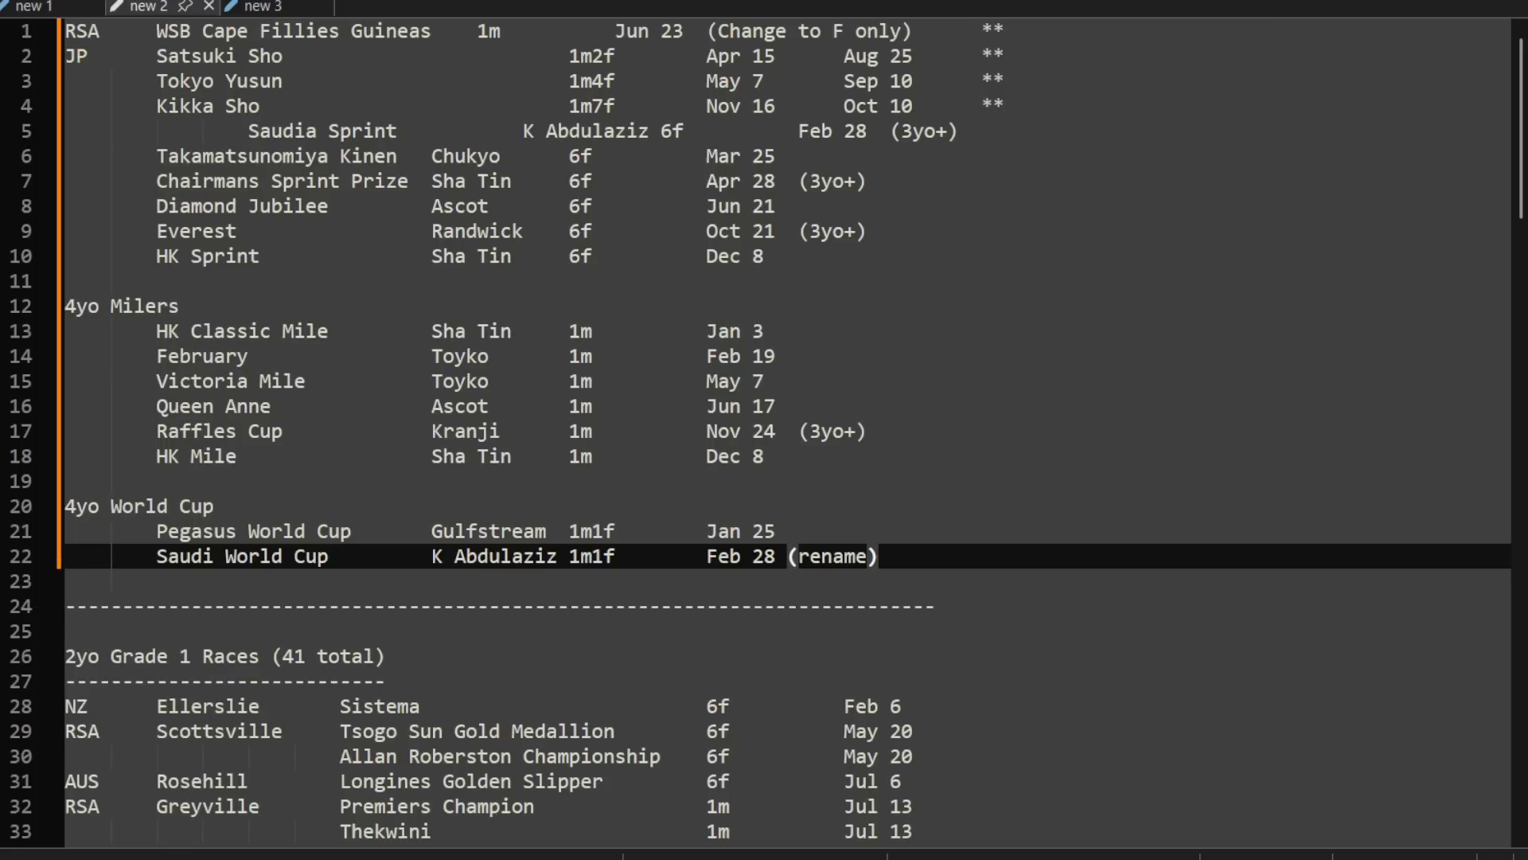
{"action": "left_click", "coordinate": [204, 138]}
{"action": "key", "text": "BackSpace"}
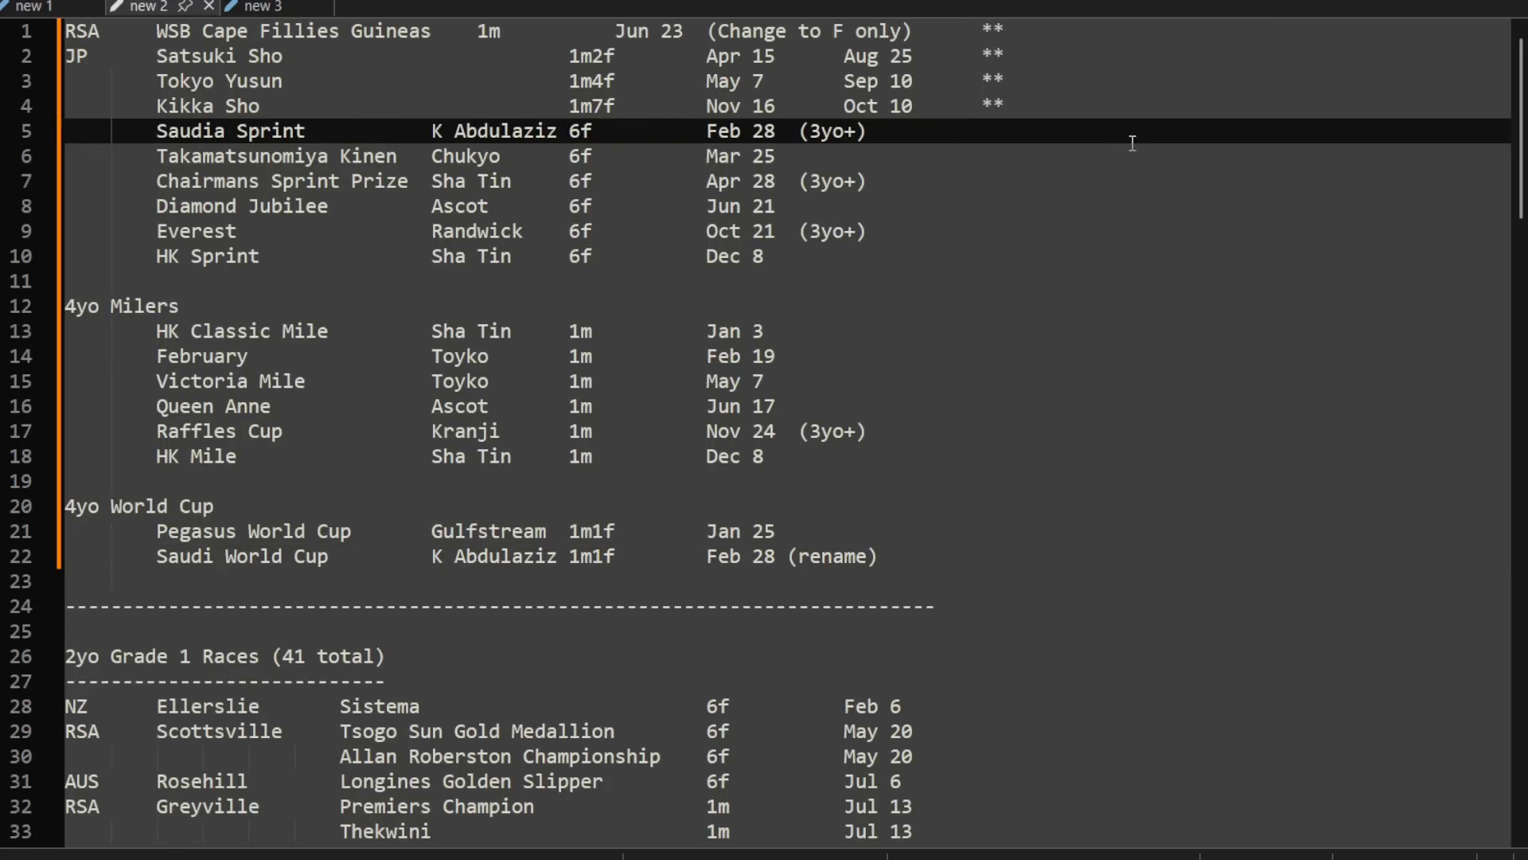
Step: Remove the ** marks from the RSA row and the three JP rows at the start of the notes
{"action": "left_click", "coordinate": [1038, 131]}
{"action": "left_click", "coordinate": [1021, 102]}
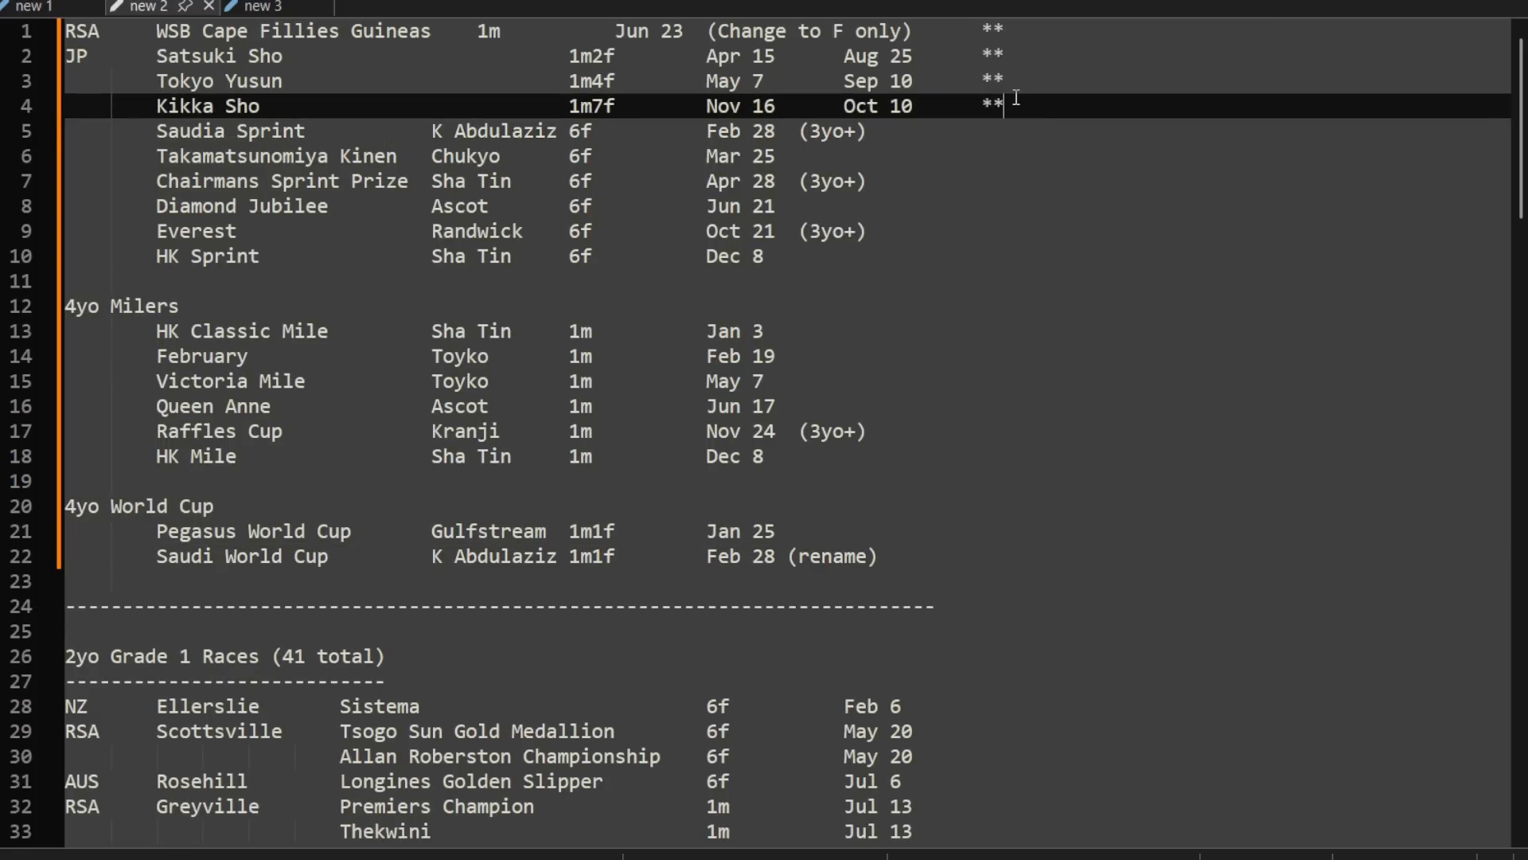
{"action": "key", "text": "BackSpace"}
{"action": "key", "text": "BackSpace"}
{"action": "left_click", "coordinate": [1019, 90]}
{"action": "key", "text": "BackSpace"}
{"action": "key", "text": "BackSpace"}
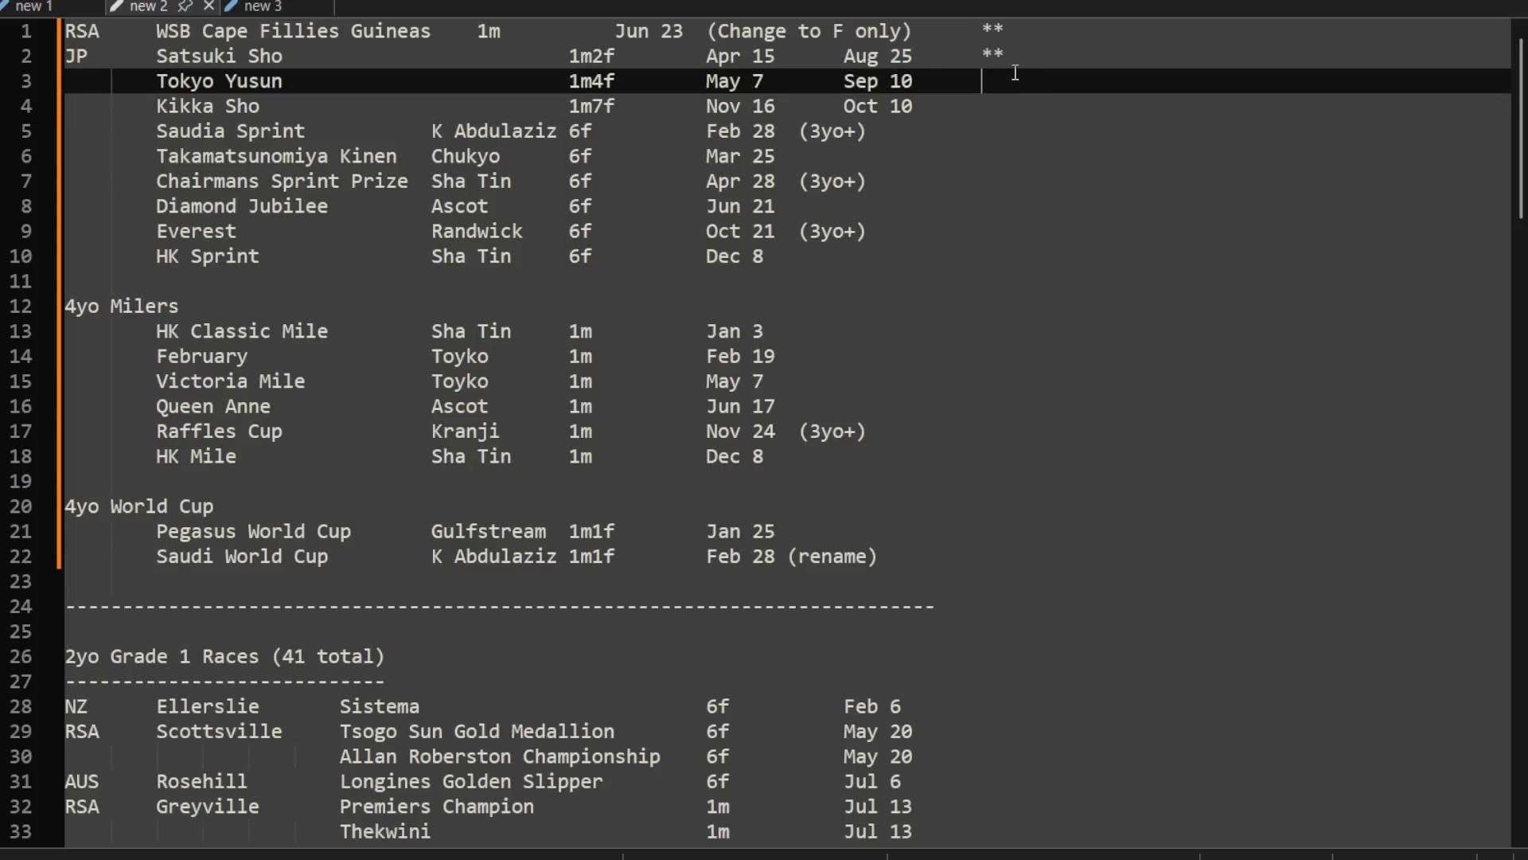
{"action": "left_click", "coordinate": [1014, 62]}
{"action": "key", "text": "BackSpace"}
{"action": "key", "text": "BackSpace"}
{"action": "left_click", "coordinate": [1011, 40]}
{"action": "key", "text": "BackSpace"}
{"action": "key", "text": "BackSpace"}
{"action": "key", "text": "BackSpace"}
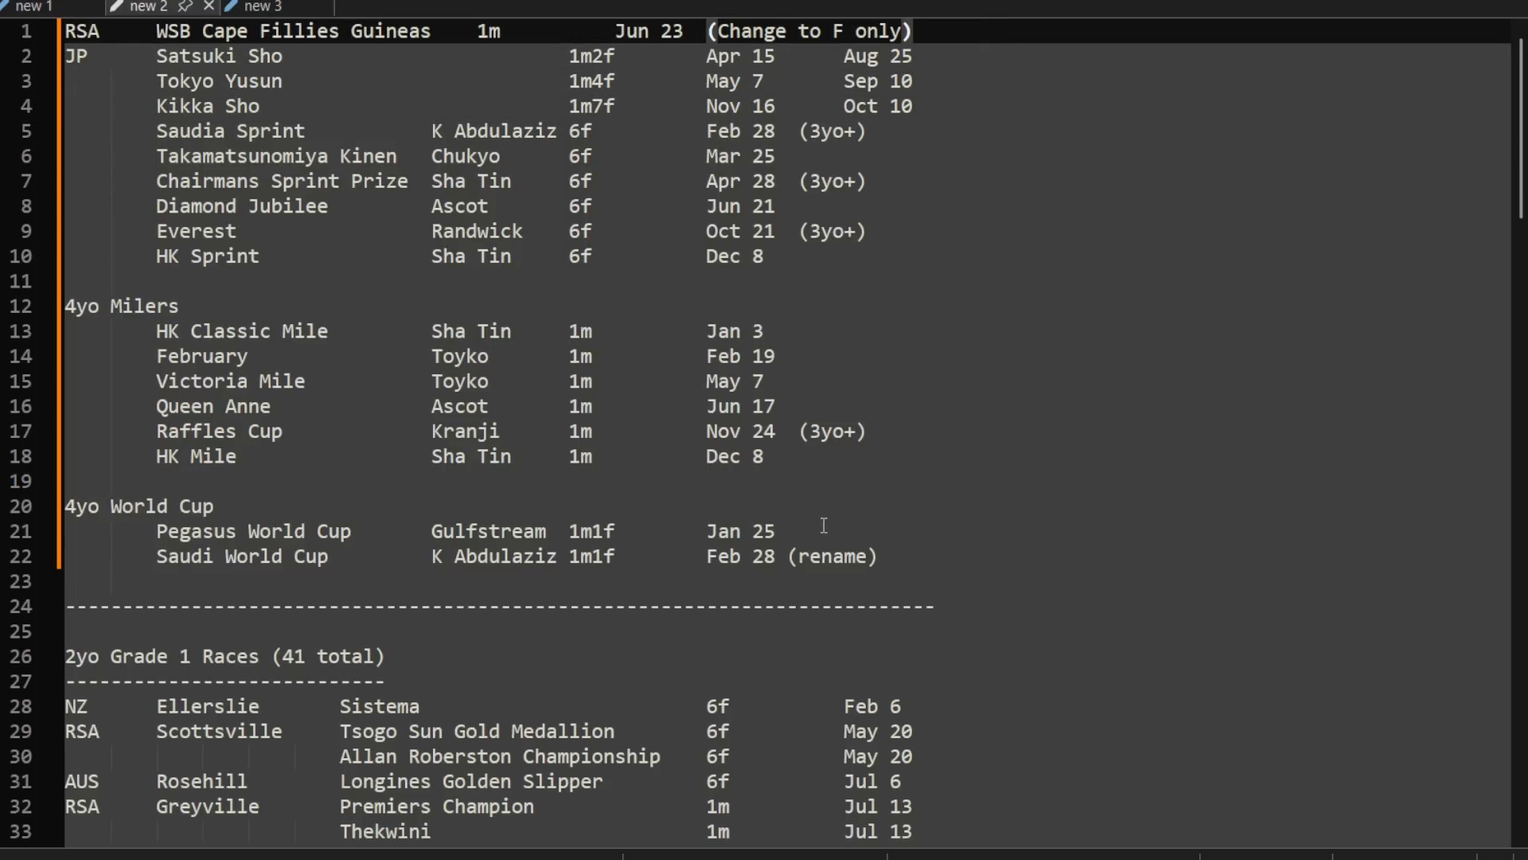
Step: Delete the headings and races without a (3yo+) or (rename) note from the copied 4yo rows
{"action": "left_click_drag", "start_coordinate": [872, 532], "coordinate": [894, 241]}
{"action": "key", "text": "BackSpace"}
{"action": "key", "text": "BackSpace"}
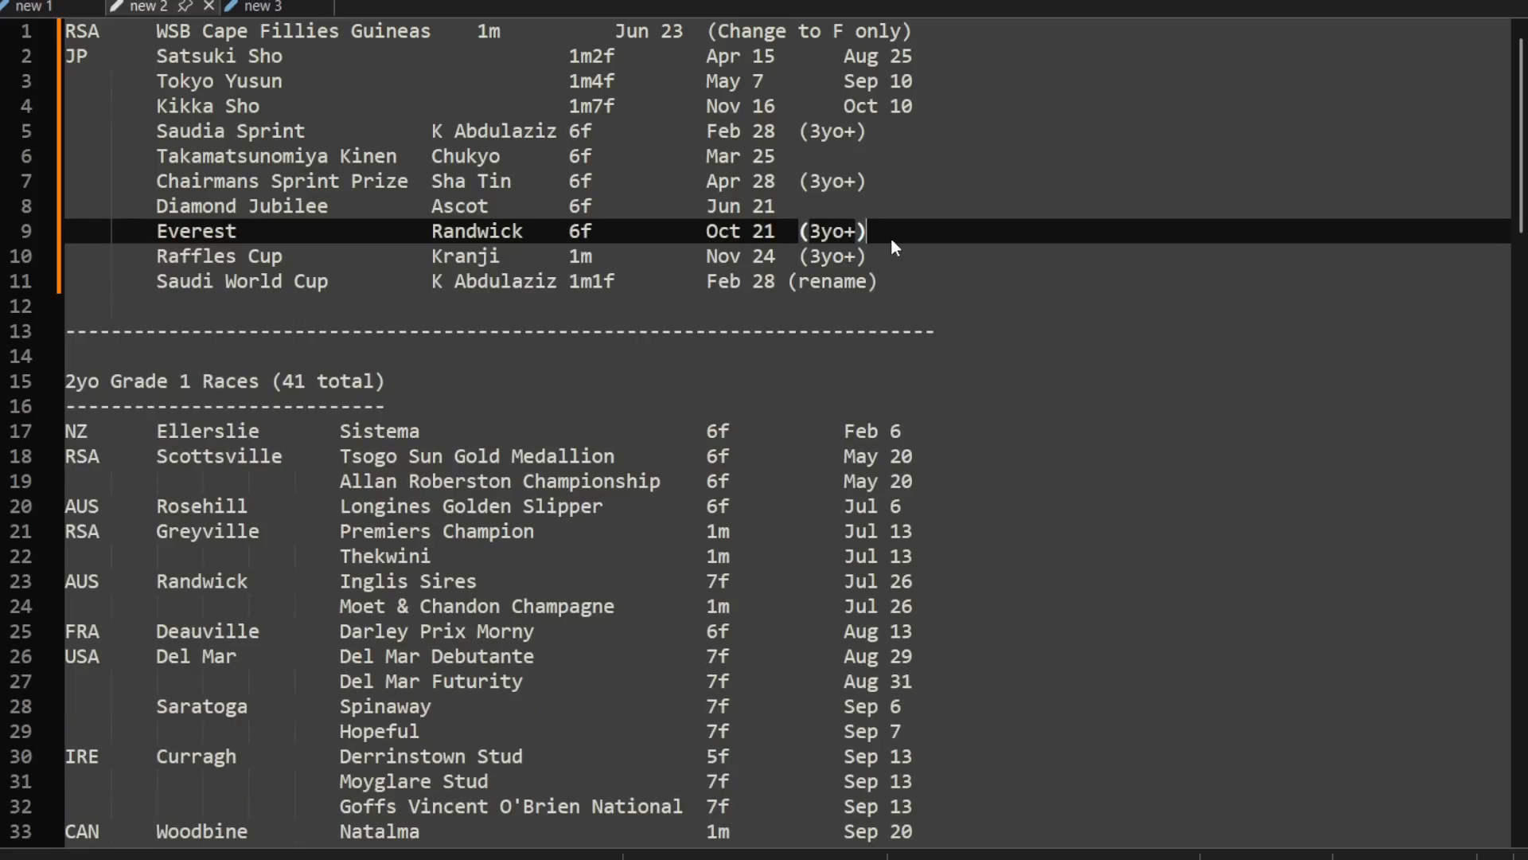
{"action": "left_click_drag", "start_coordinate": [899, 184], "coordinate": [900, 207]}
{"action": "key", "text": "BackSpace"}
{"action": "left_click_drag", "start_coordinate": [898, 132], "coordinate": [900, 159]}
{"action": "key", "text": "BackSpace"}
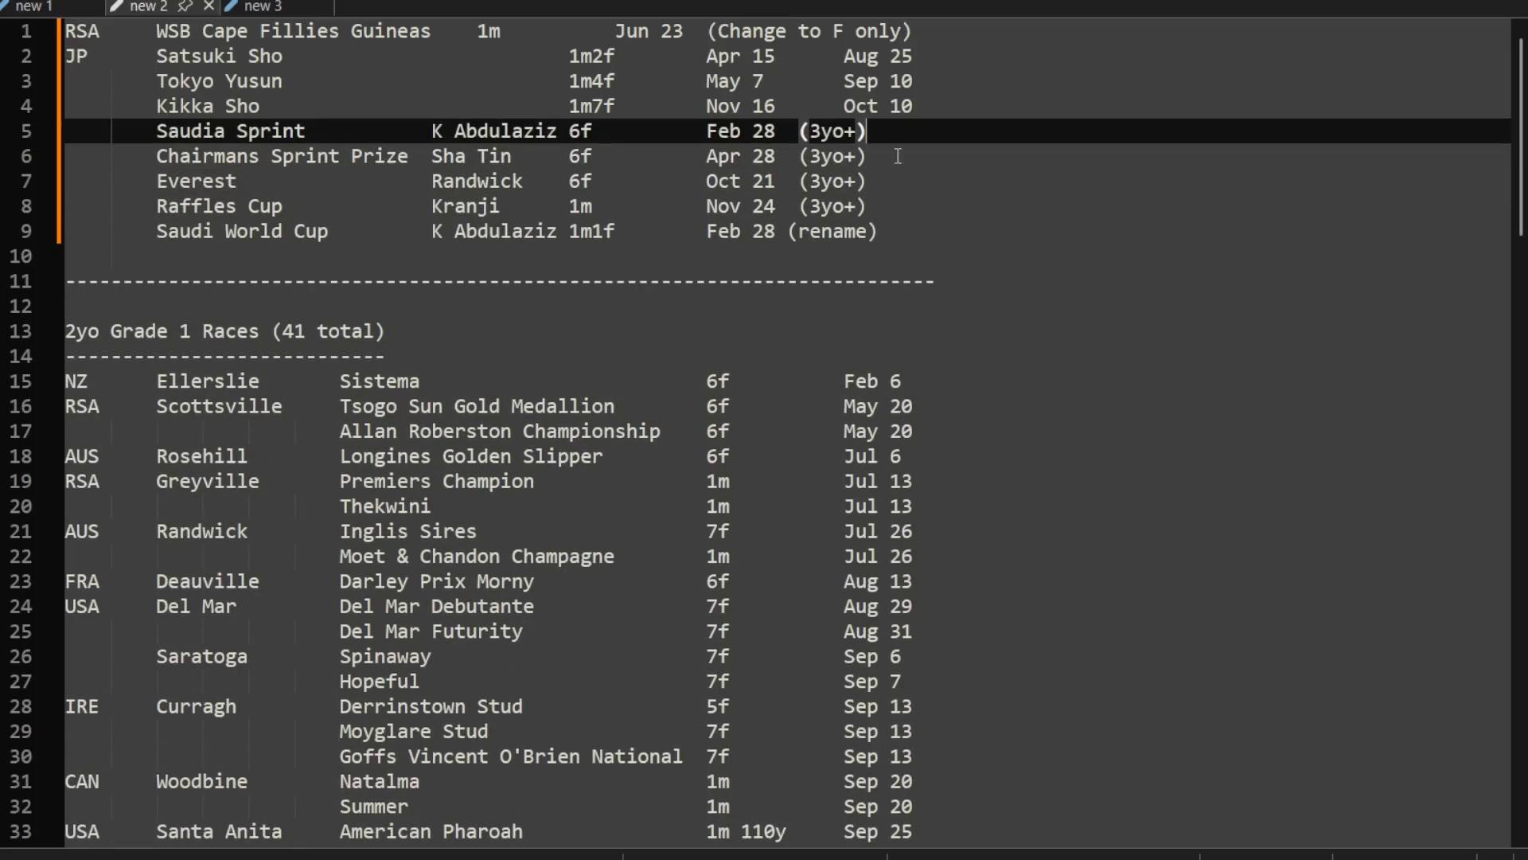
{"action": "left_click", "coordinate": [879, 258]}
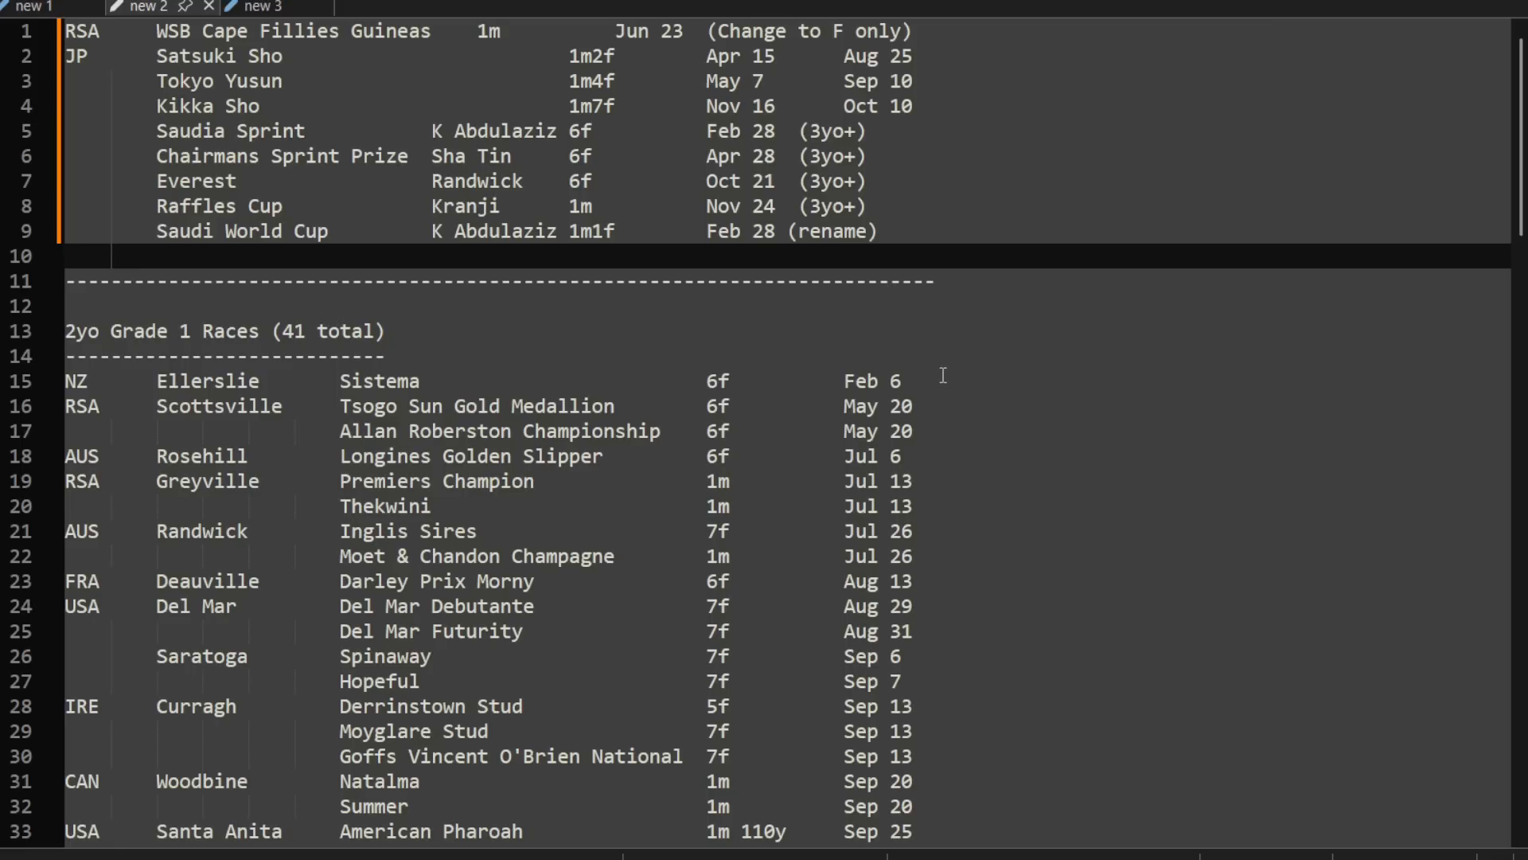
Step: Move the new 2 document to the other view so it sits beside the remaining documents
{"action": "scroll", "coordinate": [951, 394], "scroll_direction": "down", "scroll_amount": 6}
{"action": "left_click_drag", "start_coordinate": [1520, 247], "coordinate": [1478, 25]}
{"action": "right_click", "coordinate": [144, 8]}
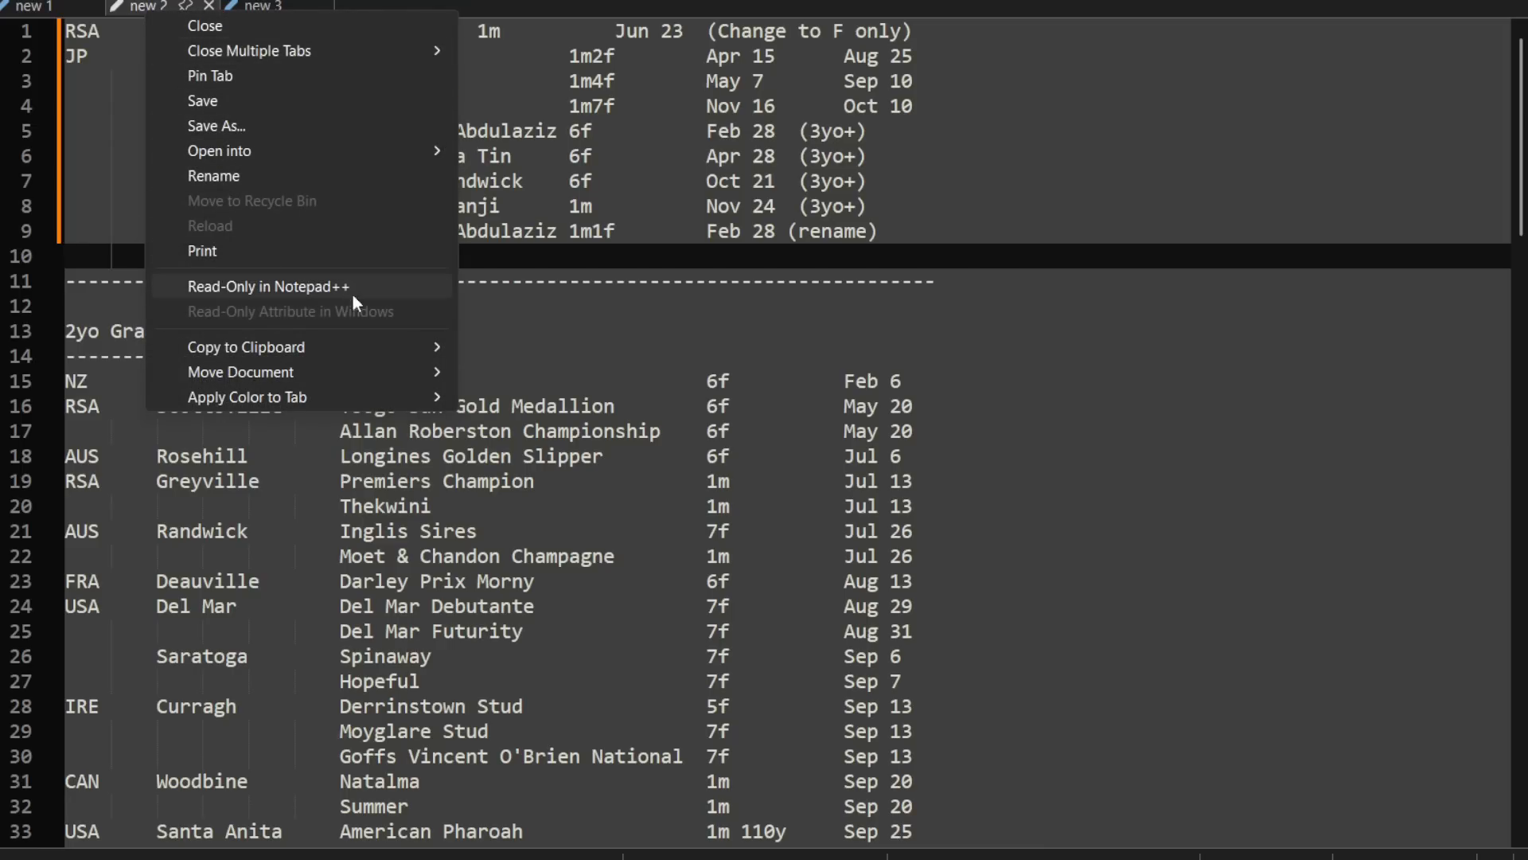
{"action": "mouse_move", "coordinate": [386, 379]}
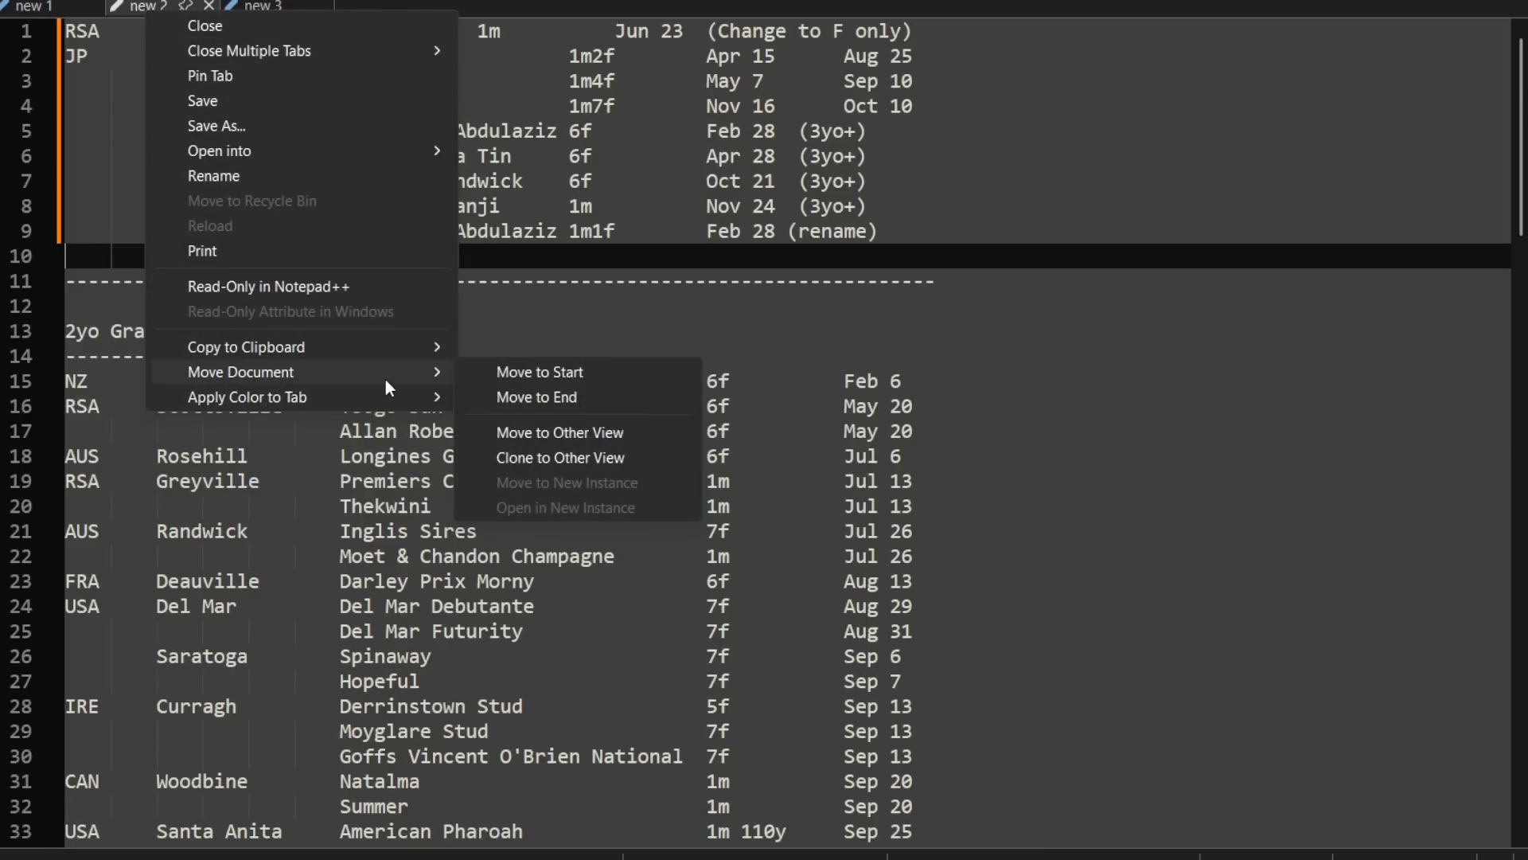
{"action": "left_click", "coordinate": [597, 434]}
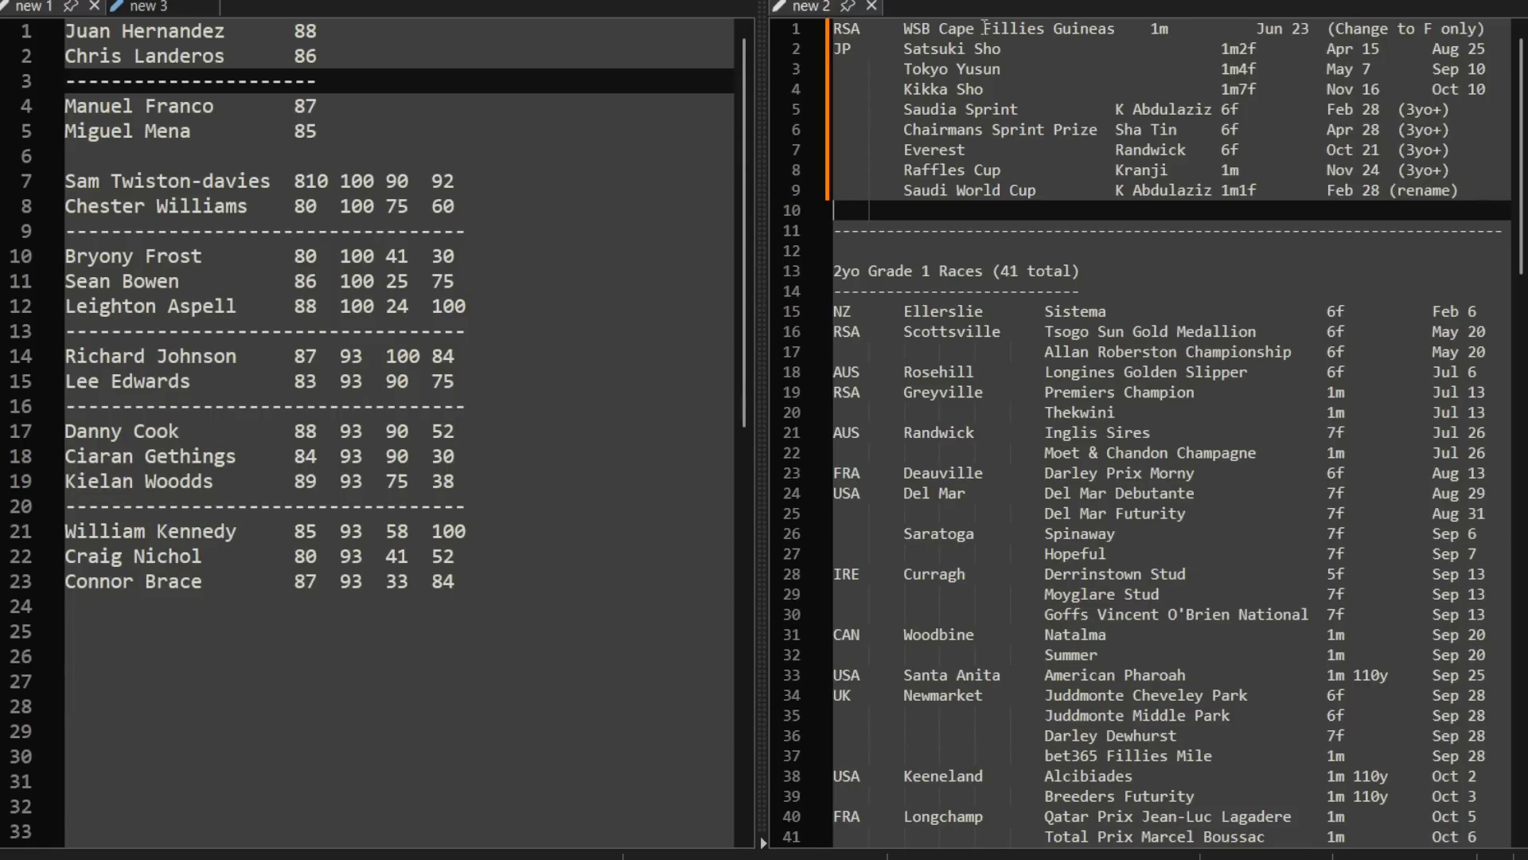
Step: Return the new 2 document to the single view and place it between new 1 and new 3
{"action": "left_click", "coordinate": [764, 6]}
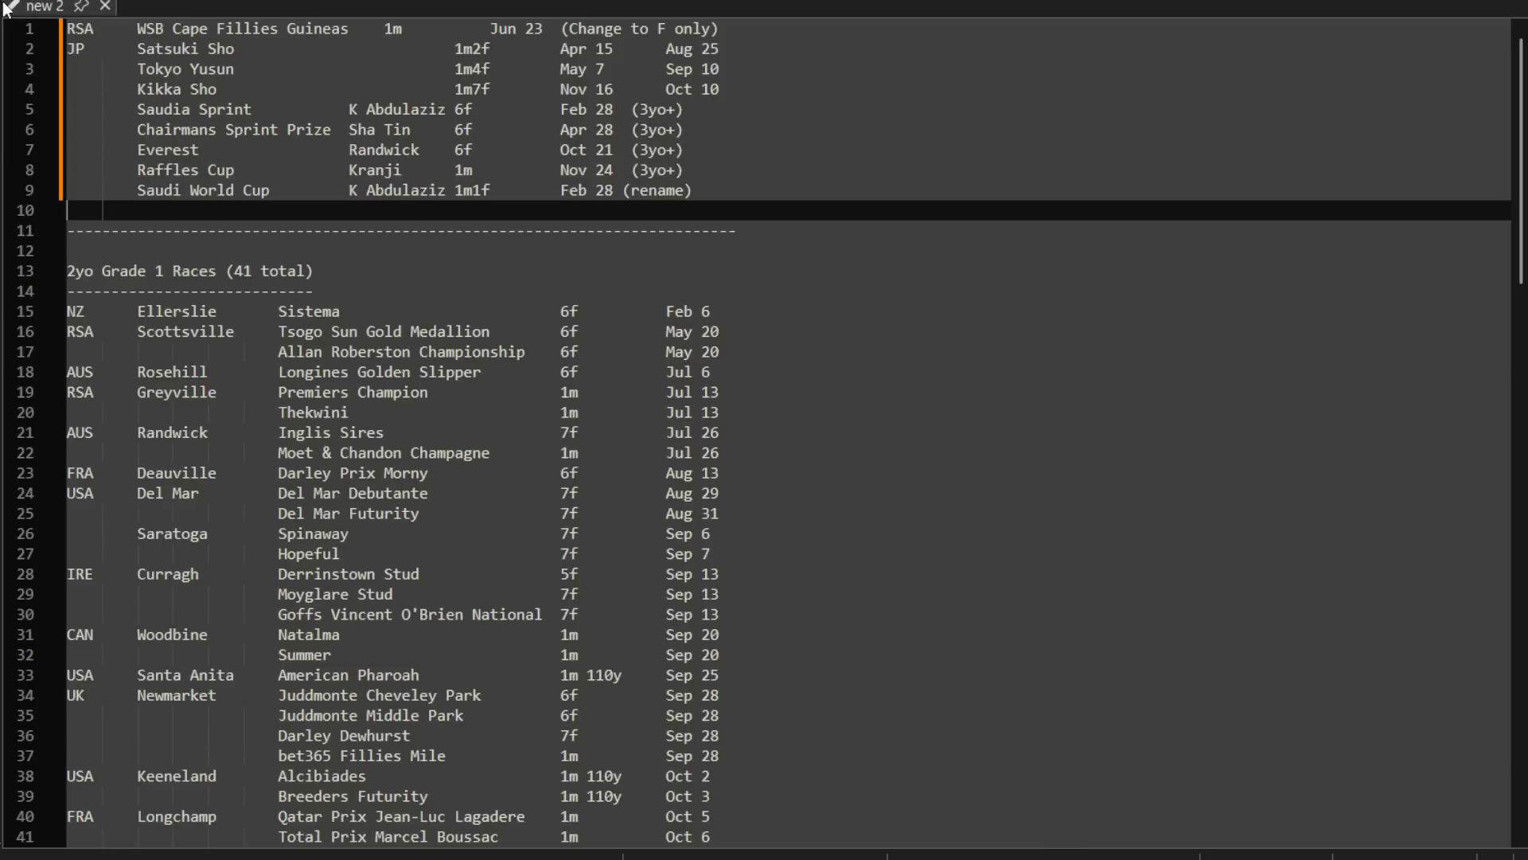
{"action": "left_click_drag", "start_coordinate": [4, 9], "coordinate": [123, 9]}
{"action": "left_click_drag", "start_coordinate": [242, 5], "coordinate": [161, 8]}
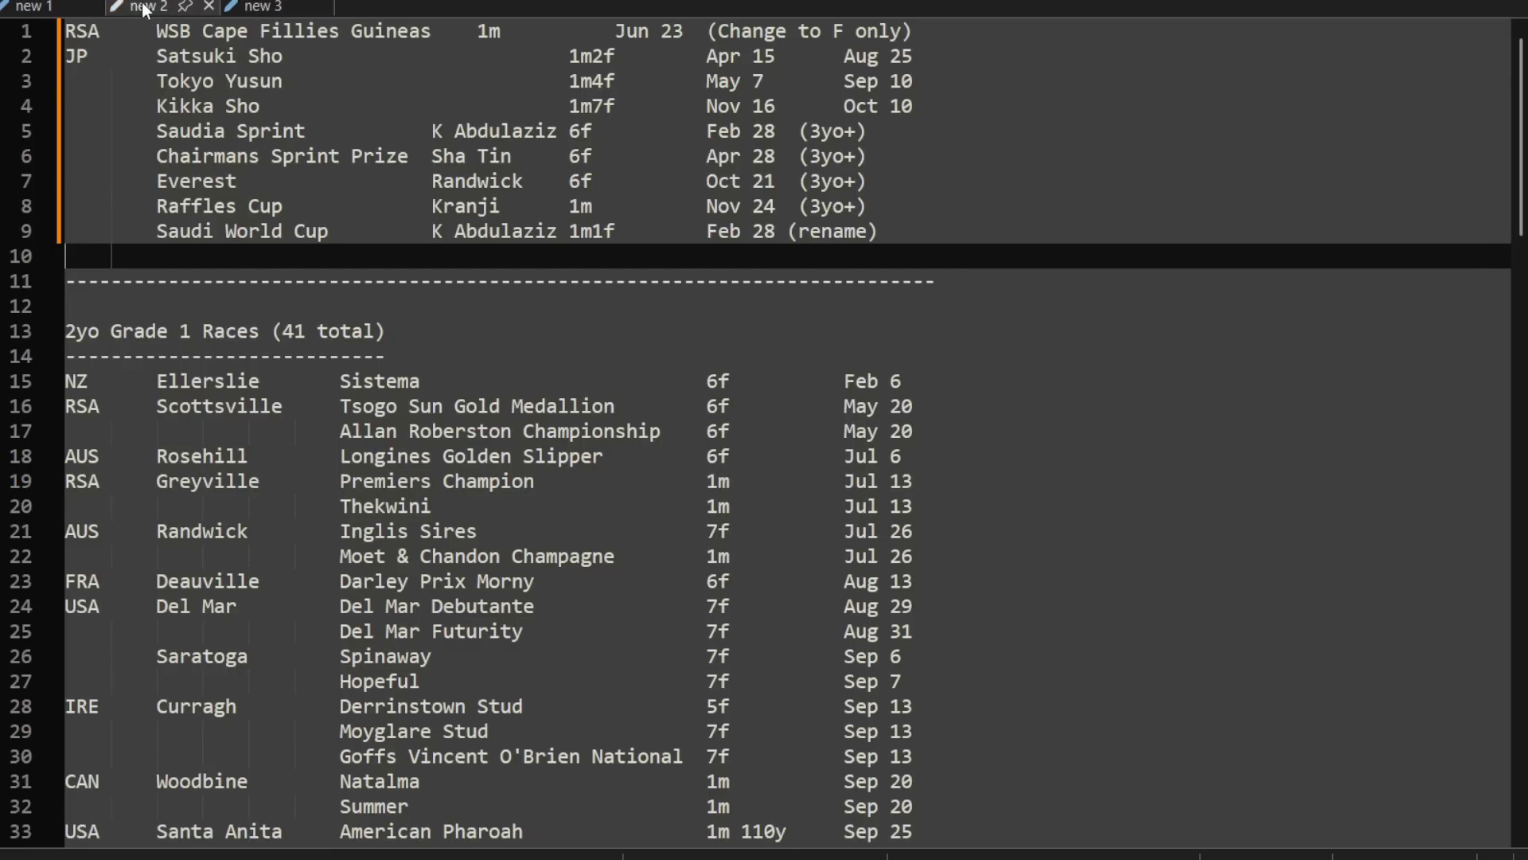
{"action": "left_click", "coordinate": [152, 0]}
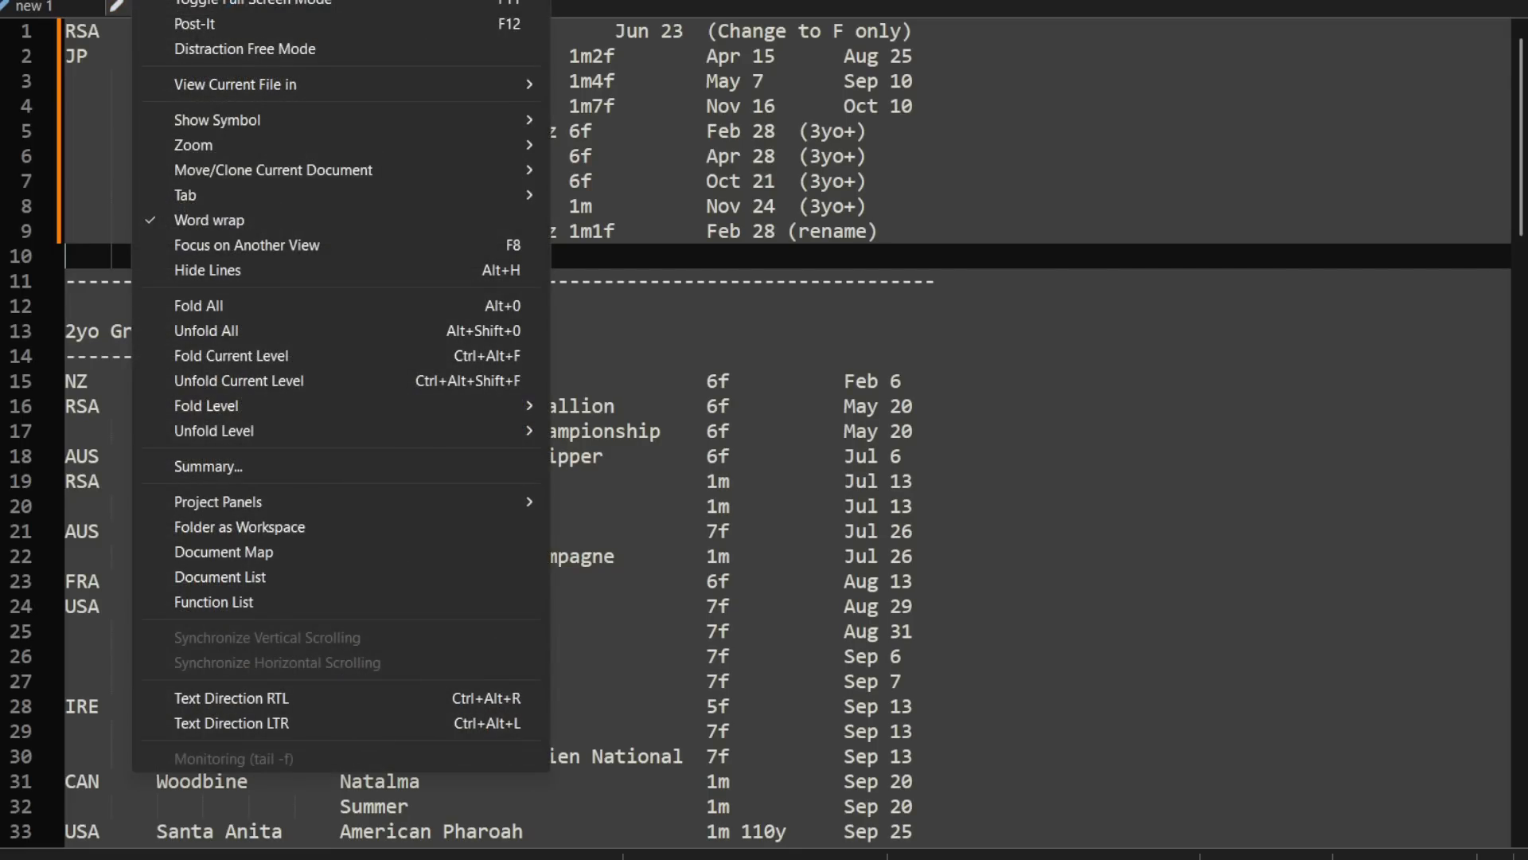
{"action": "mouse_move", "coordinate": [91, 0]}
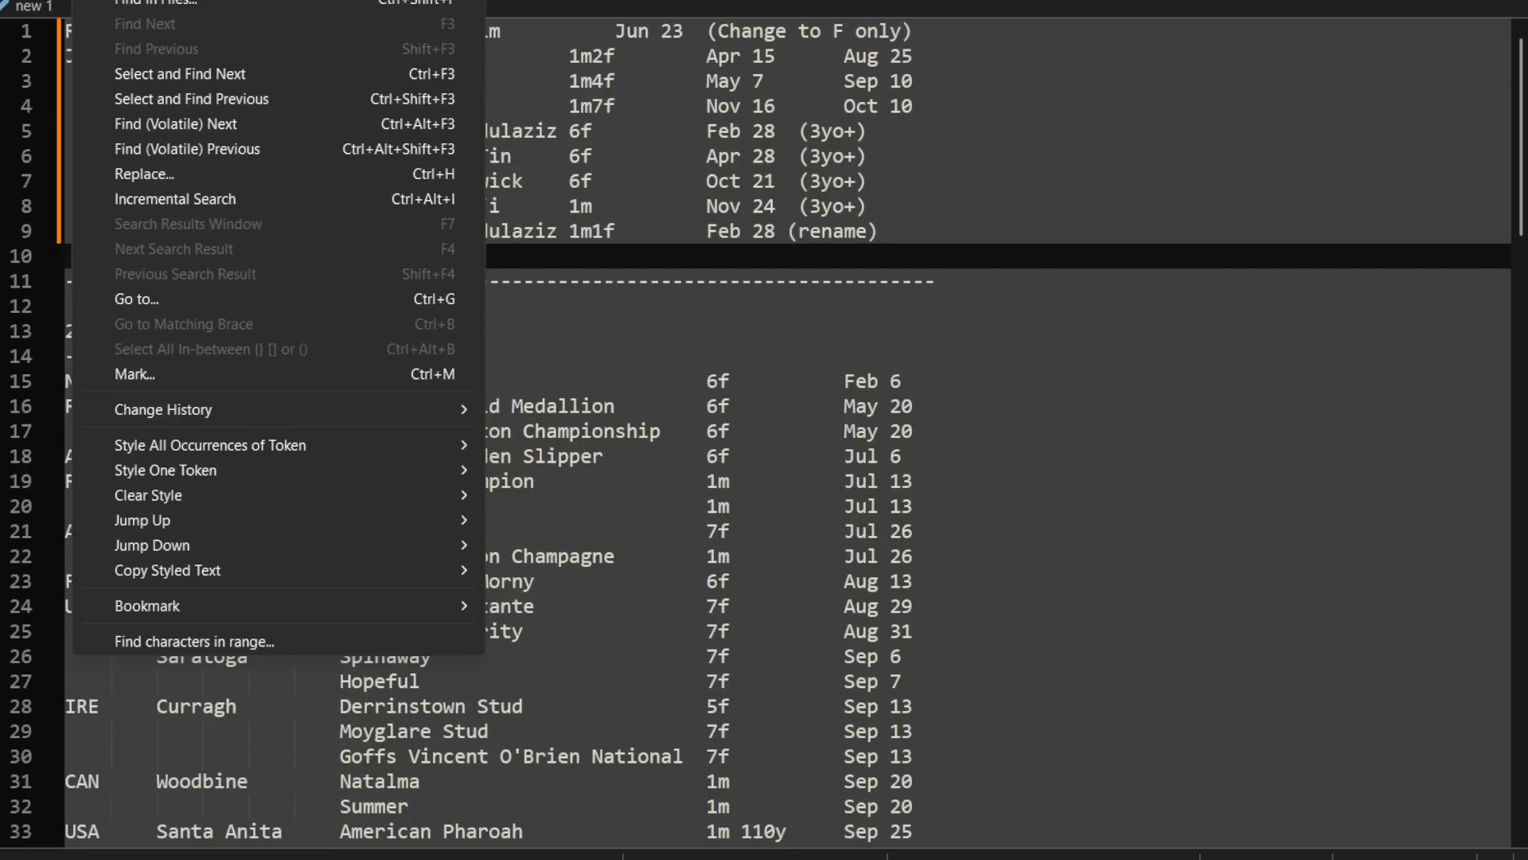
{"action": "mouse_move", "coordinate": [650, 0]}
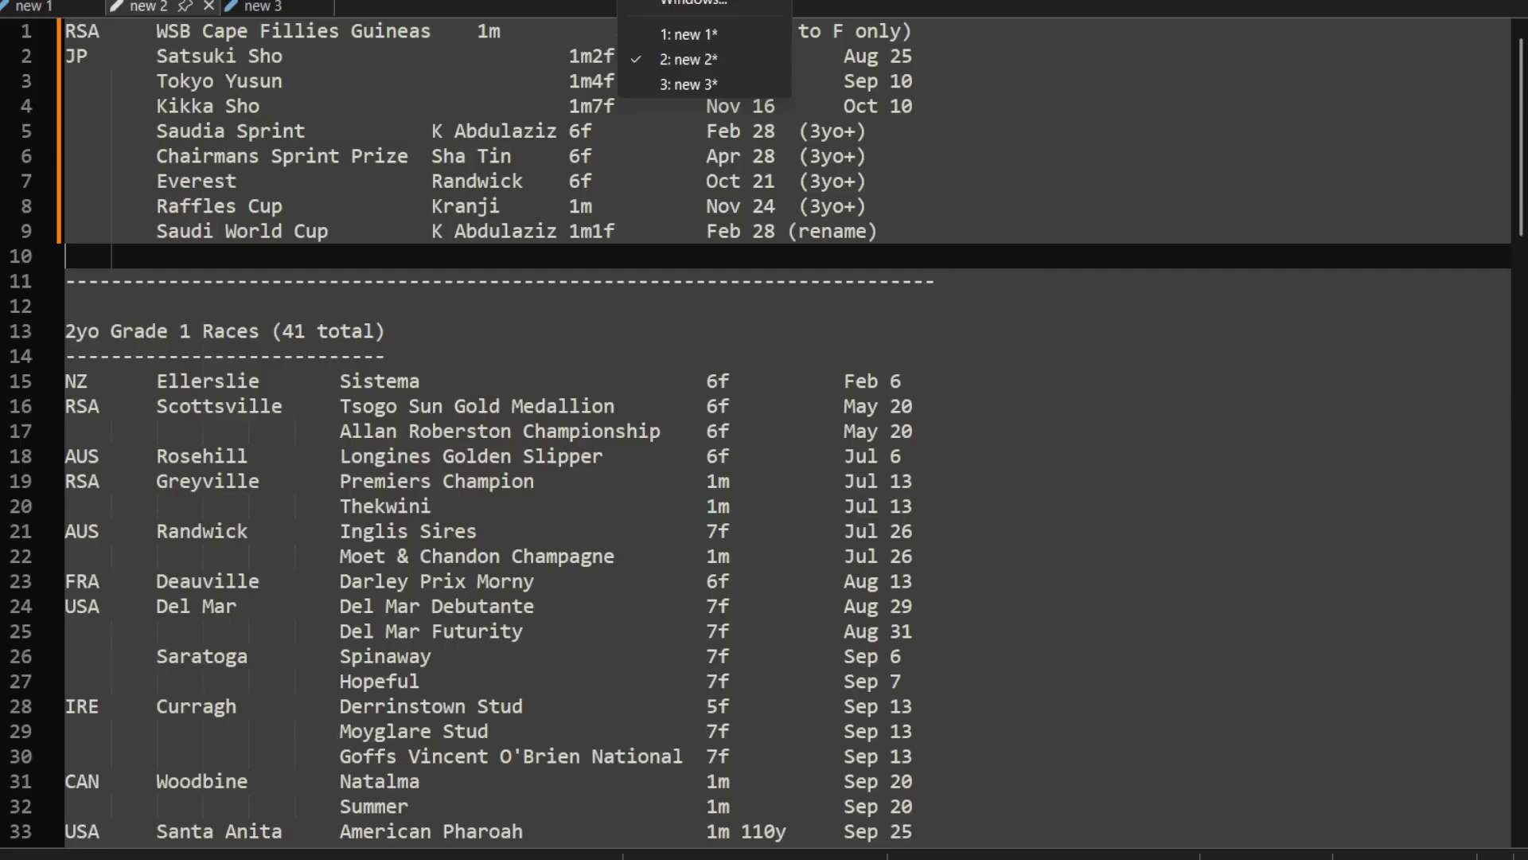
{"action": "right_click", "coordinate": [157, 6]}
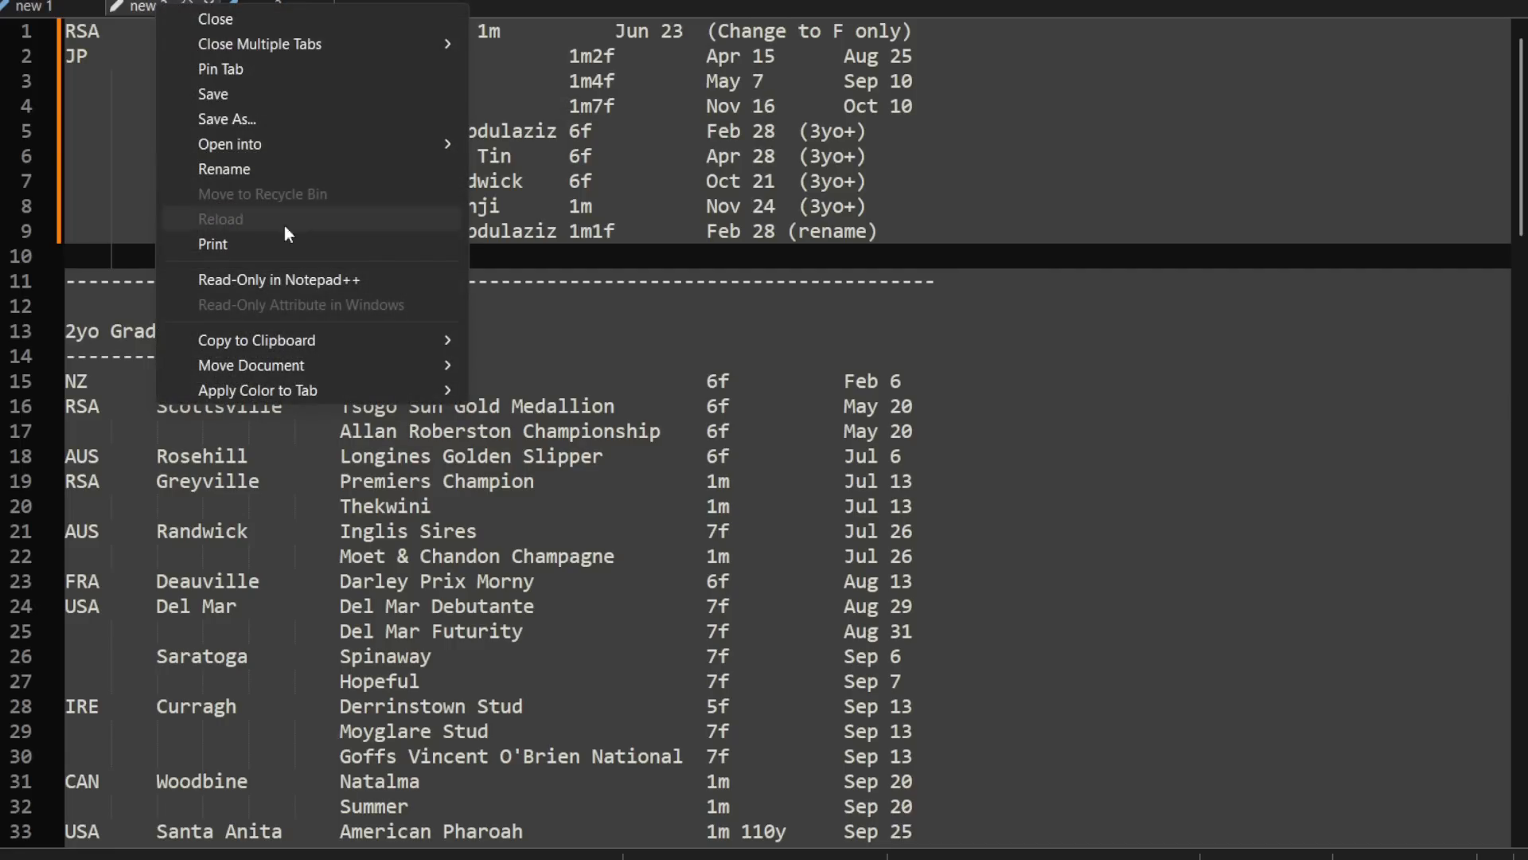
{"action": "mouse_move", "coordinate": [396, 376]}
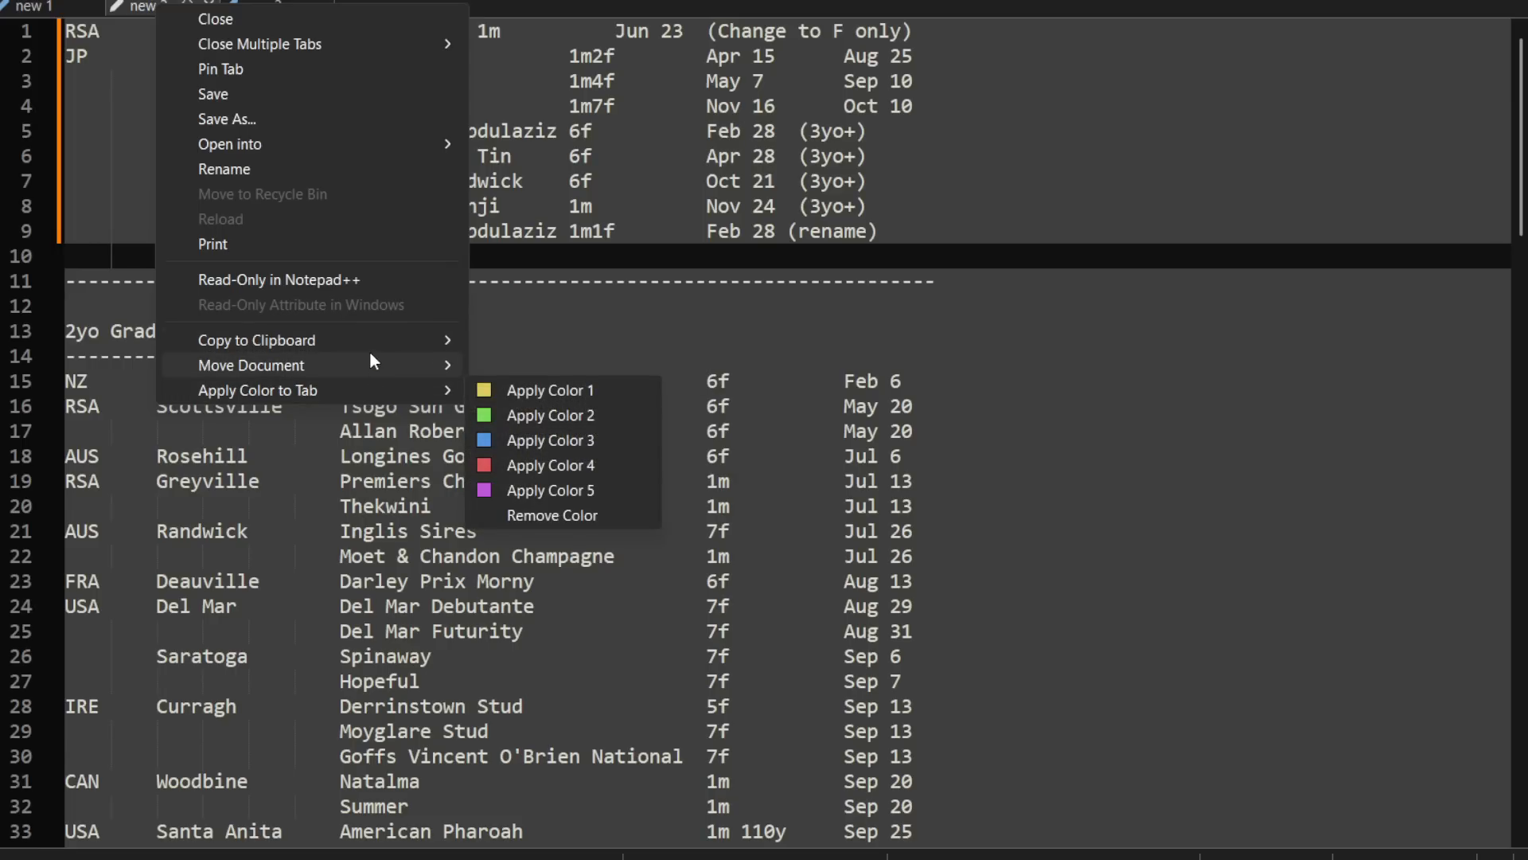
{"action": "mouse_move", "coordinate": [366, 342]}
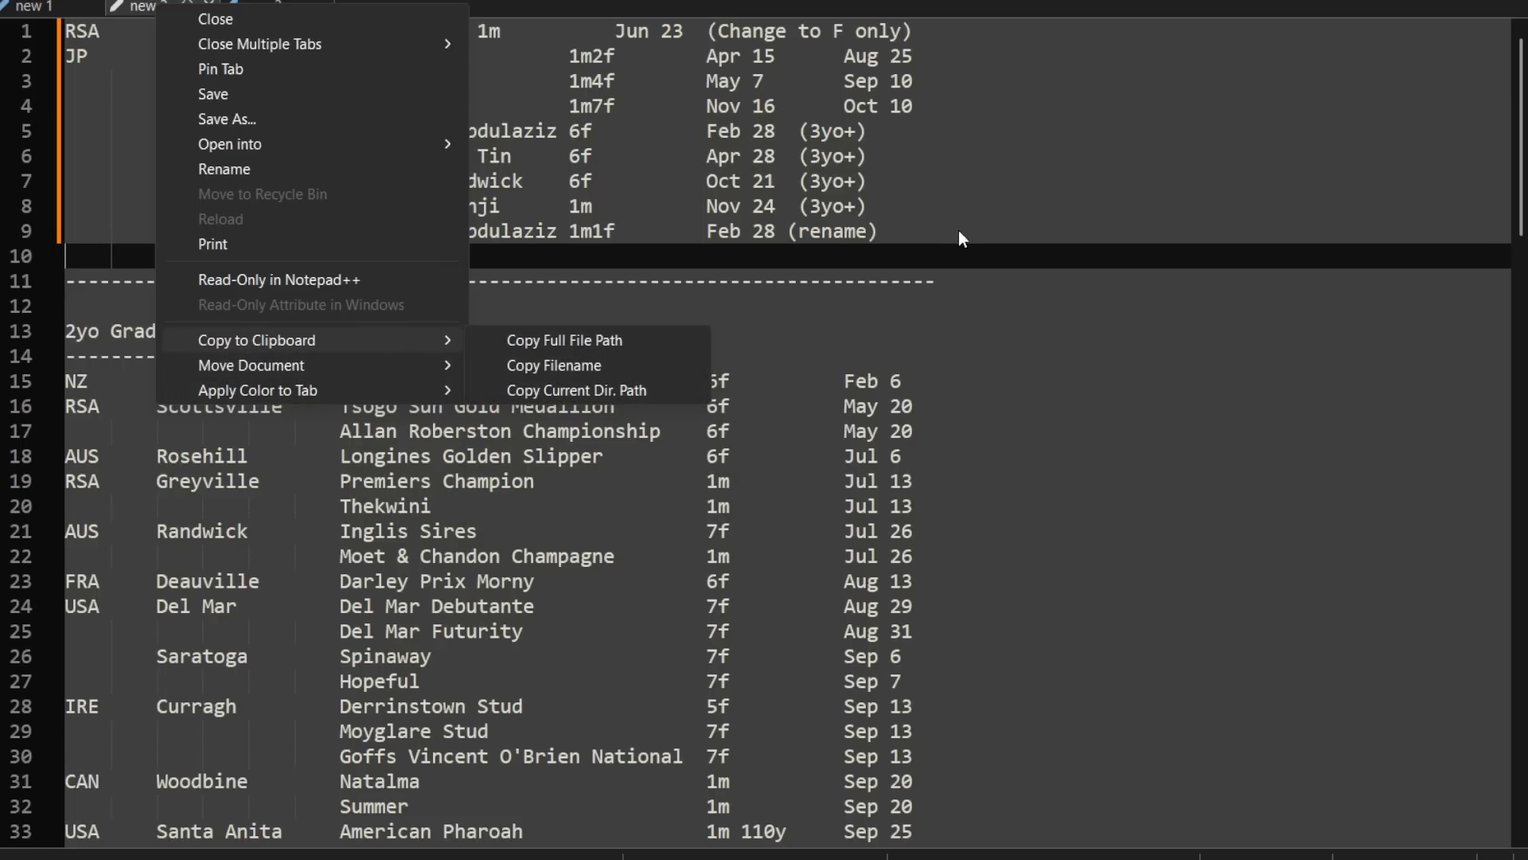
{"action": "left_click", "coordinate": [805, 305]}
Step: Copy the entire new 2 text into a blank Notepad document and delete everything below the first Saudi World Cup row
{"action": "key", "text": "ctrl+a"}
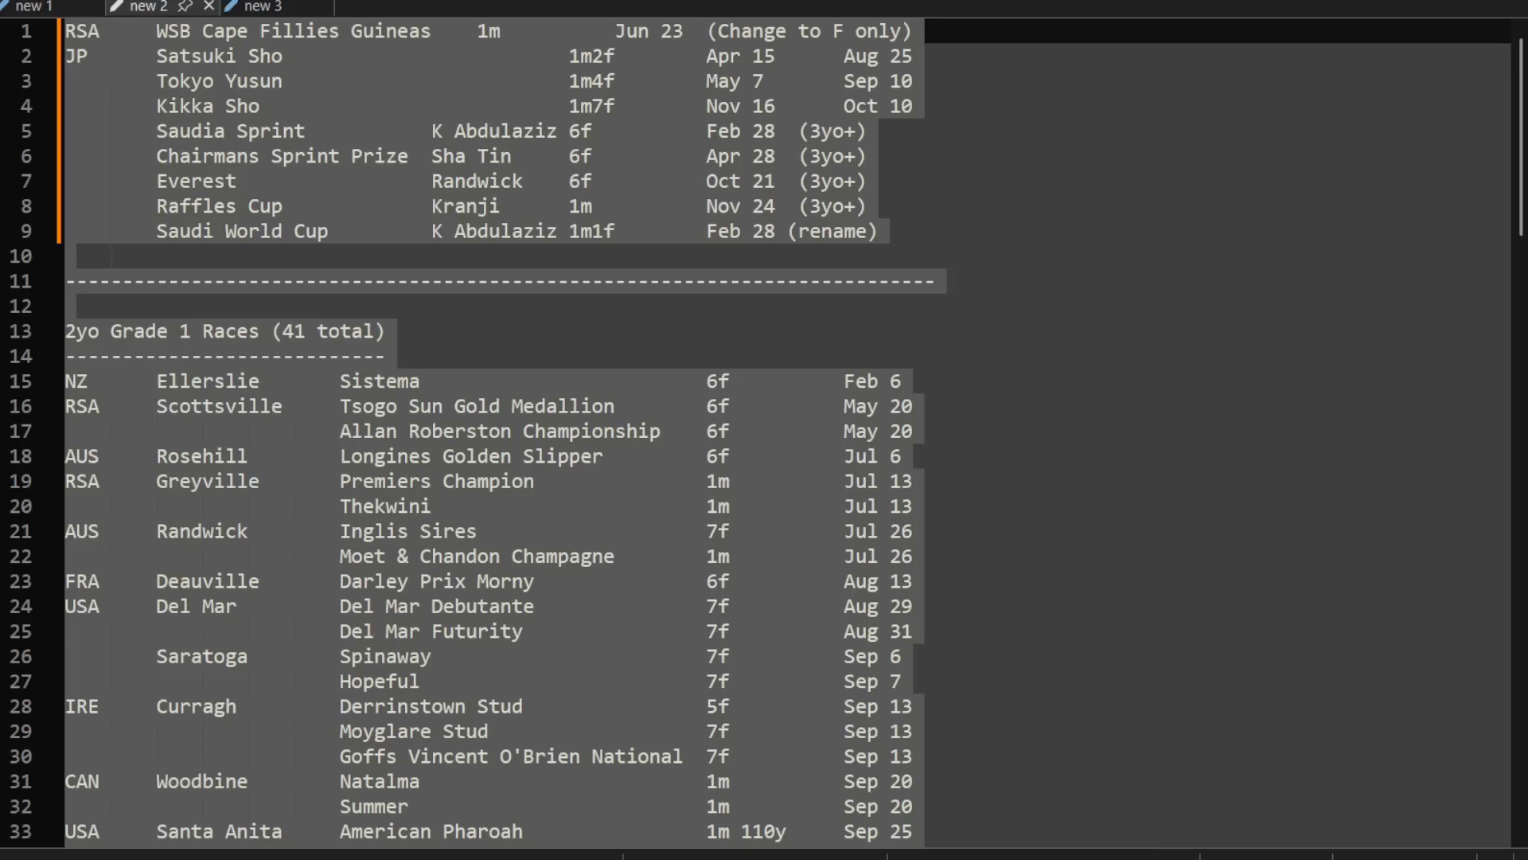
{"action": "key", "text": "ctrl+v"}
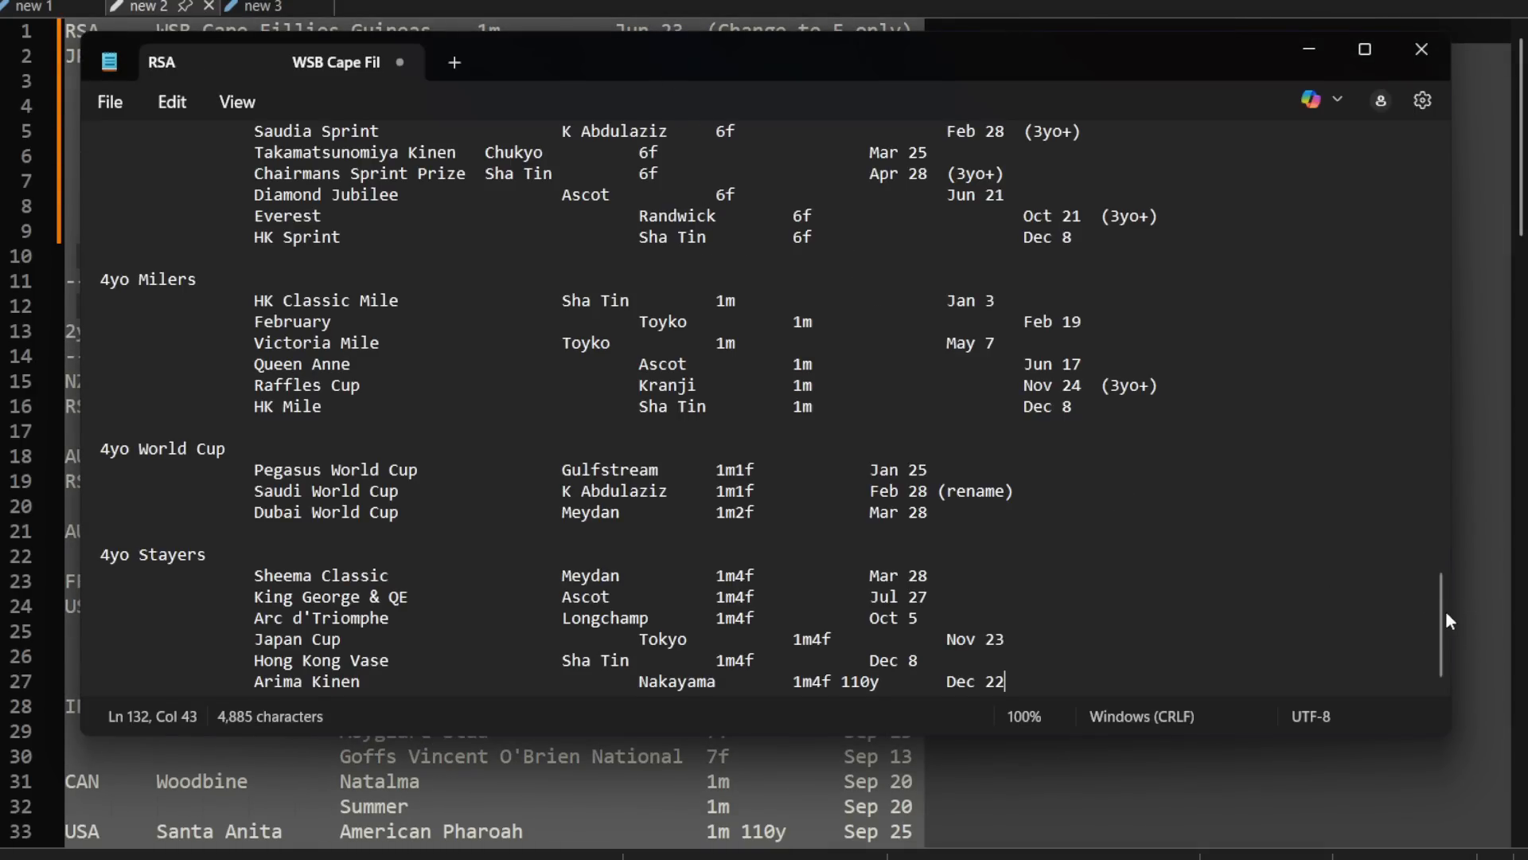
{"action": "left_click_drag", "start_coordinate": [1442, 617], "coordinate": [1424, 140]}
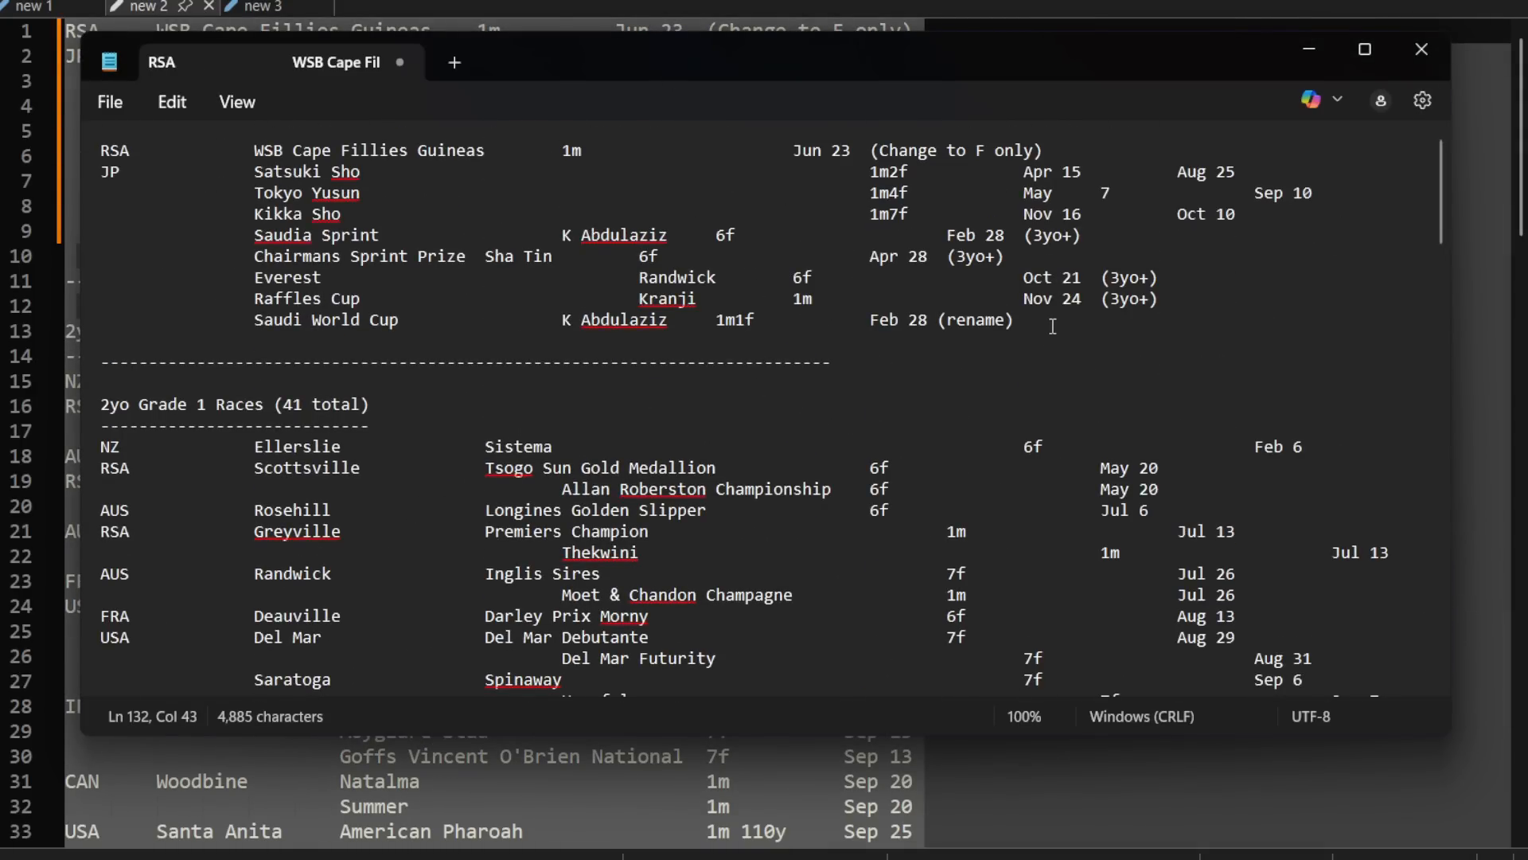
{"action": "left_click", "coordinate": [1106, 322]}
{"action": "key", "text": "ctrl+shift+End"}
{"action": "key", "text": "Delete"}
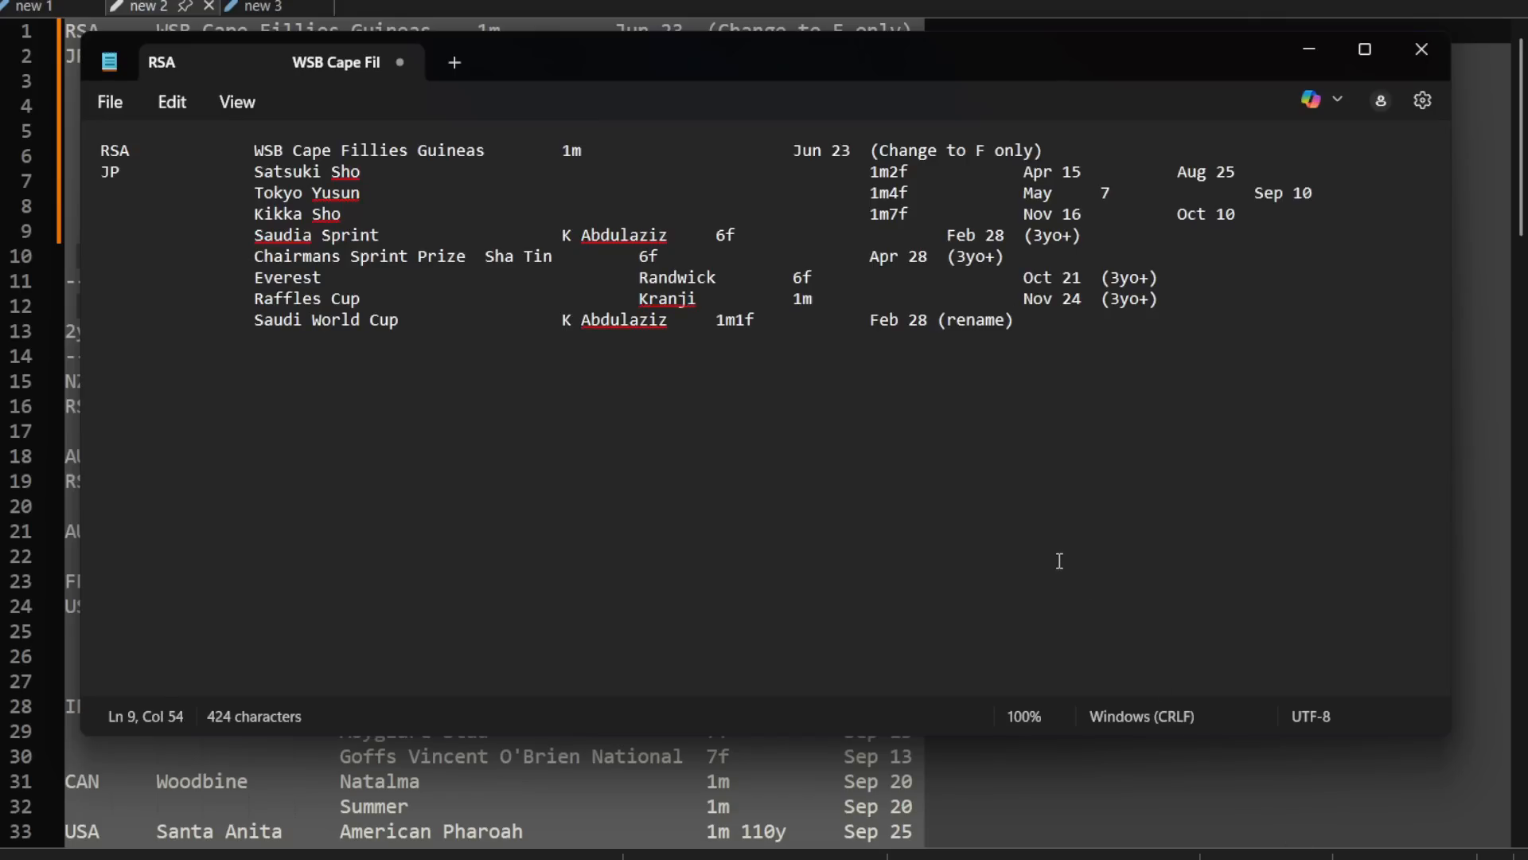
Step: Line up the racecourse column of the Chairmans Sprint Prize, Everest and Raffles Cup rows with K Abdulaziz
{"action": "left_click", "coordinate": [544, 280]}
{"action": "left_click", "coordinate": [520, 280]}
{"action": "key", "text": "Up"}
{"action": "key", "text": "Tab"}
{"action": "key", "text": "Down"}
{"action": "key", "text": "Delete"}
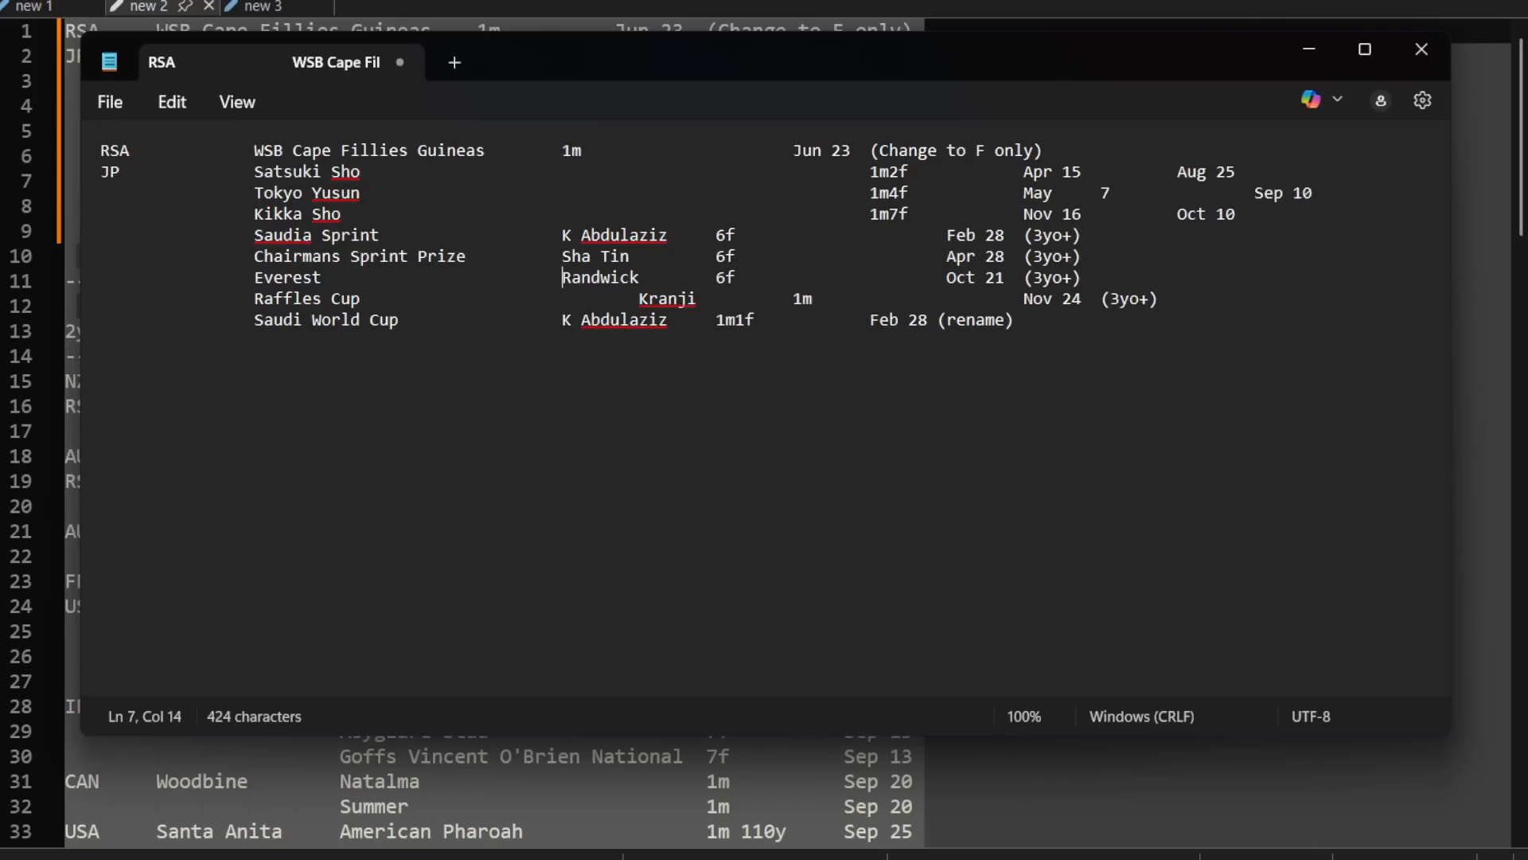
{"action": "key", "text": "Down"}
{"action": "key", "text": "Delete"}
Step: Align the distances of WSB Cape Fillies Guineas, Satsuki Sho, Tokyo Yusun and Kikka Sho with the distance column of the rows below
{"action": "key", "text": "Up"}
{"action": "key", "text": "Up"}
{"action": "key", "text": "Up"}
{"action": "key", "text": "Up"}
{"action": "key", "text": "Up"}
{"action": "key", "text": "Up"}
{"action": "key", "text": "Up"}
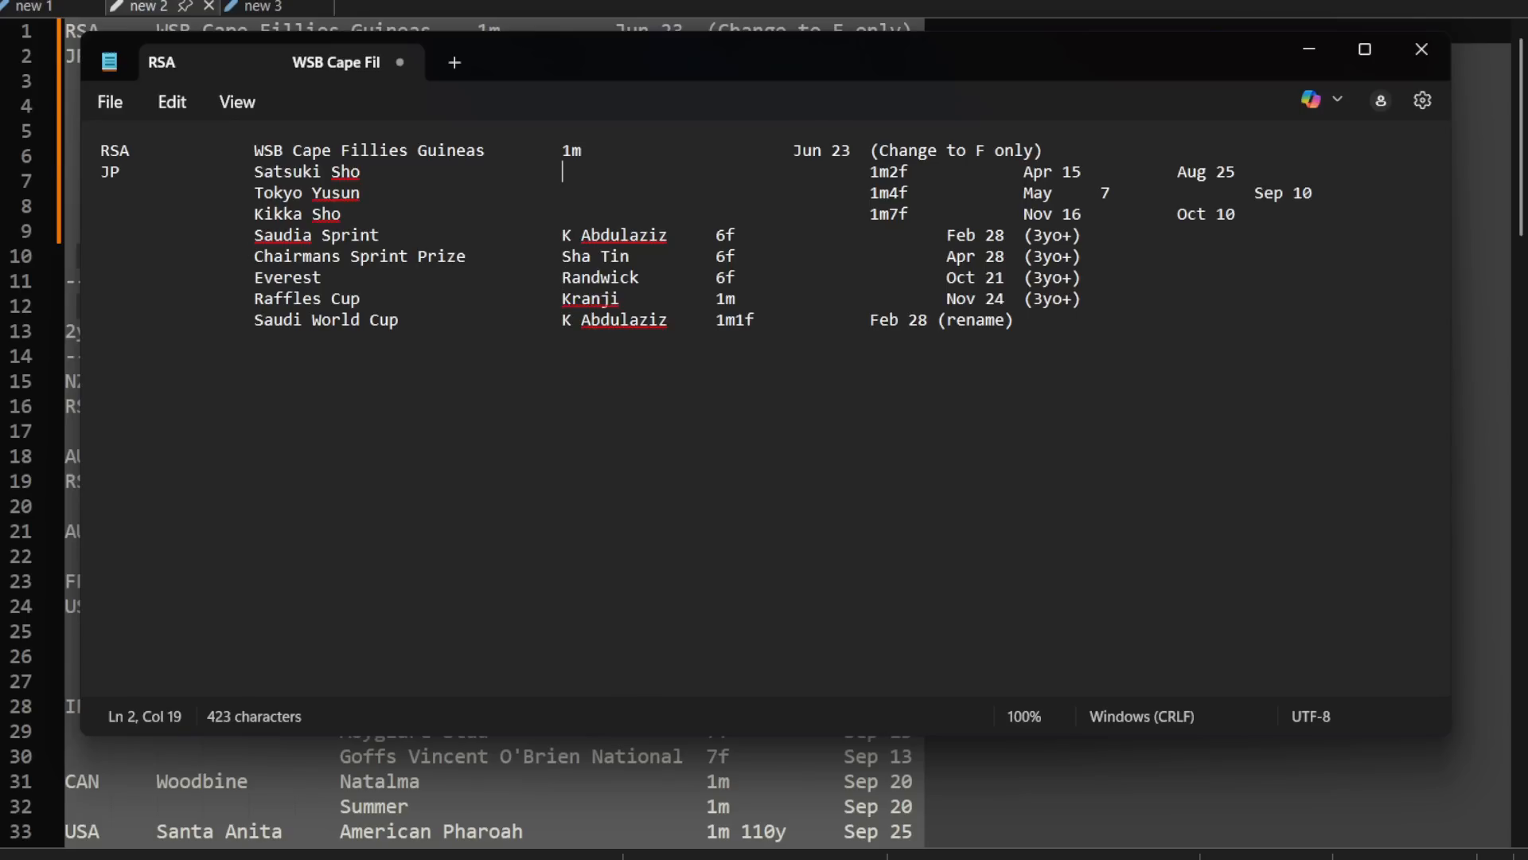
{"action": "key", "text": "Tab"}
{"action": "key", "text": "Tab"}
{"action": "key", "text": "Down"}
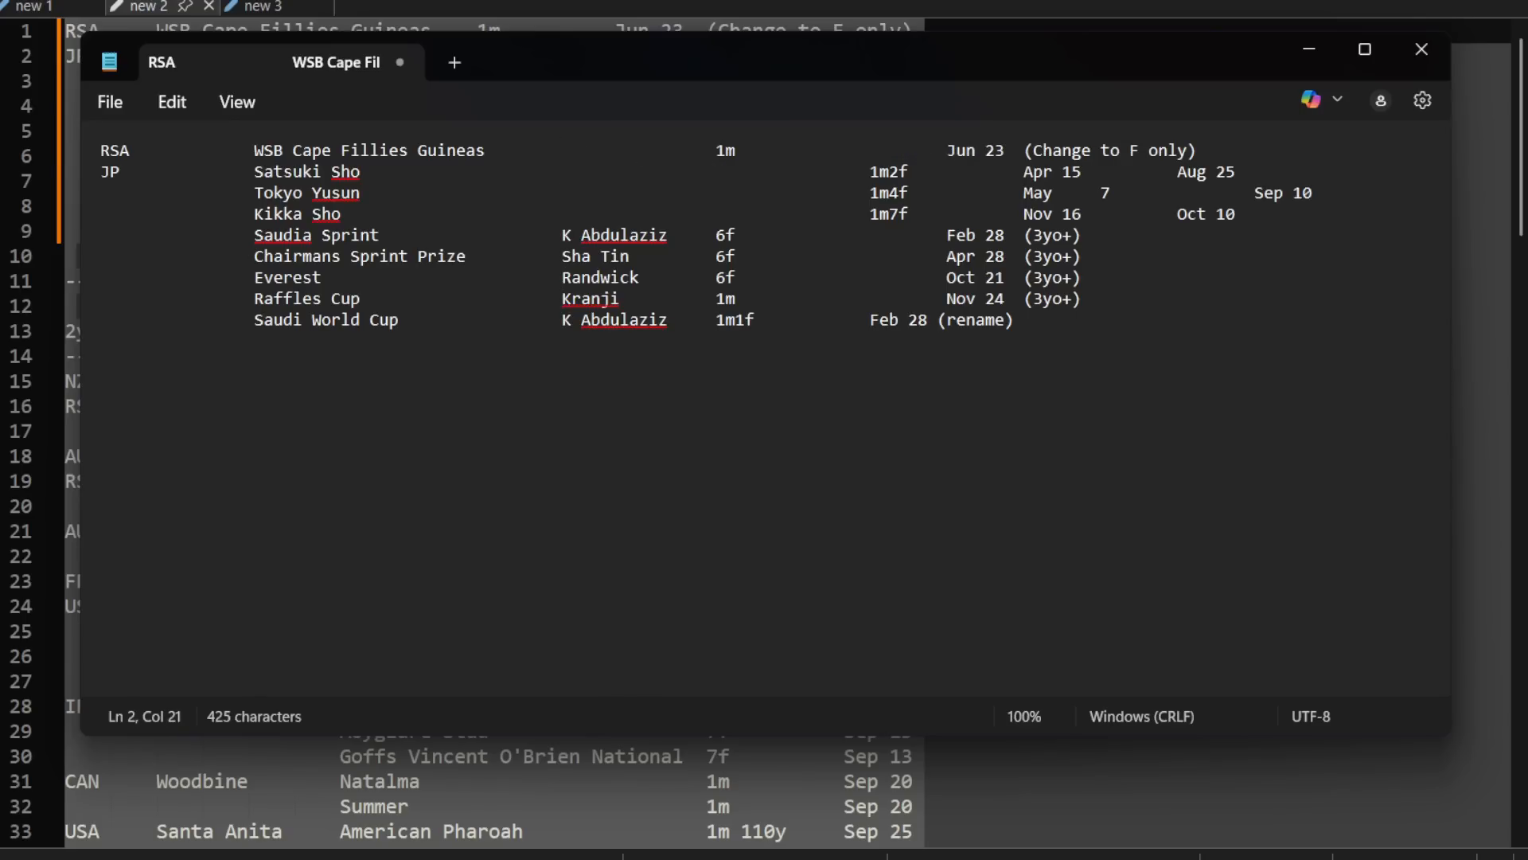
{"action": "key", "text": "Delete"}
{"action": "key", "text": "Delete"}
{"action": "key", "text": "Down"}
{"action": "key", "text": "Delete"}
{"action": "key", "text": "Delete"}
{"action": "key", "text": "Down"}
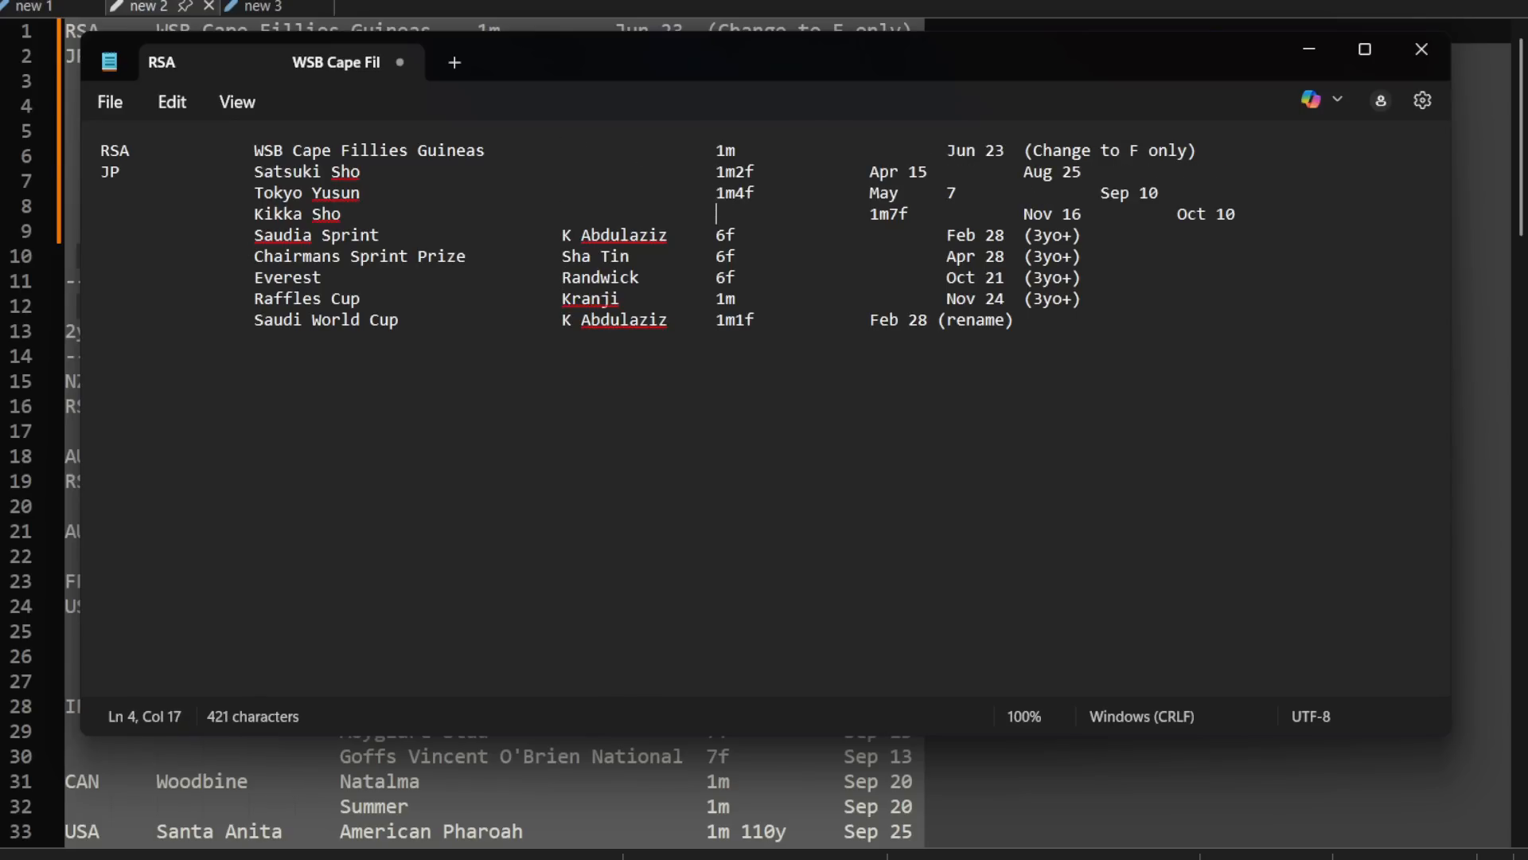
{"action": "key", "text": "Delete"}
Step: Align the dates of the Saudia Sprint, Chairmans Sprint Prize, Everest and Raffles Cup rows with the Saudi World Cup date
{"action": "key", "text": "Delete"}
{"action": "key", "text": "Right"}
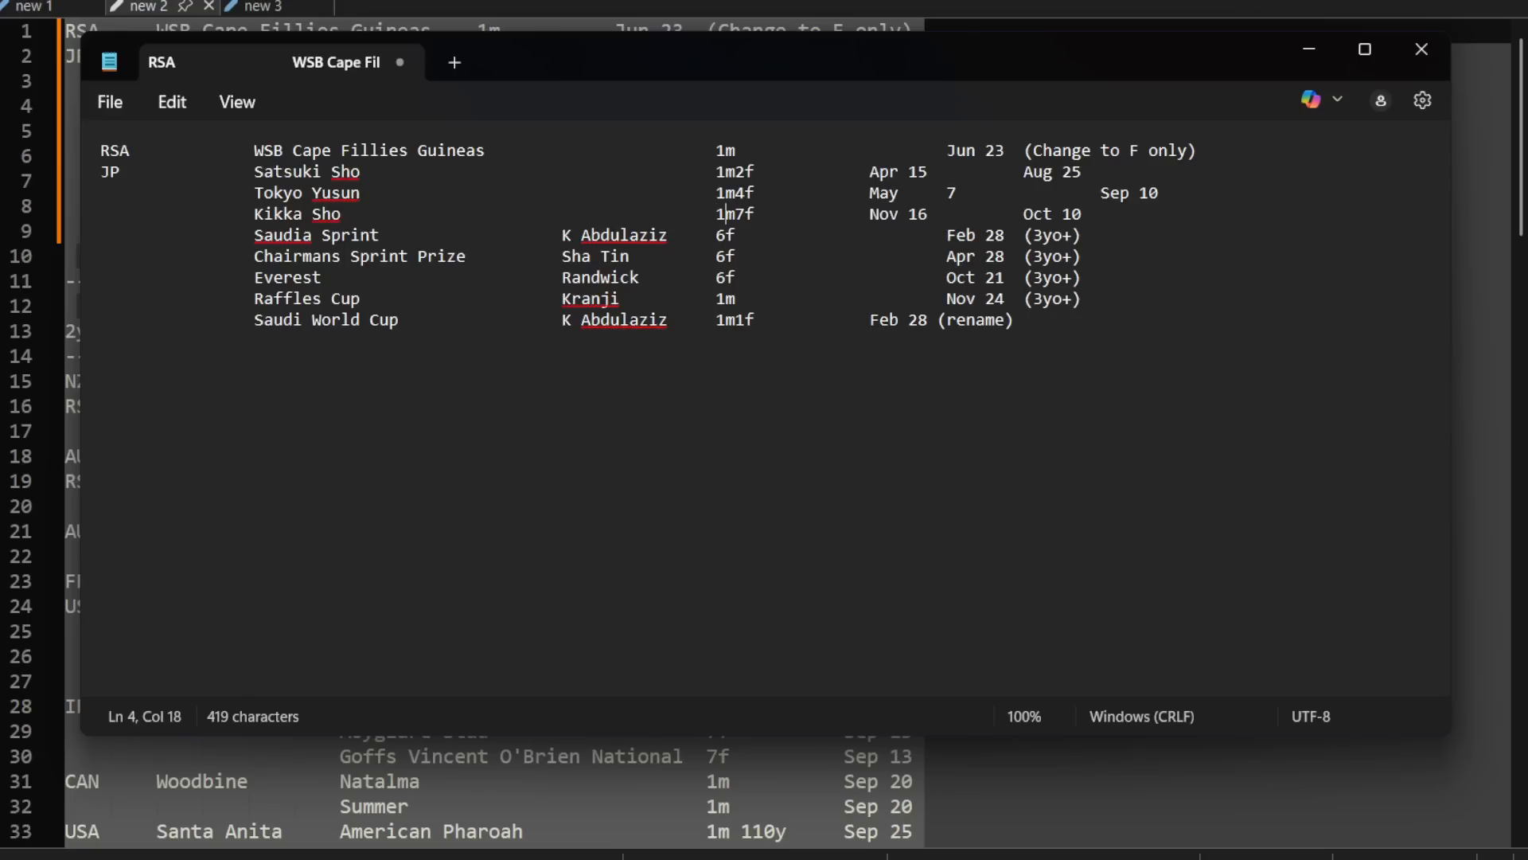
{"action": "key", "text": "Right"}
{"action": "key", "text": "Down"}
{"action": "key", "text": "Right"}
{"action": "key", "text": "Delete"}
{"action": "key", "text": "Down"}
{"action": "key", "text": "Delete"}
{"action": "key", "text": "Down"}
{"action": "key", "text": "Delete"}
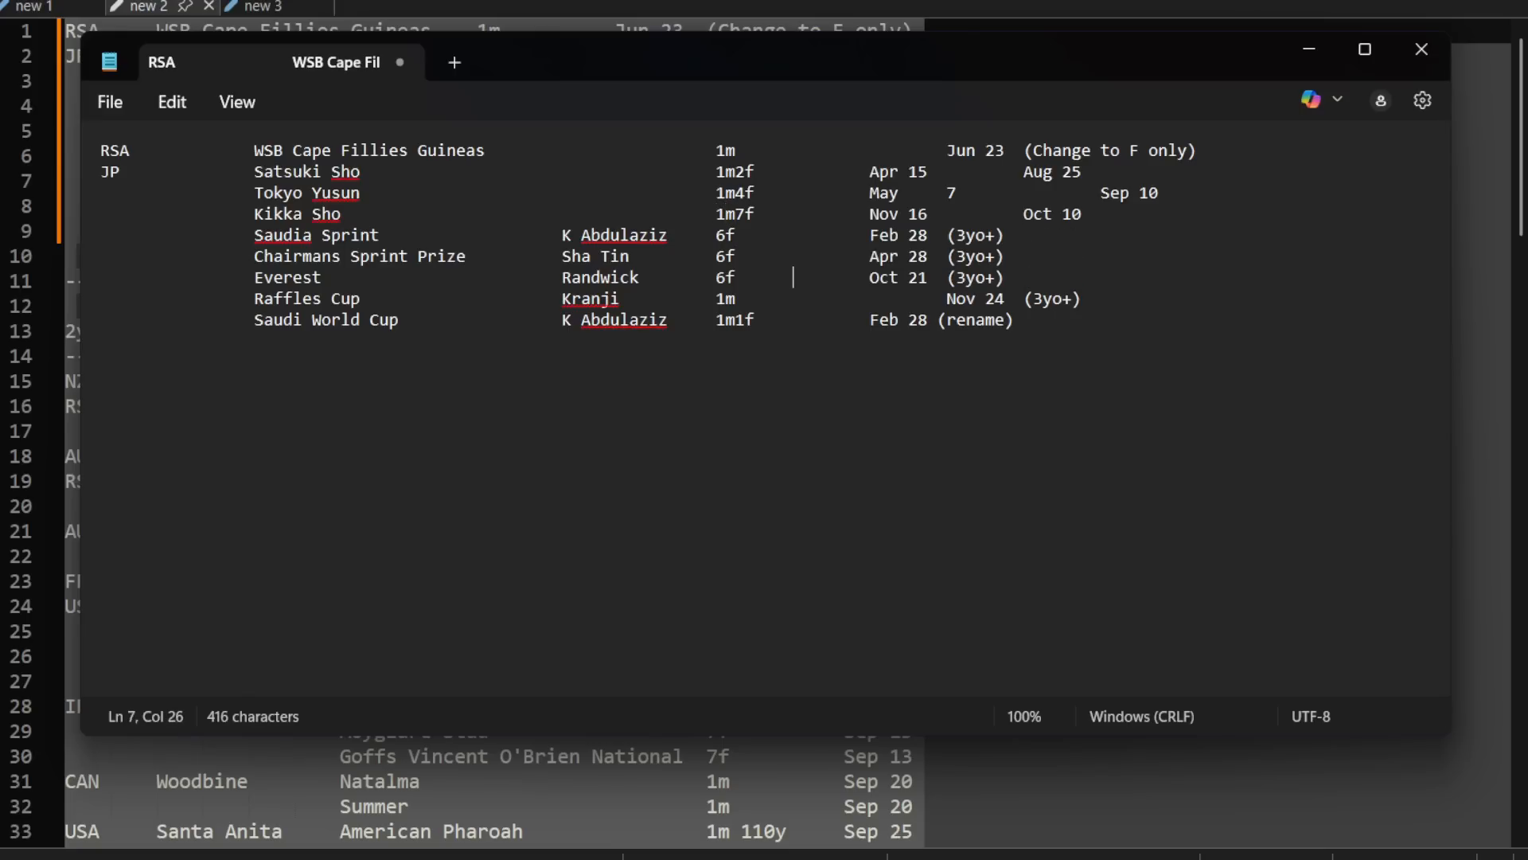
{"action": "key", "text": "Down"}
{"action": "key", "text": "Delete"}
Step: Align the WSB Cape Fillies Guineas date with the others and close the gap inside May 7 on the Tokyo Yusun row
{"action": "key", "text": "Up"}
{"action": "key", "text": "Up"}
{"action": "key", "text": "Up"}
{"action": "key", "text": "Up"}
{"action": "key", "text": "Up"}
{"action": "key", "text": "Up"}
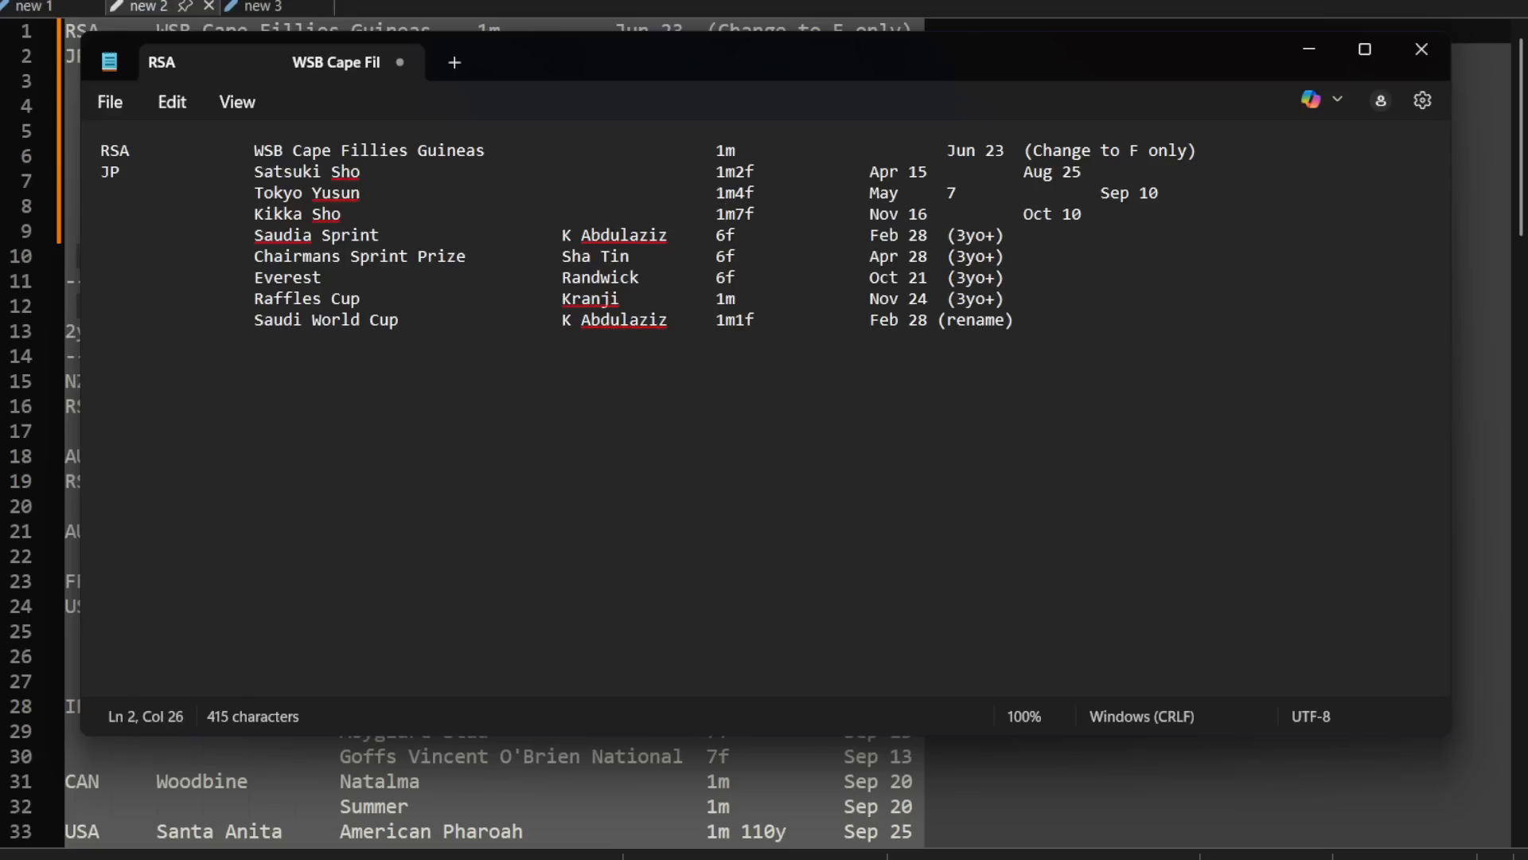
{"action": "key", "text": "Up"}
{"action": "key", "text": "Delete"}
{"action": "key", "text": "Down"}
{"action": "key", "text": "Down"}
{"action": "key", "text": "Right"}
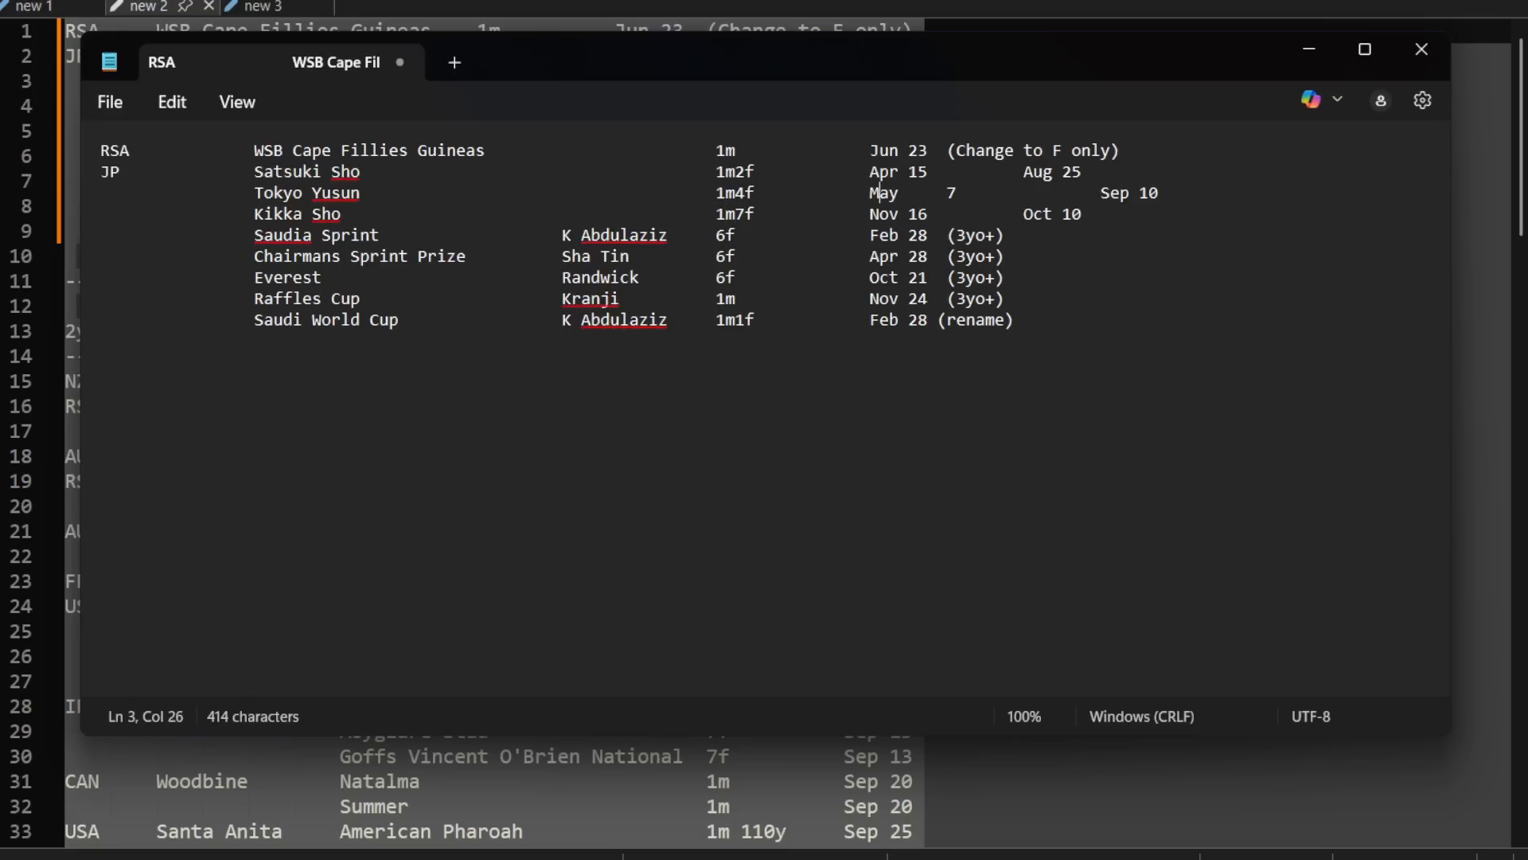
{"action": "key", "text": "Delete"}
Step: Move the WSB Cape Fillies Guineas row below Kikka Sho, separated from it by a blank line
{"action": "left_click_drag", "start_coordinate": [1146, 151], "coordinate": [101, 151]}
{"action": "key", "text": "ctrl+c"}
{"action": "key", "text": "BackSpace"}
{"action": "left_click", "coordinate": [1112, 212]}
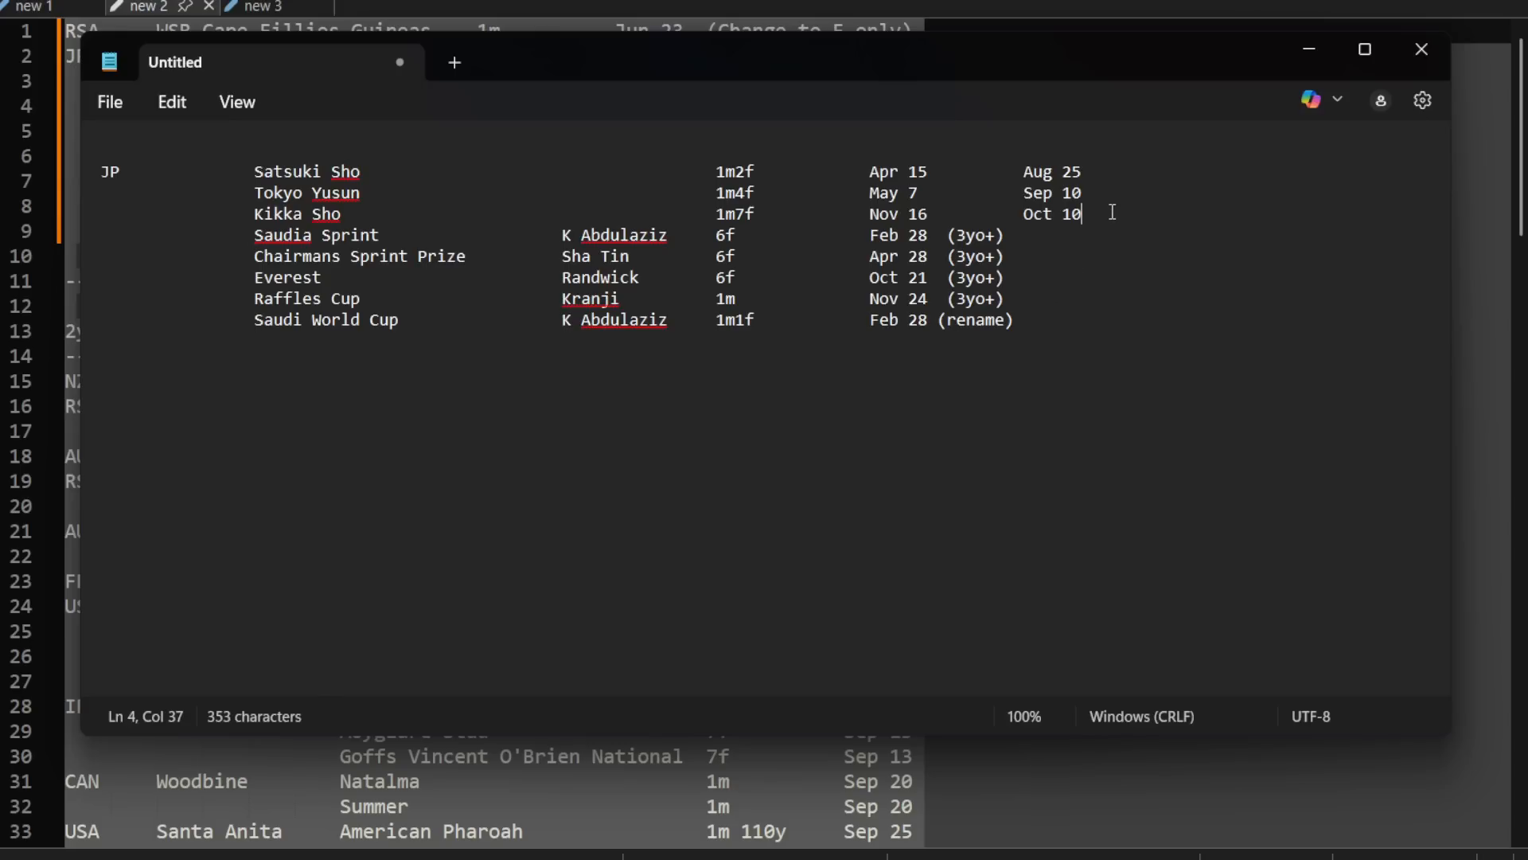
{"action": "key", "text": "ctrl+v"}
{"action": "left_click", "coordinate": [1084, 214]}
{"action": "key", "text": "Return"}
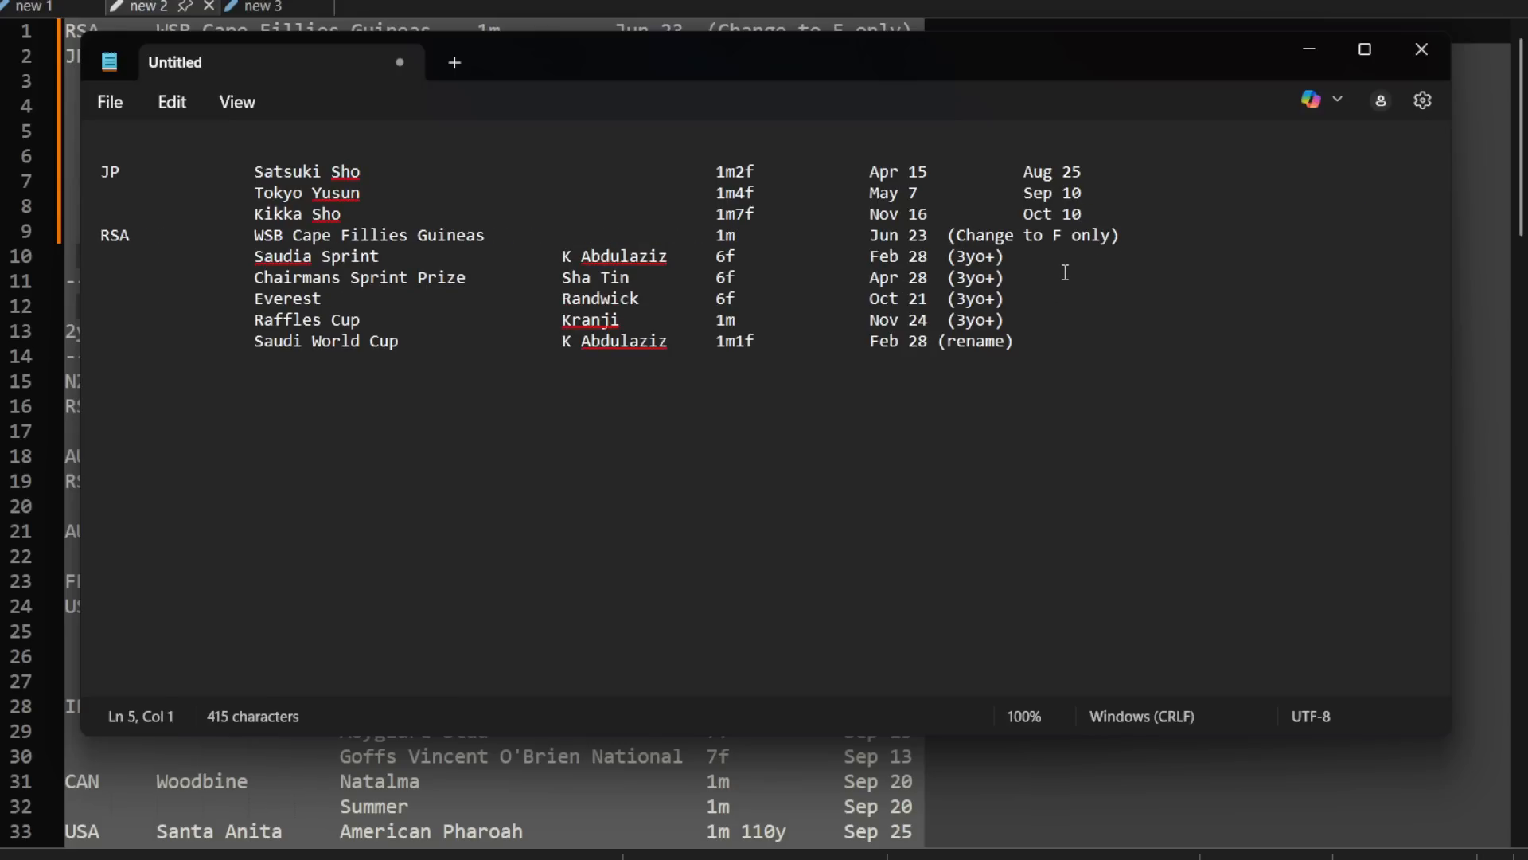
{"action": "left_click", "coordinate": [1094, 213]}
{"action": "key", "text": "Return"}
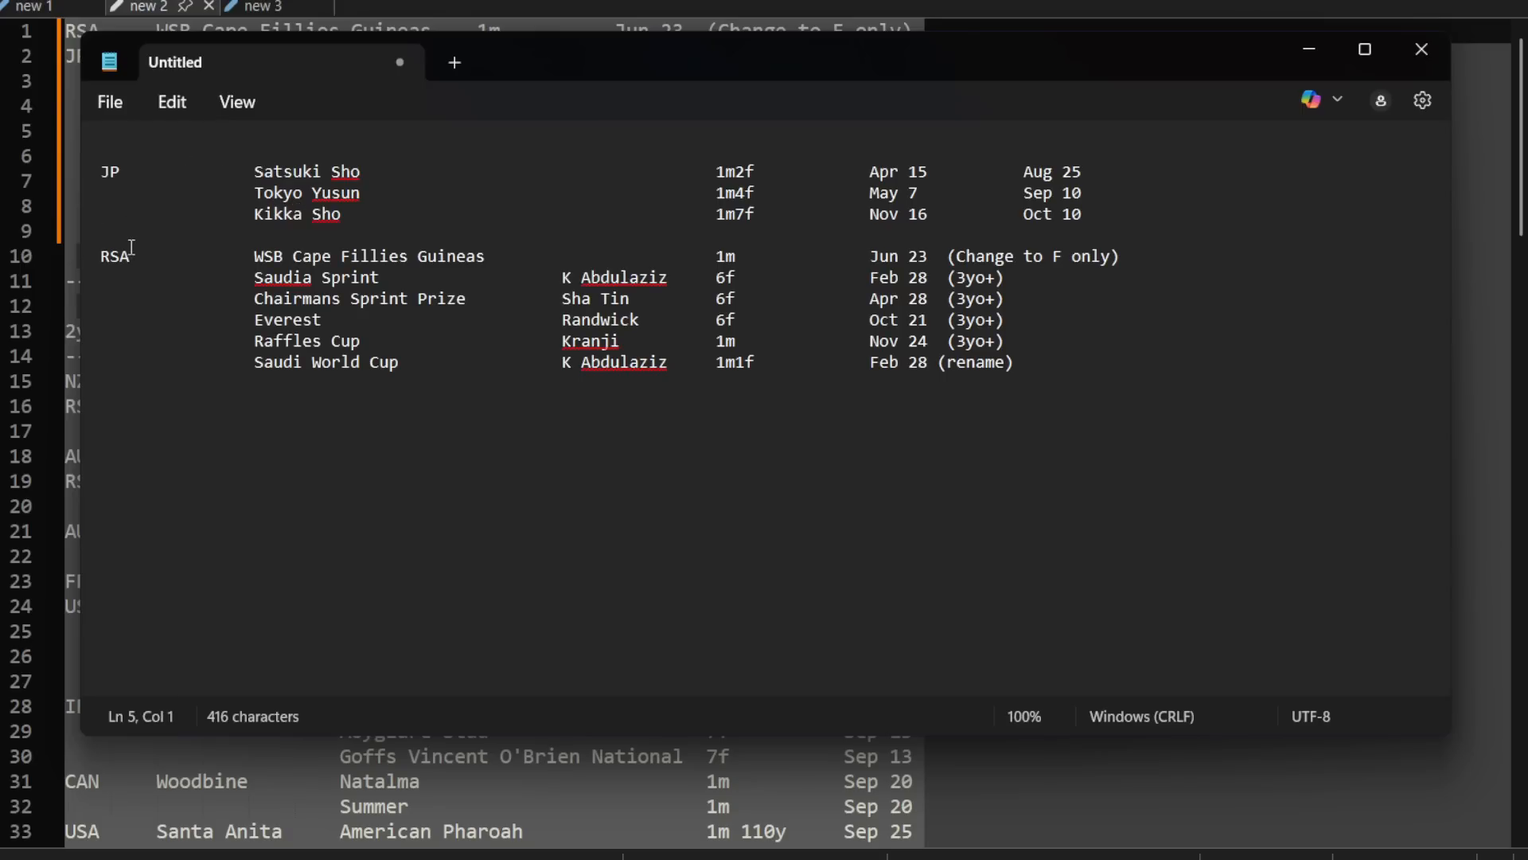
Step: Delete the RSA and JP country labels from the race list
{"action": "left_click", "coordinate": [130, 255]}
{"action": "key", "text": "BackSpace"}
{"action": "key", "text": "BackSpace"}
{"action": "key", "text": "BackSpace"}
{"action": "left_click", "coordinate": [120, 171]}
{"action": "key", "text": "BackSpace"}
{"action": "key", "text": "BackSpace"}
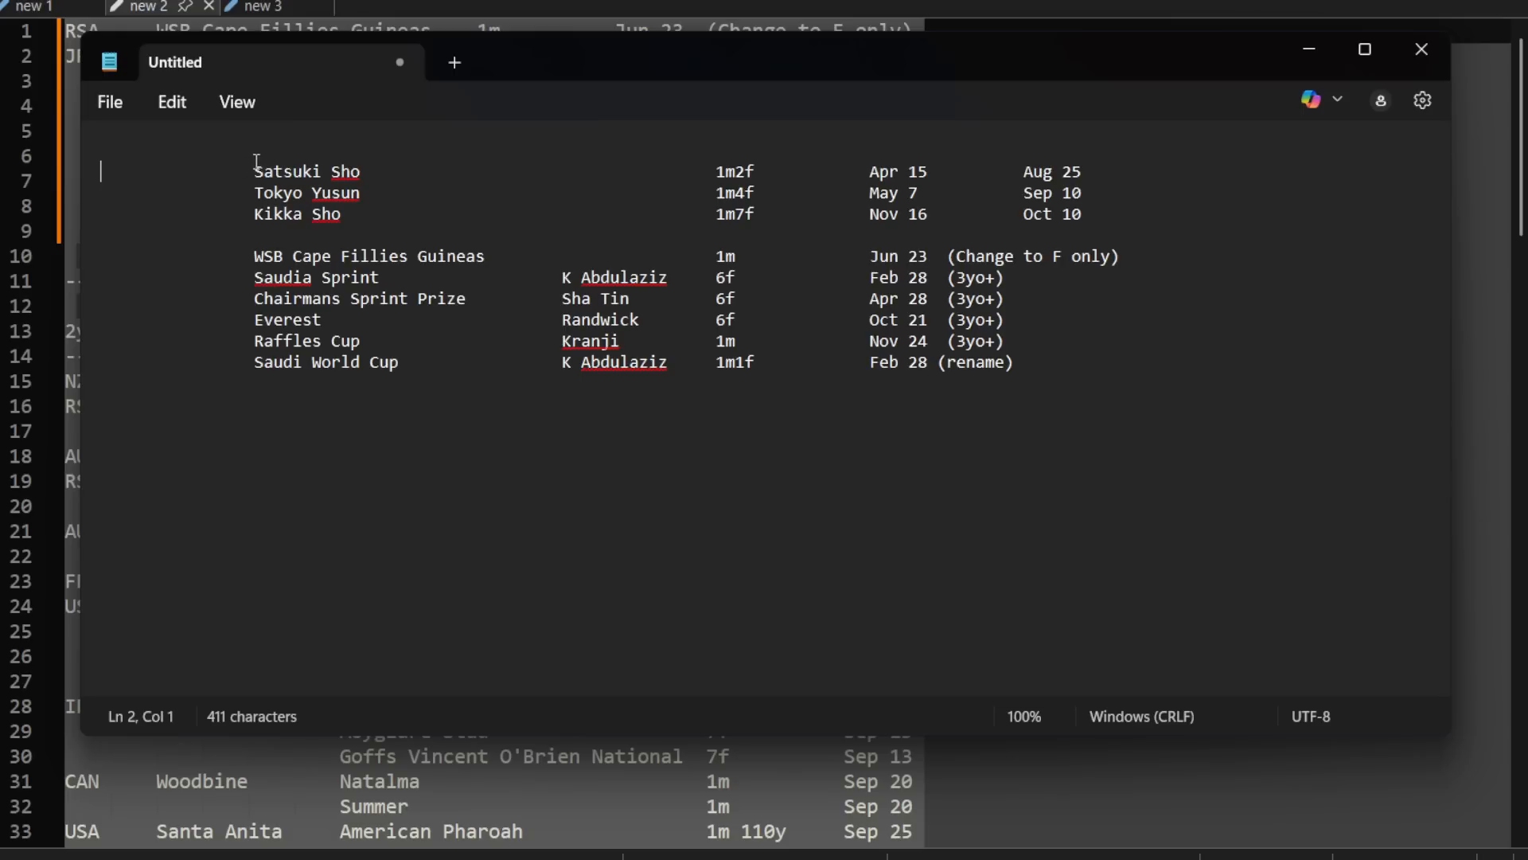
Step: Capture the race list from Satsuki Sho to Saudi World Cup as a floating image, close Notepad and move the image aside
{"action": "left_click_drag", "start_coordinate": [260, 160], "coordinate": [1130, 379]}
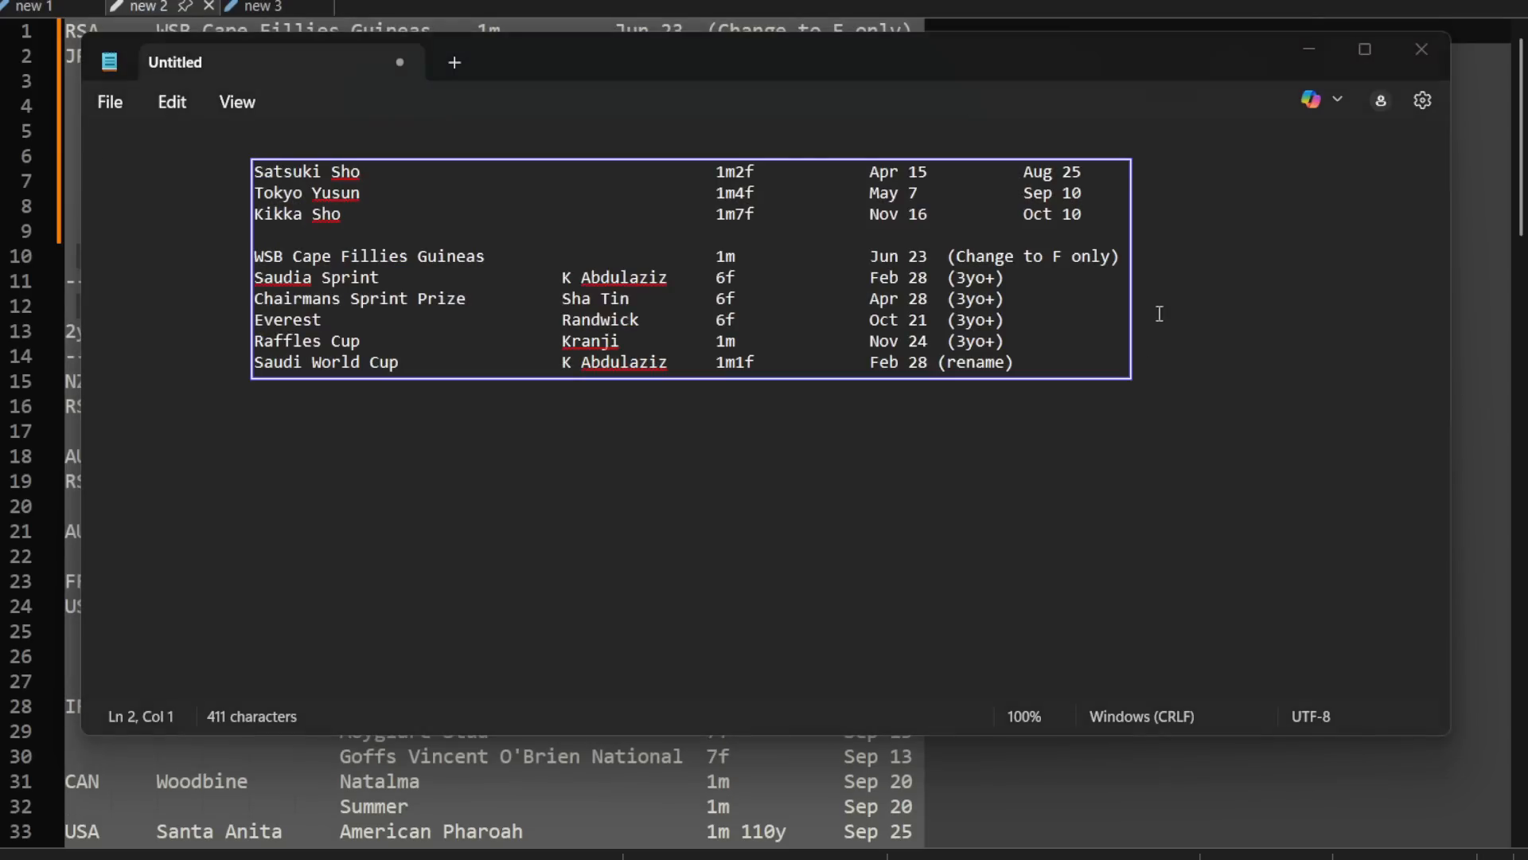
{"action": "left_click", "coordinate": [1410, 51]}
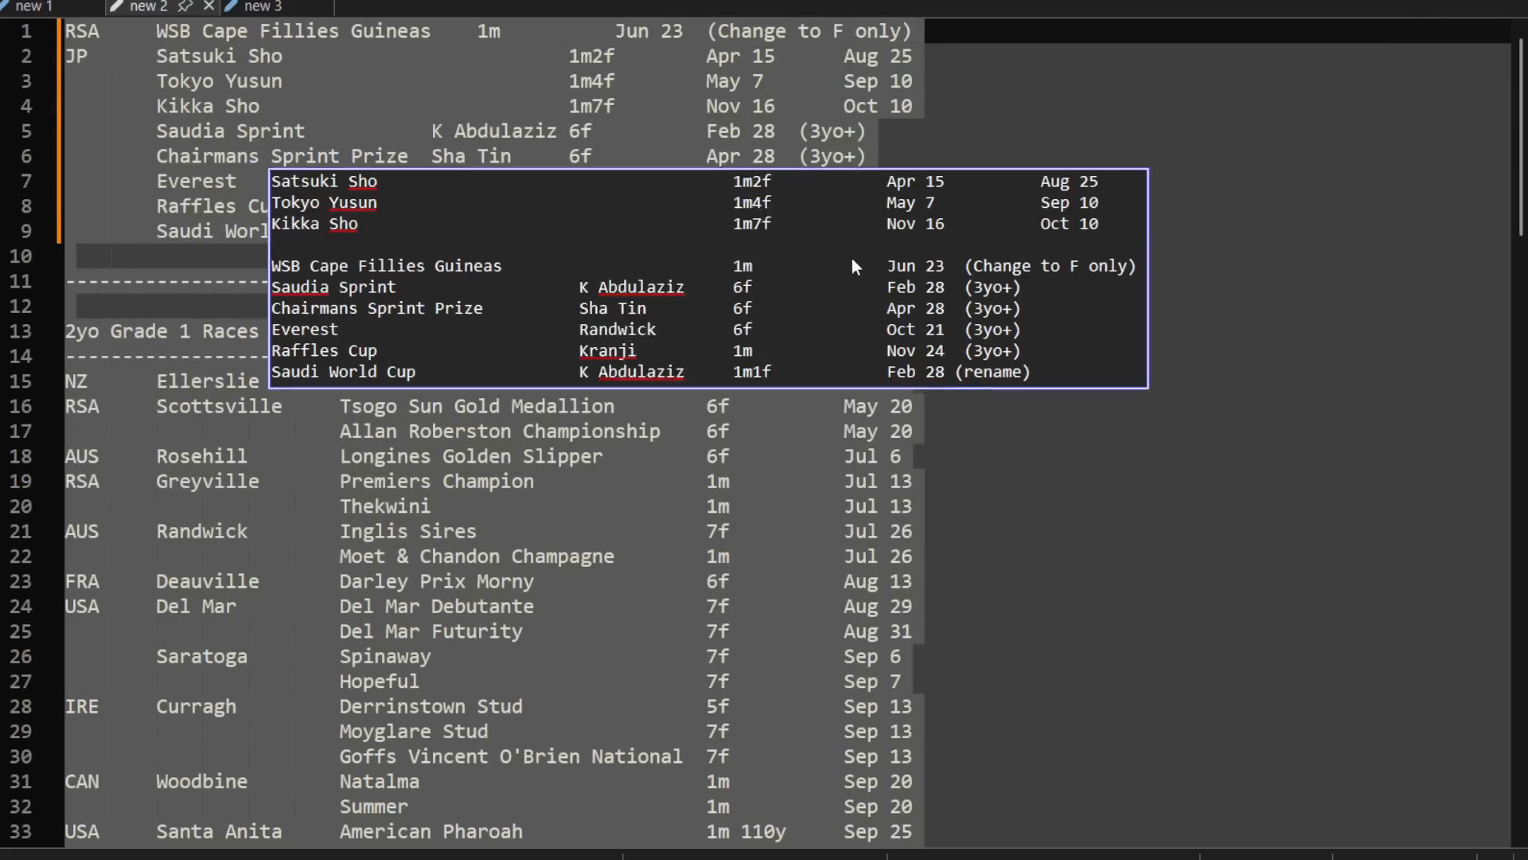
{"action": "left_click_drag", "start_coordinate": [852, 258], "coordinate": [880, 504]}
{"action": "key", "text": "Escape"}
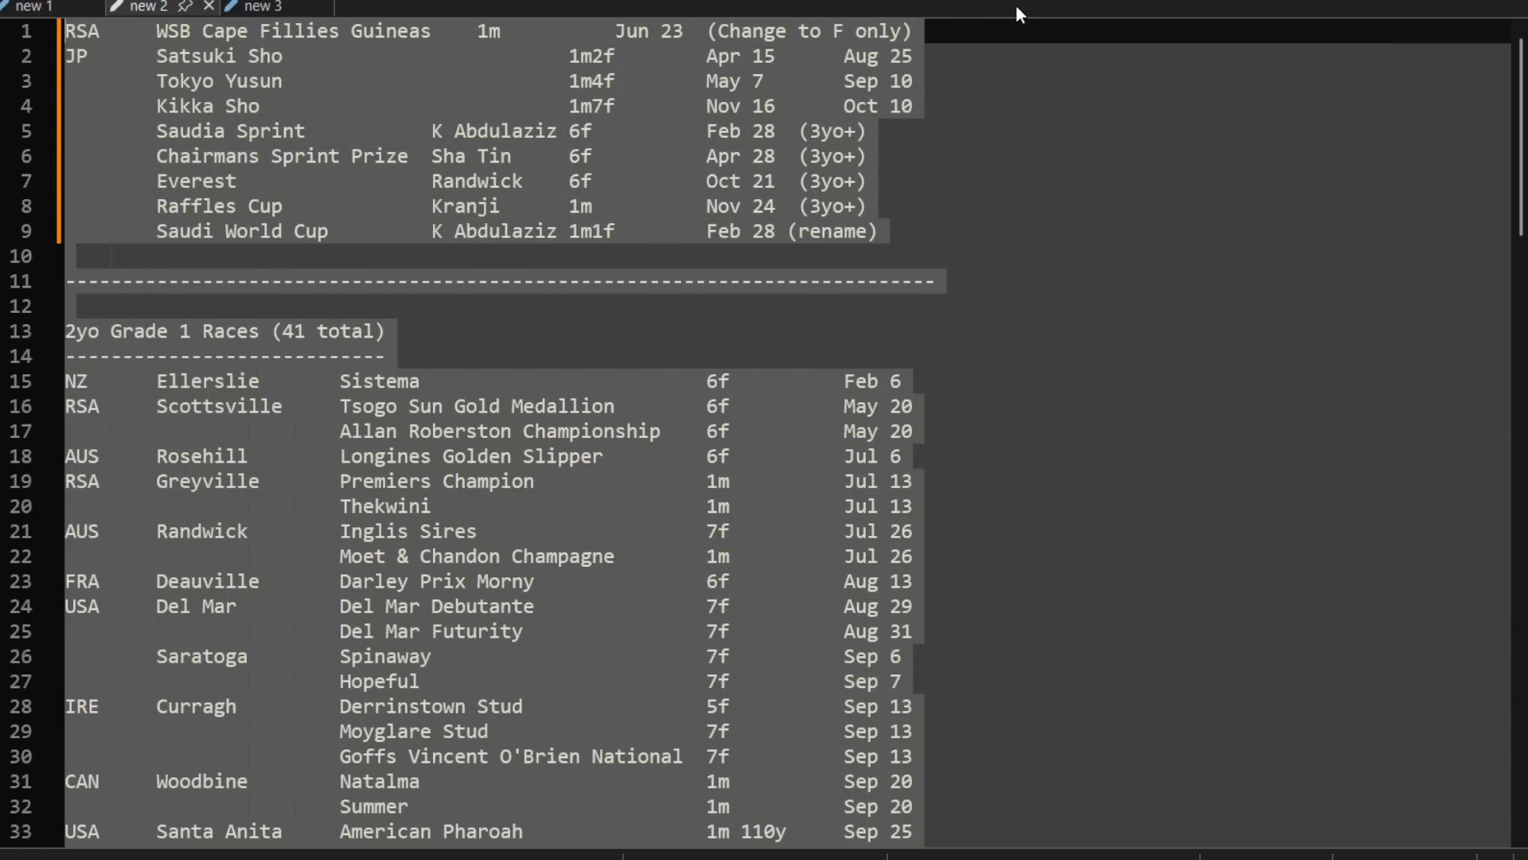
Step: Create a blank document in Notepad++ and browse for a file to open in C:\Program Files (x86)\Starters Orders 7\db-modded
{"action": "key", "text": "ctrl+n"}
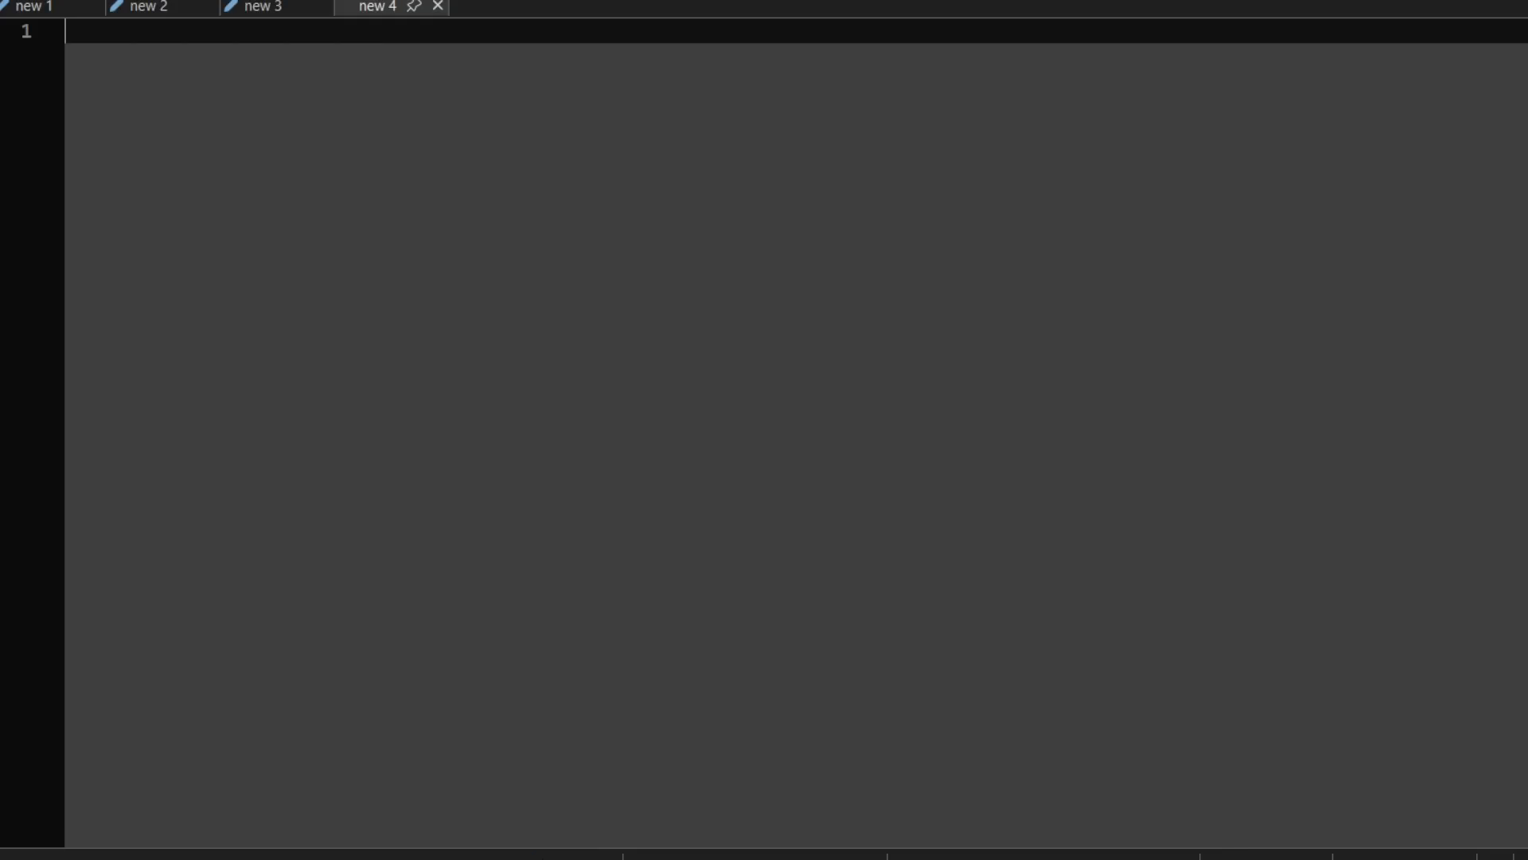
{"action": "key", "text": "ctrl+o"}
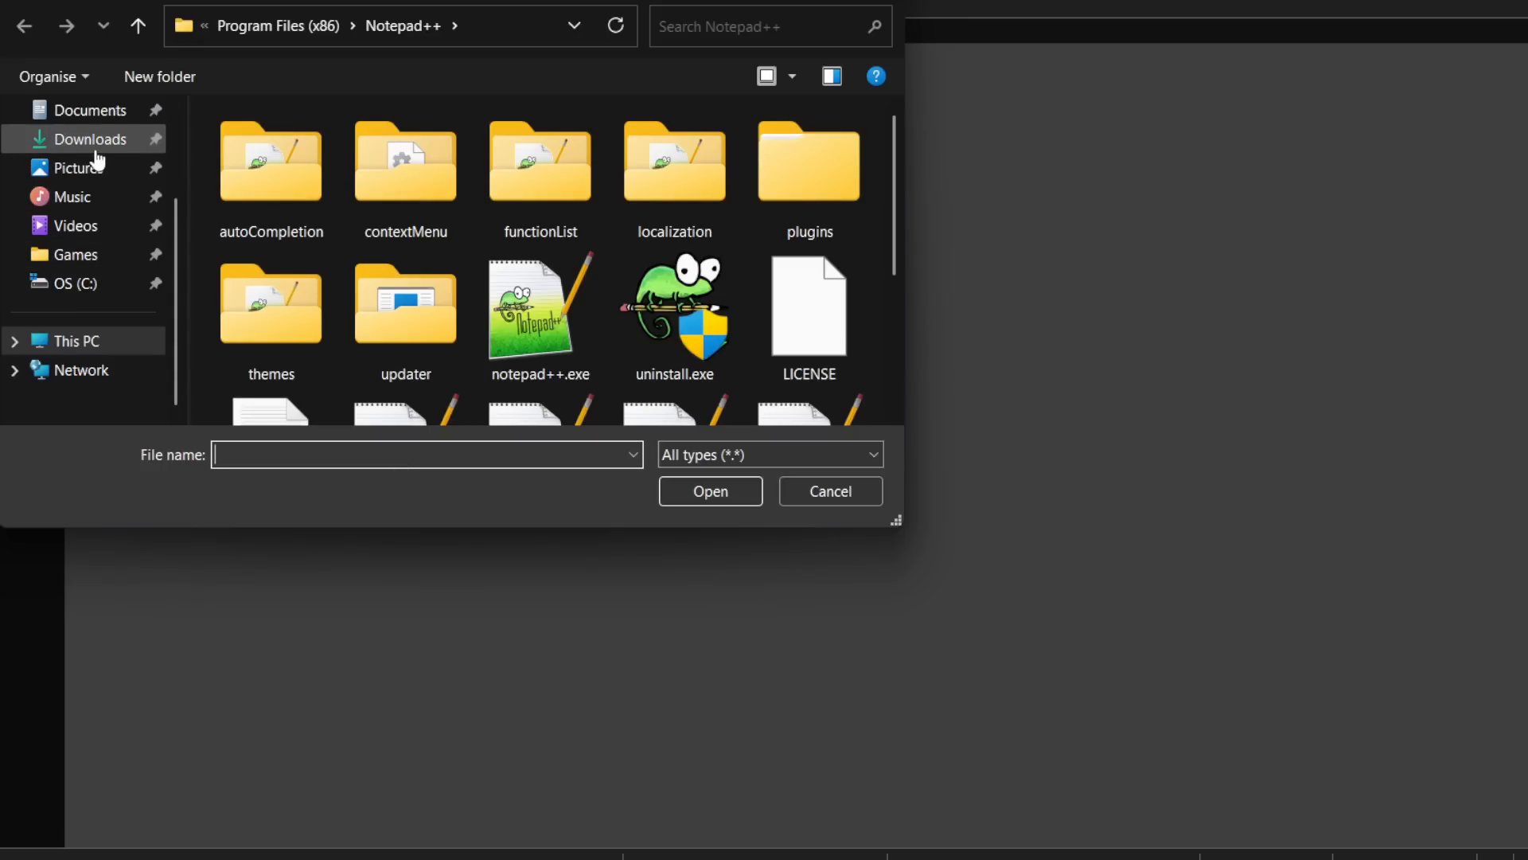
{"action": "left_click", "coordinate": [79, 287]}
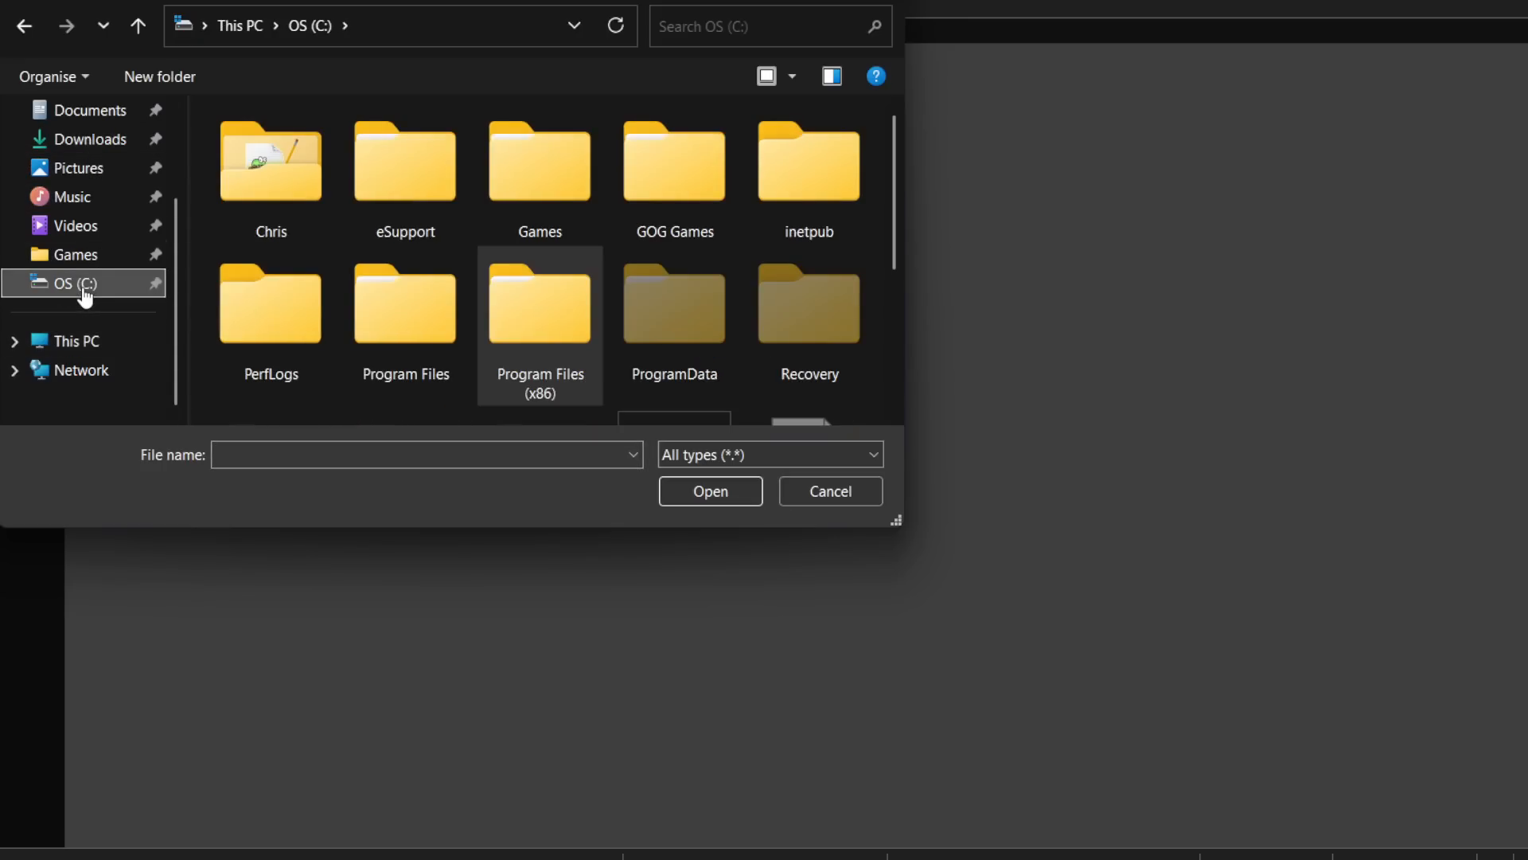
{"action": "double_click", "coordinate": [538, 317]}
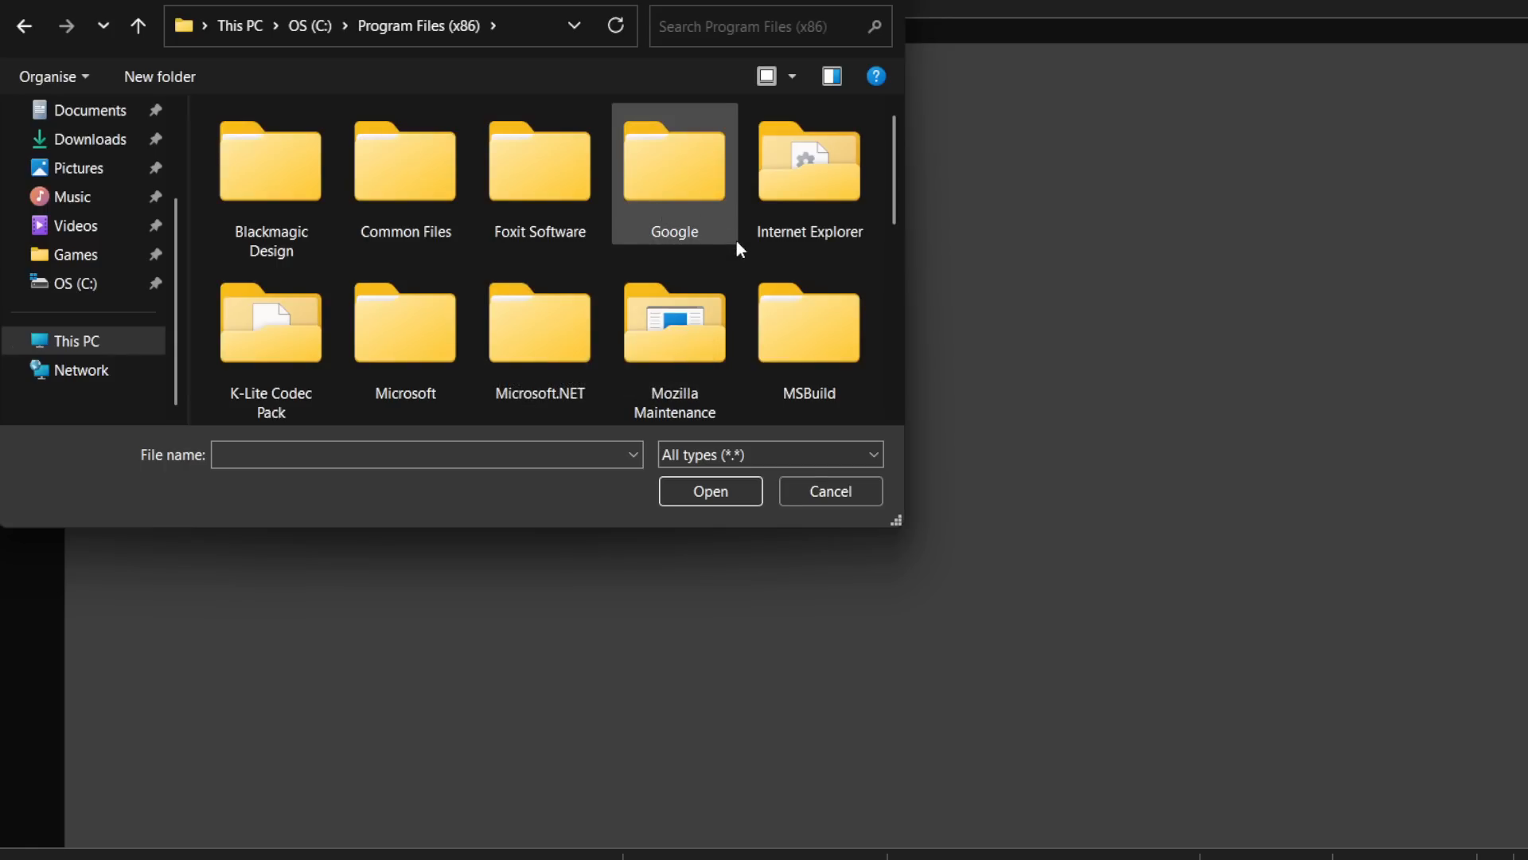
{"action": "scroll", "coordinate": [716, 284], "scroll_direction": "down", "scroll_amount": 5}
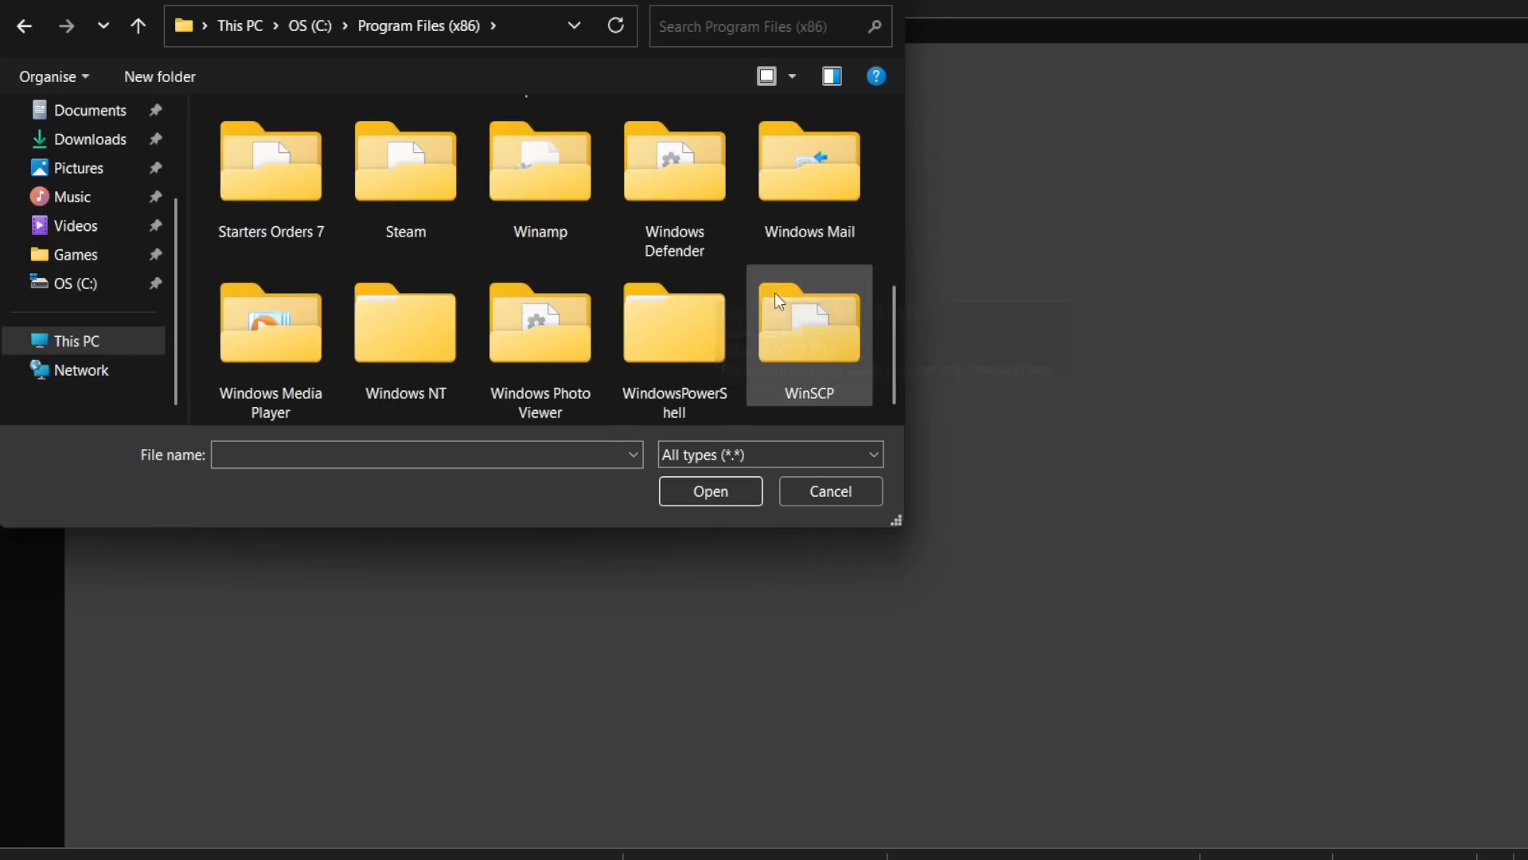
{"action": "double_click", "coordinate": [332, 195]}
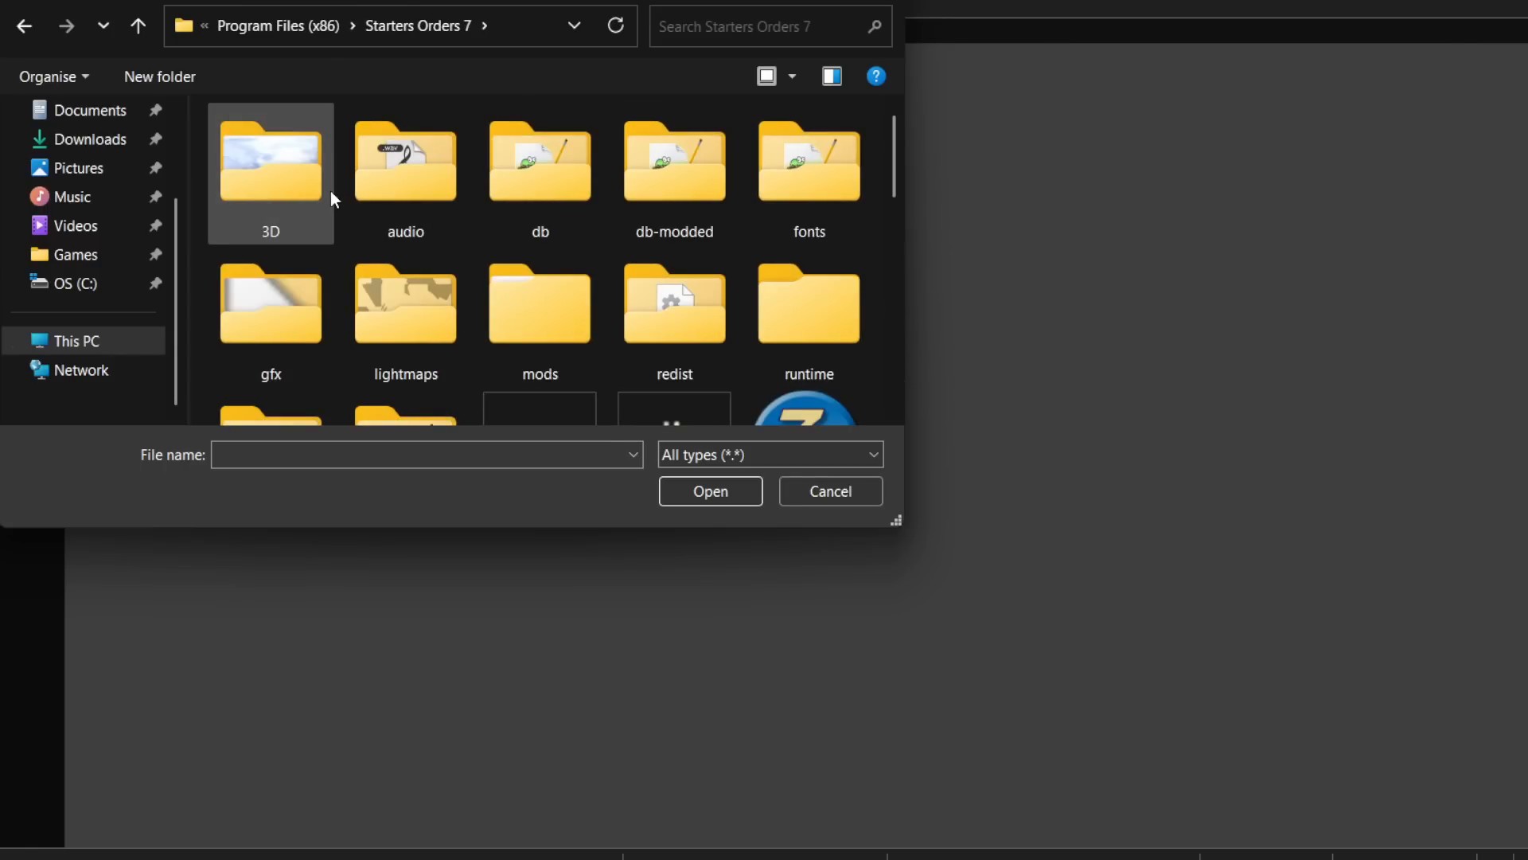
{"action": "double_click", "coordinate": [651, 194]}
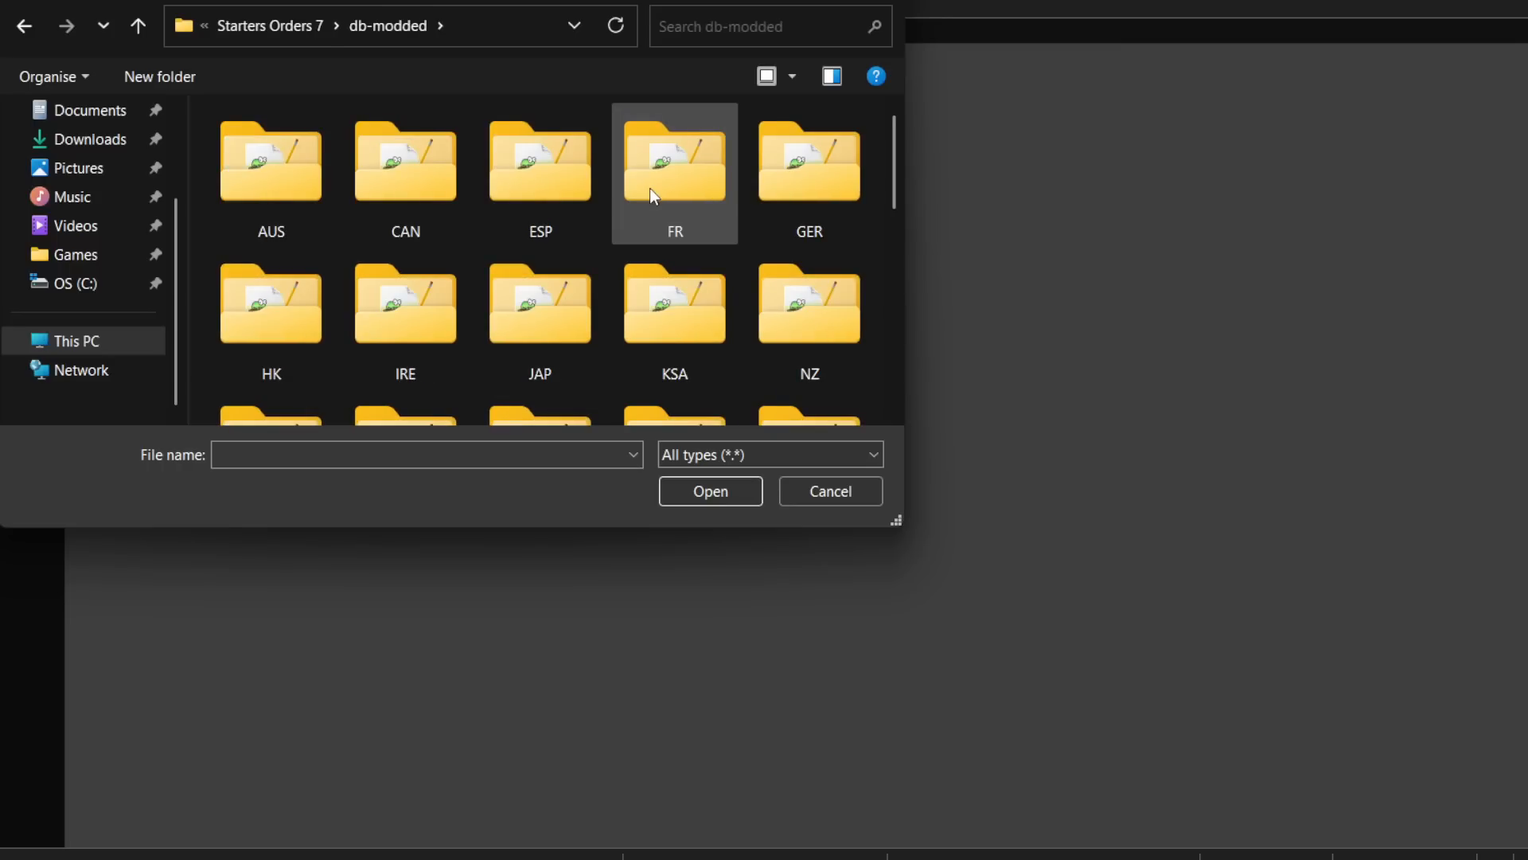
Step: Open featureRaces_flat.db from the USA folder and place the floating race list image over the file's lower corner
{"action": "scroll", "coordinate": [649, 187], "scroll_direction": "down", "scroll_amount": 3}
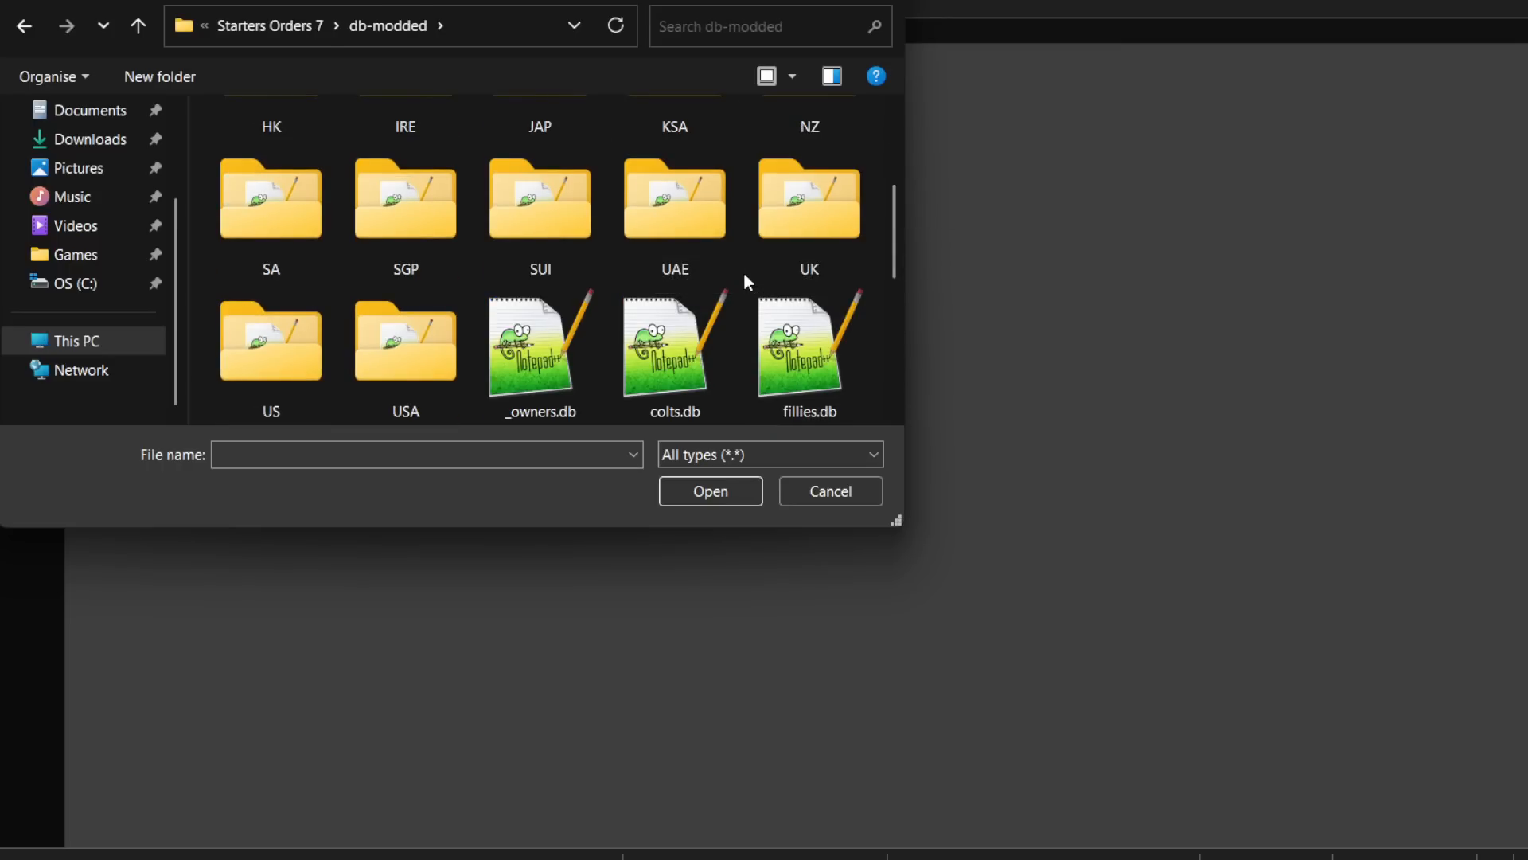
{"action": "double_click", "coordinate": [417, 360]}
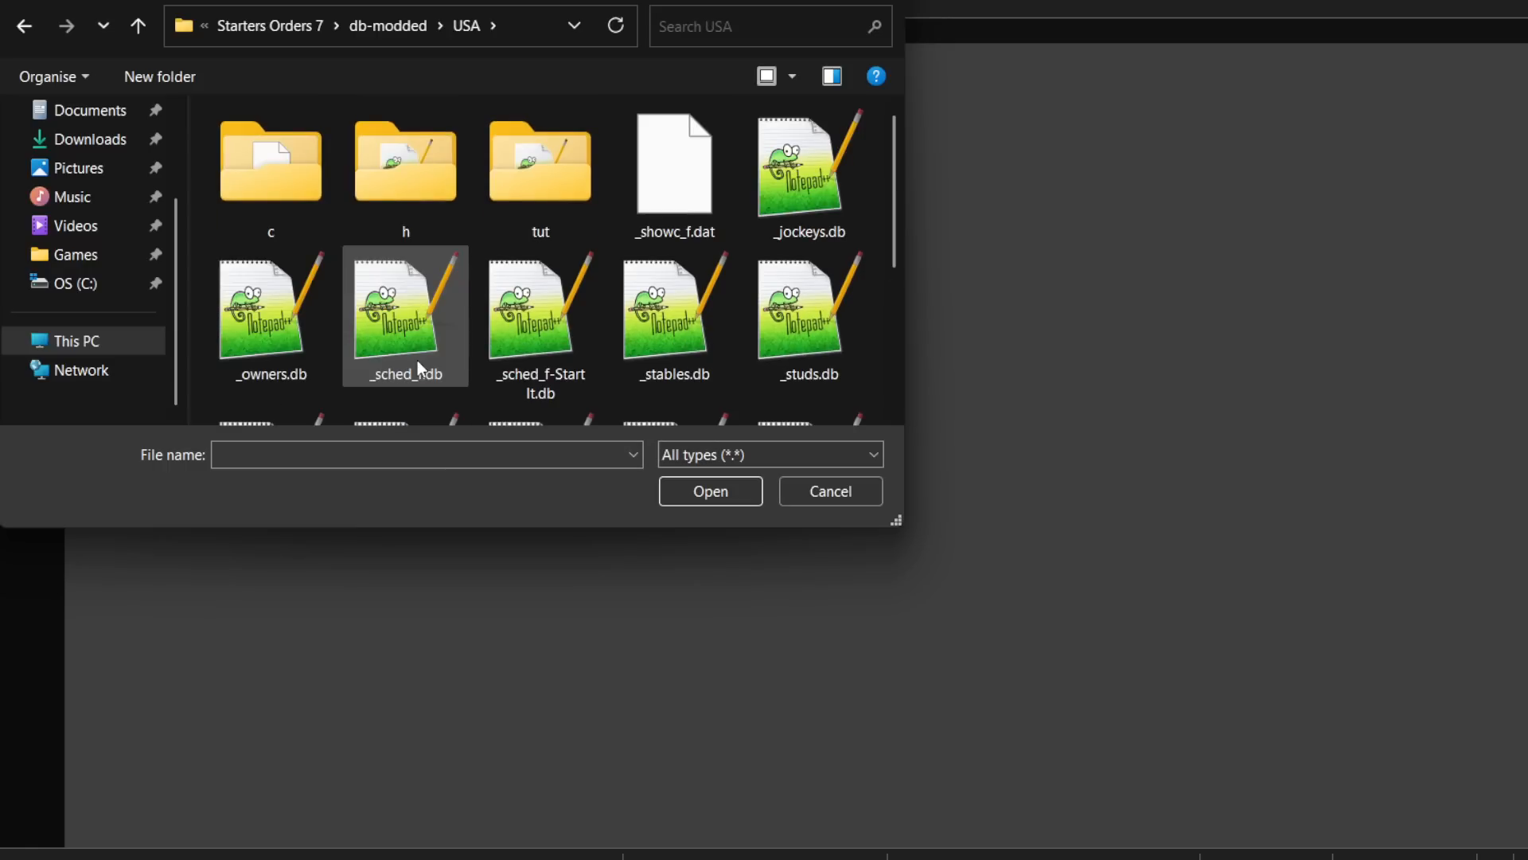
{"action": "scroll", "coordinate": [417, 360], "scroll_direction": "down", "scroll_amount": 2}
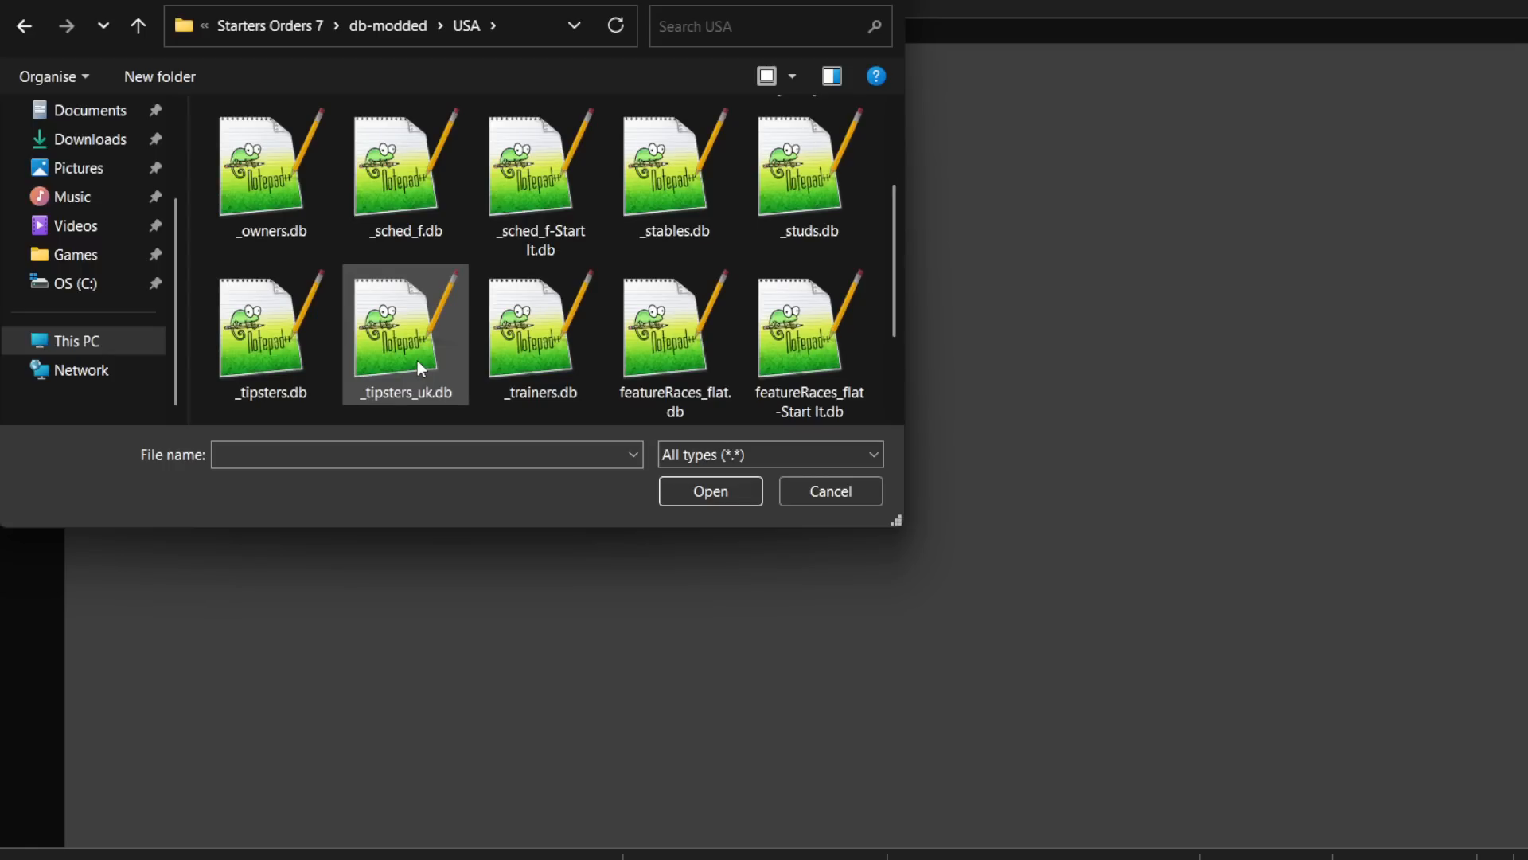
{"action": "scroll", "coordinate": [534, 365], "scroll_direction": "down", "scroll_amount": 2}
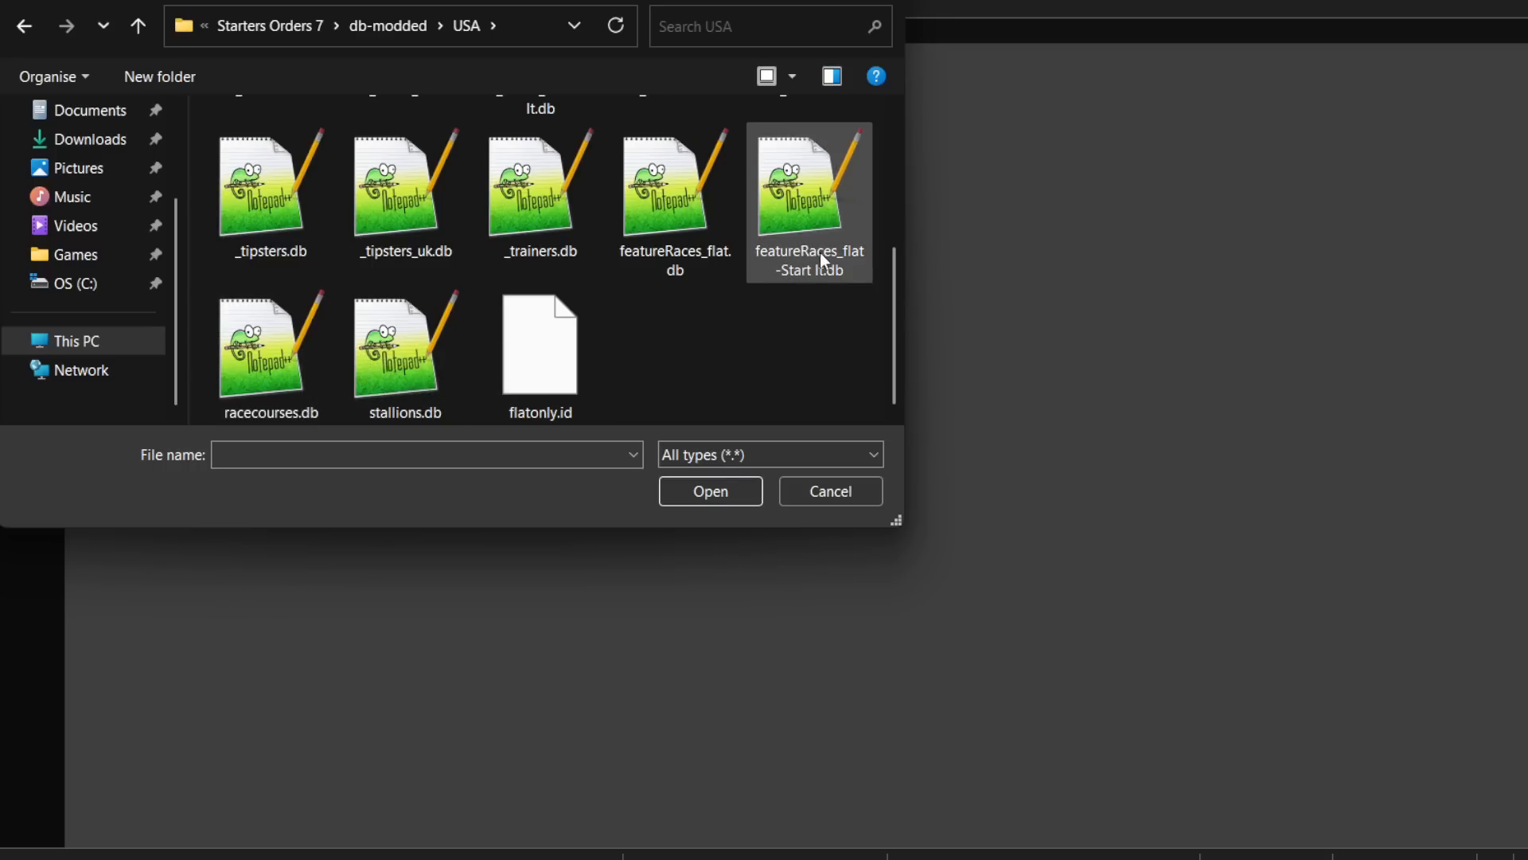
{"action": "left_click", "coordinate": [681, 220]}
{"action": "double_click", "coordinate": [682, 220]}
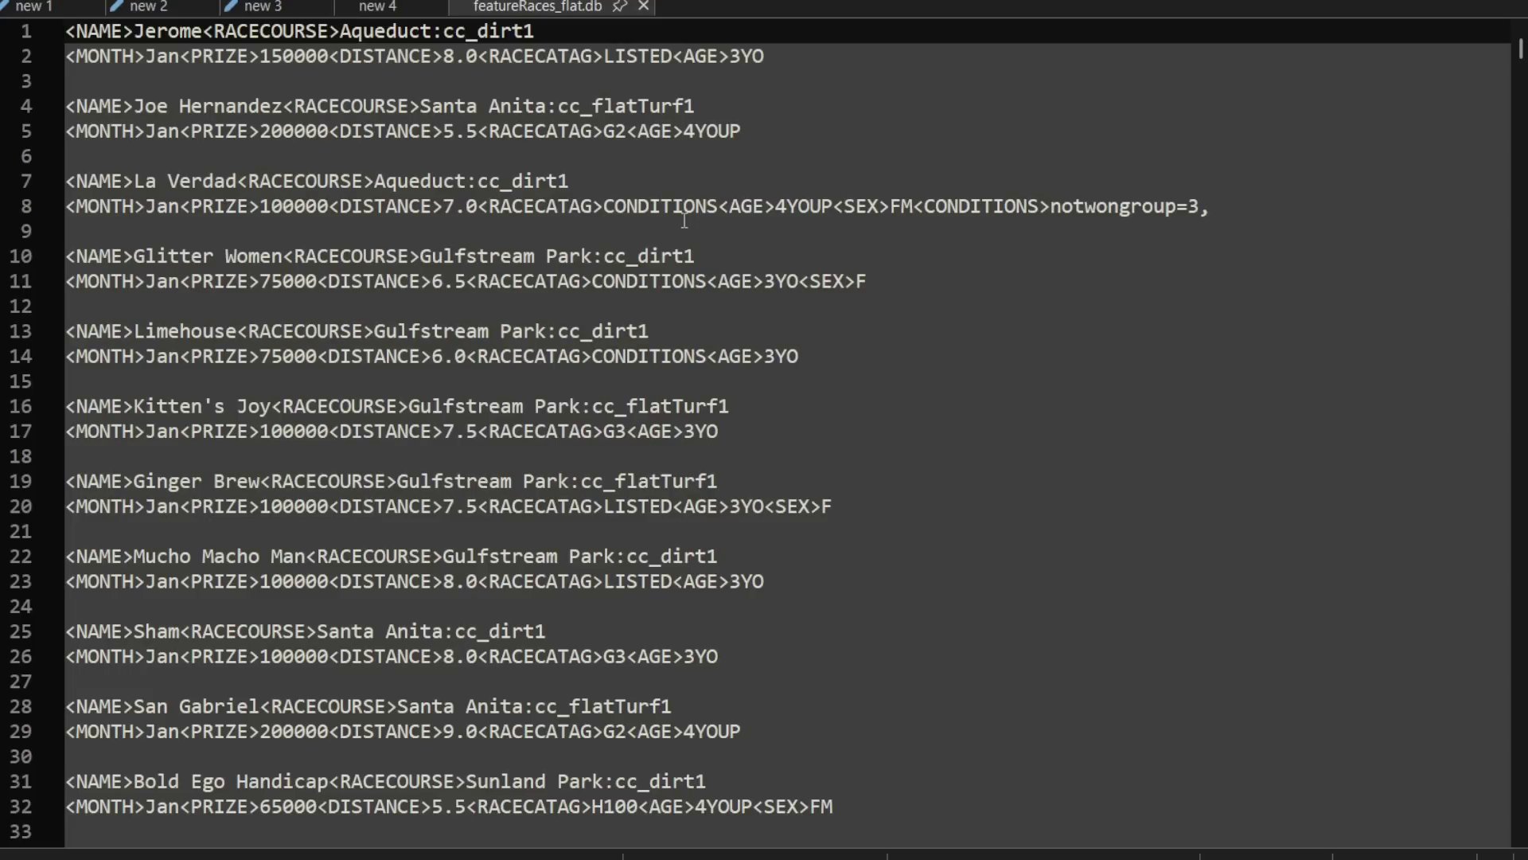
{"action": "left_click_drag", "start_coordinate": [2, 334], "coordinate": [913, 748]}
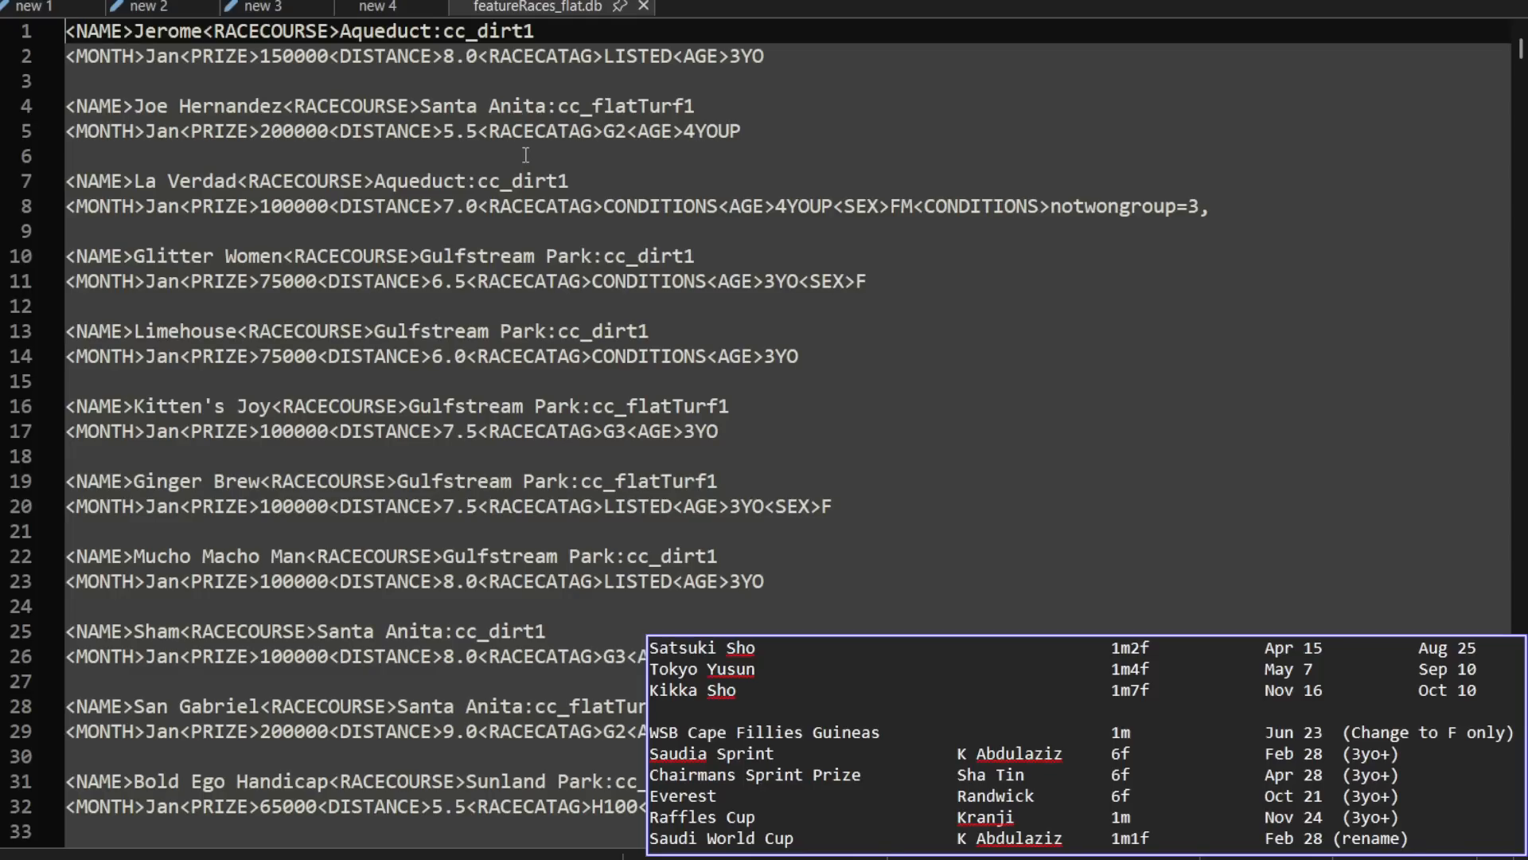
Step: Open featureRaces_flat.db from the SA folder in db-modded and close the USA version of the file
{"action": "left_click", "coordinate": [525, 155]}
{"action": "key", "text": "ctrl+o"}
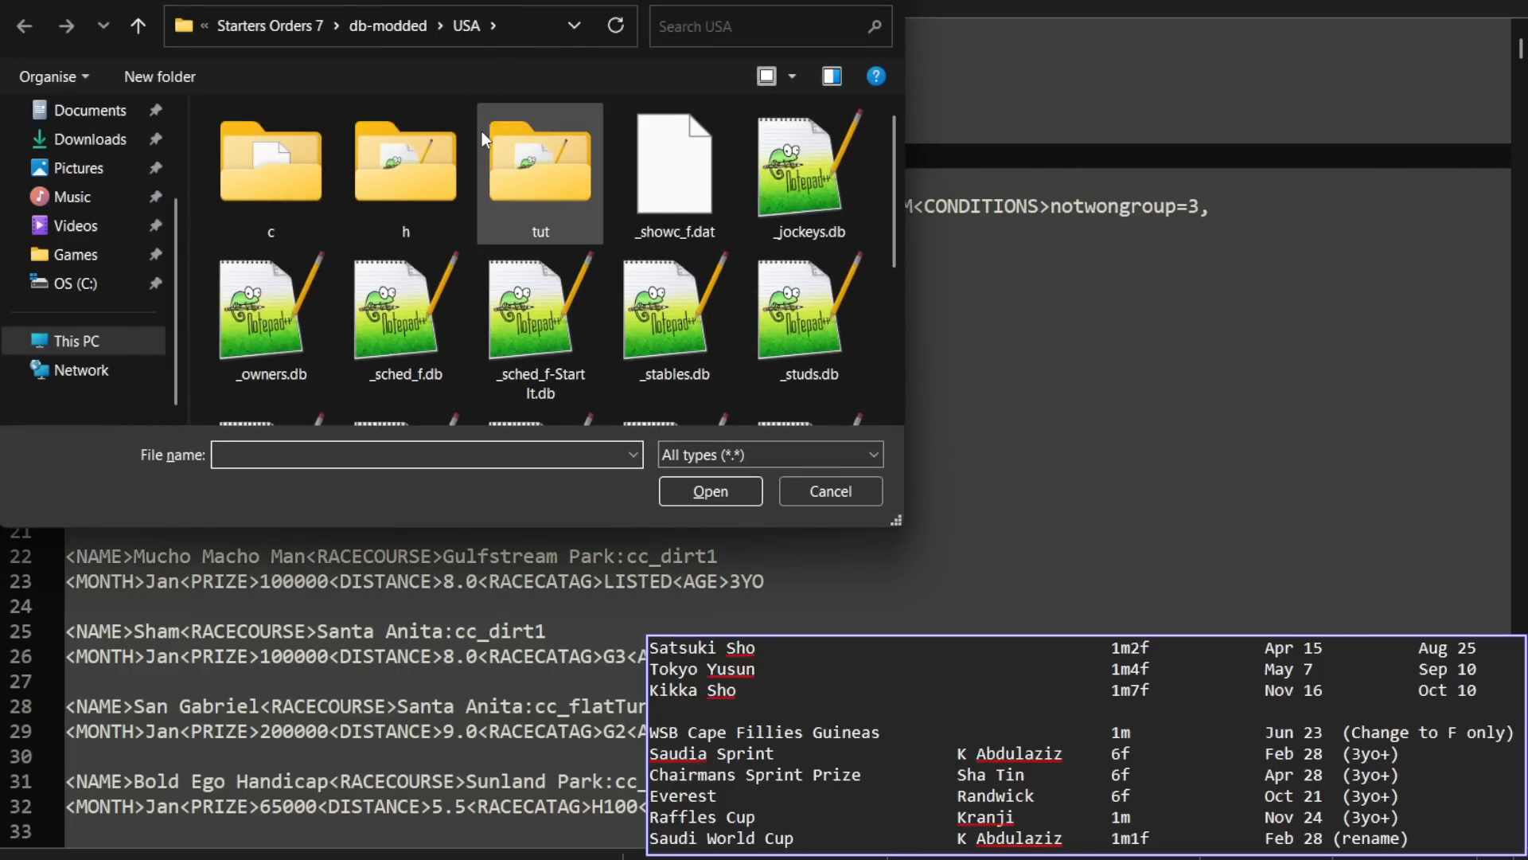
{"action": "left_click", "coordinate": [390, 25]}
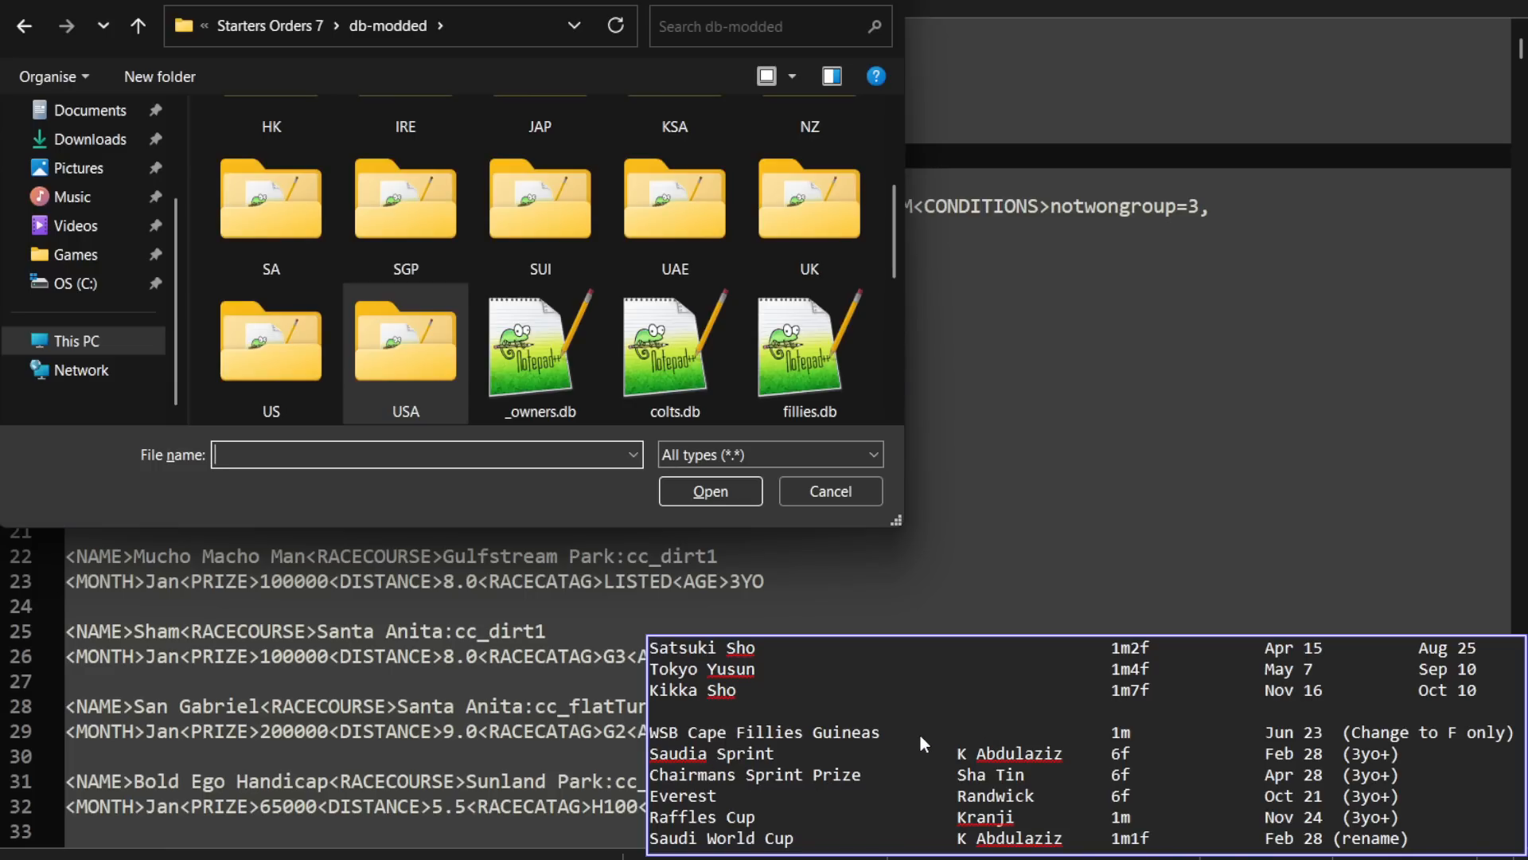
{"action": "double_click", "coordinate": [293, 213]}
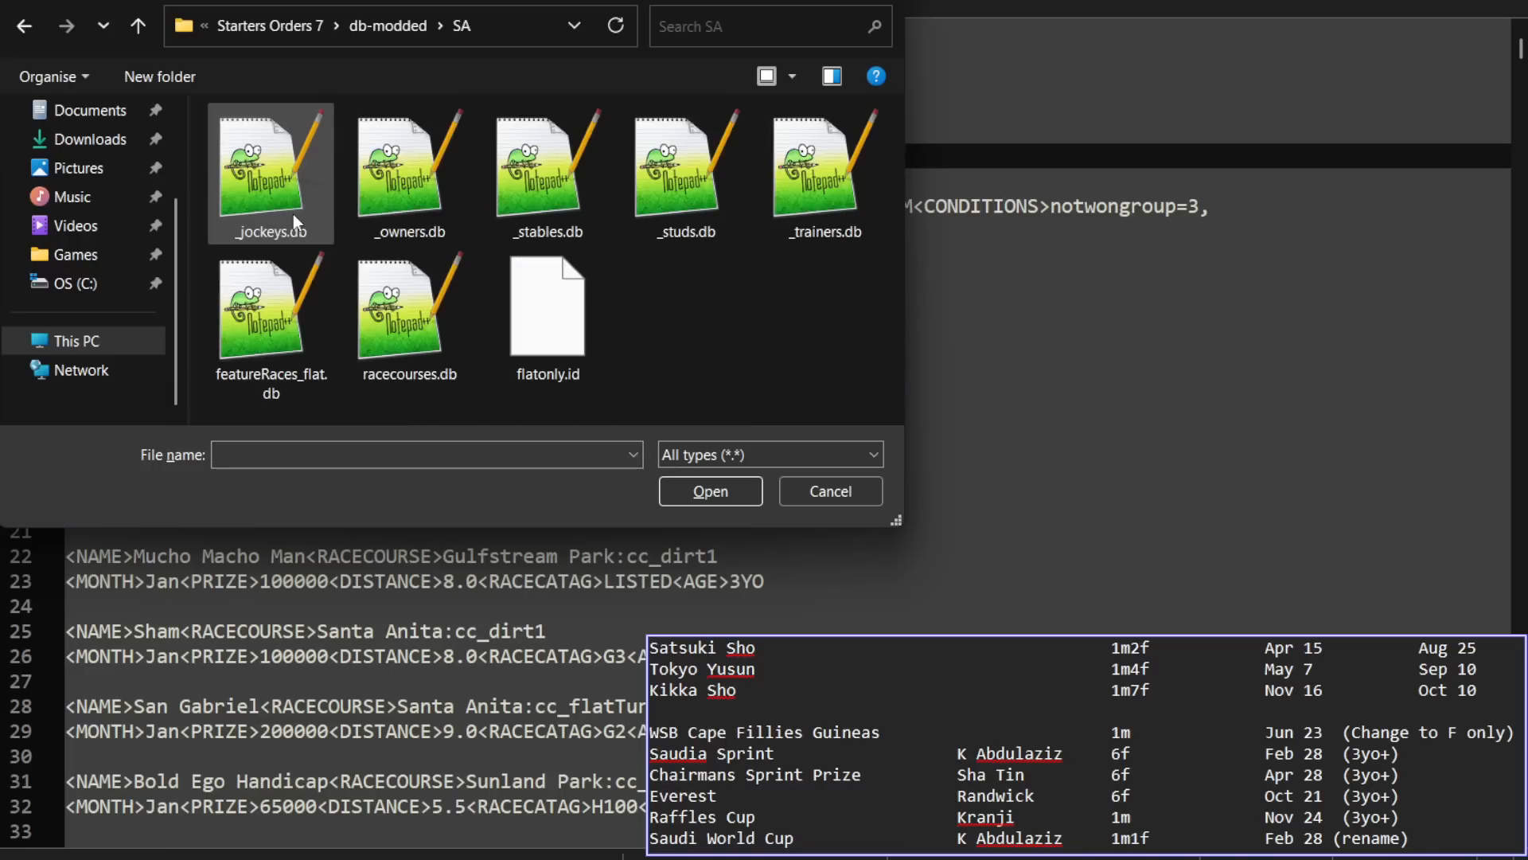
{"action": "double_click", "coordinate": [248, 337]}
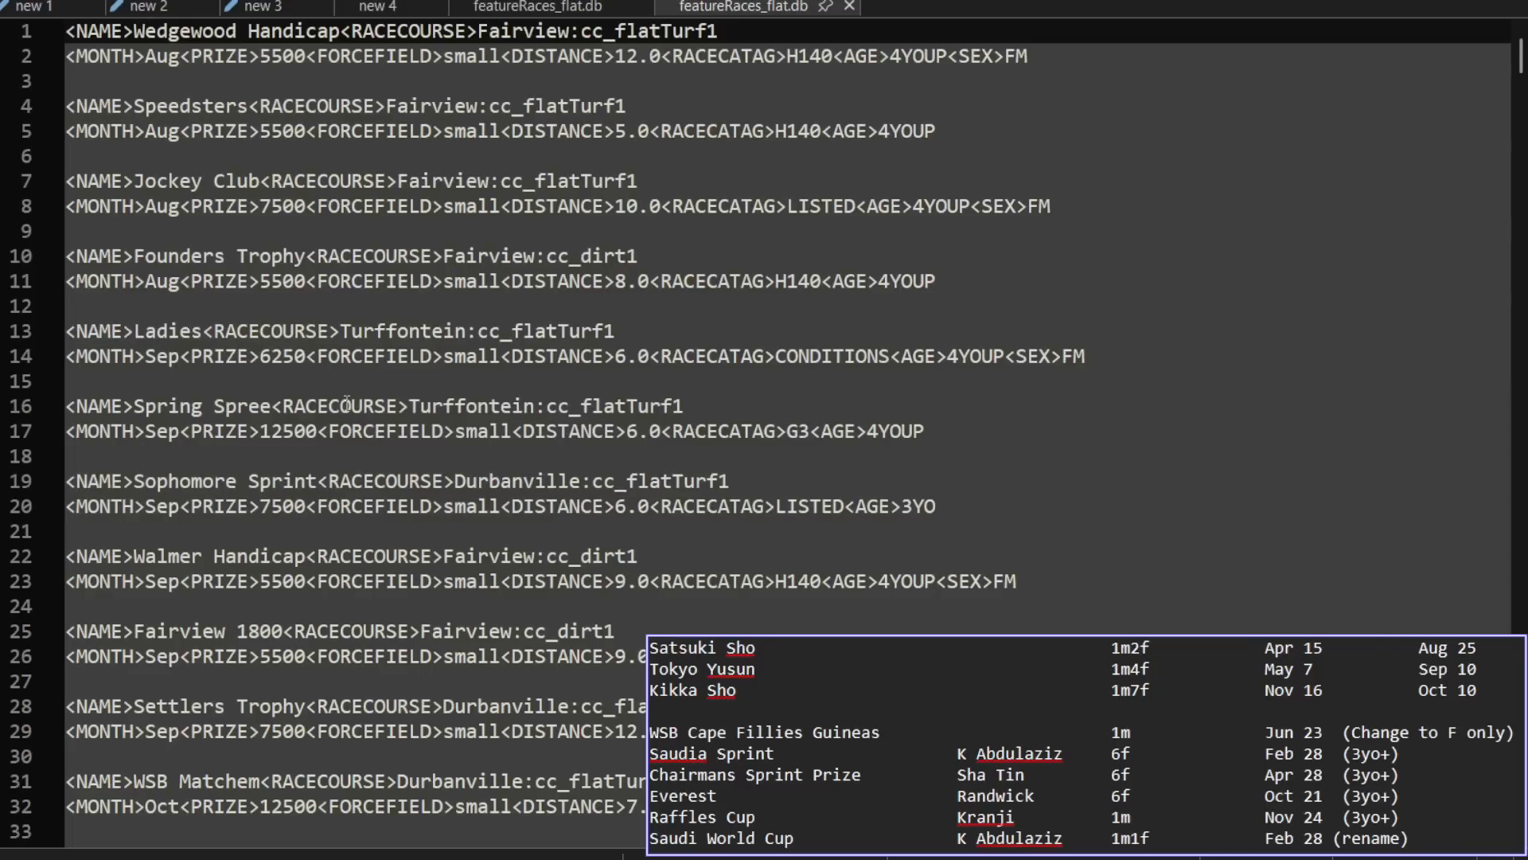
{"action": "left_click", "coordinate": [643, 5]}
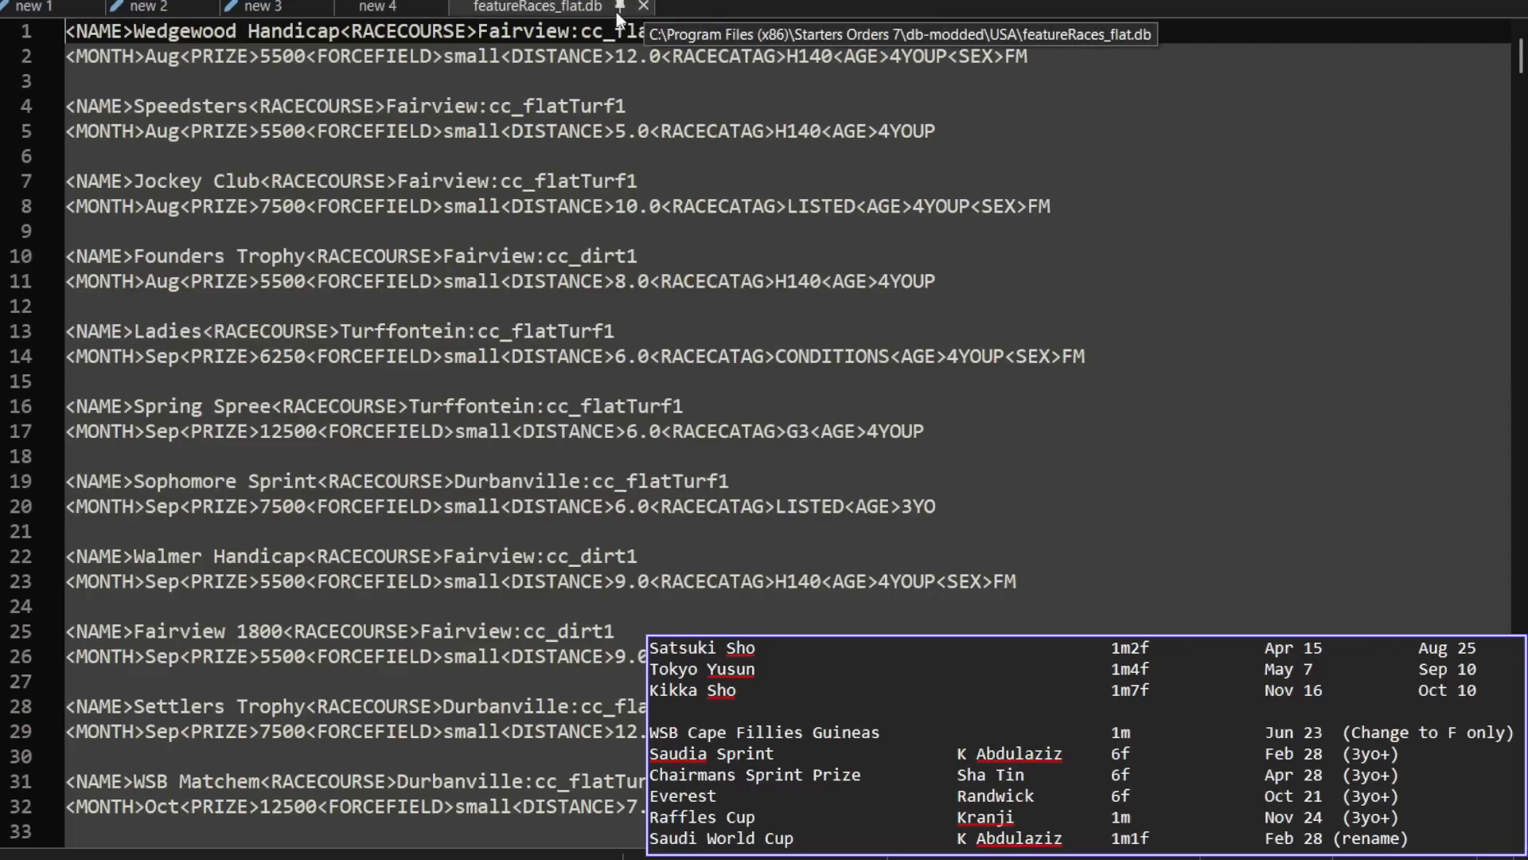
Step: Search the file for "wsb" until the WSB Cape Fillies Guineas entry is found, and close the search
{"action": "left_click", "coordinate": [526, 86]}
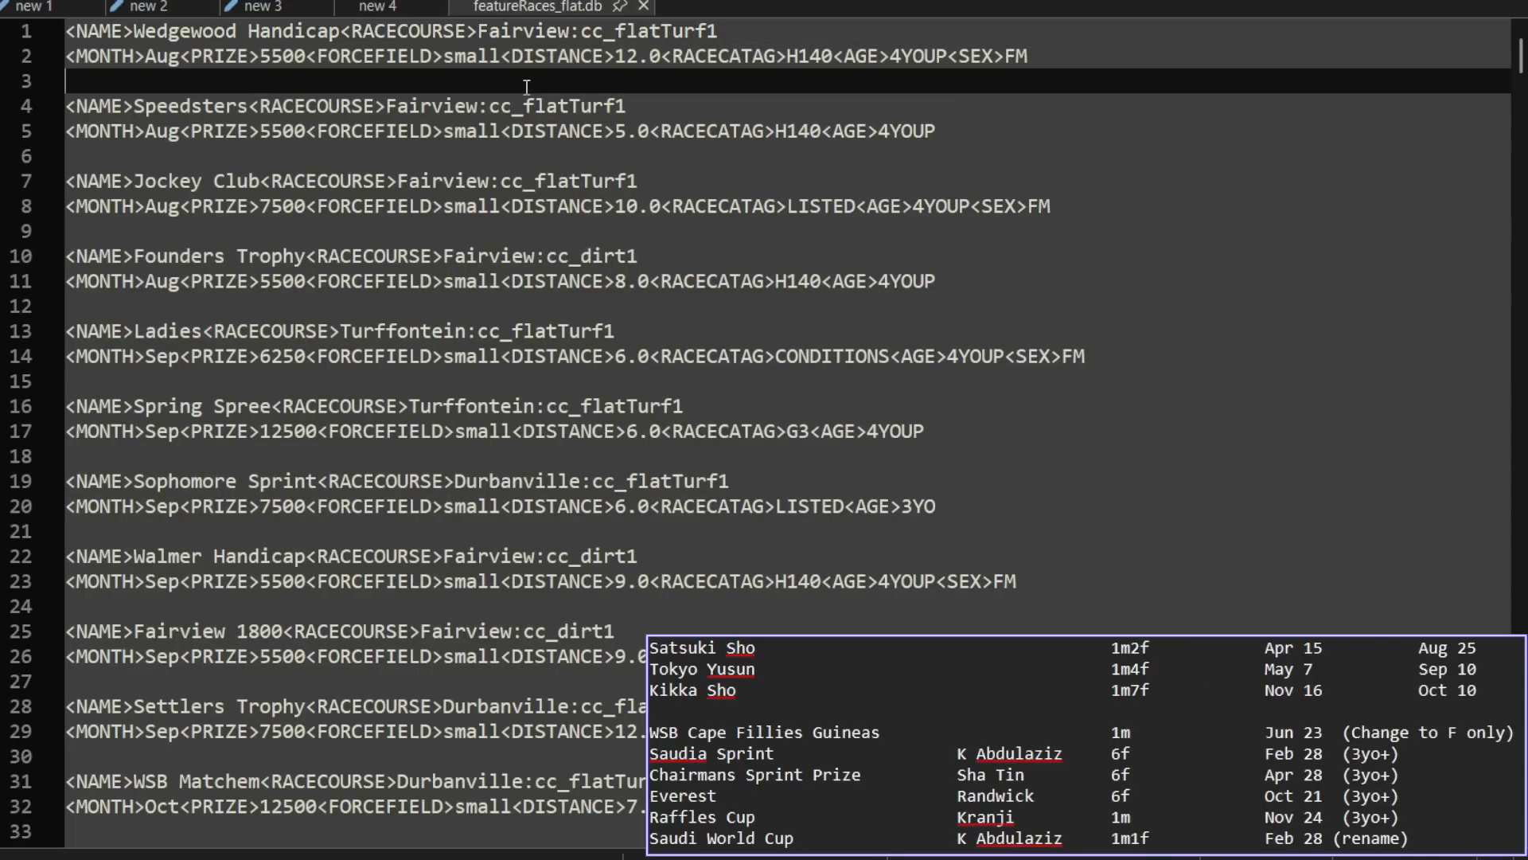
{"action": "key", "text": "ctrl+f"}
{"action": "type", "text": "W"}
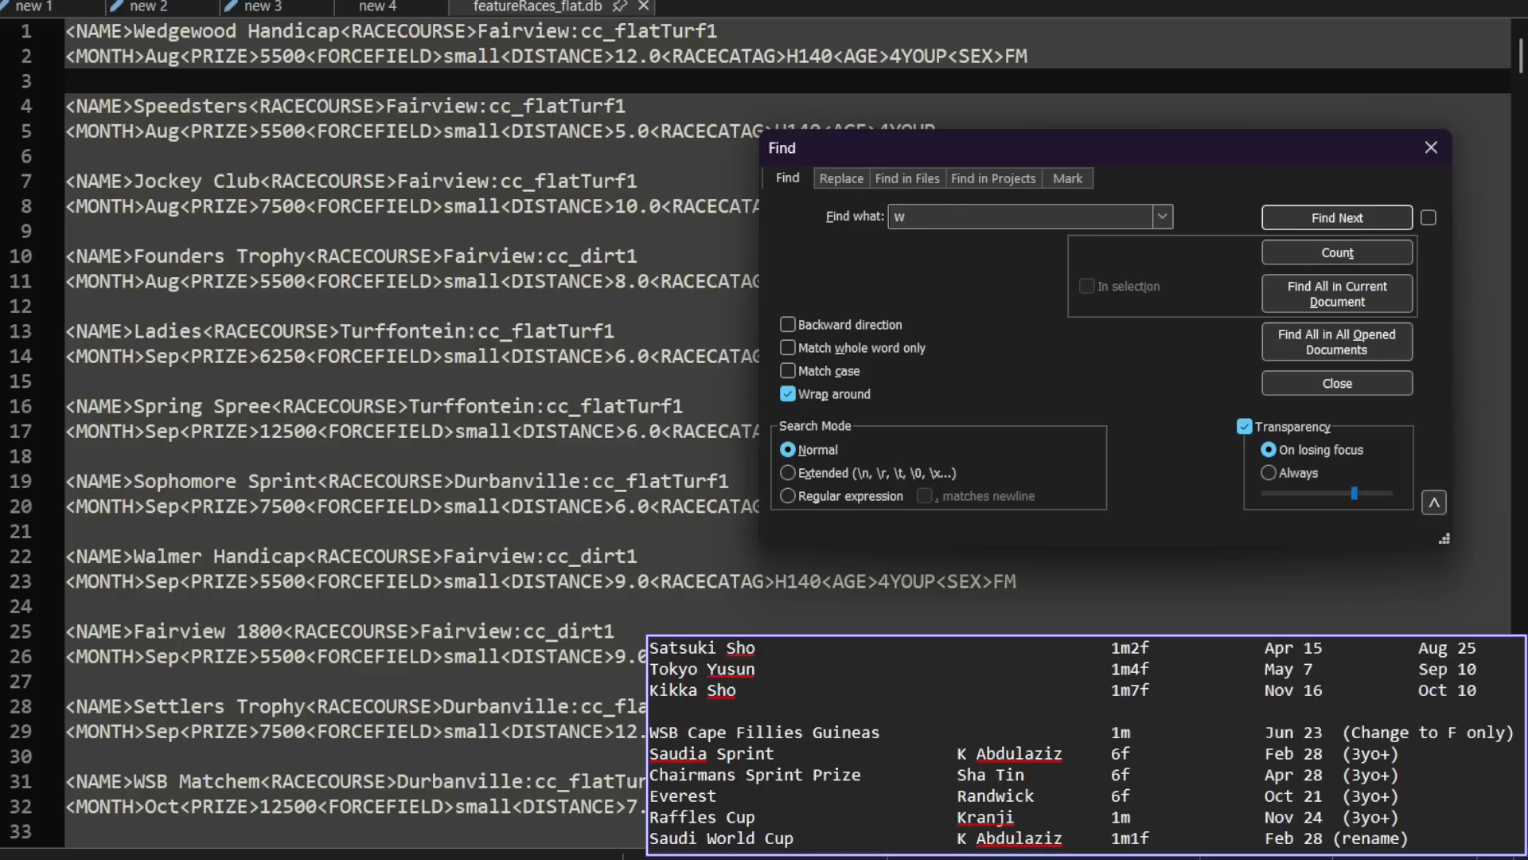
{"action": "type", "text": "sb"}
{"action": "key", "text": "Return"}
{"action": "key", "text": "Return"}
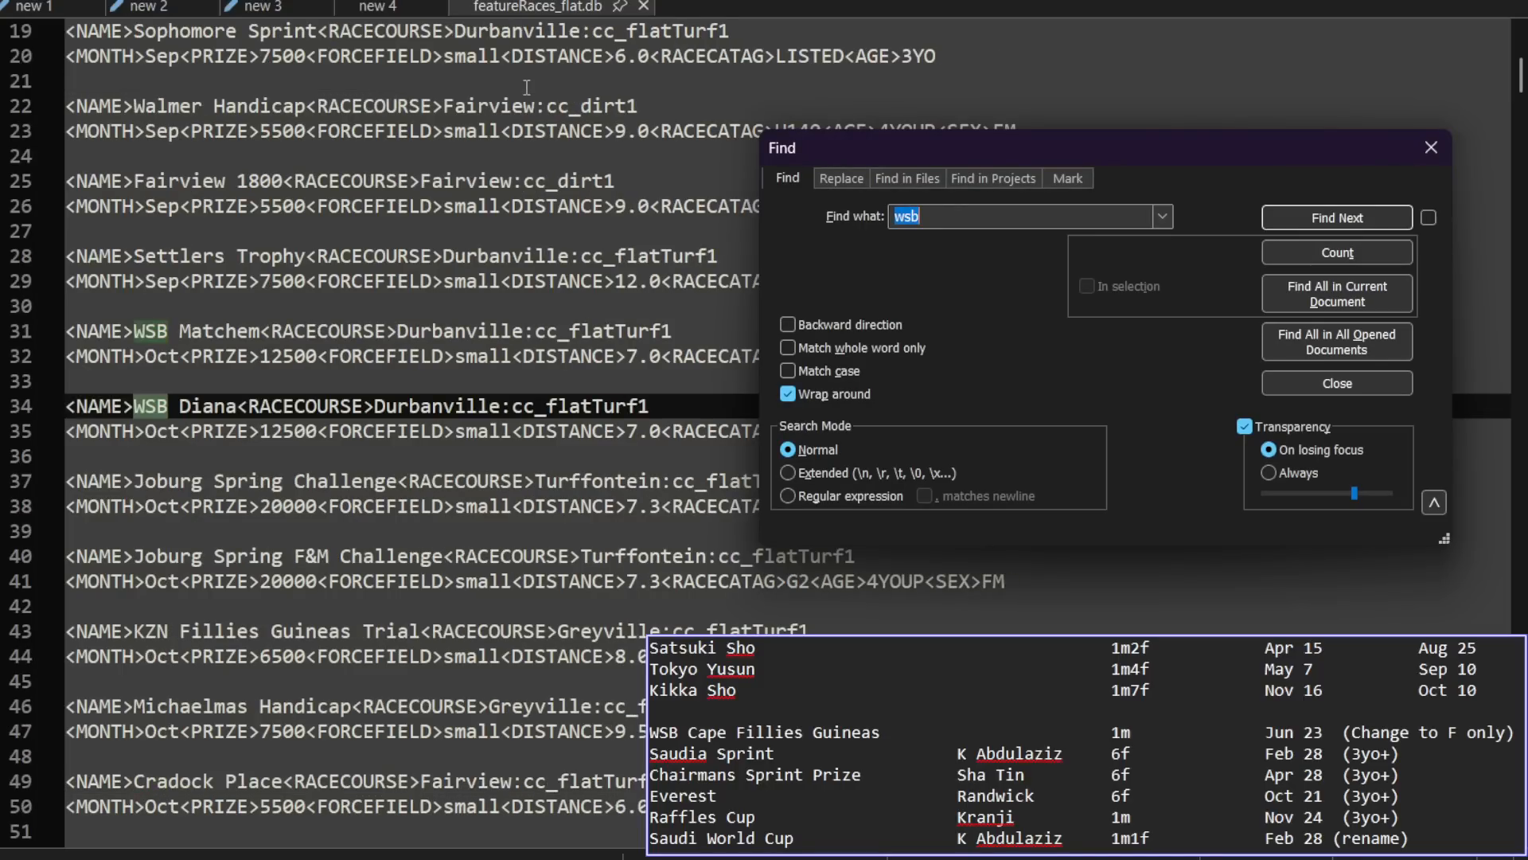
{"action": "key", "text": "Return"}
{"action": "key", "text": "Return"}
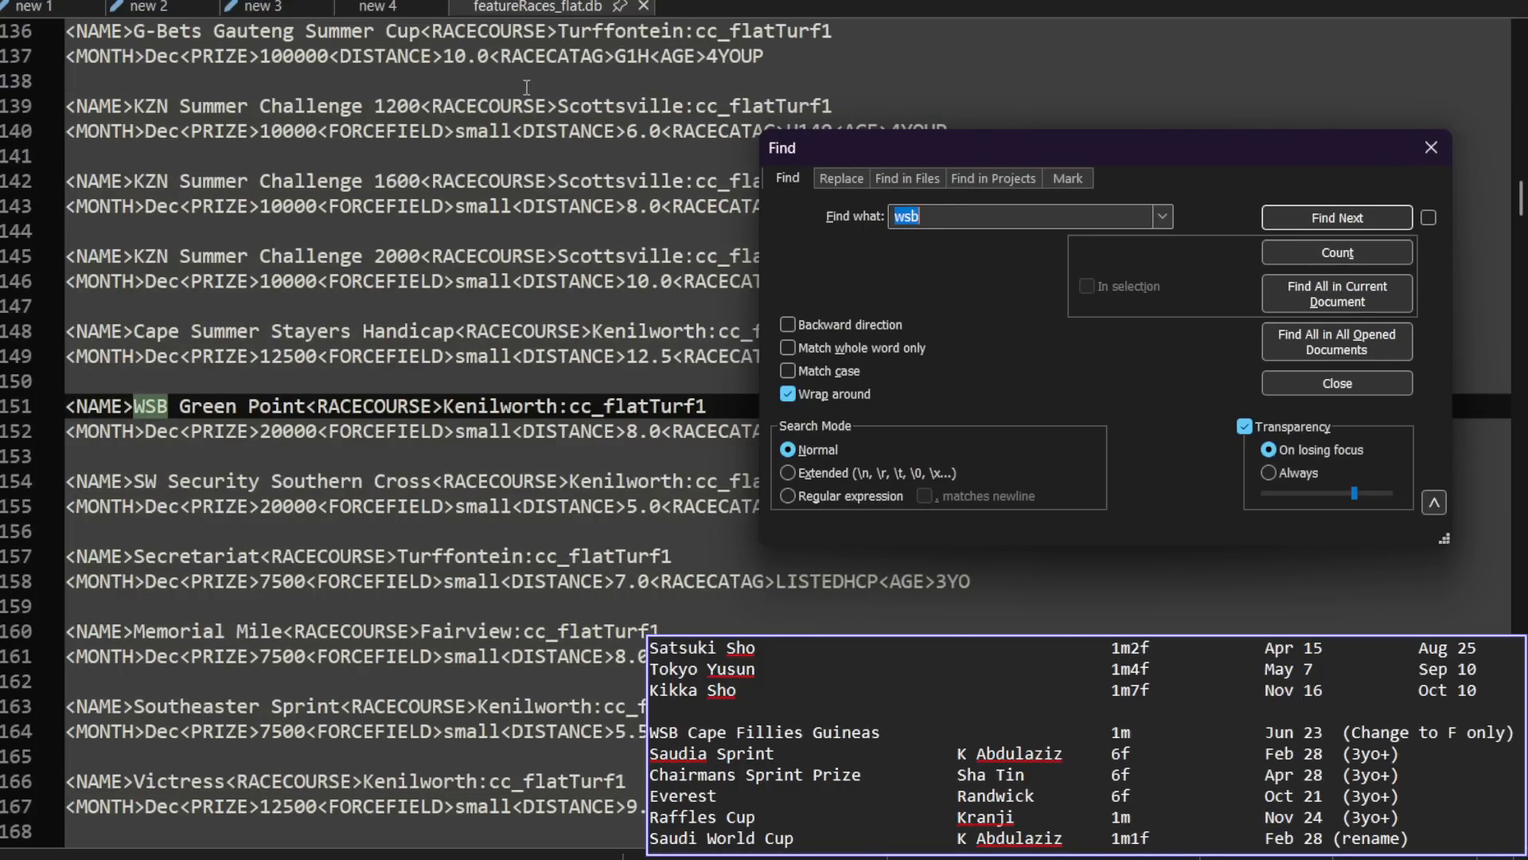
{"action": "key", "text": "Return"}
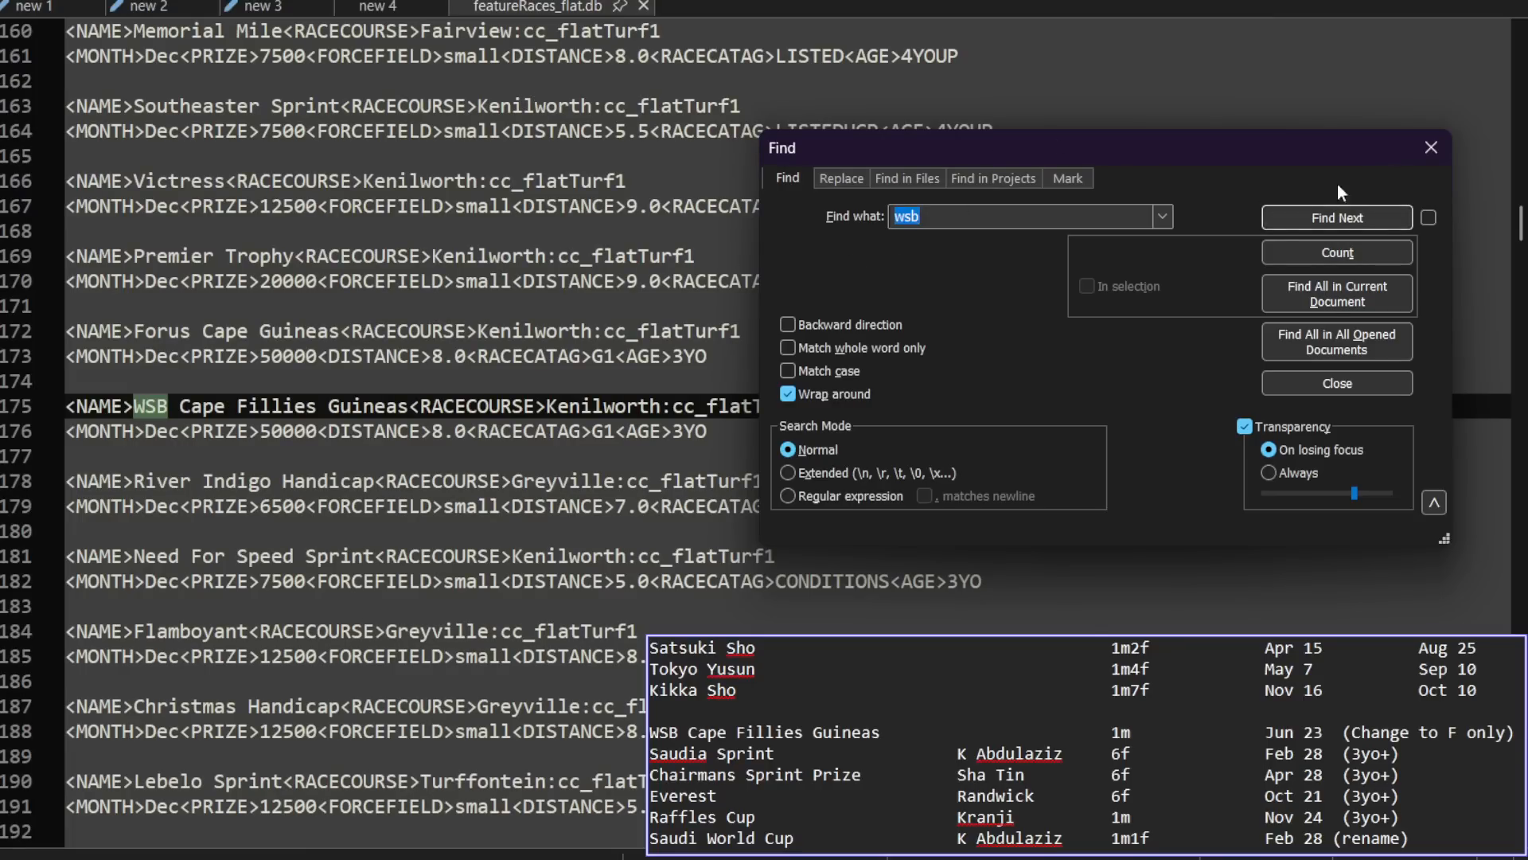
{"action": "left_click", "coordinate": [1430, 151]}
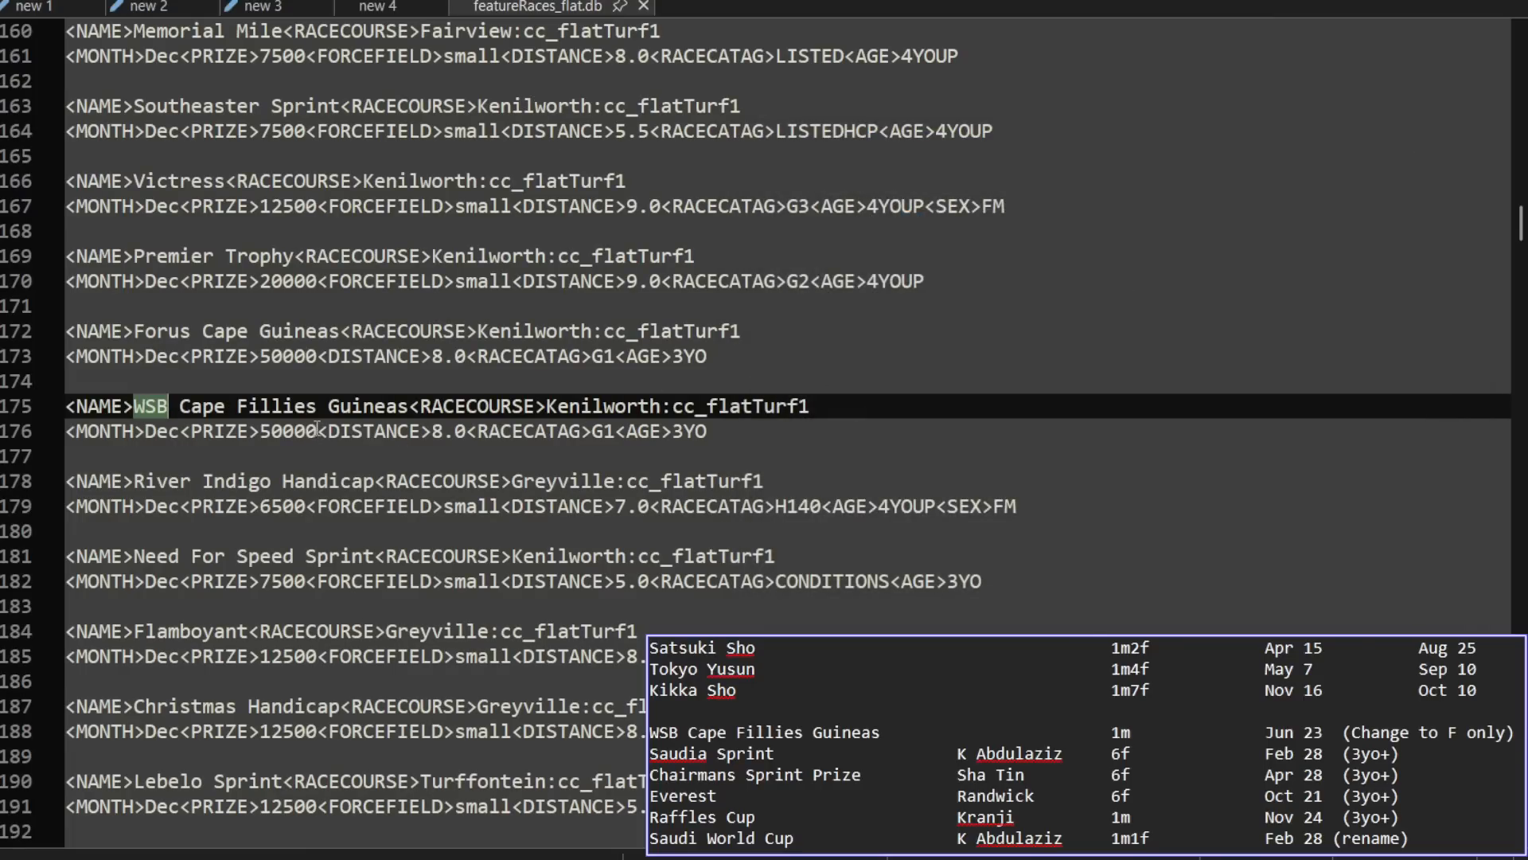
Step: Restrict the WSB Cape Fillies Guineas to fillies by adding <SEX>F after its 3YO age value
{"action": "left_click", "coordinate": [270, 432]}
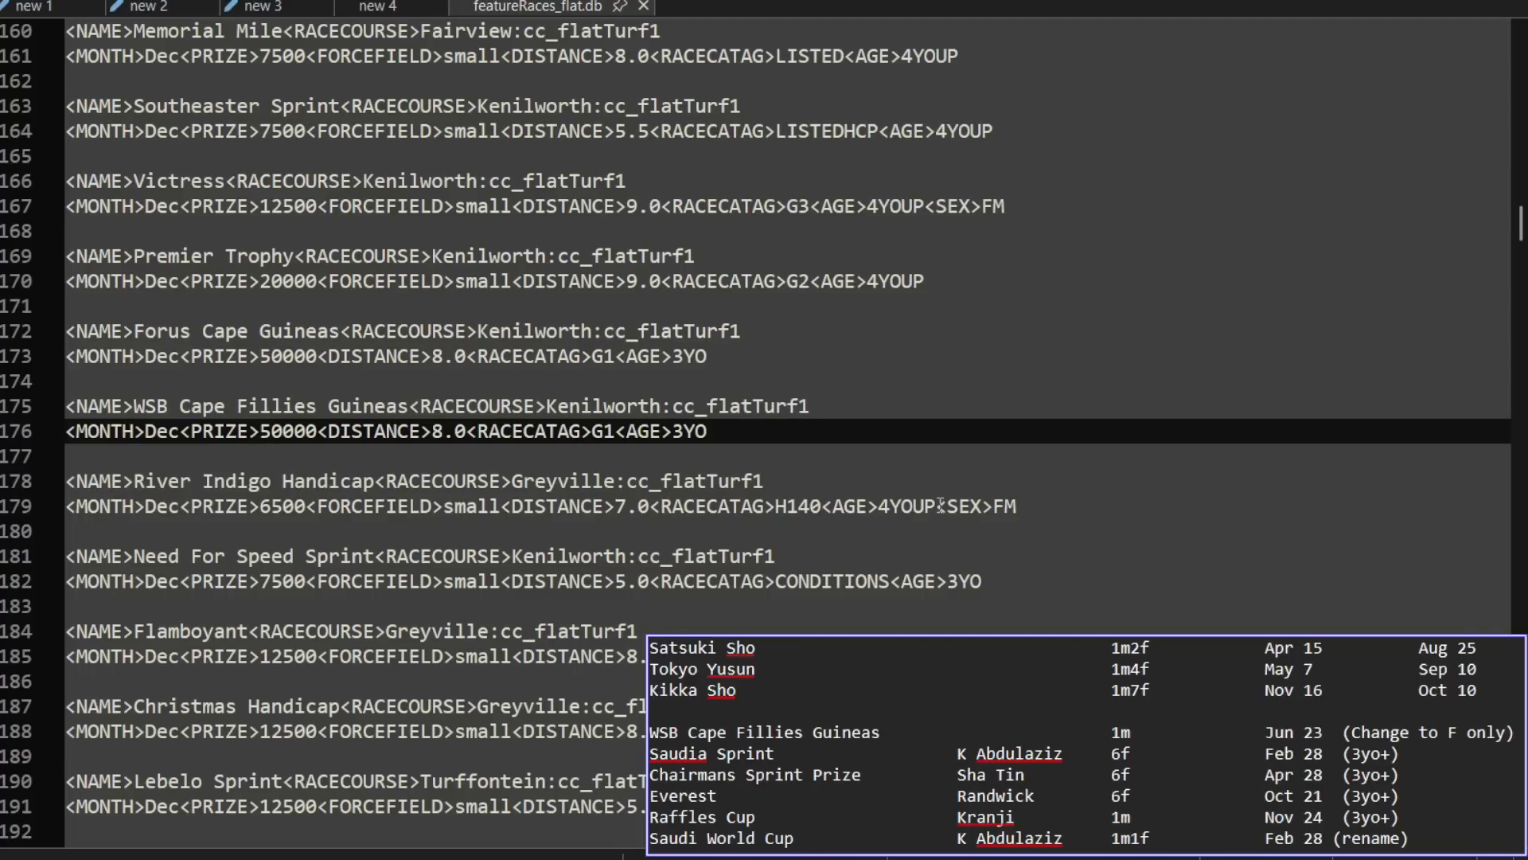
{"action": "left_click_drag", "start_coordinate": [937, 506], "coordinate": [1024, 508]}
{"action": "key", "text": "ctrl+c"}
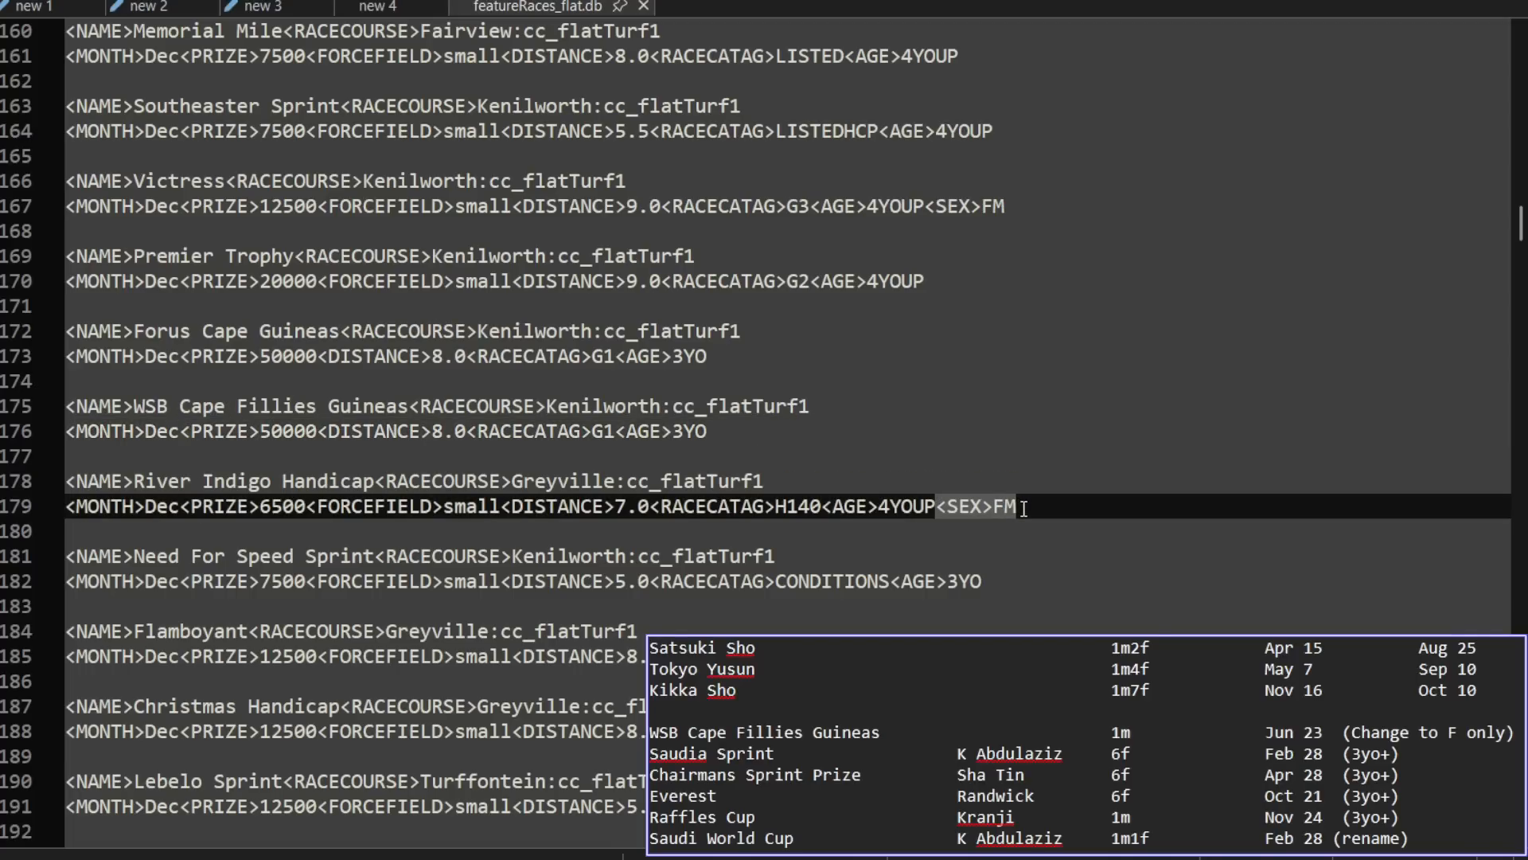
{"action": "left_click", "coordinate": [759, 430]}
{"action": "key", "text": "ctrl+v"}
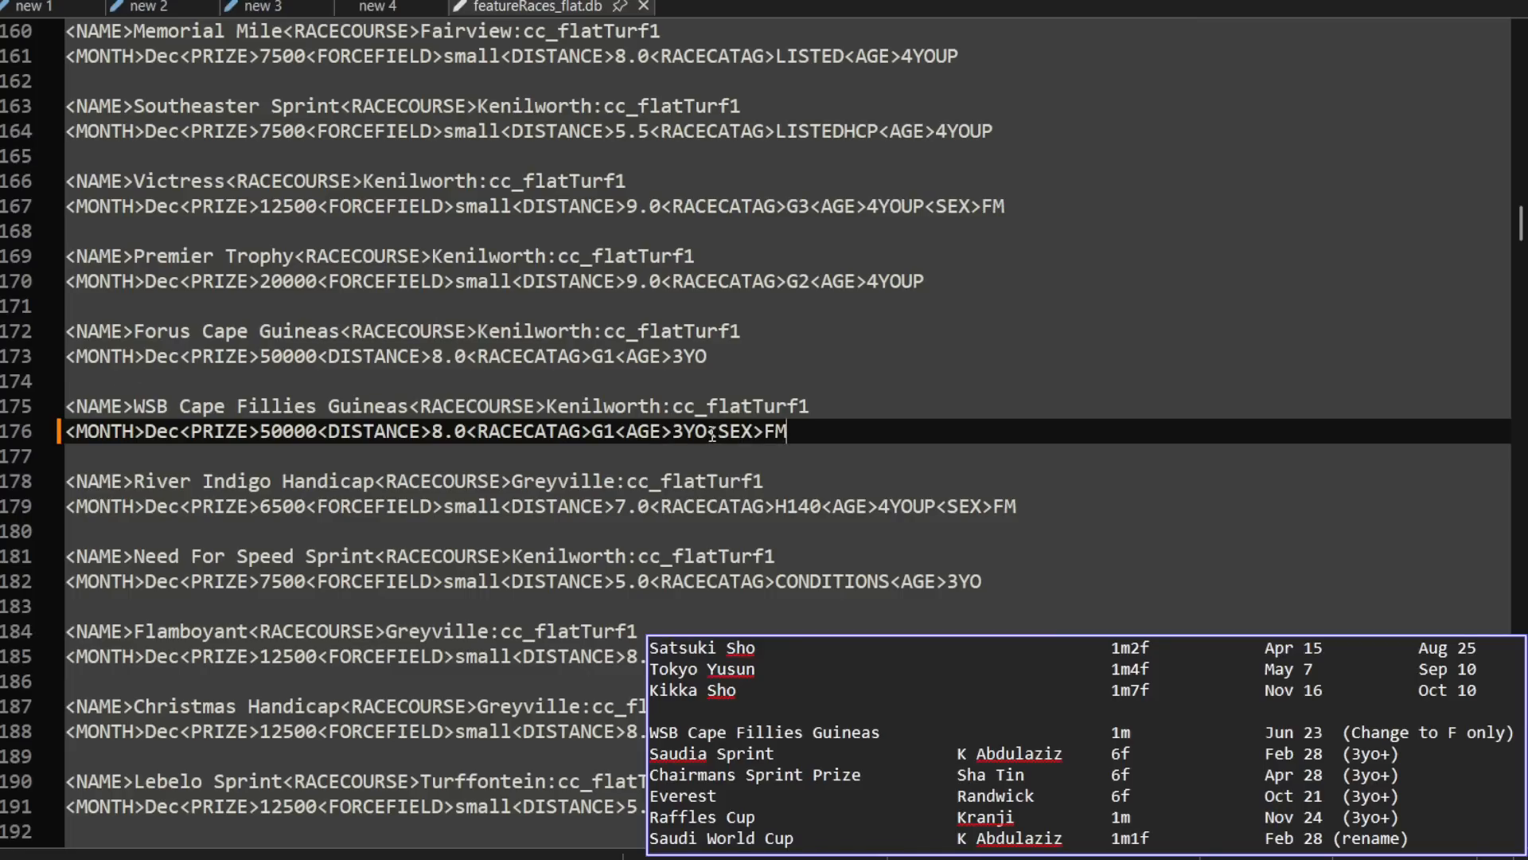
{"action": "left_click_drag", "start_coordinate": [707, 433], "coordinate": [786, 432]}
{"action": "left_click", "coordinate": [792, 437]}
{"action": "key", "text": "BackSpace"}
Step: Save the edited SA feature race file, relaunching Notepad++ in Administrator mode
{"action": "key", "text": "ctrl+s"}
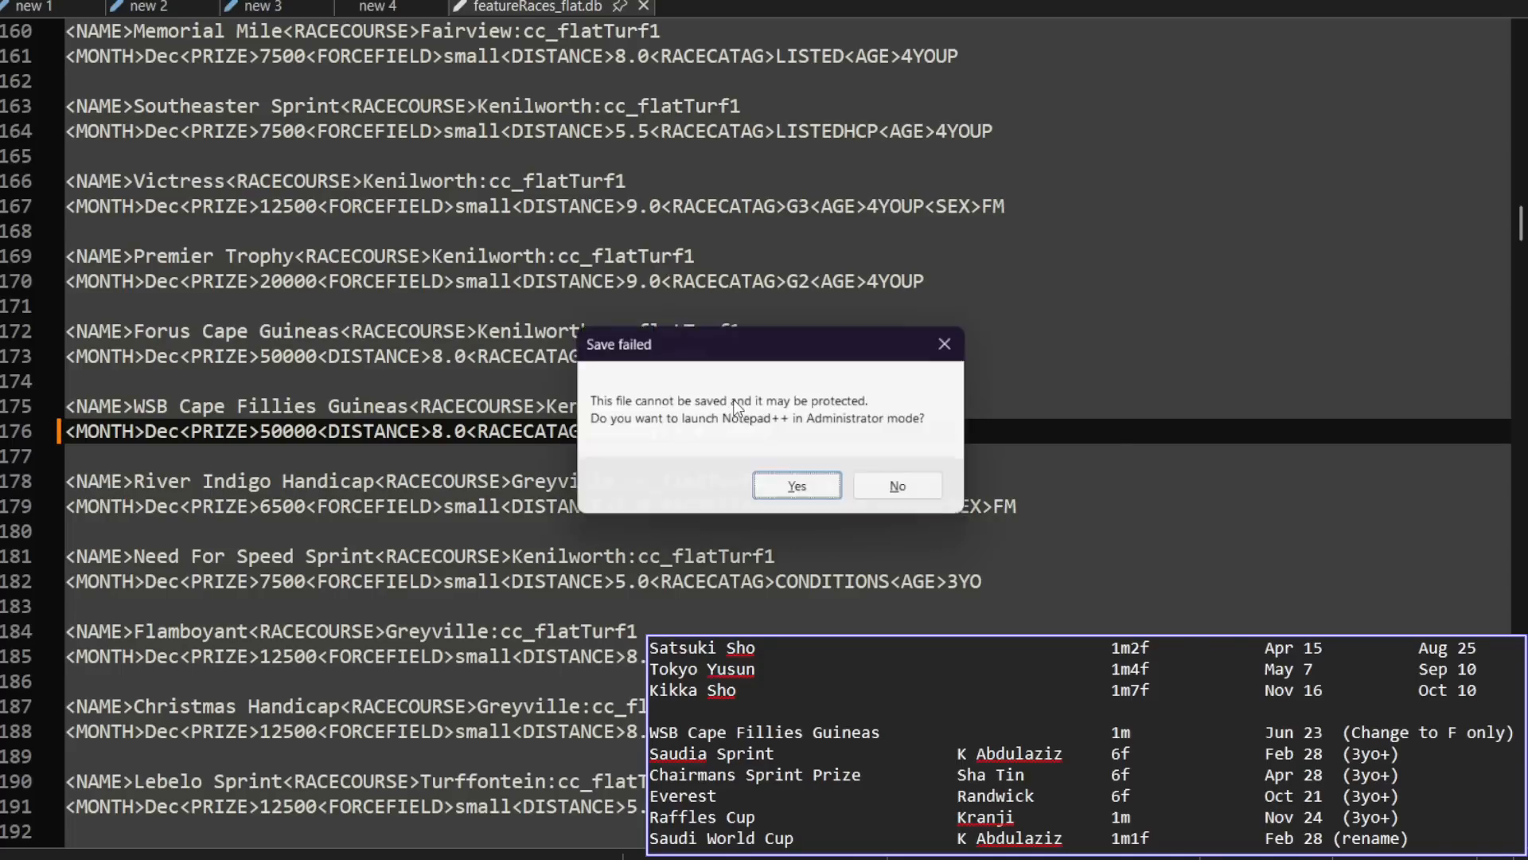
{"action": "left_click", "coordinate": [804, 491]}
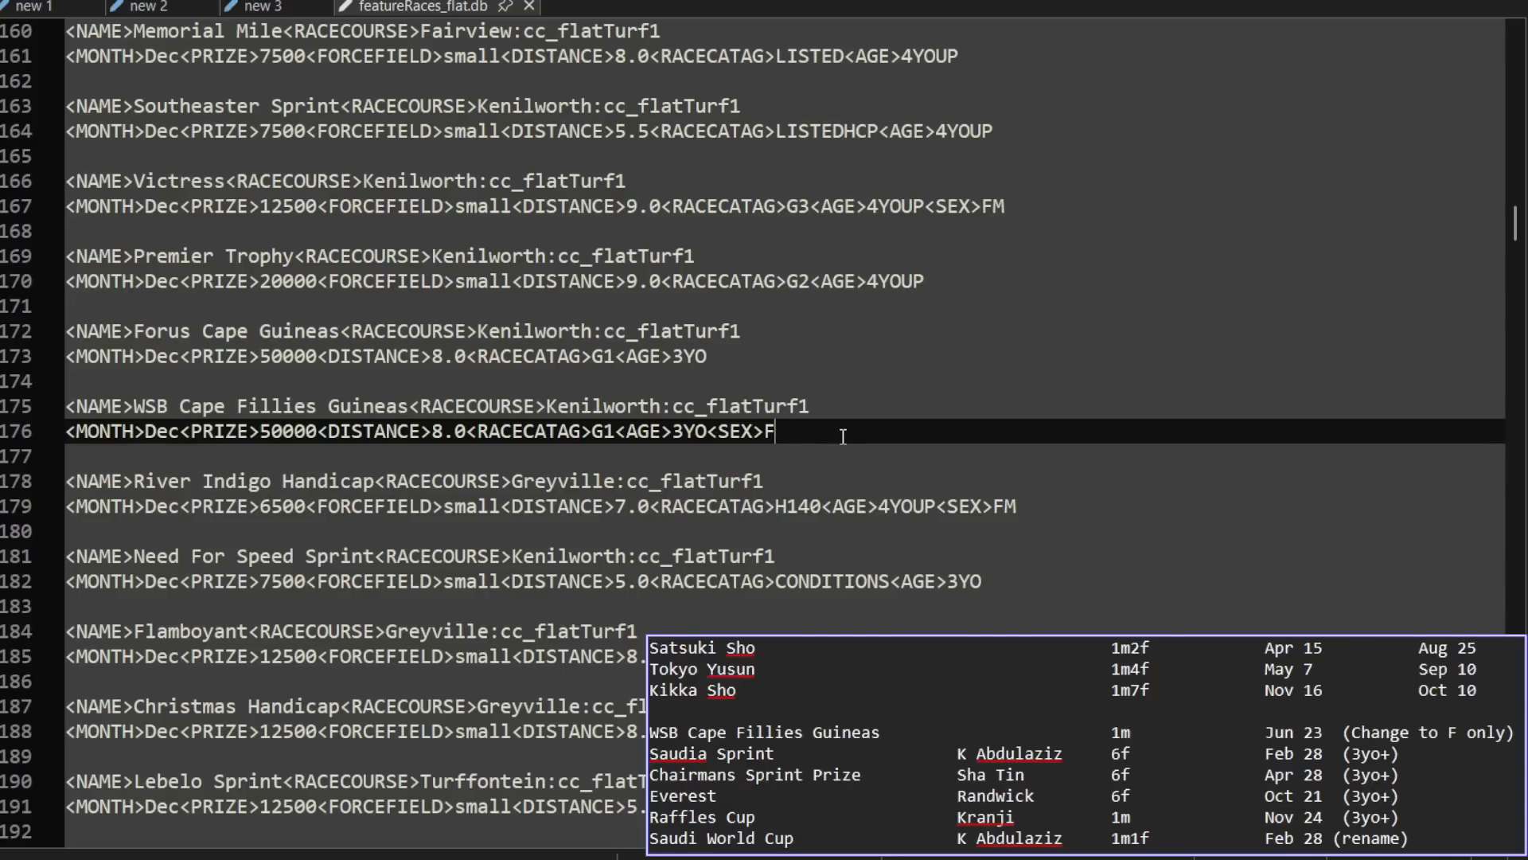
{"action": "key", "text": "ctrl+s"}
Step: Examine the name, racecourse and track type fields in the first line of the WSB Cape Fillies Guineas entry
{"action": "left_click_drag", "start_coordinate": [67, 406], "coordinate": [410, 406]}
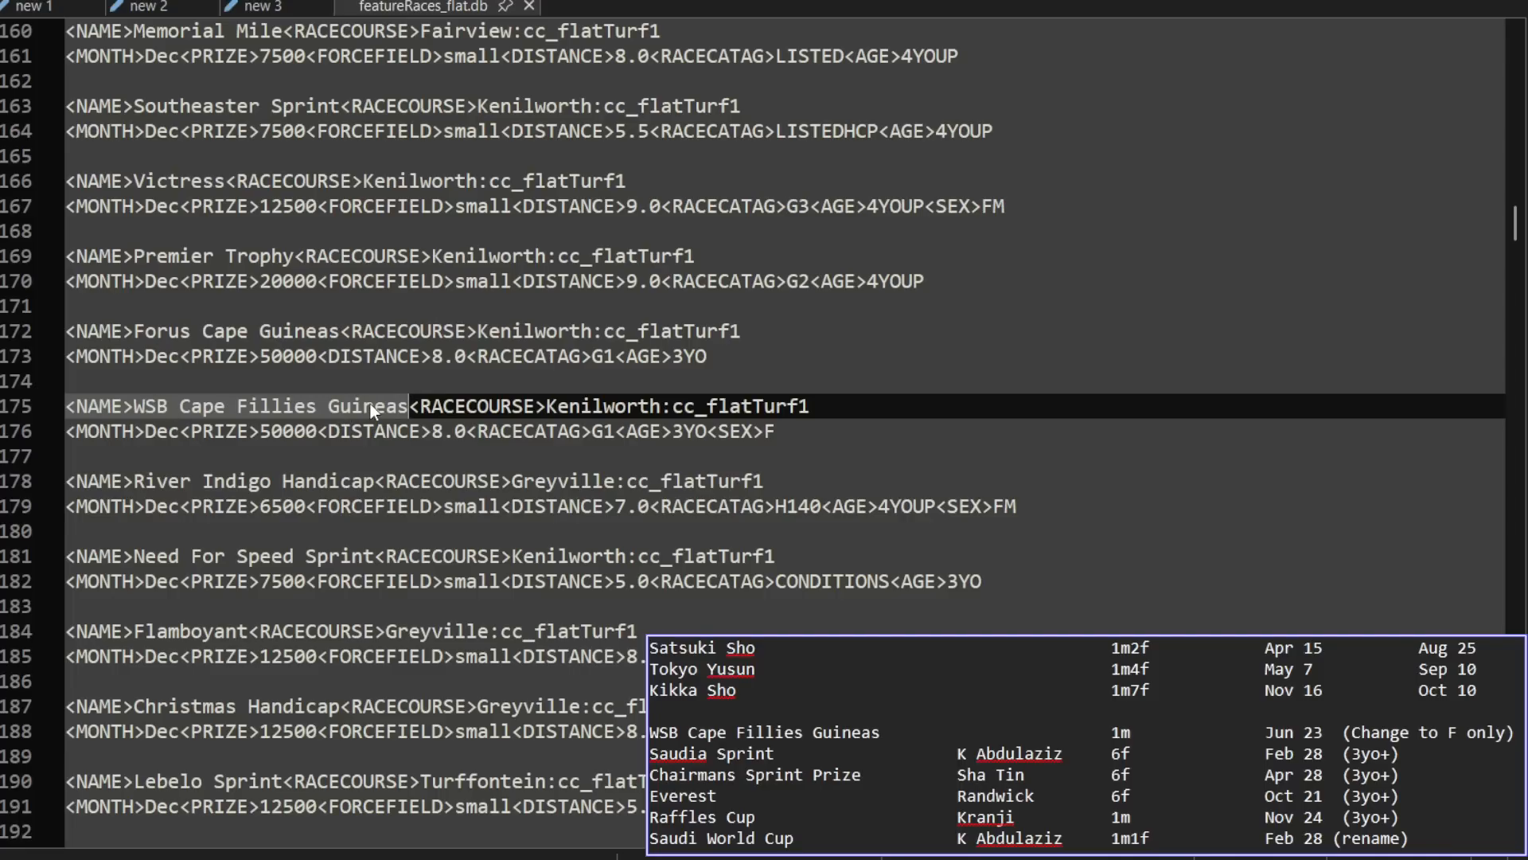
{"action": "left_click", "coordinate": [419, 409]}
{"action": "left_click_drag", "start_coordinate": [419, 409], "coordinate": [134, 410]}
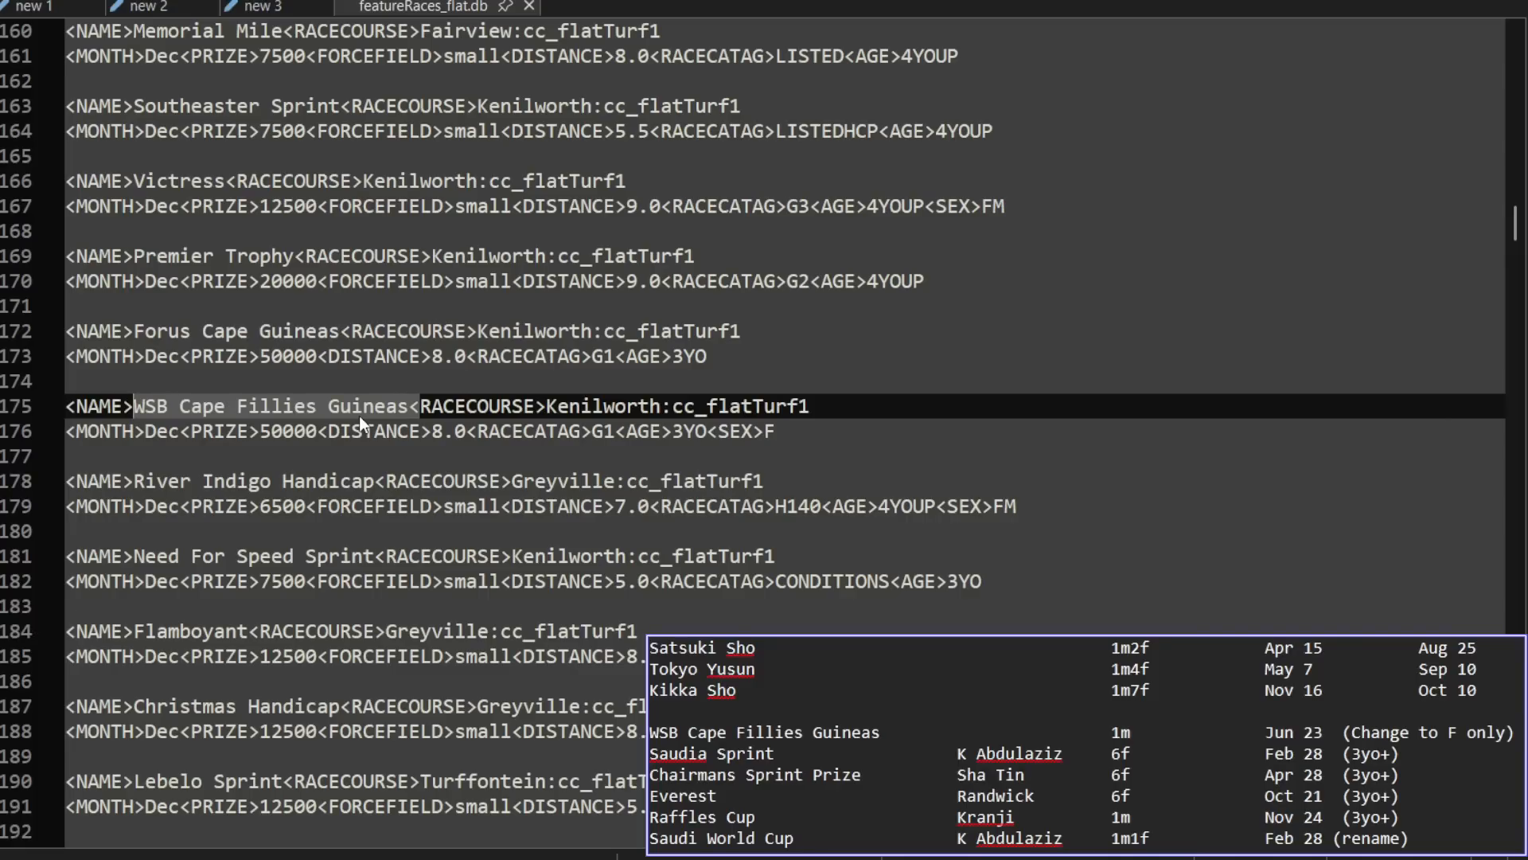
{"action": "left_click_drag", "start_coordinate": [408, 406], "coordinate": [660, 406]}
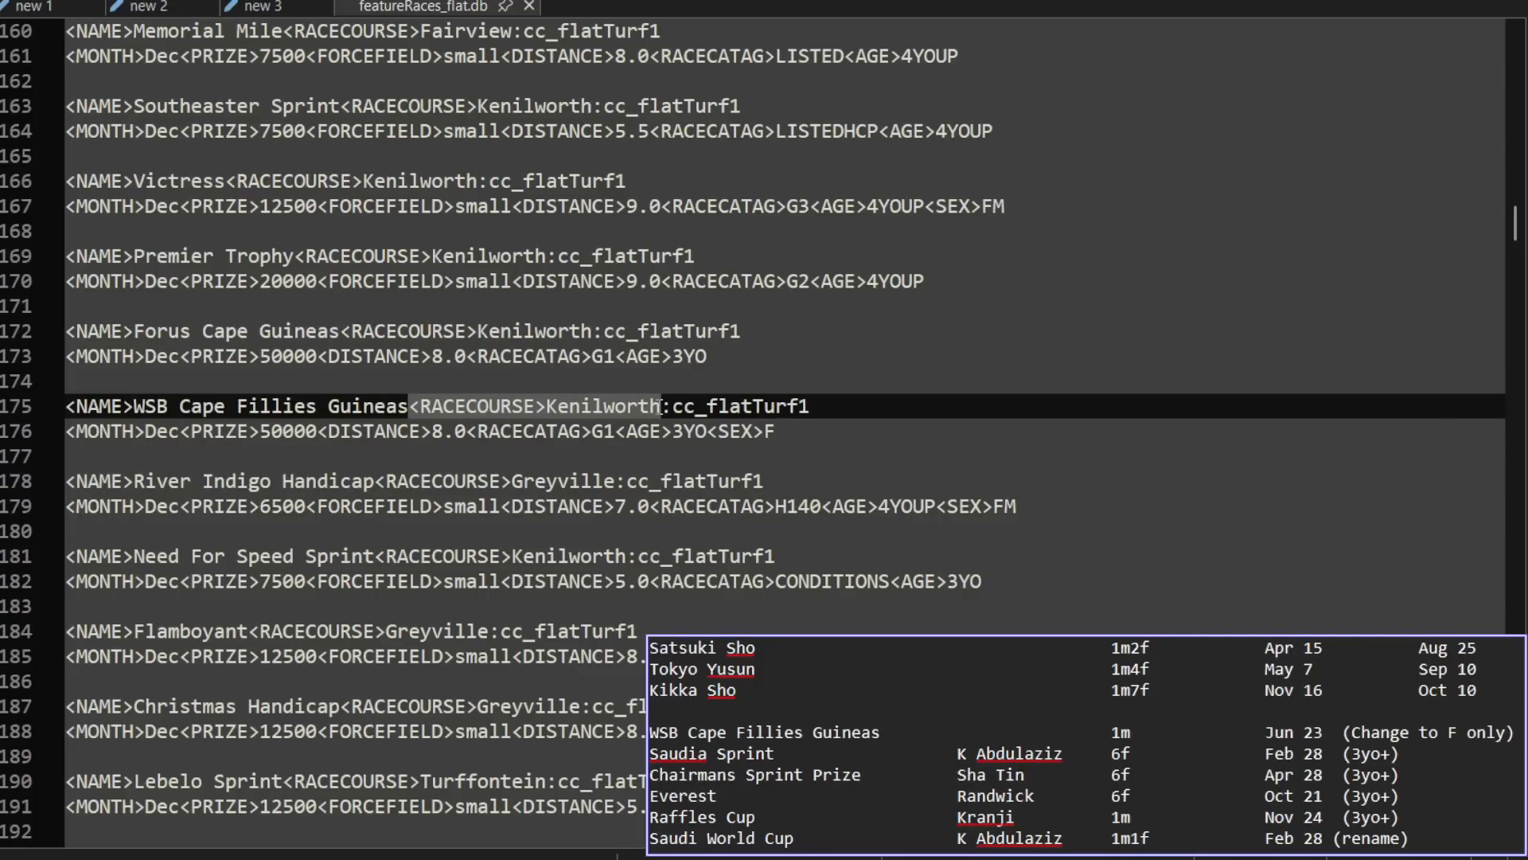
{"action": "left_click", "coordinate": [574, 405]}
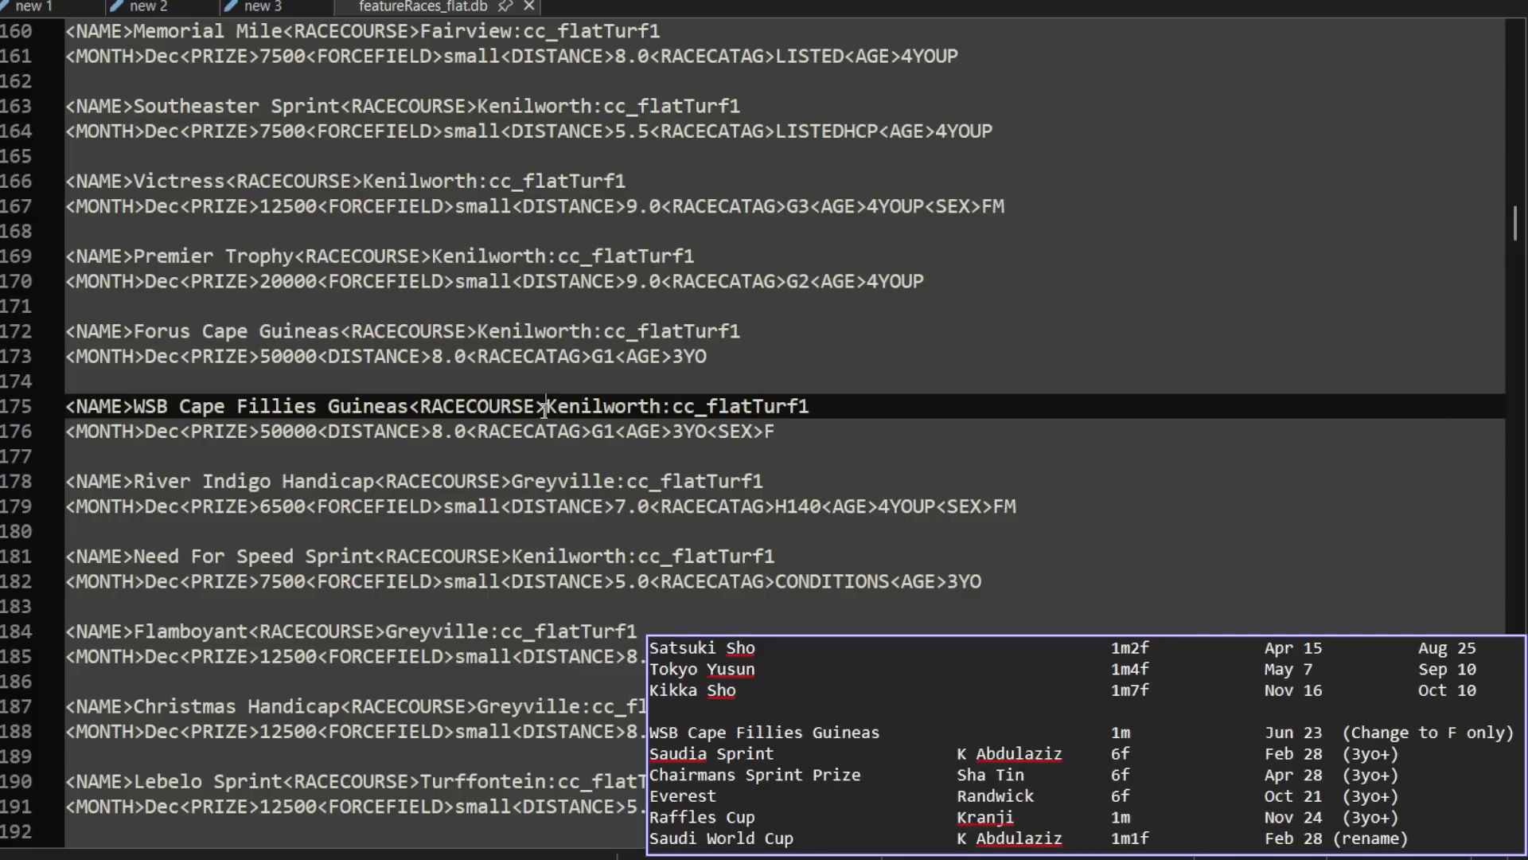
{"action": "left_click_drag", "start_coordinate": [546, 406], "coordinate": [813, 406]}
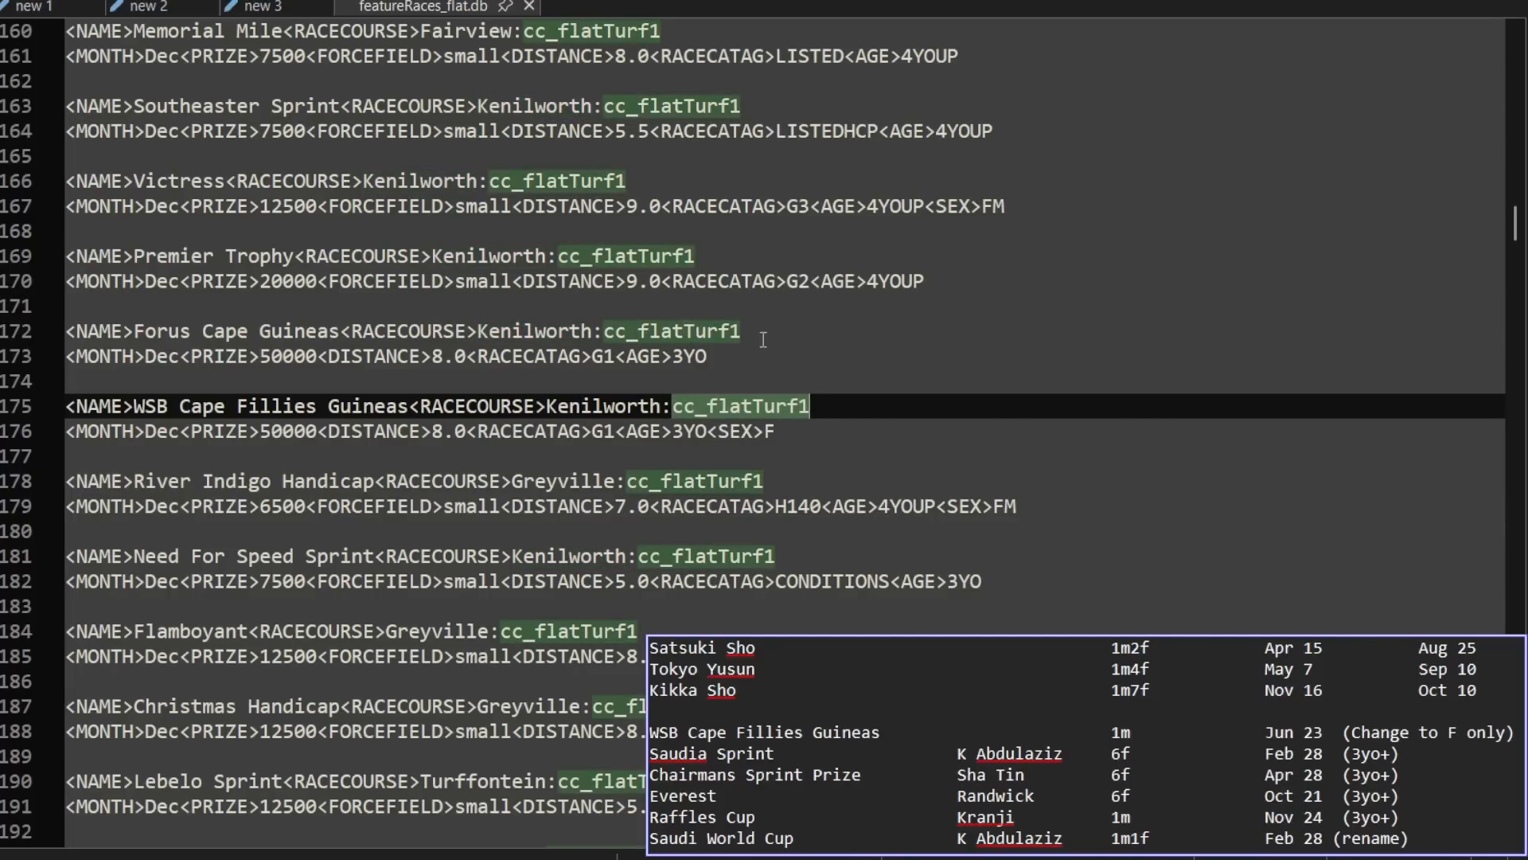
{"action": "left_click", "coordinate": [735, 334]}
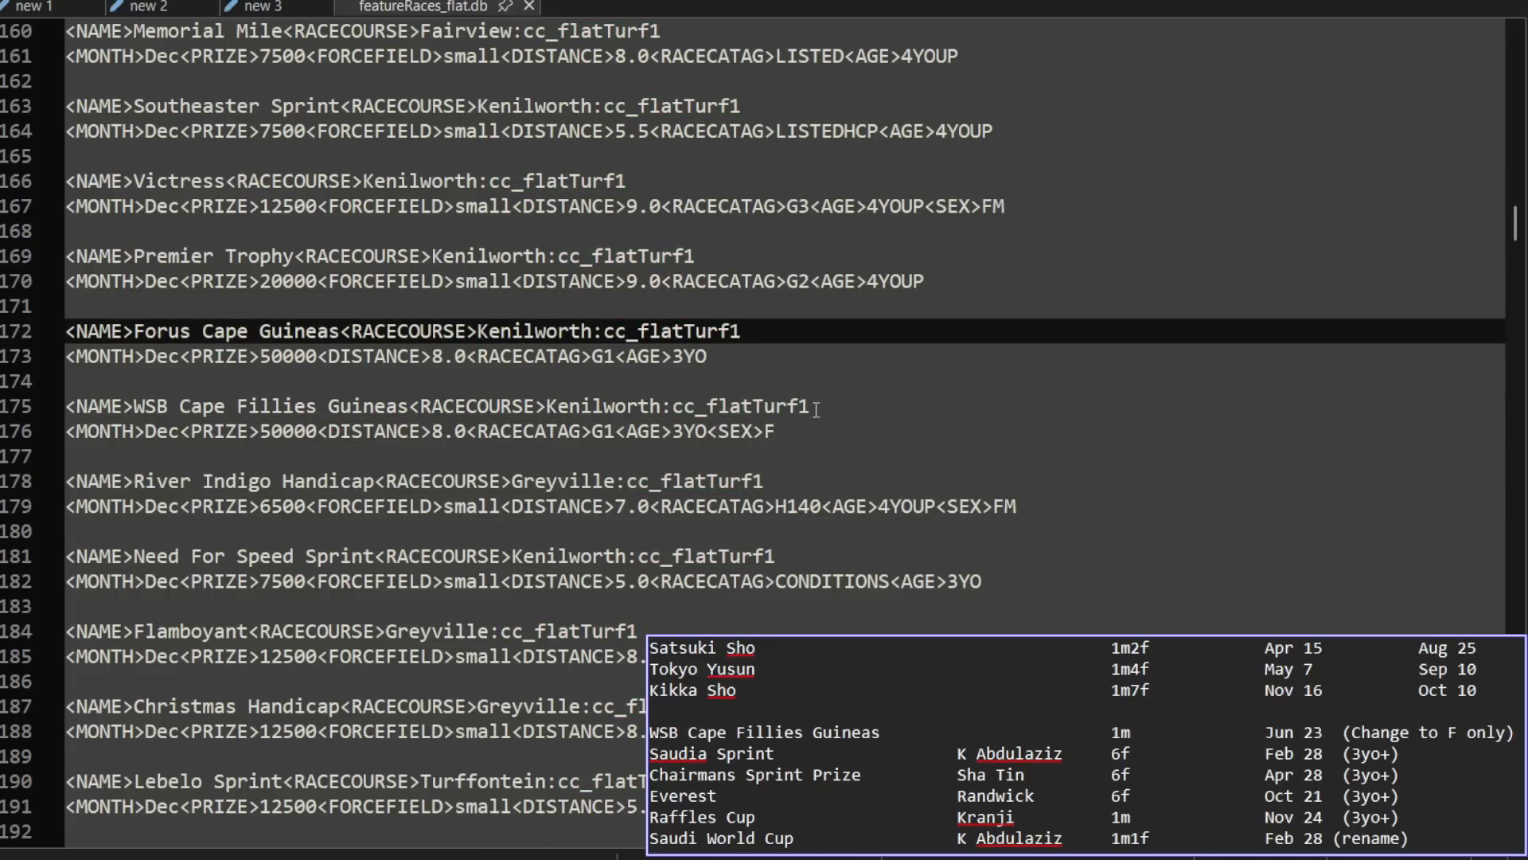
{"action": "left_click", "coordinate": [768, 406]}
{"action": "double_click", "coordinate": [780, 405]}
{"action": "left_click", "coordinate": [798, 404]}
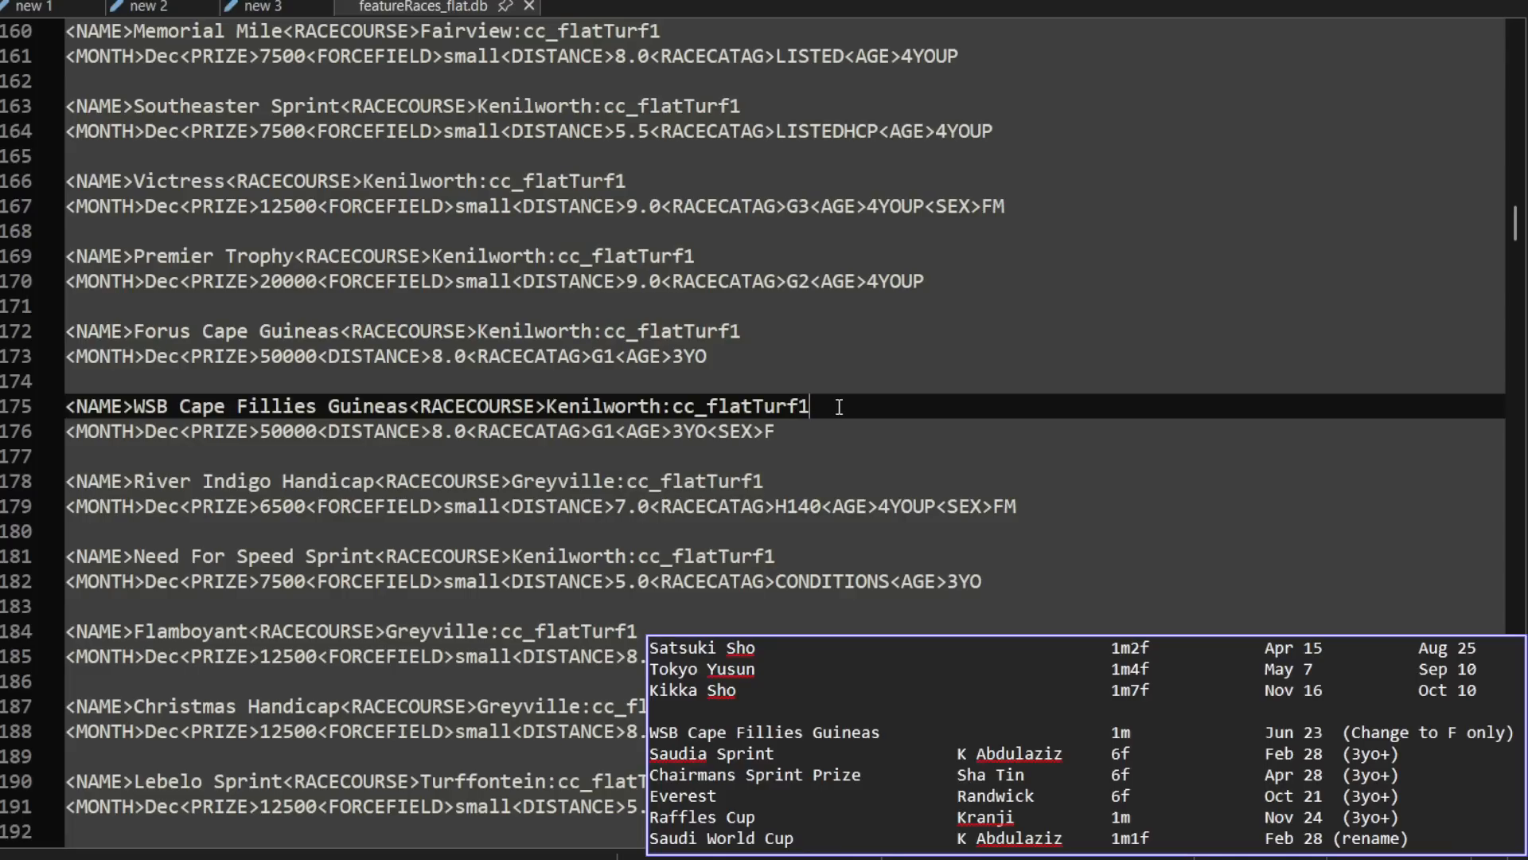
Step: Examine the entry's month, prize, distance and race category fields, plus the FORCEFIELD setting of the River Indigo Handicap
{"action": "triple_click", "coordinate": [69, 432]}
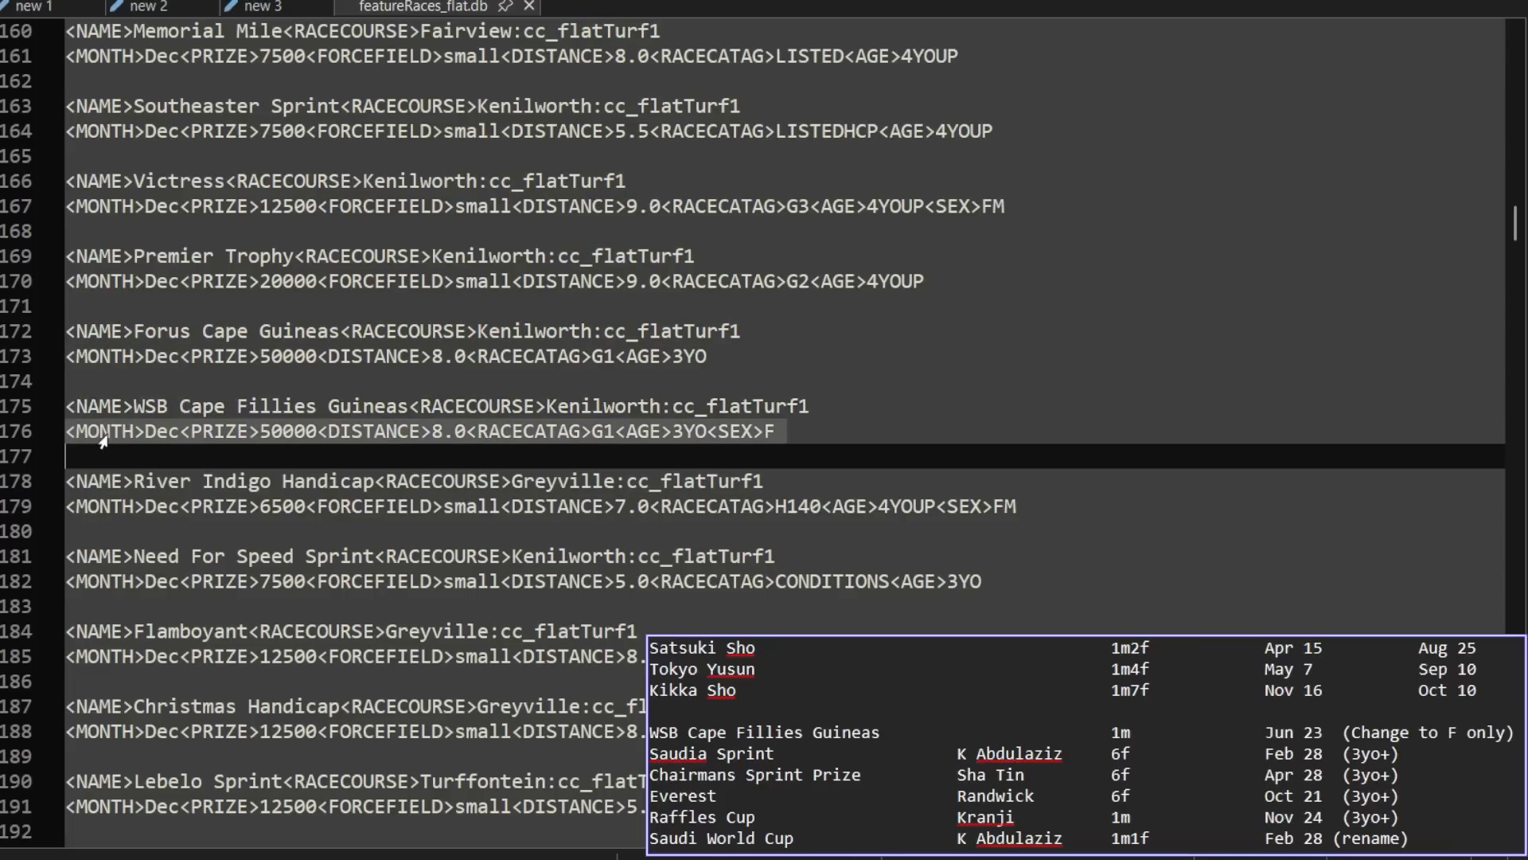
{"action": "left_click_drag", "start_coordinate": [180, 432], "coordinate": [67, 431]}
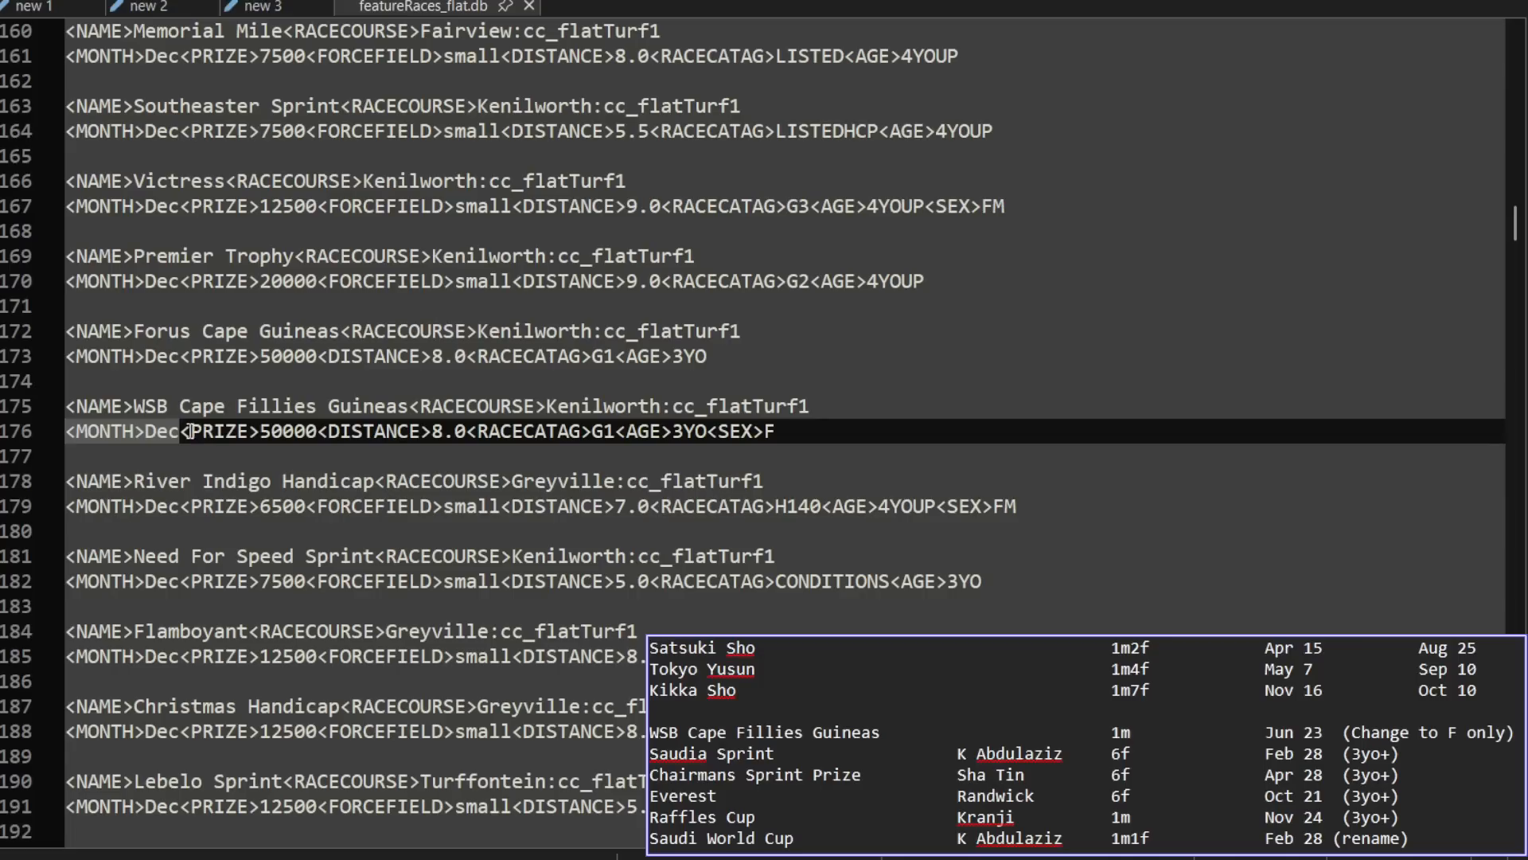
{"action": "left_click_drag", "start_coordinate": [317, 430], "coordinate": [262, 432]}
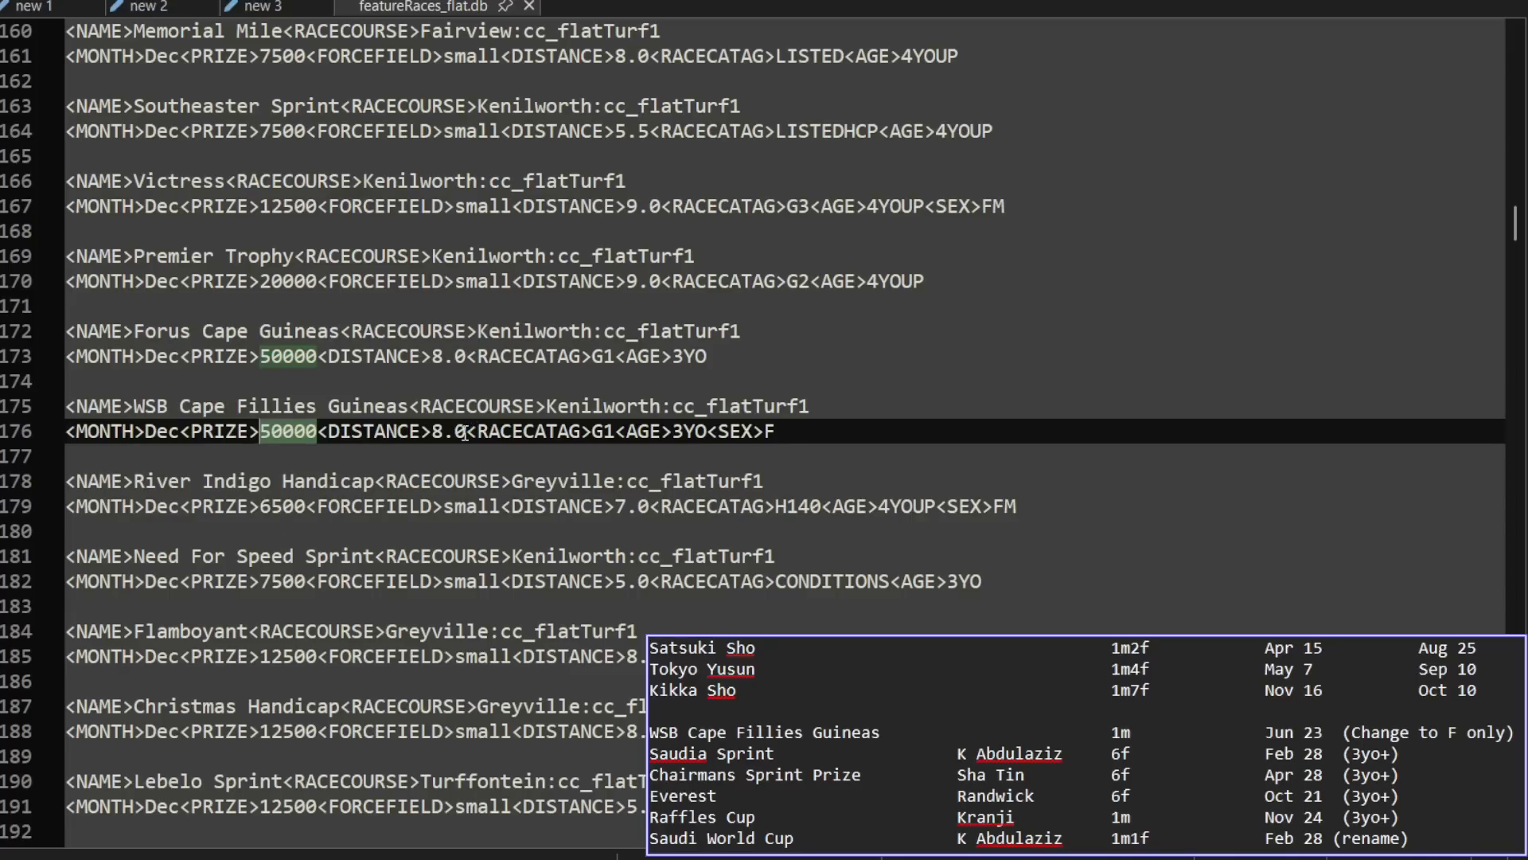
{"action": "left_click_drag", "start_coordinate": [470, 432], "coordinate": [431, 432]}
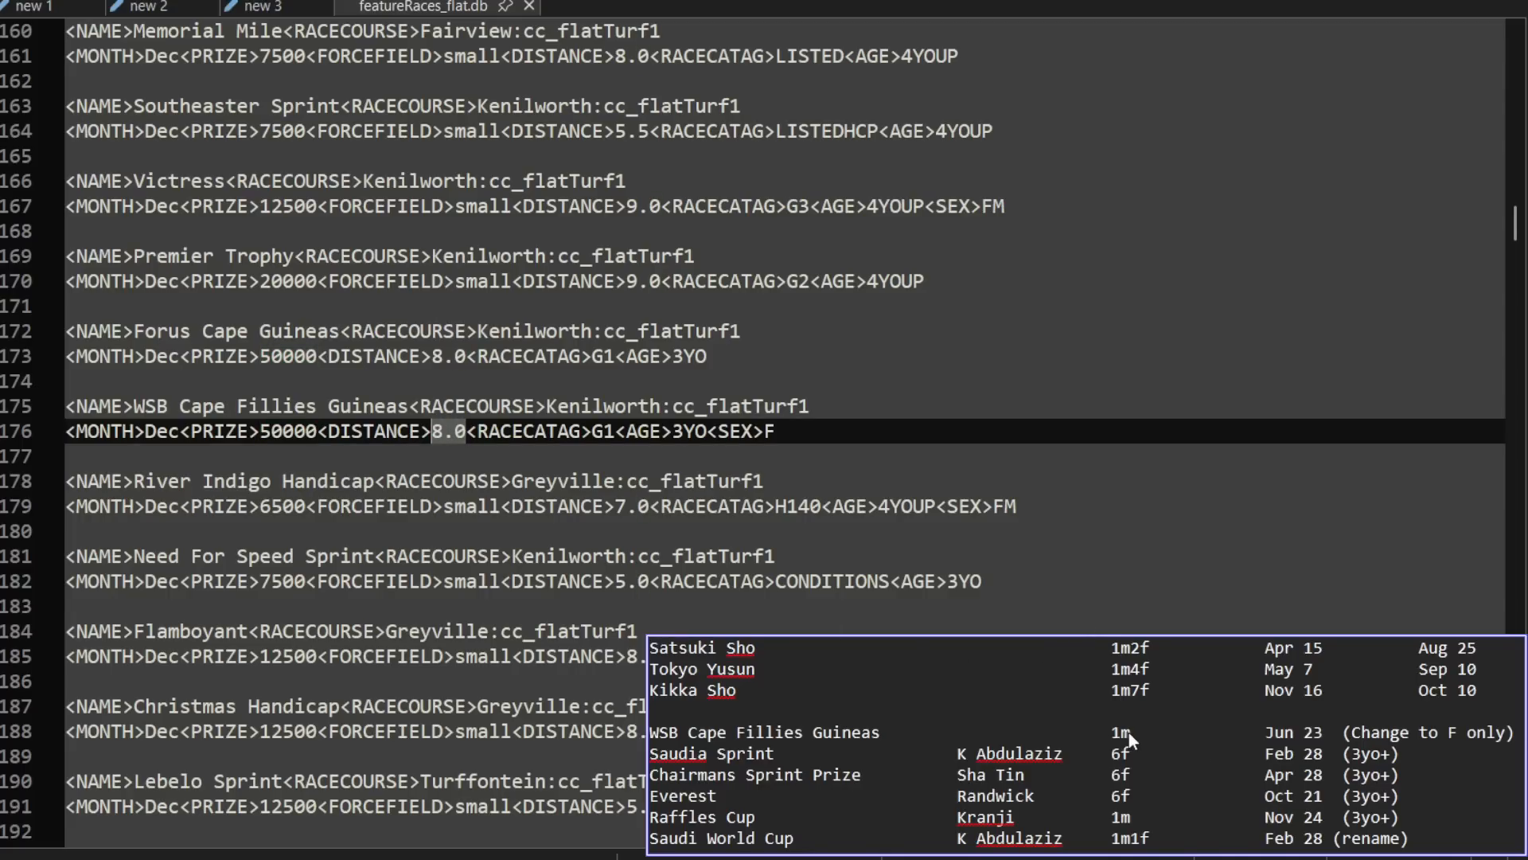
{"action": "double_click", "coordinate": [595, 433]}
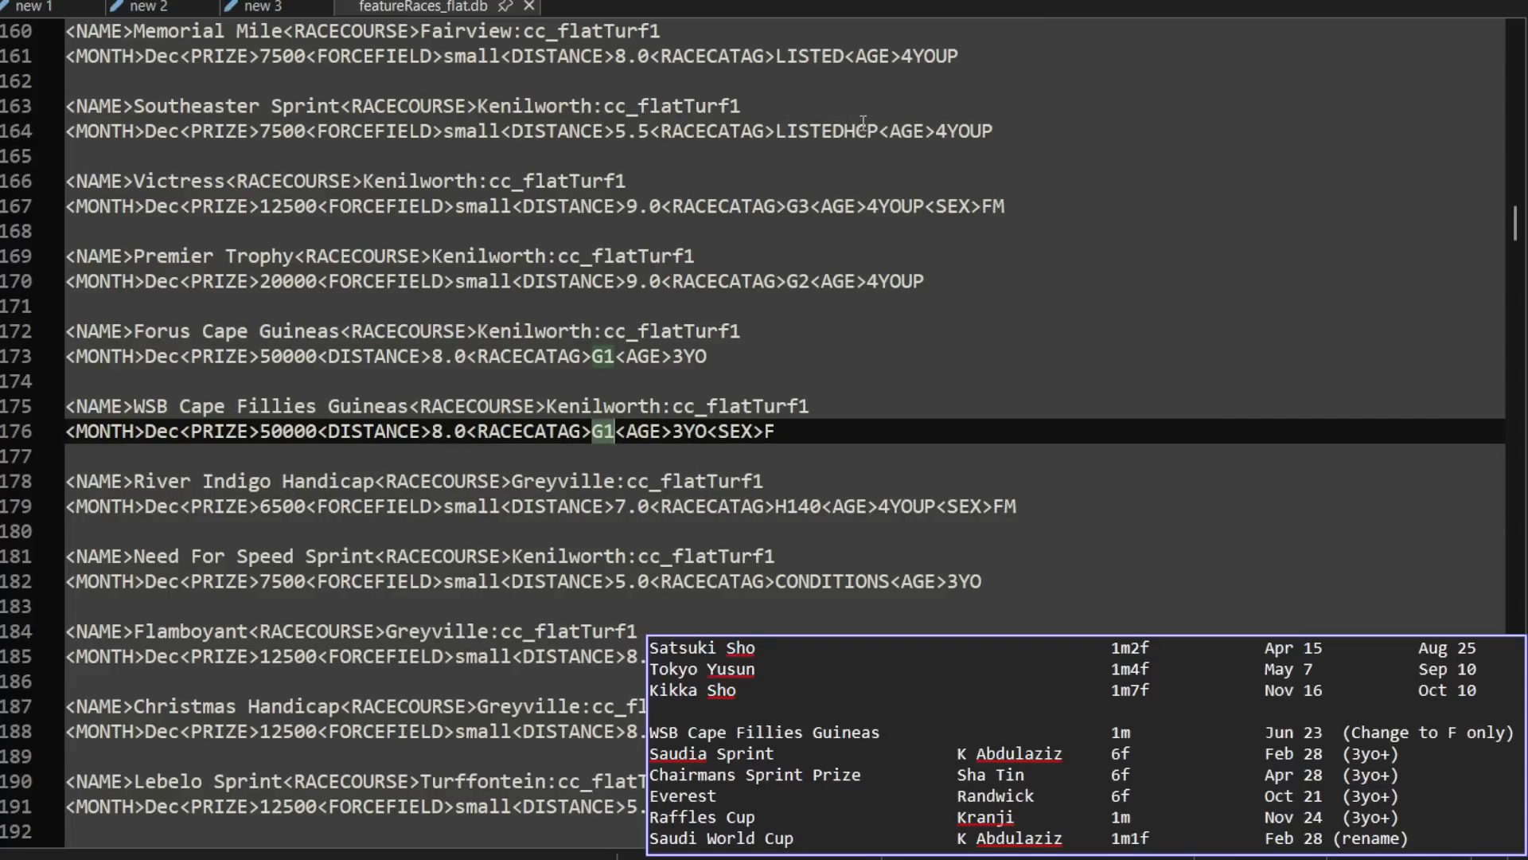
{"action": "left_click", "coordinate": [796, 209]}
{"action": "left_click", "coordinate": [797, 281]}
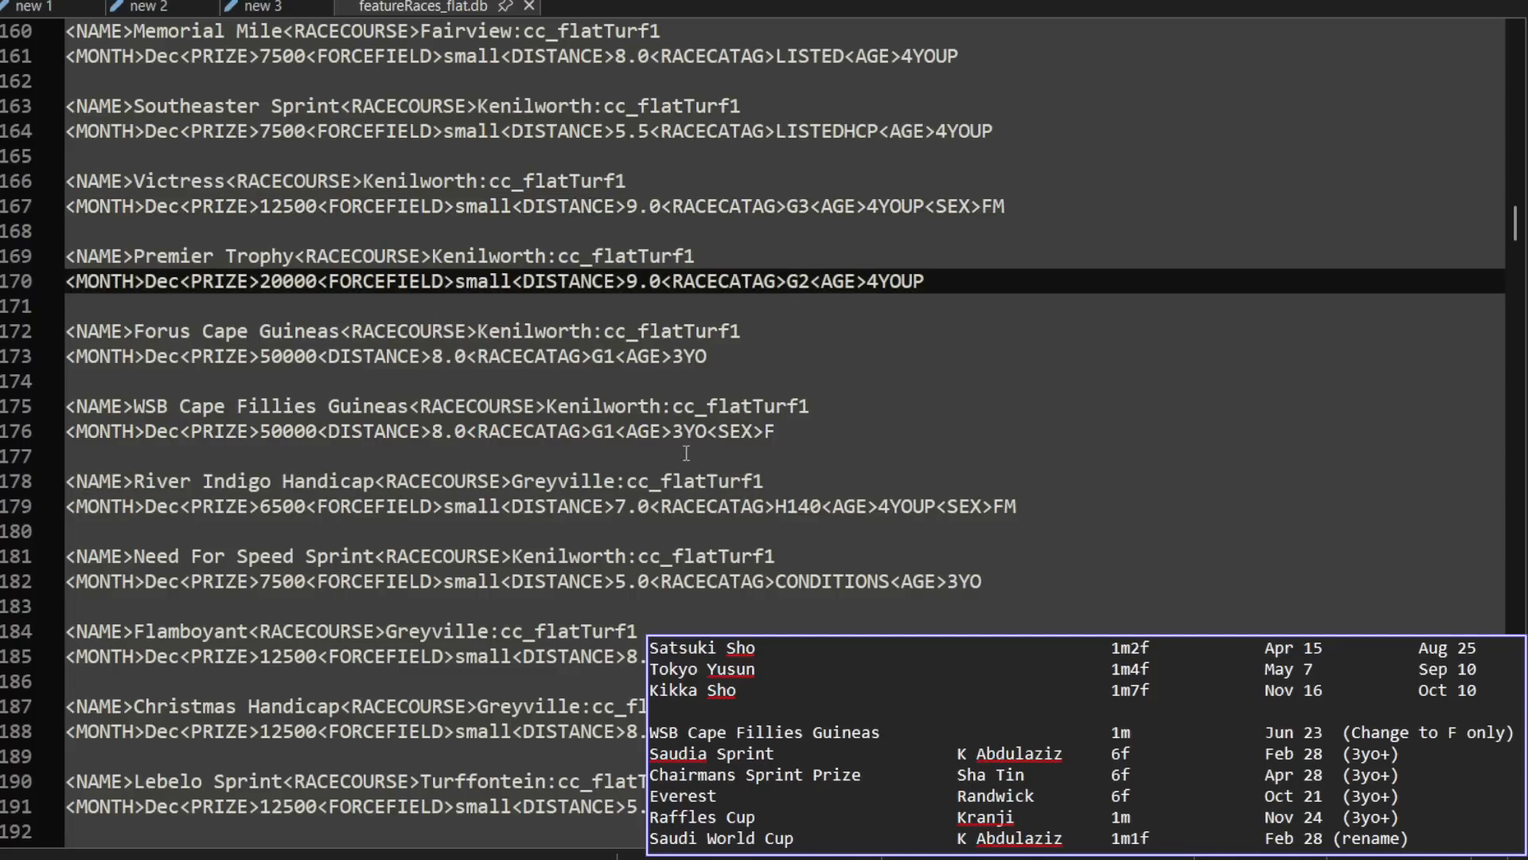
{"action": "double_click", "coordinate": [613, 431]}
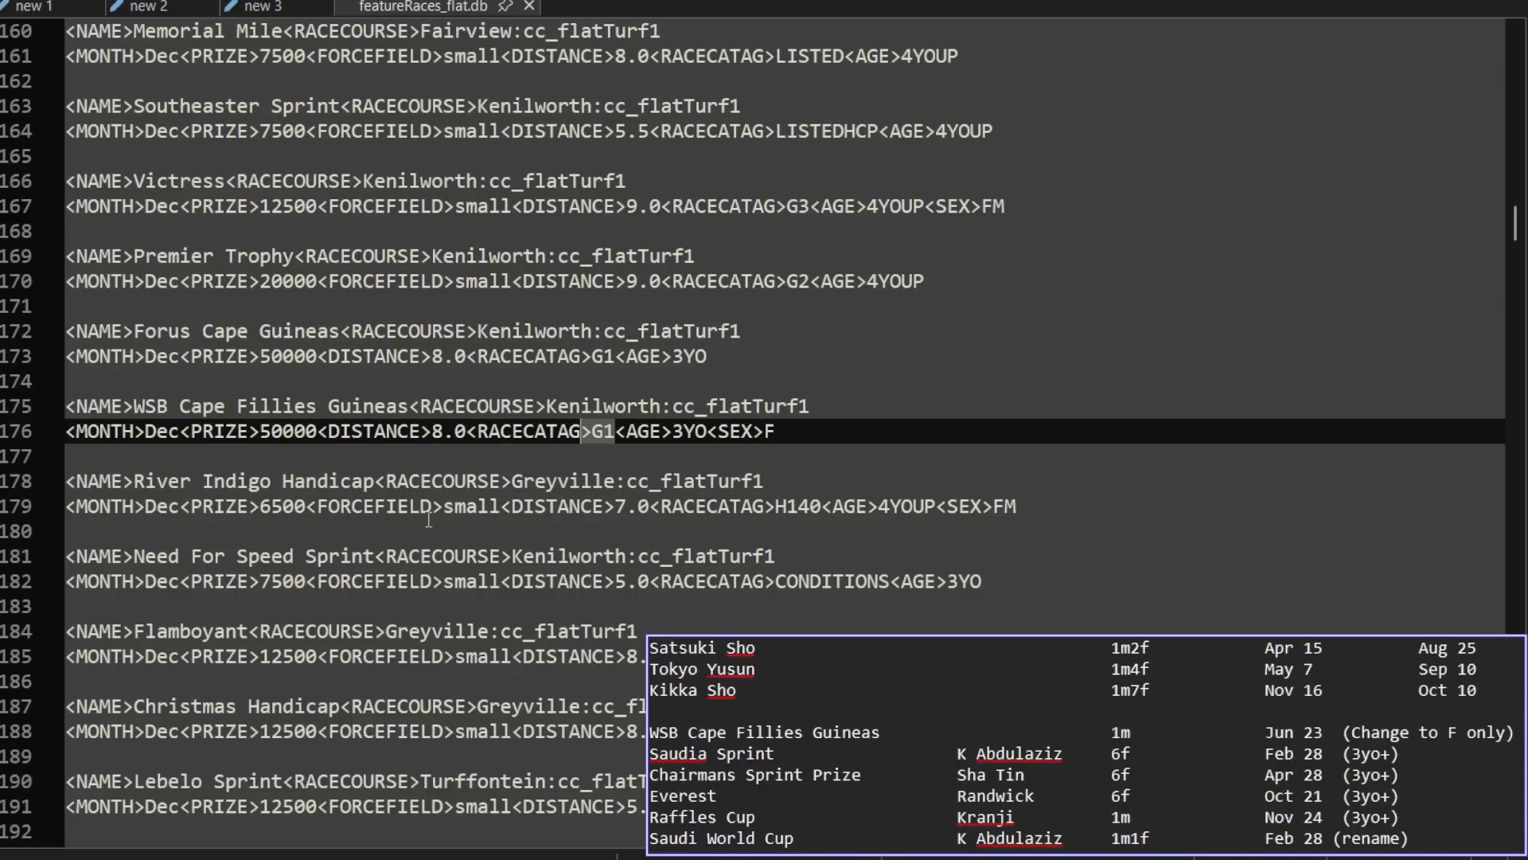
{"action": "left_click", "coordinate": [316, 506]}
{"action": "left_click_drag", "start_coordinate": [316, 506], "coordinate": [502, 506]}
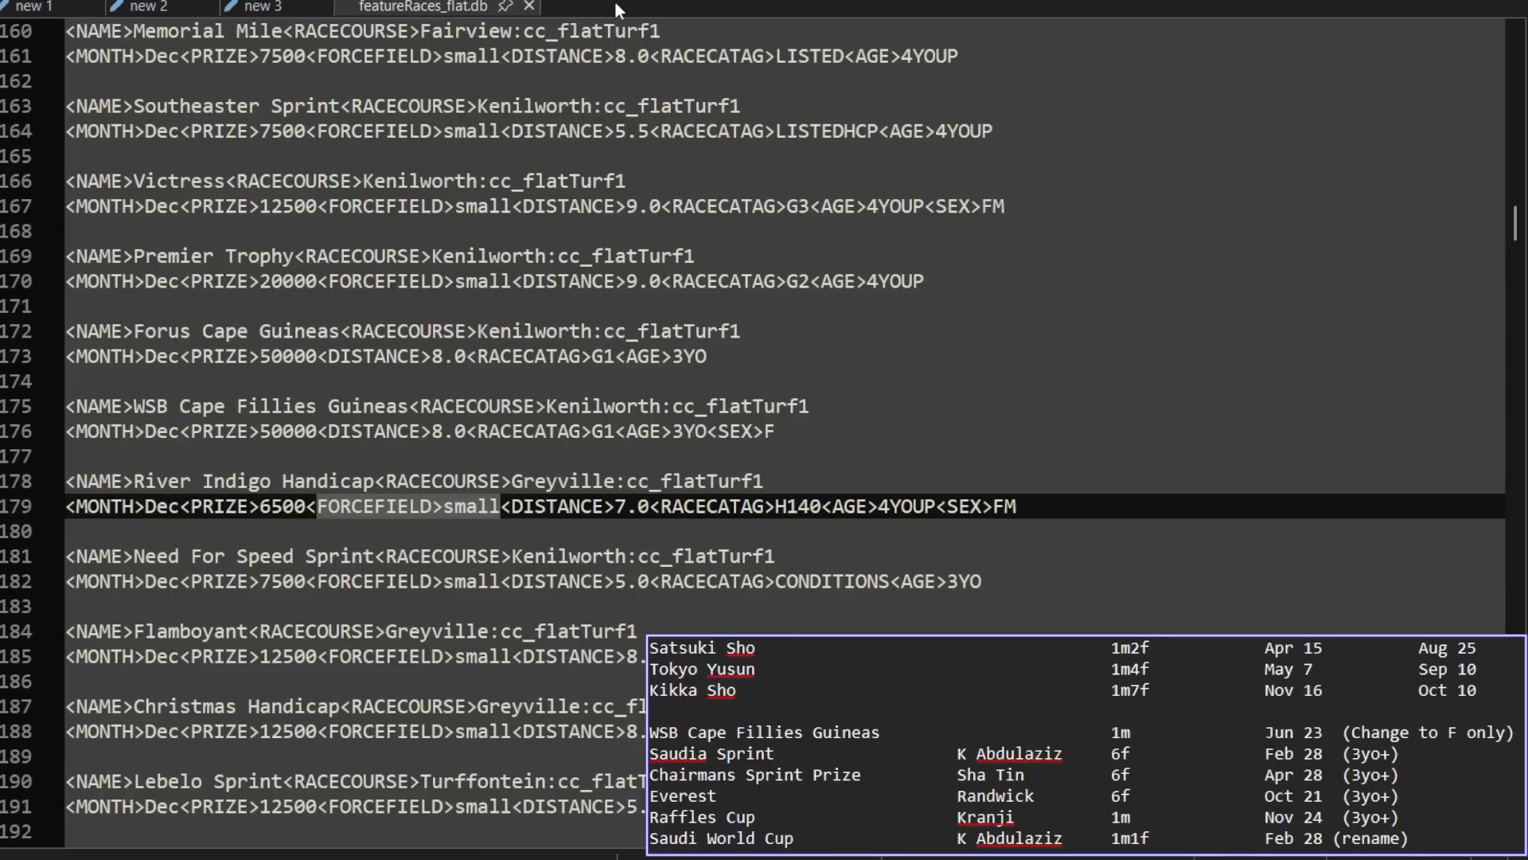
Step: Open featureRaces_flat.db from the USA folder of db-modded
{"action": "key", "text": "ctrl+o"}
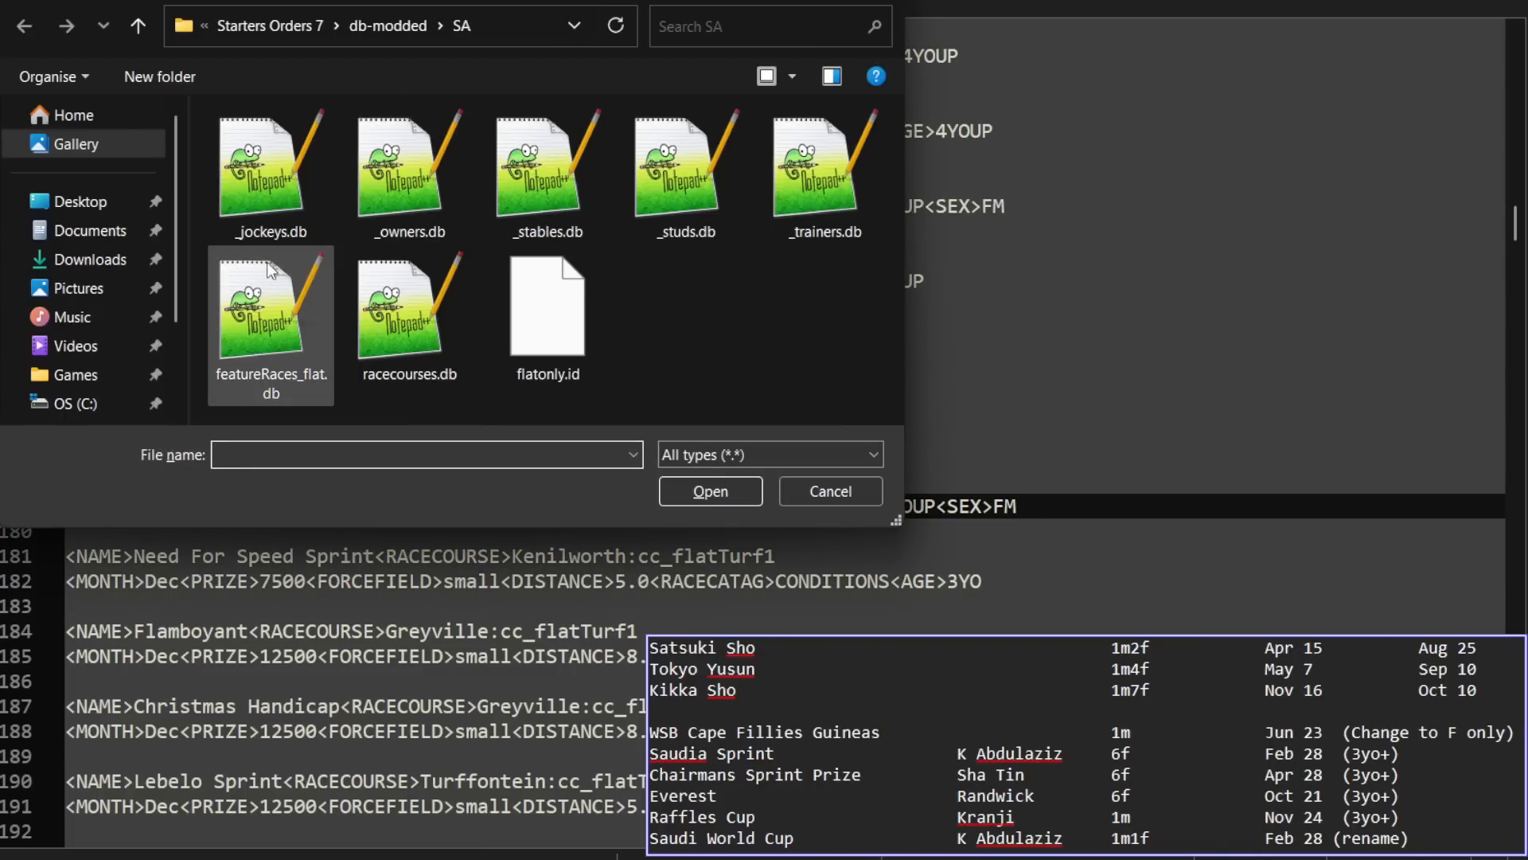
{"action": "left_click", "coordinate": [398, 26]}
{"action": "scroll", "coordinate": [475, 256], "scroll_direction": "down", "scroll_amount": 2}
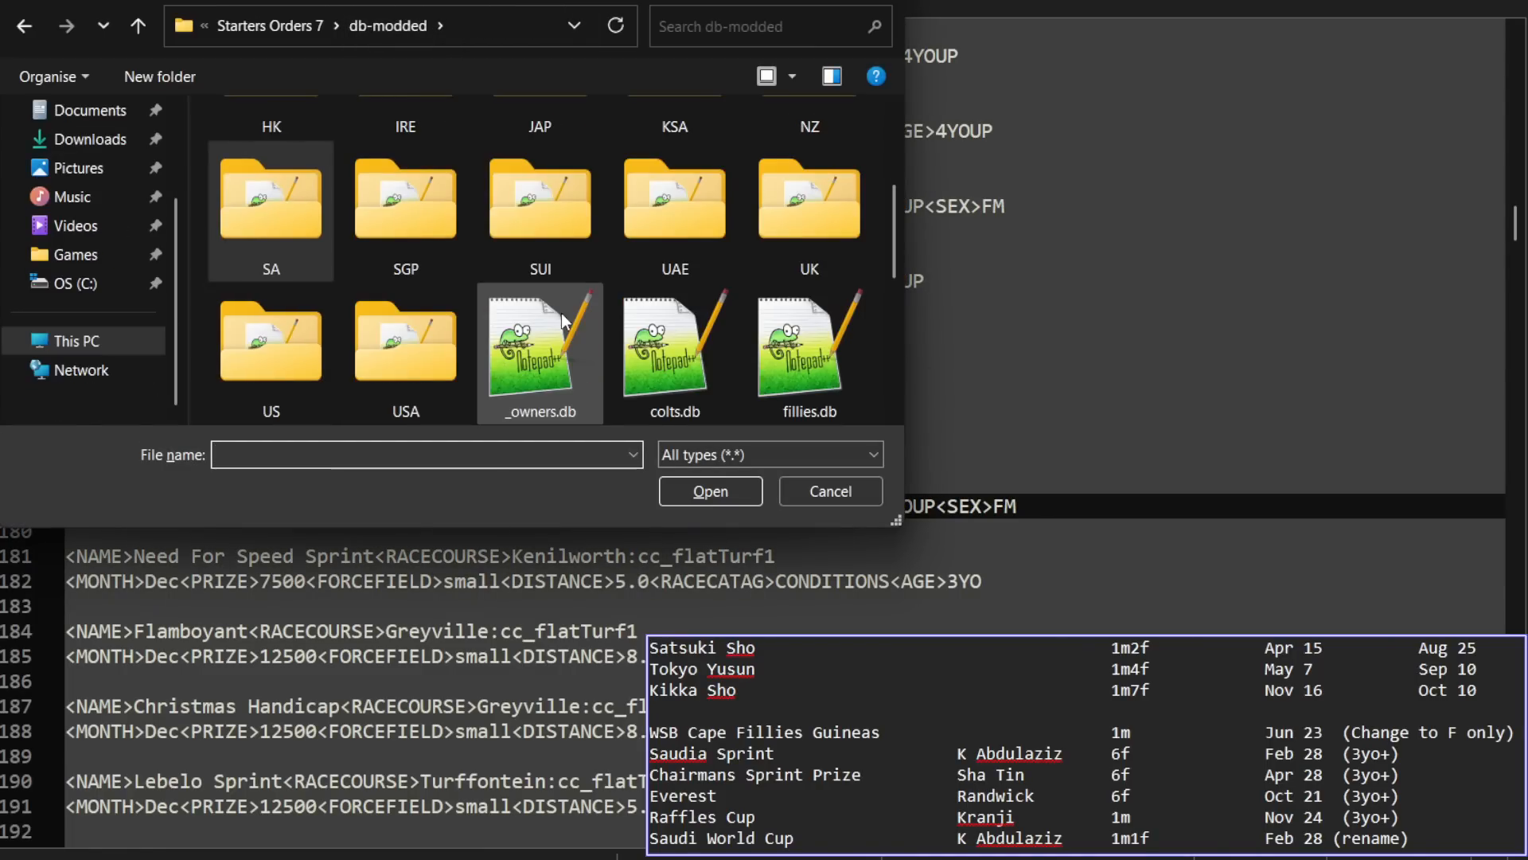
{"action": "double_click", "coordinate": [394, 351]}
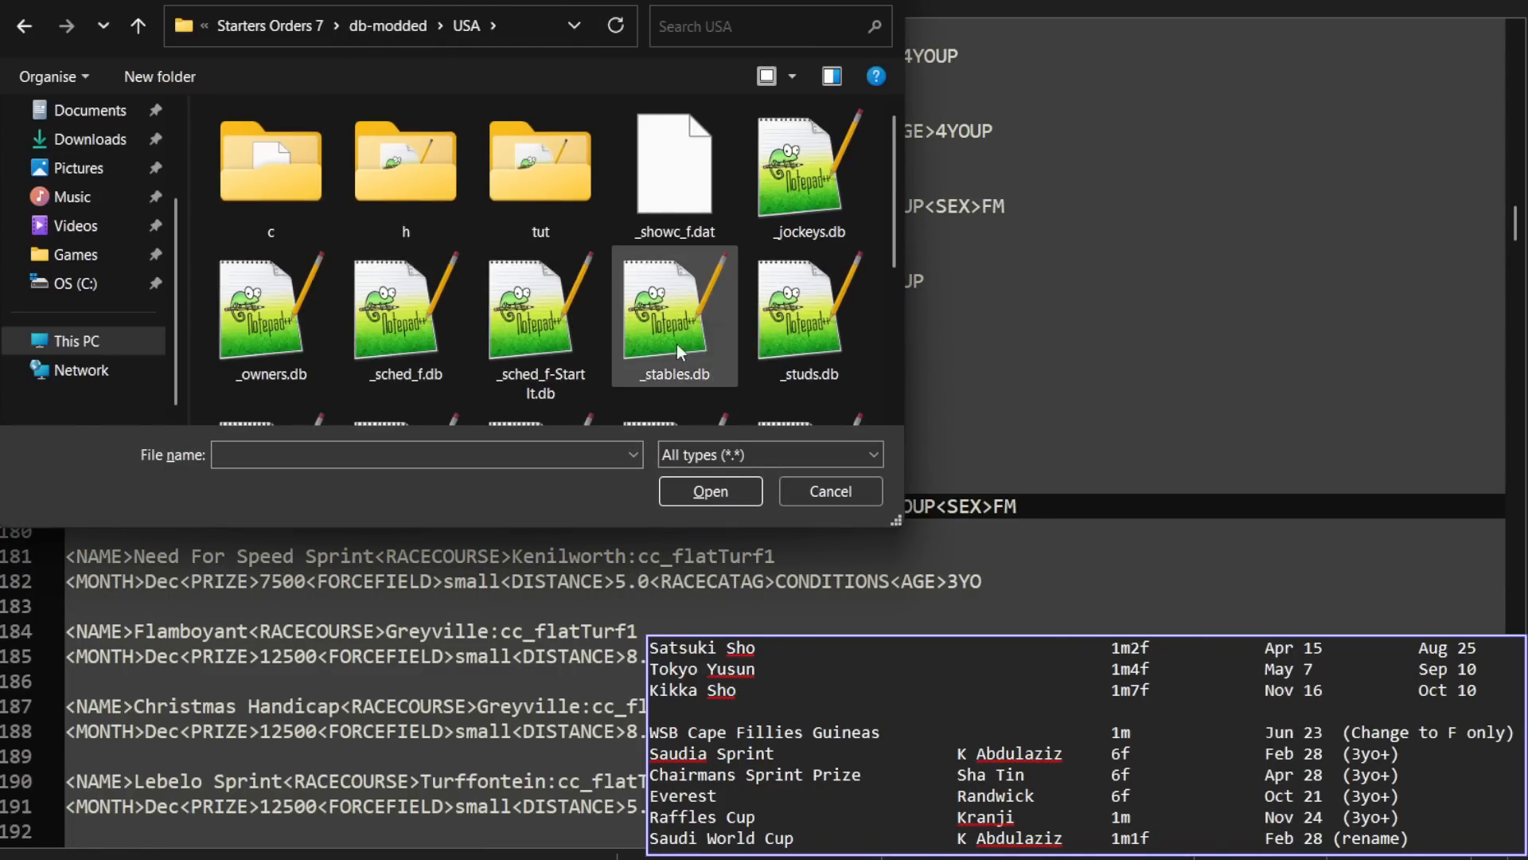
{"action": "scroll", "coordinate": [557, 345], "scroll_direction": "down", "scroll_amount": 3}
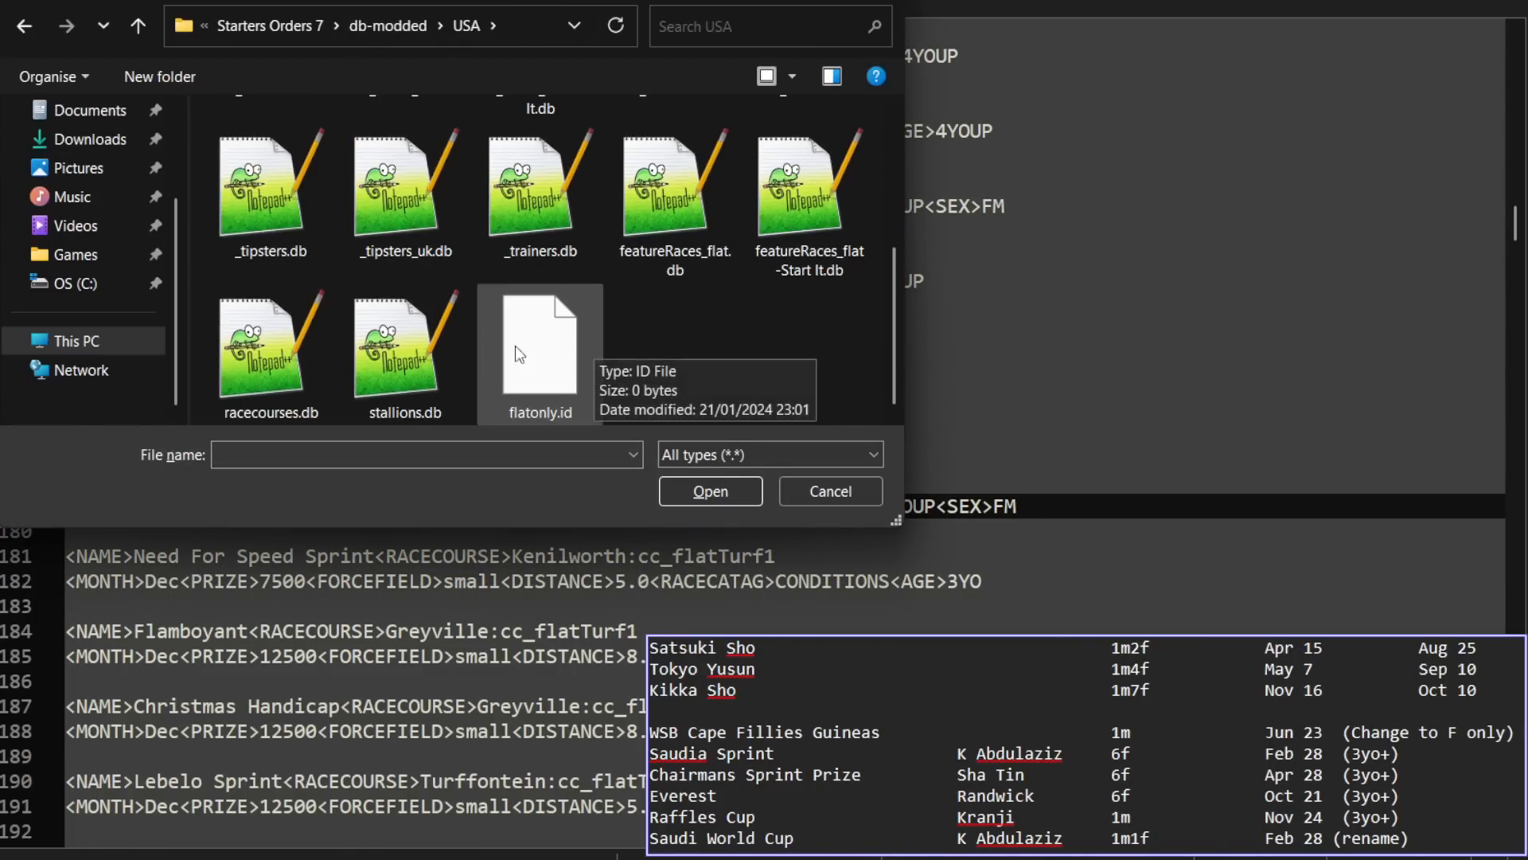
{"action": "double_click", "coordinate": [643, 212]}
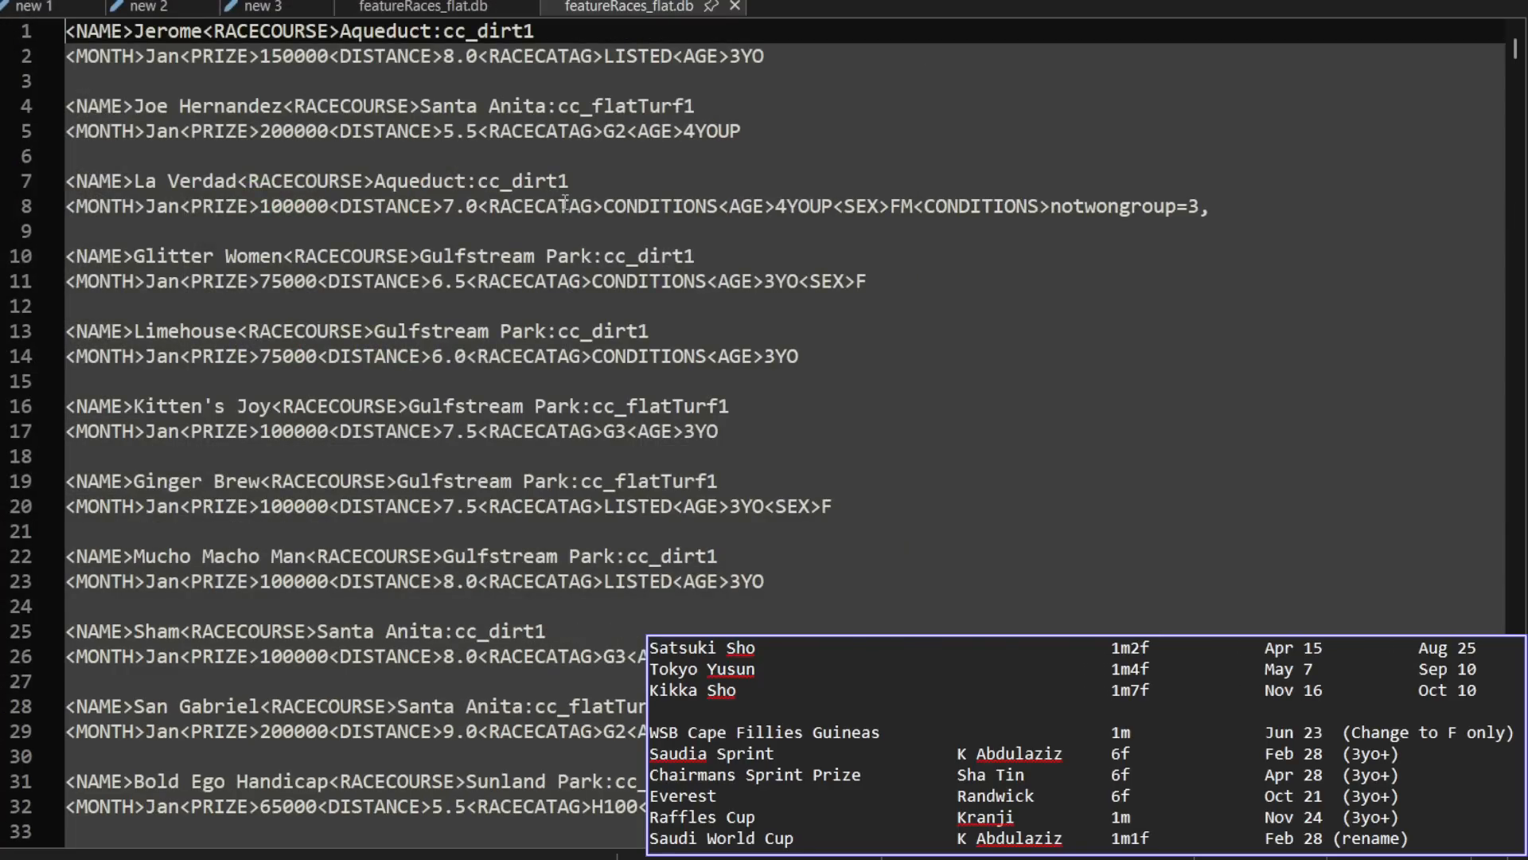
Step: Search the USA feature race file for "kentucky derby"
{"action": "key", "text": "ctrl+f"}
{"action": "type", "text": "ken"}
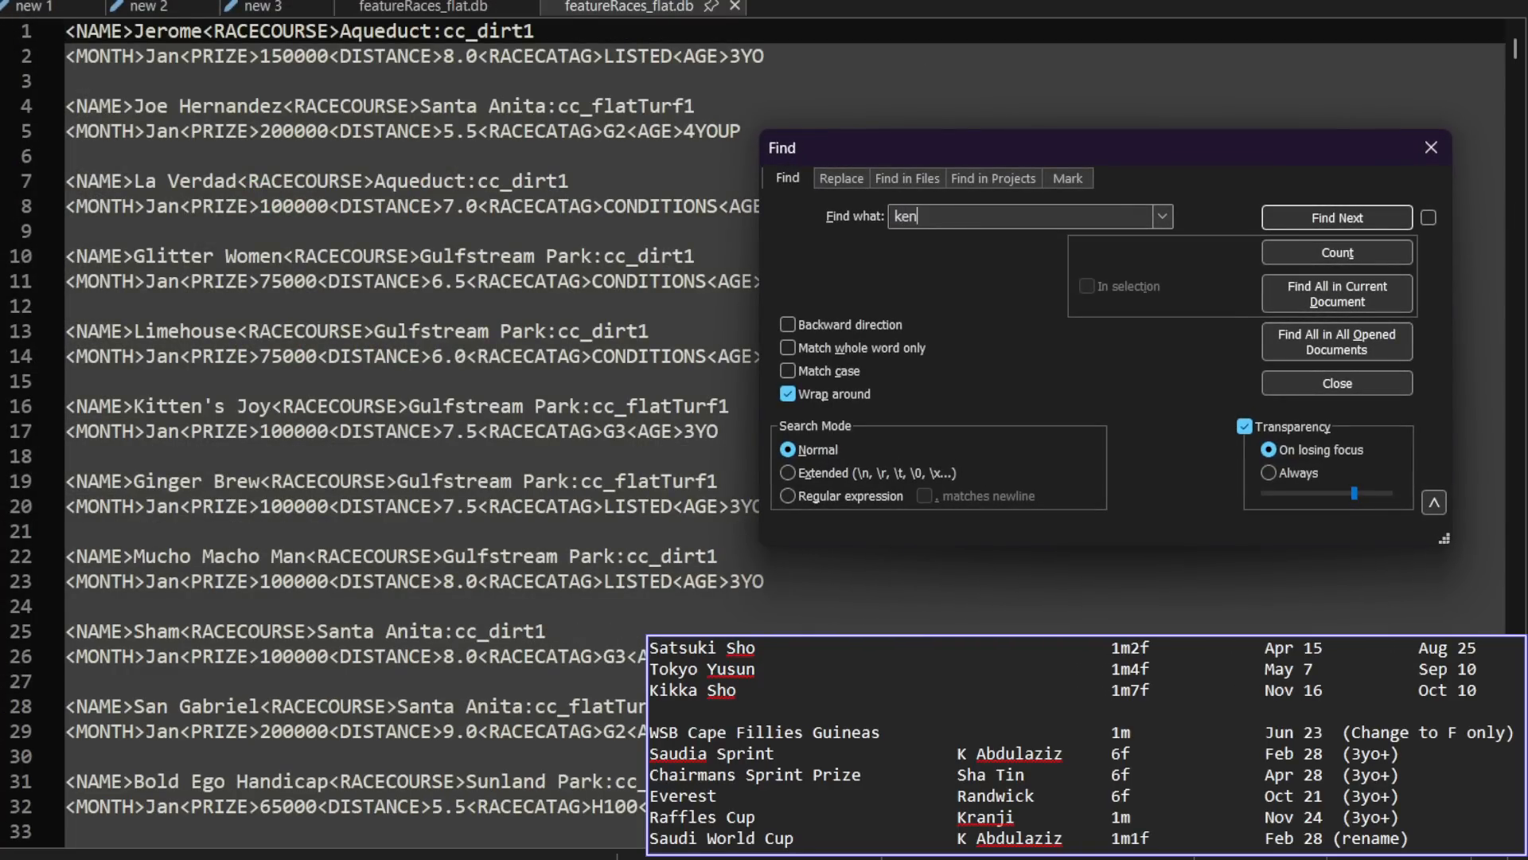
{"action": "type", "text": "tucky derby"}
{"action": "key", "text": "Return"}
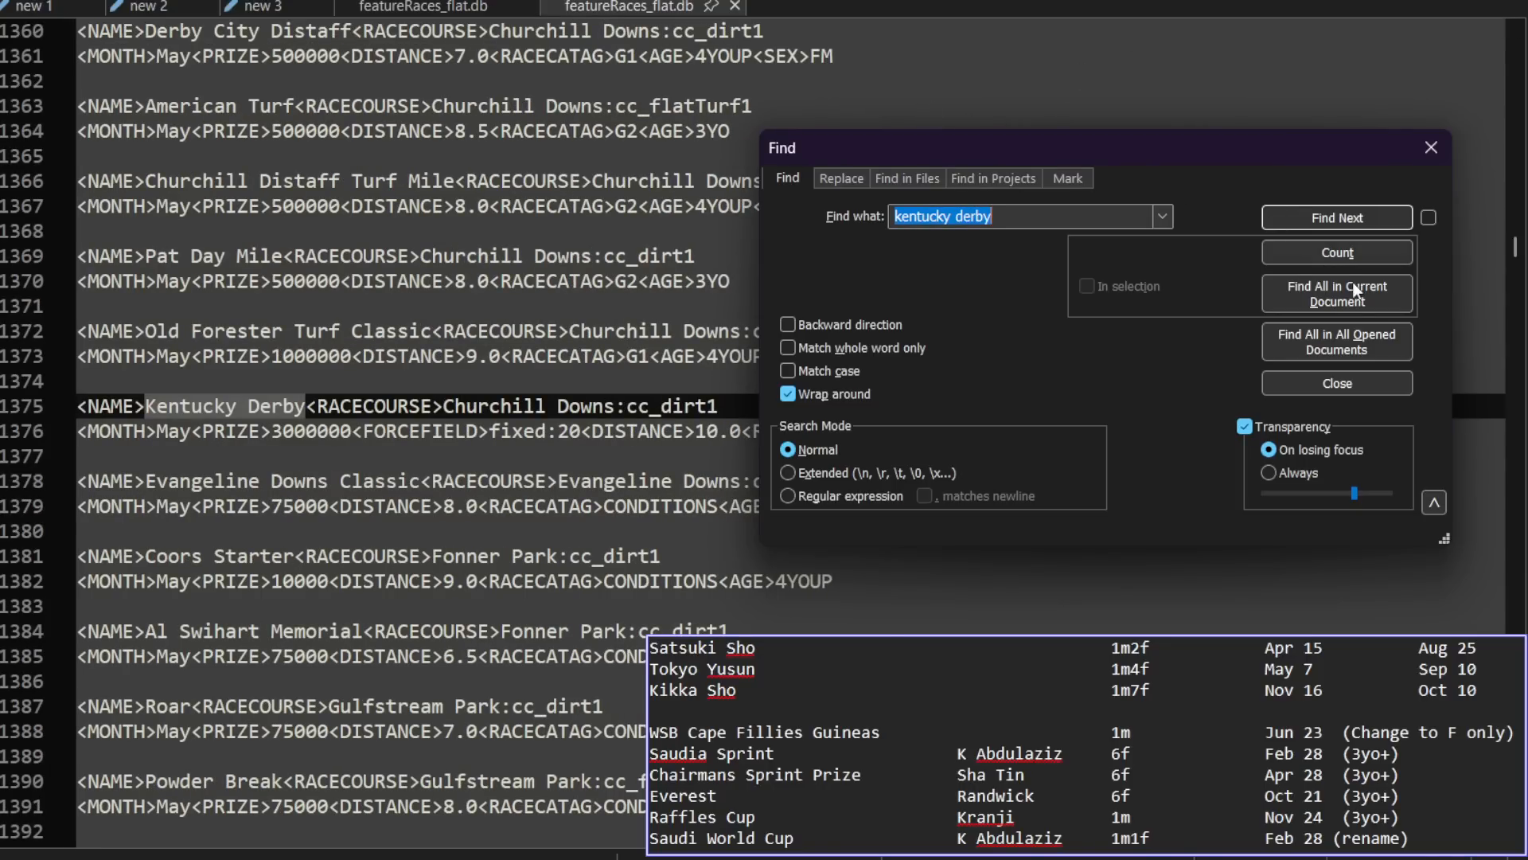
{"action": "left_click", "coordinate": [1346, 377]}
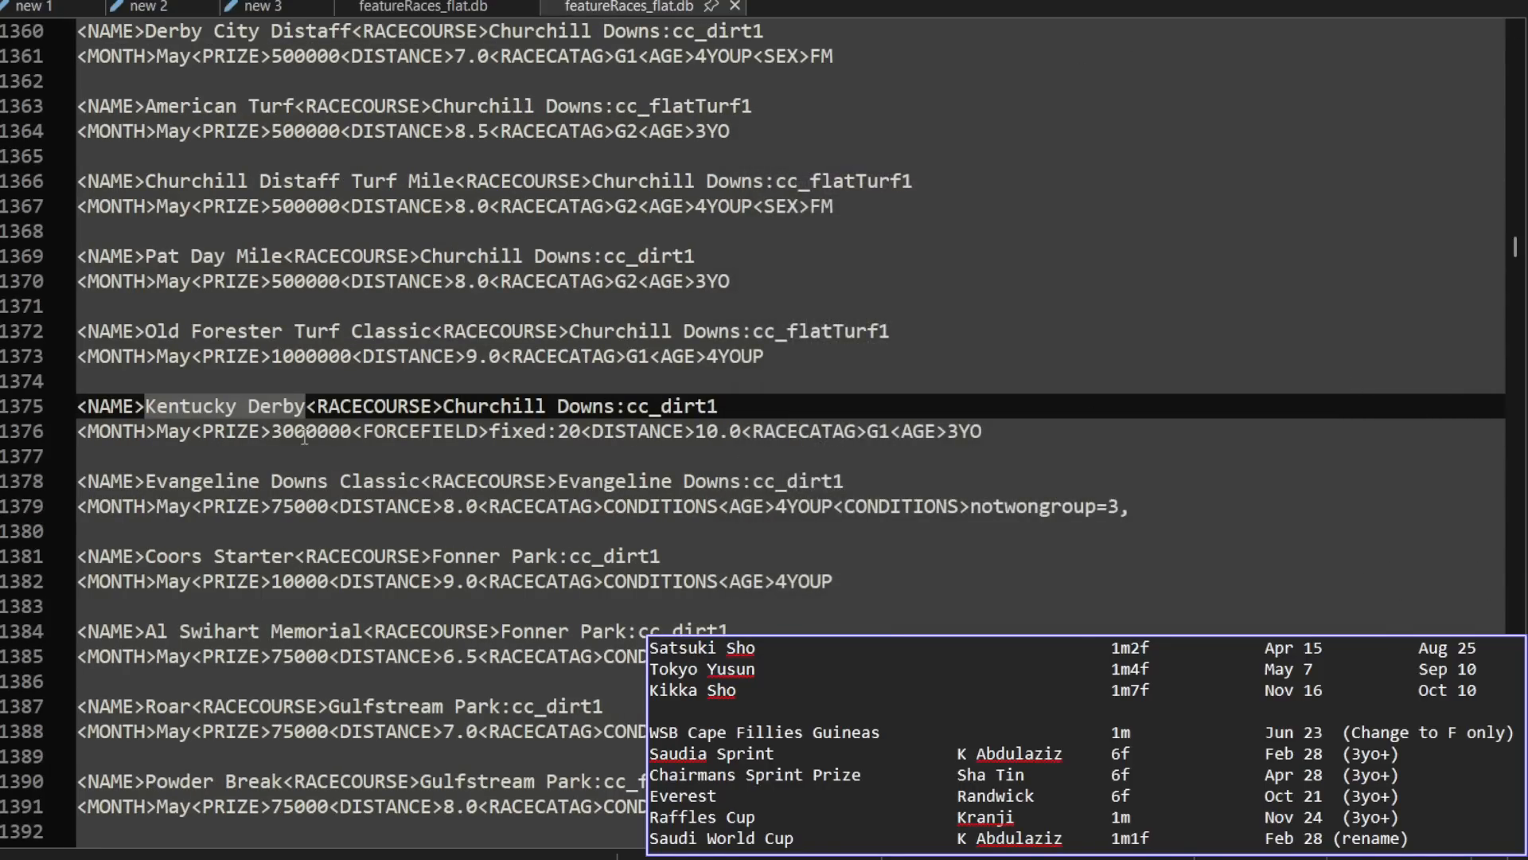
Step: Examine the FORCEFIELD setting of the Kentucky Derby and close the USA feature race file
{"action": "left_click", "coordinate": [369, 434]}
{"action": "left_click_drag", "start_coordinate": [368, 434], "coordinate": [583, 428]}
{"action": "left_click_drag", "start_coordinate": [489, 433], "coordinate": [583, 432]}
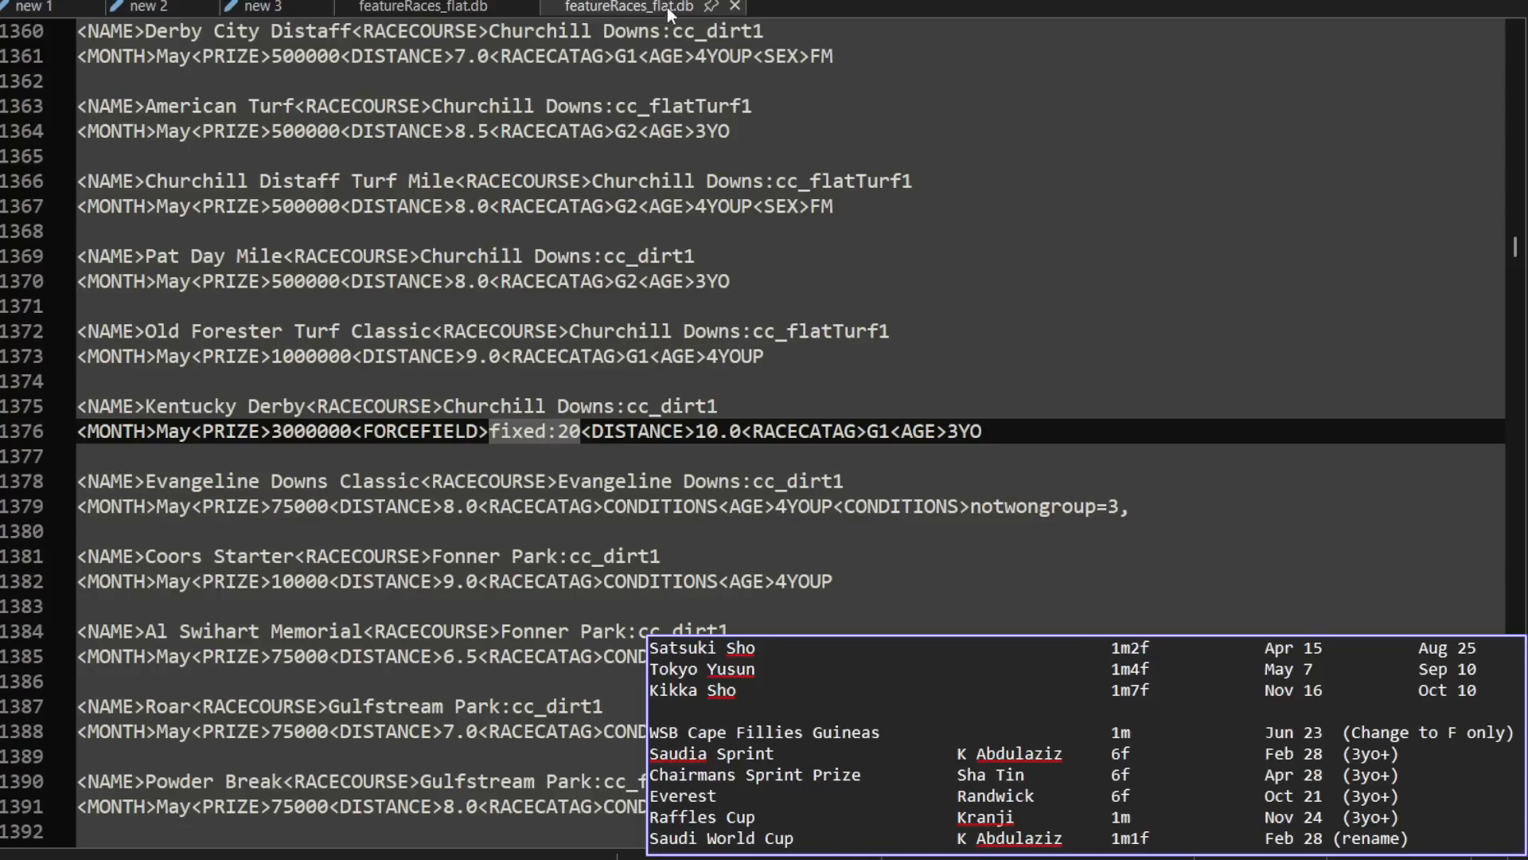
{"action": "left_click", "coordinate": [734, 6]}
Step: Examine the age and sex fields of the Need For Speed Sprint and River Indigo Handicap entries in the SA file
{"action": "left_click", "coordinate": [804, 483]}
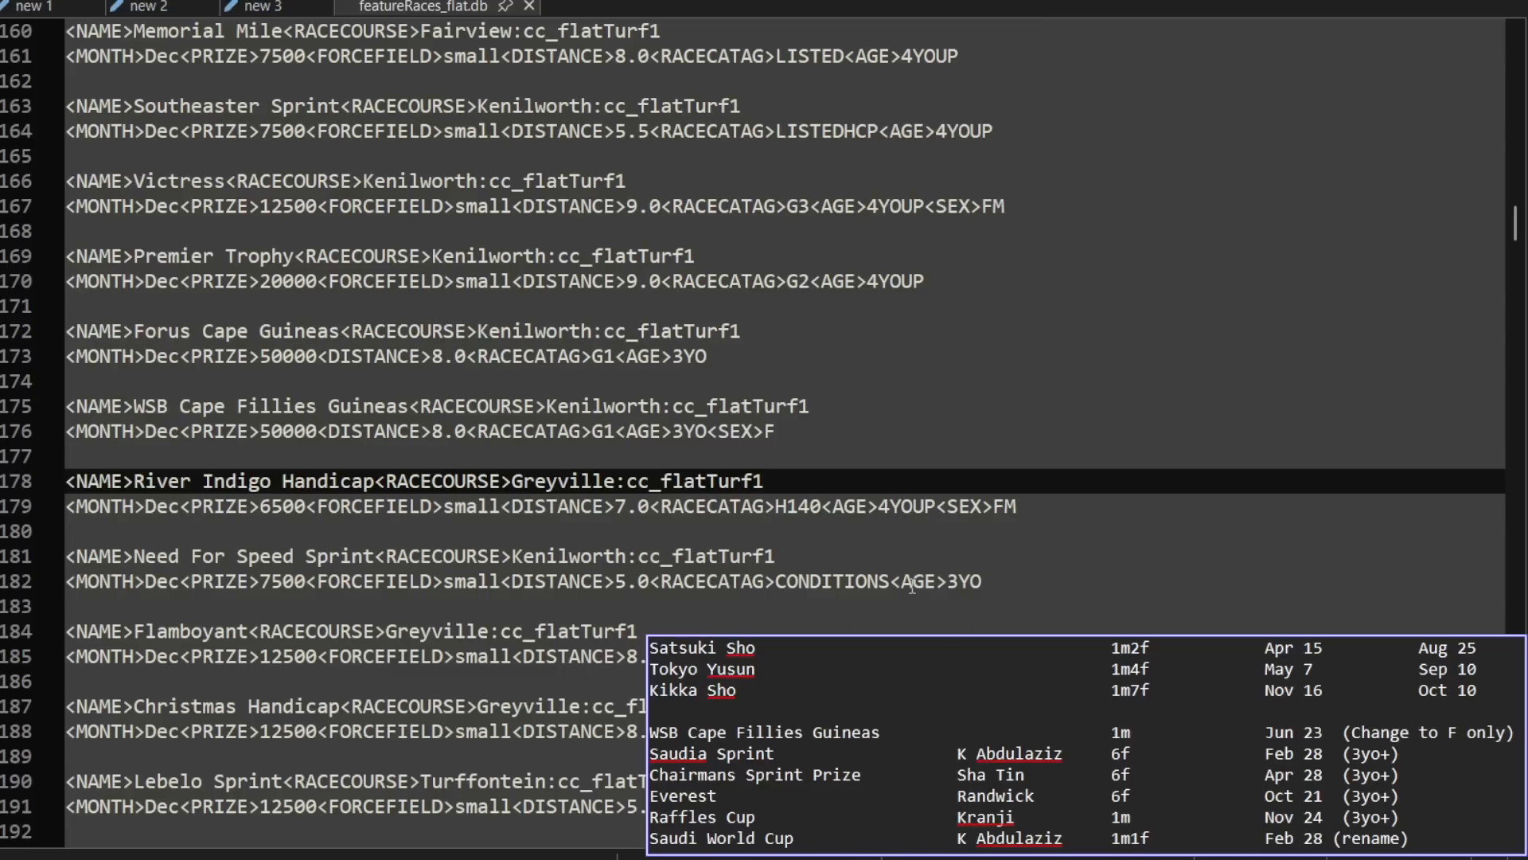
{"action": "left_click_drag", "start_coordinate": [898, 586], "coordinate": [996, 582]}
{"action": "left_click", "coordinate": [958, 507]}
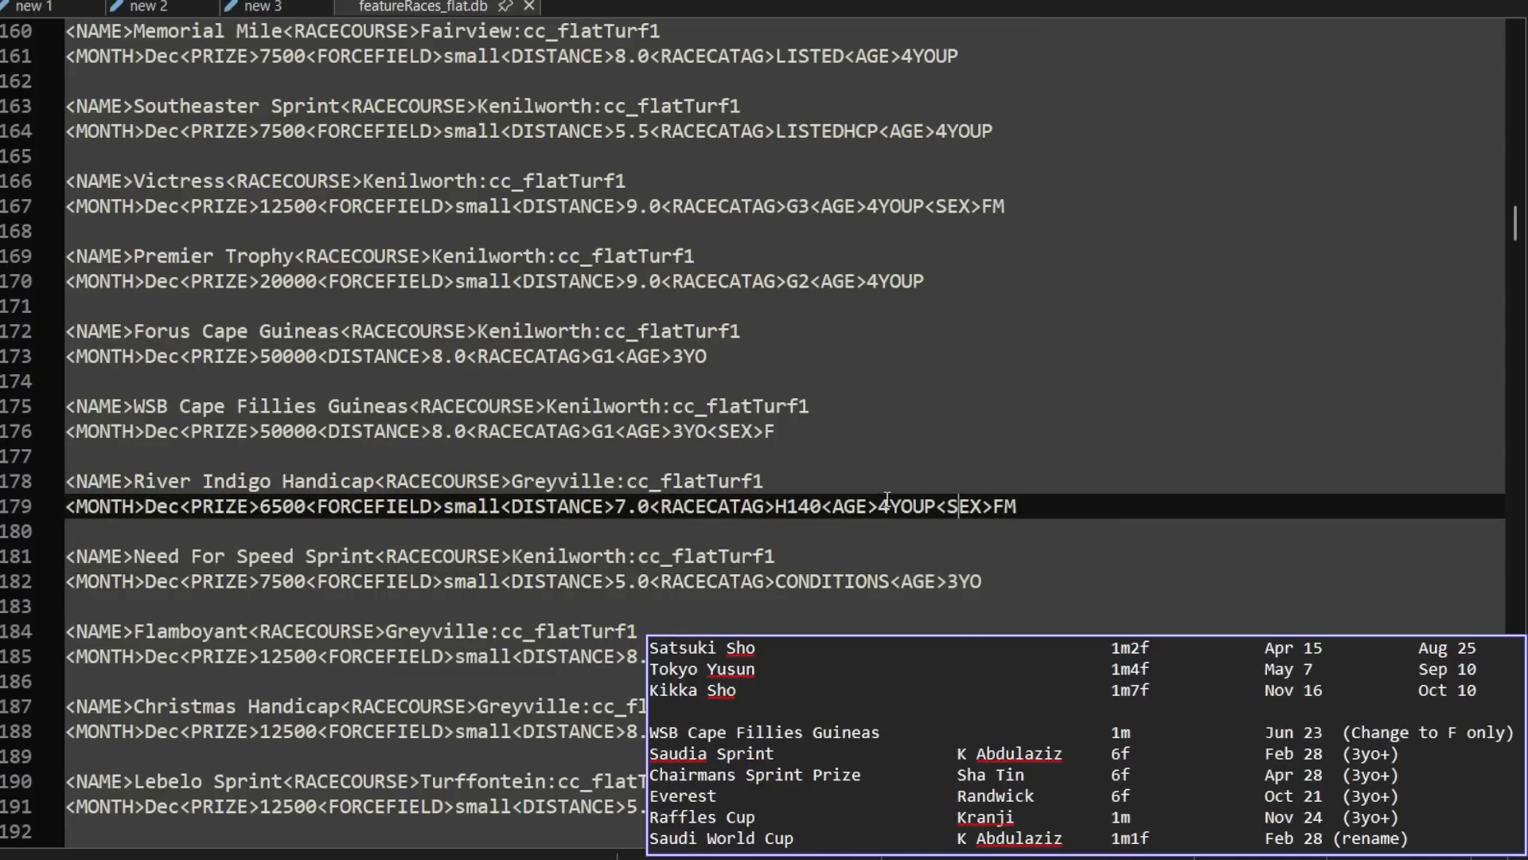
{"action": "left_click", "coordinate": [1022, 505]}
{"action": "left_click", "coordinate": [850, 405]}
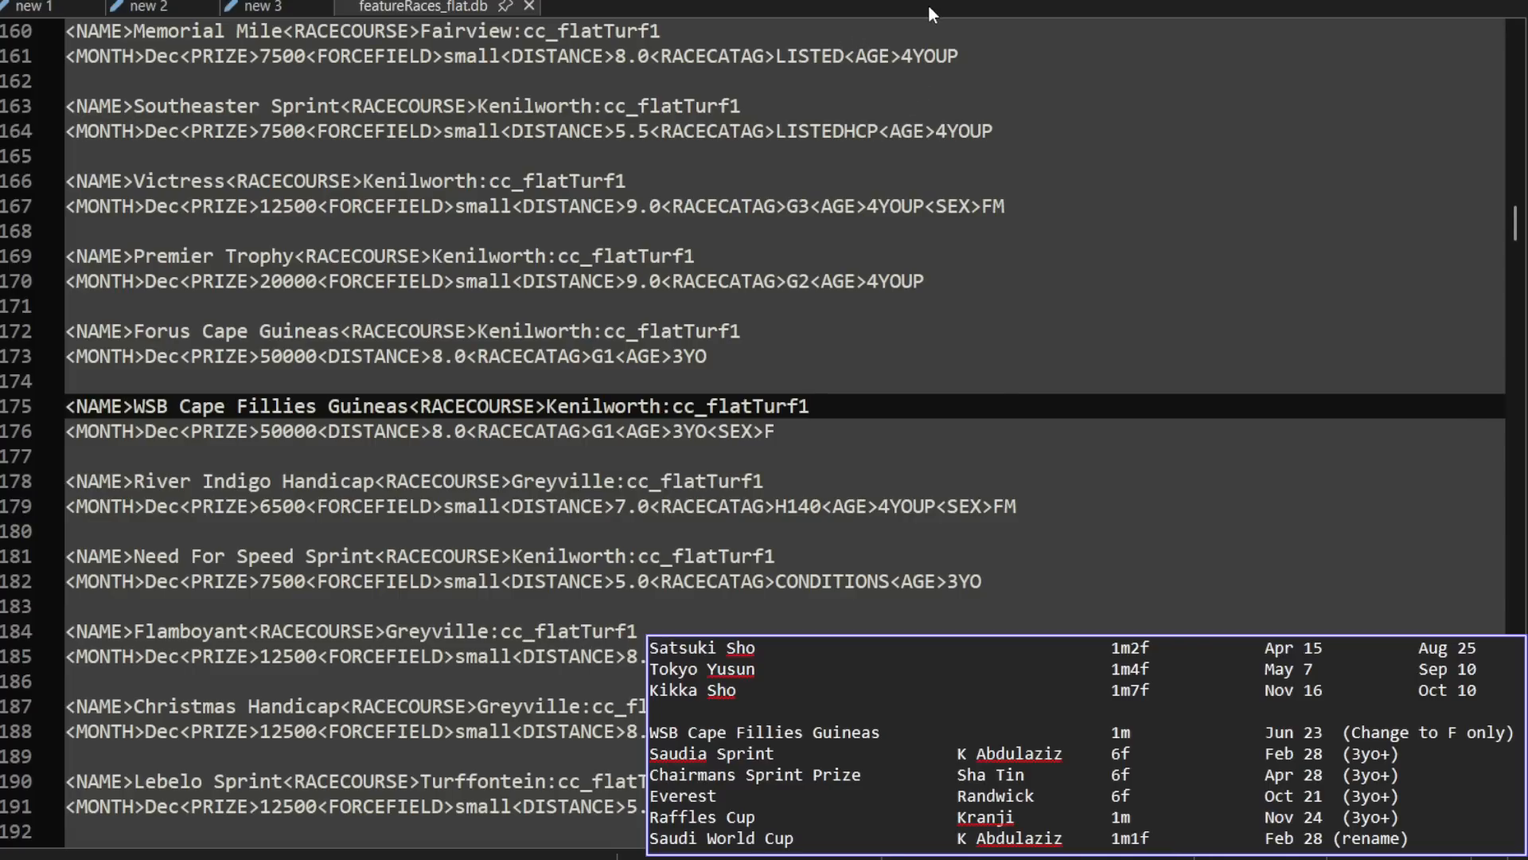
Step: Open featureRaces_flat.db from the KSA folder of db-modded
{"action": "key", "text": "ctrl+o"}
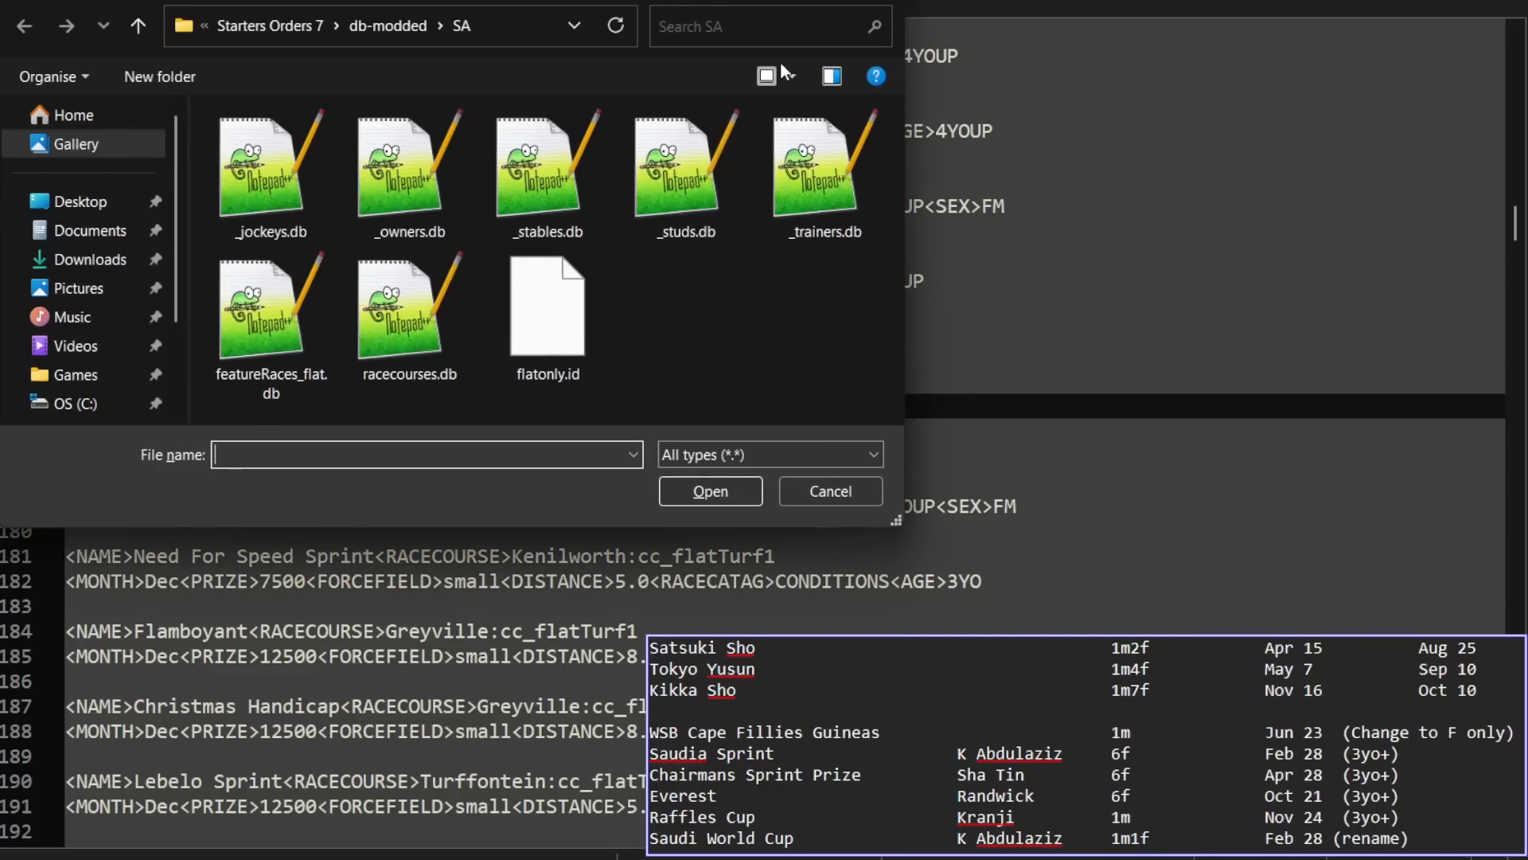
{"action": "left_click", "coordinate": [385, 28]}
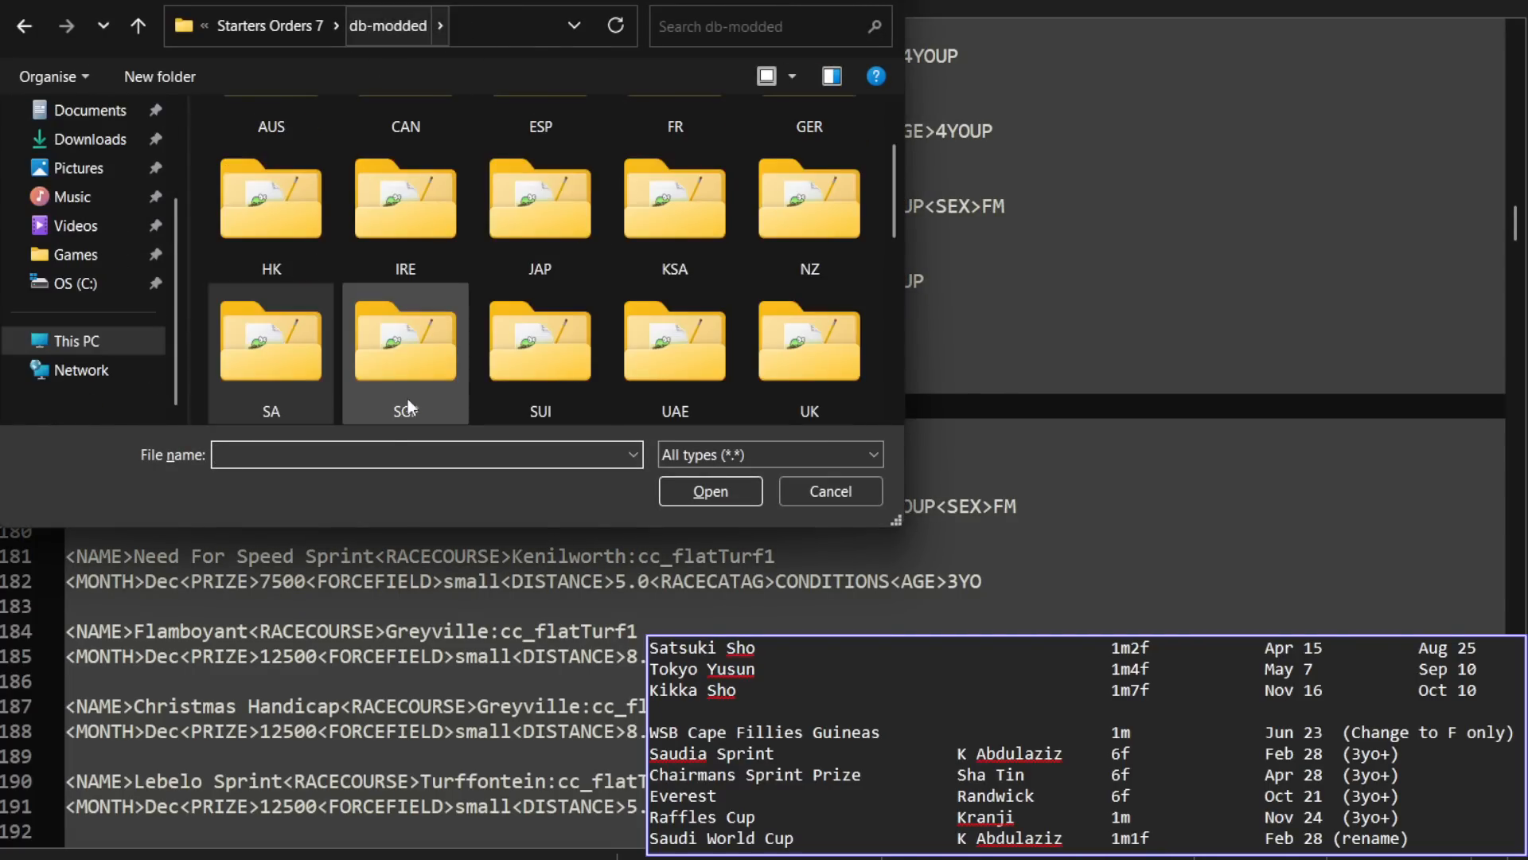
{"action": "double_click", "coordinate": [660, 251]}
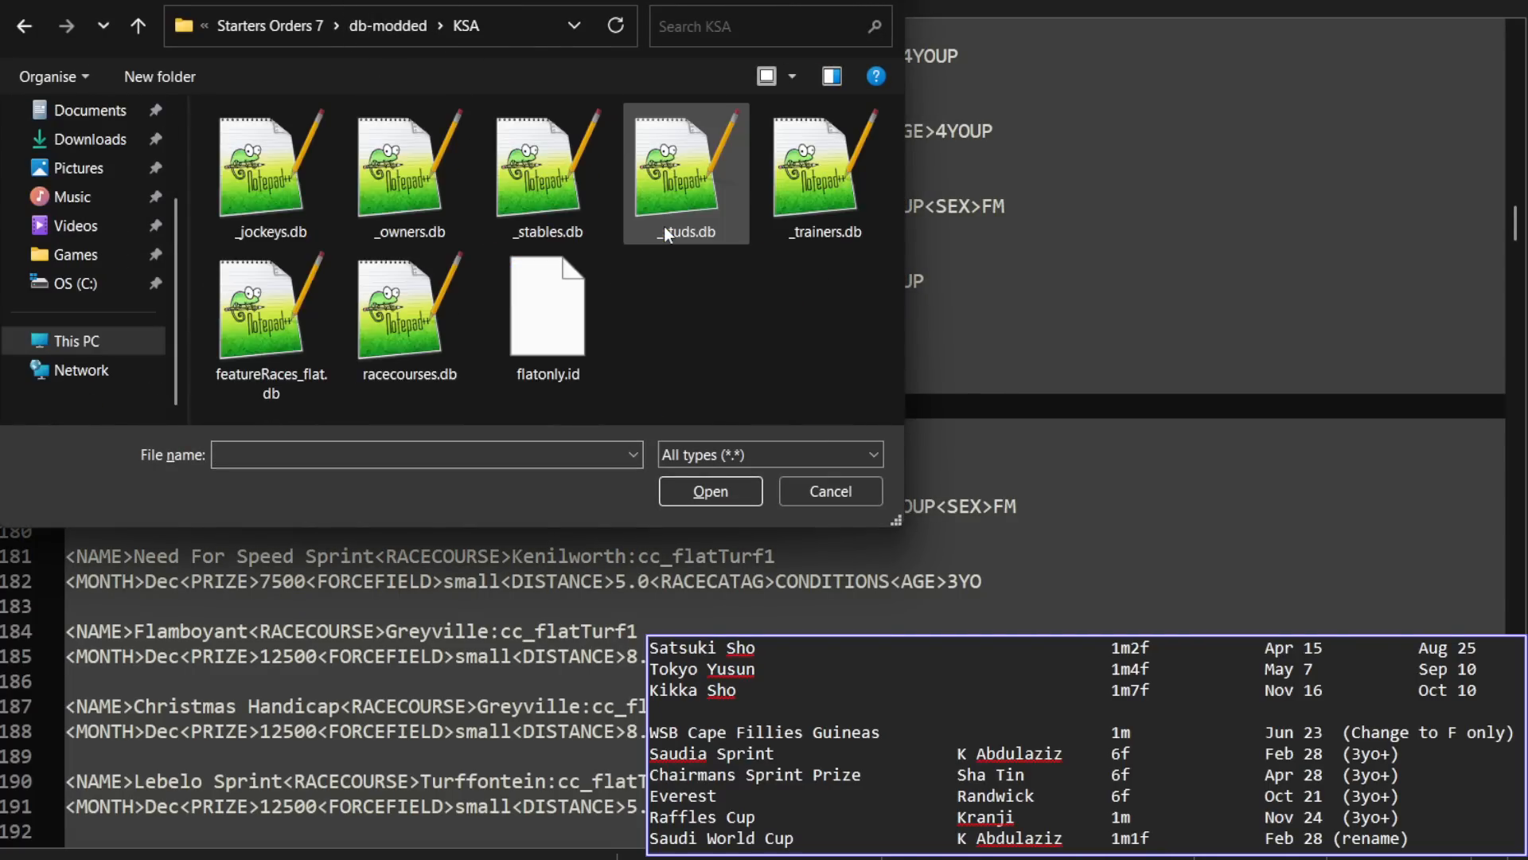
{"action": "double_click", "coordinate": [269, 341]}
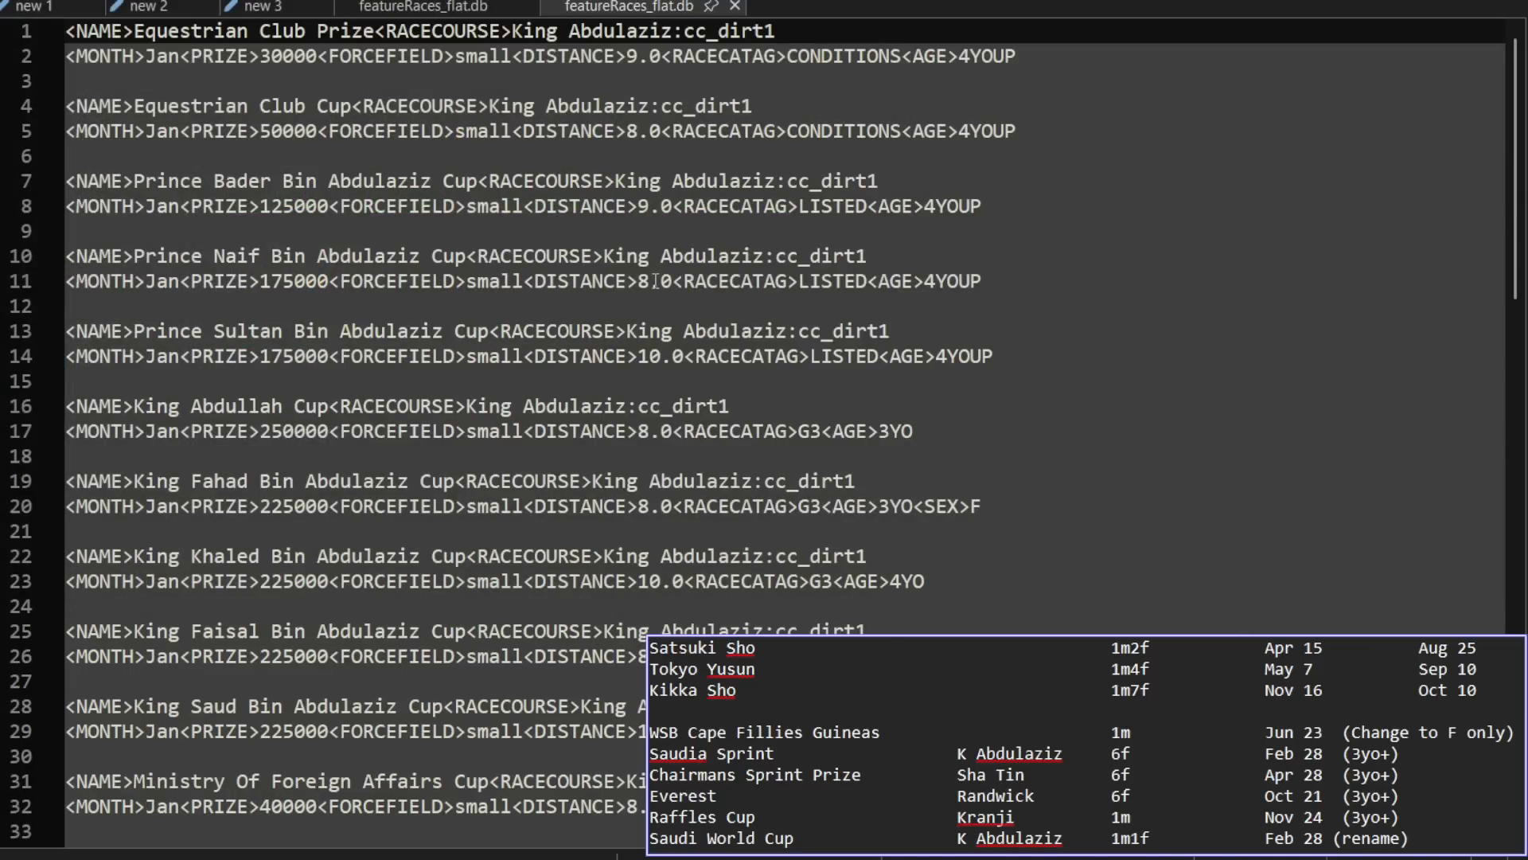
Step: Search the KSA feature race file for "saudia sprint"
{"action": "left_click", "coordinate": [492, 57]}
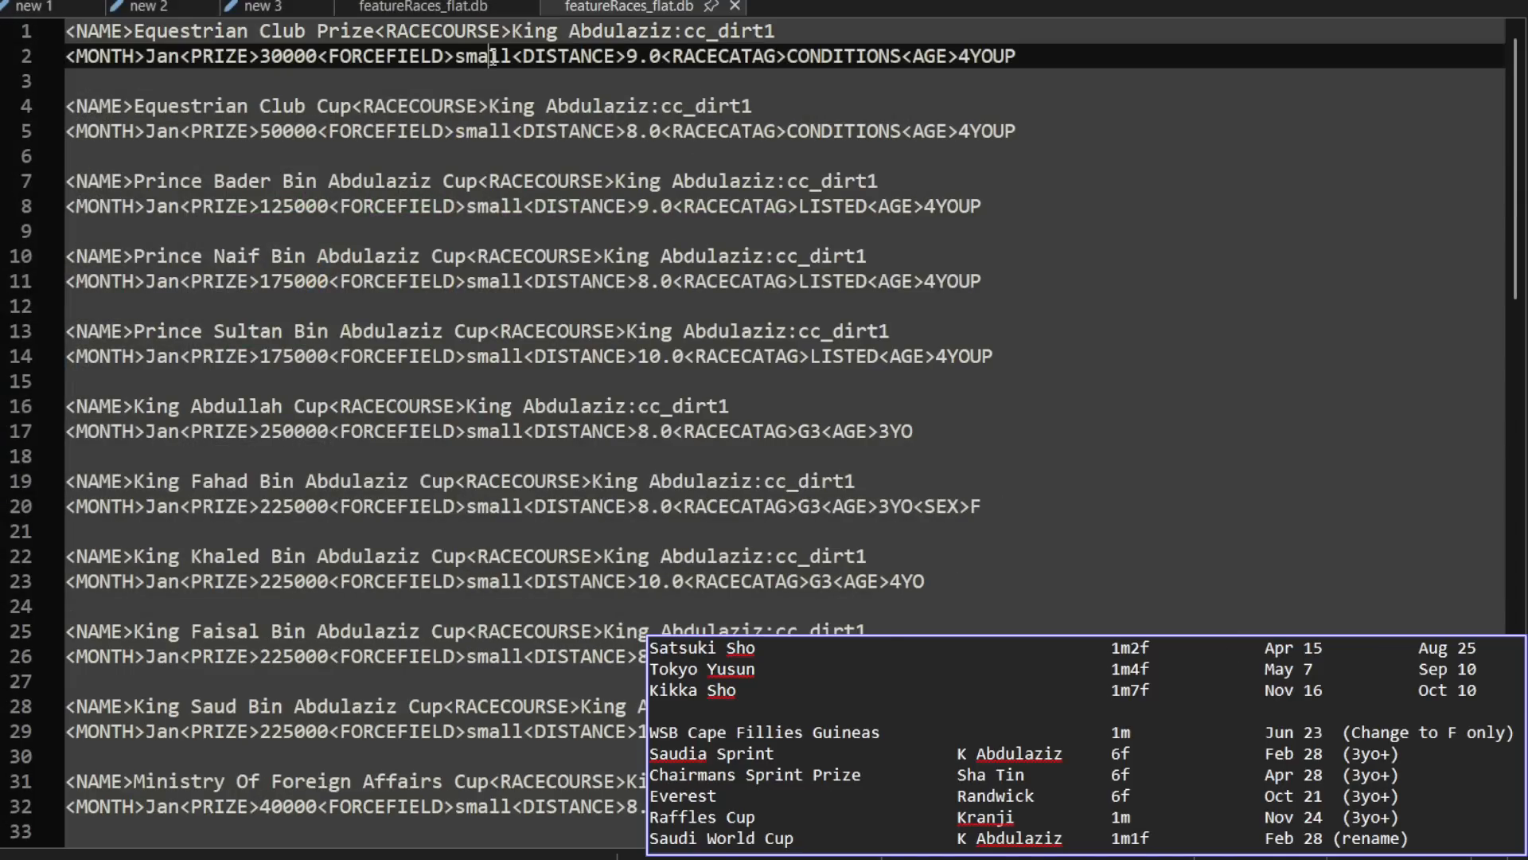
{"action": "key", "text": "ctrl+f"}
{"action": "type", "text": "sau"}
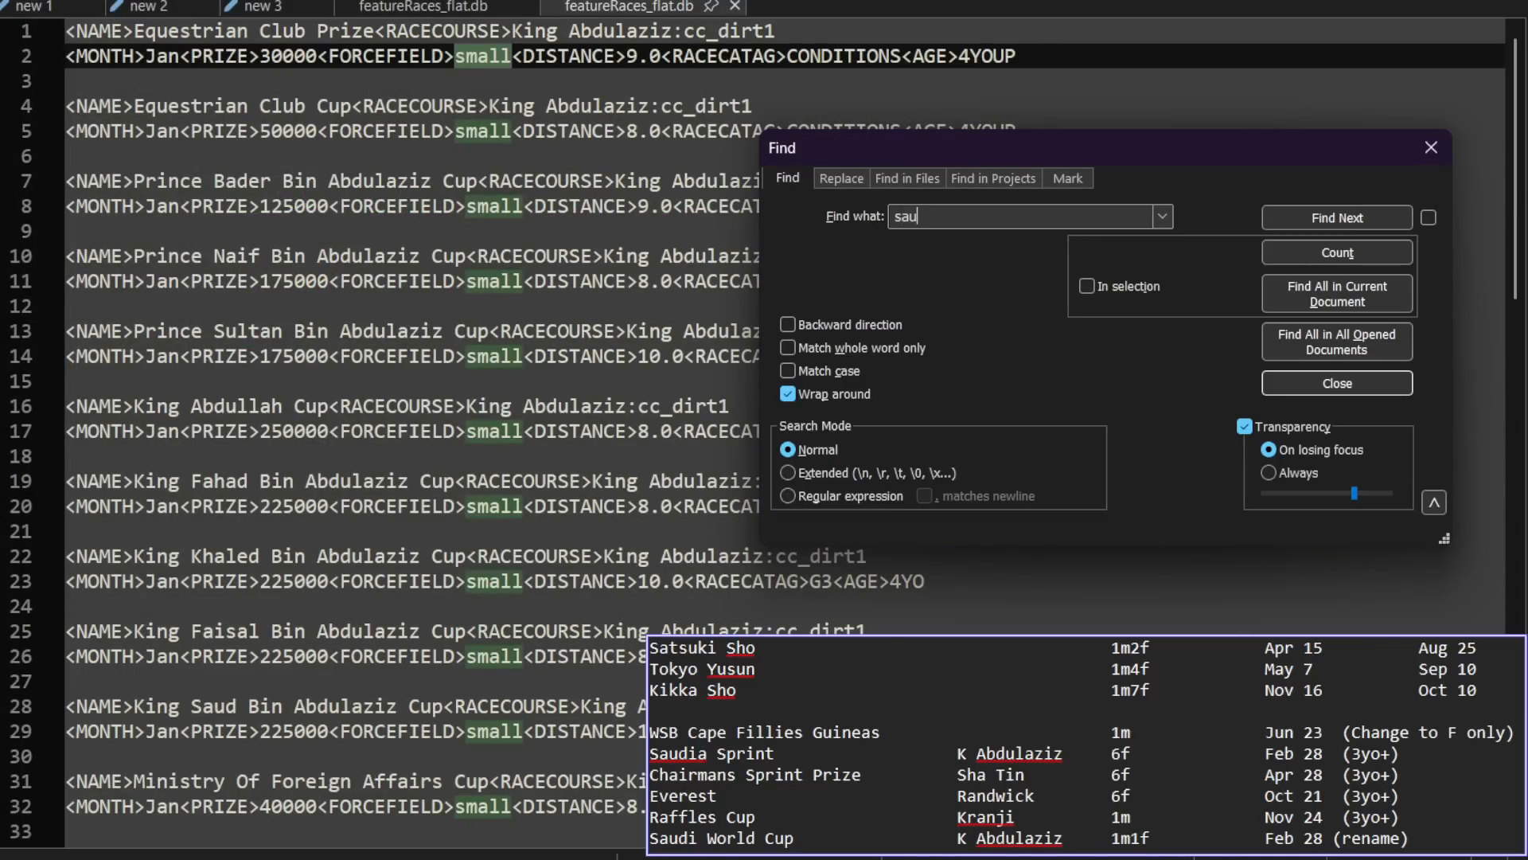
{"action": "type", "text": "dia sprint"}
{"action": "key", "text": "Return"}
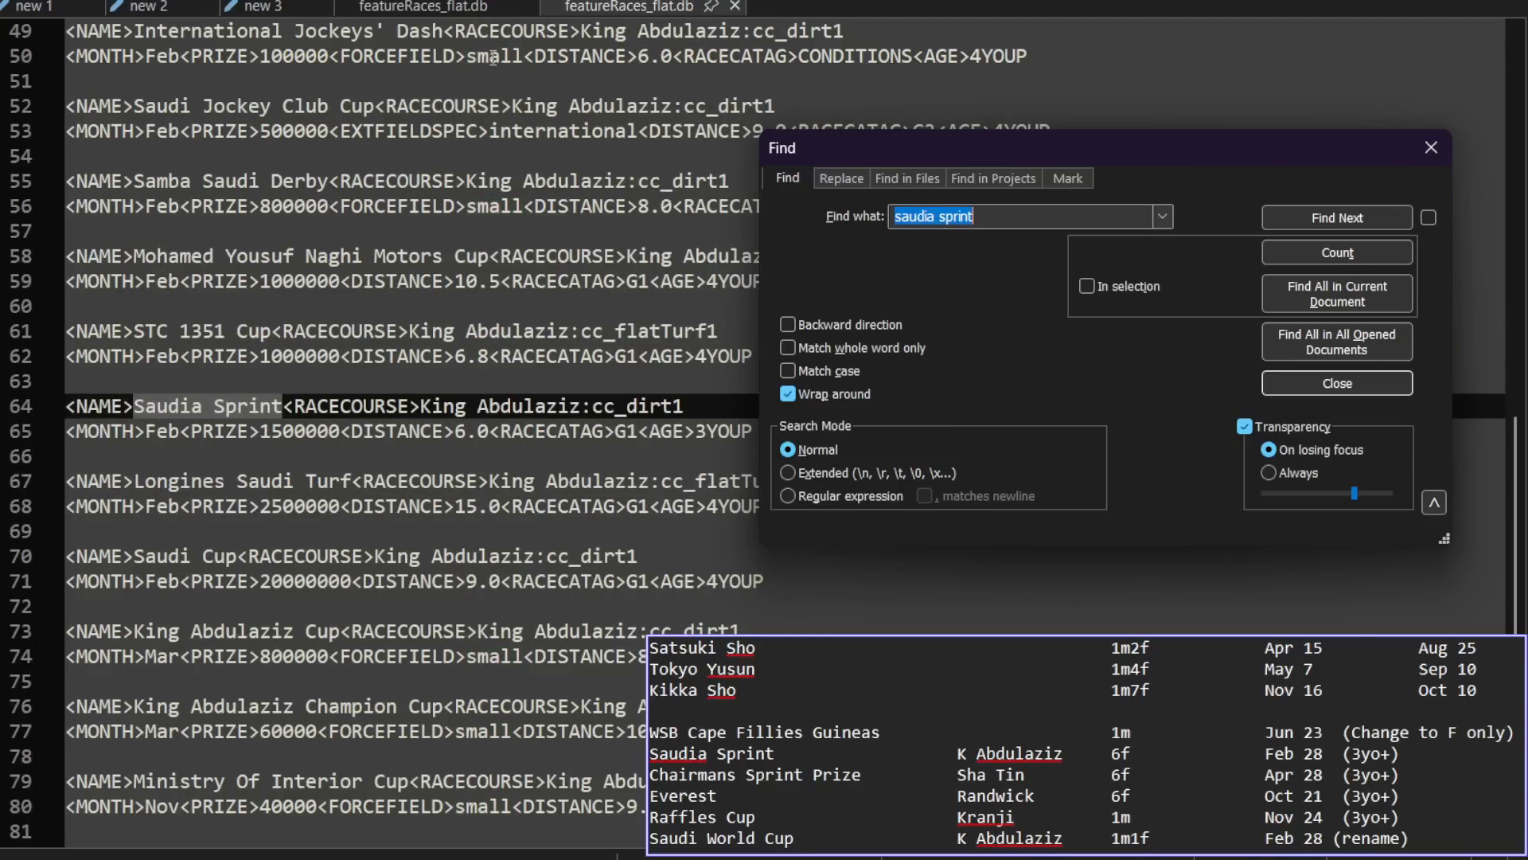
{"action": "left_click", "coordinate": [1337, 383]}
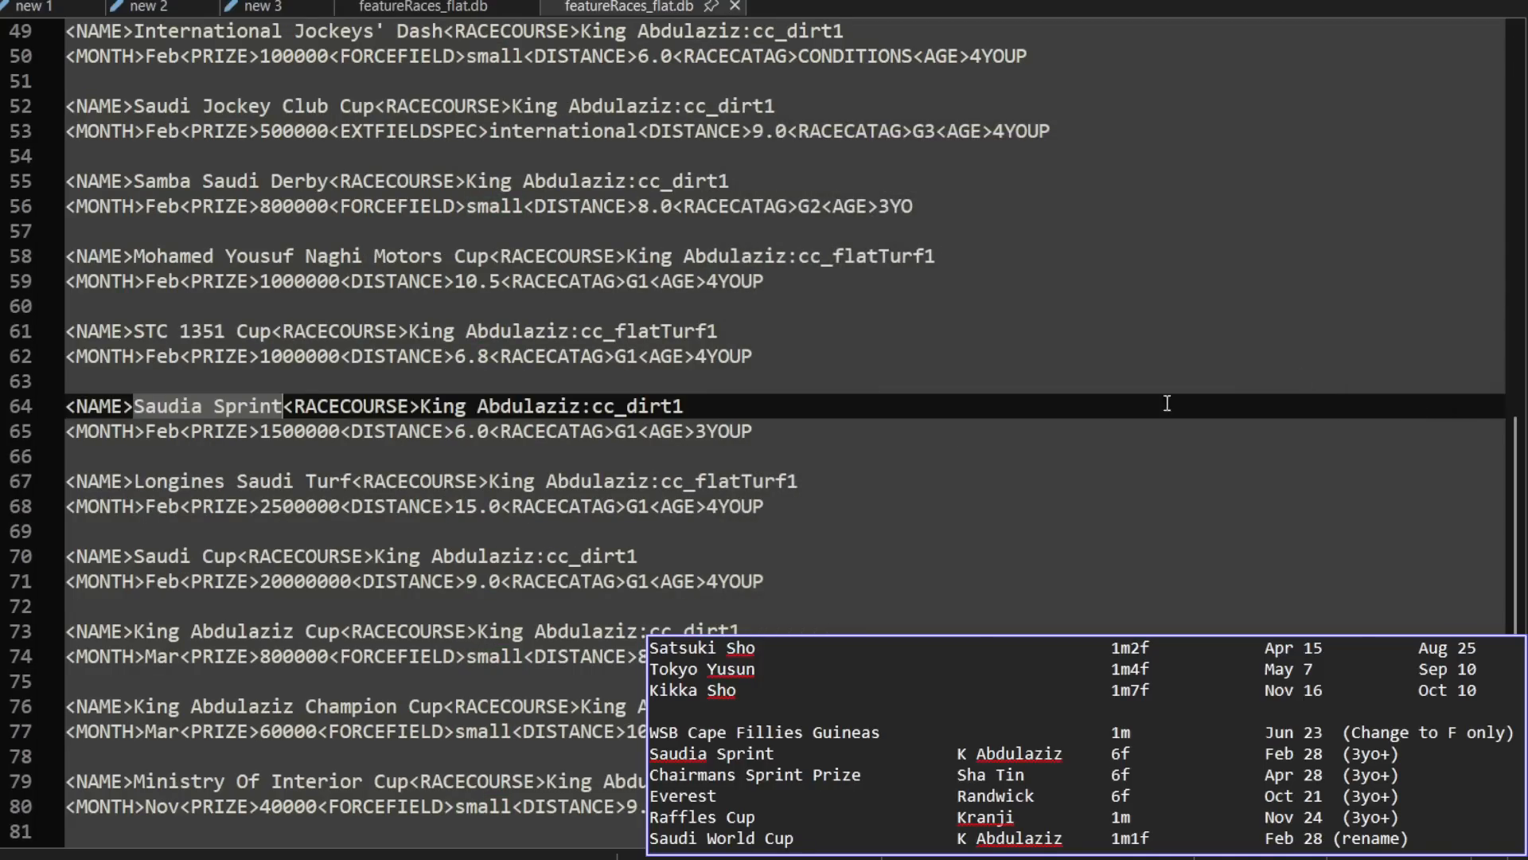
Step: Set the Saudia Sprint's age value to 4YOUP and save the KSA feature race file
{"action": "left_click", "coordinate": [699, 433]}
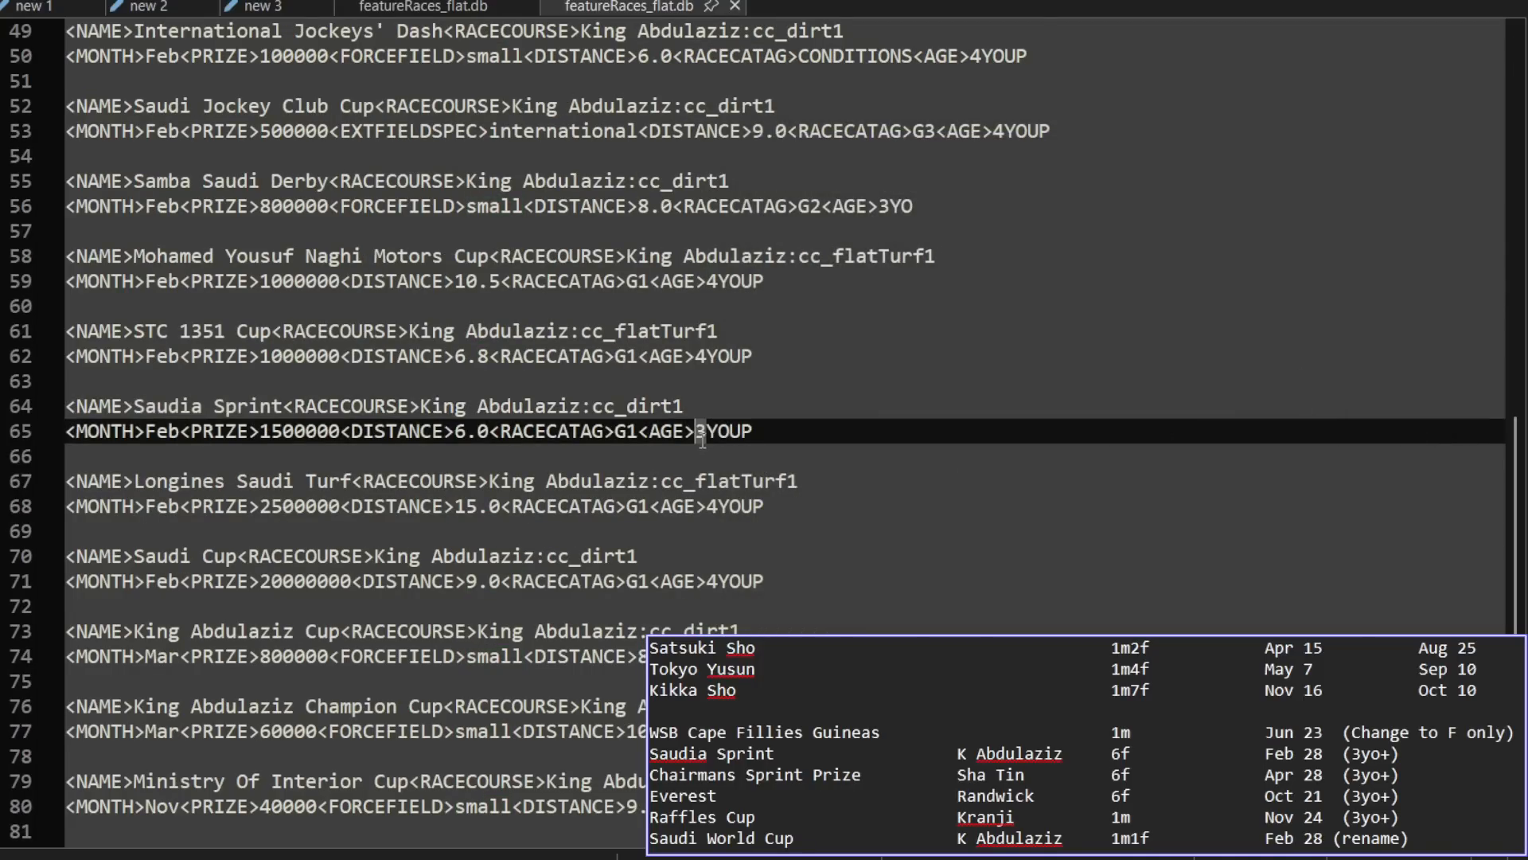
{"action": "type", "text": "4"}
{"action": "key", "text": "ctrl+s"}
Step: Open featureRaces_flat.db from the HK folder of db-modded
{"action": "key", "text": "ctrl+o"}
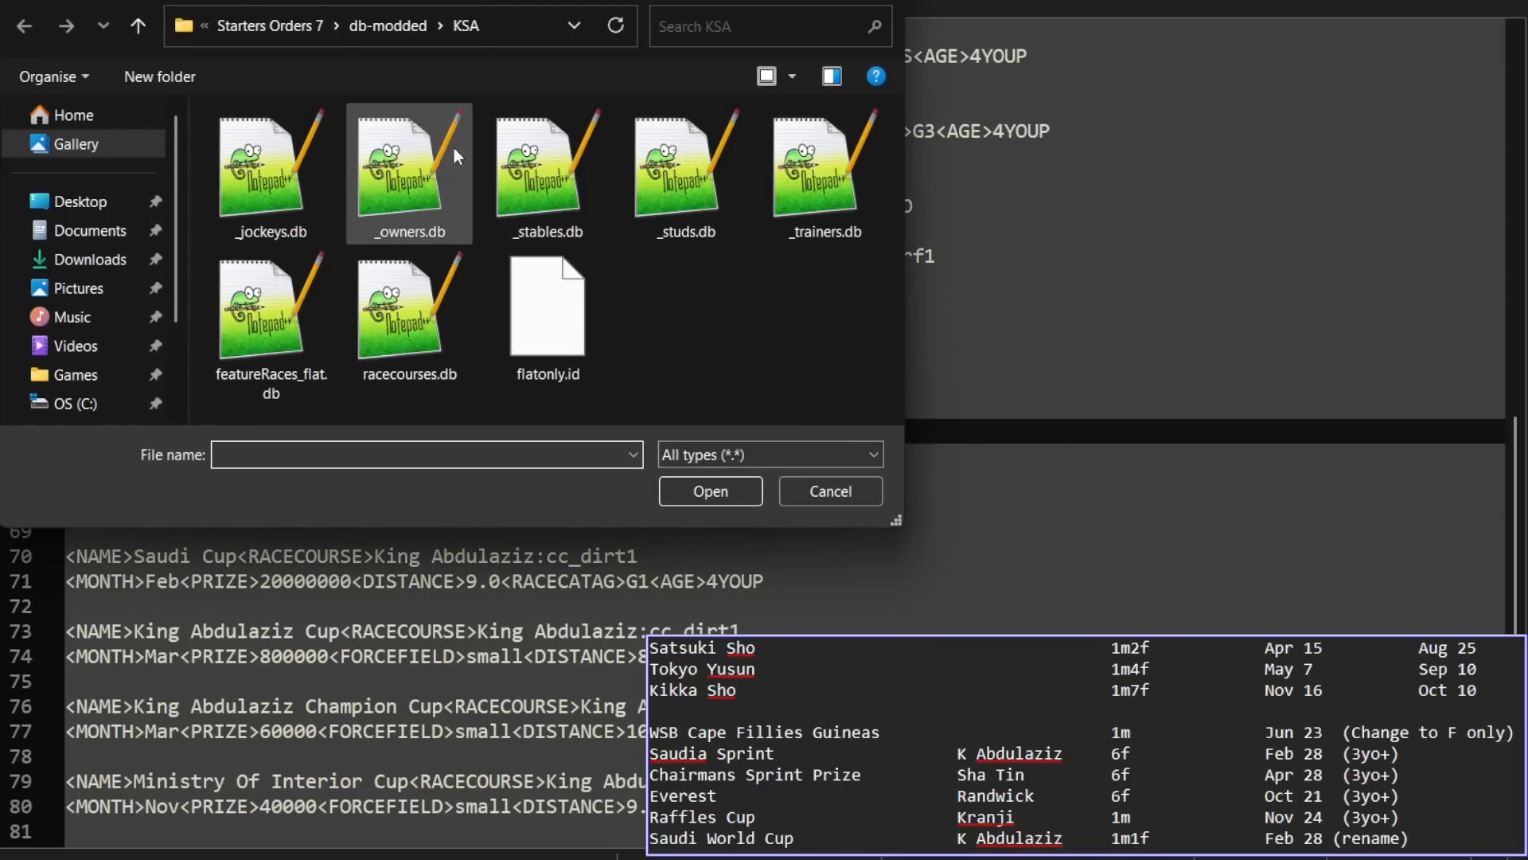
{"action": "left_click", "coordinate": [380, 35]}
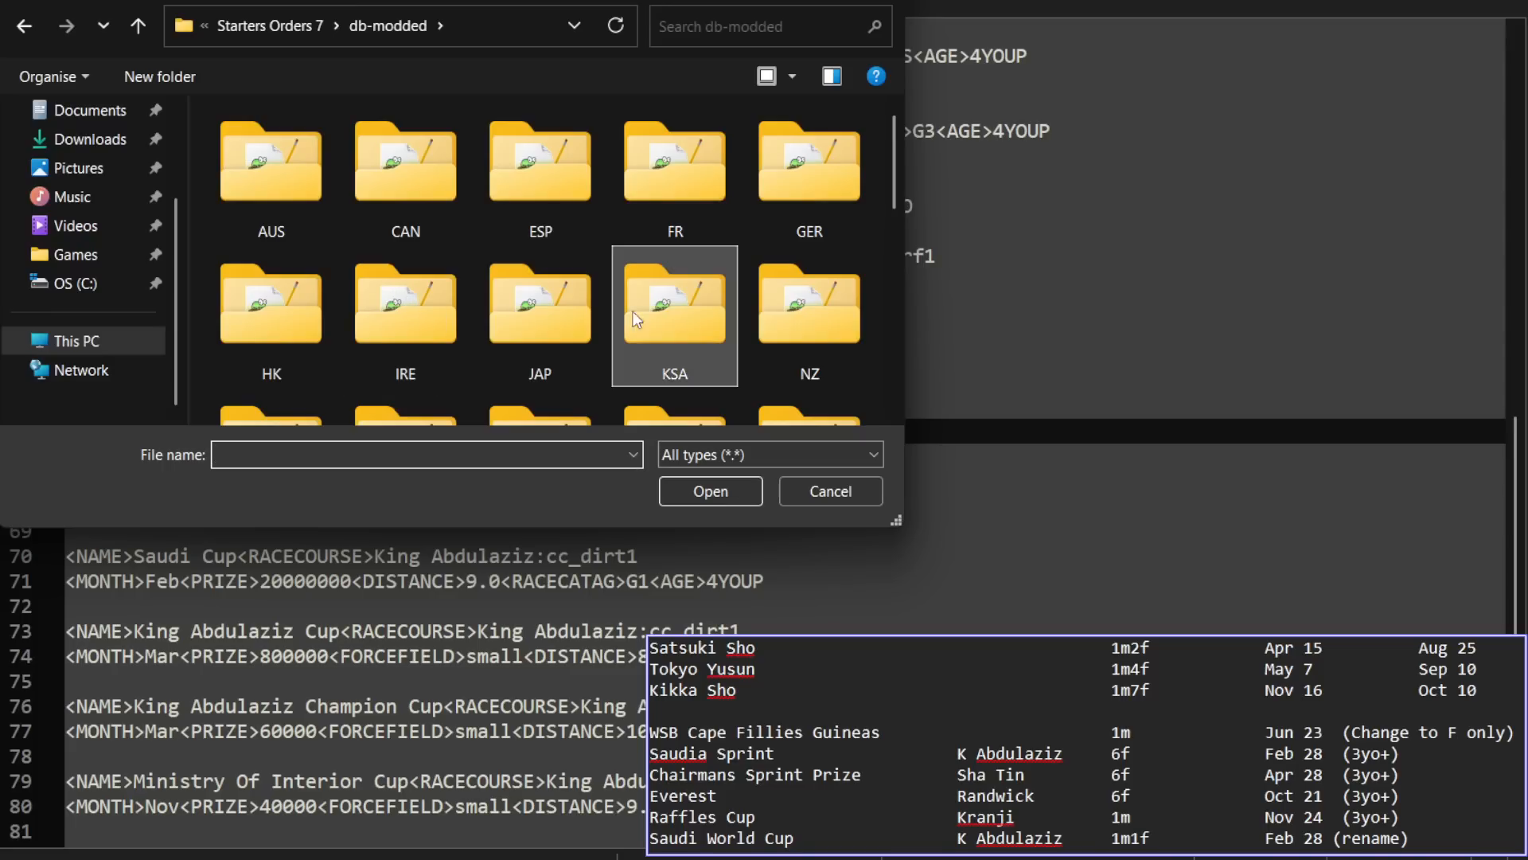
{"action": "double_click", "coordinate": [274, 280]}
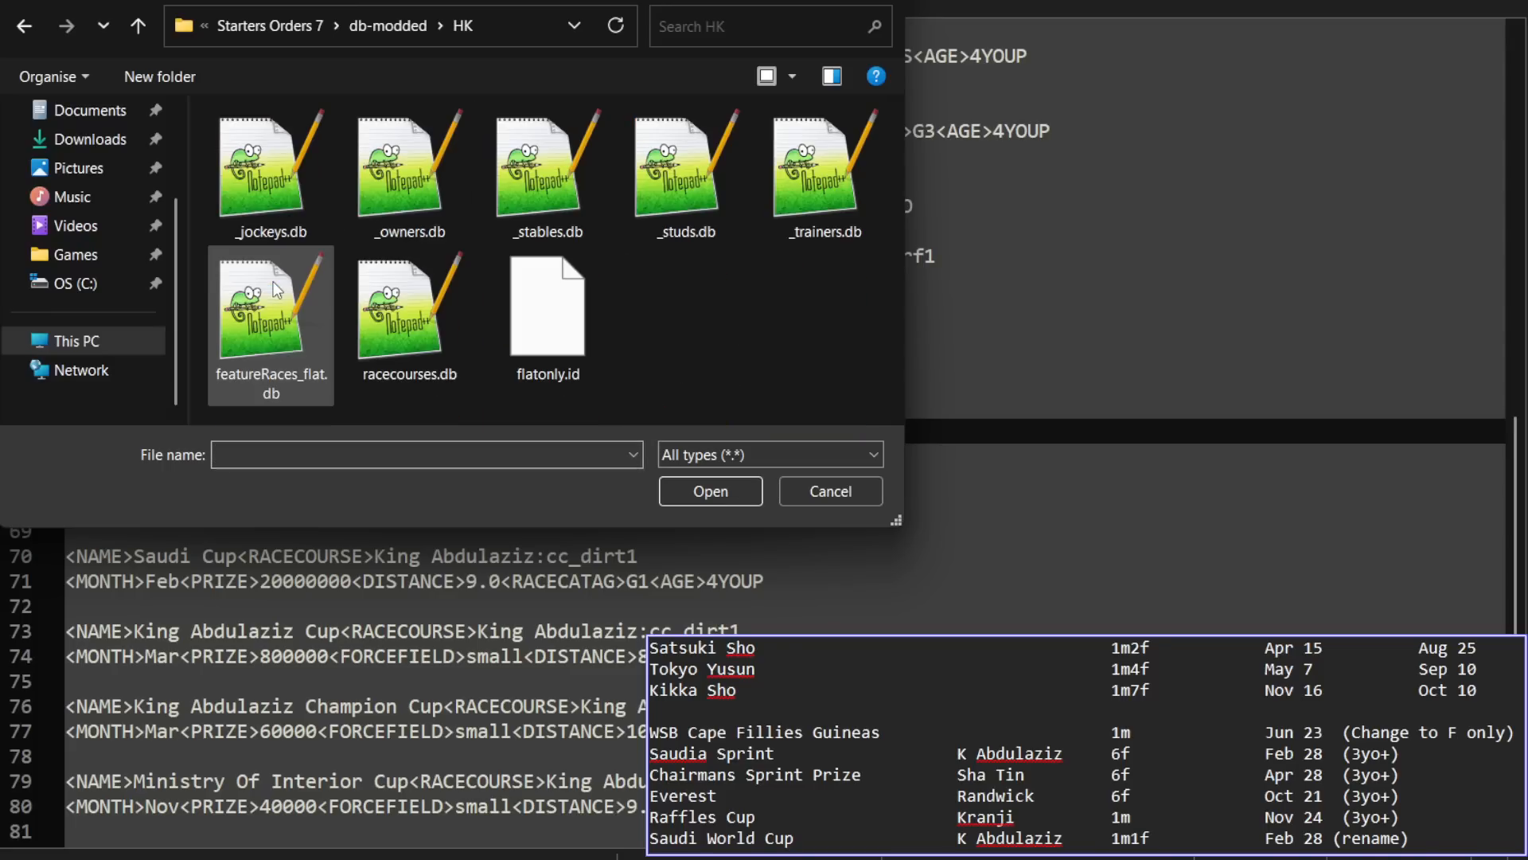
{"action": "double_click", "coordinate": [270, 332]}
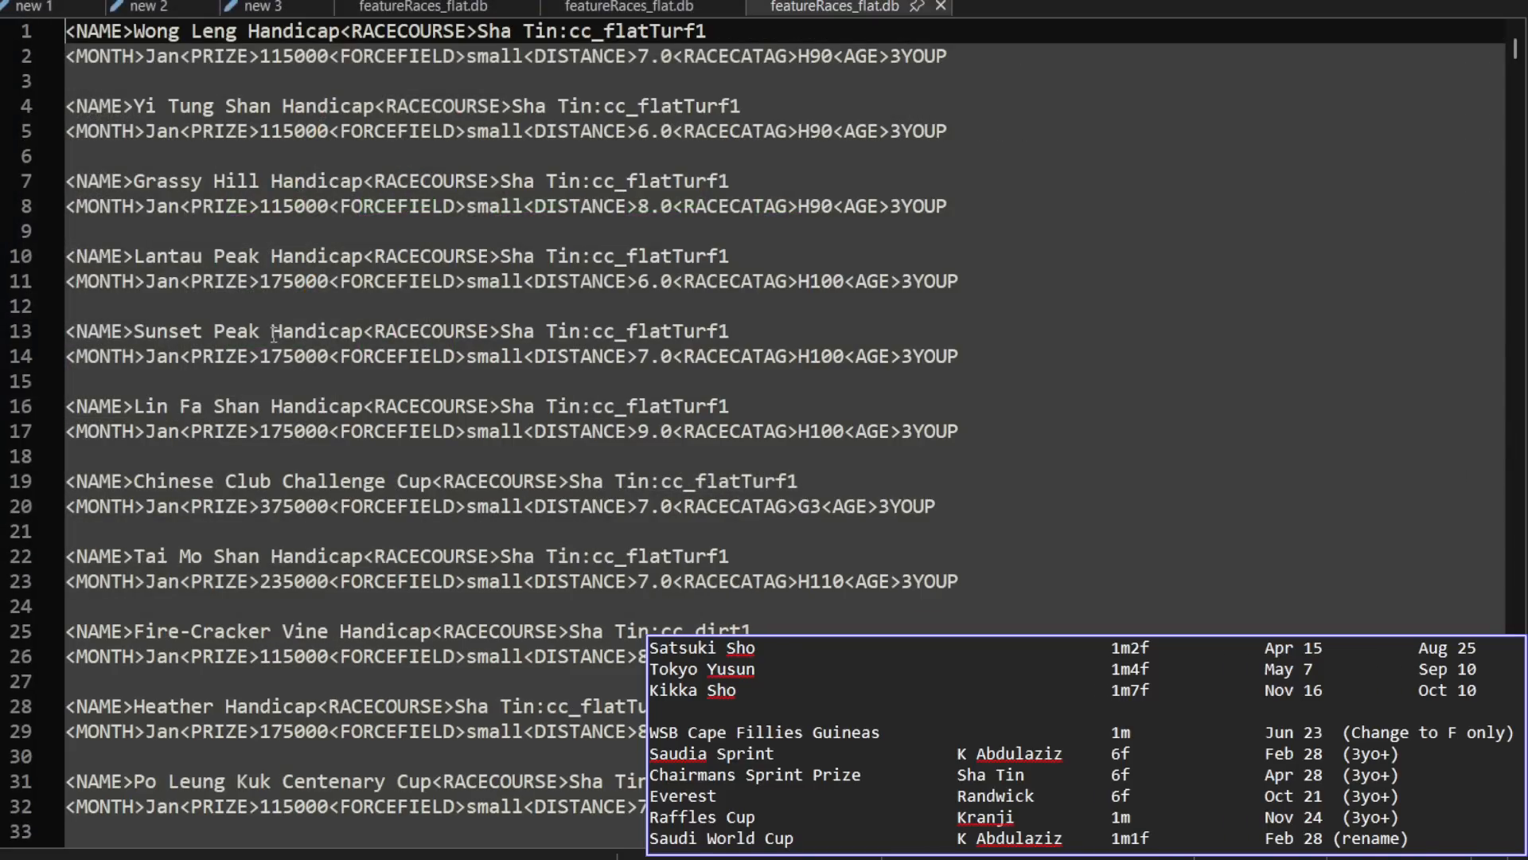
Step: Locate the Chairman's Sprint Prize entry in the HK feature race file by searching for "sprint prize"
{"action": "left_click", "coordinate": [719, 182]}
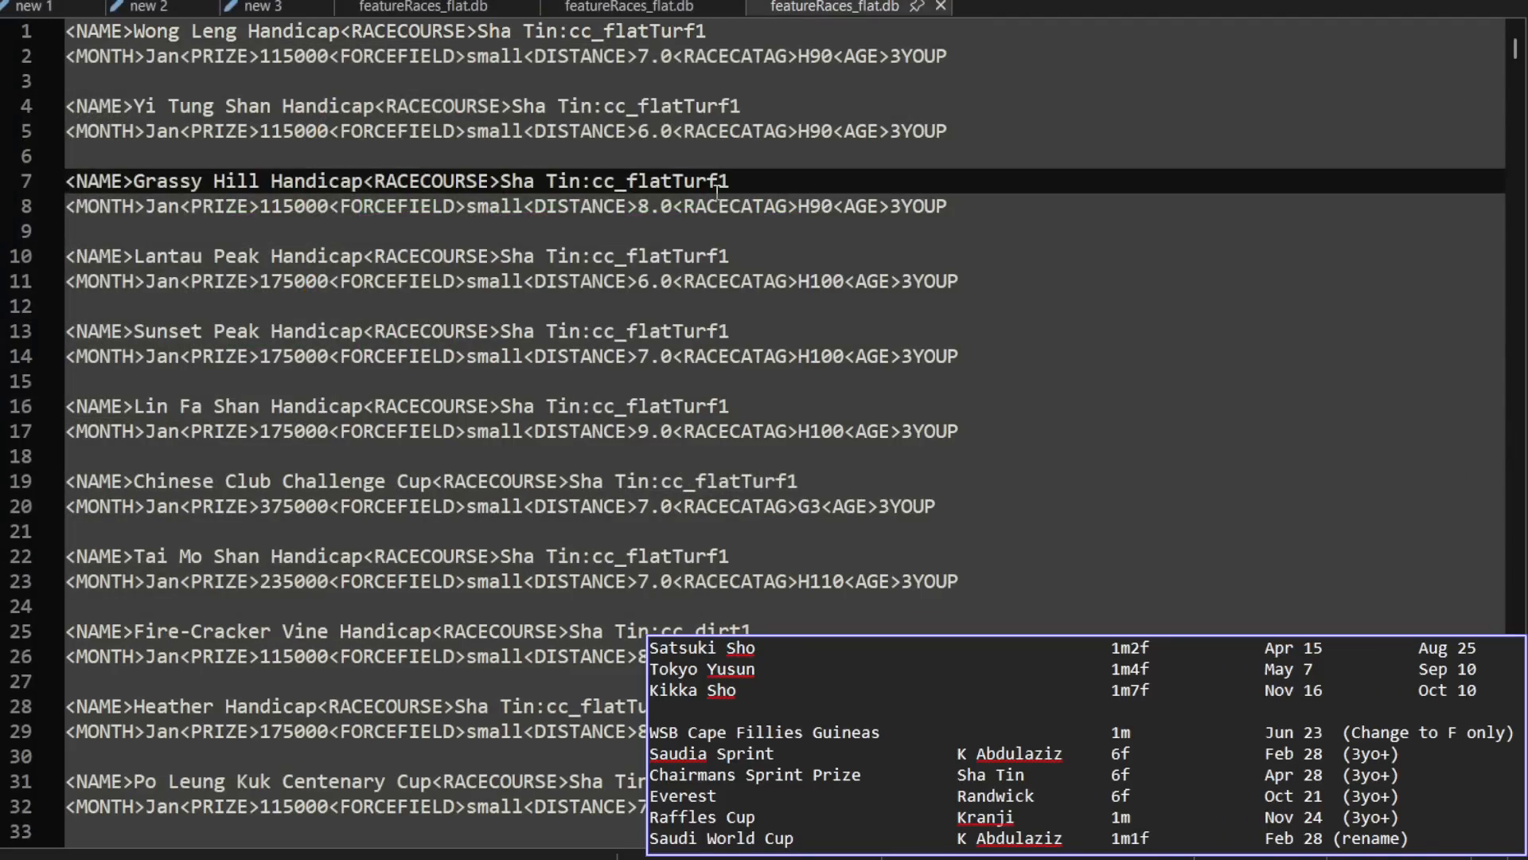
{"action": "key", "text": "ctrl+f"}
{"action": "type", "text": "chair"}
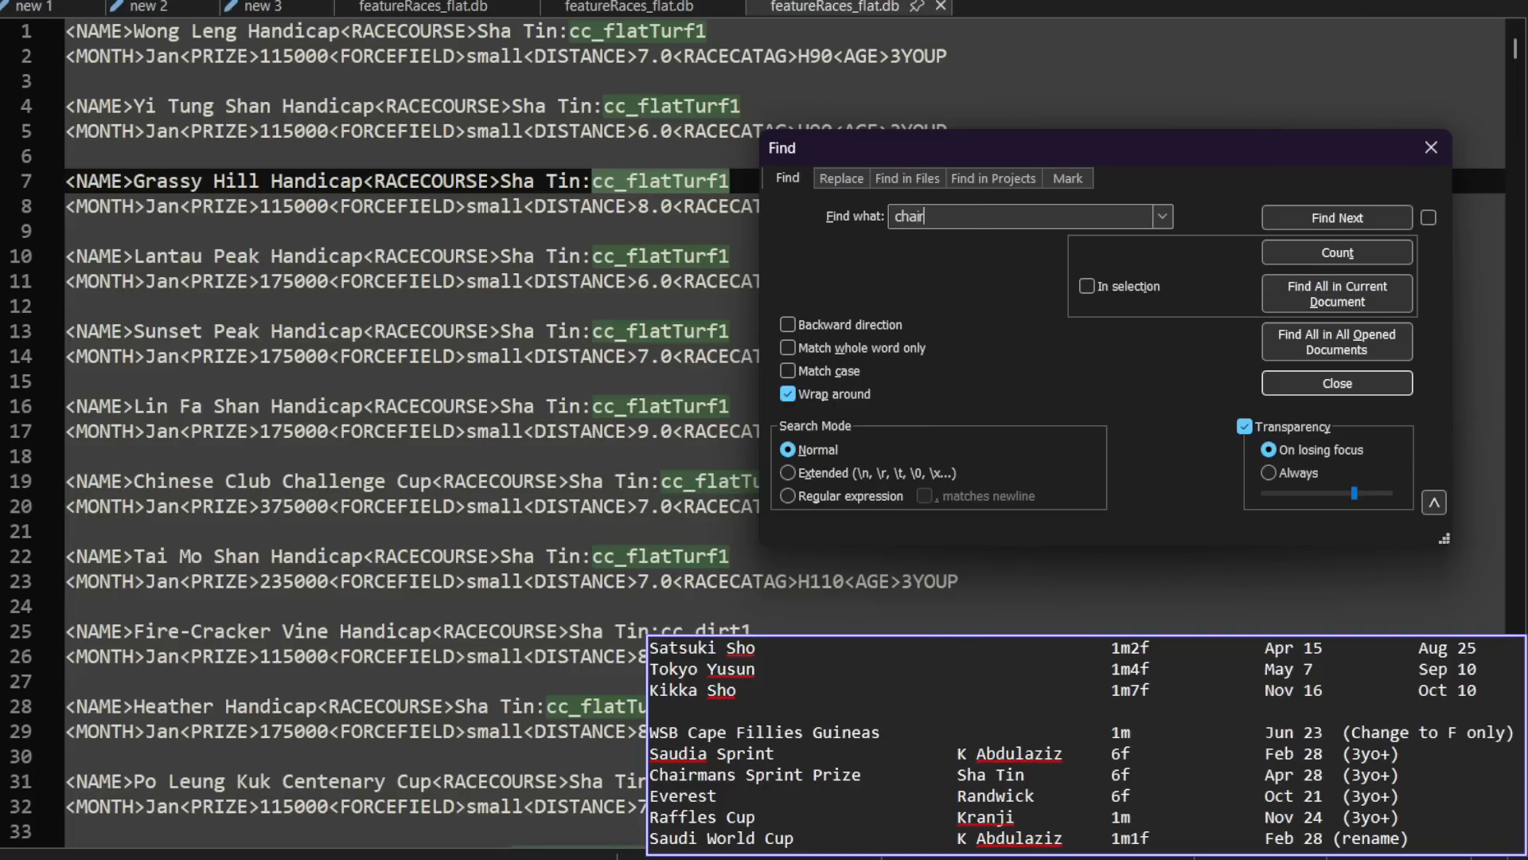
{"action": "type", "text": "mans sprint prize"}
{"action": "key", "text": "Return"}
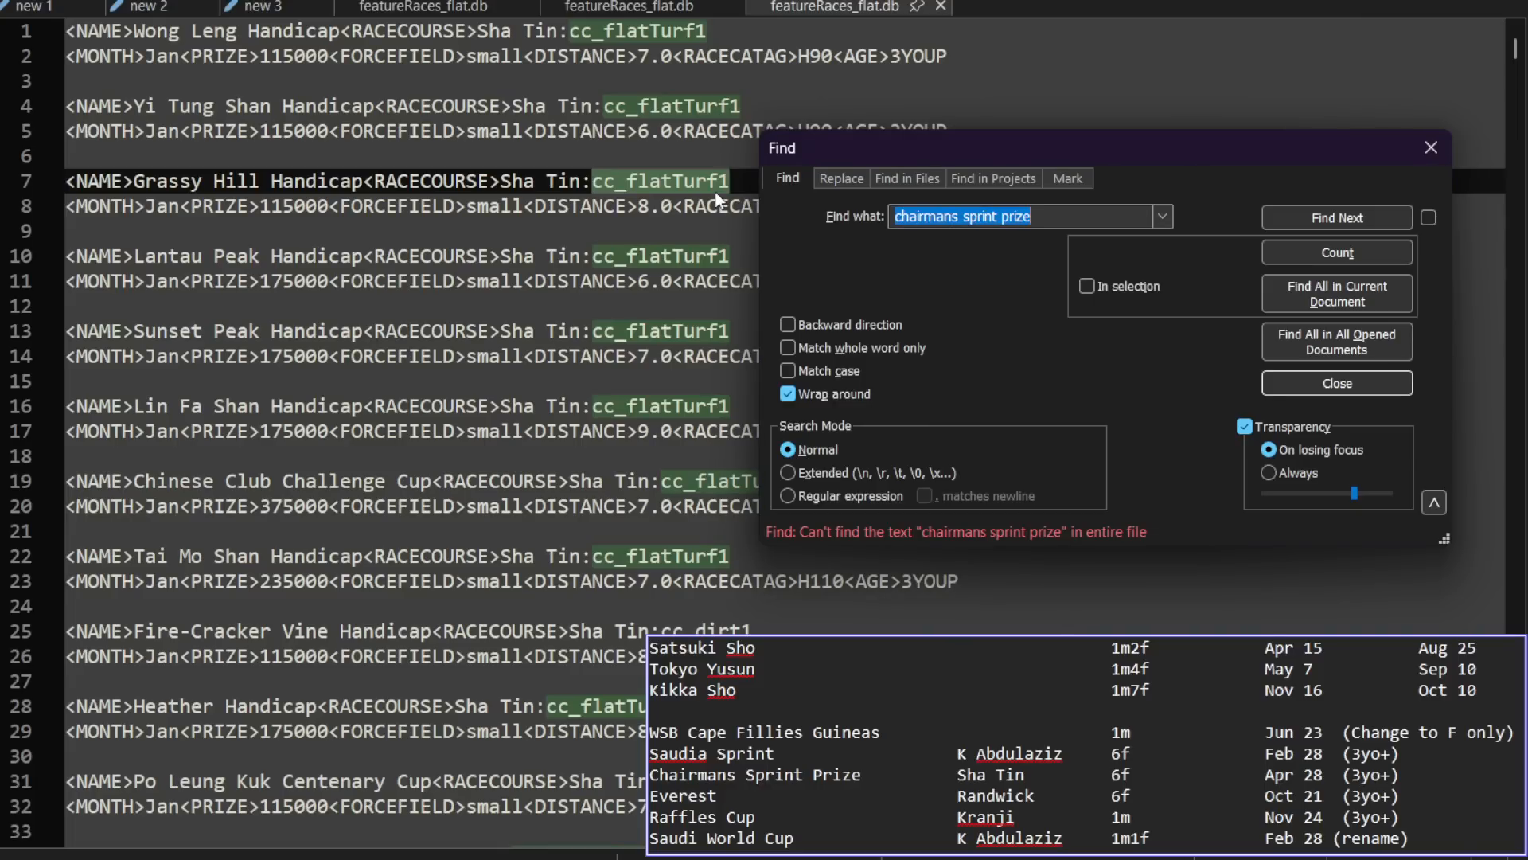
{"action": "key", "text": "Home"}
{"action": "key", "text": "Delete"}
{"action": "key", "text": "Delete"}
{"action": "key", "text": "Delete"}
{"action": "key", "text": "Delete"}
{"action": "key", "text": "Delete"}
{"action": "key", "text": "Delete"}
{"action": "key", "text": "Delete"}
{"action": "key", "text": "Delete"}
{"action": "key", "text": "Delete"}
{"action": "key", "text": "Delete"}
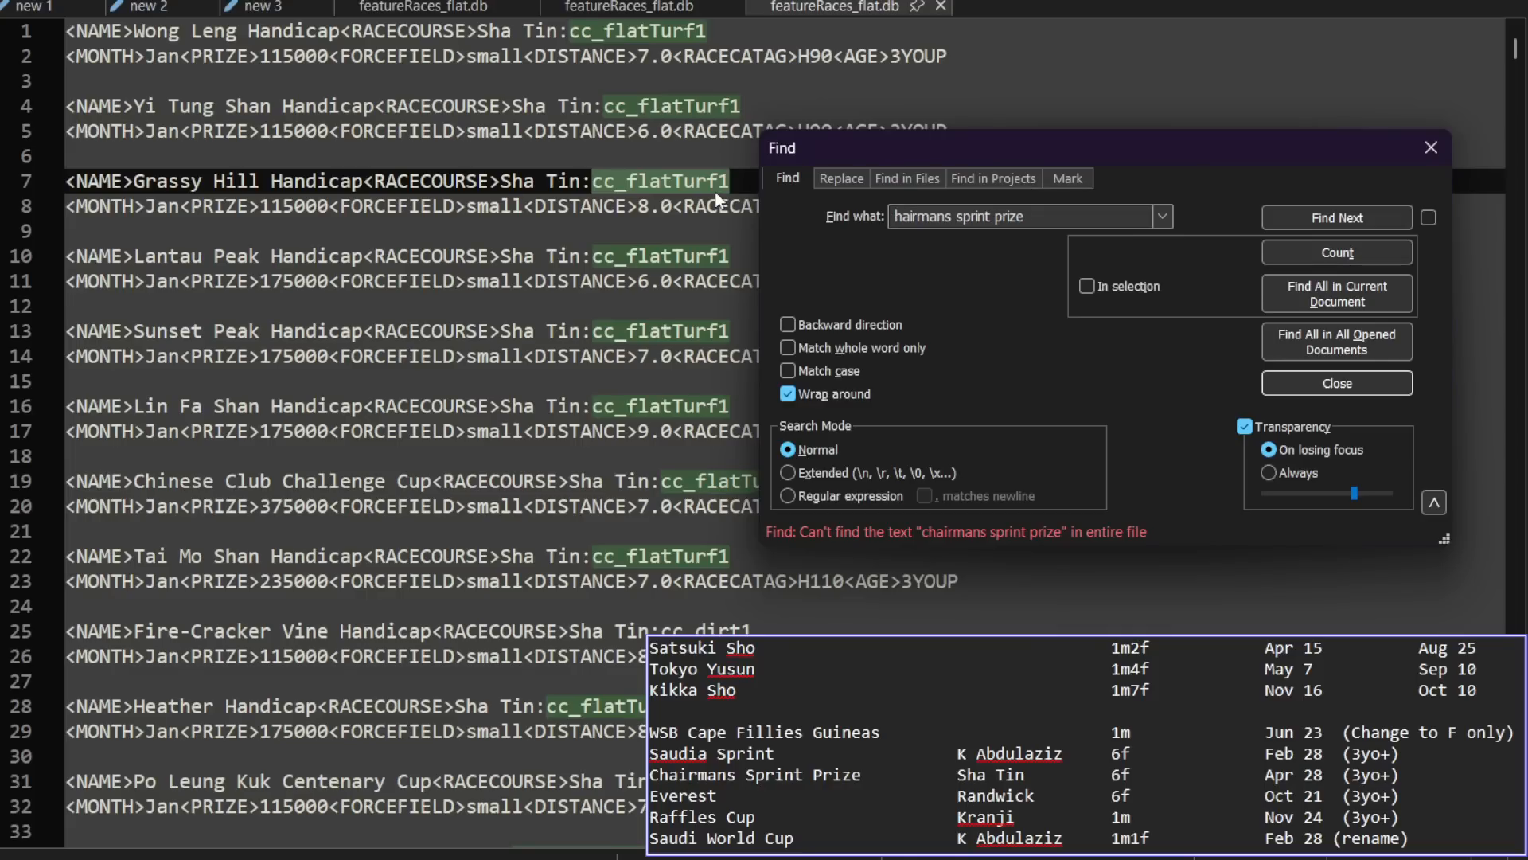
{"action": "key", "text": "Return"}
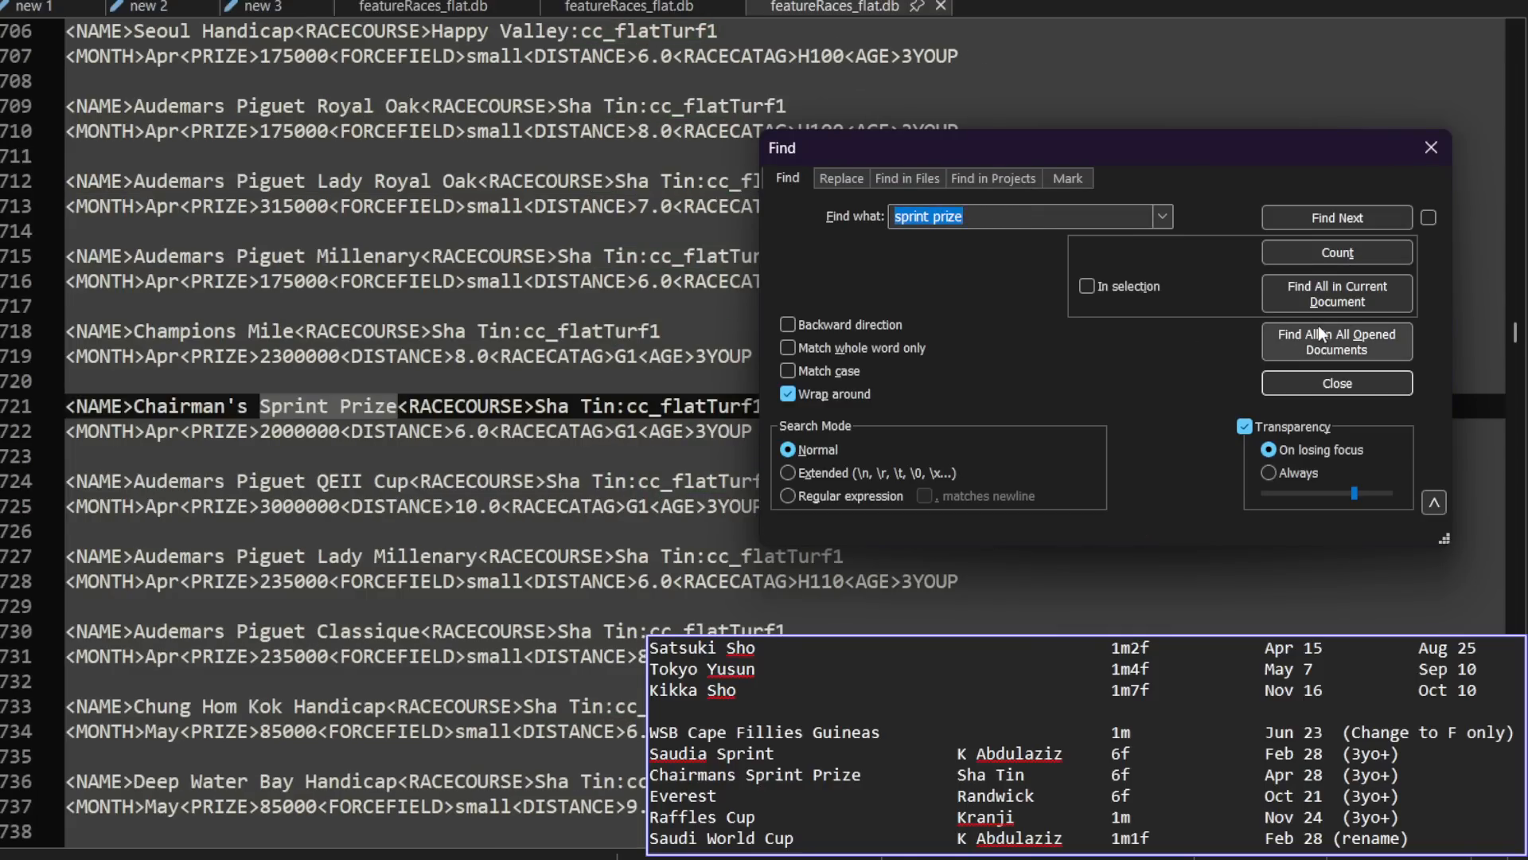
{"action": "left_click", "coordinate": [1338, 383]}
Step: Set the Chairman's Sprint Prize age value to 4YOUP and save the HK feature race file
{"action": "left_click_drag", "start_coordinate": [708, 432], "coordinate": [696, 430]}
{"action": "type", "text": "4"}
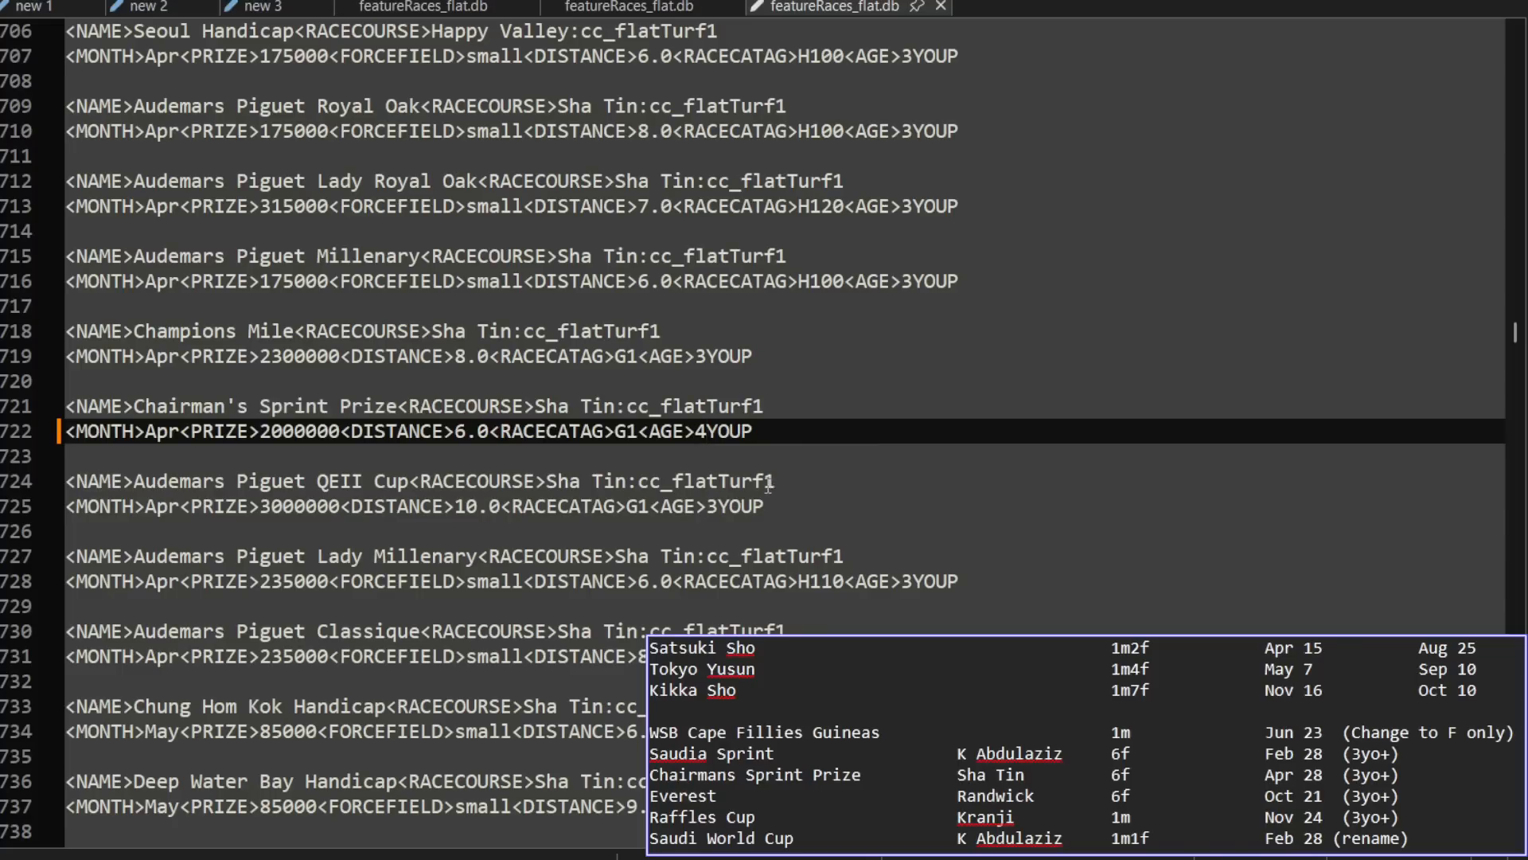
{"action": "key", "text": "ctrl+s"}
Step: Open featureRaces_flat.db from the AUS folder of db-modded
{"action": "left_click", "coordinate": [35, 1]}
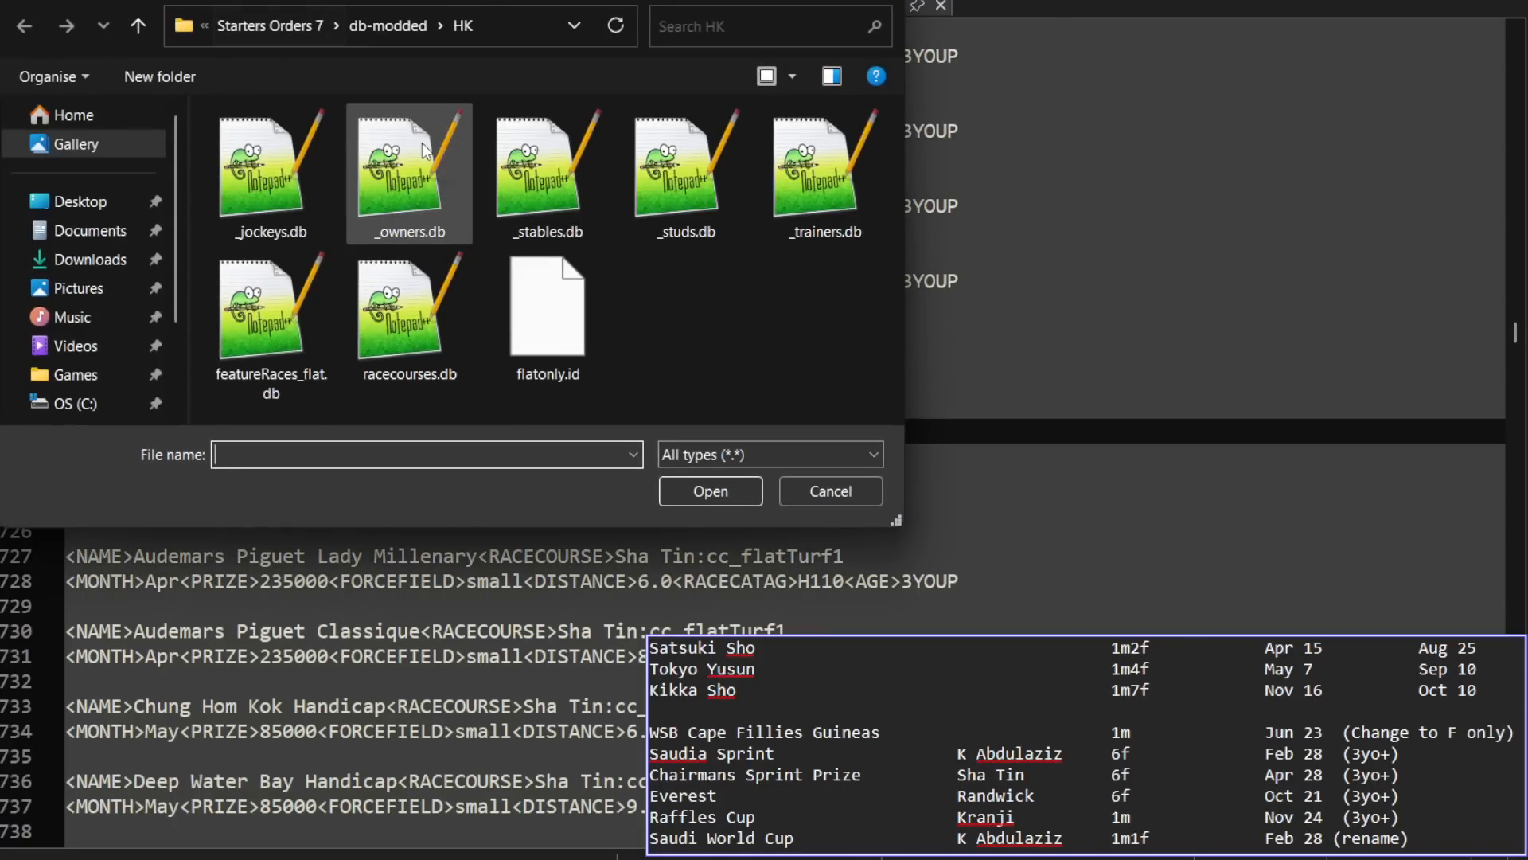
{"action": "left_click", "coordinate": [397, 24]}
{"action": "double_click", "coordinate": [273, 181]}
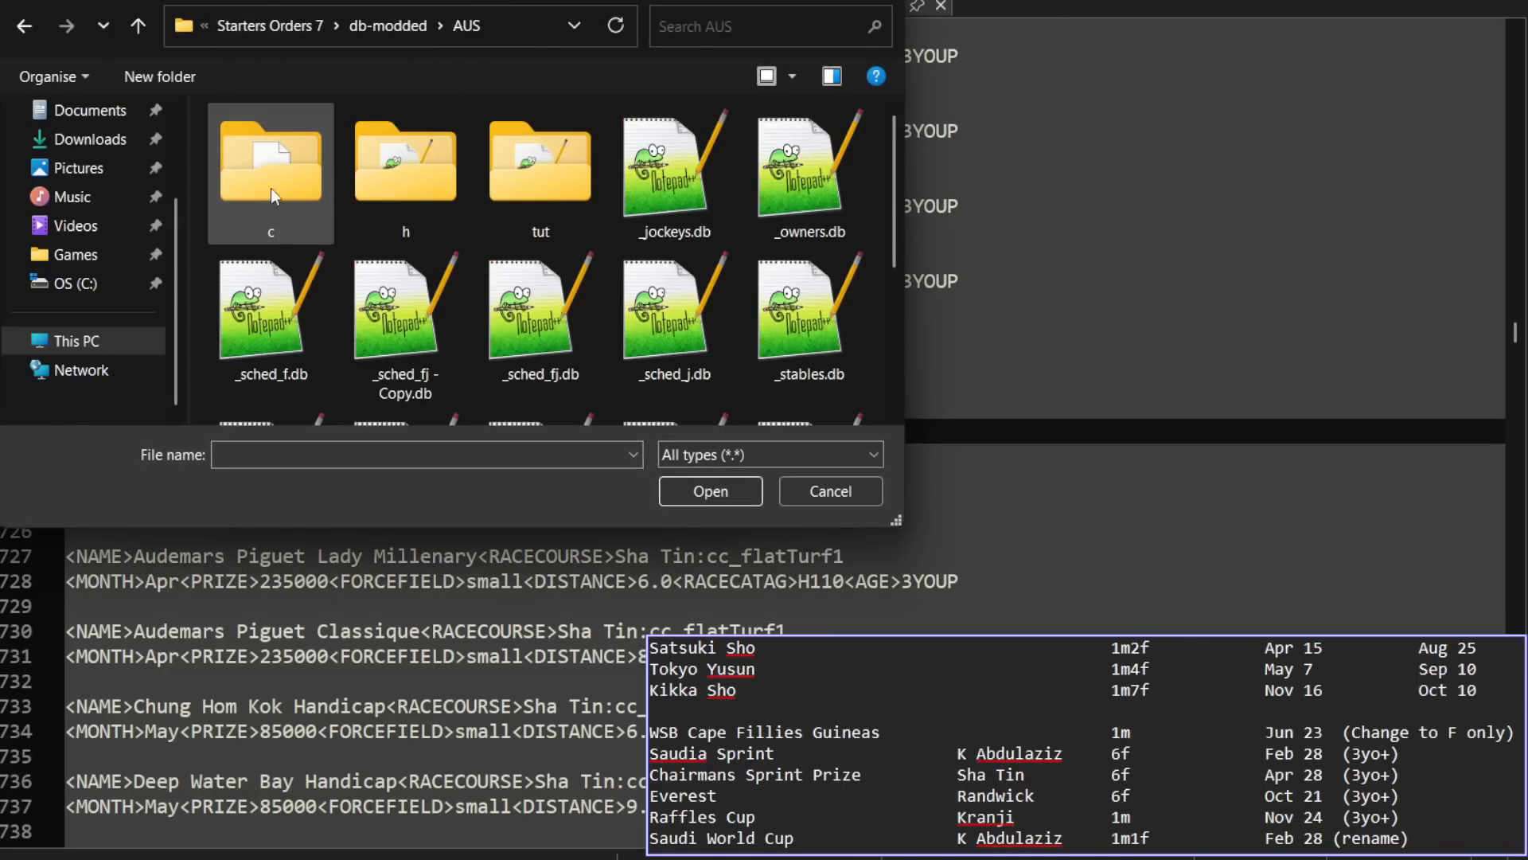
{"action": "scroll", "coordinate": [498, 271], "scroll_direction": "down", "scroll_amount": 5}
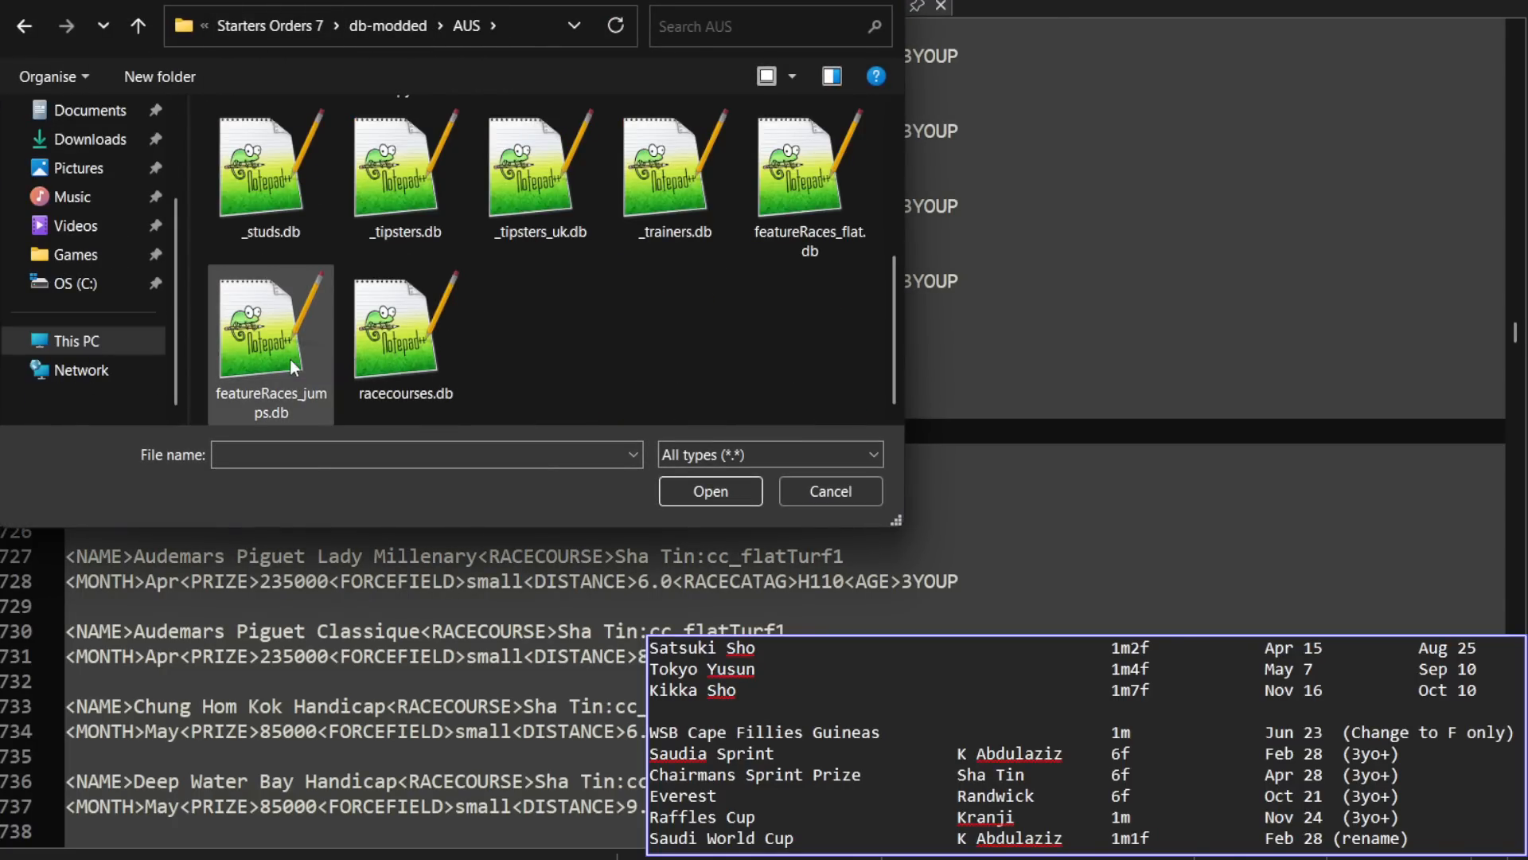
{"action": "double_click", "coordinate": [776, 212]}
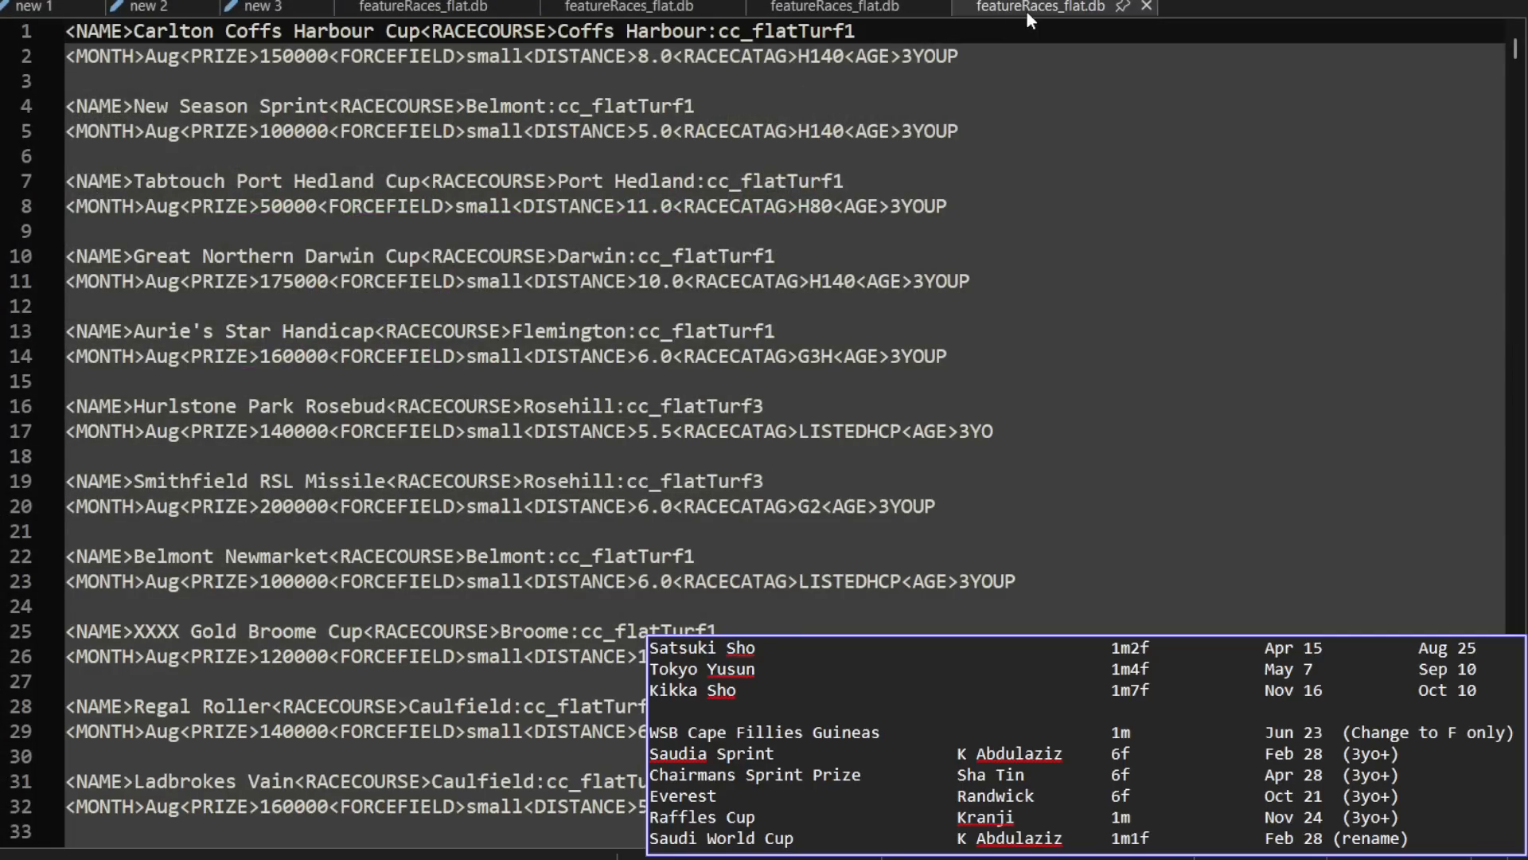
Step: Locate the Everest entry in the AUS feature race file by searching for "everest"
{"action": "key", "text": "ctrl+f"}
{"action": "type", "text": "everest"}
{"action": "key", "text": "Return"}
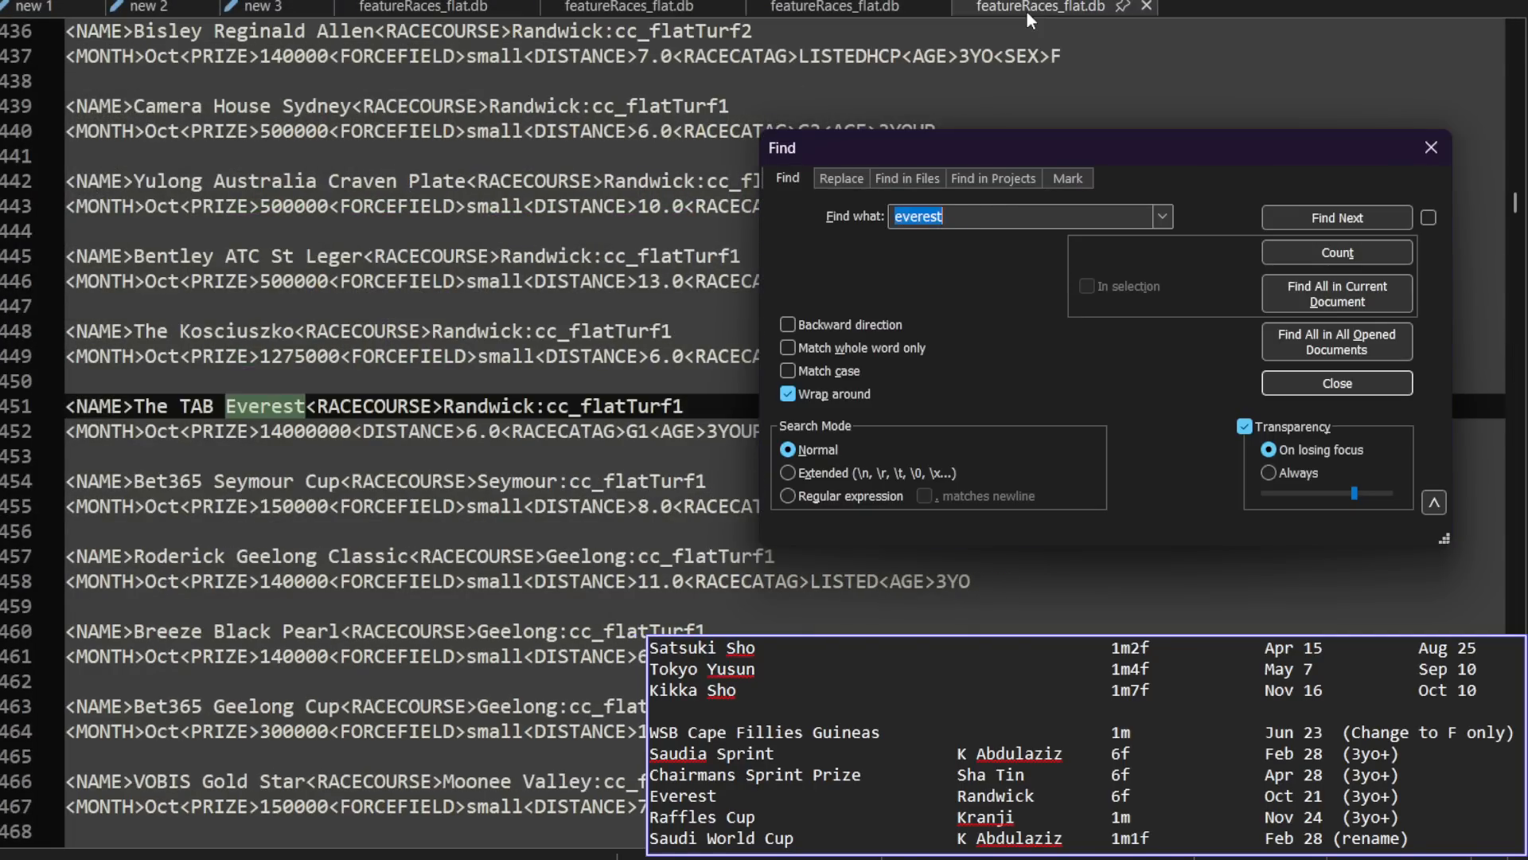
{"action": "left_click", "coordinate": [1358, 376]}
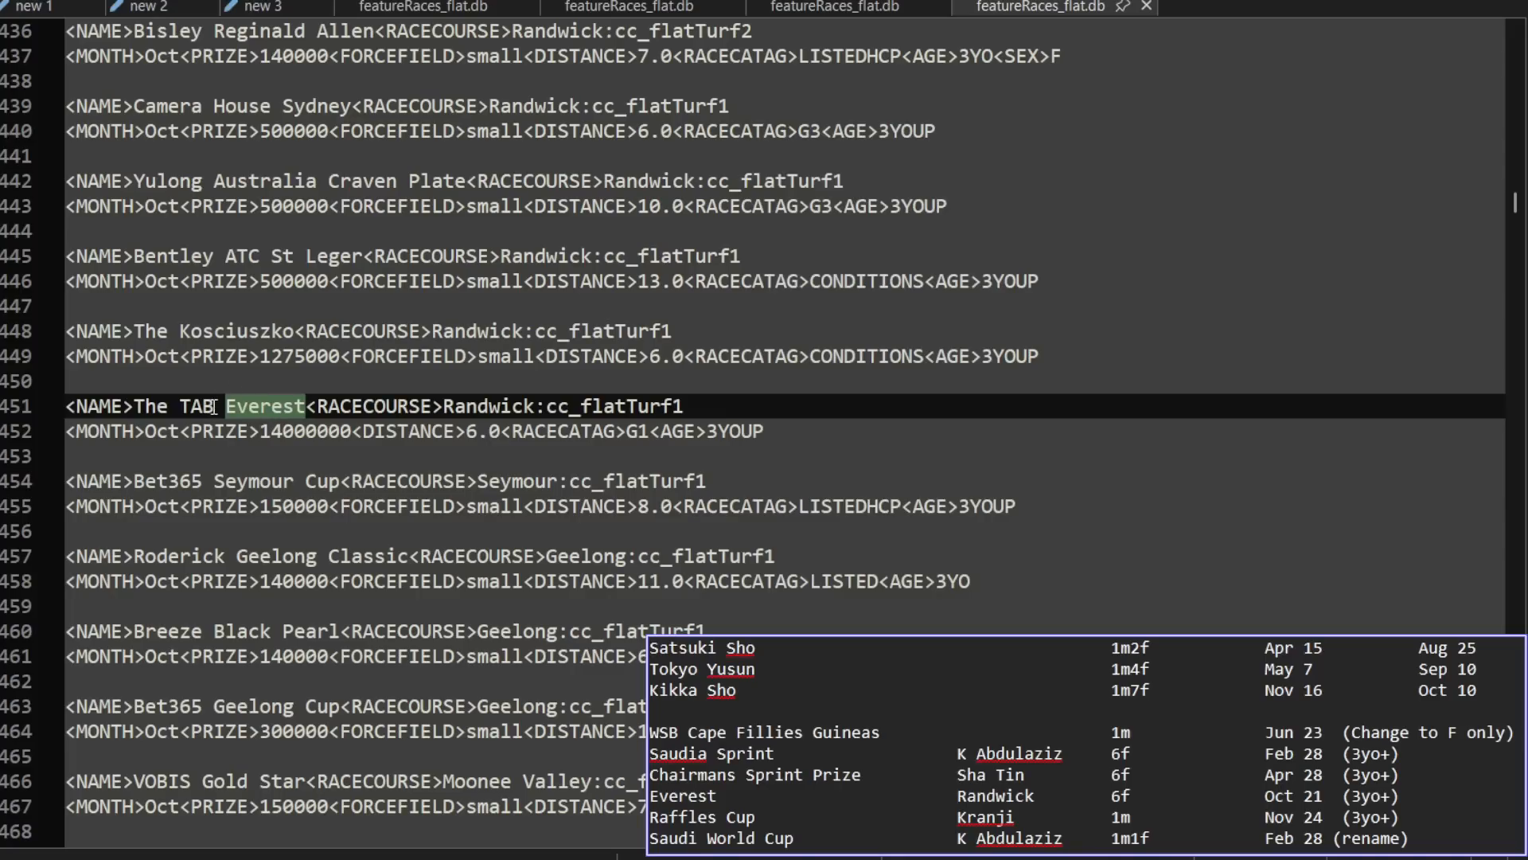
Step: Examine the sponsor names in the Everest entry and the neighbouring St Leger and Seymour Cup race names
{"action": "left_click_drag", "start_coordinate": [214, 406], "coordinate": [180, 412]}
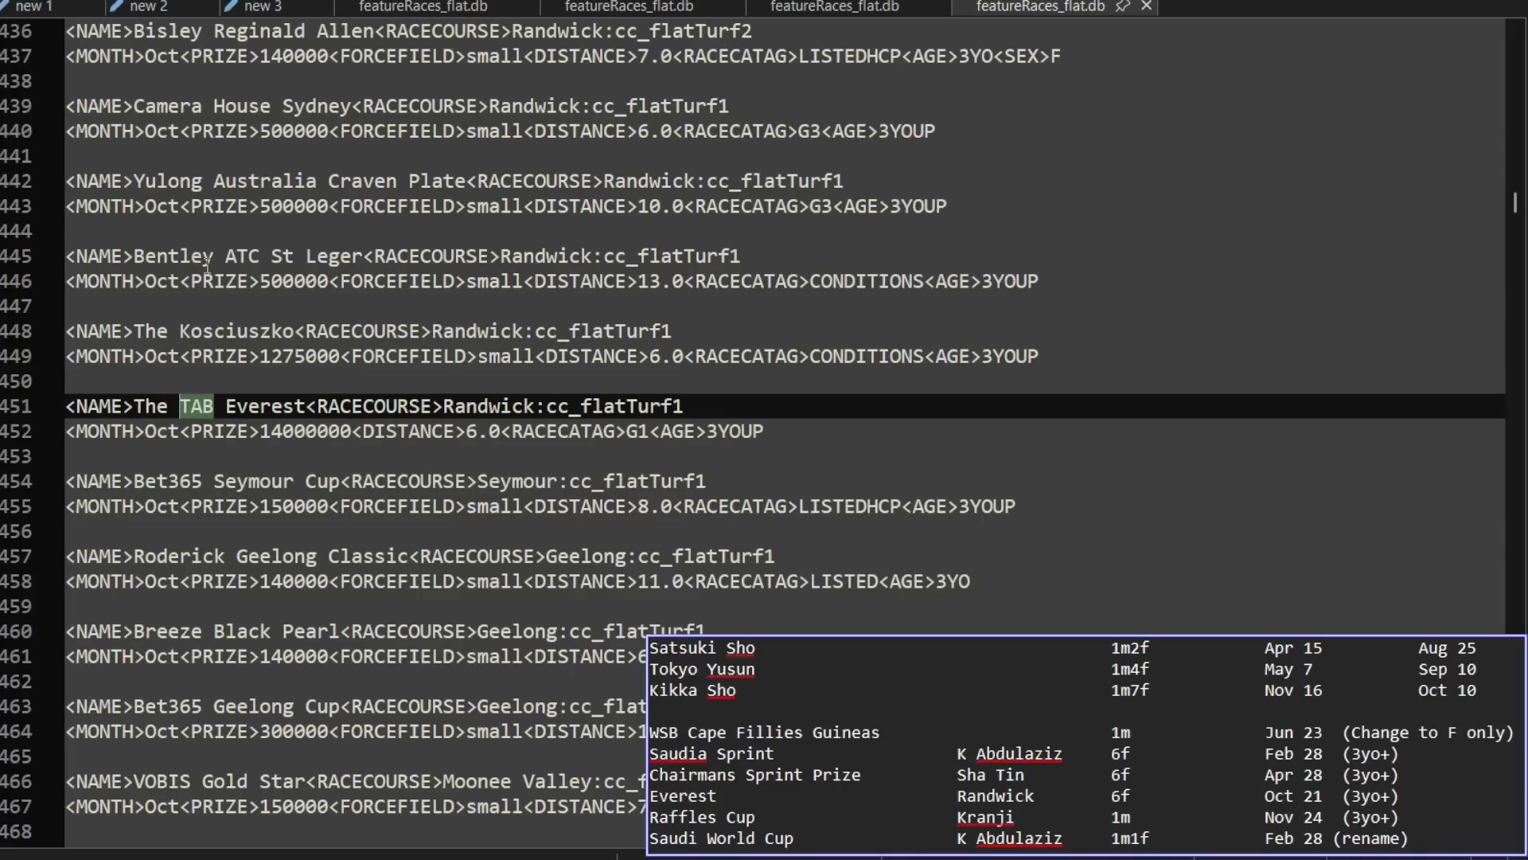
{"action": "left_click_drag", "start_coordinate": [207, 263], "coordinate": [137, 269]}
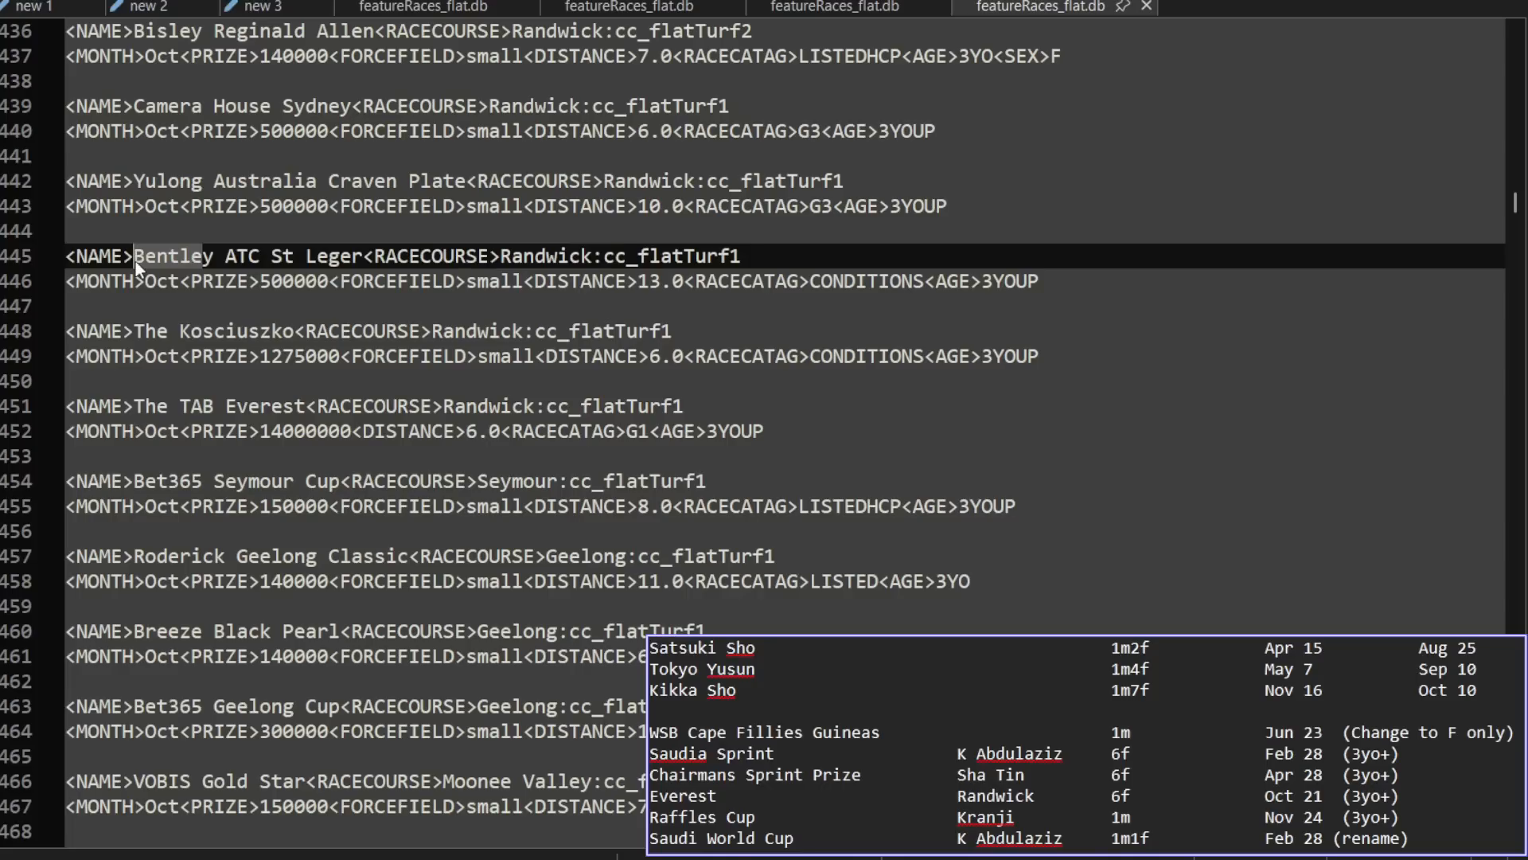
{"action": "left_click_drag", "start_coordinate": [214, 409], "coordinate": [183, 410]}
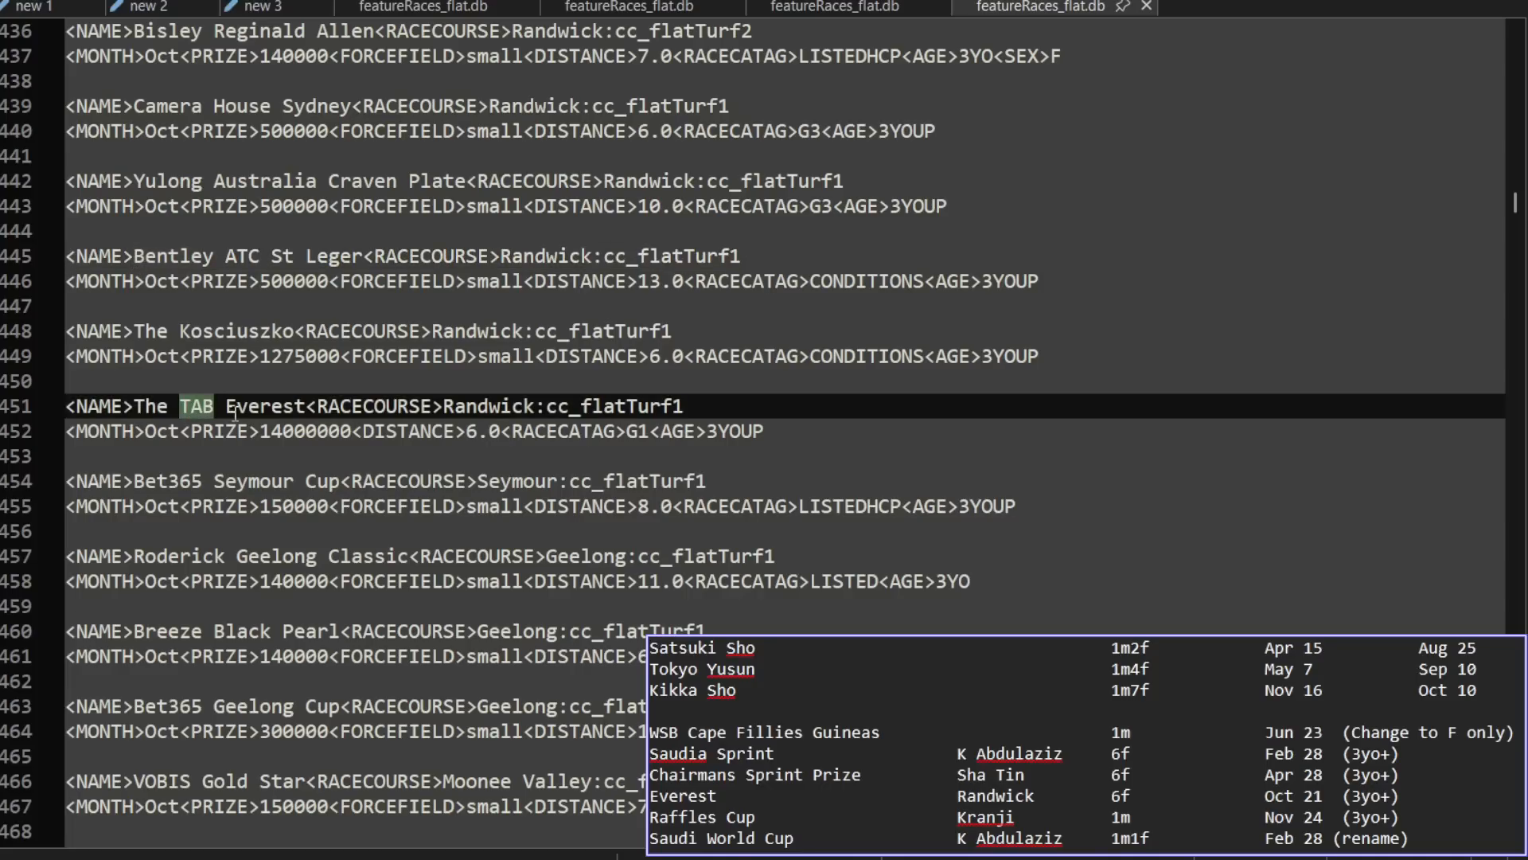
{"action": "left_click_drag", "start_coordinate": [214, 483], "coordinate": [144, 483]}
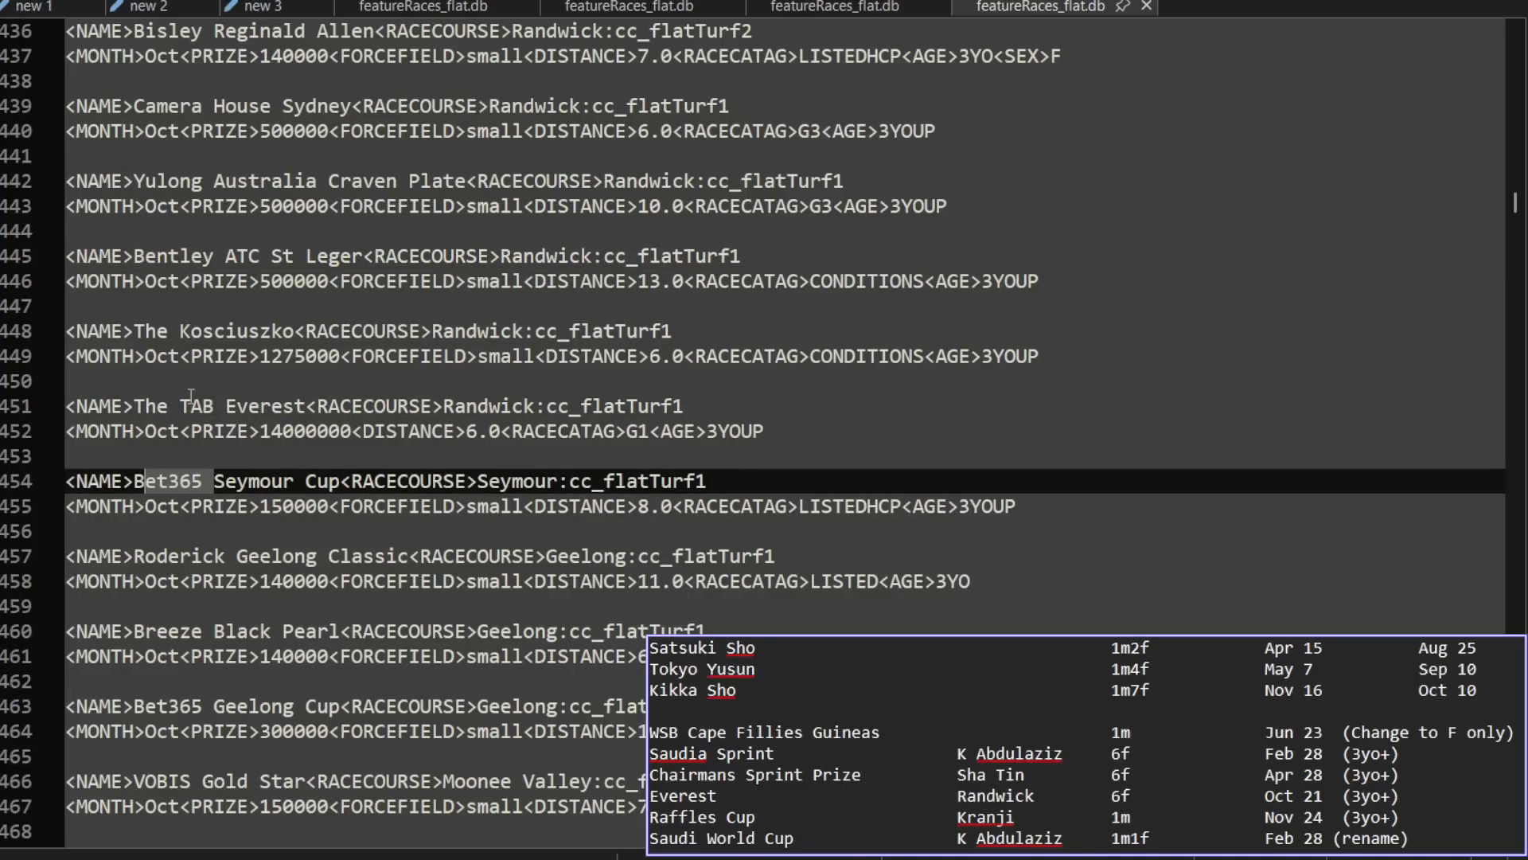
Step: Set The TAB Everest's age value to 4YOUP and save the AUS feature race file
{"action": "left_click", "coordinate": [248, 408]}
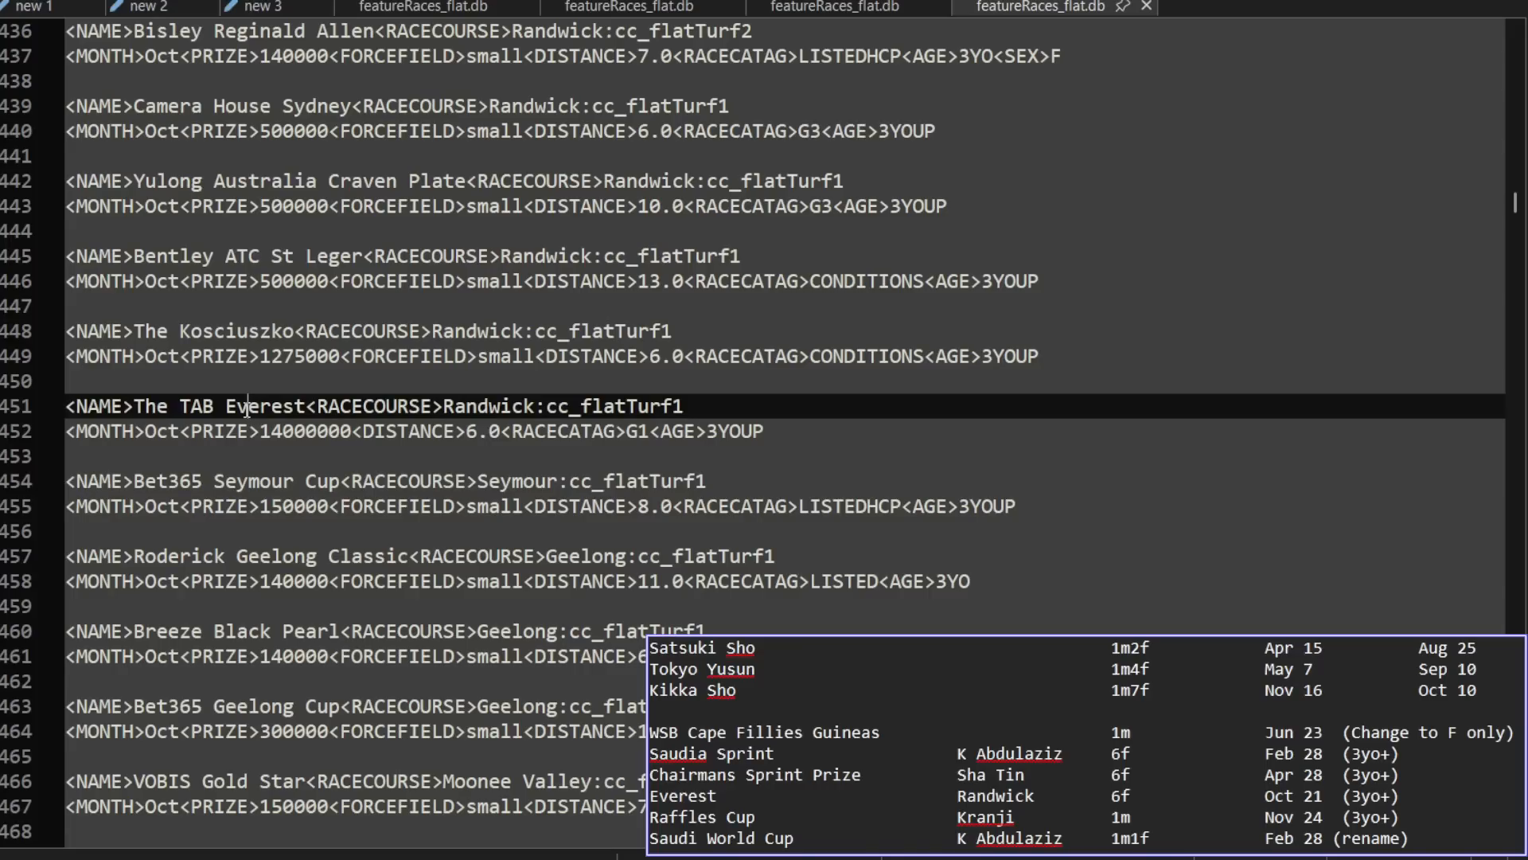
{"action": "left_click", "coordinate": [708, 430]}
{"action": "type", "text": "4"}
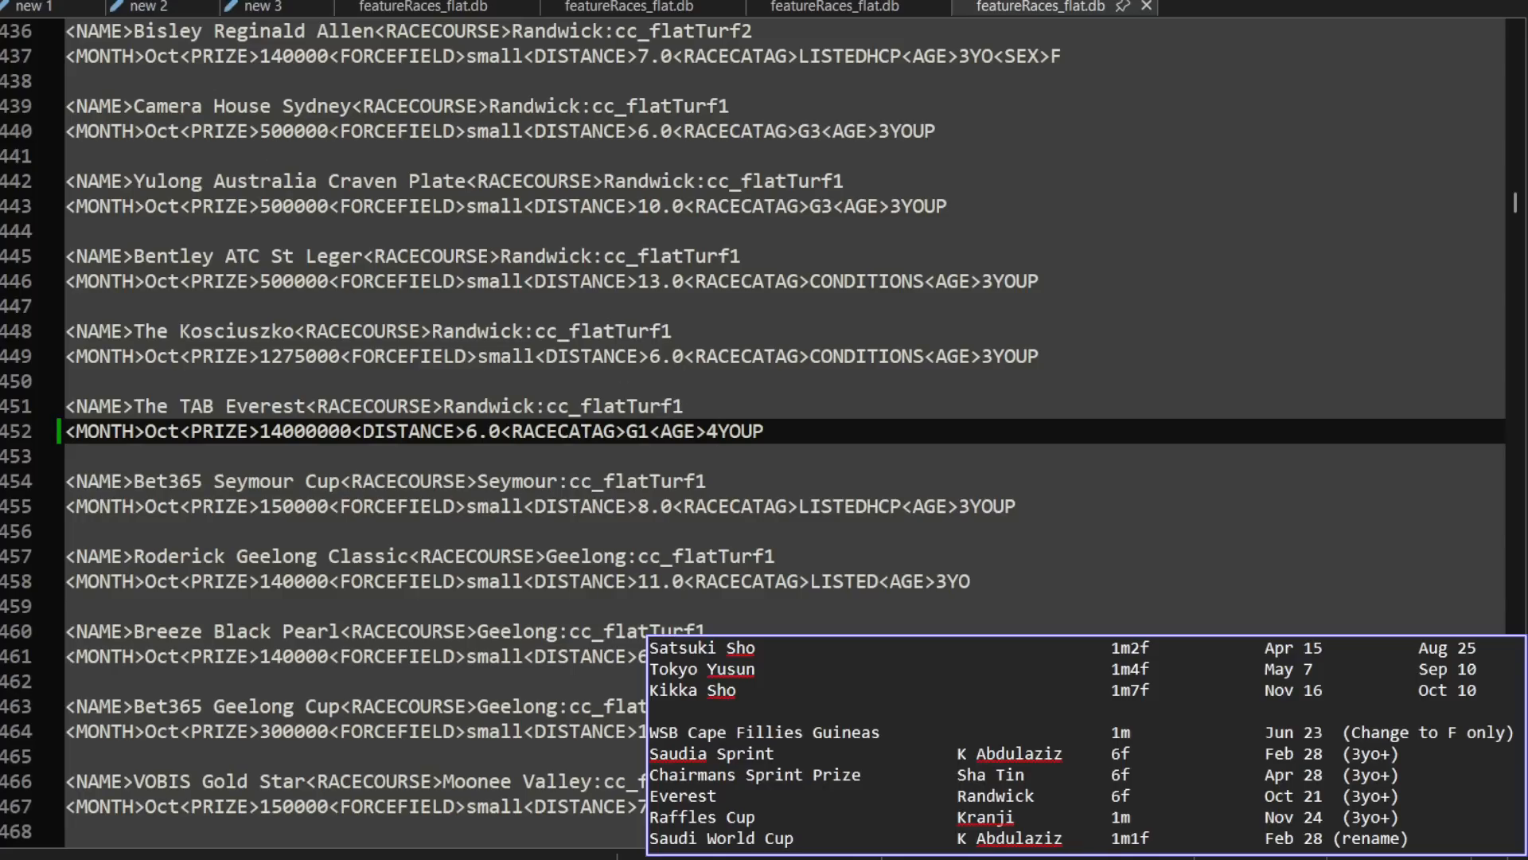
Step: Open featureRaces_flat.db from the SGP folder of db-modded
{"action": "key", "text": "ctrl+o"}
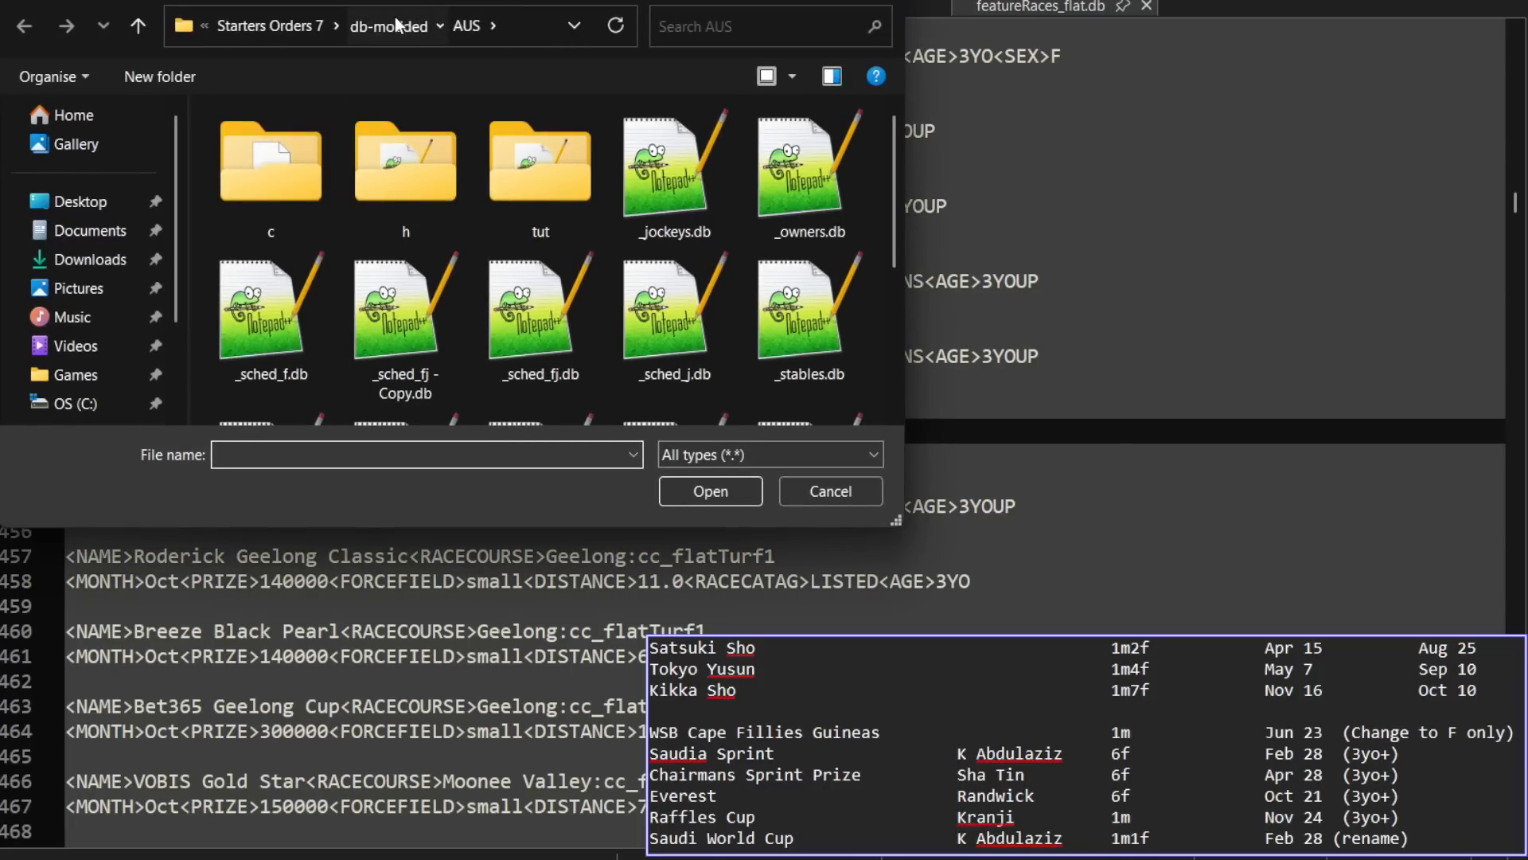
{"action": "left_click", "coordinate": [389, 36]}
{"action": "scroll", "coordinate": [538, 236], "scroll_direction": "down", "scroll_amount": 5}
{"action": "scroll", "coordinate": [538, 236], "scroll_direction": "up", "scroll_amount": 2}
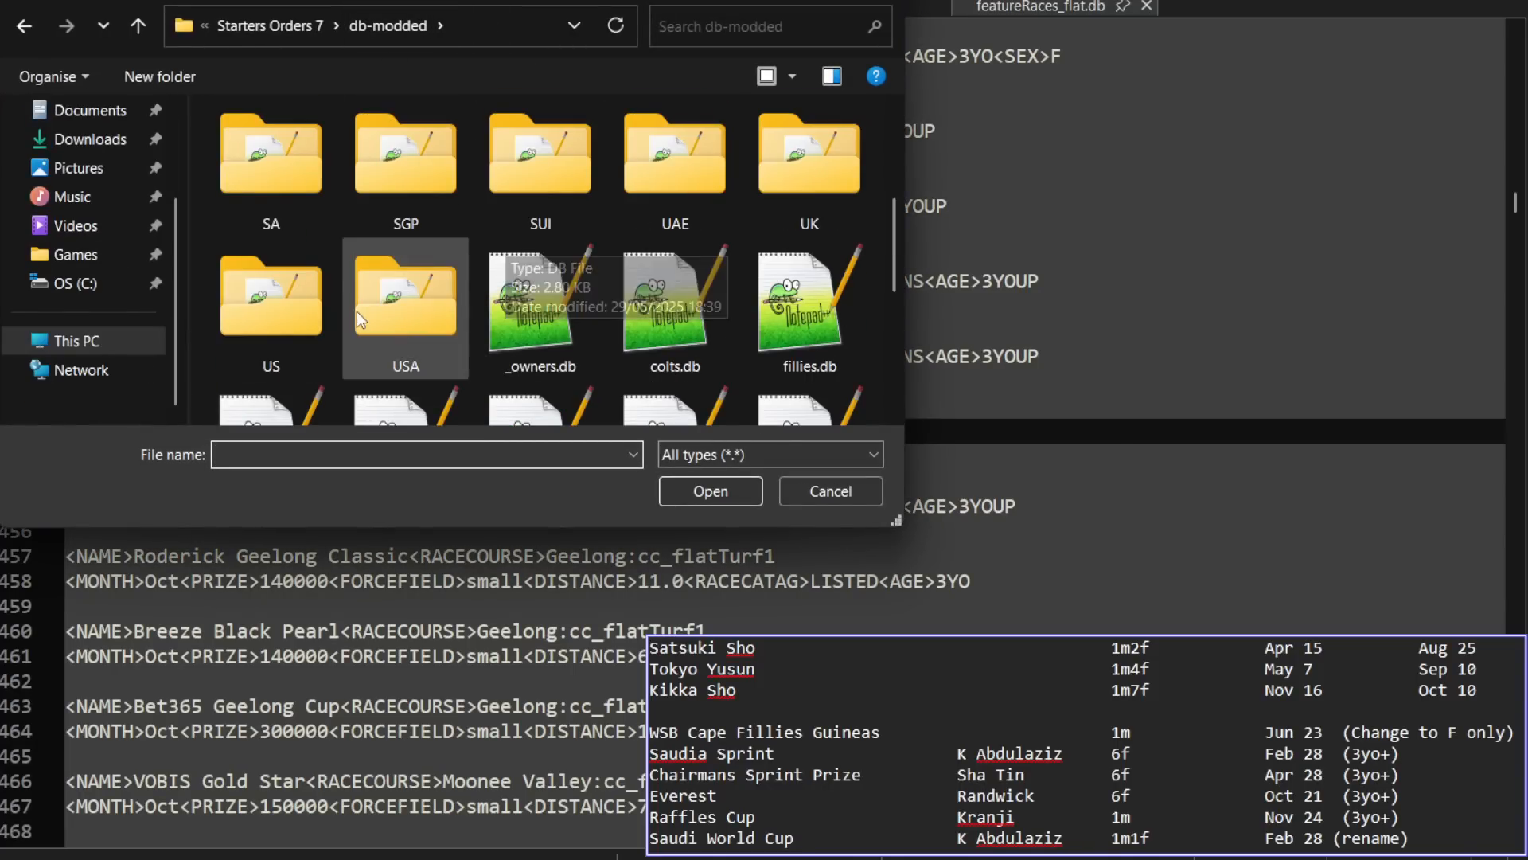
{"action": "double_click", "coordinate": [386, 174]}
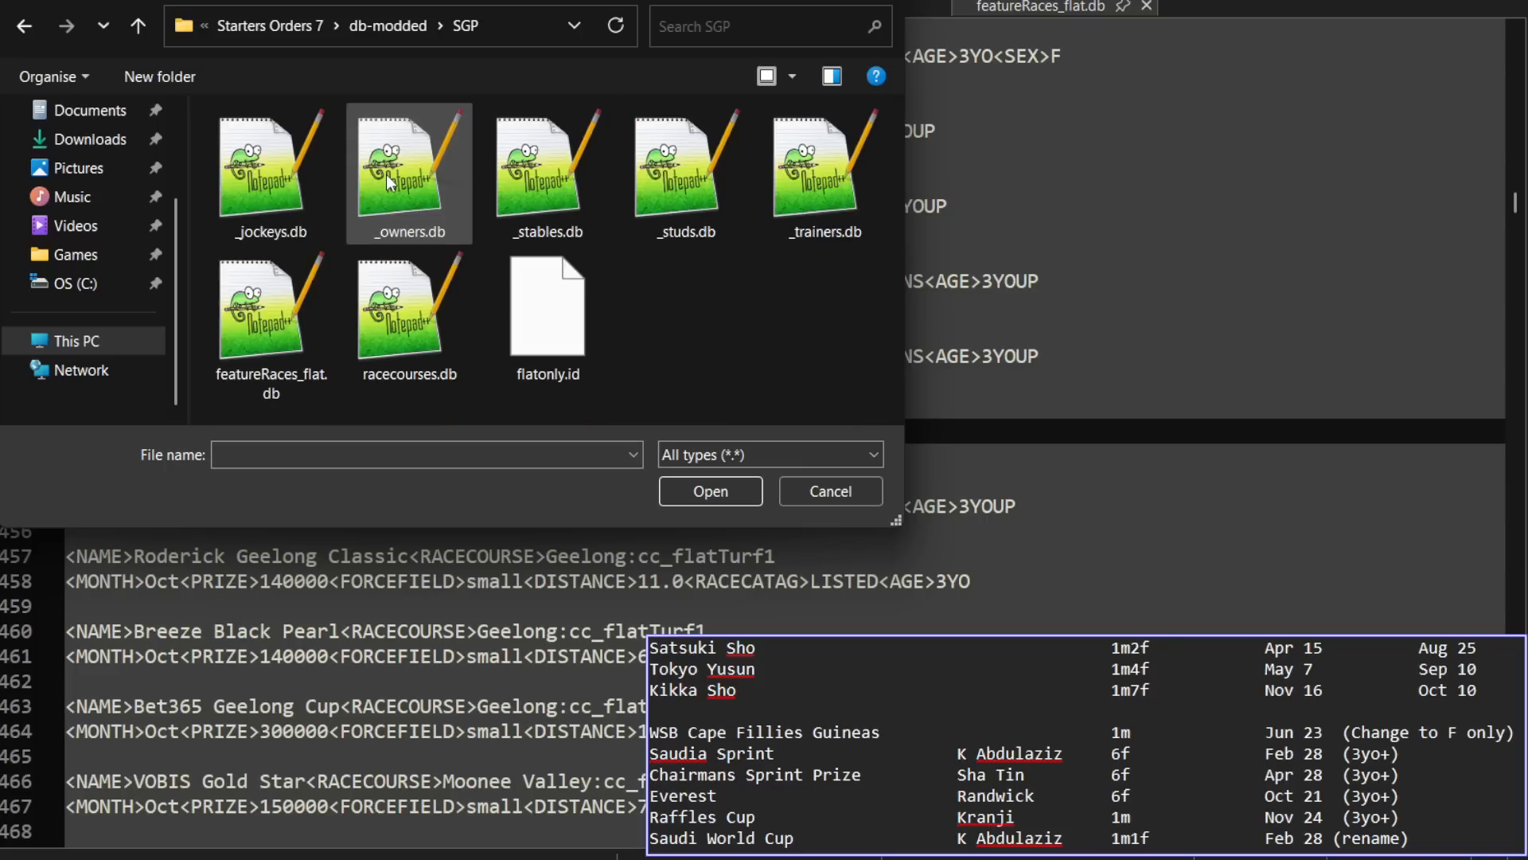
{"action": "double_click", "coordinate": [271, 346]}
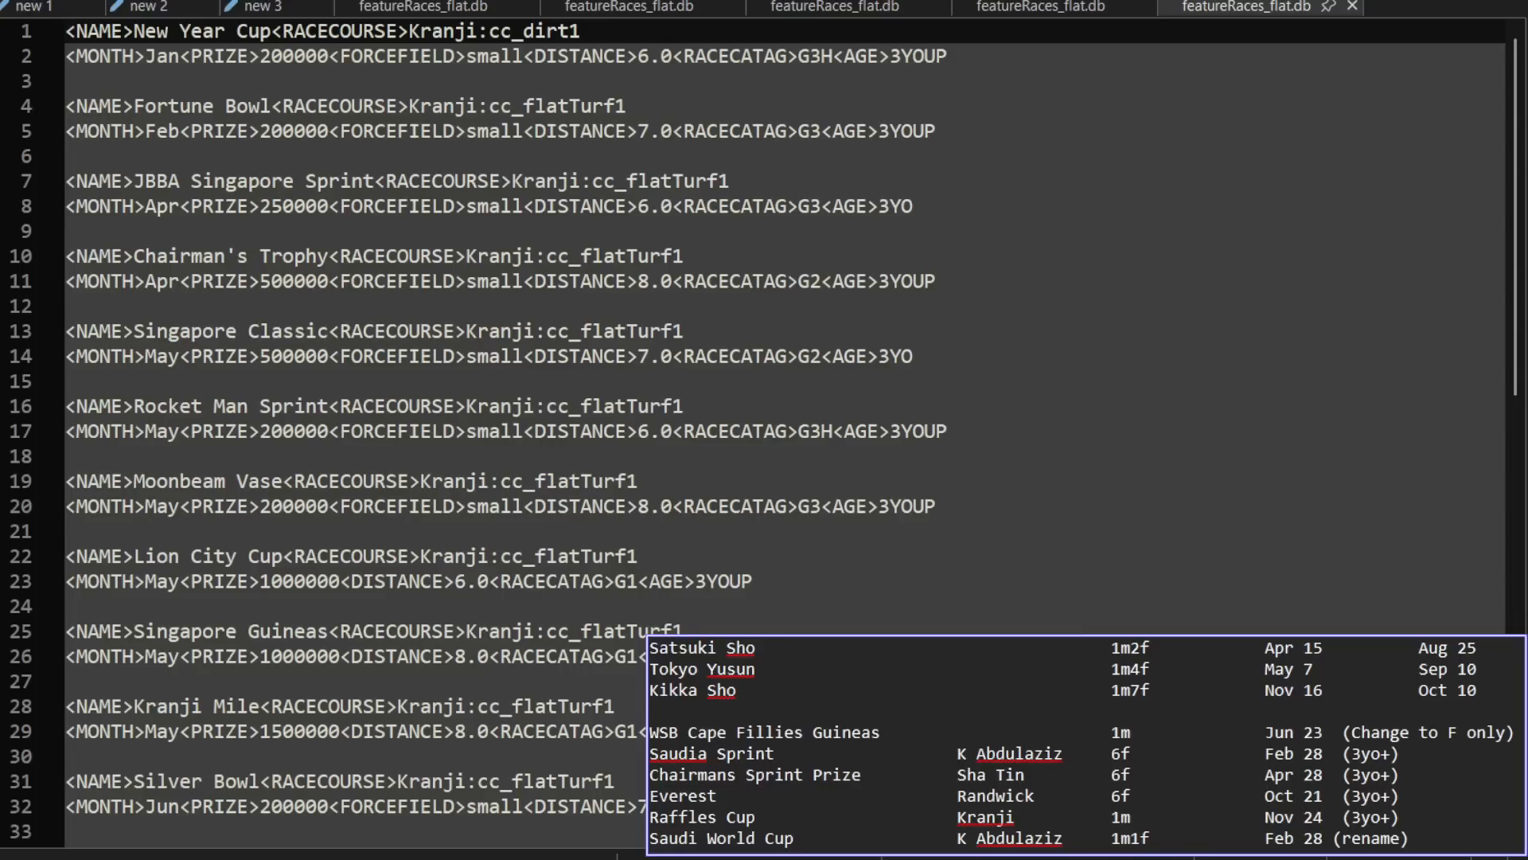
Step: Locate the Raffles Cup entry in the SGP feature race file by searching for "raffles"
{"action": "key", "text": "ctrl+f"}
{"action": "type", "text": "ra"}
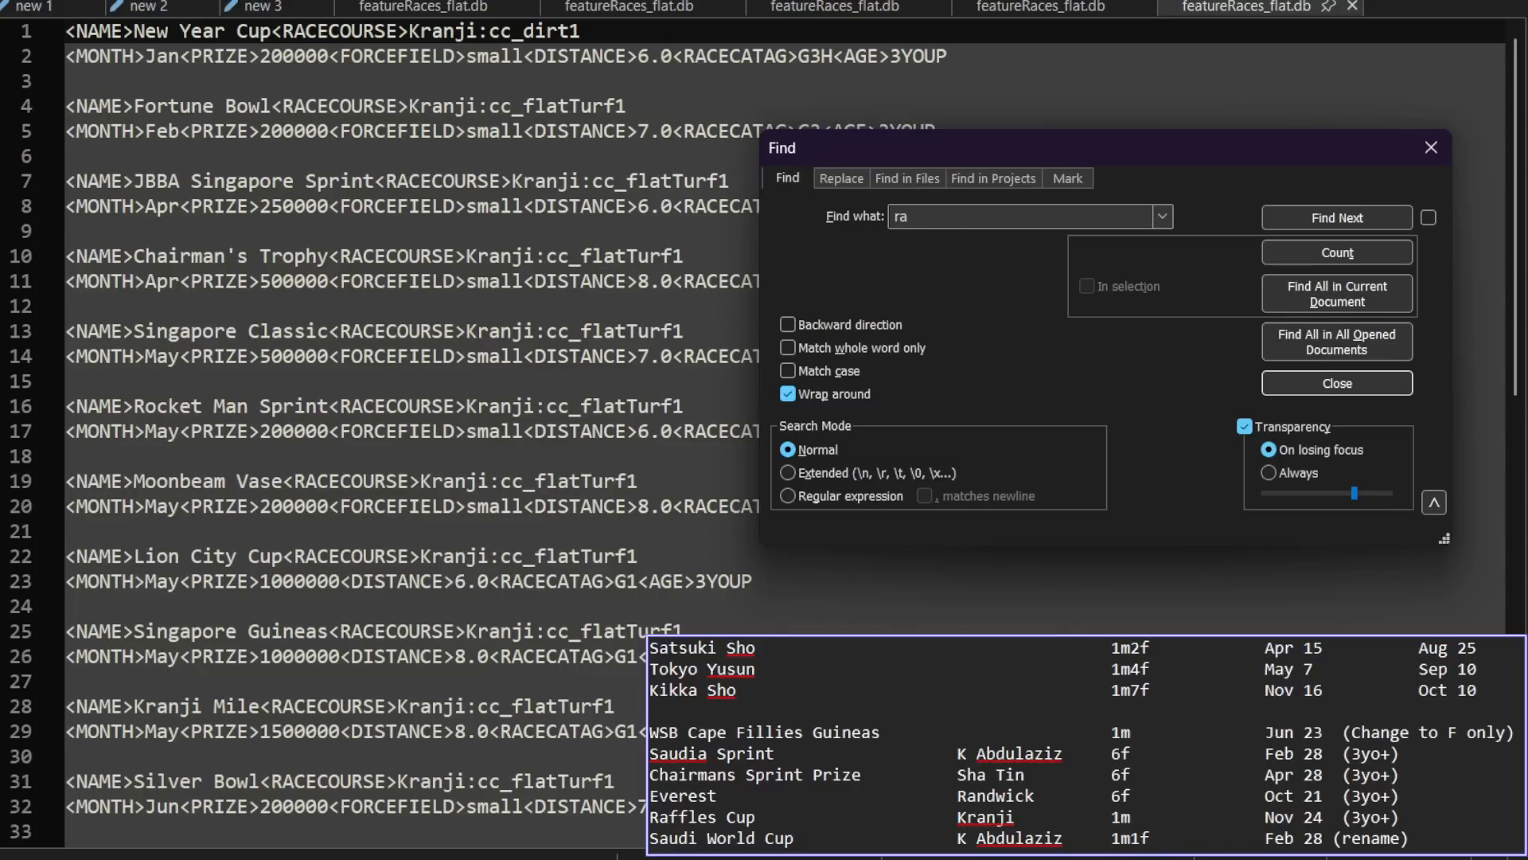
{"action": "type", "text": "ffles"}
{"action": "key", "text": "Return"}
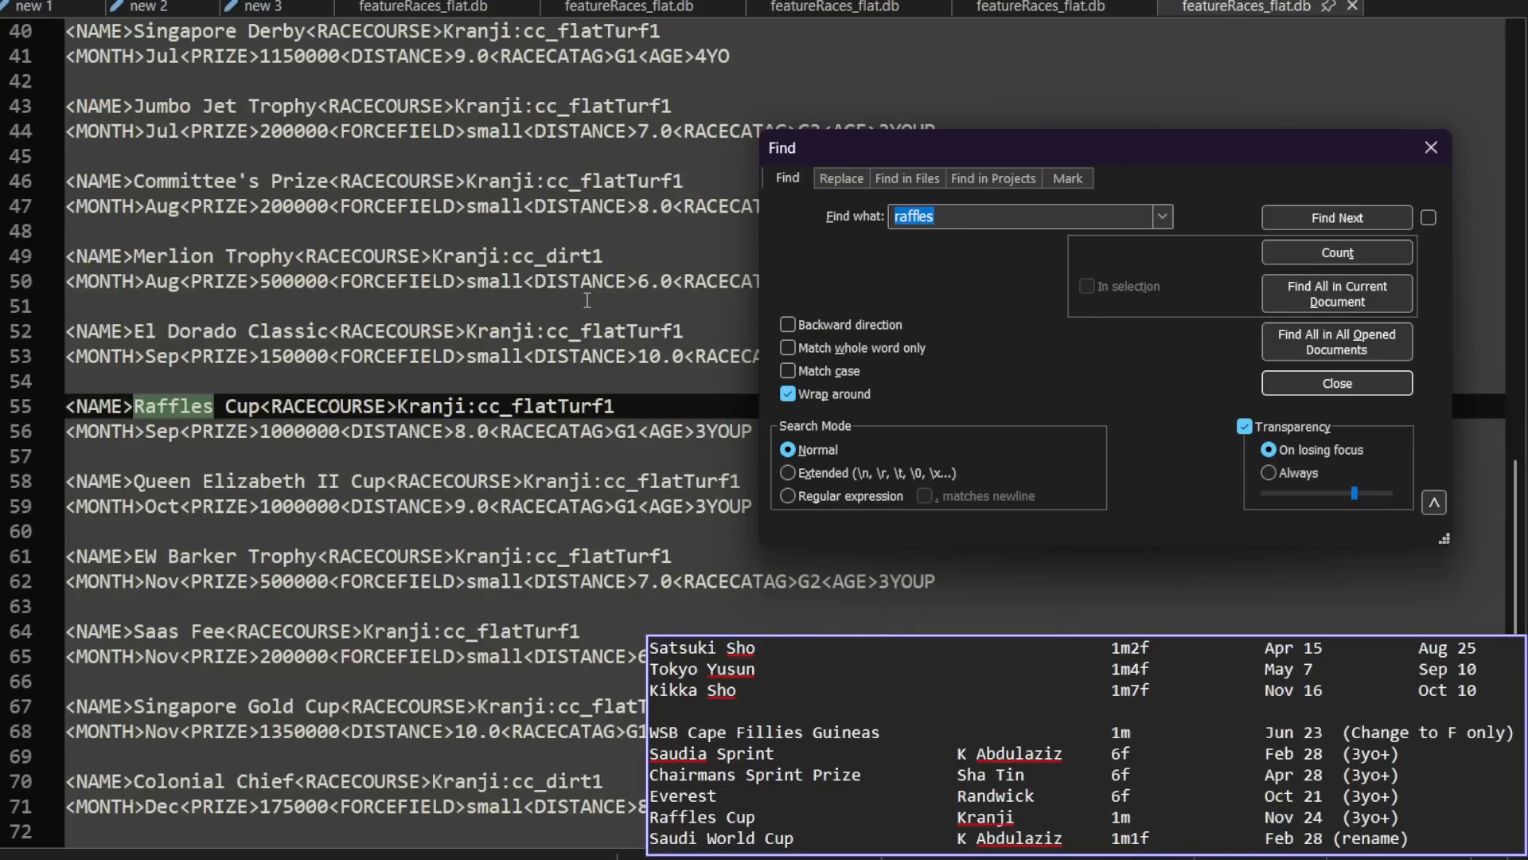
{"action": "key", "text": "Escape"}
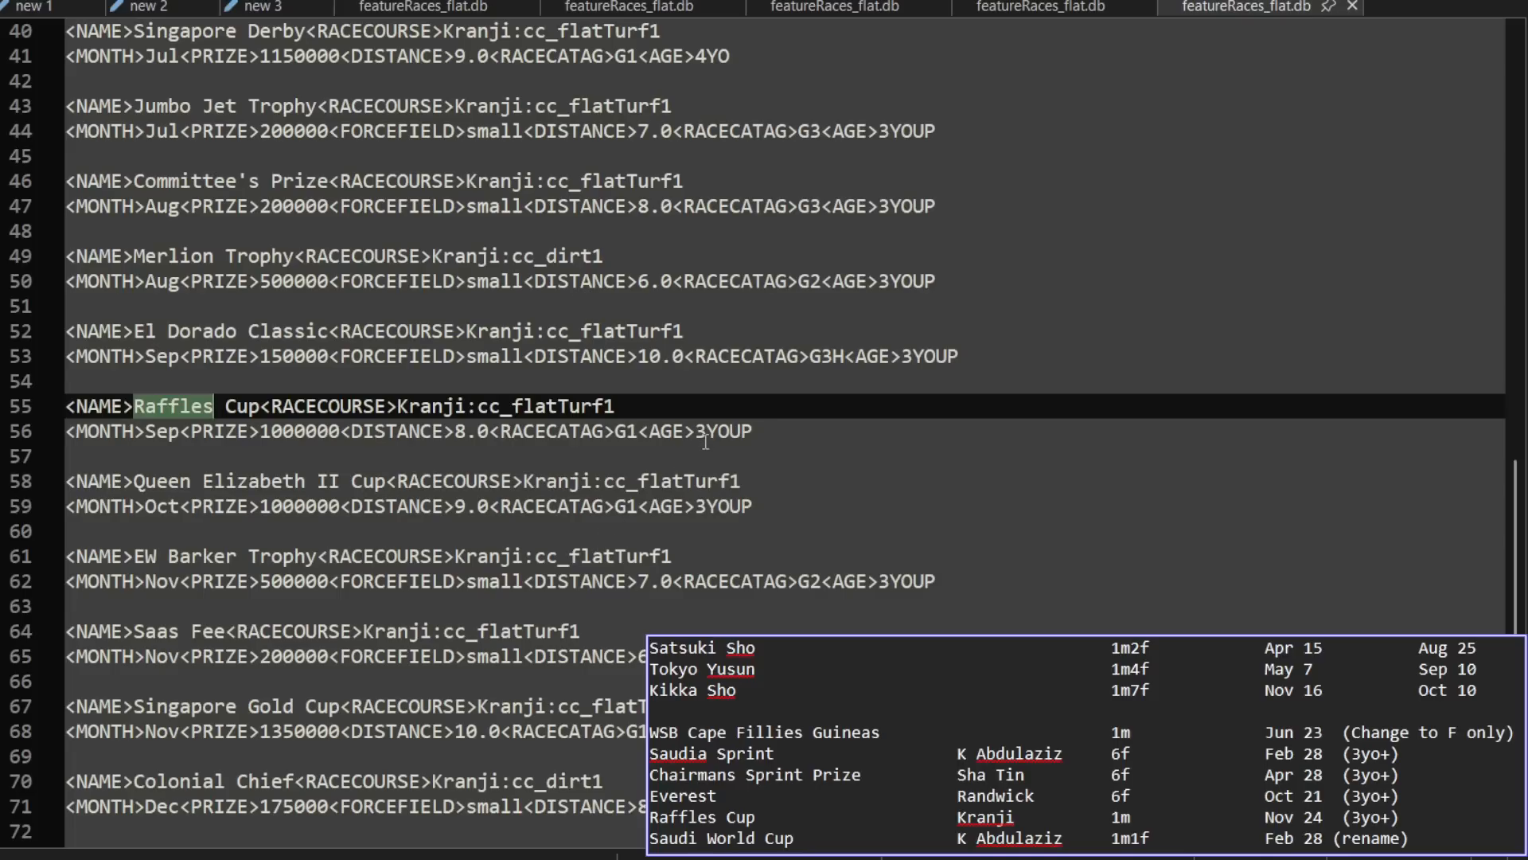
Step: Set the Raffles Cup age value to 4YOUP and save the SGP feature race file
{"action": "left_click", "coordinate": [697, 436]}
{"action": "key", "text": "Delete"}
{"action": "type", "text": "4"}
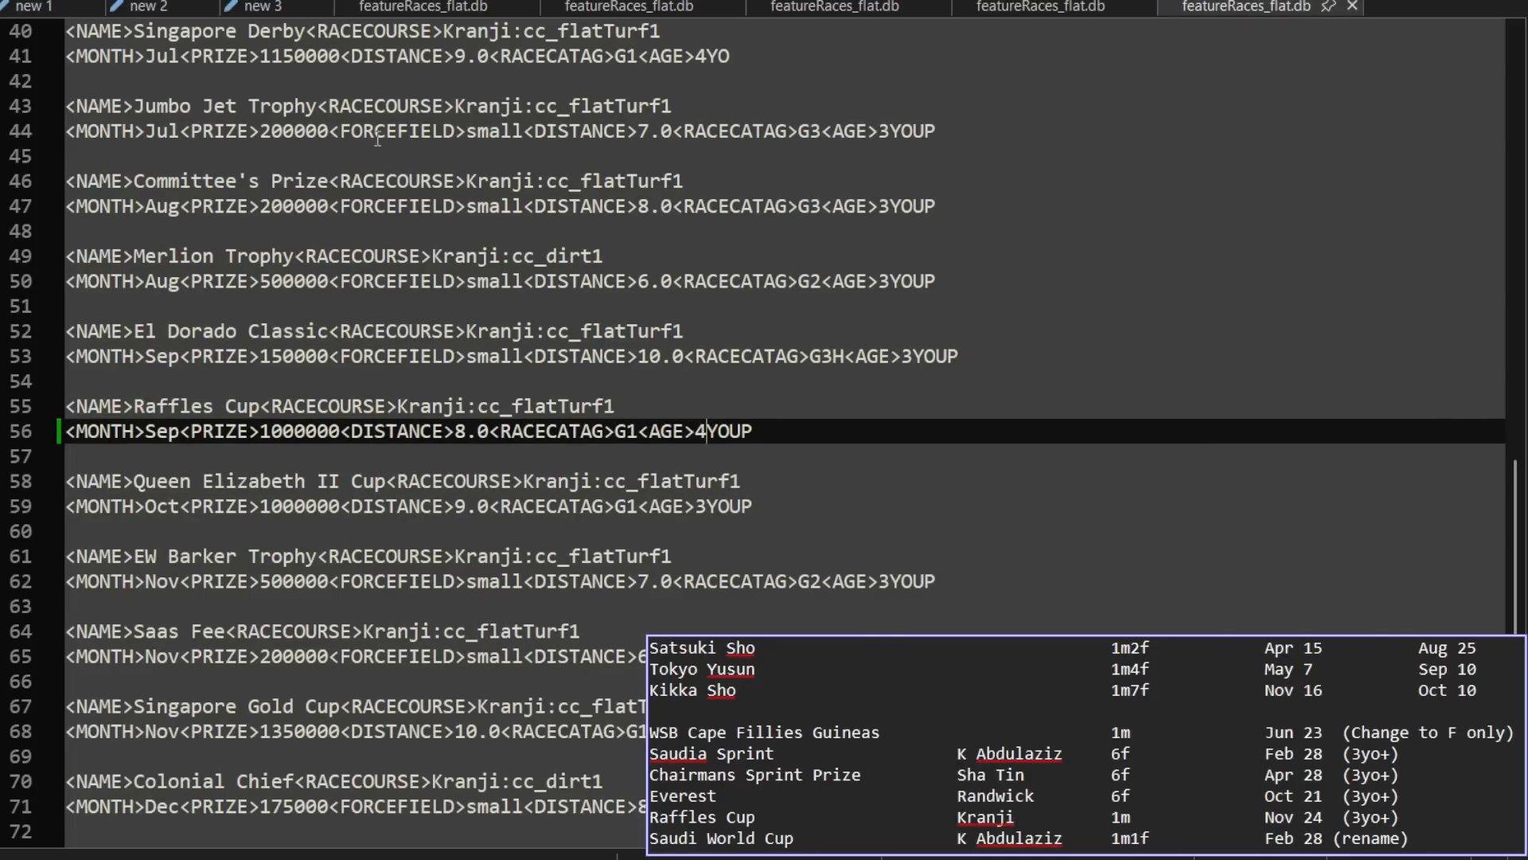
Step: In the Saudi feature race file, rename the Saudi Cup to Saudi World Cup and save the file
{"action": "left_click", "coordinate": [442, 10]}
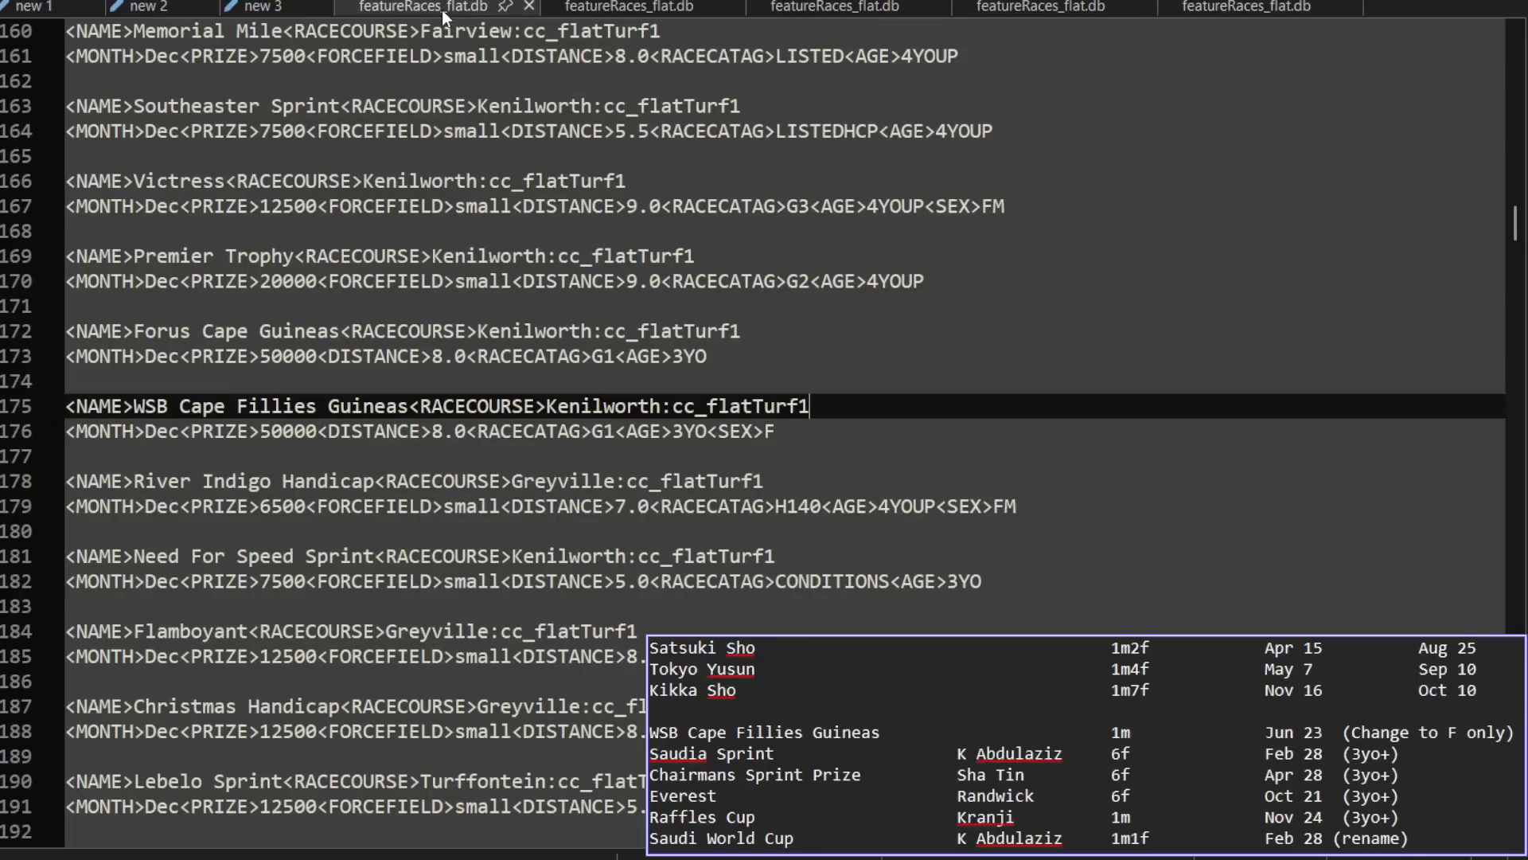
{"action": "left_click", "coordinate": [586, 7]}
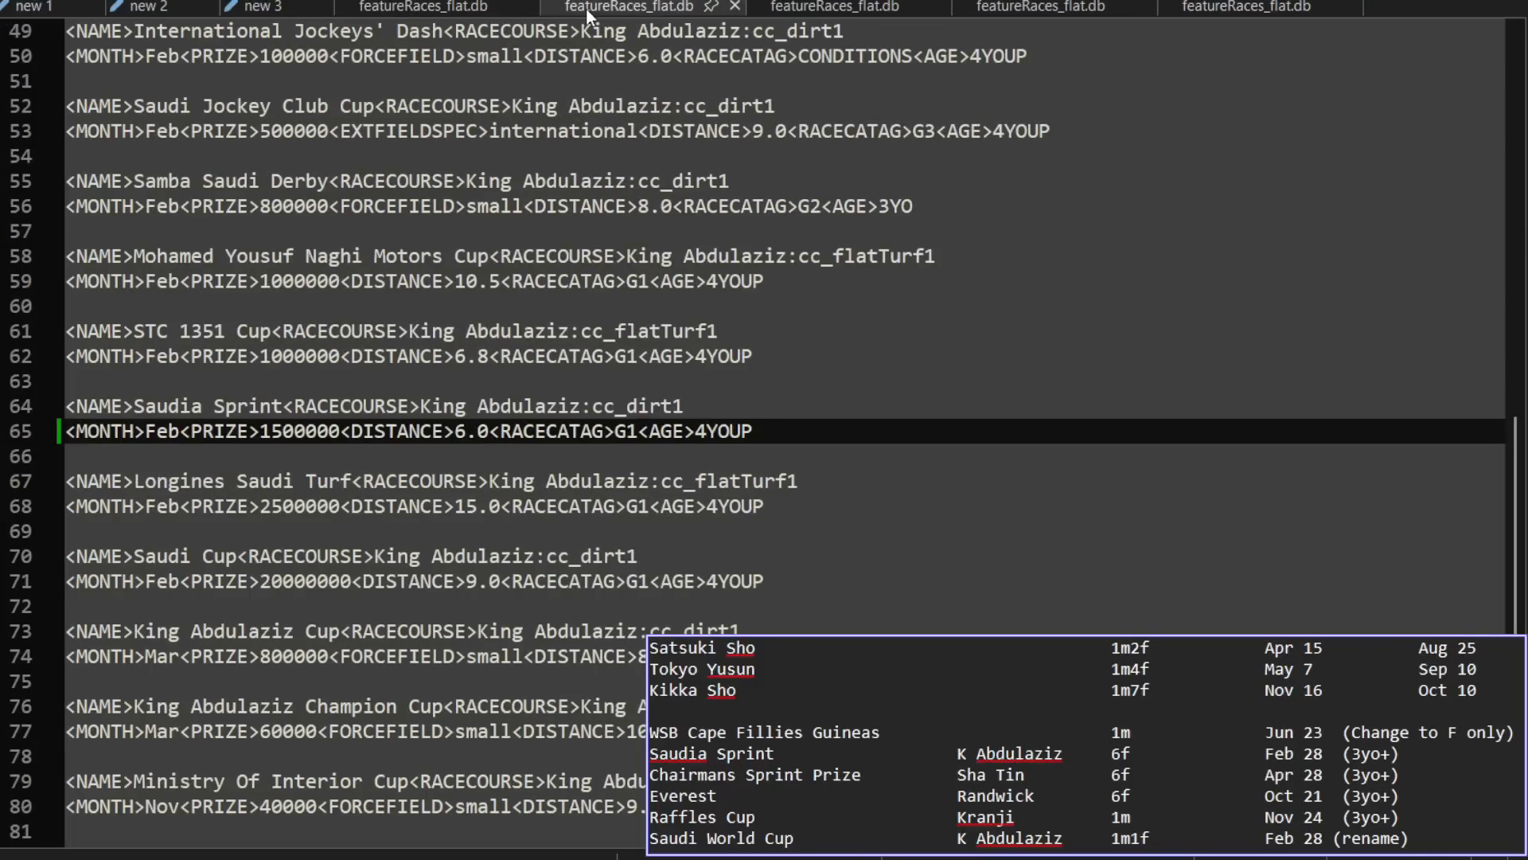
{"action": "left_click", "coordinate": [399, 148]}
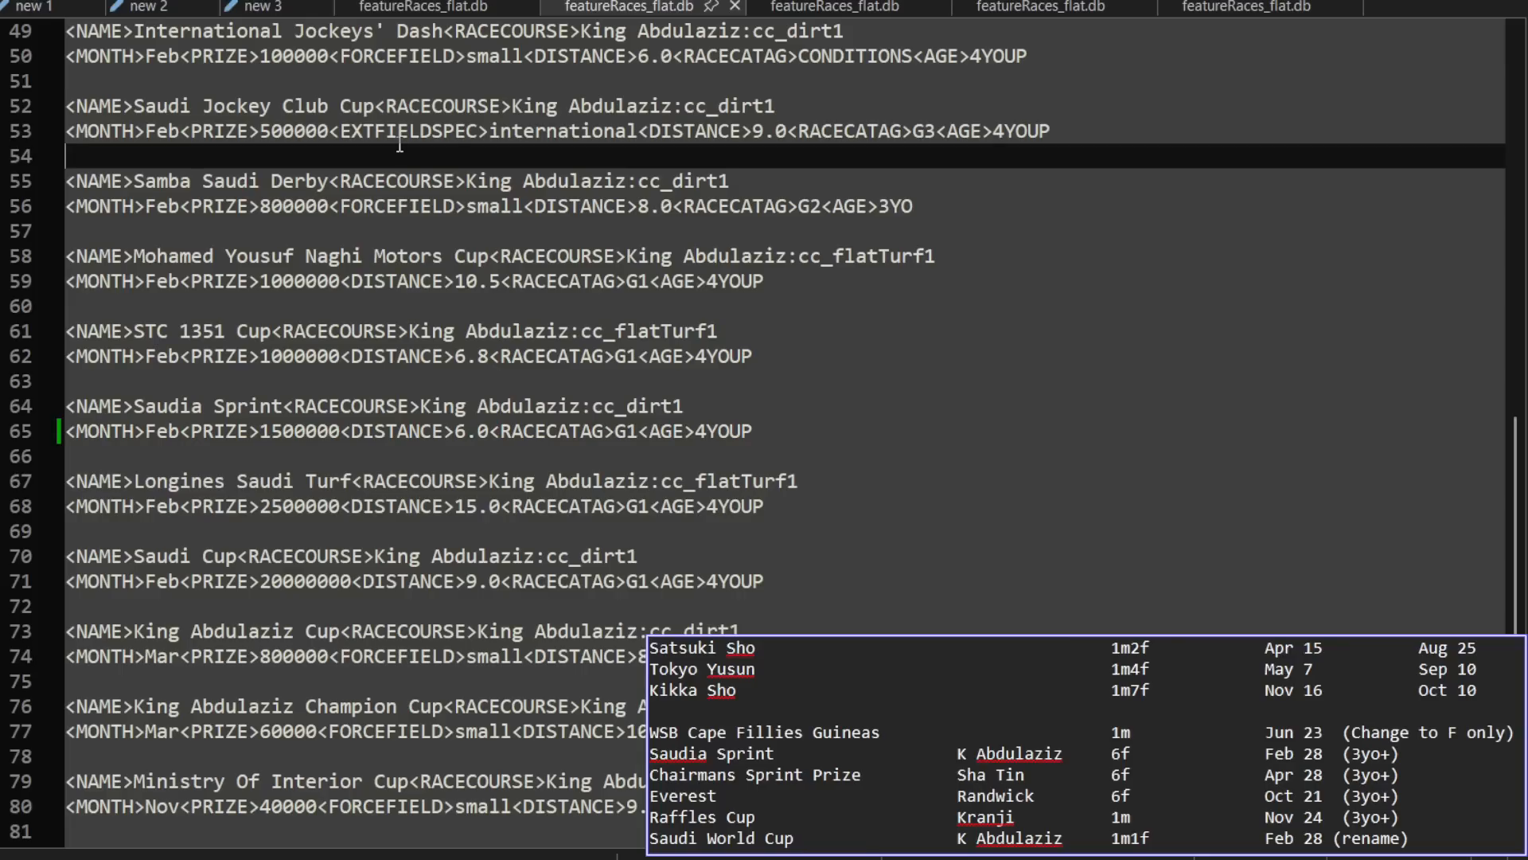
{"action": "left_click", "coordinate": [203, 556]}
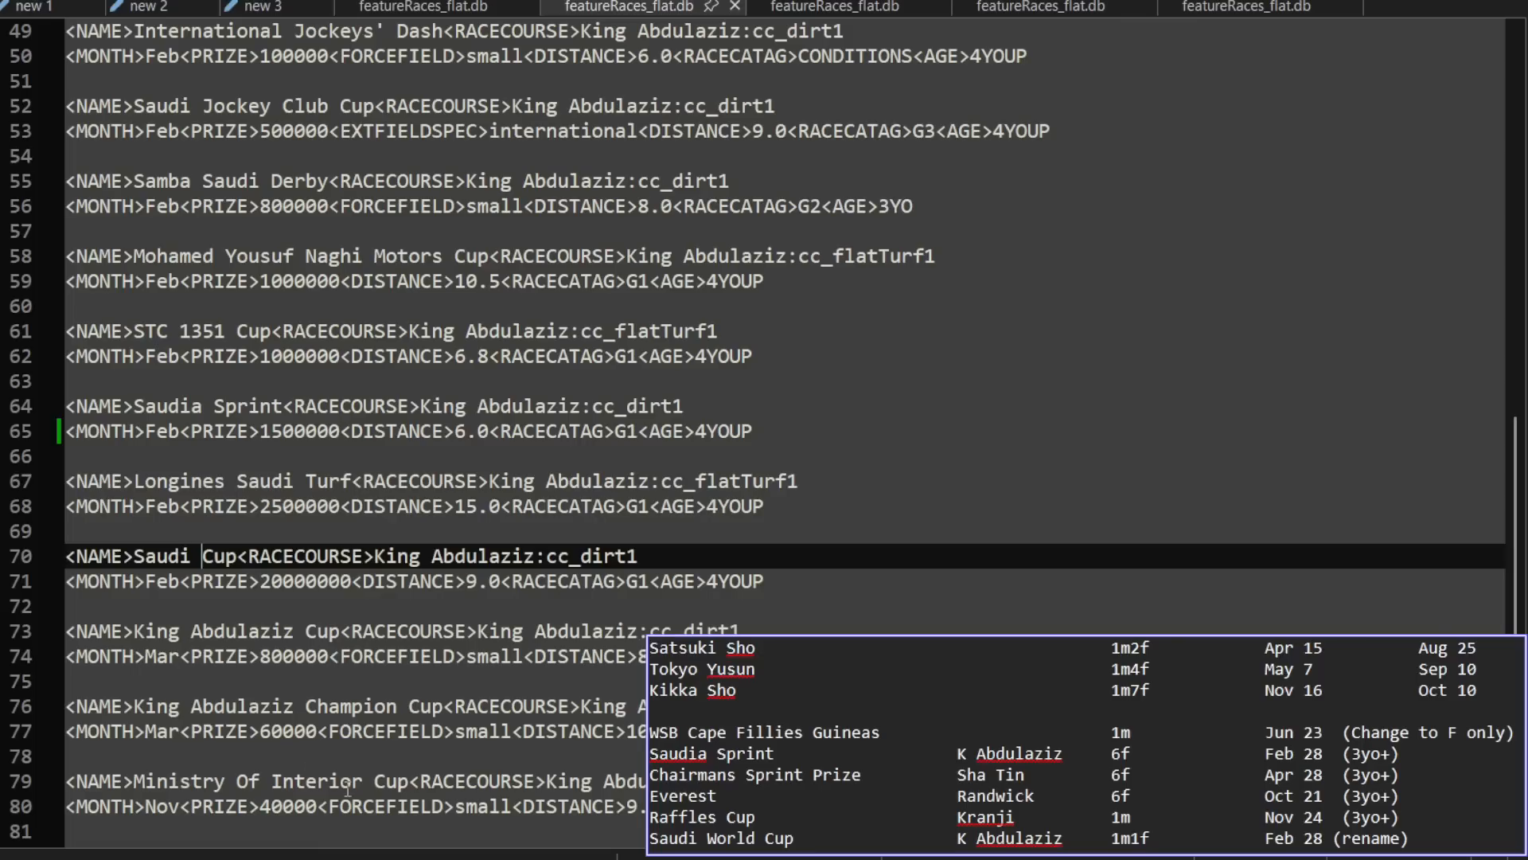
{"action": "type", "text": "World"}
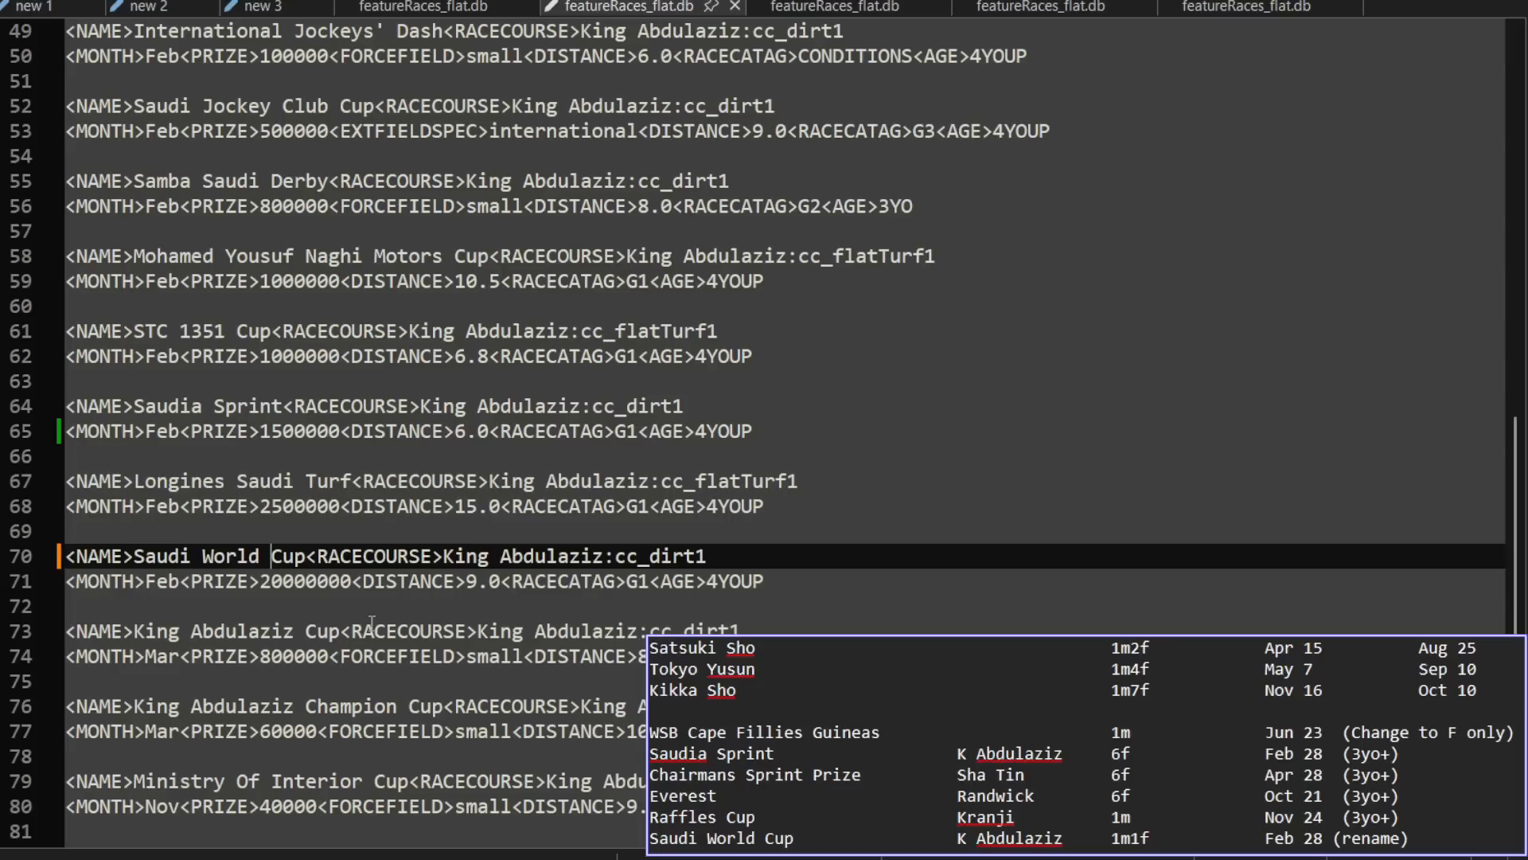
{"action": "key", "text": "ctrl+s"}
Step: Open sched_f_hilltop.db from folder 2 of the StartersOrders7 exports schedules in Documents
{"action": "key", "text": "ctrl+o"}
{"action": "left_click", "coordinate": [103, 233]}
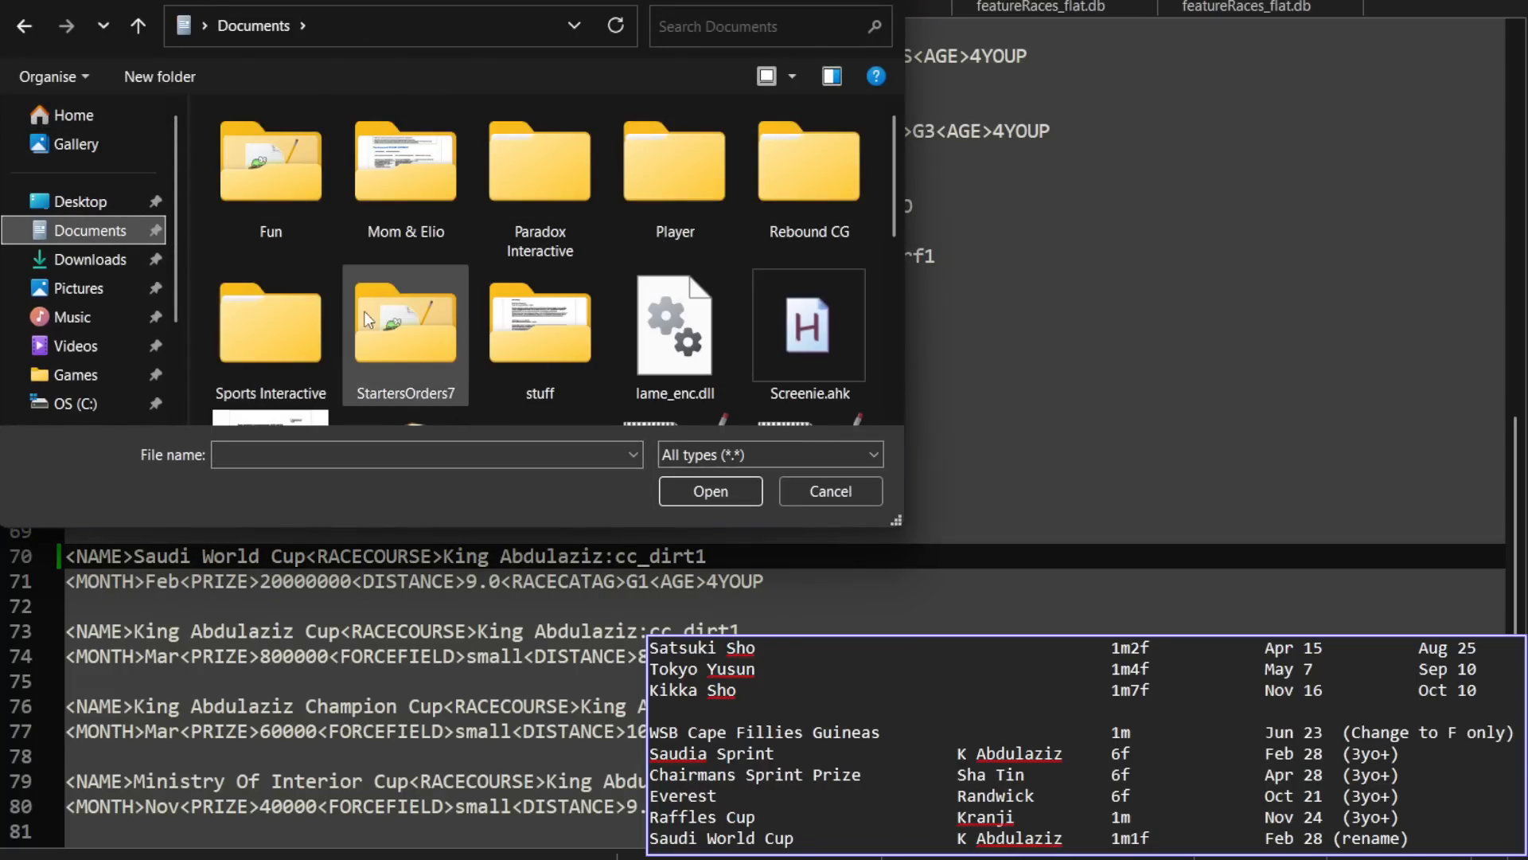
{"action": "left_click", "coordinate": [392, 318]}
{"action": "double_click", "coordinate": [391, 318]}
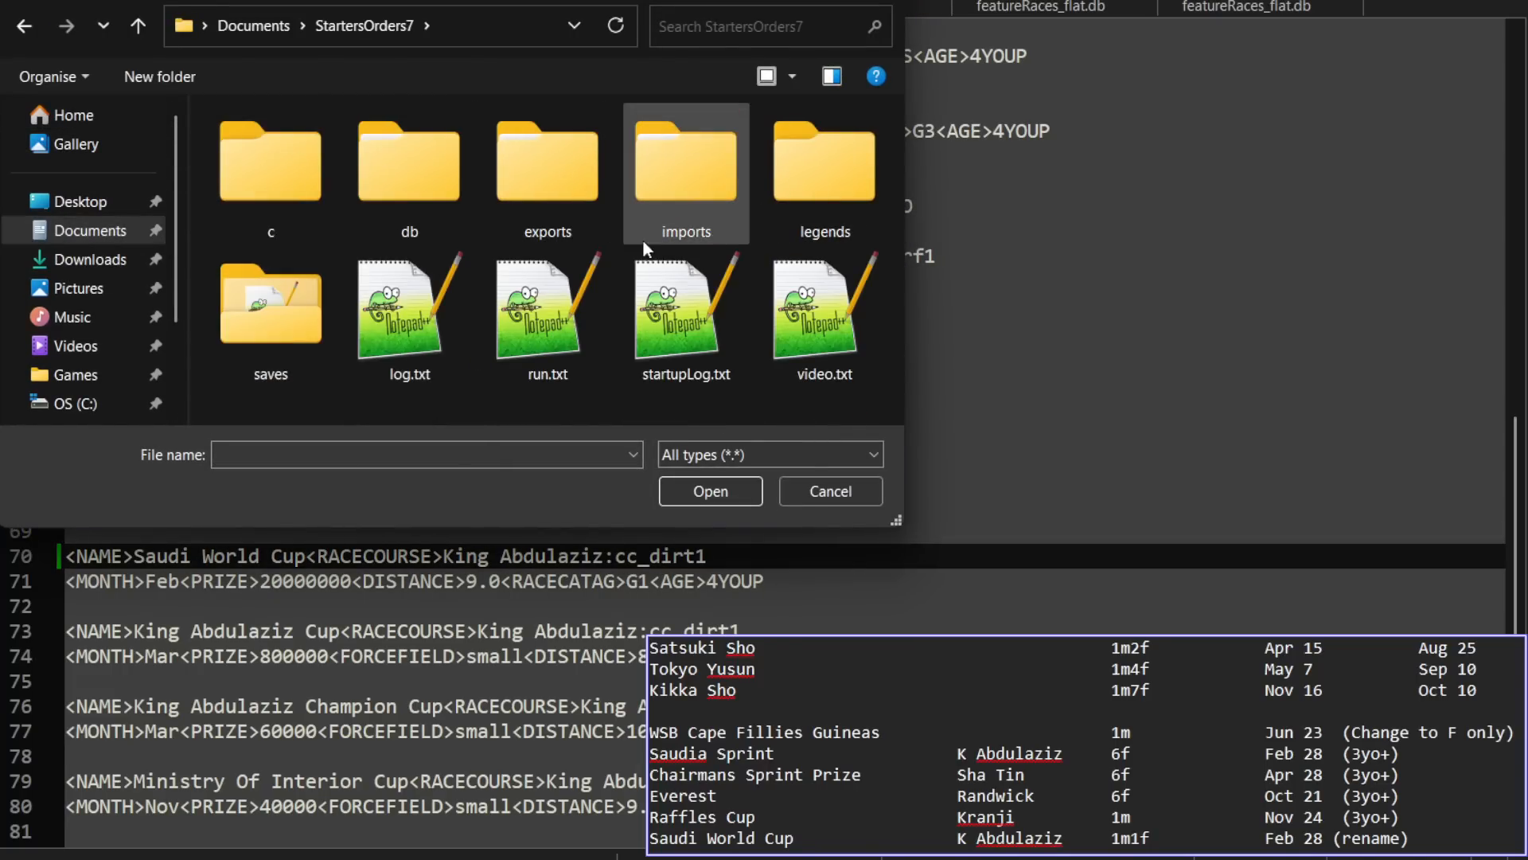
{"action": "double_click", "coordinate": [557, 196]}
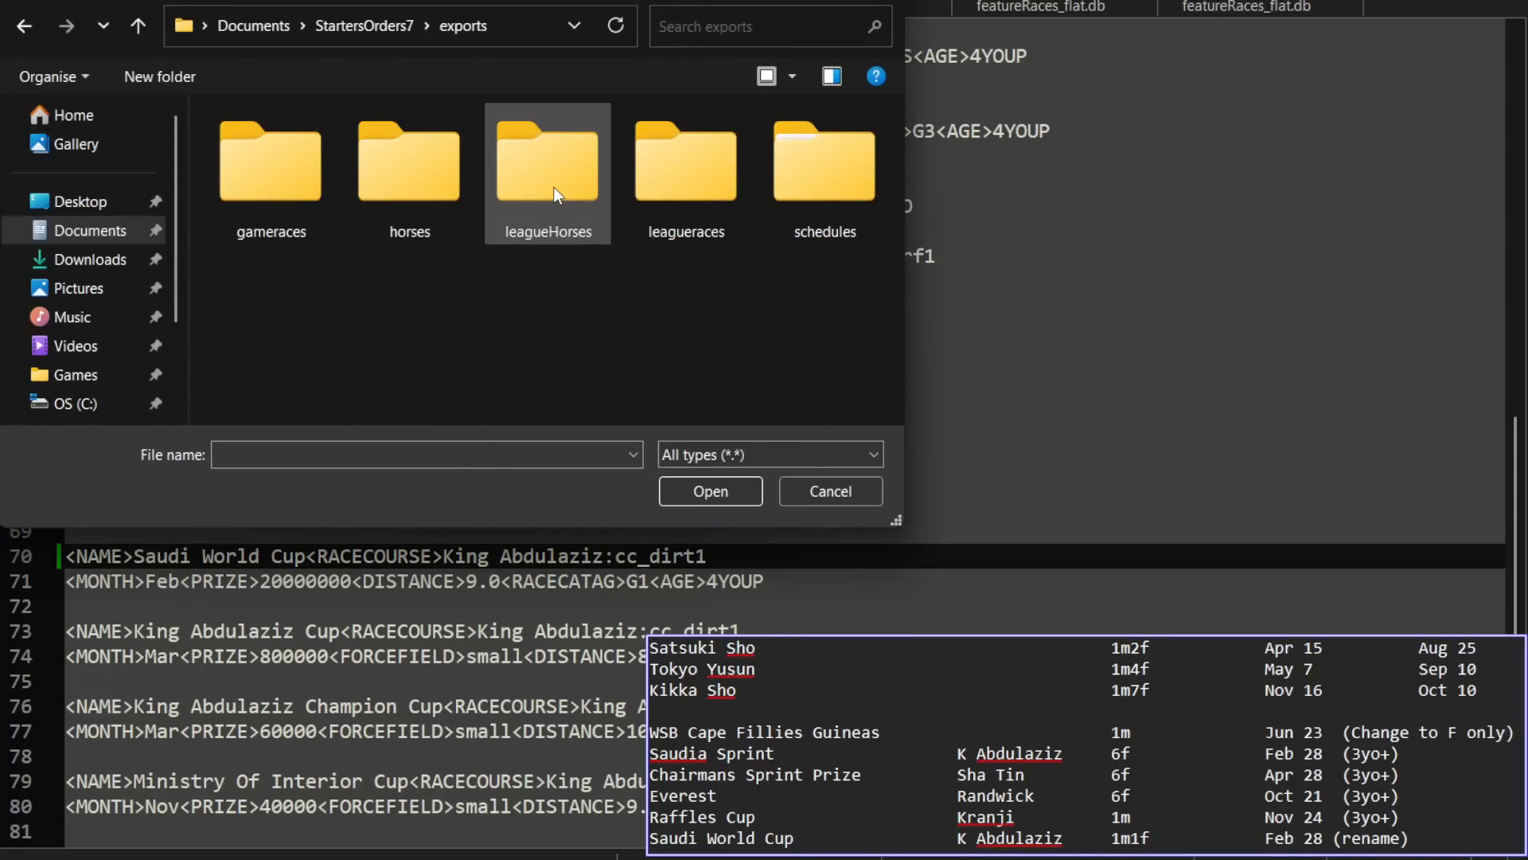
{"action": "double_click", "coordinate": [770, 188]}
{"action": "double_click", "coordinate": [398, 205]}
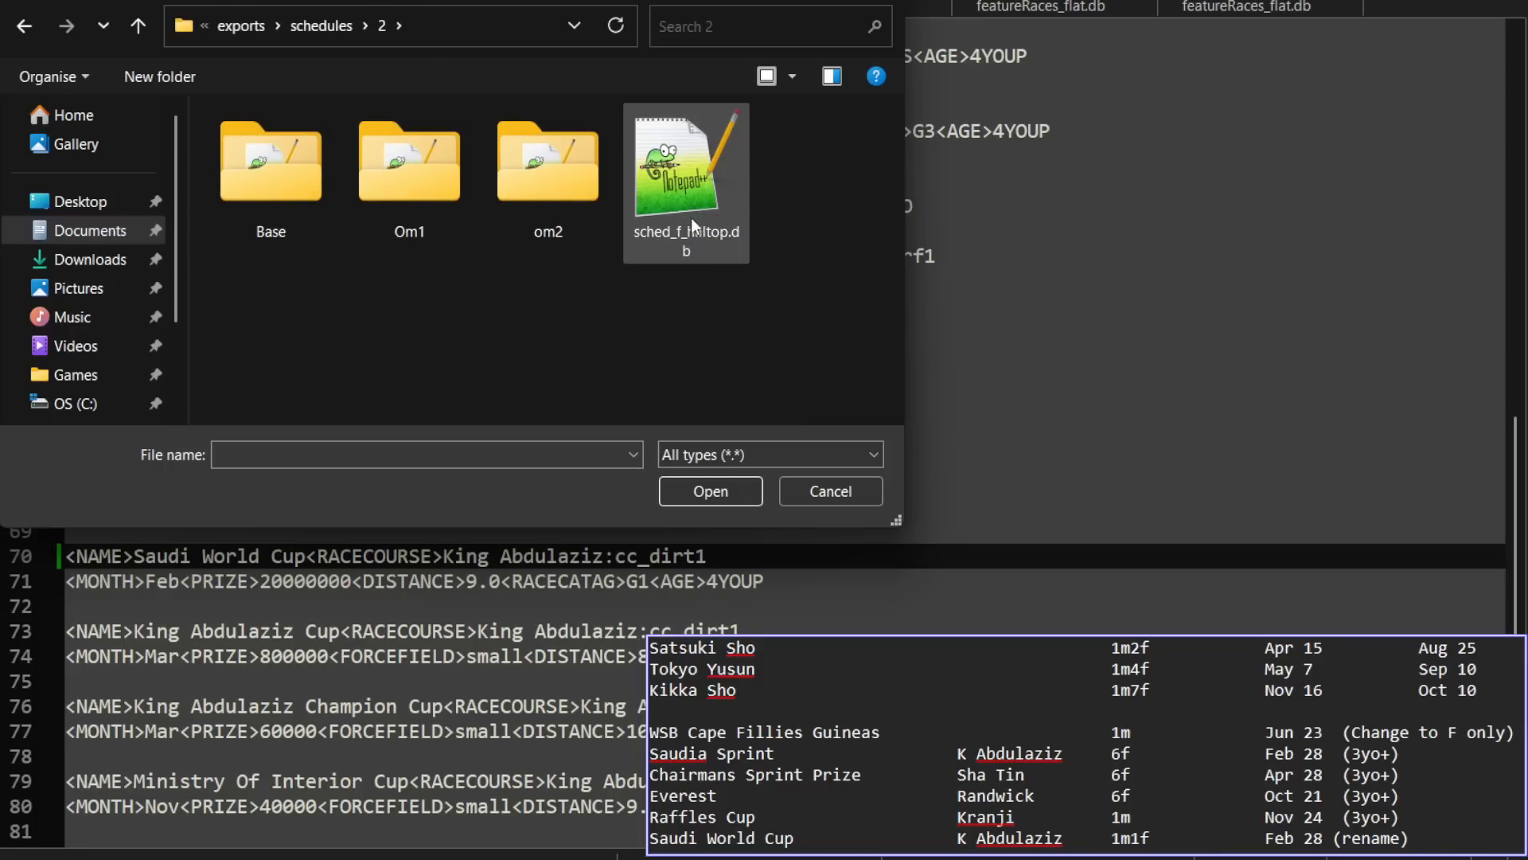
{"action": "double_click", "coordinate": [686, 183]}
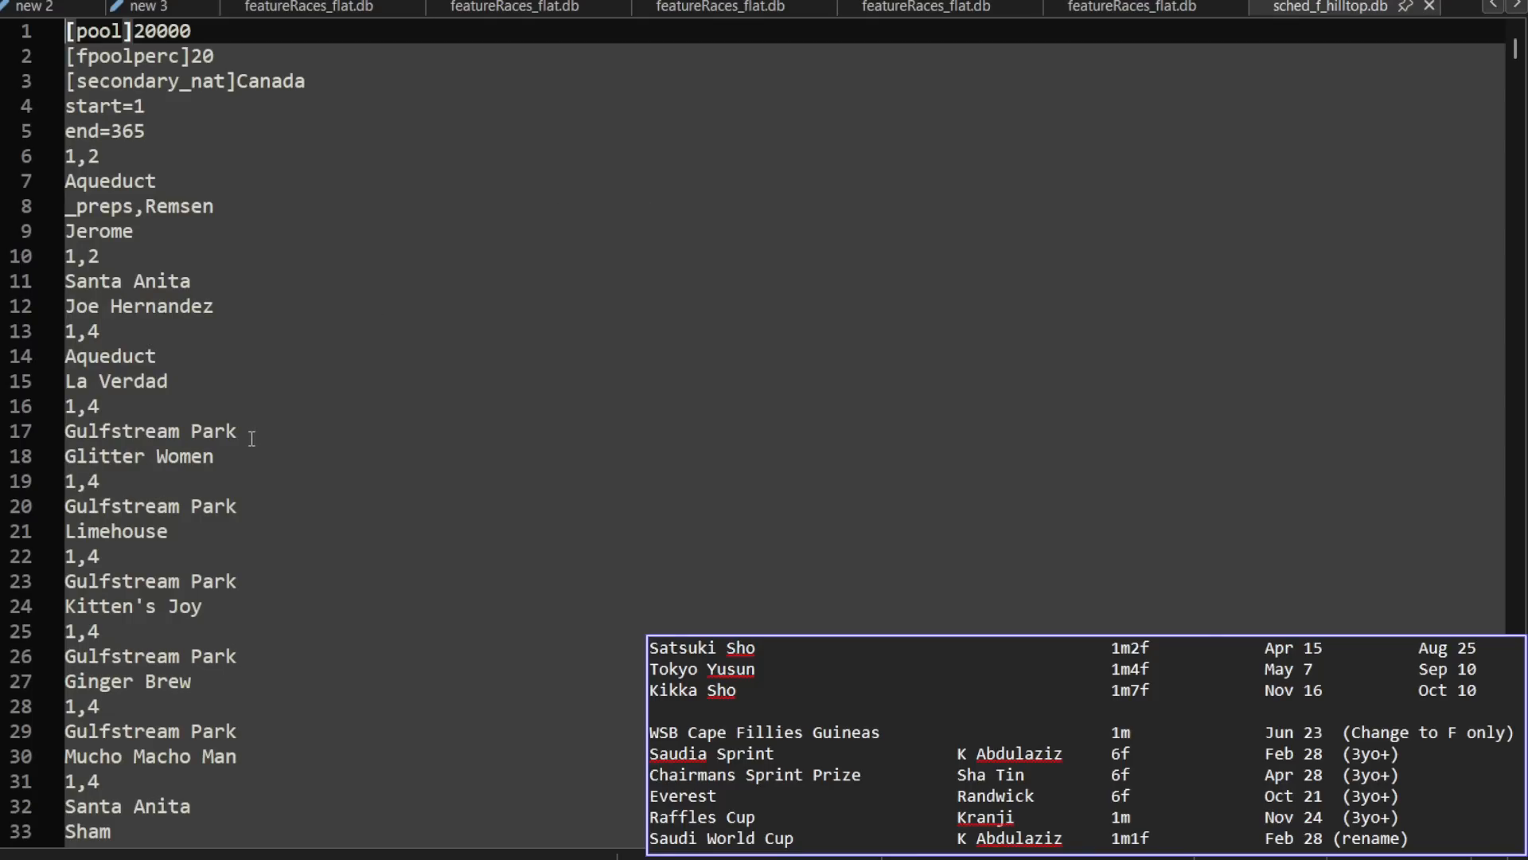
Step: Examine how the schedule lists date, racecourse and race name lines for Glitter Women, and the _preps,Remsen line
{"action": "left_click_drag", "start_coordinate": [246, 457], "coordinate": [43, 458]}
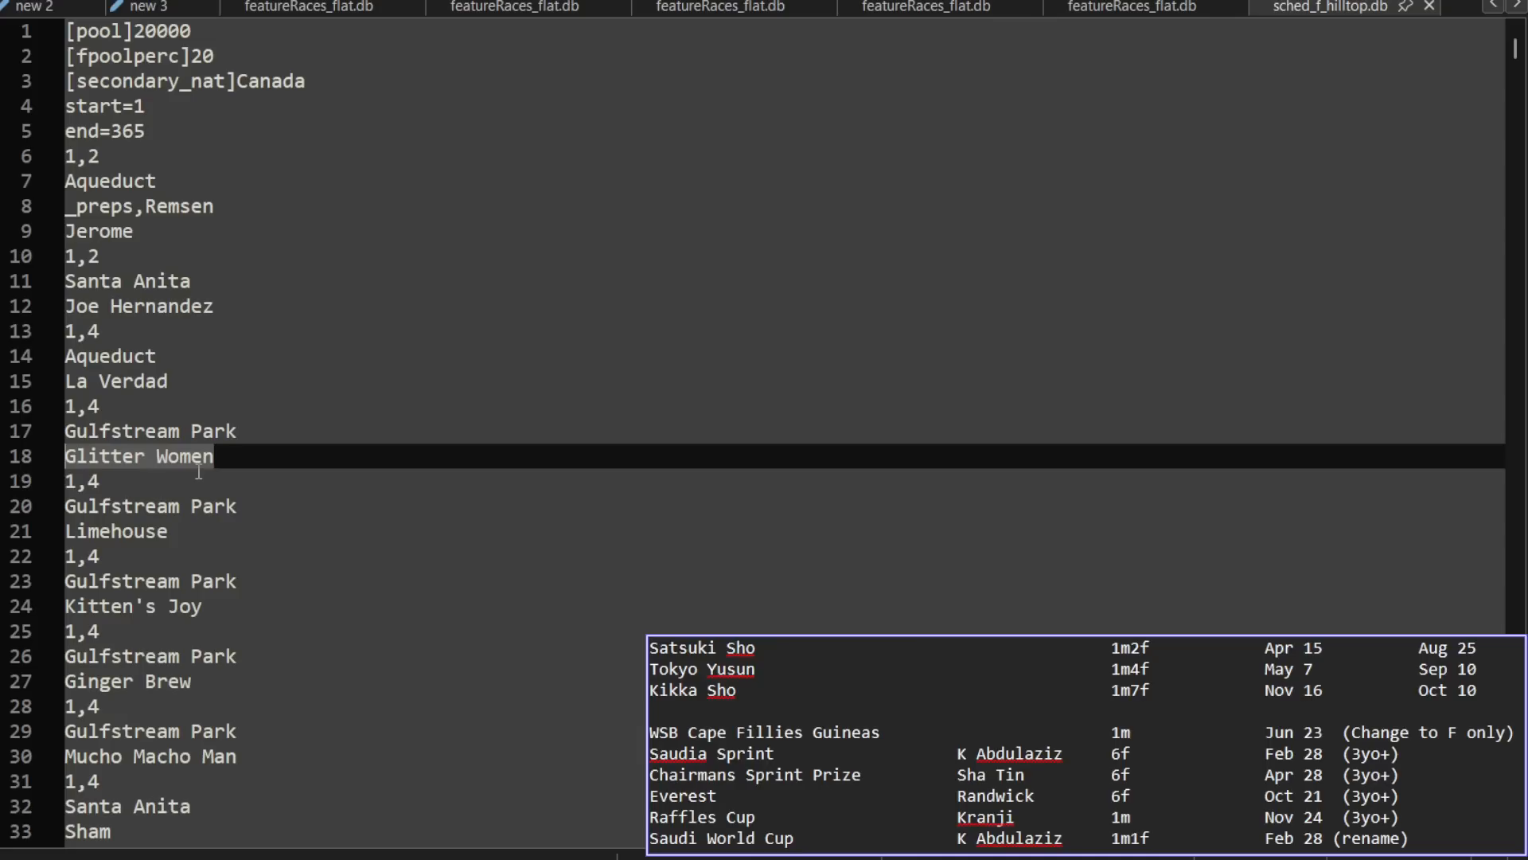
{"action": "left_click", "coordinate": [146, 456]}
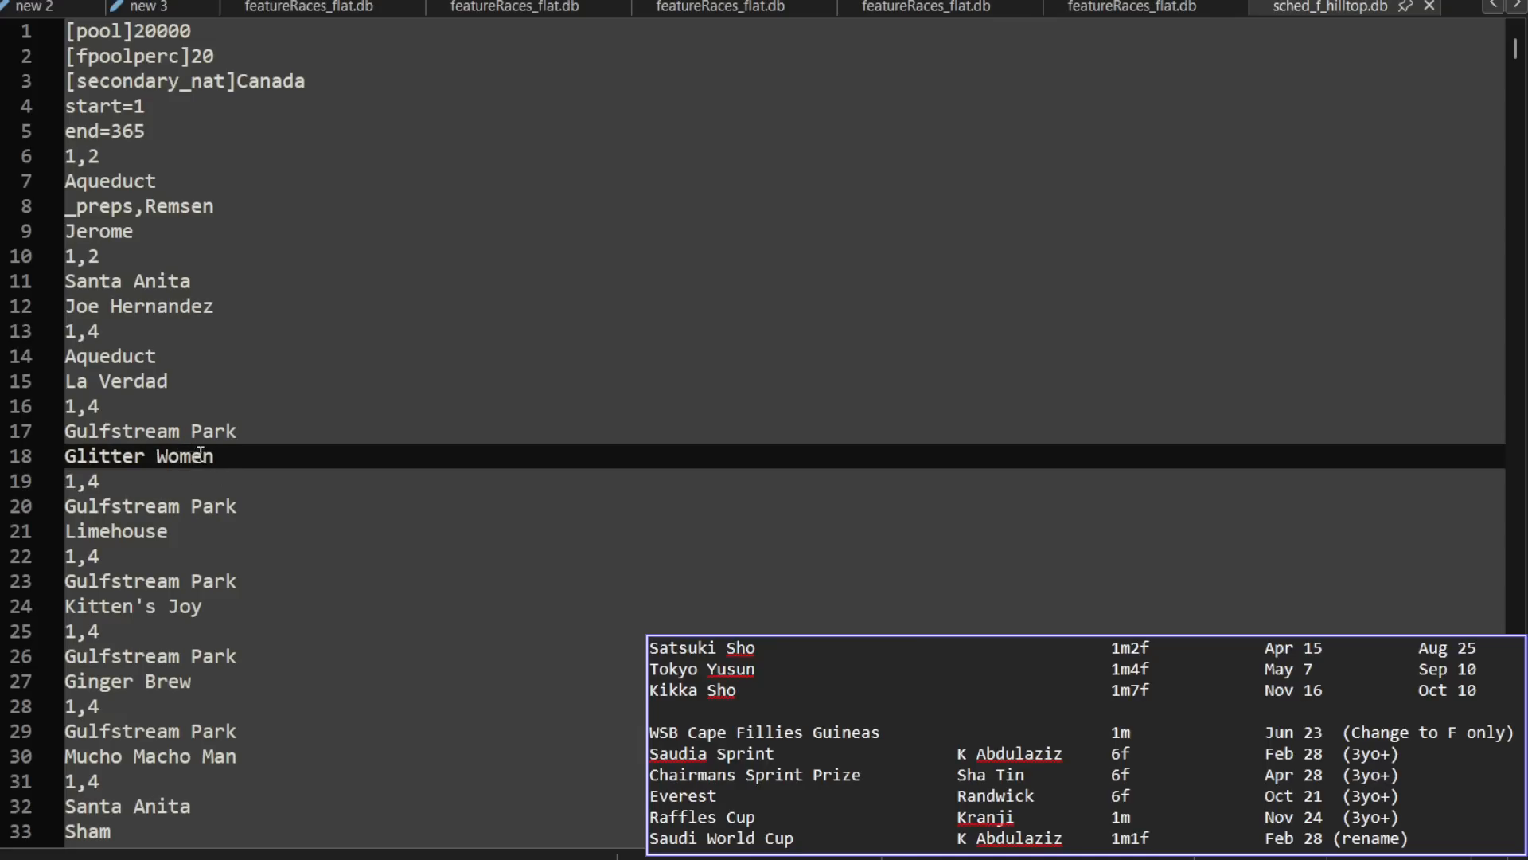
{"action": "left_click", "coordinate": [224, 454]}
{"action": "left_click_drag", "start_coordinate": [101, 406], "coordinate": [63, 409]}
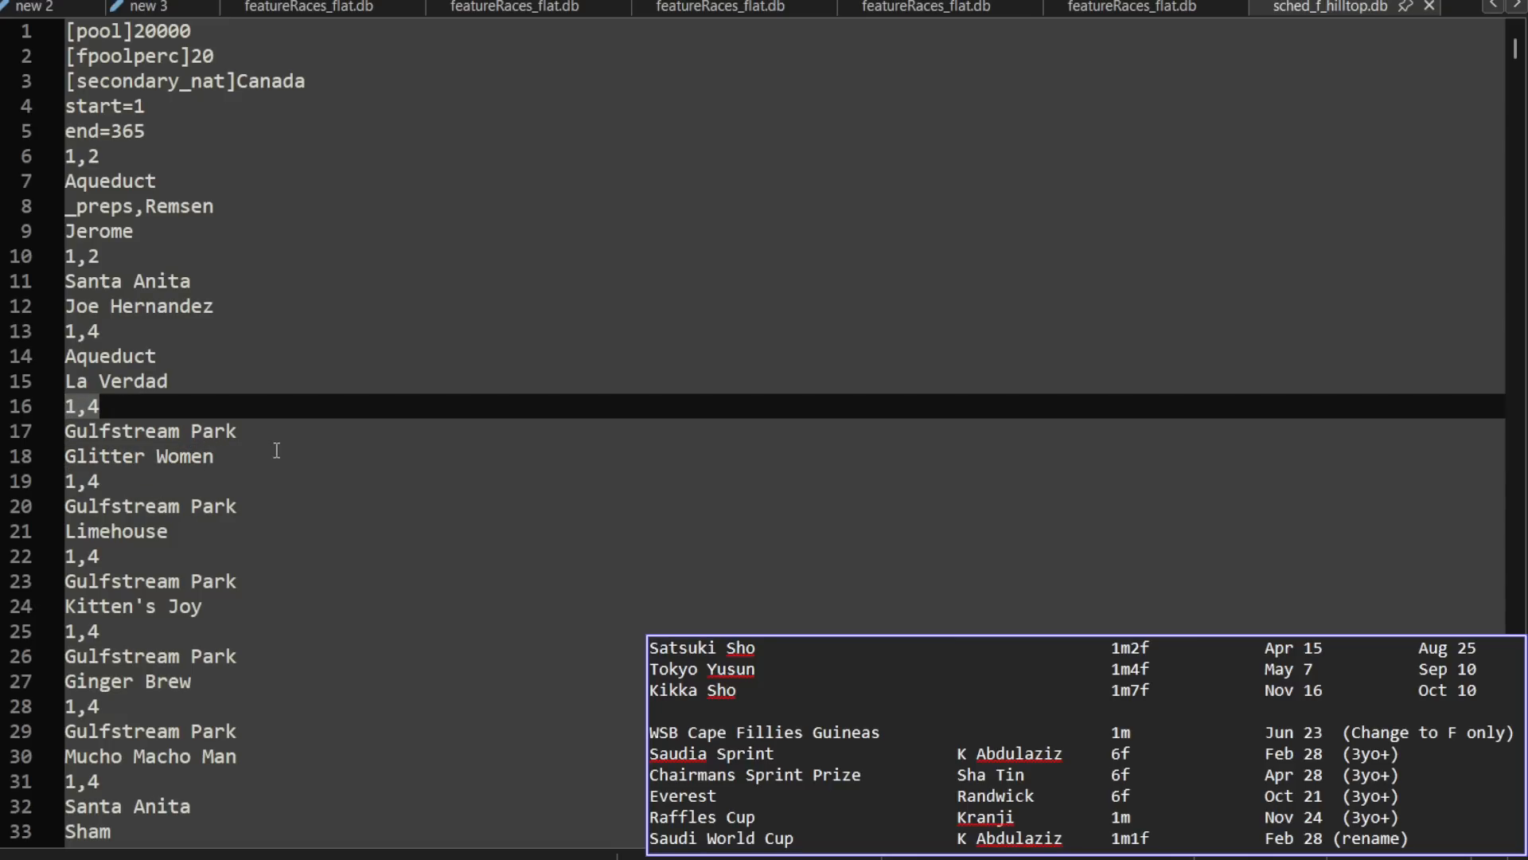
{"action": "left_click_drag", "start_coordinate": [239, 431], "coordinate": [55, 443]}
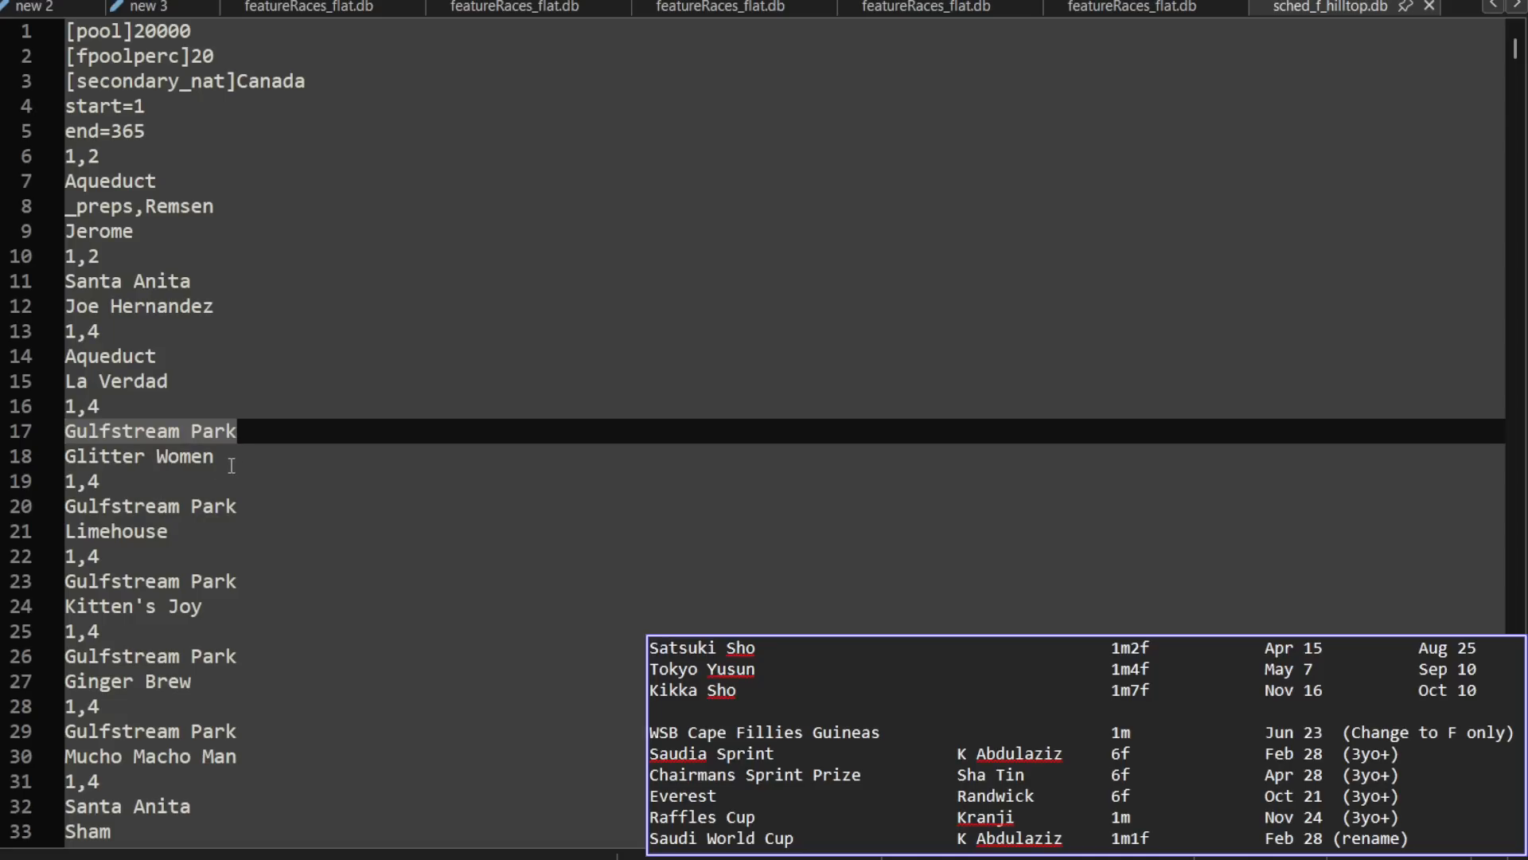
{"action": "left_click_drag", "start_coordinate": [232, 462], "coordinate": [38, 464]}
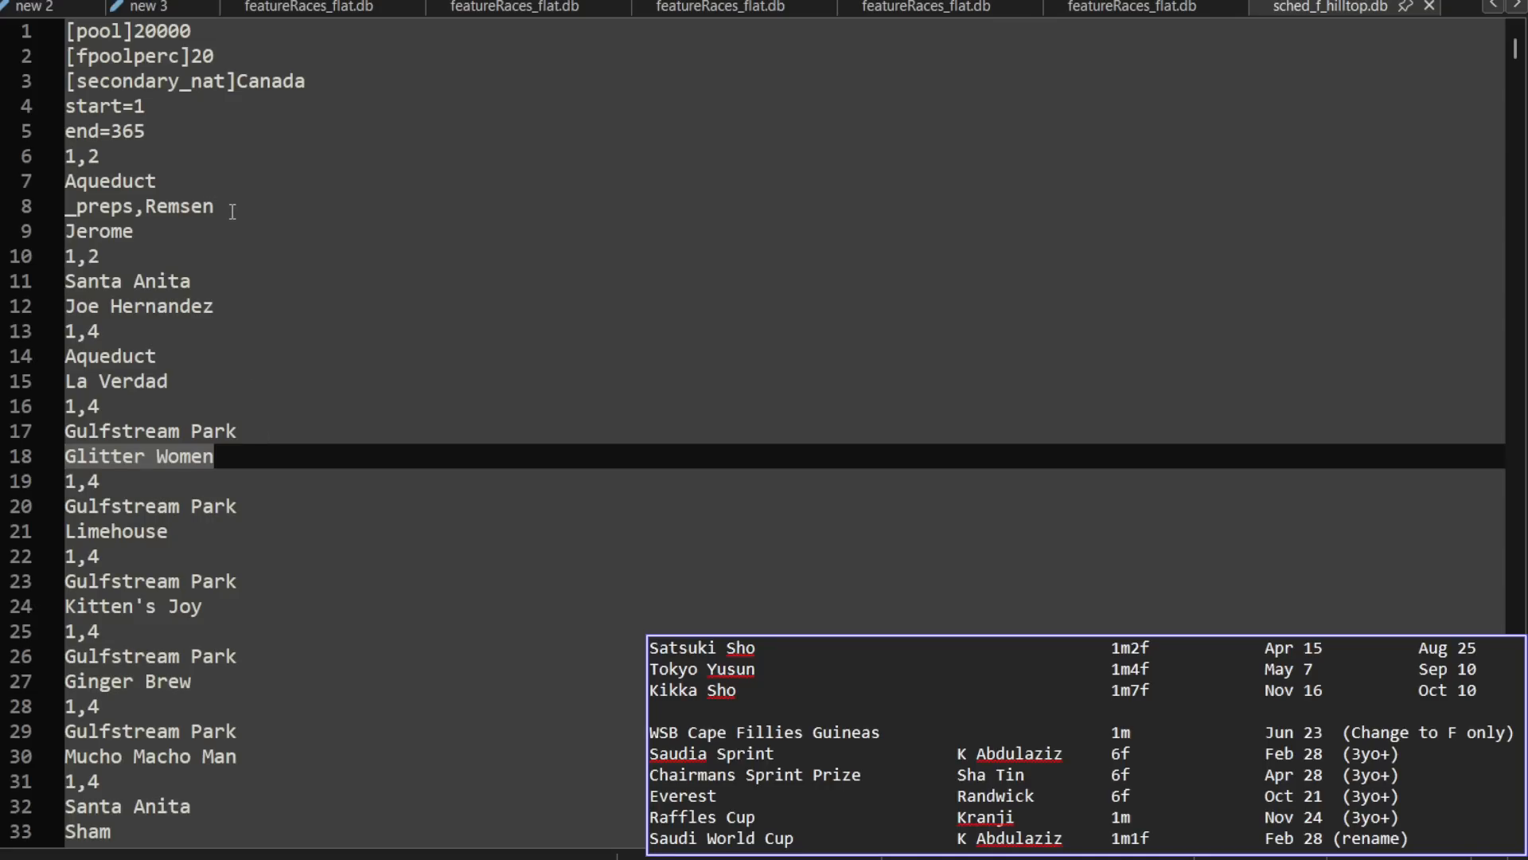
{"action": "left_click_drag", "start_coordinate": [232, 211], "coordinate": [47, 210]}
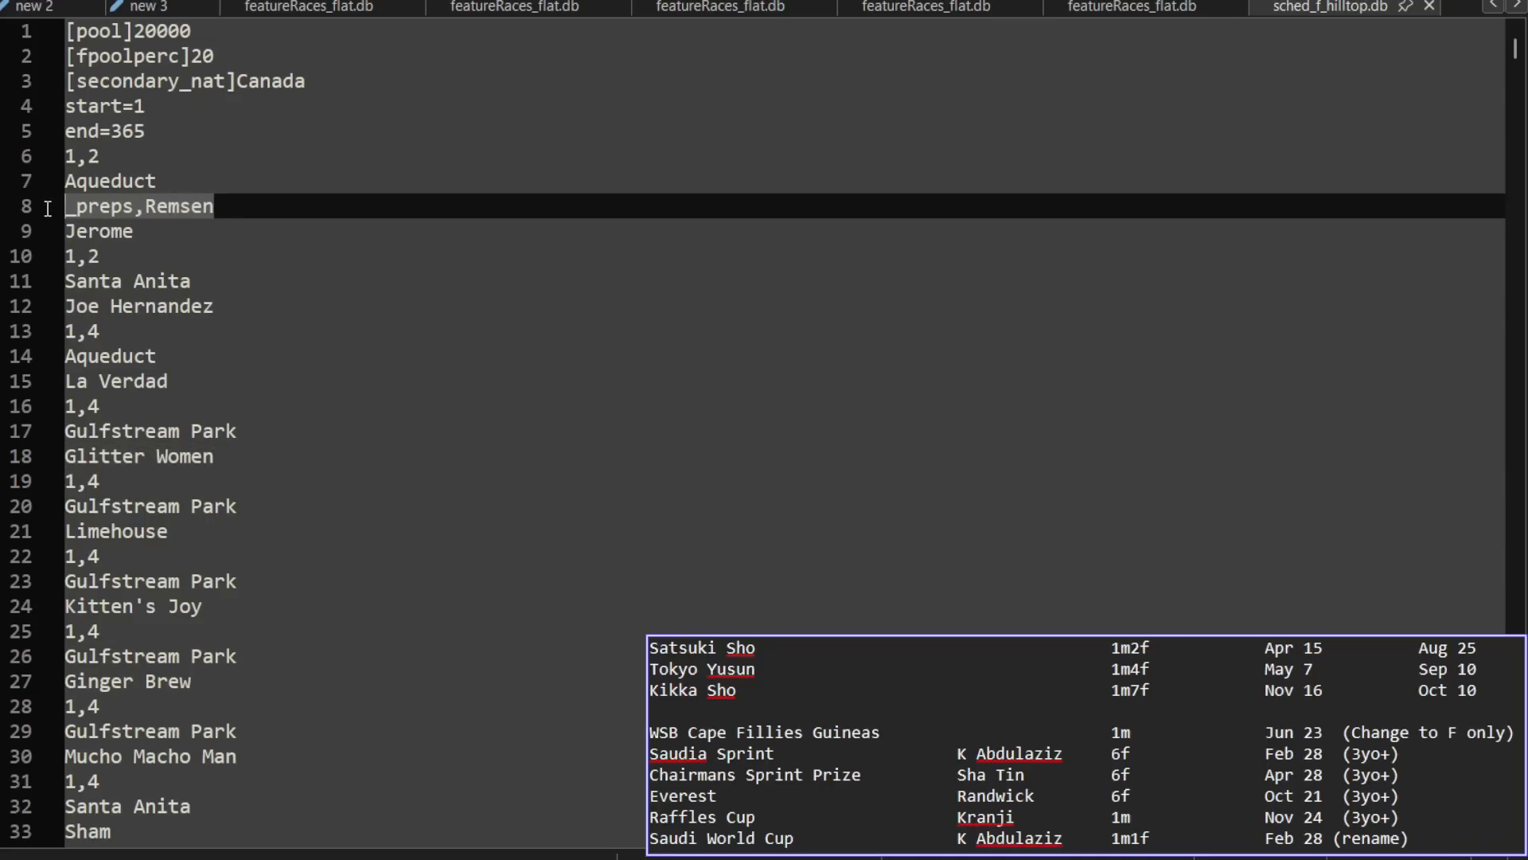
{"action": "left_click", "coordinate": [267, 283]}
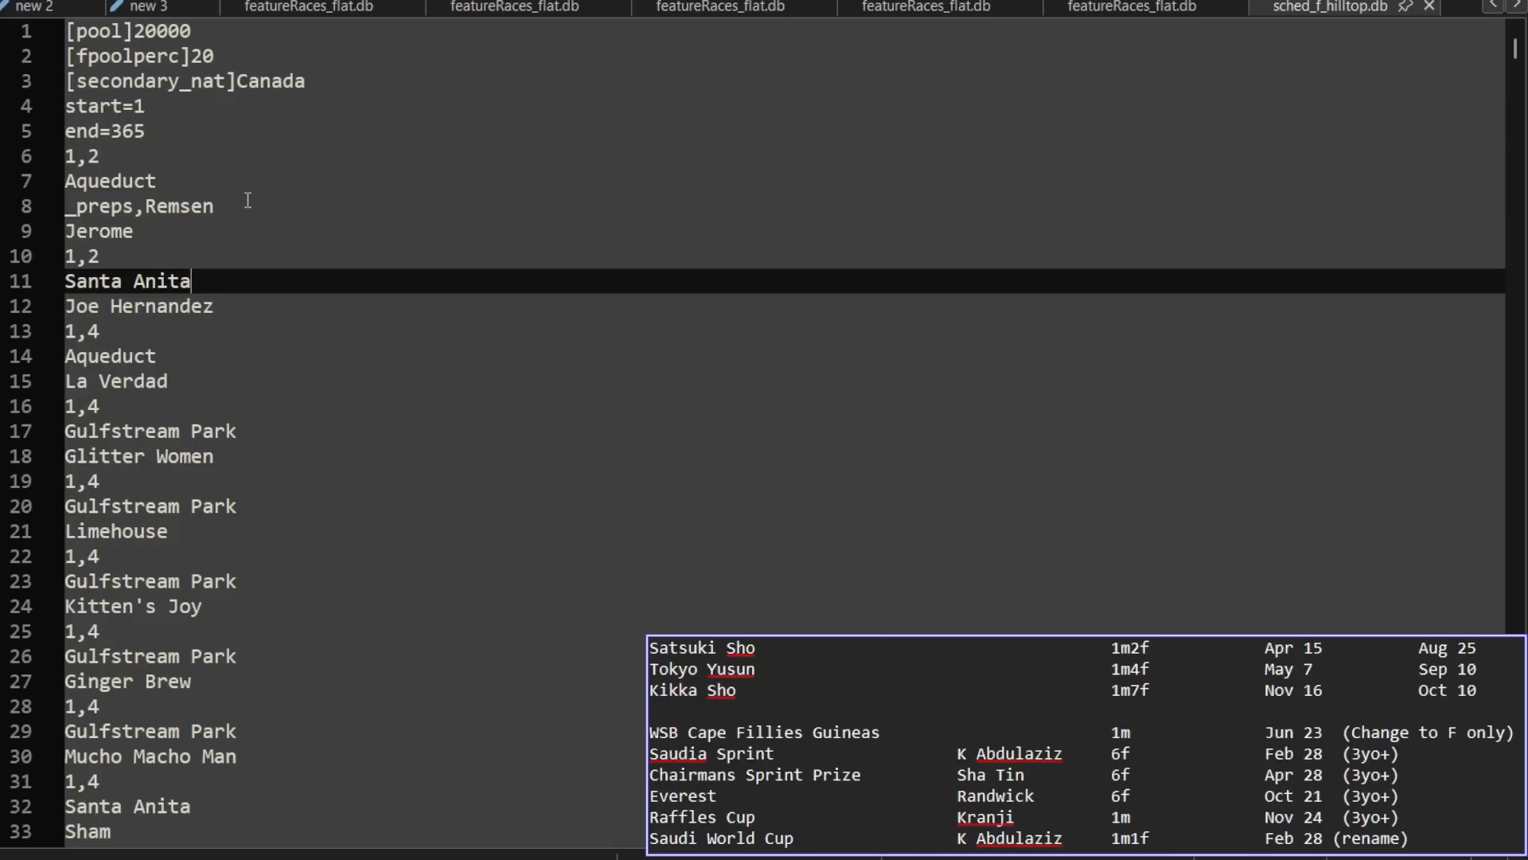
Step: Find the Saudi Cup entry in sched_f_hilltop.db, rename it Saudi World Cup and save the schedule
{"action": "left_click", "coordinate": [278, 508]}
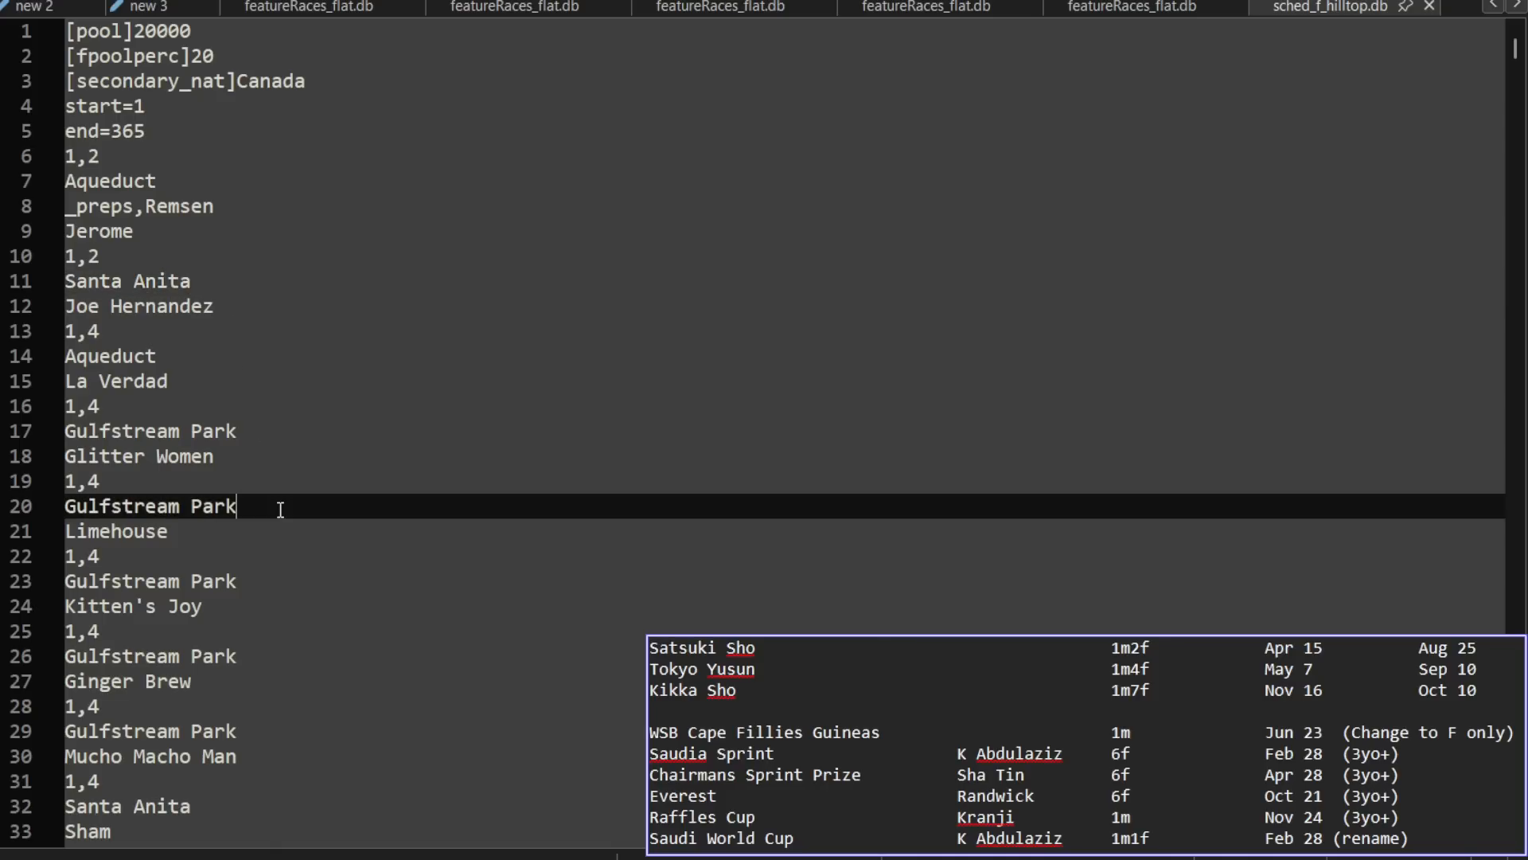
{"action": "key", "text": "ctrl+f"}
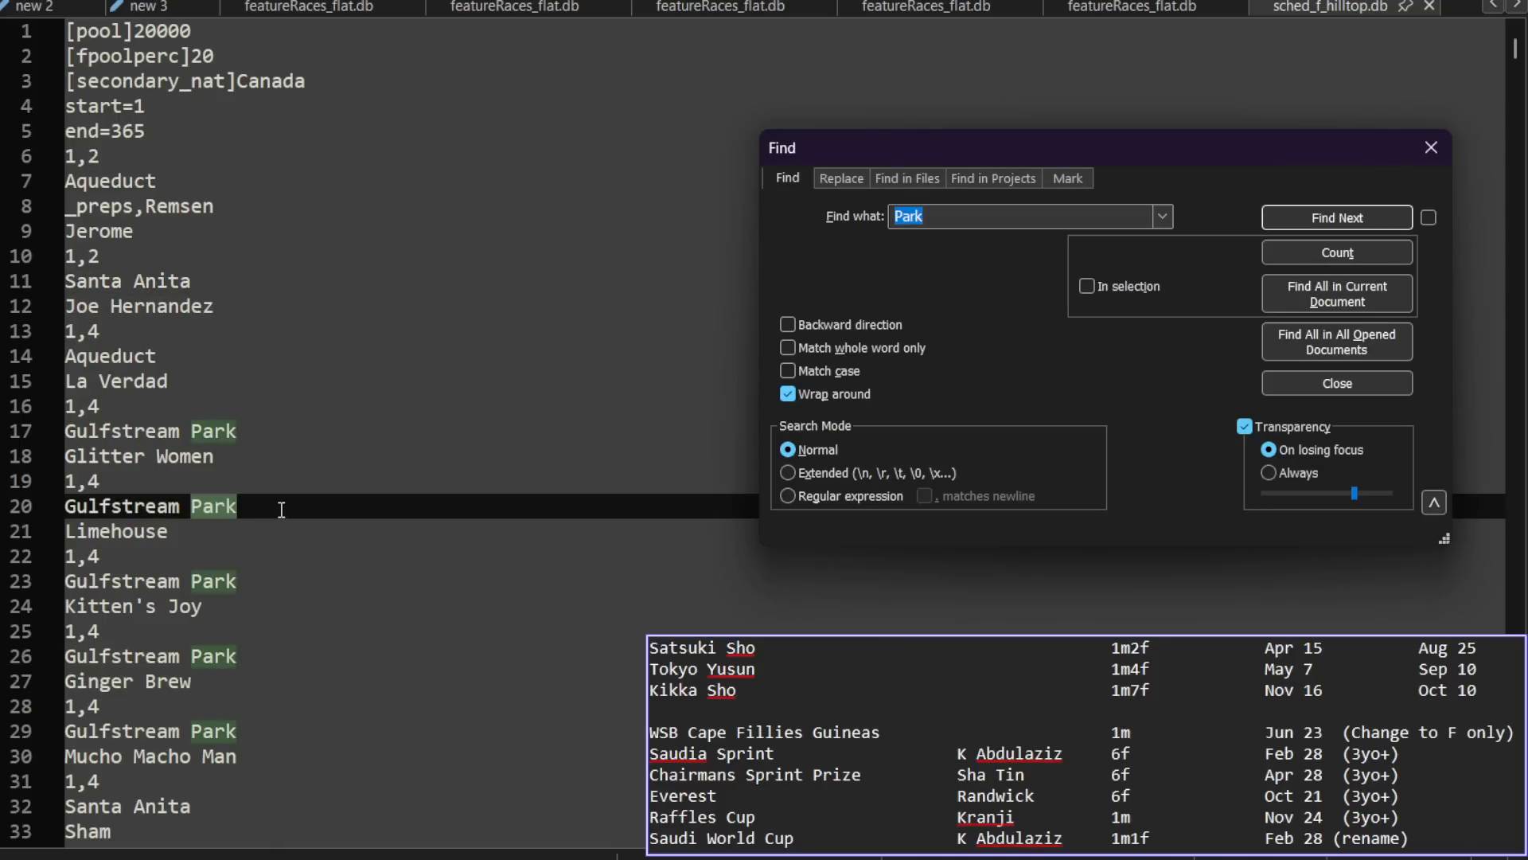
{"action": "type", "text": "saudi c"}
{"action": "key", "text": "Return"}
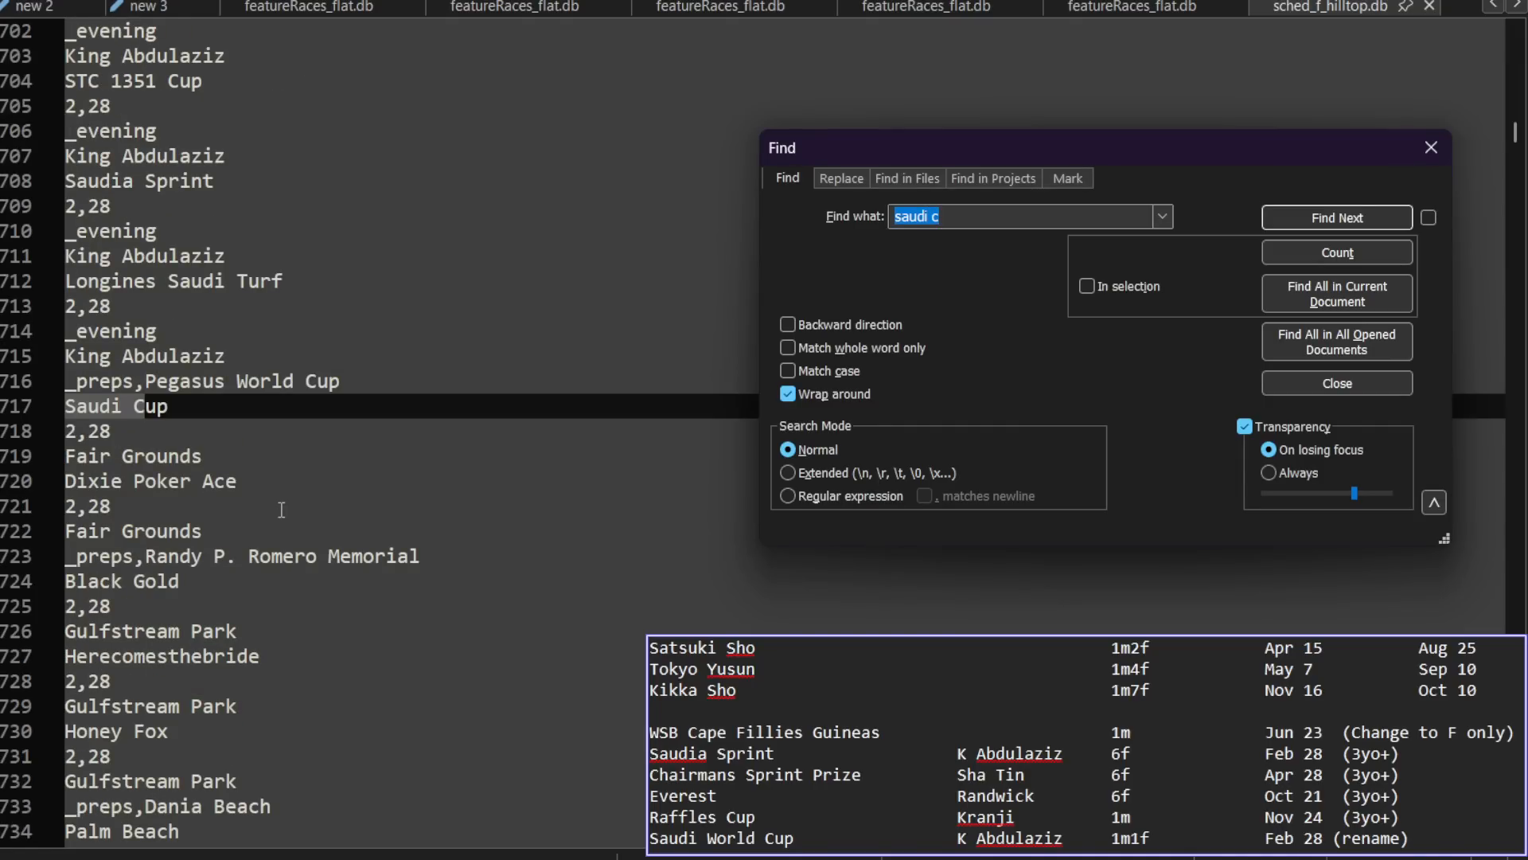
{"action": "left_click", "coordinate": [1359, 381]}
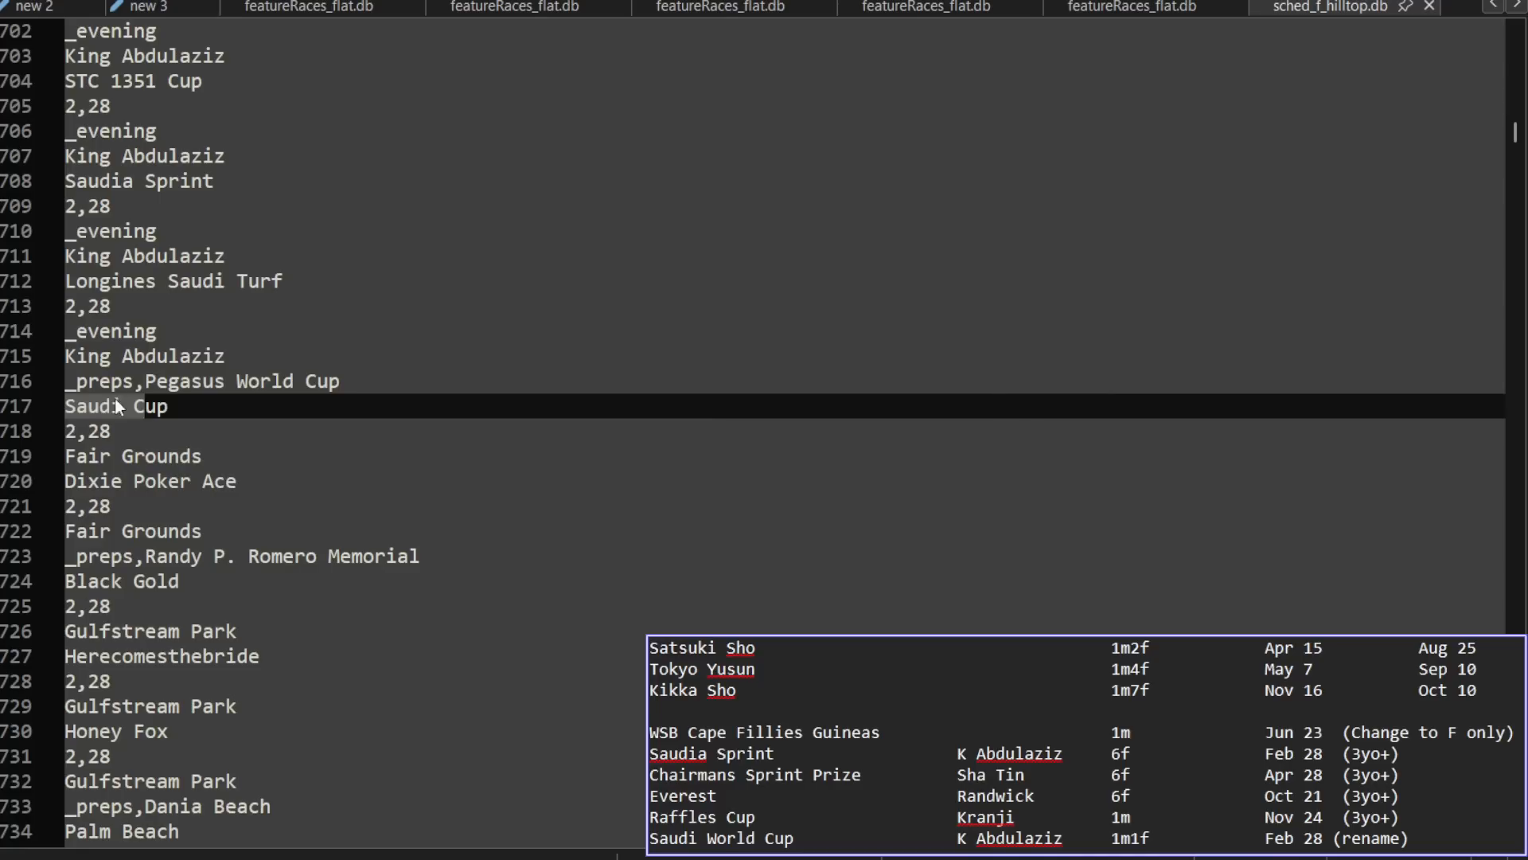
{"action": "left_click", "coordinate": [135, 406]}
{"action": "type", "text": "Wor"}
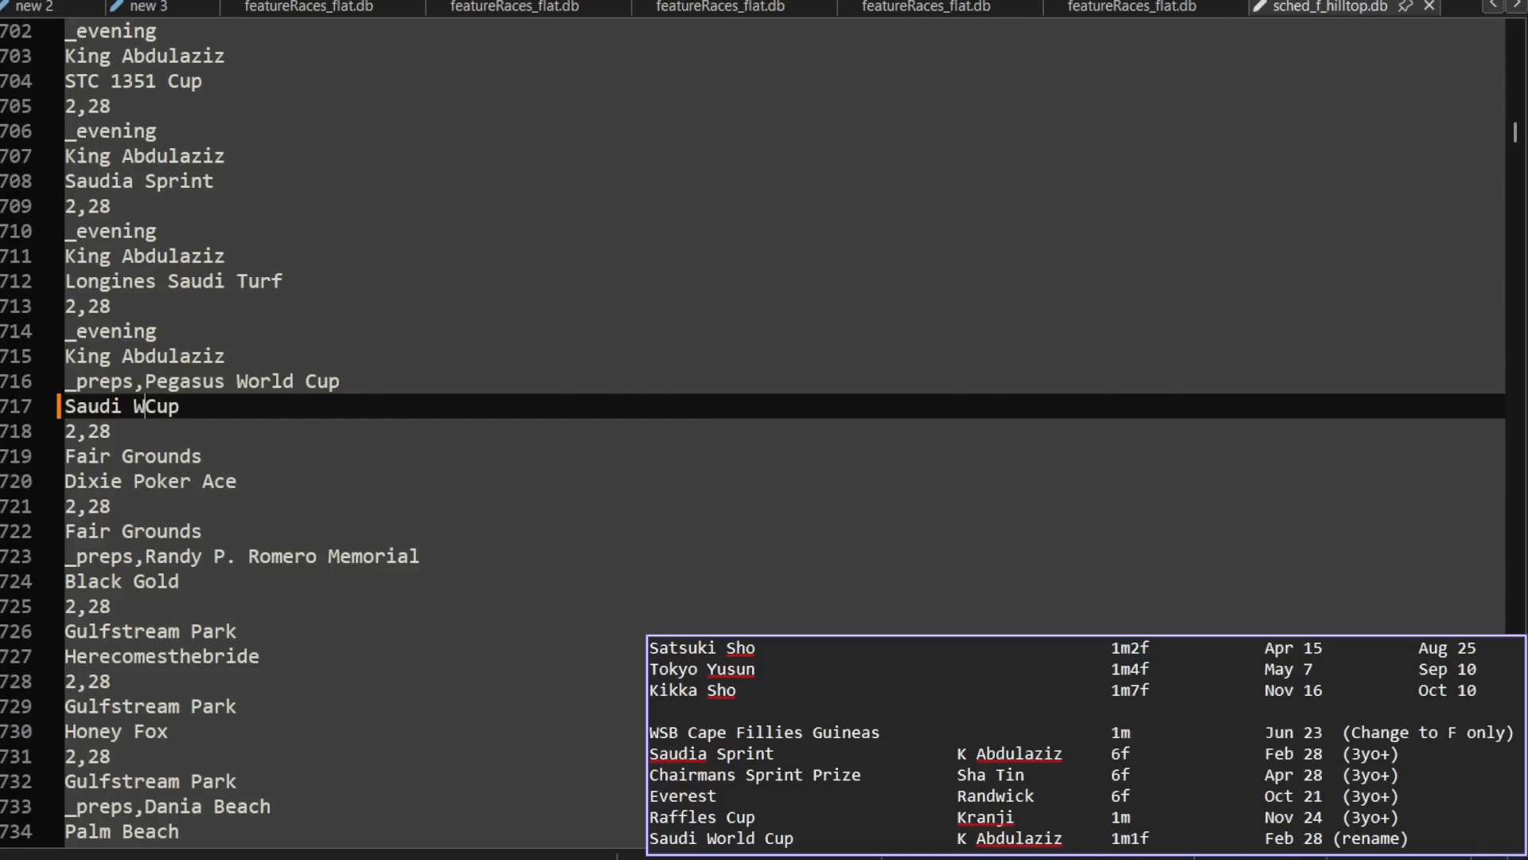
{"action": "type", "text": "ld"}
{"action": "key", "text": "ctrl+s"}
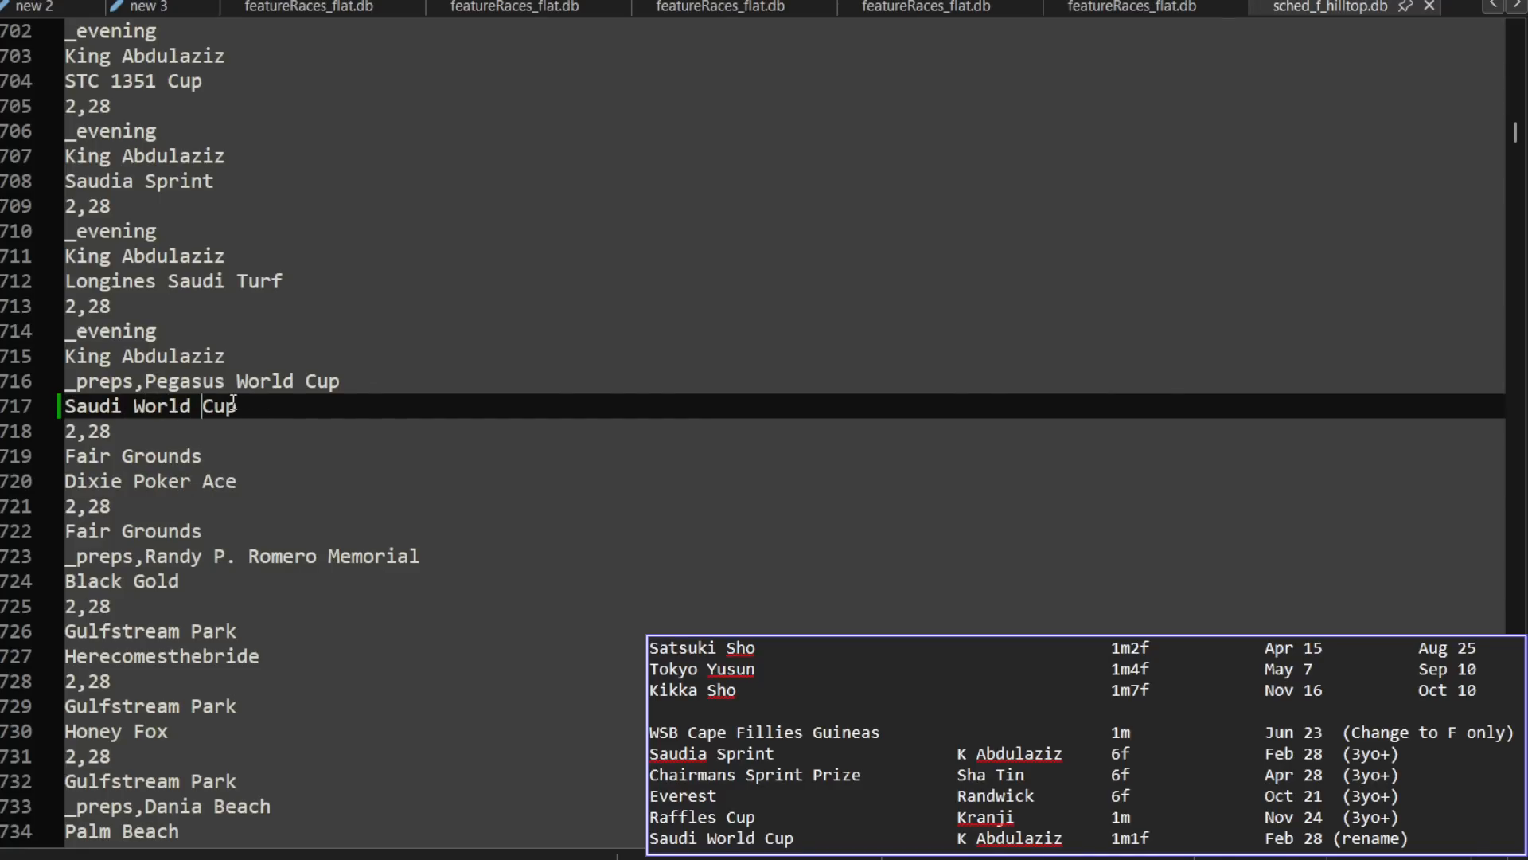
Step: Copy the Saudi World Cup name from the Saudi feature race file over the matching schedule entry and save the schedule
{"action": "left_click", "coordinate": [519, 13]}
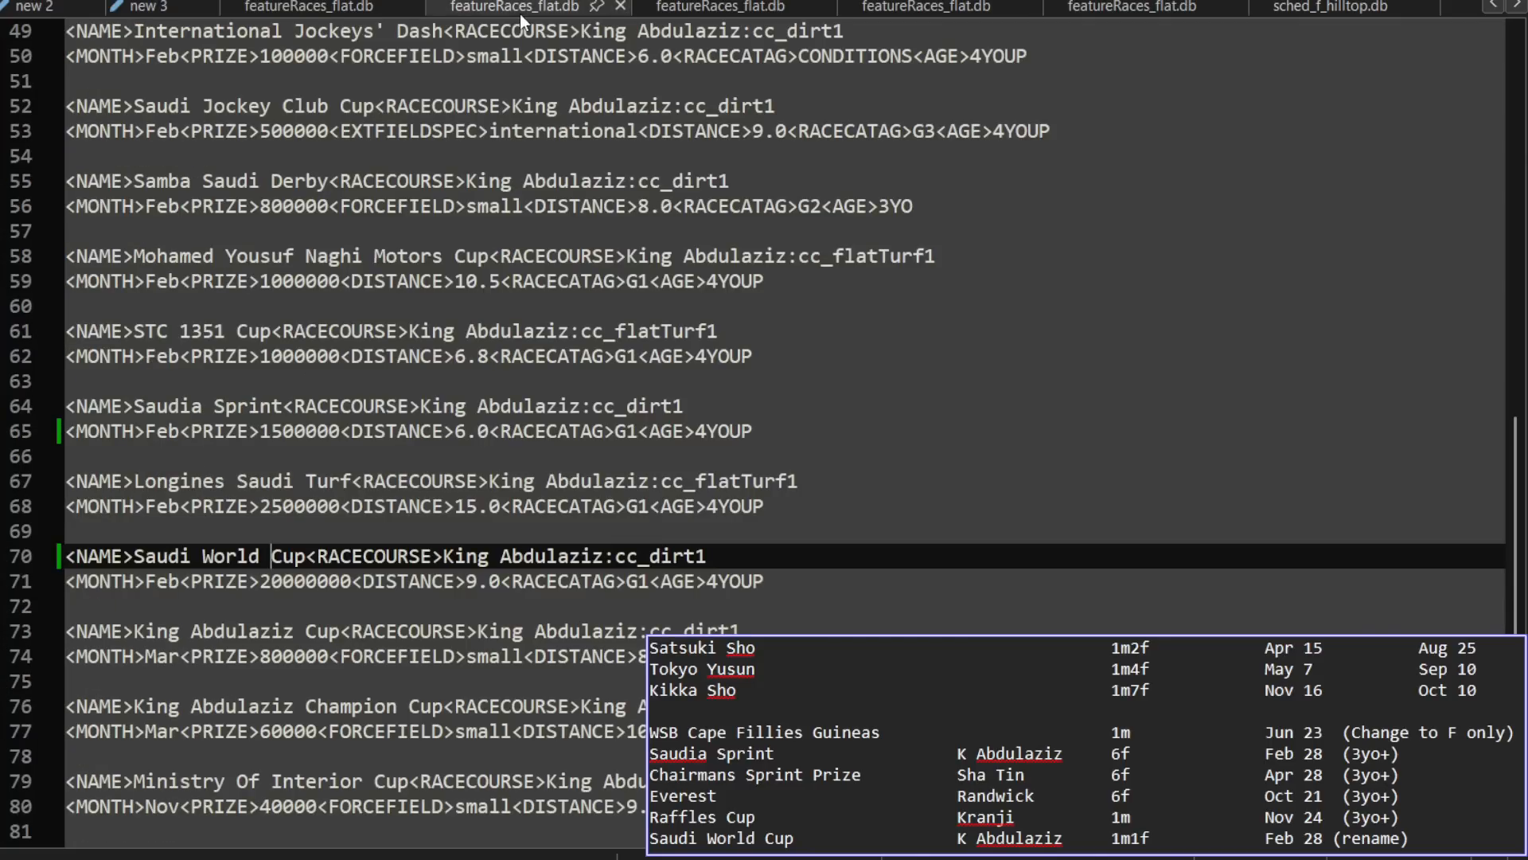
{"action": "left_click_drag", "start_coordinate": [133, 556], "coordinate": [309, 556]}
{"action": "key", "text": "ctrl+c"}
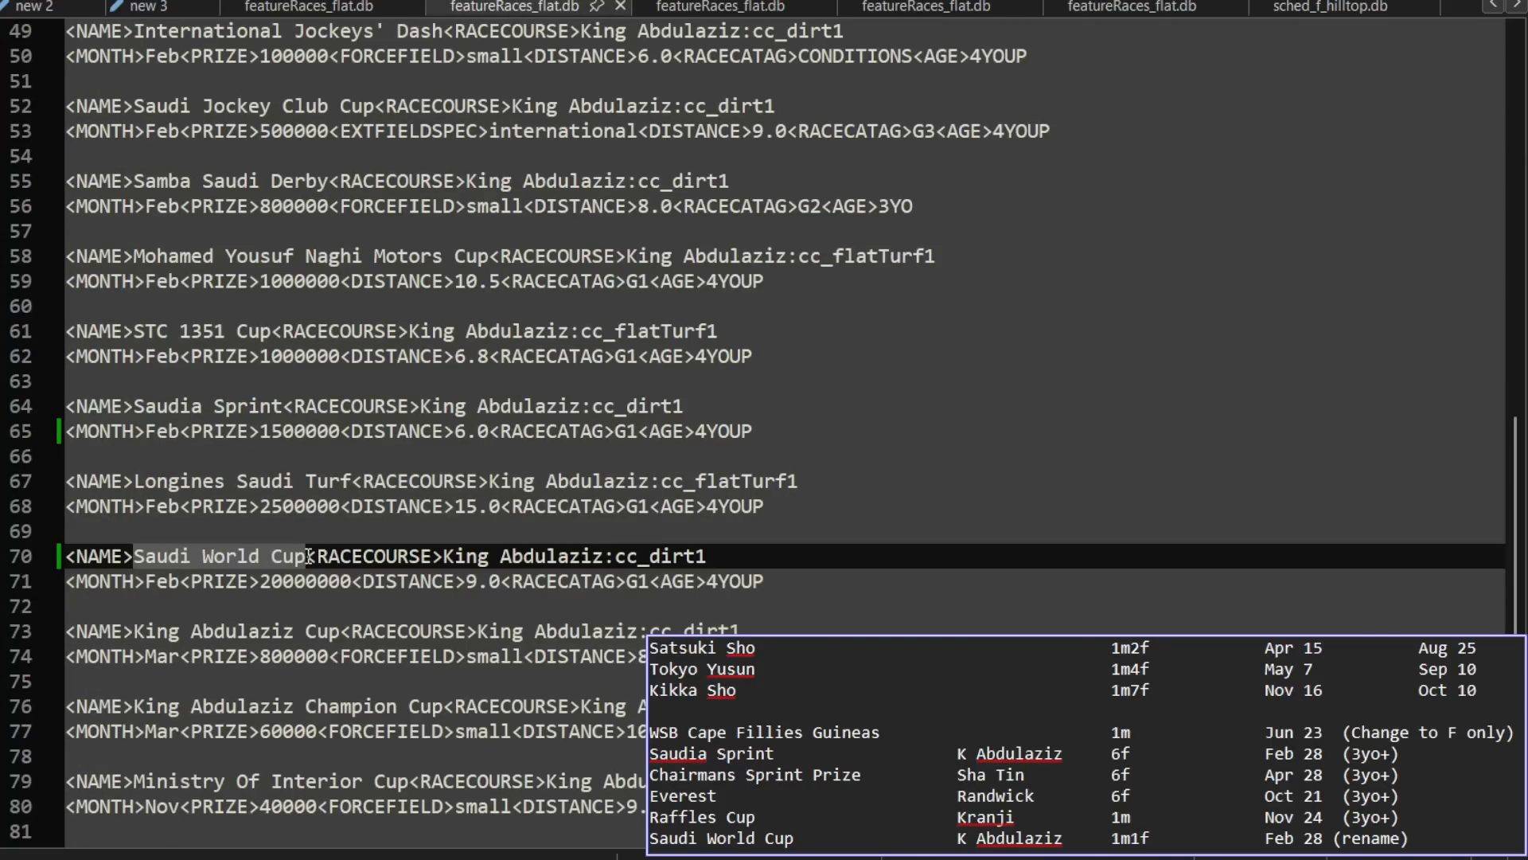
{"action": "left_click", "coordinate": [1319, 6]}
{"action": "left_click_drag", "start_coordinate": [237, 406], "coordinate": [8, 404]}
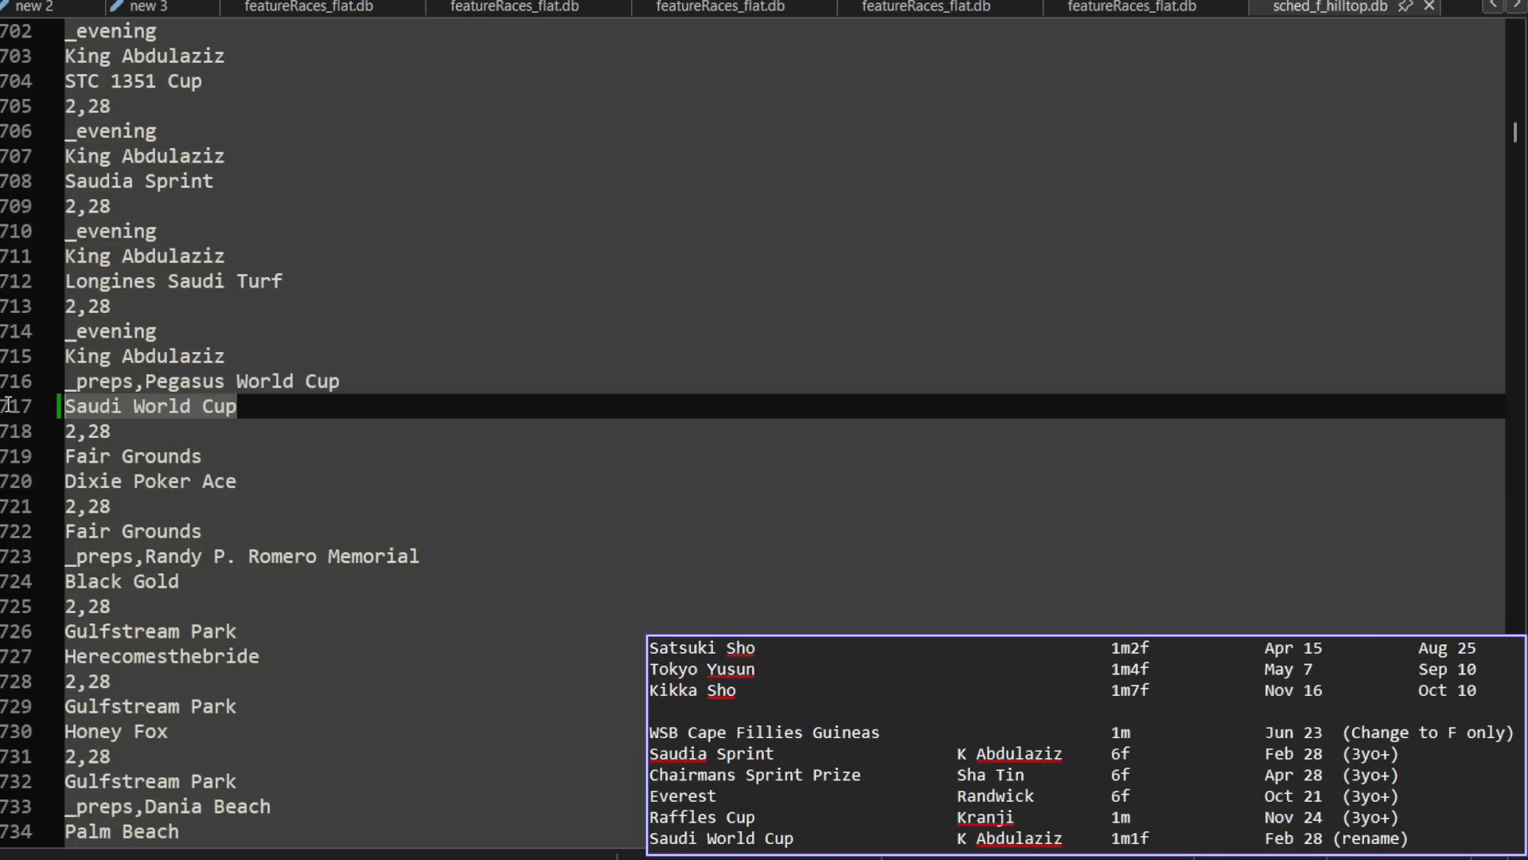
{"action": "key", "text": "ctrl+v"}
{"action": "key", "text": "ctrl+s"}
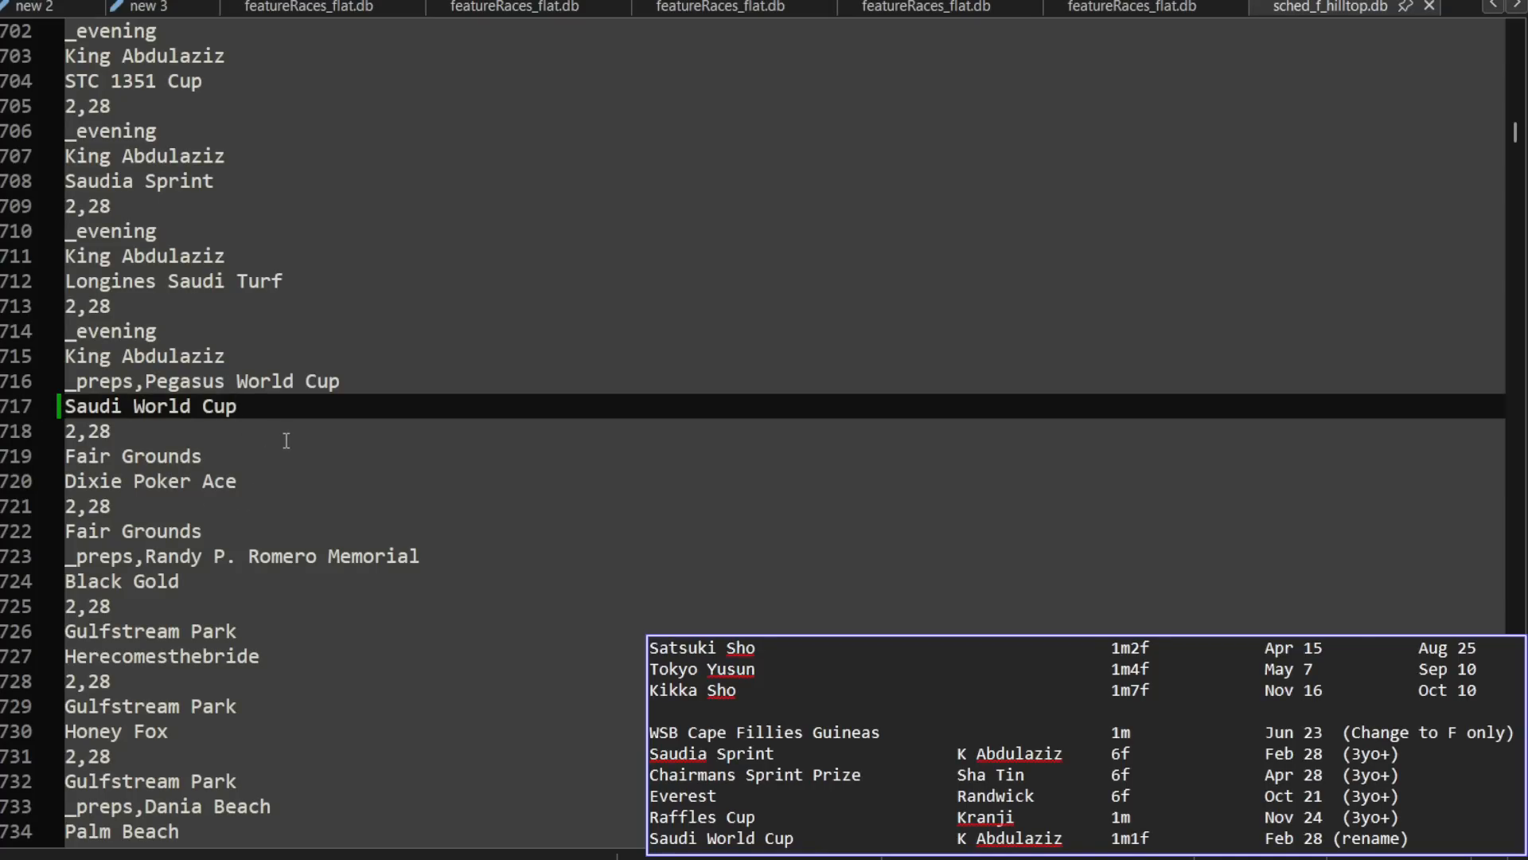
Step: Close the schedule and the Kranji, Randwick, Sha Tin and King Abdulaziz feature race files
{"action": "left_click", "coordinate": [1428, 7]}
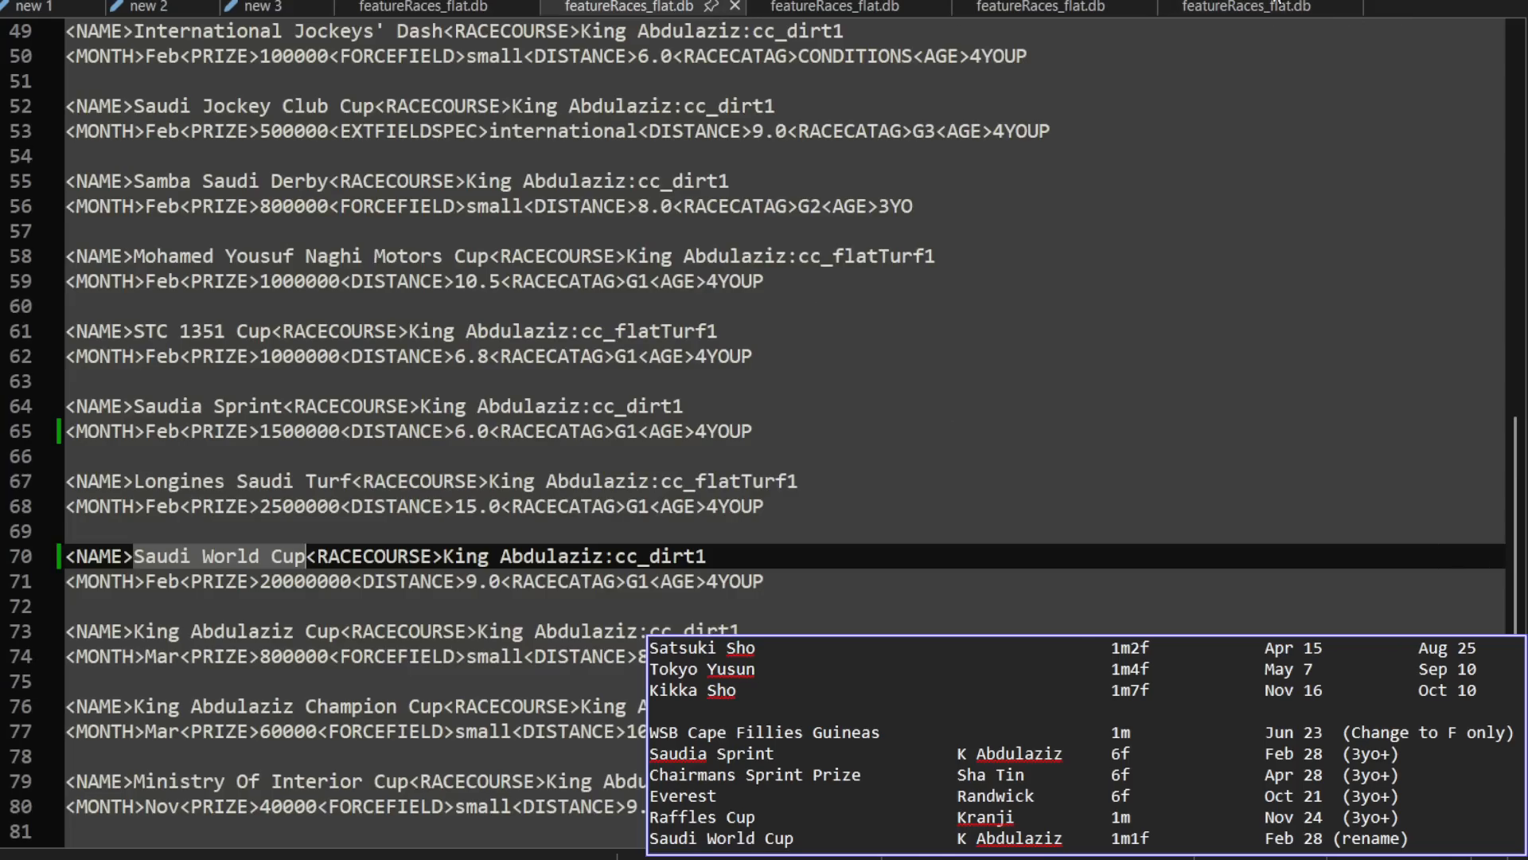
{"action": "left_click", "coordinate": [1269, 6]}
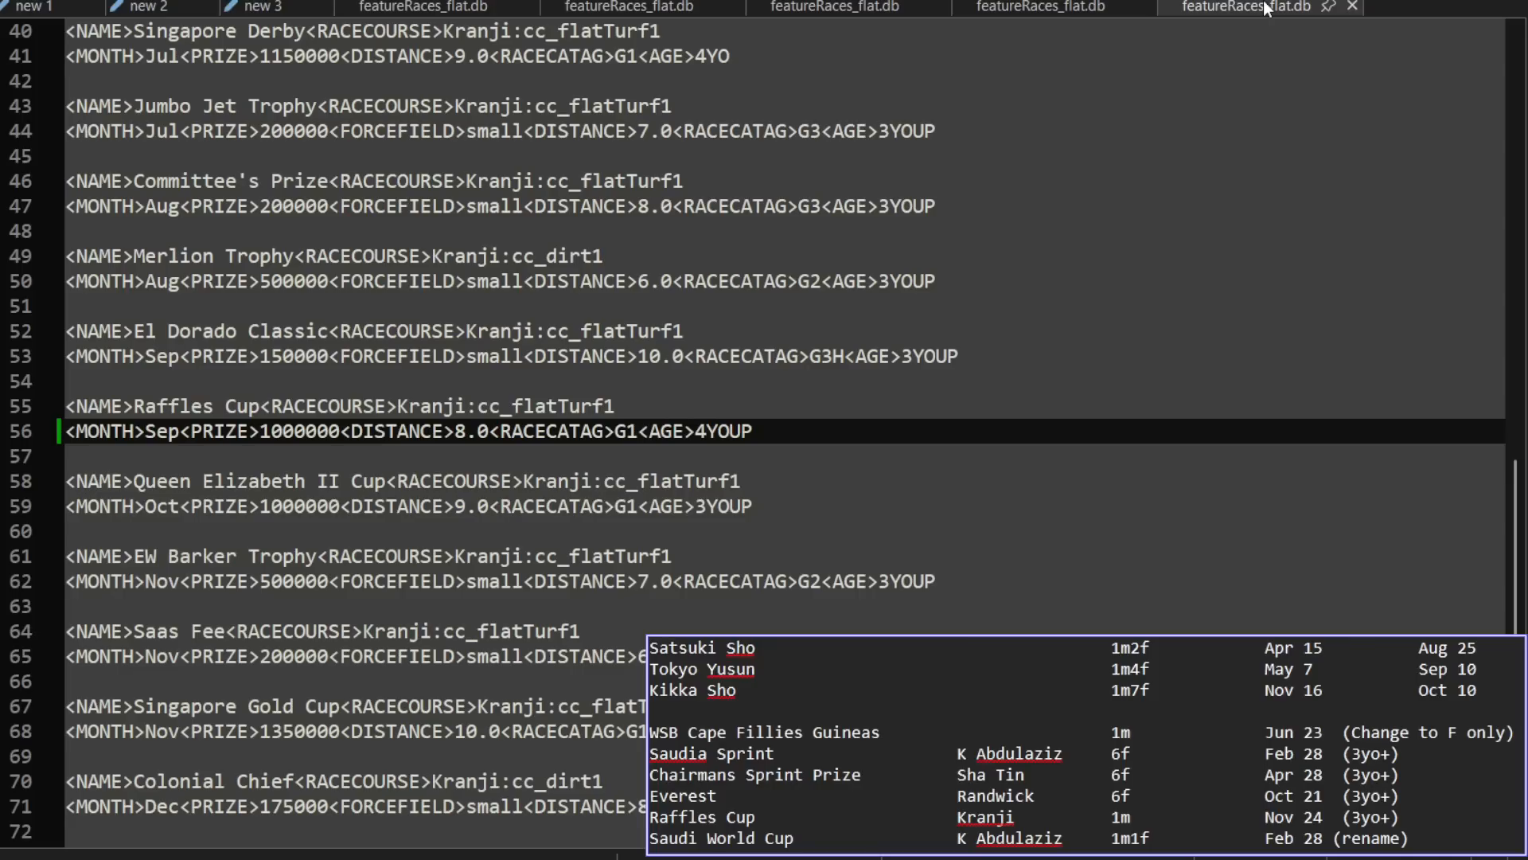
{"action": "left_click", "coordinate": [1354, 7]}
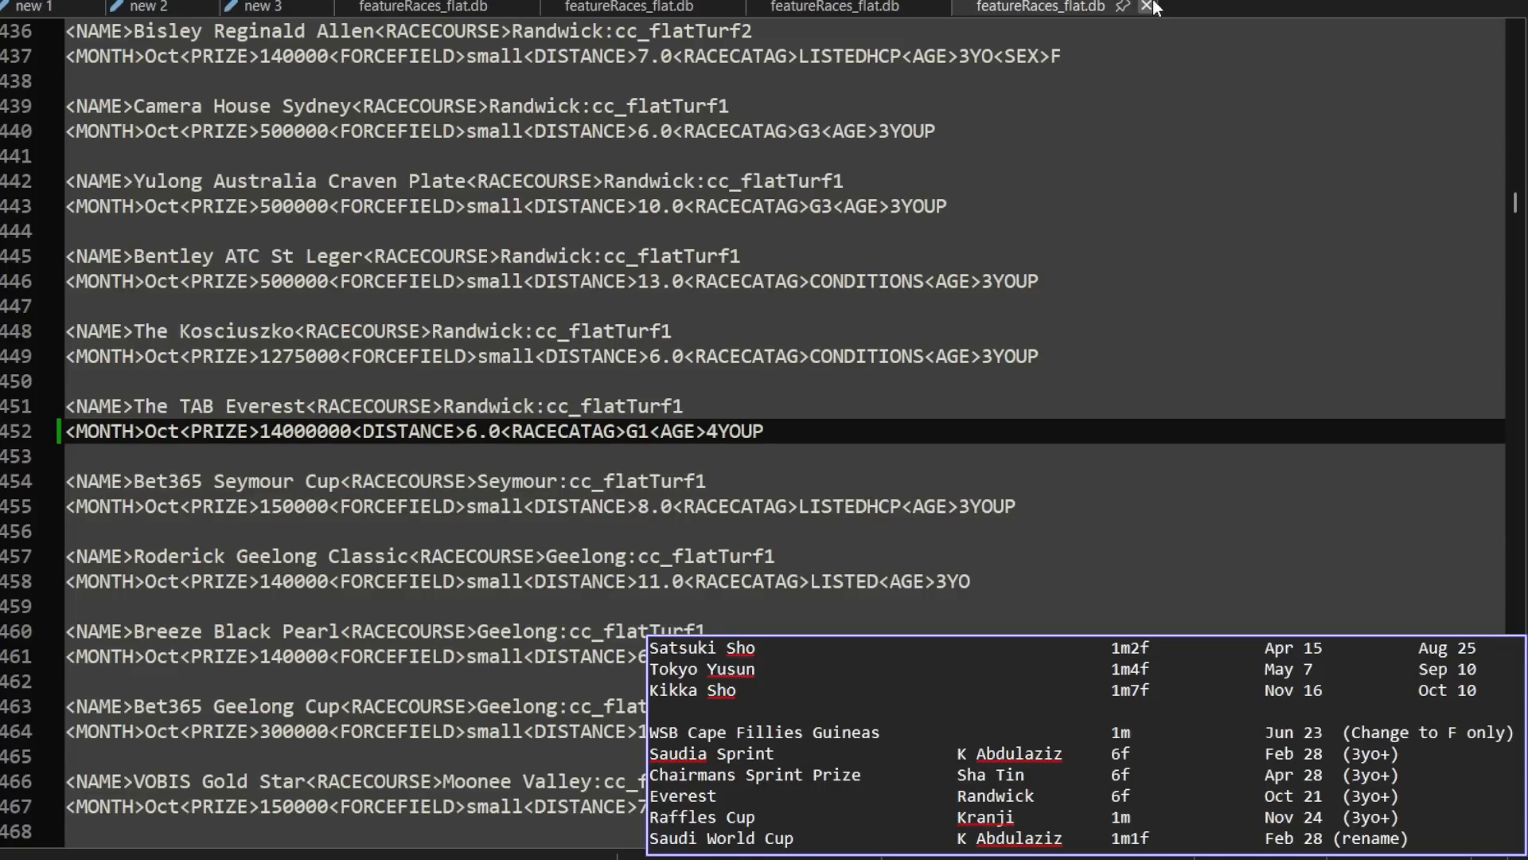
{"action": "left_click", "coordinate": [1148, 7]}
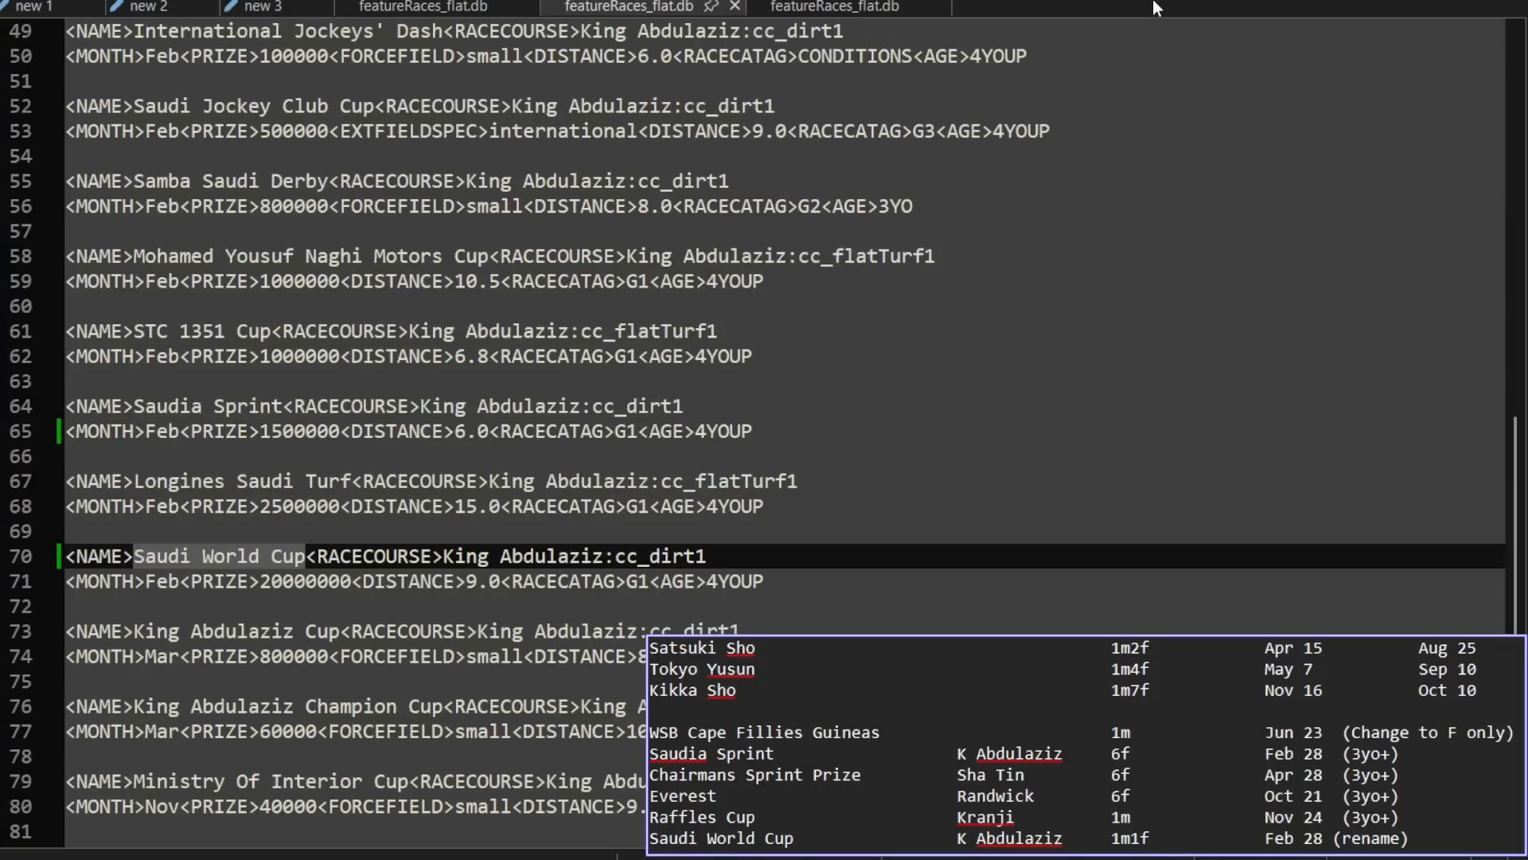
{"action": "left_click", "coordinate": [891, 8]}
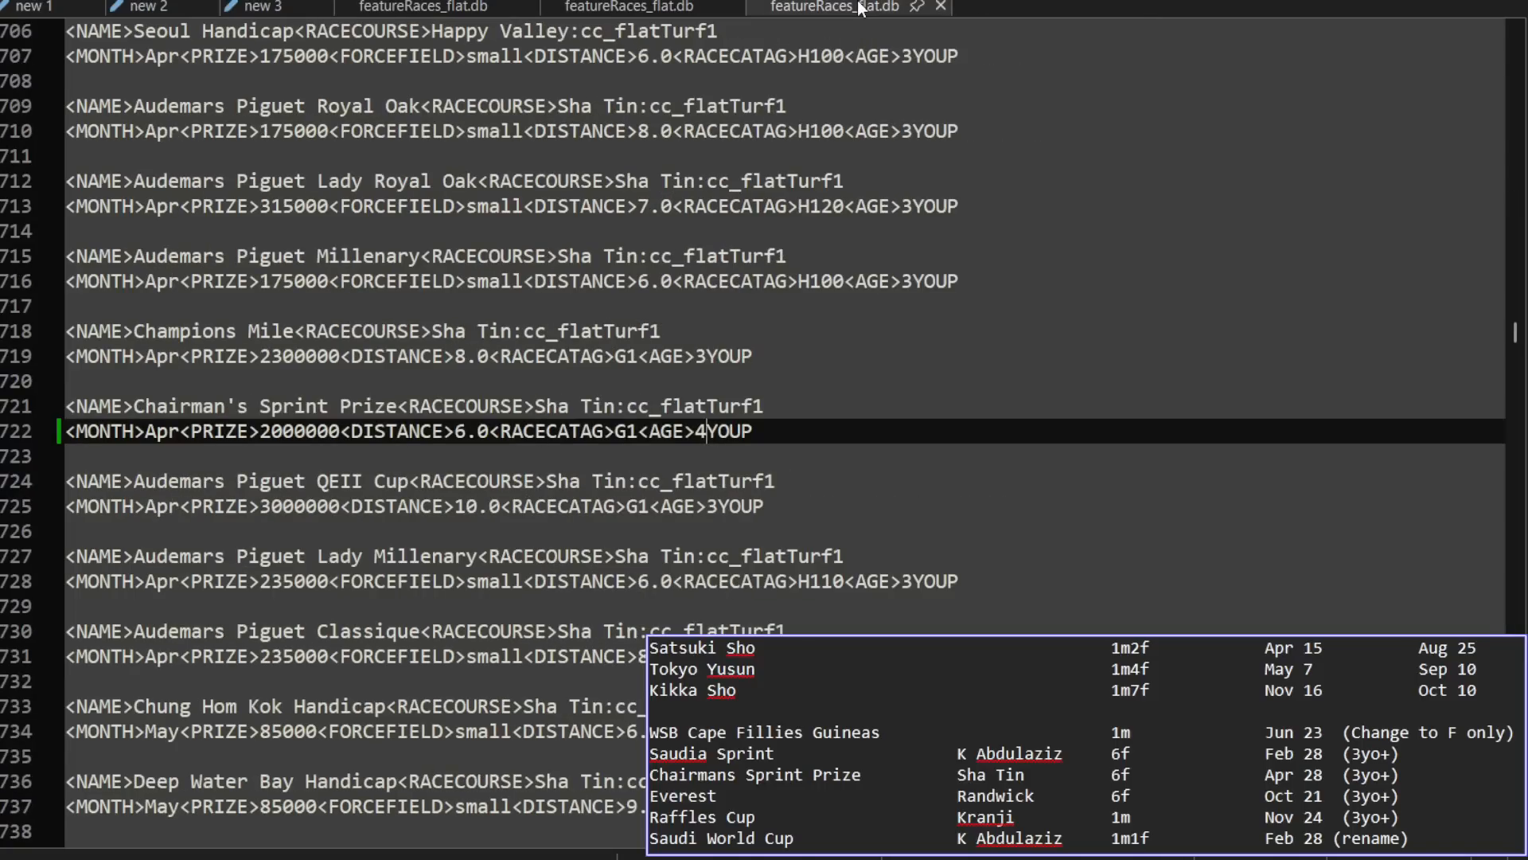
{"action": "left_click", "coordinate": [943, 5]}
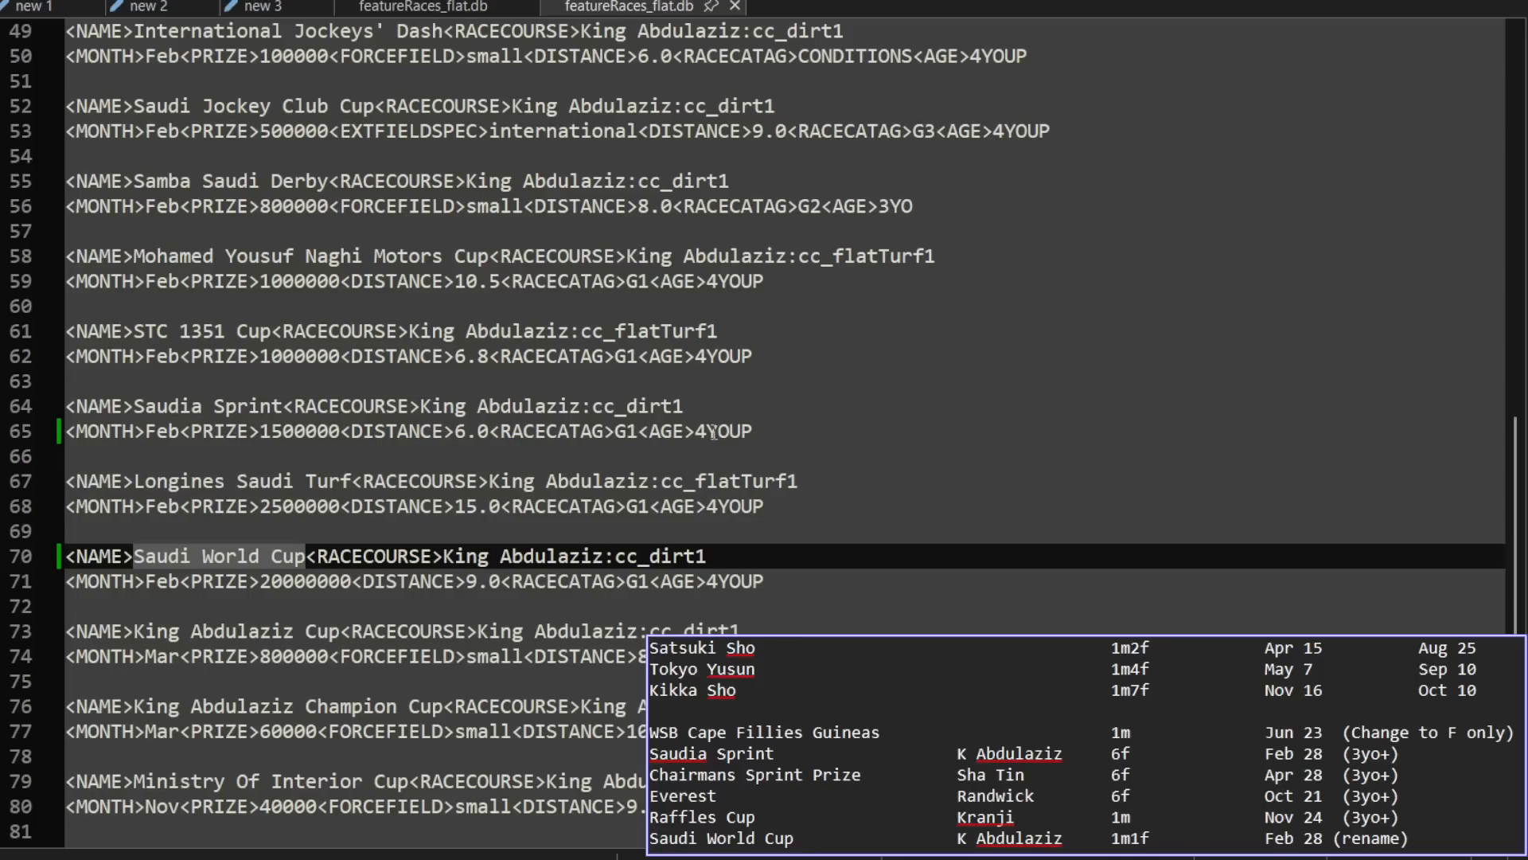
{"action": "left_click", "coordinate": [736, 6]}
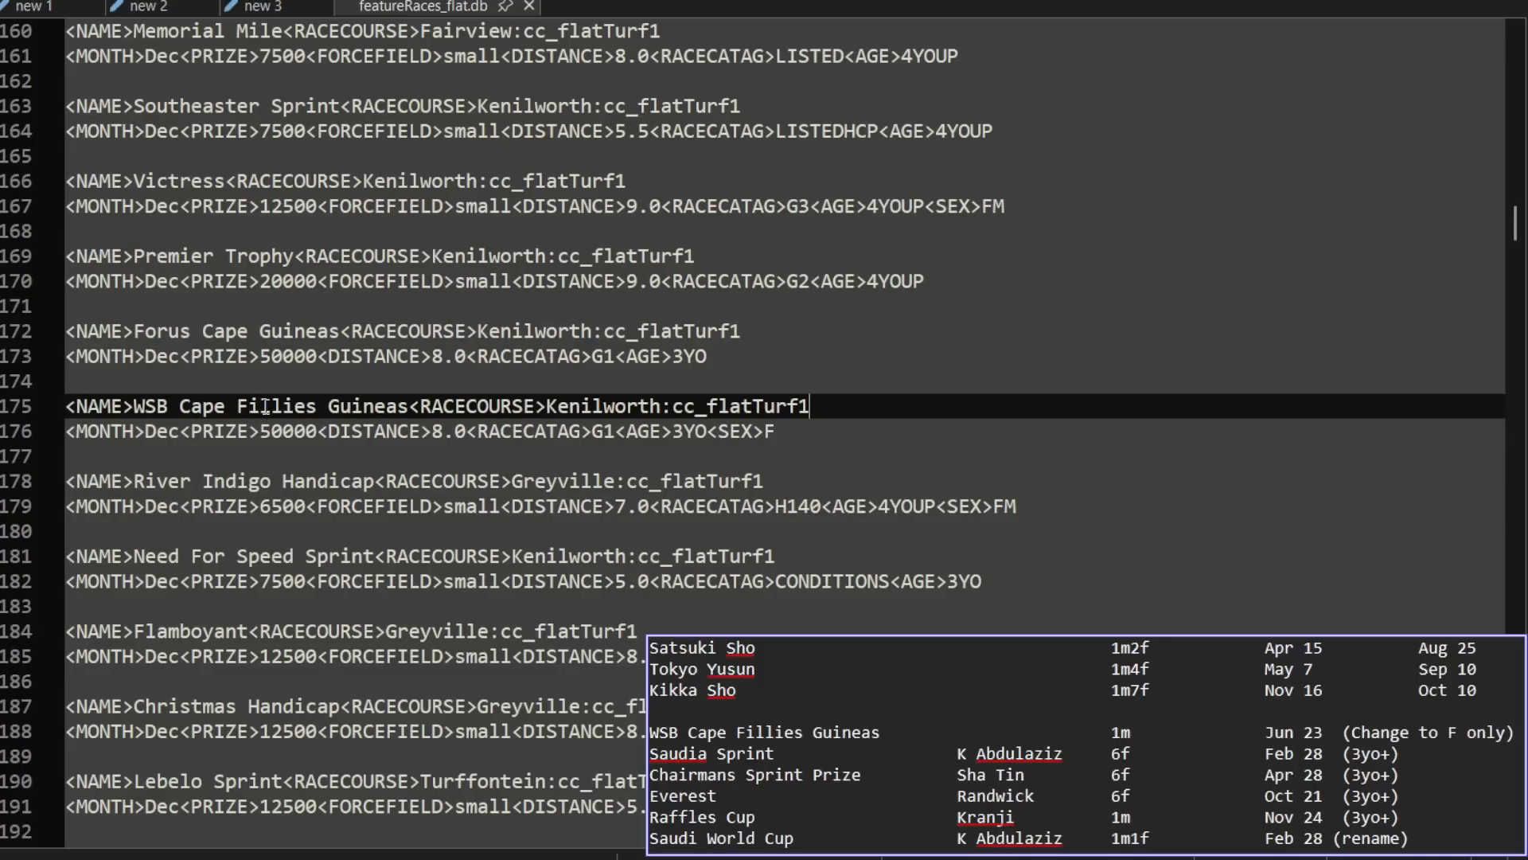
Step: Copy <AGE>3YO<SEX>F from the WSB Cape Fillies Guineas entry and step through its other occurrences in the file
{"action": "left_click", "coordinate": [810, 432]}
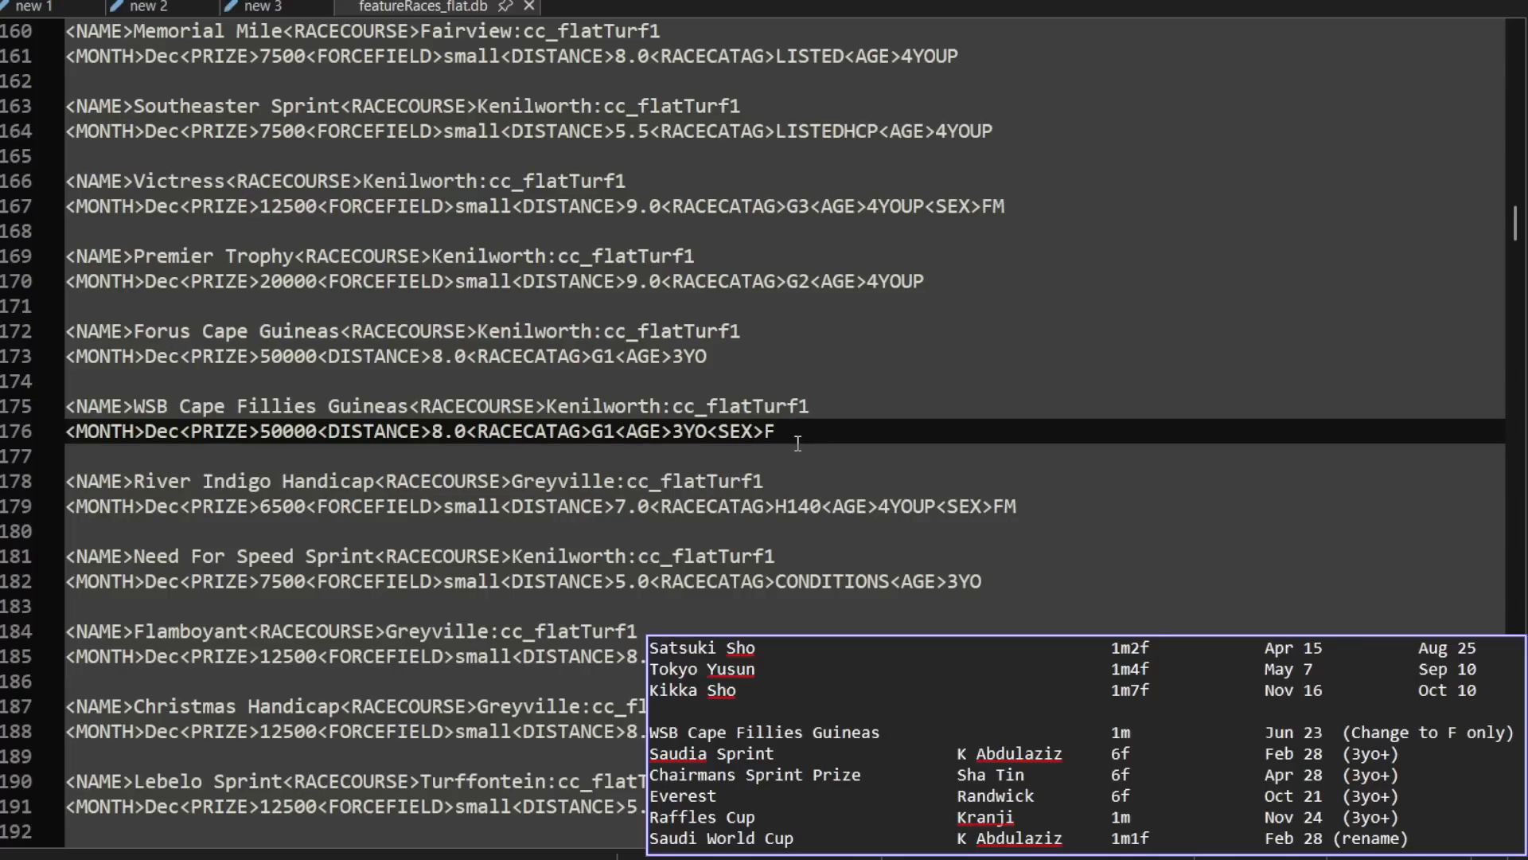
{"action": "mouse_move", "coordinate": [617, 430]}
{"action": "left_mouse_down"}
{"action": "mouse_move", "coordinate": [773, 431]}
{"action": "mouse_move", "coordinate": [618, 437]}
{"action": "left_mouse_up"}
{"action": "key", "text": "ctrl+c"}
{"action": "left_click", "coordinate": [781, 432]}
{"action": "left_click", "coordinate": [742, 411]}
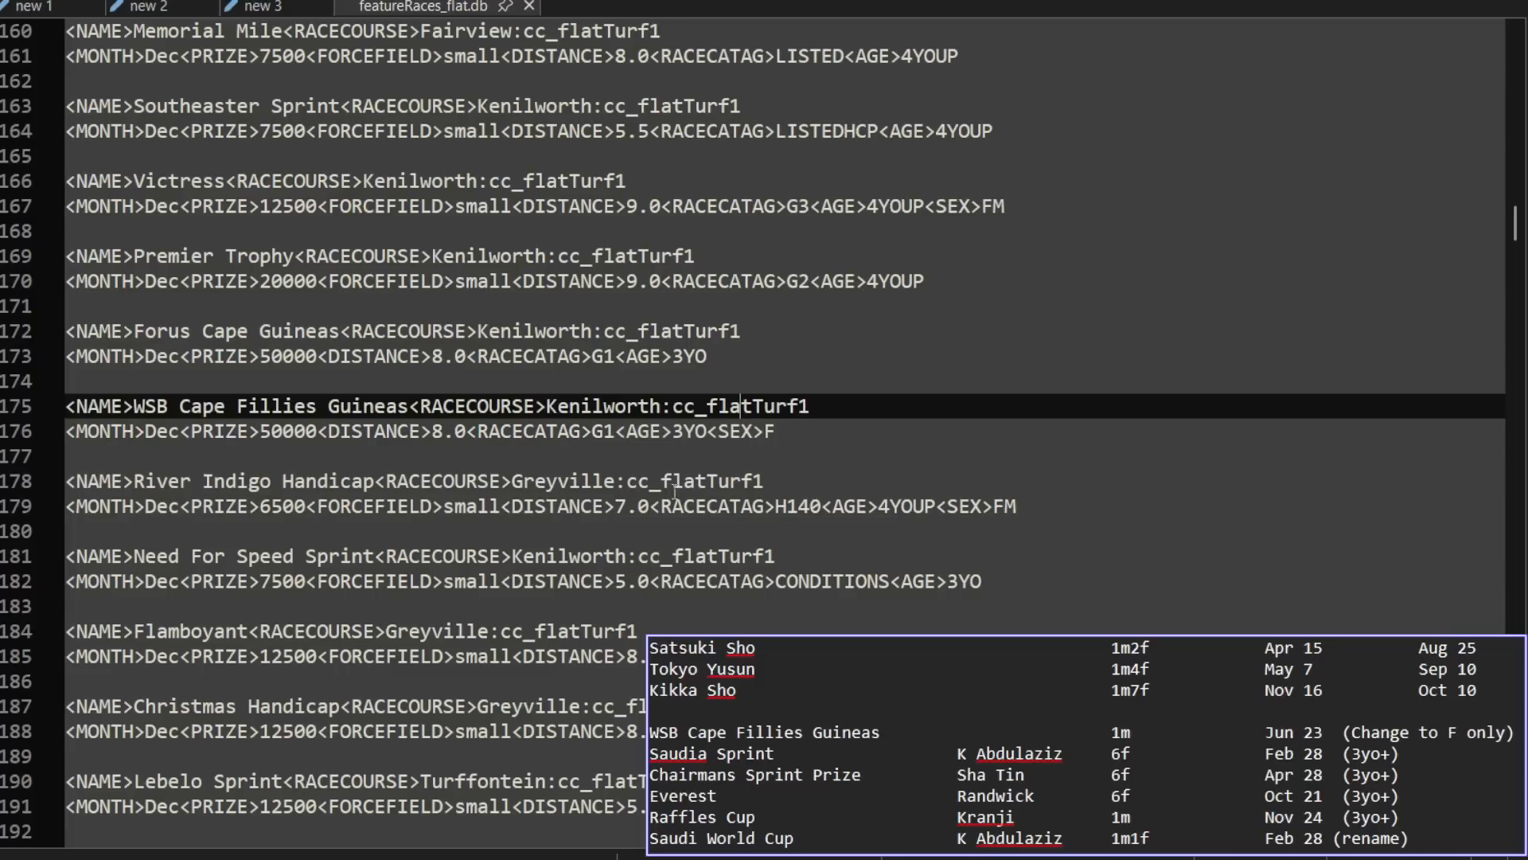
{"action": "key", "text": "ctrl+f"}
{"action": "key", "text": "ctrl+v"}
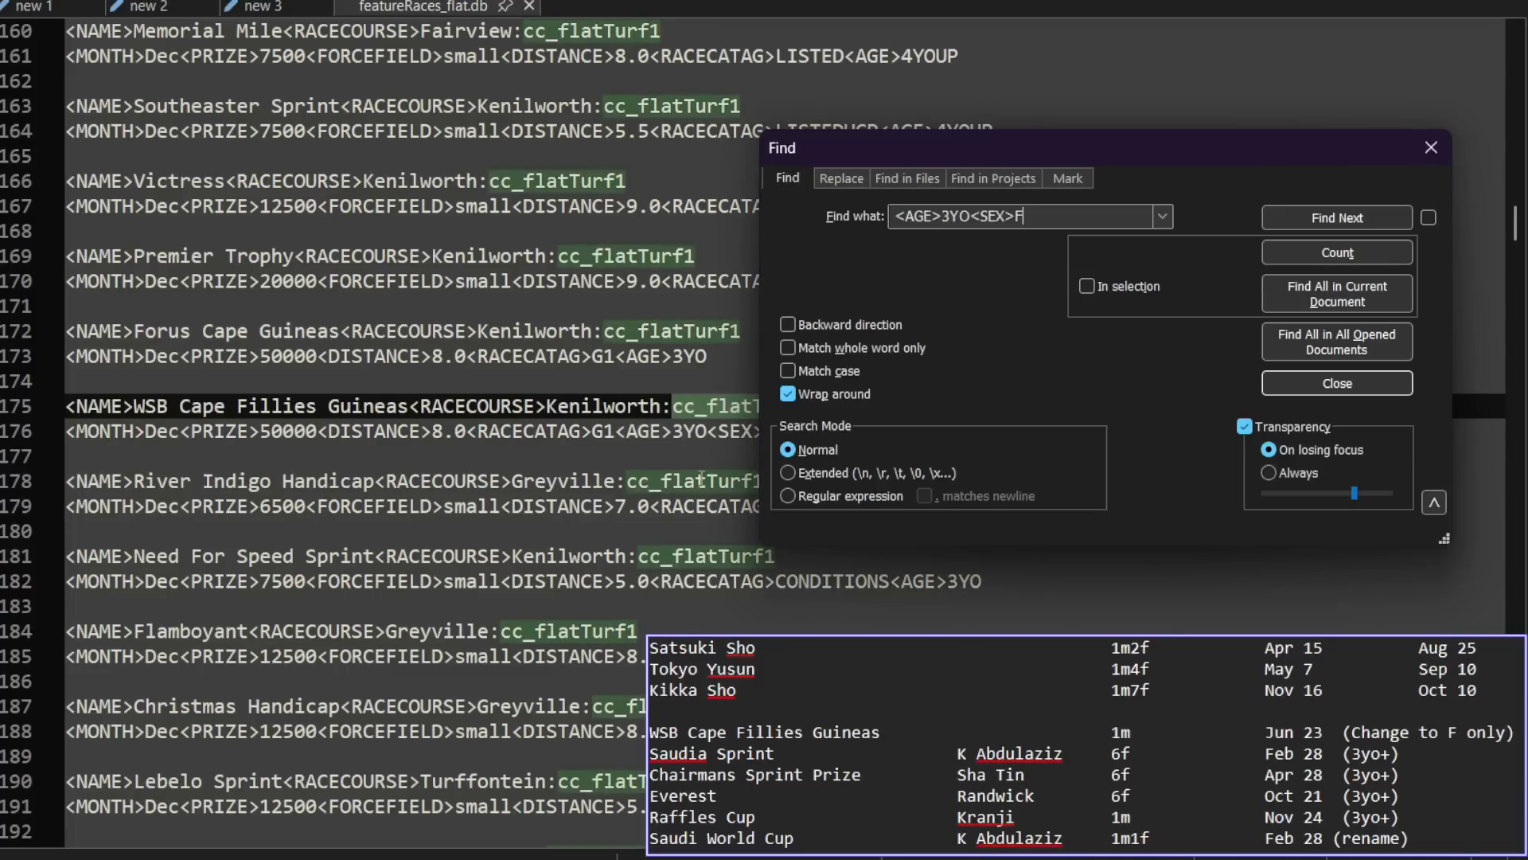
{"action": "left_click", "coordinate": [1353, 223]}
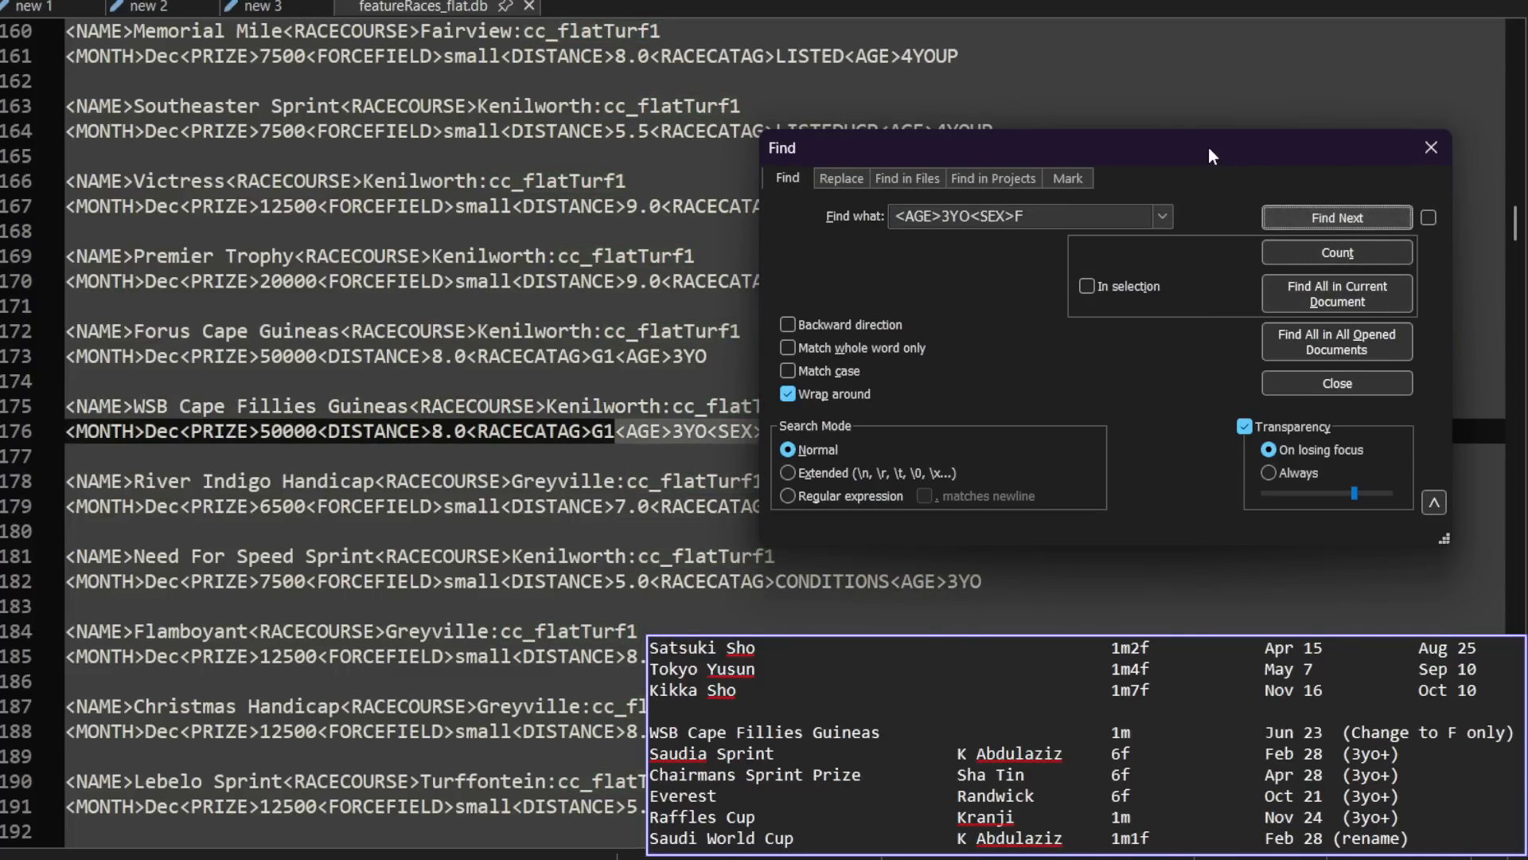
{"action": "left_click_drag", "start_coordinate": [1204, 144], "coordinate": [1329, 0]}
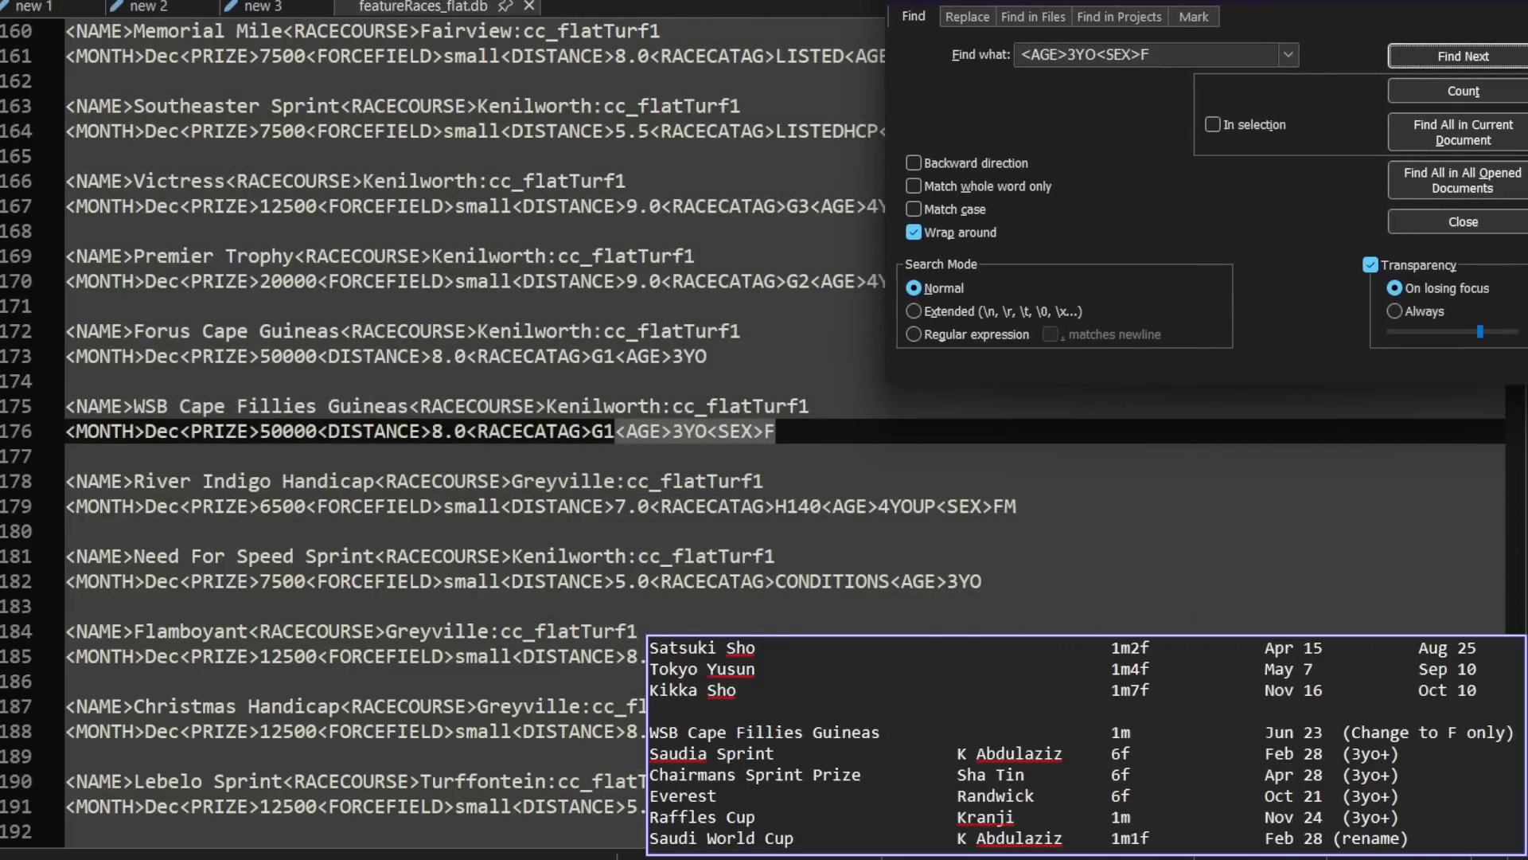
{"action": "left_click", "coordinate": [1476, 46]}
{"action": "left_click", "coordinate": [1484, 55]}
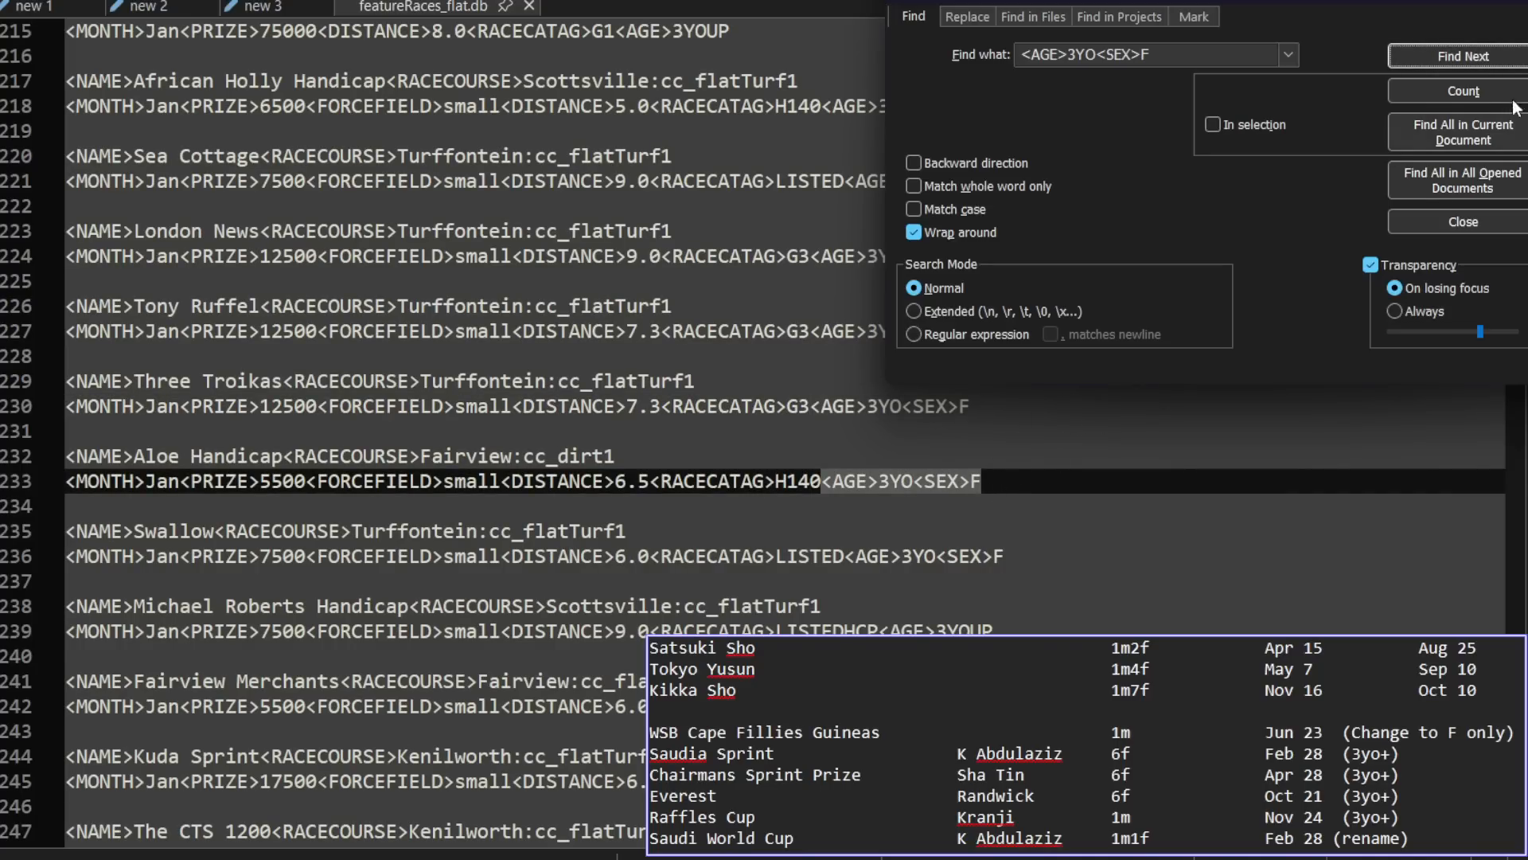
{"action": "left_click", "coordinate": [1474, 57]}
{"action": "left_click", "coordinate": [1474, 57]}
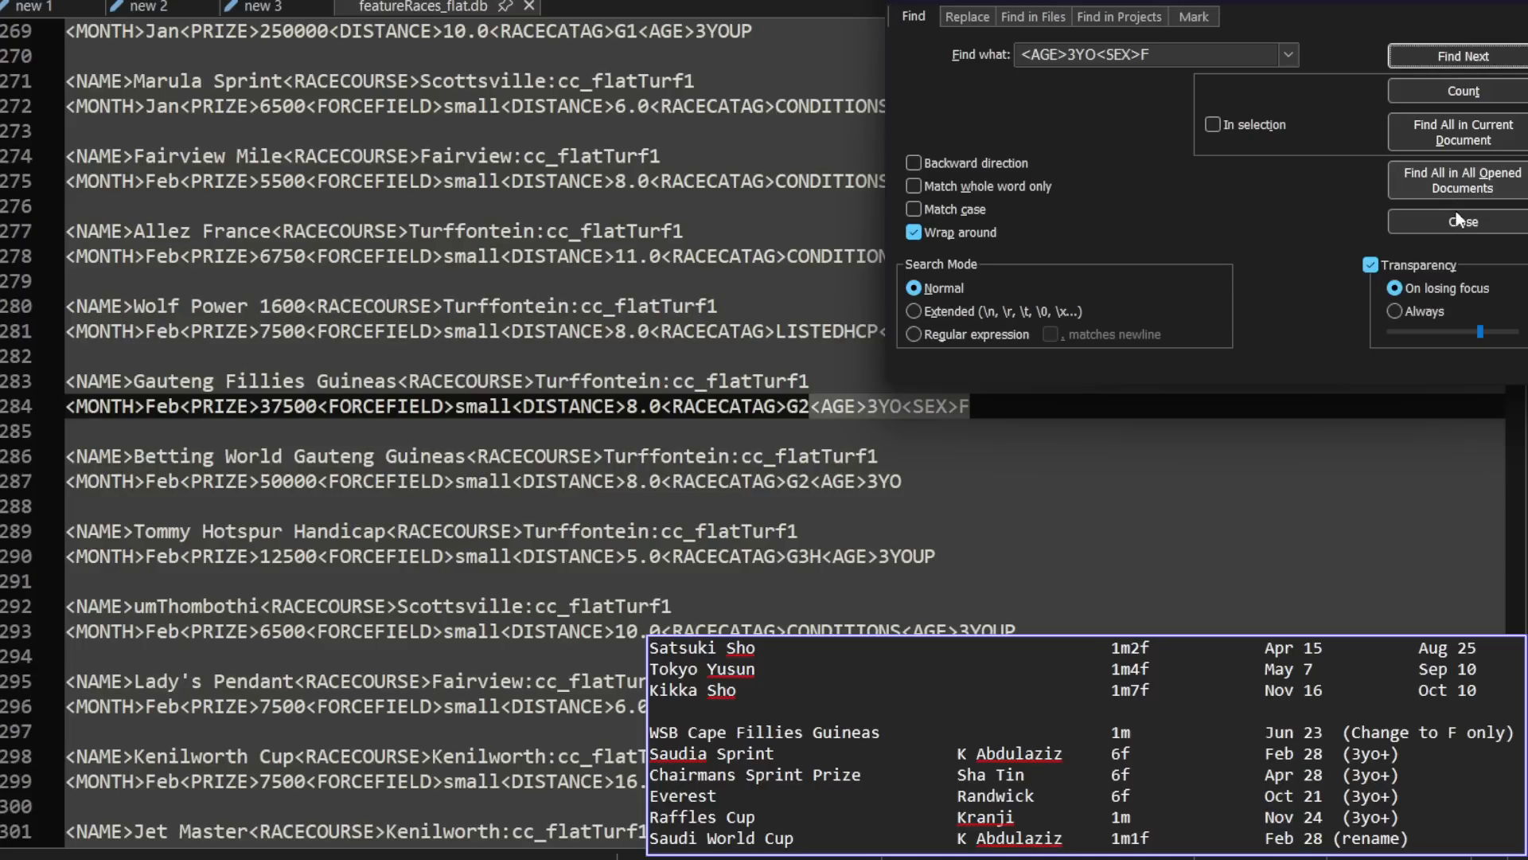
Step: Search the current feature race file for <AGE>3YO<SEX>M, including all occurrences in the document
{"action": "double_click", "coordinate": [1150, 54]}
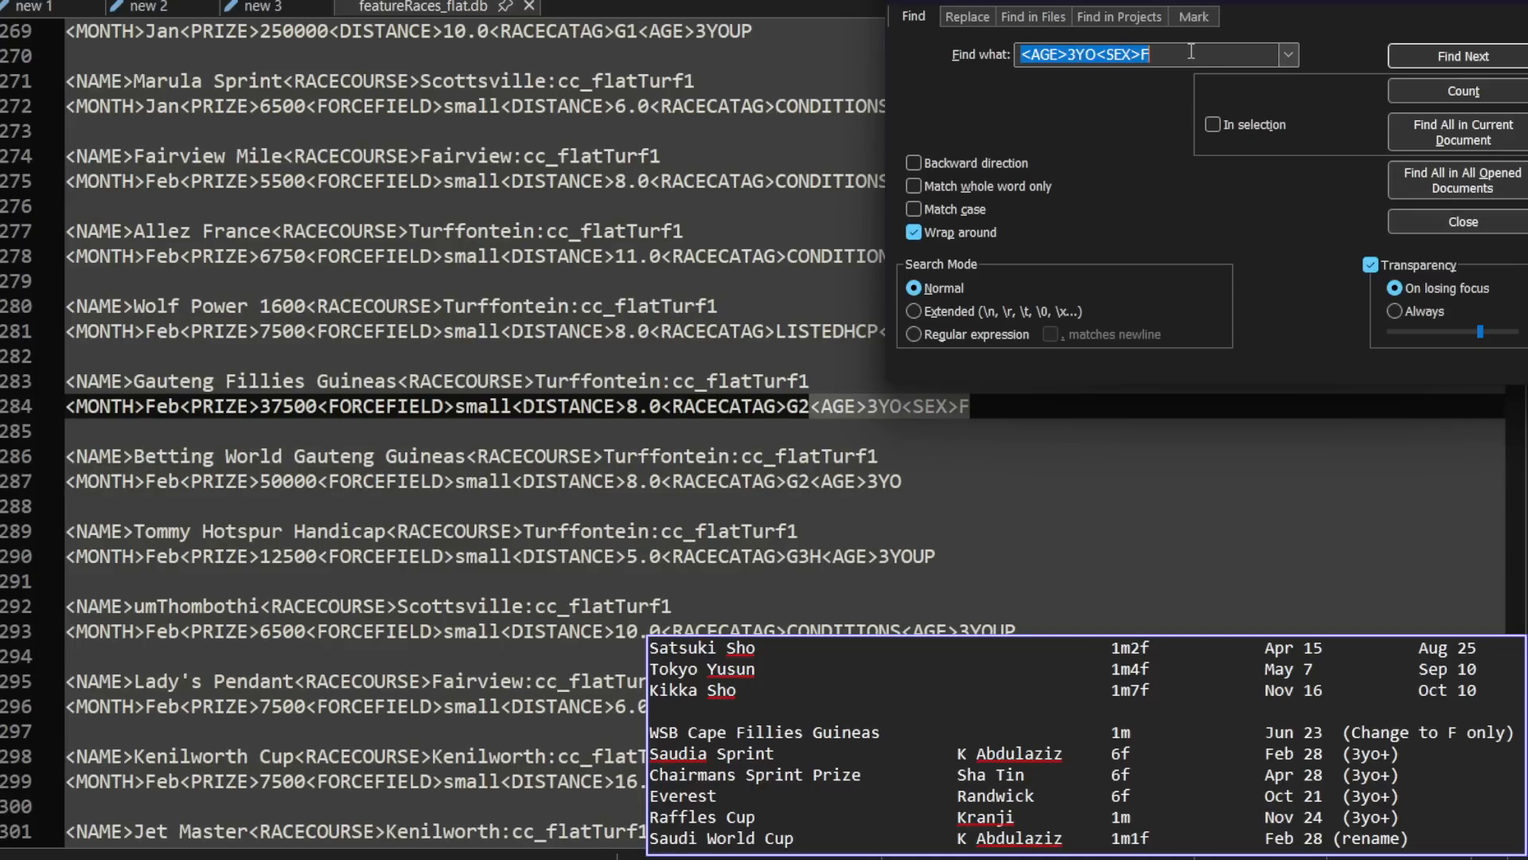
{"action": "left_click", "coordinate": [1146, 56]}
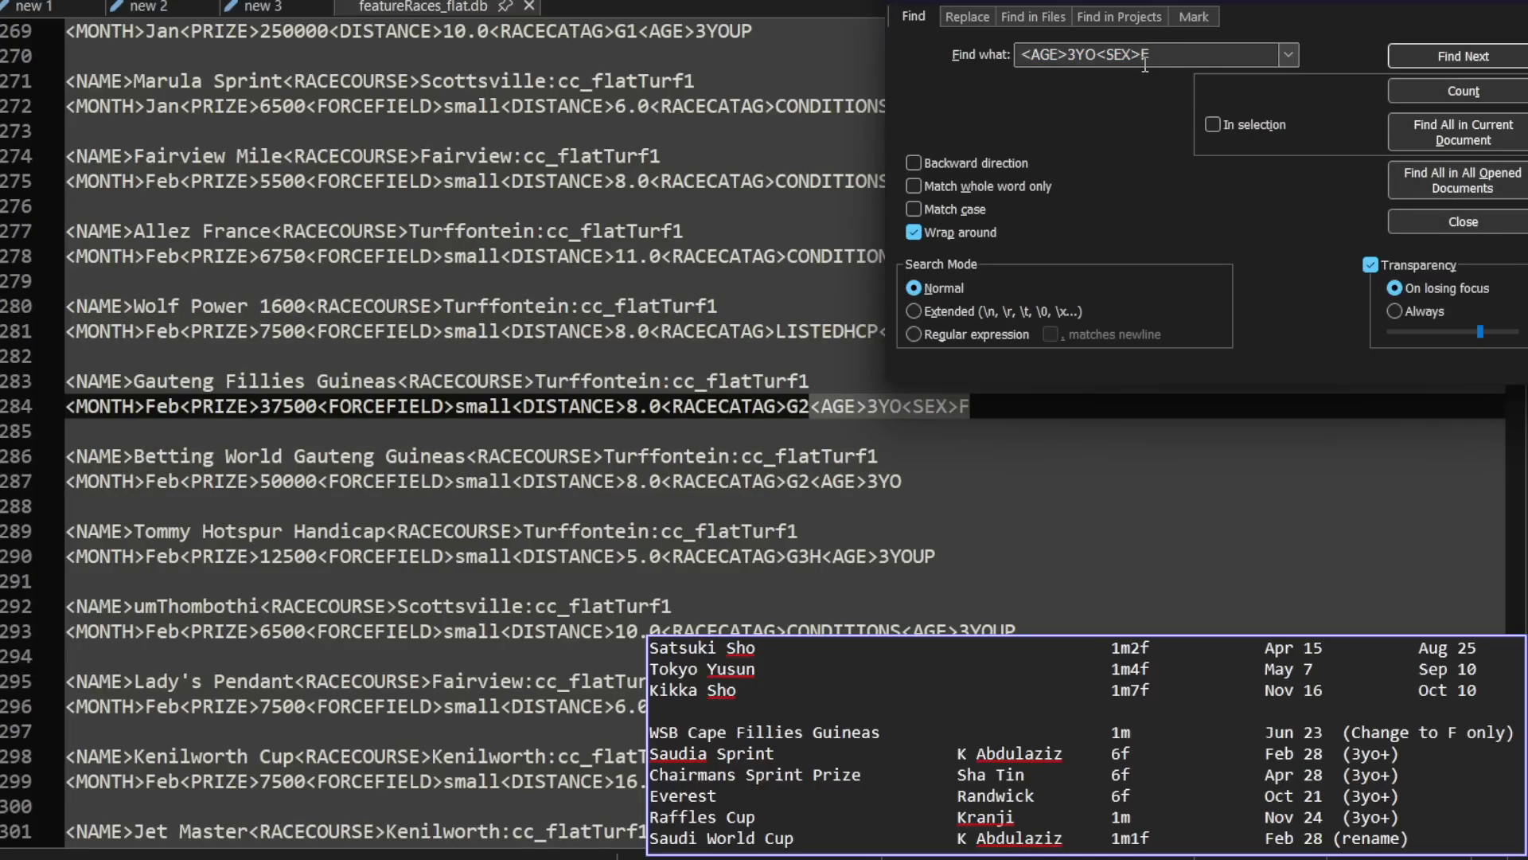
{"action": "left_click_drag", "start_coordinate": [1145, 65], "coordinate": [1160, 65]}
{"action": "type", "text": "M"}
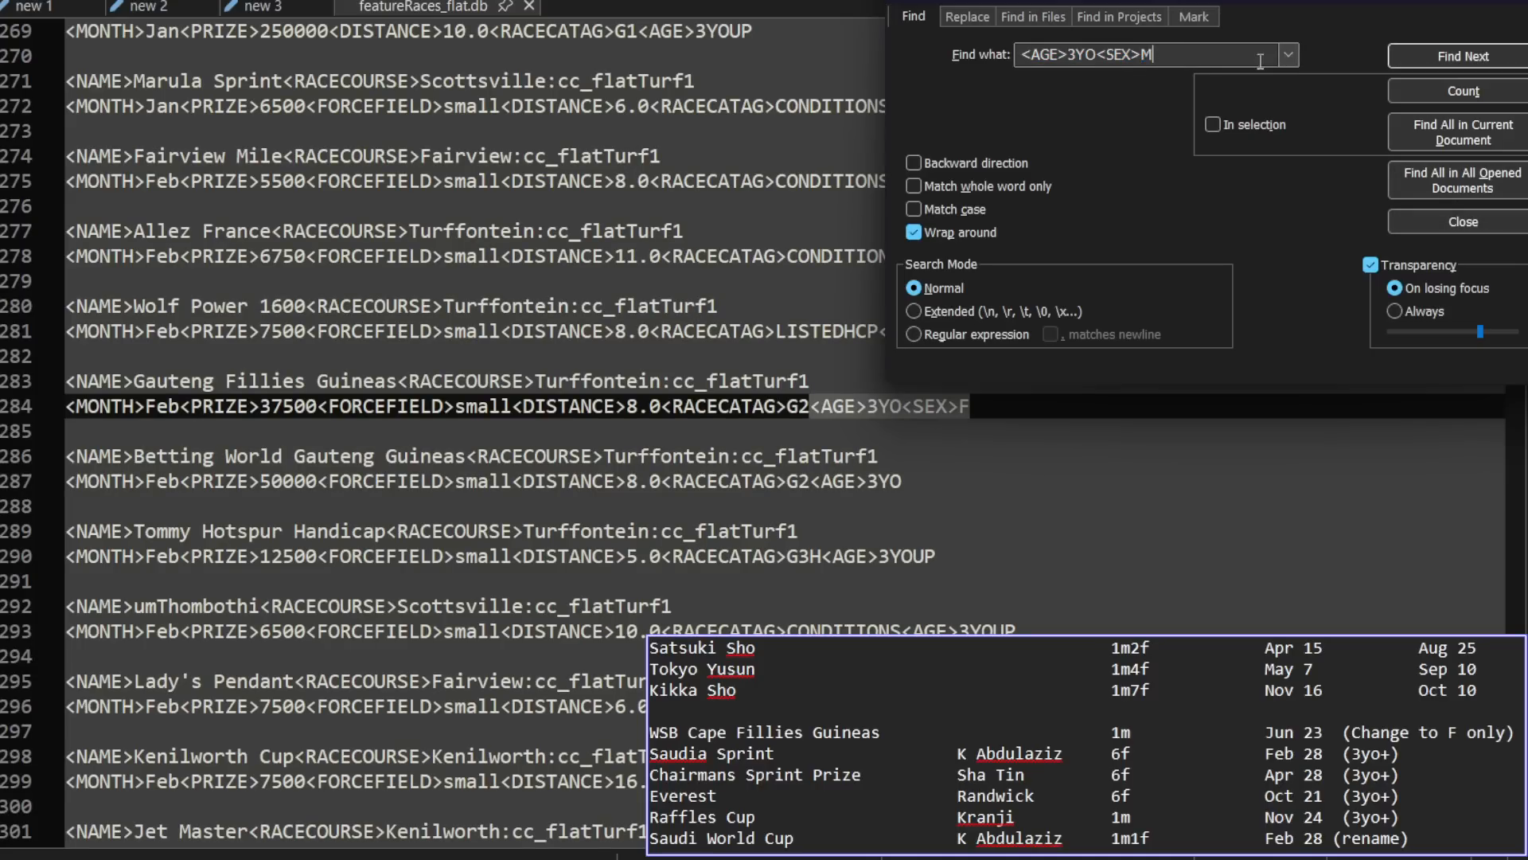
{"action": "left_click", "coordinate": [1435, 51]}
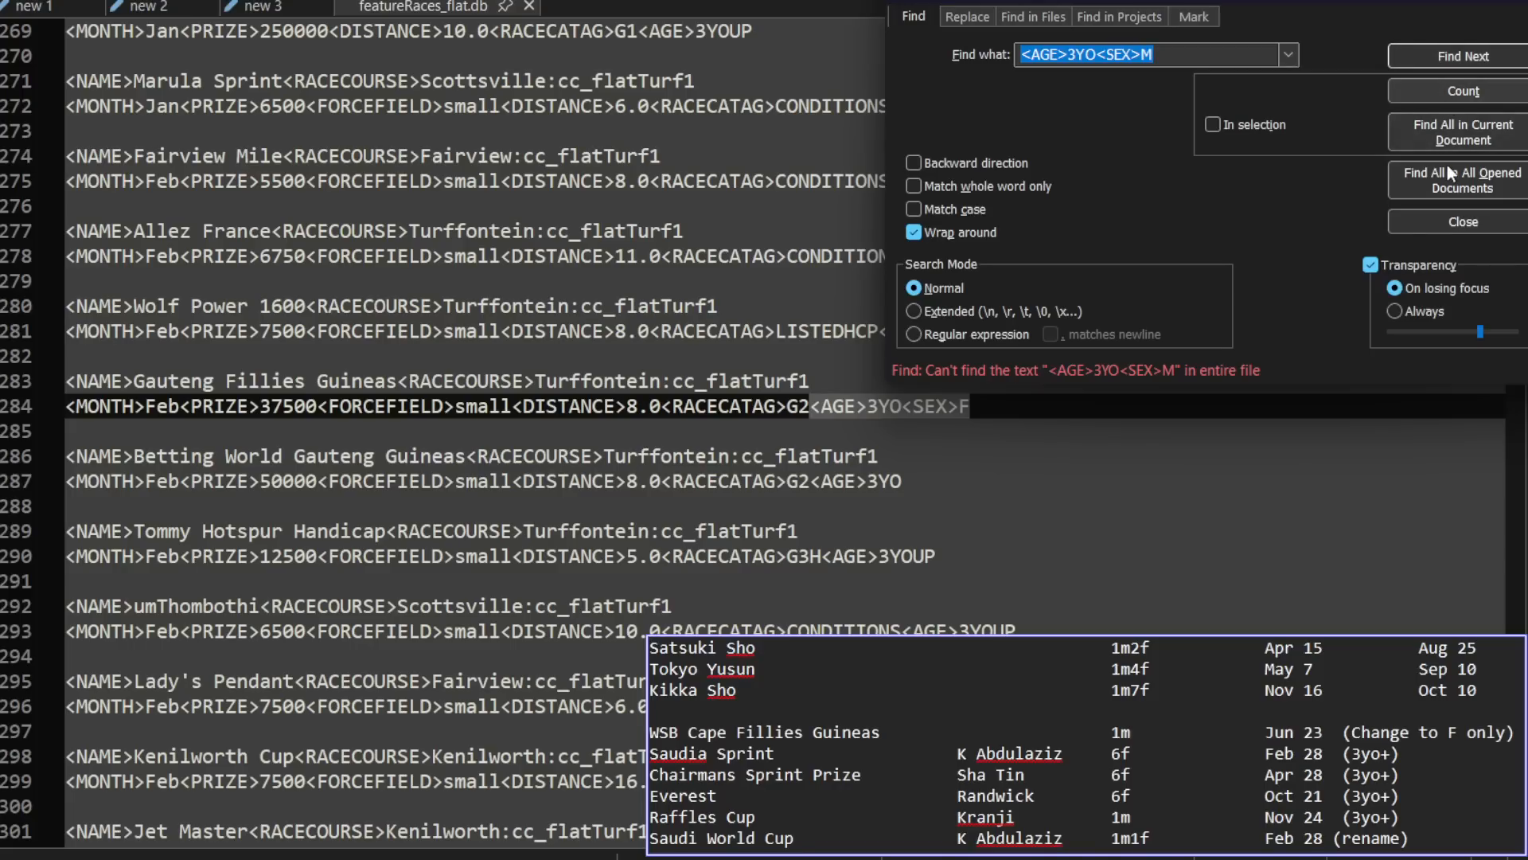
{"action": "left_click", "coordinate": [1453, 132]}
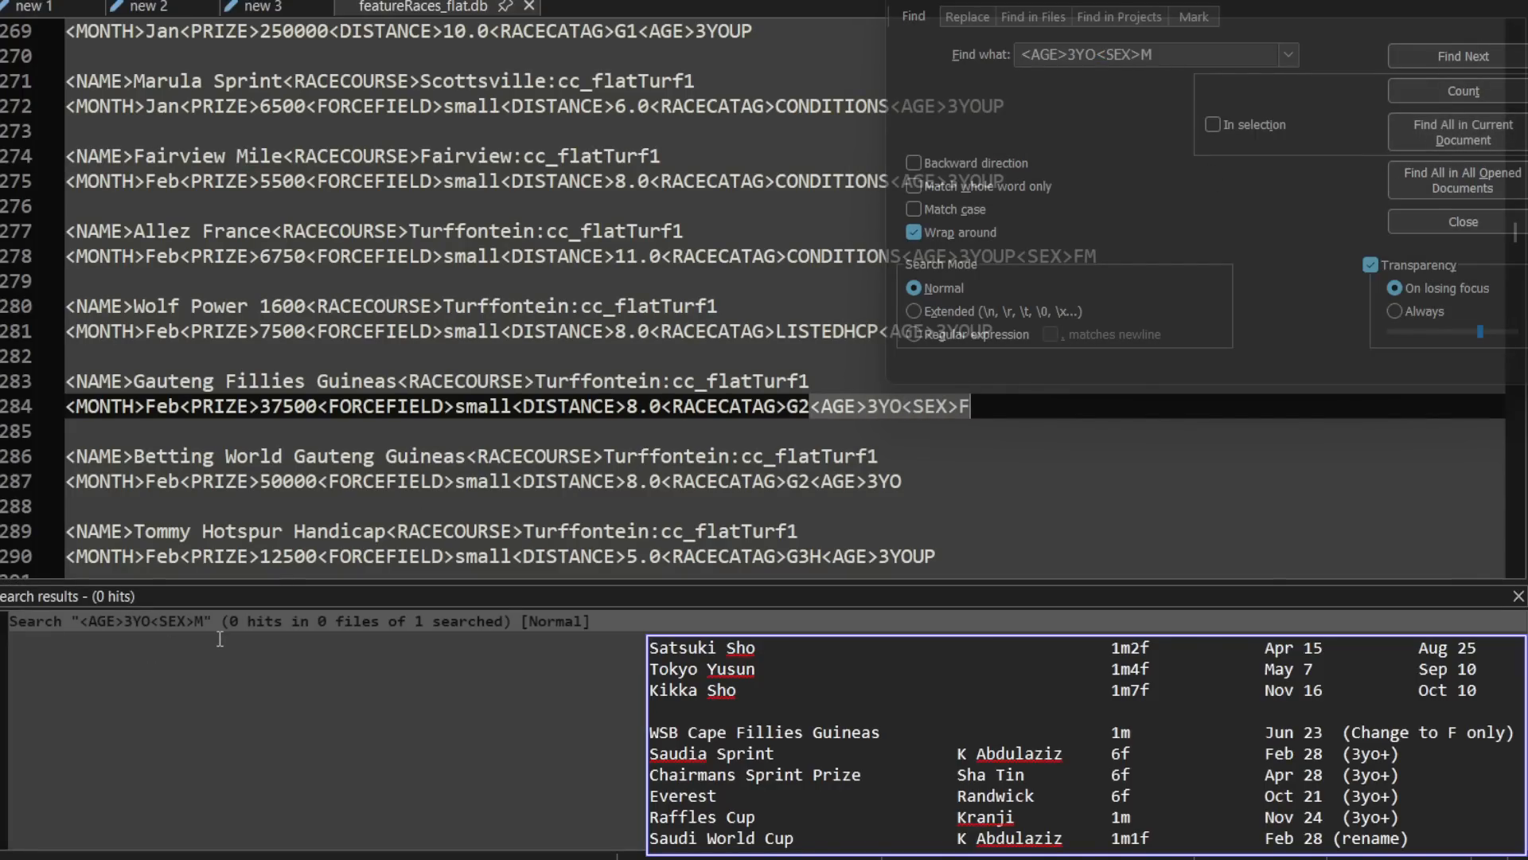
Step: Search the current feature race file for <AGE>3YO<SEX>C, including all occurrences in the document
{"action": "left_click", "coordinate": [1331, 96]}
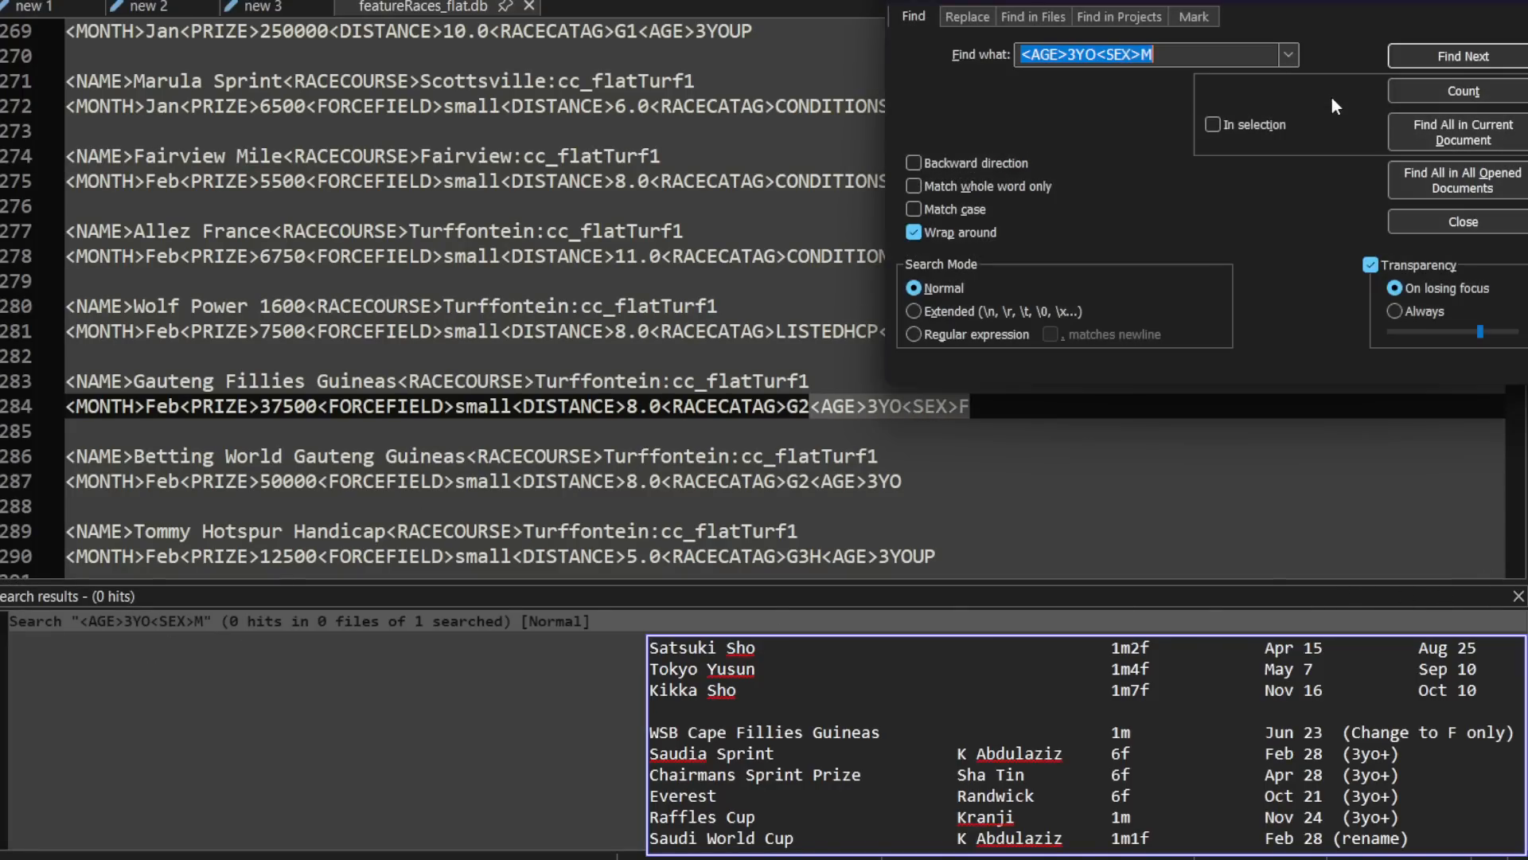
{"action": "left_click", "coordinate": [1173, 57]}
{"action": "key", "text": "BackSpace"}
{"action": "type", "text": "C"}
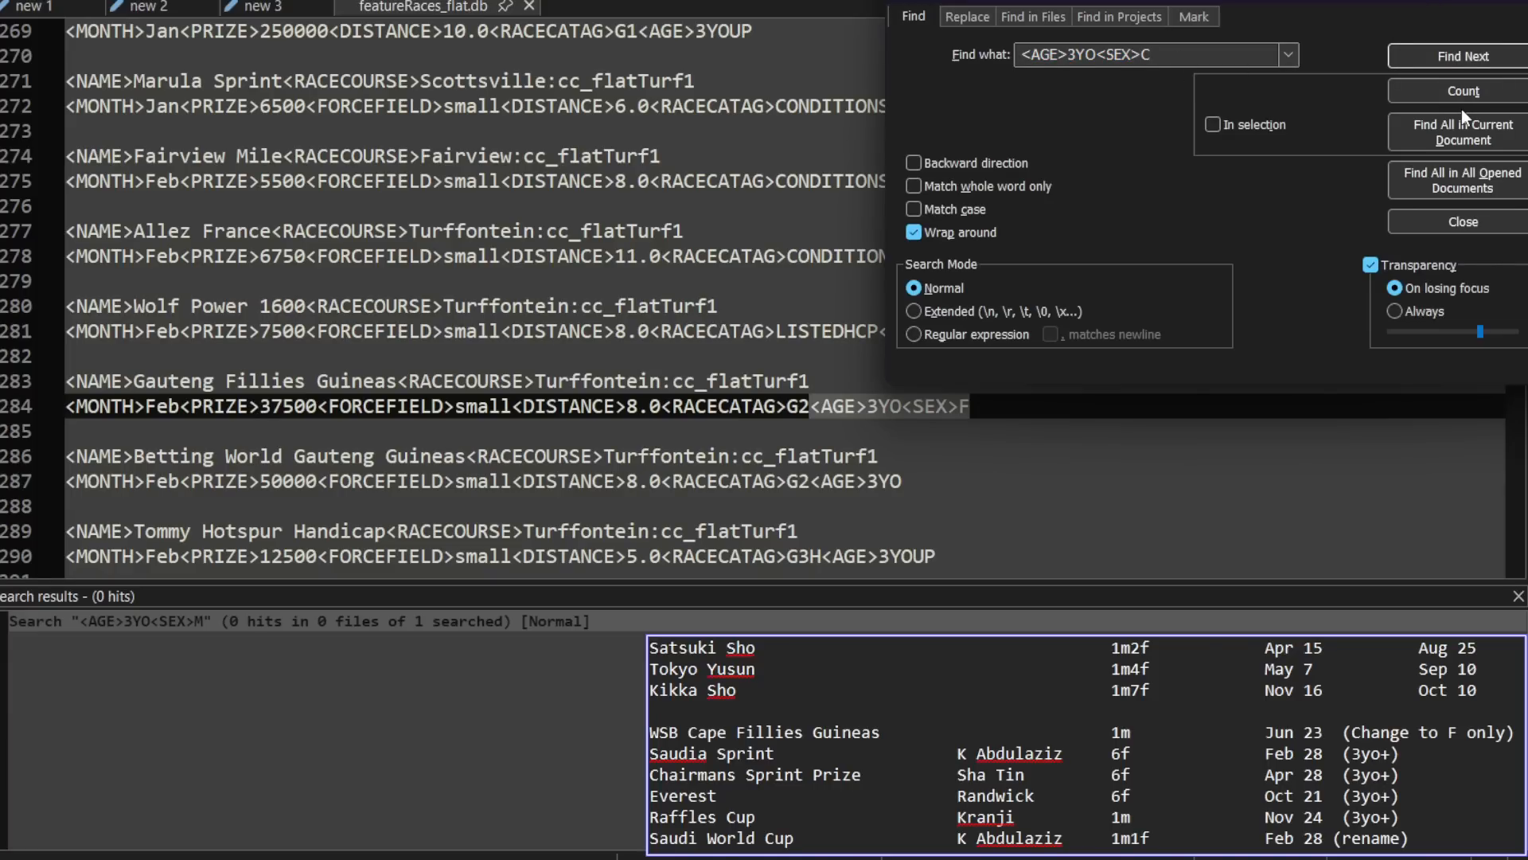
{"action": "left_click", "coordinate": [1487, 53]}
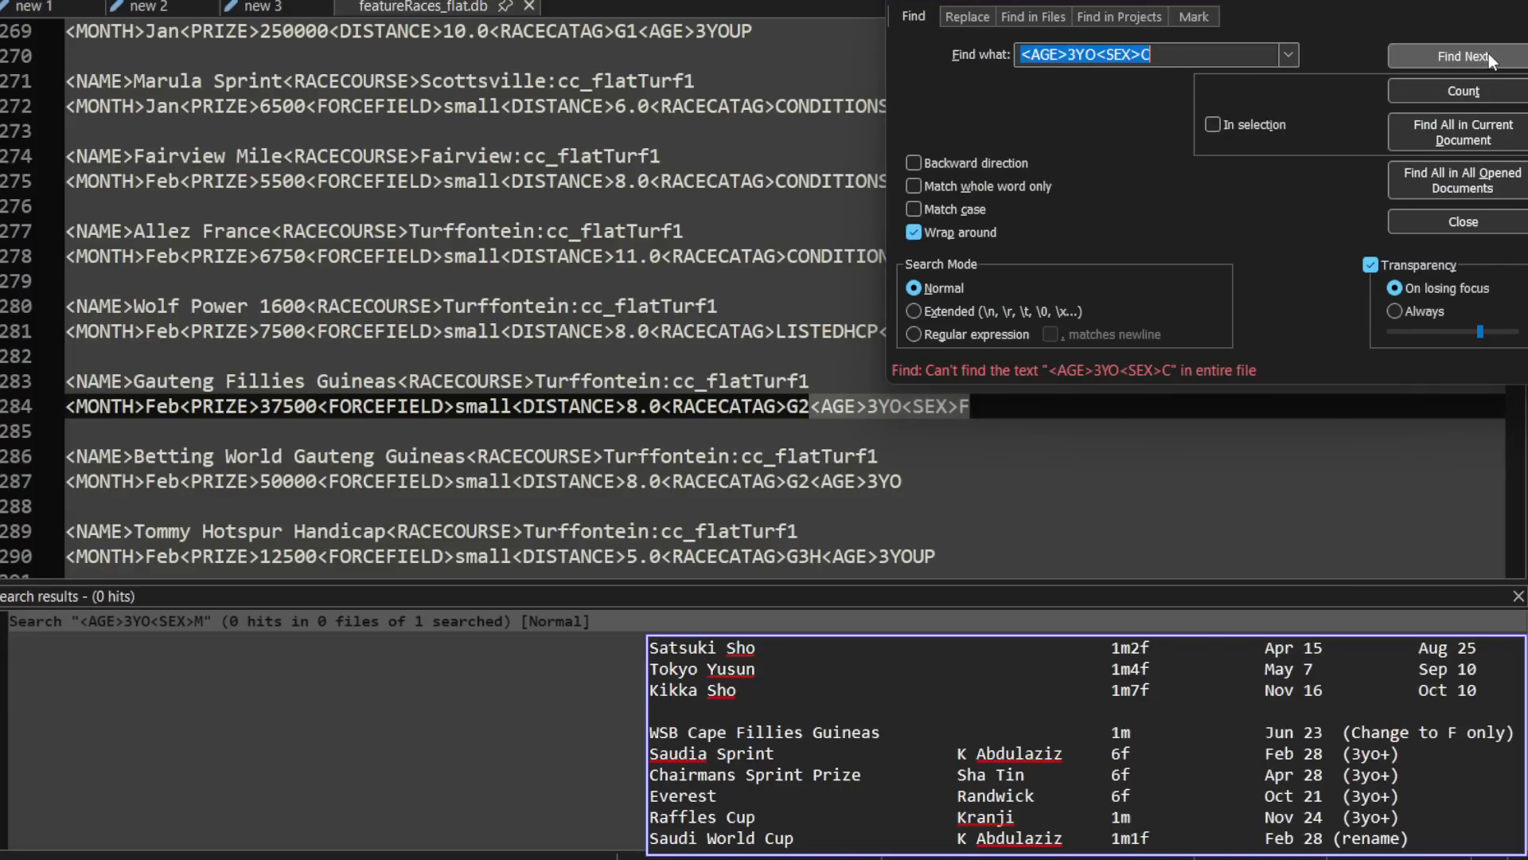
{"action": "left_click", "coordinate": [1461, 134]}
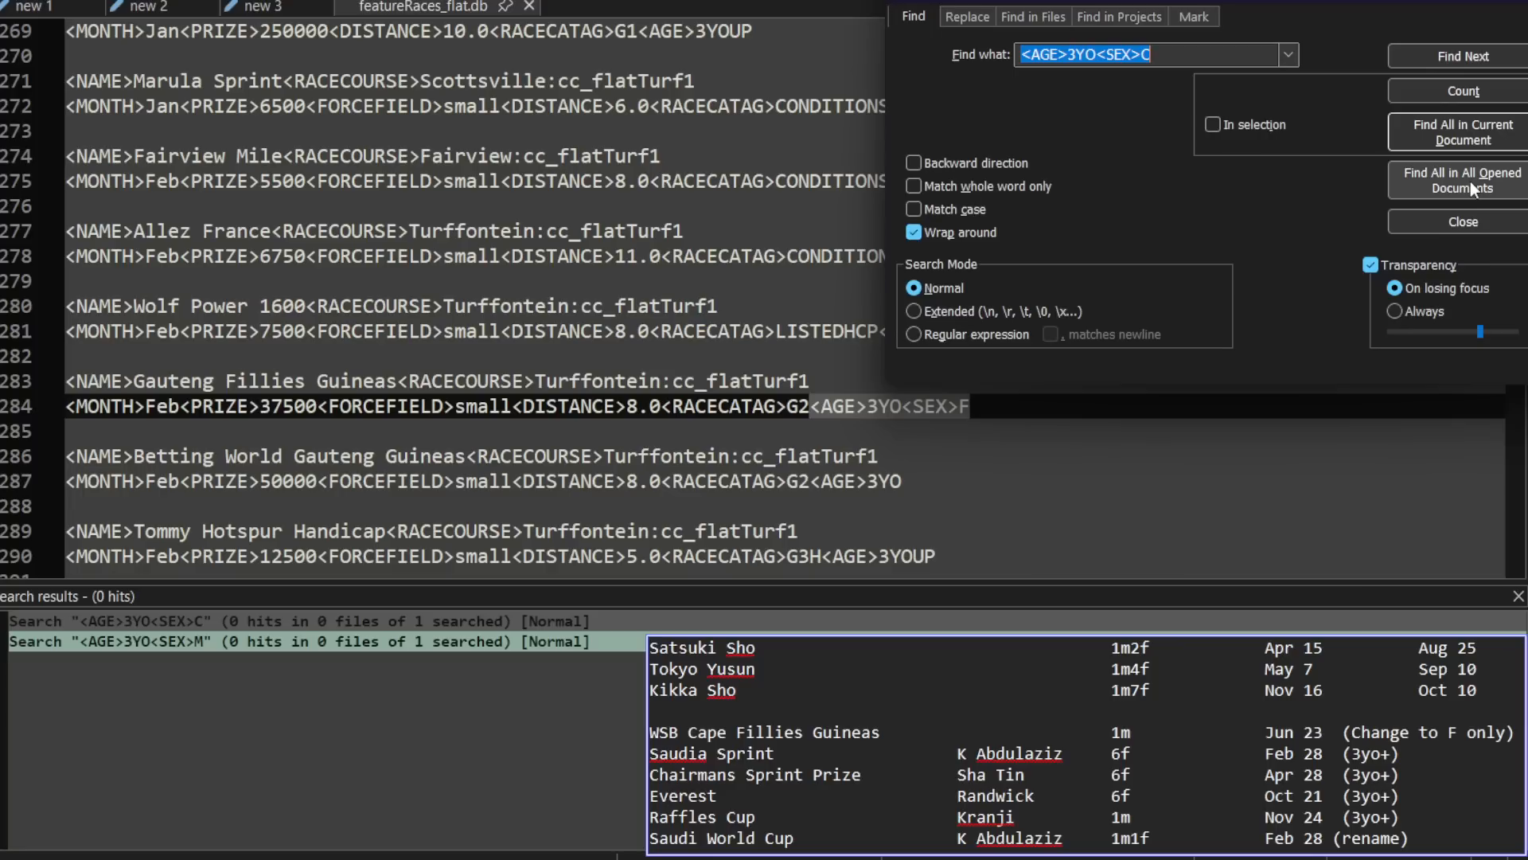
Step: Search the South African feature race file for "guineas" and step through the matches as far as East Cape Guineas
{"action": "left_click", "coordinate": [757, 312]}
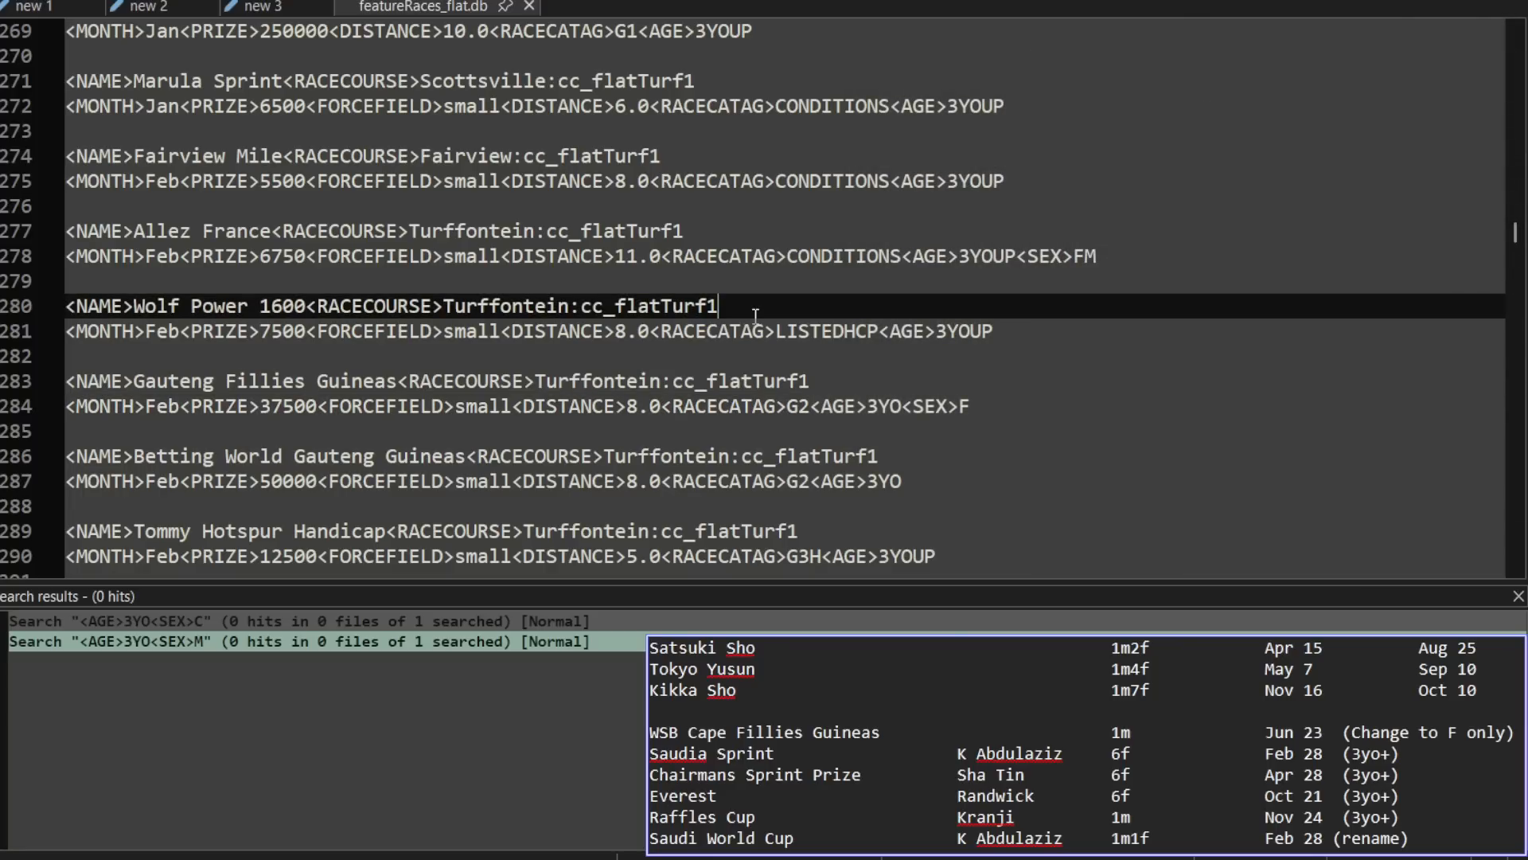
{"action": "key", "text": "ctrl+f"}
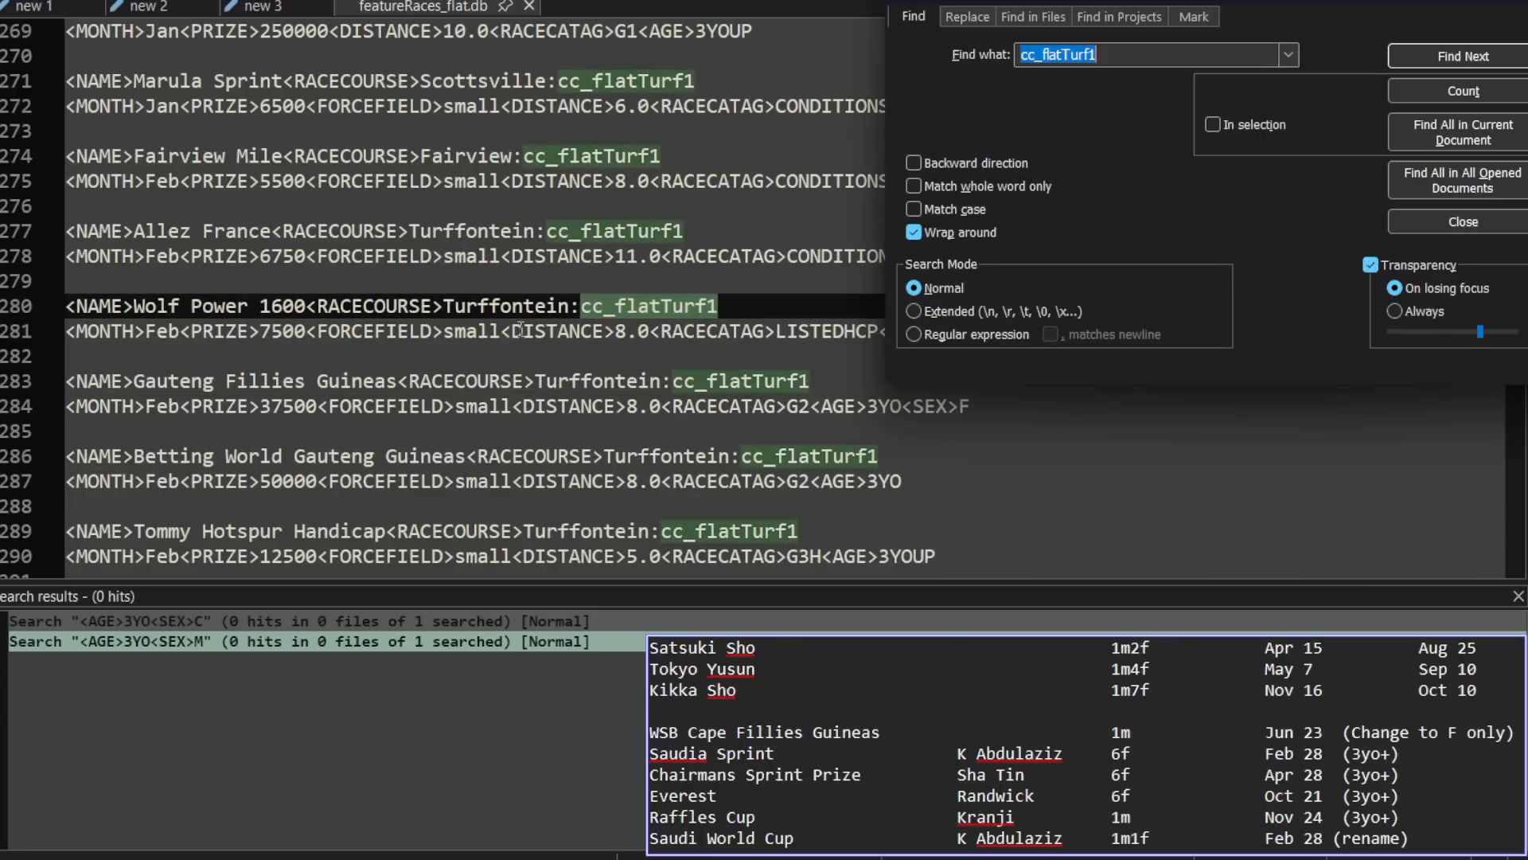
{"action": "type", "text": "guineas"}
{"action": "key", "text": "Return"}
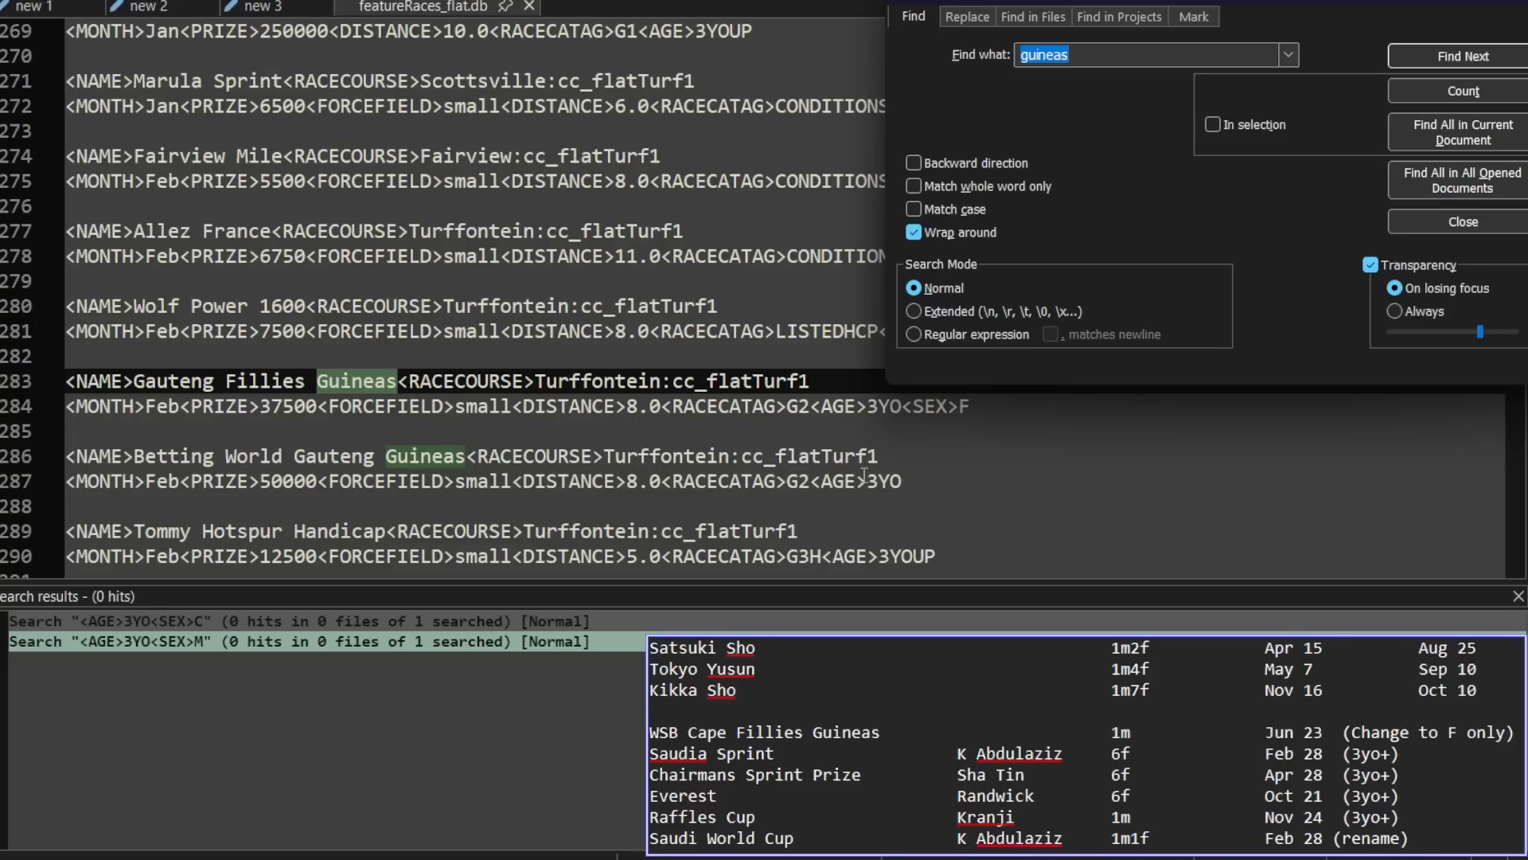
{"action": "left_click_drag", "start_coordinate": [1114, 1], "coordinate": [1064, 0]}
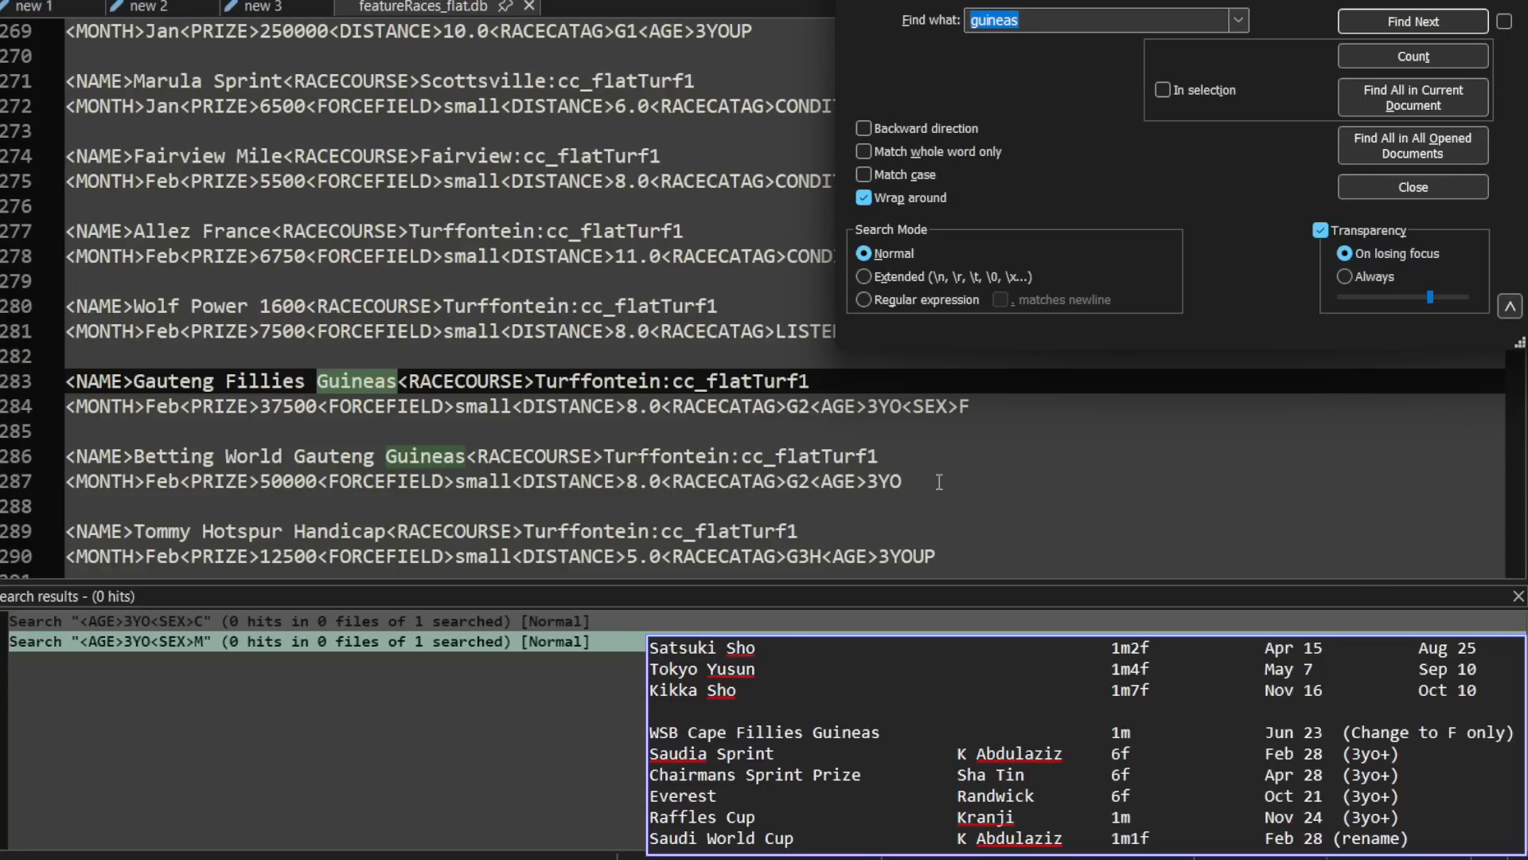
{"action": "left_click", "coordinate": [1401, 22]}
{"action": "left_click", "coordinate": [1399, 21]}
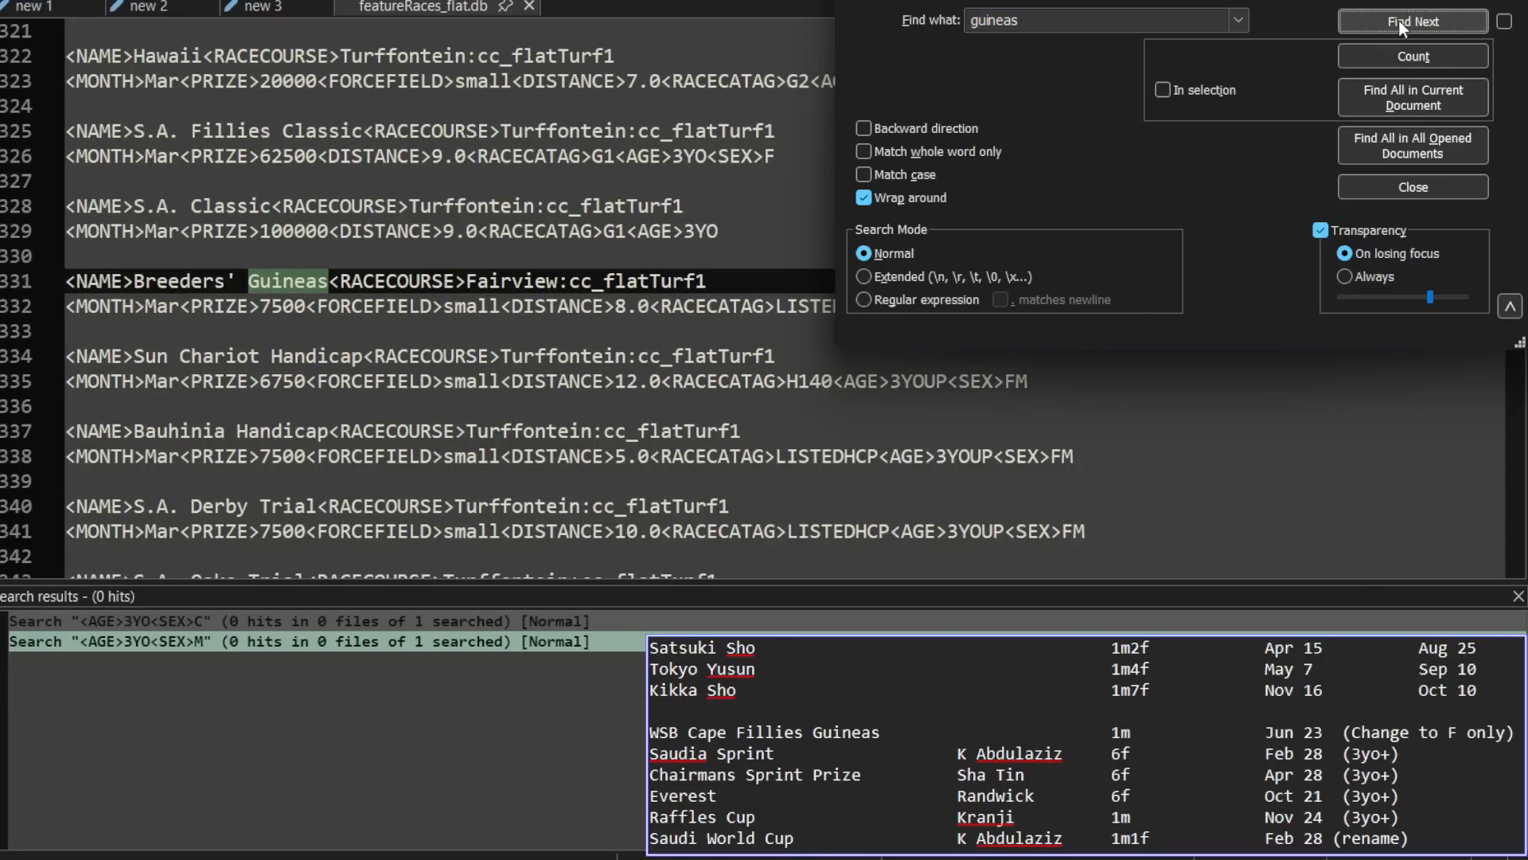
{"action": "scroll", "coordinate": [794, 361], "scroll_direction": "up", "scroll_amount": 2}
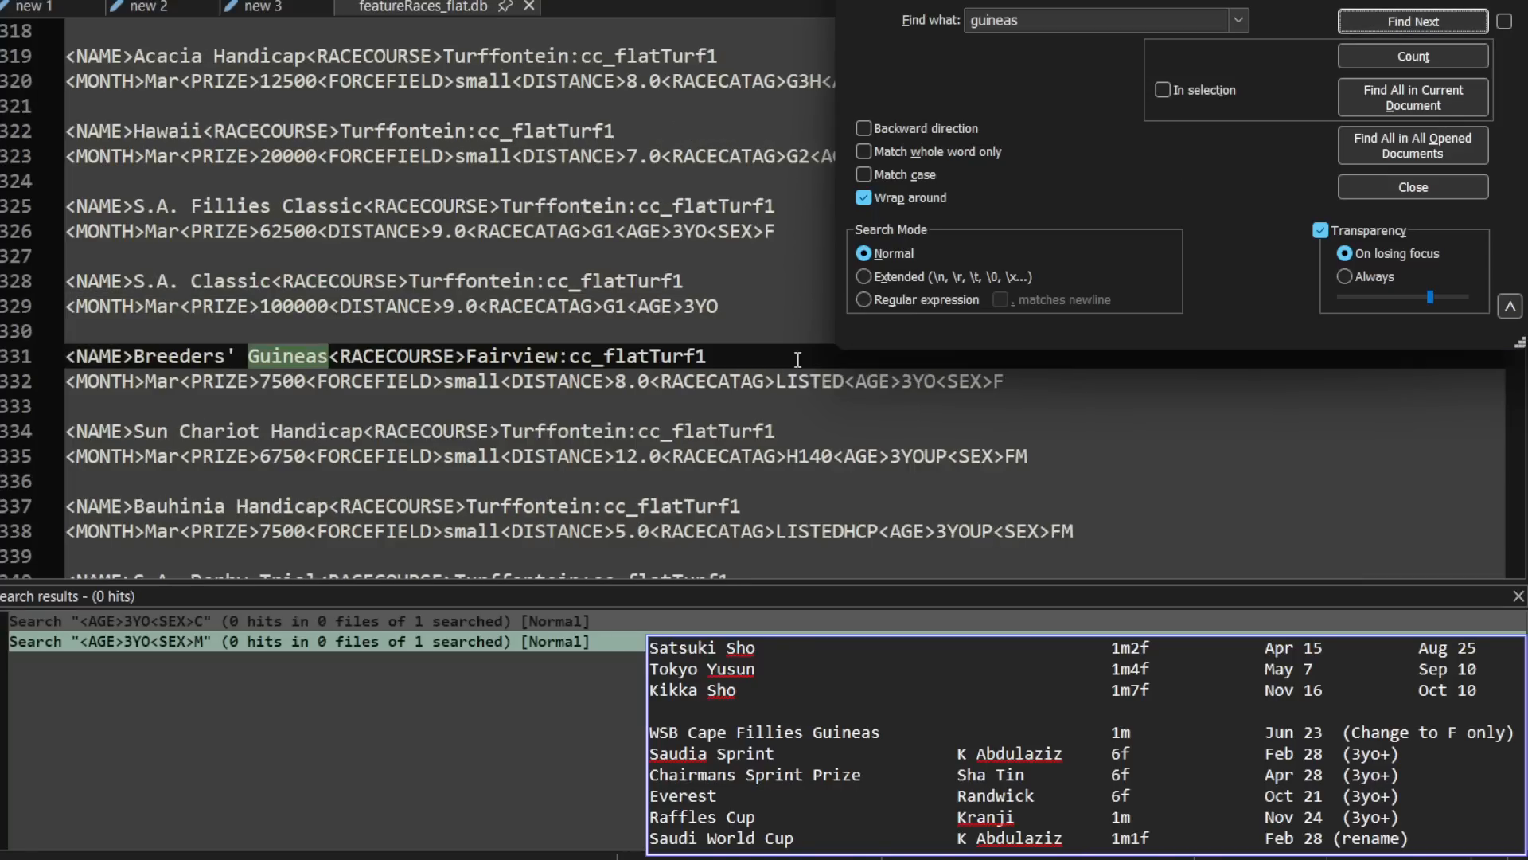
{"action": "left_click", "coordinate": [1435, 24]}
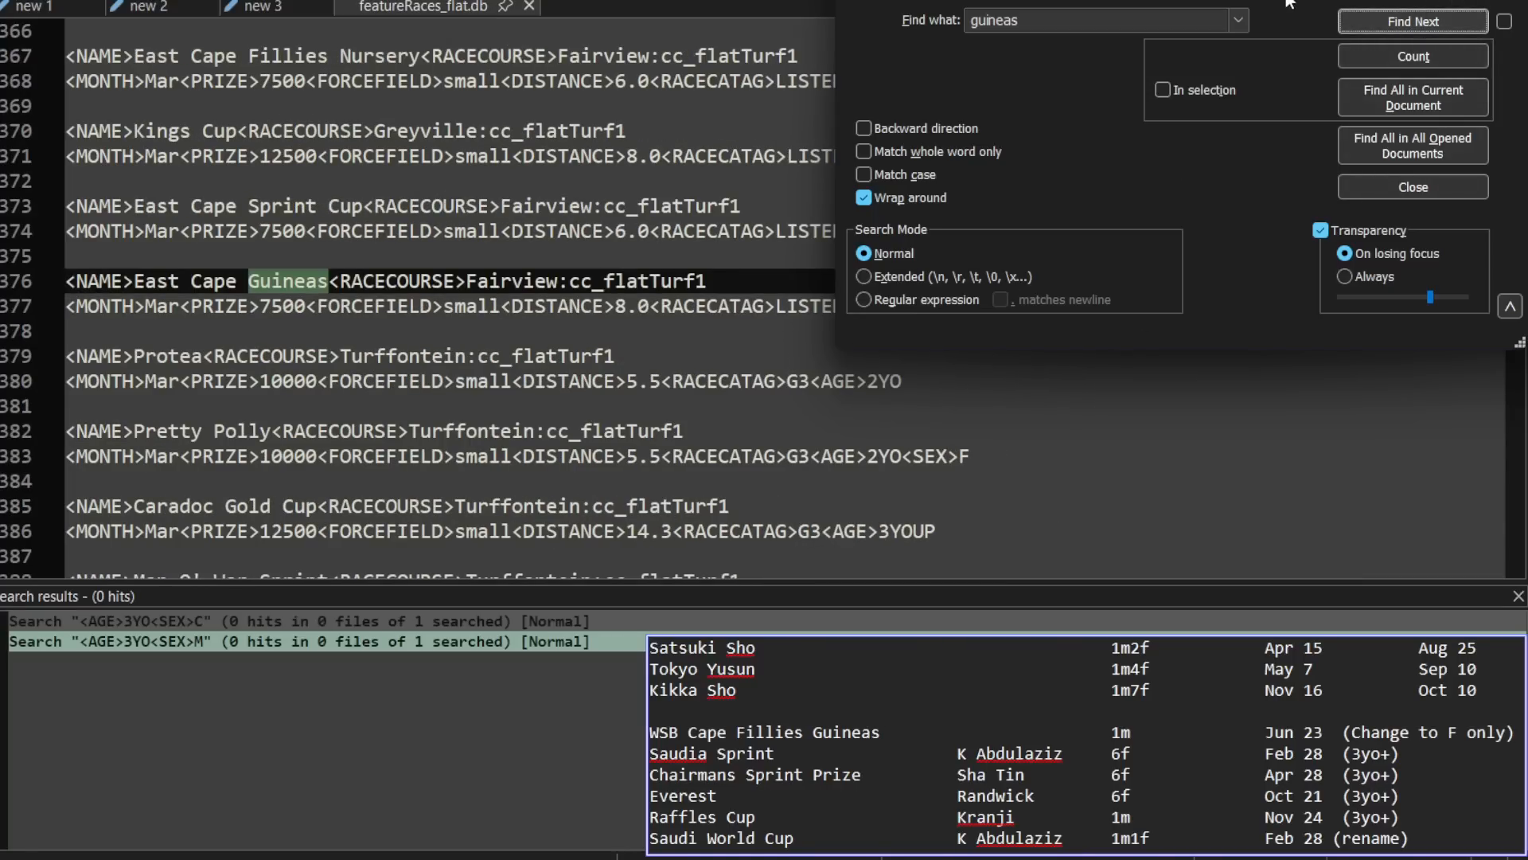
Step: Clear the search dialog from the race lines and continue through the guineas matches to Forus Cape Guineas
{"action": "left_click_drag", "start_coordinate": [1276, 0], "coordinate": [456, 404]}
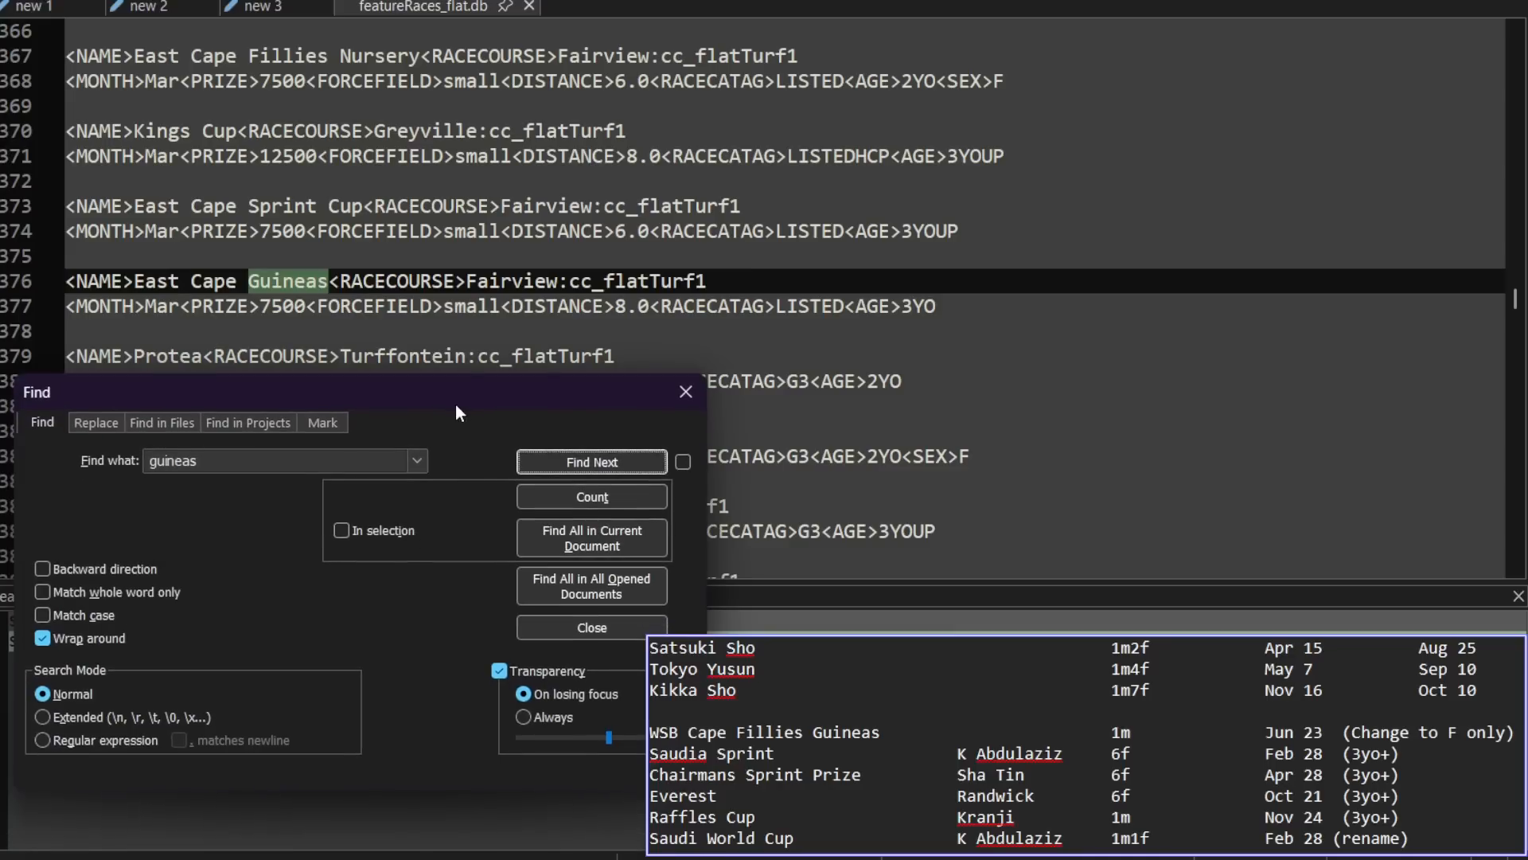
{"action": "left_click", "coordinate": [584, 464]}
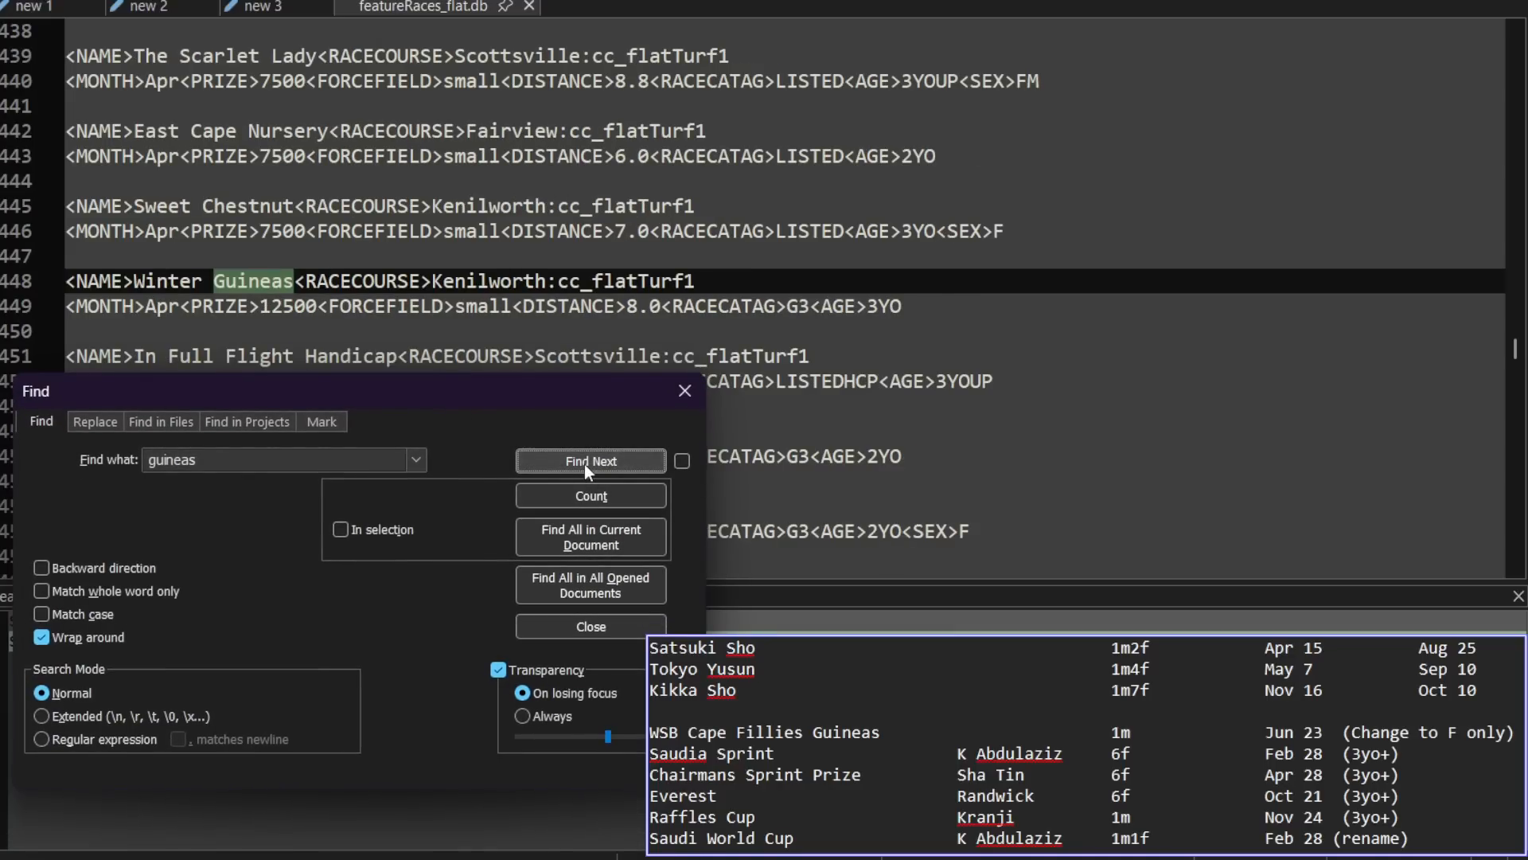
{"action": "left_click", "coordinate": [584, 465]}
{"action": "left_click", "coordinate": [585, 465]}
{"action": "left_click", "coordinate": [584, 465]}
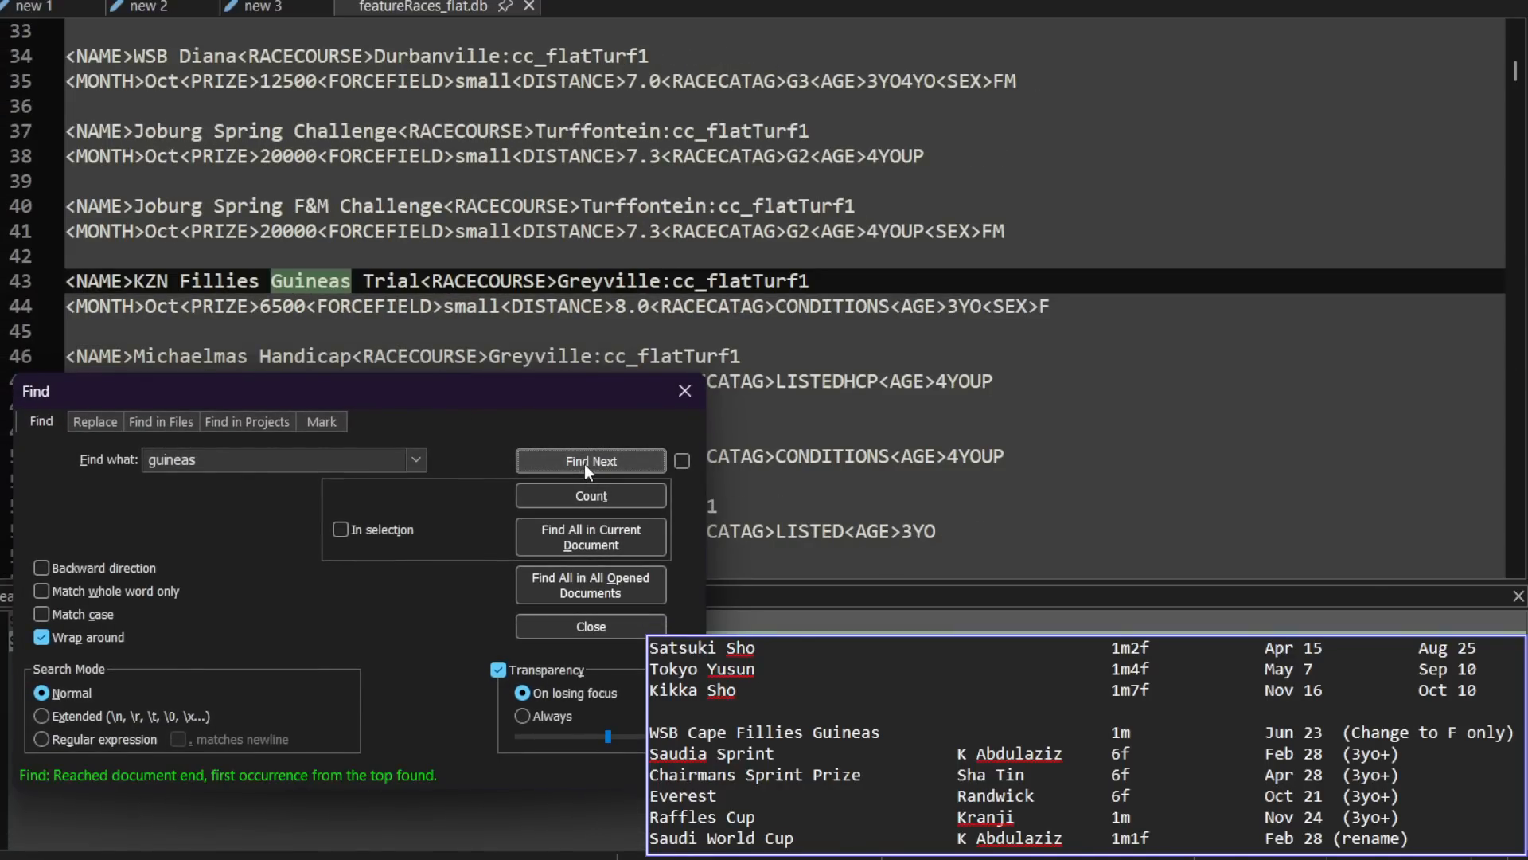
{"action": "left_click", "coordinate": [584, 465]}
{"action": "left_click", "coordinate": [584, 465]}
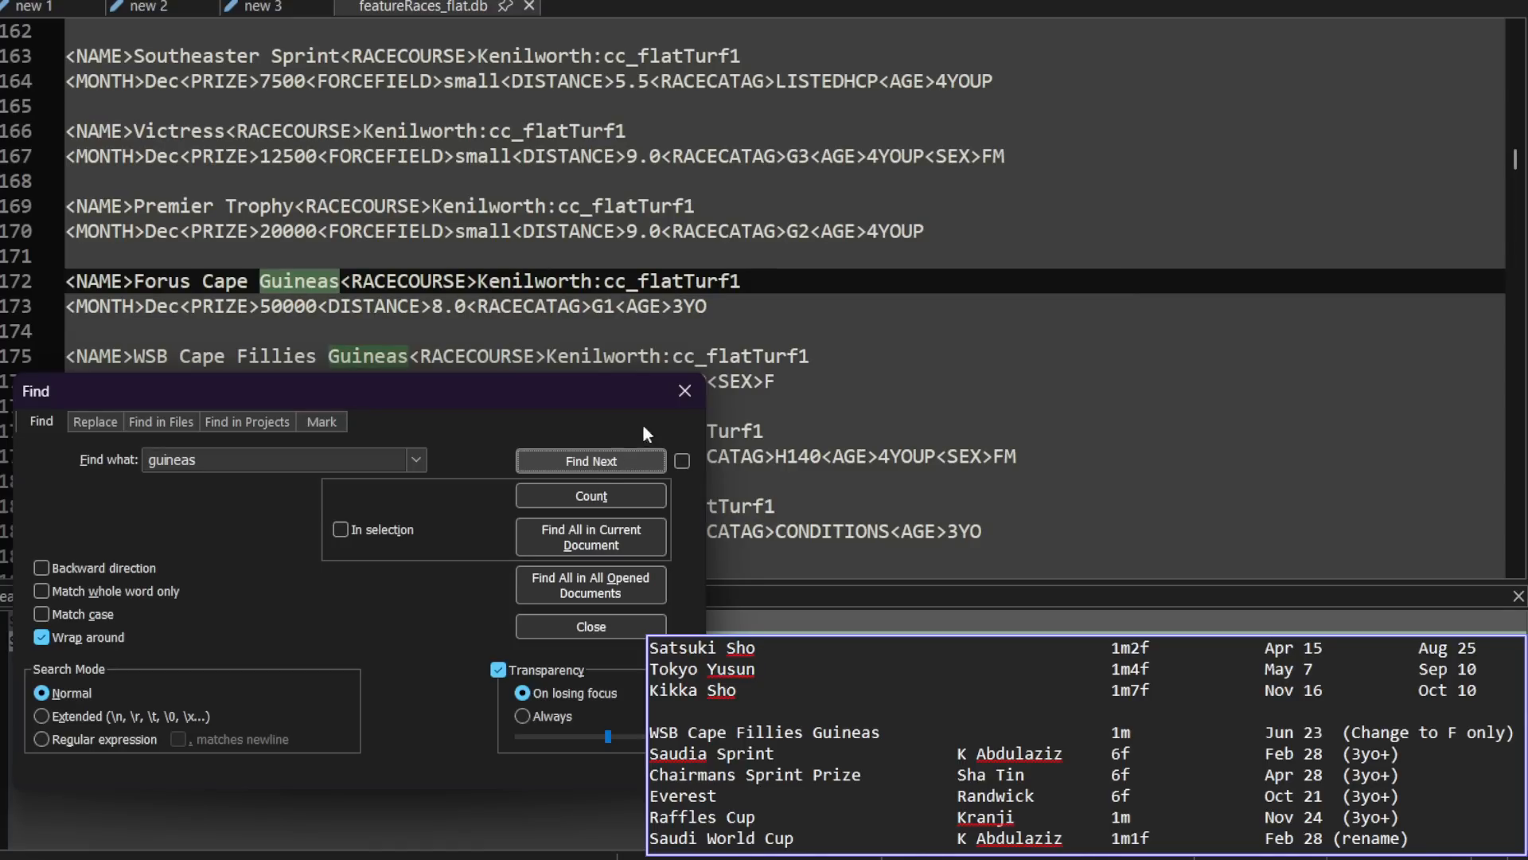
{"action": "left_click", "coordinate": [676, 394]}
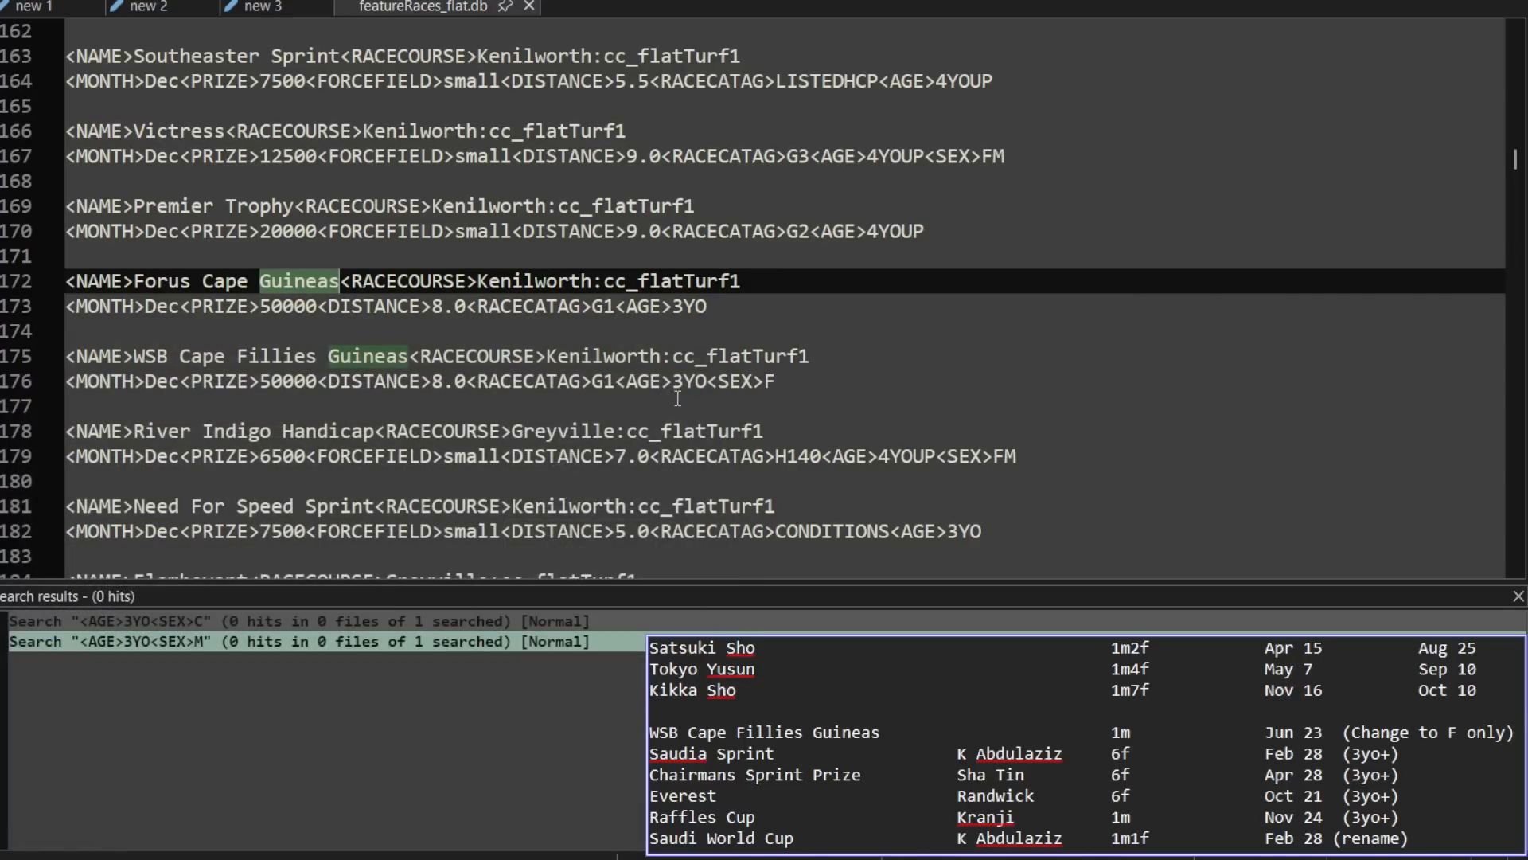
Step: Compare the age and sex coding of the Forus Cape Guineas entry with the WSB Cape Fillies Guineas entry
{"action": "left_click", "coordinate": [712, 309]}
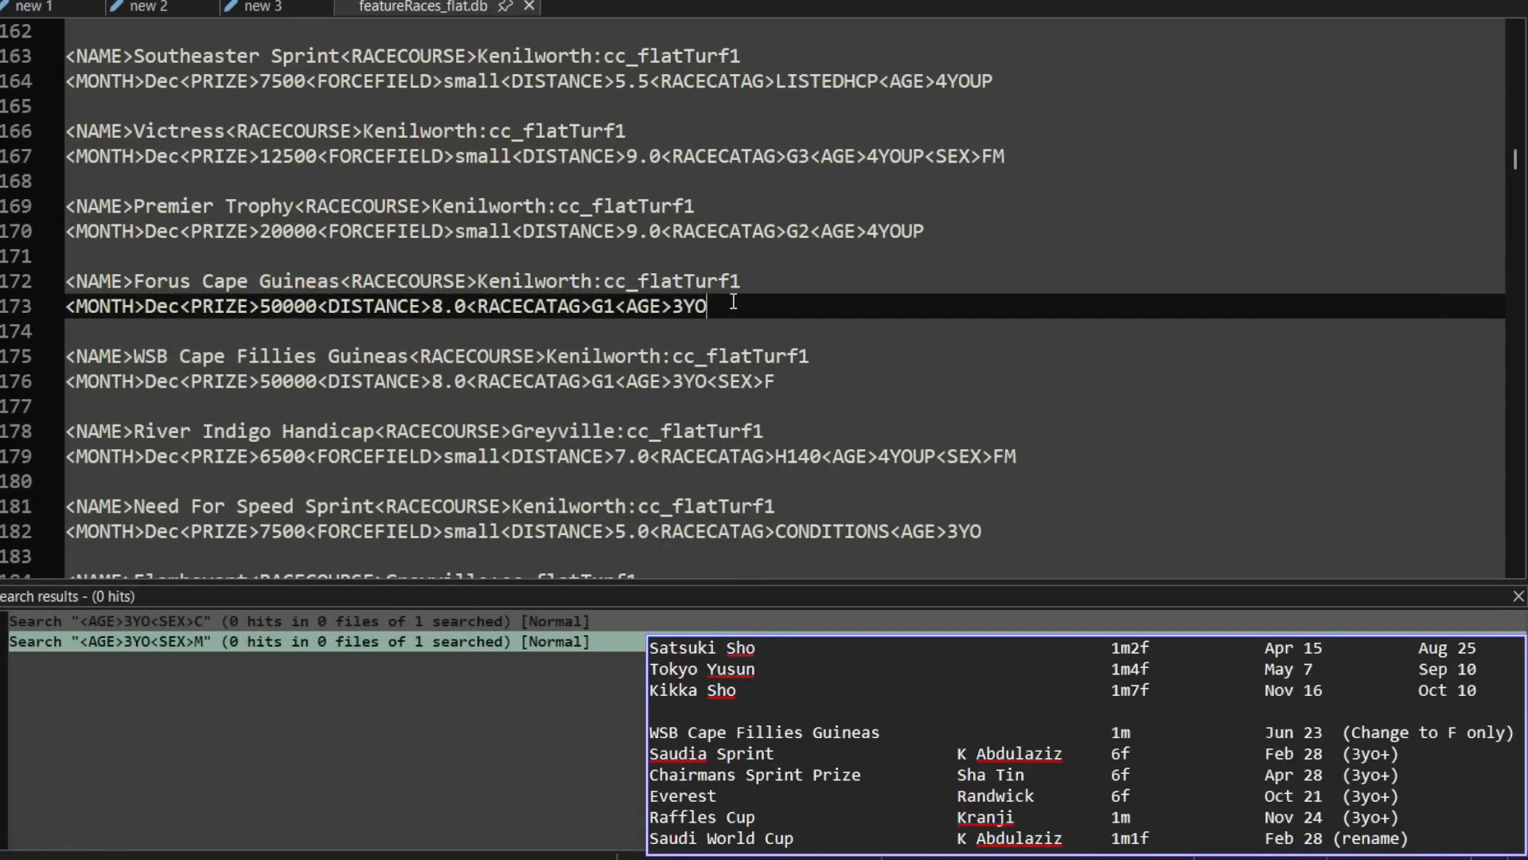
{"action": "left_click_drag", "start_coordinate": [824, 305], "coordinate": [49, 283]}
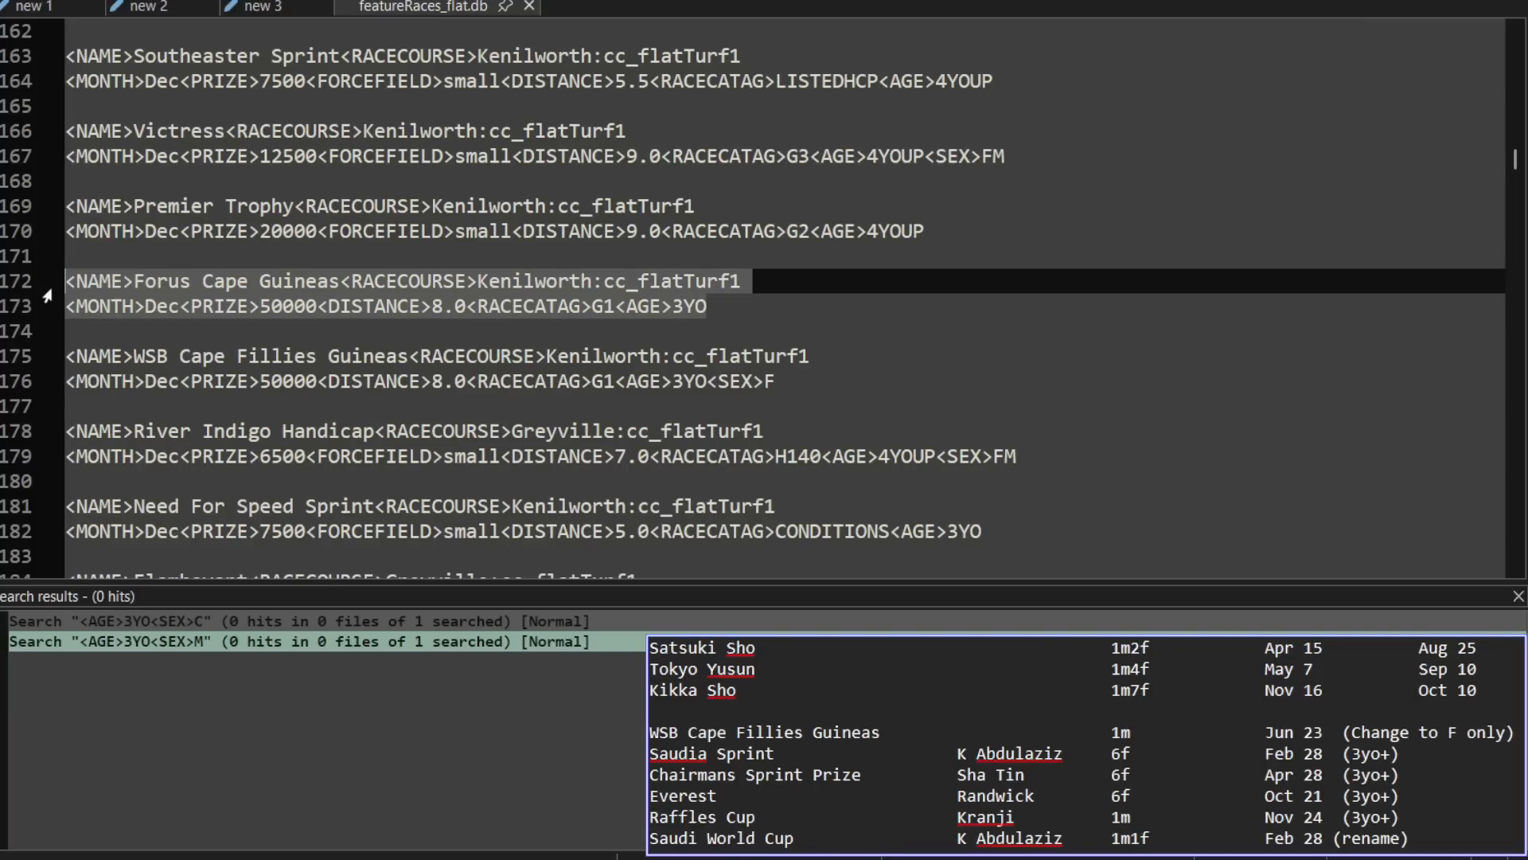
{"action": "left_click_drag", "start_coordinate": [788, 381], "coordinate": [70, 356]}
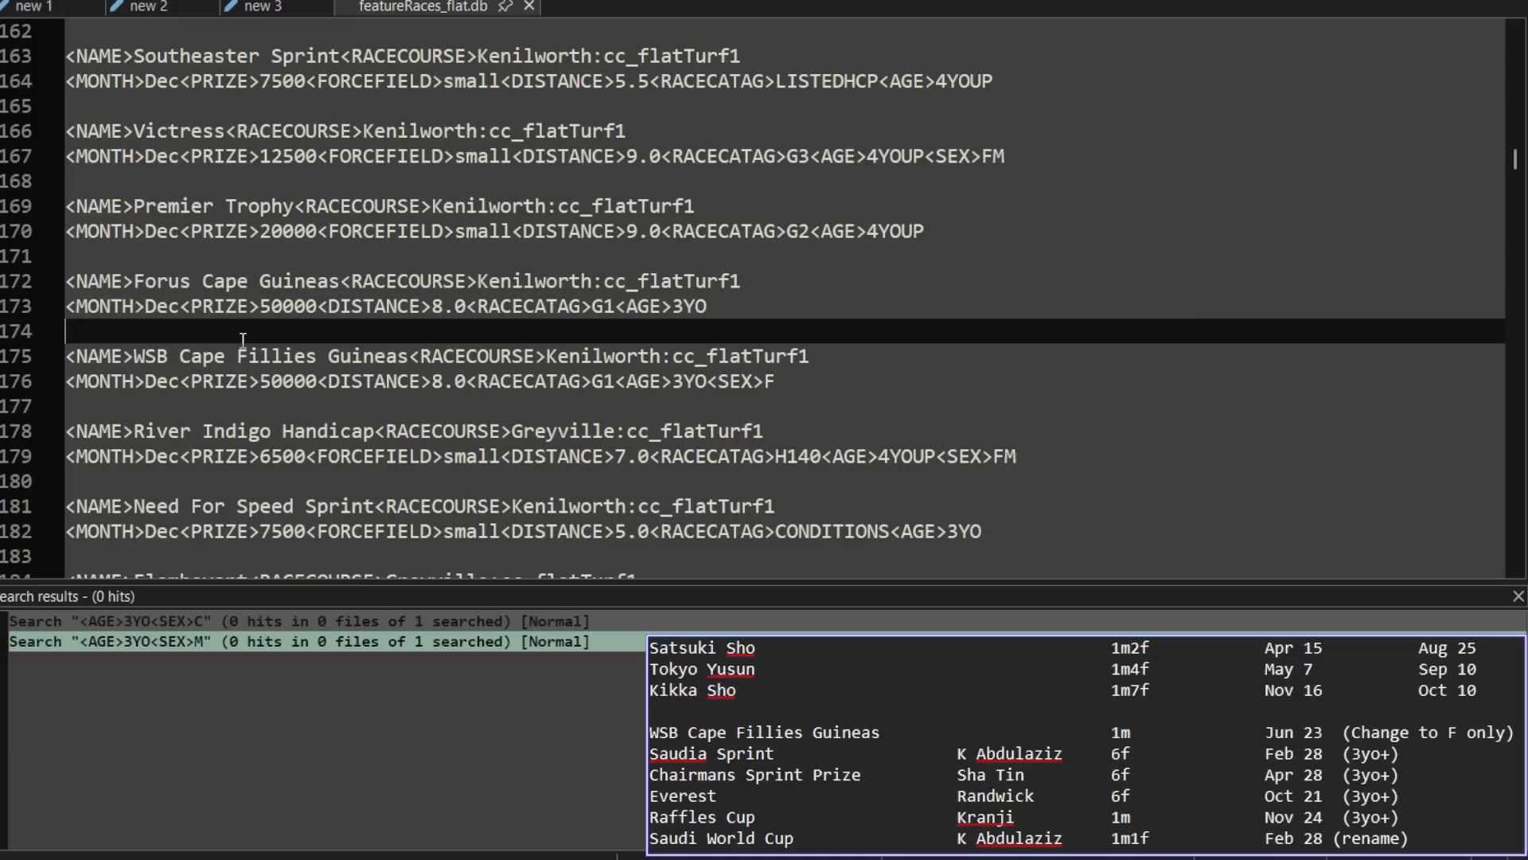
Step: Close the search results and the featureRaces_flat.db file
{"action": "left_click", "coordinate": [729, 300]}
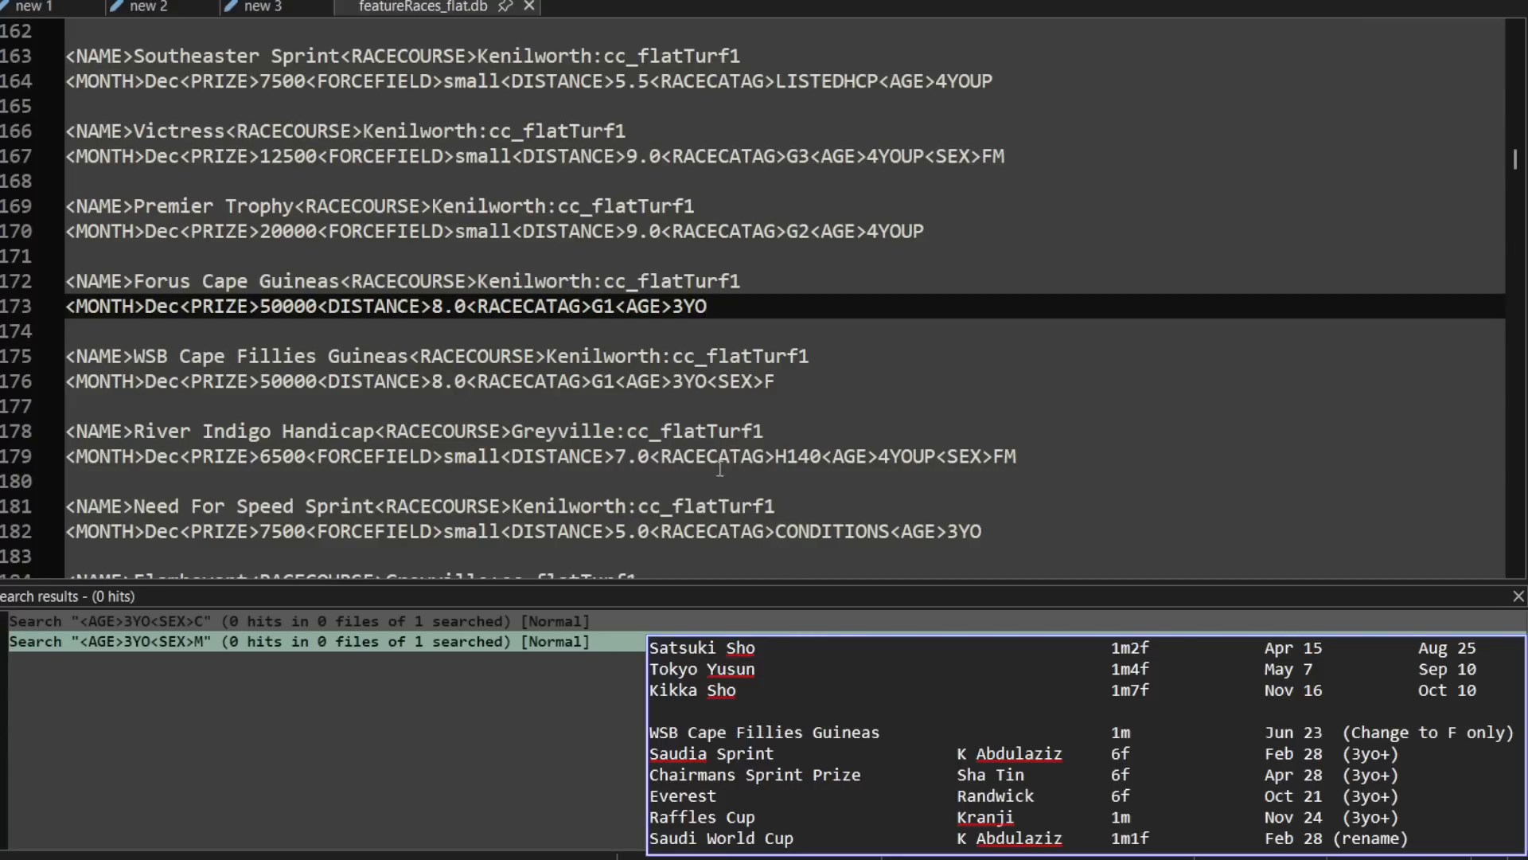
{"action": "left_click", "coordinate": [1518, 598]}
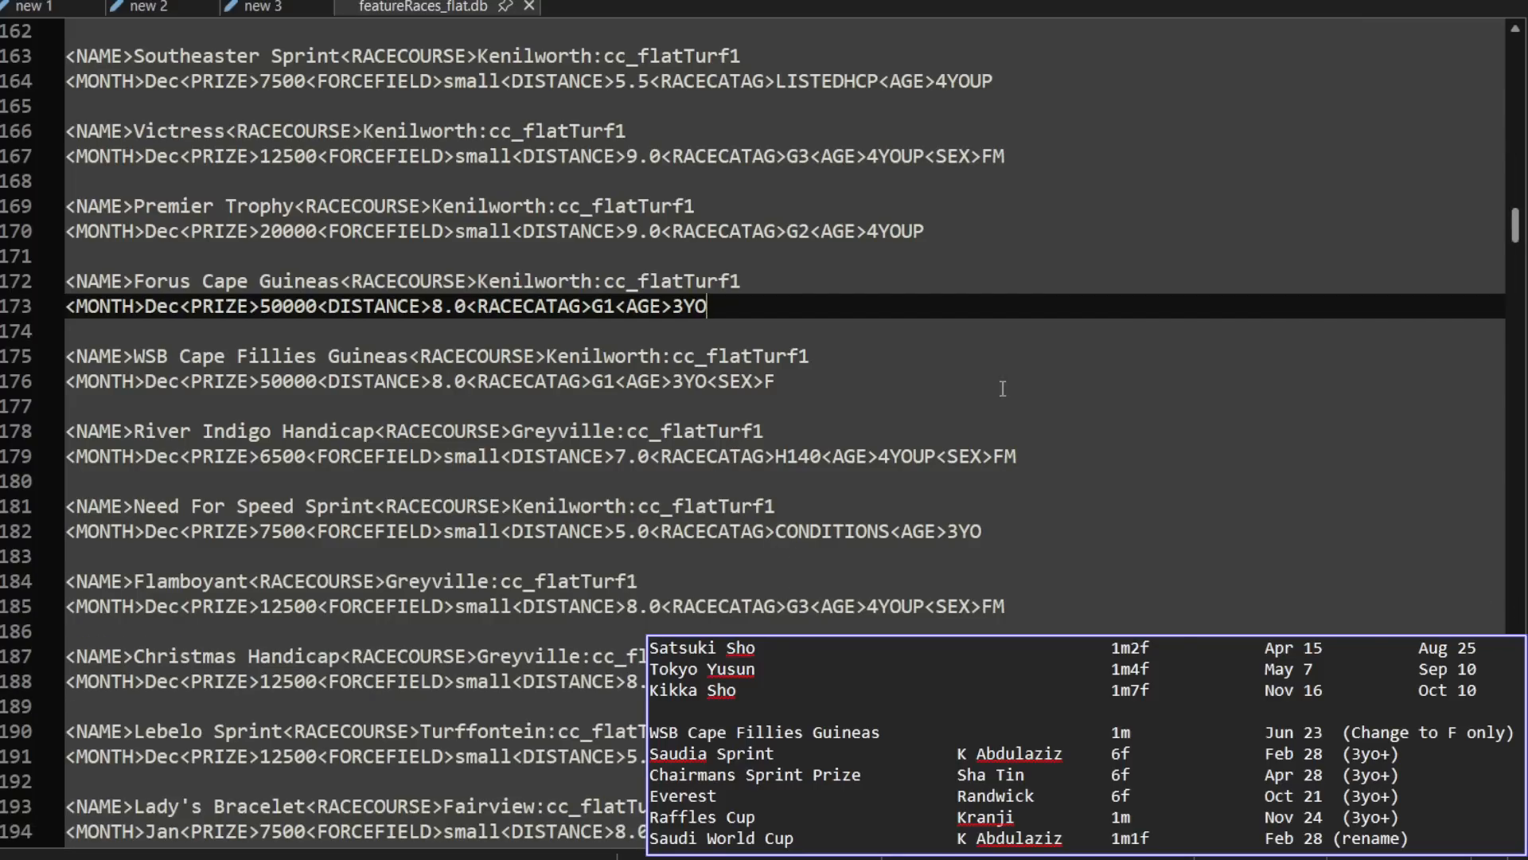
{"action": "left_click", "coordinate": [529, 6]}
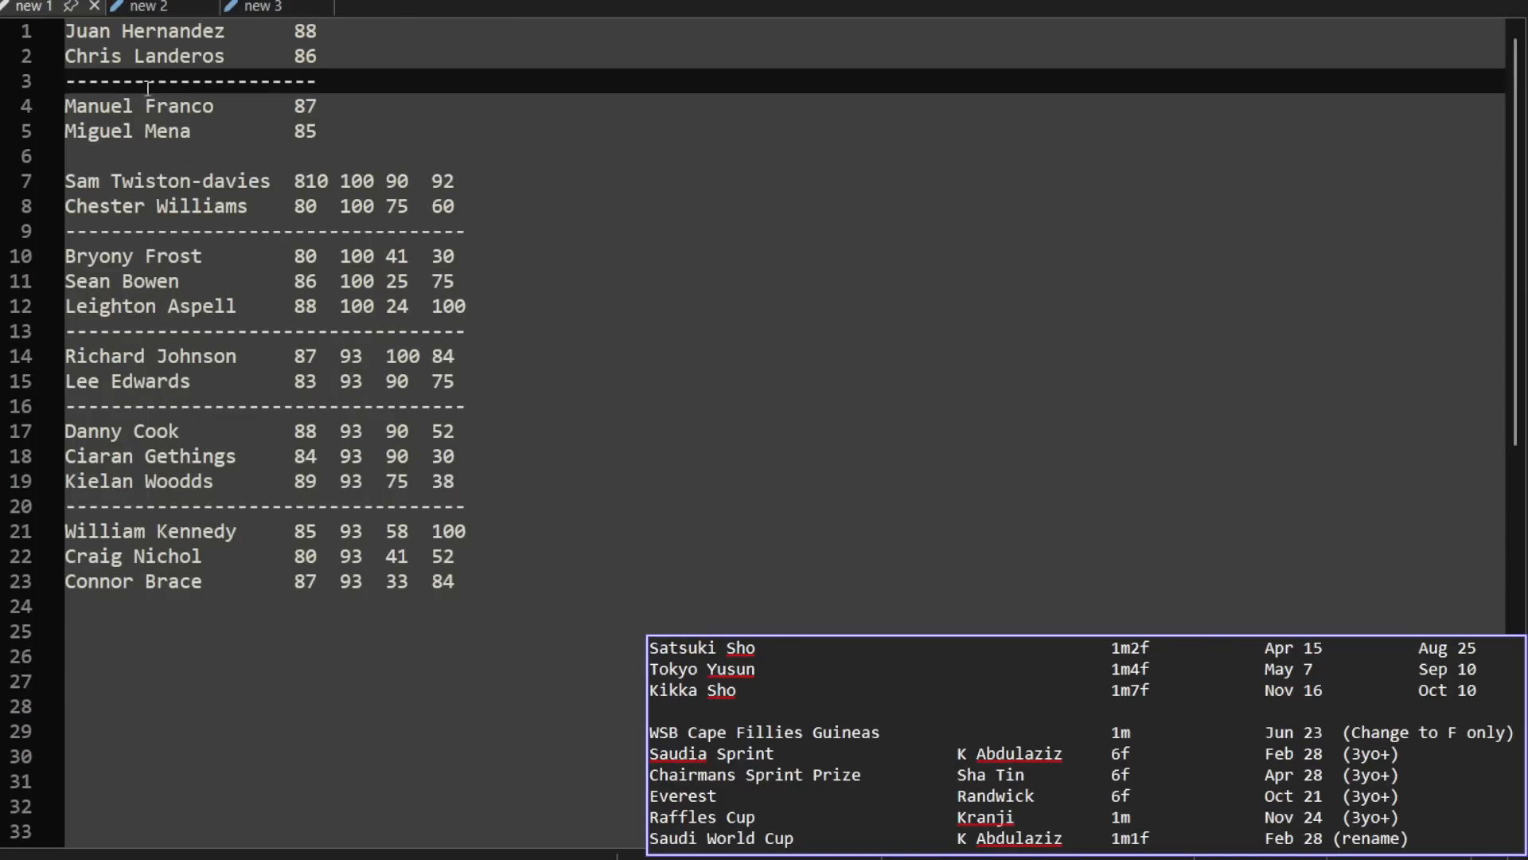
Step: Examine the short jockey list in new 1, covering the pairs above and below its dashed separator
{"action": "left_click_drag", "start_coordinate": [353, 140], "coordinate": [256, 51]}
{"action": "left_click", "coordinate": [236, 31]}
{"action": "left_click", "coordinate": [262, 52]}
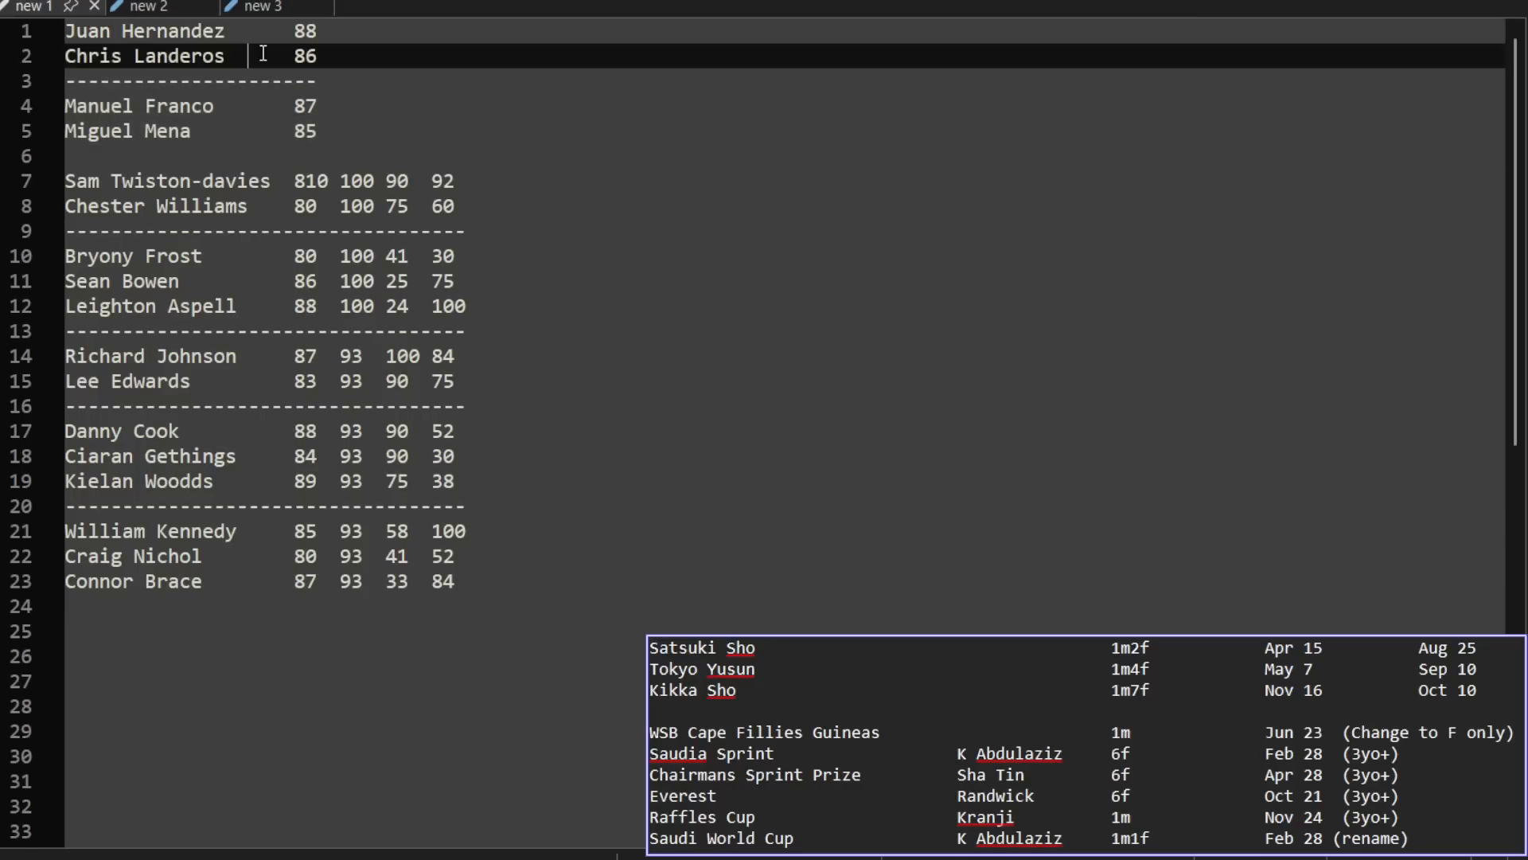
{"action": "left_click", "coordinate": [341, 58]}
{"action": "left_click_drag", "start_coordinate": [349, 134], "coordinate": [22, 108]}
{"action": "left_click", "coordinate": [374, 114]}
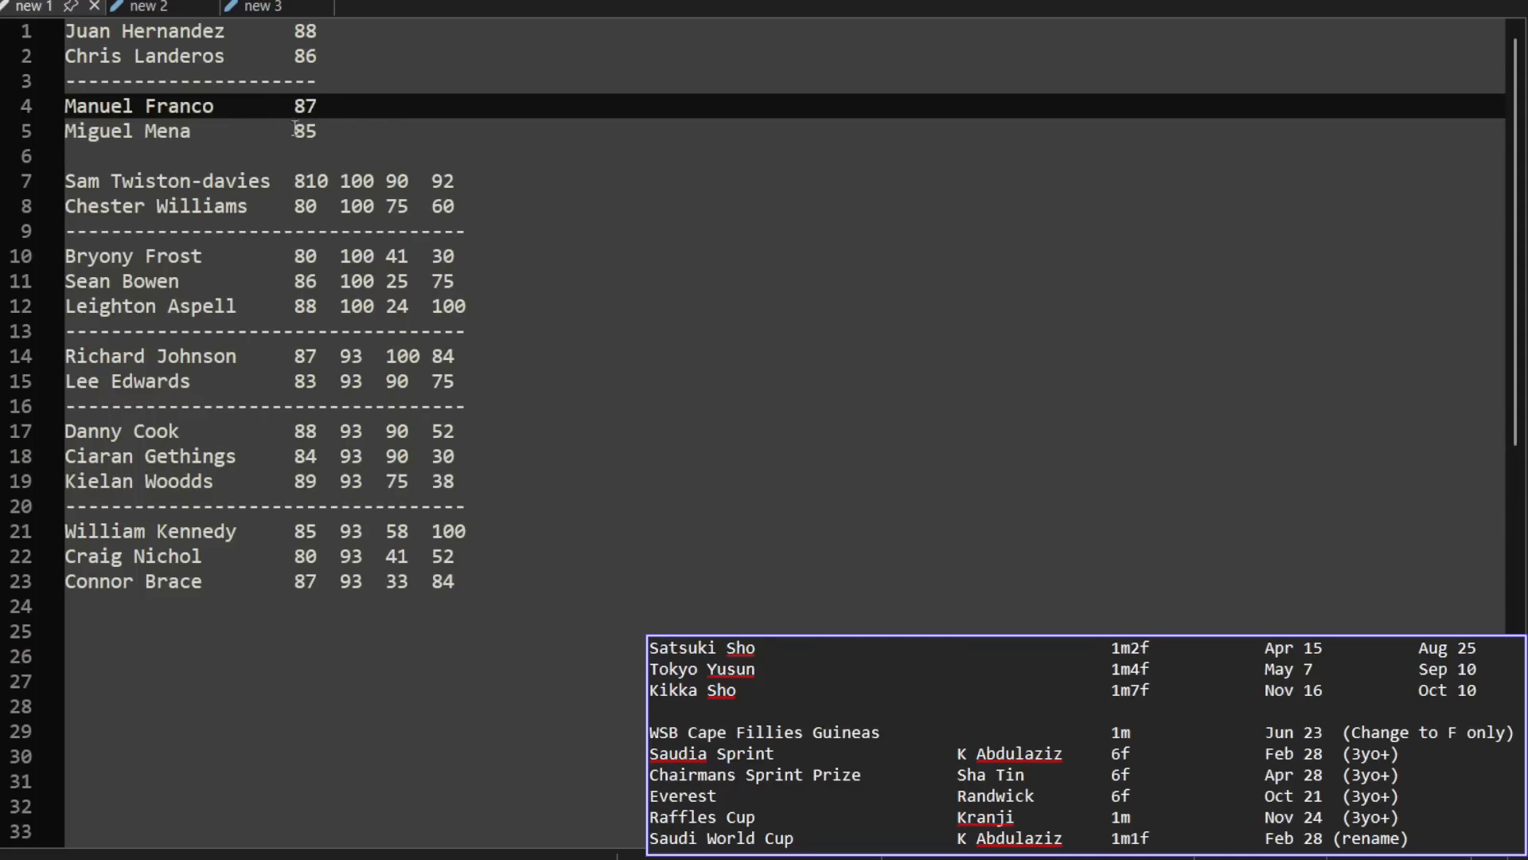
Step: Insert an extra blank line between the short jockey list and the longer multi-column list in new 1
{"action": "left_click", "coordinate": [239, 160]}
{"action": "key", "text": "Return"}
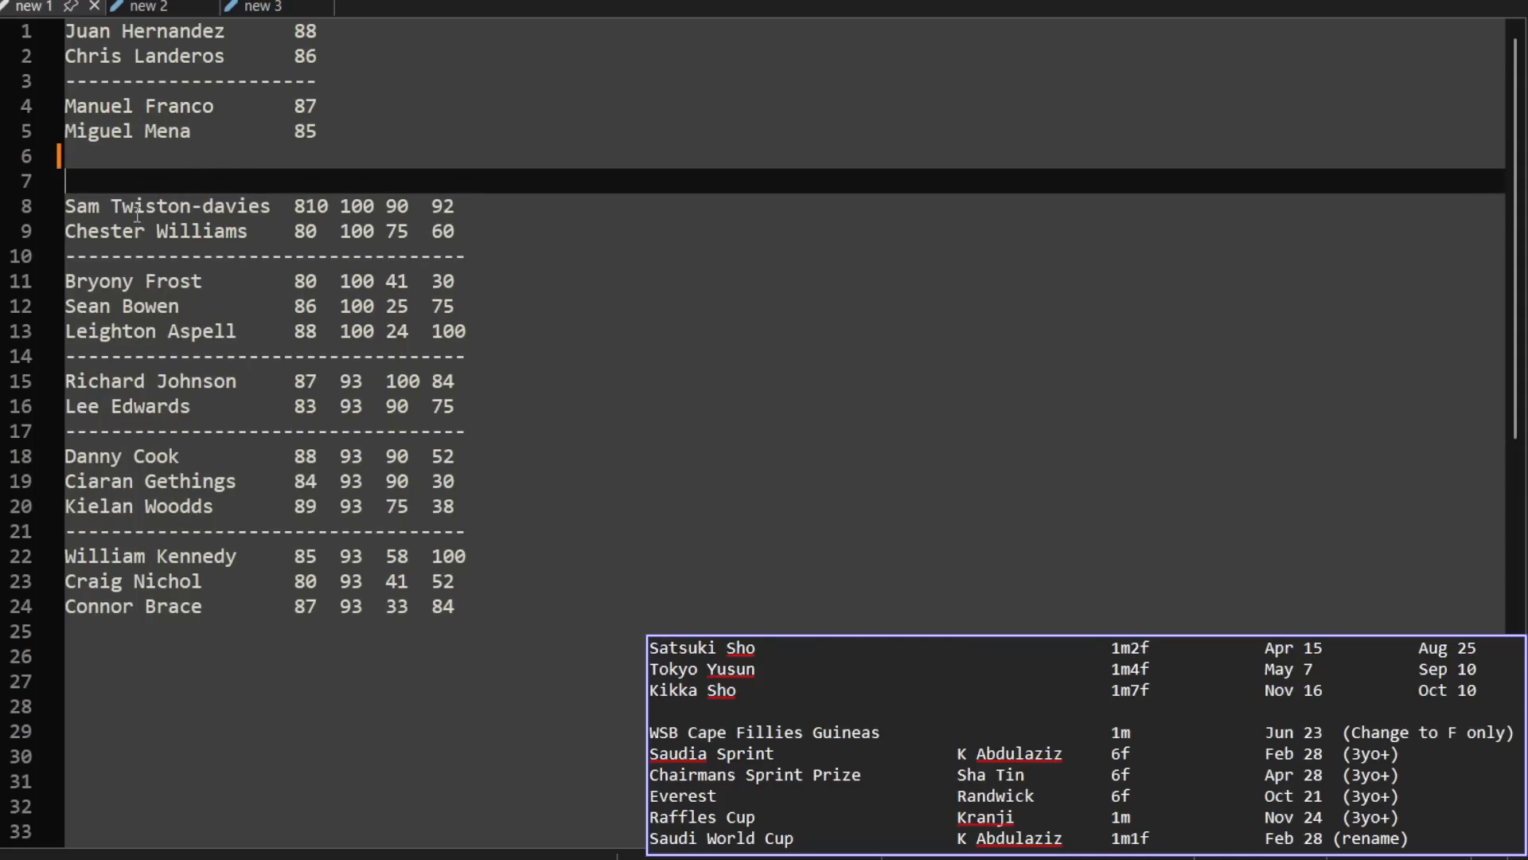
{"action": "left_click_drag", "start_coordinate": [75, 199], "coordinate": [468, 614]}
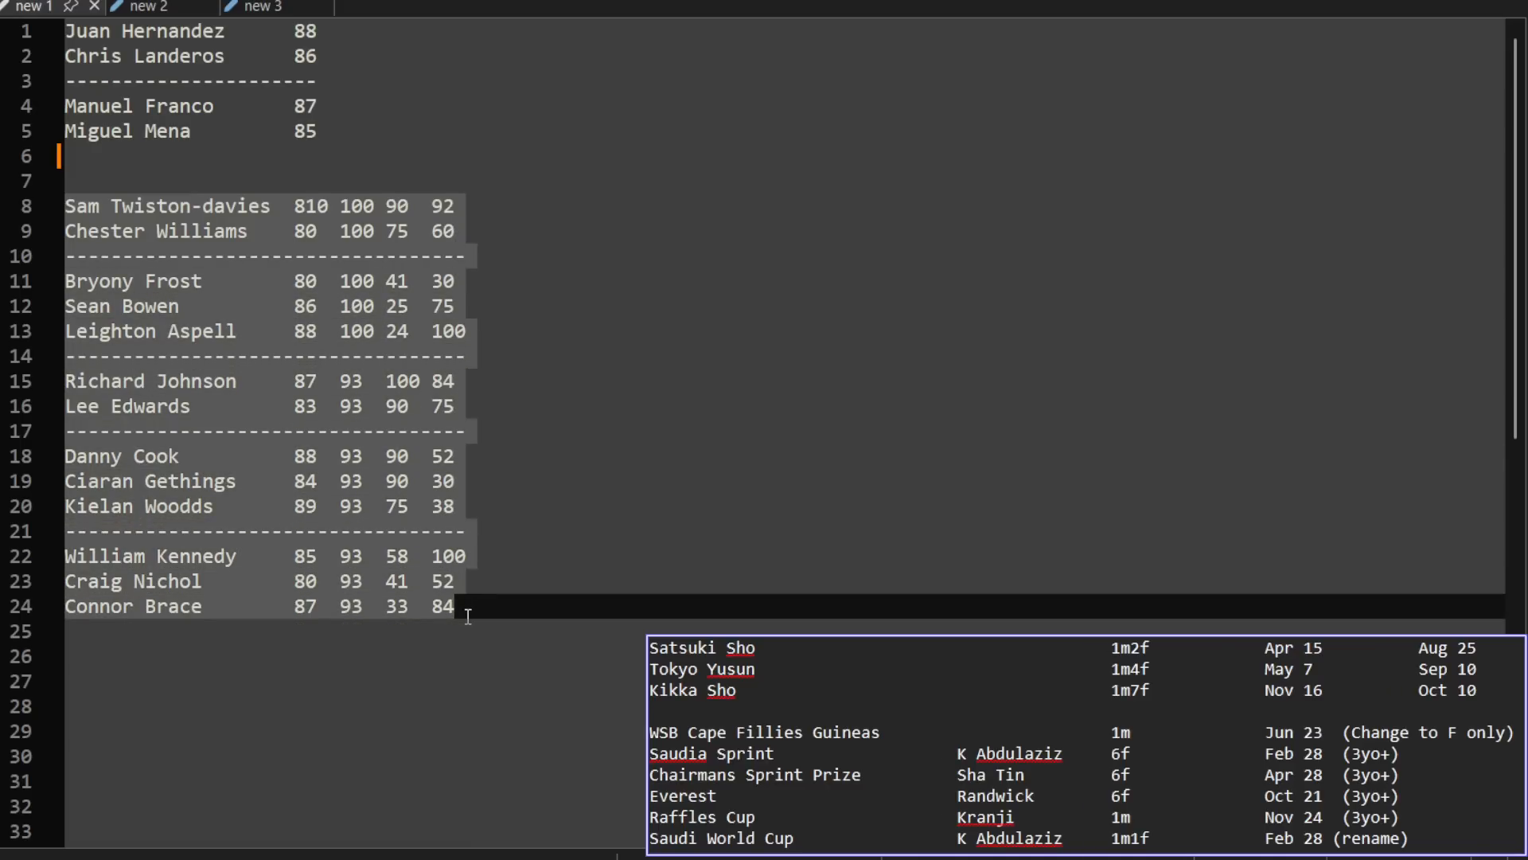
{"action": "left_click", "coordinate": [259, 156]}
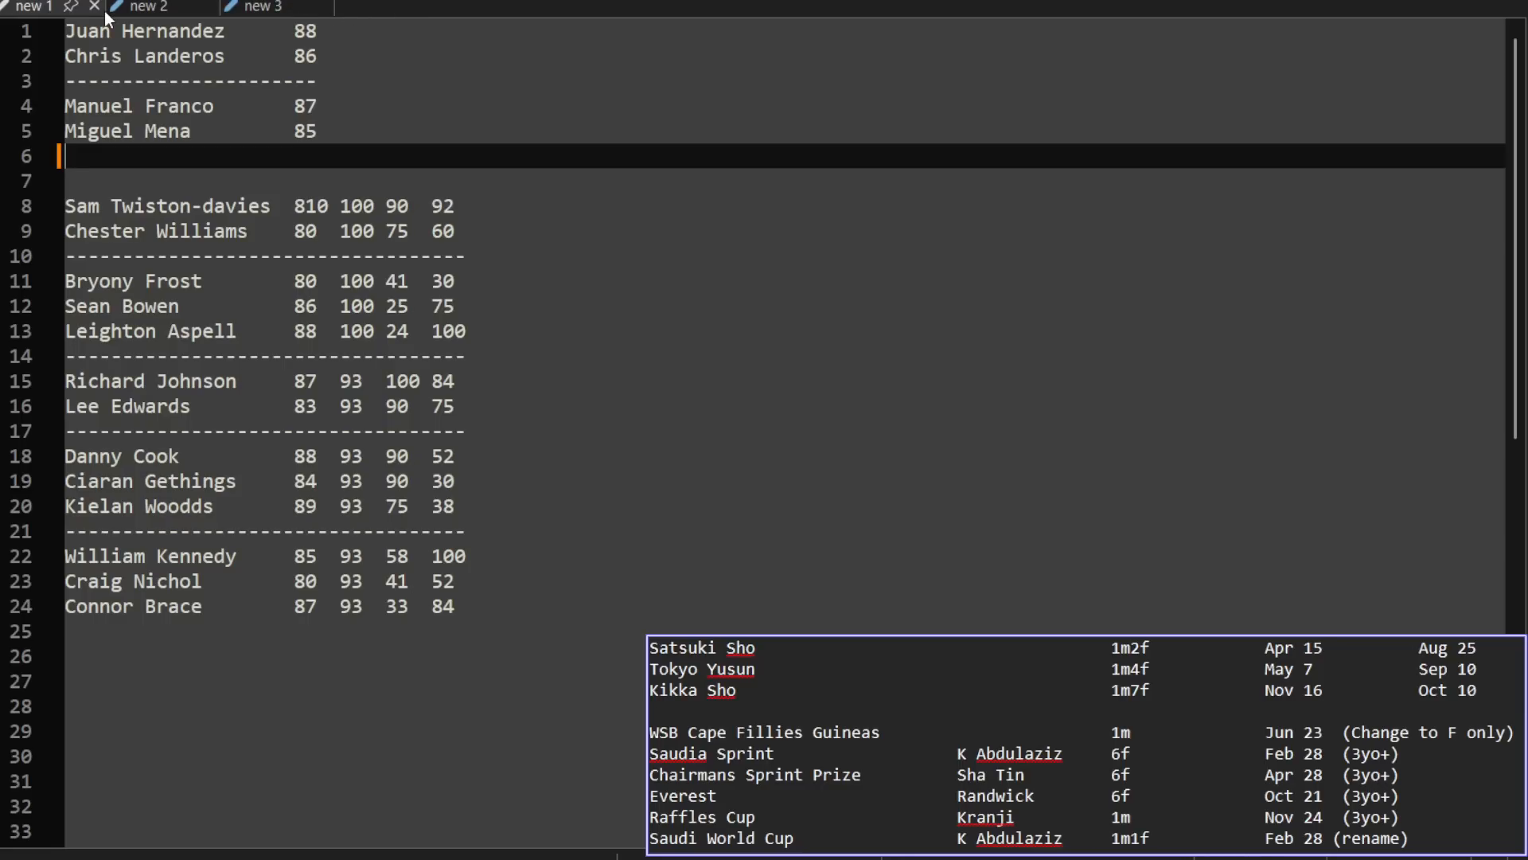
Step: Bring up the race reference list in new 2, clear its selection and switch to Starters Orders 7
{"action": "left_click", "coordinate": [158, 8]}
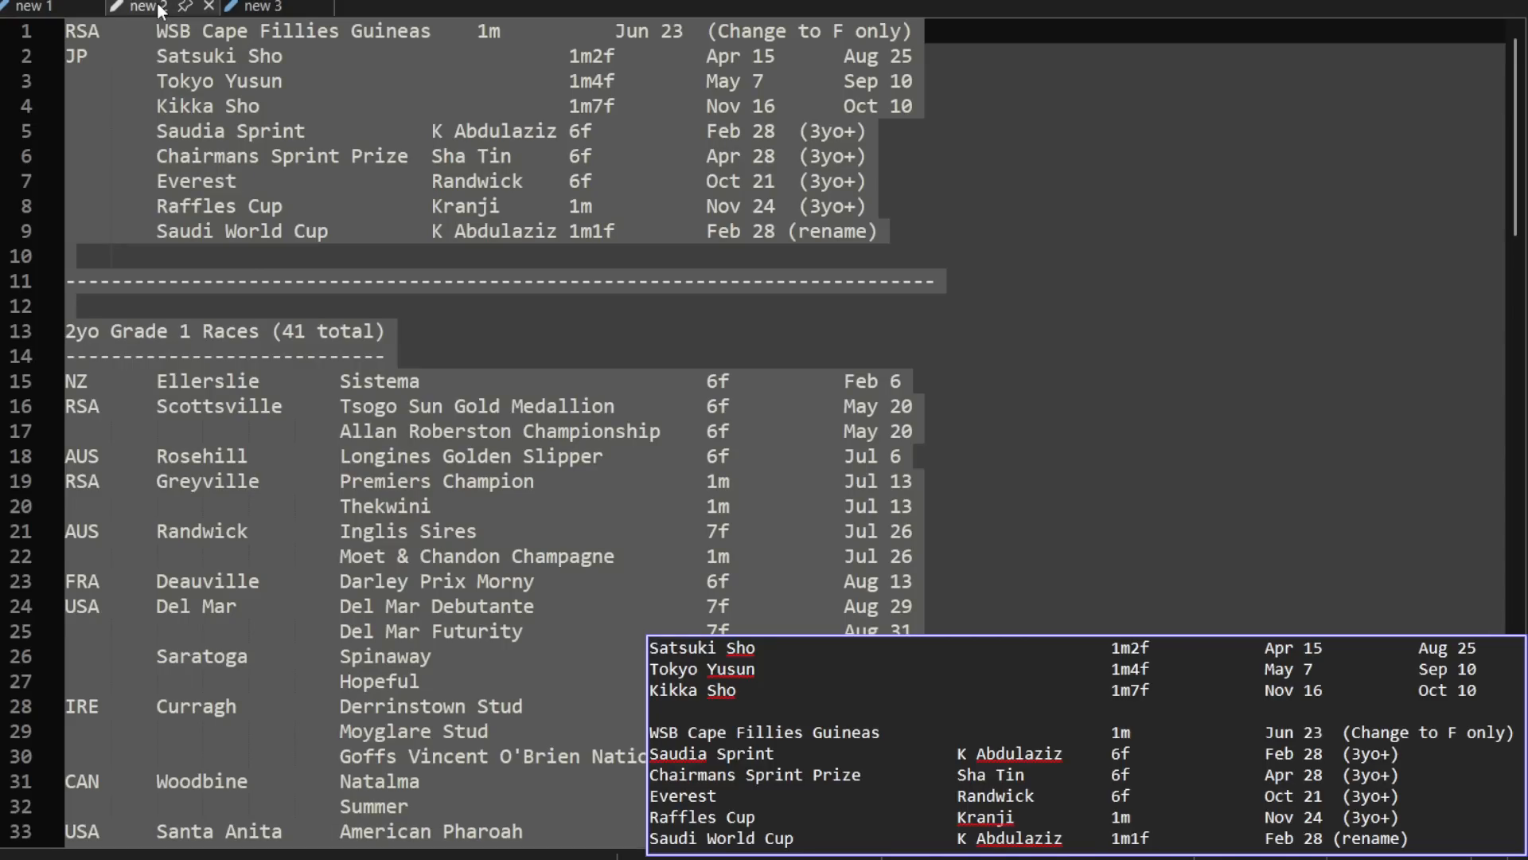
{"action": "left_click", "coordinate": [1197, 204]}
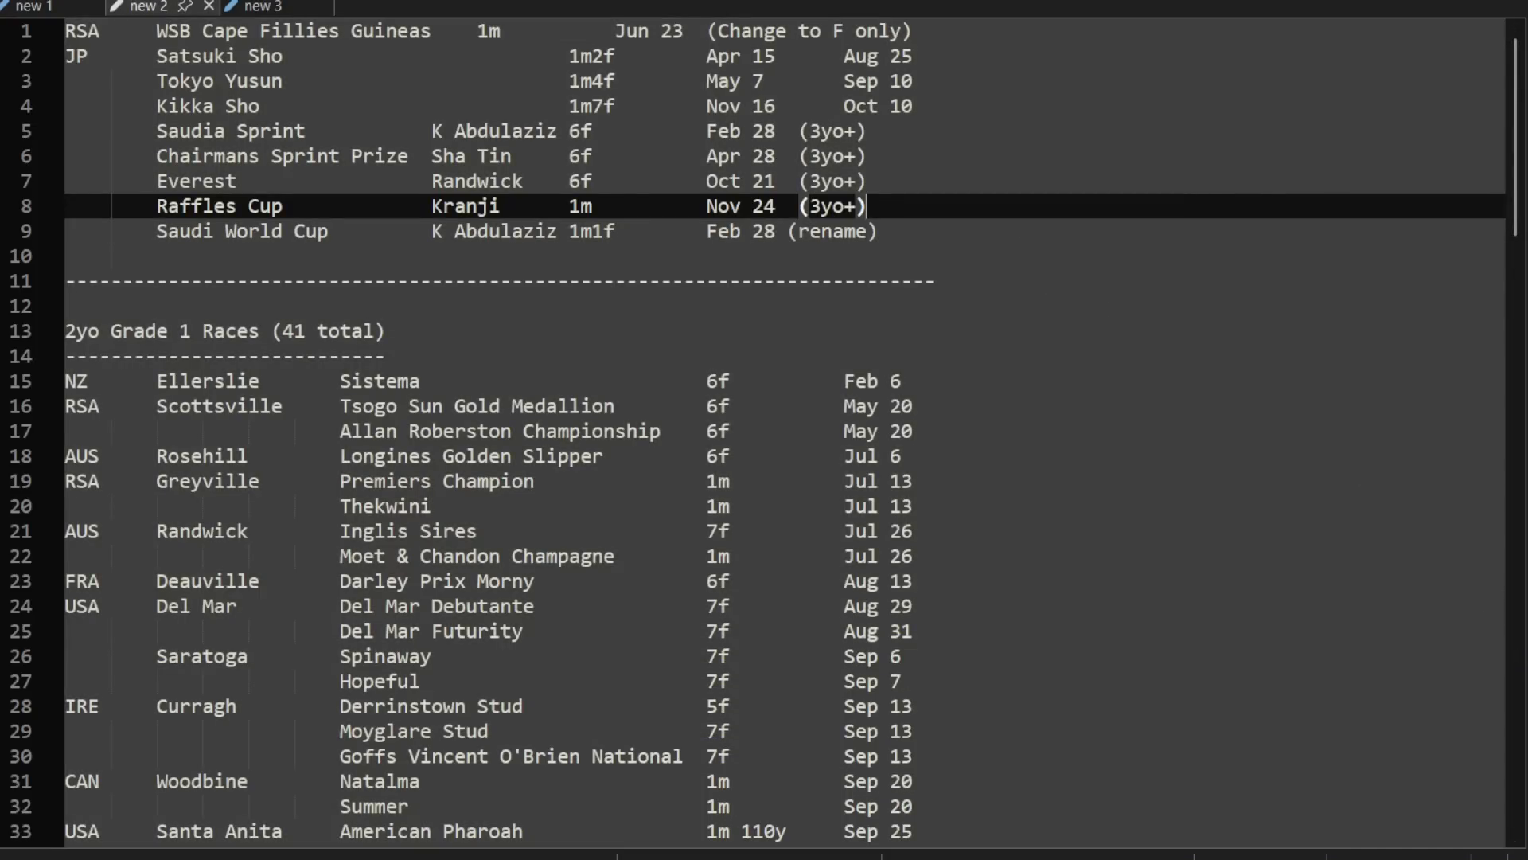
{"action": "mouse_move", "coordinate": [357, 858]}
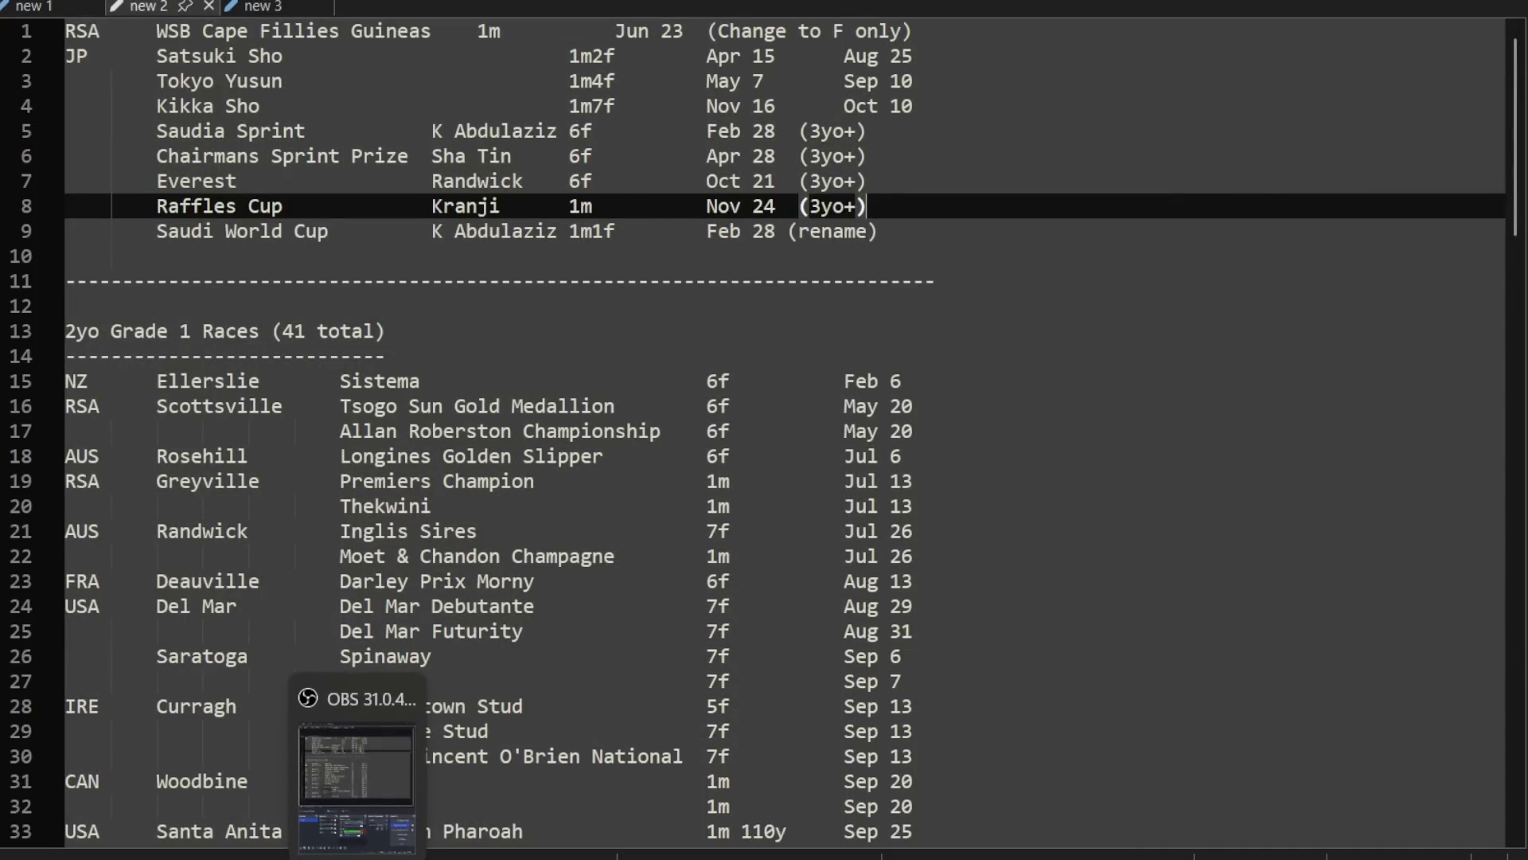
{"action": "mouse_move", "coordinate": [304, 858]}
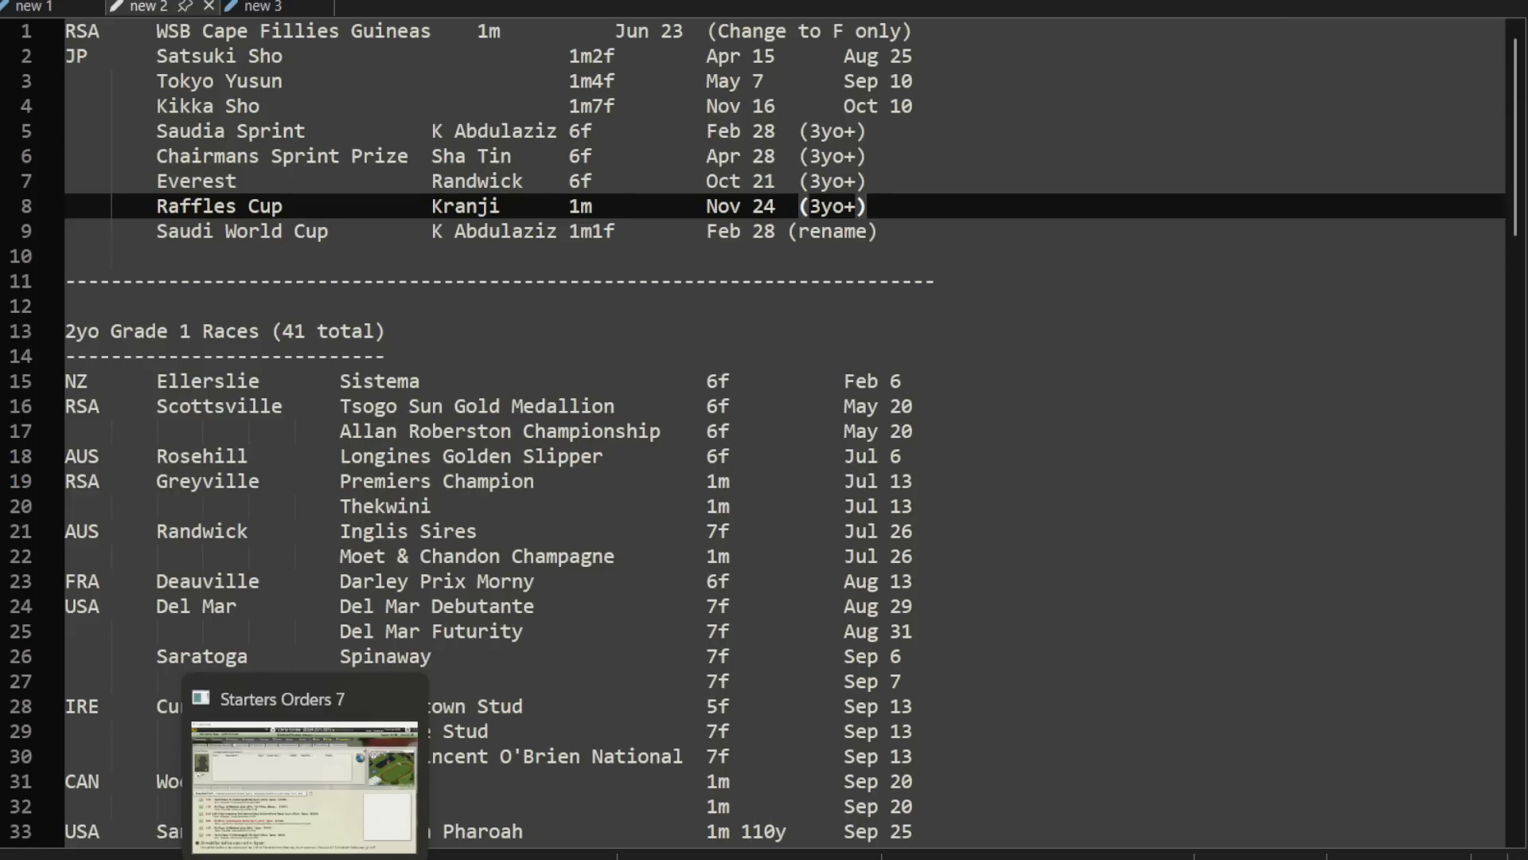
{"action": "left_click", "coordinate": [305, 858]}
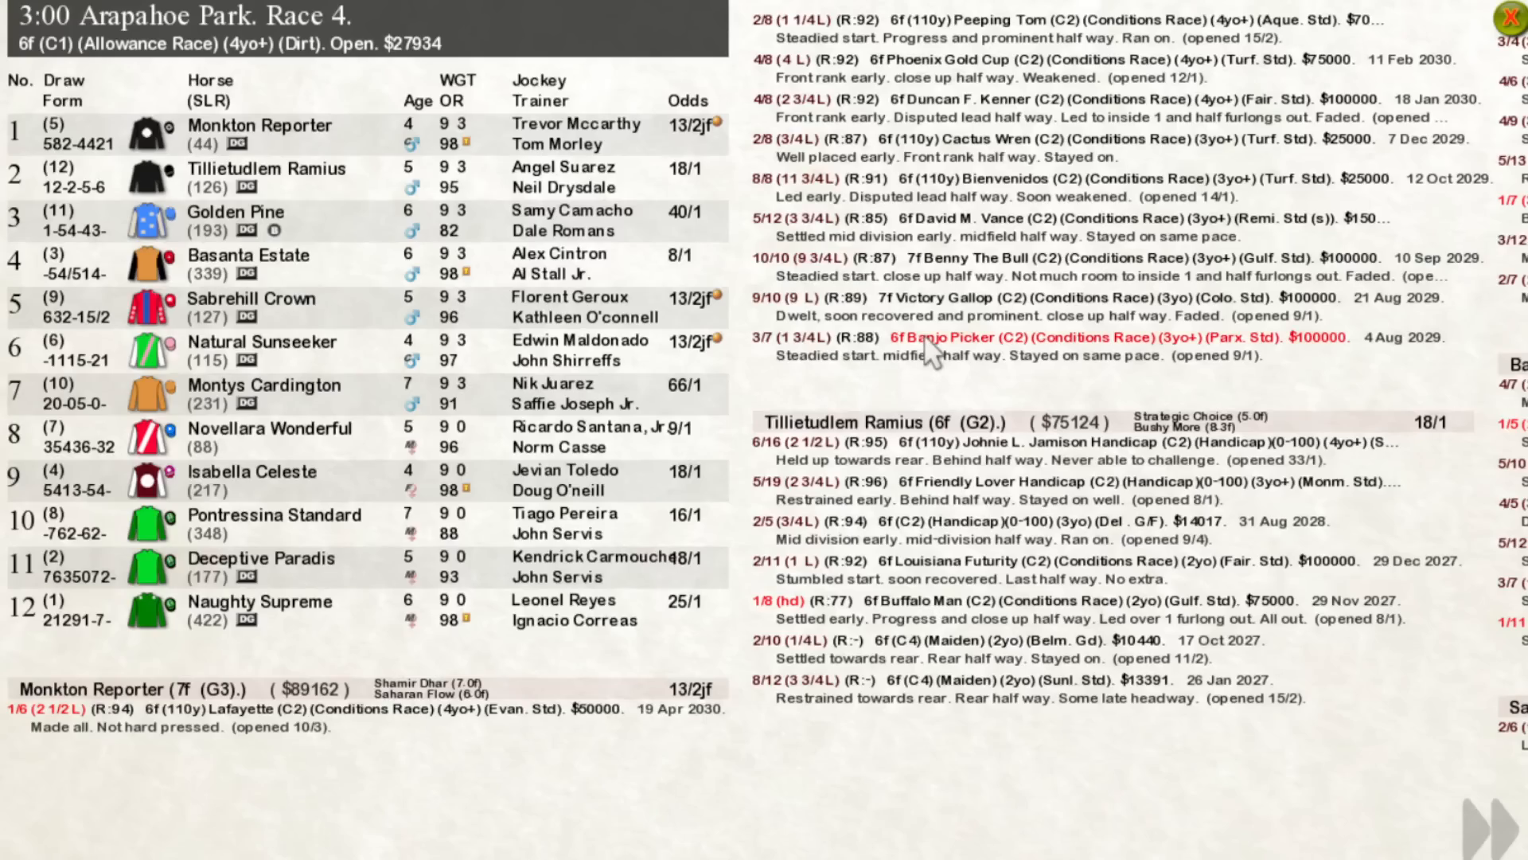
Step: Leave the race card, exit the game through its main menu and skip the intro on restart
{"action": "key", "text": "Escape"}
{"action": "left_click", "coordinate": [1063, 79]}
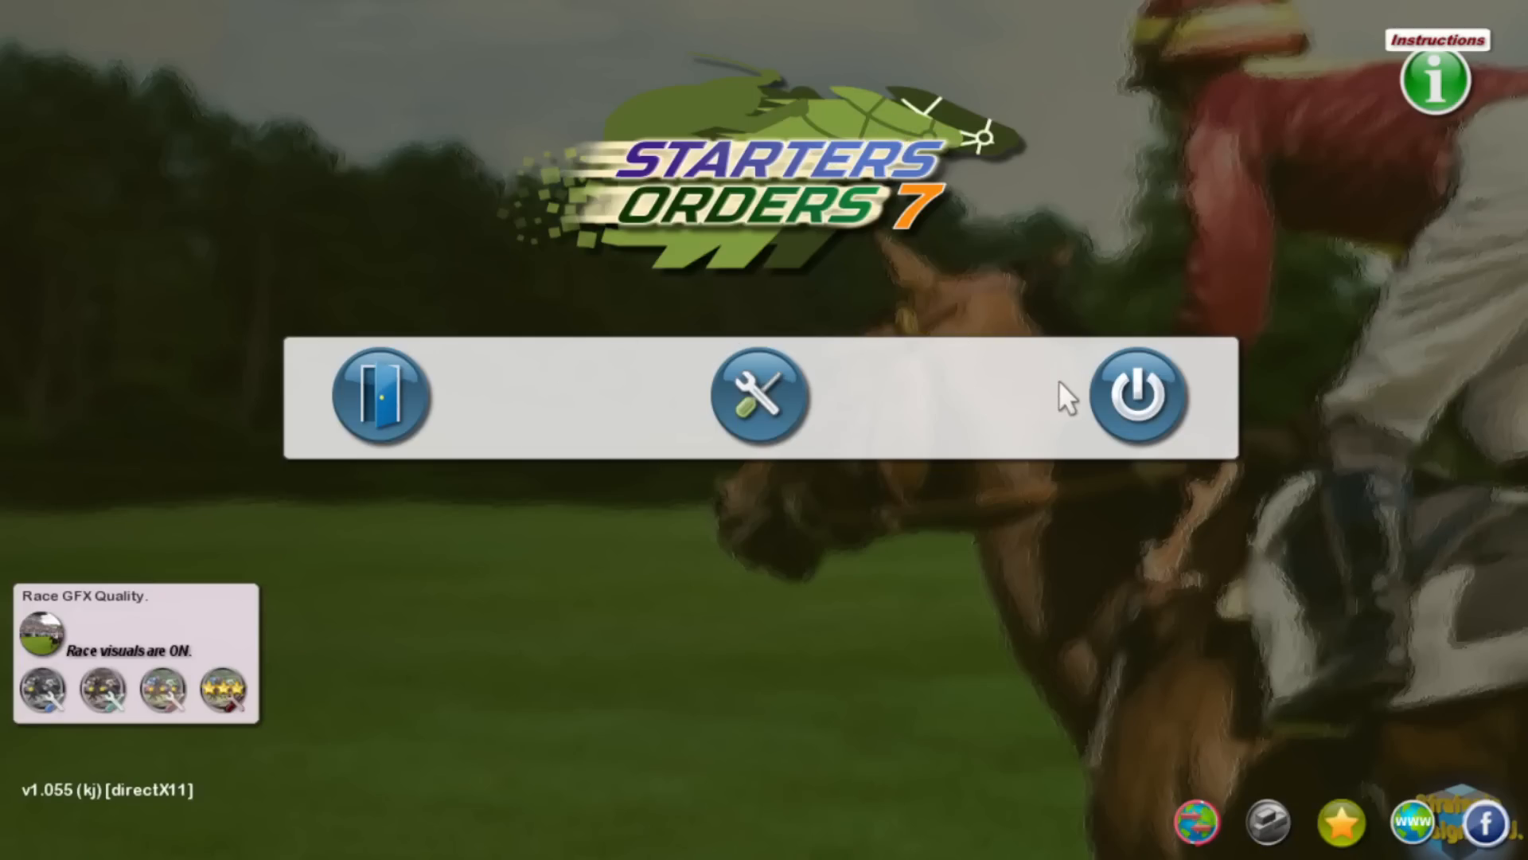
{"action": "left_click", "coordinate": [1146, 402]}
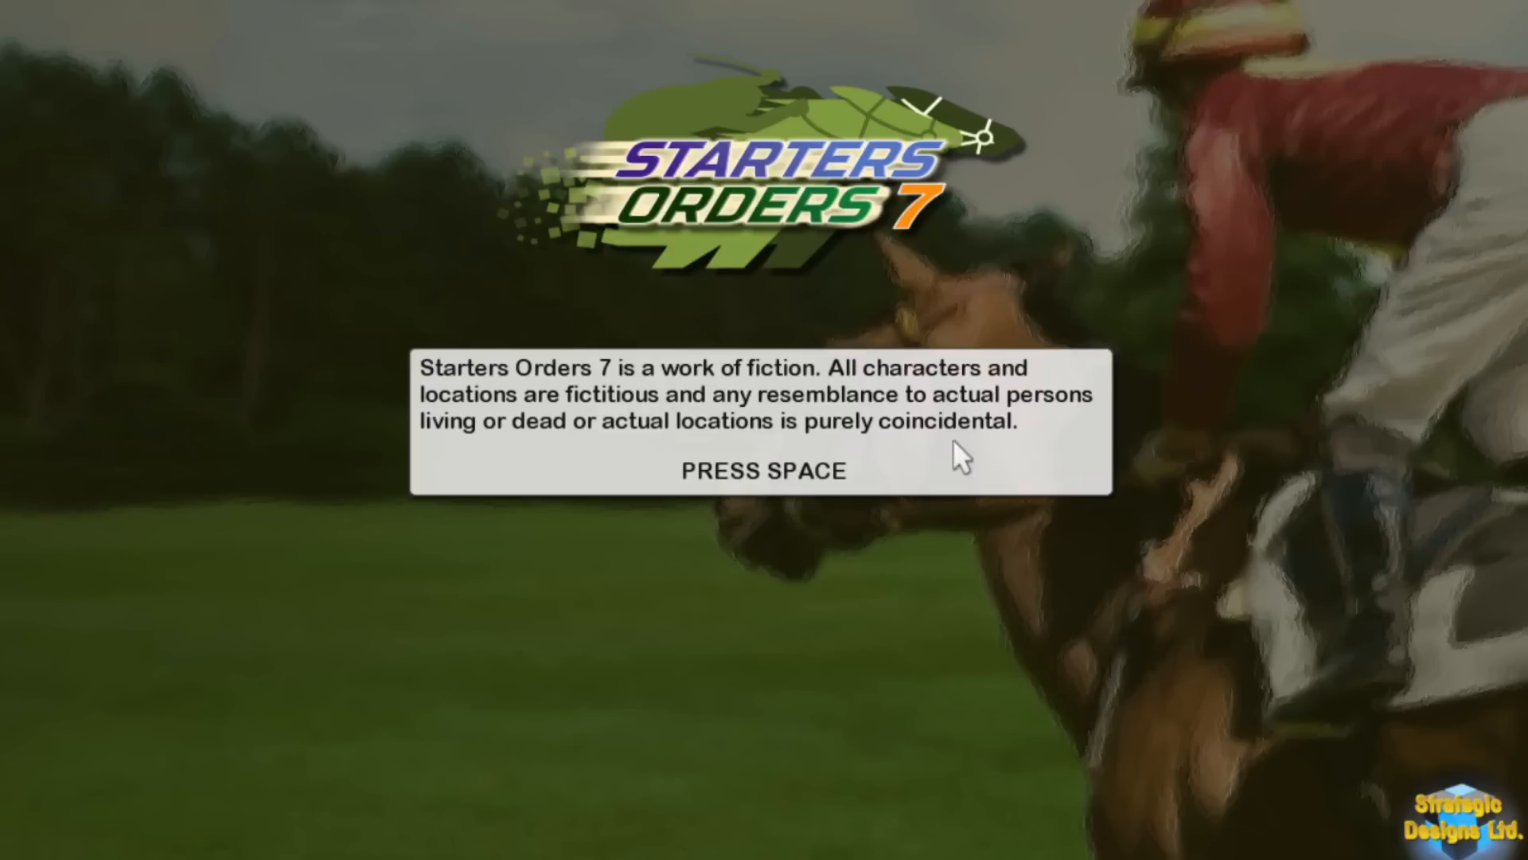
{"action": "key", "text": "space"}
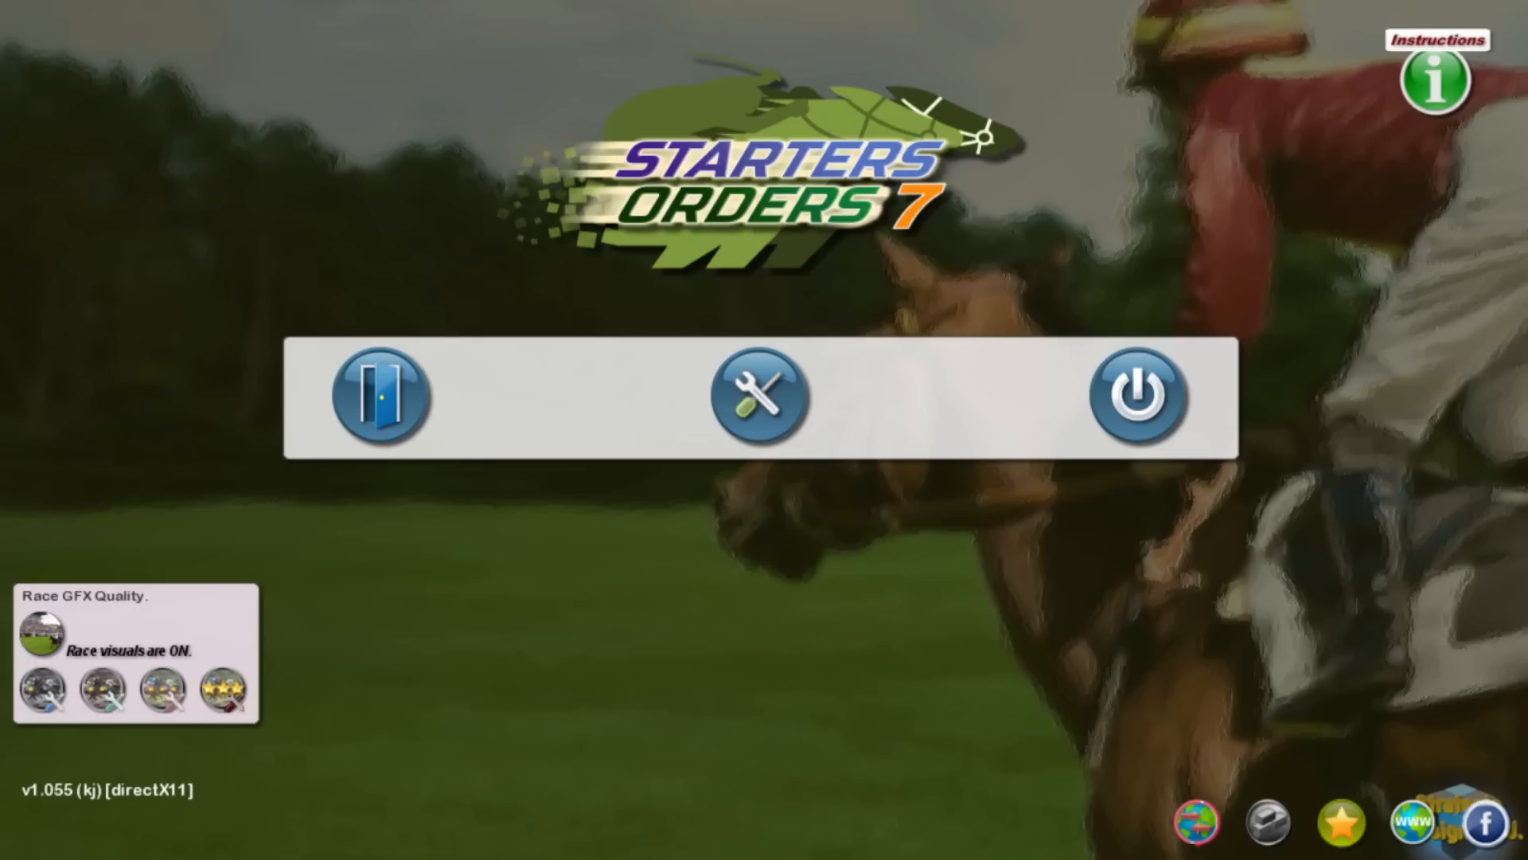
Step: Switch to File Explorer and rename the db folder in Starters Orders 7 as db-x, granting administrator permission
{"action": "key", "text": "alt+Tab"}
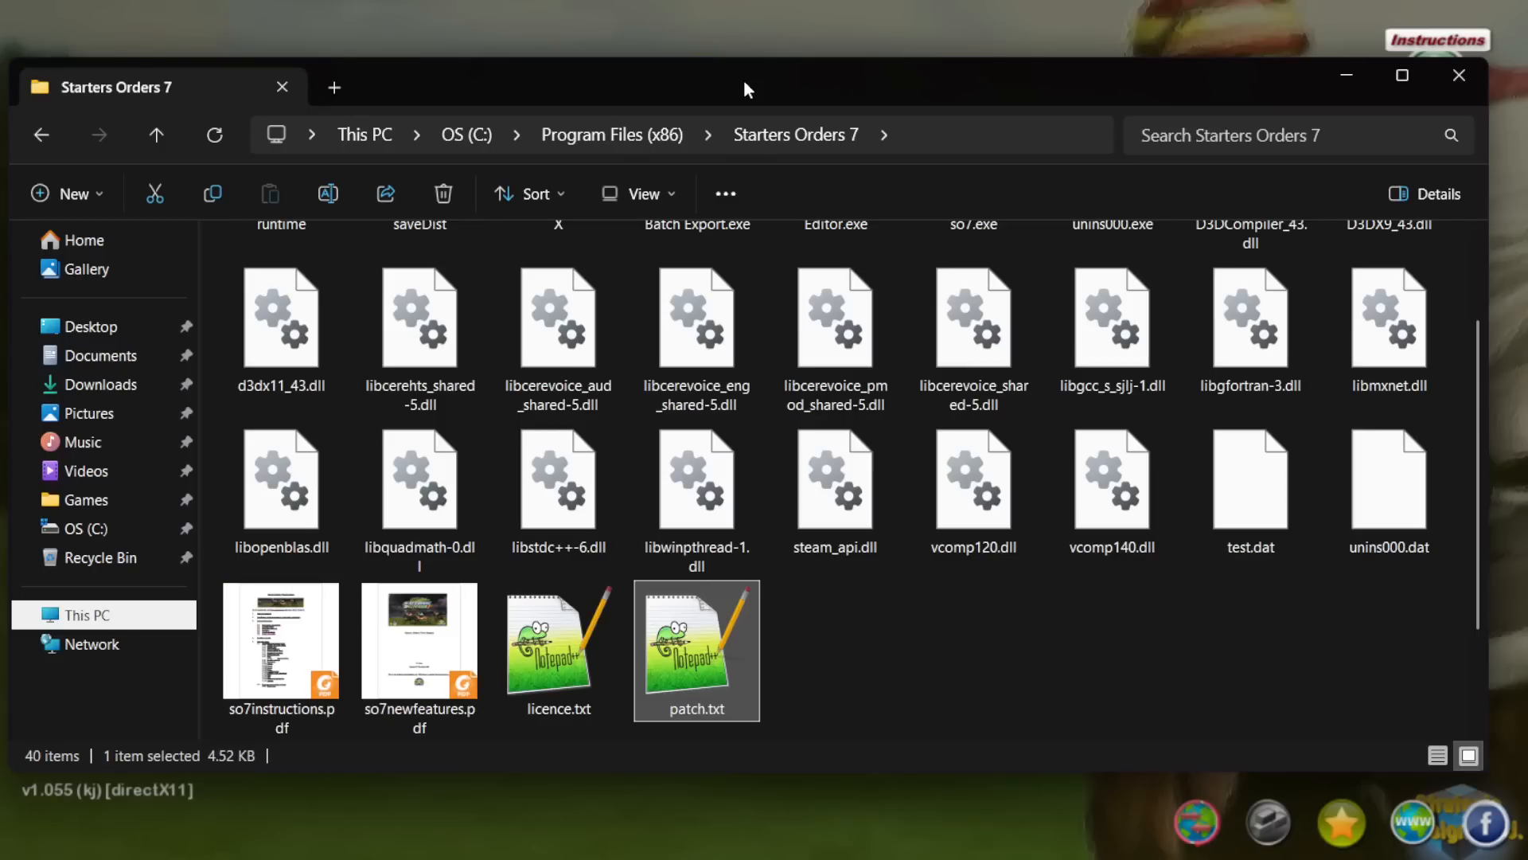
{"action": "scroll", "coordinate": [714, 336], "scroll_direction": "up", "scroll_amount": 4}
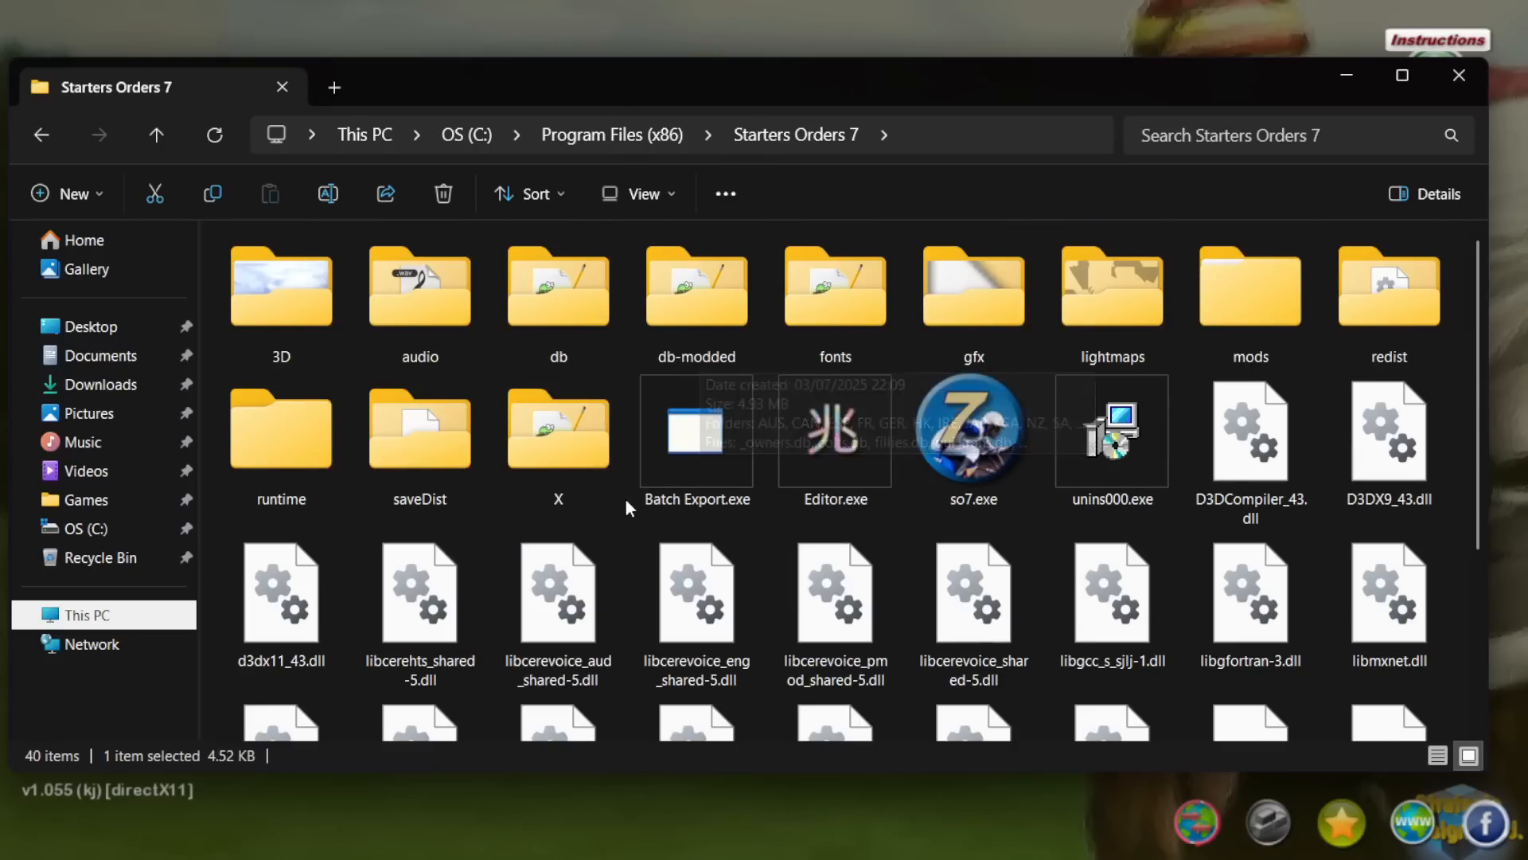
{"action": "left_click", "coordinate": [581, 333]}
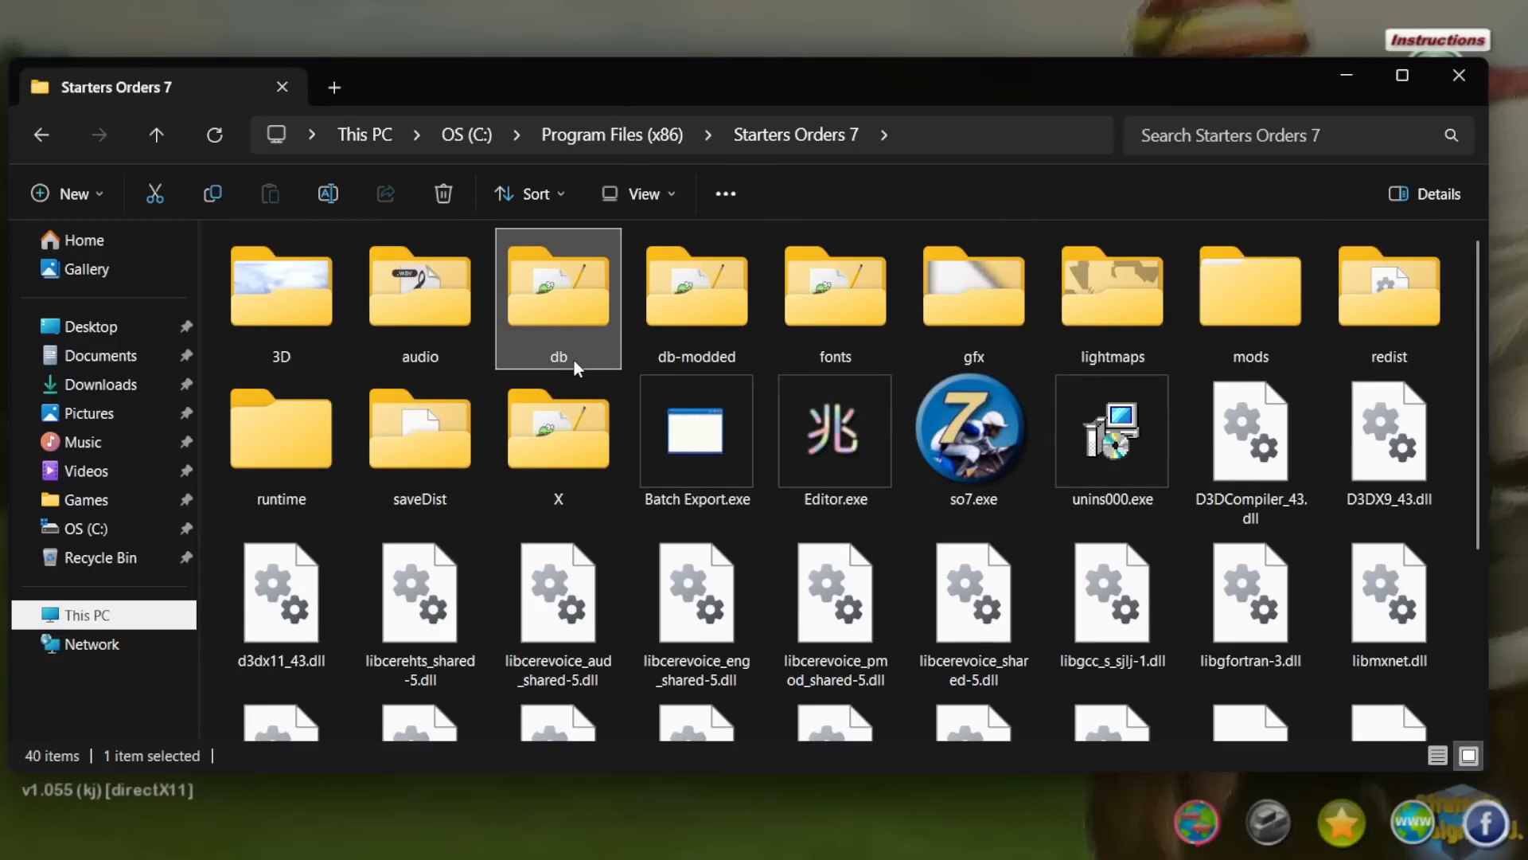
{"action": "left_click", "coordinate": [567, 357]}
{"action": "key", "text": "Right"}
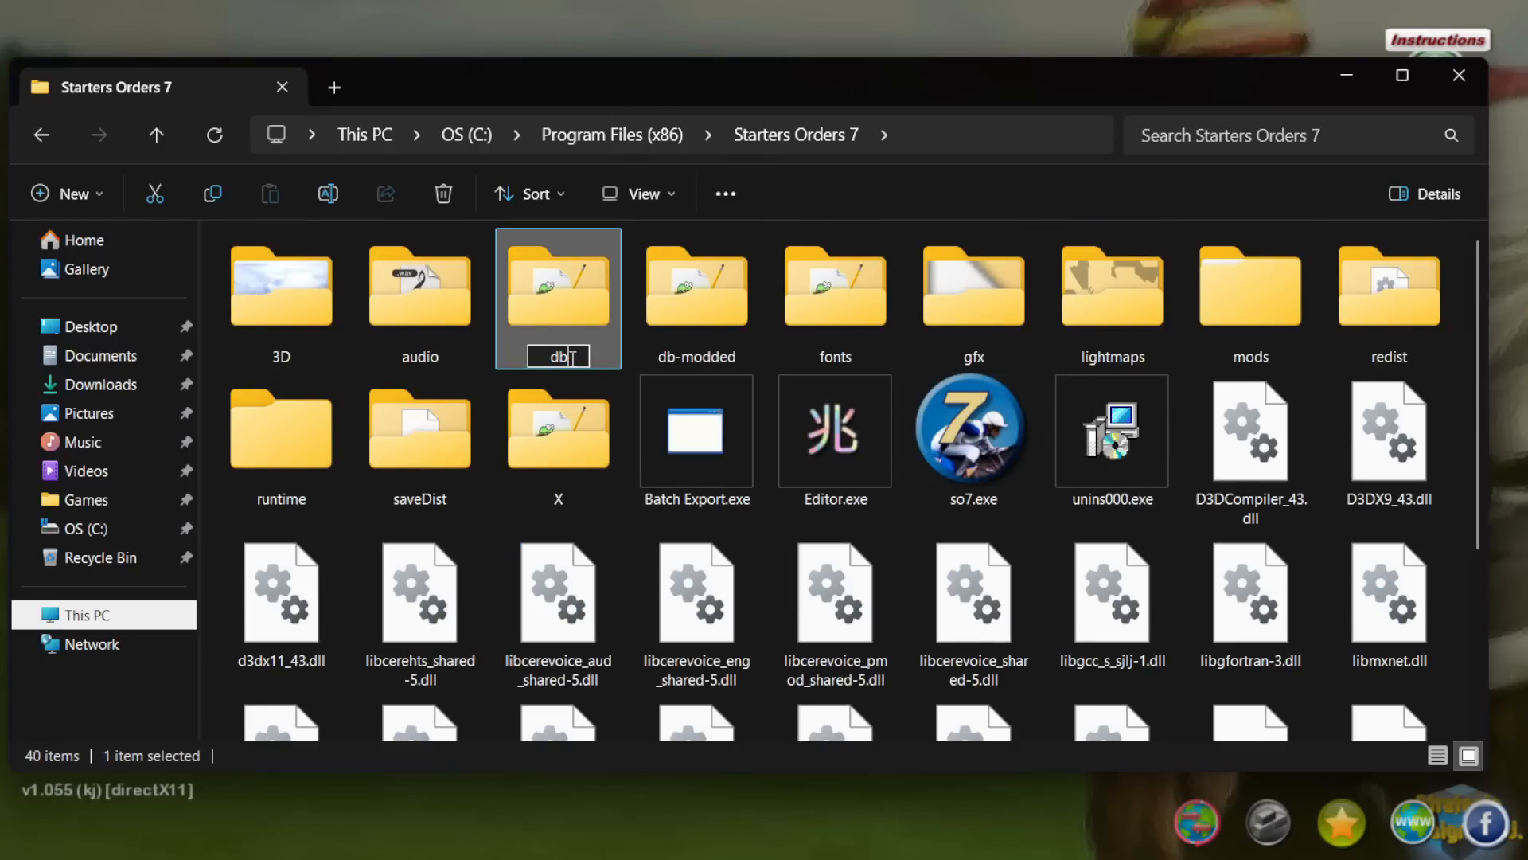
{"action": "type", "text": "-"}
{"action": "type", "text": "o"}
{"action": "key", "text": "Return"}
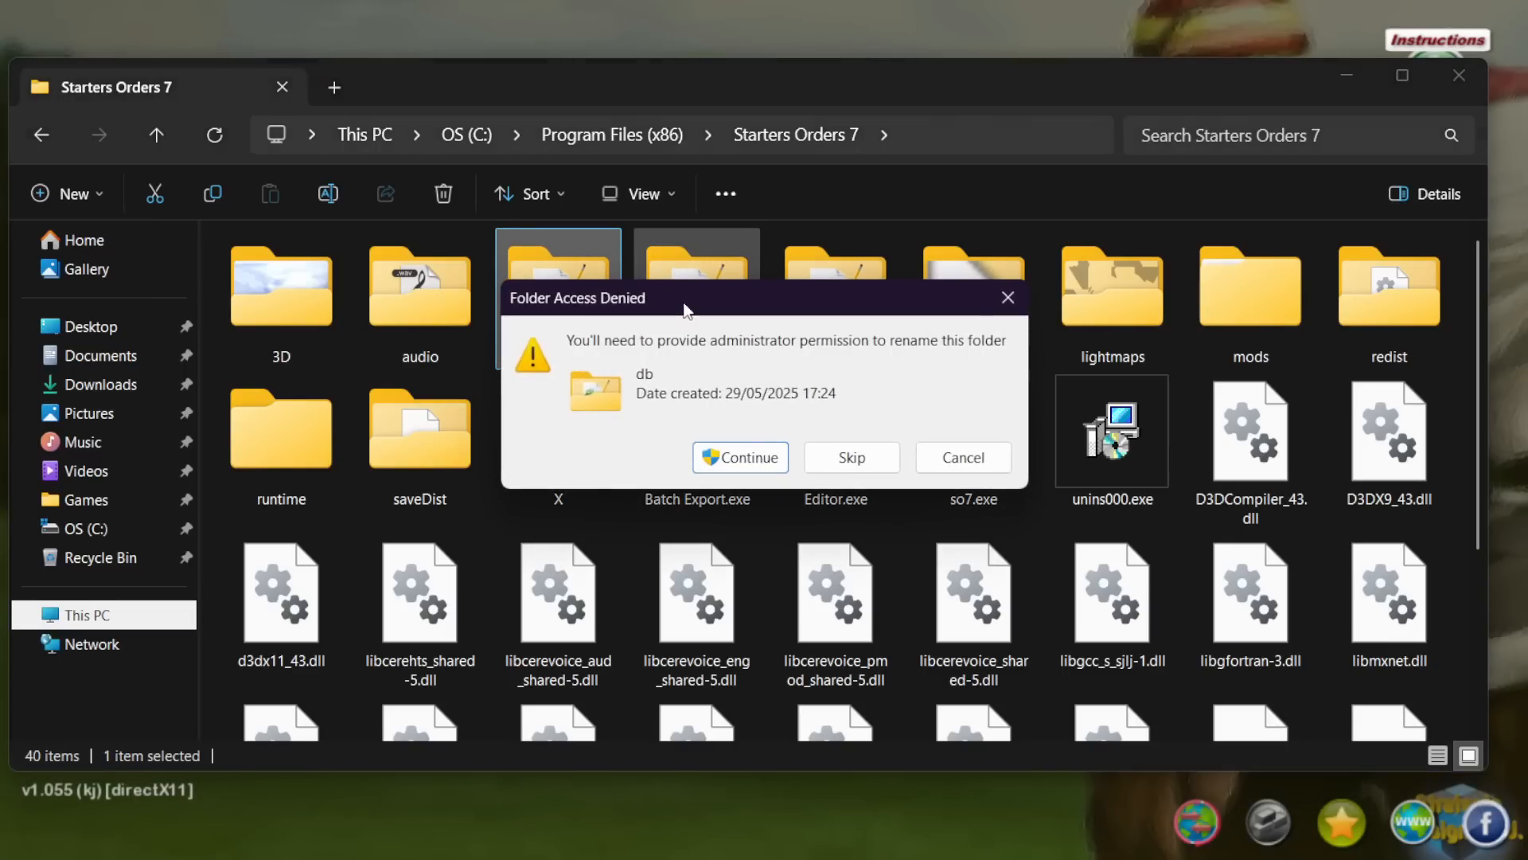
{"action": "left_click", "coordinate": [716, 456]}
Step: Rename the db-modded folder as db with administrator permission, making it the game's active database folder
{"action": "left_click", "coordinate": [686, 358]}
{"action": "left_click_drag", "start_coordinate": [686, 357], "coordinate": [820, 367]}
{"action": "key", "text": "BackSpace"}
{"action": "key", "text": "BackSpace"}
{"action": "key", "text": "Return"}
{"action": "key", "text": "Return"}
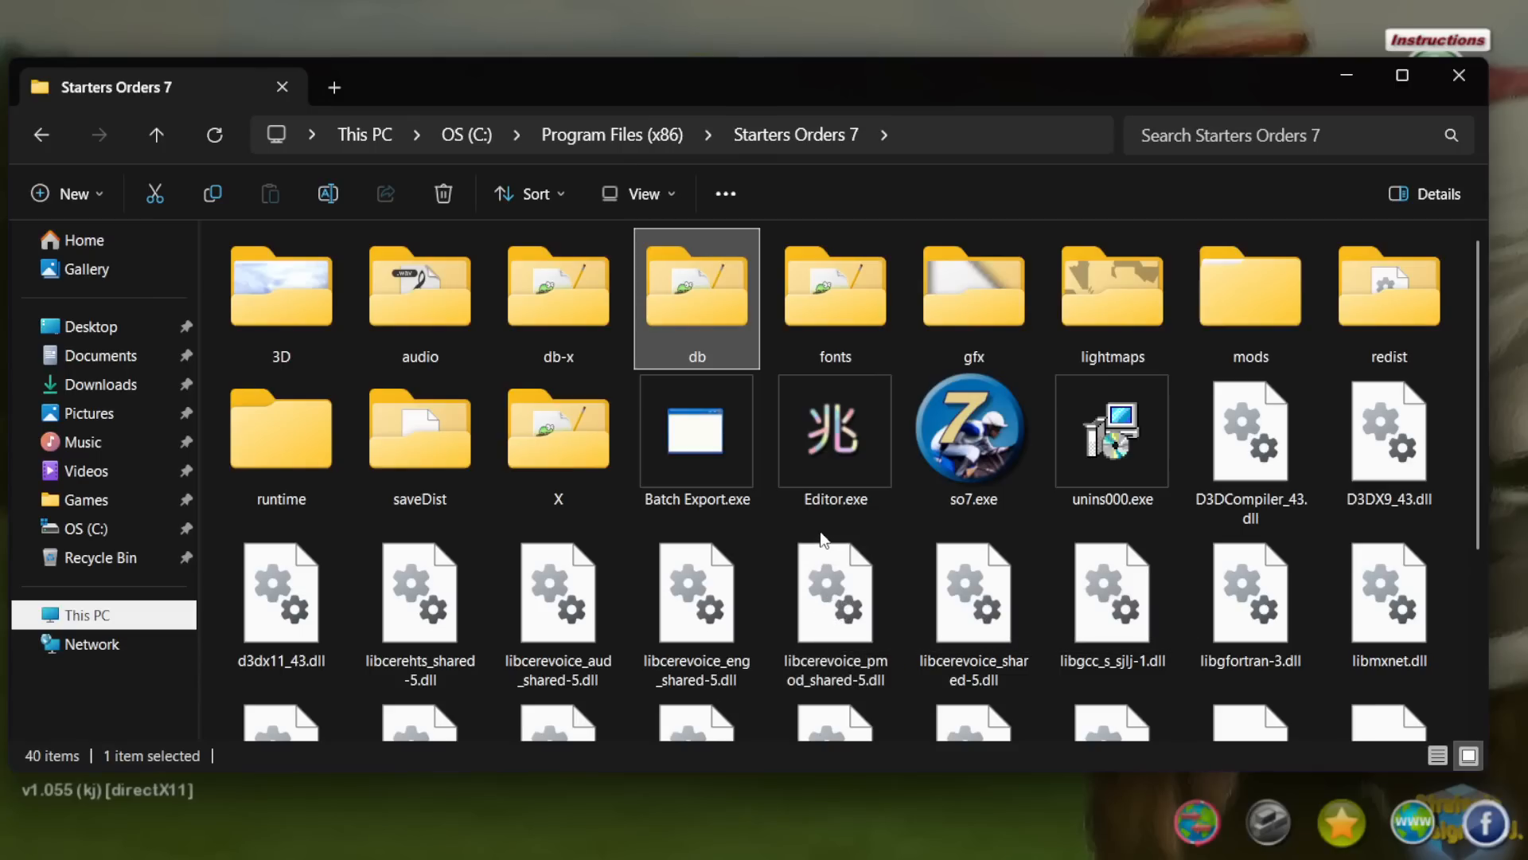
Step: Copy all the country folders, AUS through USA, from the db folder inside mods > Start It
{"action": "double_click", "coordinate": [1194, 279]}
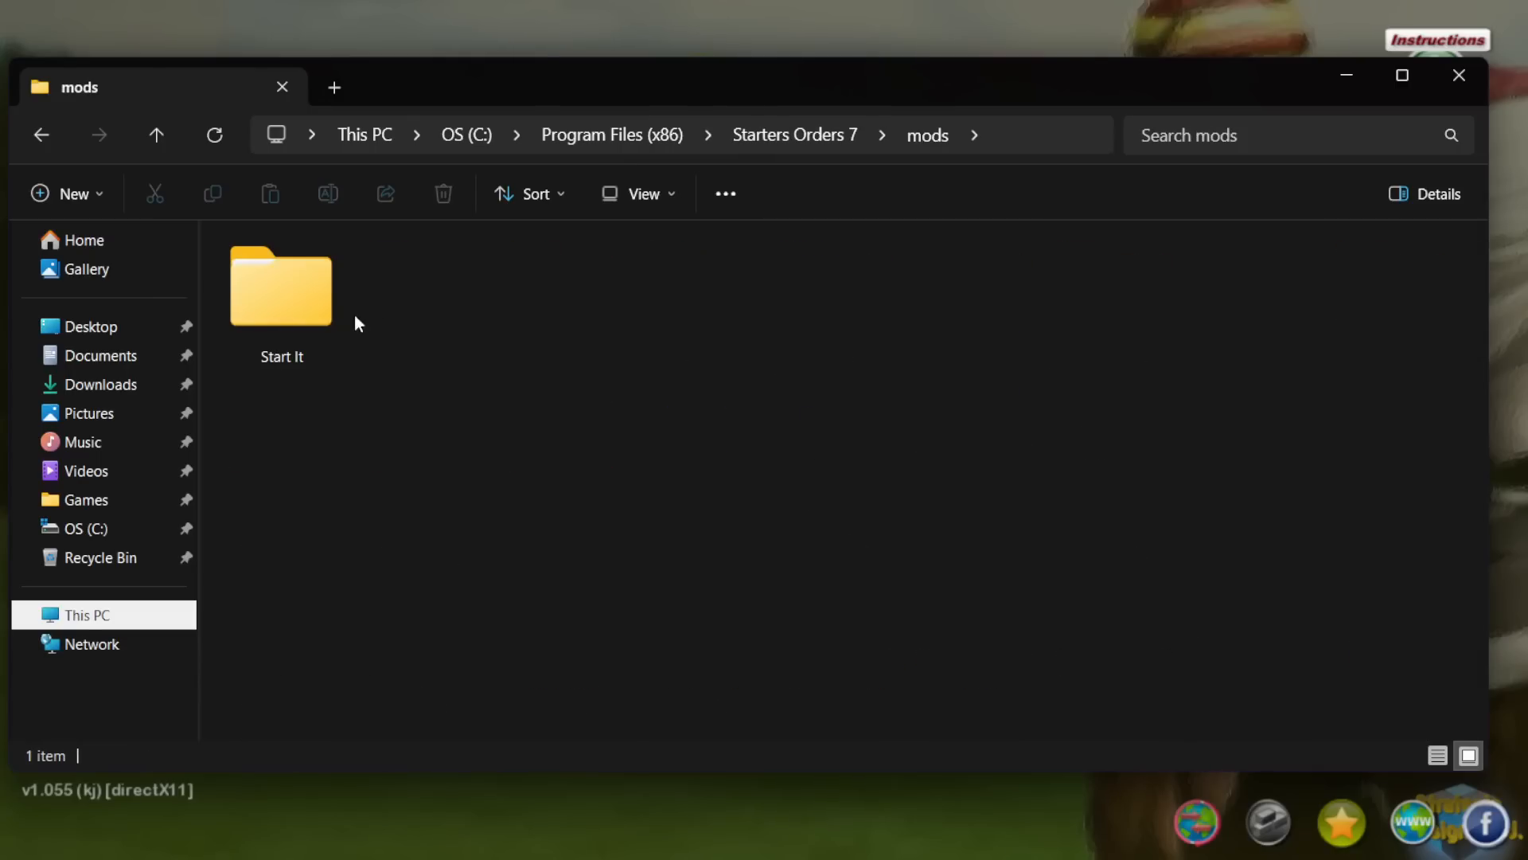
{"action": "double_click", "coordinate": [298, 314]}
{"action": "double_click", "coordinate": [293, 307]}
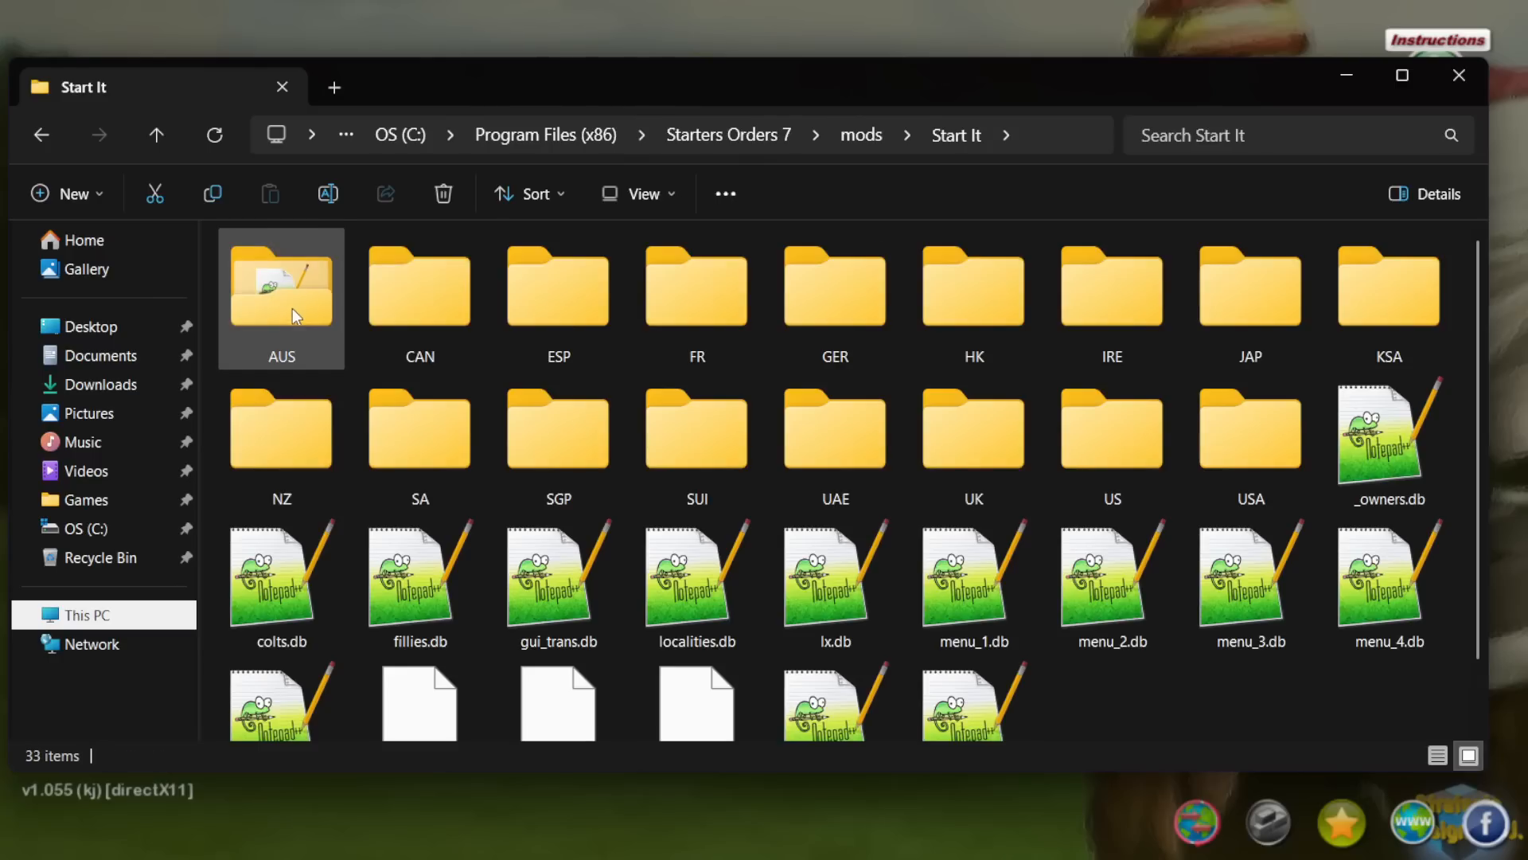
{"action": "left_click", "coordinate": [313, 320]}
{"action": "left_click", "coordinate": [1189, 437], "text": "shift"}
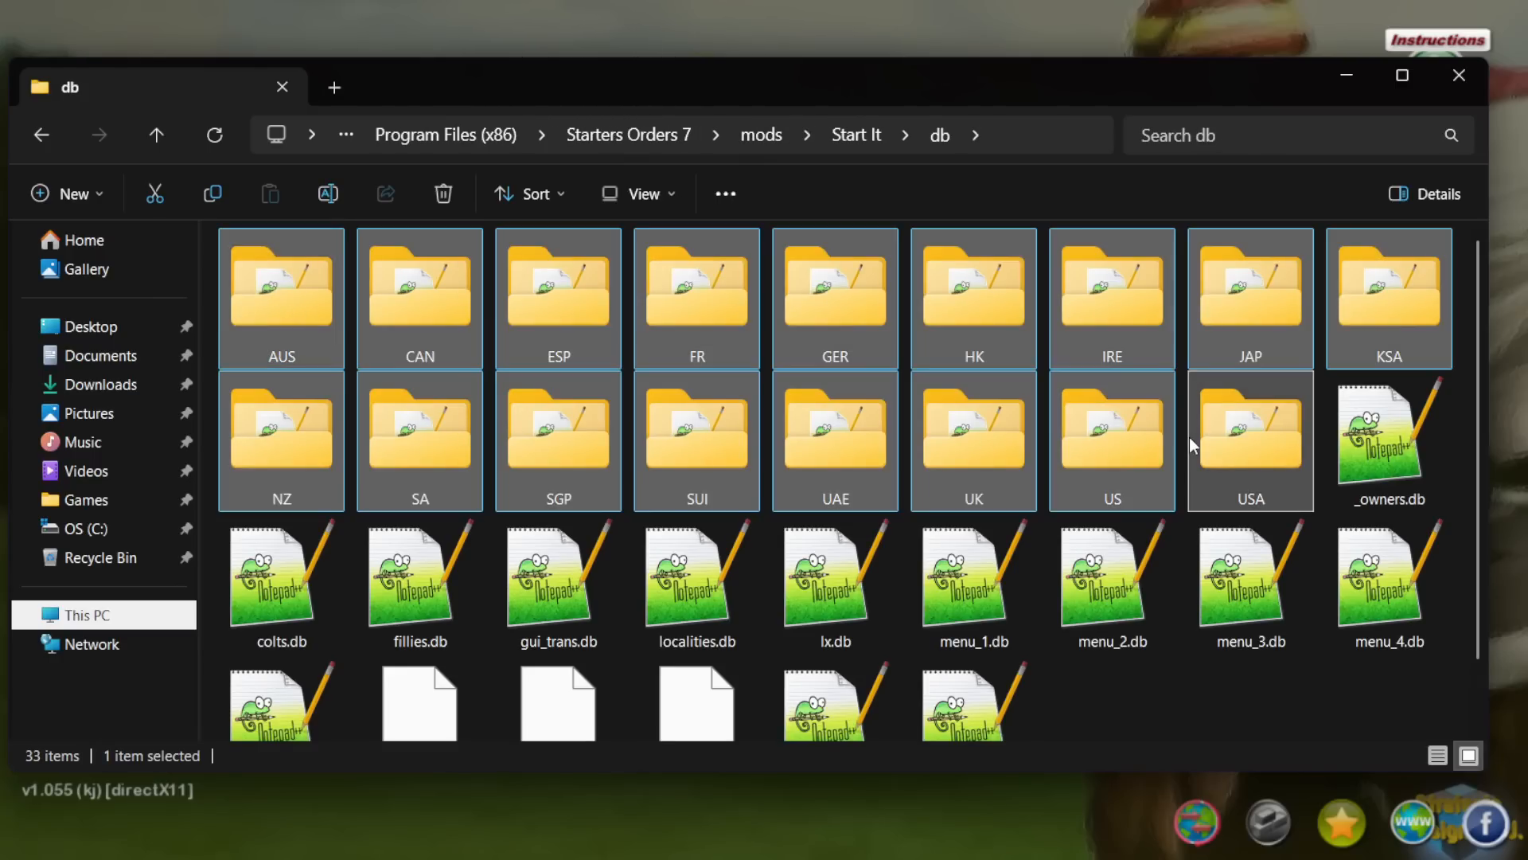
Step: Paste the country folders into the game's main db folder, replacing matching files and granting administrator permission for all items
{"action": "key", "text": "alt+Left"}
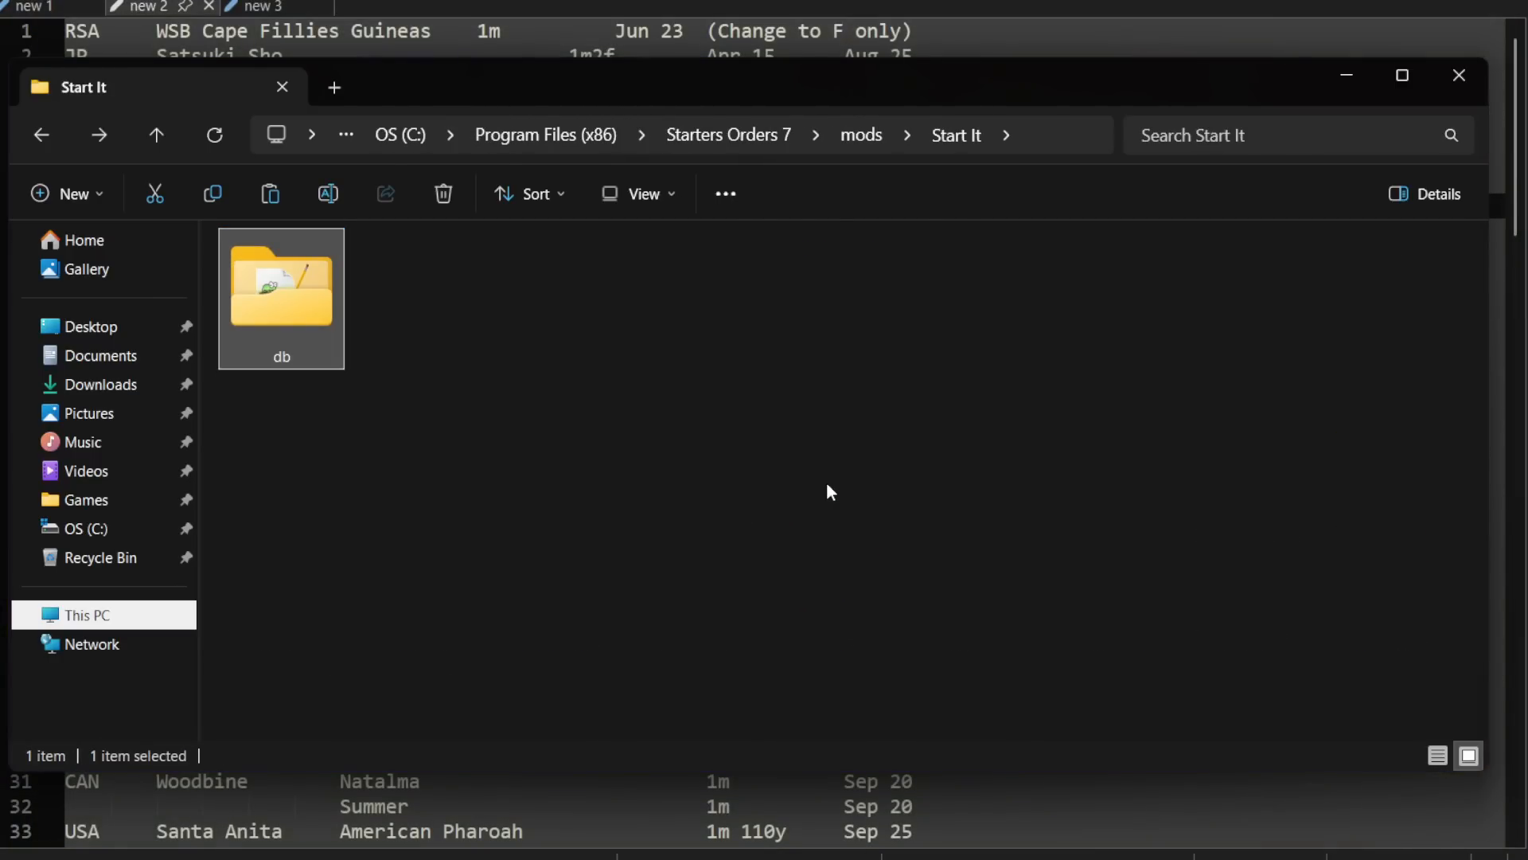
{"action": "key", "text": "alt+Left"}
{"action": "key", "text": "alt+Left"}
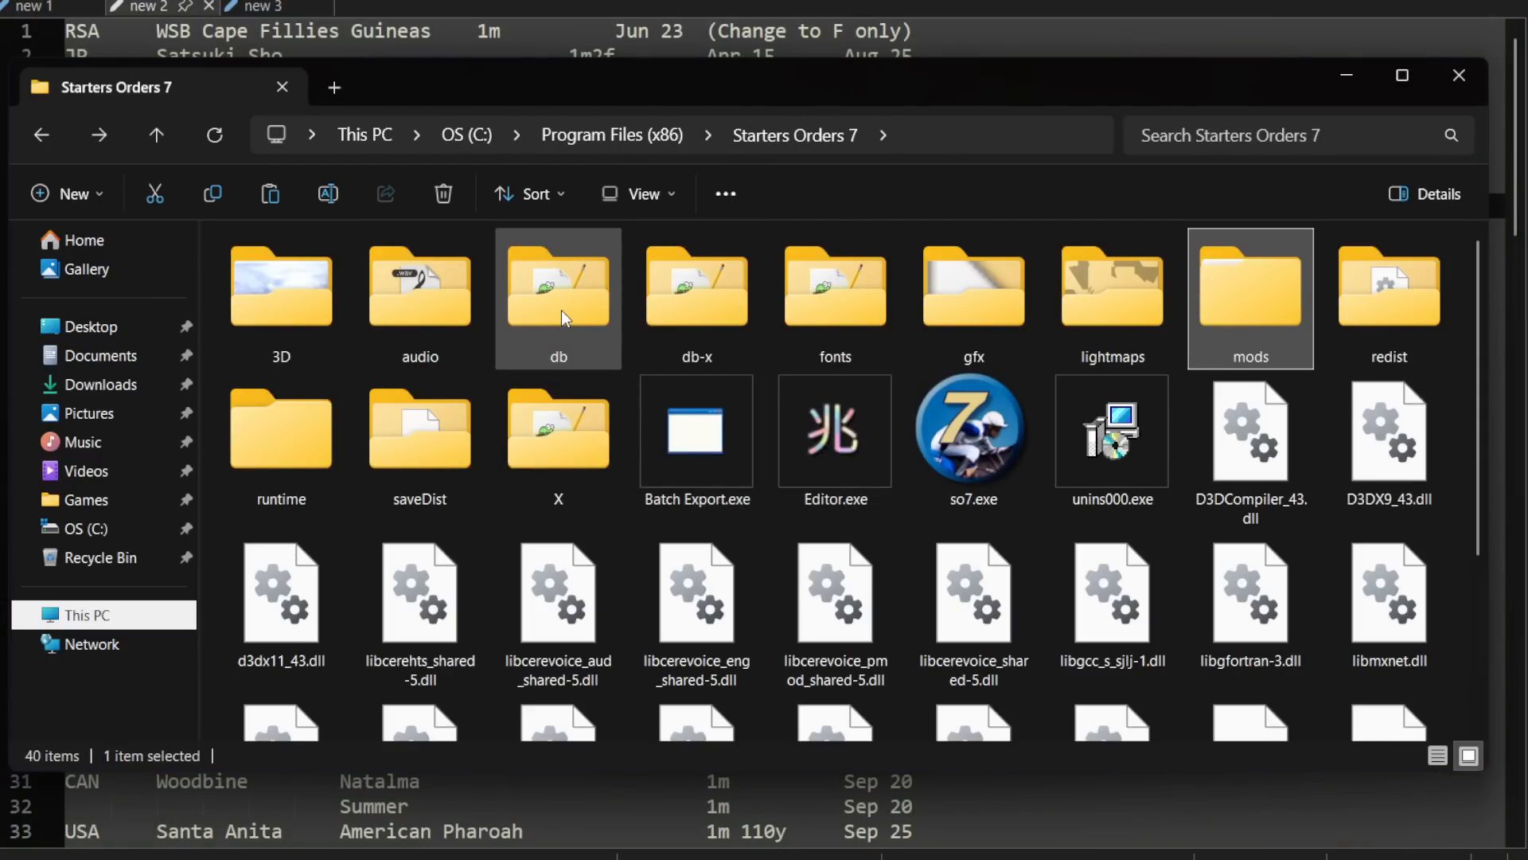
{"action": "double_click", "coordinate": [561, 309]}
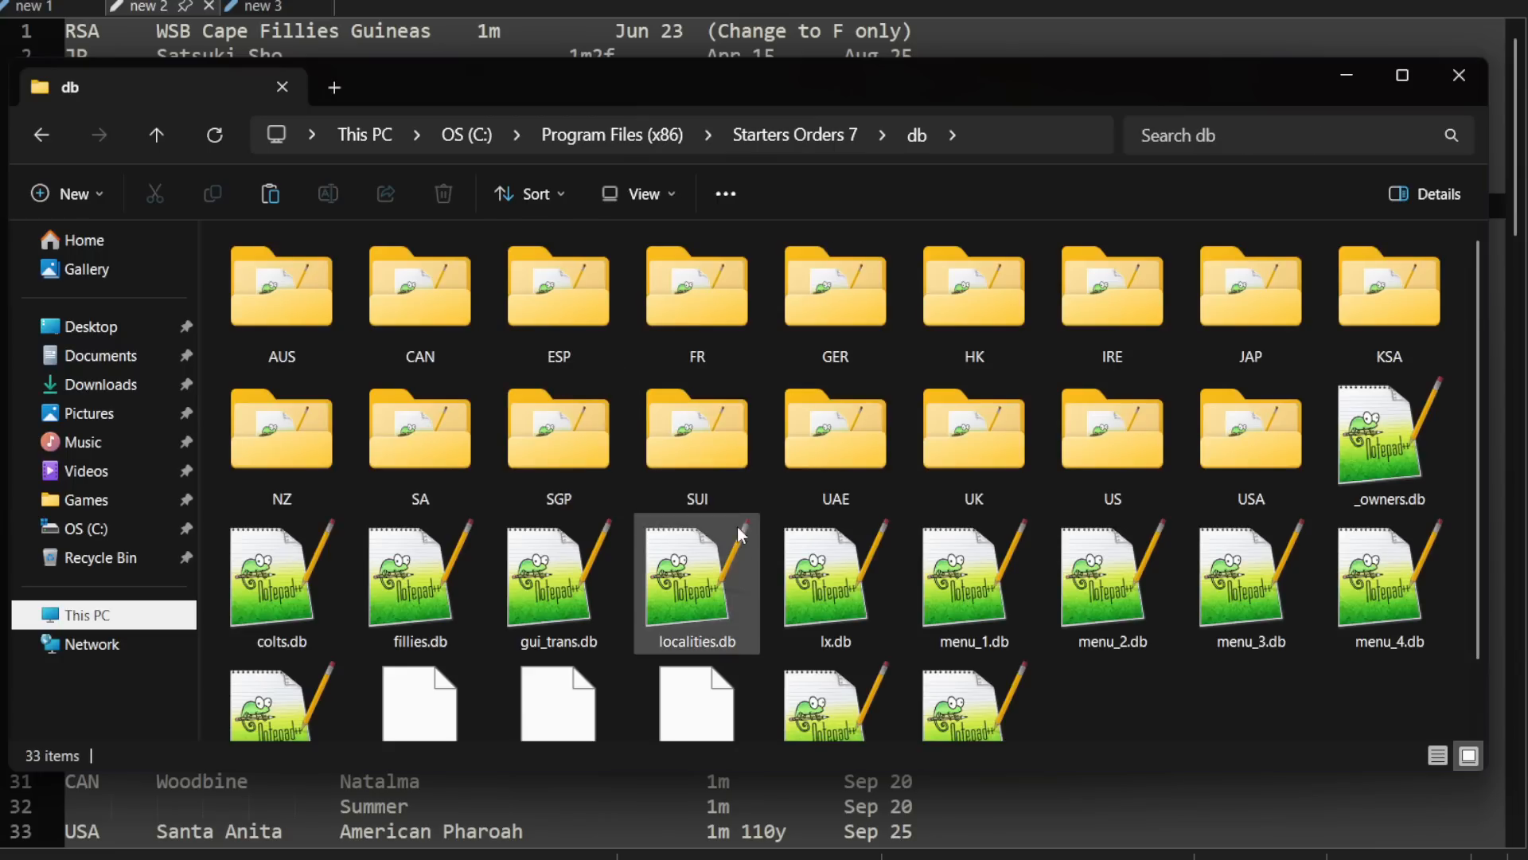
{"action": "key", "text": "ctrl+v"}
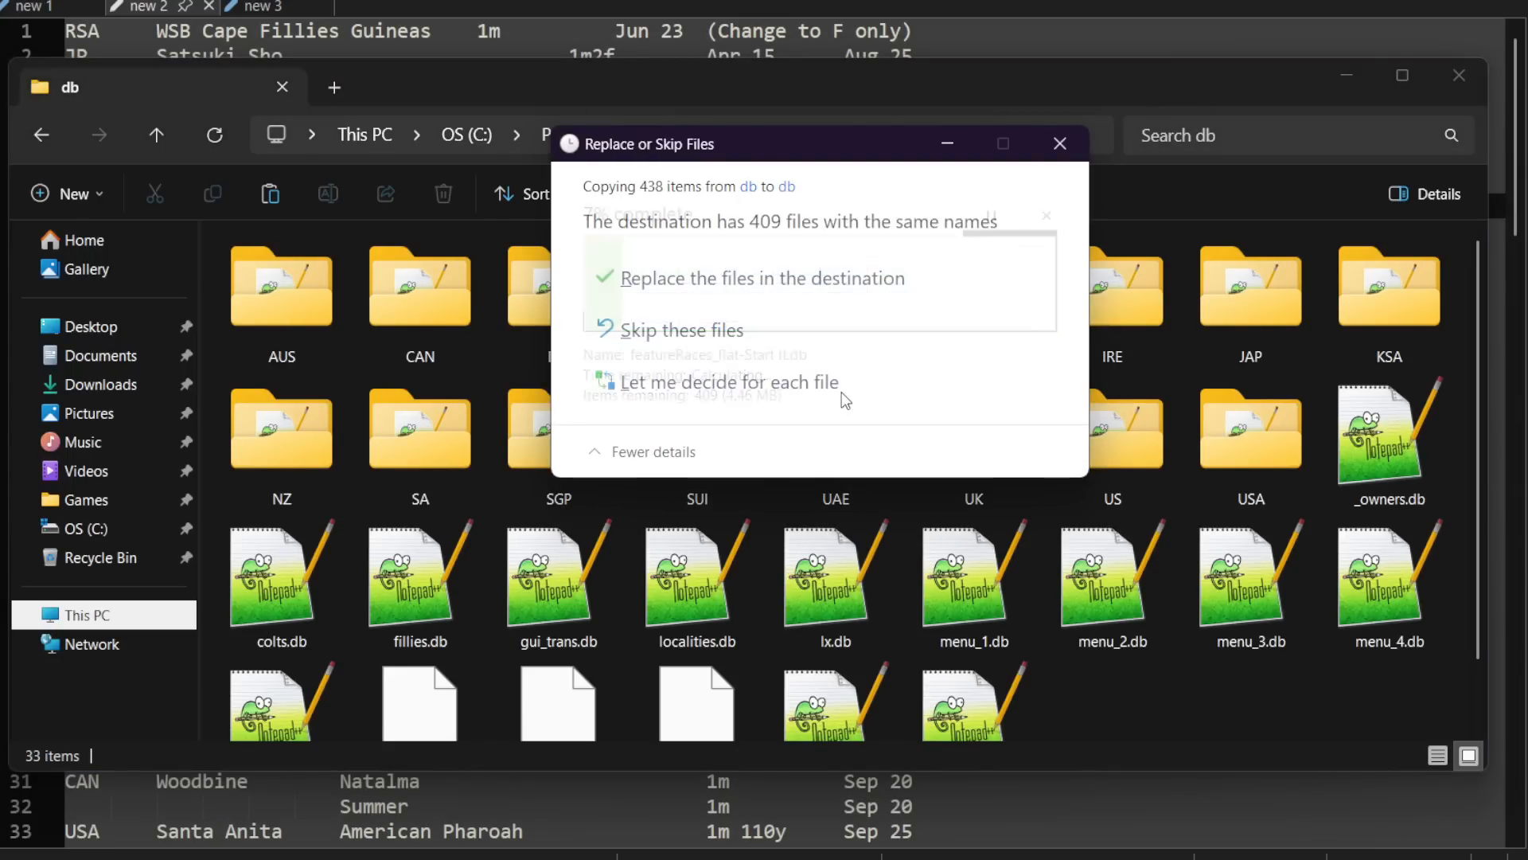
{"action": "left_click", "coordinate": [763, 278]}
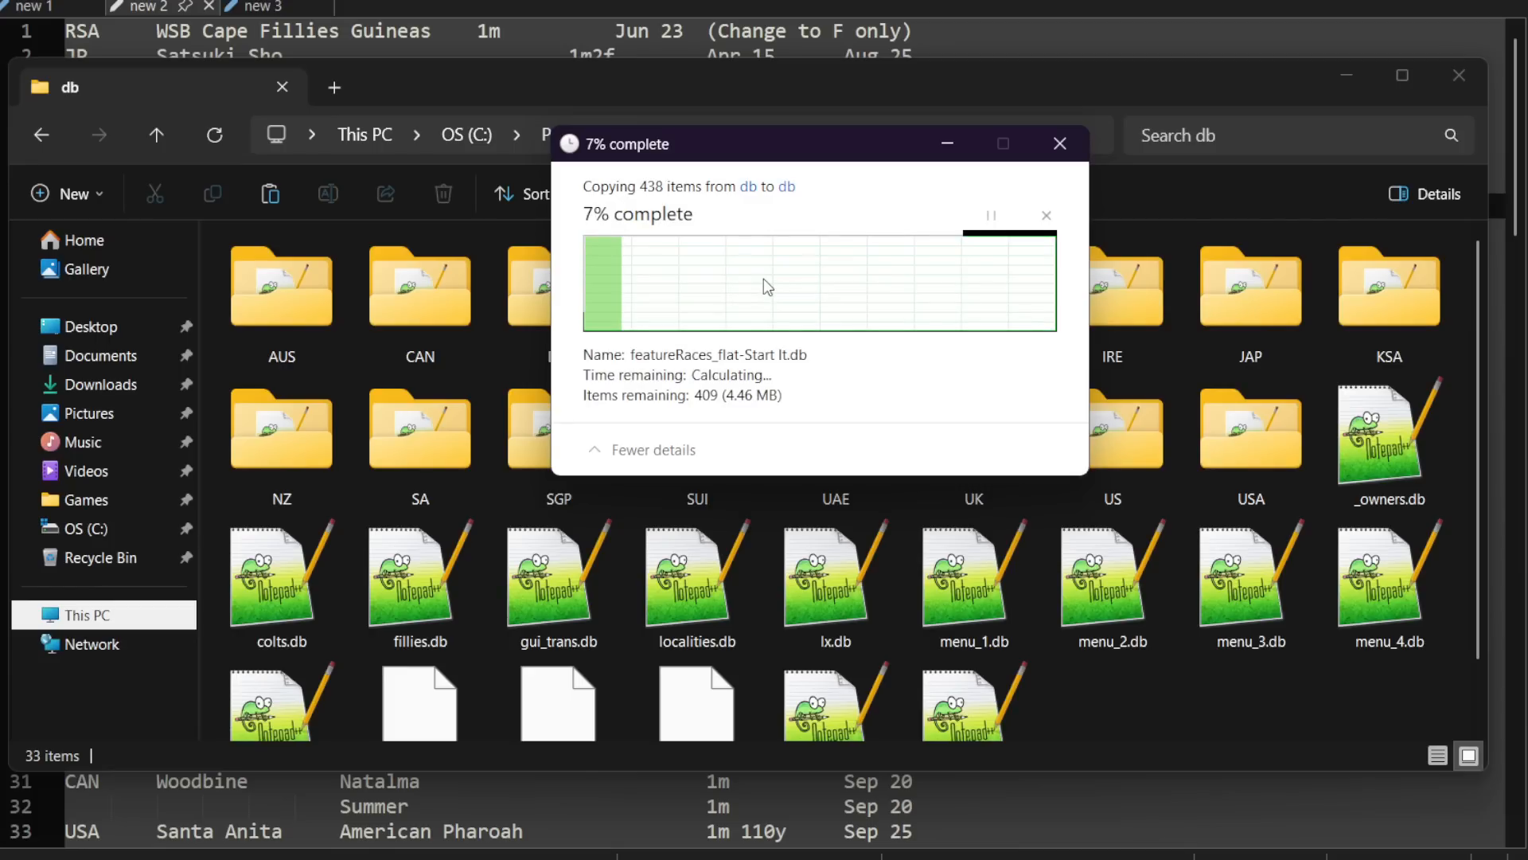
{"action": "left_click", "coordinate": [676, 300]}
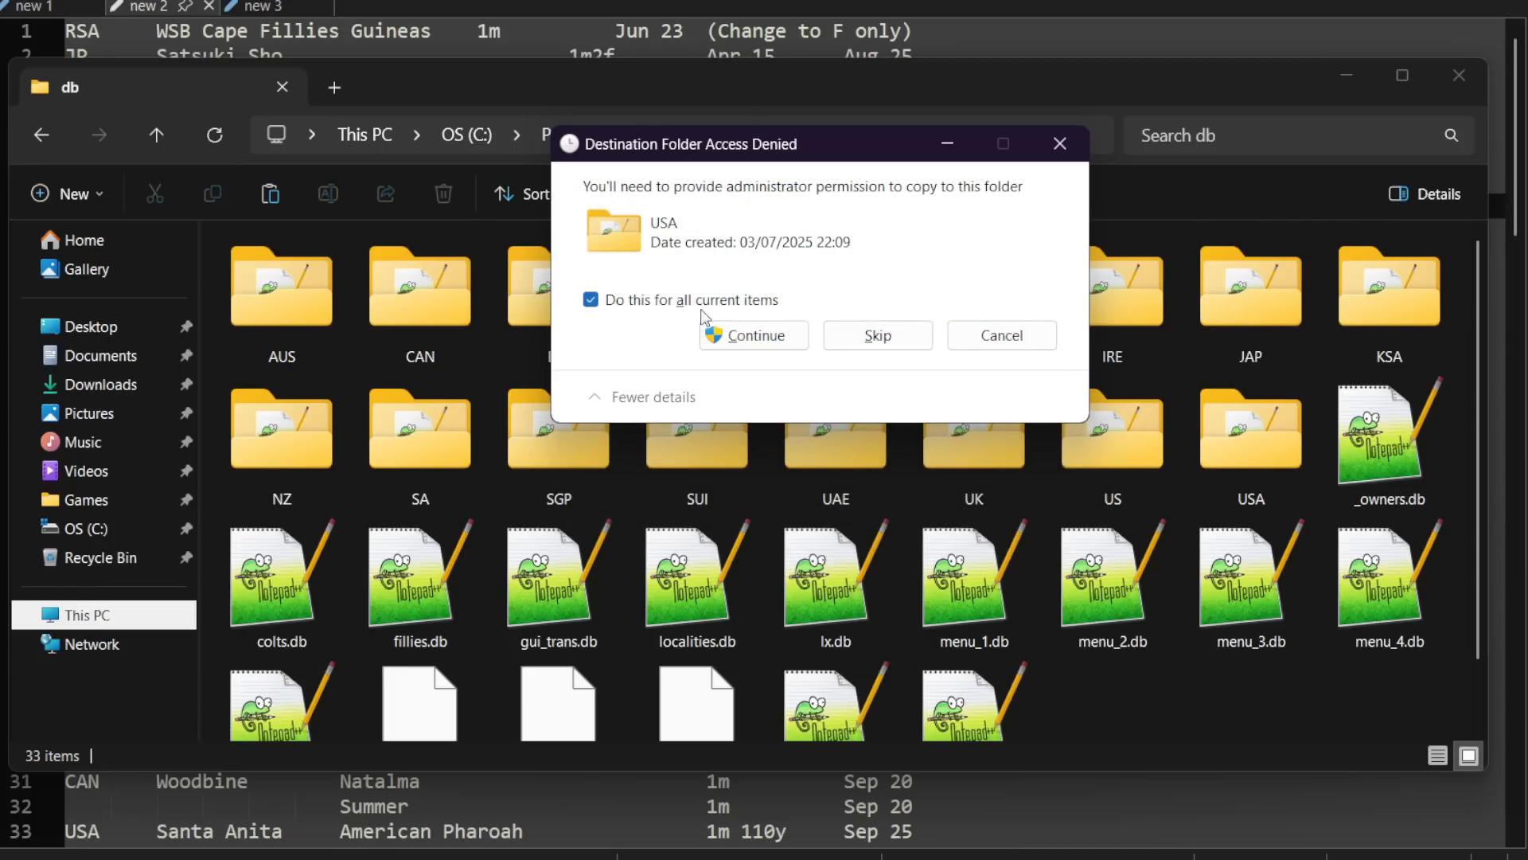
{"action": "left_click", "coordinate": [705, 333]}
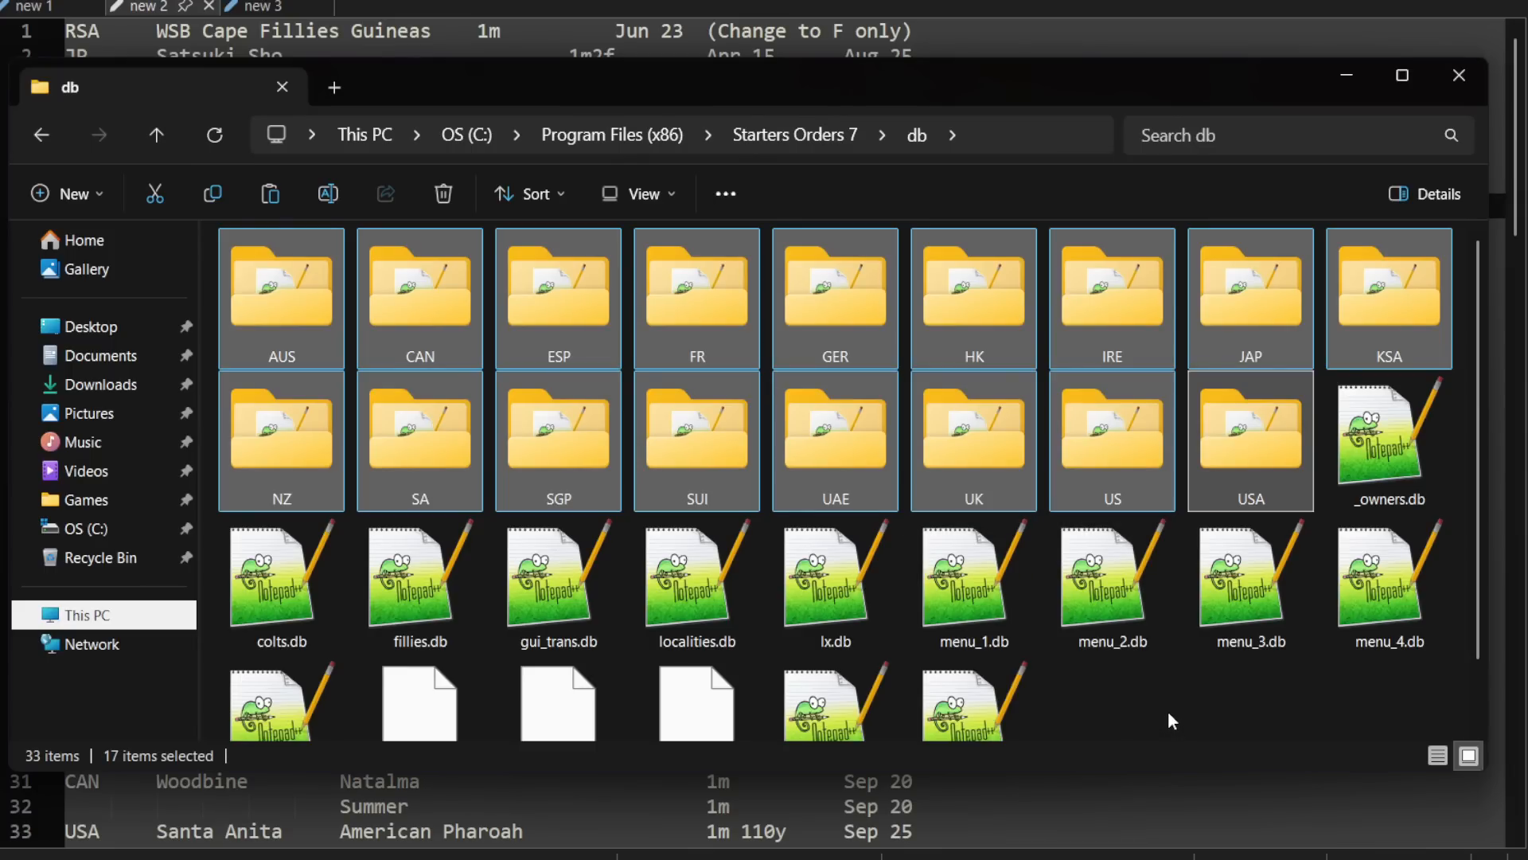
Step: Return to the Starters Orders 7 folder, launch so7.exe and skip the intro
{"action": "key", "text": "alt+Left"}
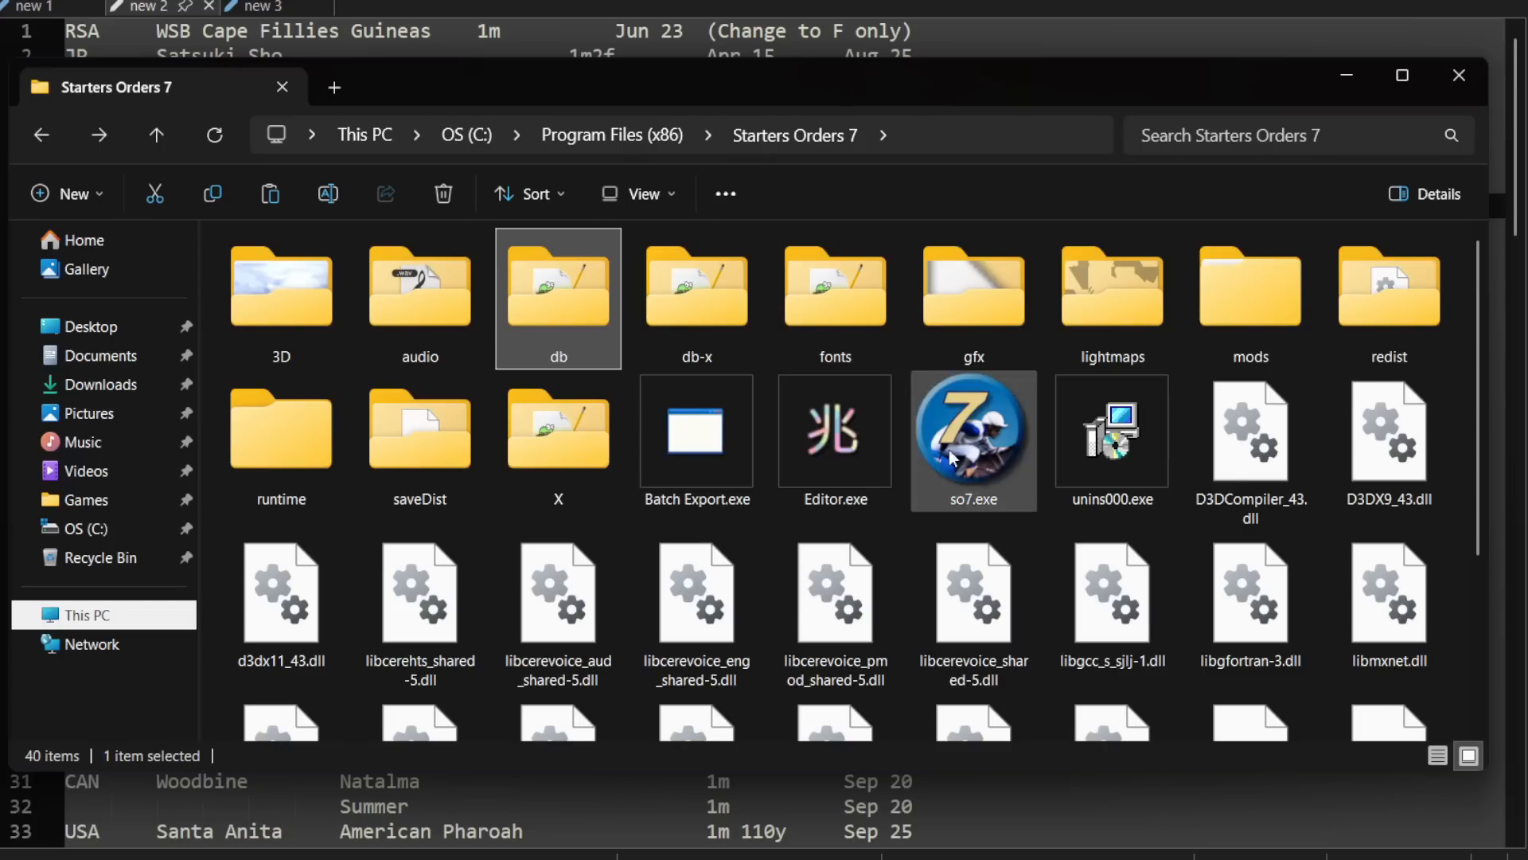
{"action": "double_click", "coordinate": [1248, 309]}
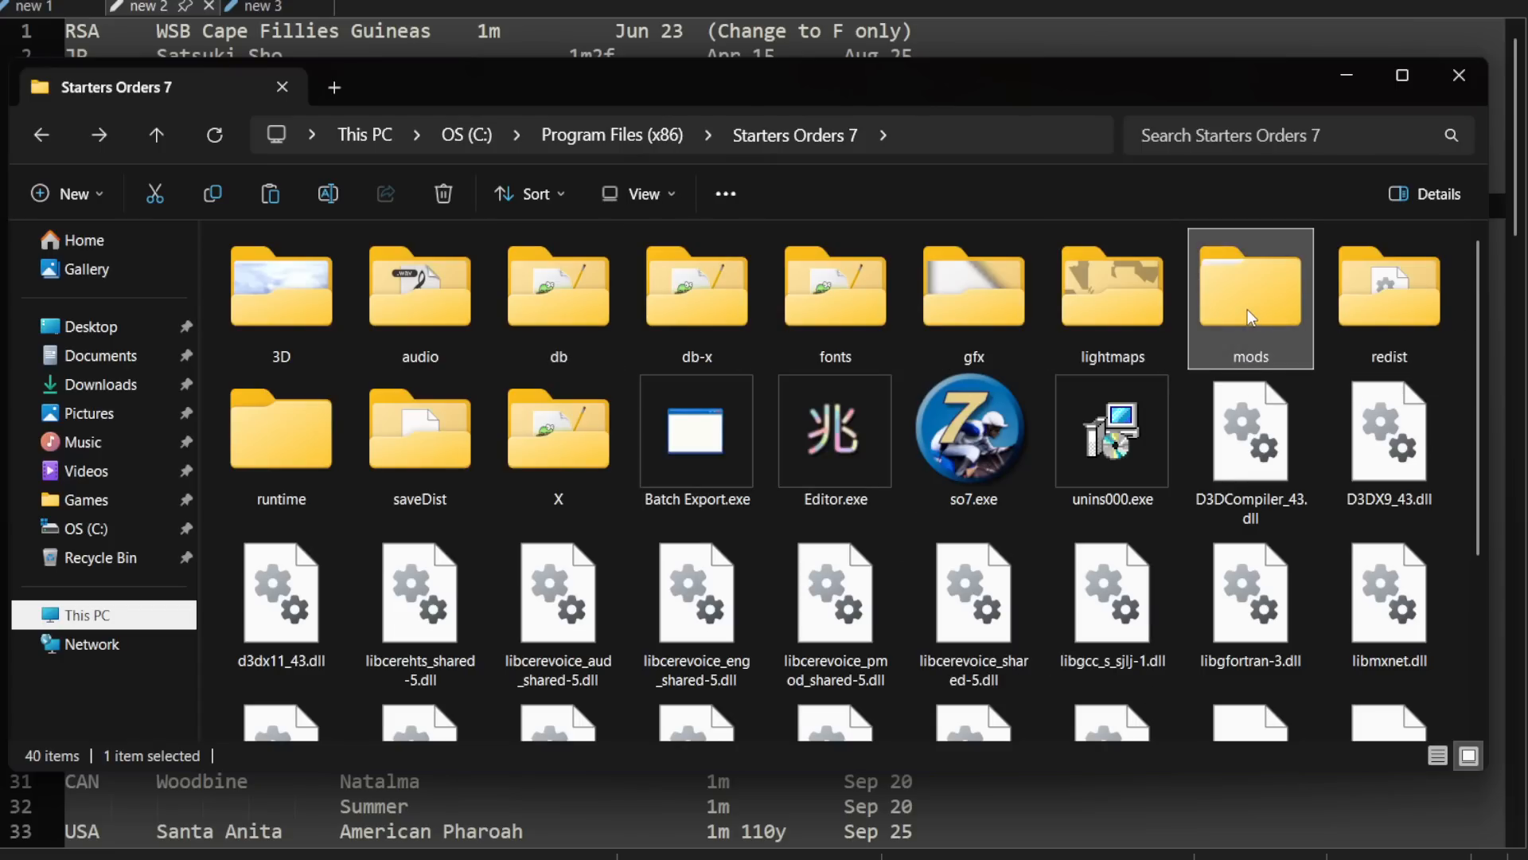
{"action": "key", "text": "alt+Left"}
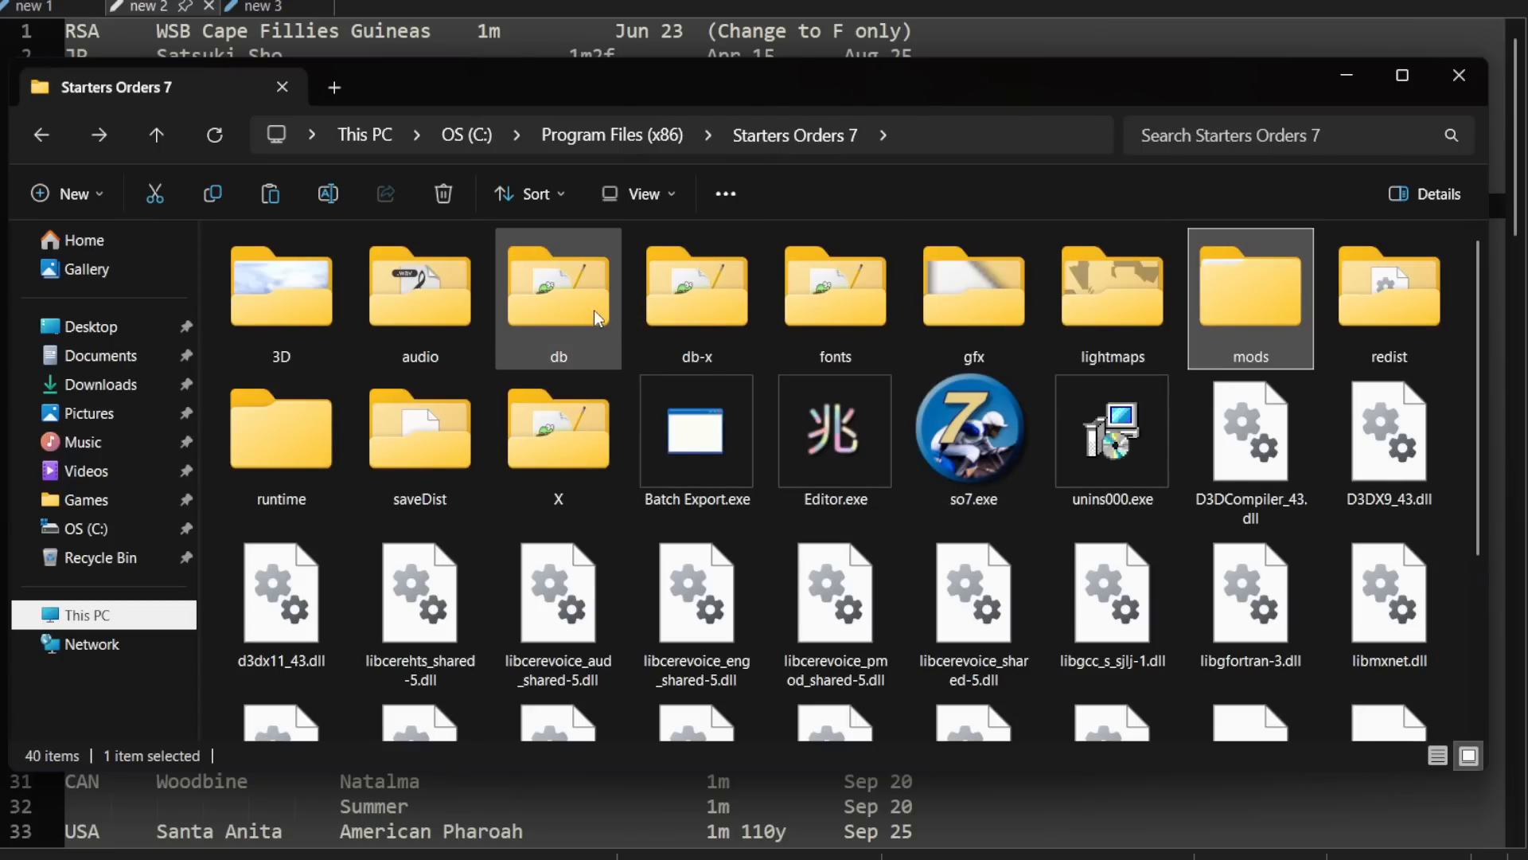
{"action": "left_click", "coordinate": [588, 311]}
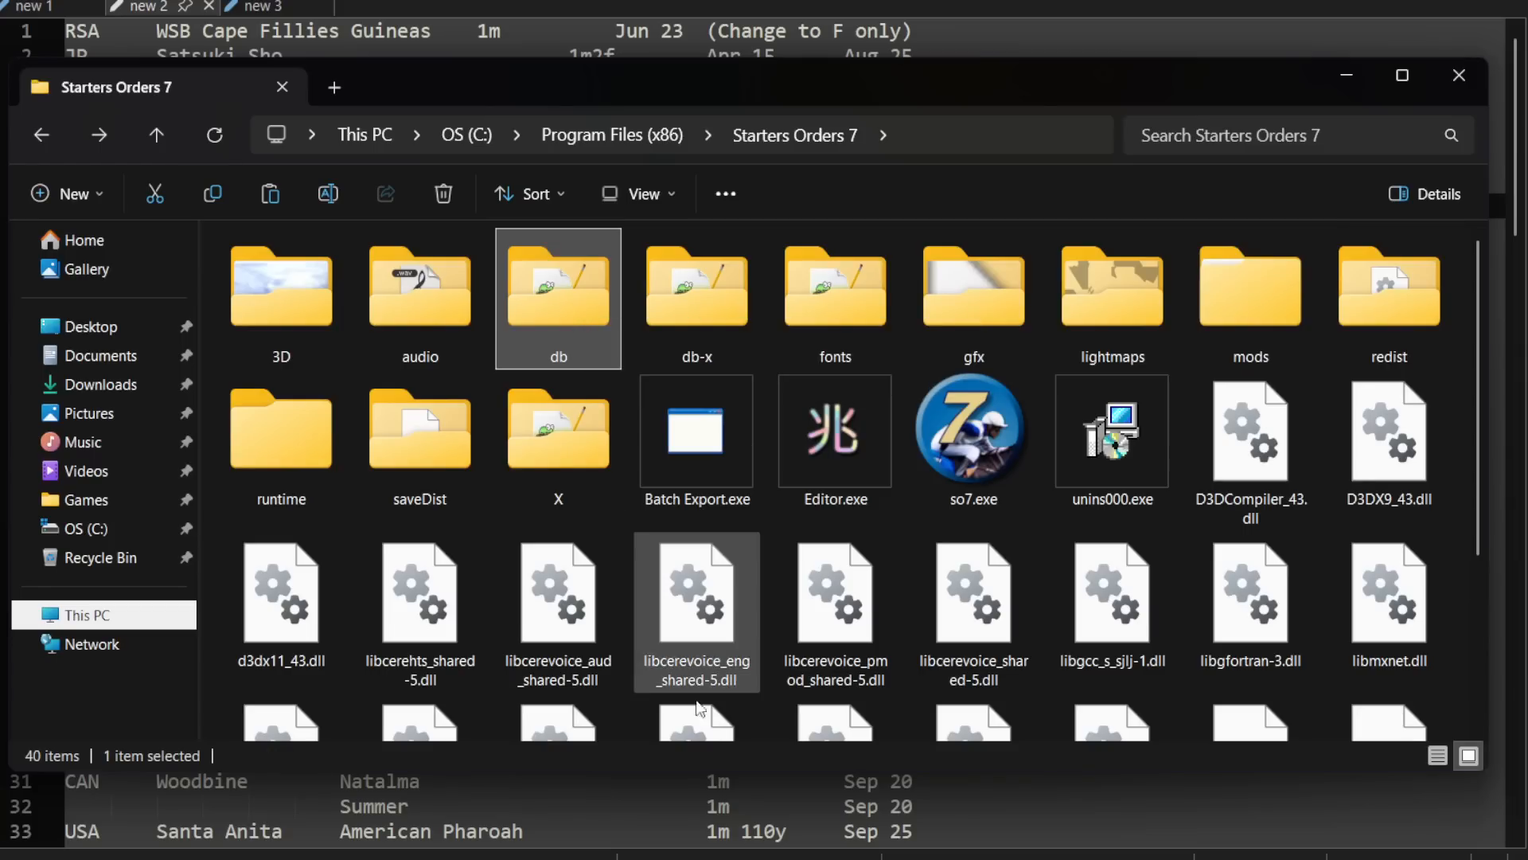
{"action": "double_click", "coordinate": [963, 450]}
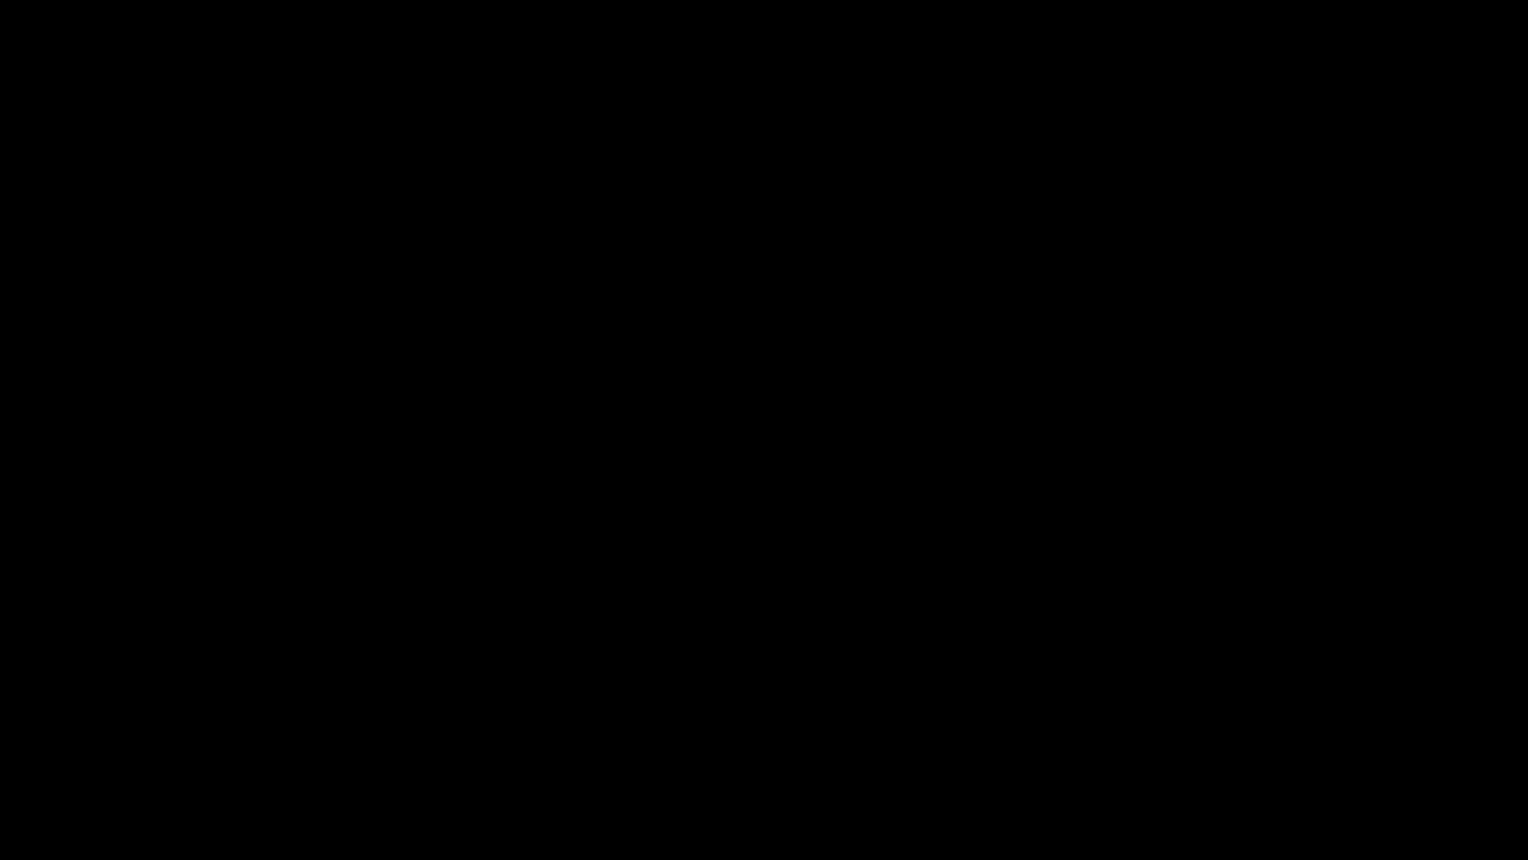
{"action": "key", "text": "space"}
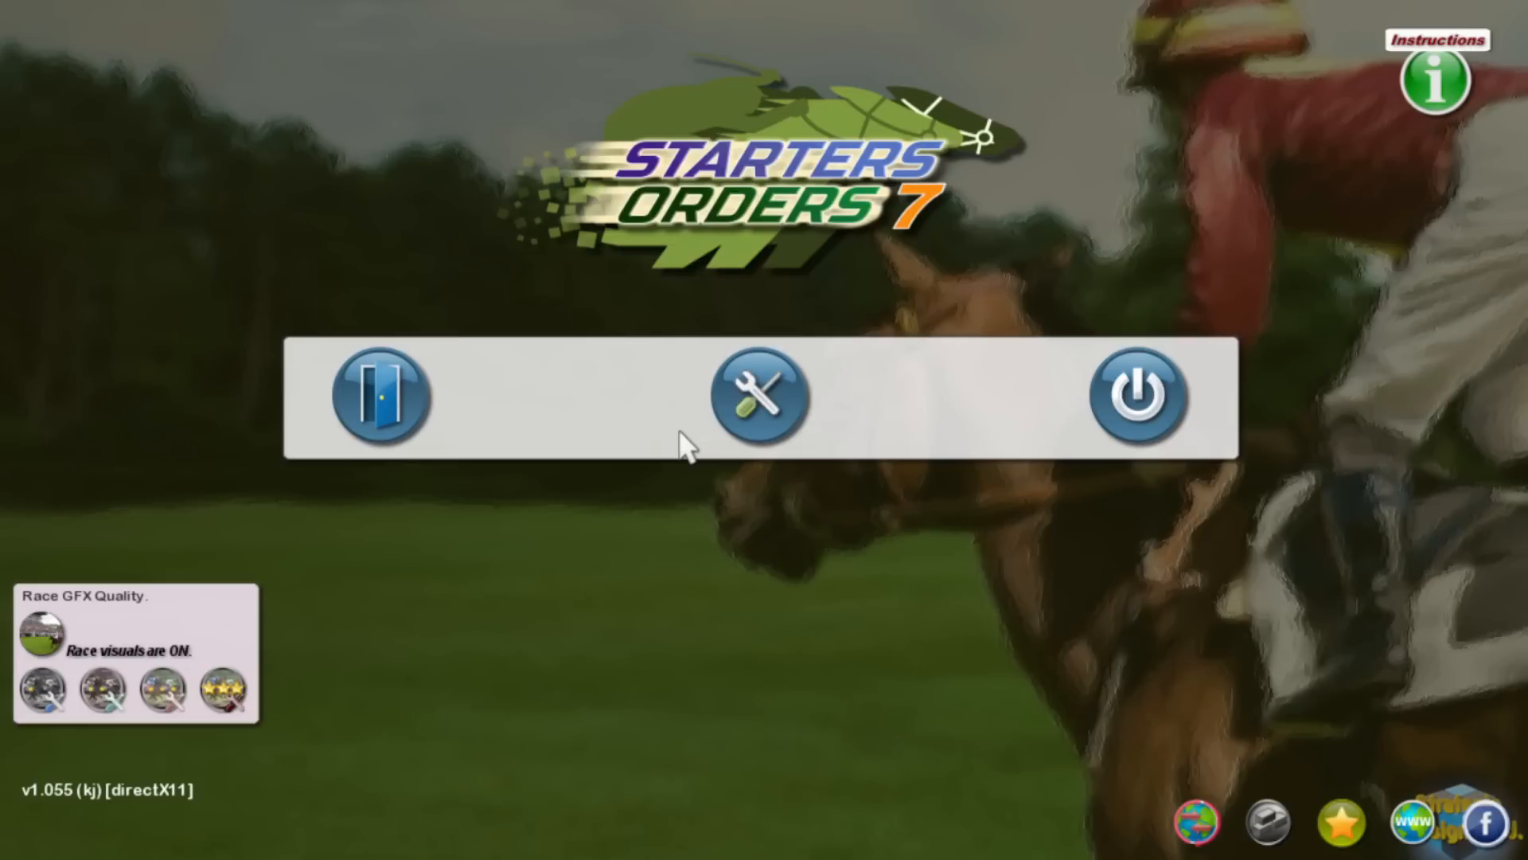
Step: Open the showcase races data editor for the North America flat schedule
{"action": "left_click", "coordinate": [1270, 832]}
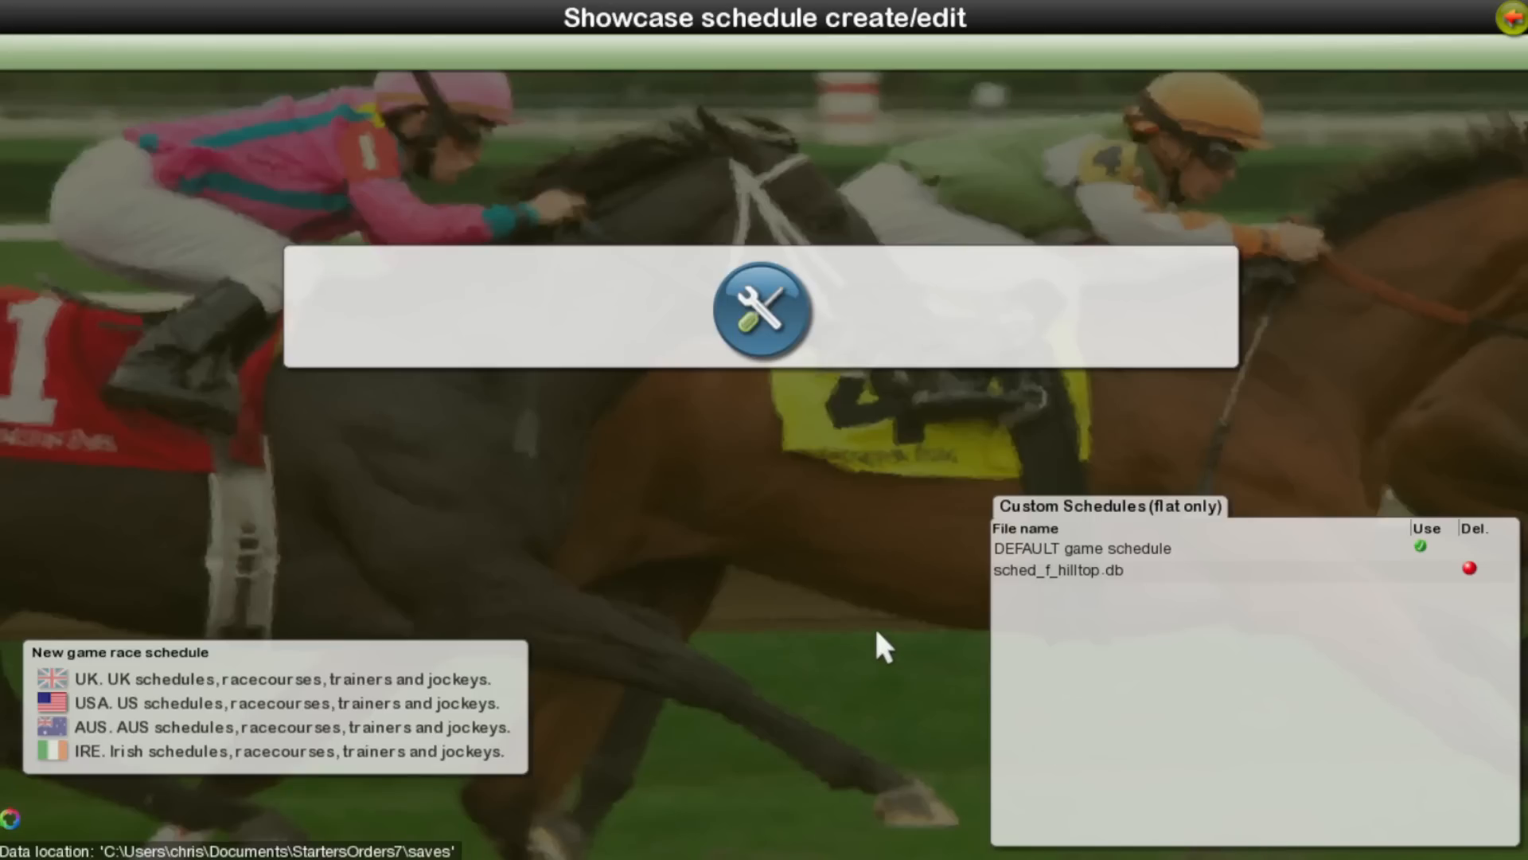
{"action": "left_click", "coordinate": [1221, 578]}
{"action": "left_click", "coordinate": [775, 314]}
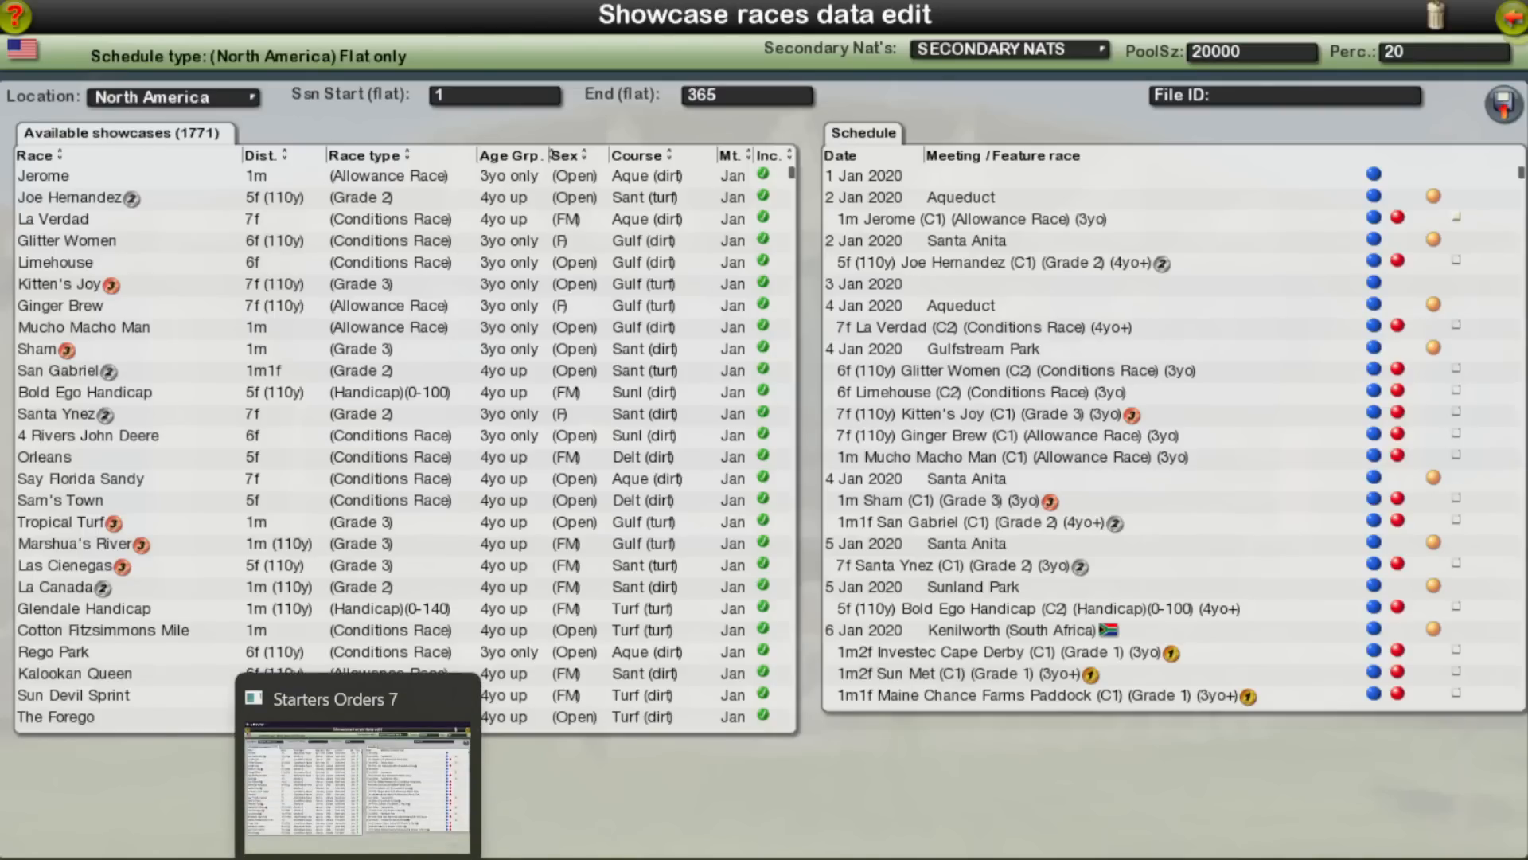
{"action": "left_click", "coordinate": [139, 858]}
{"action": "key", "text": "alt+Tab"}
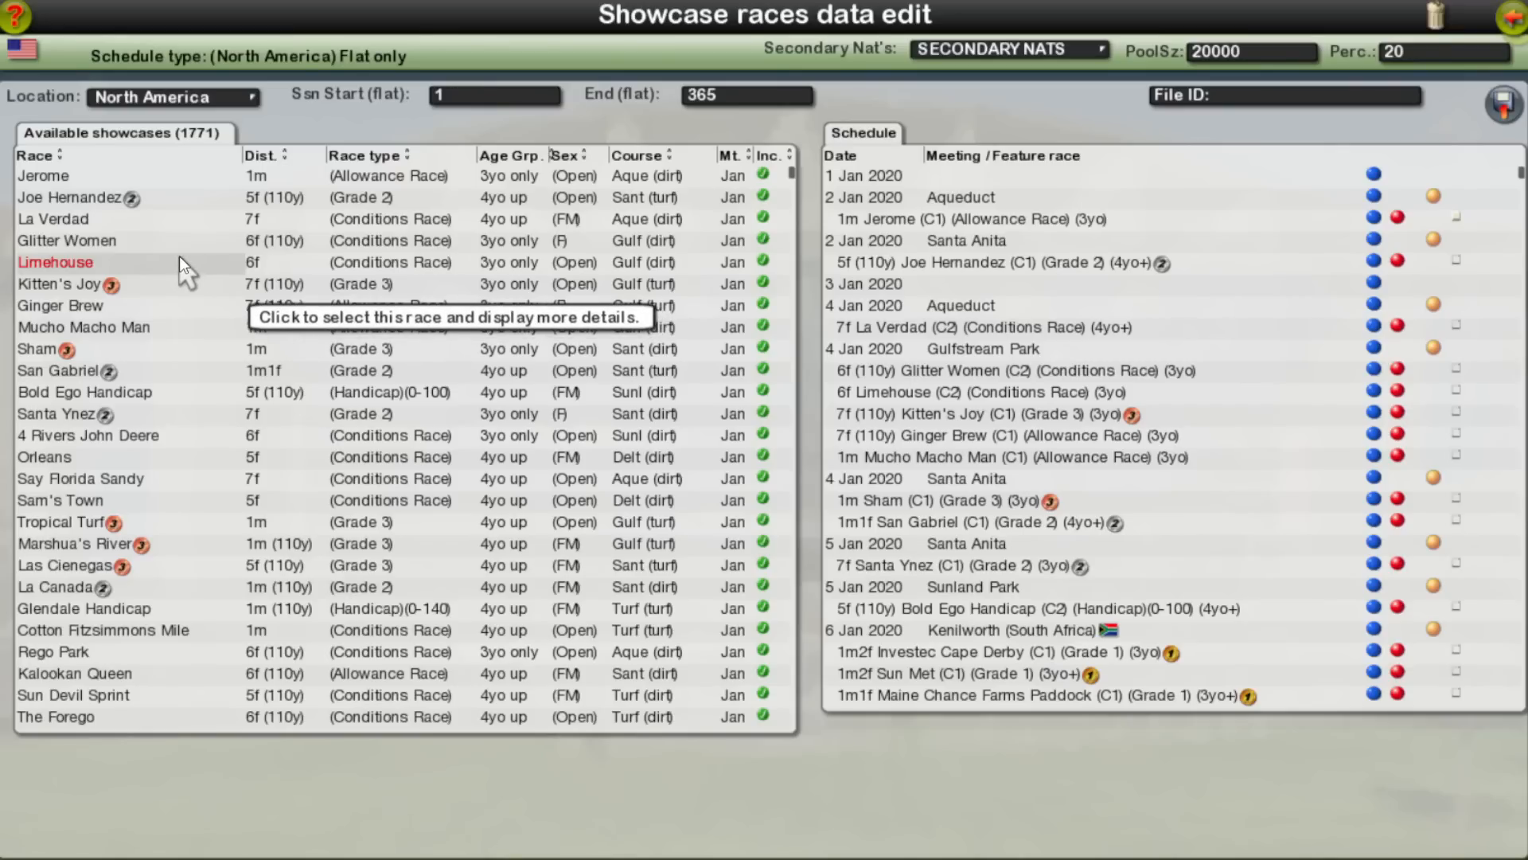
Step: List the Singapore showcases, sort them by race type and view the Raffles Cup details
{"action": "left_click", "coordinate": [175, 96]}
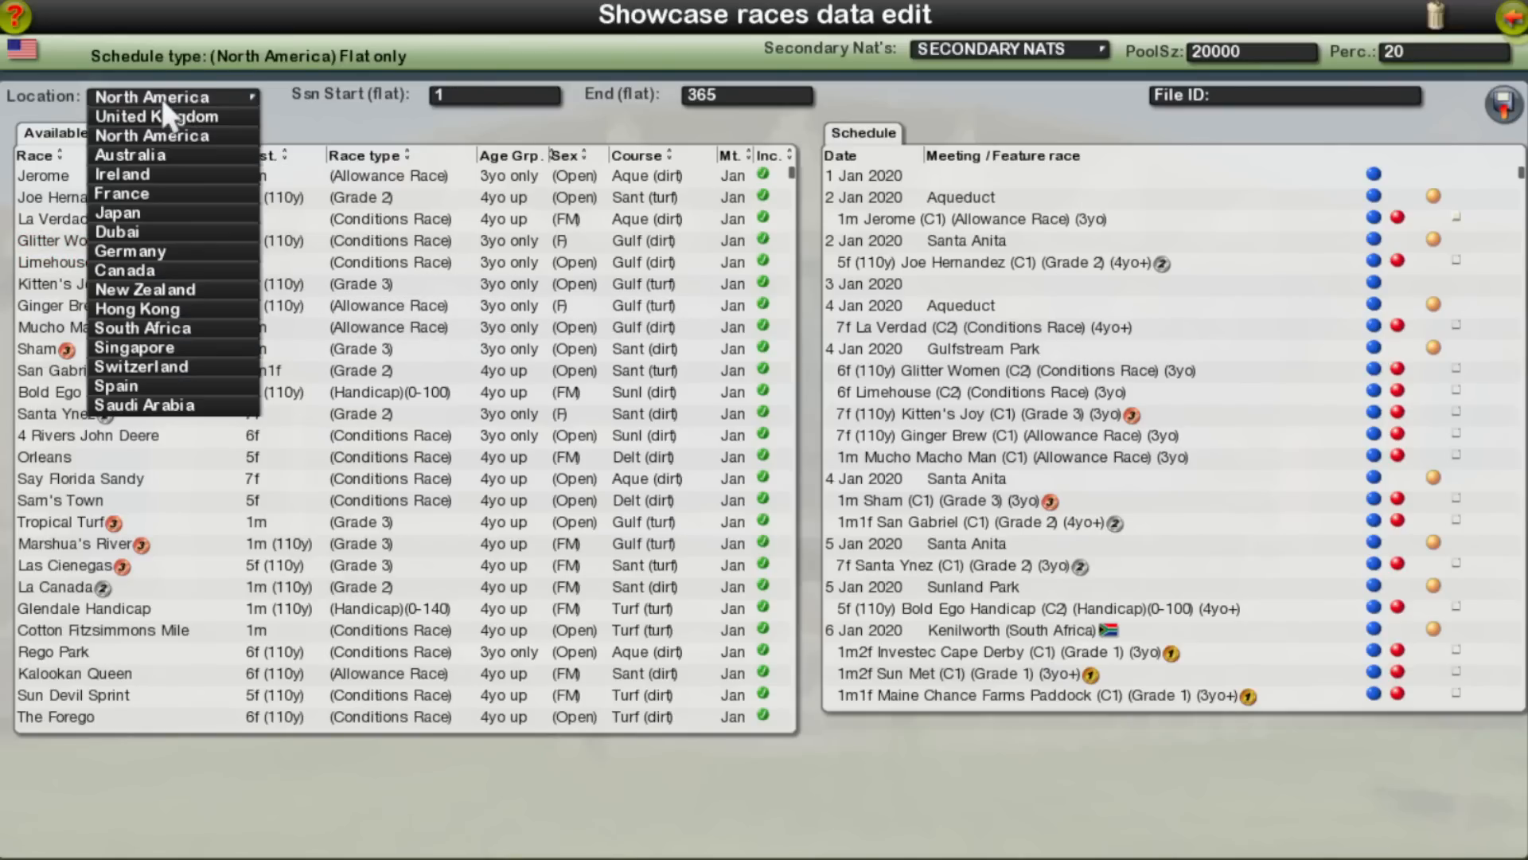
{"action": "left_click", "coordinate": [165, 349]}
{"action": "left_click", "coordinate": [287, 150]}
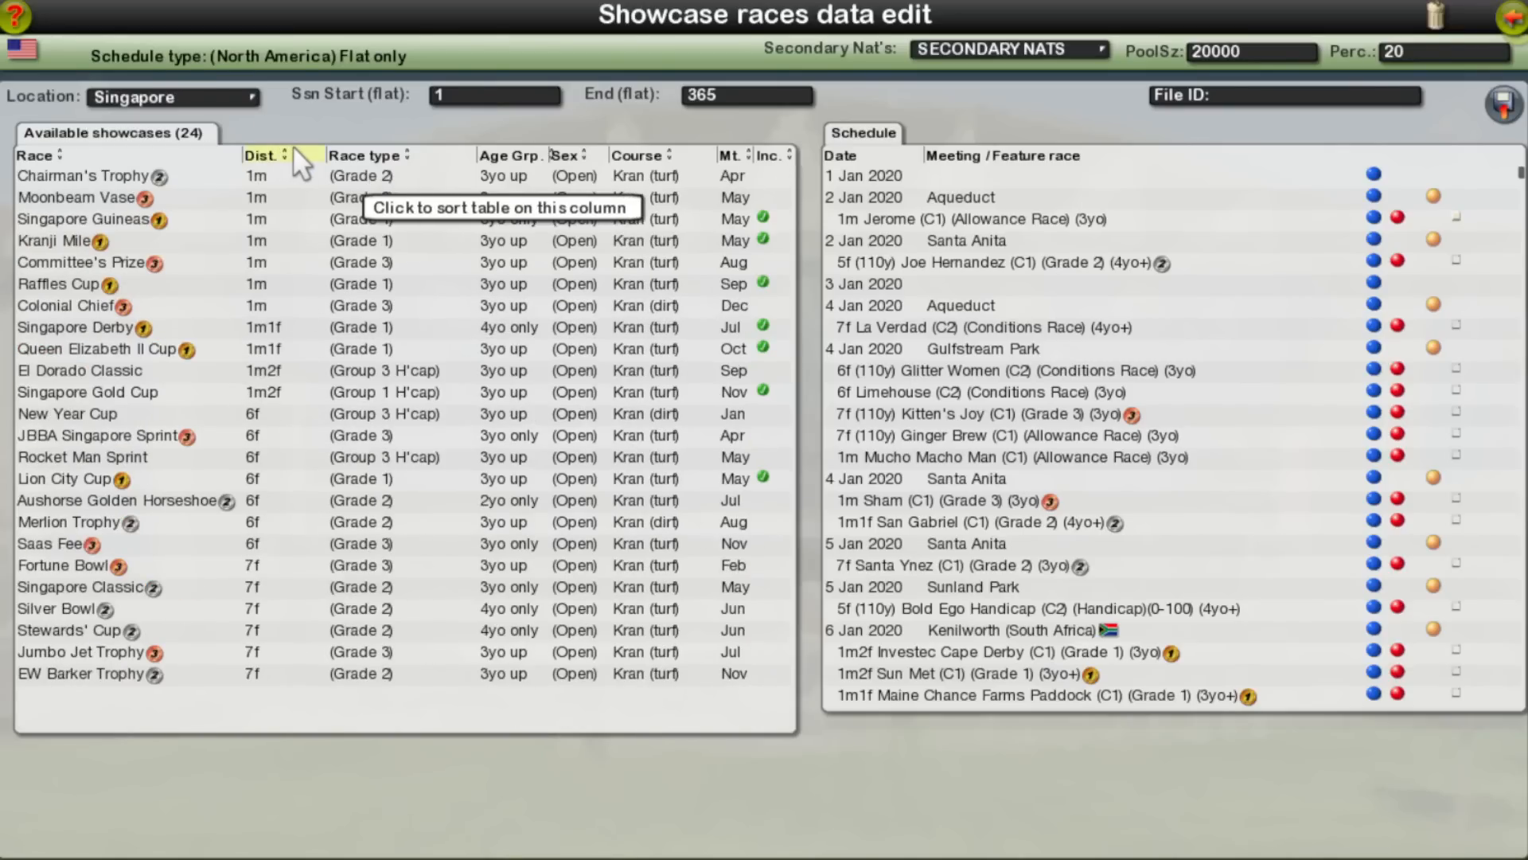
{"action": "left_click", "coordinate": [398, 151]}
{"action": "left_click", "coordinate": [400, 151]}
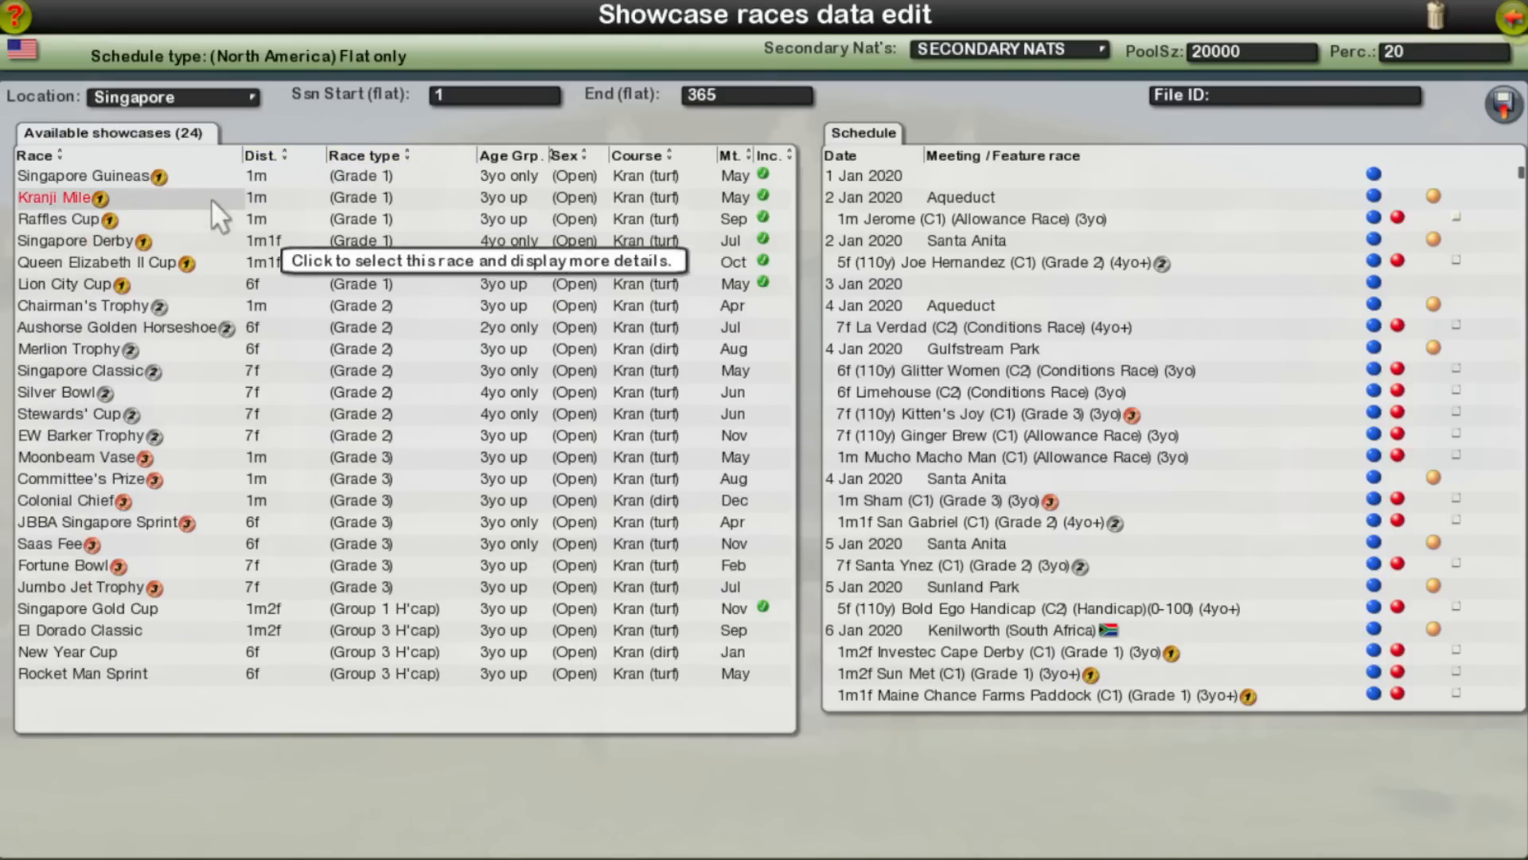
{"action": "left_click", "coordinate": [126, 218]}
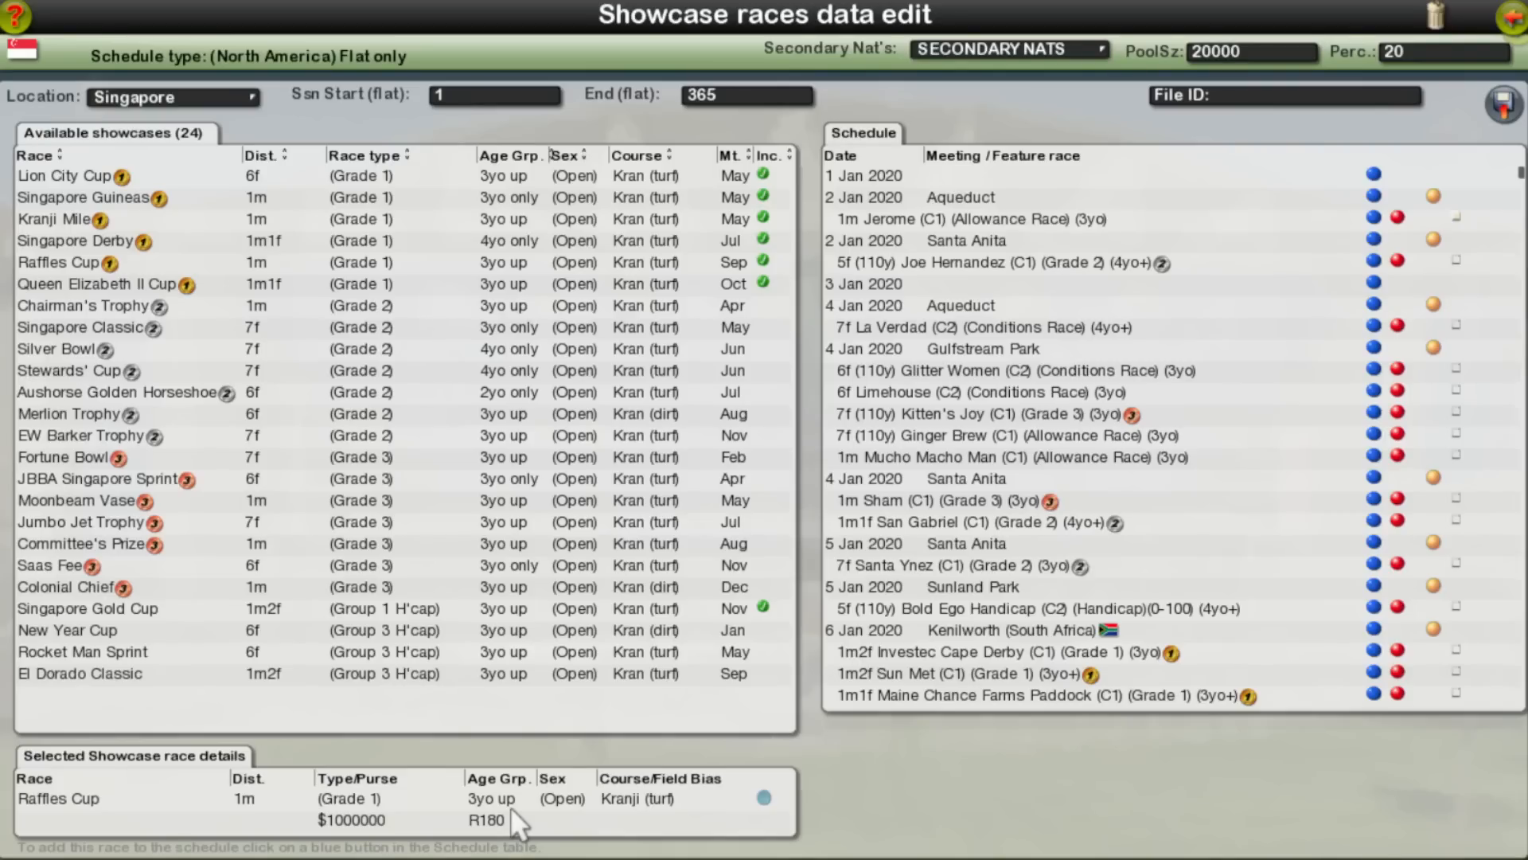
{"action": "left_click", "coordinate": [188, 98]}
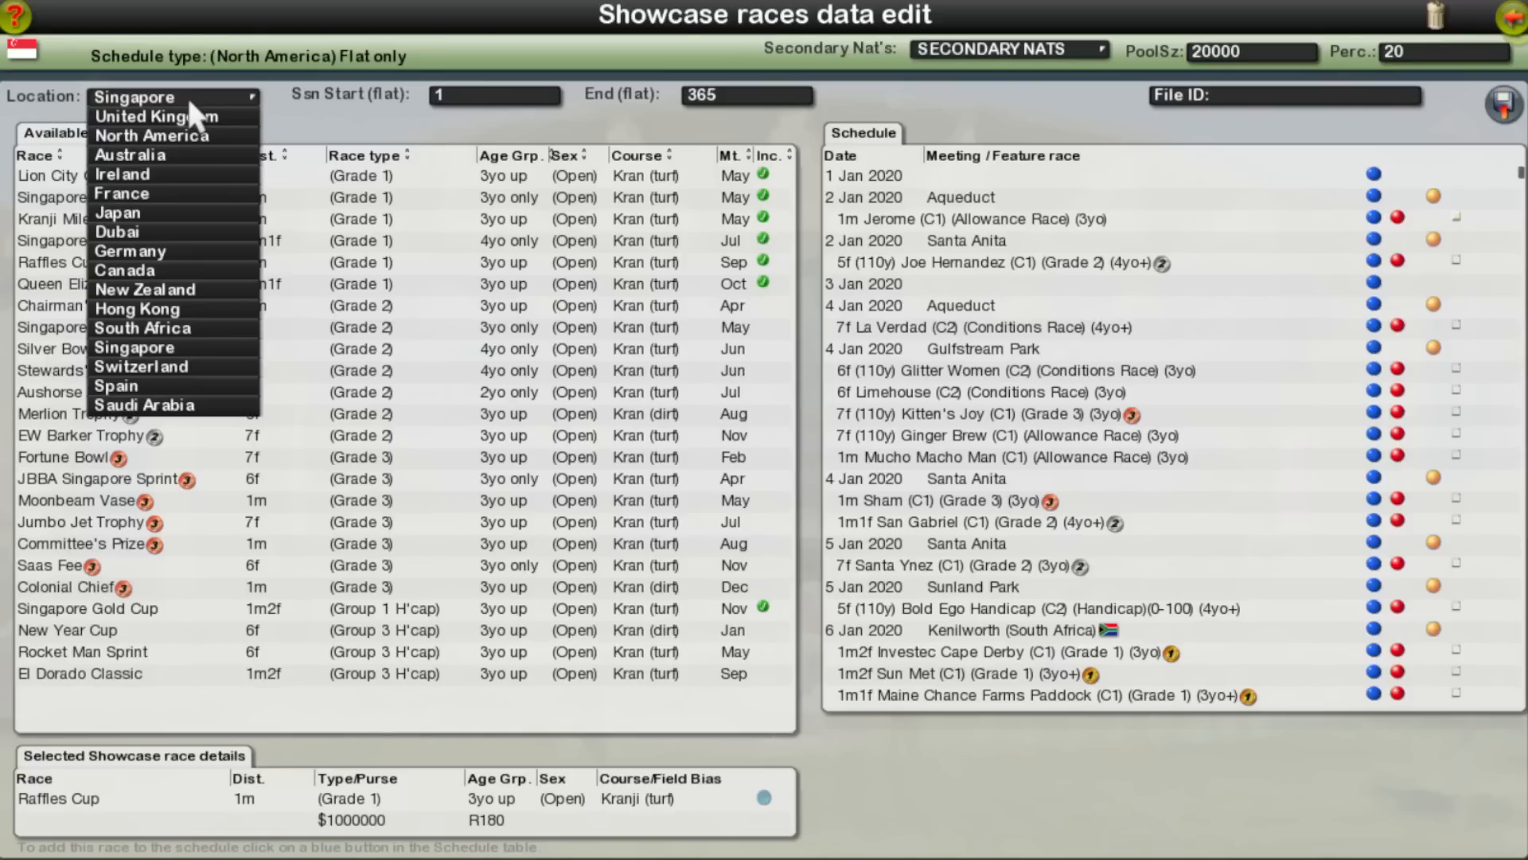
{"action": "left_click", "coordinate": [188, 98]}
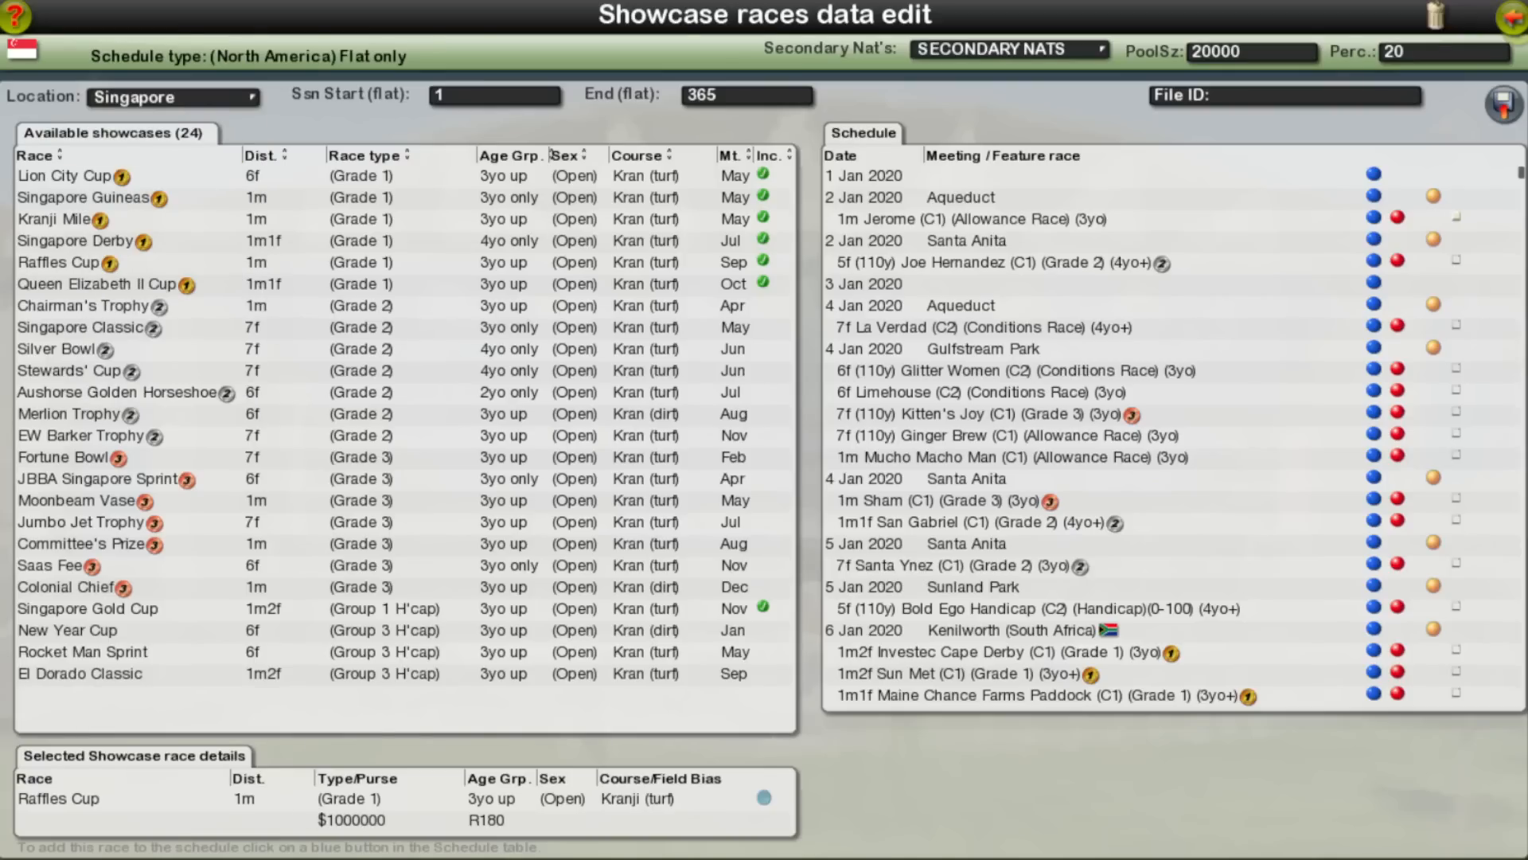
Step: Switch to File Explorer and open featureRaces_flat.db from the SGP folder inside db-x
{"action": "left_click", "coordinate": [145, 843]}
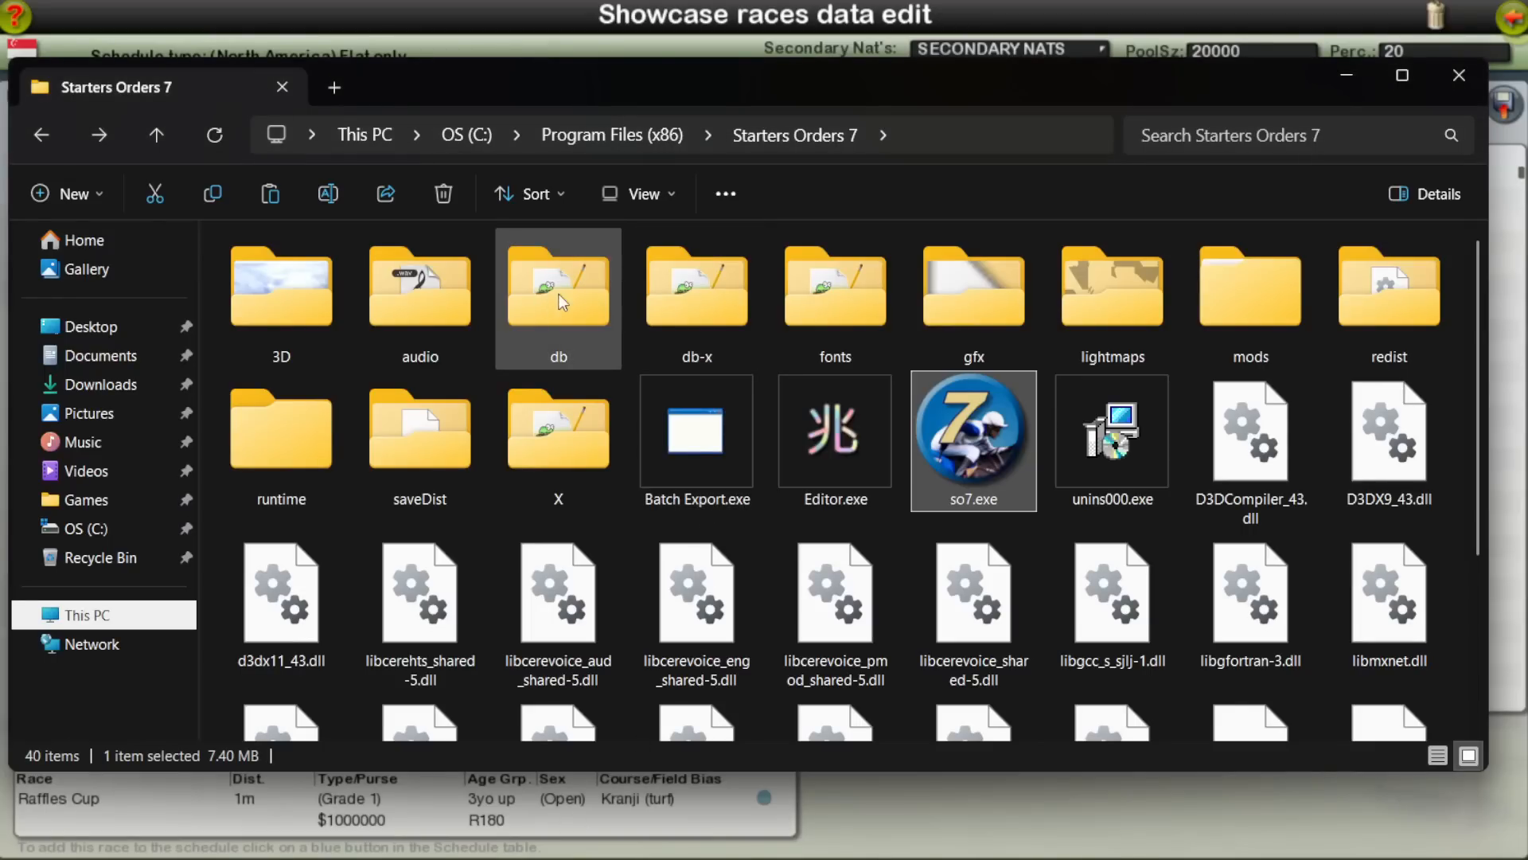
{"action": "double_click", "coordinate": [704, 309]}
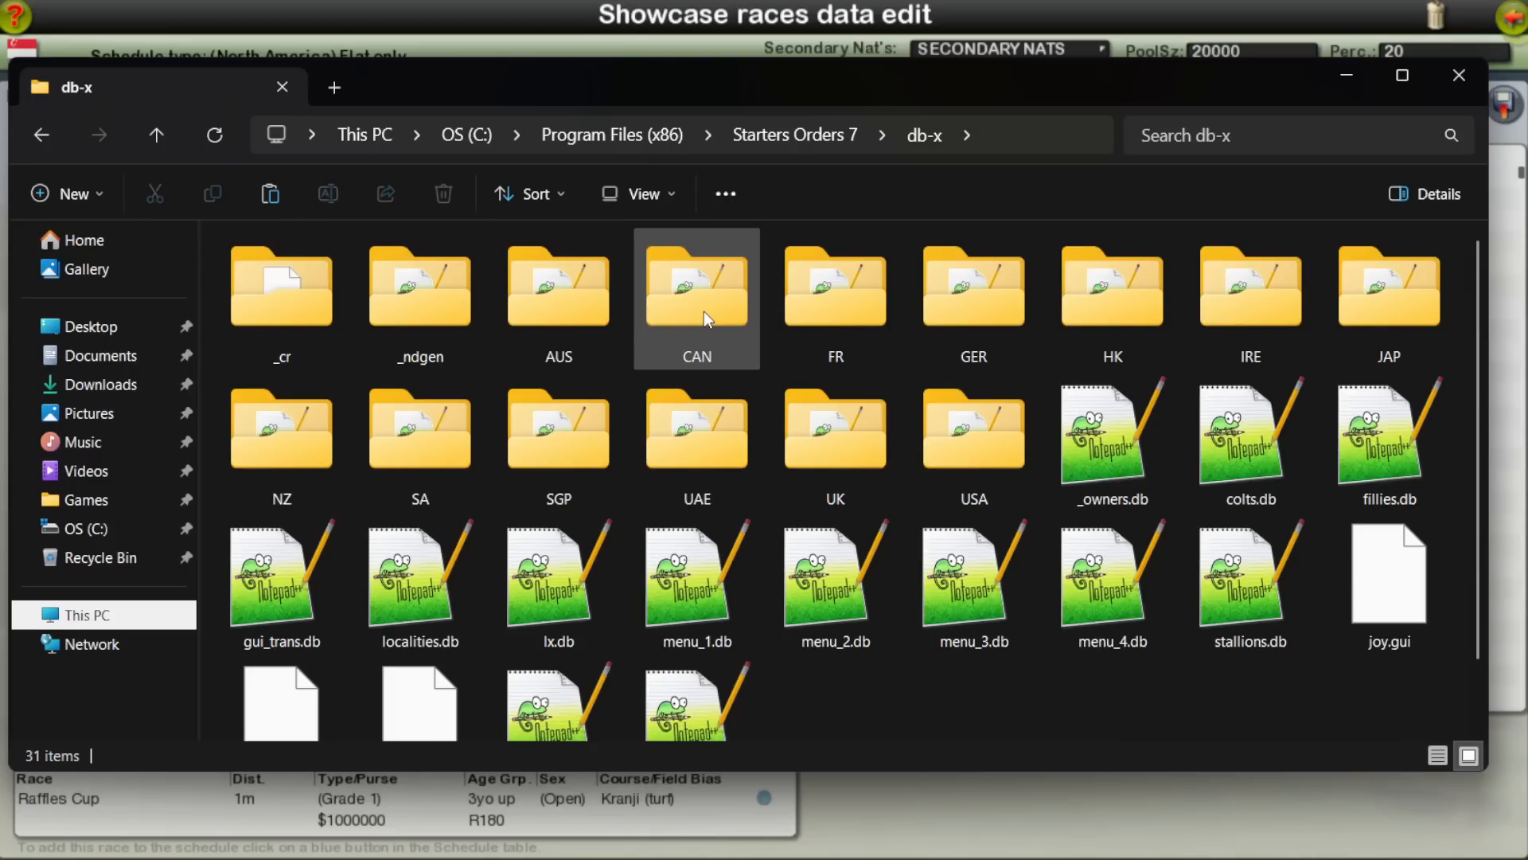
{"action": "double_click", "coordinate": [571, 462]}
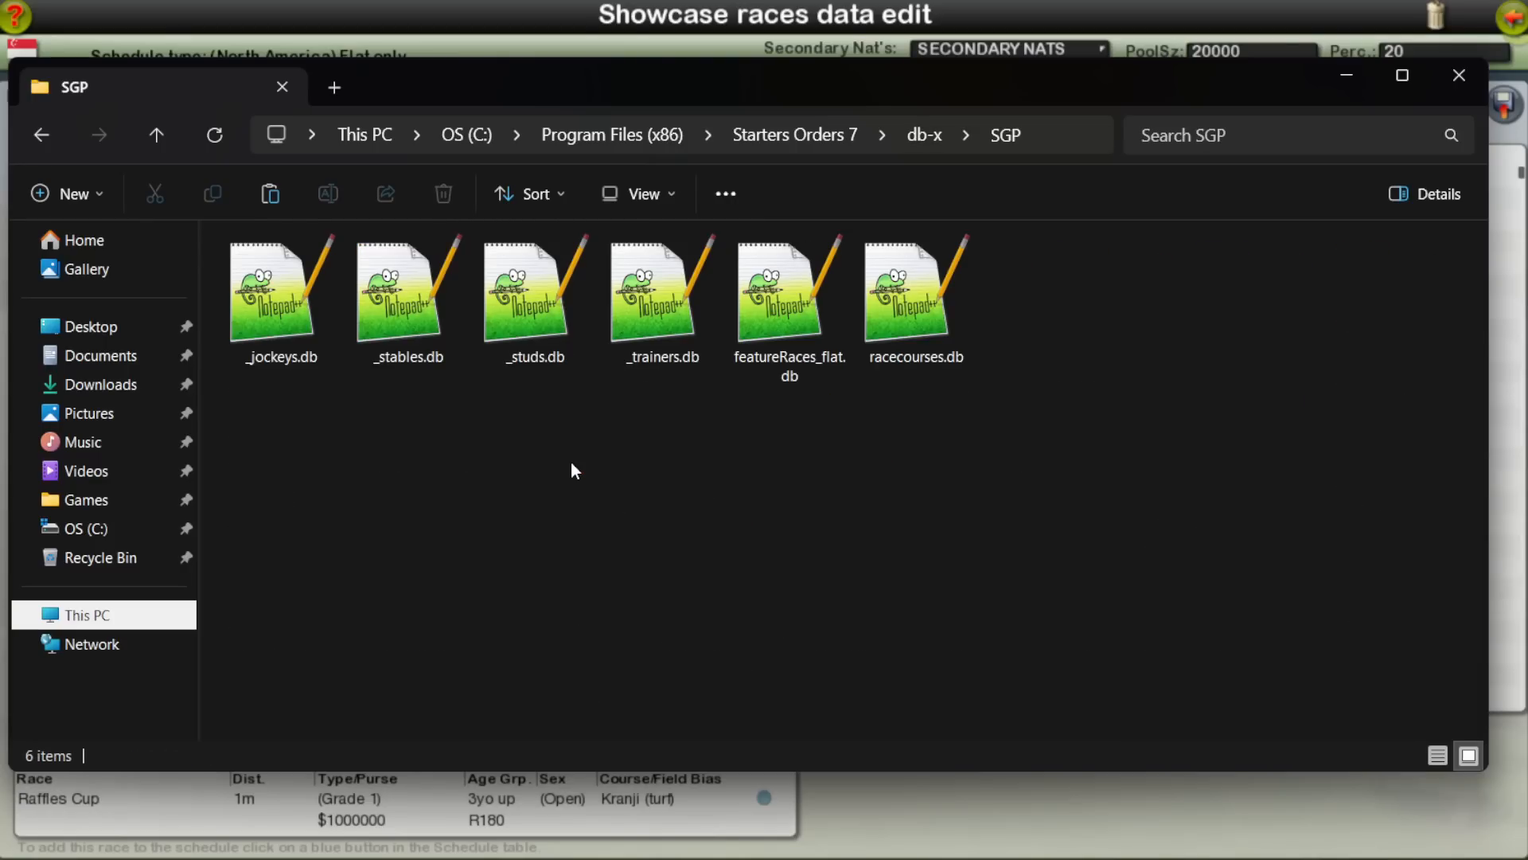
{"action": "left_click", "coordinate": [800, 307]}
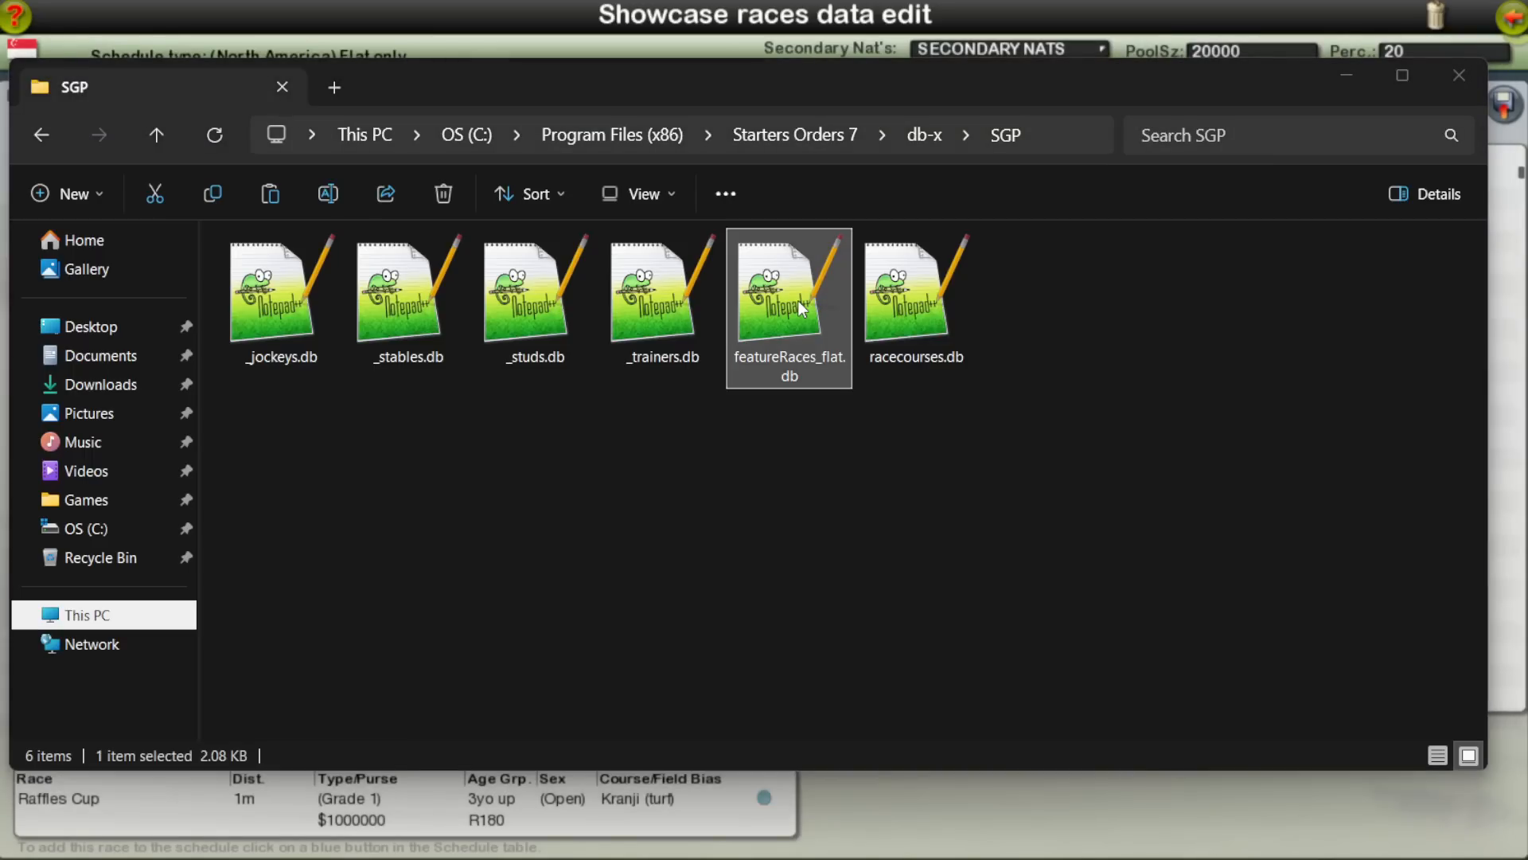
Step: Search featureRaces_flat.db from the db-x SGP folder for "raffles" and close the search
{"action": "key", "text": "ctrl+f"}
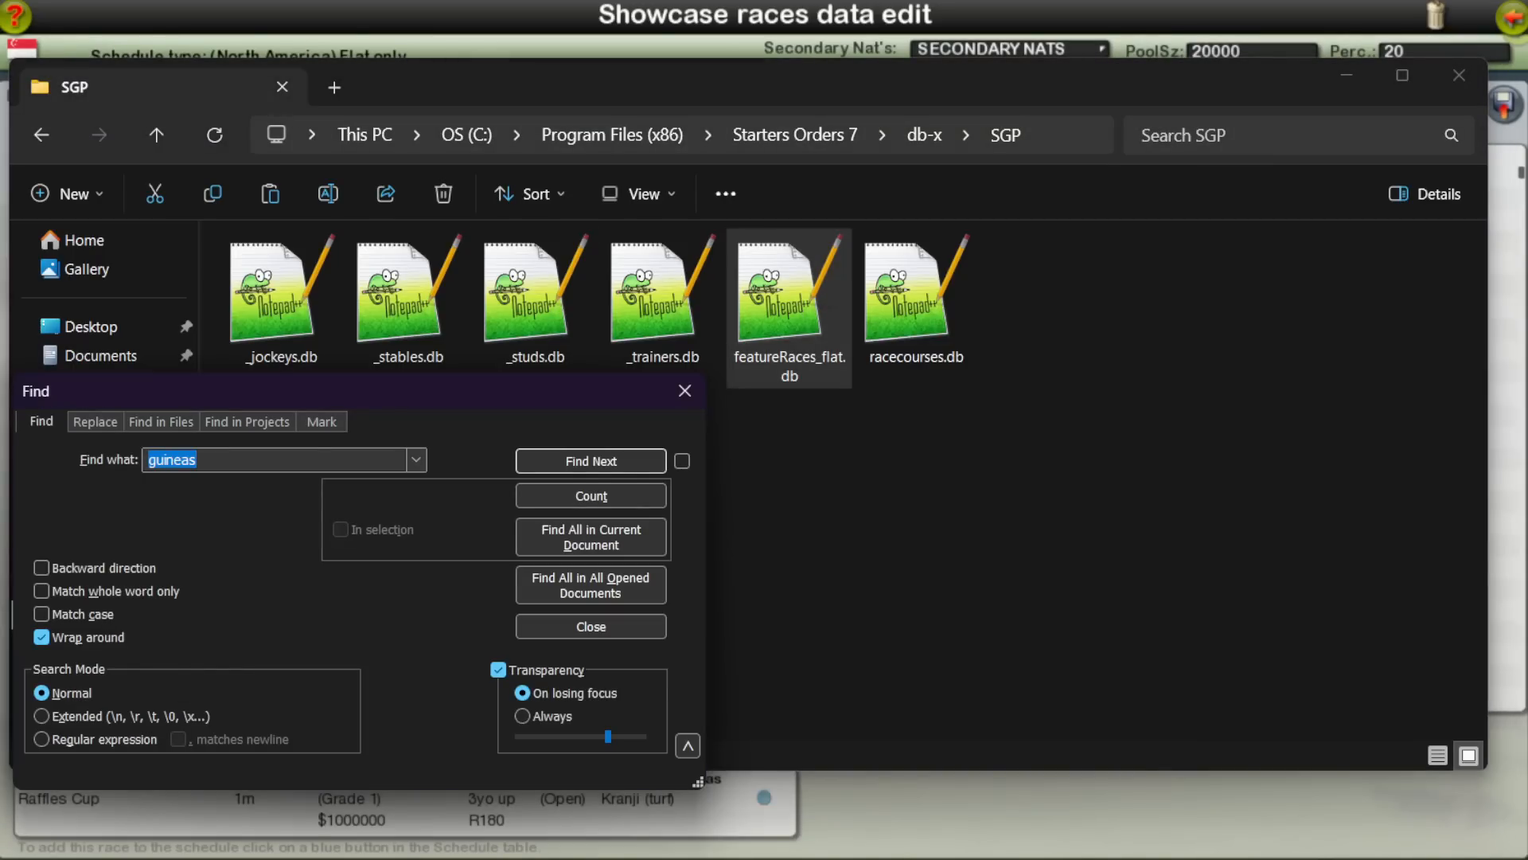
{"action": "type", "text": "raffles"}
{"action": "key", "text": "Return"}
{"action": "left_click", "coordinate": [570, 628]}
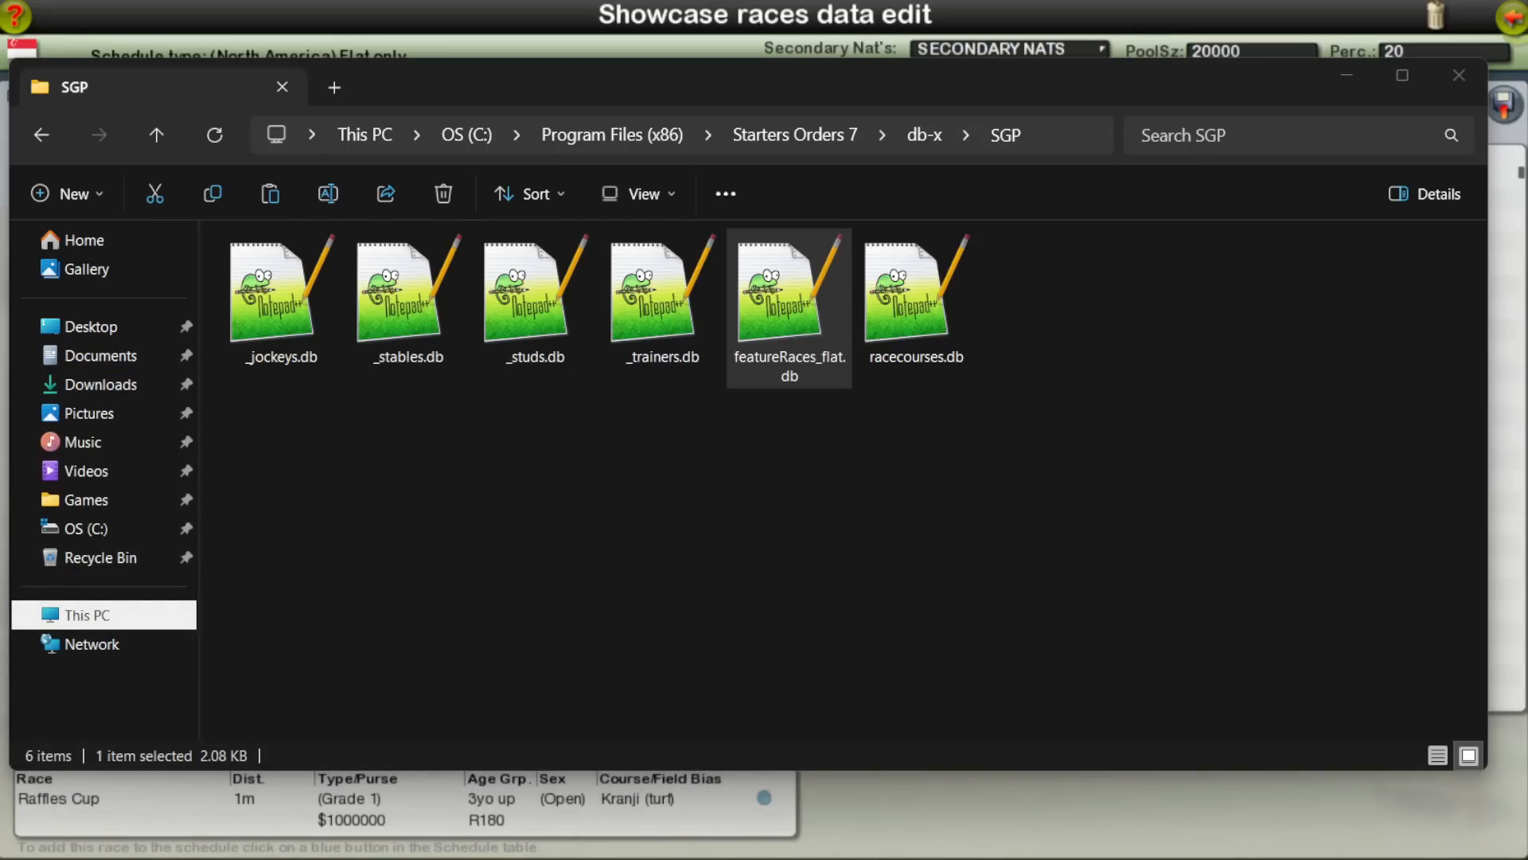
Step: Open featureRaces_flat.db from the SGP folder inside db and look up the "raffles" entry
{"action": "key", "text": "BackSpace"}
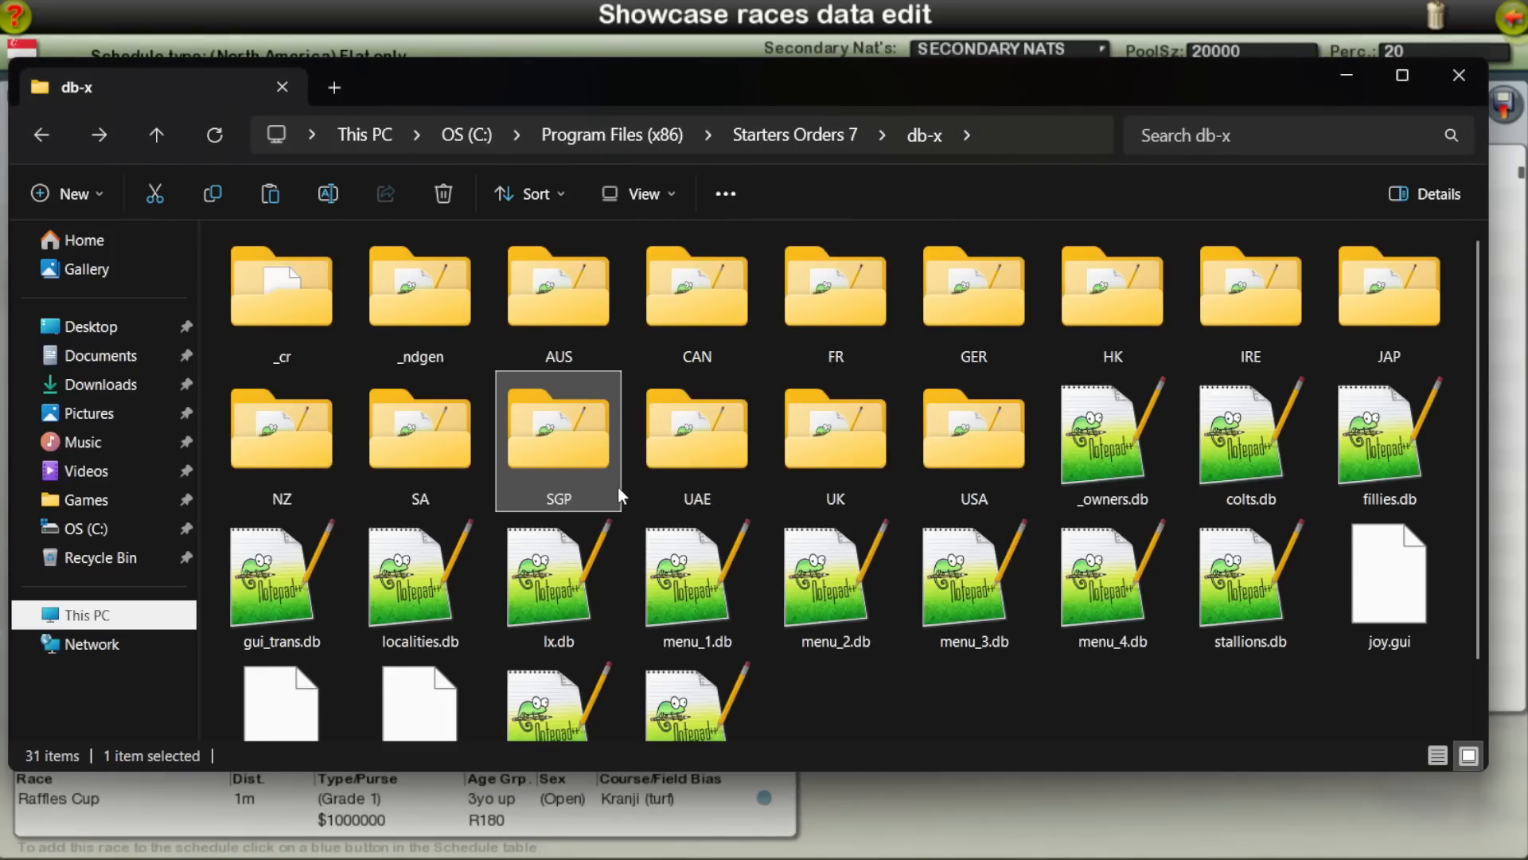
{"action": "key", "text": "BackSpace"}
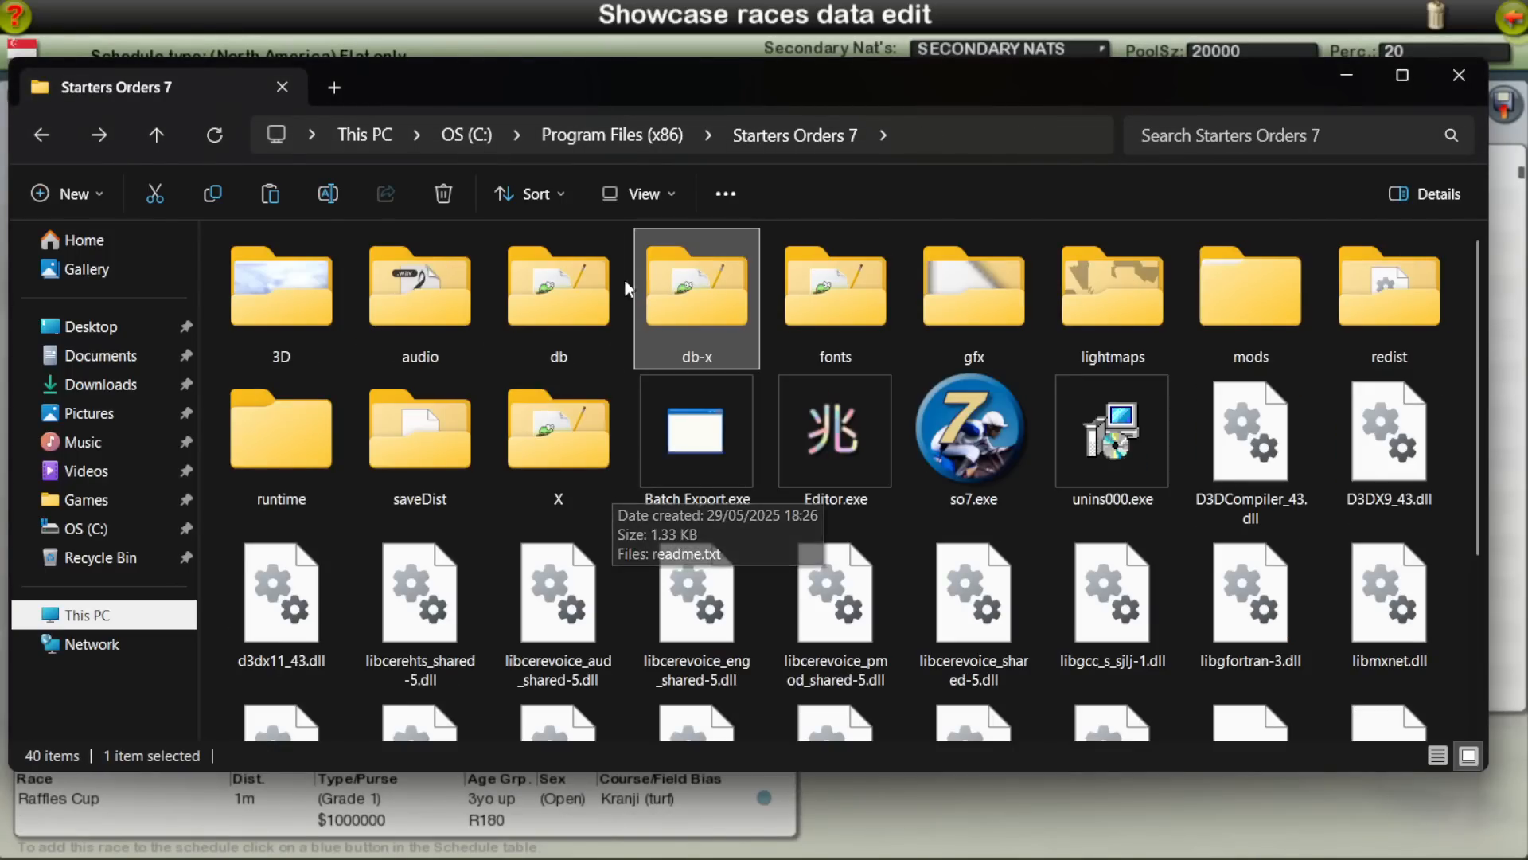
{"action": "double_click", "coordinate": [545, 299]}
{"action": "double_click", "coordinate": [553, 447]}
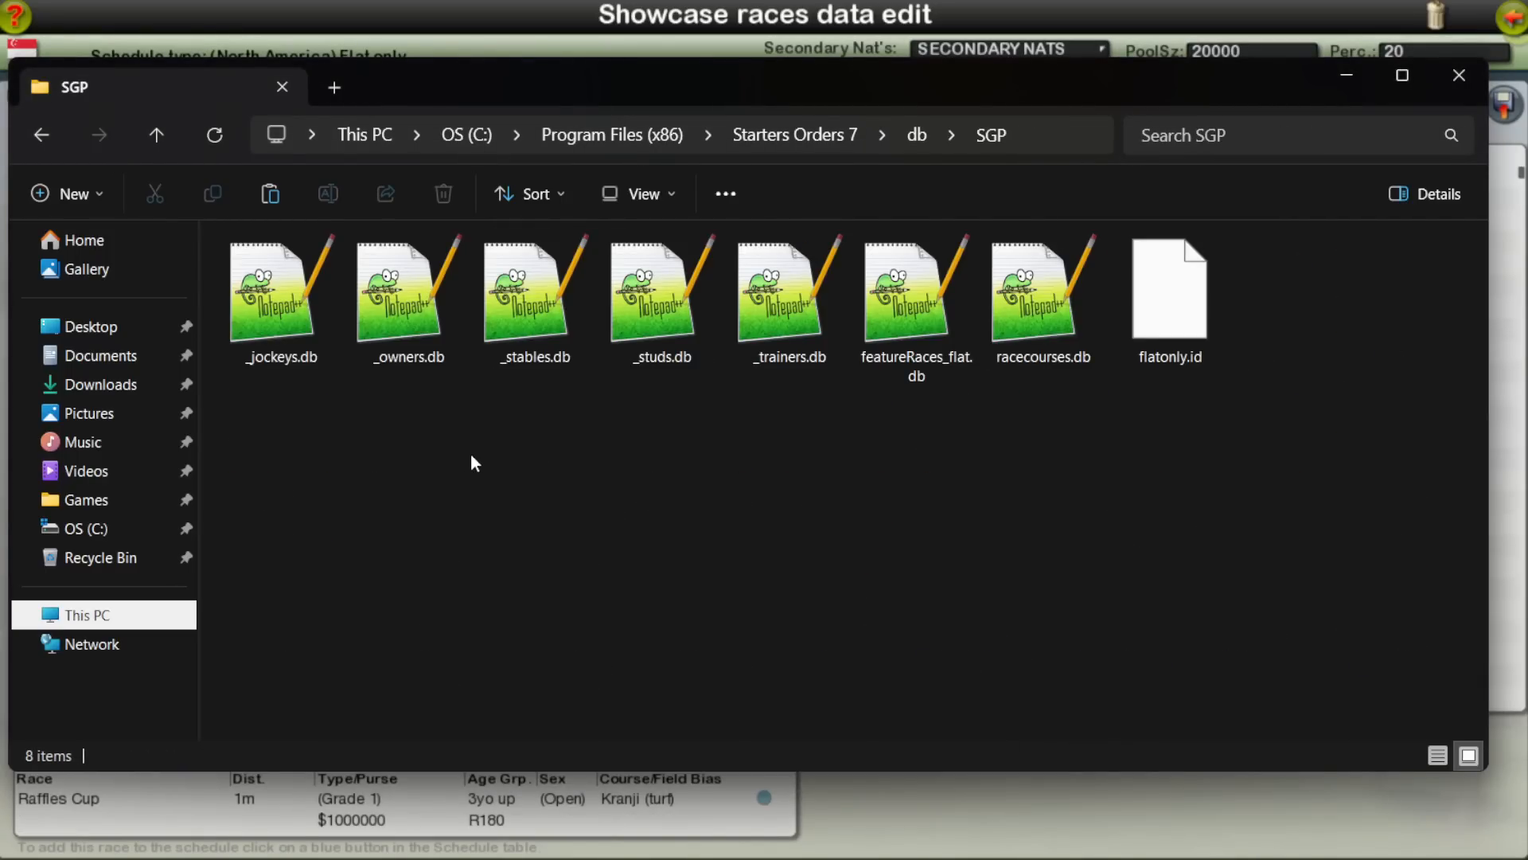
{"action": "left_click", "coordinate": [901, 318]}
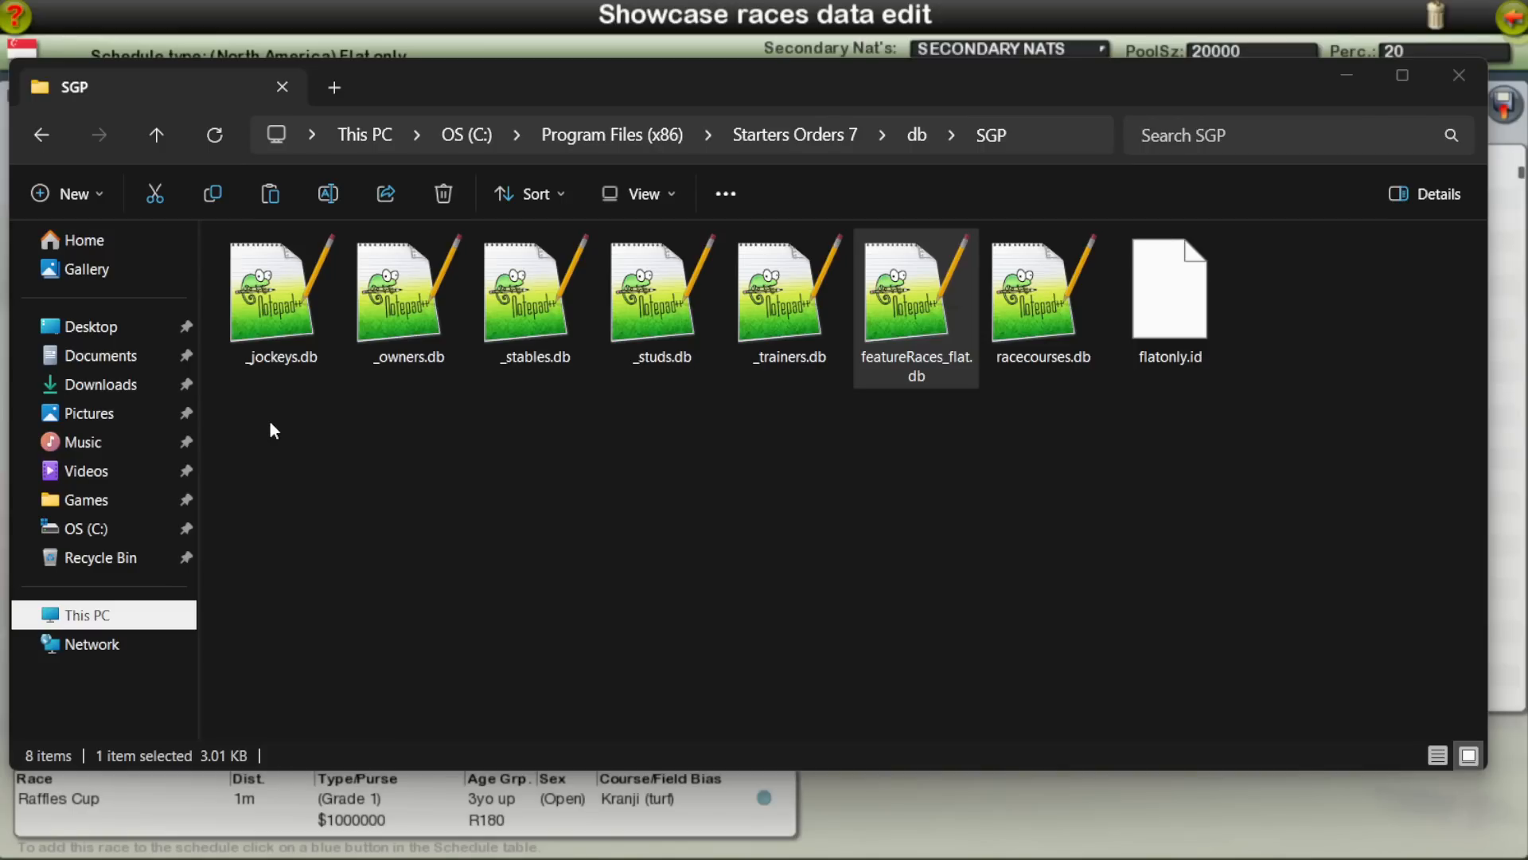
{"action": "key", "text": "ctrl+f"}
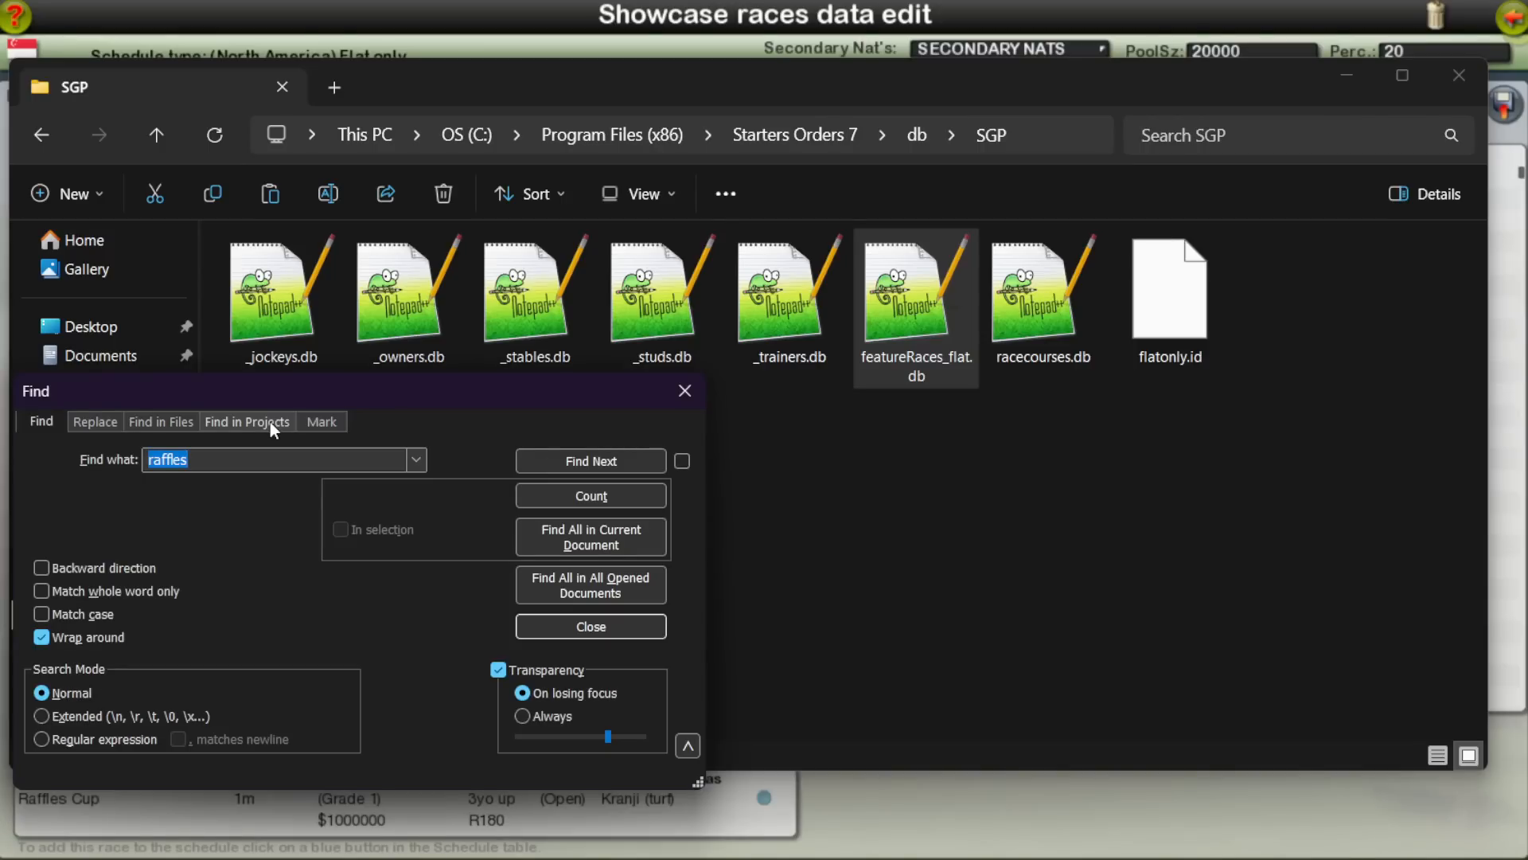
{"action": "left_click", "coordinate": [683, 393]}
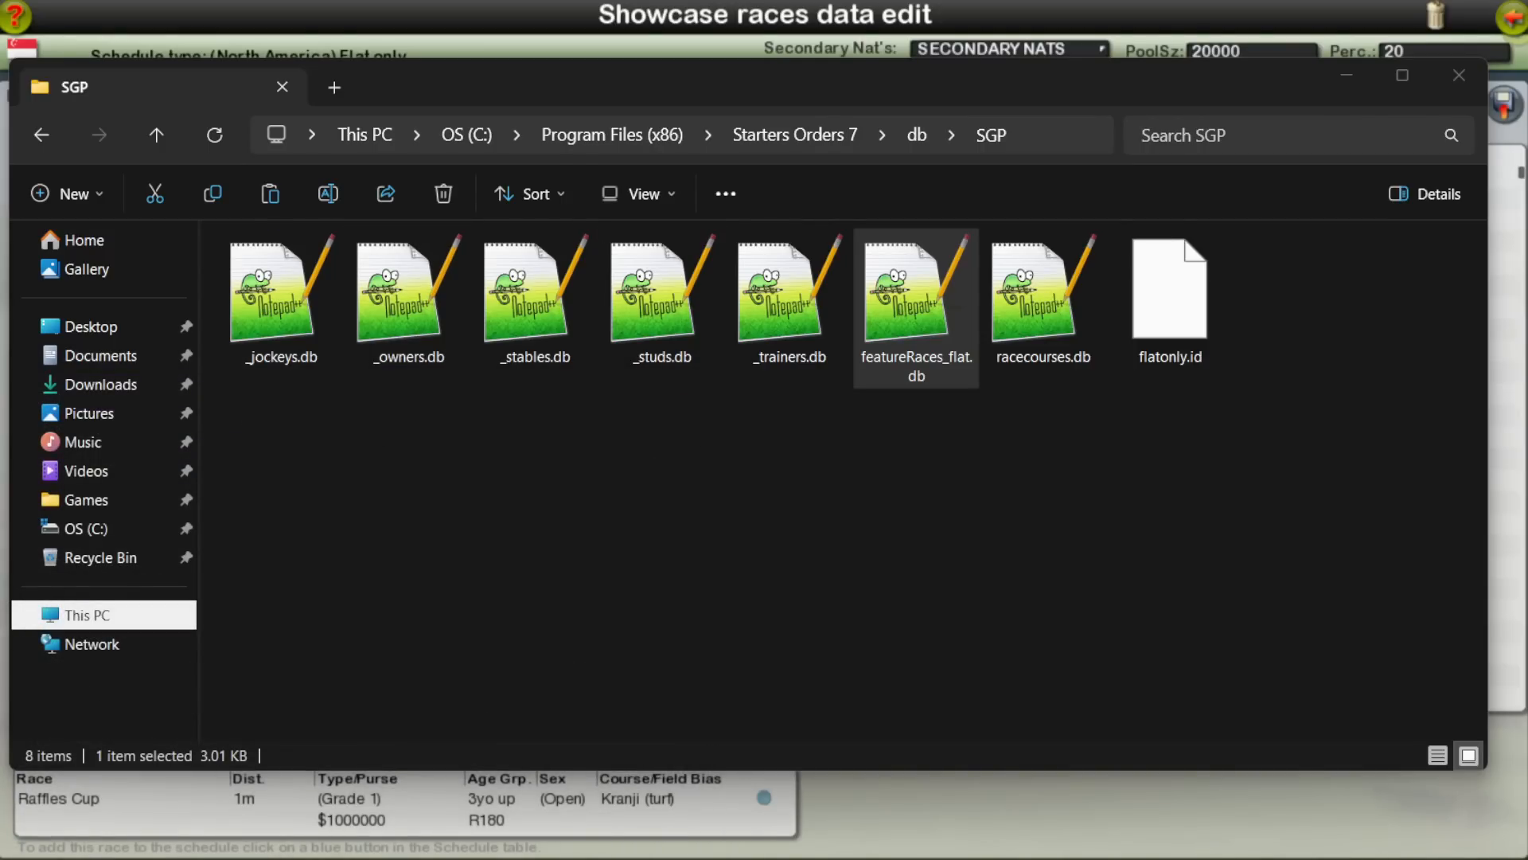
Step: Return to the Starters Orders 7 folder and switch to the Notepad++ window
{"action": "key", "text": "BackSpace"}
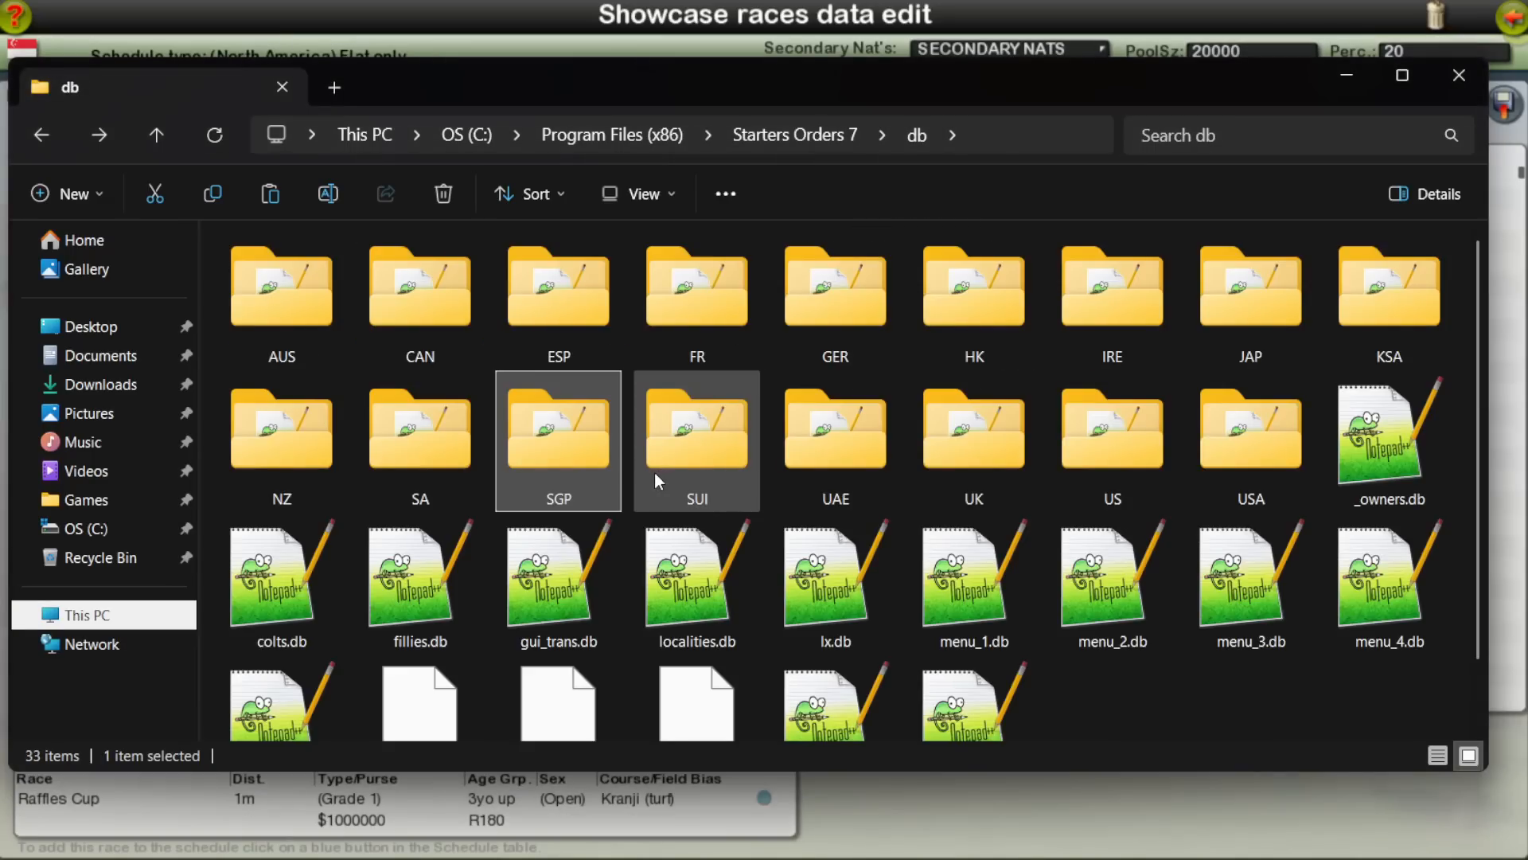
{"action": "key", "text": "BackSpace"}
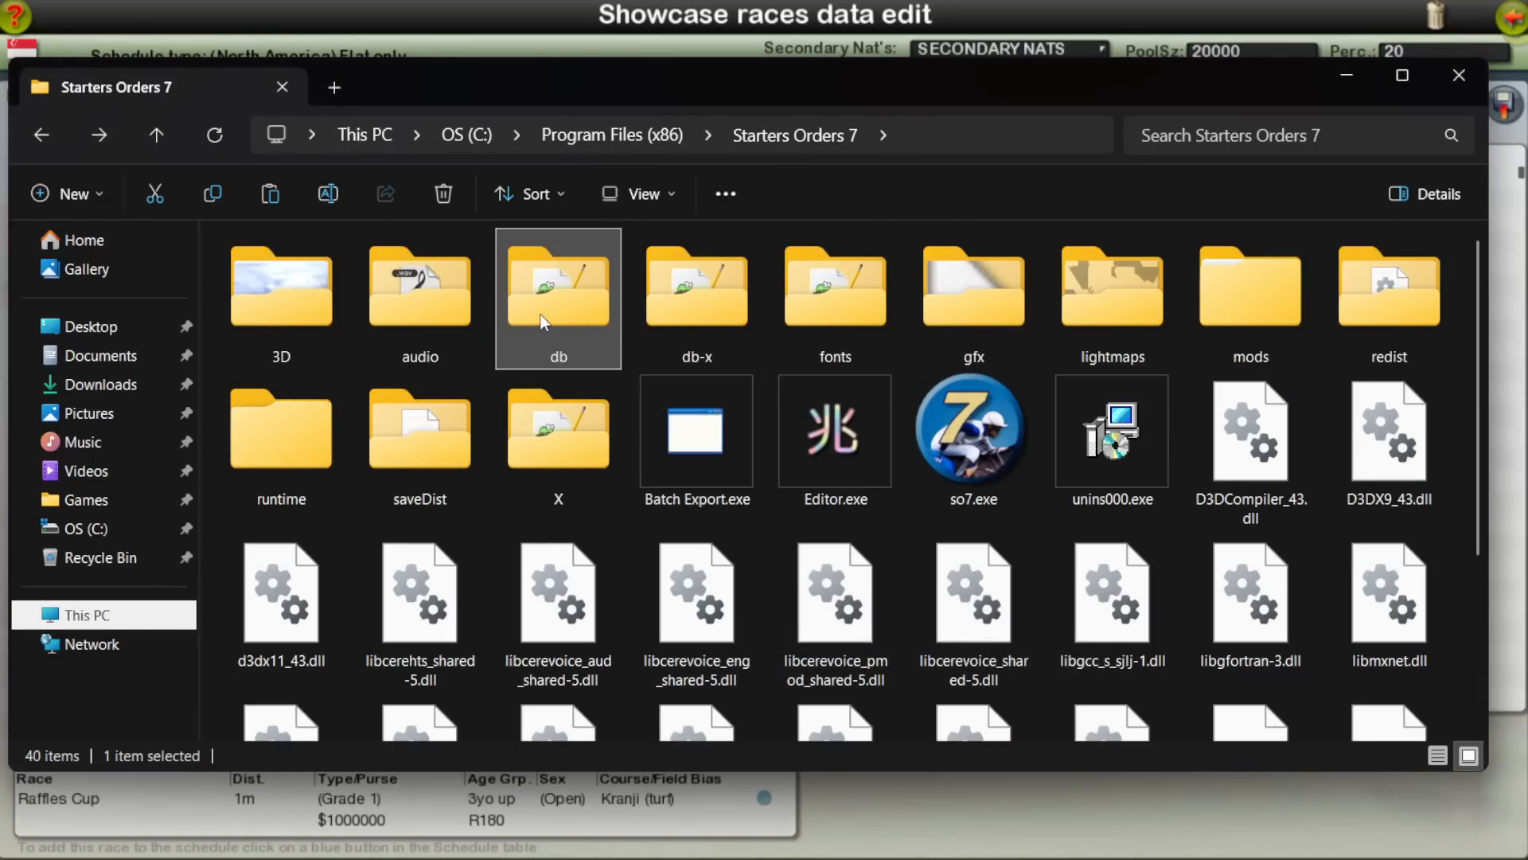
{"action": "left_click", "coordinate": [1236, 342]}
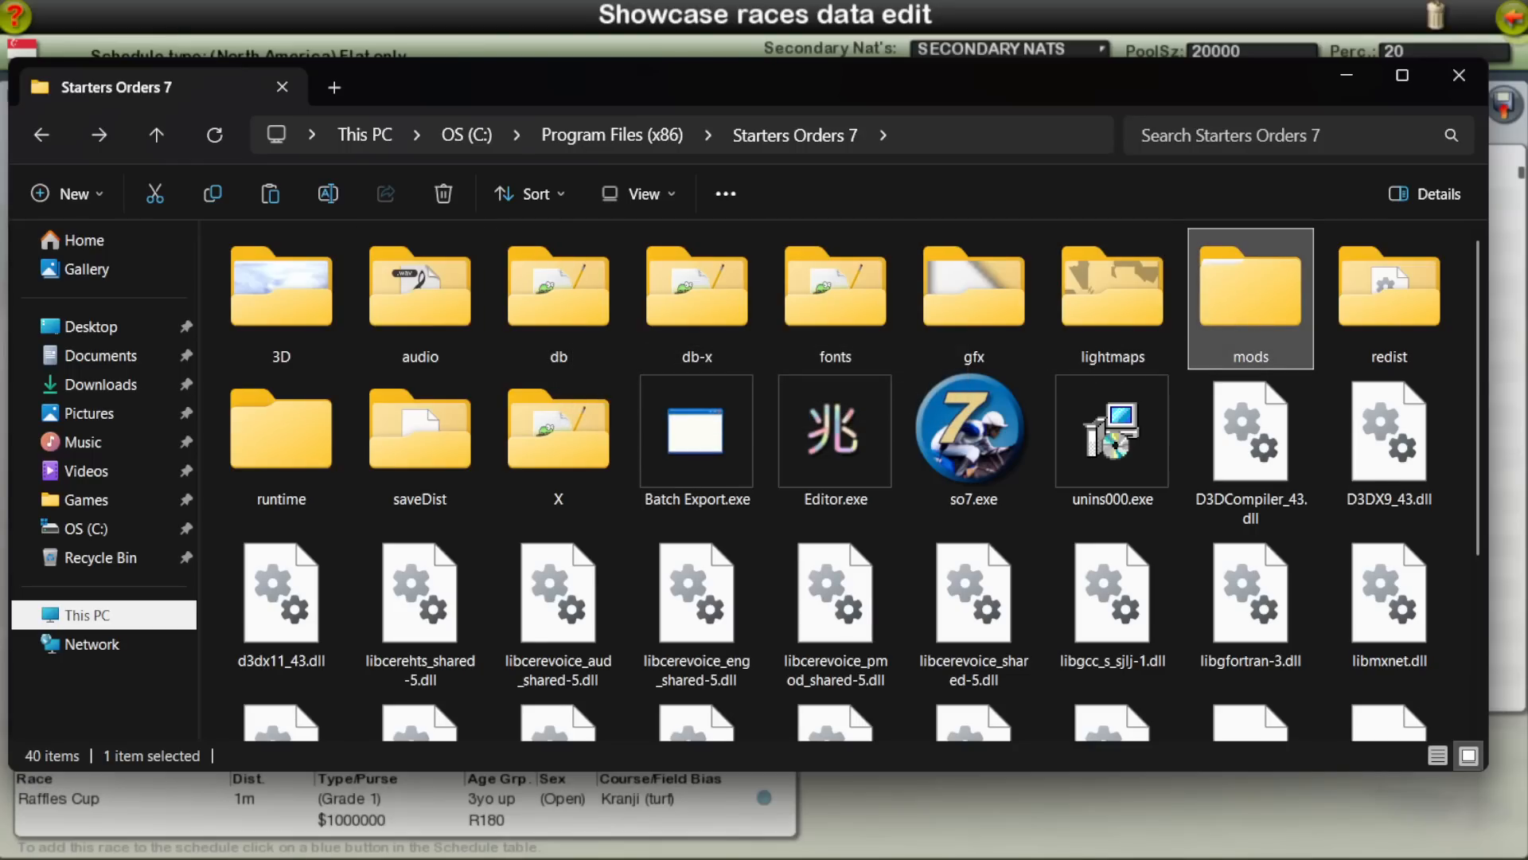
{"action": "key", "text": "alt+Tab"}
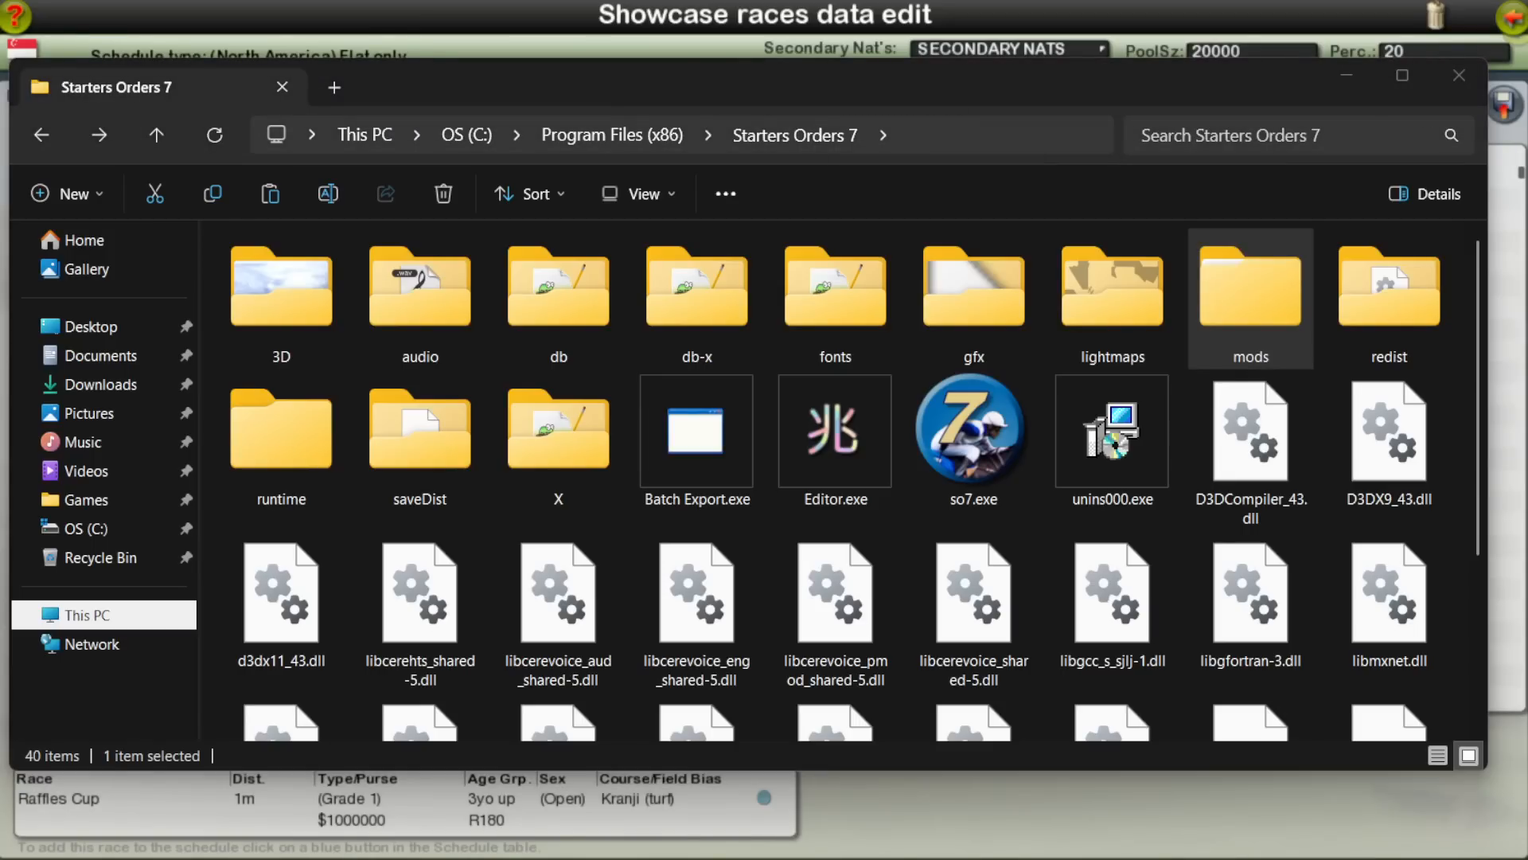
{"action": "left_click", "coordinate": [579, 317]}
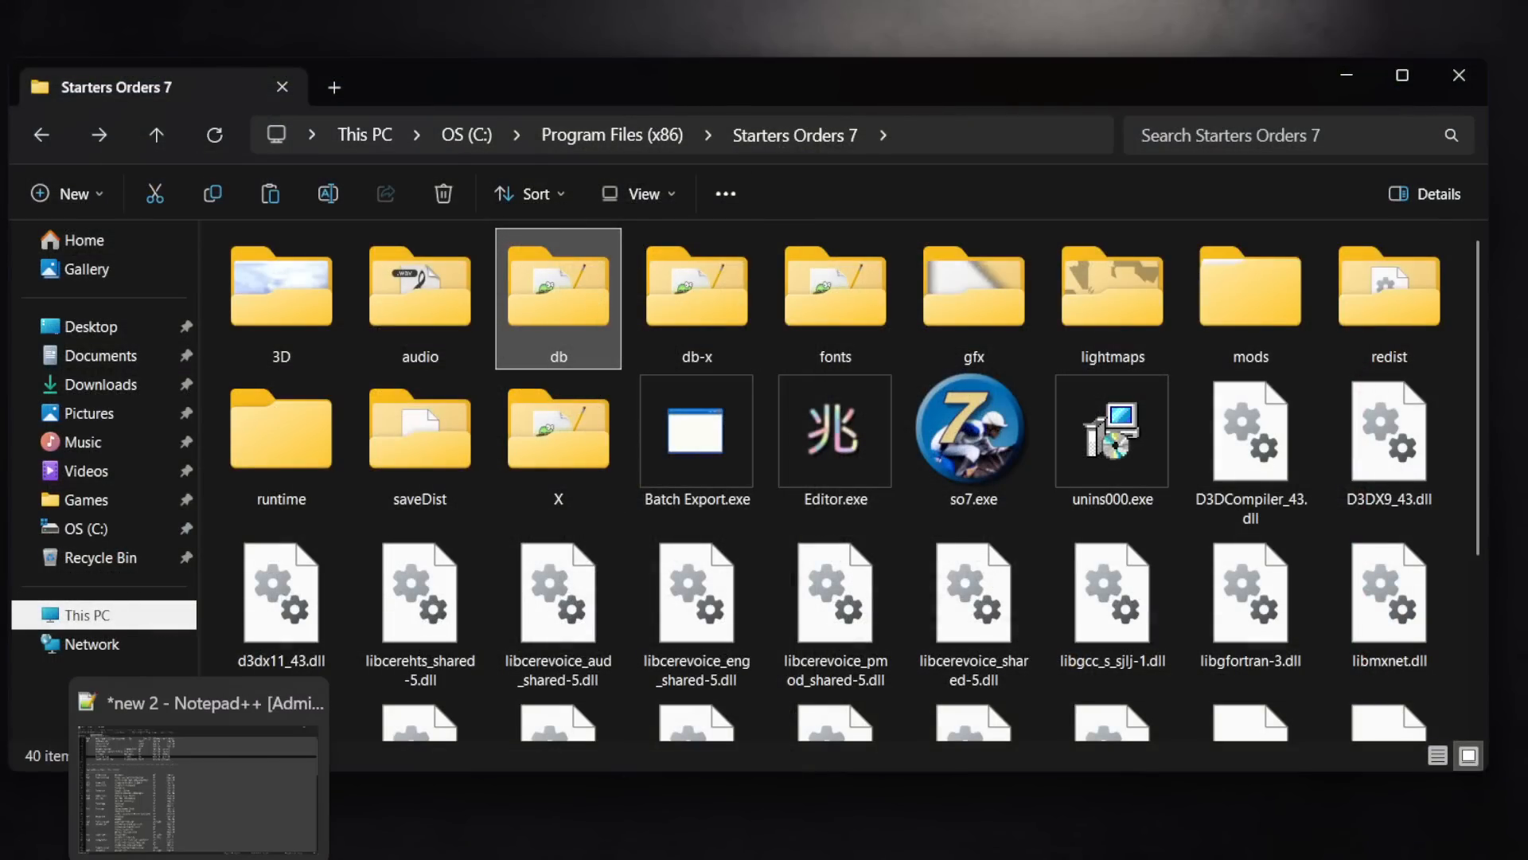
{"action": "left_click", "coordinate": [199, 859]}
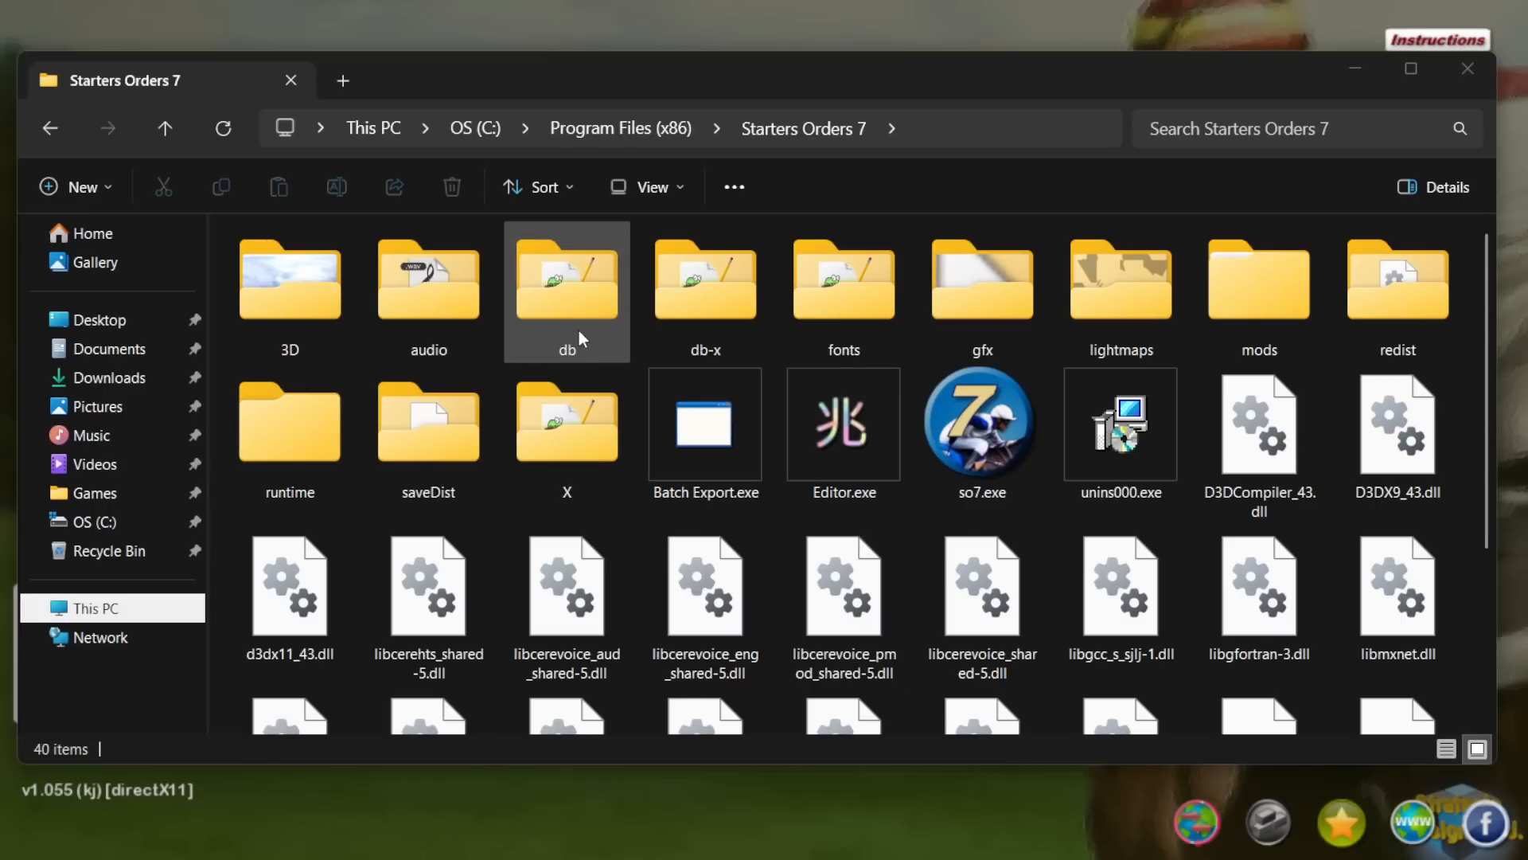
Step: Copy the db folder into mods\Start It, replacing the existing files, and return to the Starters Orders 7 folder
{"action": "left_click", "coordinate": [579, 328]}
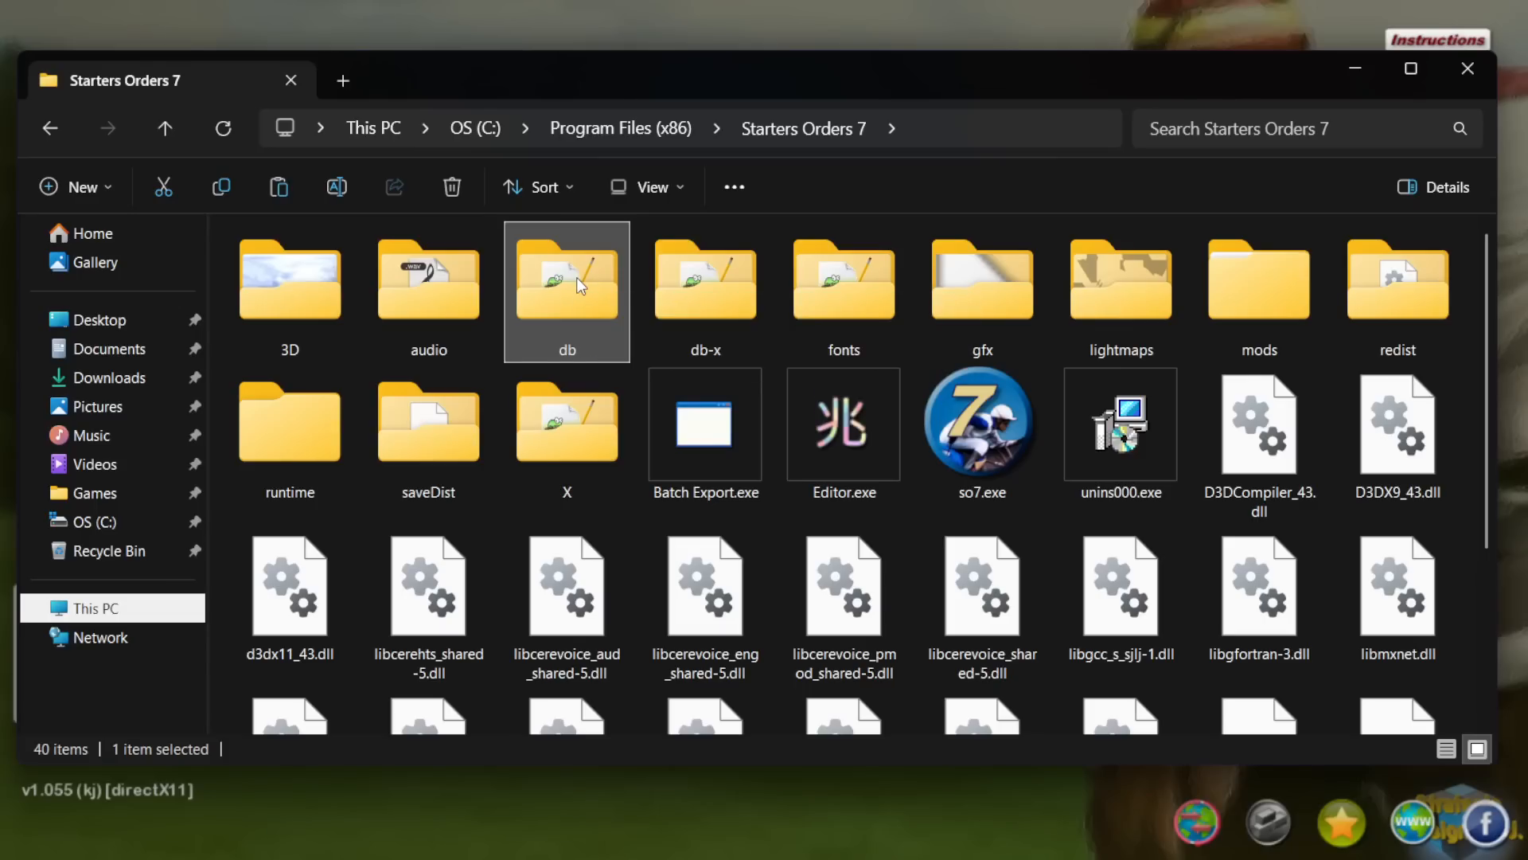
{"action": "double_click", "coordinate": [1257, 293]}
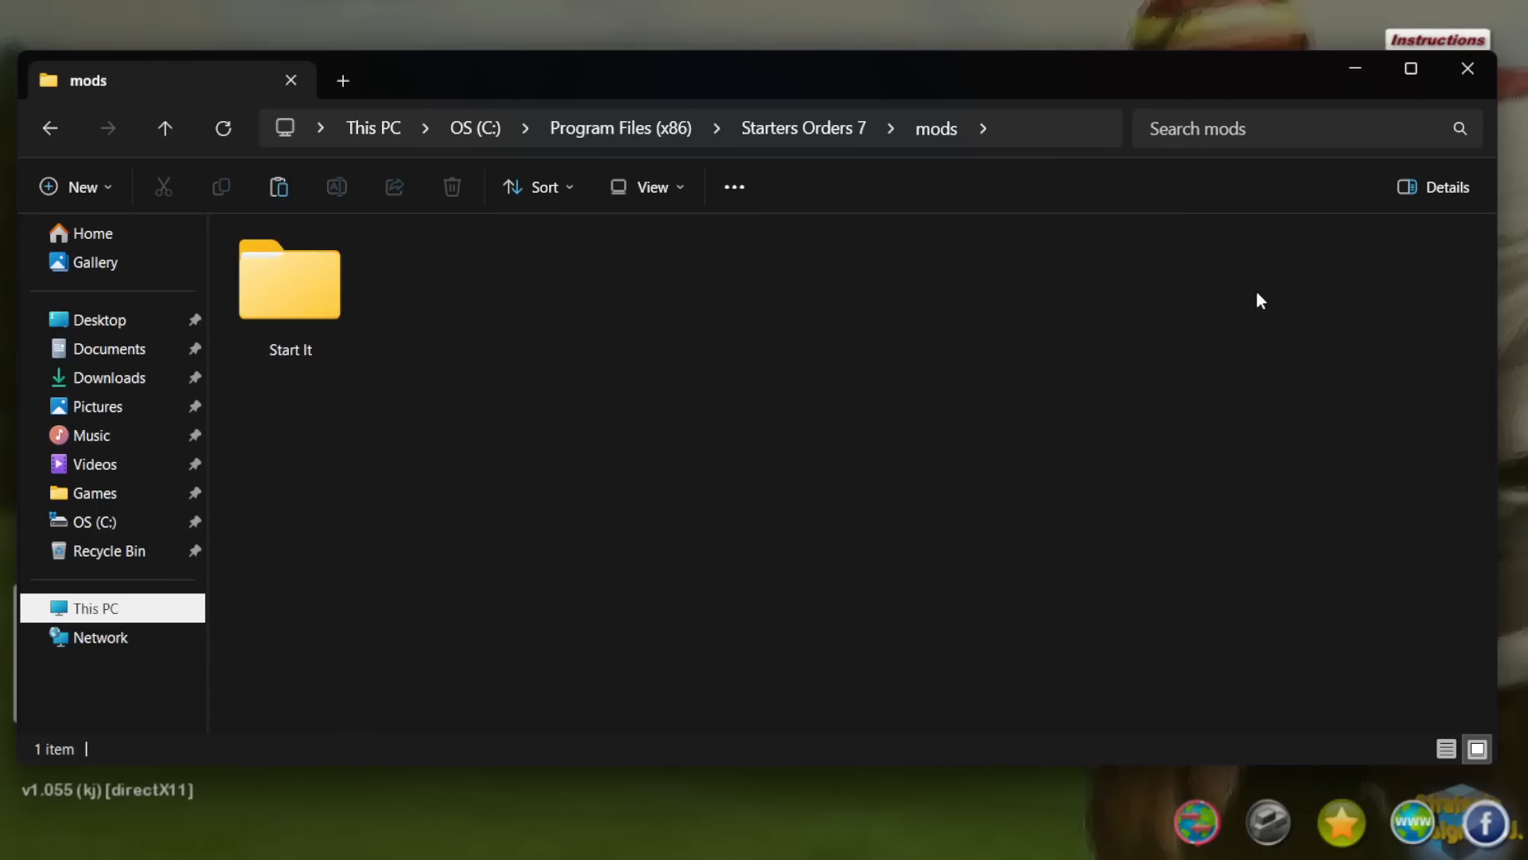
{"action": "double_click", "coordinate": [317, 293]}
{"action": "key", "text": "ctrl+v"}
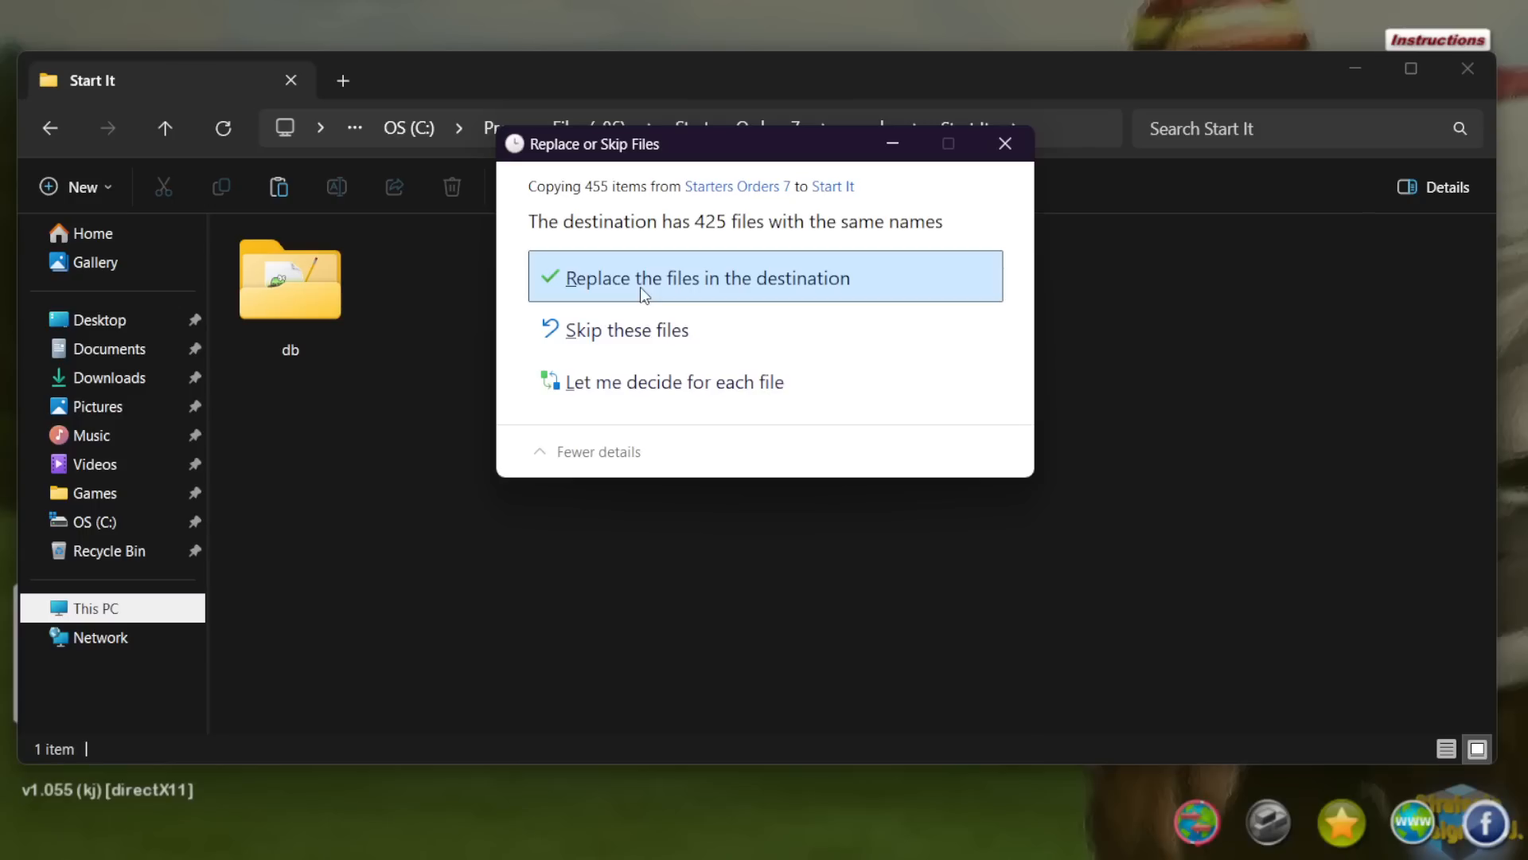
{"action": "left_click", "coordinate": [640, 286]}
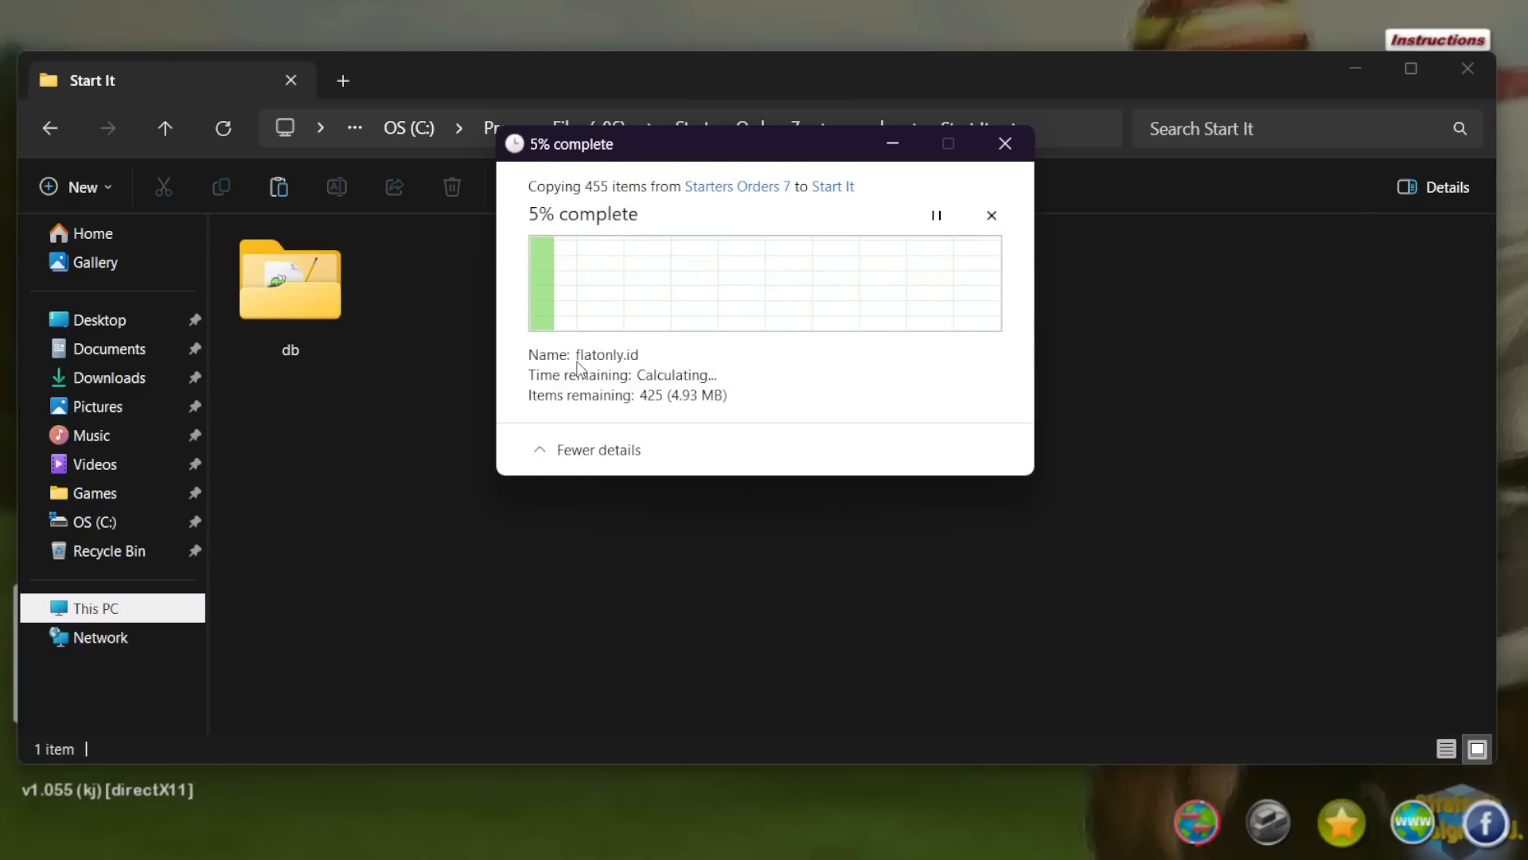
{"action": "left_click", "coordinate": [694, 335]}
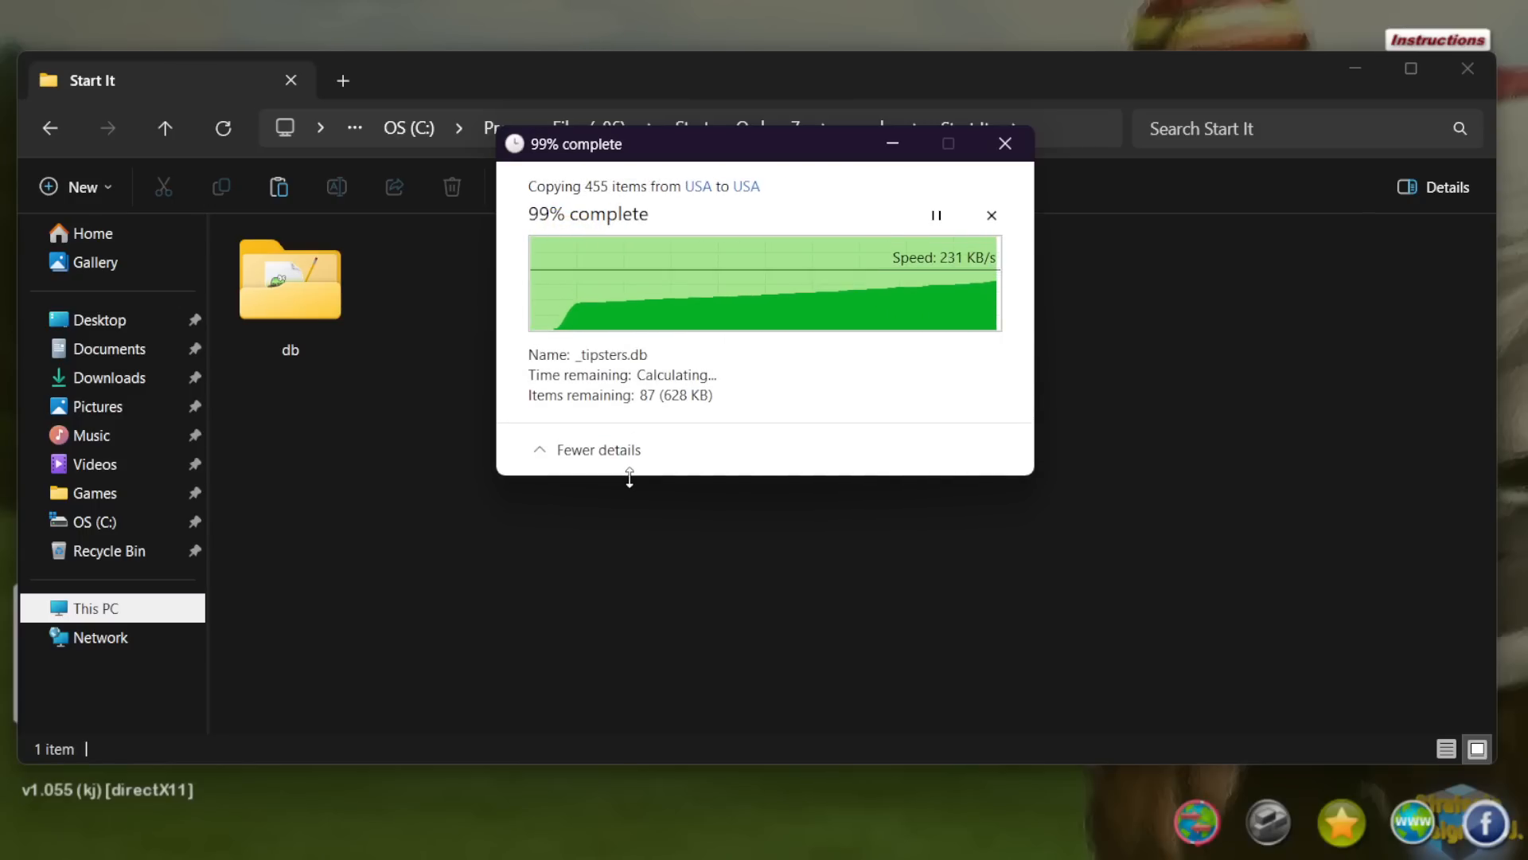
{"action": "key", "text": "BackSpace"}
{"action": "key", "text": "BackSpace"}
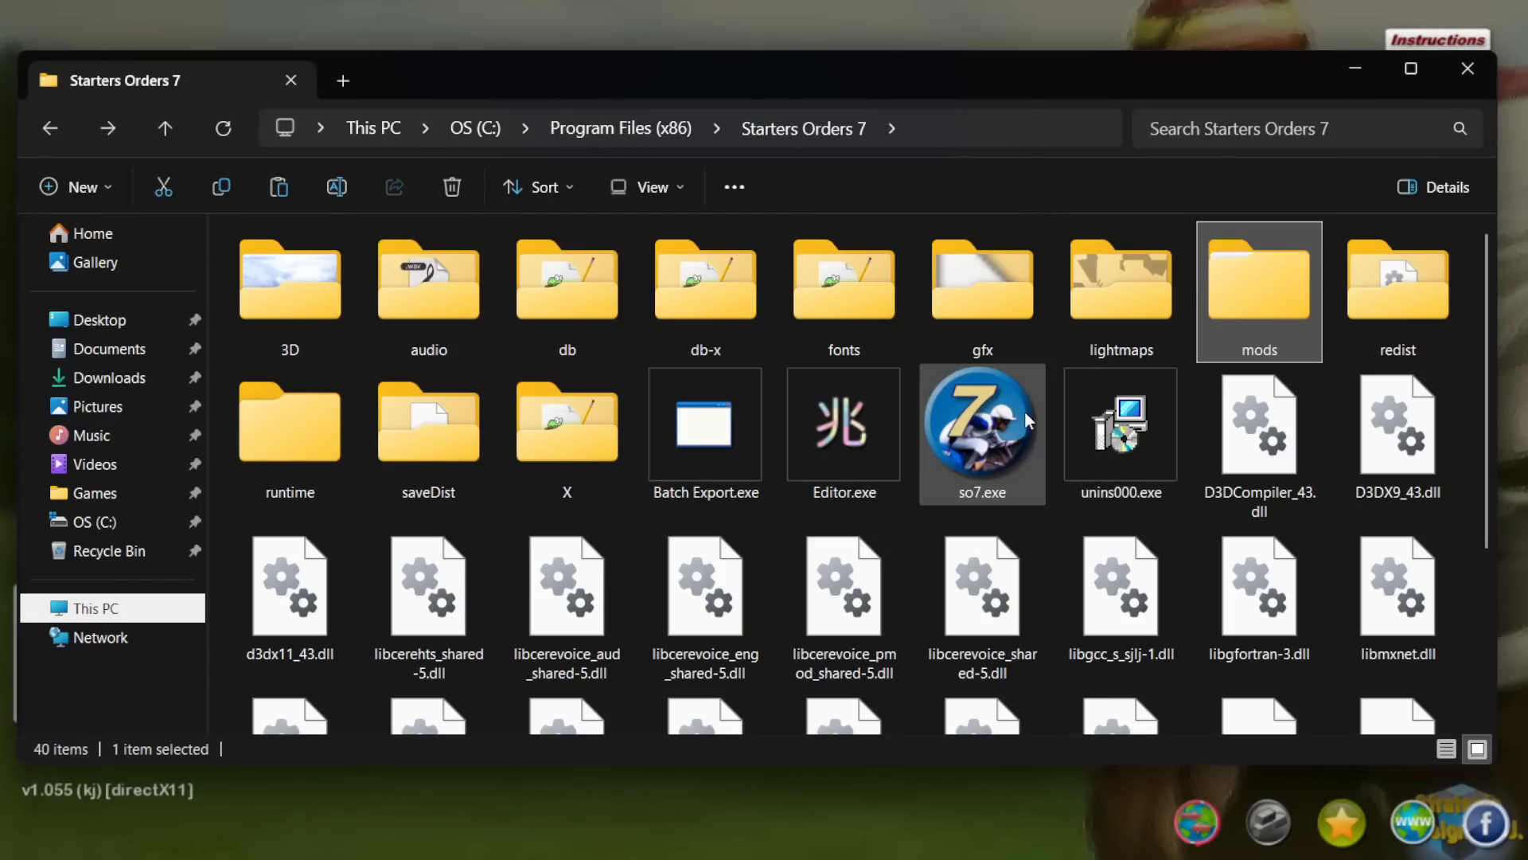
{"action": "left_click", "coordinate": [556, 288]}
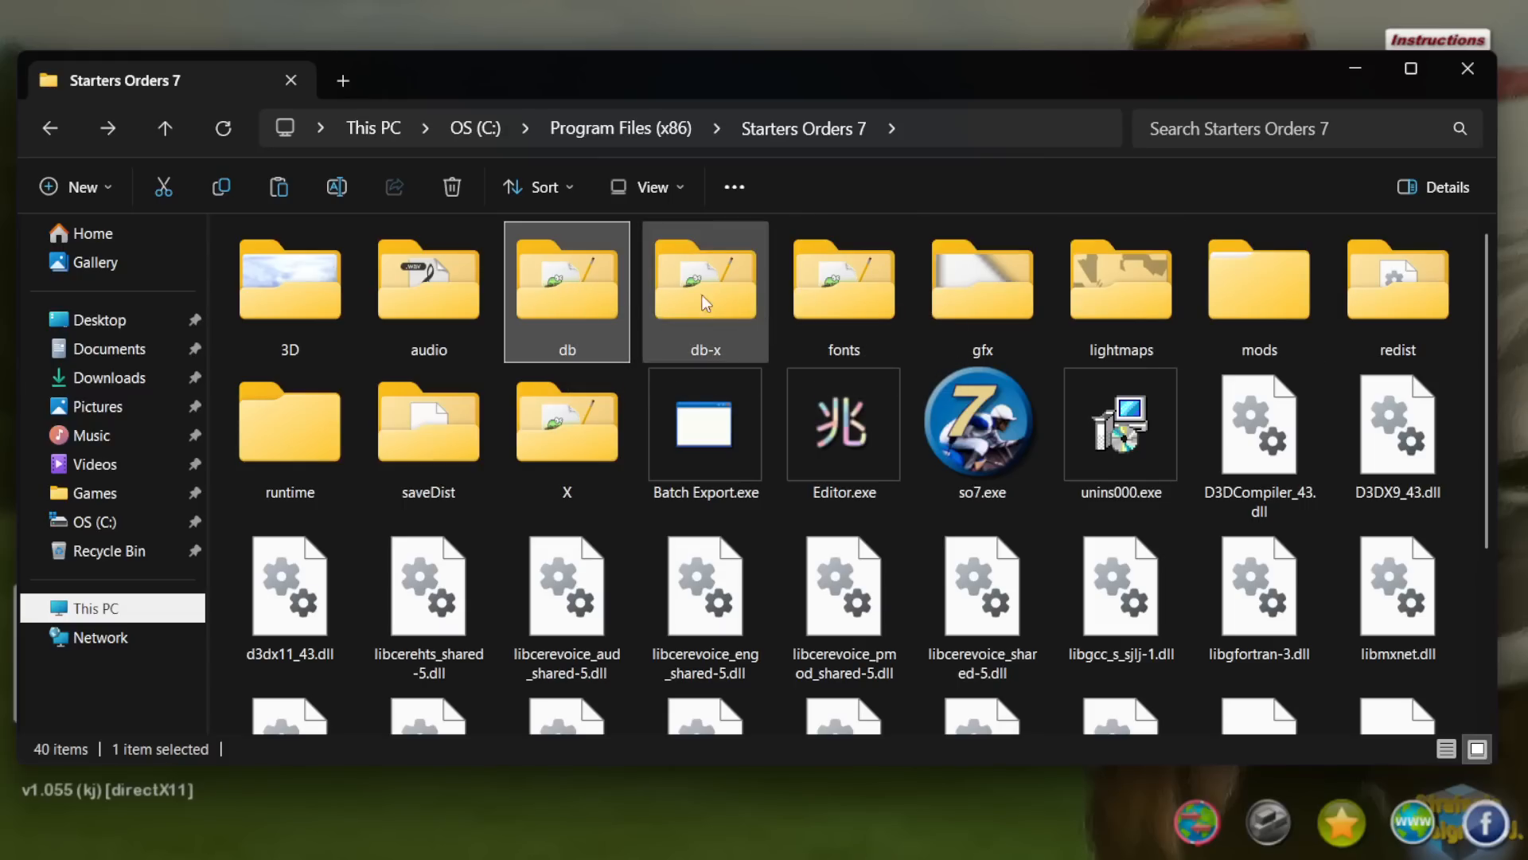
{"action": "left_click", "coordinate": [710, 324]}
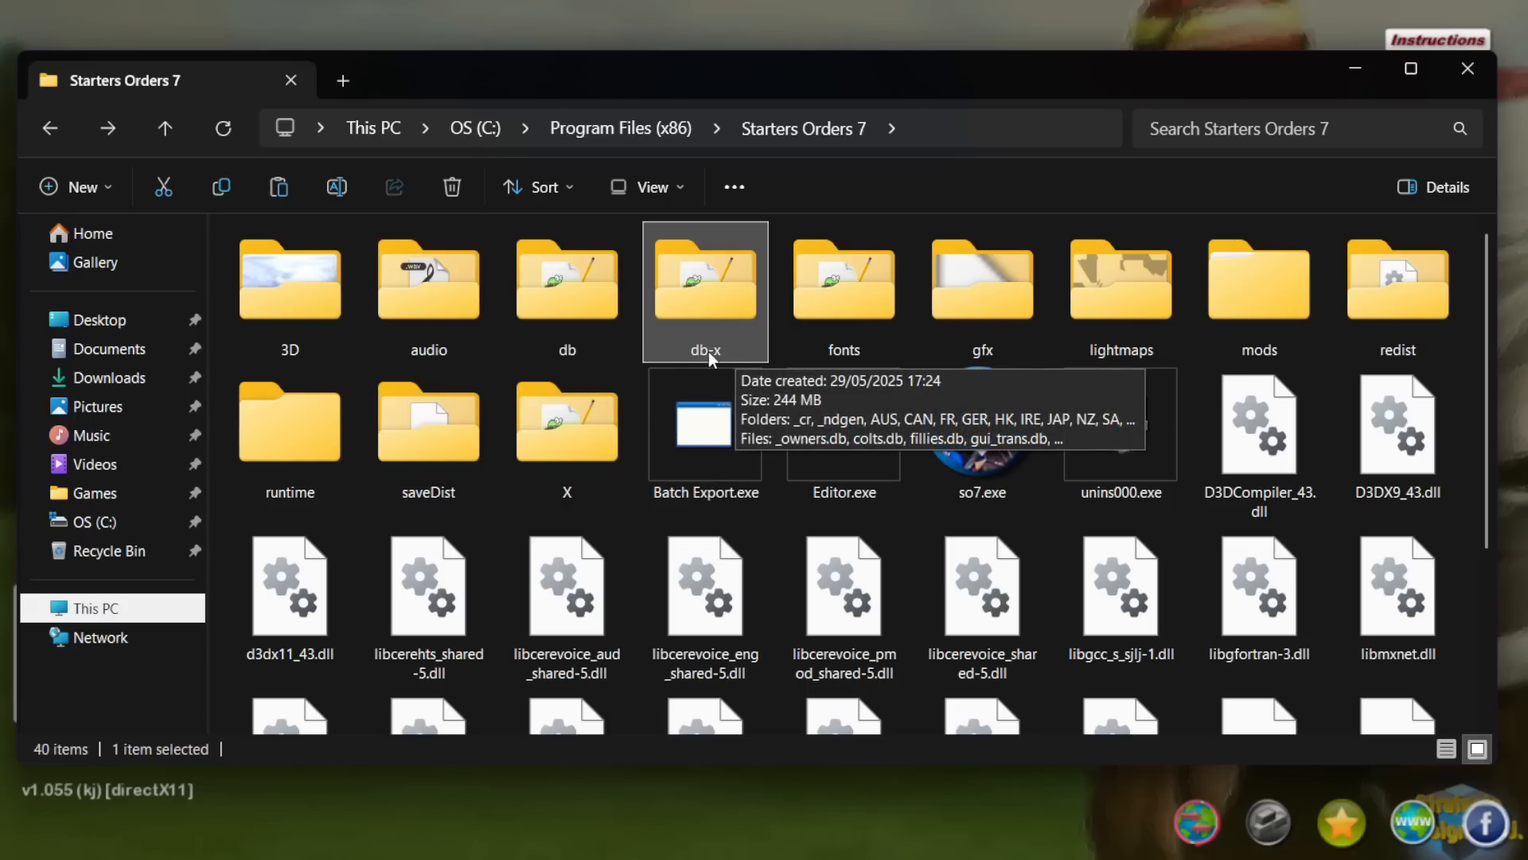
{"action": "left_click", "coordinate": [582, 307]}
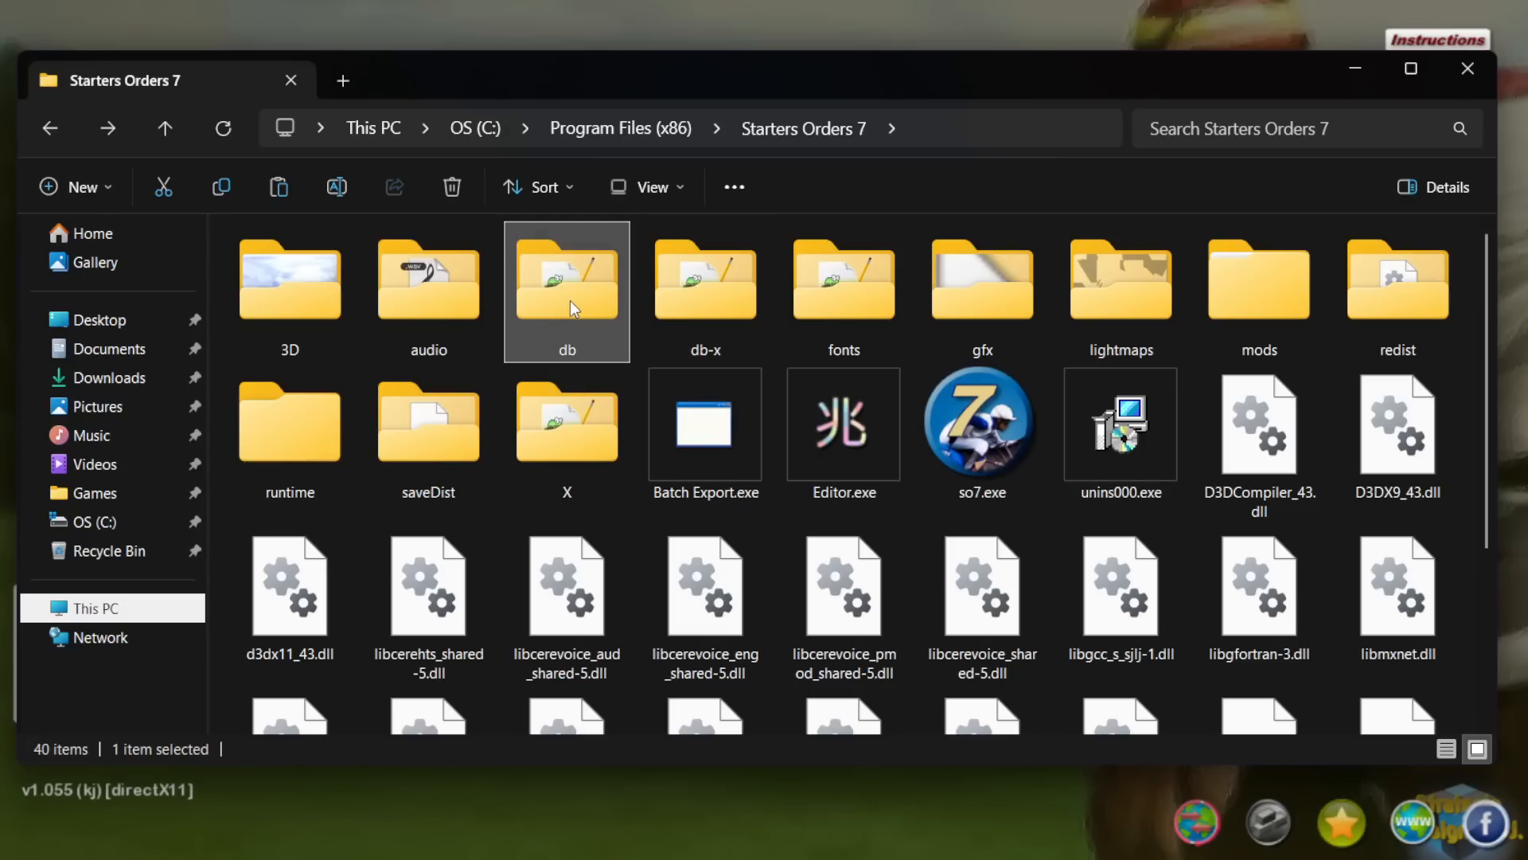
{"action": "left_click", "coordinate": [1294, 304]}
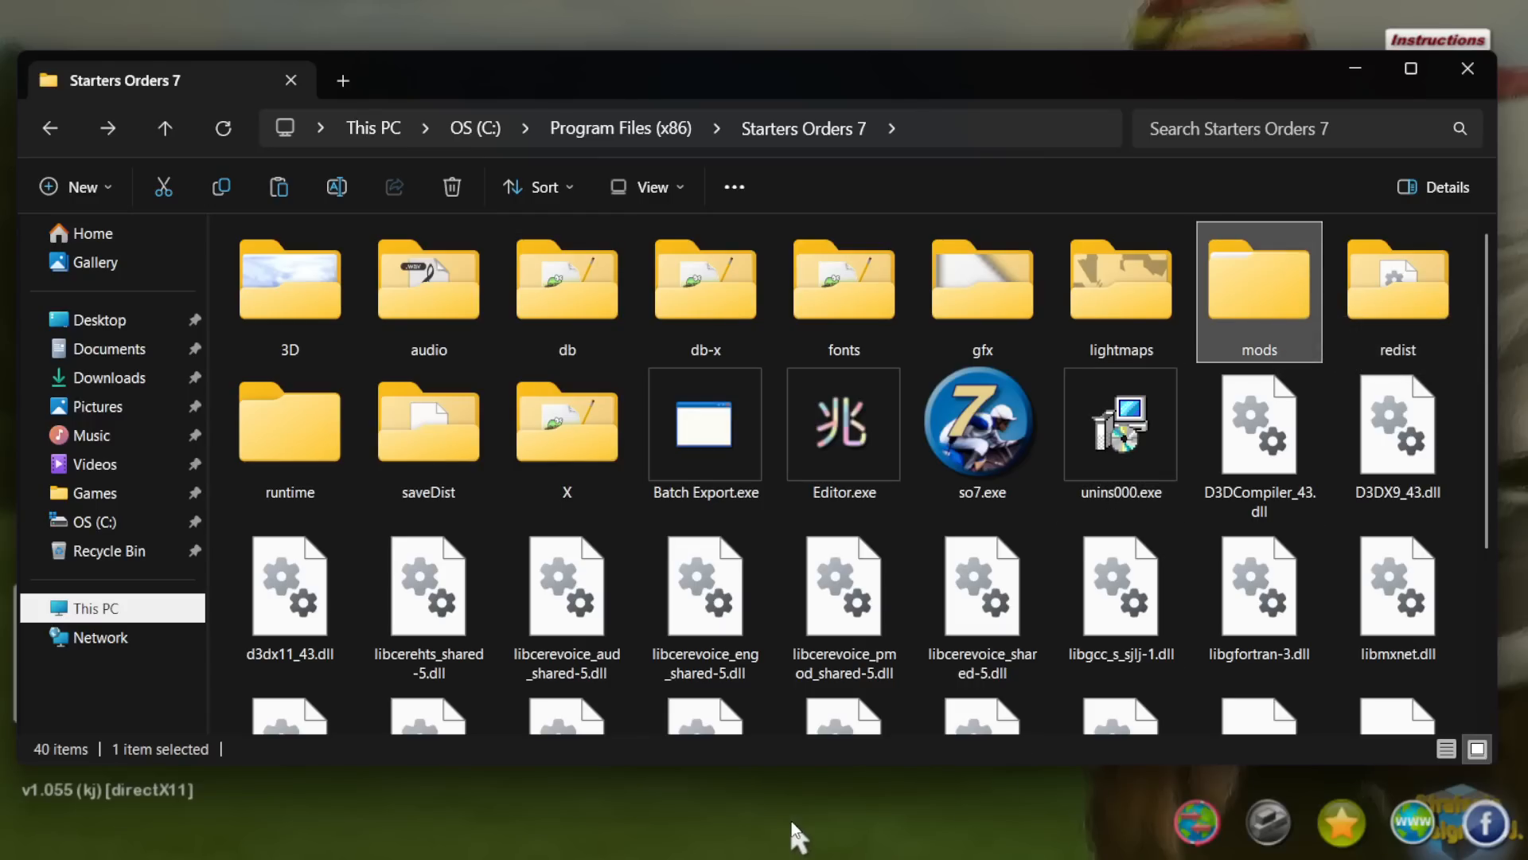
Step: Switch to Starters Orders 7 and open the custom schedule sched_f_hilltop.db in the showcase schedule editor
{"action": "left_click", "coordinate": [916, 801]}
{"action": "left_click", "coordinate": [1270, 828]}
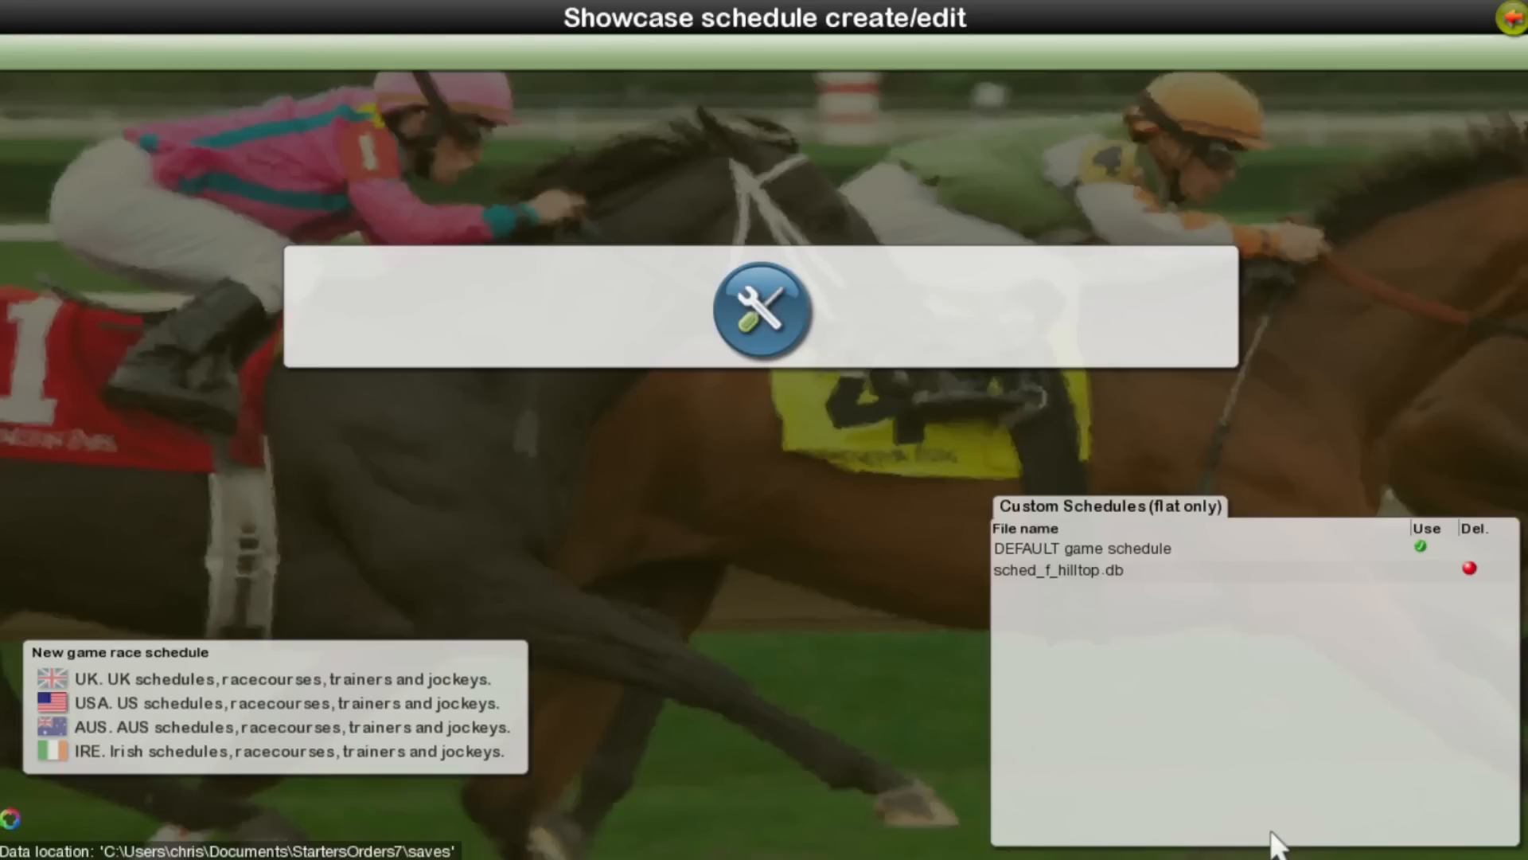
{"action": "left_click", "coordinate": [1222, 571]}
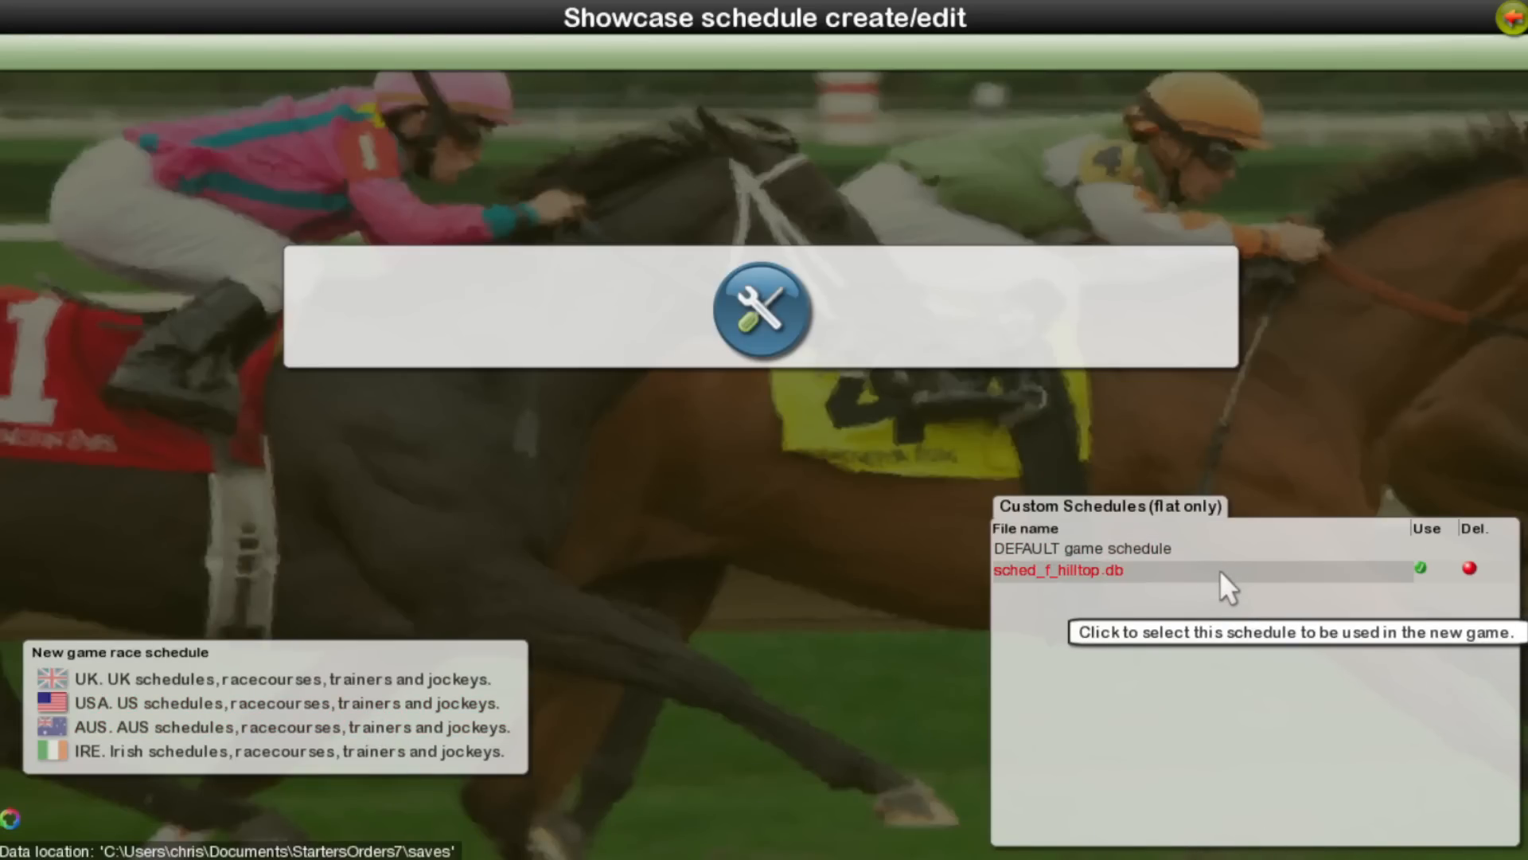
{"action": "left_click", "coordinate": [786, 301]}
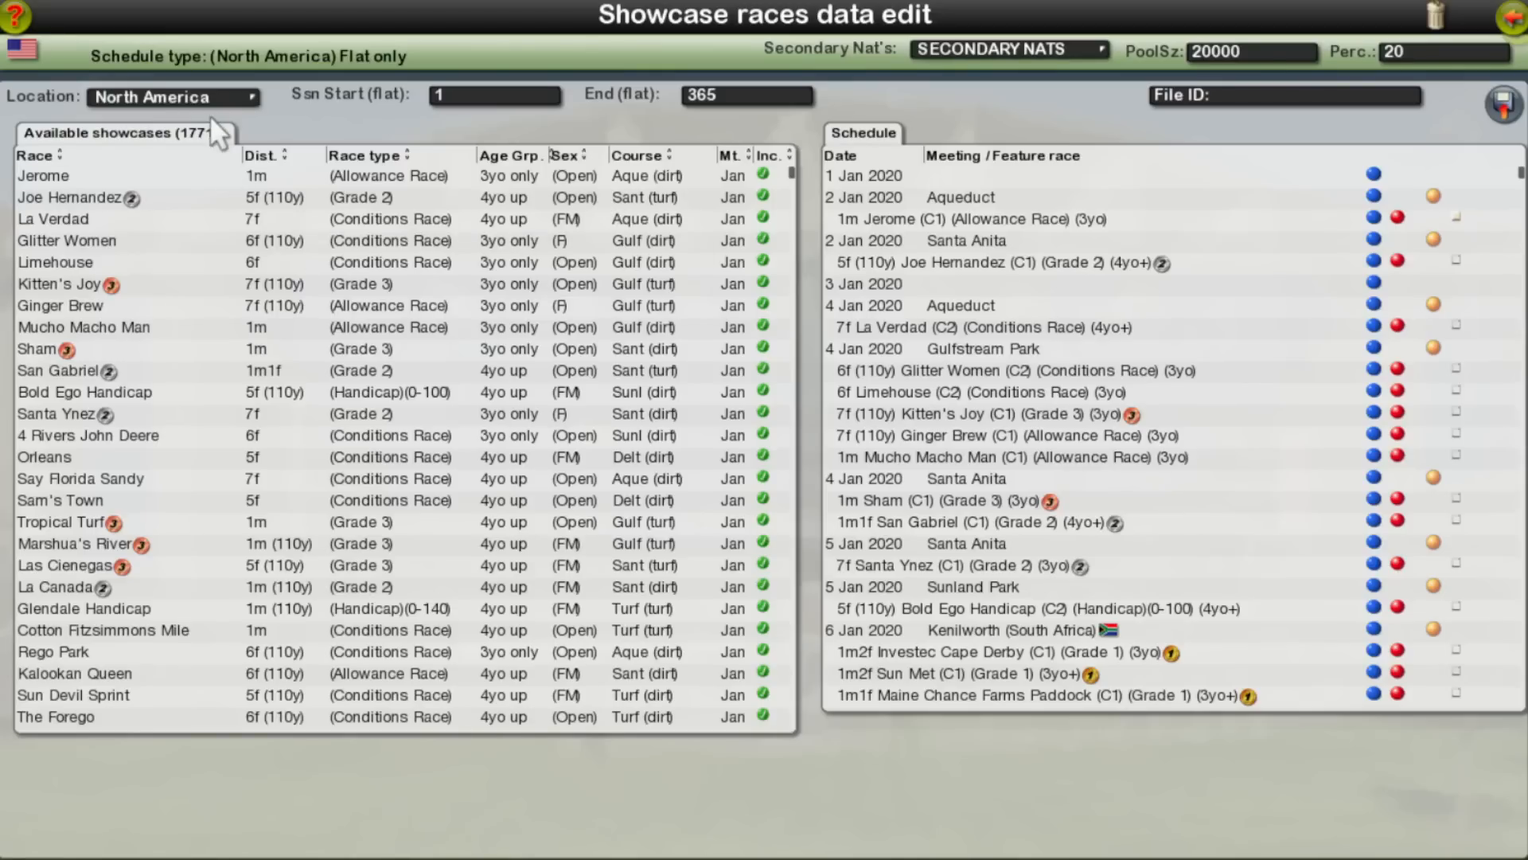
Step: List the South Africa showcases, sort them by race type and view the WSB Cape Fillies Guineas details
{"action": "left_click", "coordinate": [199, 95]}
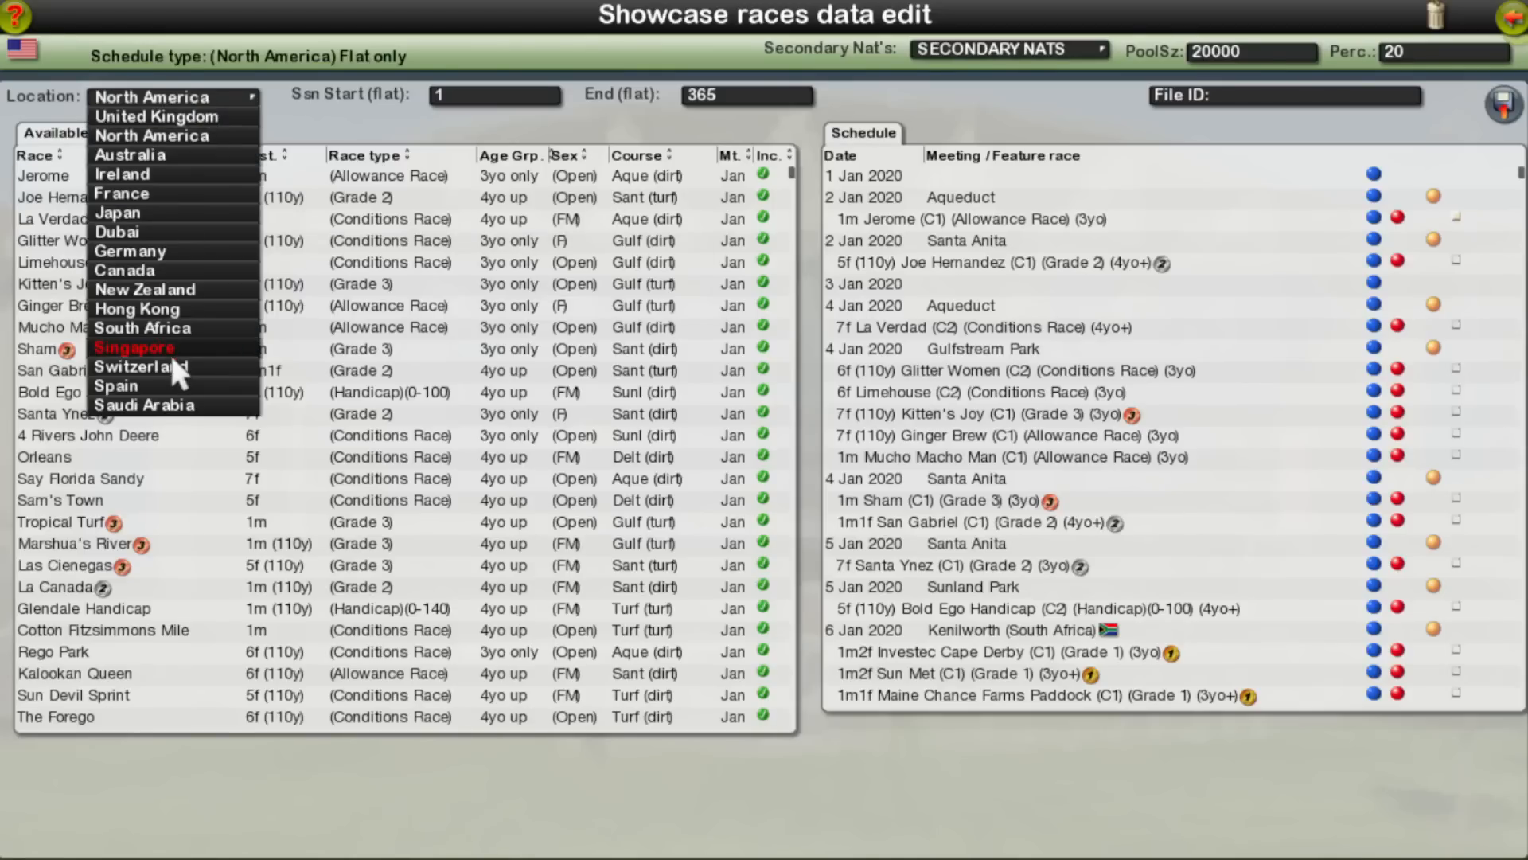
{"action": "left_click", "coordinate": [187, 331]}
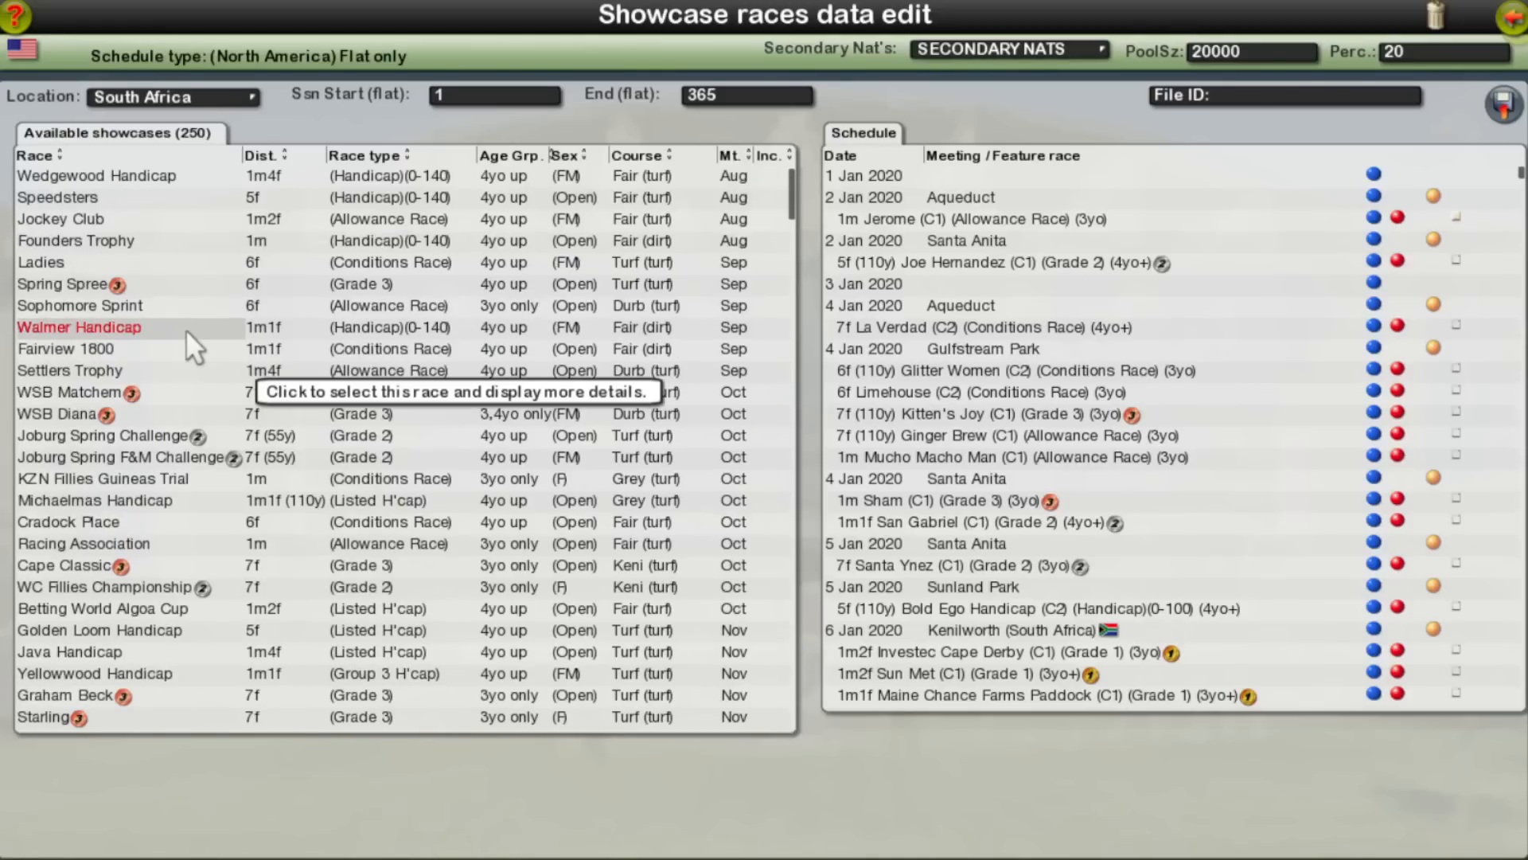
{"action": "left_click", "coordinate": [408, 153]}
{"action": "left_click", "coordinate": [412, 154]}
{"action": "left_click", "coordinate": [416, 151]}
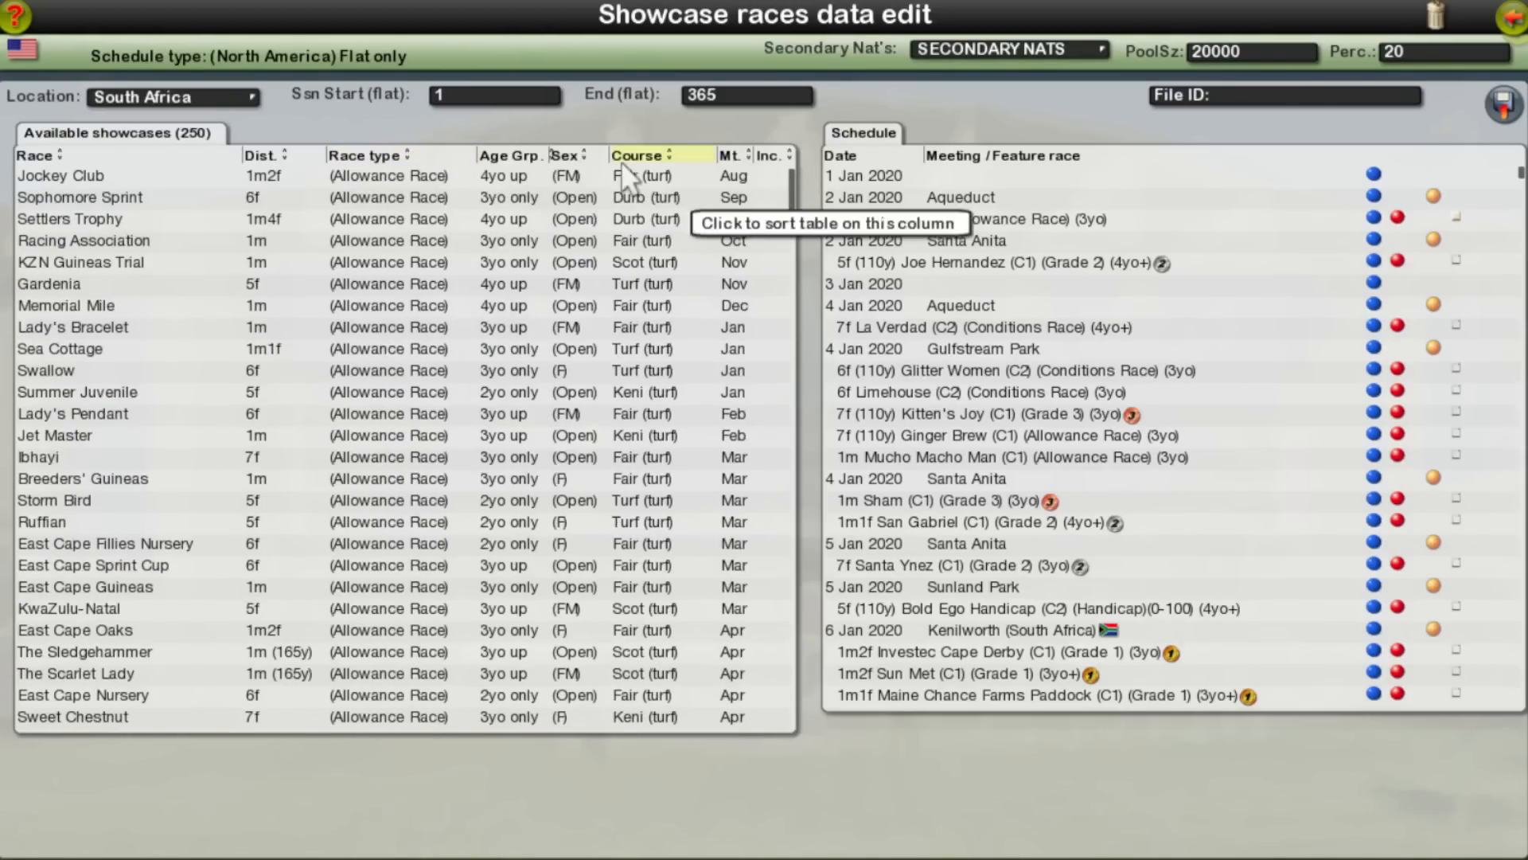
{"action": "left_click_drag", "start_coordinate": [790, 183], "coordinate": [785, 362]}
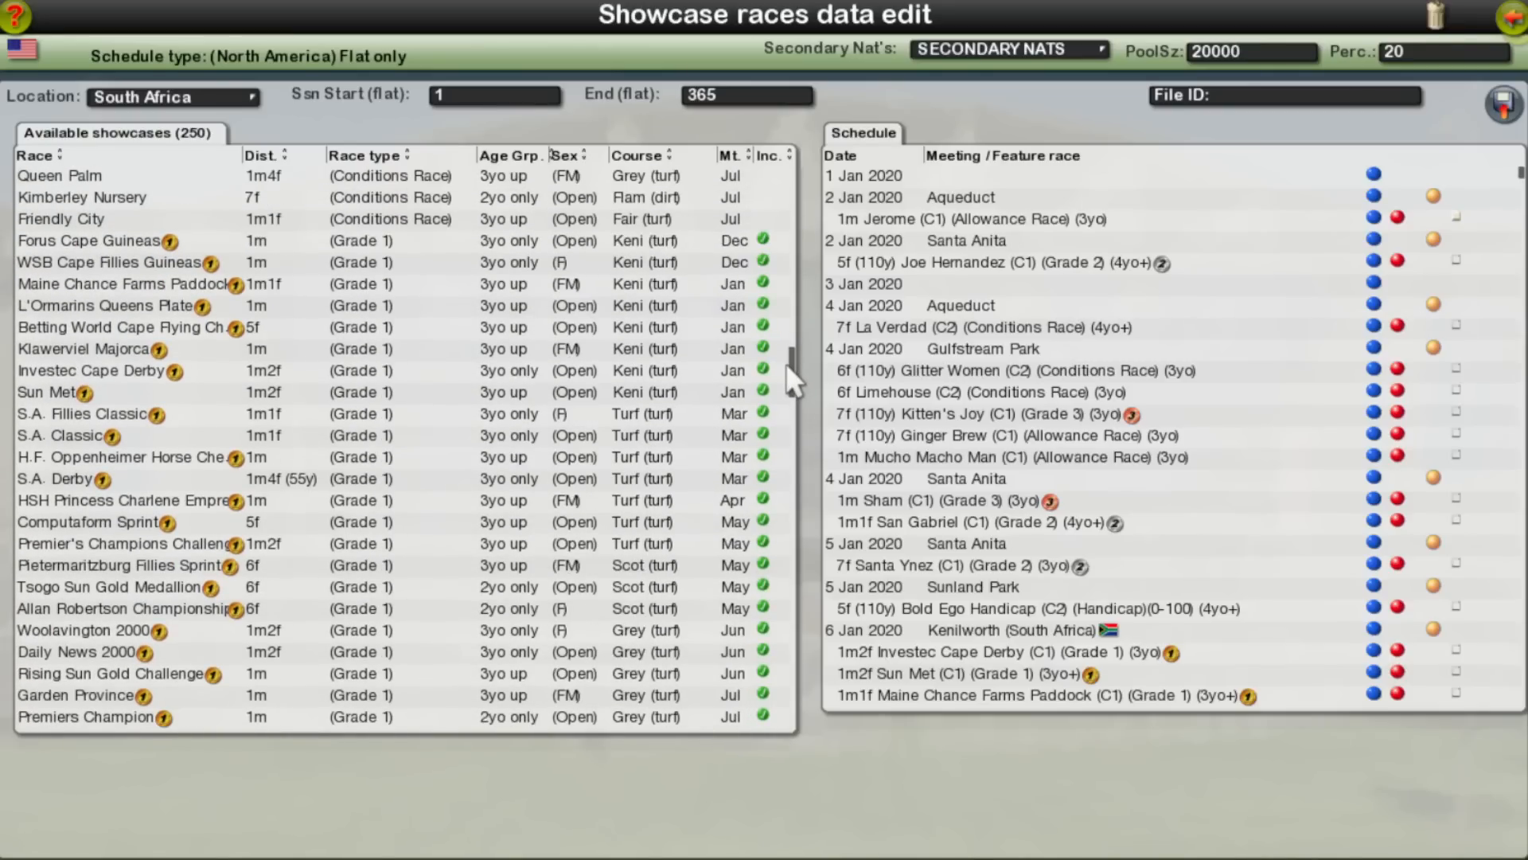
{"action": "left_click", "coordinate": [98, 262]}
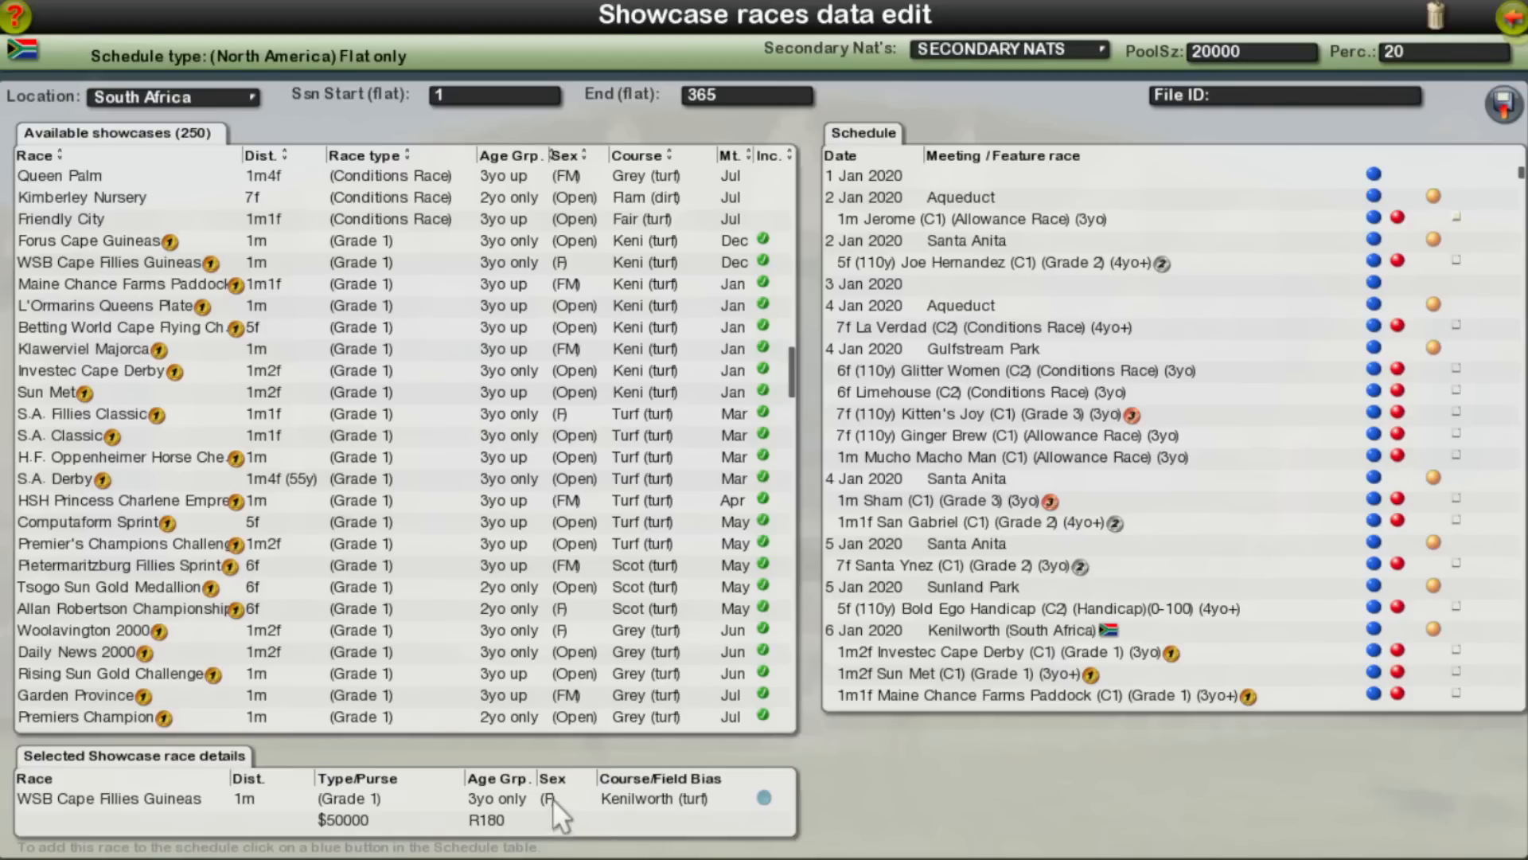
Step: List the available showcase races for Saudi Arabia and those for Hong Kong
{"action": "left_click", "coordinate": [173, 99]}
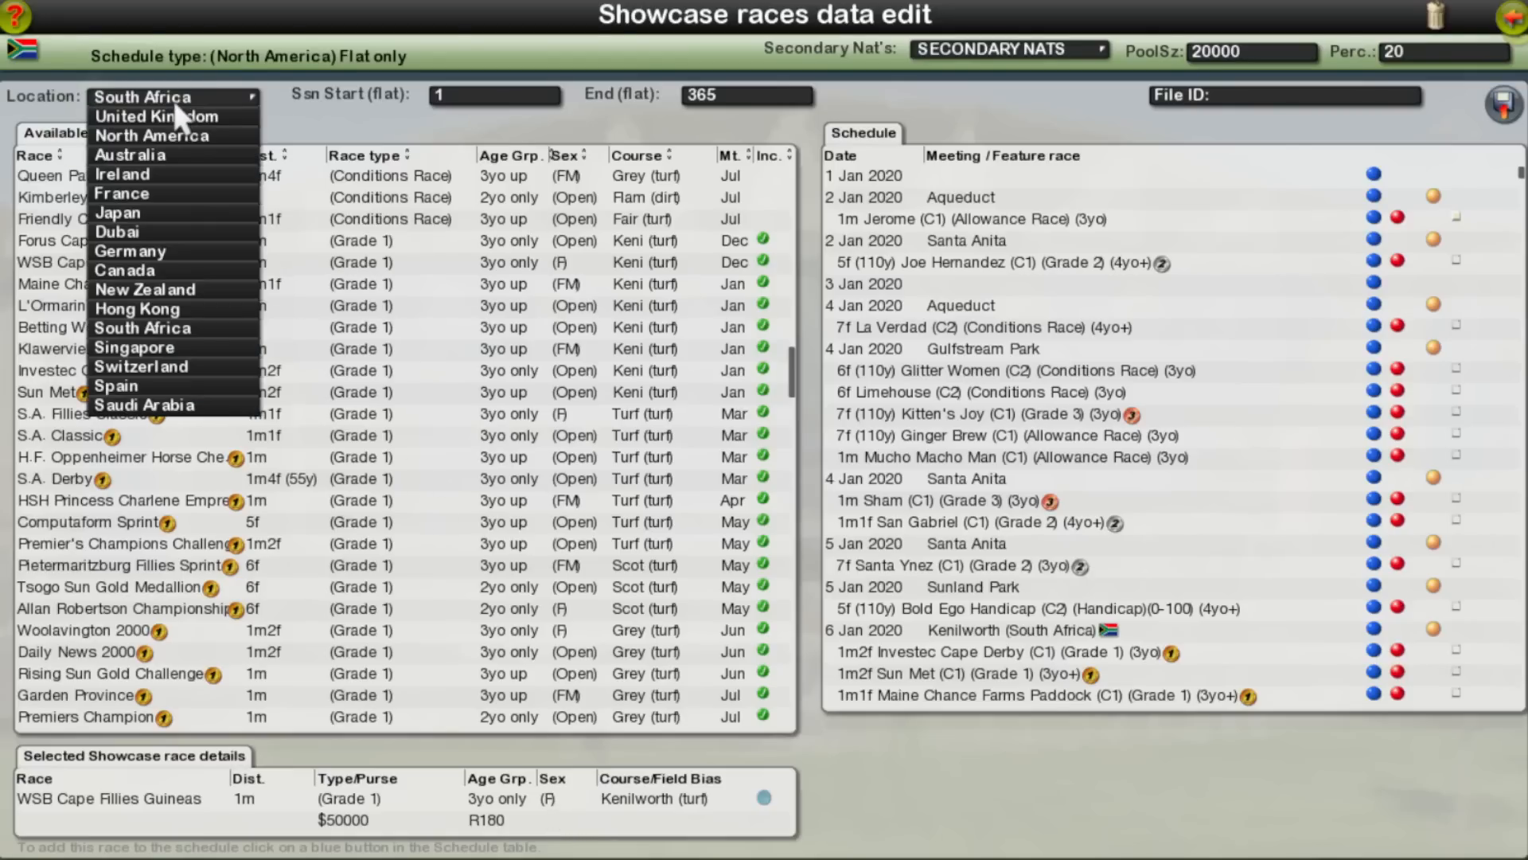
{"action": "left_click", "coordinate": [190, 411]}
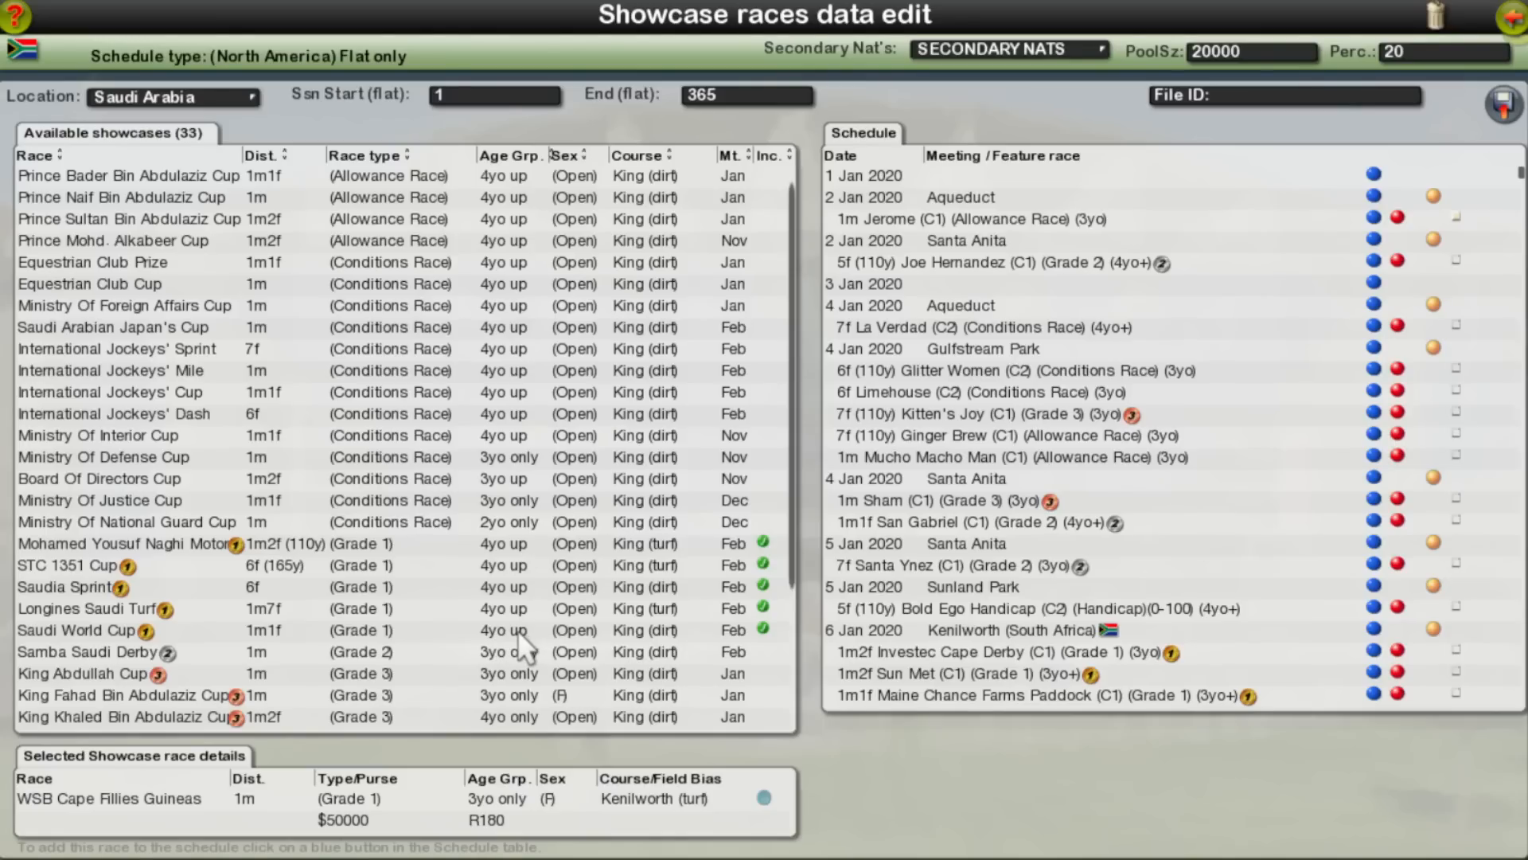
{"action": "left_click", "coordinate": [239, 96]}
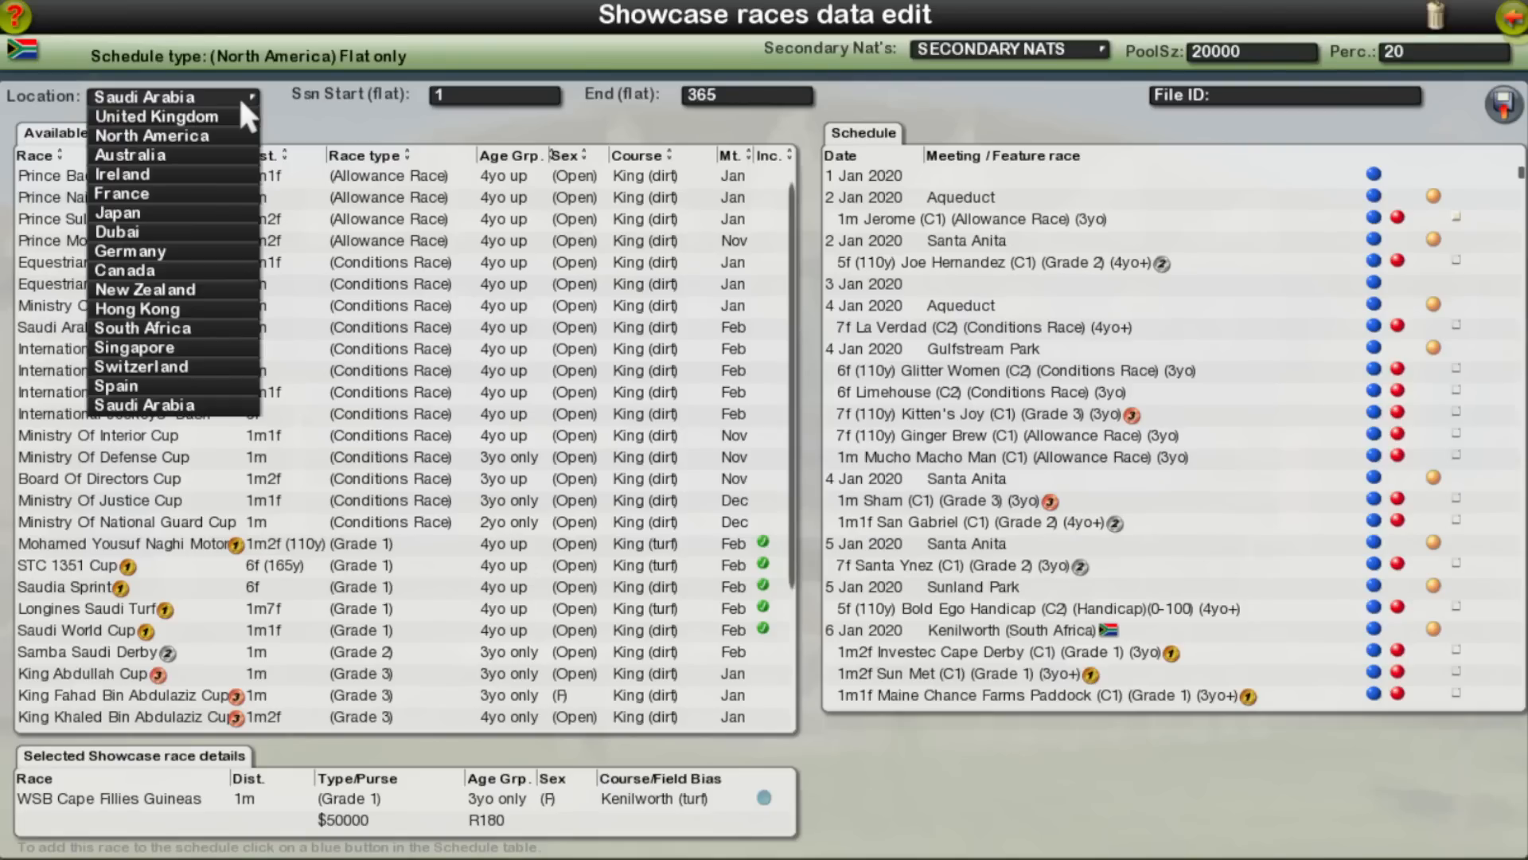
{"action": "left_click", "coordinate": [187, 308]}
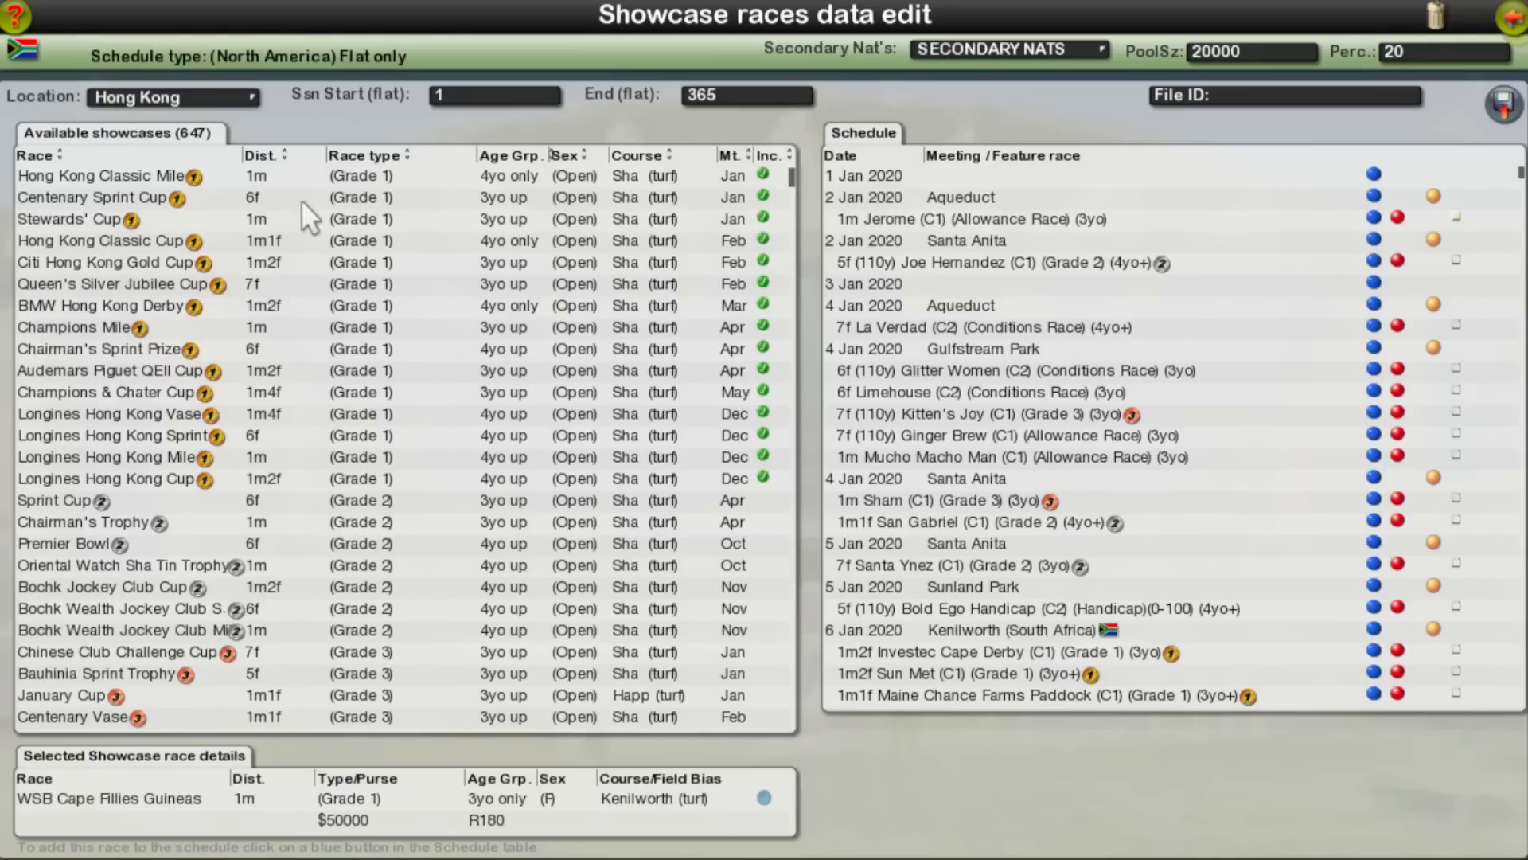
Step: List the Australia showcases and examine which Grade 1 races are included in the schedule
{"action": "left_click", "coordinate": [238, 98]}
{"action": "left_click", "coordinate": [228, 156]}
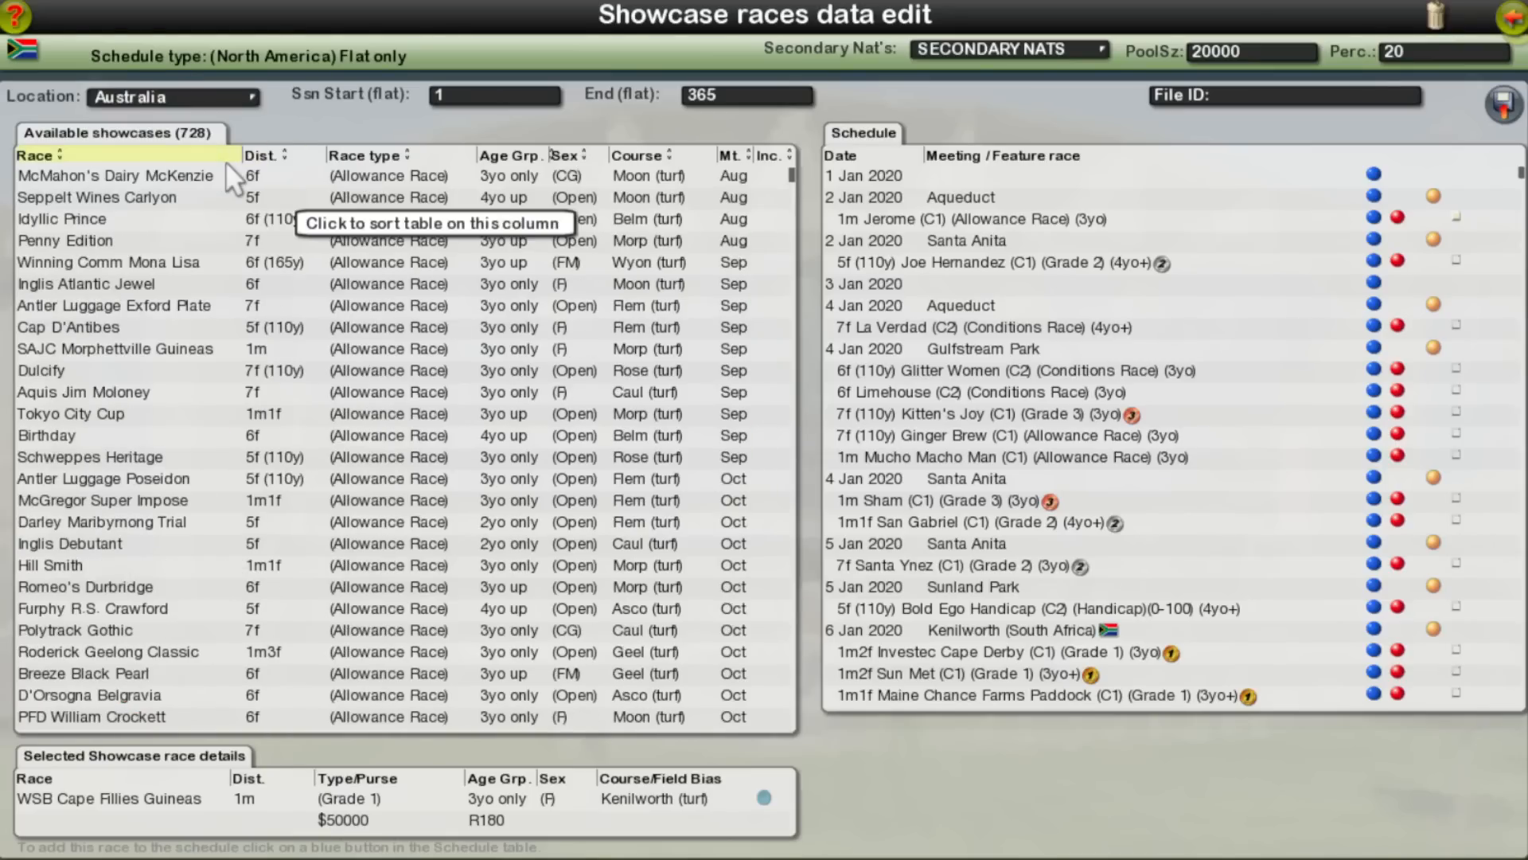
{"action": "left_click_drag", "start_coordinate": [794, 173], "coordinate": [800, 323]}
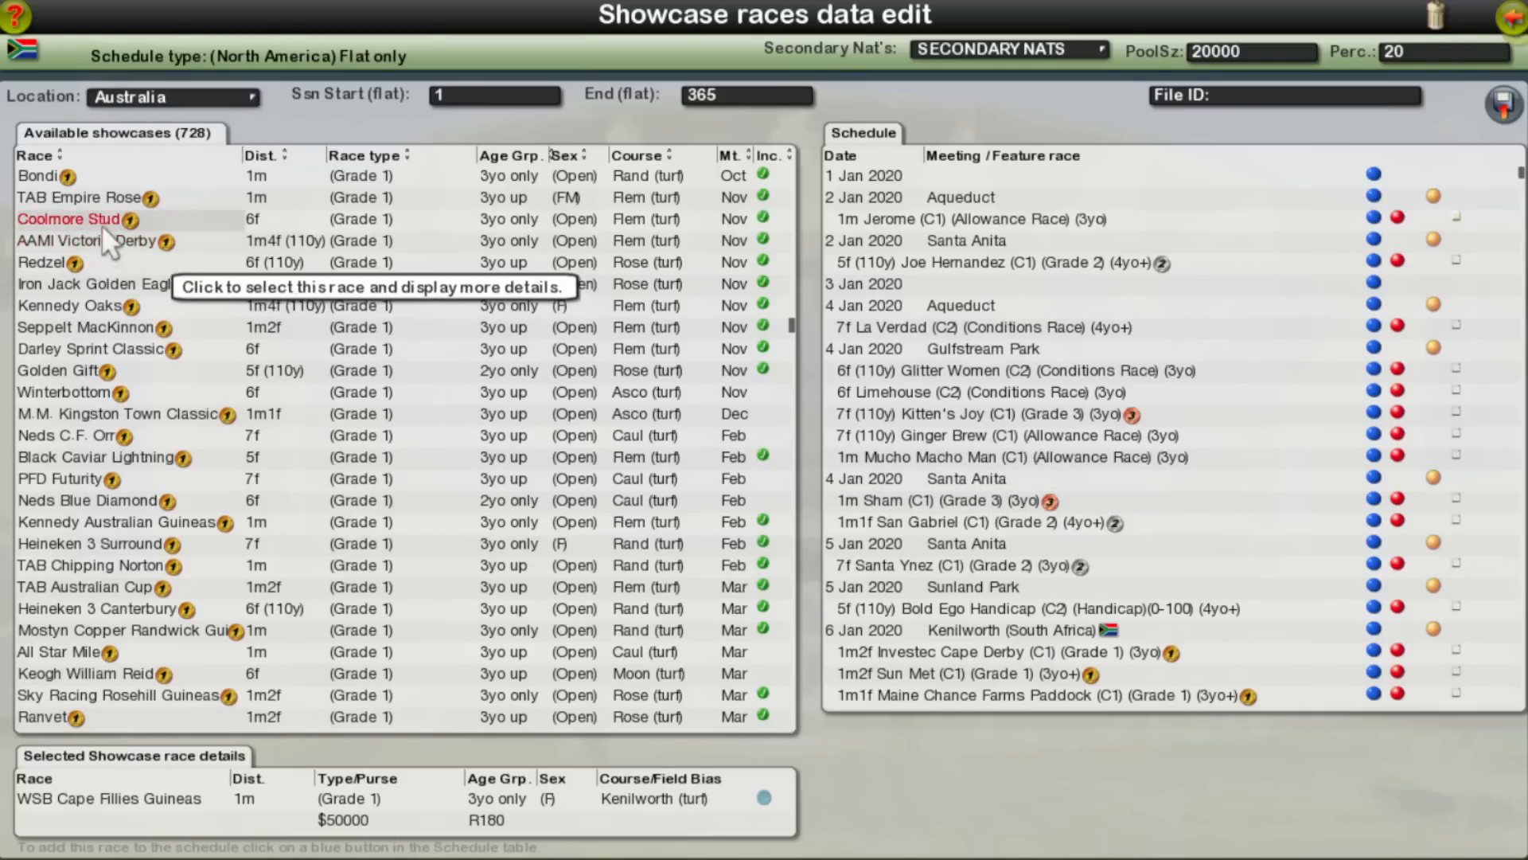
{"action": "scroll", "coordinate": [256, 646], "scroll_direction": "down", "scroll_amount": 4}
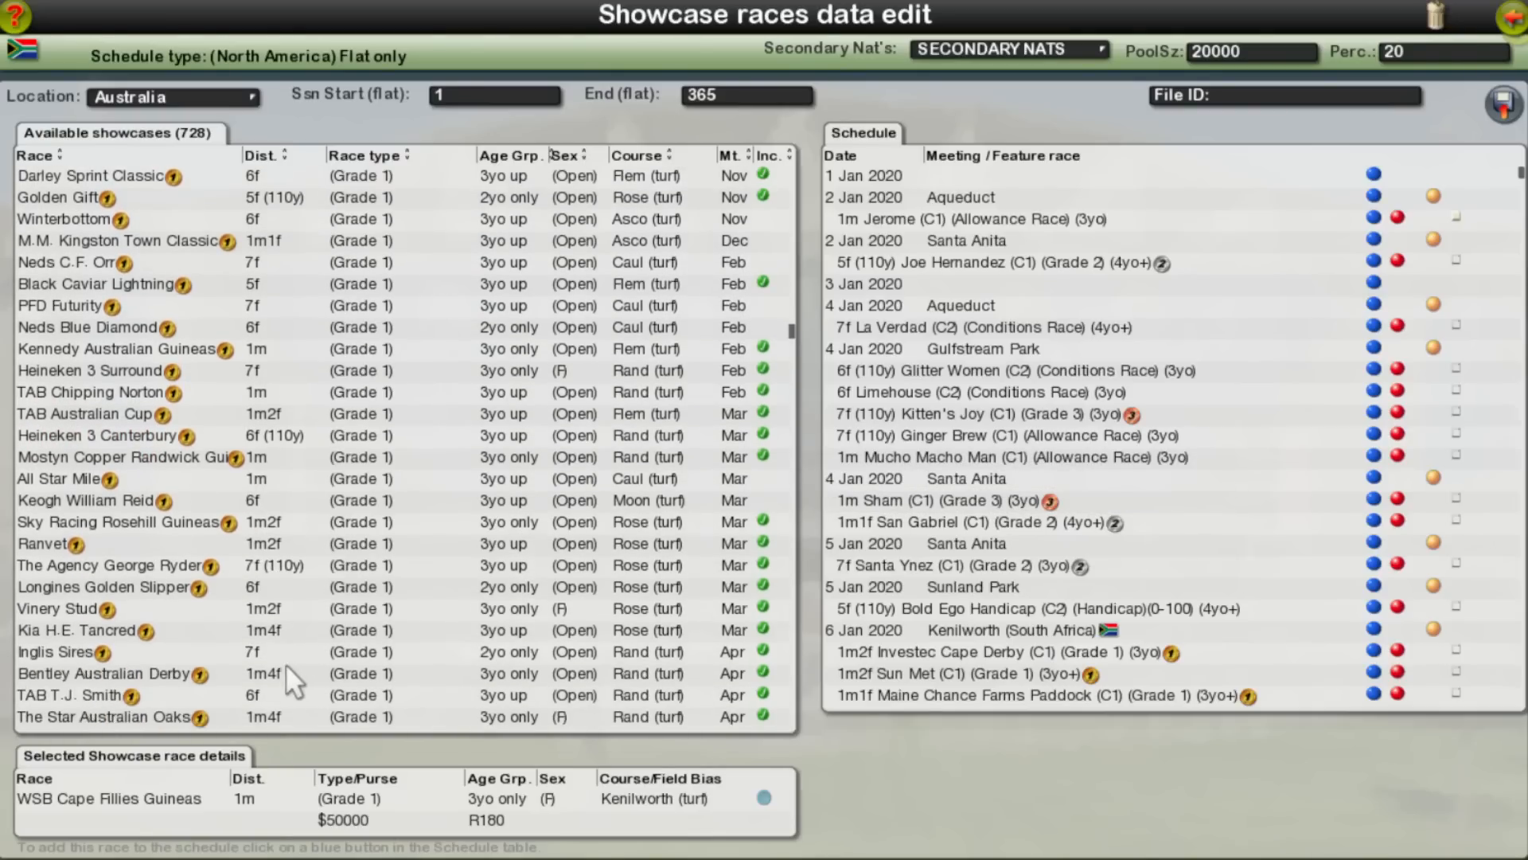
{"action": "scroll", "coordinate": [294, 666], "scroll_direction": "down", "scroll_amount": 6}
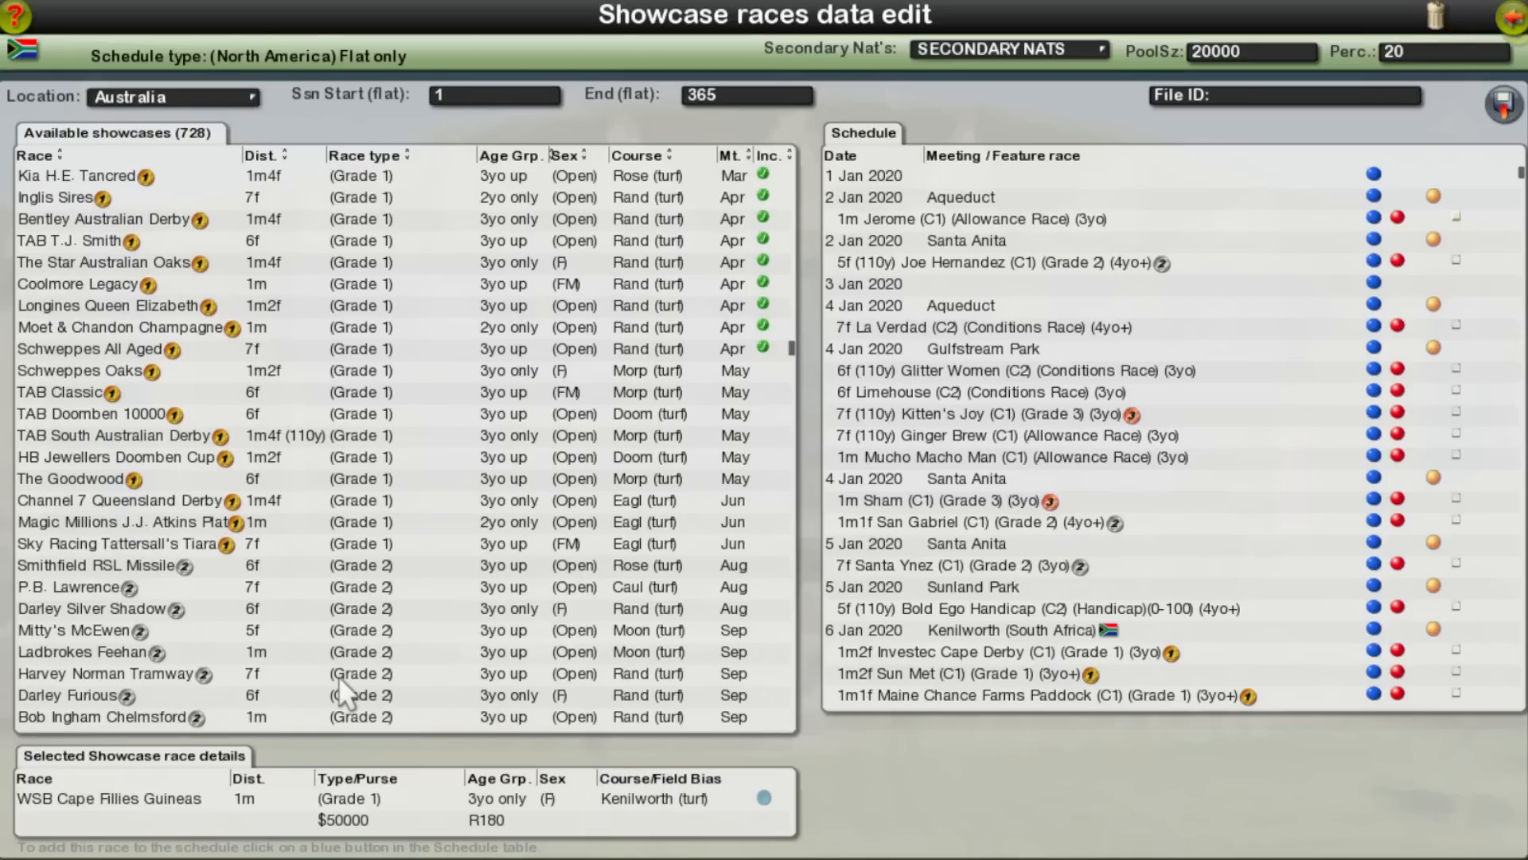
{"action": "scroll", "coordinate": [327, 680], "scroll_direction": "up", "scroll_amount": 2}
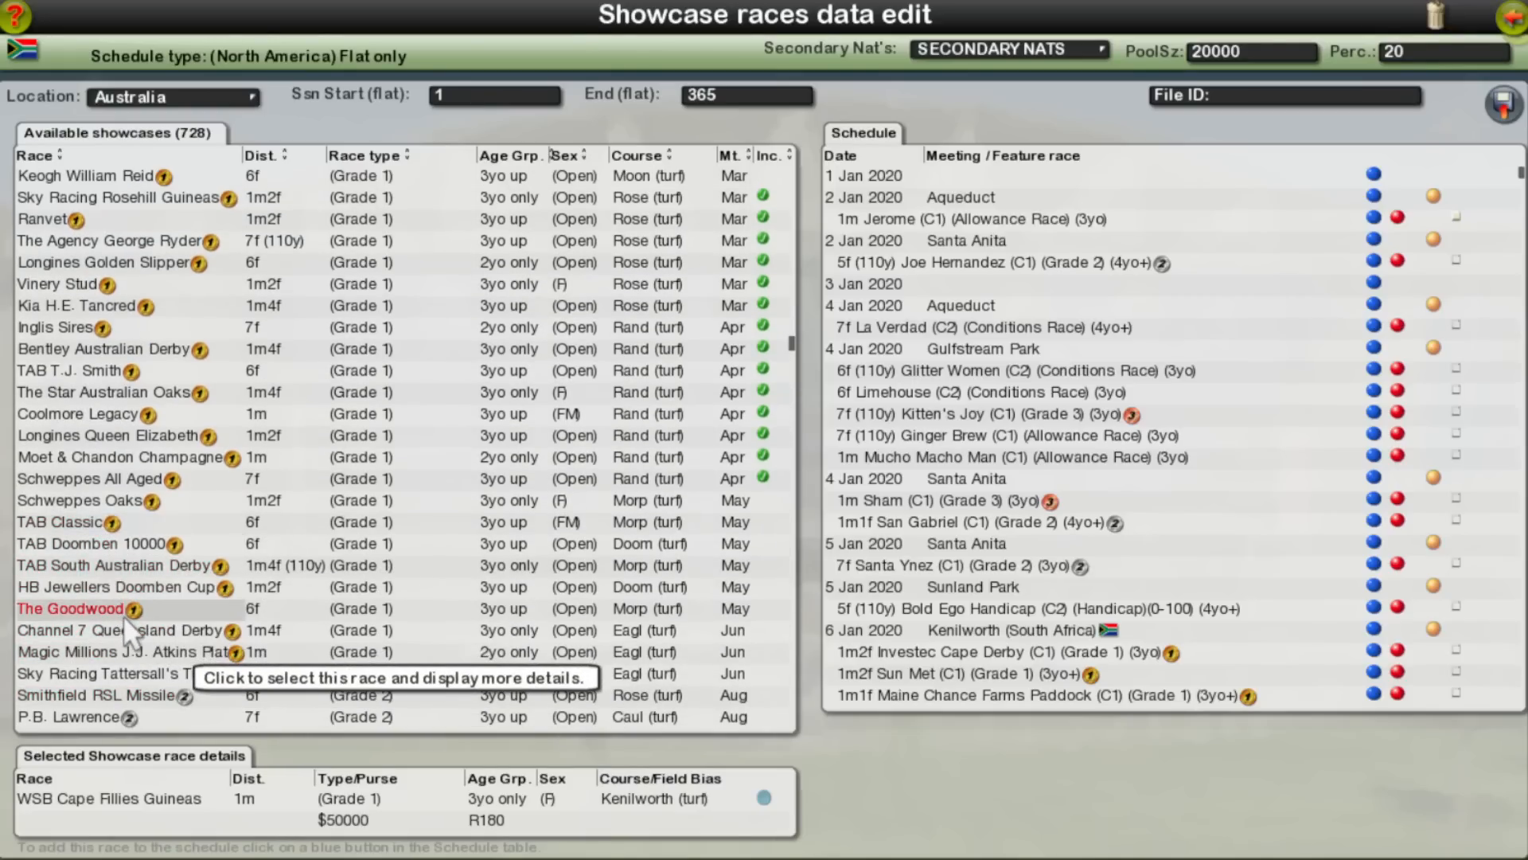
{"action": "scroll", "coordinate": [119, 558], "scroll_direction": "up", "scroll_amount": 3}
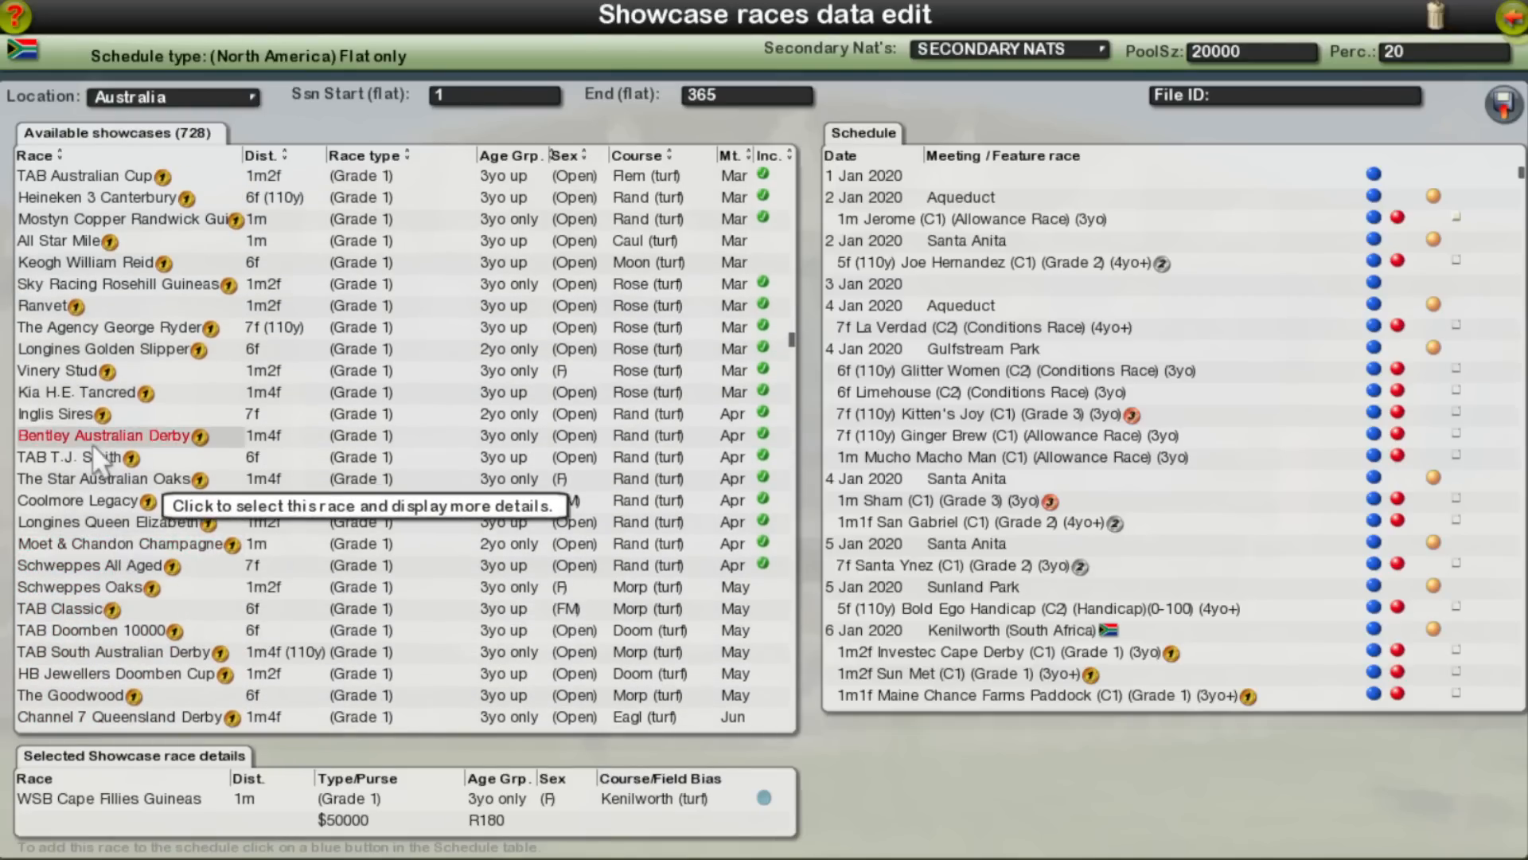
{"action": "scroll", "coordinate": [103, 500], "scroll_direction": "up", "scroll_amount": 7}
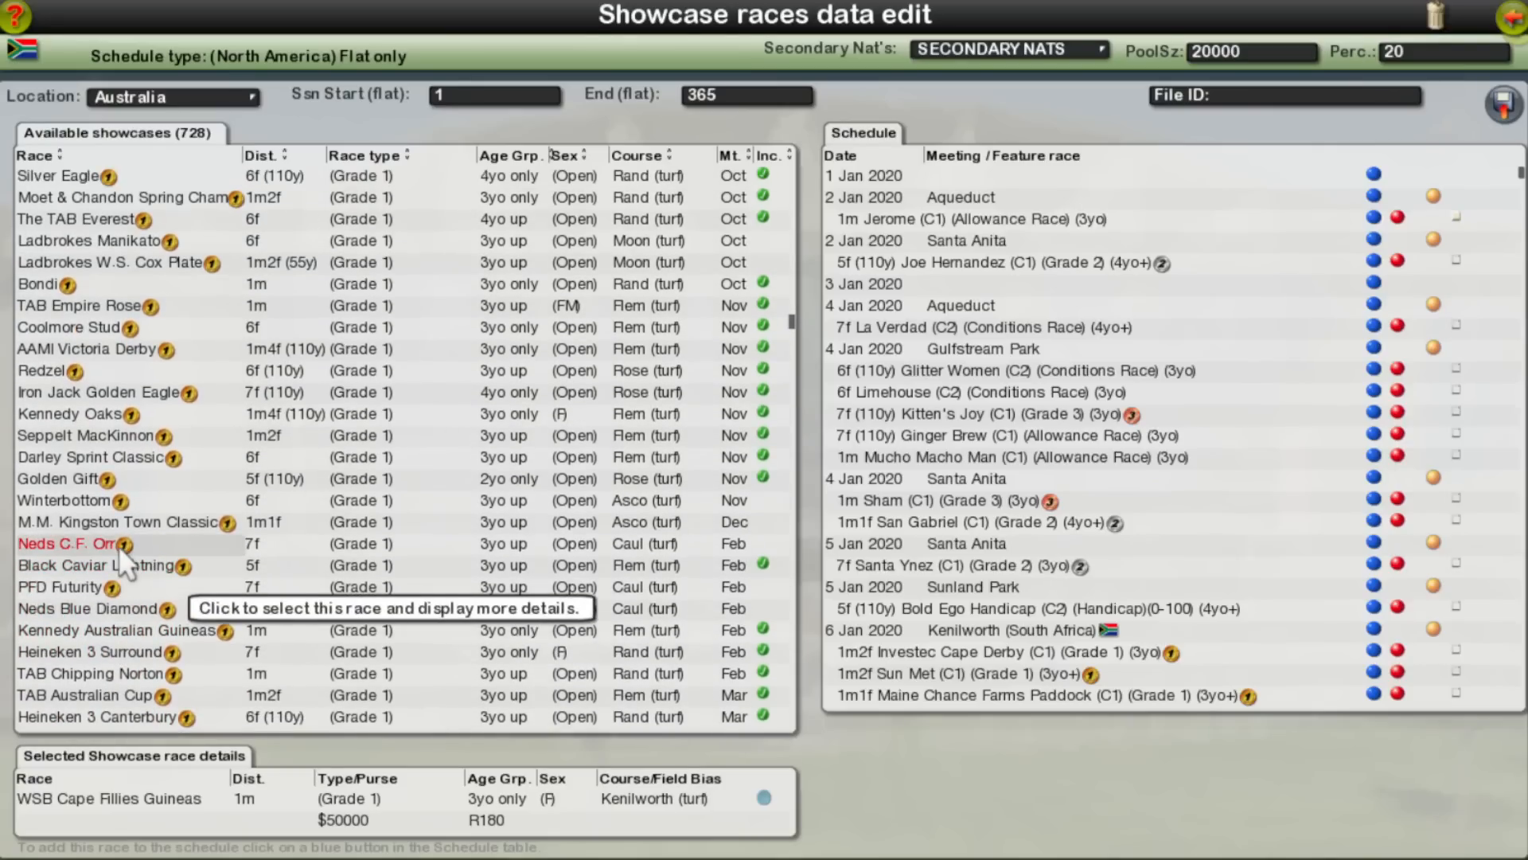
{"action": "scroll", "coordinate": [116, 355], "scroll_direction": "up", "scroll_amount": 6}
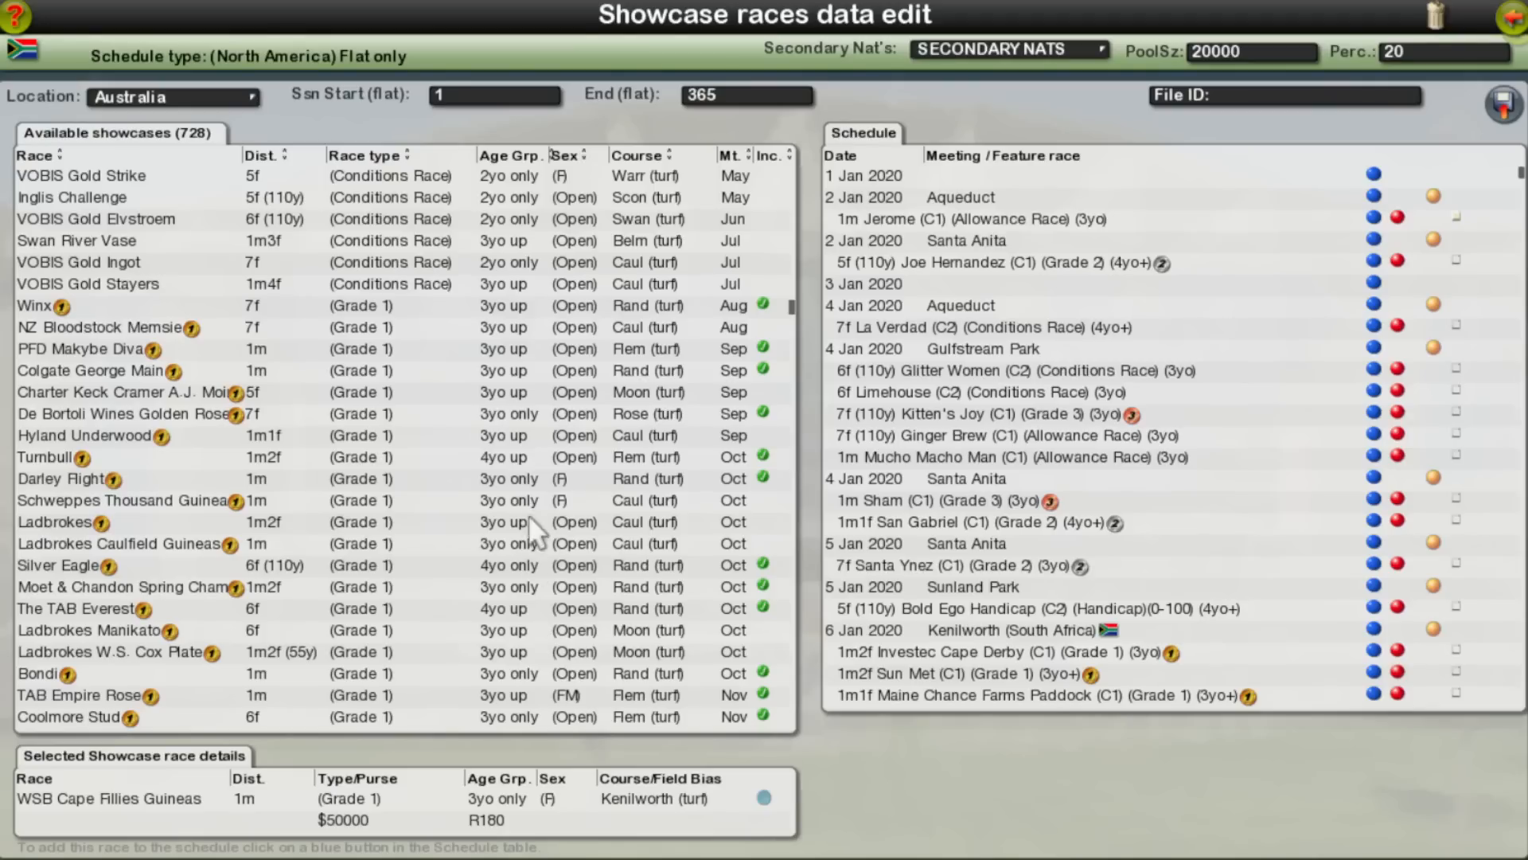
Step: Check the Singapore showcases and examine the Grade 1 races in the Japan list
{"action": "left_click", "coordinate": [199, 99]}
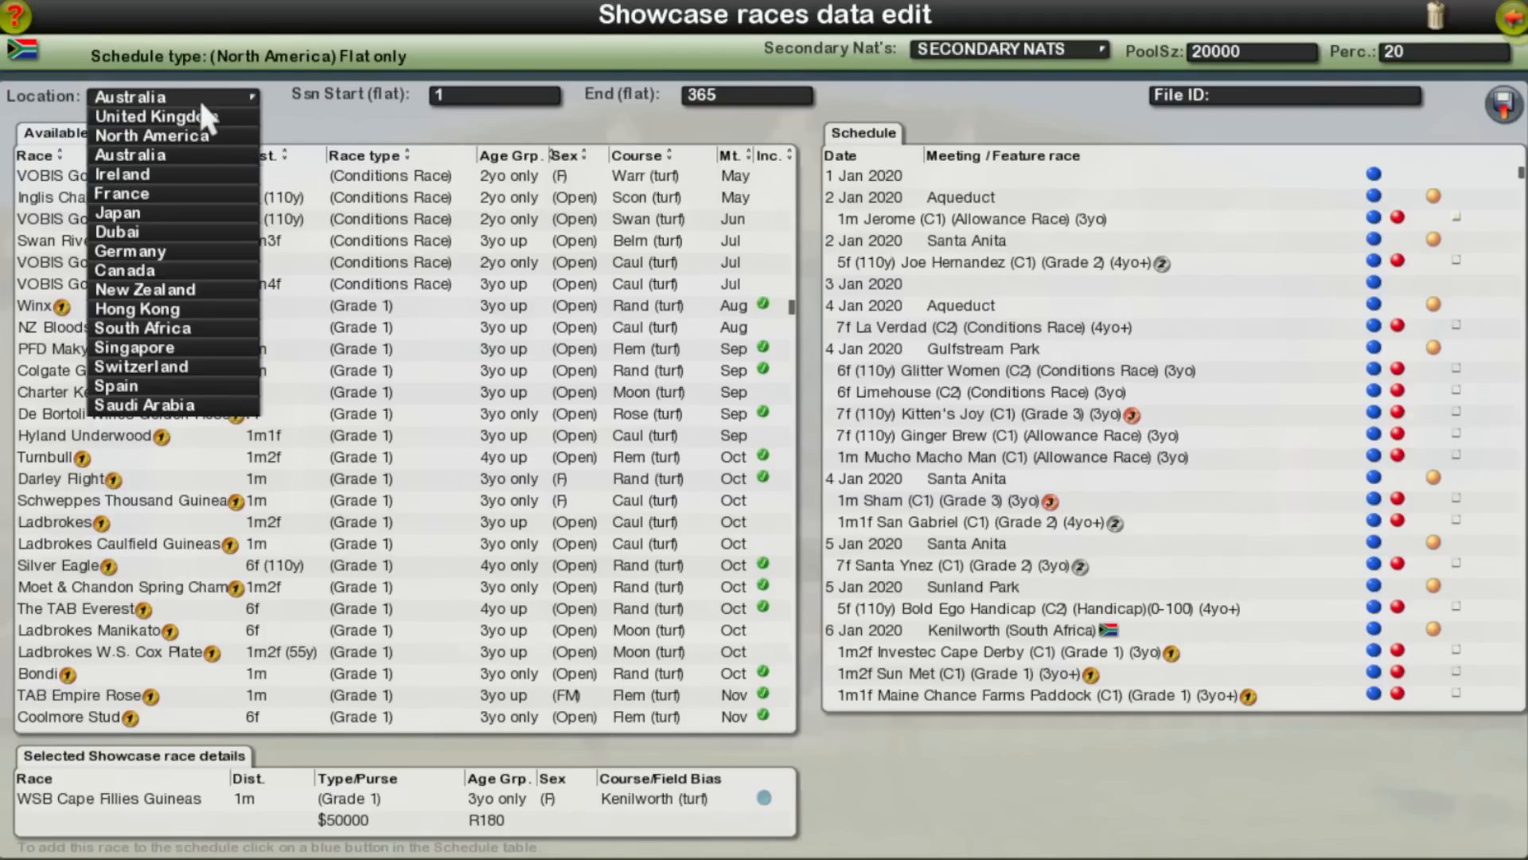
{"action": "left_click", "coordinate": [210, 348]}
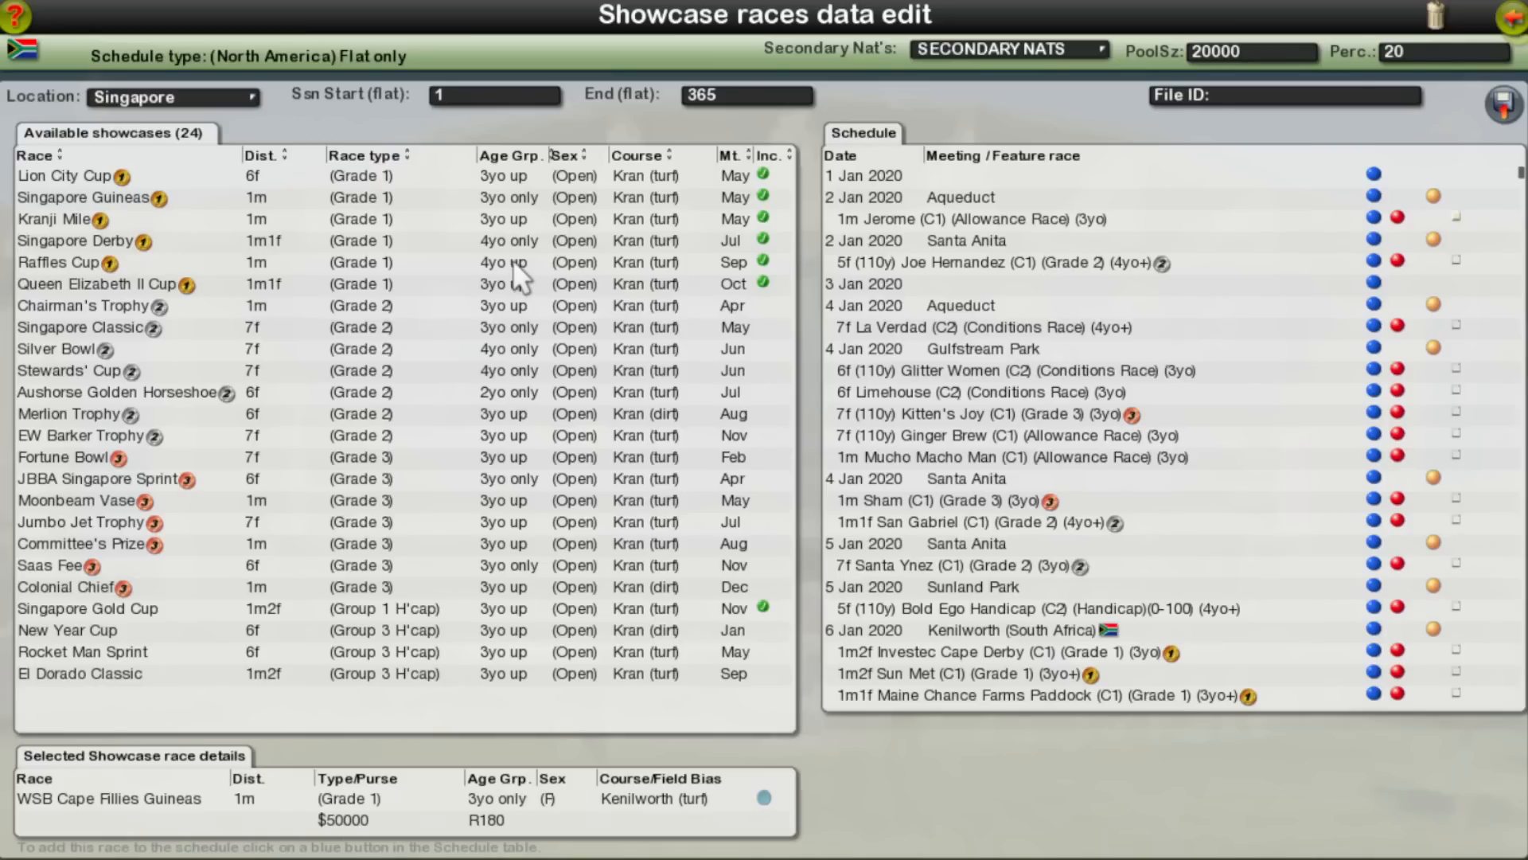
{"action": "left_click", "coordinate": [126, 92]}
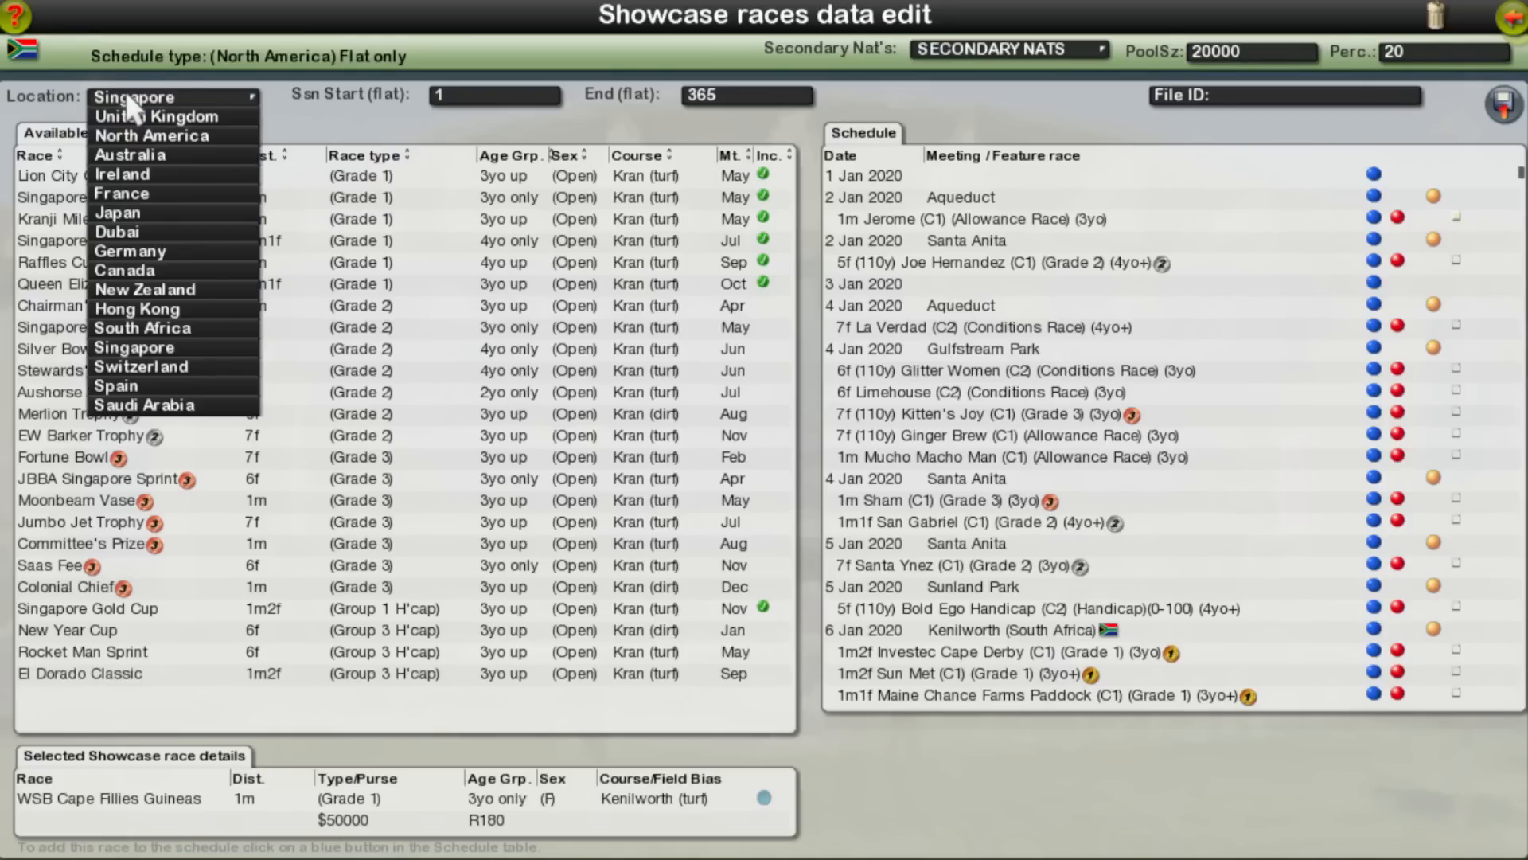
{"action": "left_click", "coordinate": [170, 208]}
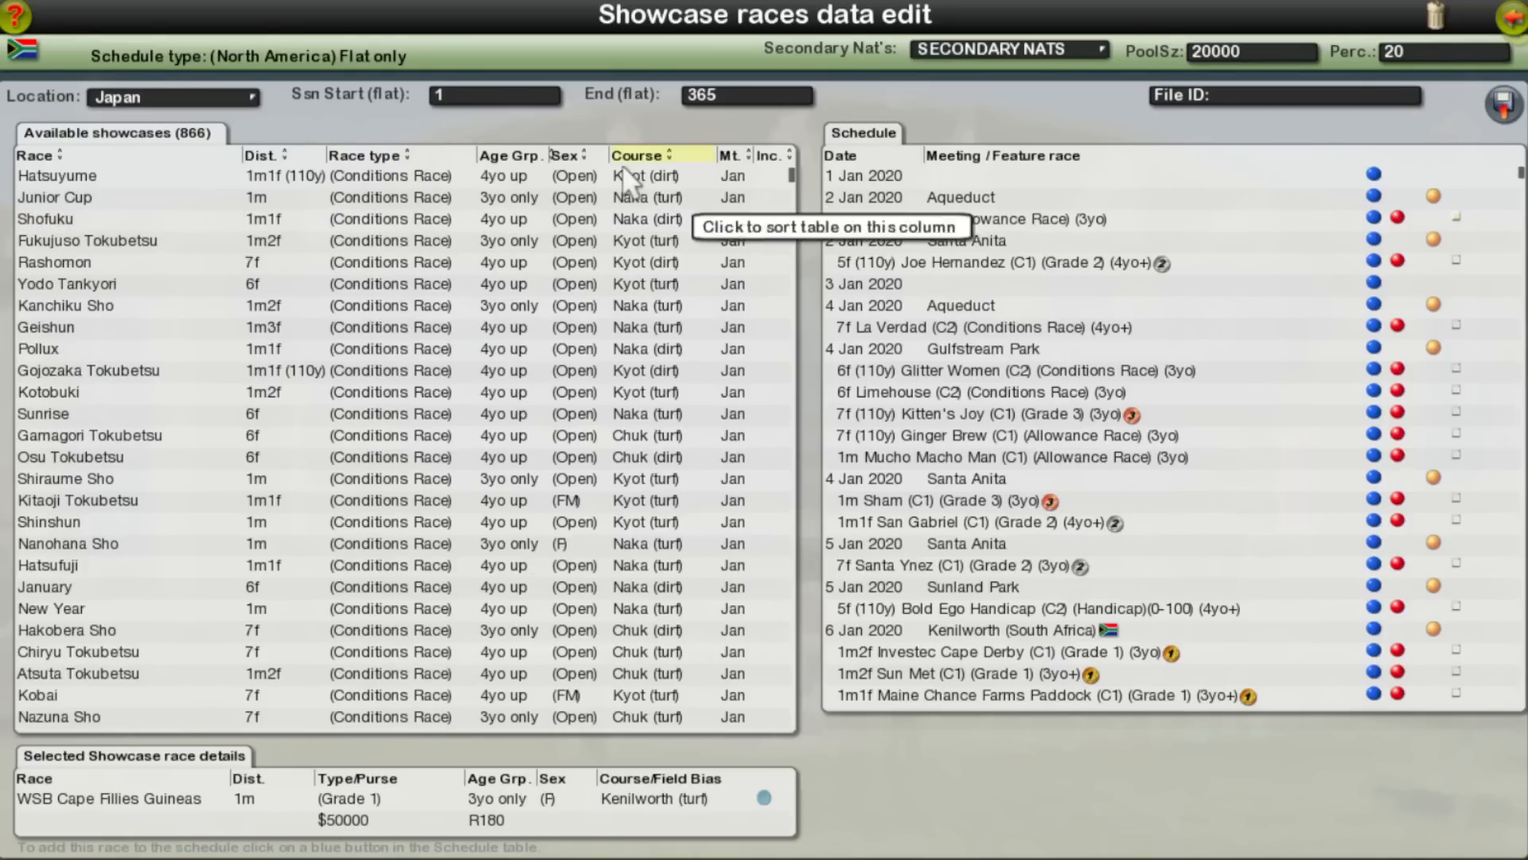
{"action": "left_click_drag", "start_coordinate": [793, 175], "coordinate": [787, 548]}
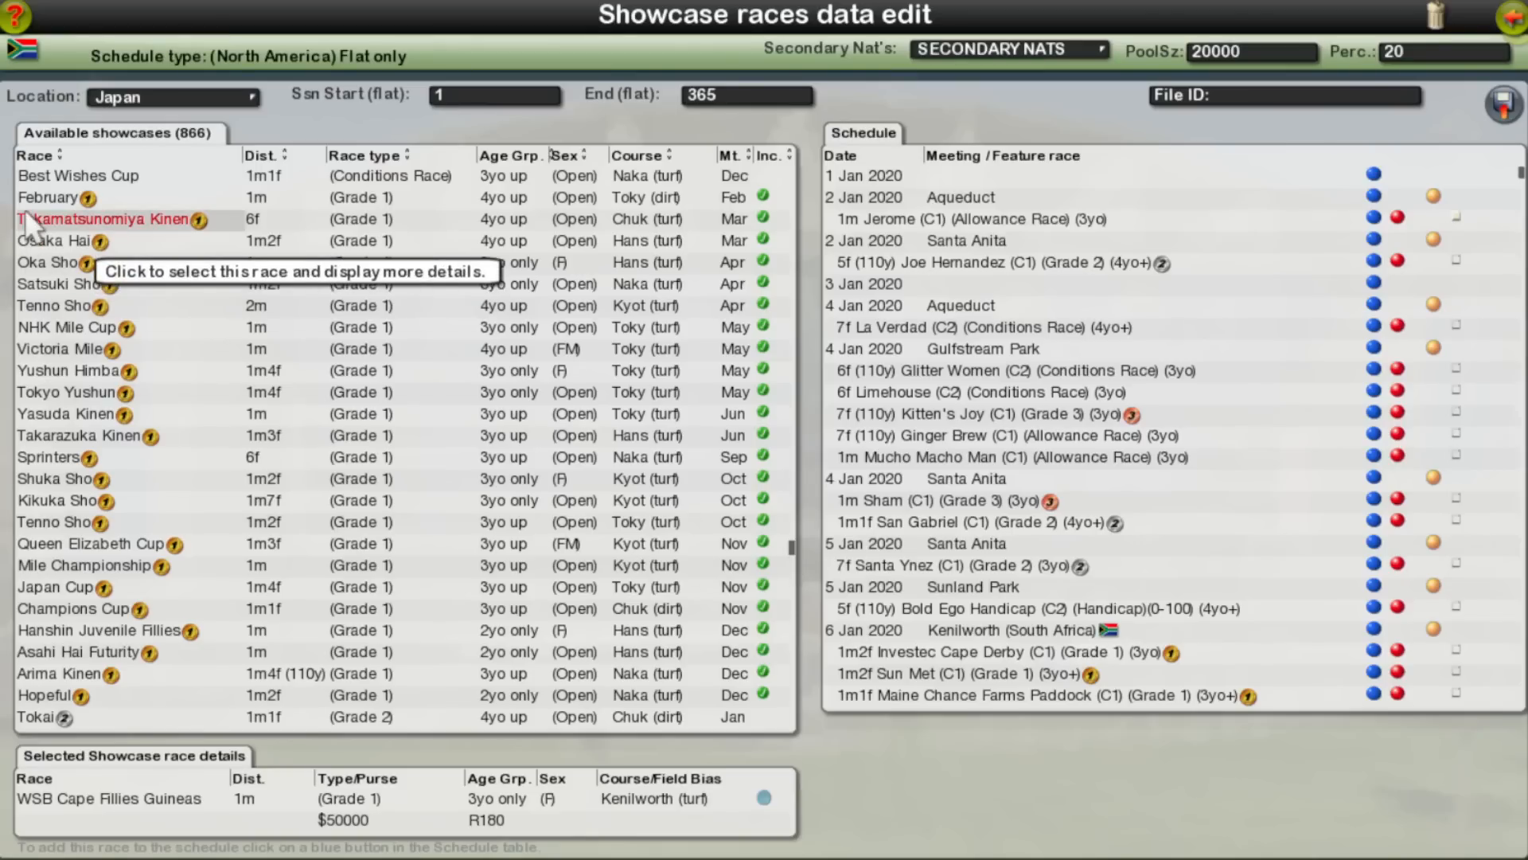
Step: Locate Japan's Satsuki Sho in the schedule and remove it from the 15 Apr 2020 Nakayama meeting
{"action": "left_click", "coordinate": [60, 284]}
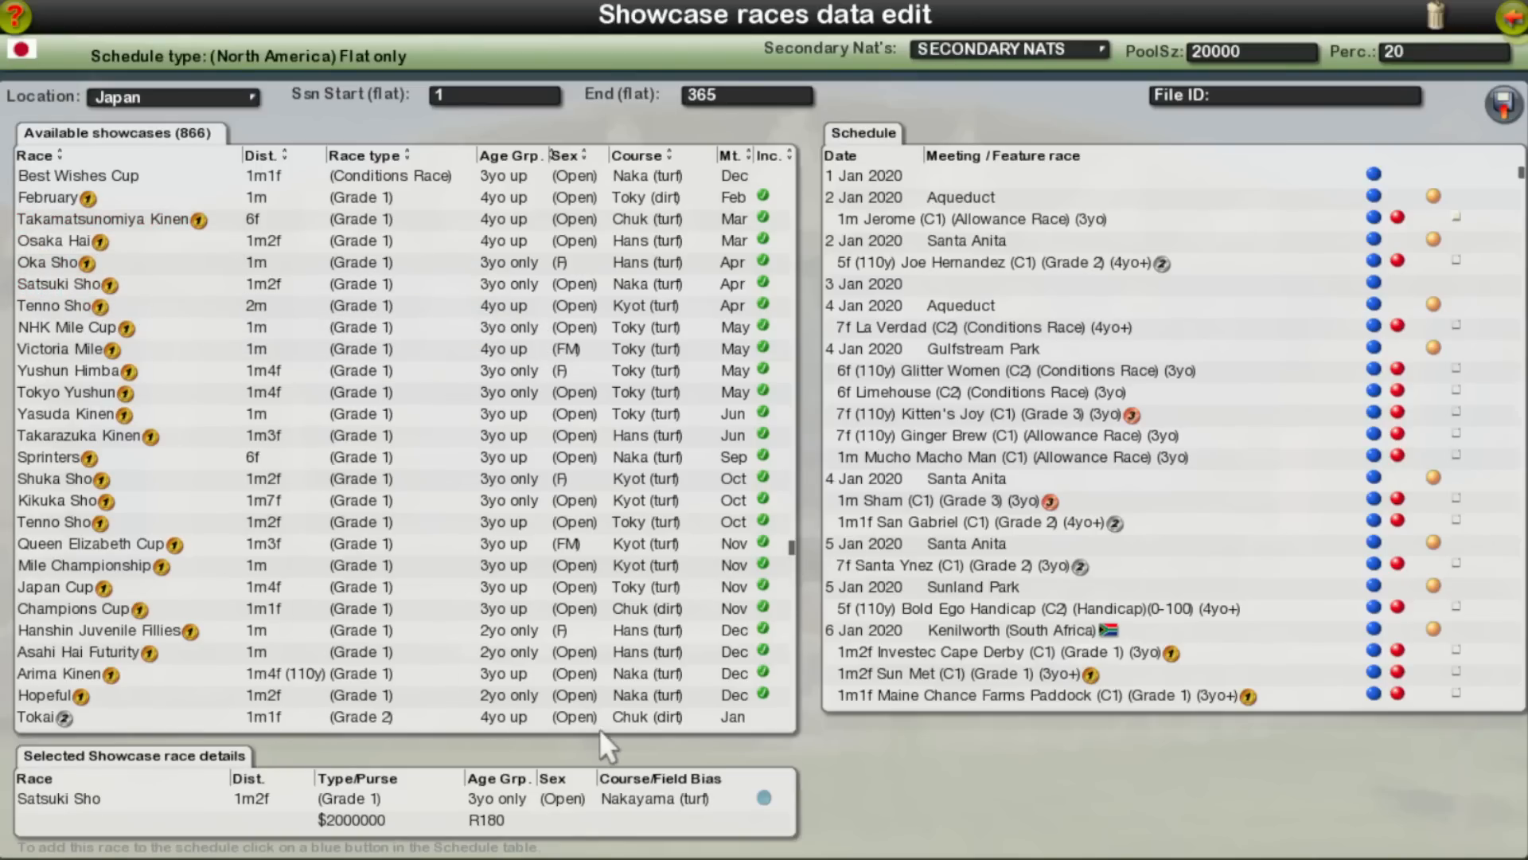
{"action": "left_click", "coordinate": [764, 796]}
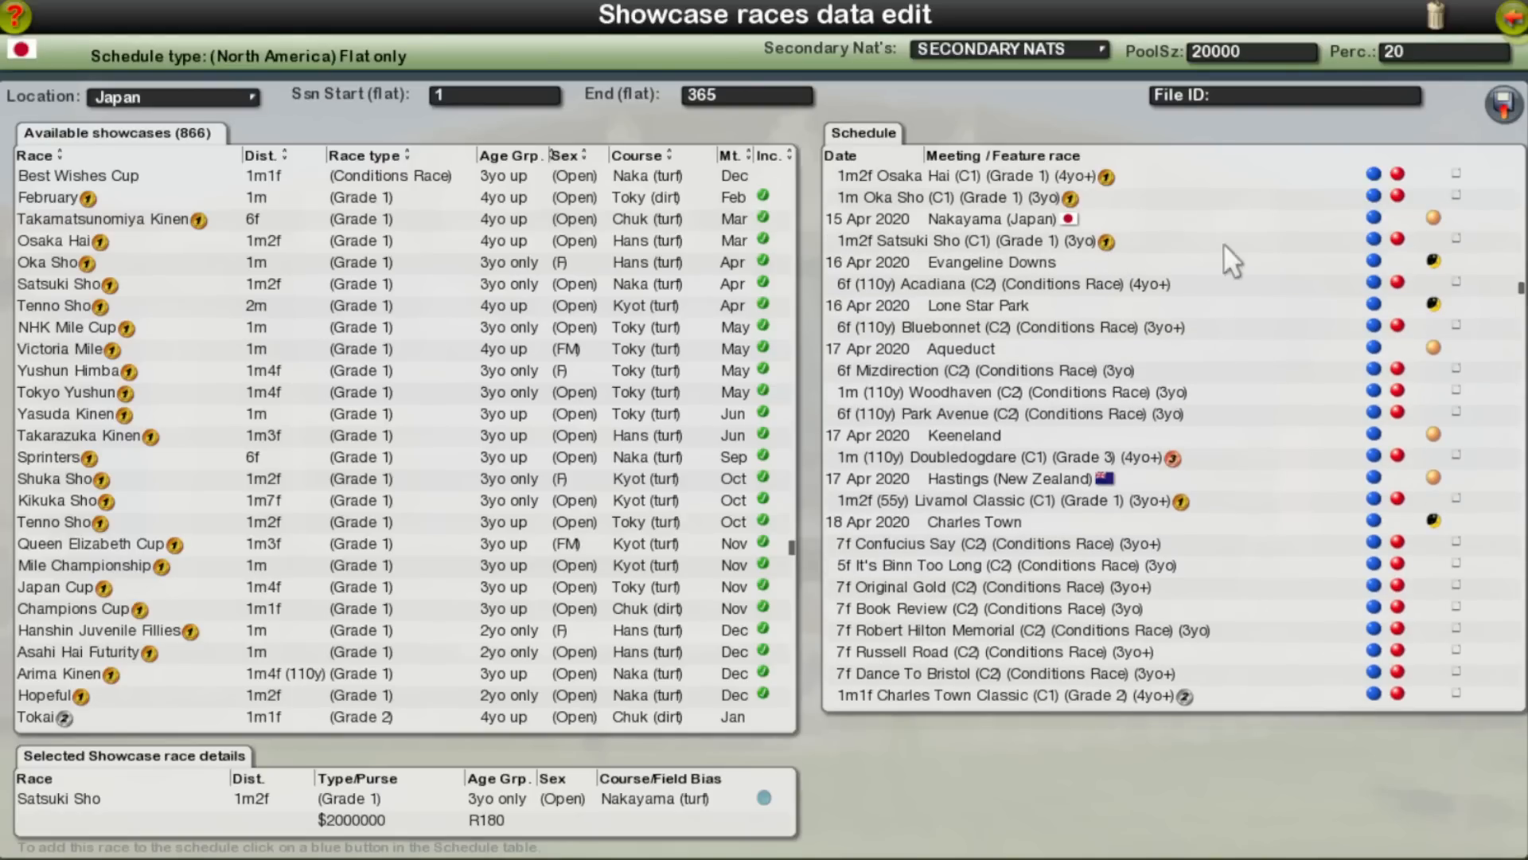
{"action": "left_click", "coordinate": [1399, 240]}
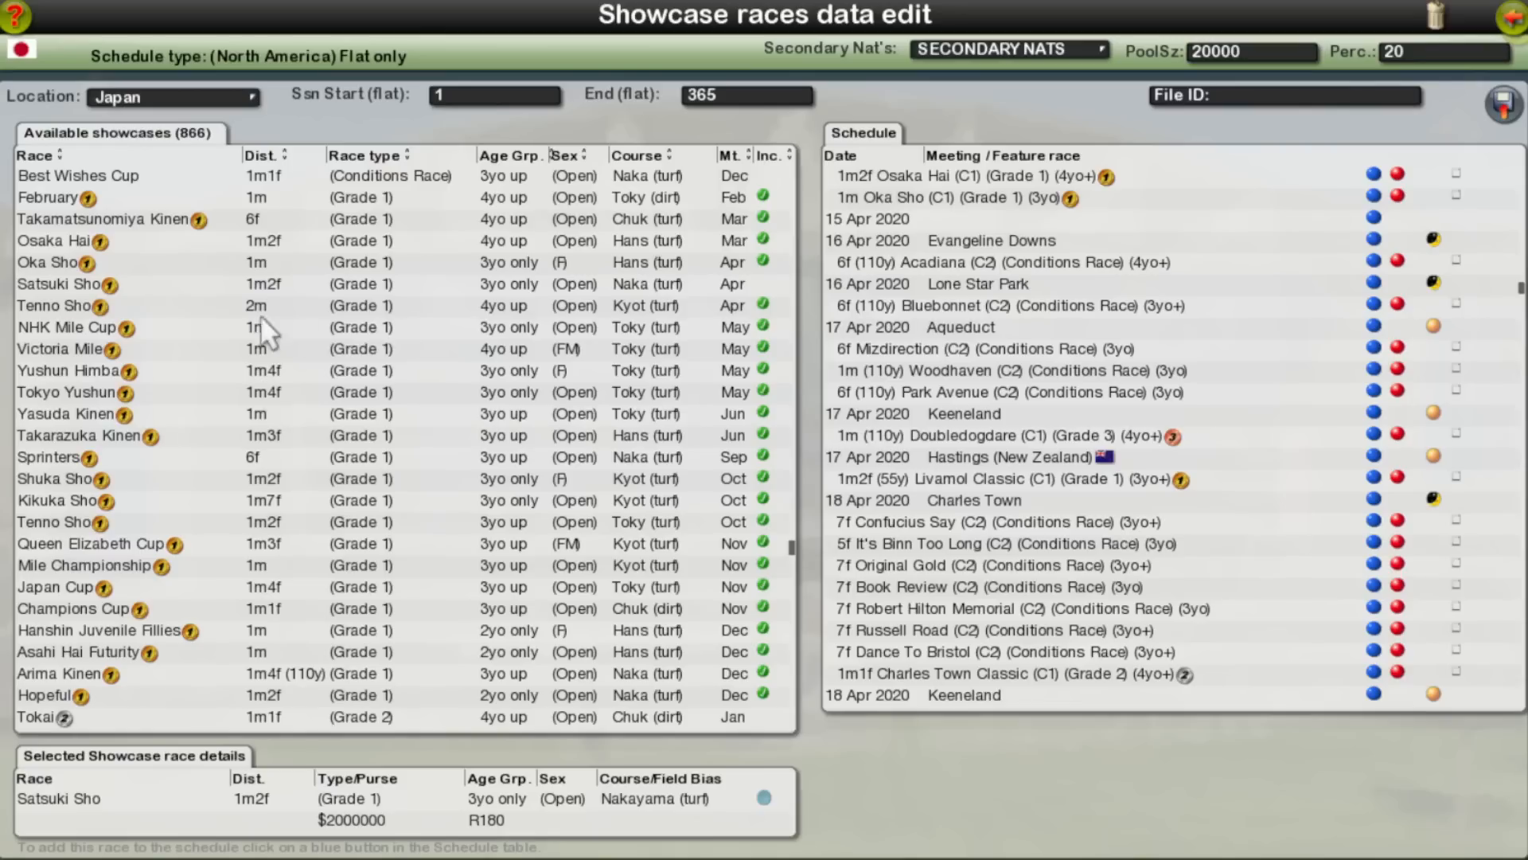
Step: Locate Tokyo Yushun in the schedule and remove it and Victoria Mile from the 7 May 2020 Tokyo meeting
{"action": "left_click", "coordinate": [169, 394]}
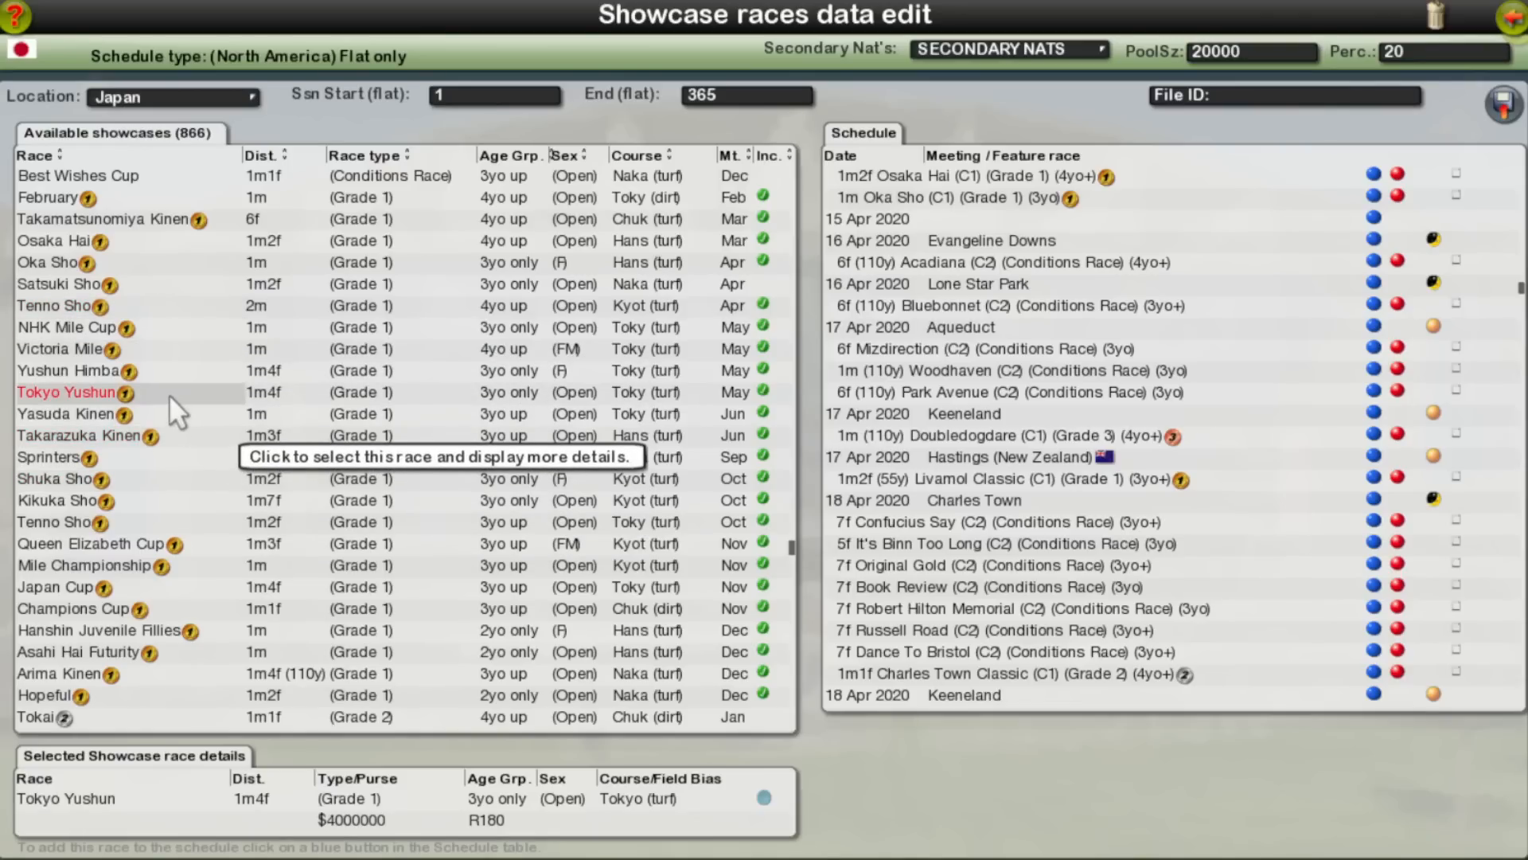
{"action": "left_click", "coordinate": [760, 799]}
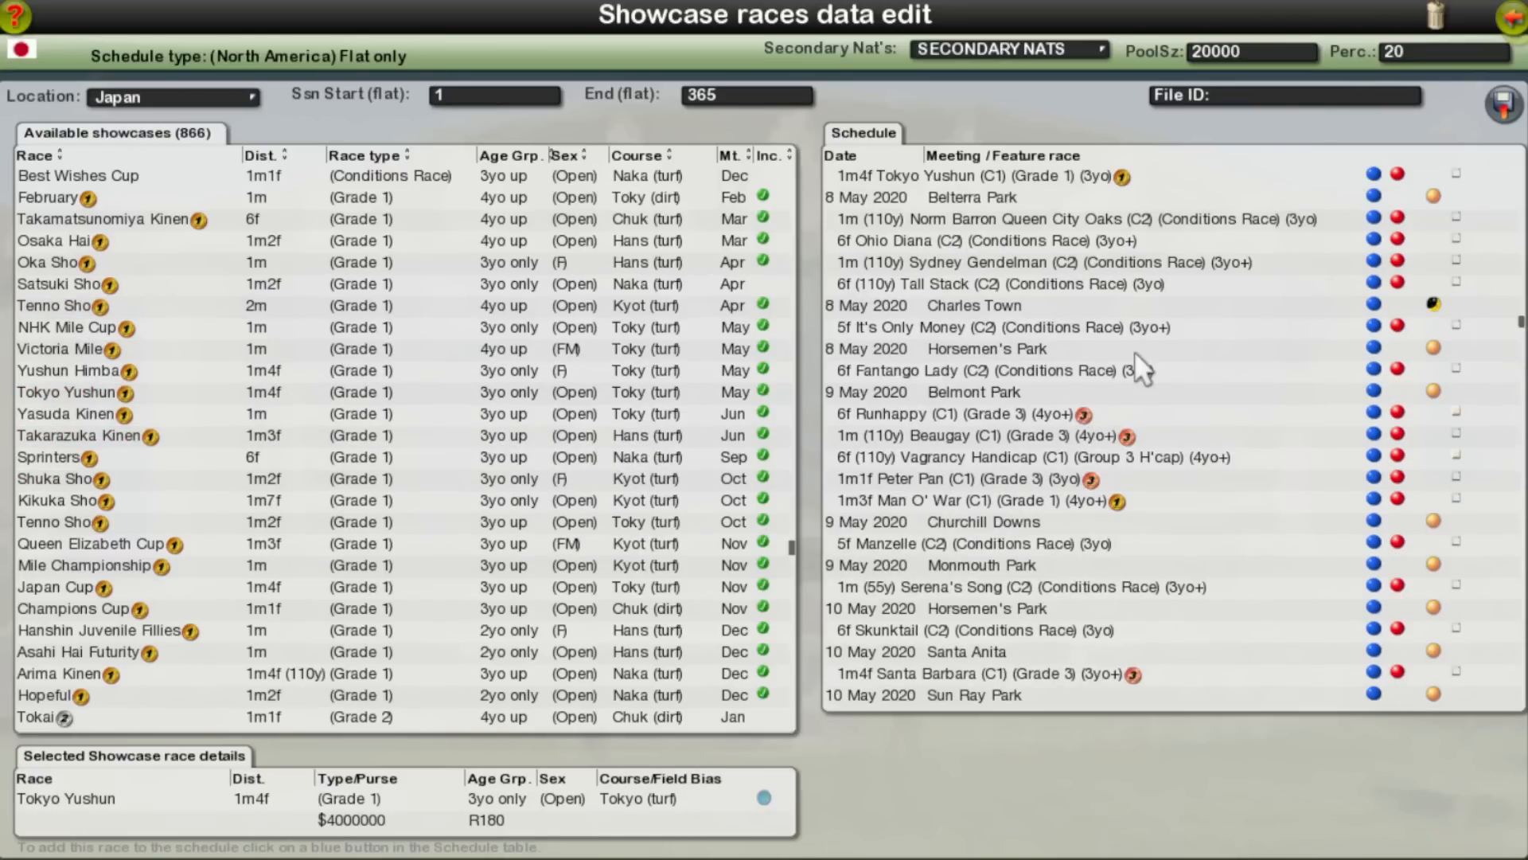
{"action": "scroll", "coordinate": [1245, 328], "scroll_direction": "up", "scroll_amount": 5}
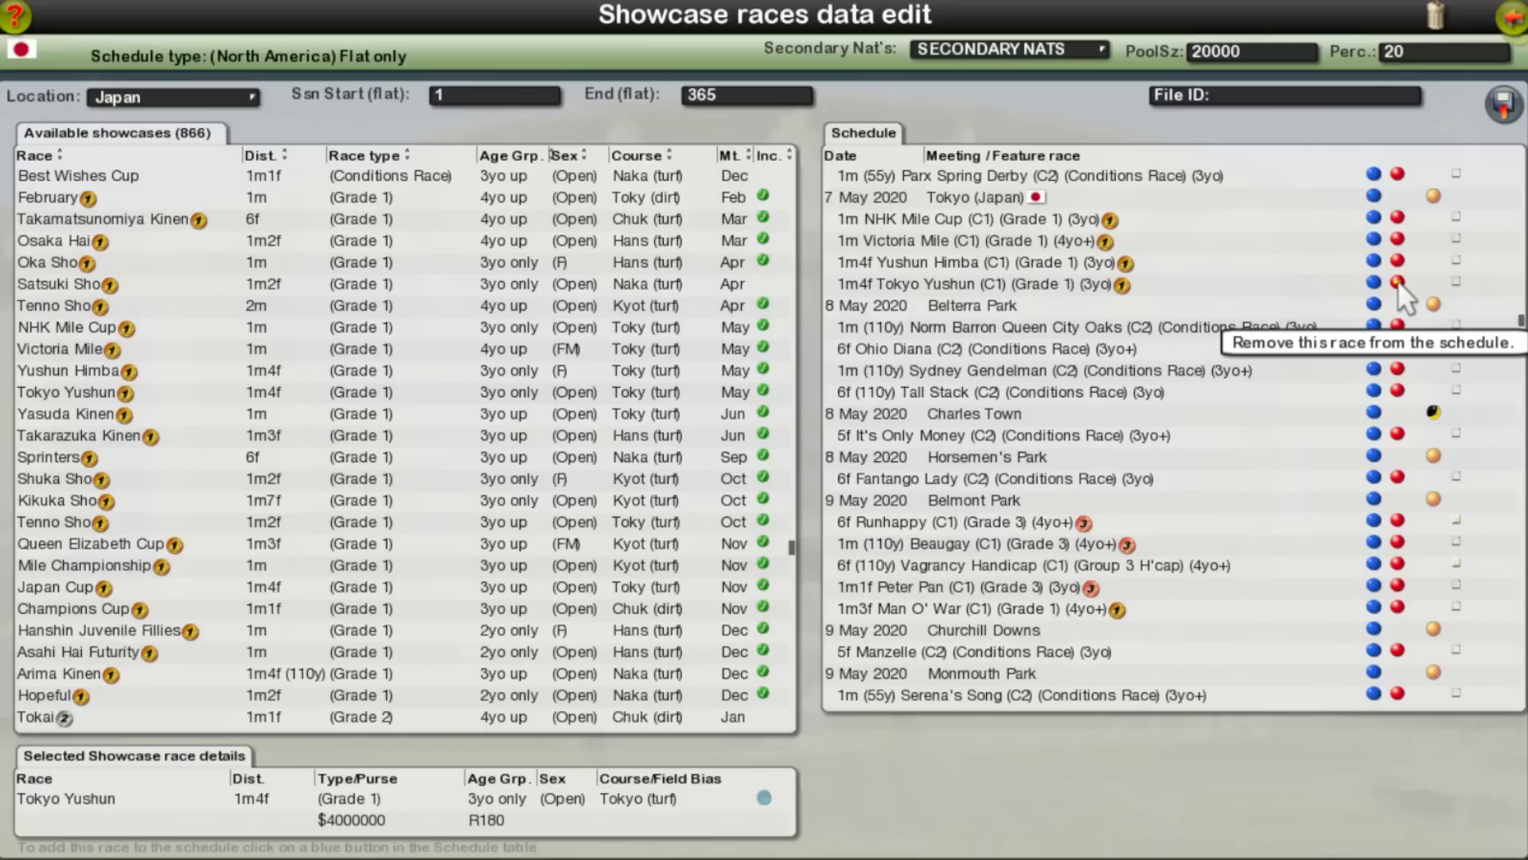
{"action": "left_click", "coordinate": [1398, 282]}
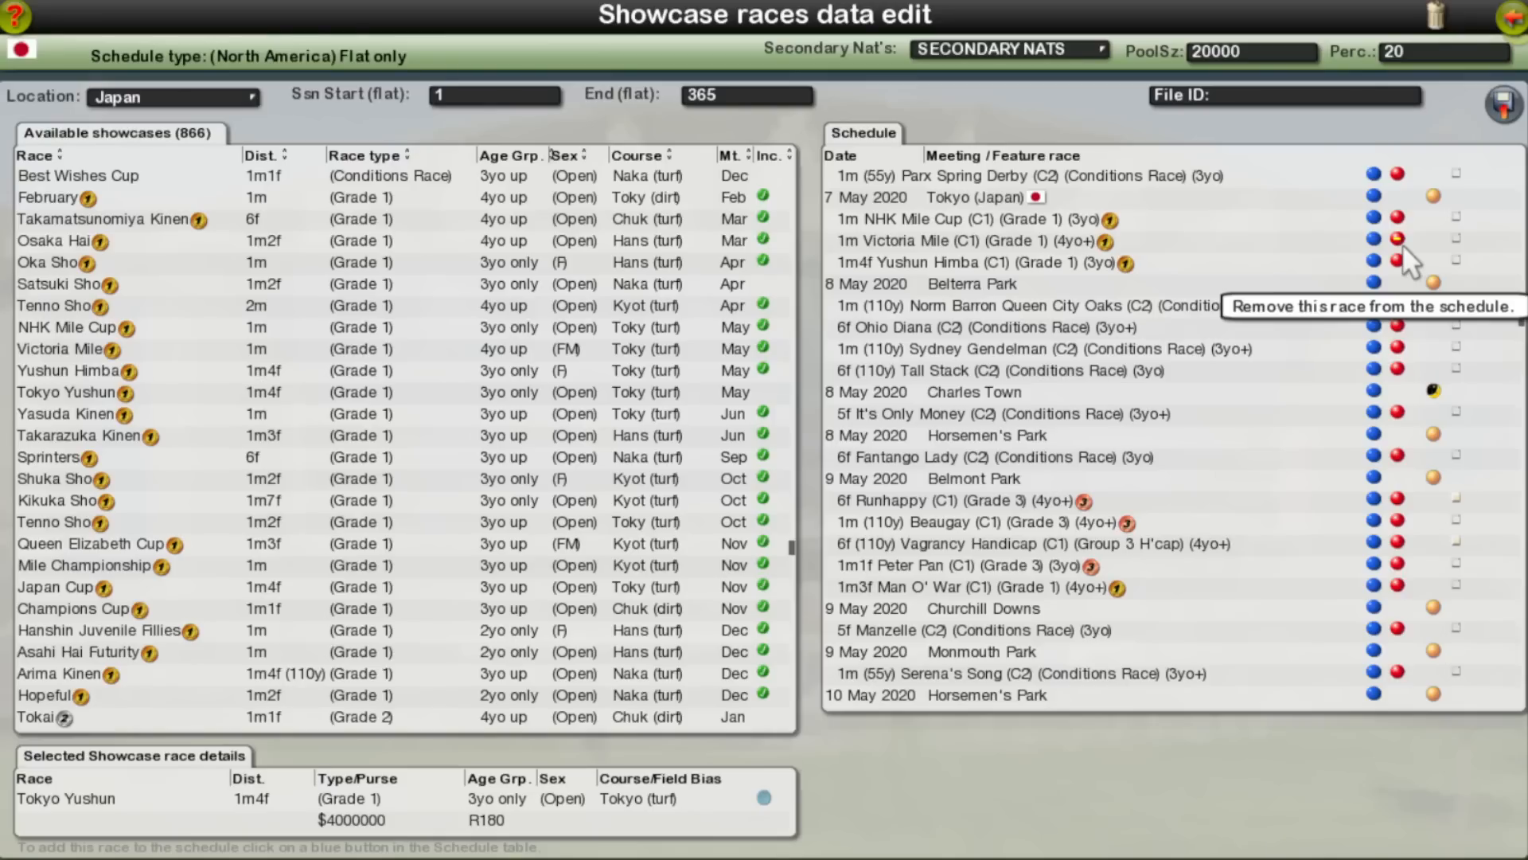
{"action": "left_click", "coordinate": [1401, 242]}
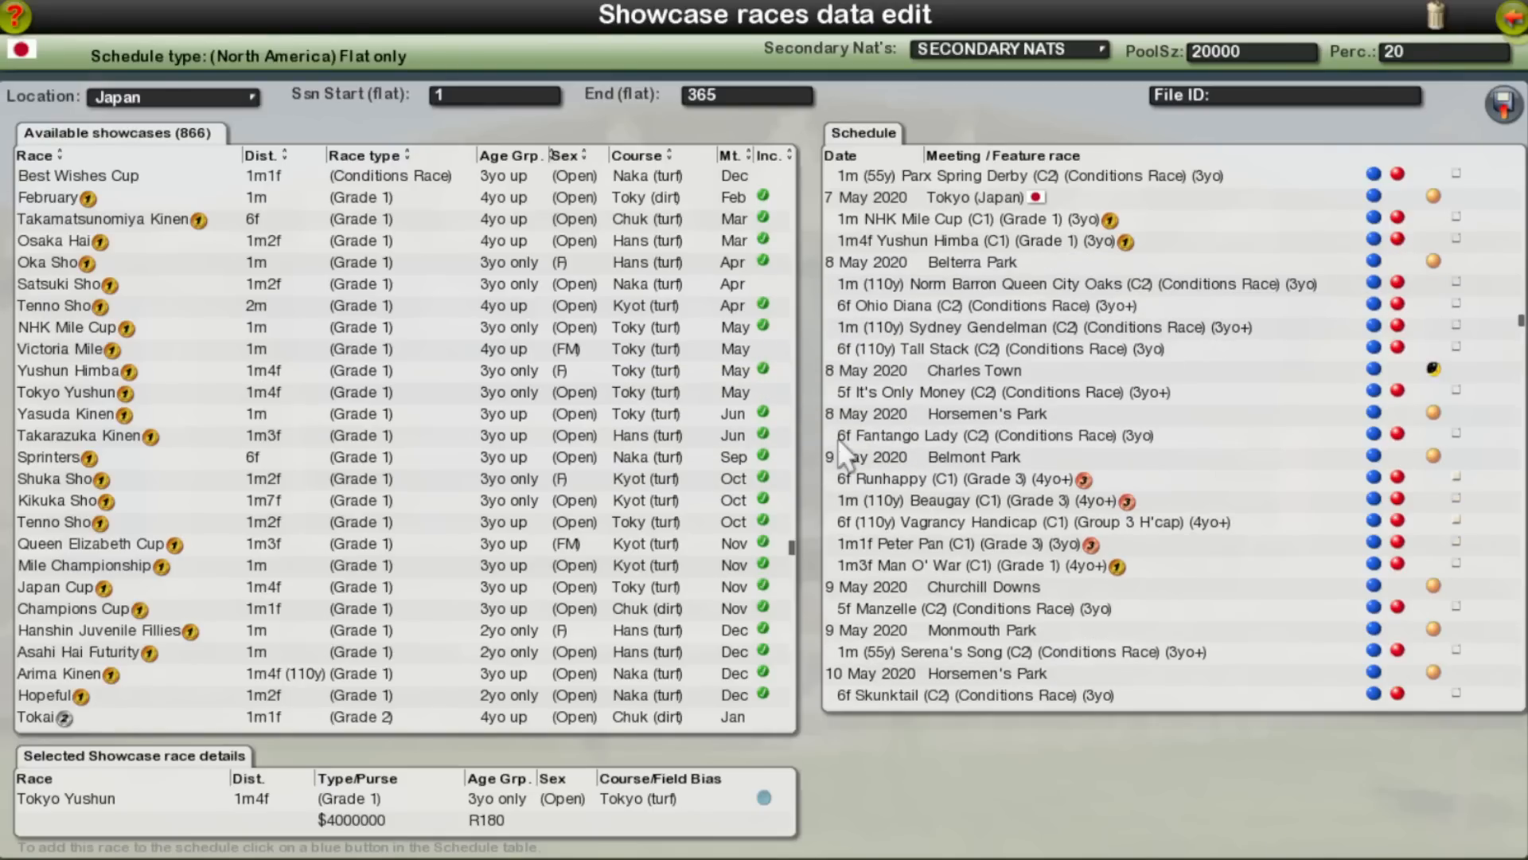
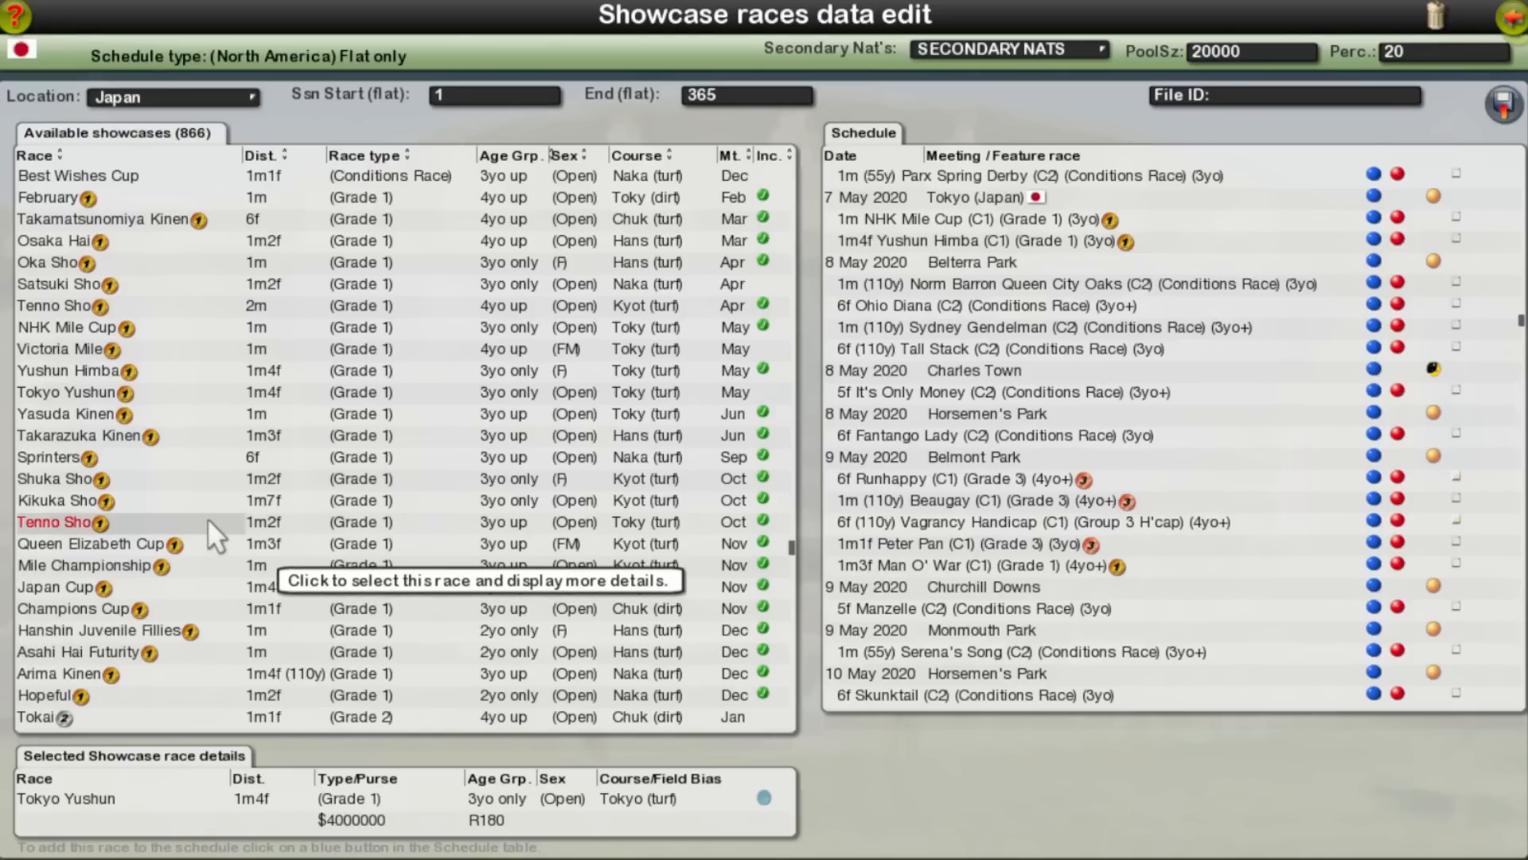
Step: Locate Japan's Yasuda Kinen in the schedule and remove it from its Tokyo meeting
{"action": "left_click", "coordinate": [182, 417]}
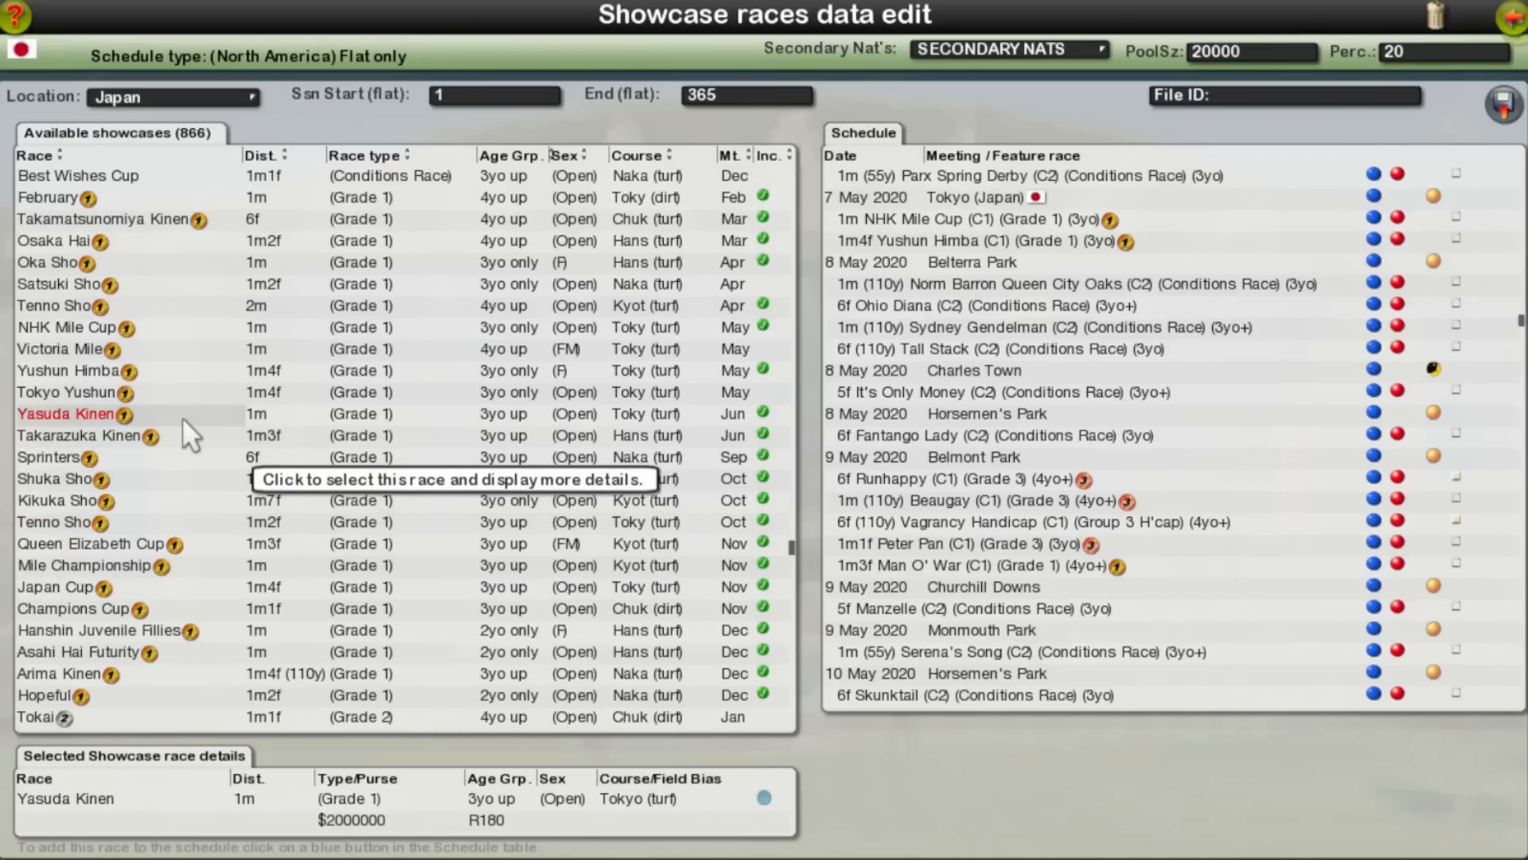
{"action": "left_click", "coordinate": [765, 796]}
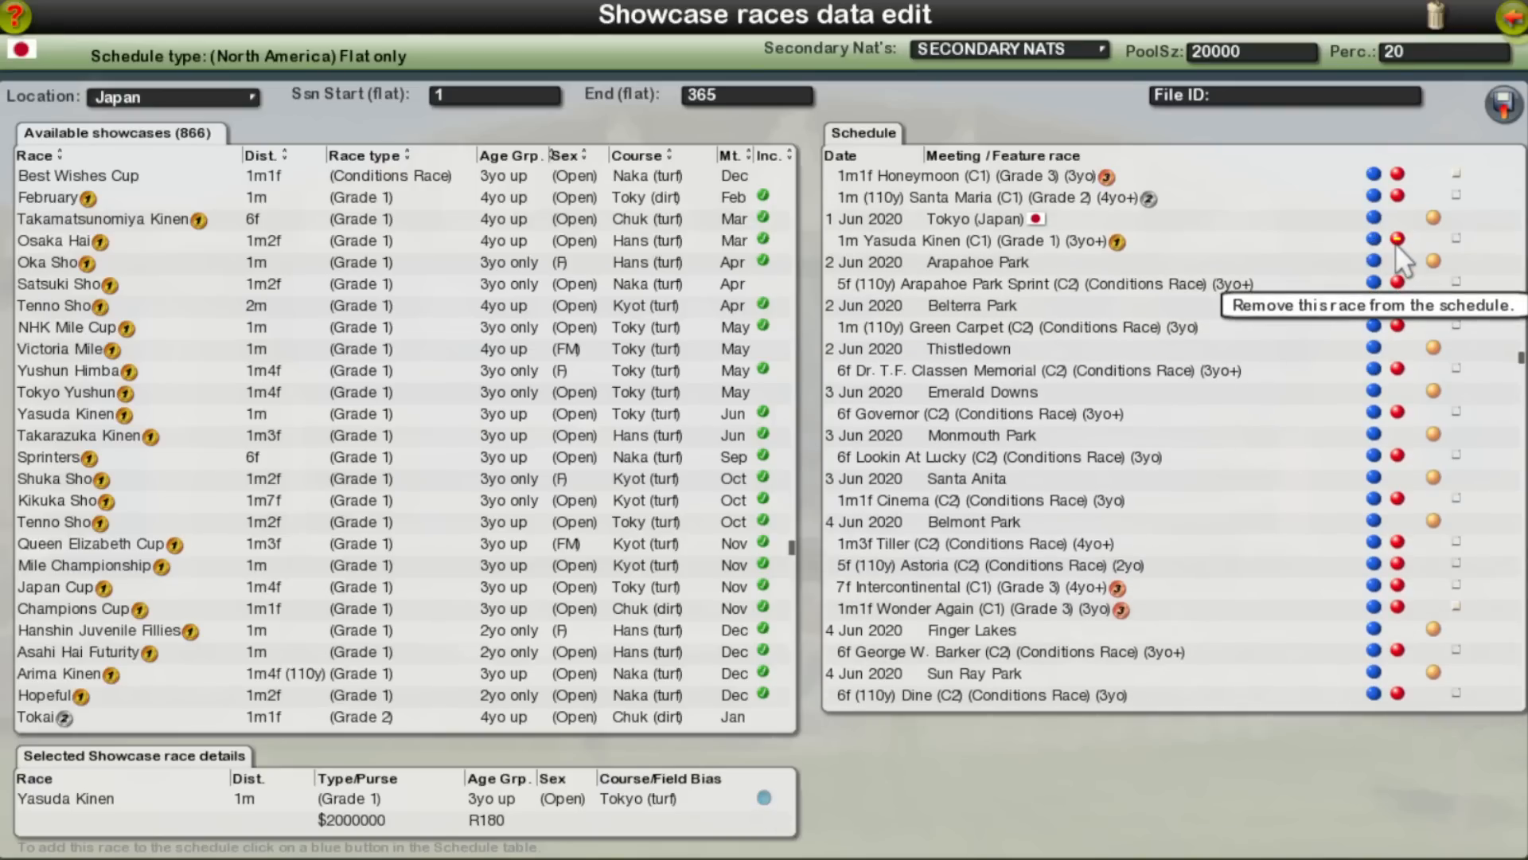
{"action": "left_click", "coordinate": [1399, 239]}
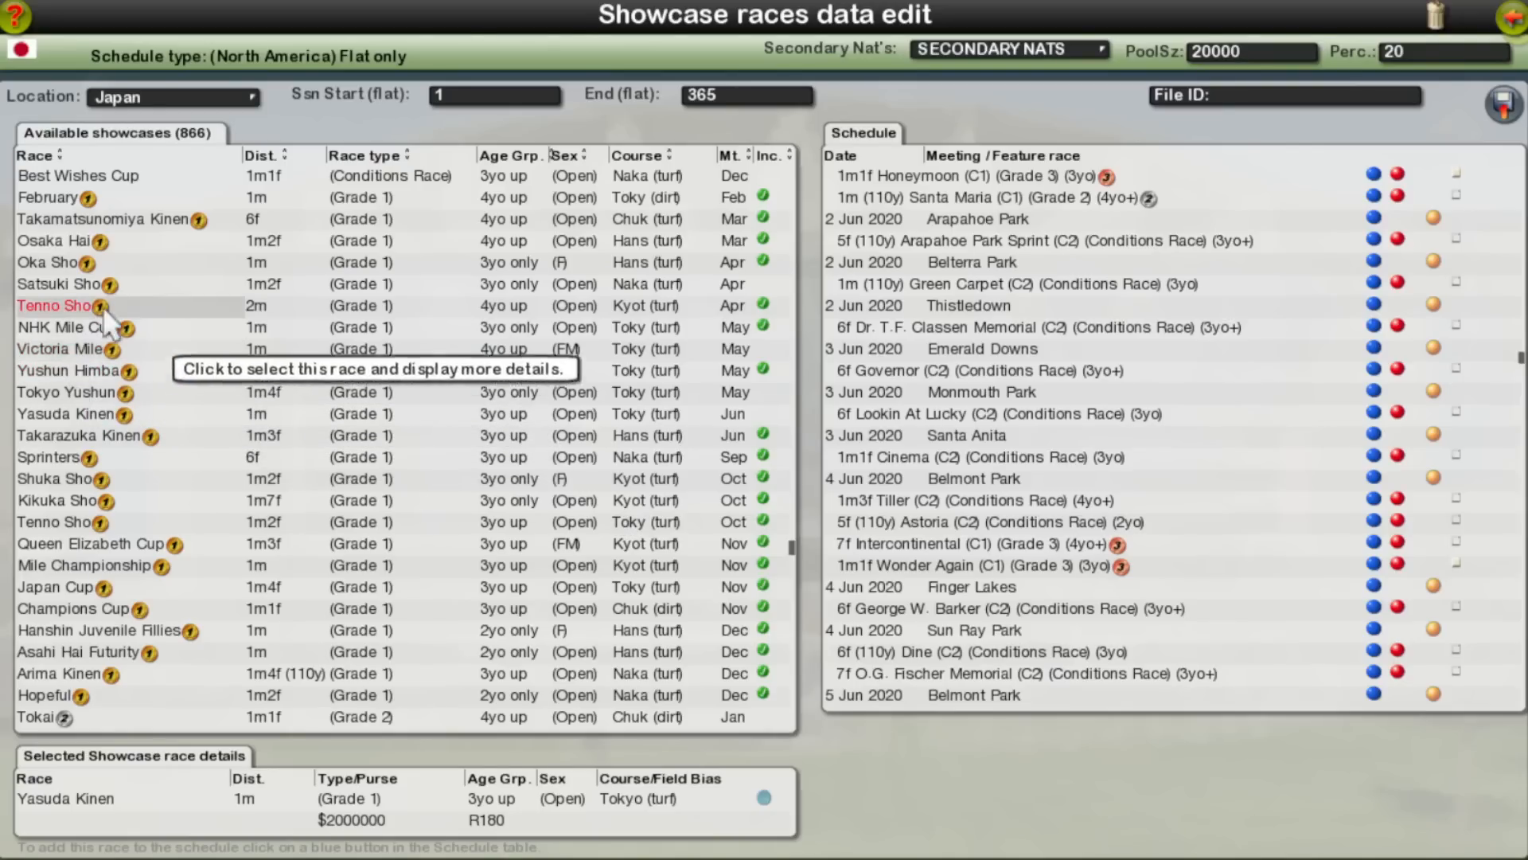
Step: Locate Kikuka Sho in the schedule and remove it and Queen Elizabeth Cup from the 16 Nov 2020 Kyoto meeting
{"action": "left_click", "coordinate": [121, 499]}
{"action": "left_click", "coordinate": [762, 800]}
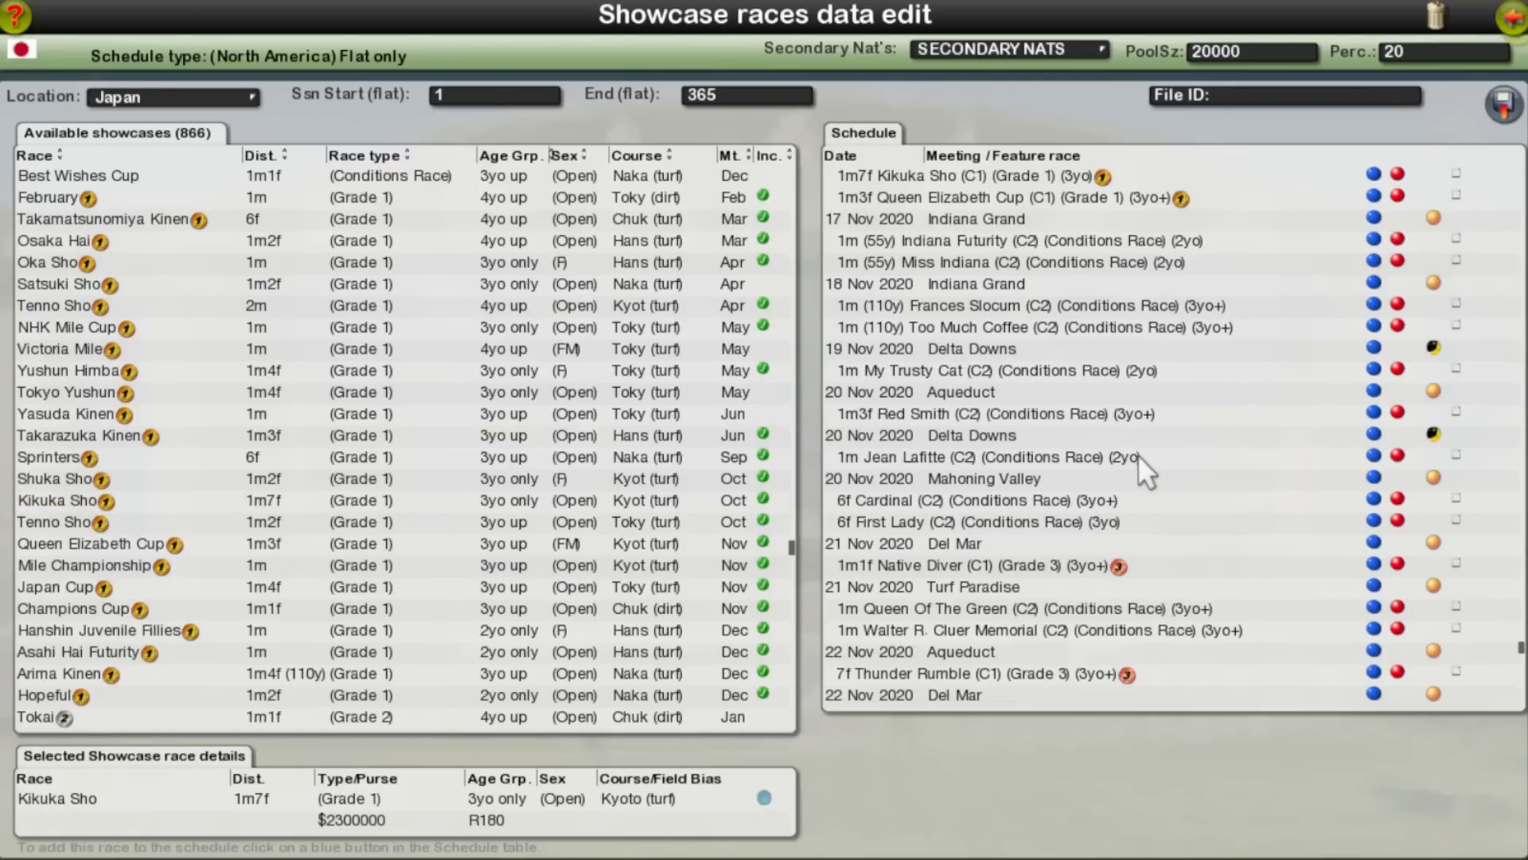
{"action": "scroll", "coordinate": [1298, 469], "scroll_direction": "up", "scroll_amount": 2}
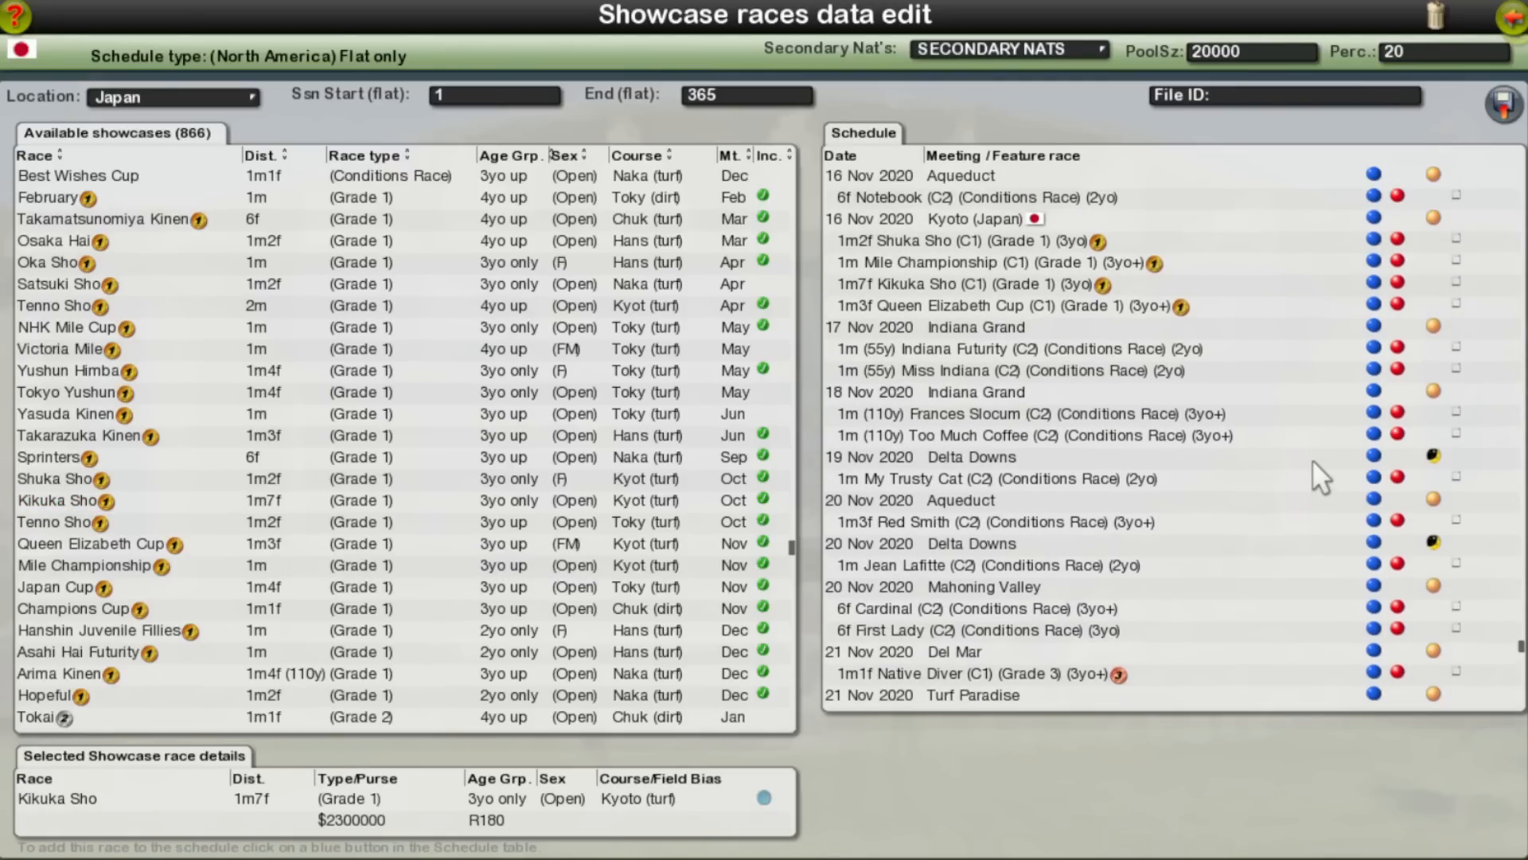
{"action": "left_click", "coordinate": [1398, 282]}
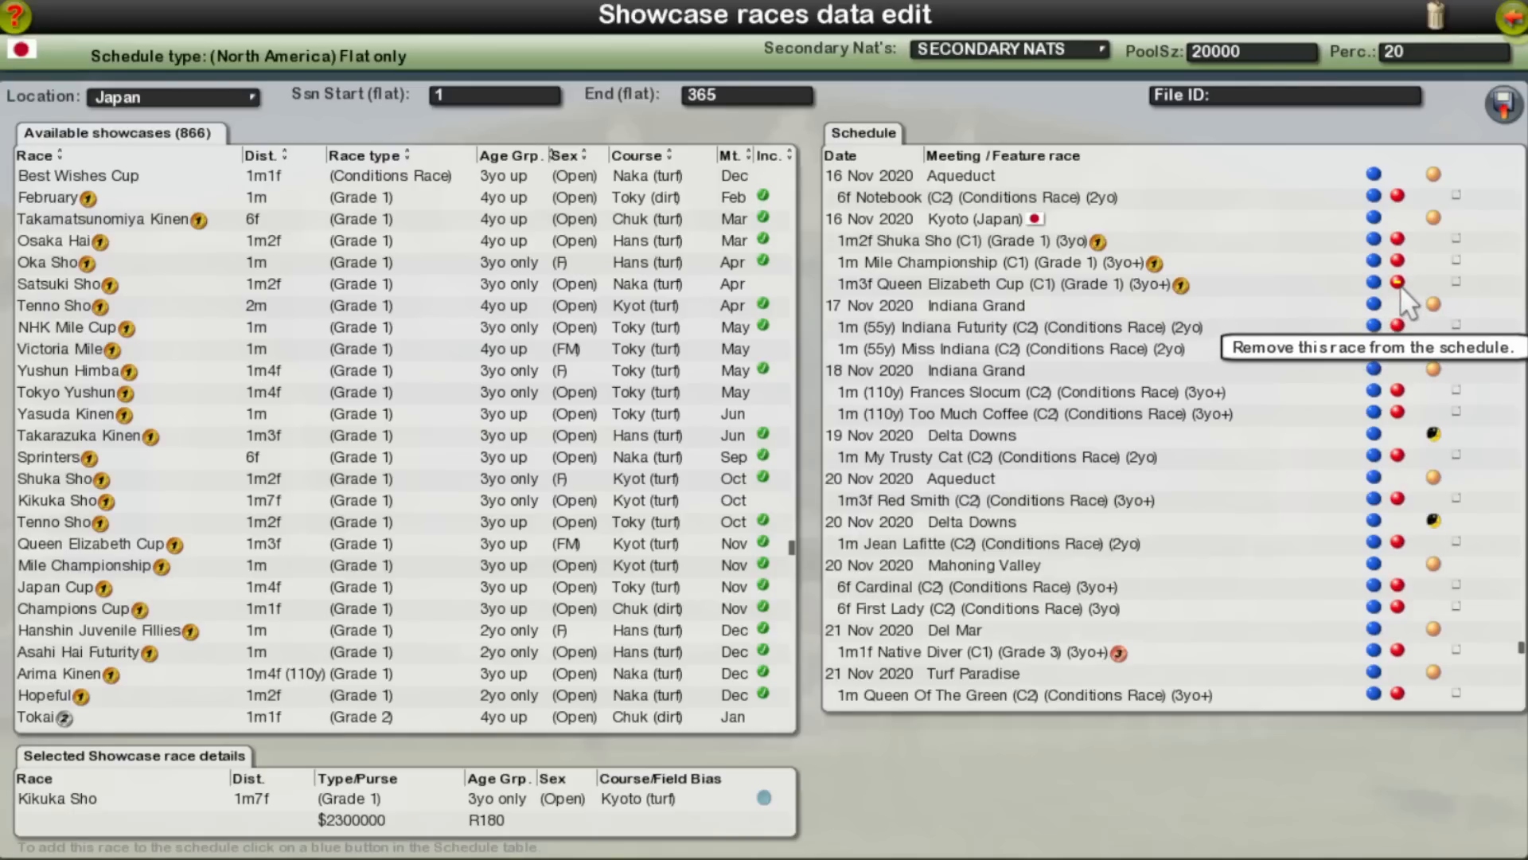
{"action": "left_click", "coordinate": [1398, 283]}
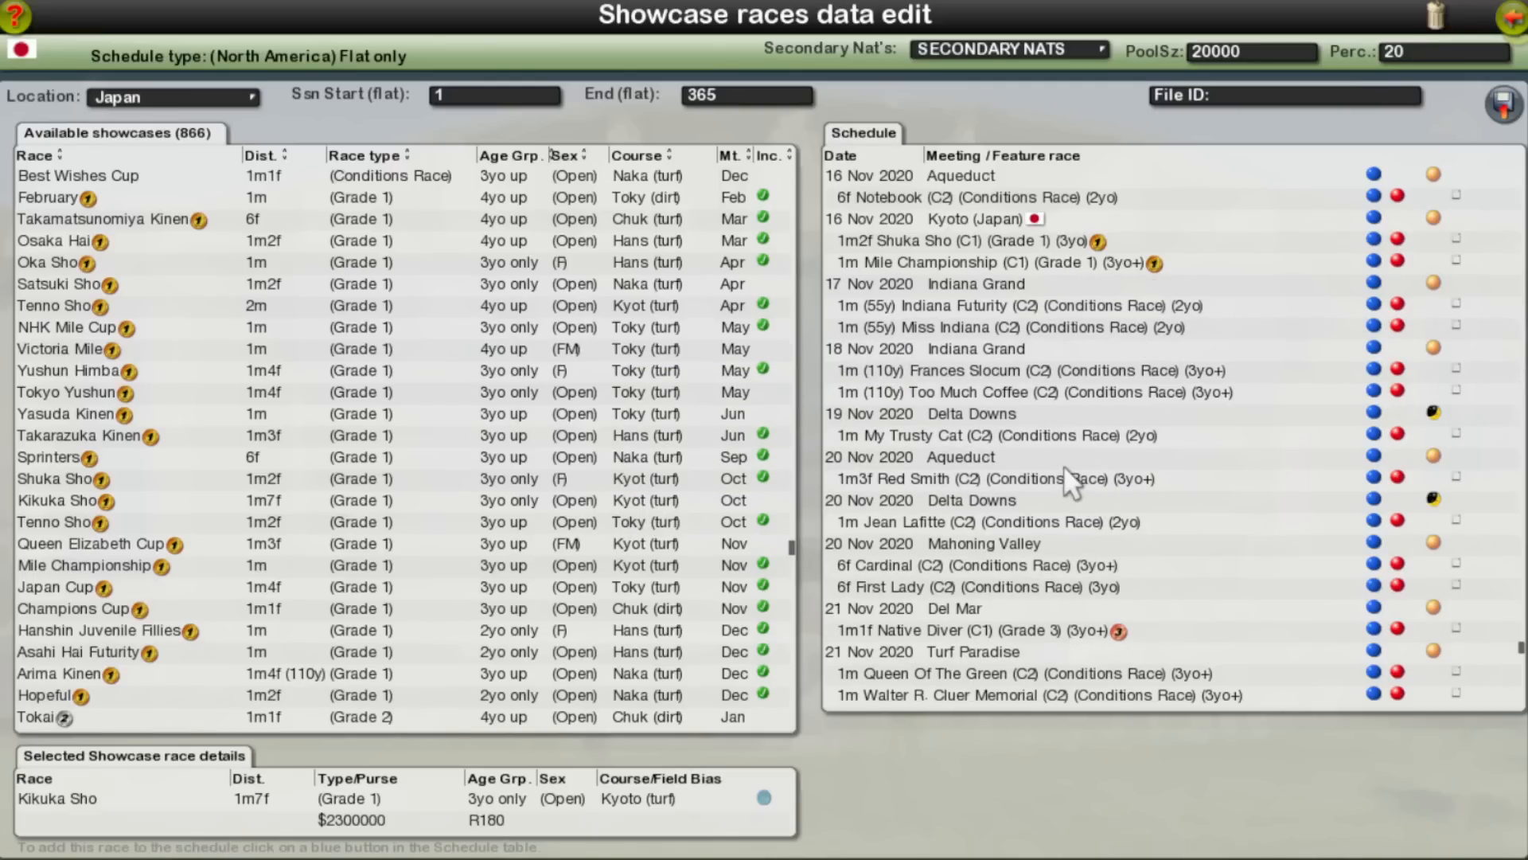
Step: Add Satsuki Sho to the schedule on the empty date of 24 Aug 2020
{"action": "scroll", "coordinate": [1116, 496], "scroll_direction": "up", "scroll_amount": 12}
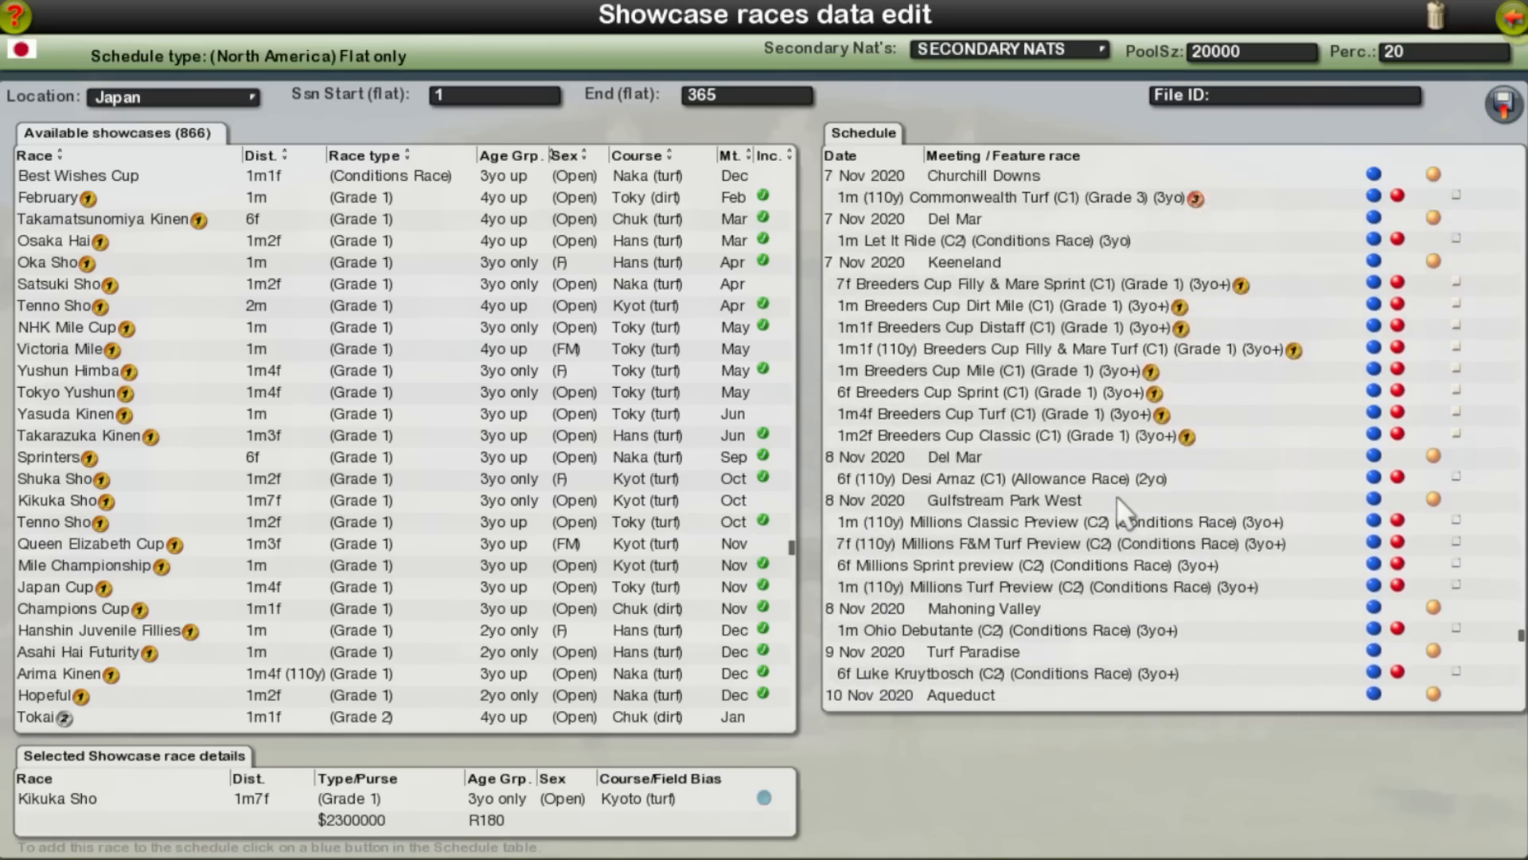
{"action": "scroll", "coordinate": [1115, 496], "scroll_direction": "up", "scroll_amount": 15}
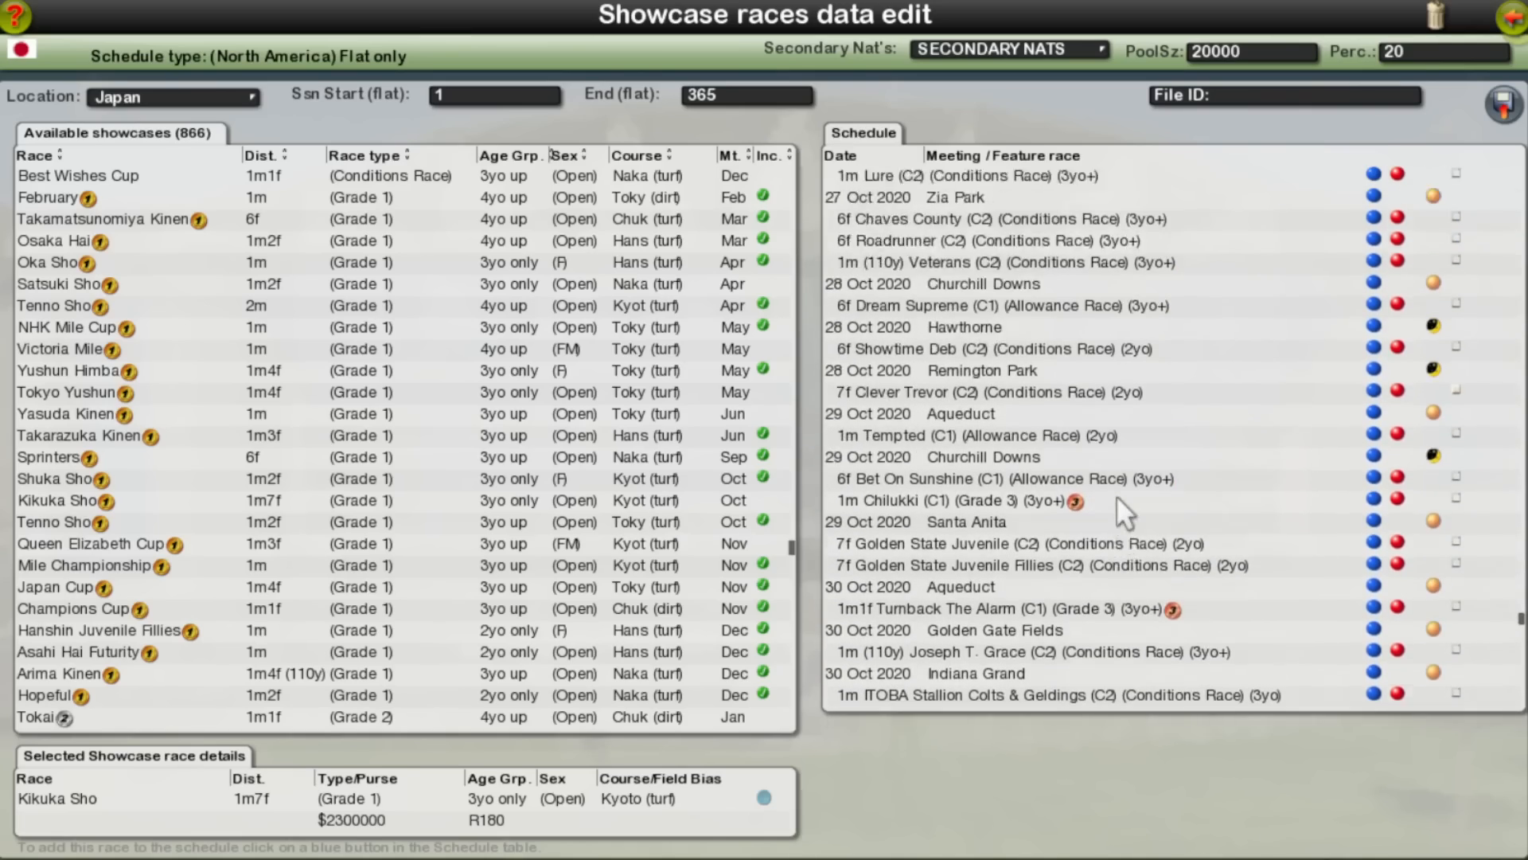
{"action": "scroll", "coordinate": [1117, 495], "scroll_direction": "up", "scroll_amount": 15}
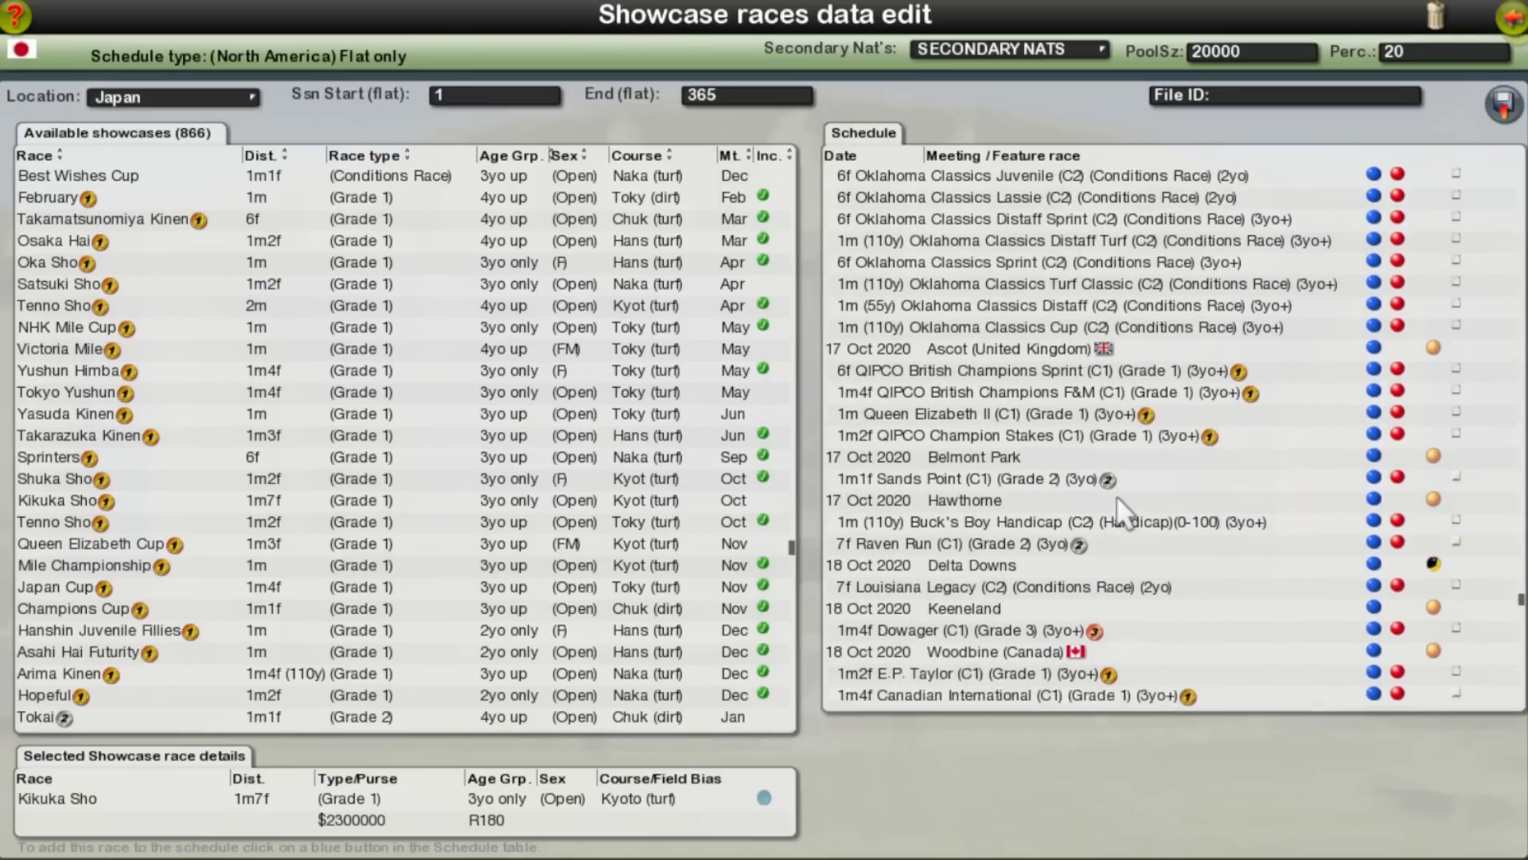
{"action": "left_click_drag", "start_coordinate": [1520, 594], "coordinate": [1519, 503]}
{"action": "scroll", "coordinate": [1150, 565], "scroll_direction": "down", "scroll_amount": 12}
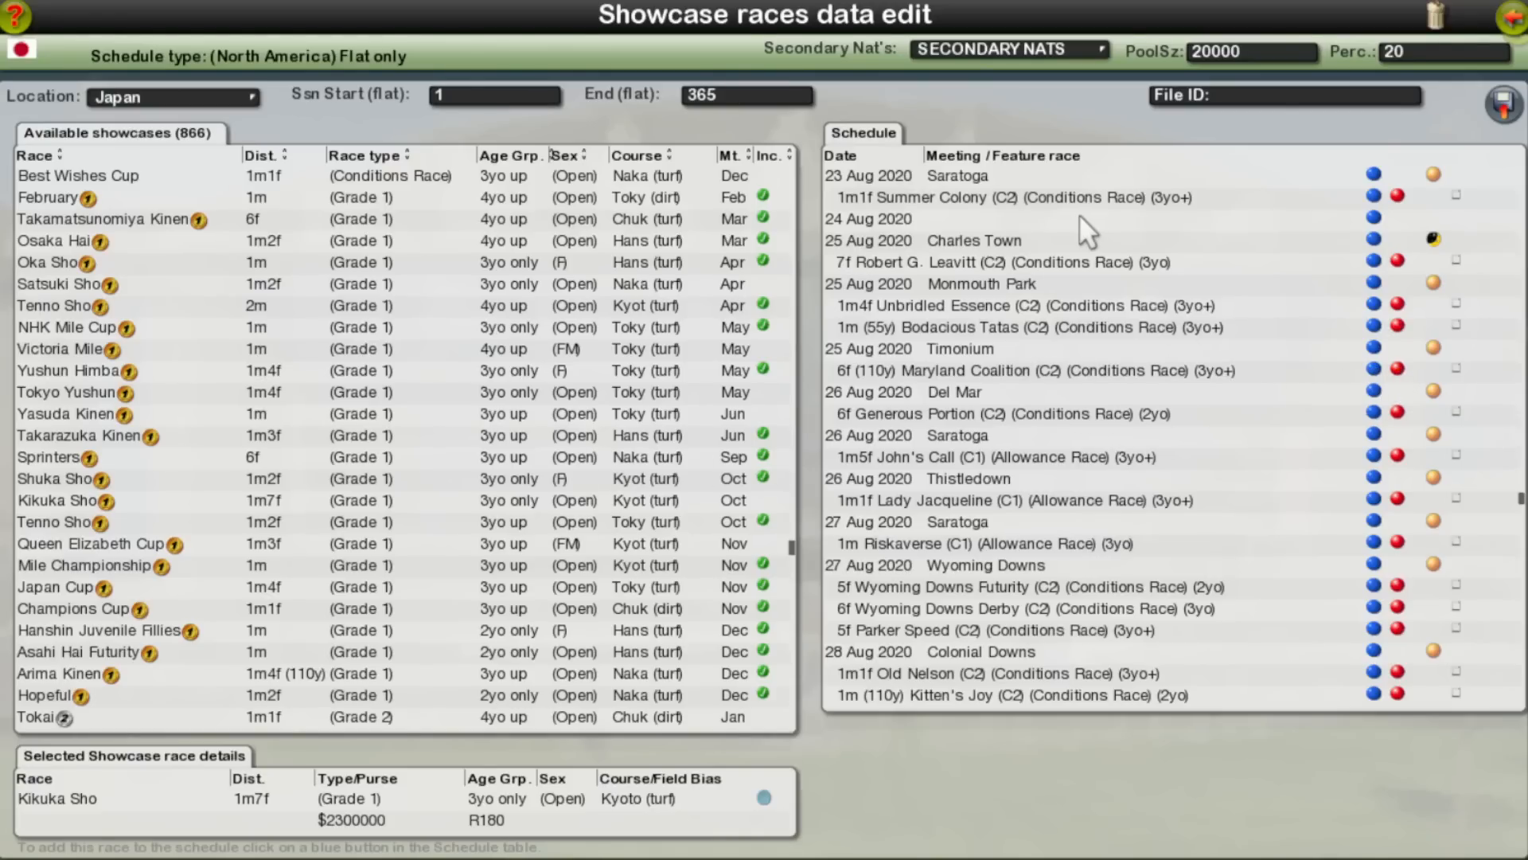
{"action": "scroll", "coordinate": [1071, 228], "scroll_direction": "up", "scroll_amount": 1}
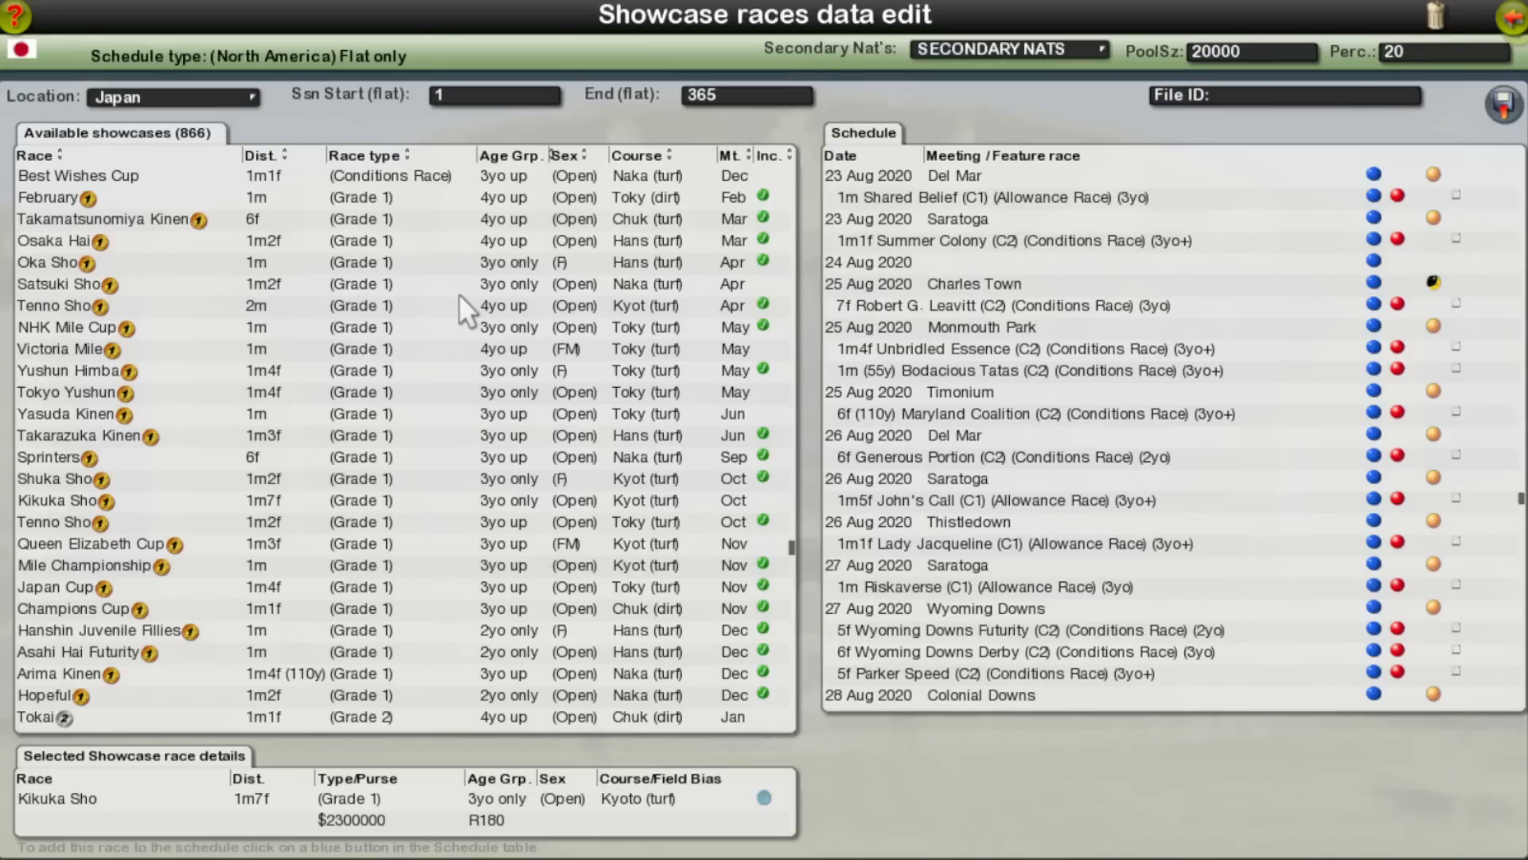
{"action": "left_click", "coordinate": [147, 280]}
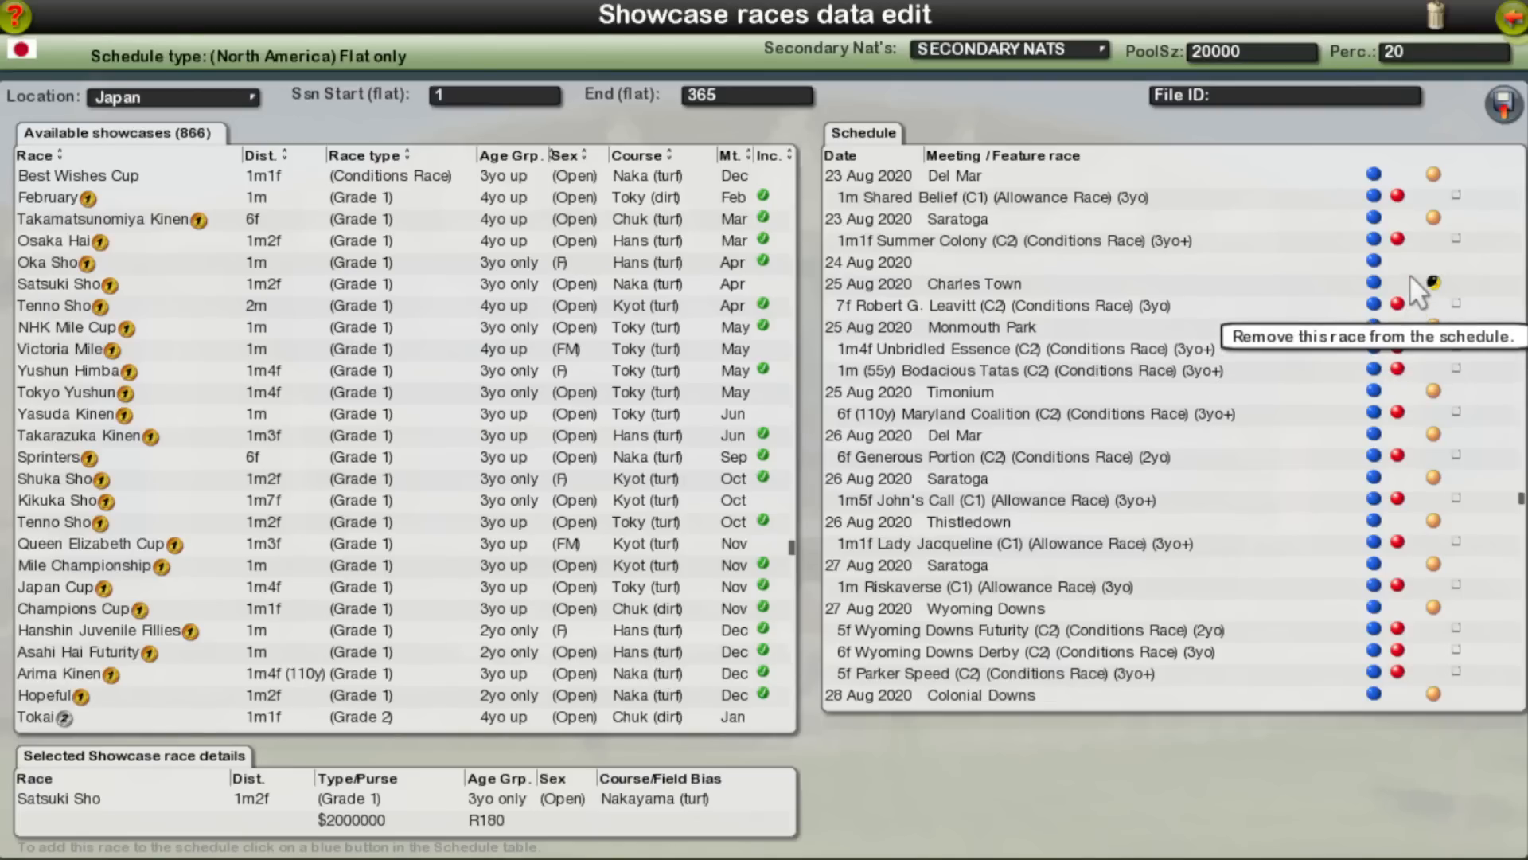
{"action": "left_click", "coordinate": [1377, 262]}
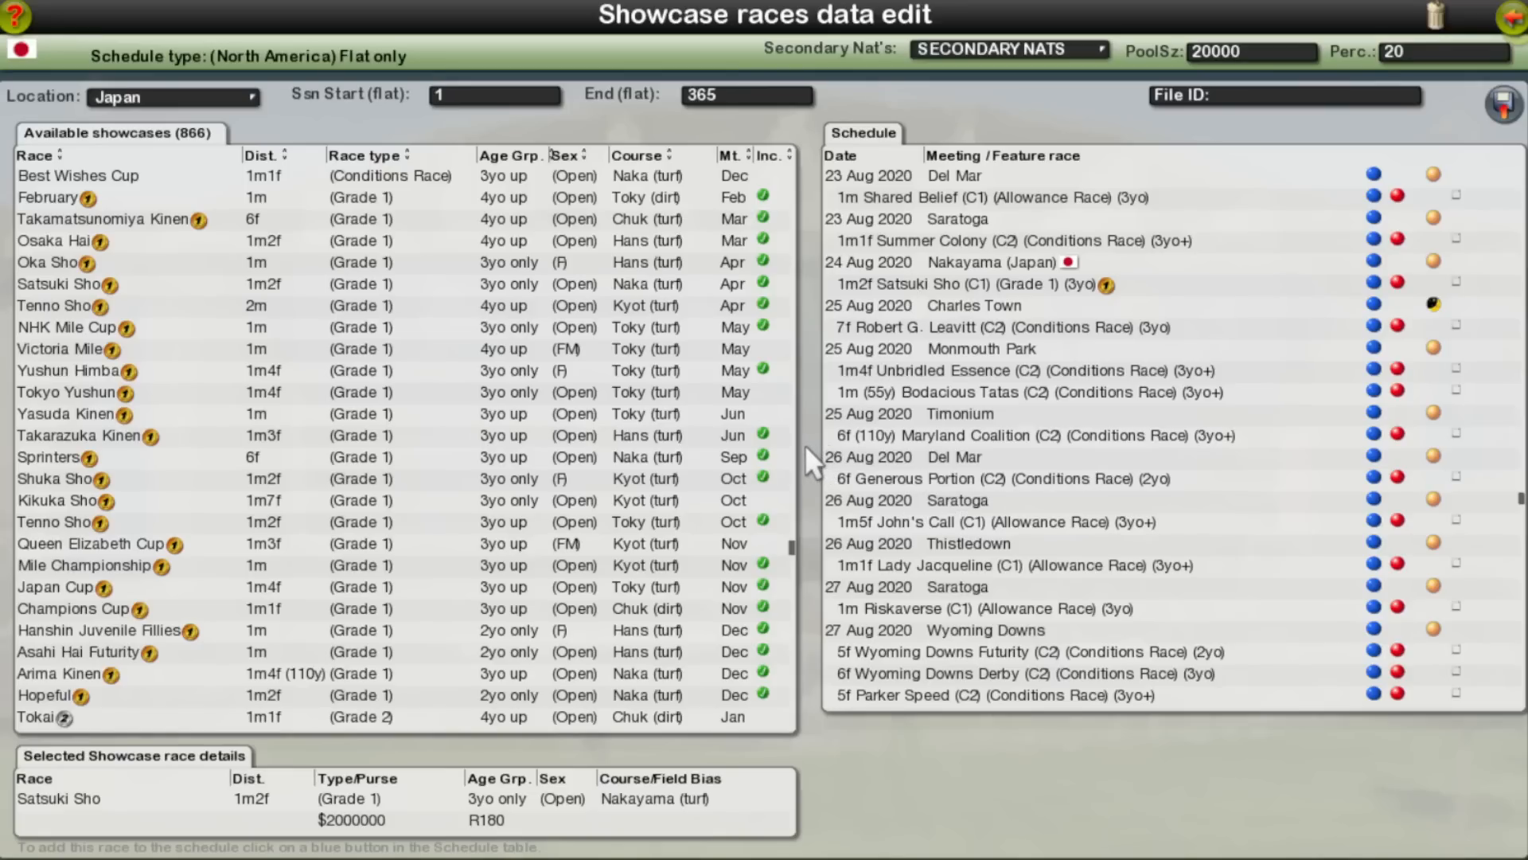
Step: Examine the overseas Grade 1 meetings scheduled between early August and 10 September 2020
{"action": "scroll", "coordinate": [1076, 471], "scroll_direction": "down", "scroll_amount": 15}
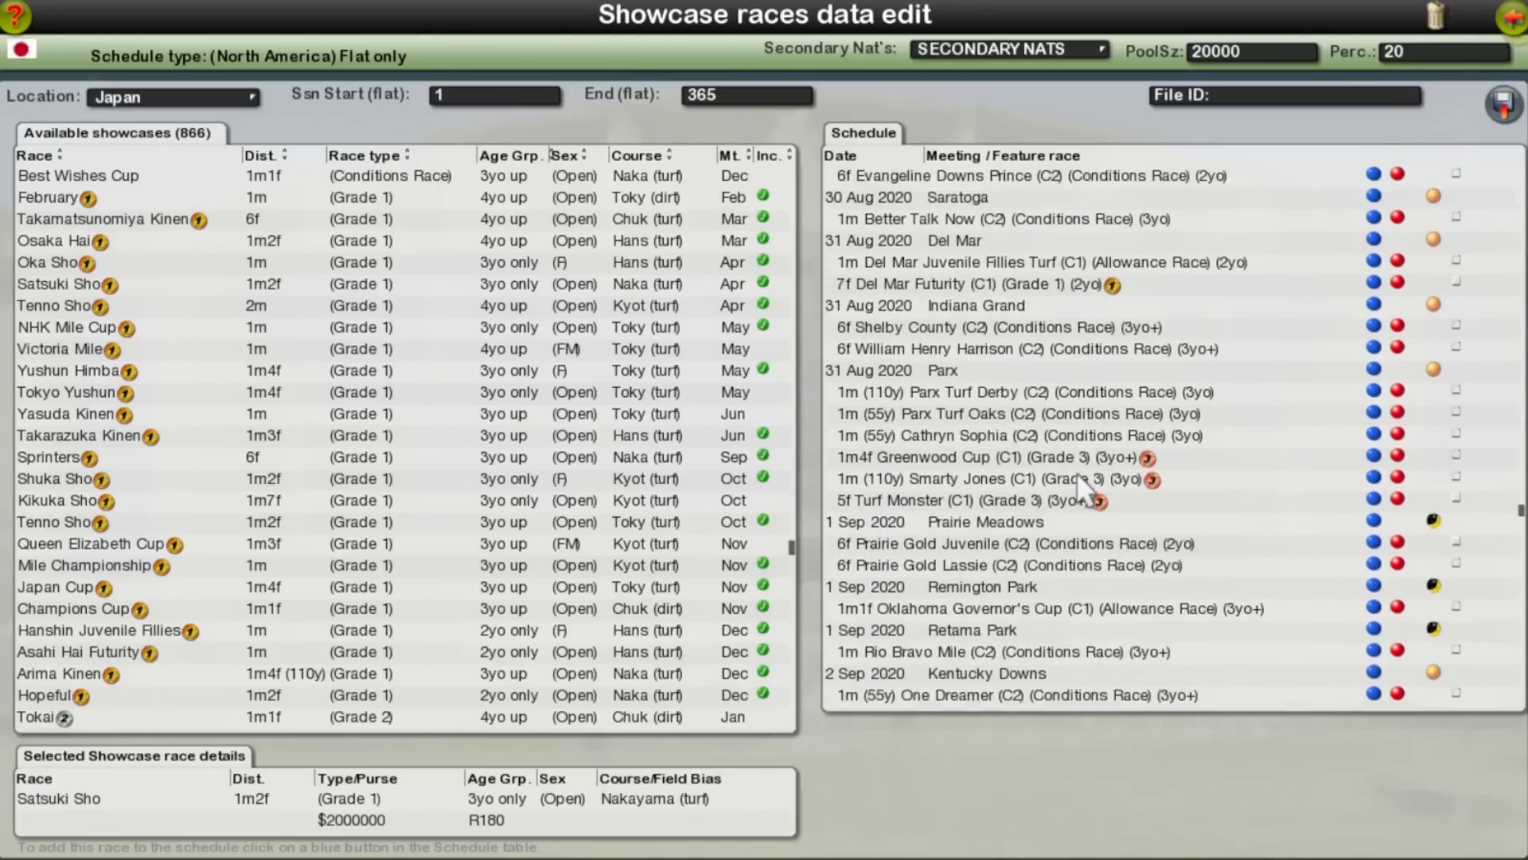
{"action": "scroll", "coordinate": [1076, 472], "scroll_direction": "down", "scroll_amount": 12}
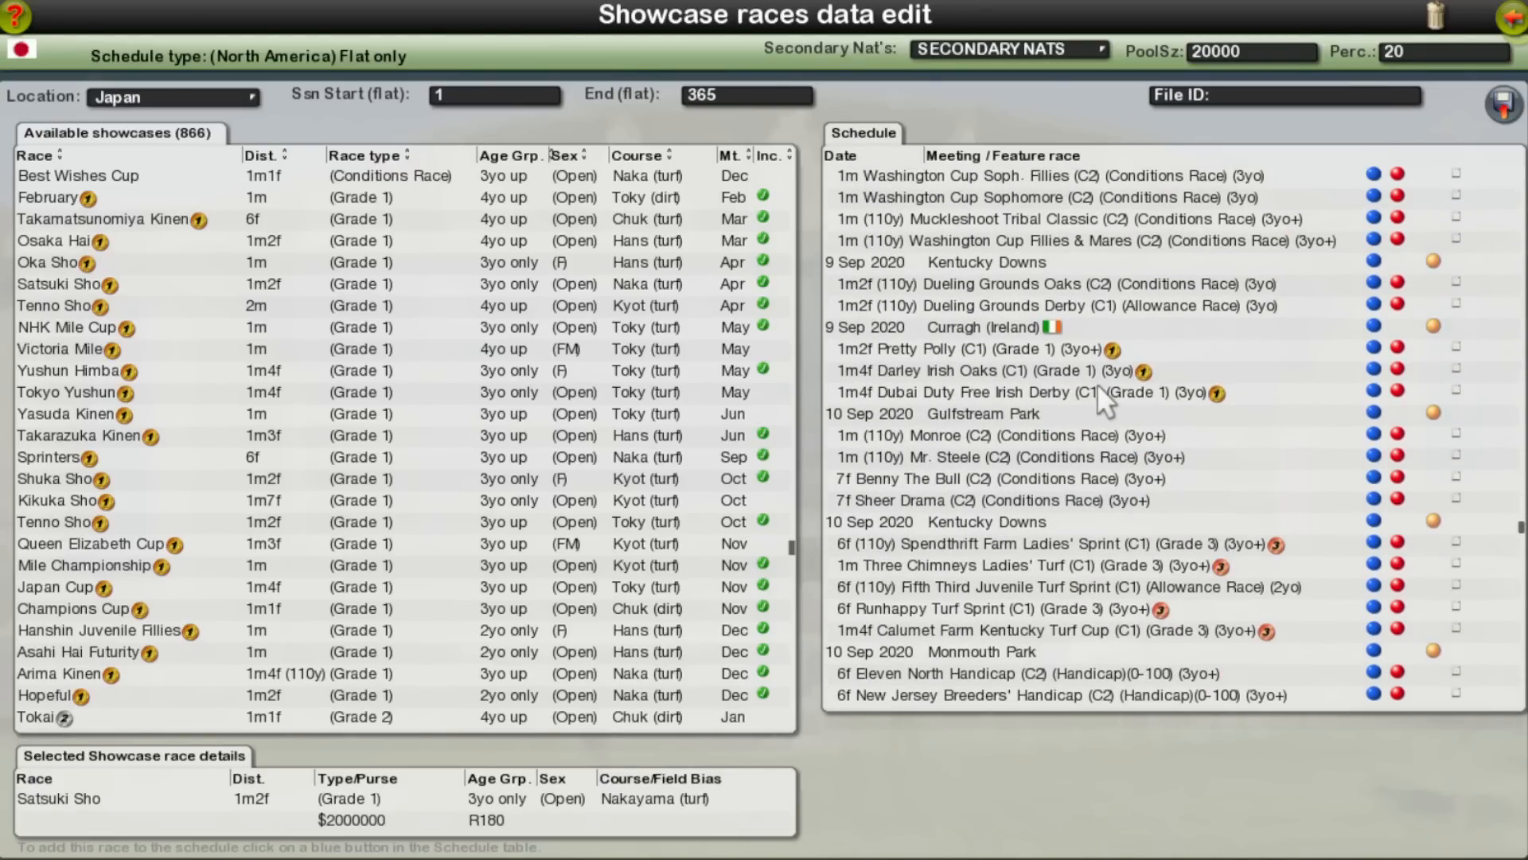
{"action": "scroll", "coordinate": [1090, 390], "scroll_direction": "up", "scroll_amount": 5}
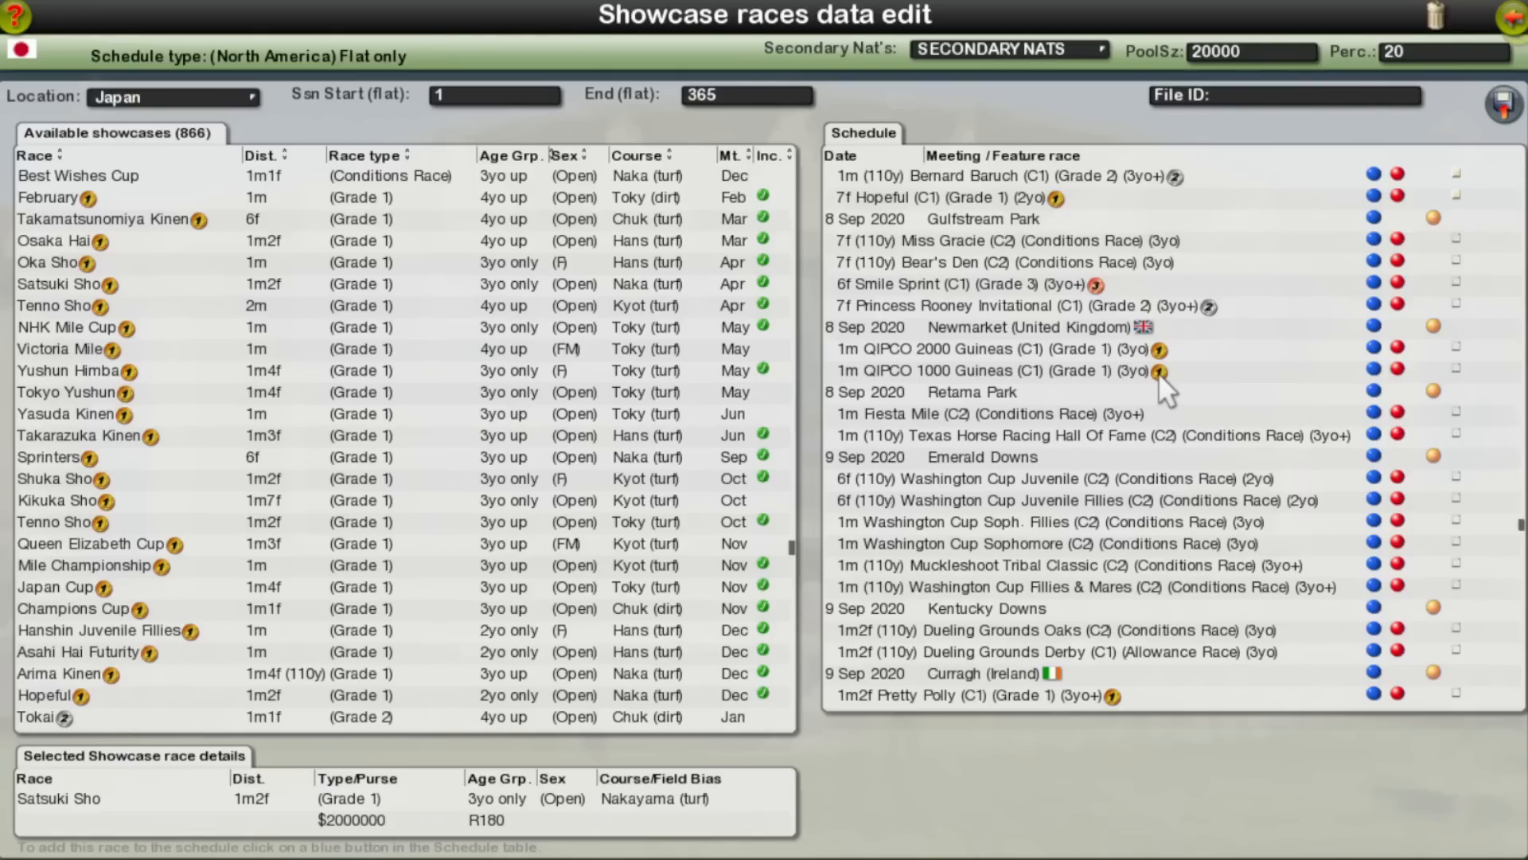
{"action": "scroll", "coordinate": [1159, 373], "scroll_direction": "up", "scroll_amount": 5}
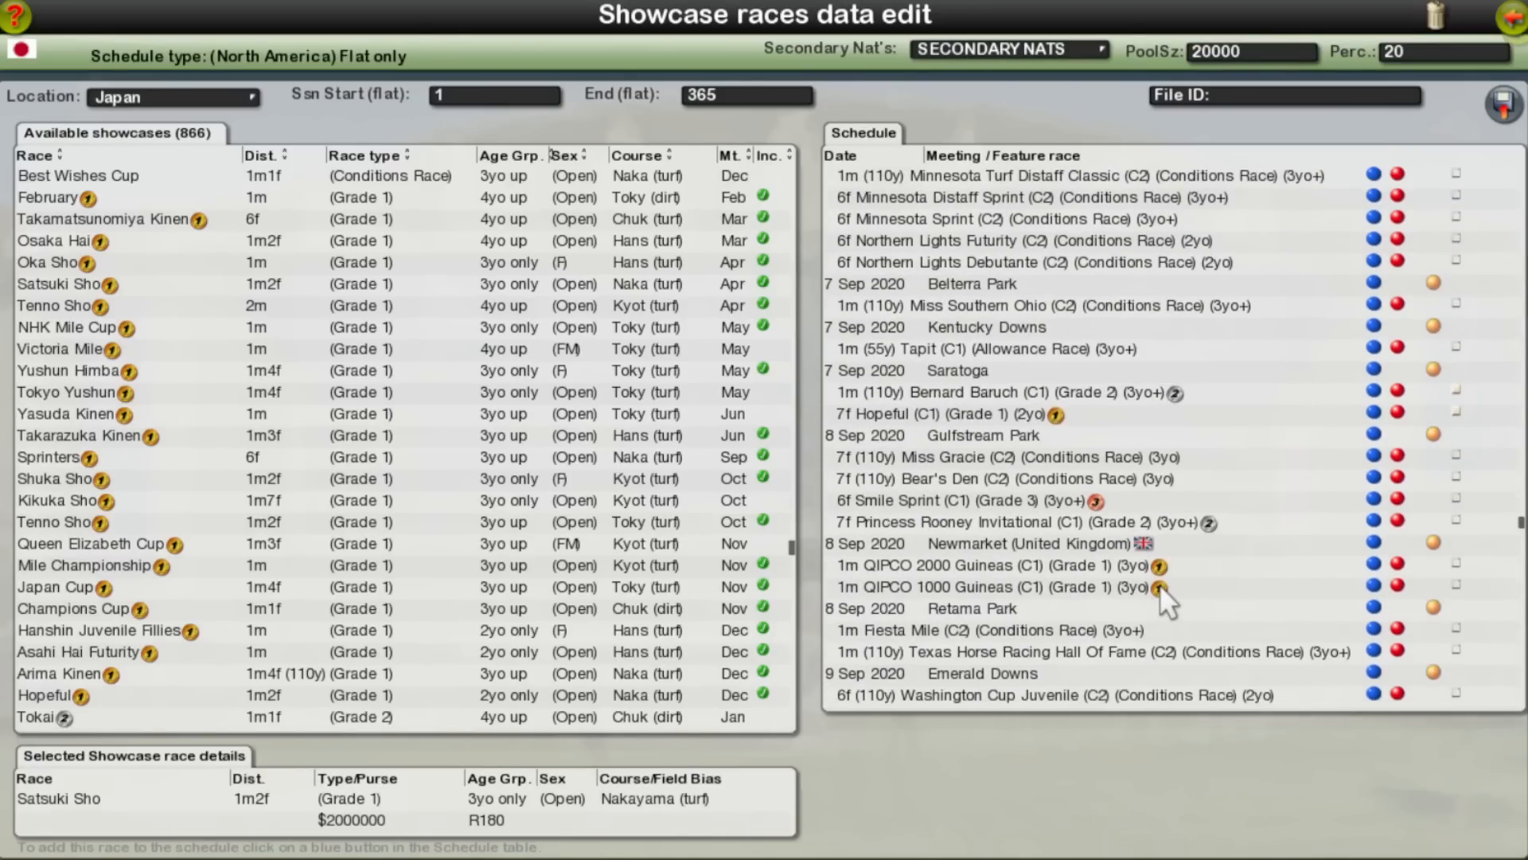
{"action": "scroll", "coordinate": [1158, 584], "scroll_direction": "up", "scroll_amount": 15}
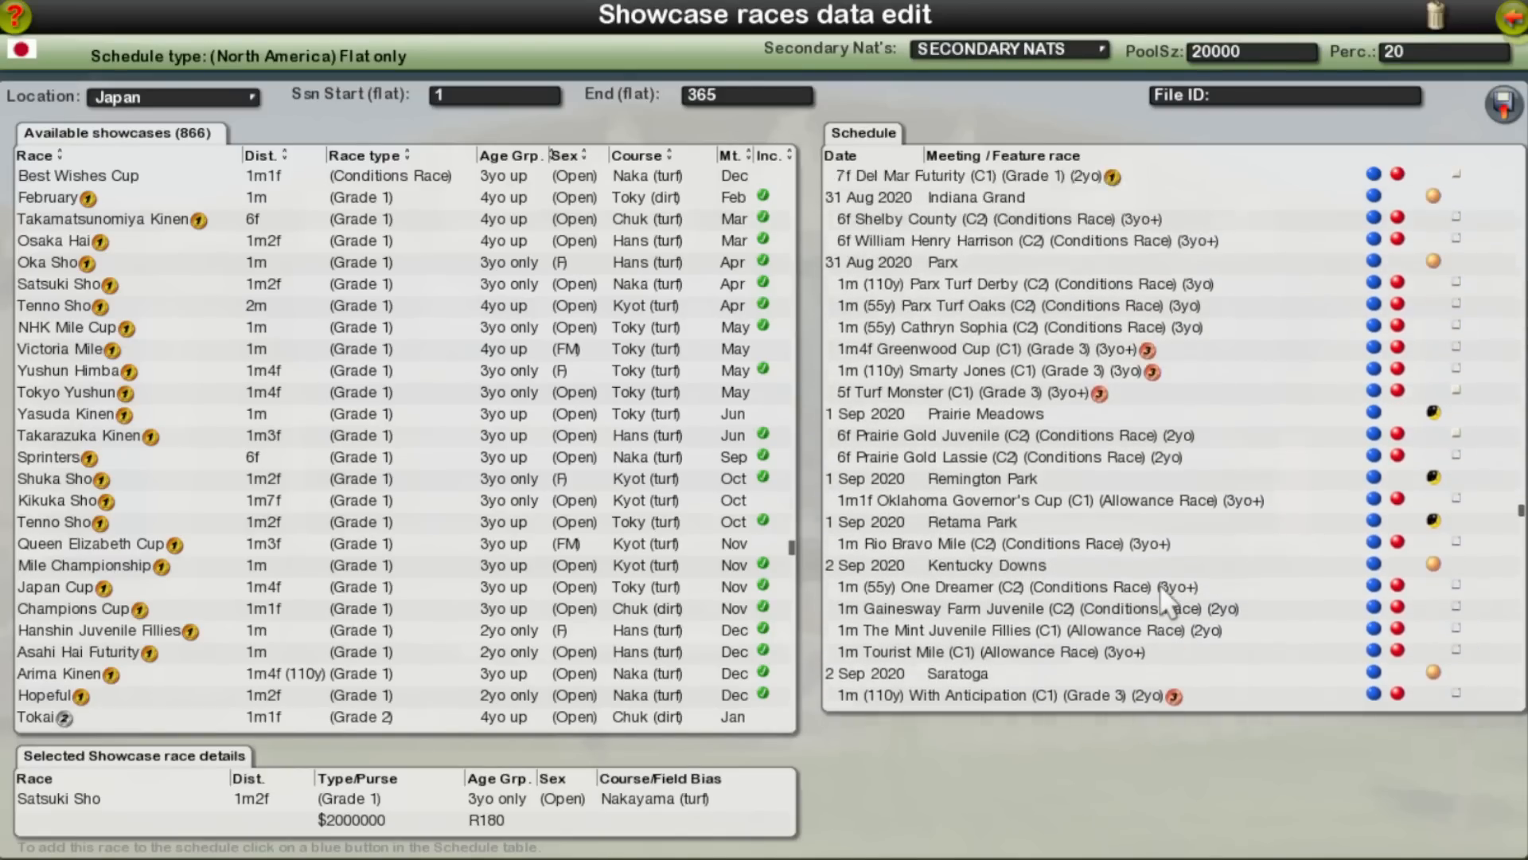
{"action": "scroll", "coordinate": [1160, 584], "scroll_direction": "up", "scroll_amount": 15}
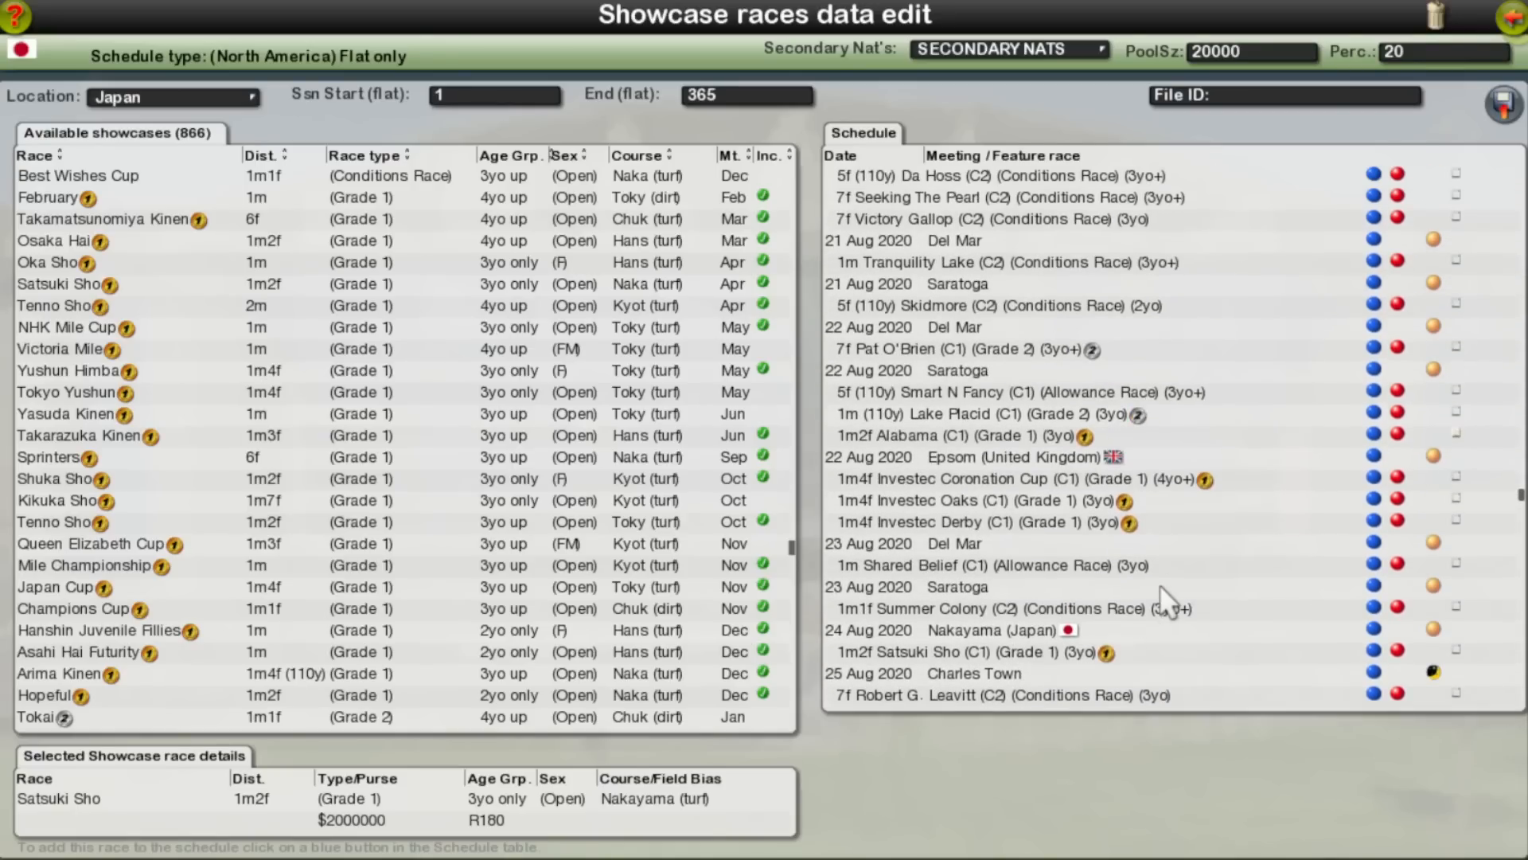
{"action": "scroll", "coordinate": [1159, 583], "scroll_direction": "up", "scroll_amount": 15}
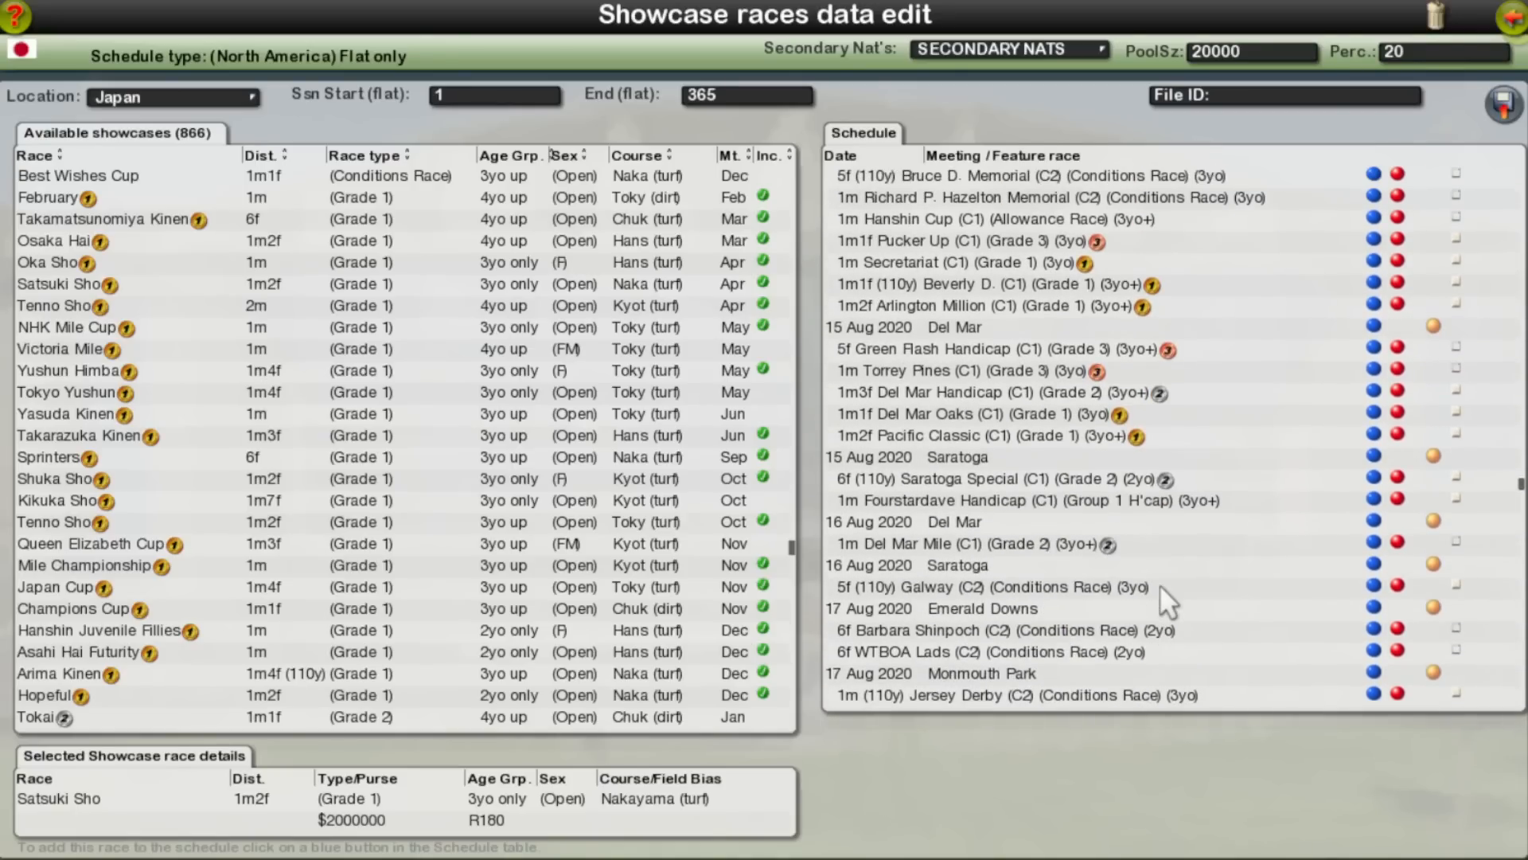
{"action": "scroll", "coordinate": [1160, 584], "scroll_direction": "up", "scroll_amount": 15}
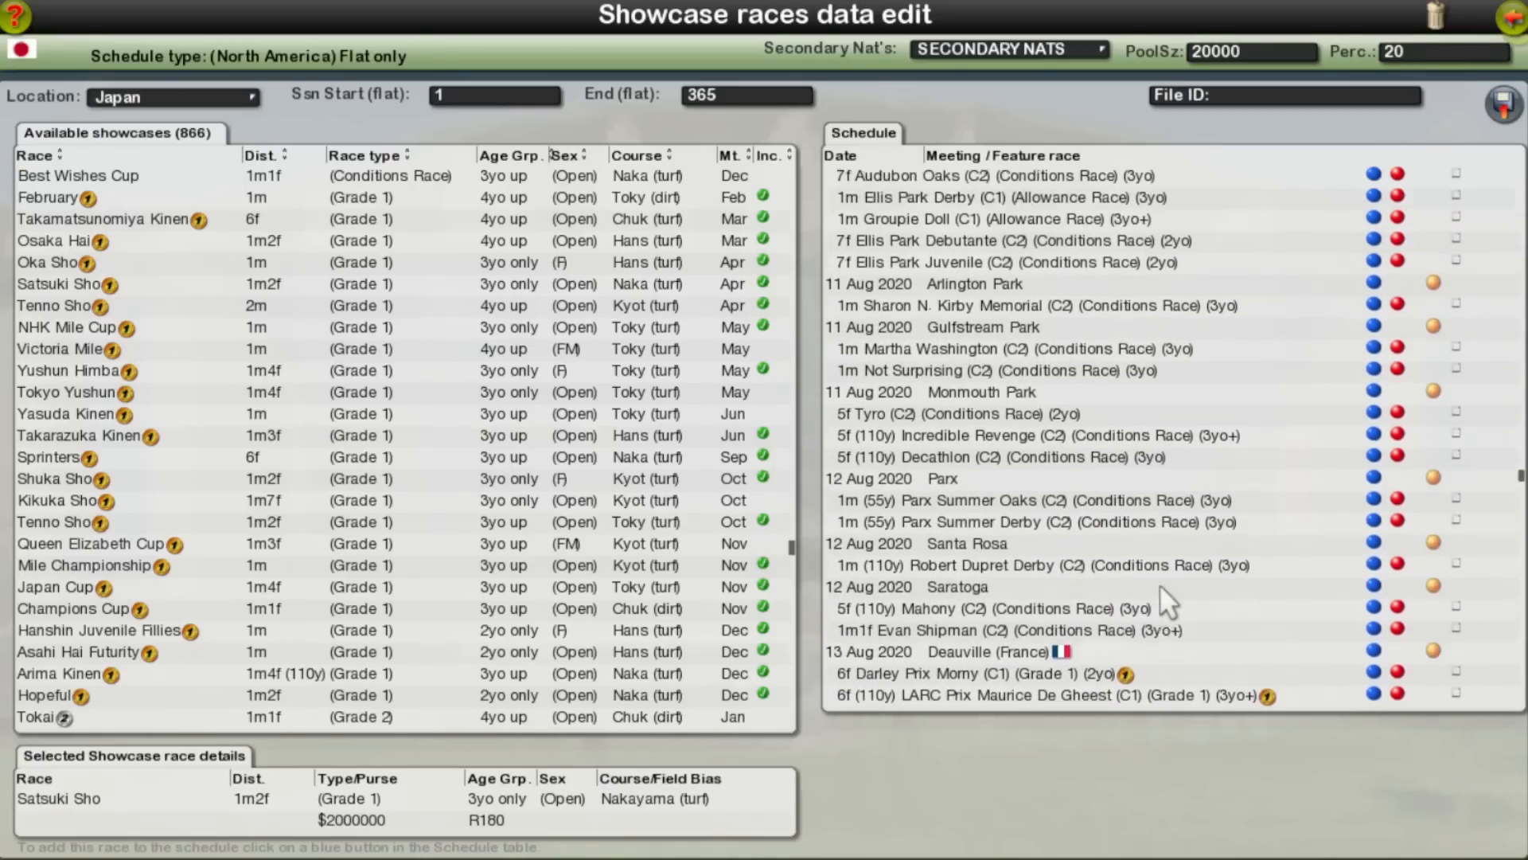
{"action": "scroll", "coordinate": [1160, 584], "scroll_direction": "up", "scroll_amount": 15}
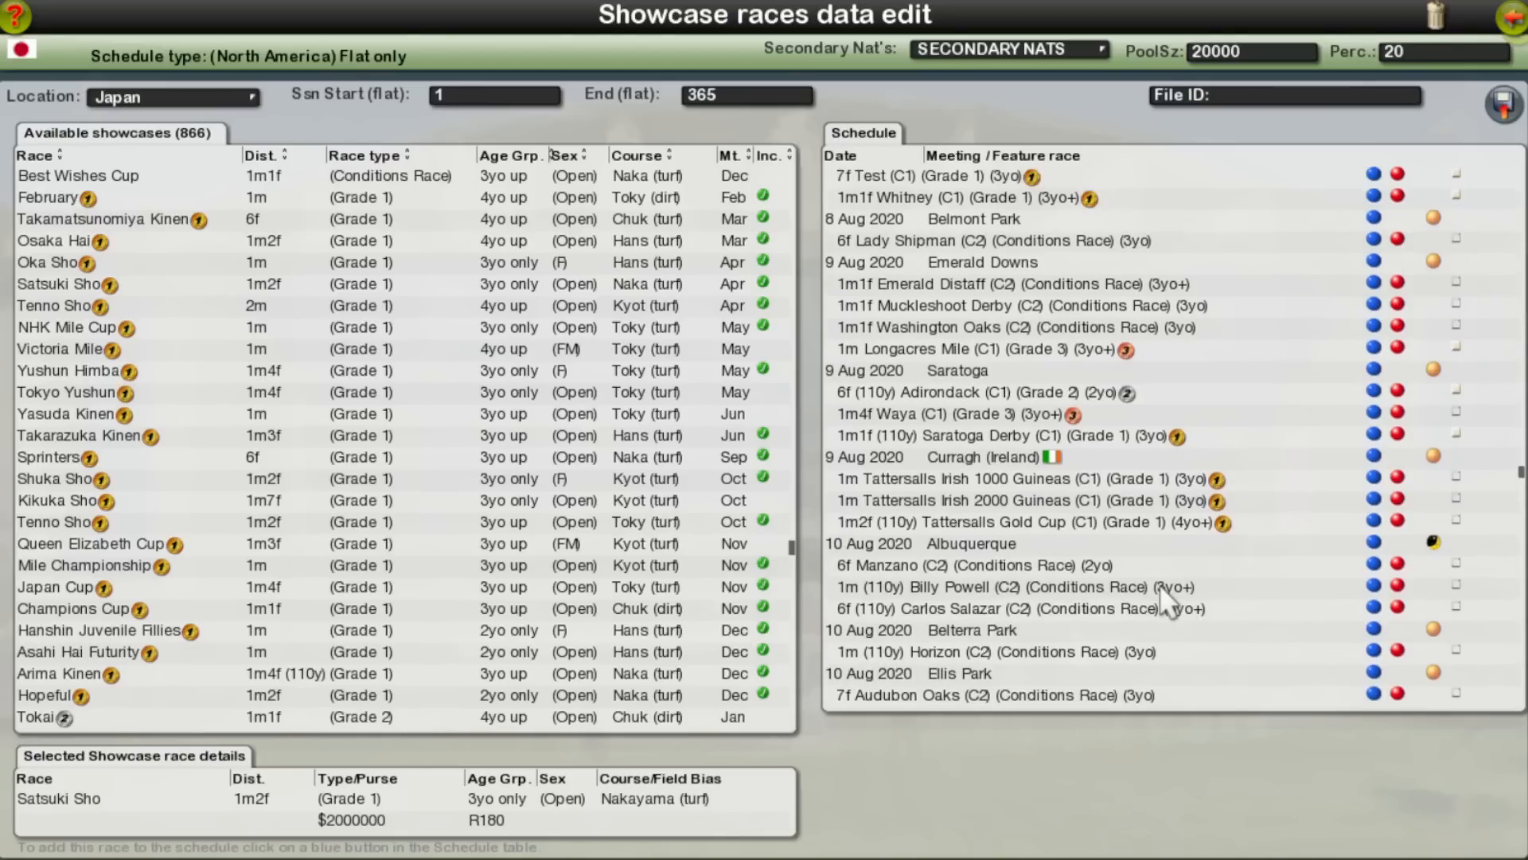
{"action": "scroll", "coordinate": [1160, 584], "scroll_direction": "up", "scroll_amount": 10}
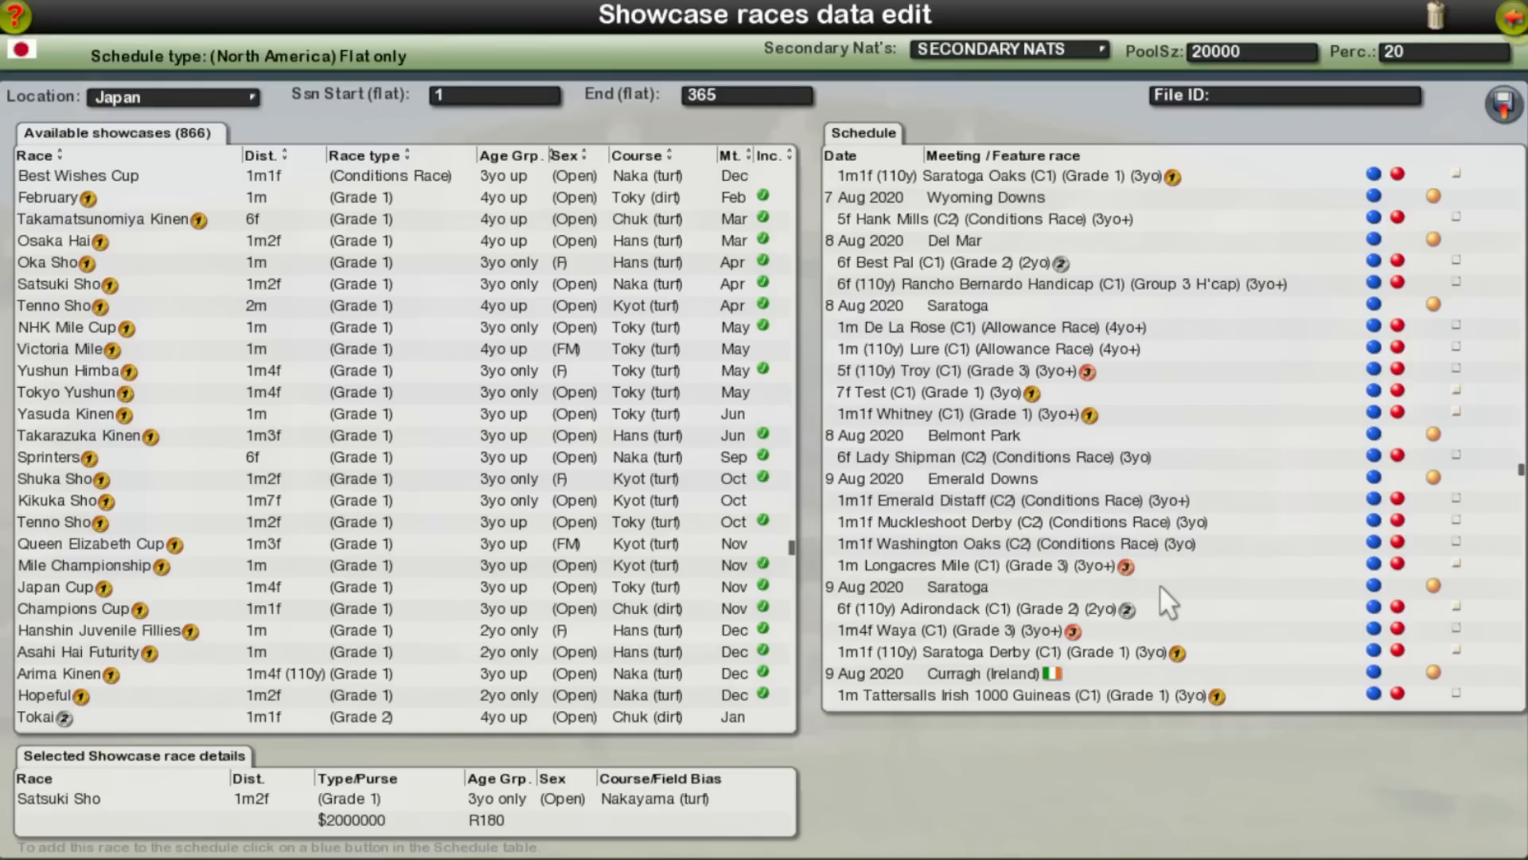
Step: Review the schedule from August through early October 2020 for the placement of overseas Grade 1 races
{"action": "scroll", "coordinate": [1159, 583], "scroll_direction": "down", "scroll_amount": 15}
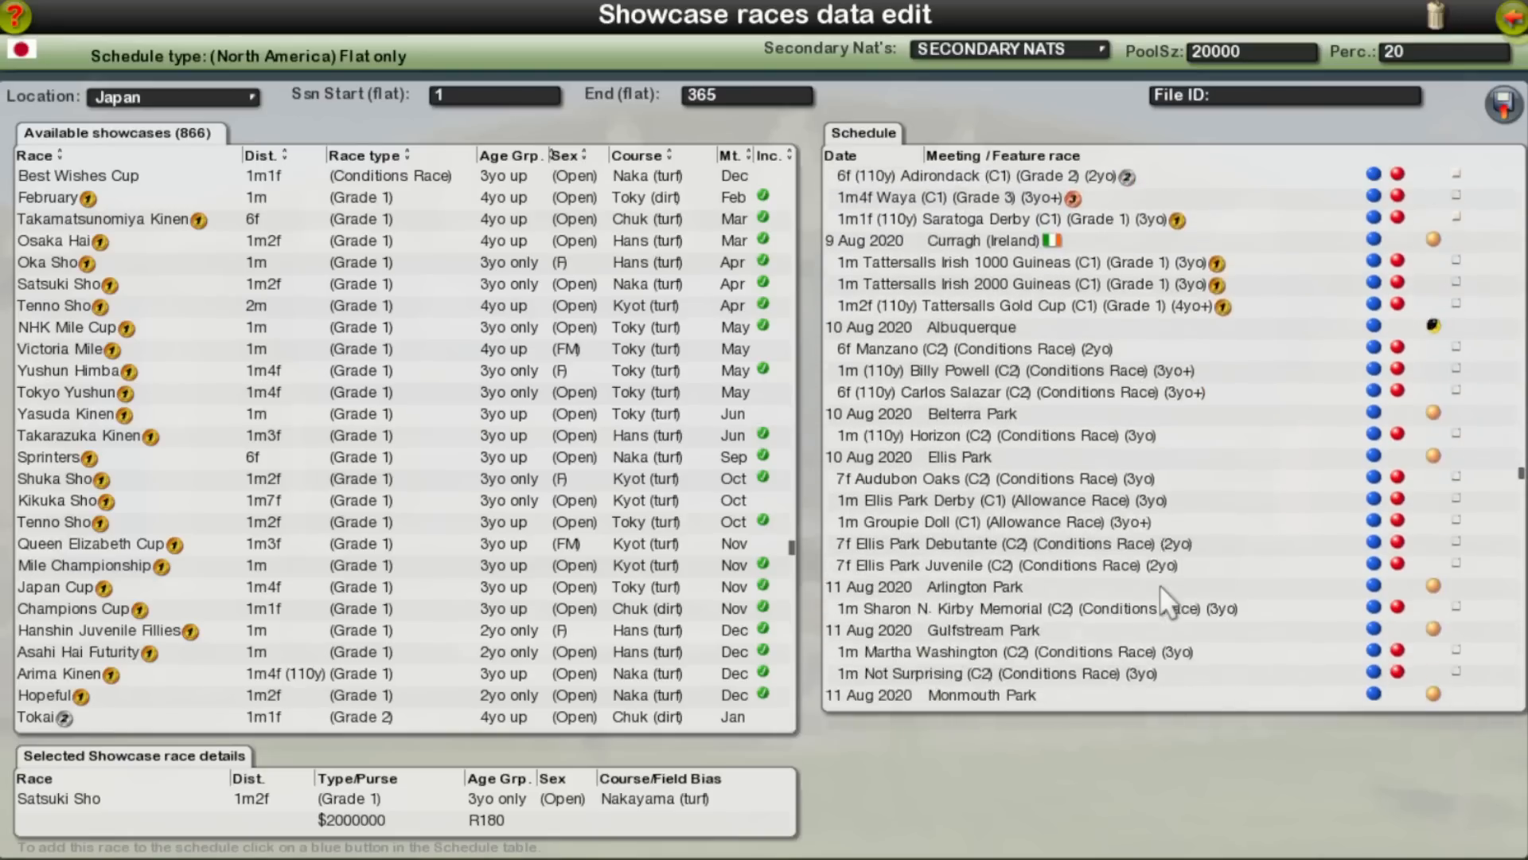
{"action": "scroll", "coordinate": [1160, 584], "scroll_direction": "down", "scroll_amount": 15}
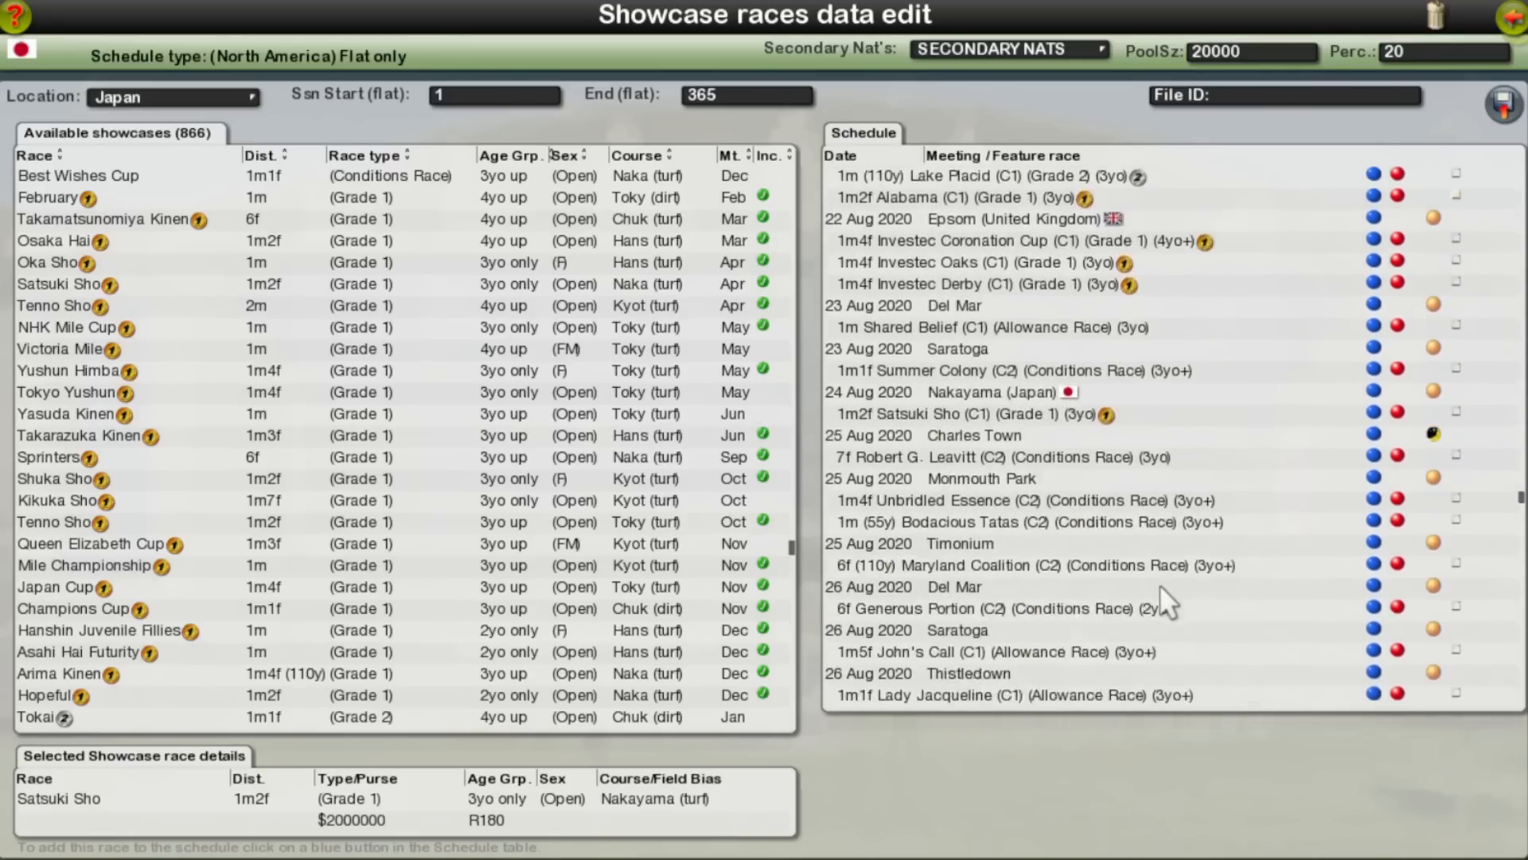
{"action": "scroll", "coordinate": [1160, 583], "scroll_direction": "down", "scroll_amount": 12}
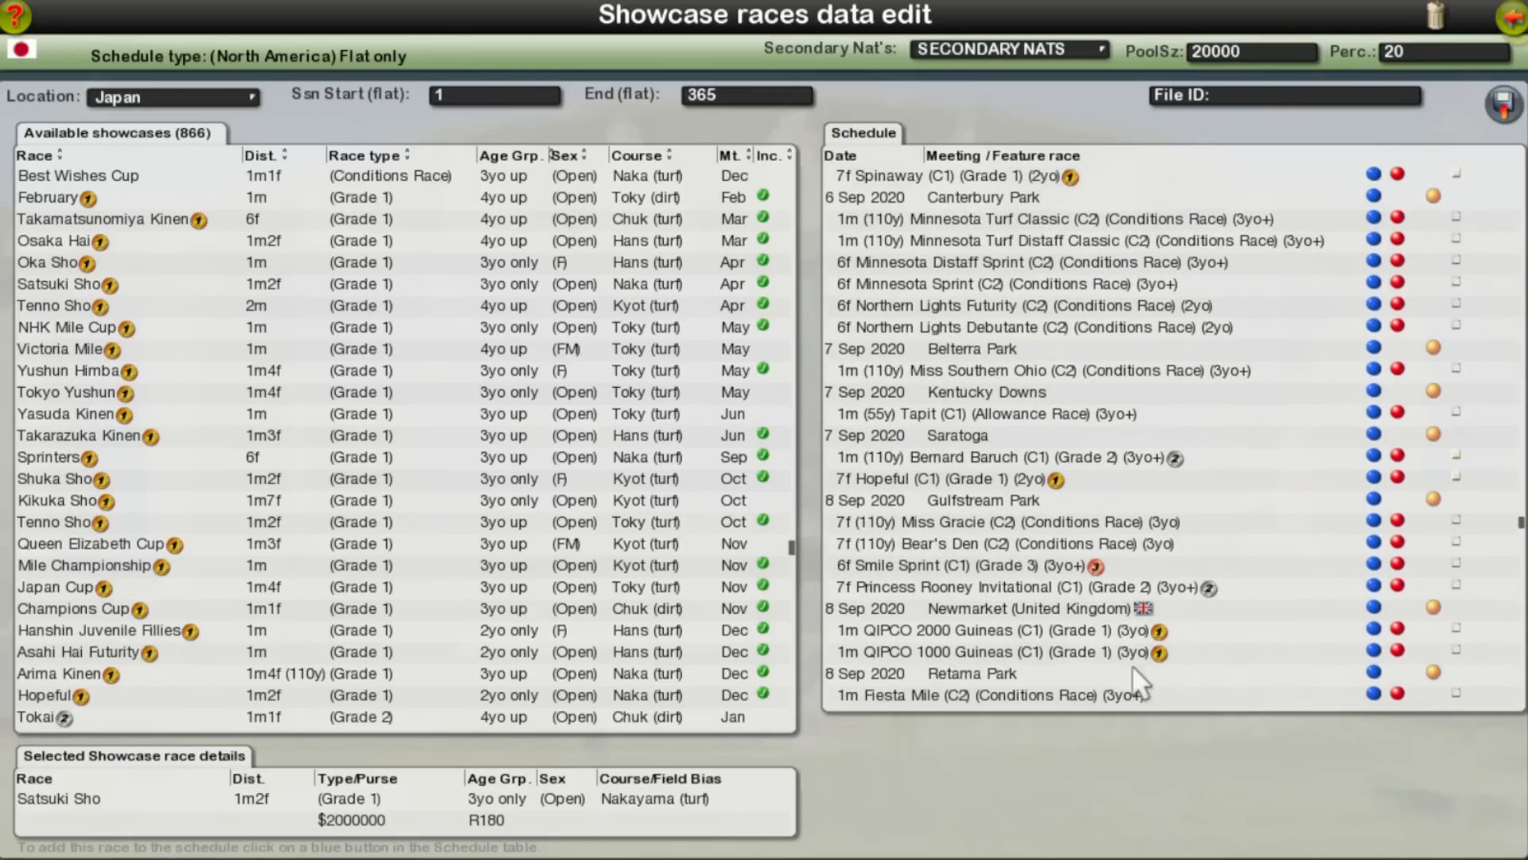
{"action": "scroll", "coordinate": [1156, 638], "scroll_direction": "down", "scroll_amount": 15}
{"action": "scroll", "coordinate": [1181, 606], "scroll_direction": "down", "scroll_amount": 15}
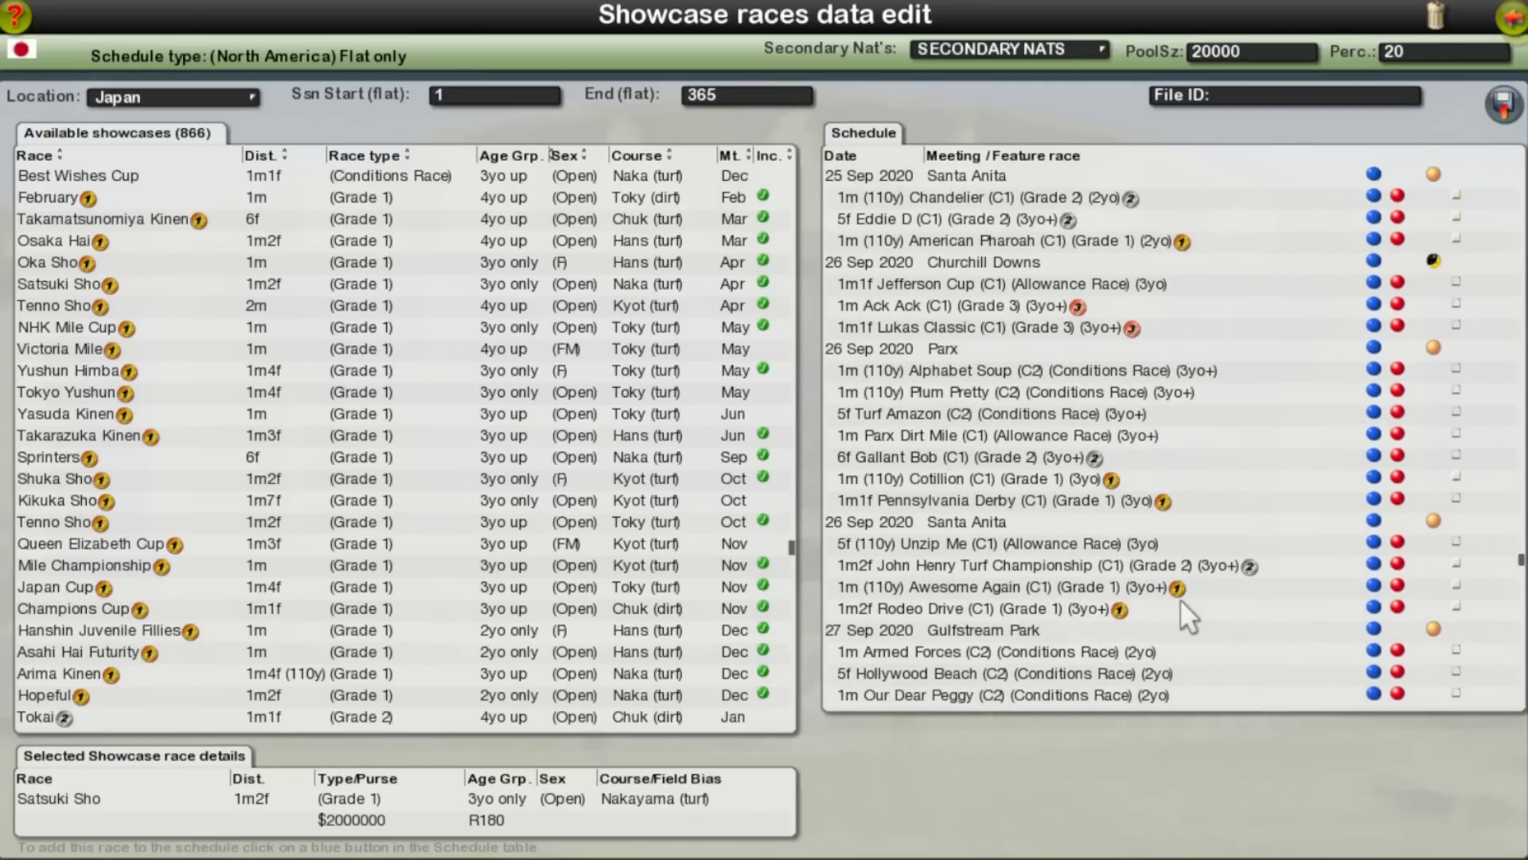
{"action": "scroll", "coordinate": [1181, 603], "scroll_direction": "down", "scroll_amount": 15}
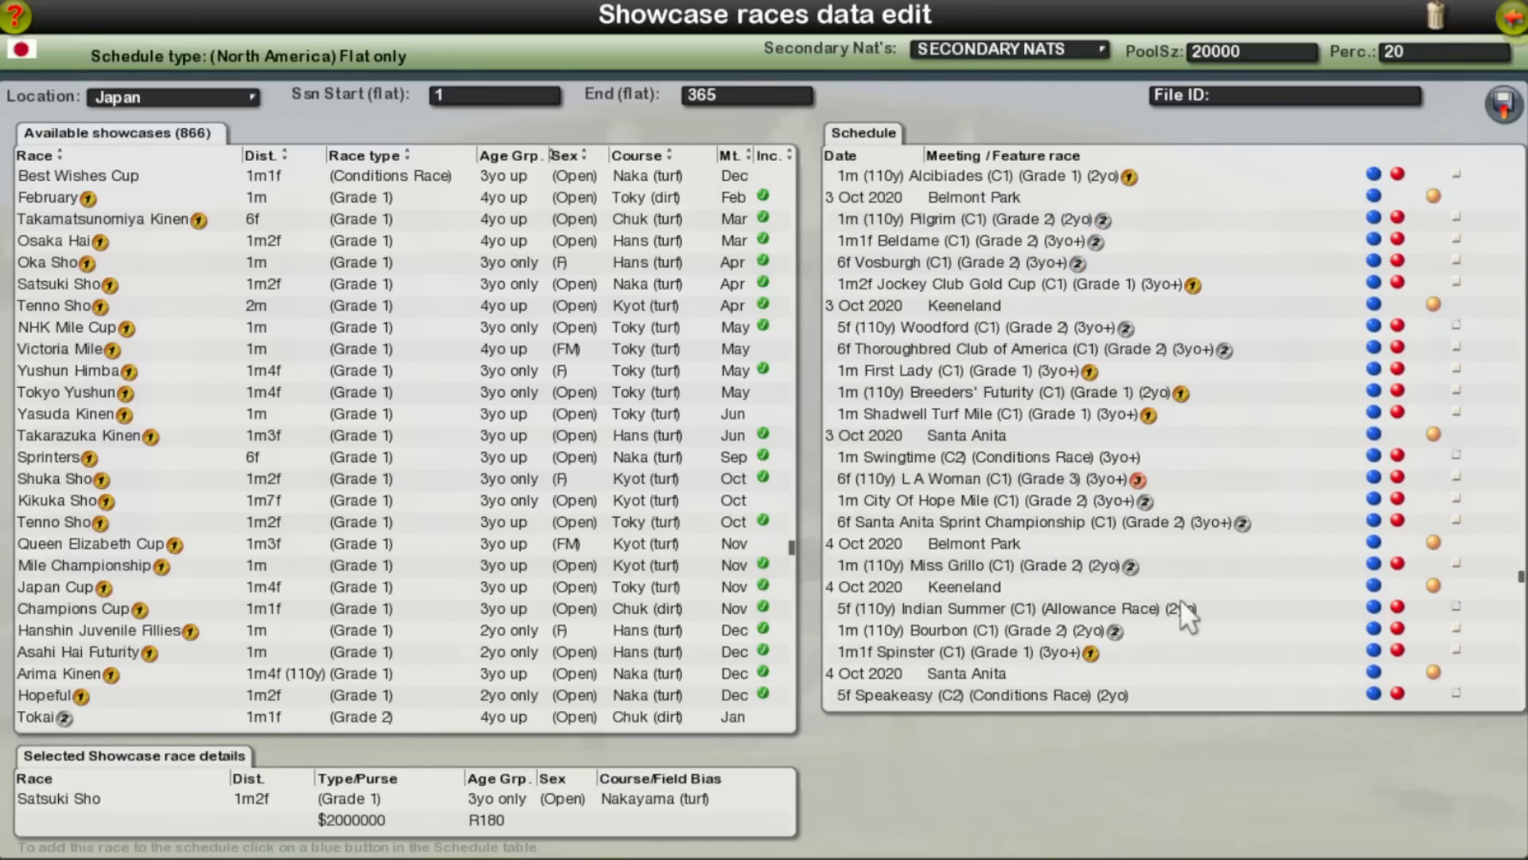
{"action": "scroll", "coordinate": [1181, 603], "scroll_direction": "down", "scroll_amount": 15}
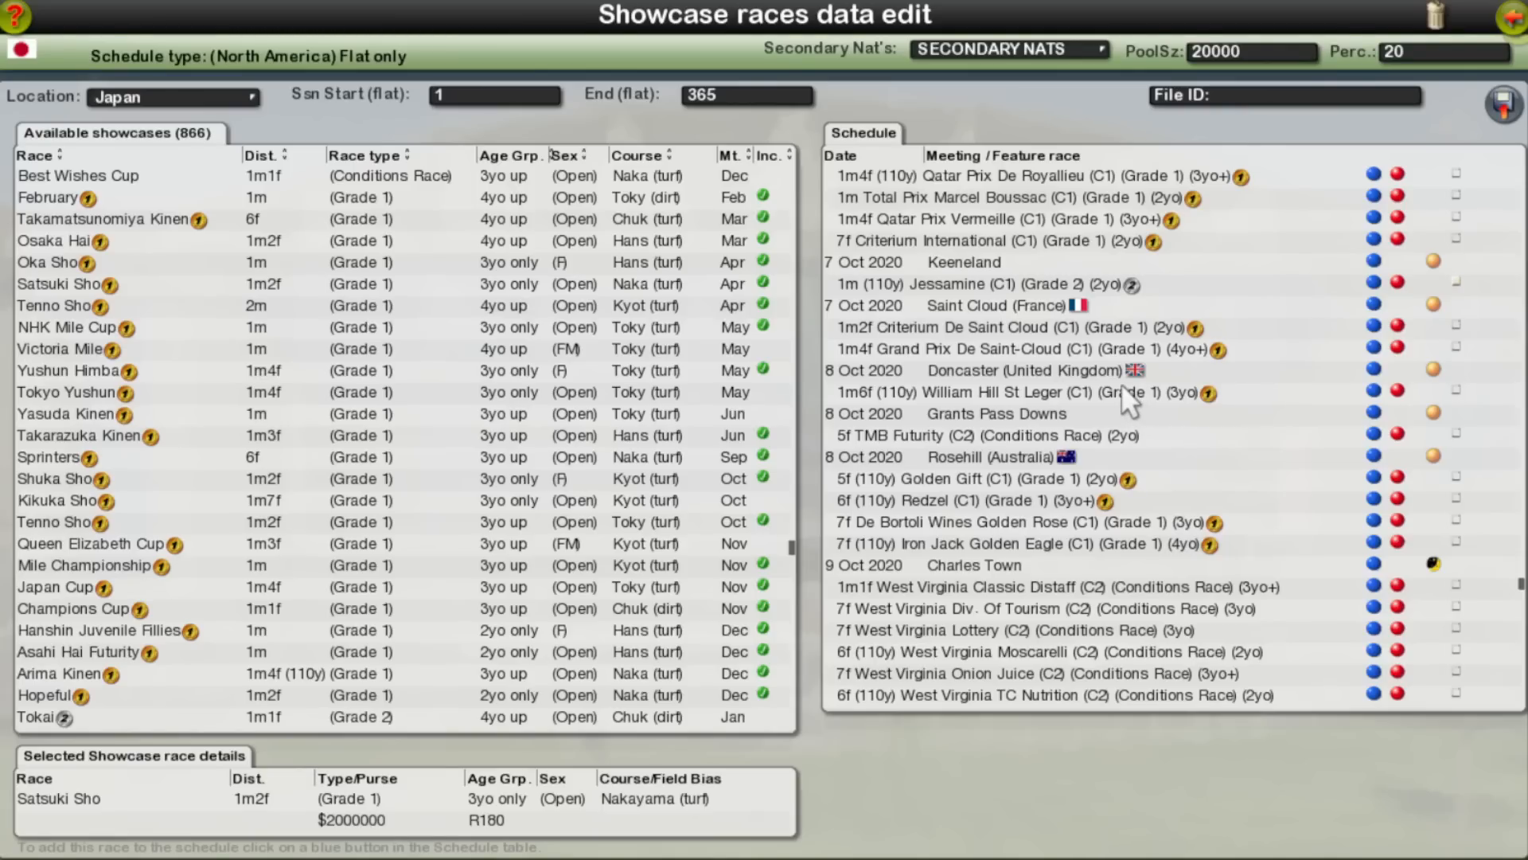
{"action": "scroll", "coordinate": [1117, 380], "scroll_direction": "up", "scroll_amount": 20}
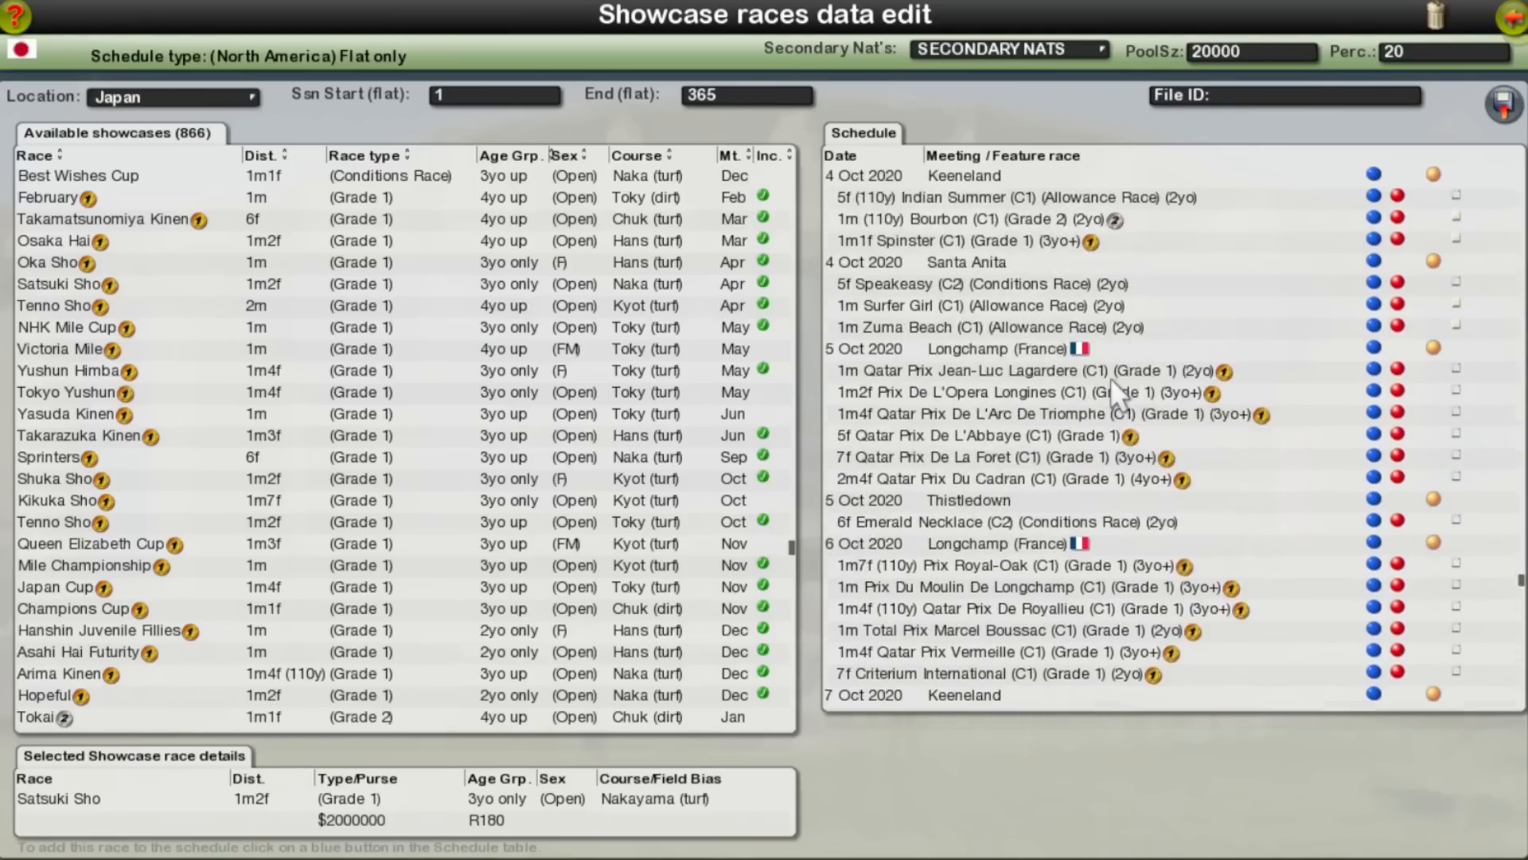
{"action": "scroll", "coordinate": [1102, 371], "scroll_direction": "down", "scroll_amount": 10}
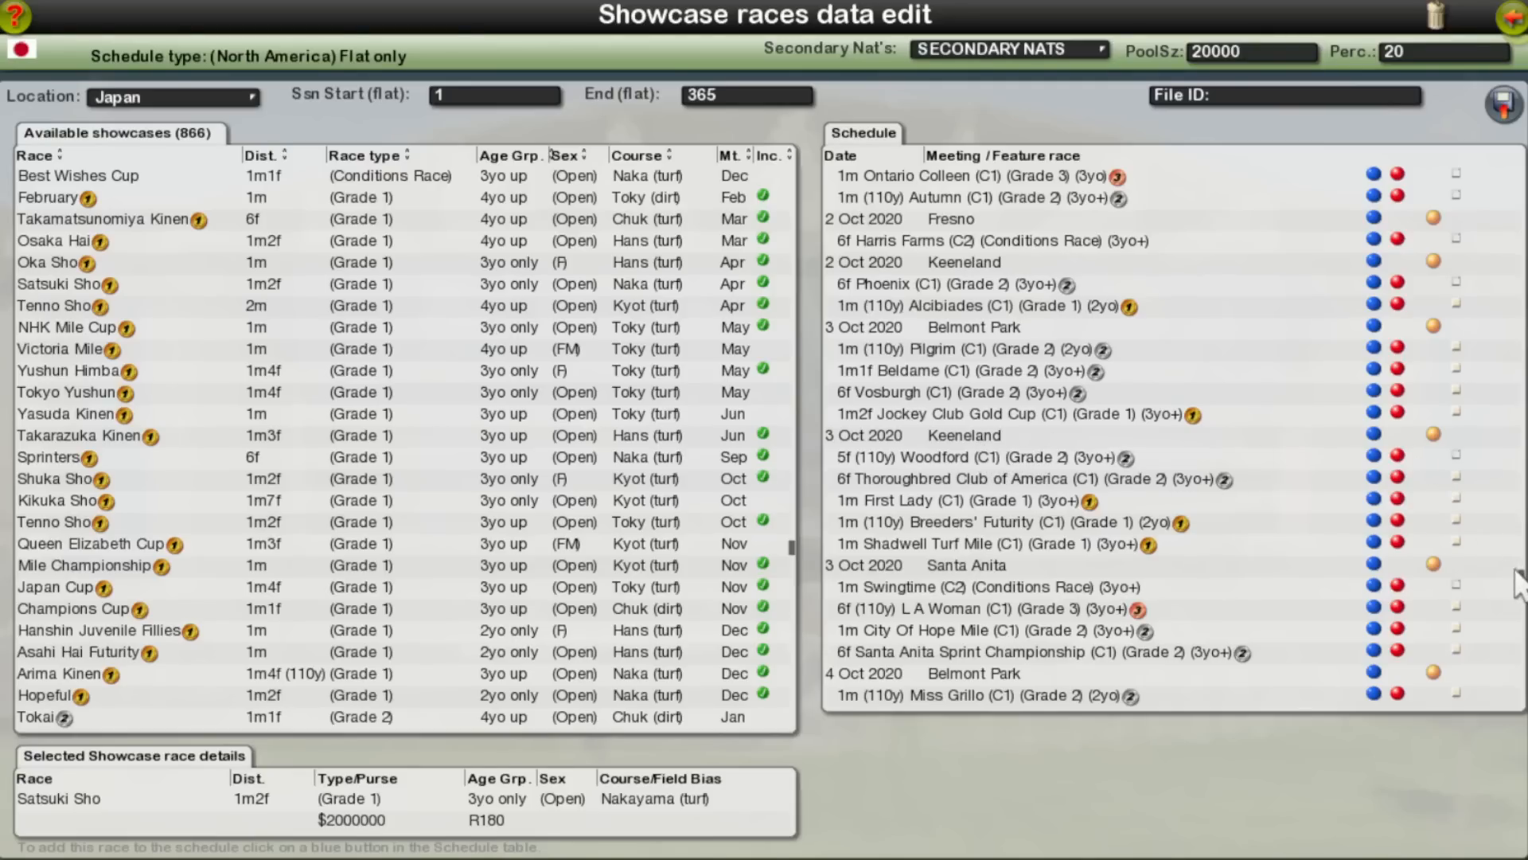
Step: Remove the QIPCO 2000 and 1000 Guineas at Newmarket and the Retama Park races from 8 Sep 2020
{"action": "left_click_drag", "start_coordinate": [1523, 575], "coordinate": [1522, 515]}
{"action": "scroll", "coordinate": [1338, 541], "scroll_direction": "down", "scroll_amount": 5}
{"action": "scroll", "coordinate": [1313, 547], "scroll_direction": "down", "scroll_amount": 5}
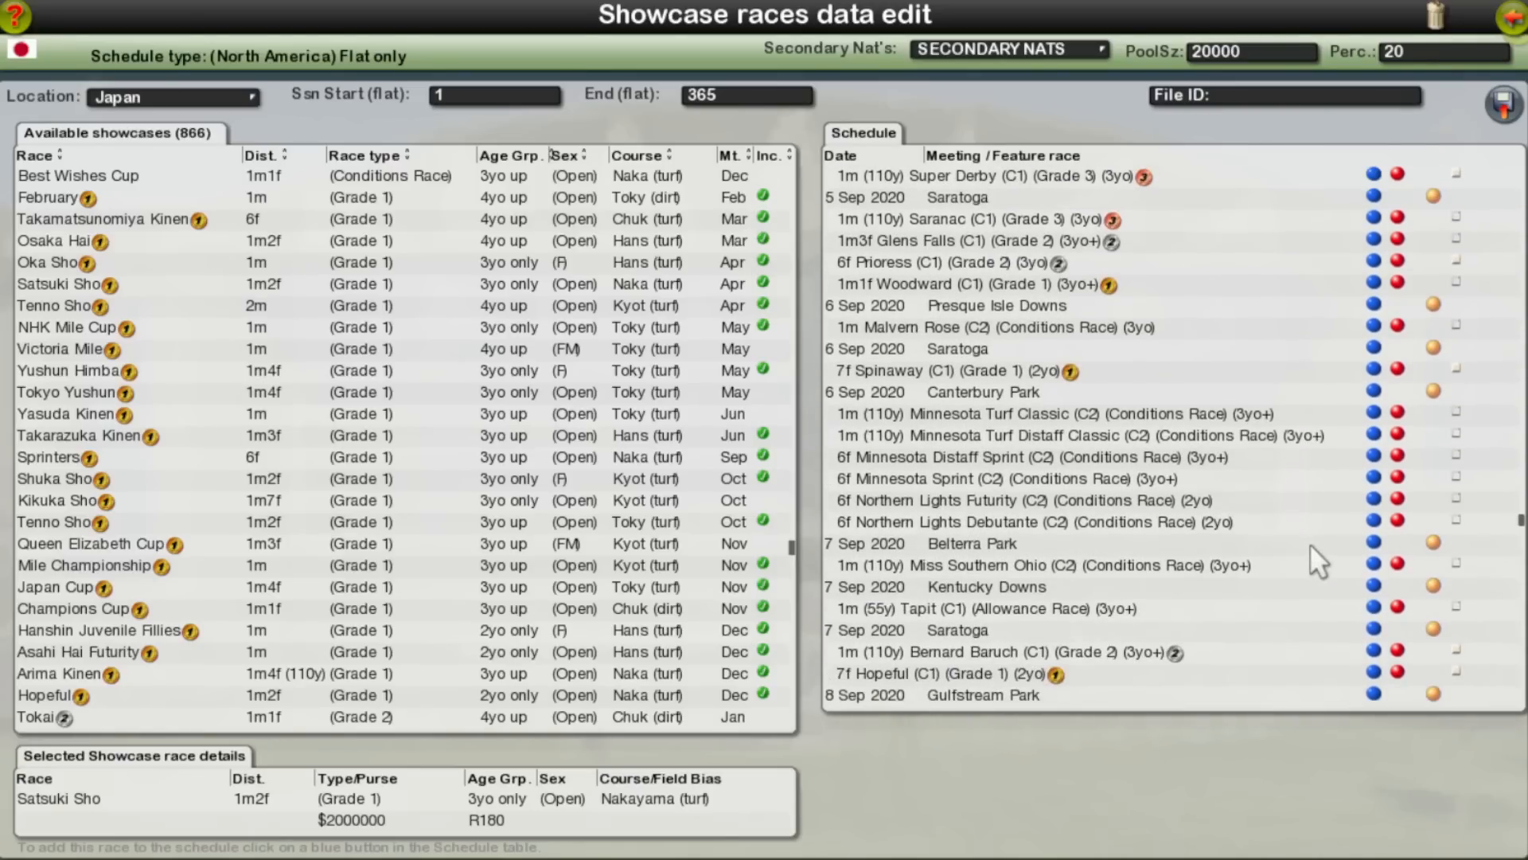
{"action": "scroll", "coordinate": [1310, 544], "scroll_direction": "down", "scroll_amount": 6}
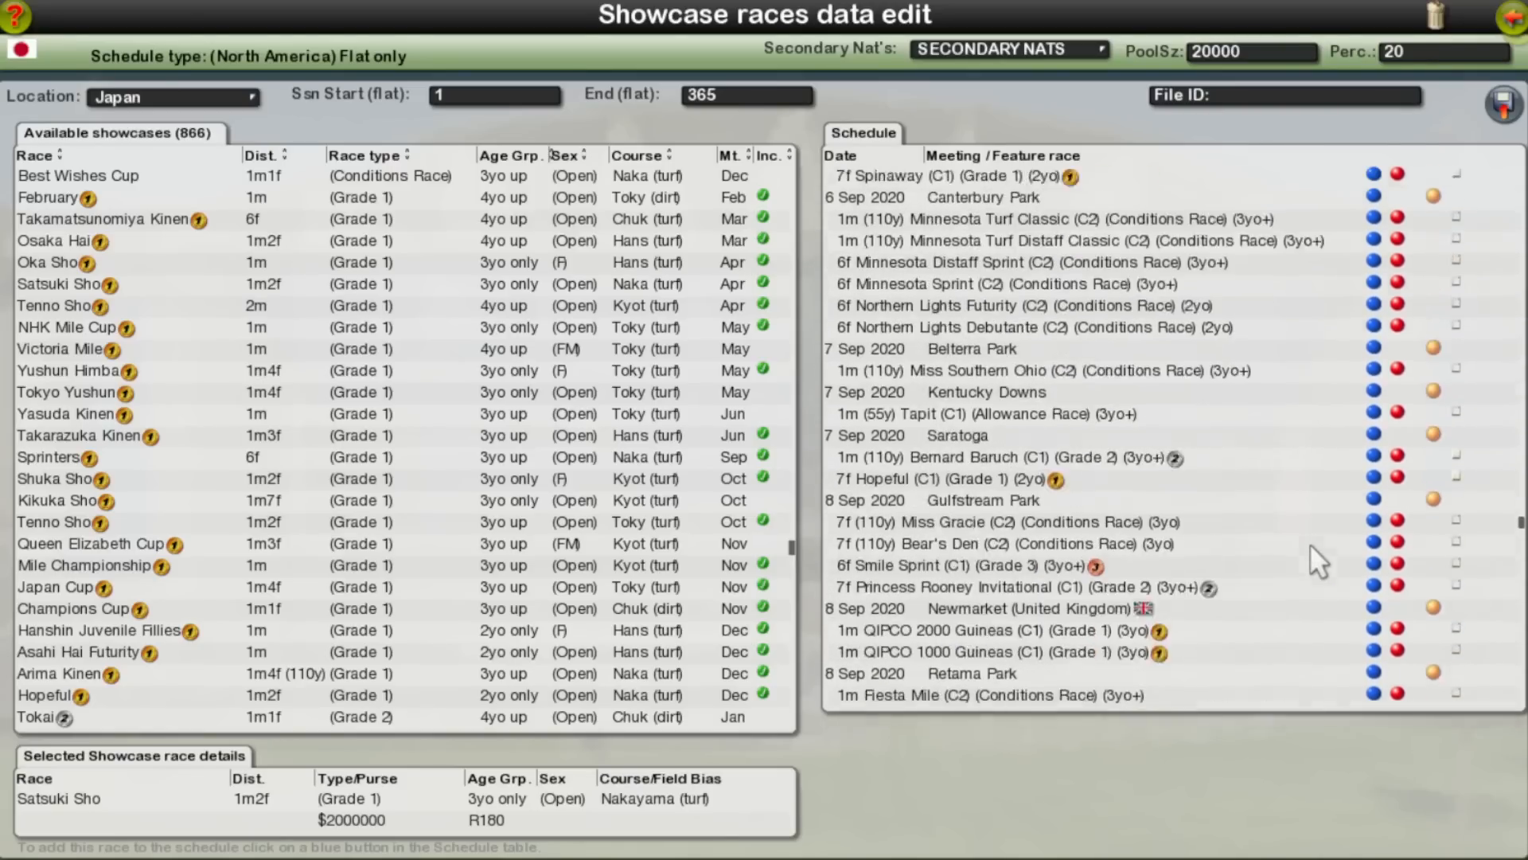
{"action": "left_click", "coordinate": [1397, 461]}
{"action": "left_click", "coordinate": [1399, 461]}
{"action": "left_click", "coordinate": [1398, 460]}
{"action": "left_click", "coordinate": [1397, 462]}
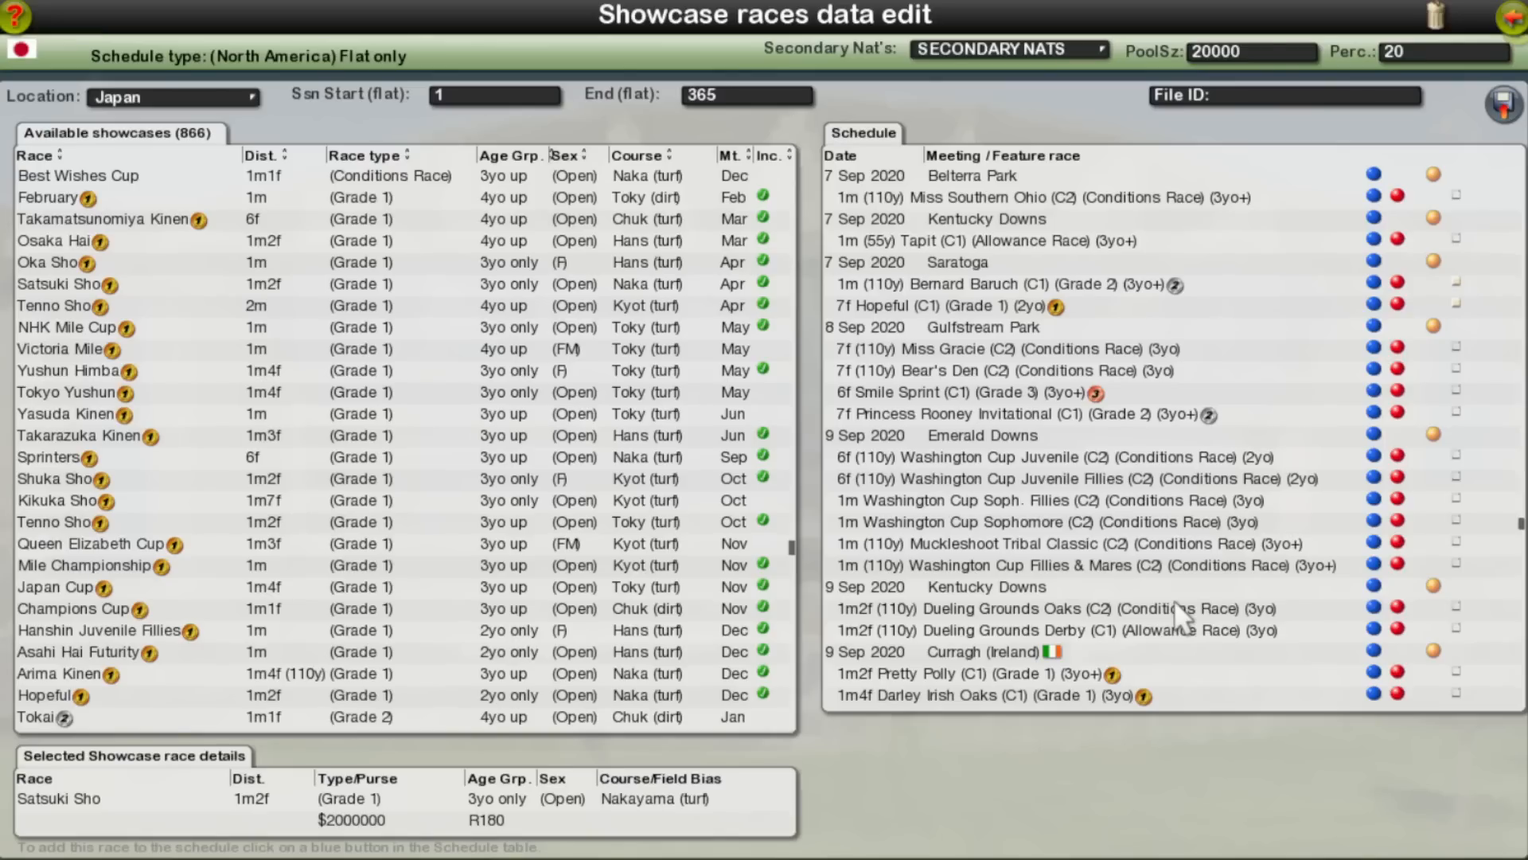
Step: Try to add Yasuda Kinen to the schedule on 8 Sep 2020, following the Gulfstream Park meeting
{"action": "left_click", "coordinate": [97, 412]}
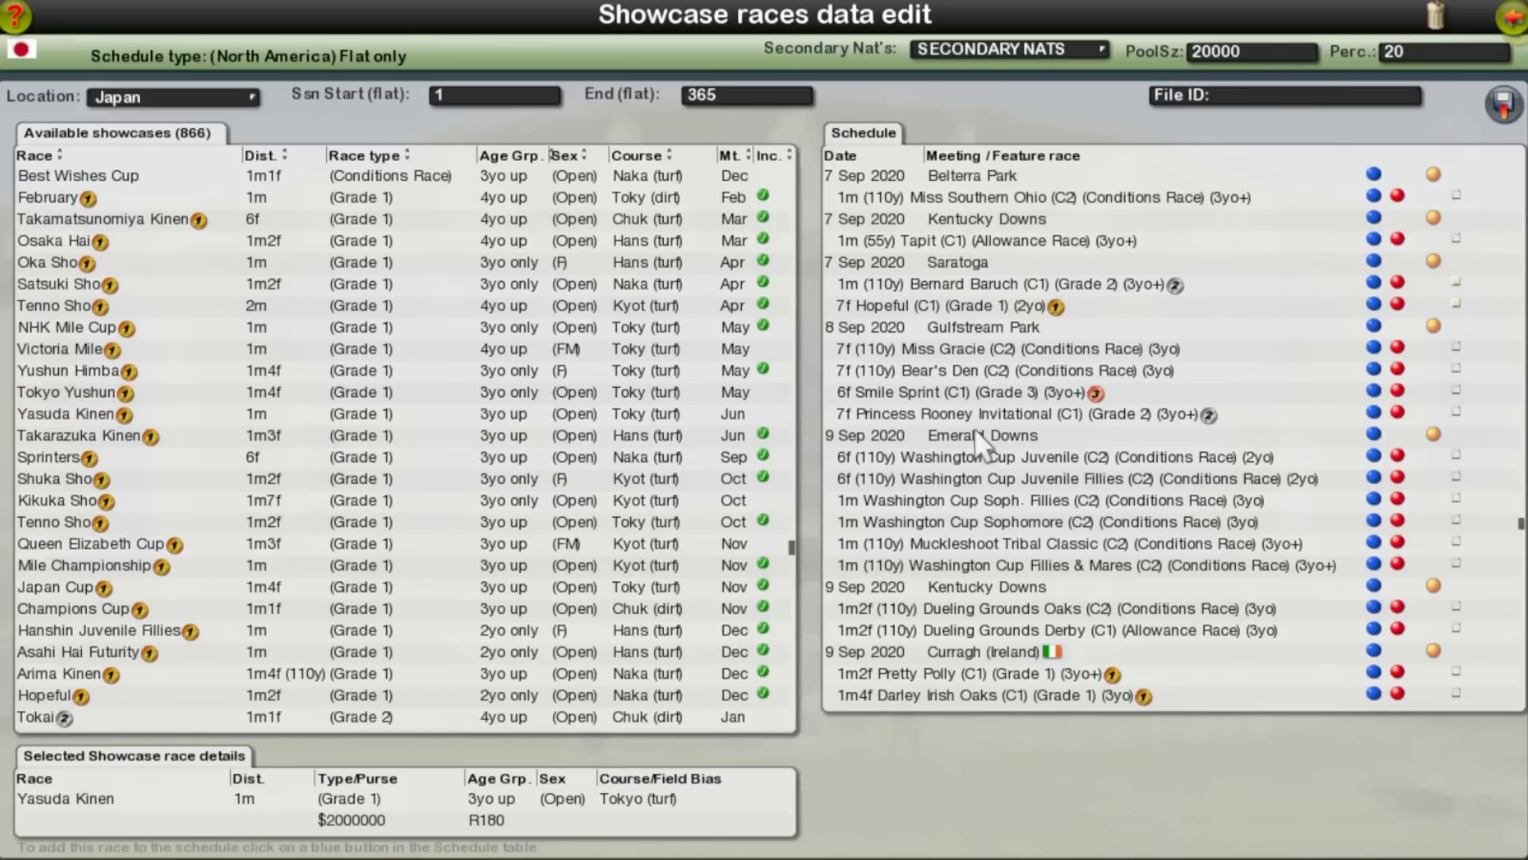
{"action": "left_click", "coordinate": [1375, 414]}
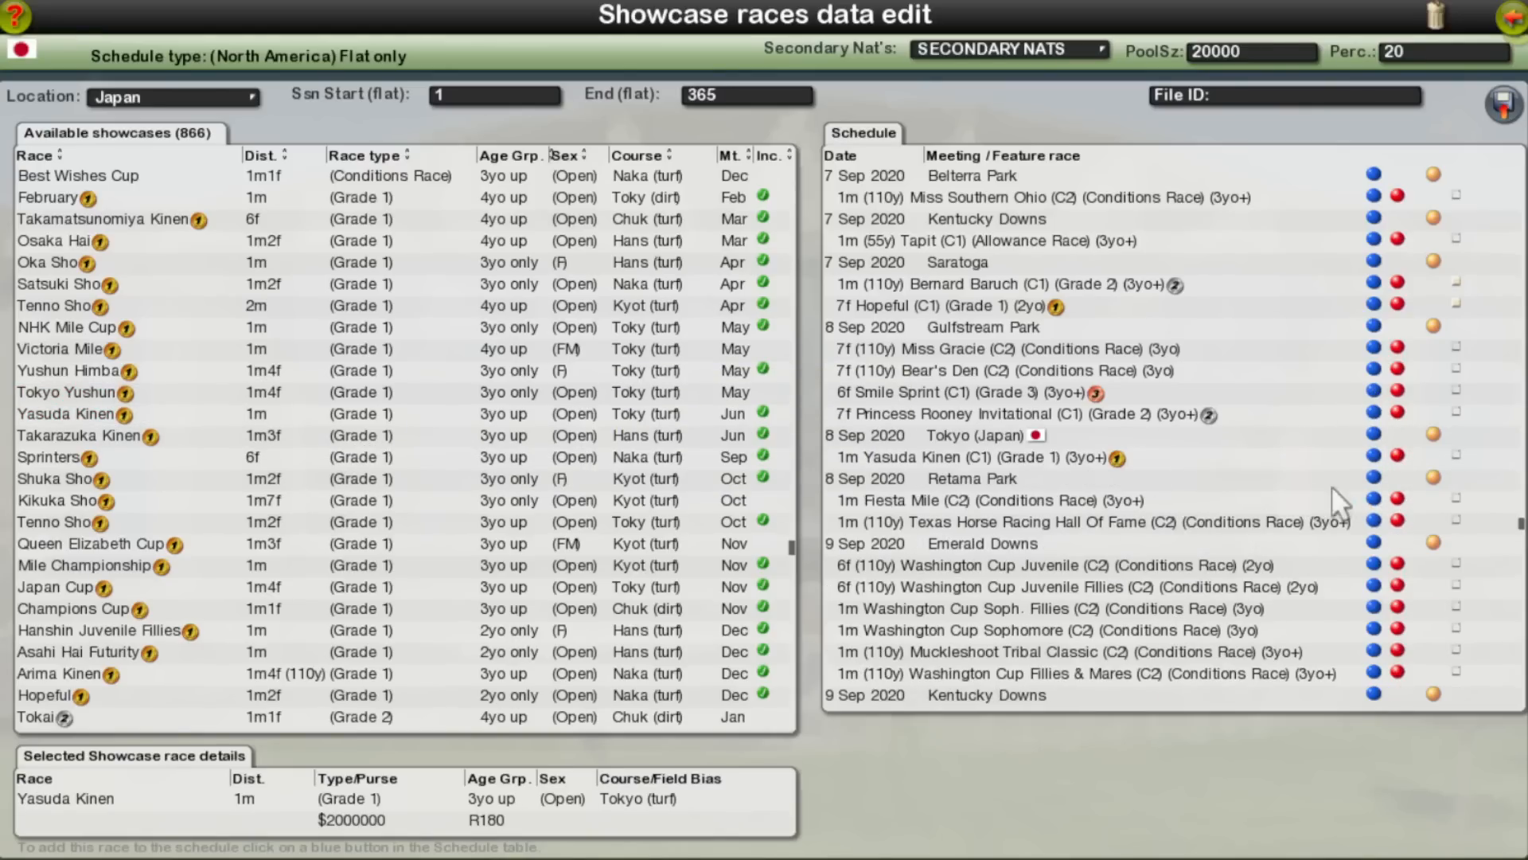
{"action": "left_click", "coordinate": [1400, 458]}
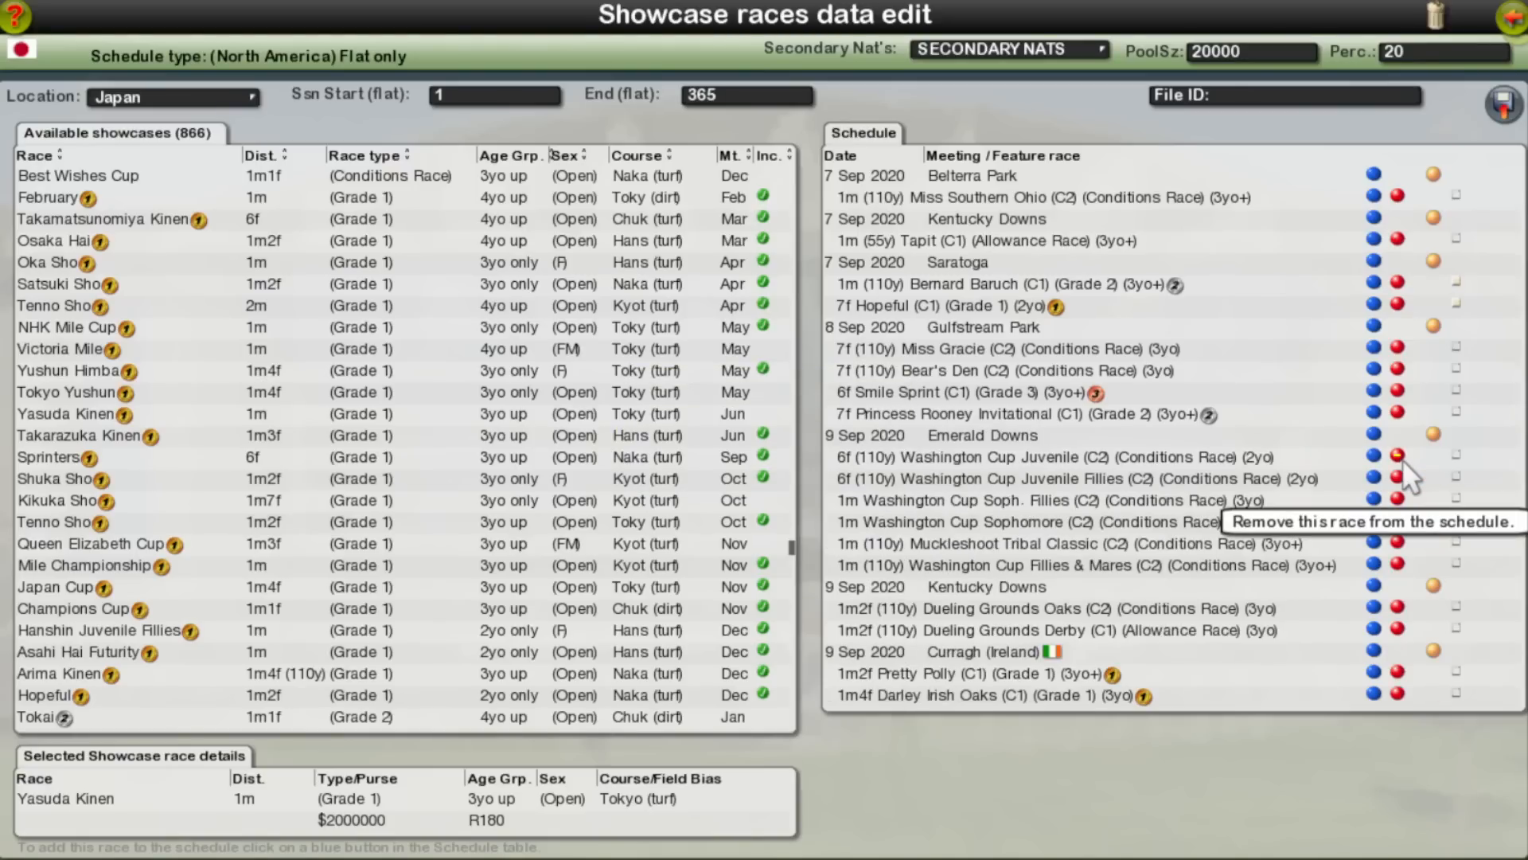
{"action": "left_click", "coordinate": [1374, 417]}
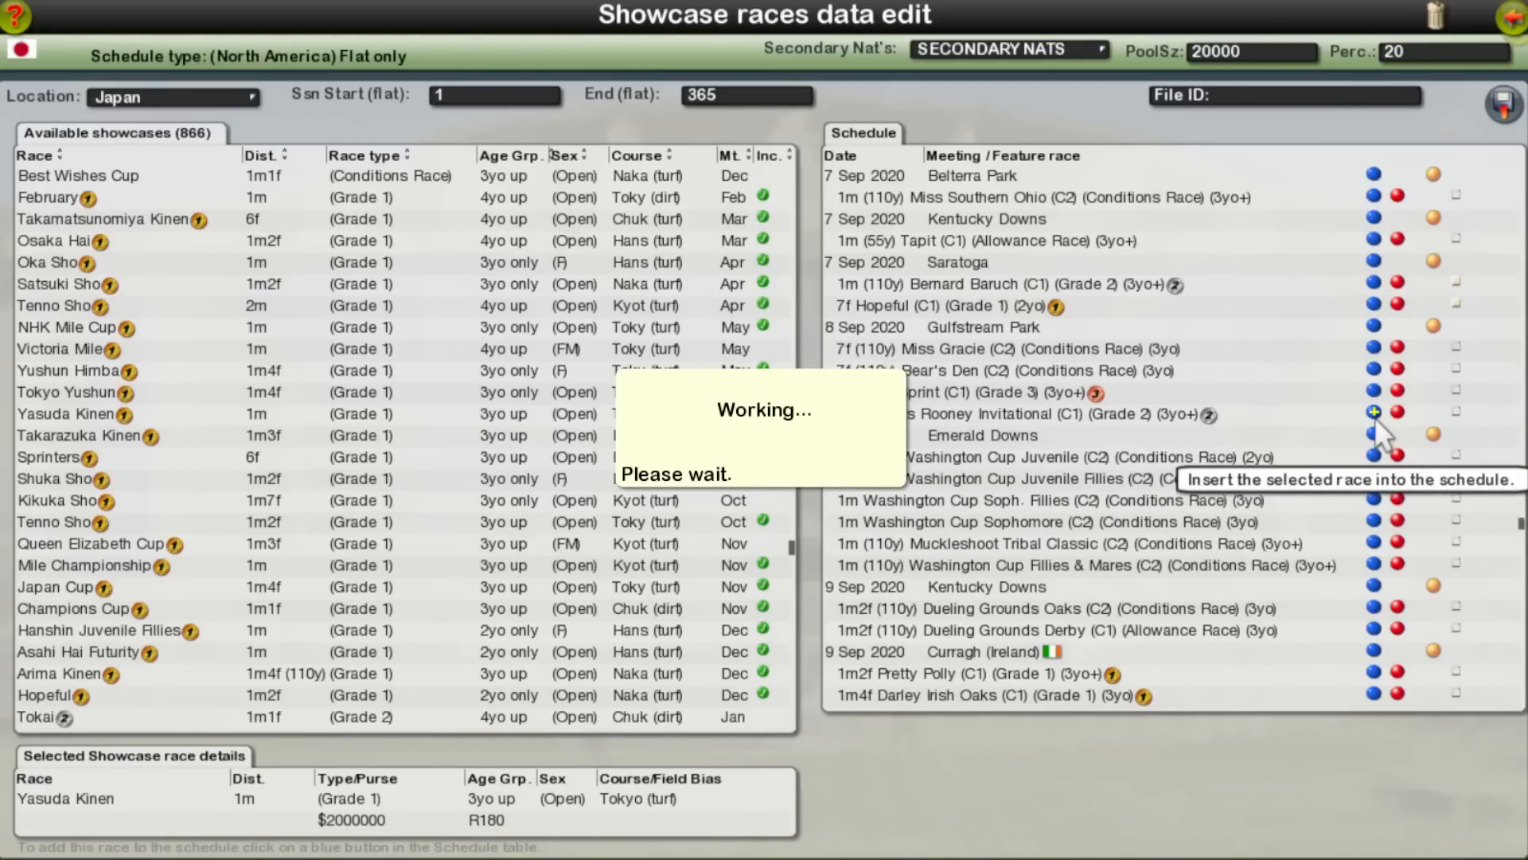
{"action": "left_click", "coordinate": [1400, 500]}
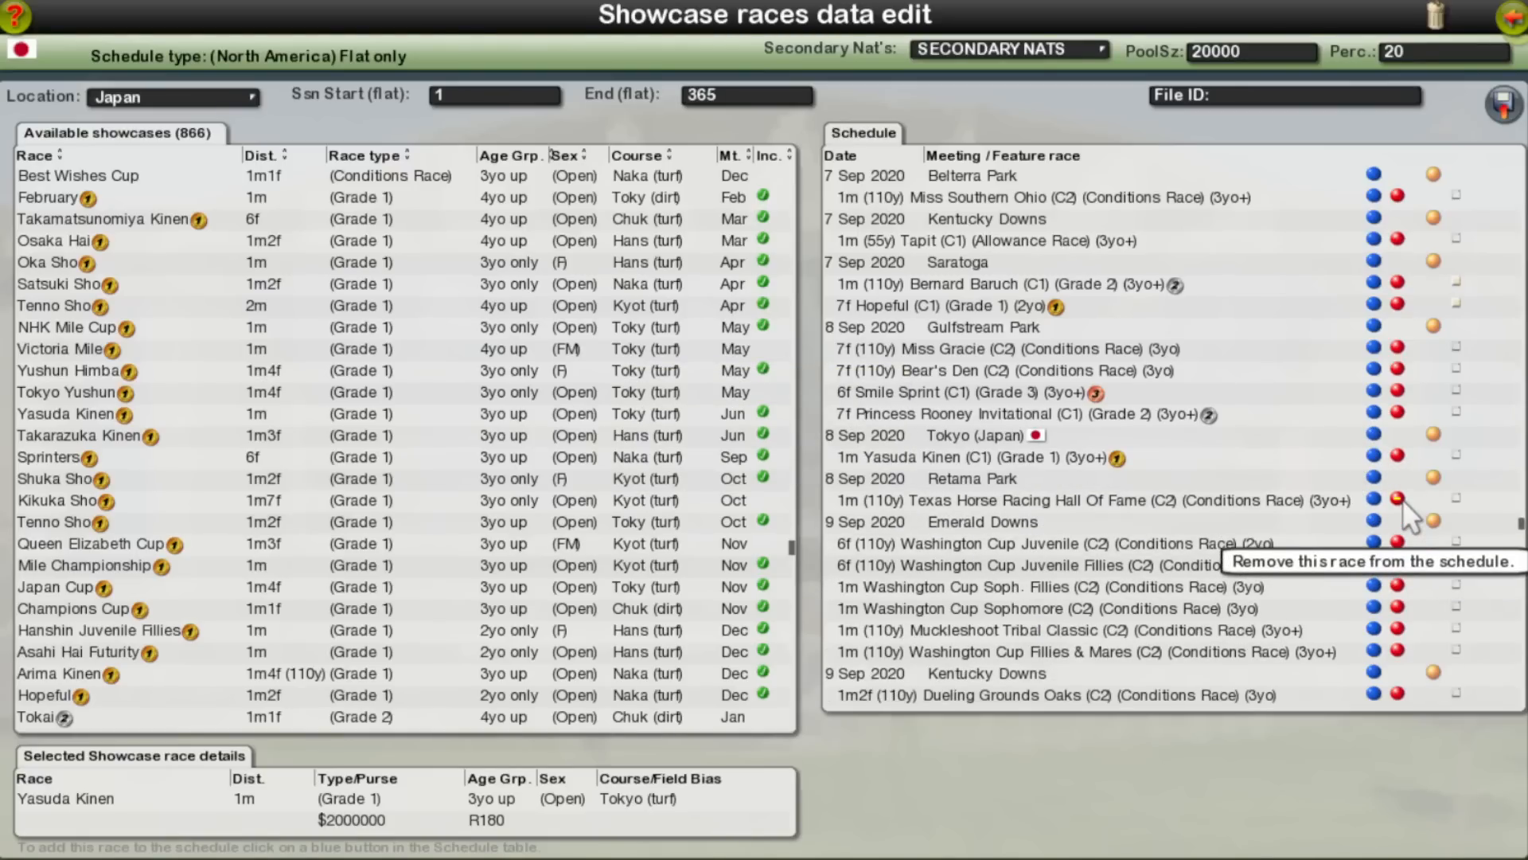
{"action": "left_click", "coordinate": [1397, 456]}
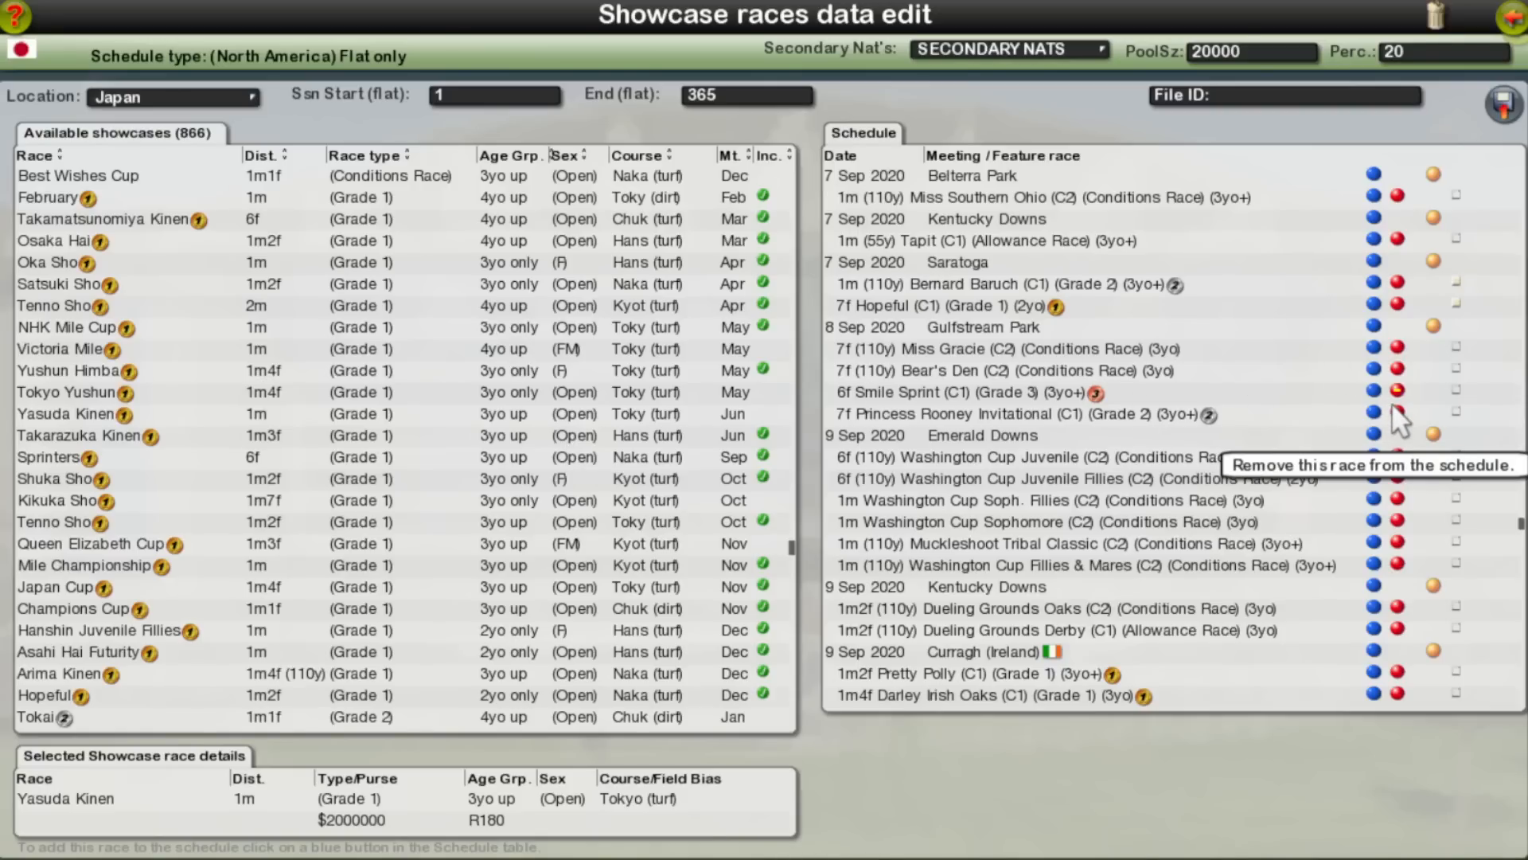
Step: Remove the three Monmouth Park handicaps, Eleven North, New Jersey Breeders' and Charles Hessee III, from 10 Sep 2020
{"action": "scroll", "coordinate": [1293, 547], "scroll_direction": "down", "scroll_amount": 10}
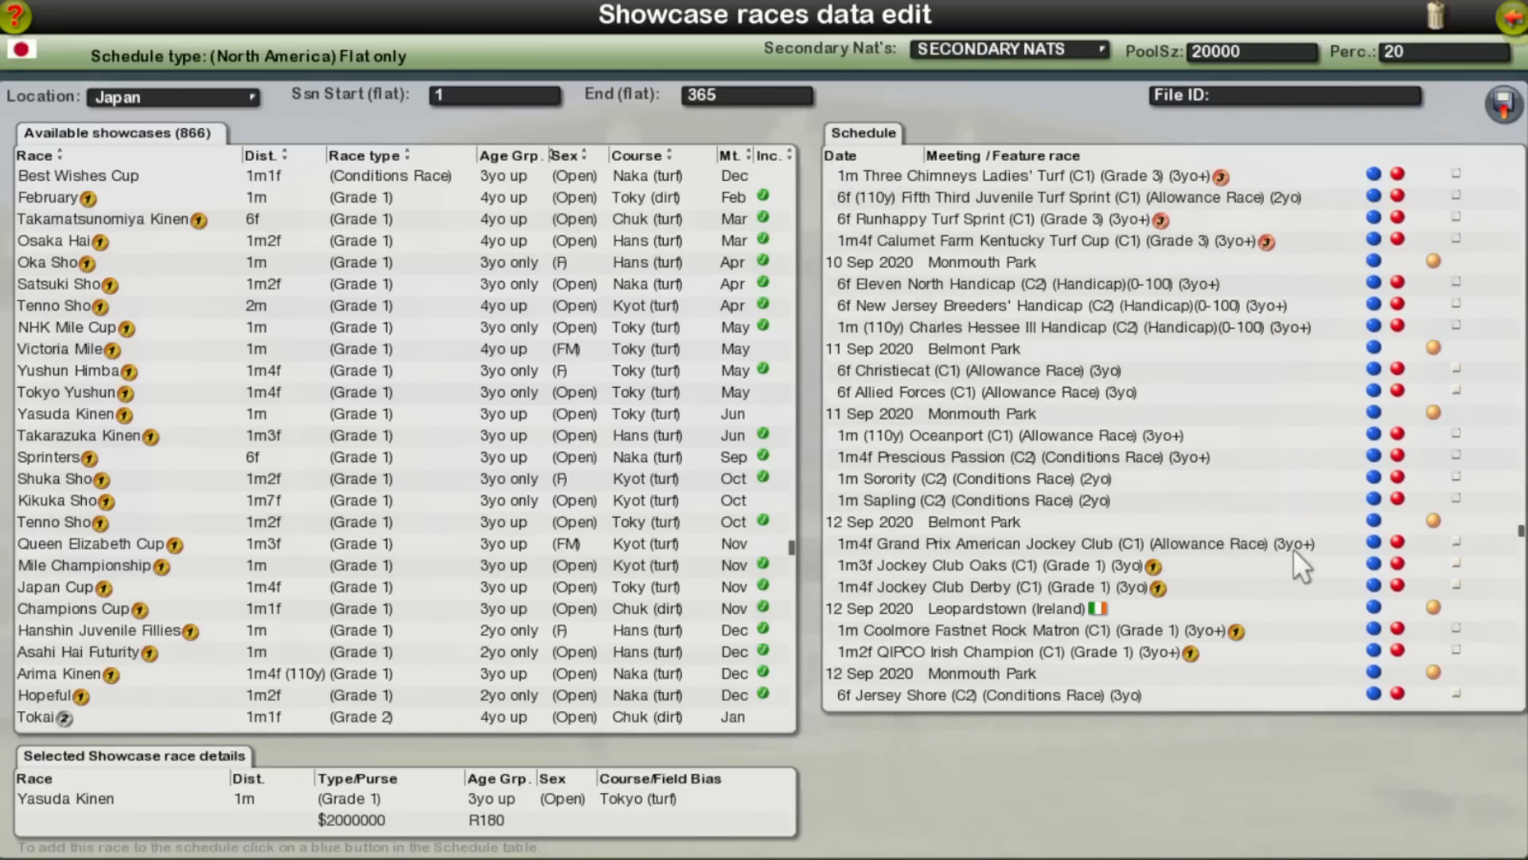
{"action": "scroll", "coordinate": [1294, 548], "scroll_direction": "up", "scroll_amount": 4}
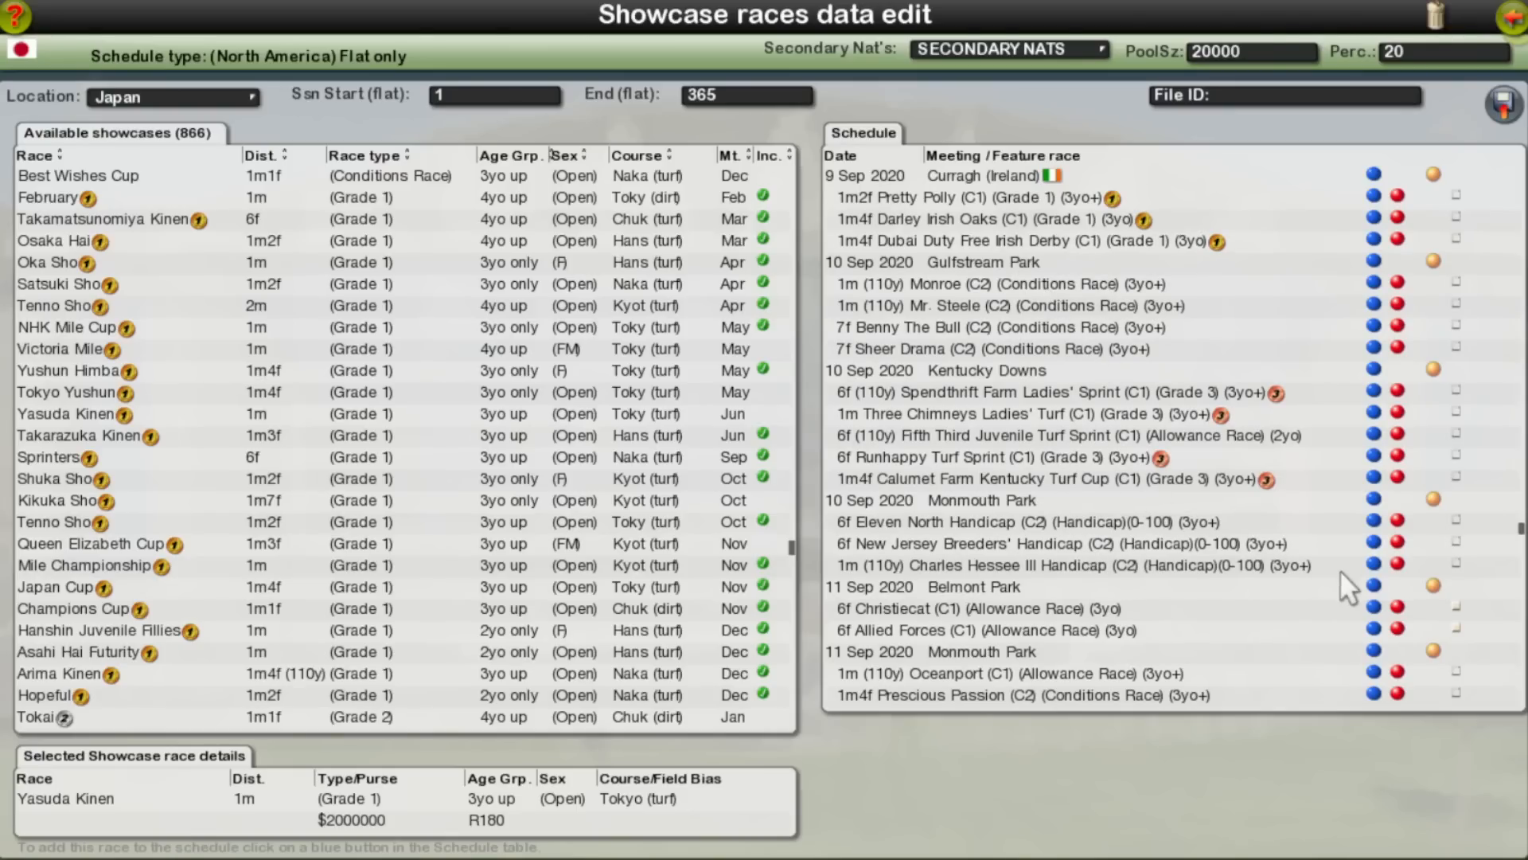
{"action": "left_click", "coordinate": [1395, 564]}
{"action": "left_click", "coordinate": [1398, 545]}
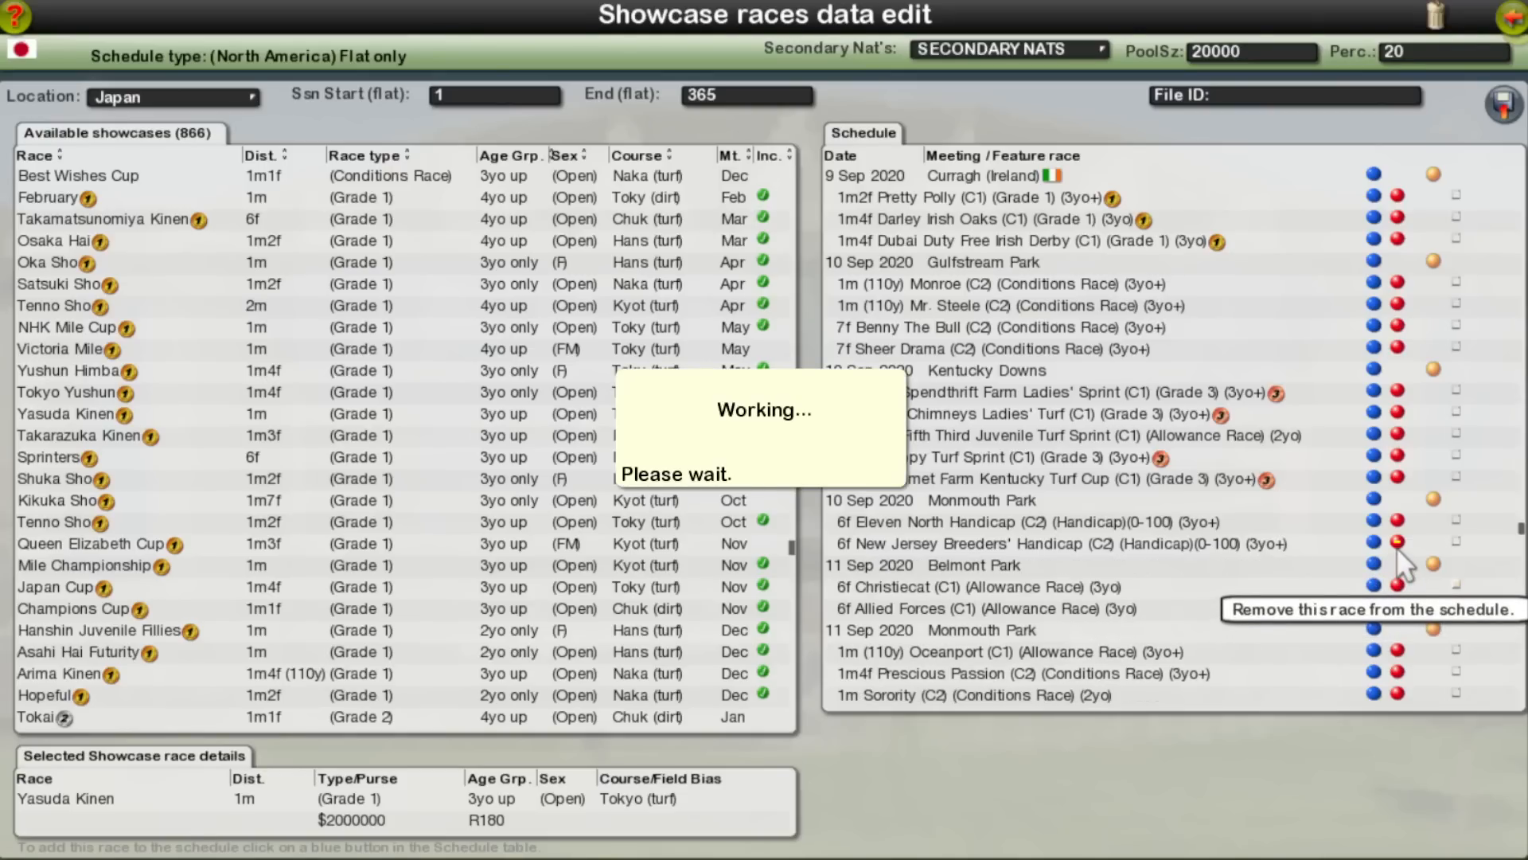
{"action": "left_click", "coordinate": [1399, 519]}
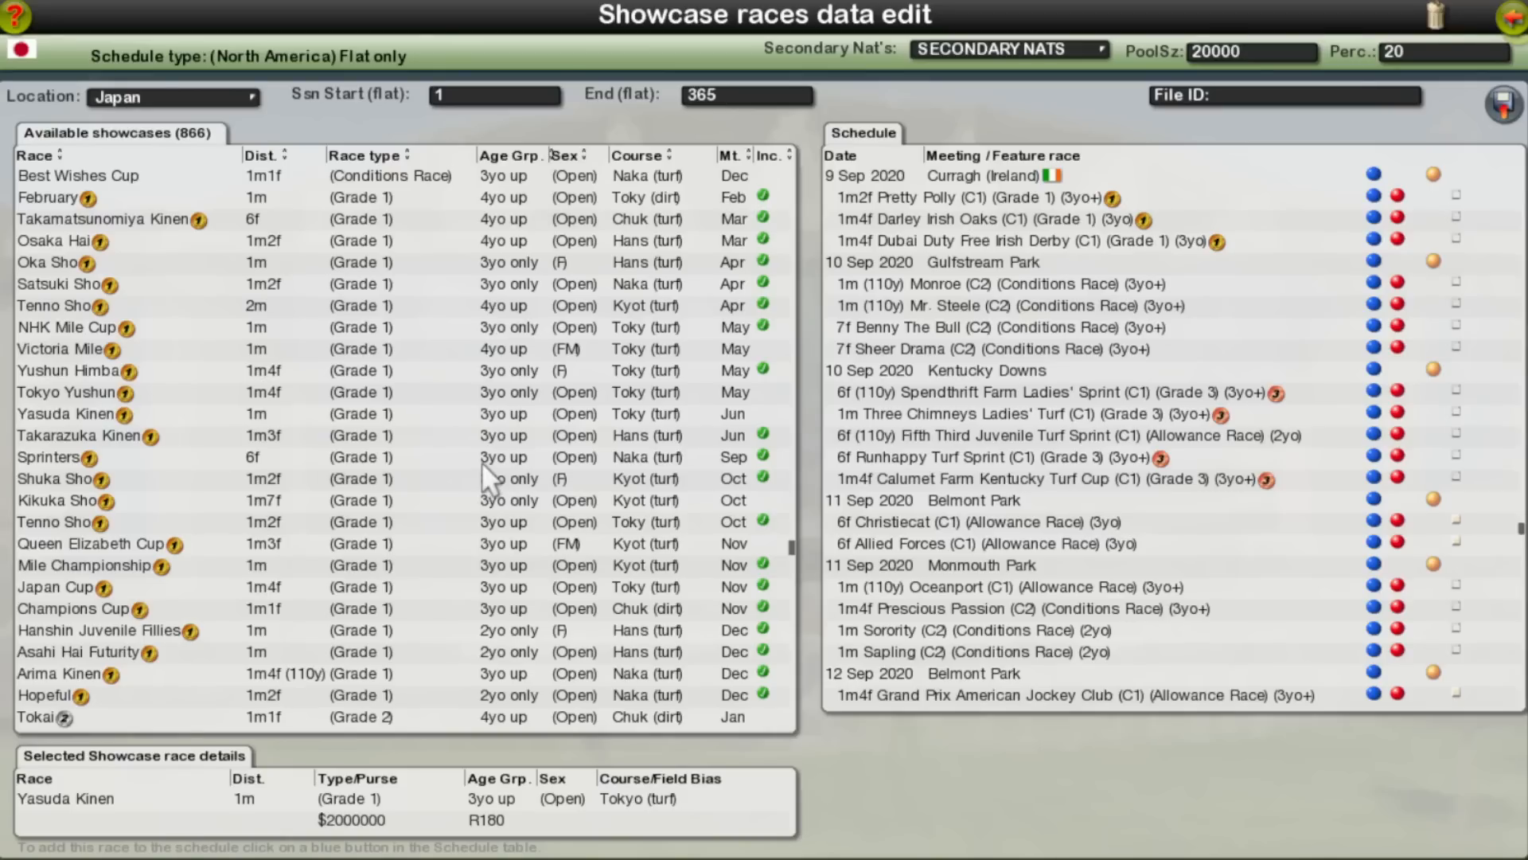
Step: Add Tokyo Yushun, Yasuda Kinen and Victoria Mile to the schedule at Tokyo on 10 Sep 2020
{"action": "left_click", "coordinate": [120, 392]}
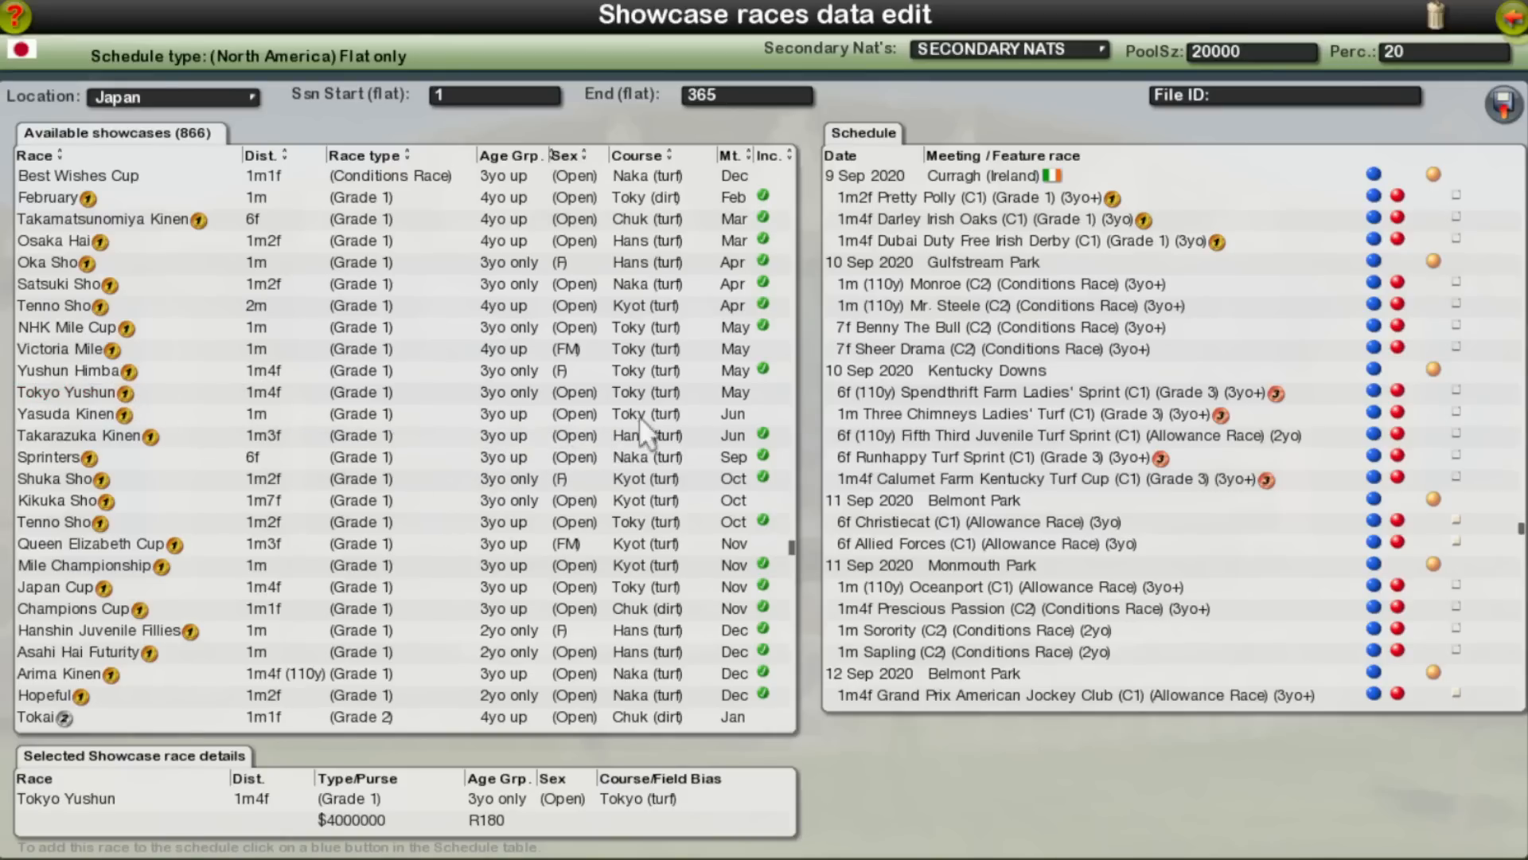
{"action": "left_click", "coordinate": [1372, 476]}
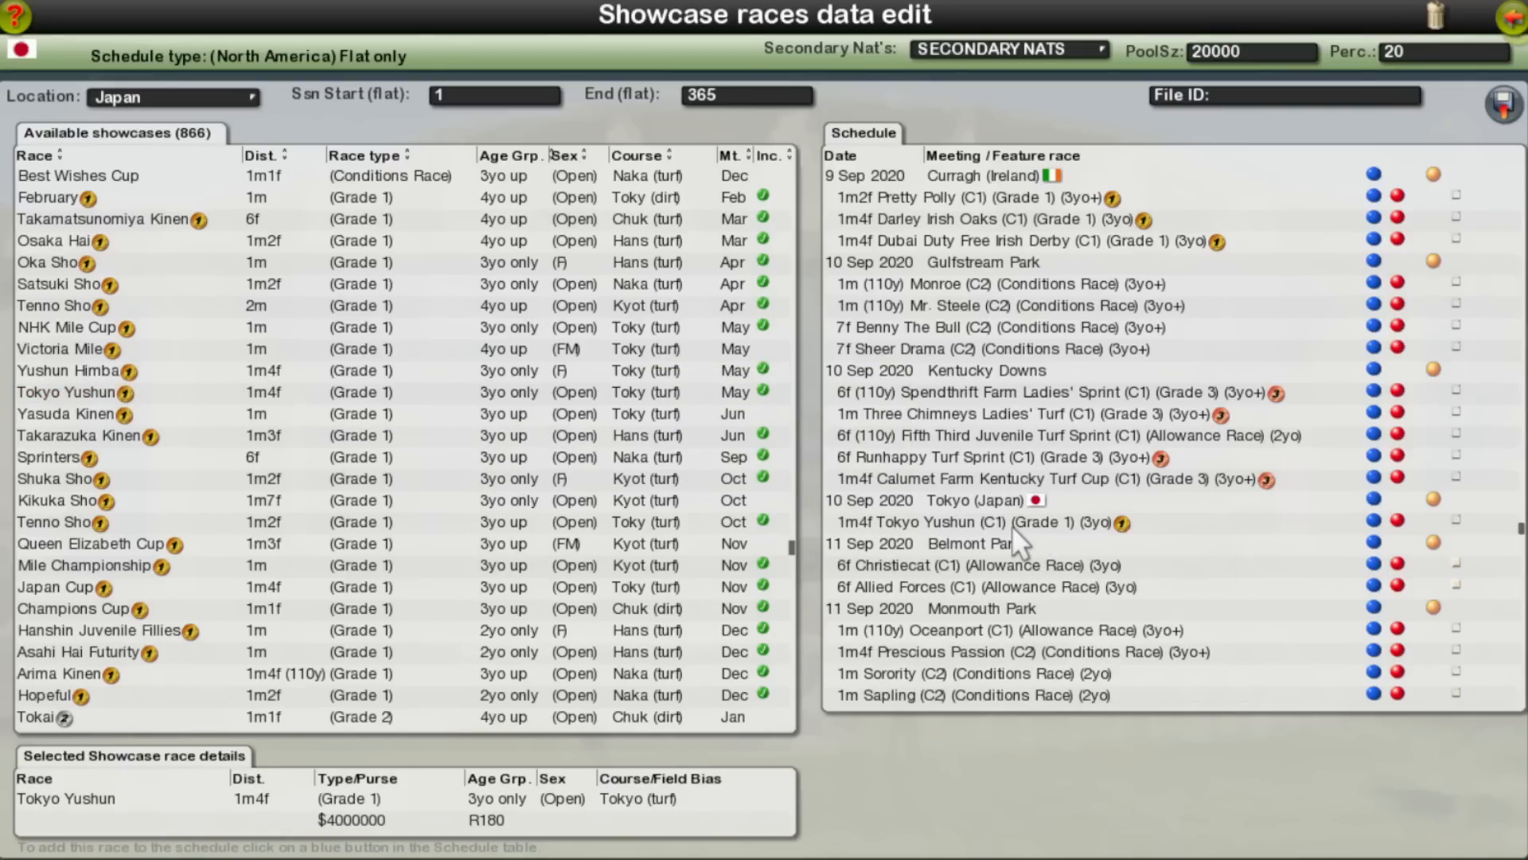
{"action": "left_click", "coordinate": [149, 412]}
{"action": "left_click", "coordinate": [1372, 521]}
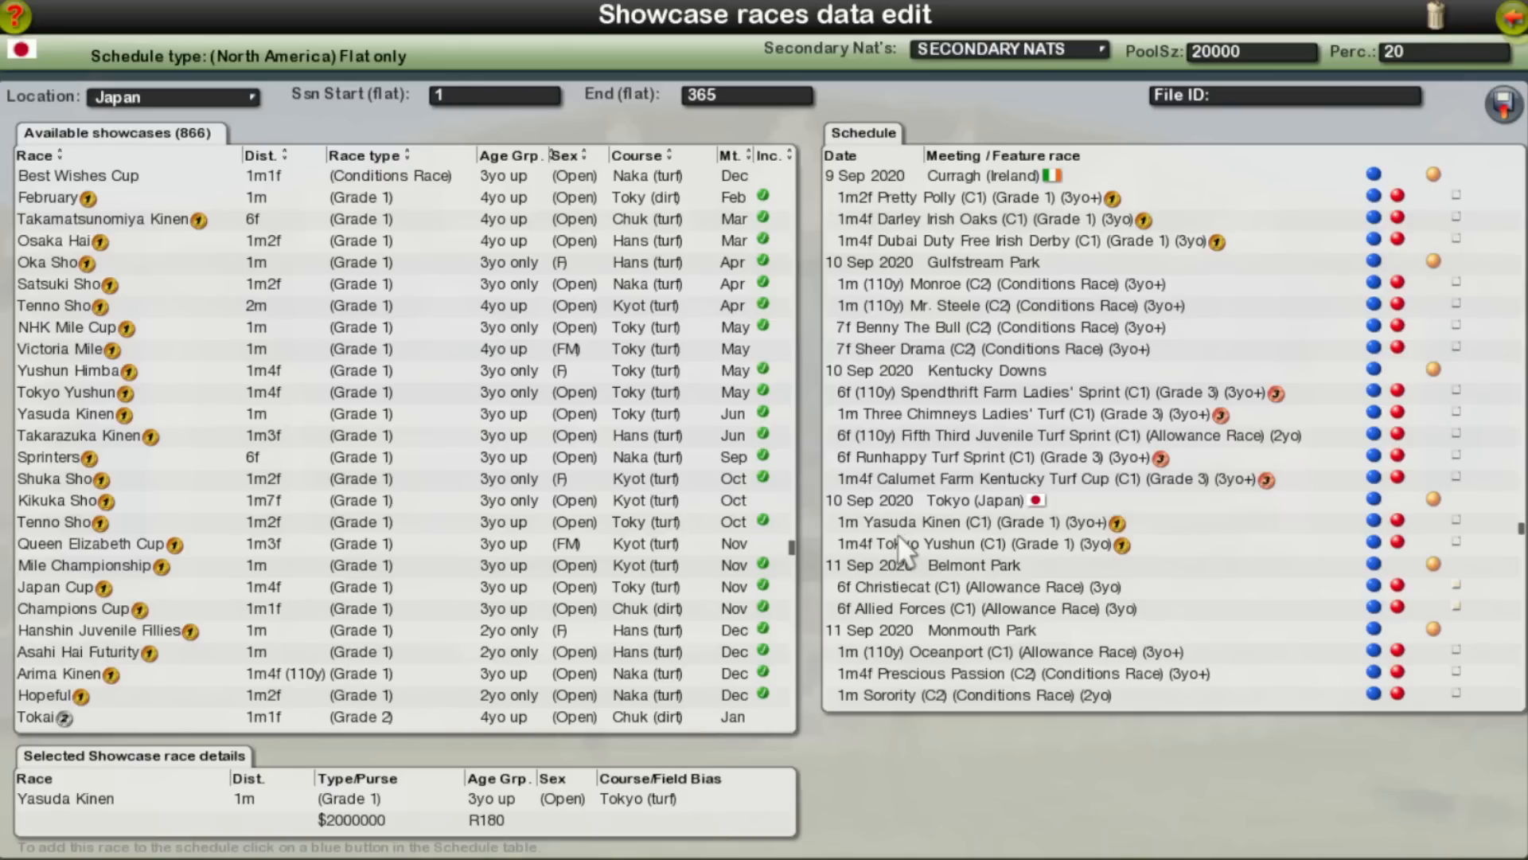
{"action": "left_click", "coordinate": [175, 349]}
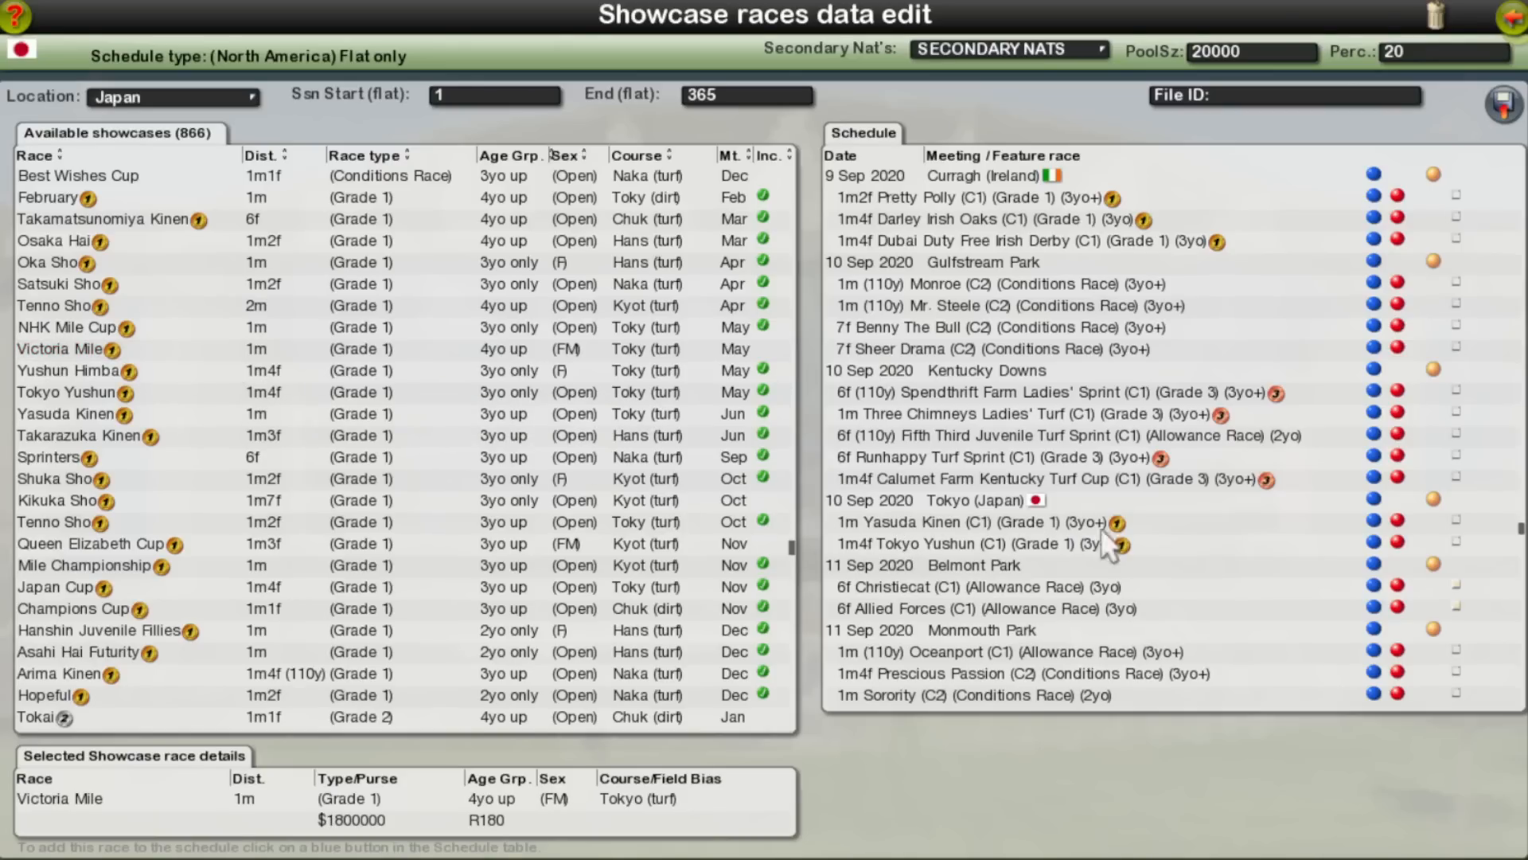
{"action": "left_click", "coordinate": [1375, 499]}
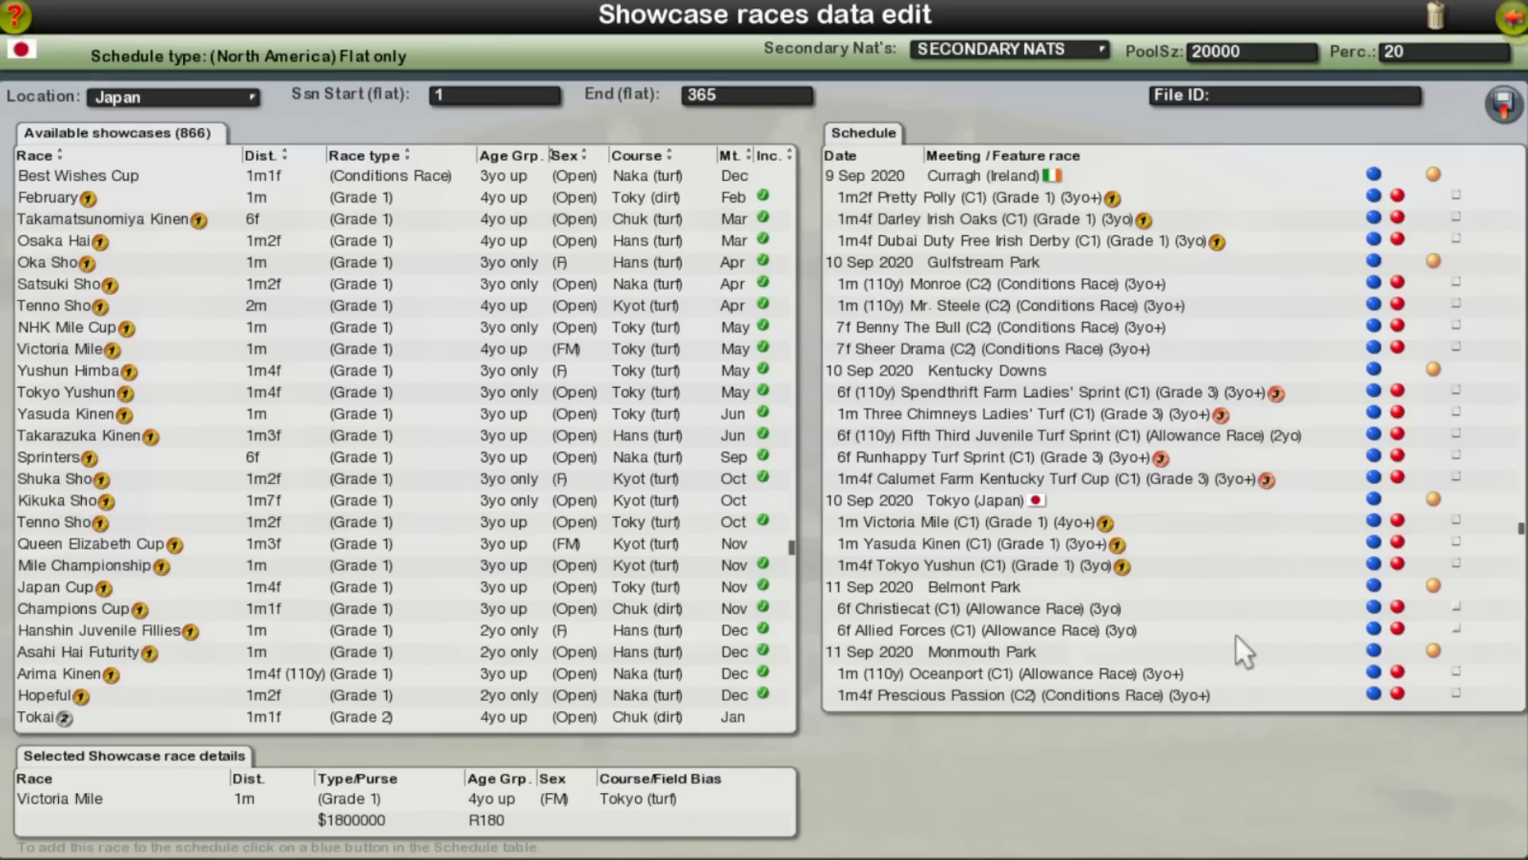
Step: Remove all five Parx races, from Bensalem to Salvatore M. DeBunda, from 10 Oct 2020
{"action": "left_click_drag", "start_coordinate": [1524, 529], "coordinate": [1525, 566]}
{"action": "scroll", "coordinate": [1290, 602], "scroll_direction": "down", "scroll_amount": 15}
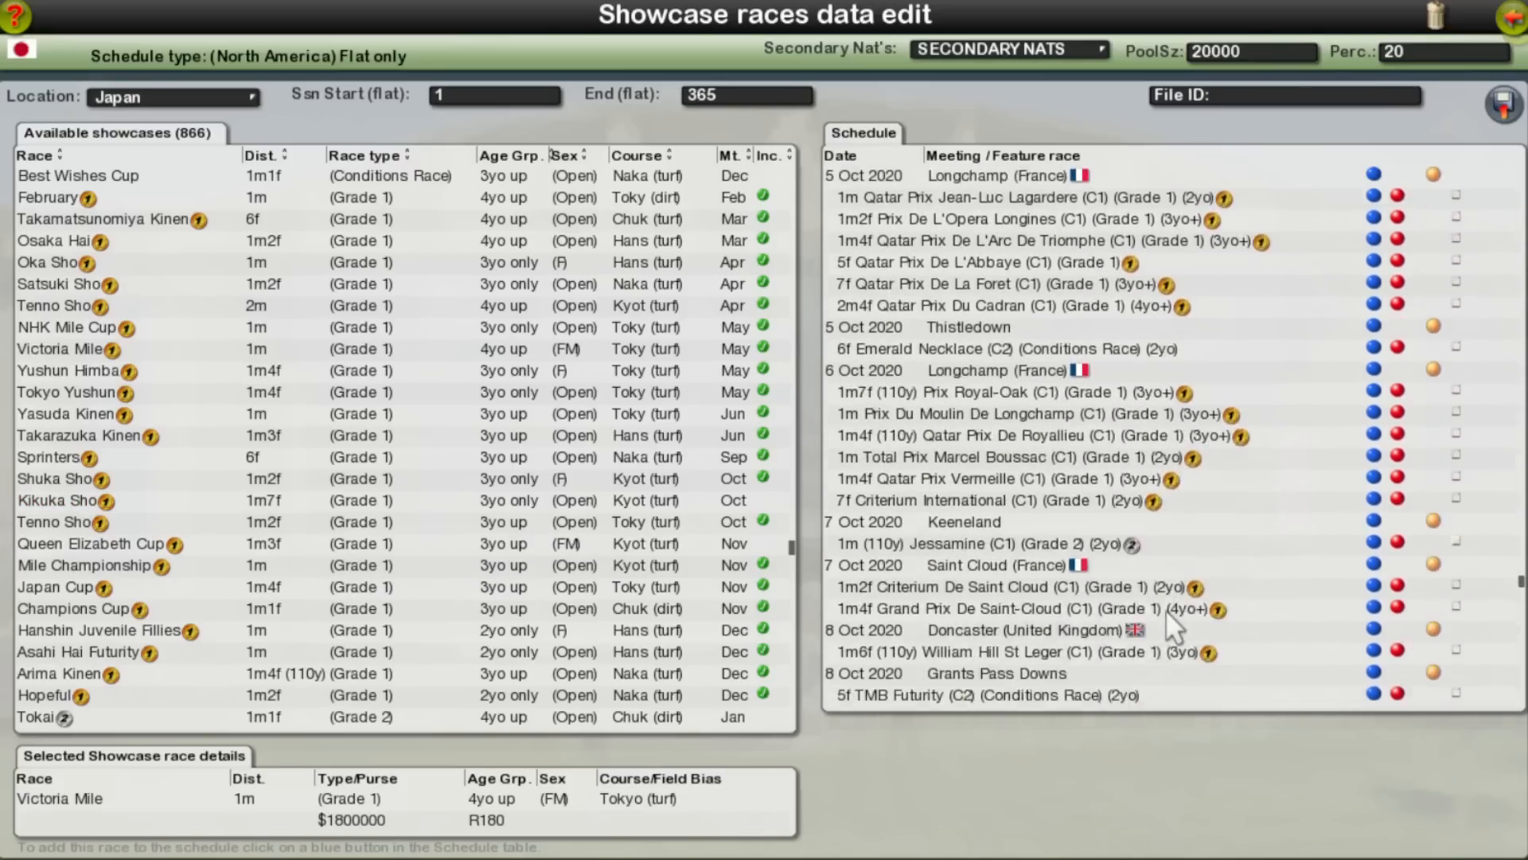
{"action": "scroll", "coordinate": [1166, 609], "scroll_direction": "down", "scroll_amount": 3}
{"action": "scroll", "coordinate": [1166, 610], "scroll_direction": "down", "scroll_amount": 3}
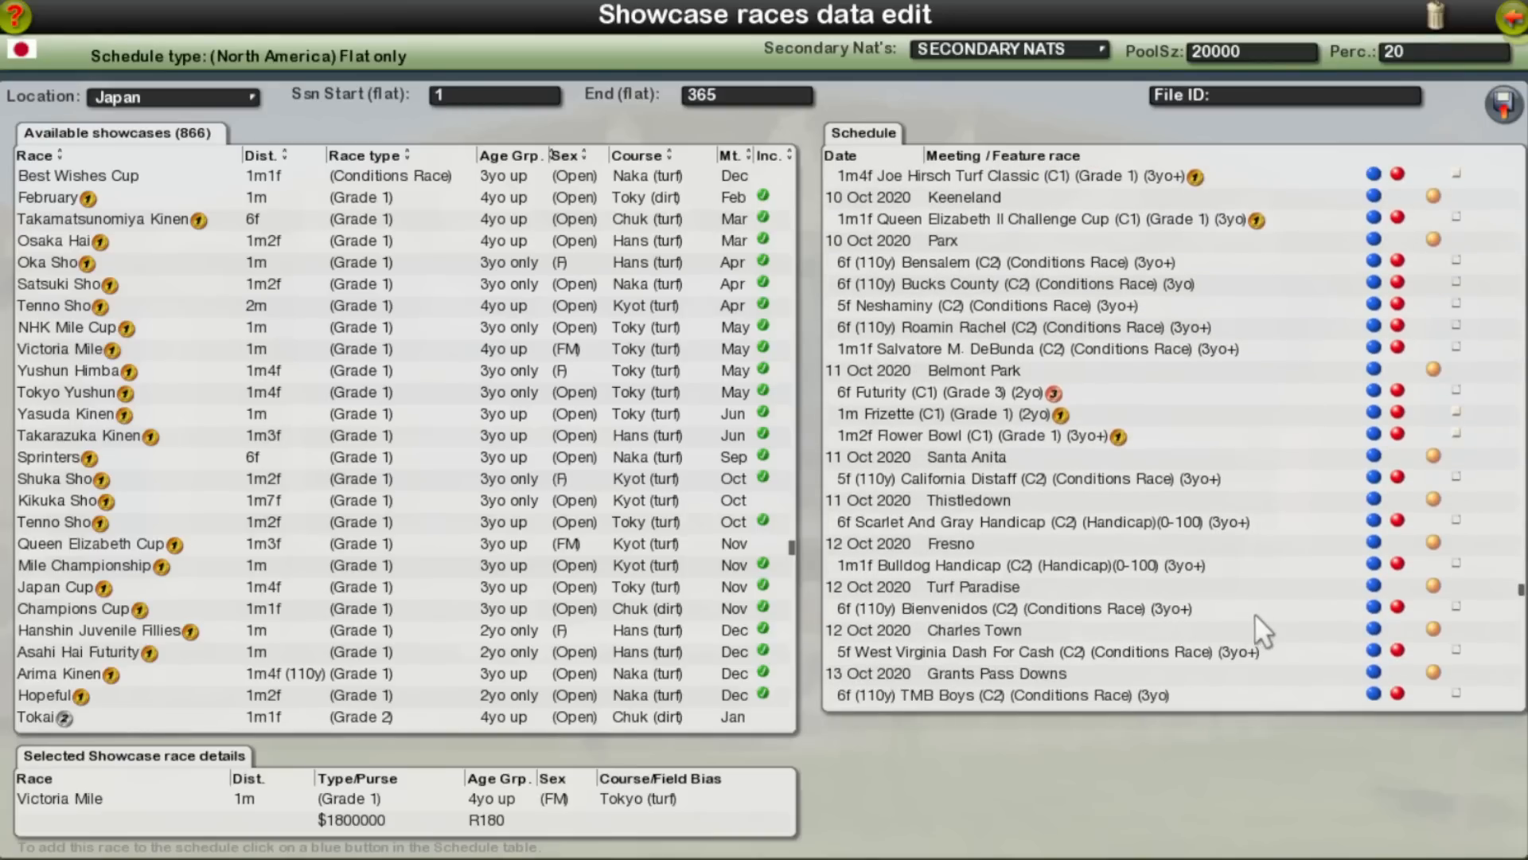
{"action": "scroll", "coordinate": [1241, 513], "scroll_direction": "up", "scroll_amount": 5}
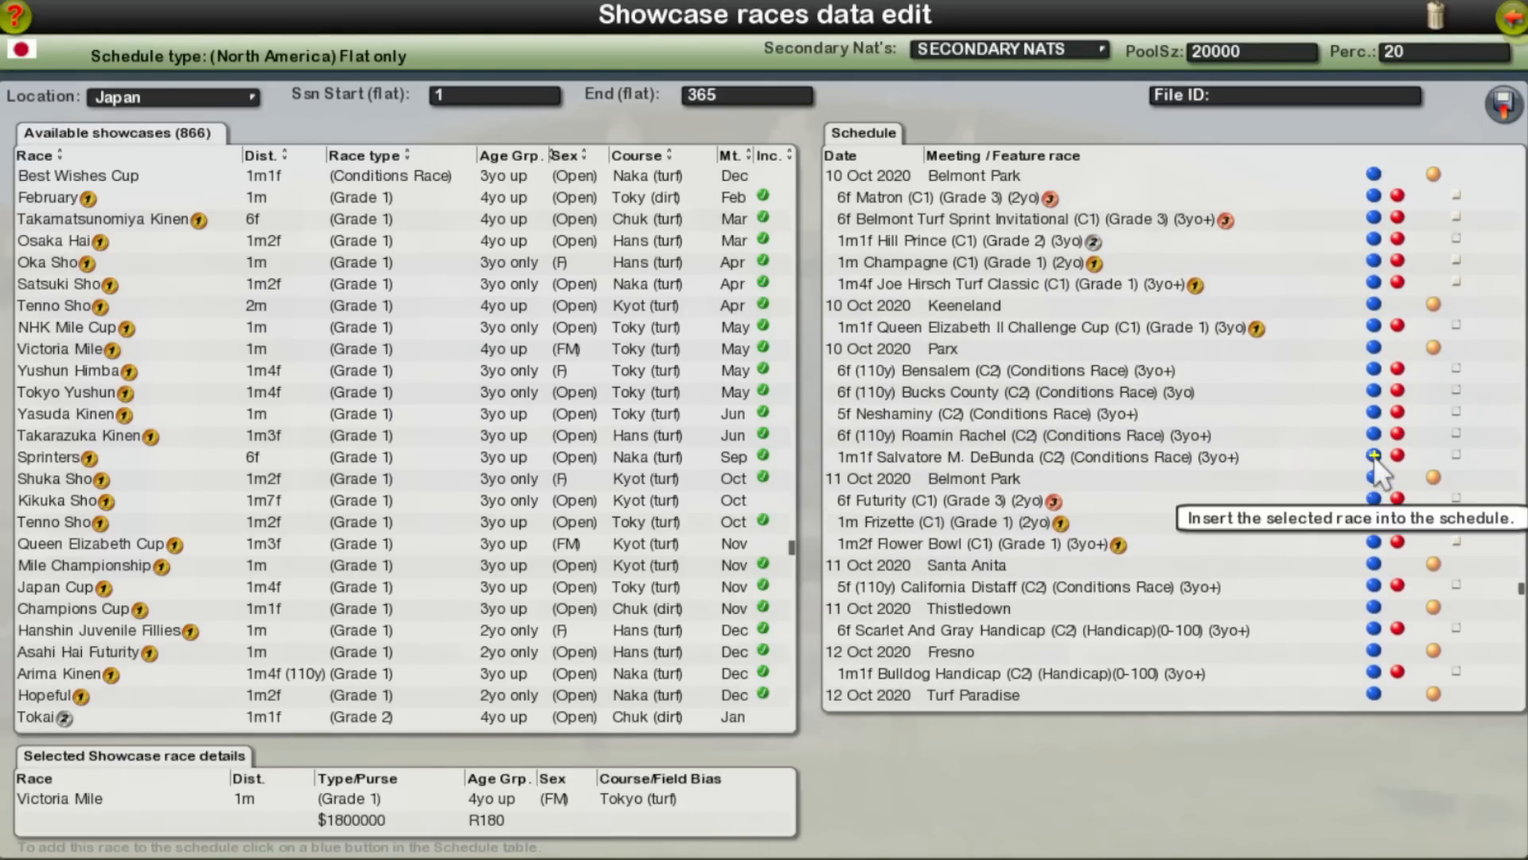
{"action": "left_click", "coordinate": [1396, 454]}
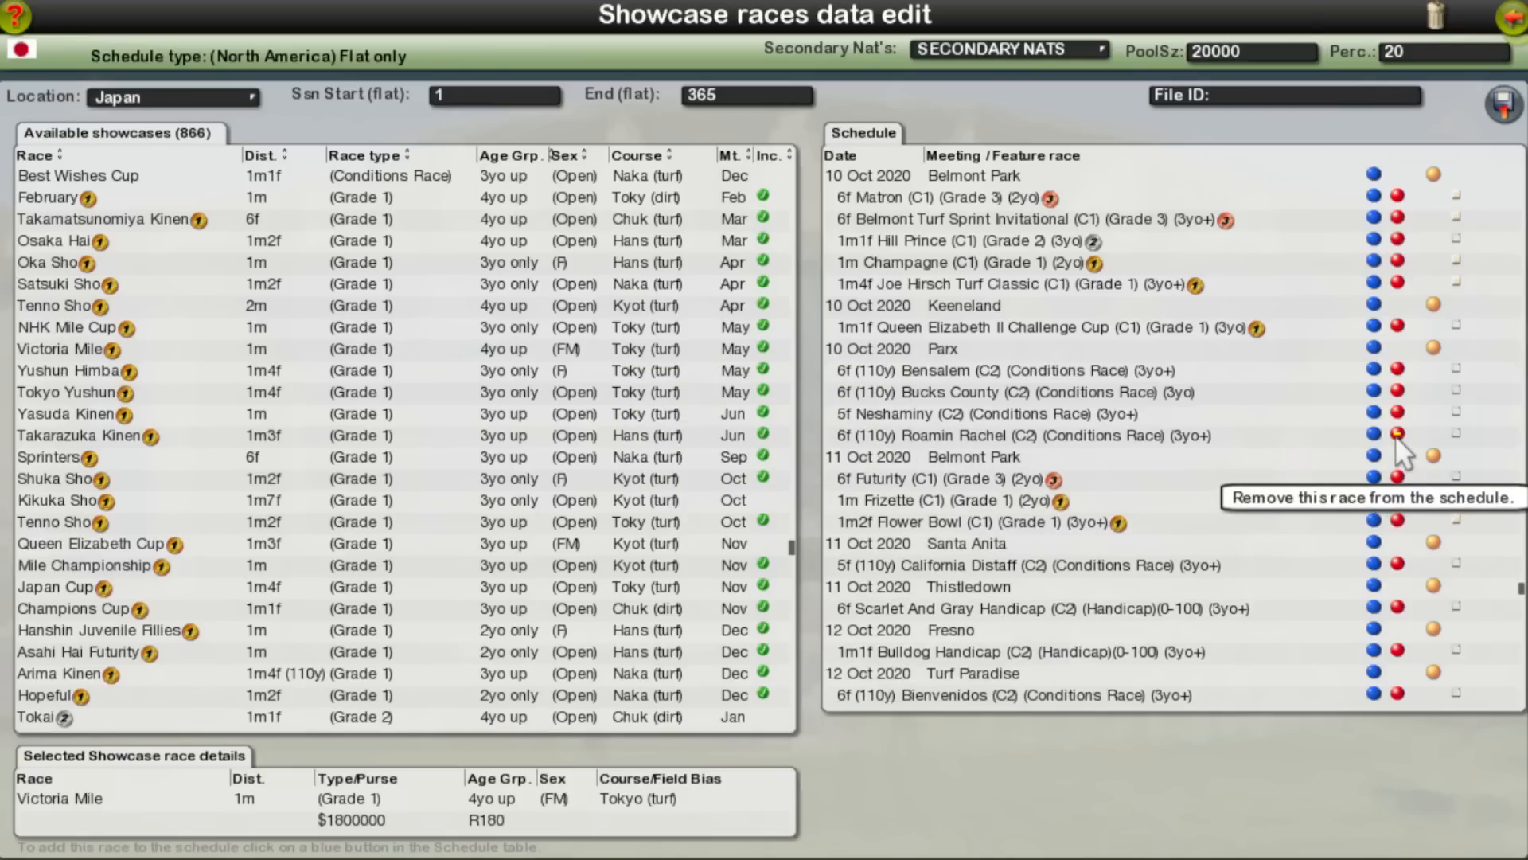
{"action": "left_click", "coordinate": [1395, 435]}
{"action": "left_click", "coordinate": [1399, 413]}
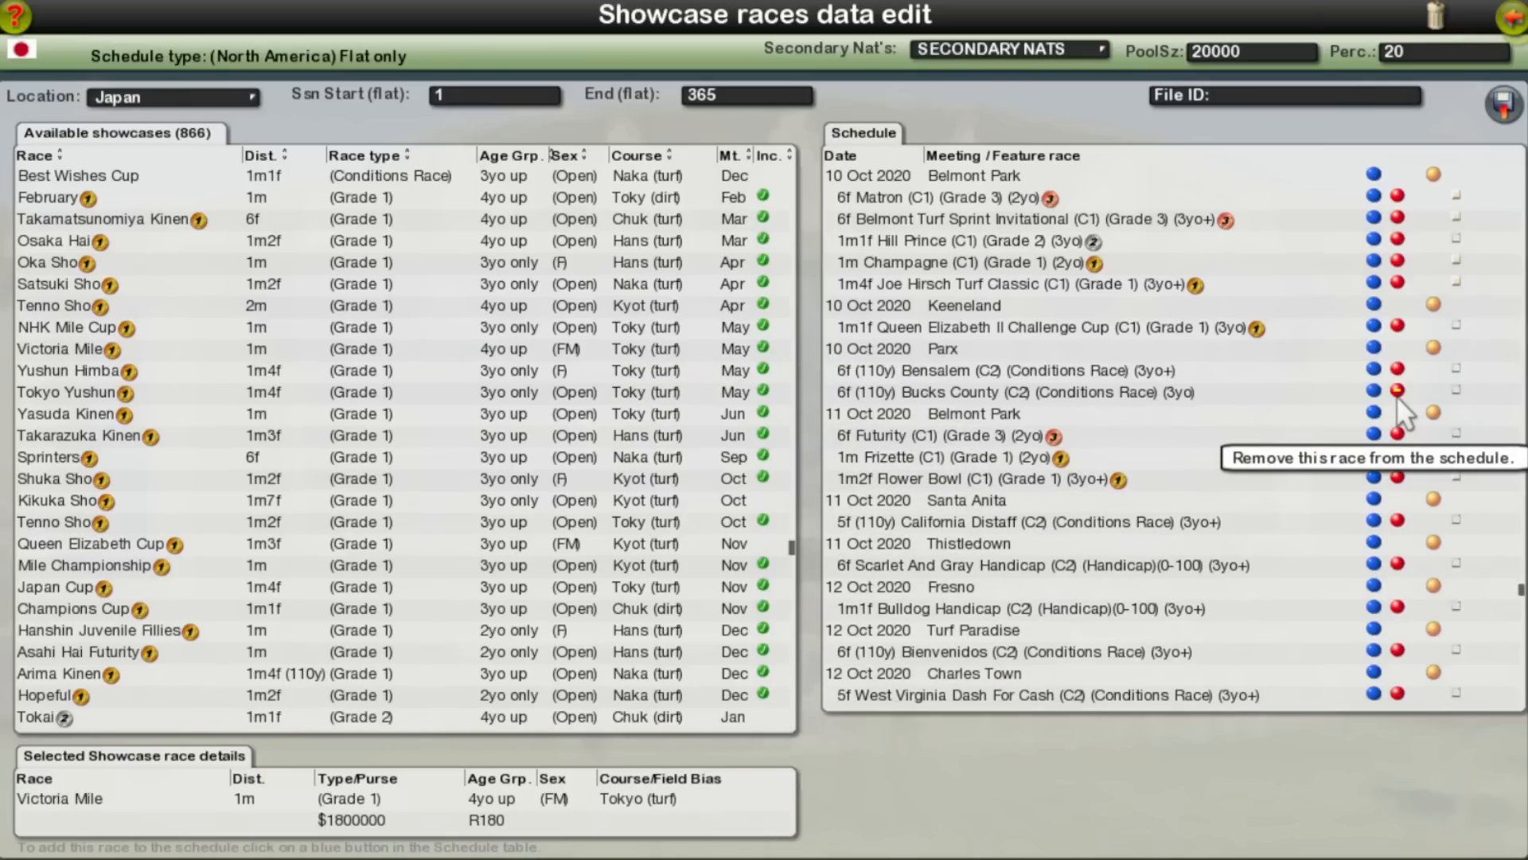
{"action": "left_click", "coordinate": [1395, 394]}
{"action": "left_click", "coordinate": [1398, 369]}
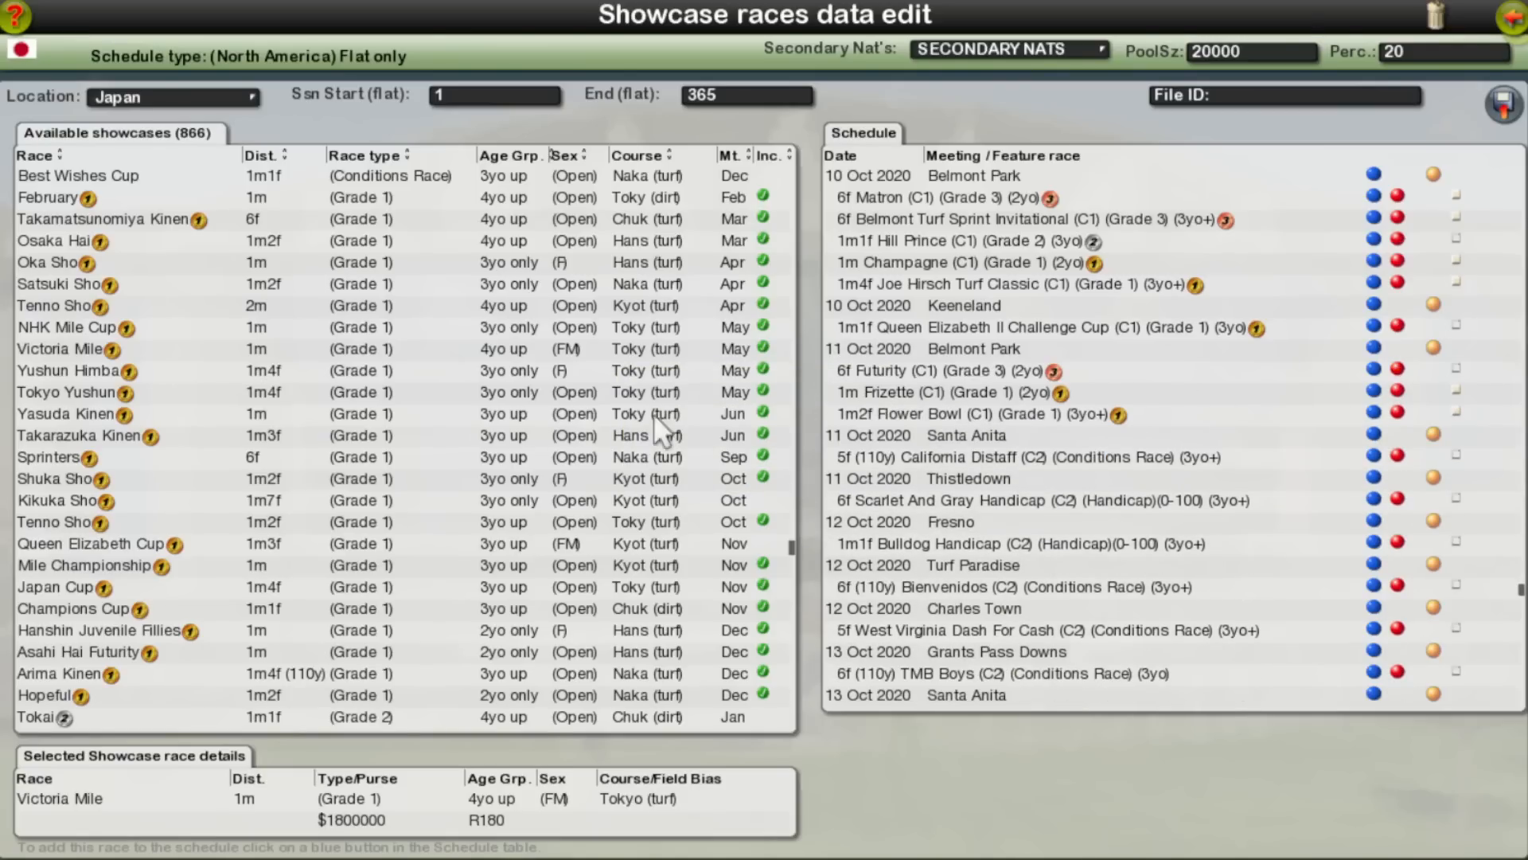
Step: Add Queen Elizabeth Cup and Kikuka Sho to the schedule at Kyoto on 10 Oct 2020
{"action": "left_click", "coordinate": [135, 545]}
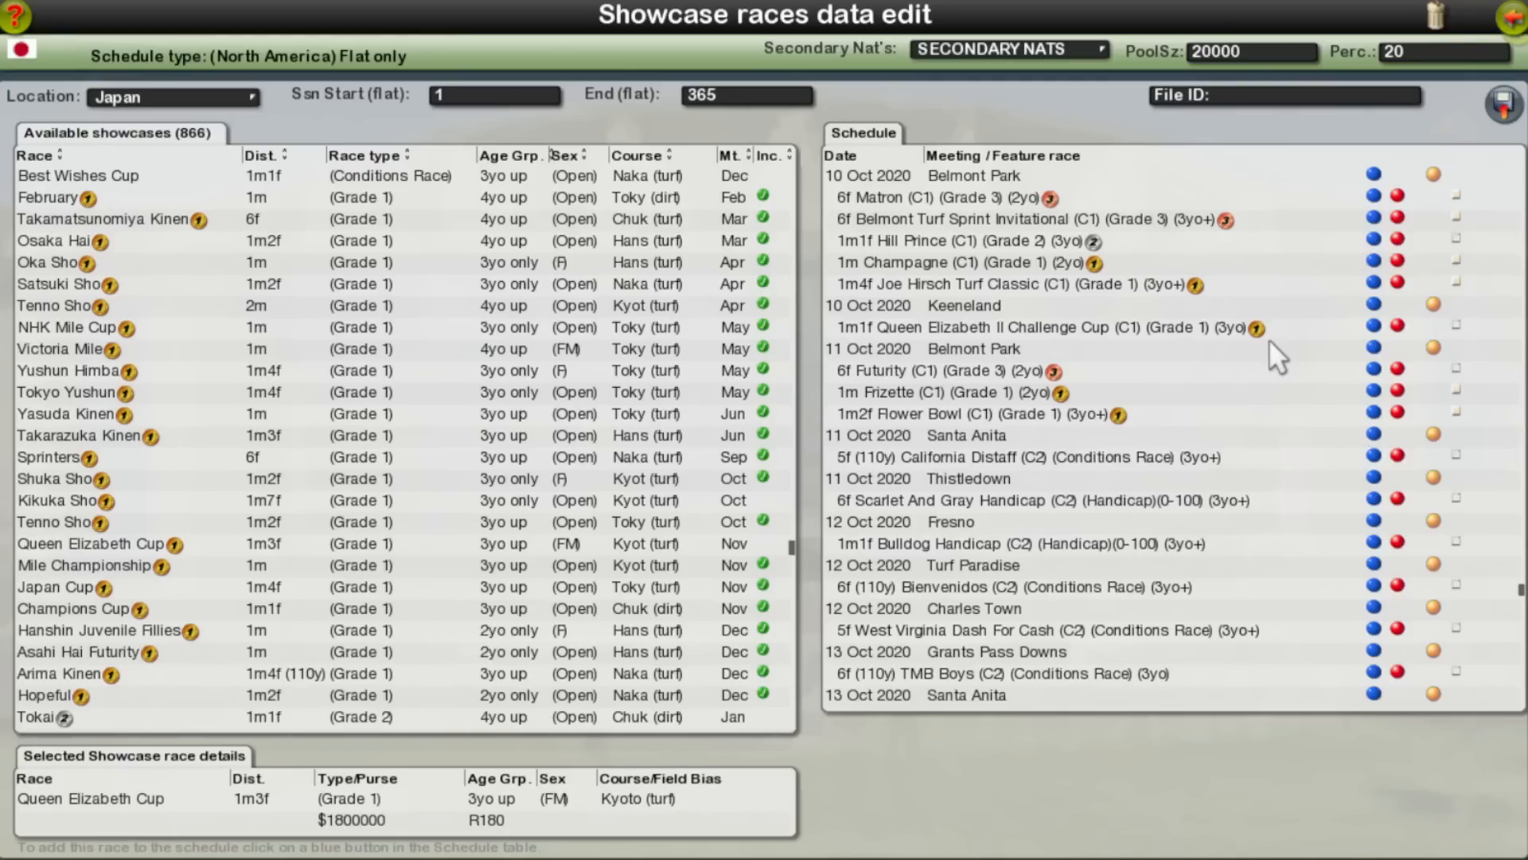
{"action": "left_click", "coordinate": [1374, 326]}
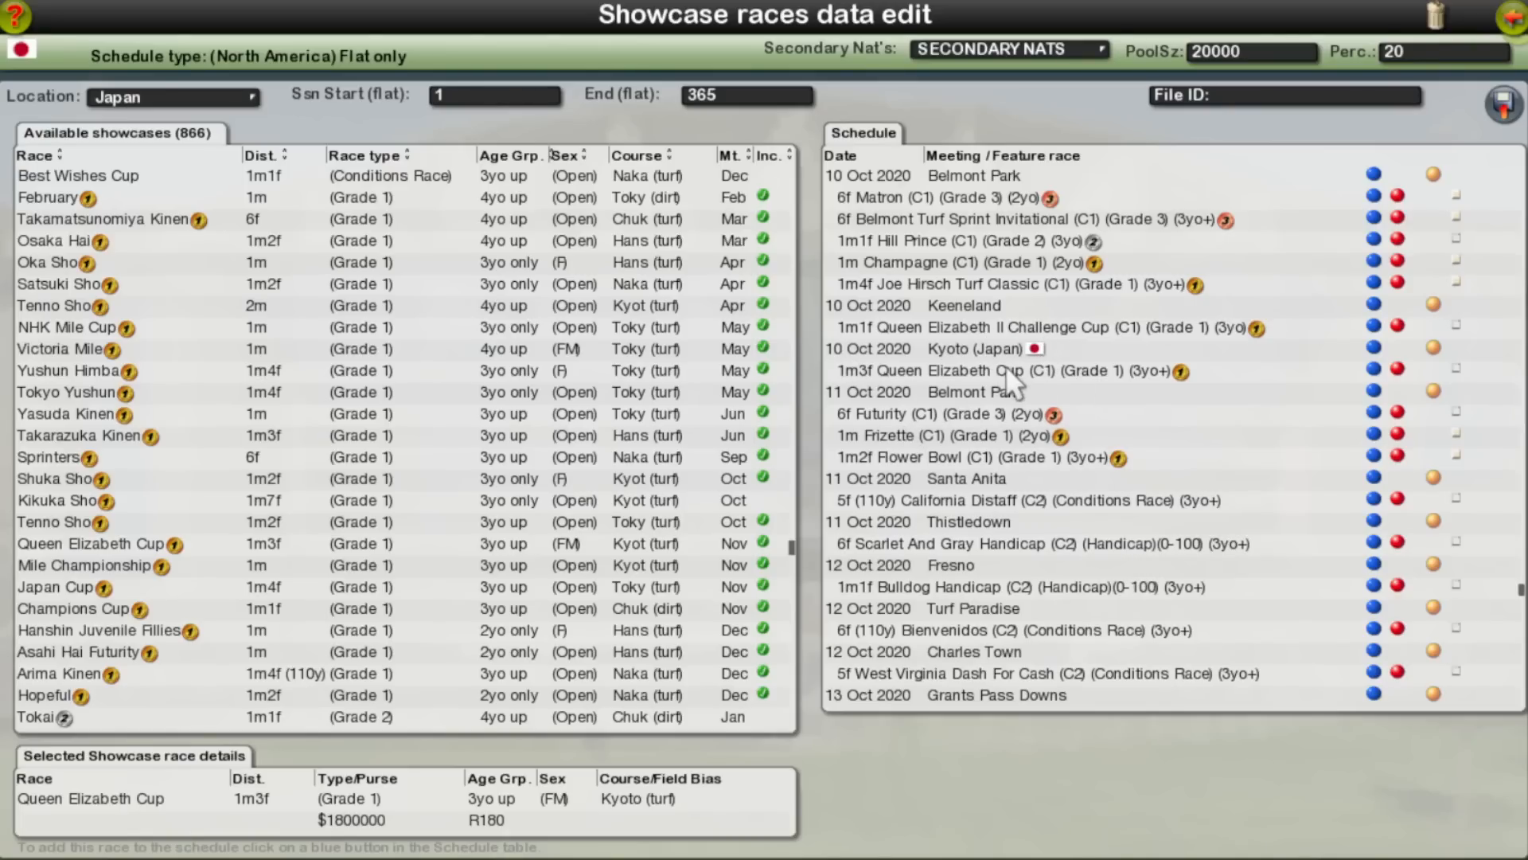
{"action": "left_click", "coordinate": [132, 499]}
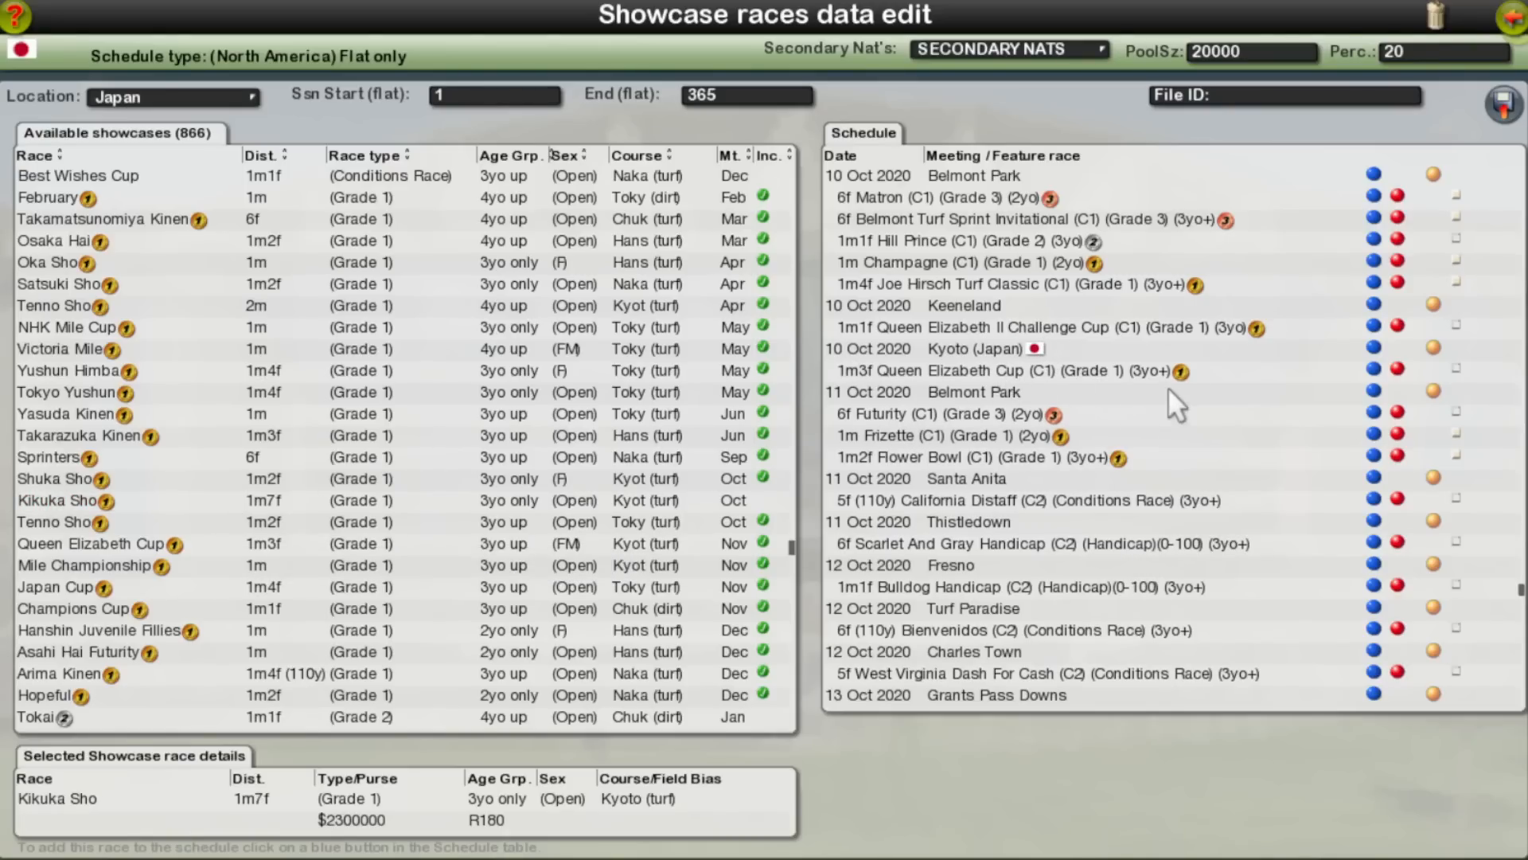
{"action": "left_click", "coordinate": [1372, 369]}
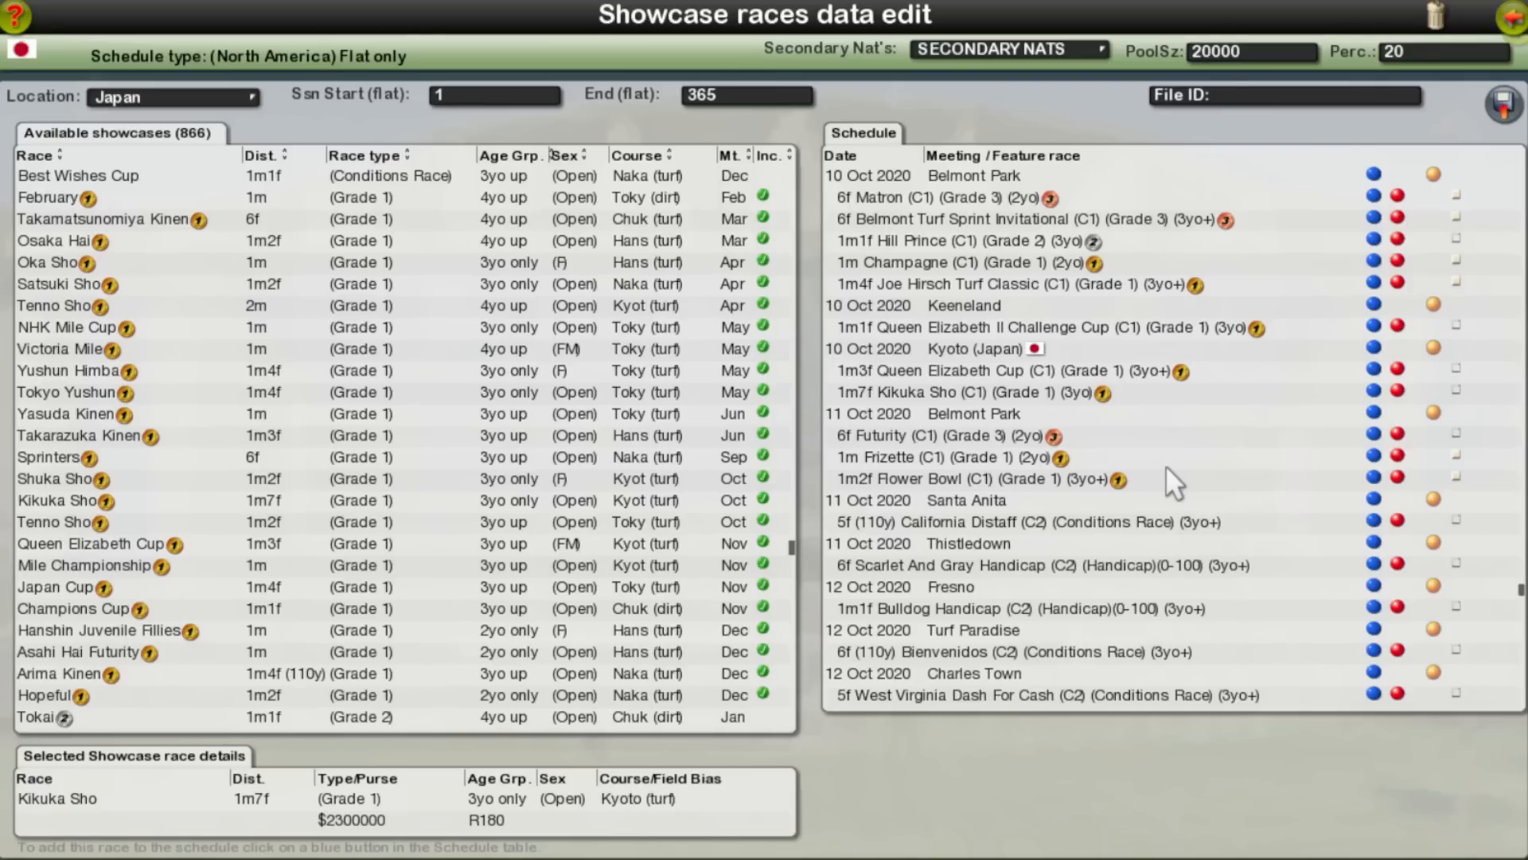
Step: Look through the United Kingdom Grade 1 showcases and locate the William Hill St Leger in the current schedule
{"action": "left_click", "coordinate": [148, 98]}
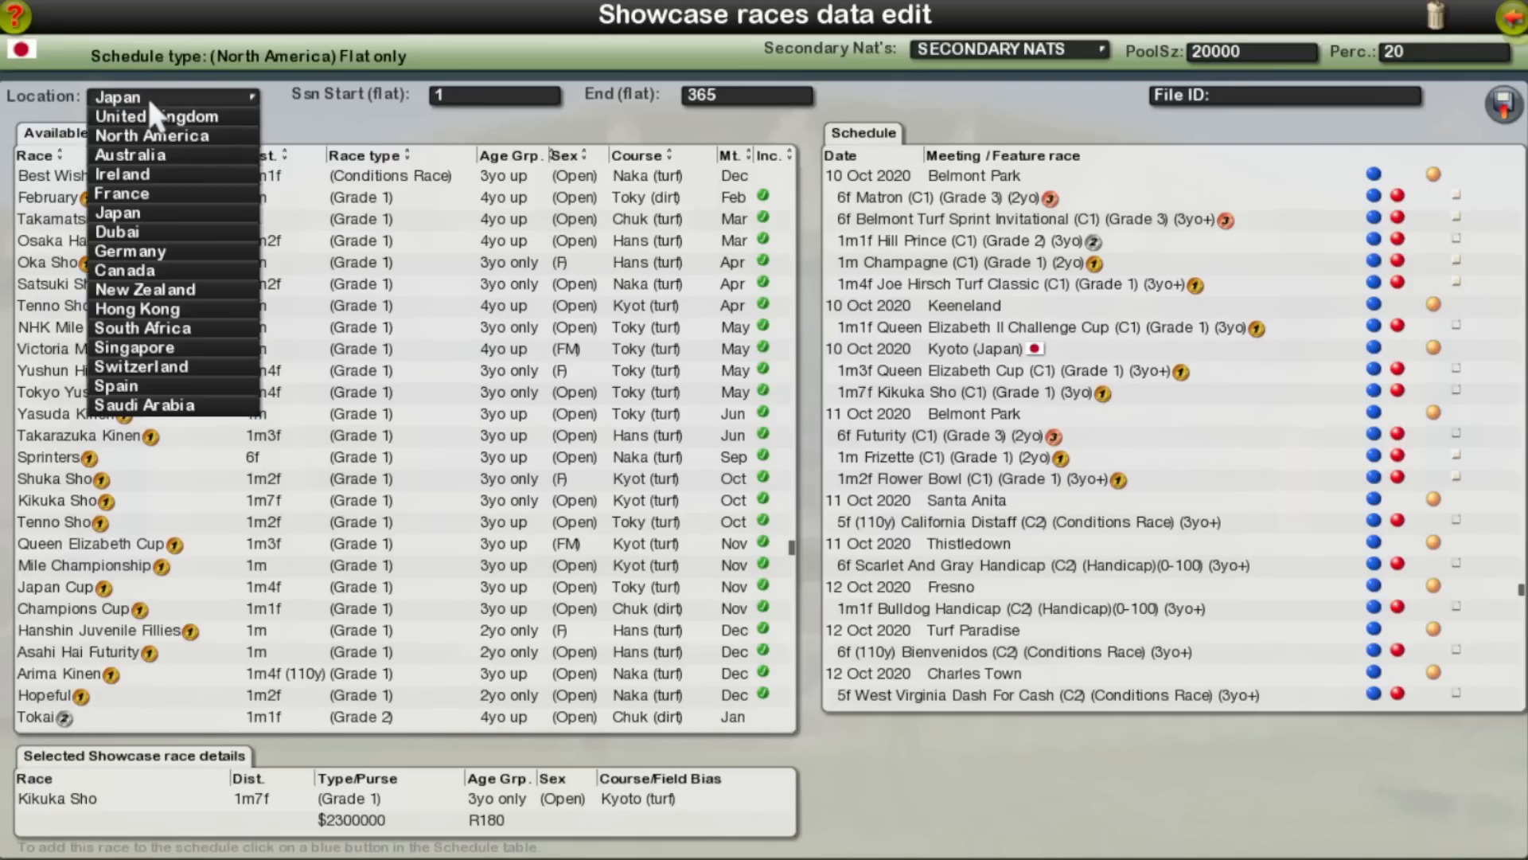
{"action": "left_click", "coordinate": [162, 117]}
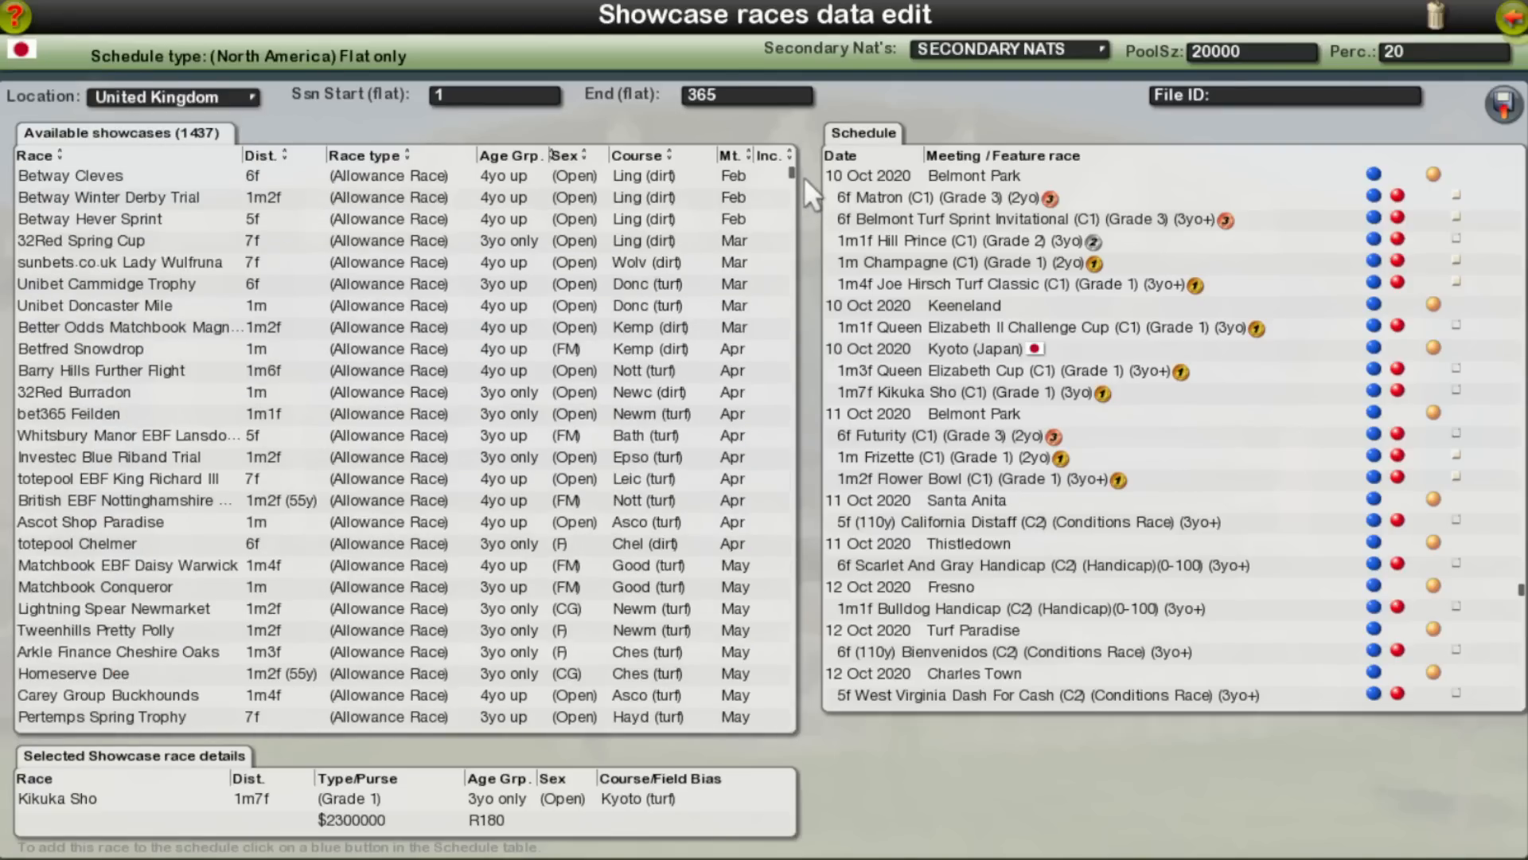
{"action": "left_click_drag", "start_coordinate": [794, 178], "coordinate": [782, 269]}
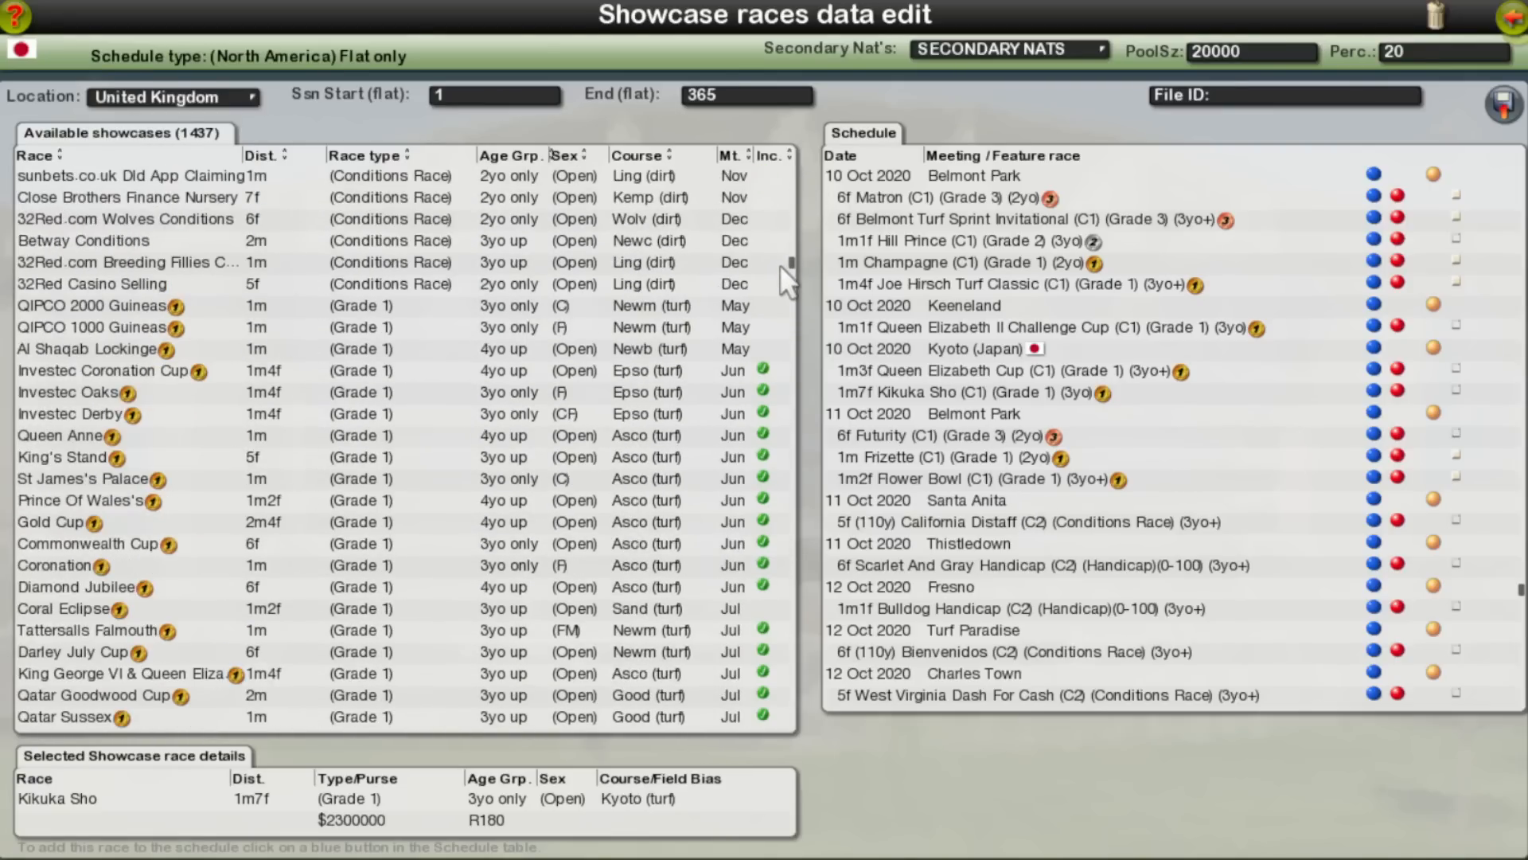
{"action": "scroll", "coordinate": [413, 486], "scroll_direction": "down", "scroll_amount": 1}
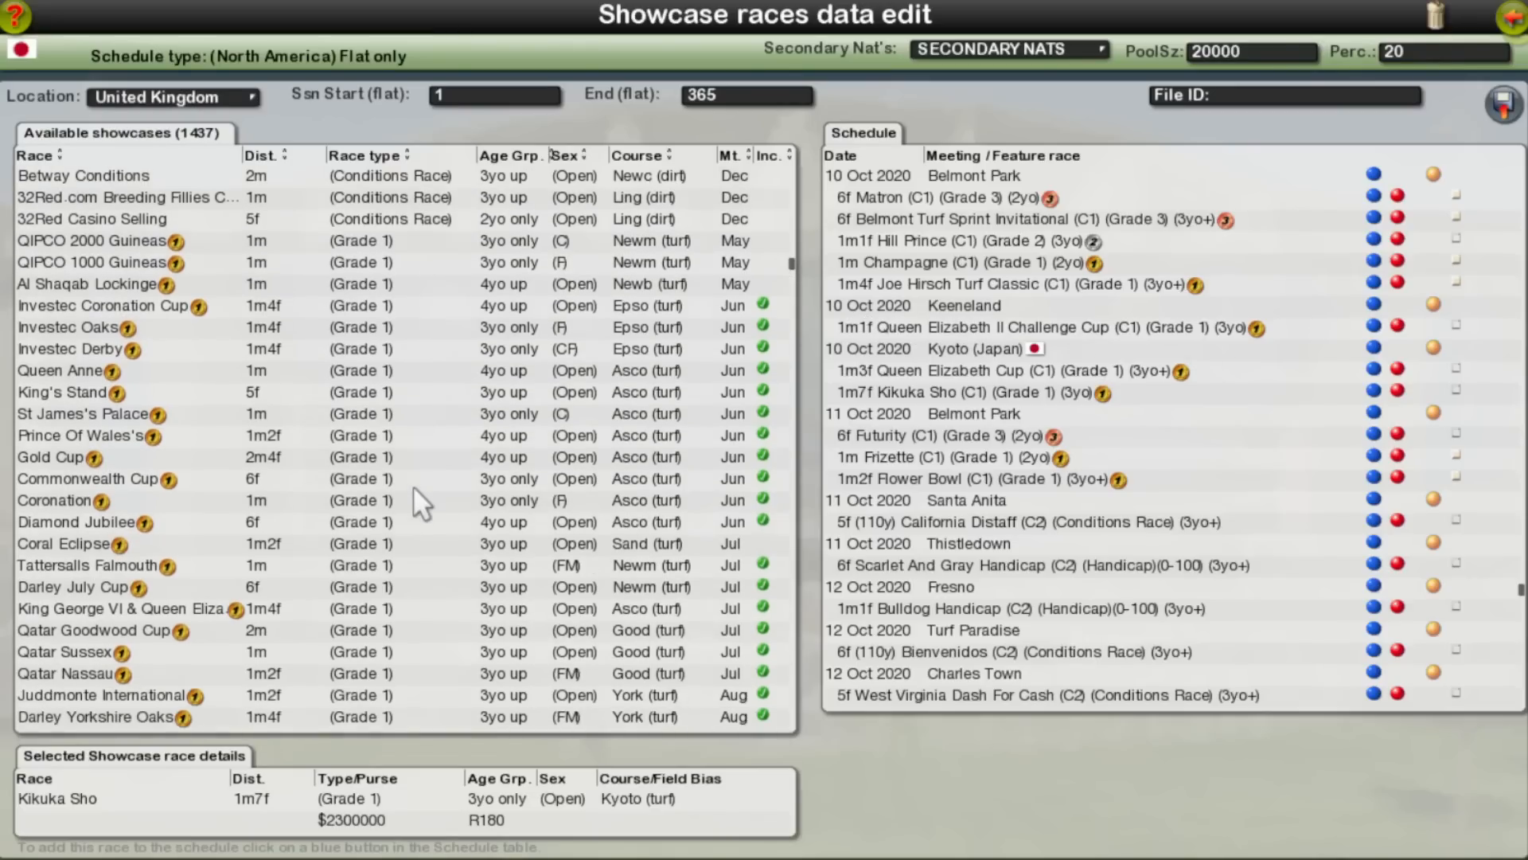
{"action": "scroll", "coordinate": [430, 559], "scroll_direction": "down", "scroll_amount": 3}
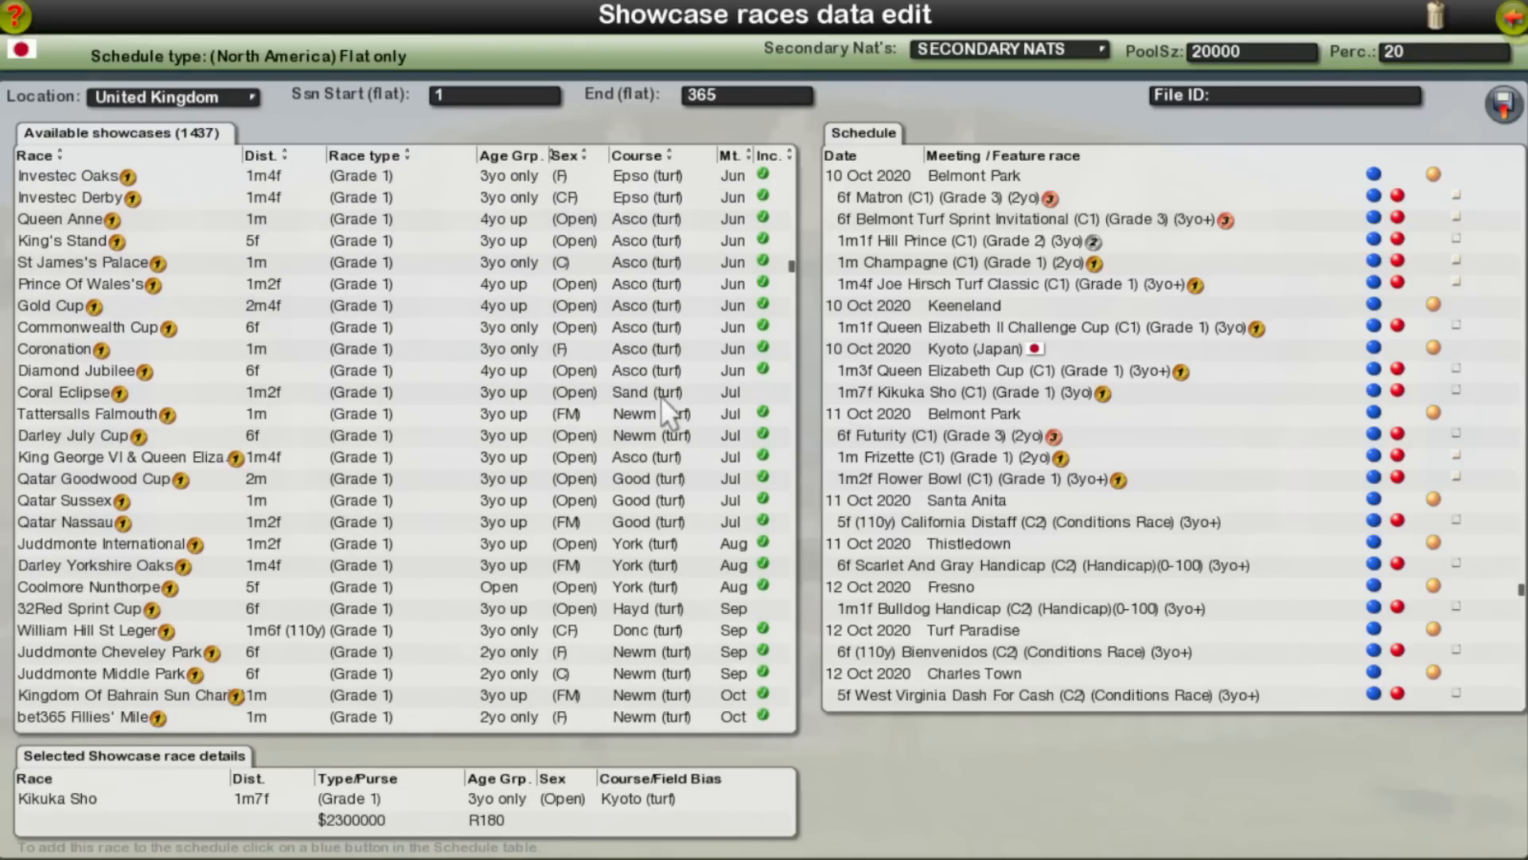
{"action": "scroll", "coordinate": [665, 629], "scroll_direction": "down", "scroll_amount": 1}
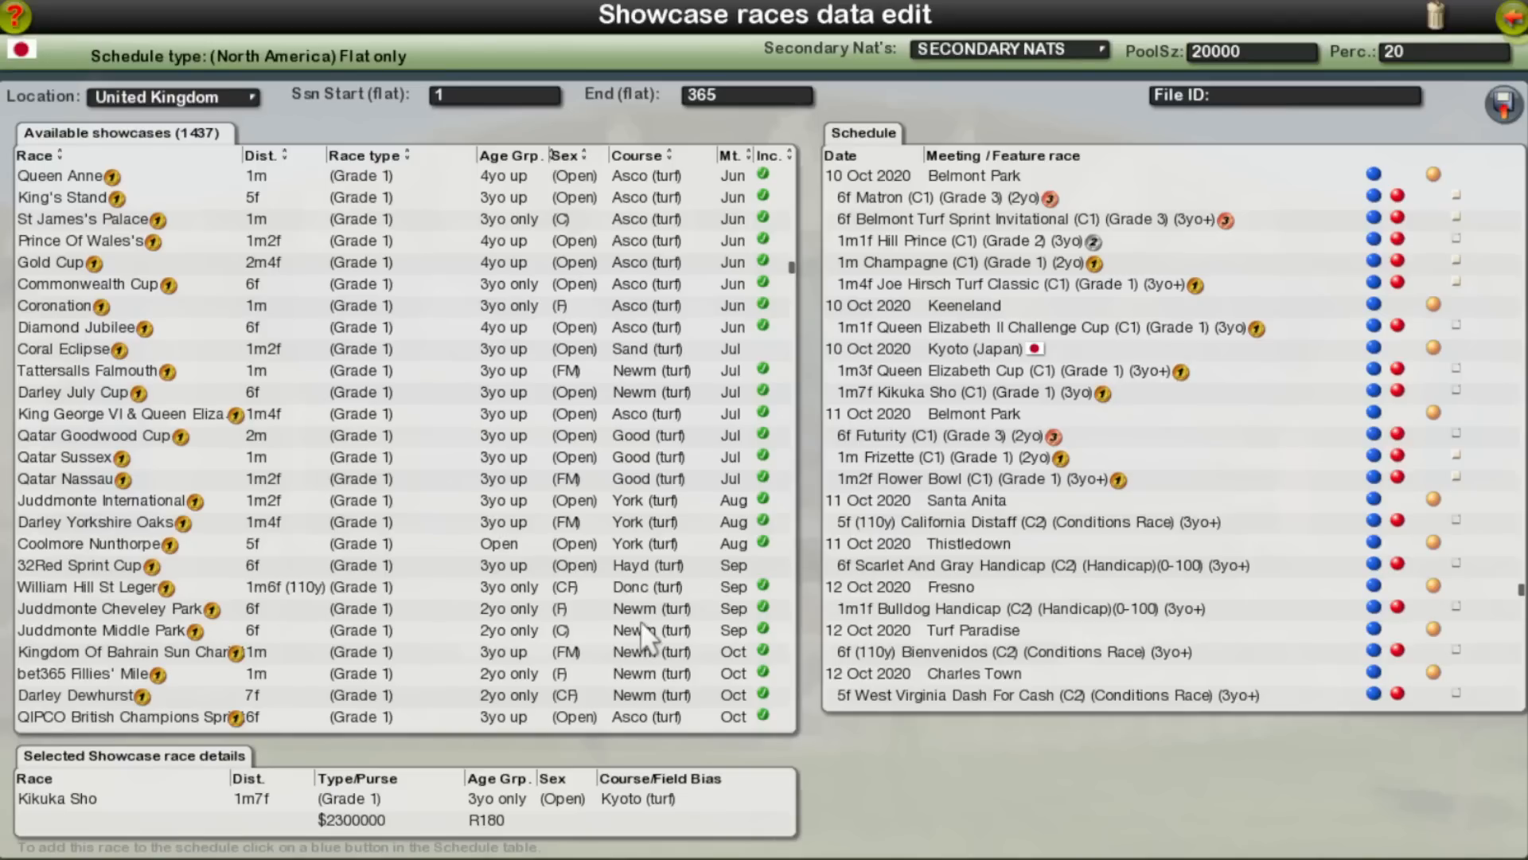
{"action": "left_click", "coordinate": [208, 588]}
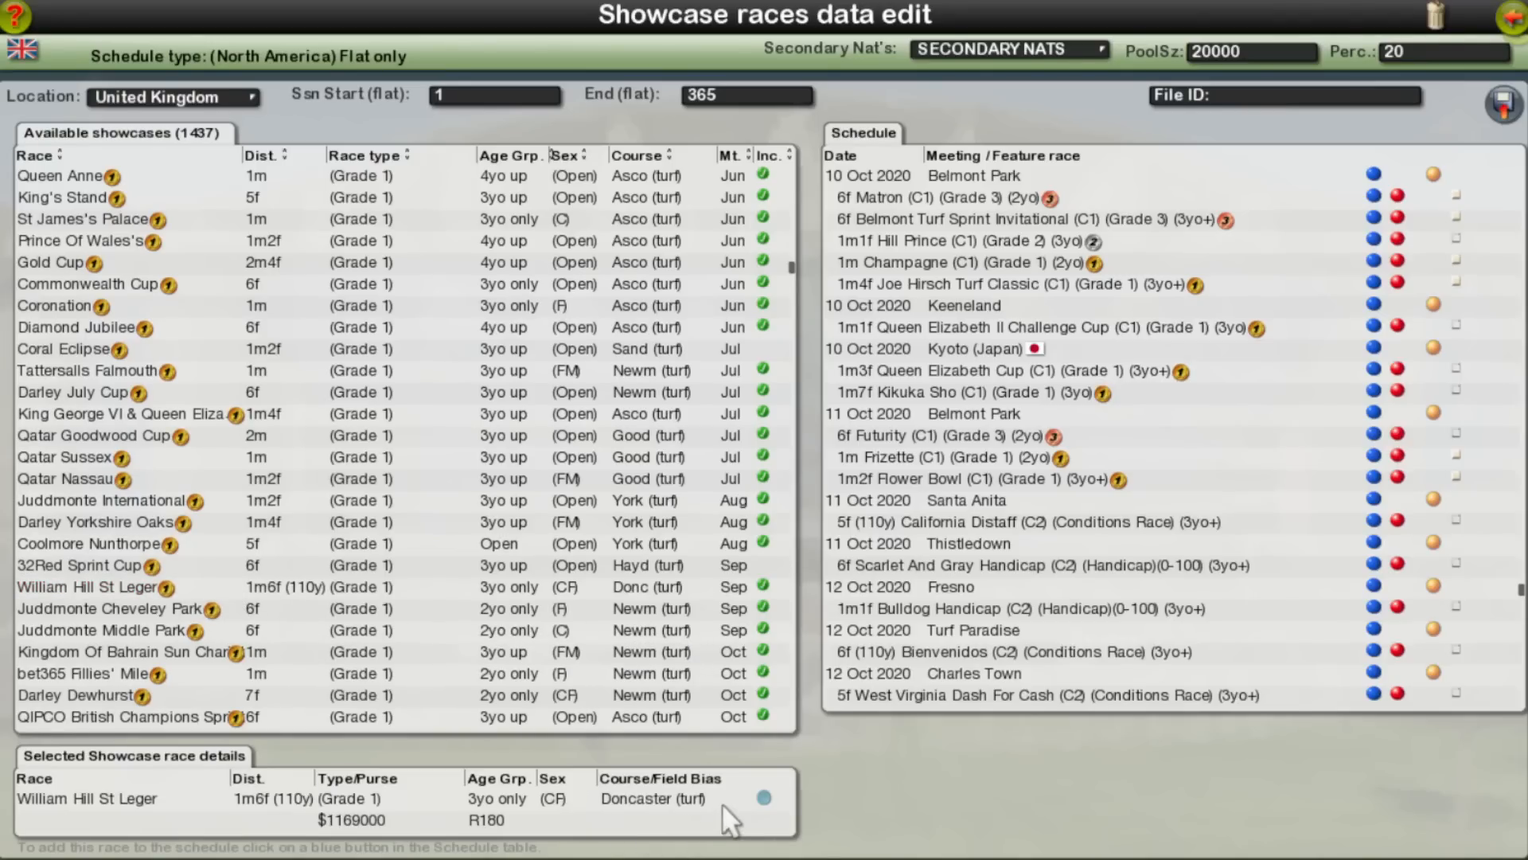
{"action": "left_click", "coordinate": [764, 798]}
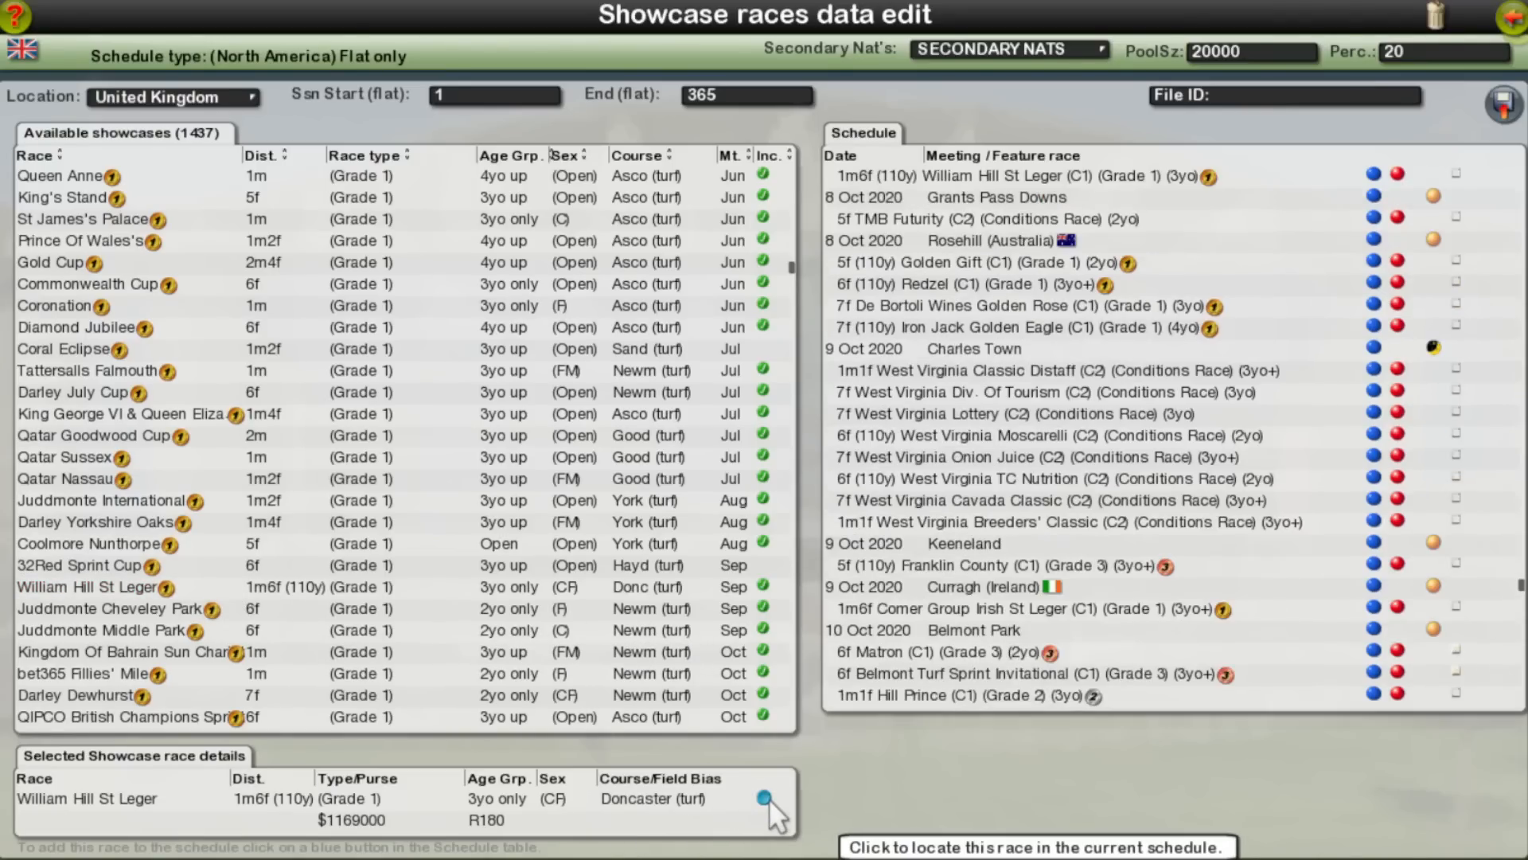
{"action": "scroll", "coordinate": [991, 596], "scroll_direction": "up", "scroll_amount": 2}
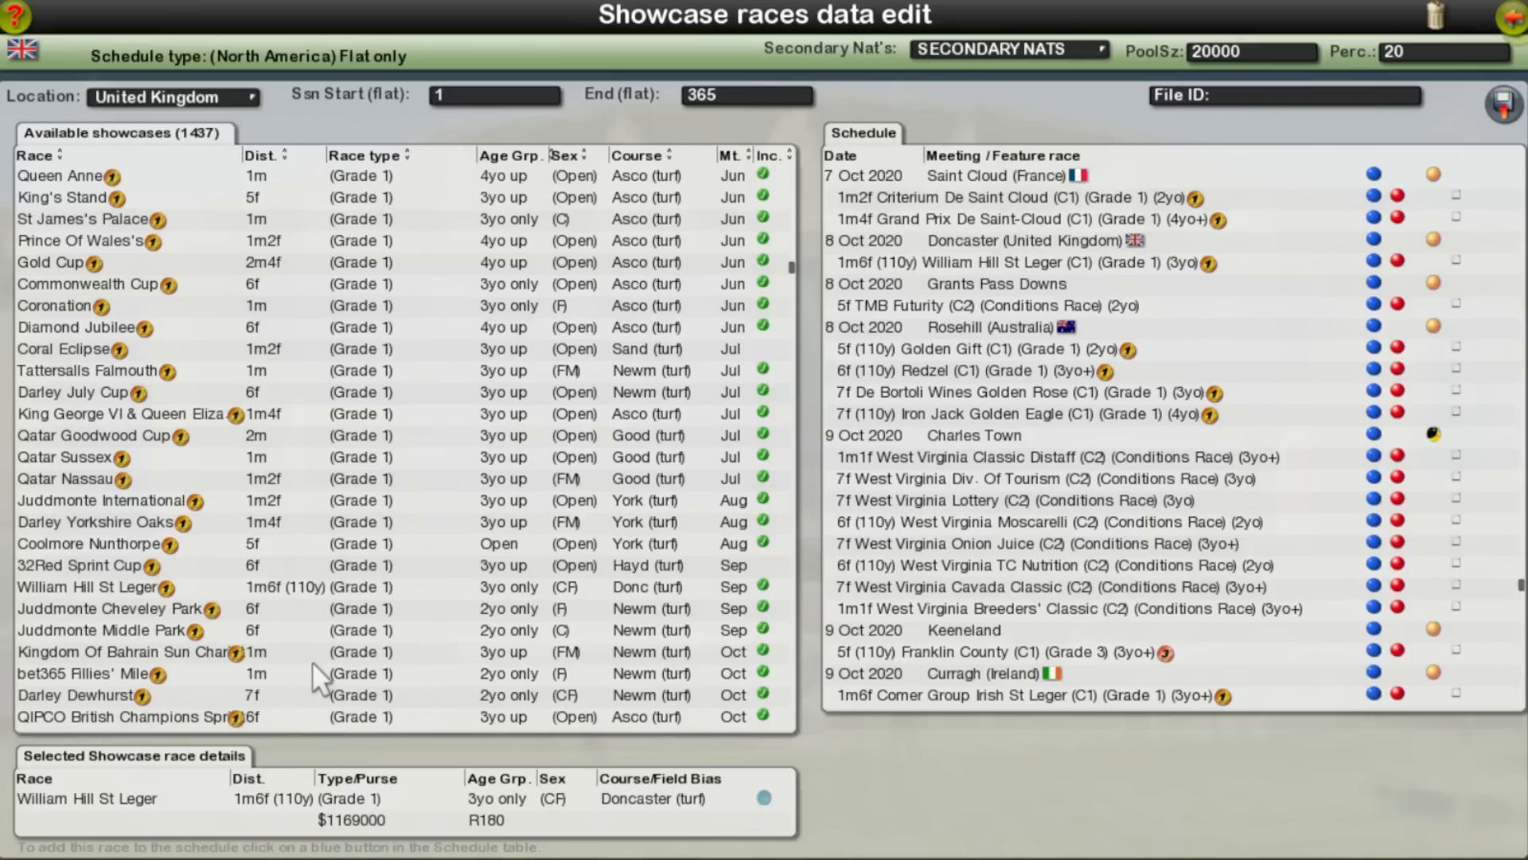
{"action": "scroll", "coordinate": [313, 658], "scroll_direction": "up", "scroll_amount": 1}
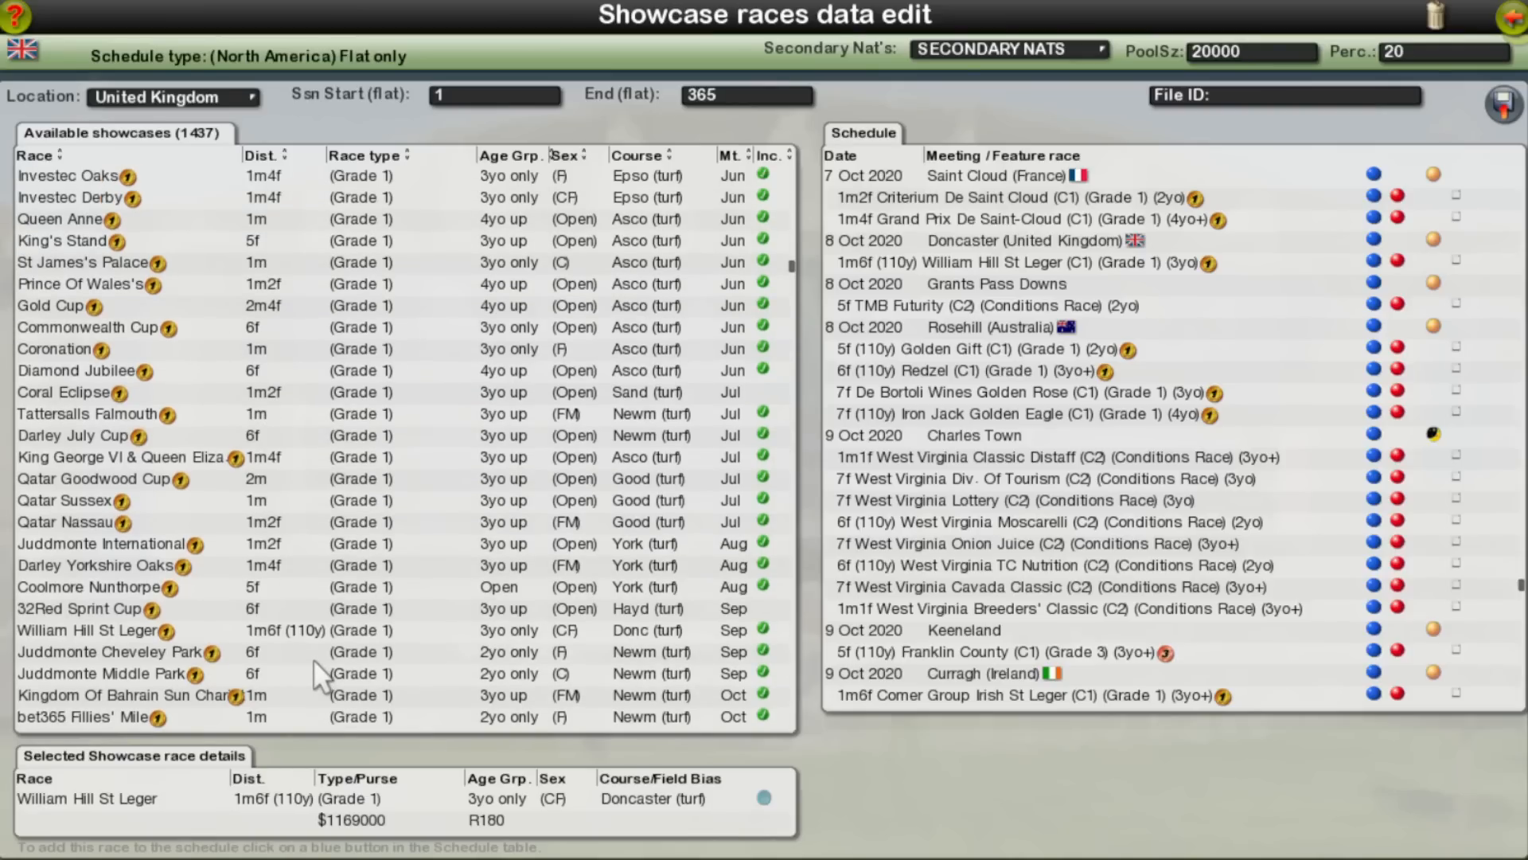
Step: Remove the Investec Coronation Cup, Investec Oaks and Investec Derby from the Epsom meeting on 22 Aug 2020
{"action": "left_click", "coordinate": [207, 199]}
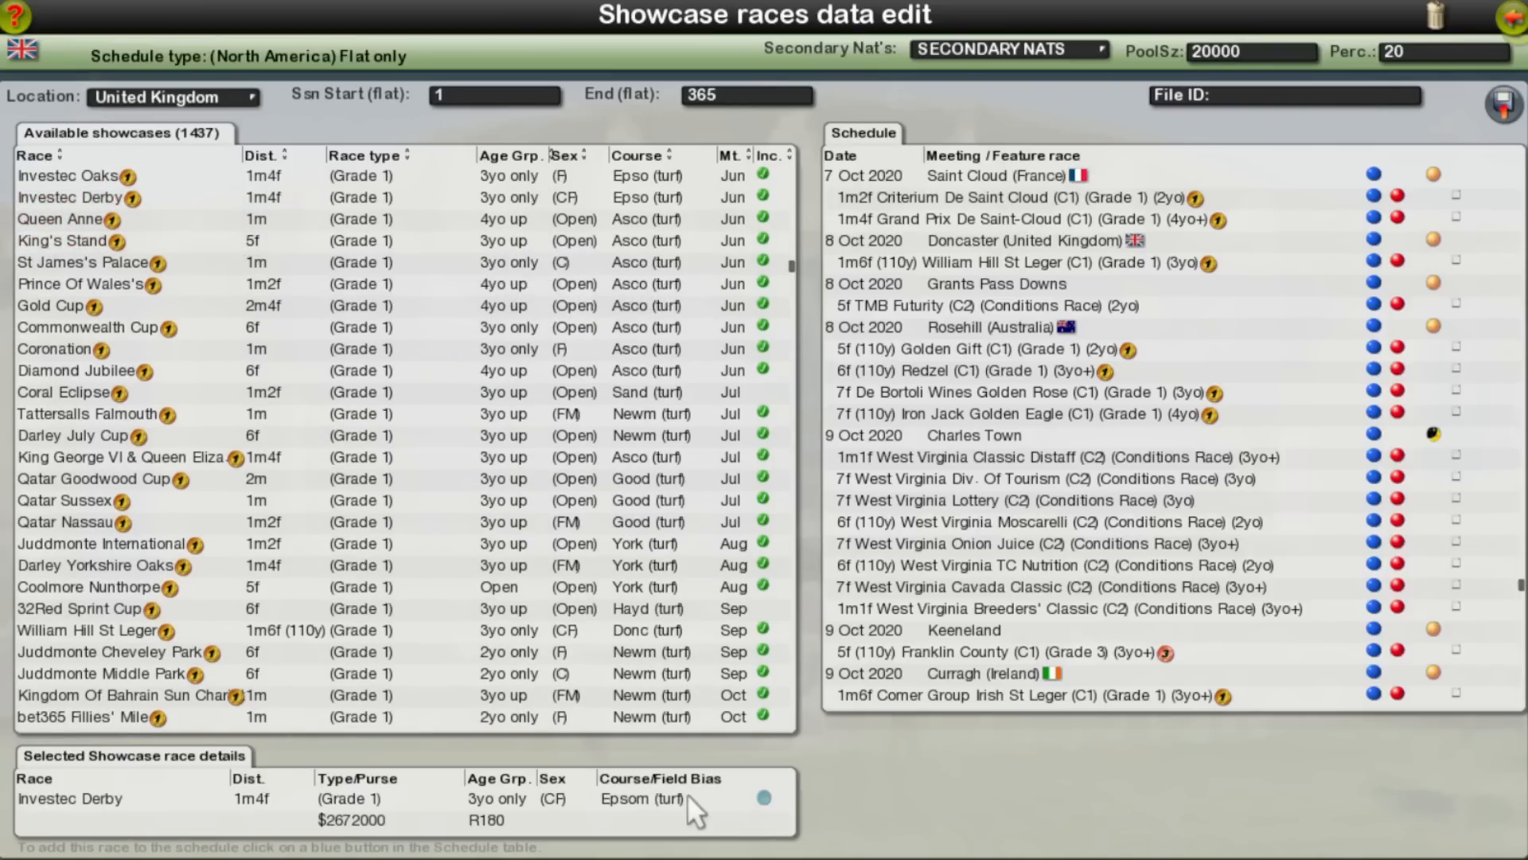
{"action": "left_click", "coordinate": [764, 795]}
{"action": "scroll", "coordinate": [1117, 548], "scroll_direction": "up", "scroll_amount": 1}
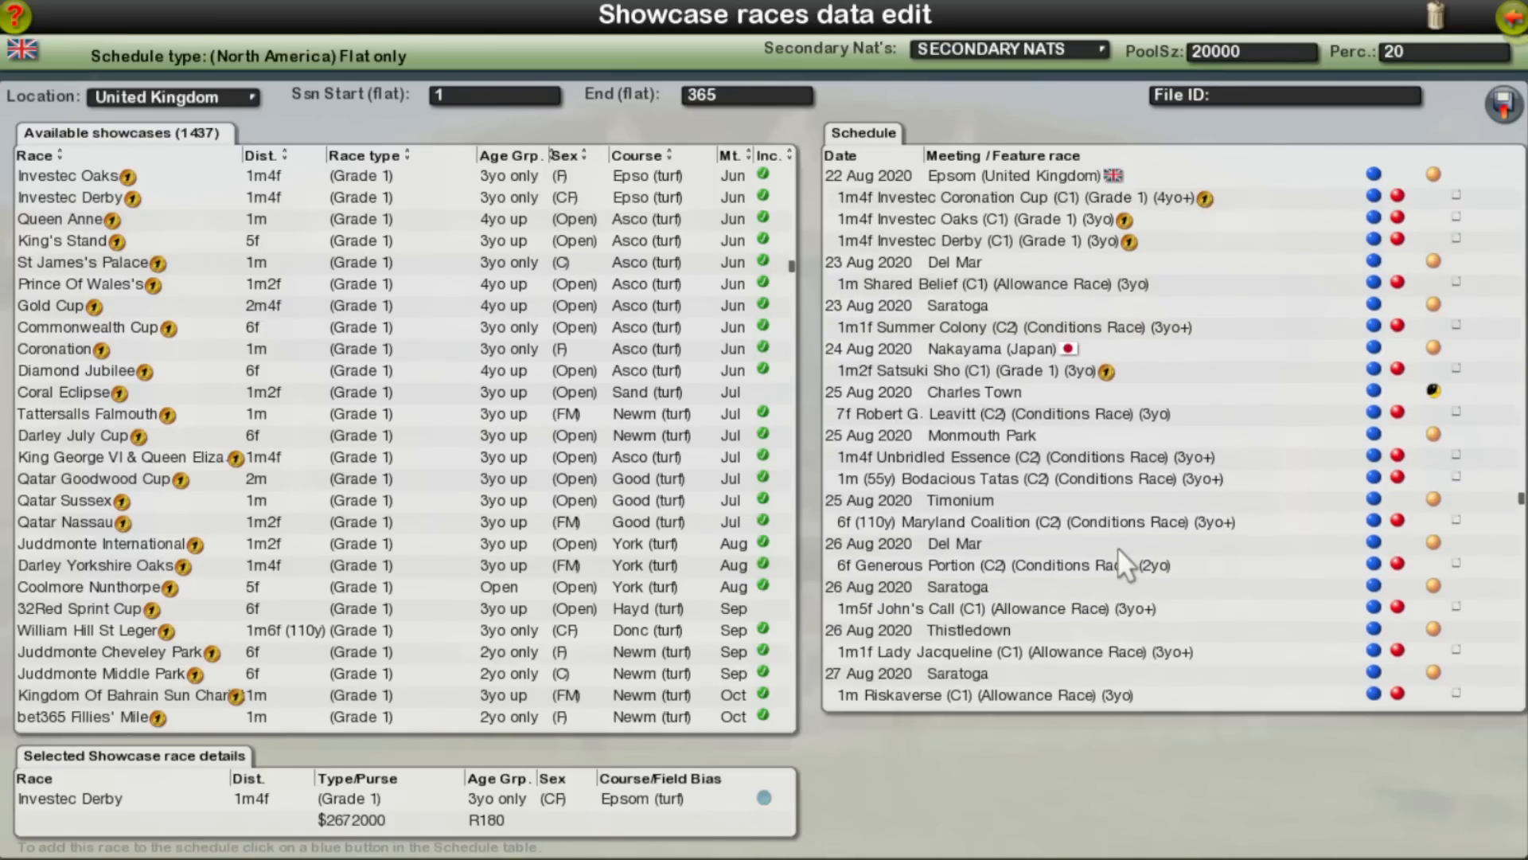
{"action": "scroll", "coordinate": [1112, 567], "scroll_direction": "up", "scroll_amount": 1}
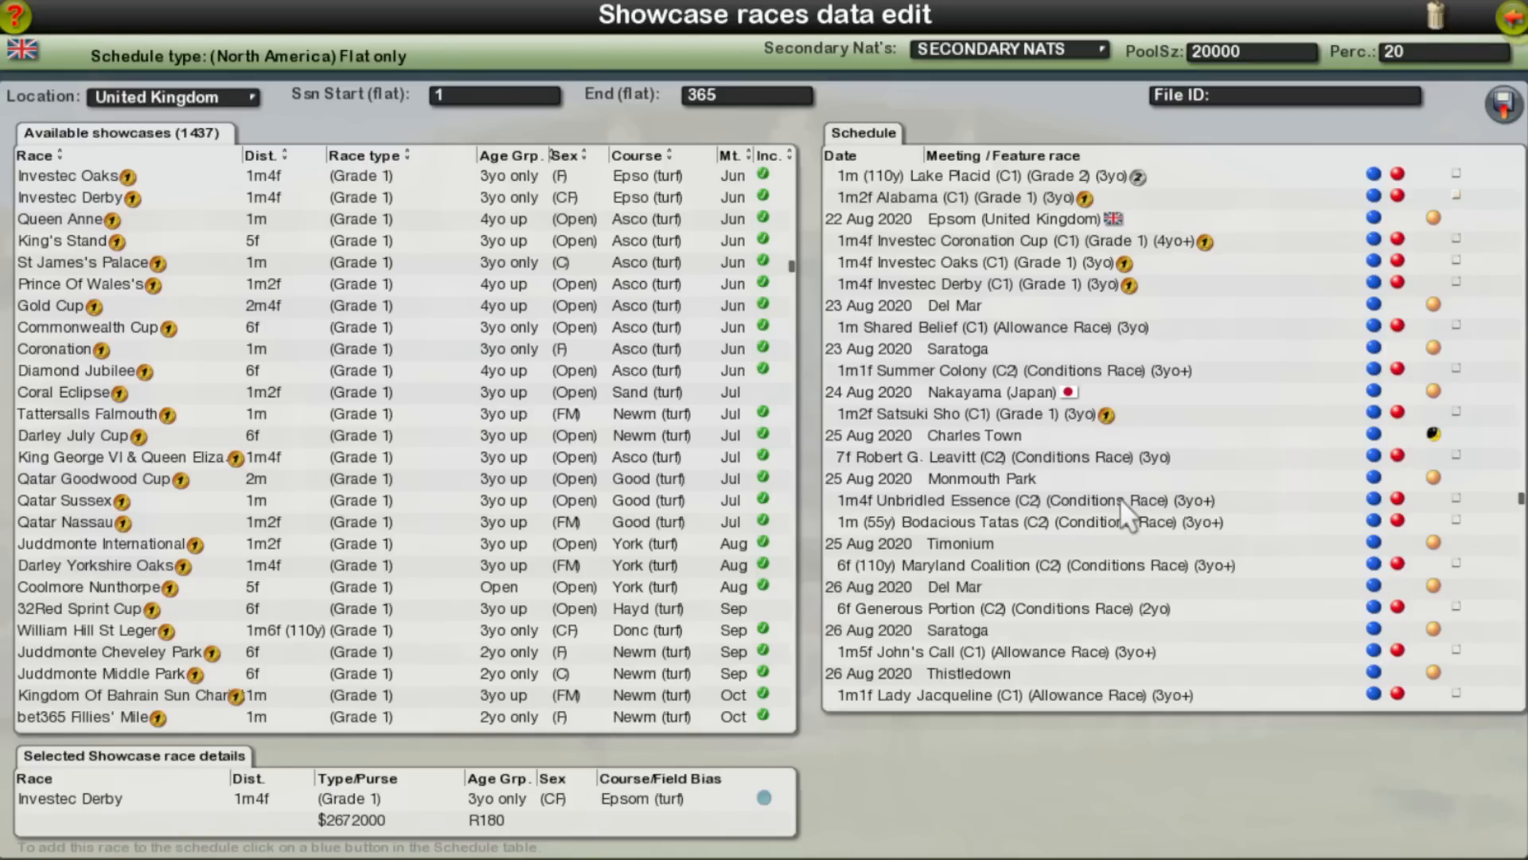
{"action": "left_click", "coordinate": [1399, 238]}
{"action": "left_click", "coordinate": [1399, 239]}
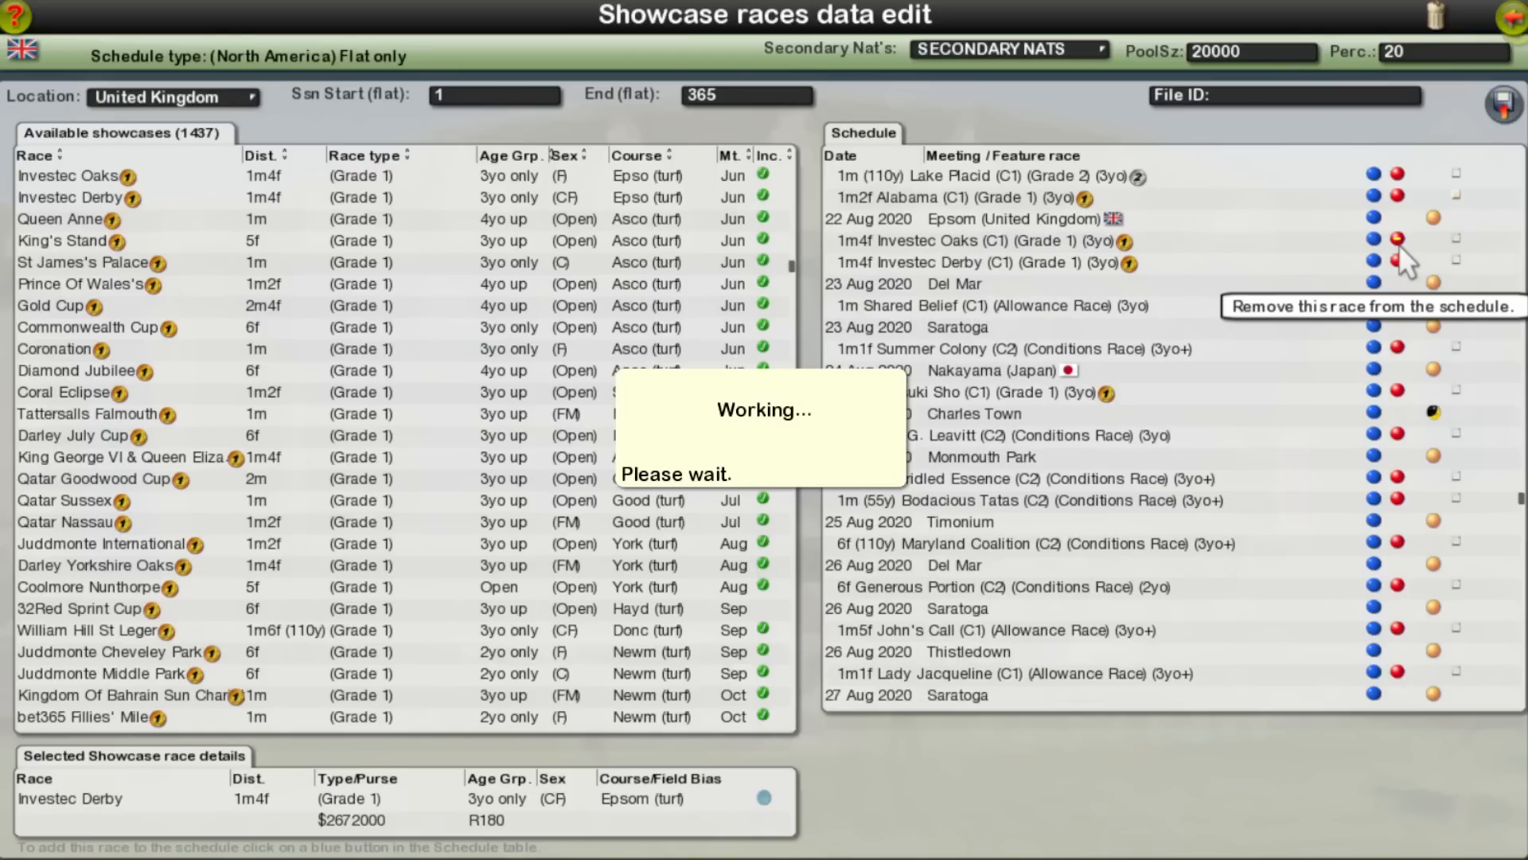
{"action": "left_click", "coordinate": [1398, 238]}
Step: Add the Investec Derby, Investec Oaks and Investec Coronation Cup to the schedule at Epsom on 8 Sep 2020
{"action": "scroll", "coordinate": [1213, 520], "scroll_direction": "down", "scroll_amount": 10}
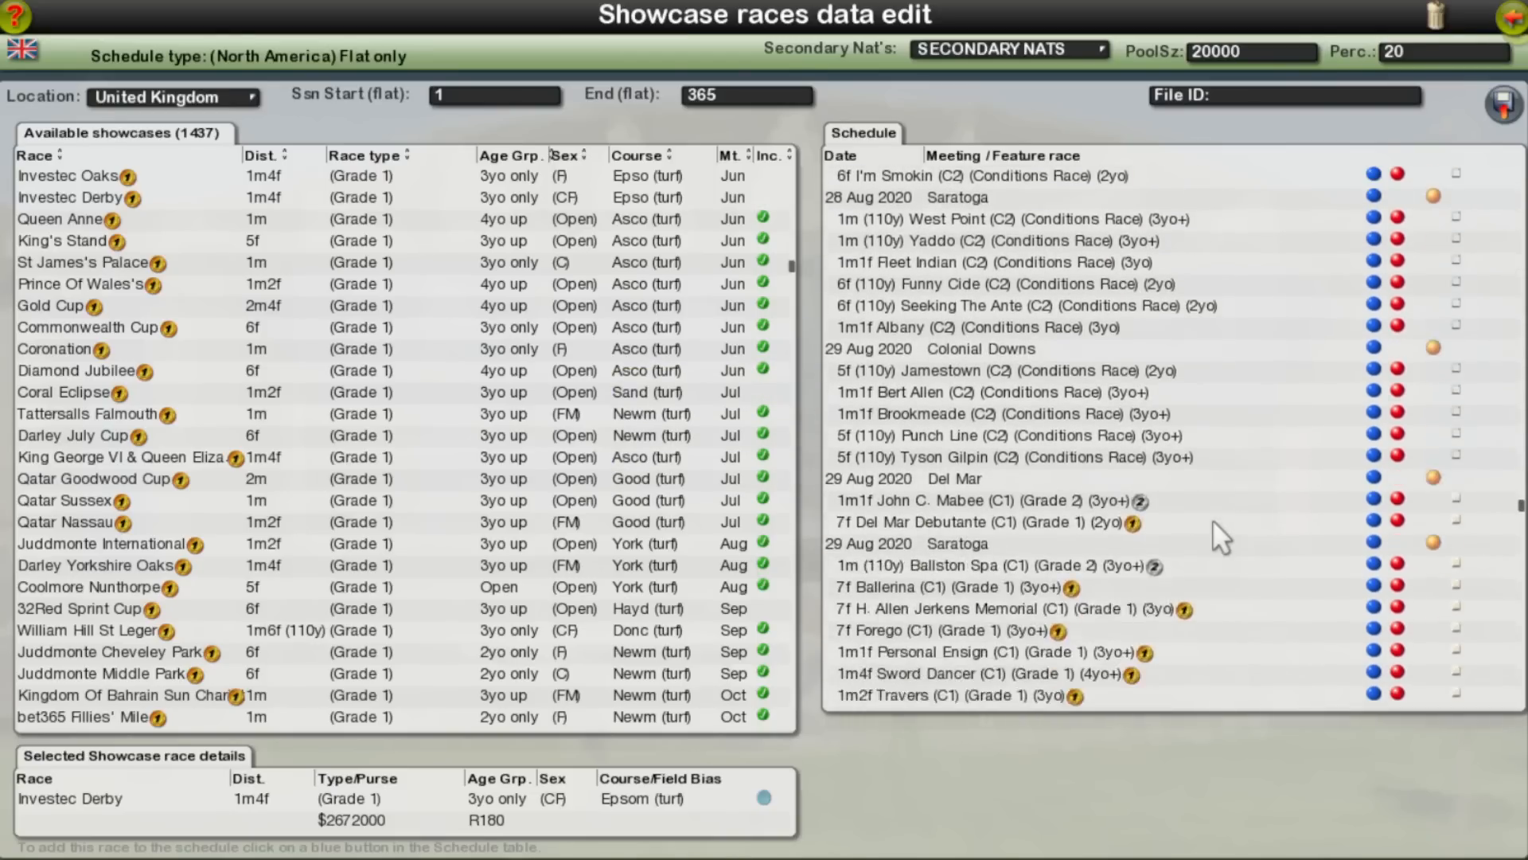
{"action": "scroll", "coordinate": [1212, 519], "scroll_direction": "down", "scroll_amount": 10}
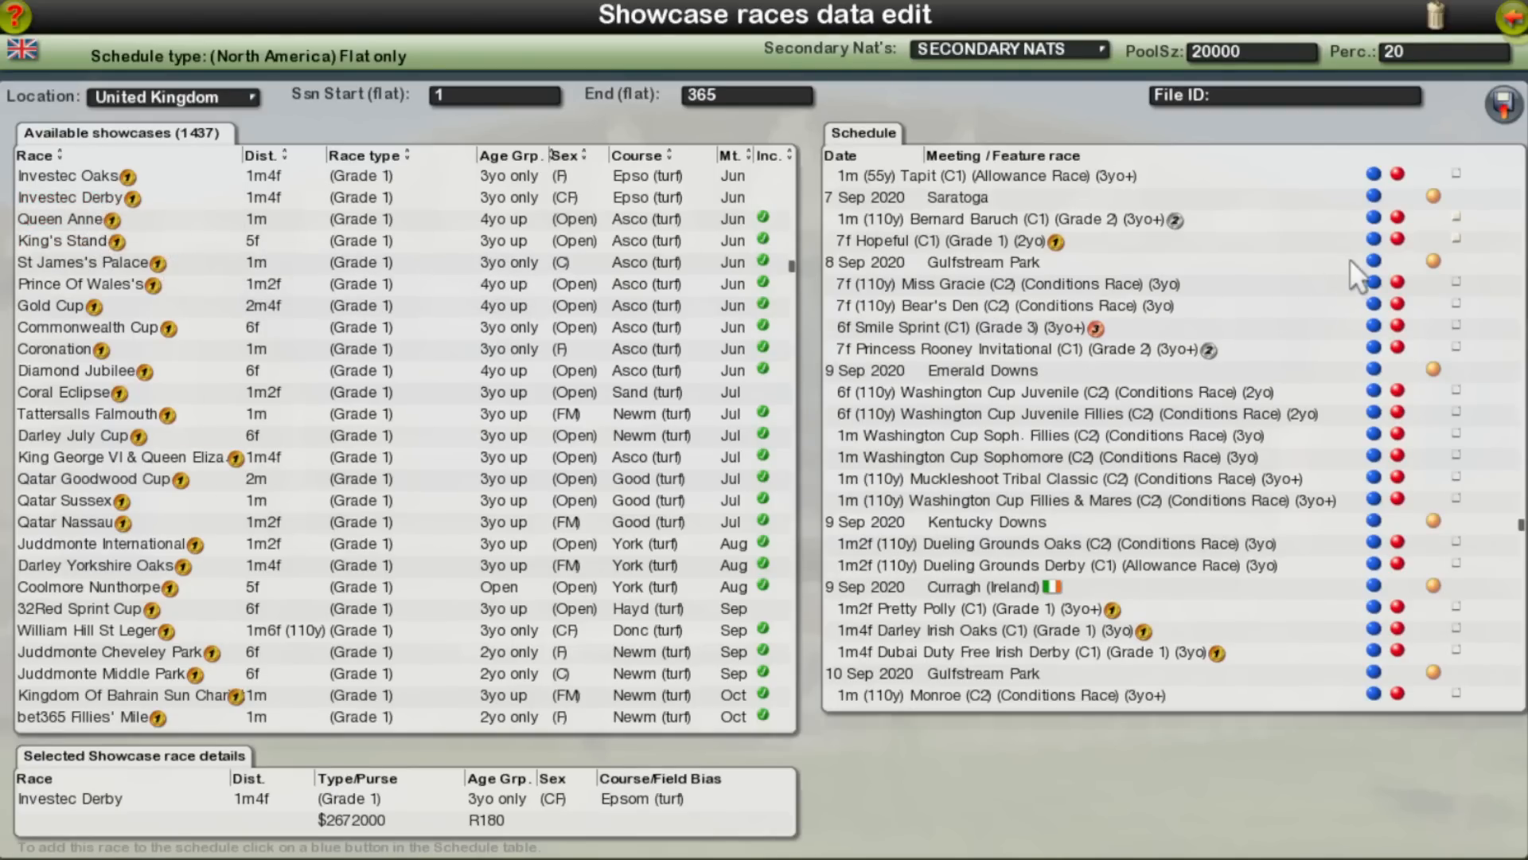
{"action": "left_click", "coordinate": [1373, 349]}
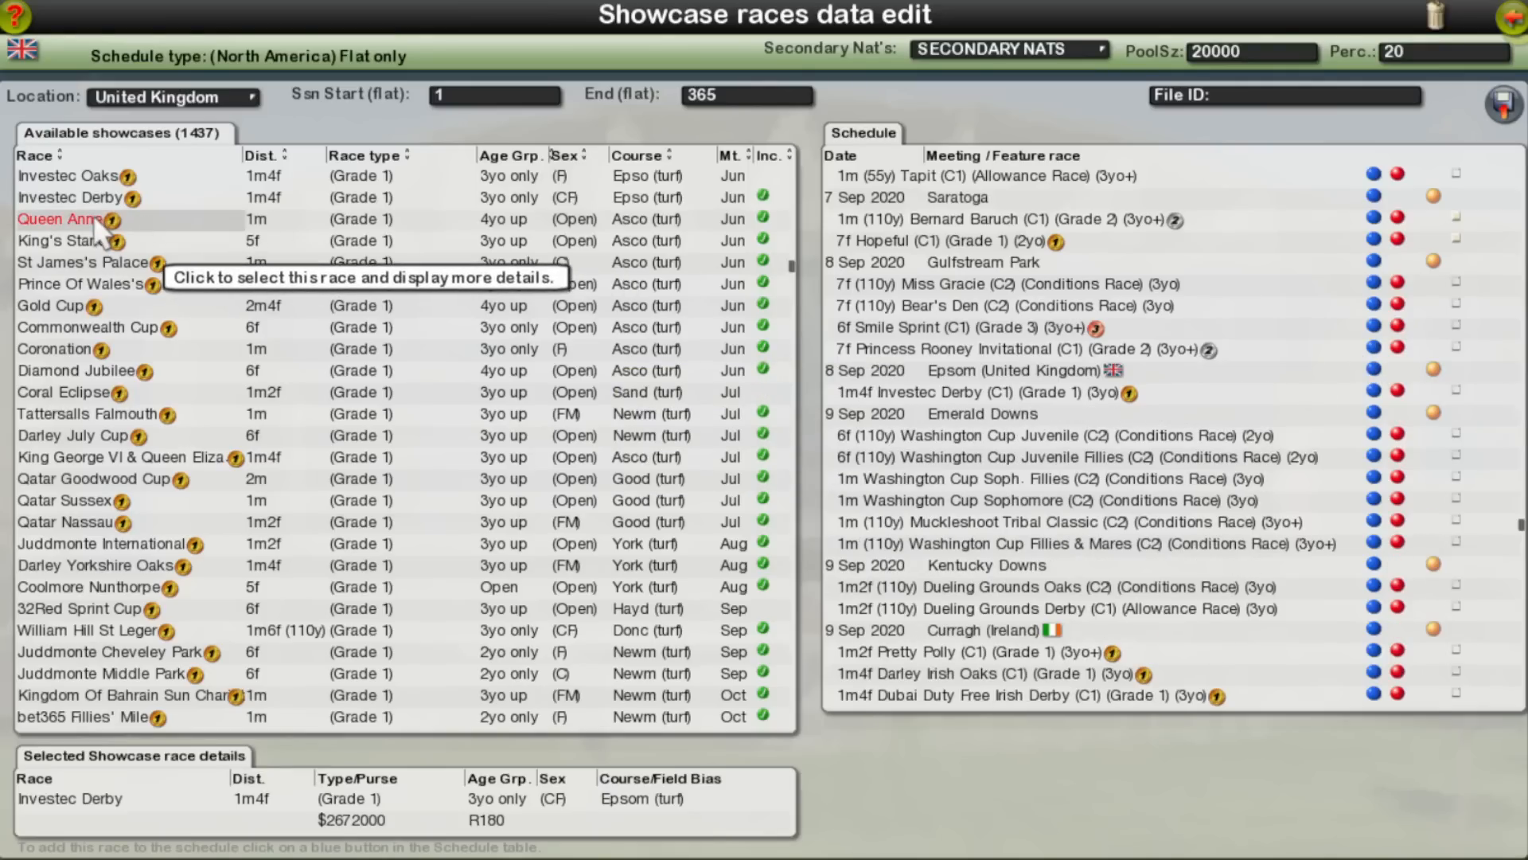
{"action": "left_click", "coordinate": [90, 182]}
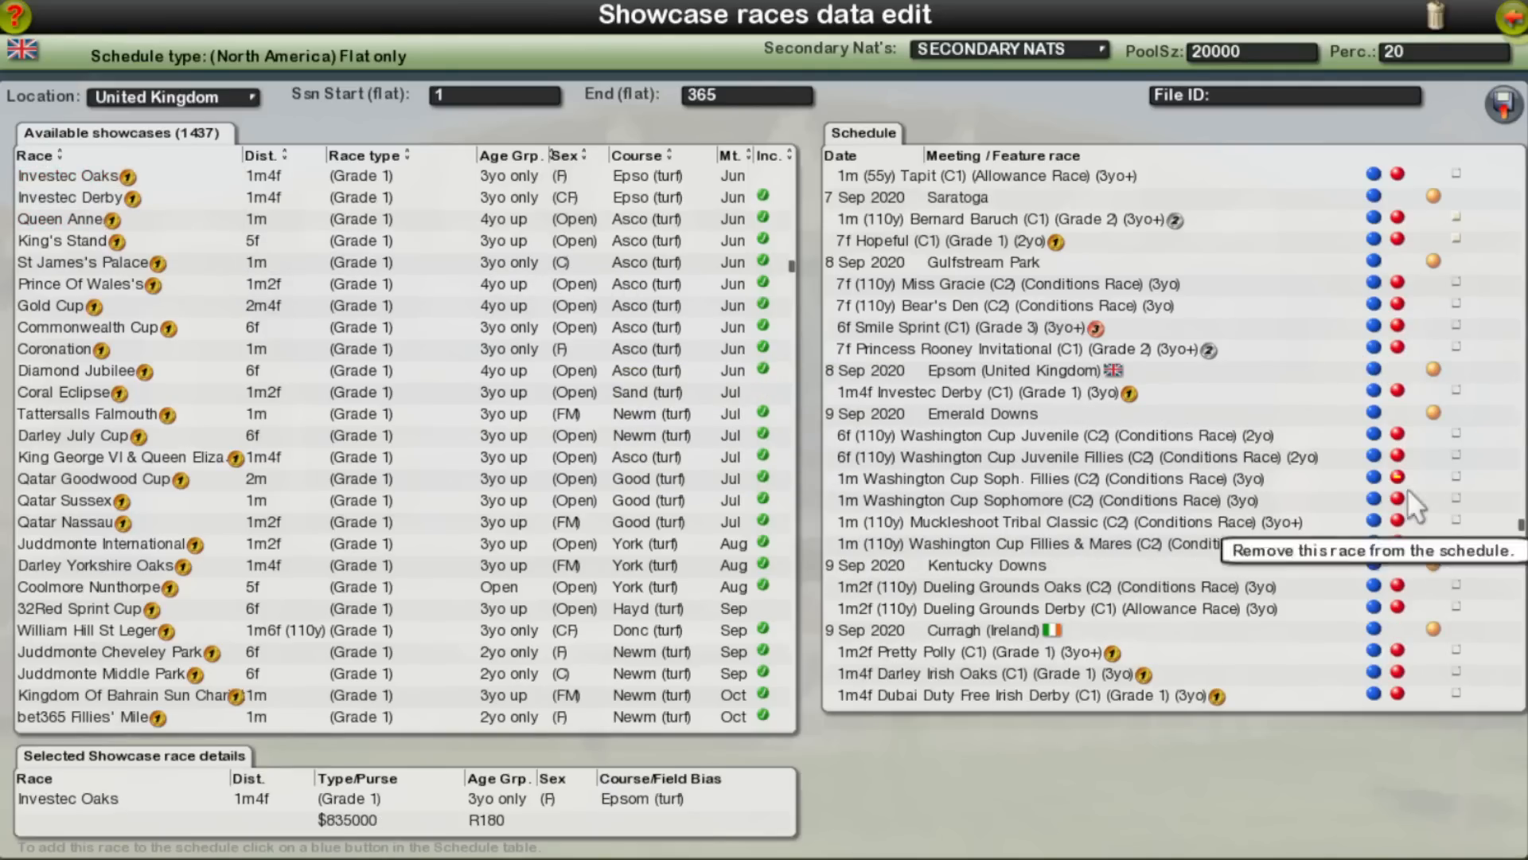
{"action": "left_click", "coordinate": [1374, 369]}
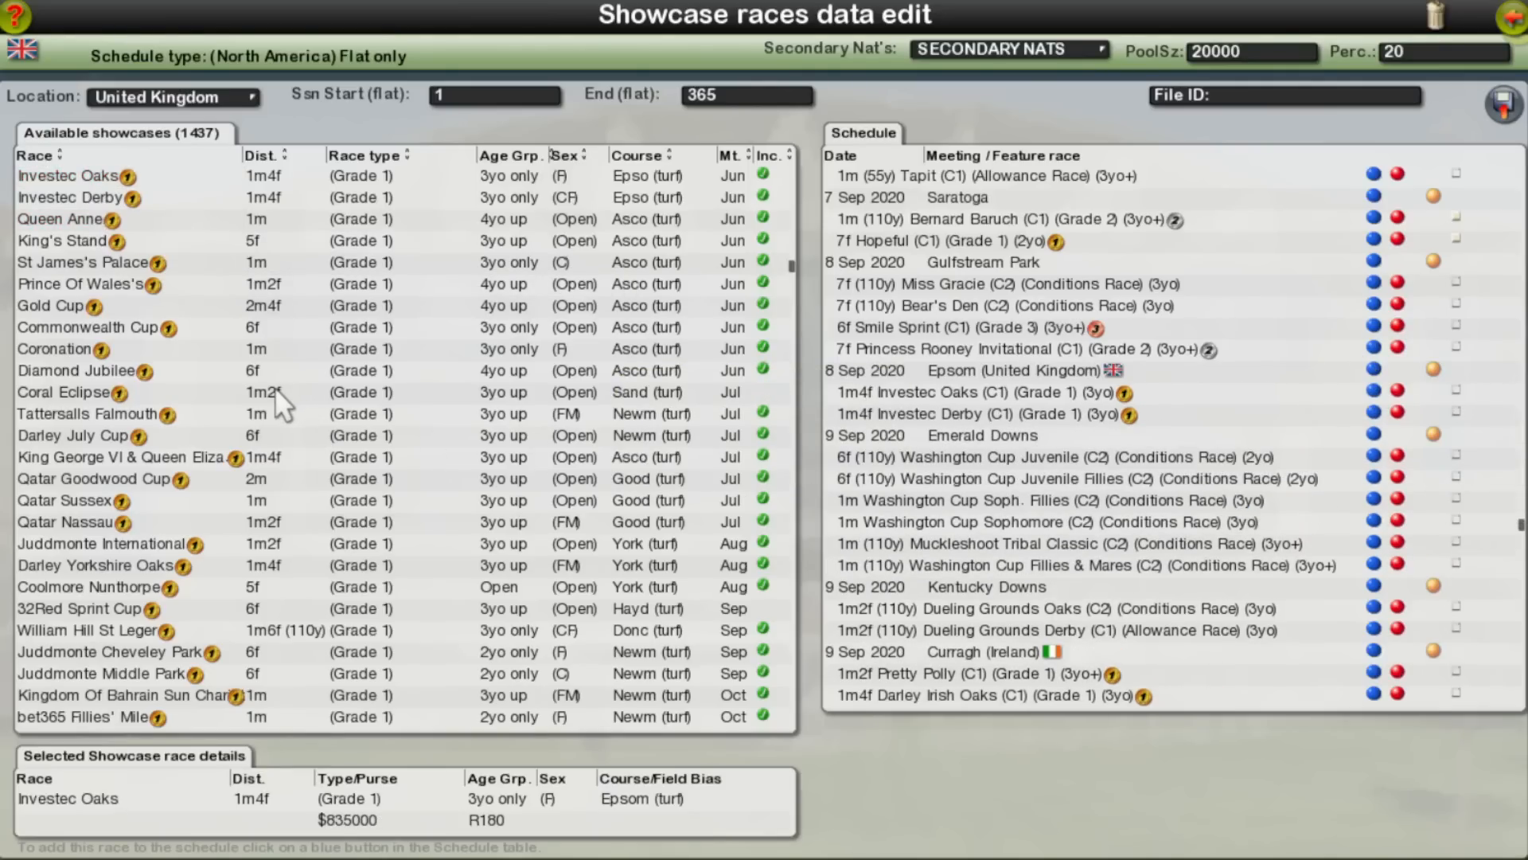
{"action": "scroll", "coordinate": [275, 484], "scroll_direction": "up", "scroll_amount": 3}
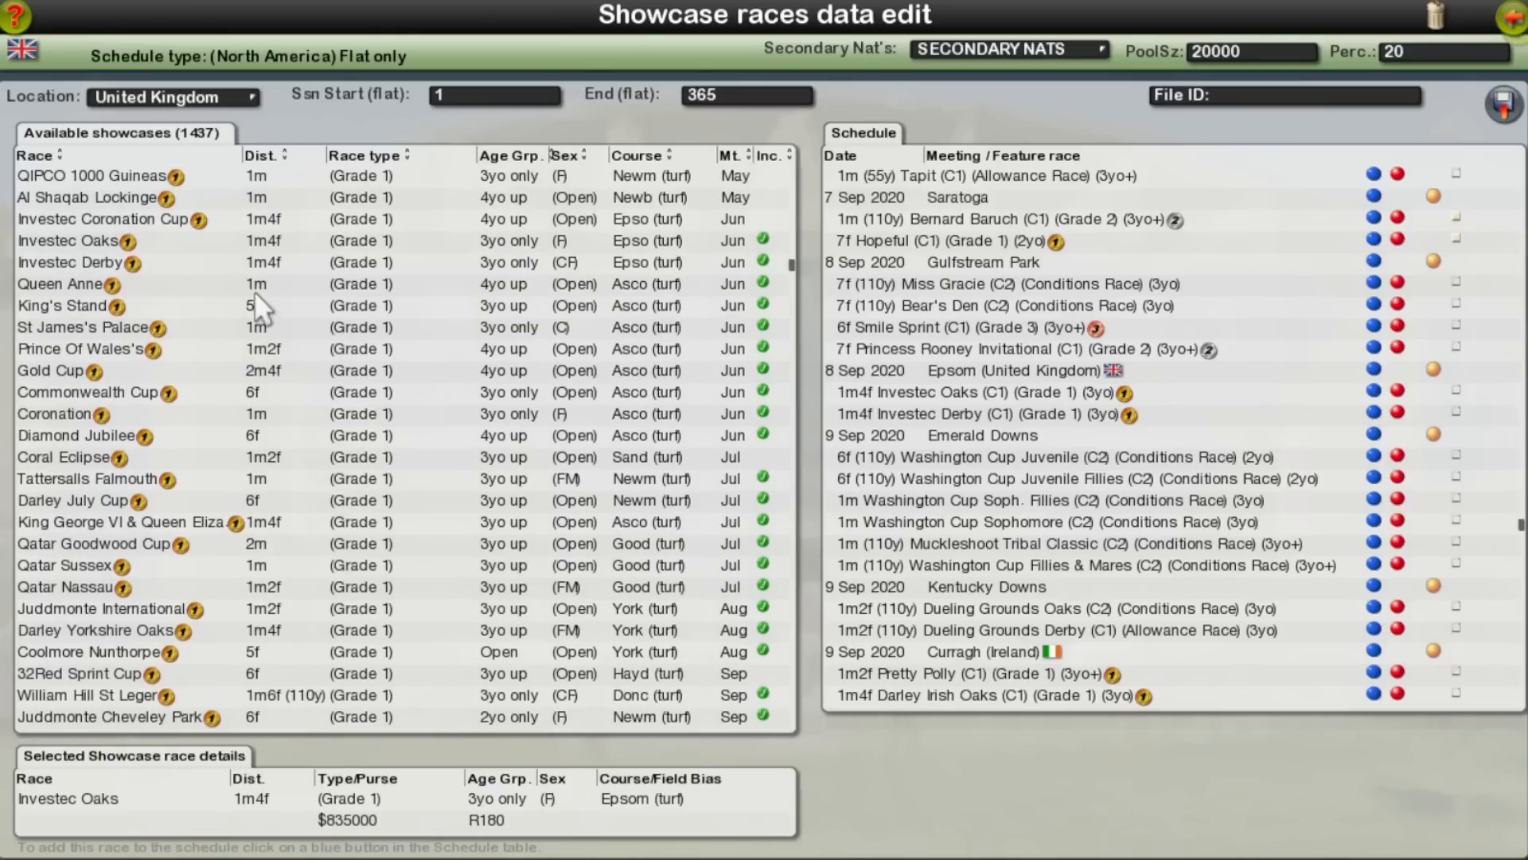
{"action": "left_click", "coordinate": [164, 218]}
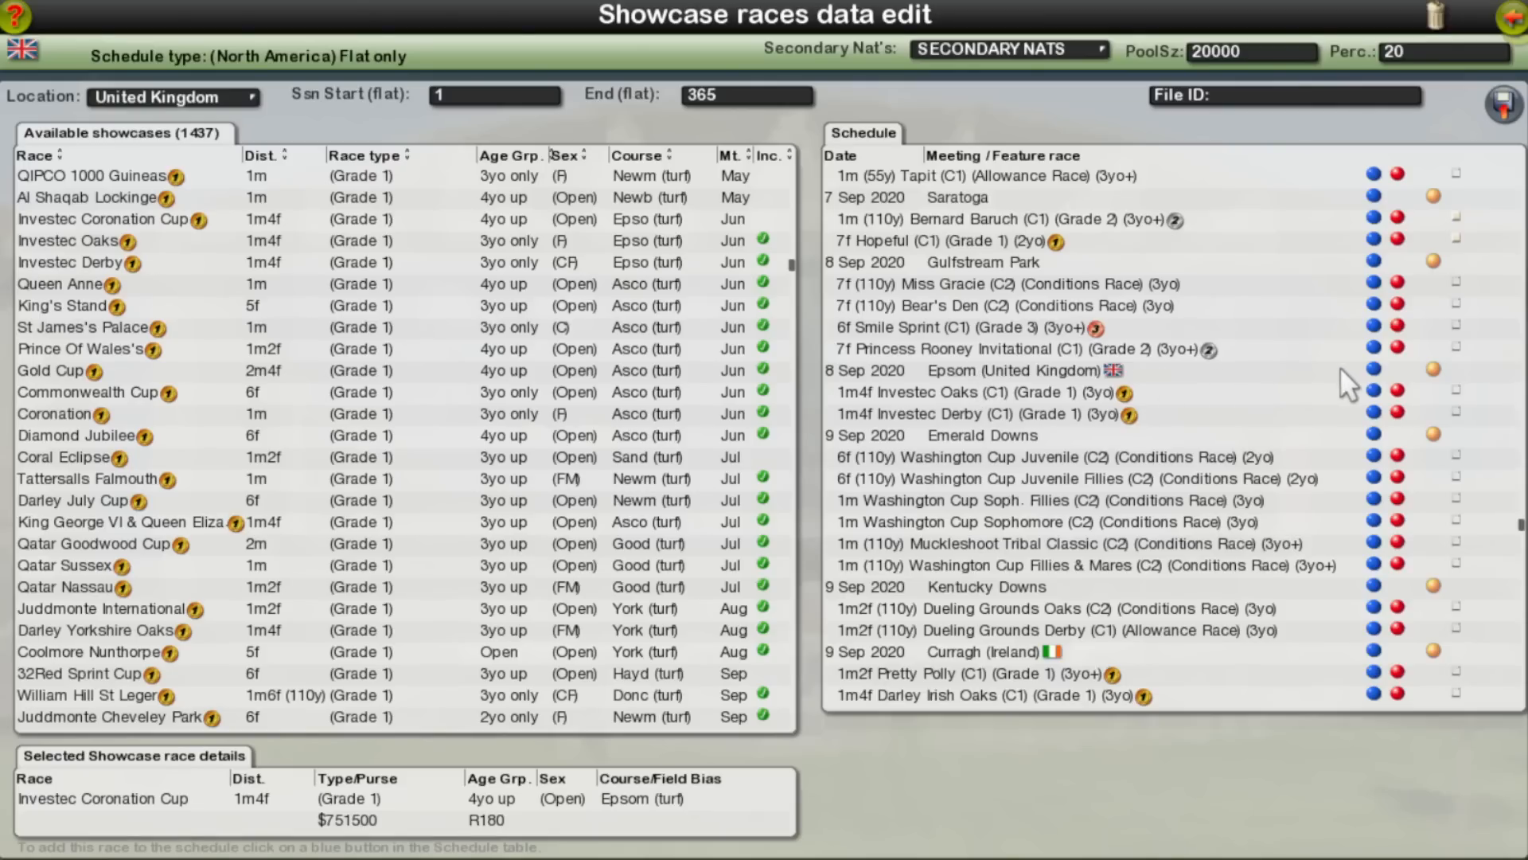
{"action": "left_click", "coordinate": [1373, 412]}
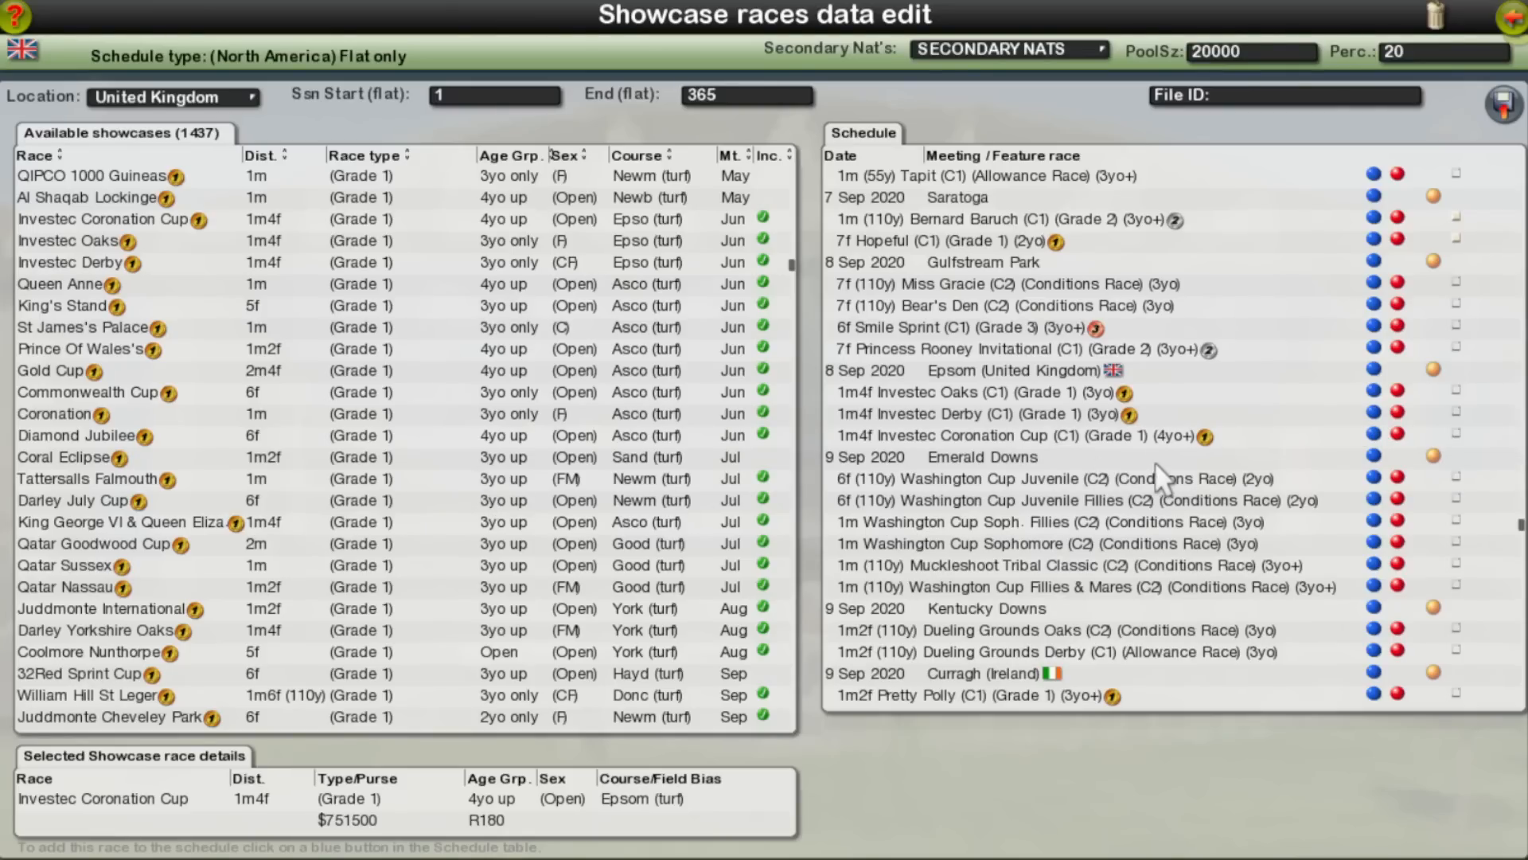
Step: Remove the Lady Shipman race at Belmont Park from 8 Aug 2020
{"action": "scroll", "coordinate": [1146, 462], "scroll_direction": "up", "scroll_amount": 10}
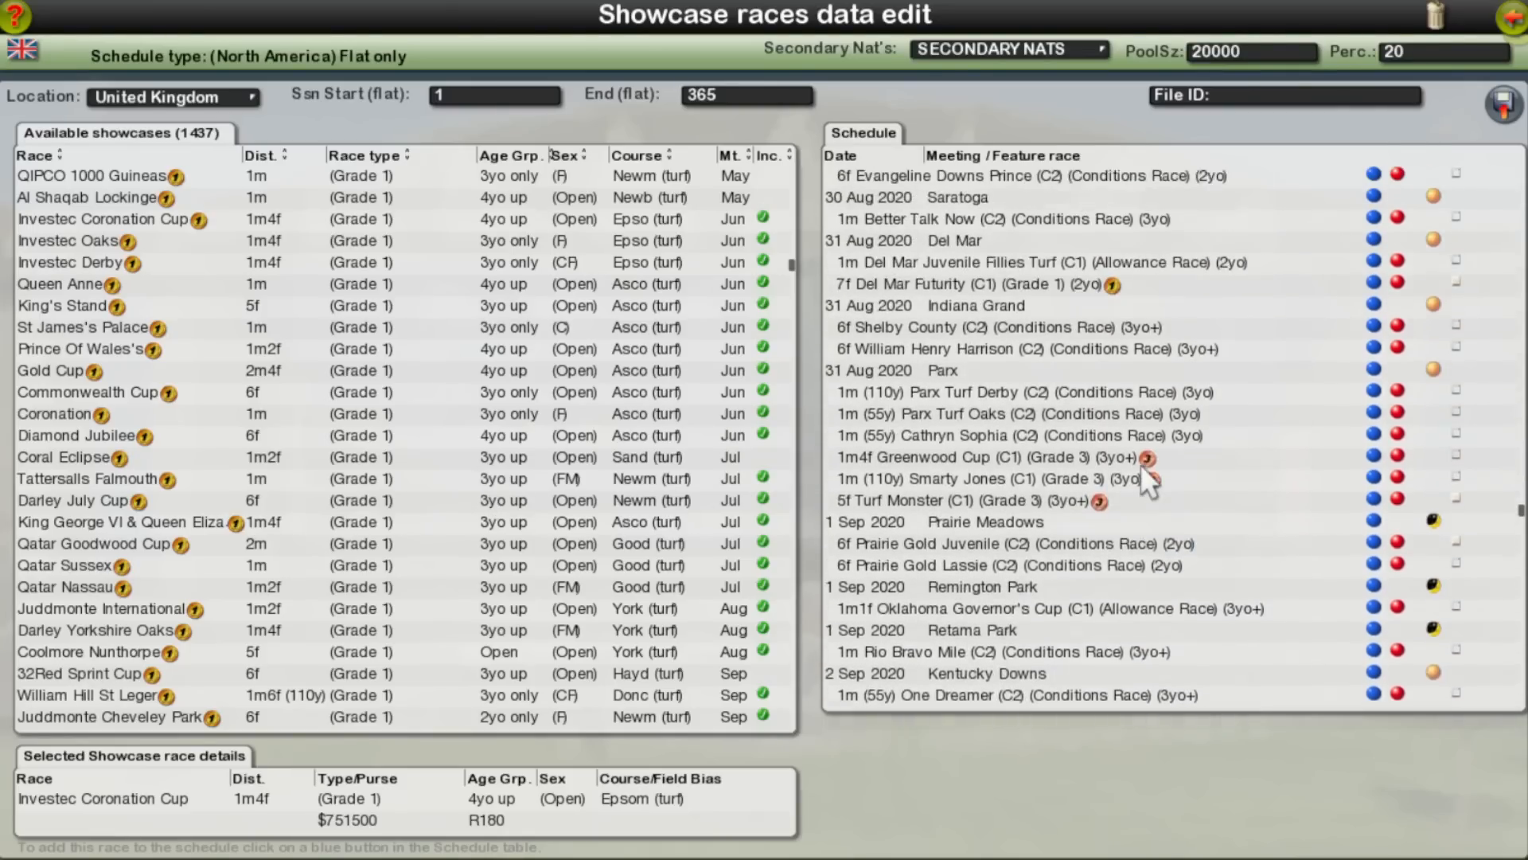
{"action": "scroll", "coordinate": [1143, 472], "scroll_direction": "up", "scroll_amount": 10}
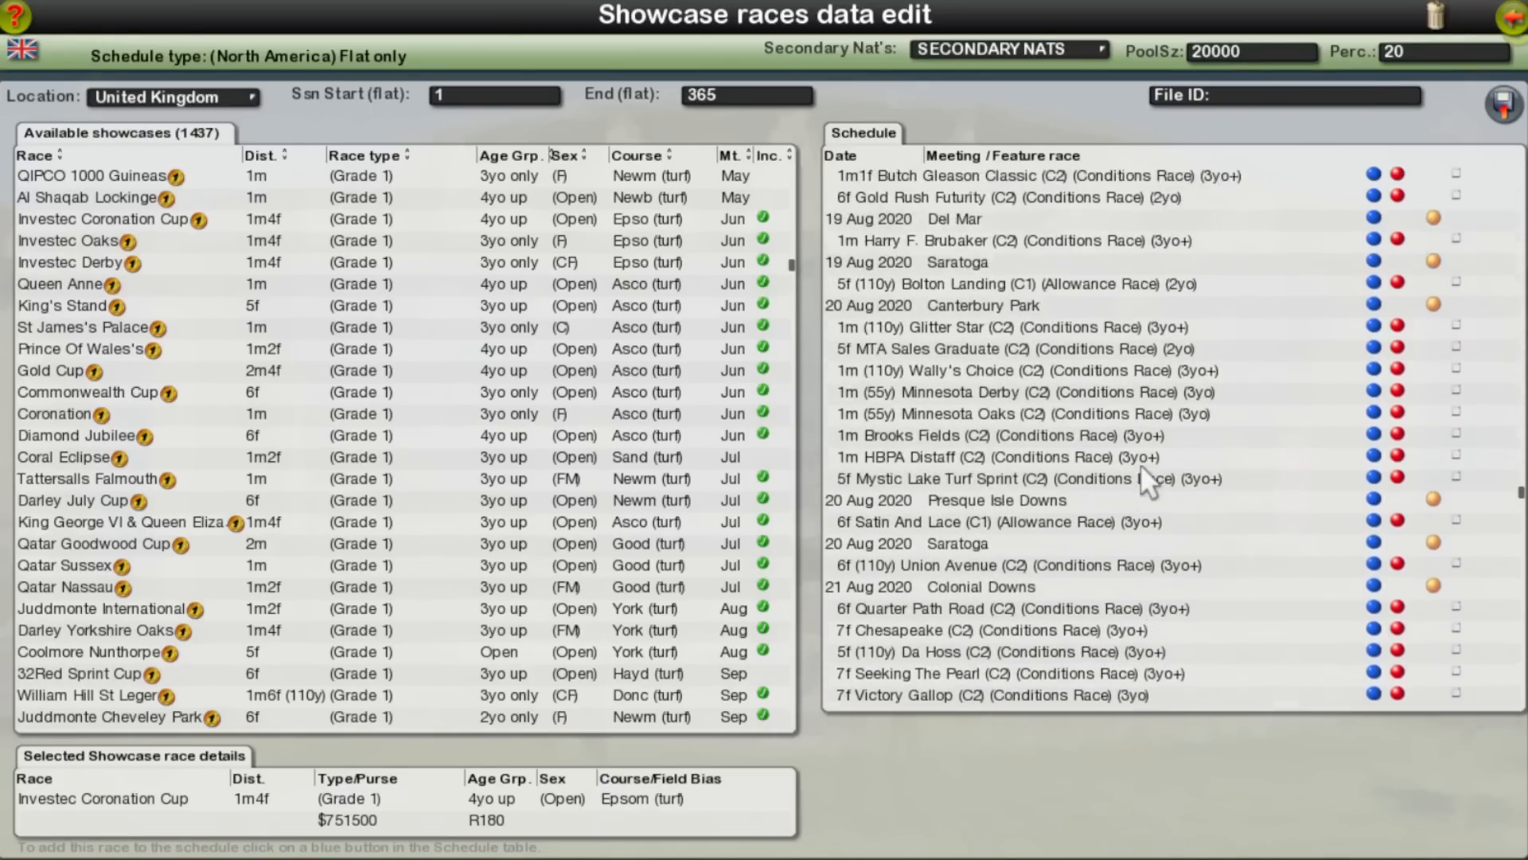
{"action": "scroll", "coordinate": [1140, 463], "scroll_direction": "up", "scroll_amount": 10}
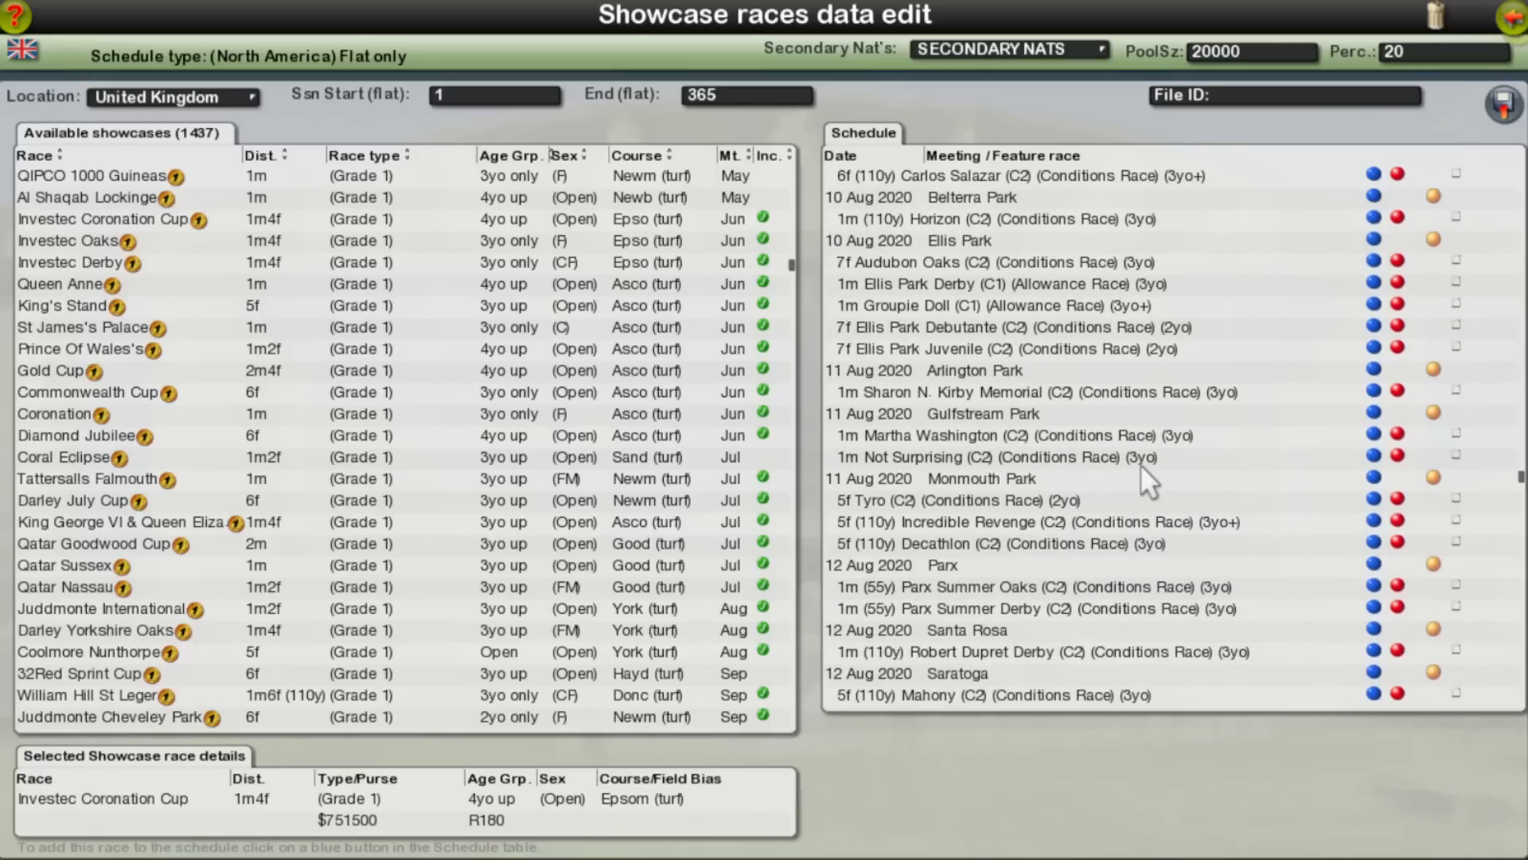
{"action": "scroll", "coordinate": [1141, 479], "scroll_direction": "up", "scroll_amount": 10}
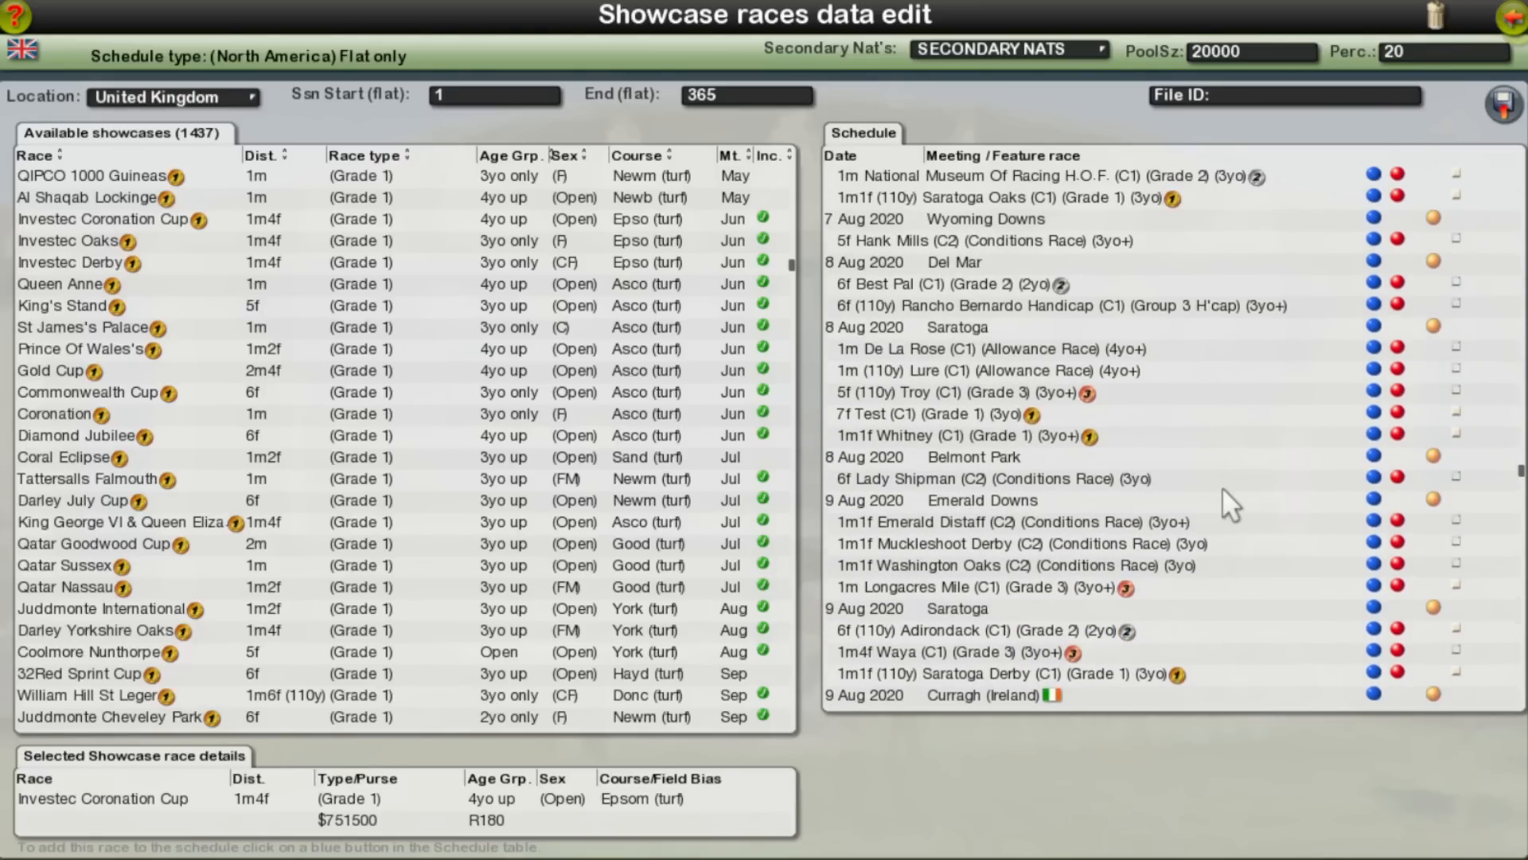
{"action": "left_click", "coordinate": [1396, 476]}
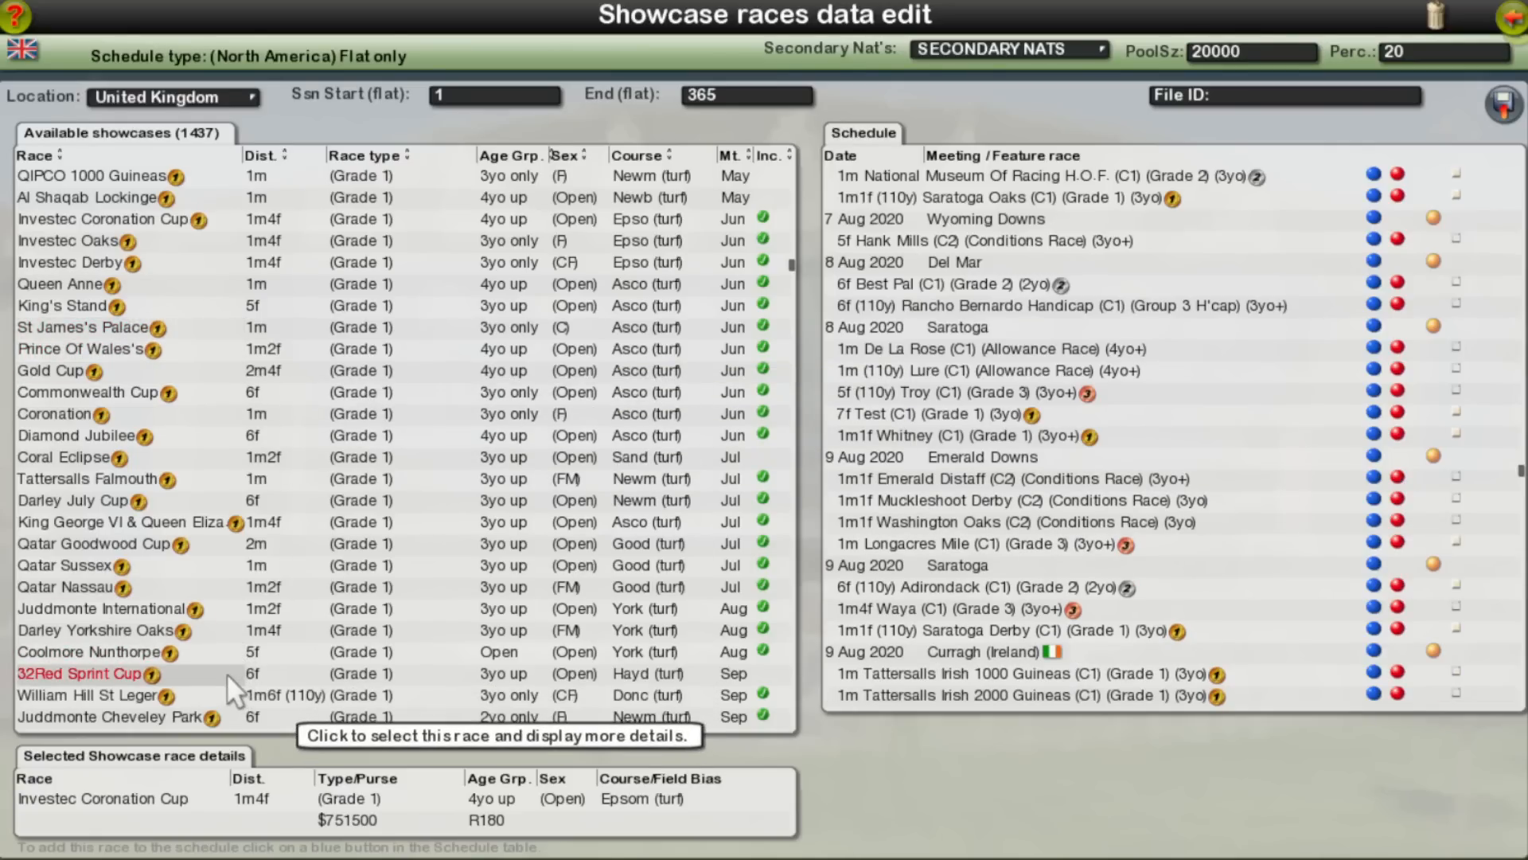
Step: Add the QIPCO 1000 Guineas and QIPCO 2000 Guineas to the schedule at Newmarket on 8 Aug 2020
{"action": "scroll", "coordinate": [224, 669], "scroll_direction": "up", "scroll_amount": 3}
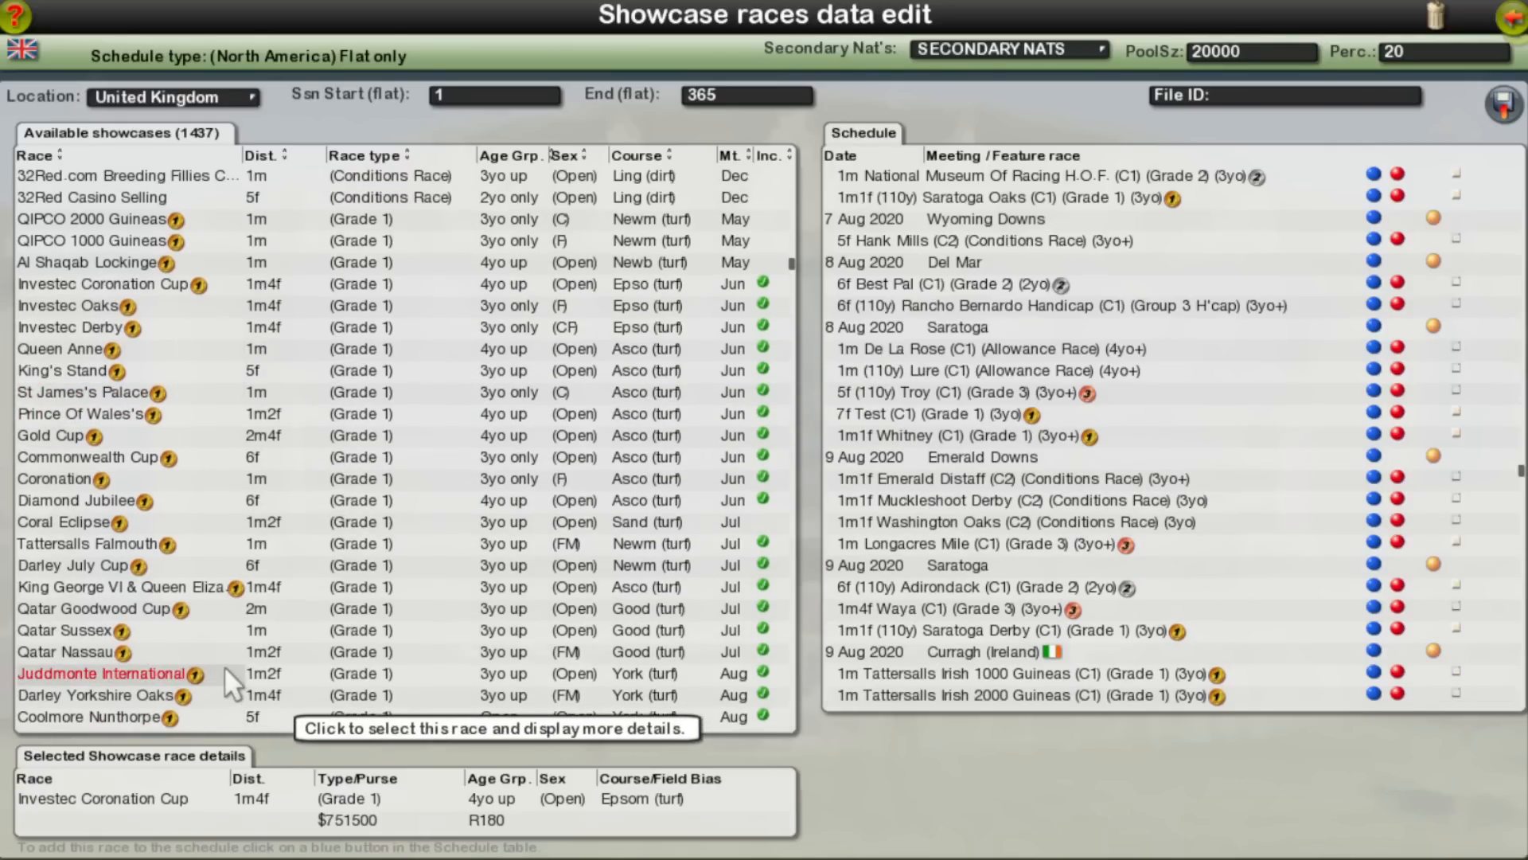
{"action": "left_click", "coordinate": [152, 240]}
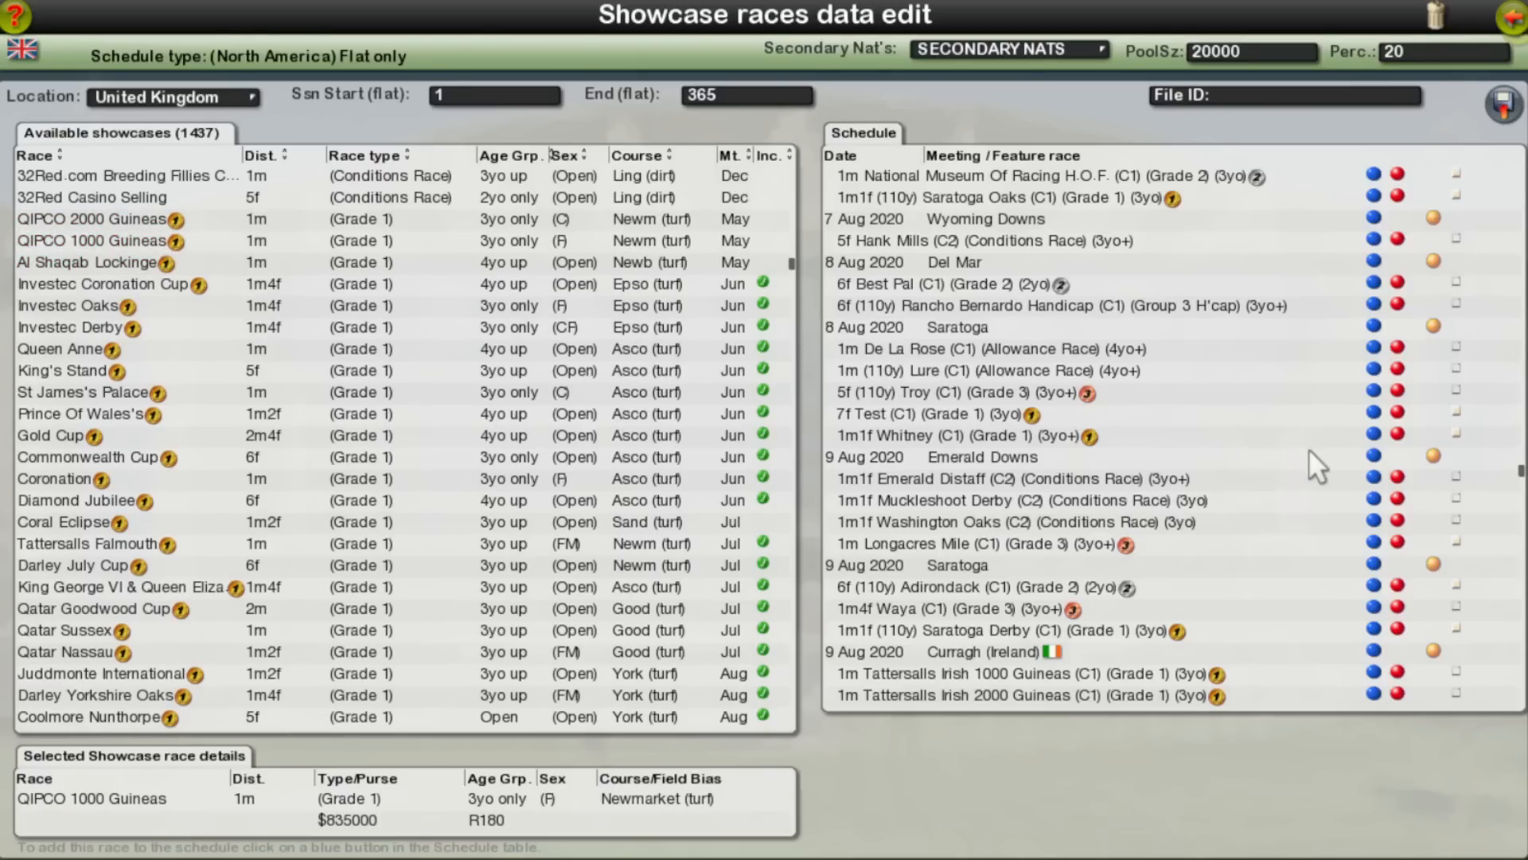
{"action": "left_click", "coordinate": [1373, 456]}
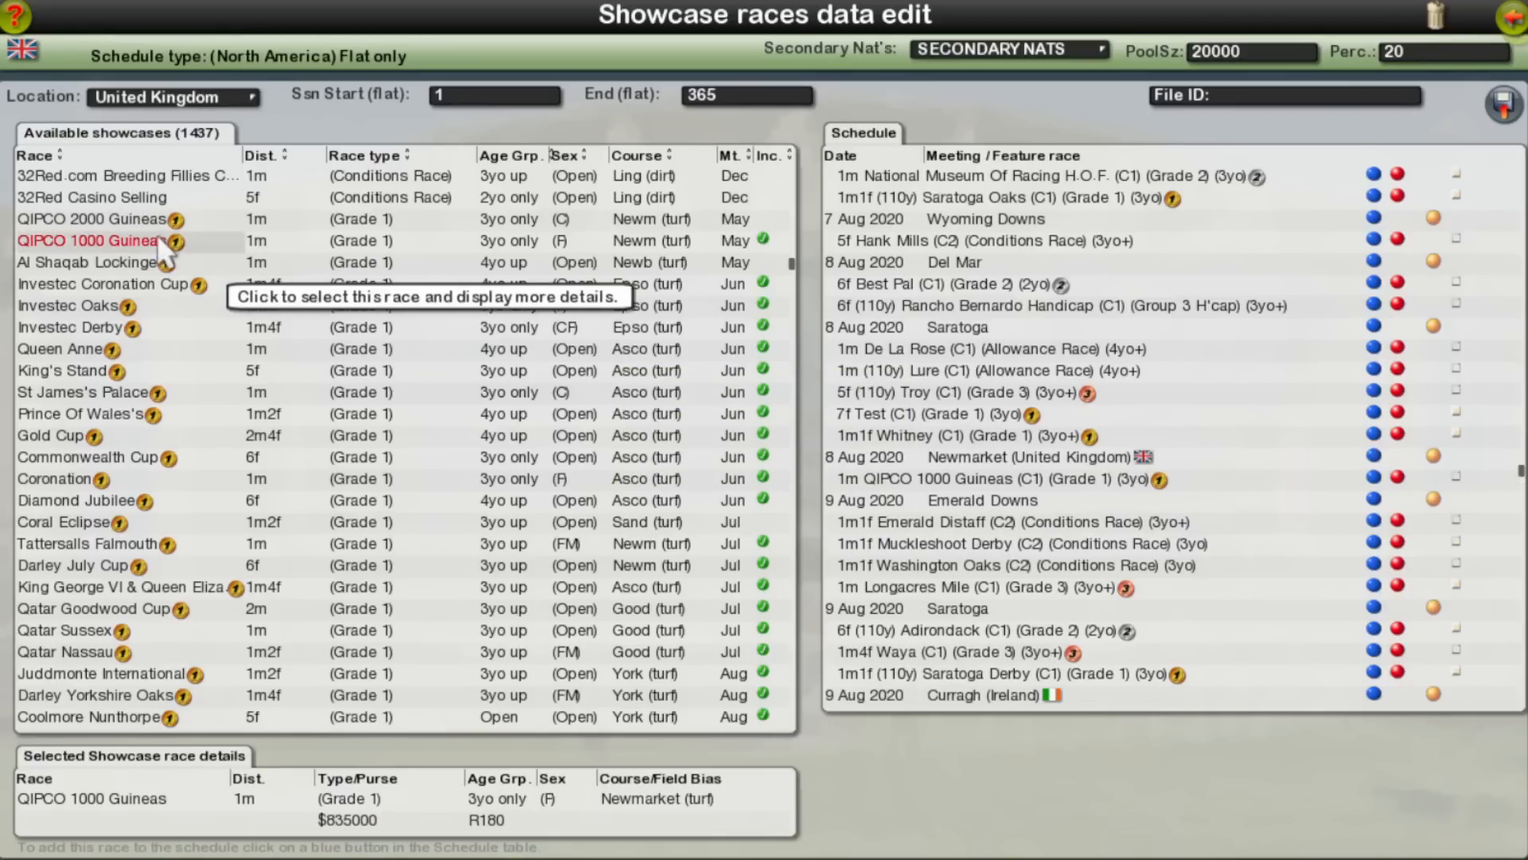
{"action": "left_click", "coordinate": [124, 216]}
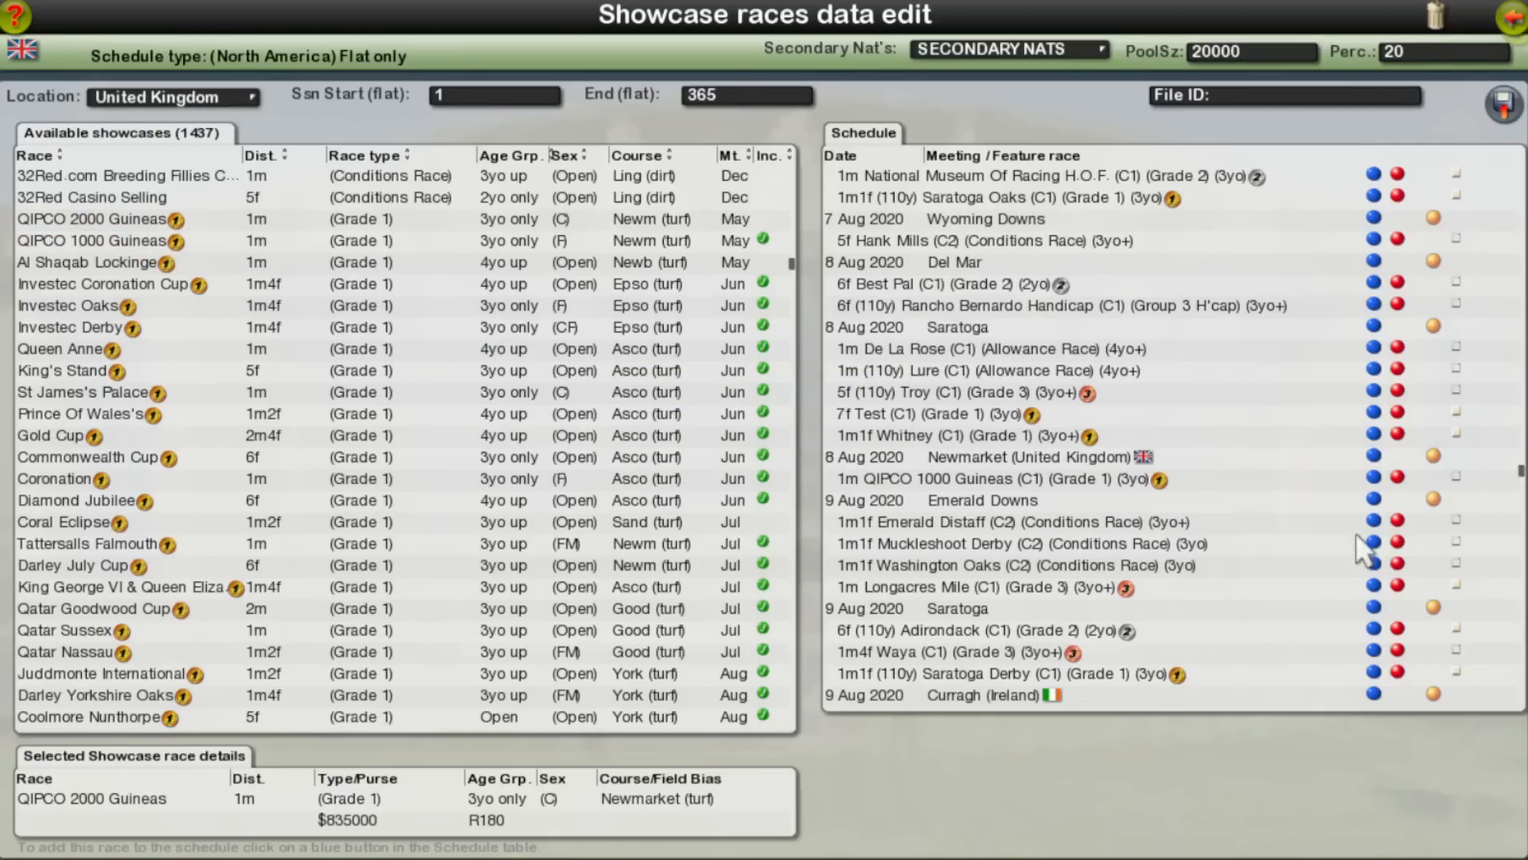
{"action": "left_click", "coordinate": [1374, 479]}
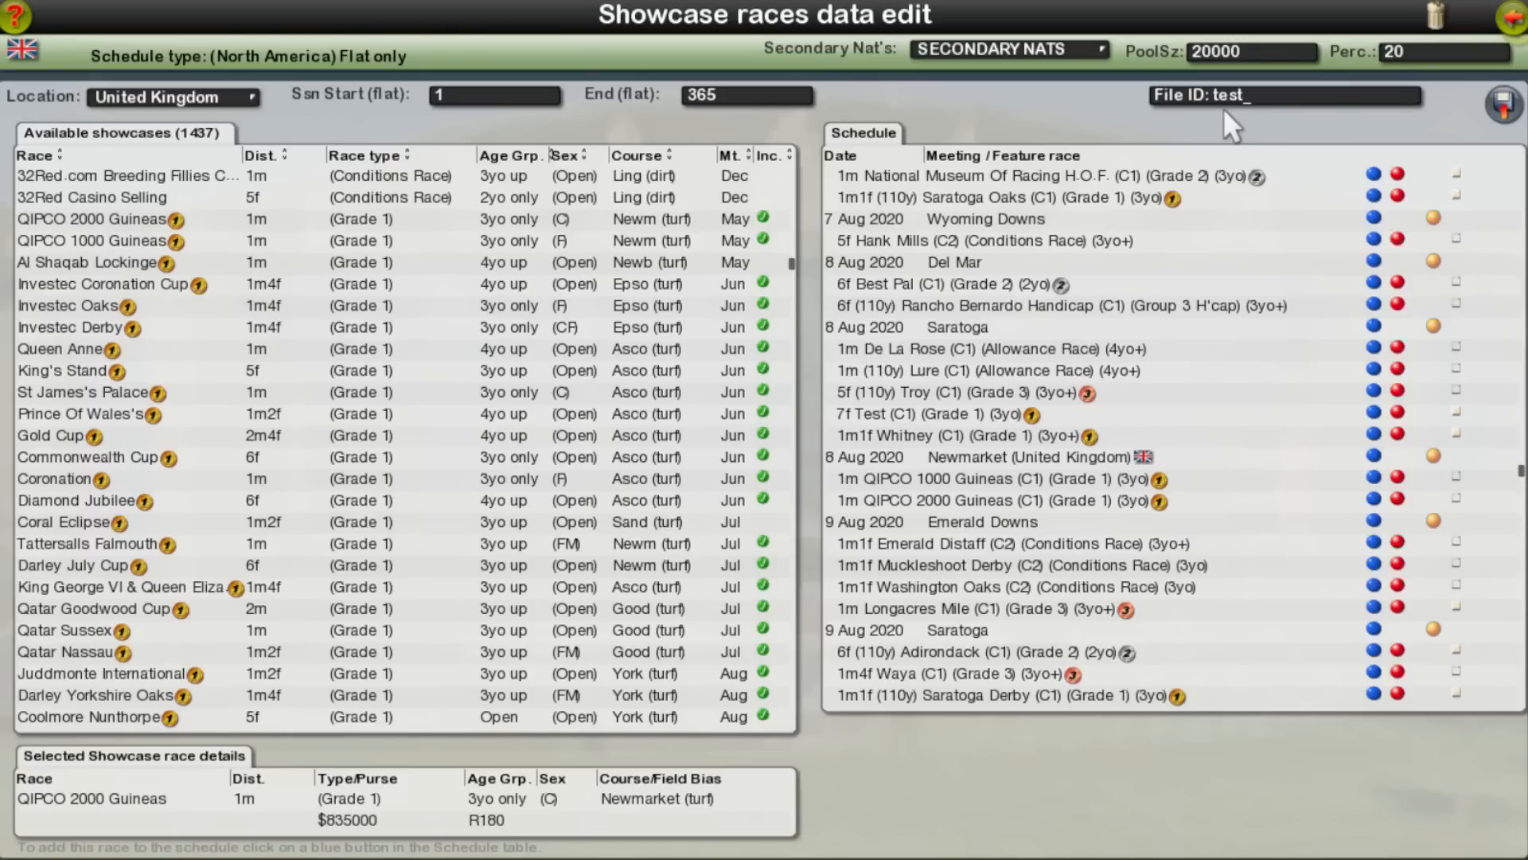
Step: Save the schedule with the file ID test and reopen sched_f_test.db for editing
{"action": "left_click", "coordinate": [1502, 98]}
{"action": "left_click", "coordinate": [1510, 18]}
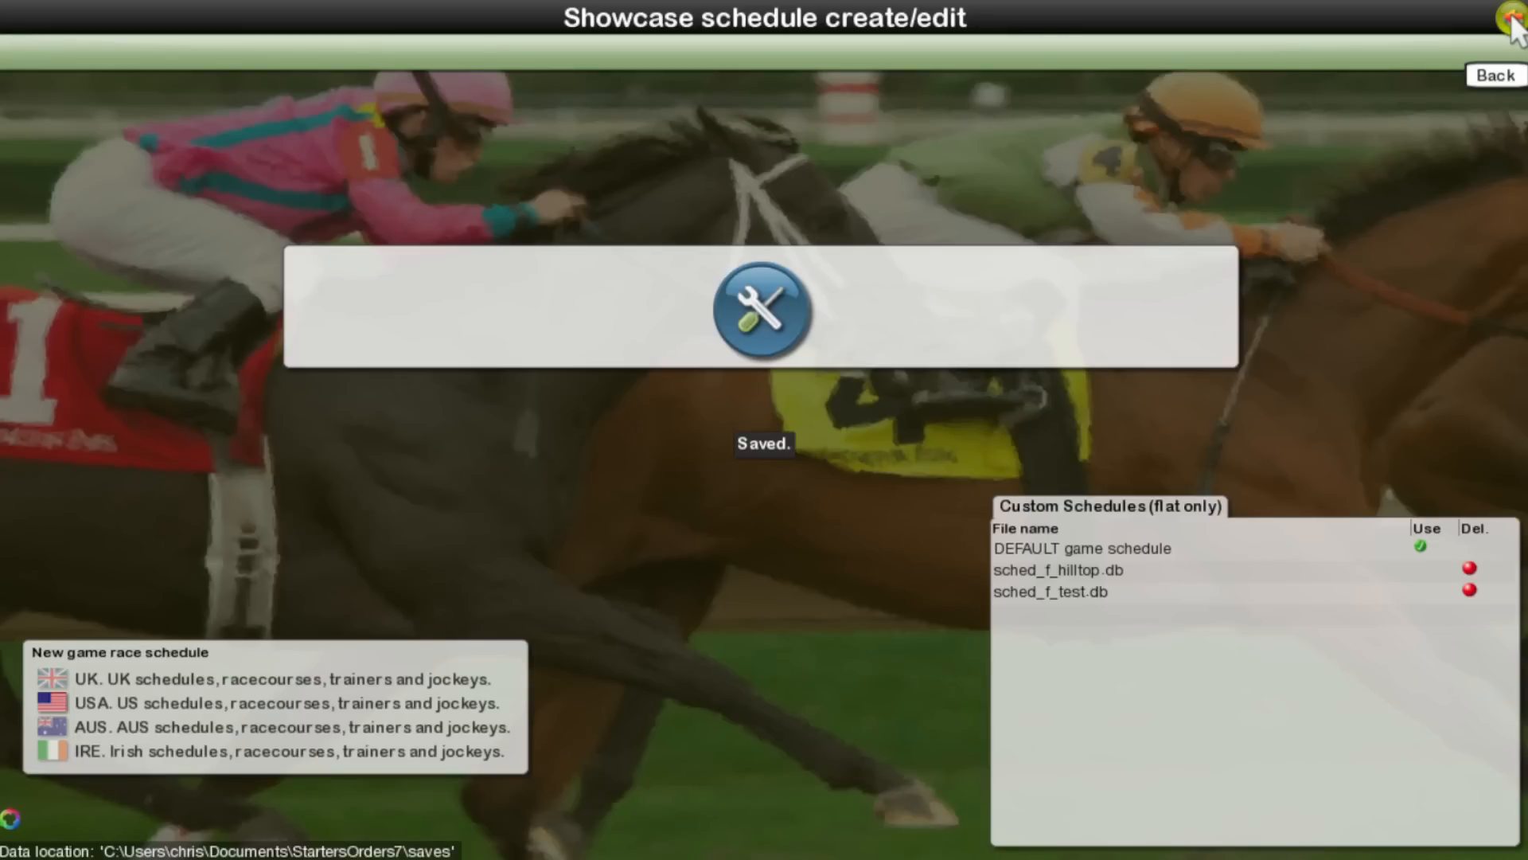
{"action": "left_click", "coordinate": [1203, 592]}
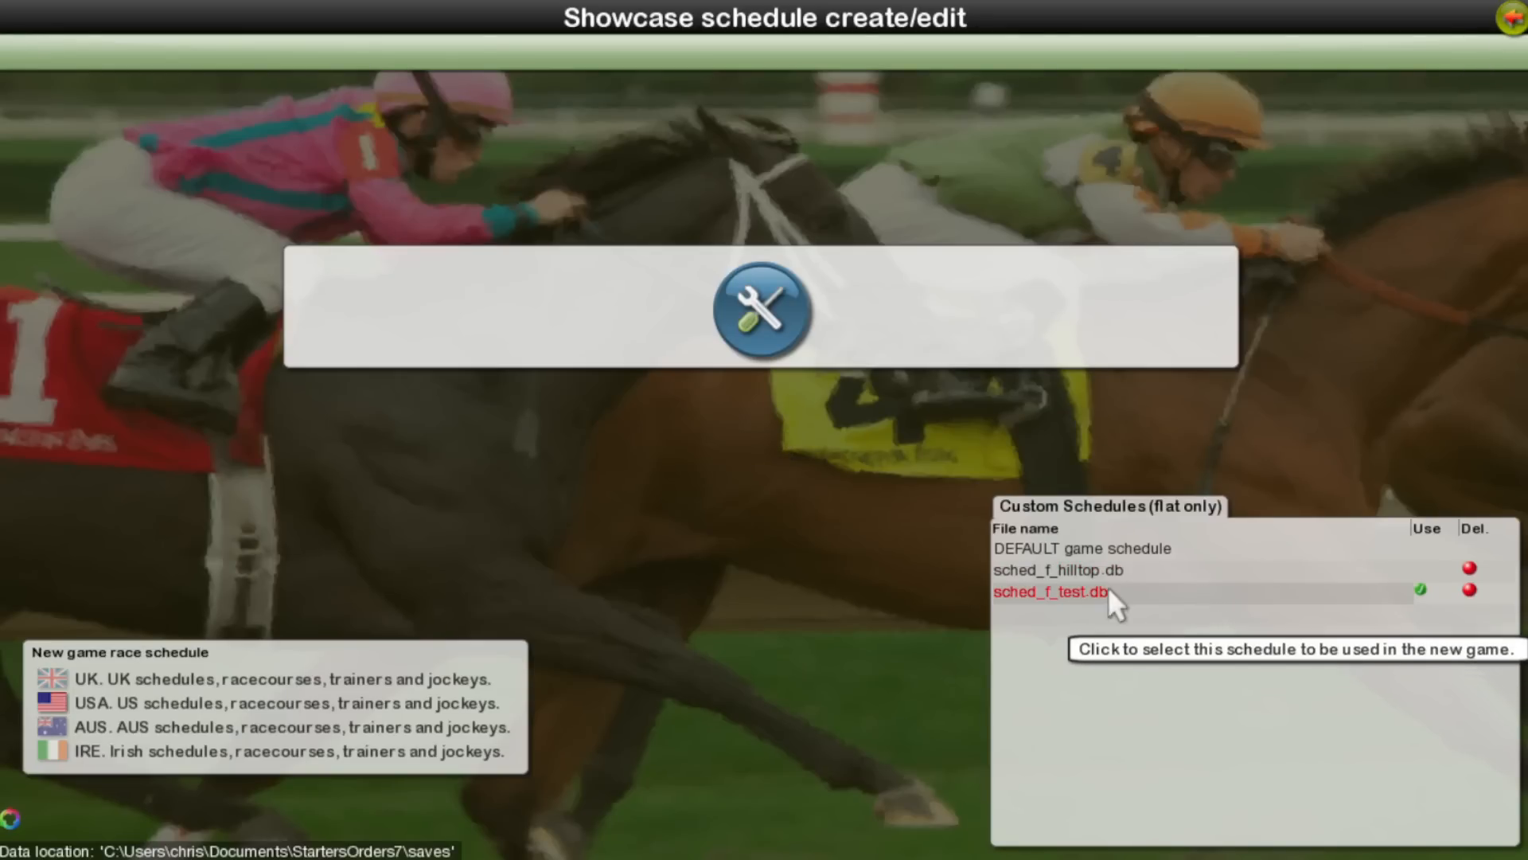
{"action": "left_click", "coordinate": [773, 313]}
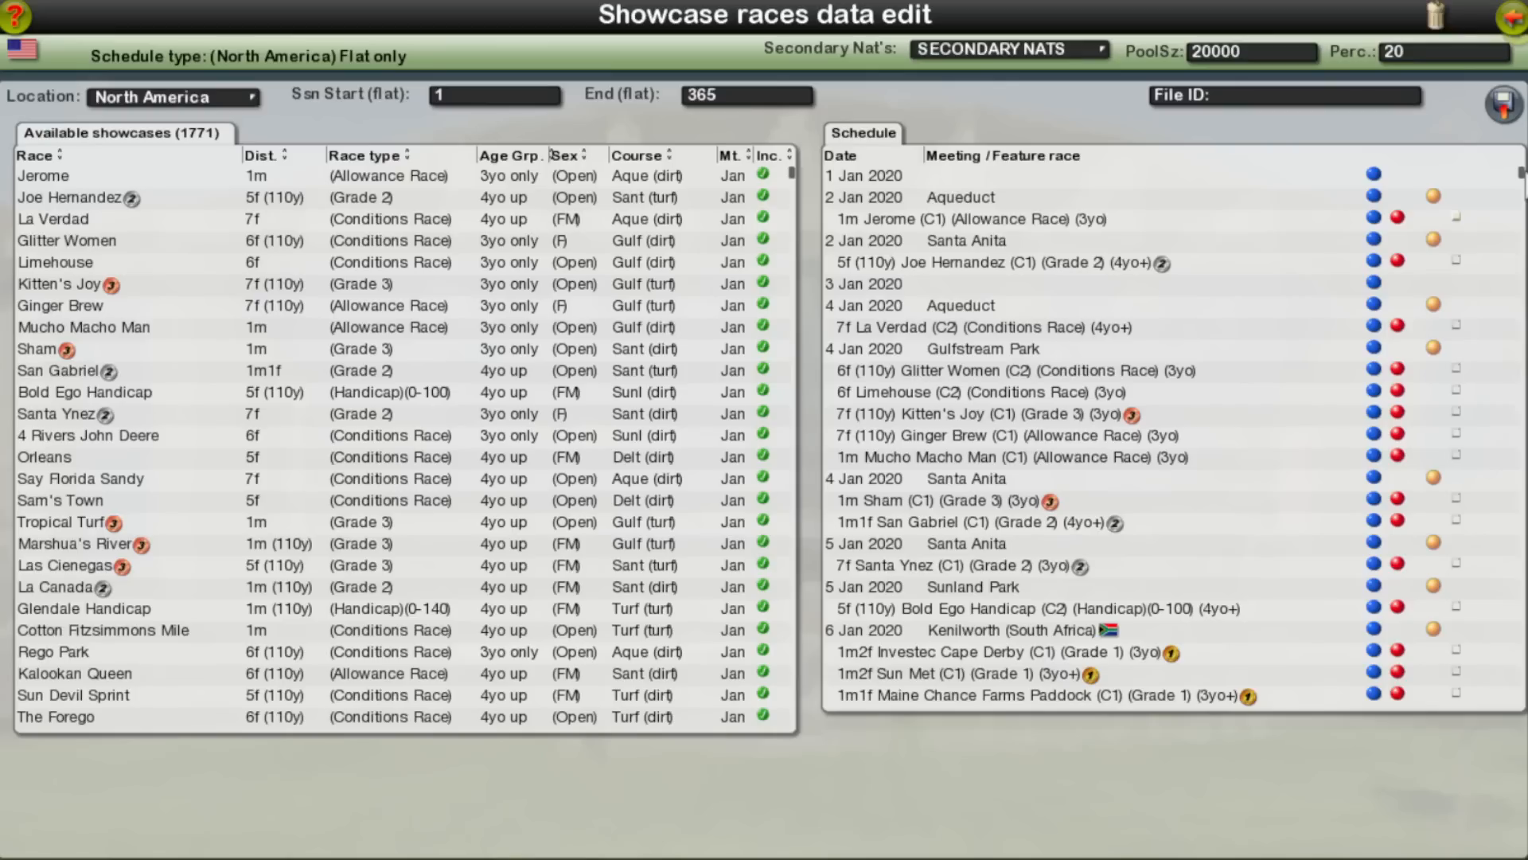
Step: Open the prep race list of the Kikuka Sho at Kyoto on 10 Oct 2020
{"action": "left_click_drag", "start_coordinate": [1522, 177], "coordinate": [1510, 593]}
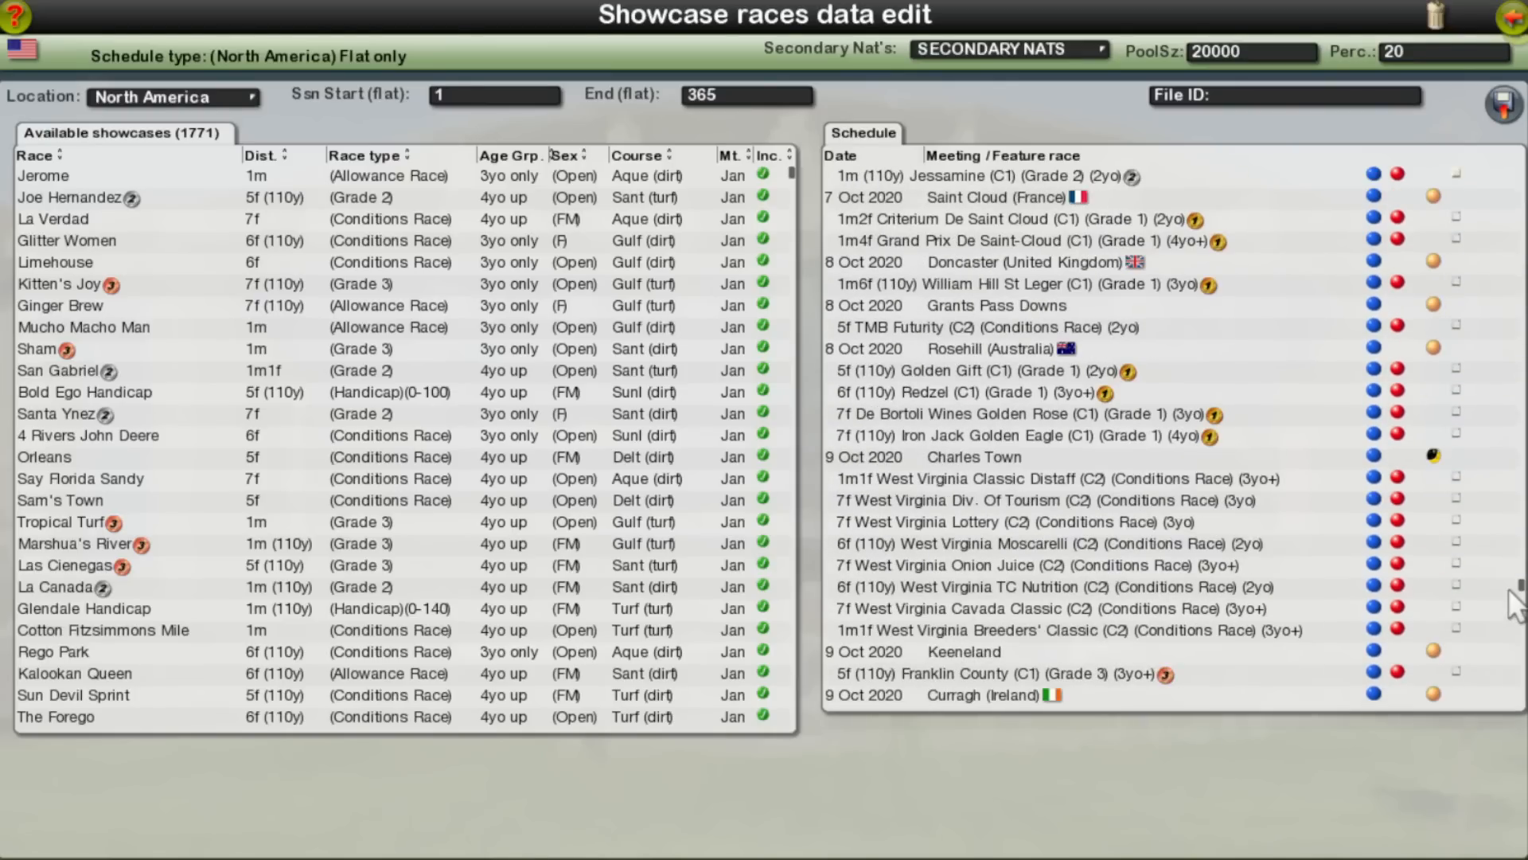
{"action": "scroll", "coordinate": [1162, 478], "scroll_direction": "down", "scroll_amount": 5}
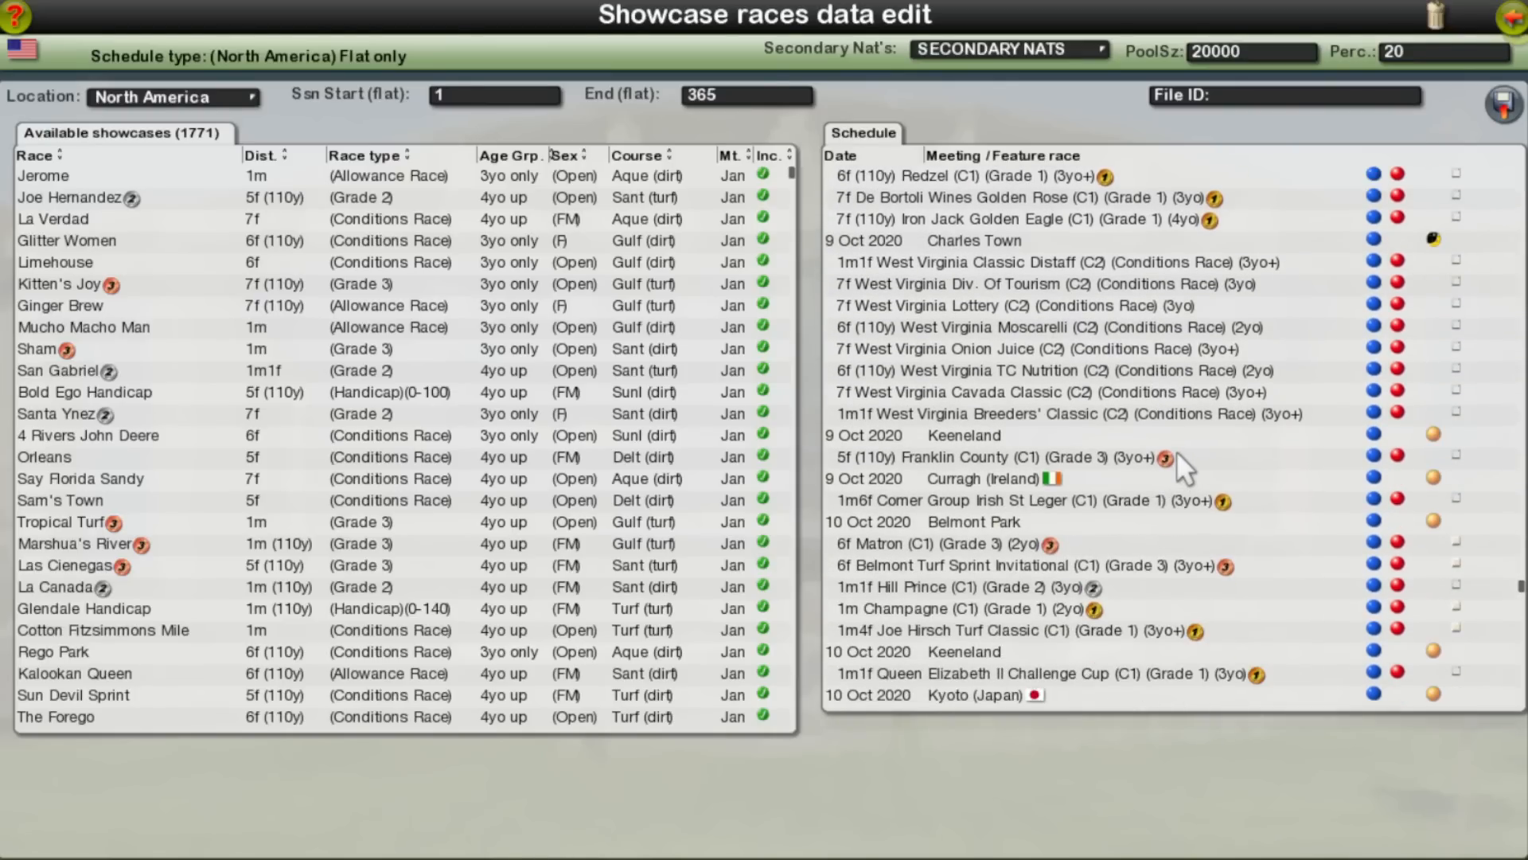
{"action": "scroll", "coordinate": [1176, 451], "scroll_direction": "down", "scroll_amount": 4}
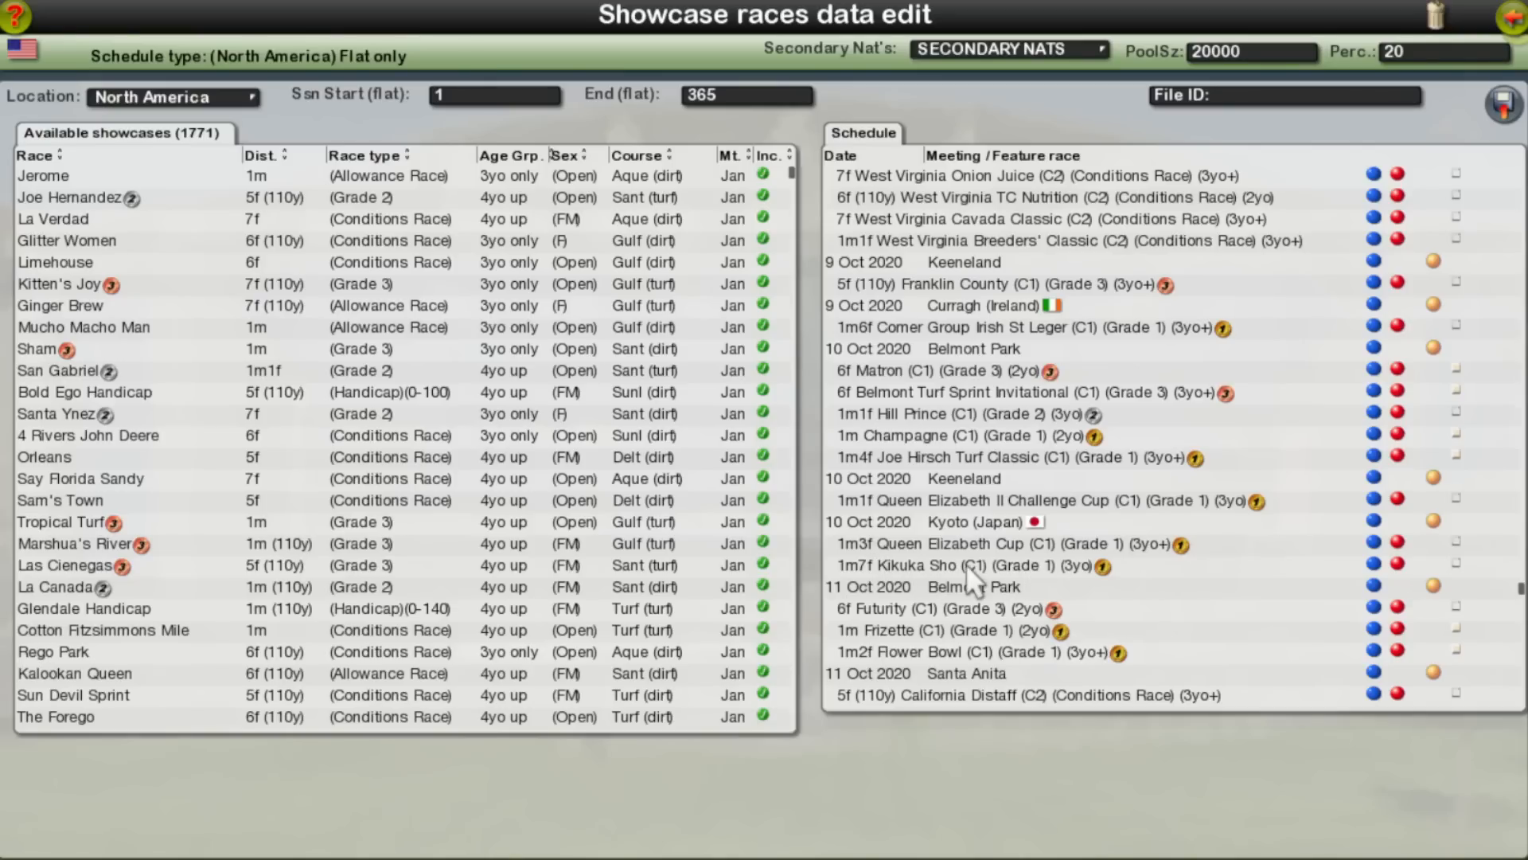
{"action": "left_click", "coordinate": [1459, 558]}
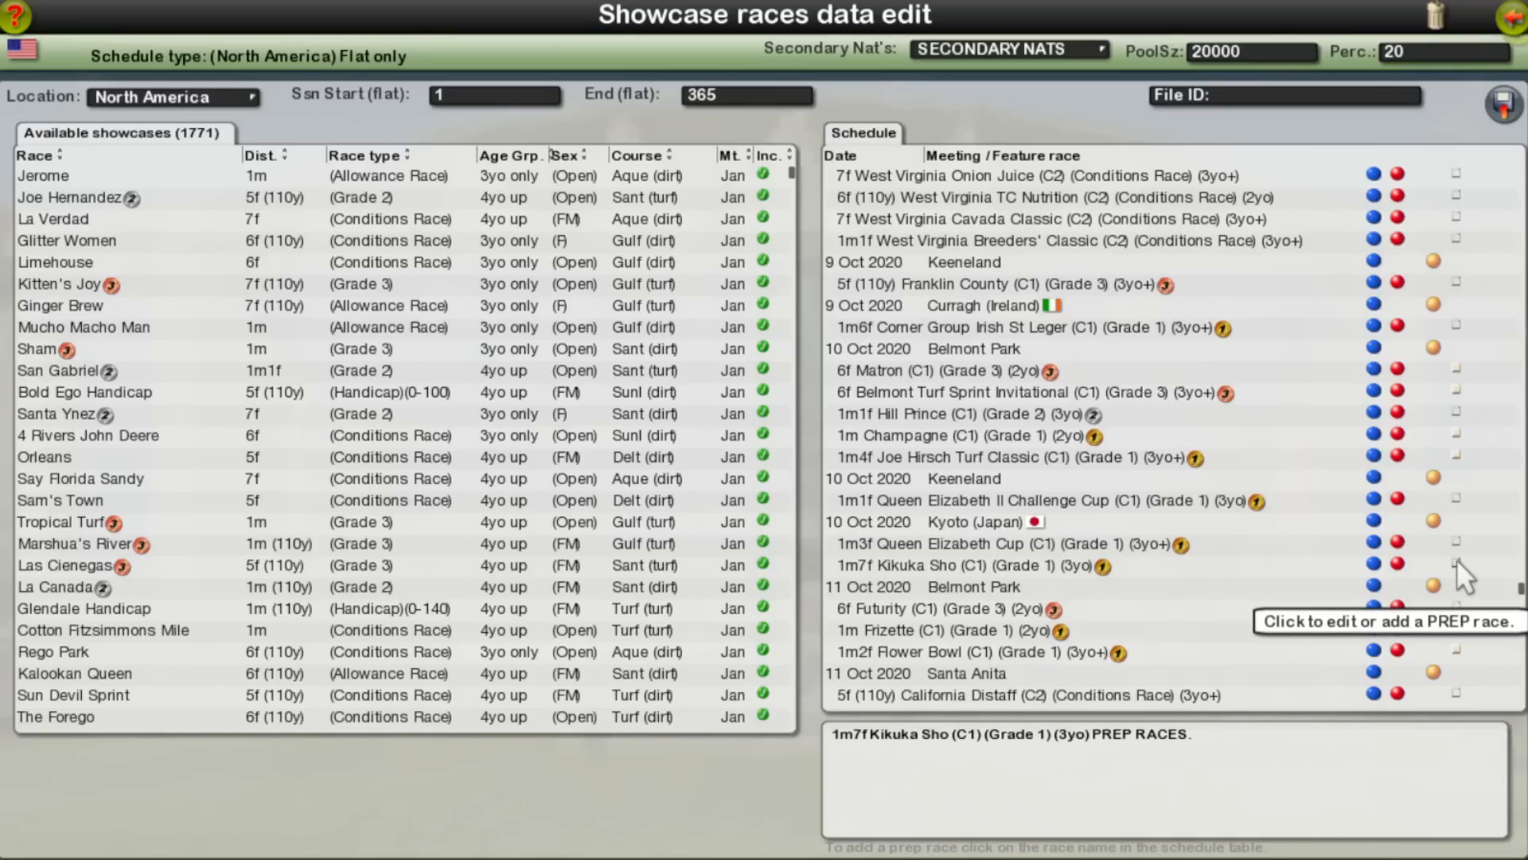
Step: List the Japan showcases sorted by race type and bring up the Grade 1 races
{"action": "left_click", "coordinate": [219, 89]}
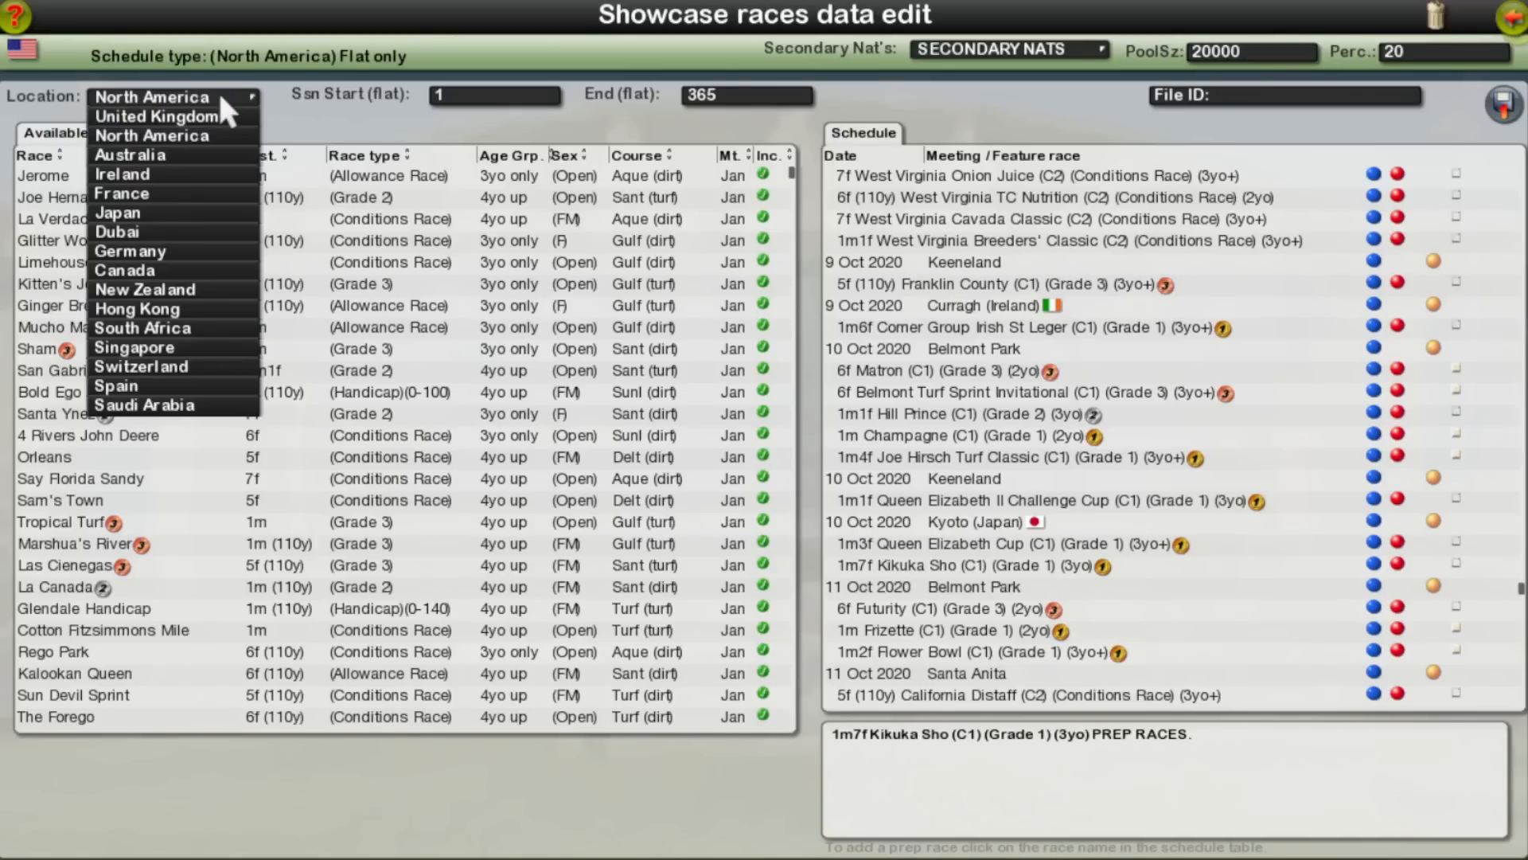
{"action": "left_click", "coordinate": [183, 211]}
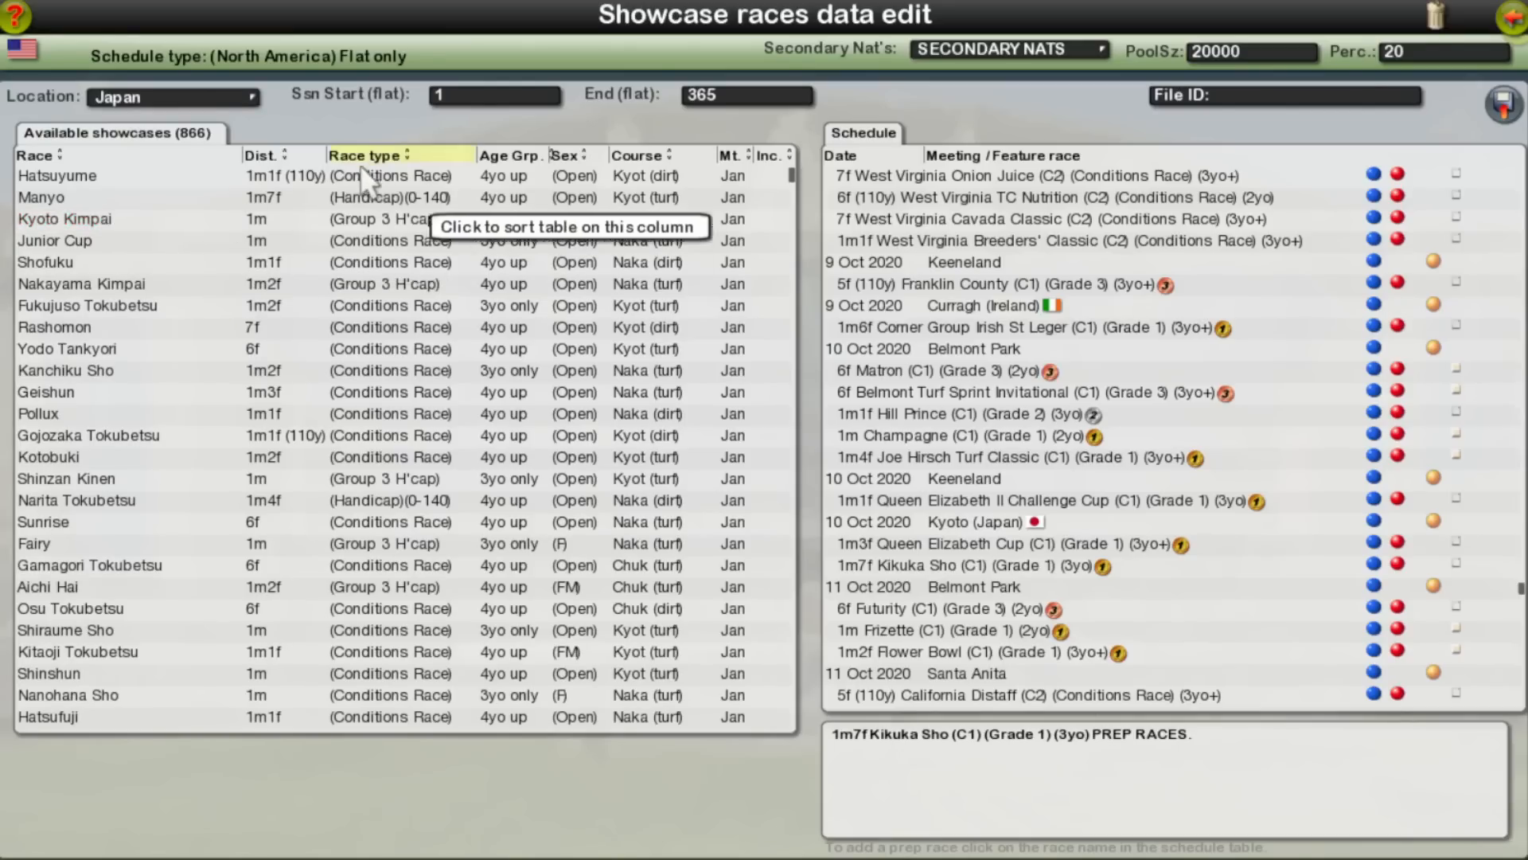
{"action": "left_click", "coordinate": [392, 151]}
{"action": "left_click", "coordinate": [406, 150]}
{"action": "left_click", "coordinate": [405, 149]}
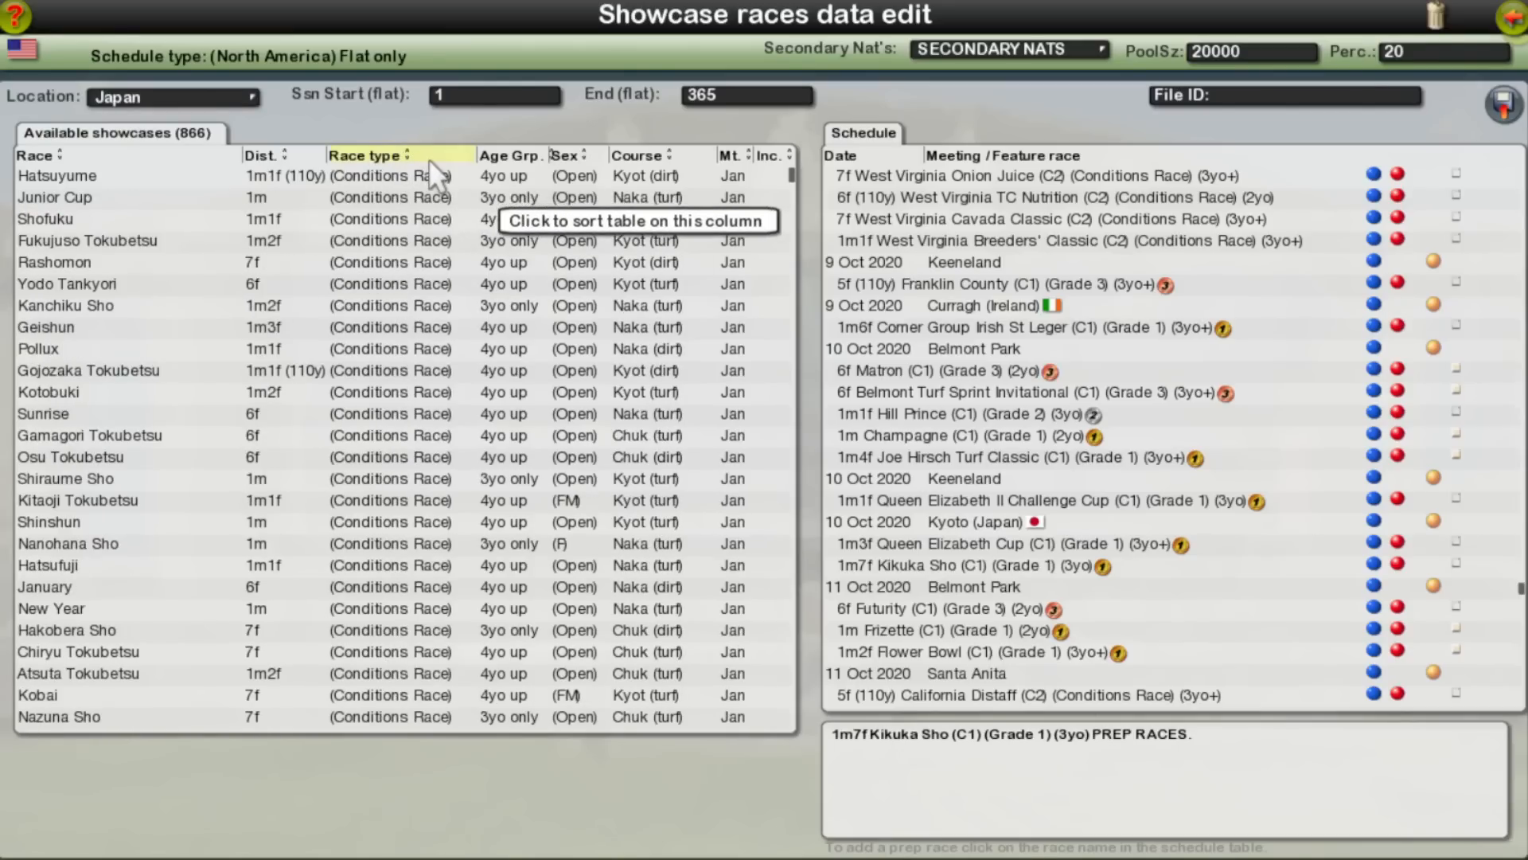
{"action": "left_click_drag", "start_coordinate": [793, 175], "coordinate": [762, 546]}
{"action": "left_click", "coordinate": [758, 549]}
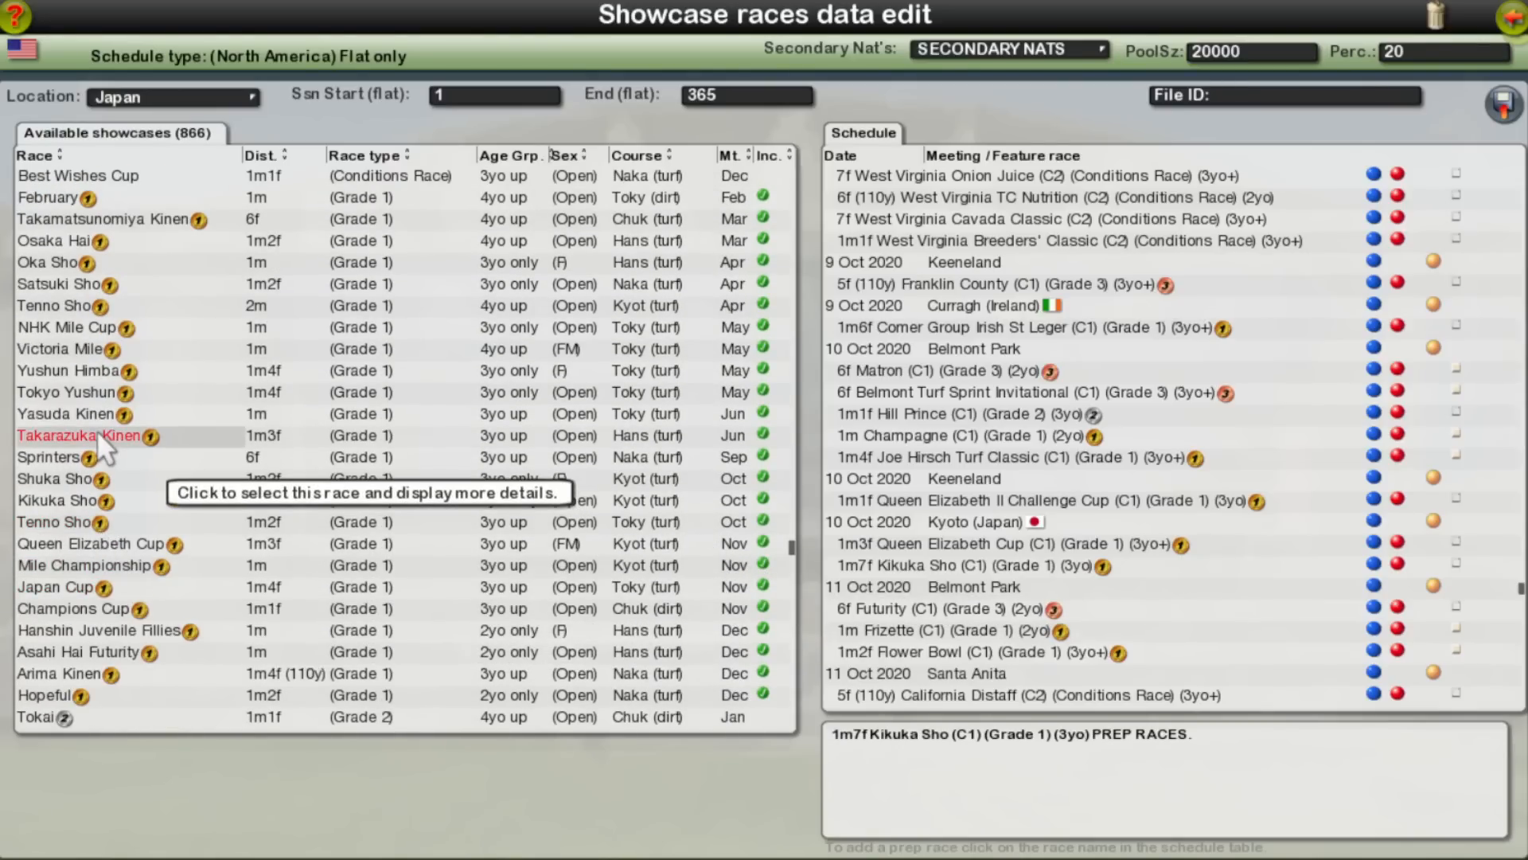
Step: Select the Tokyo Yushun showcase and add the Tokyo Yushun at Tokyo on 10 Sep 2020 as a prep race for the Kikuka Sho
{"action": "left_click", "coordinate": [80, 395]}
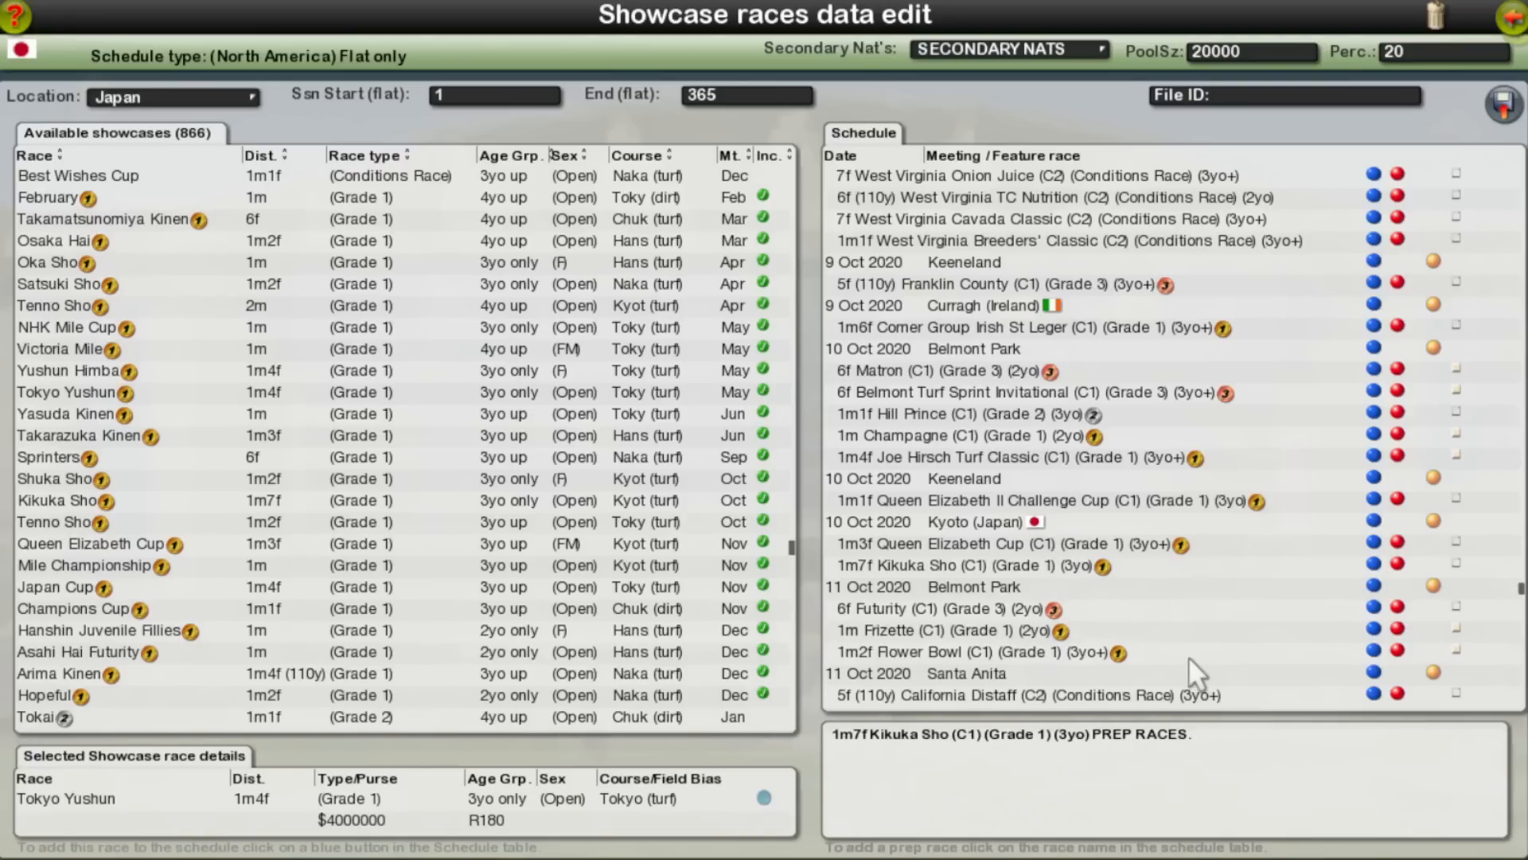
{"action": "scroll", "coordinate": [1187, 635], "scroll_direction": "up", "scroll_amount": 10}
{"action": "scroll", "coordinate": [1187, 641], "scroll_direction": "up", "scroll_amount": 10}
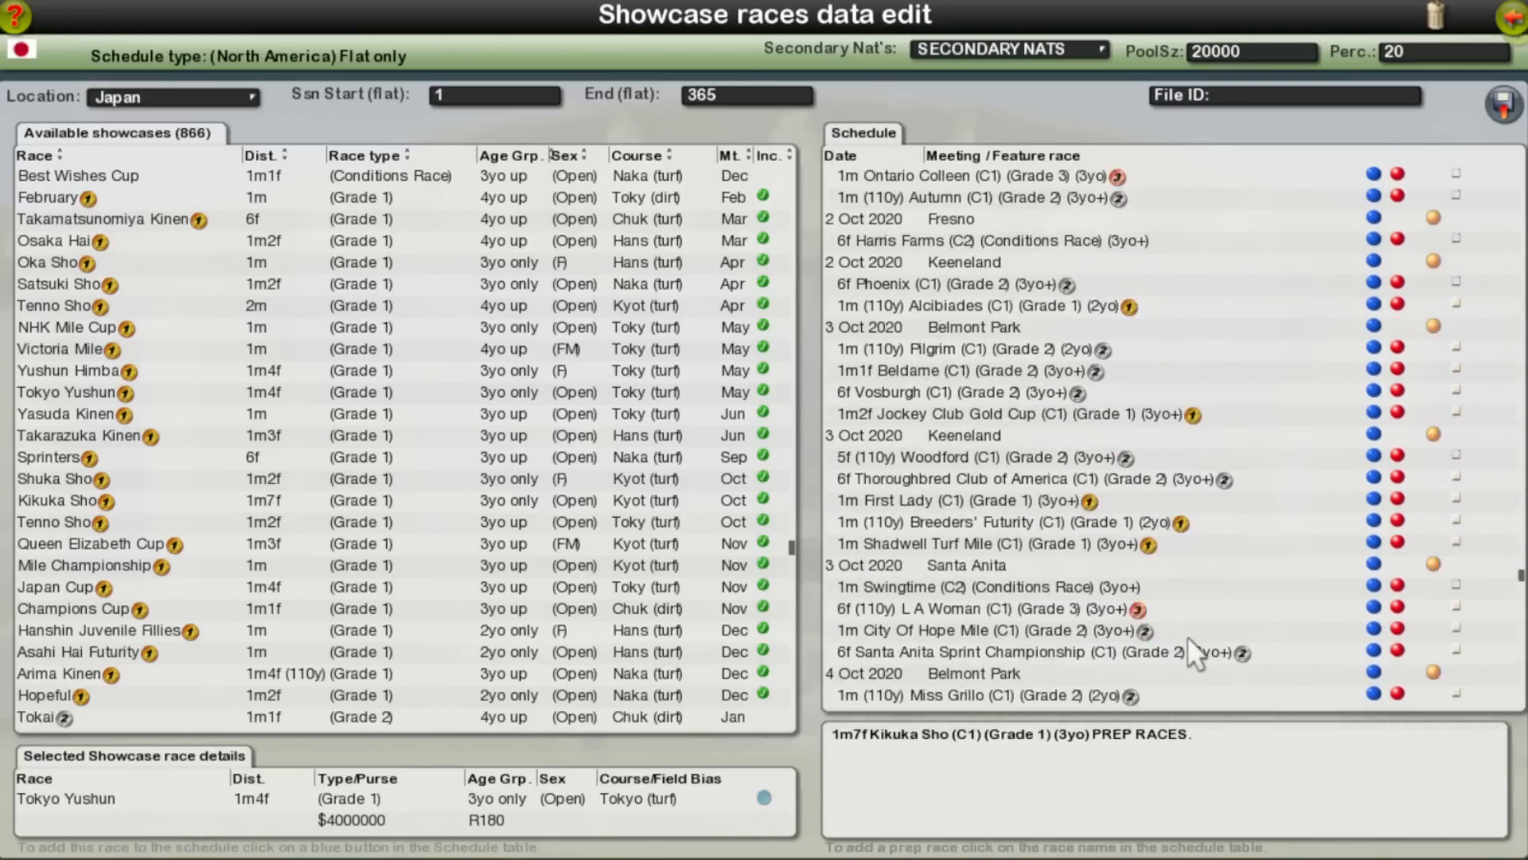
{"action": "scroll", "coordinate": [1187, 635], "scroll_direction": "up", "scroll_amount": 10}
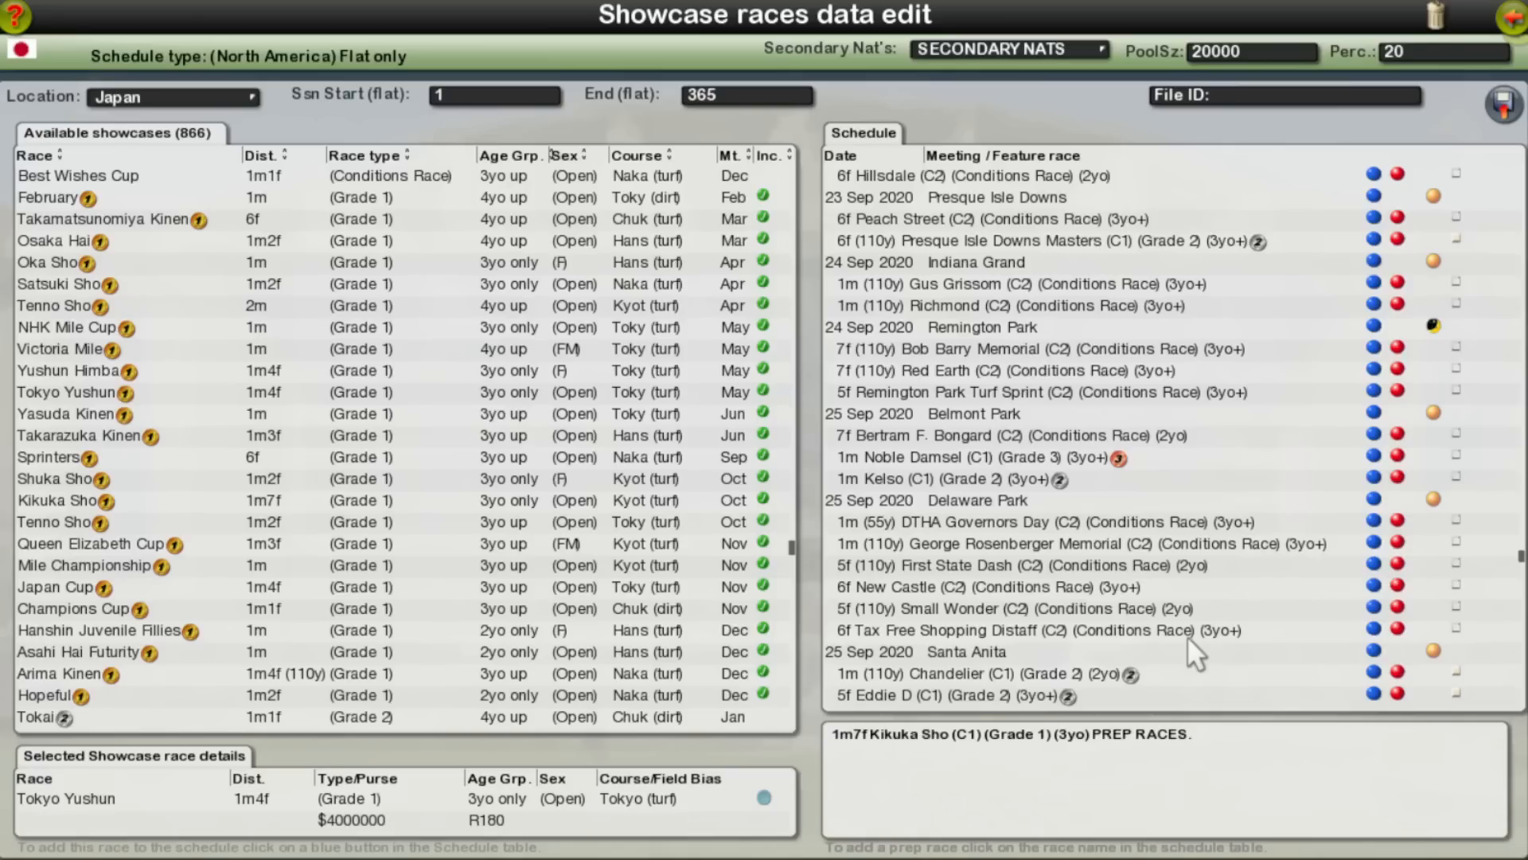
{"action": "scroll", "coordinate": [1187, 635], "scroll_direction": "up", "scroll_amount": 5}
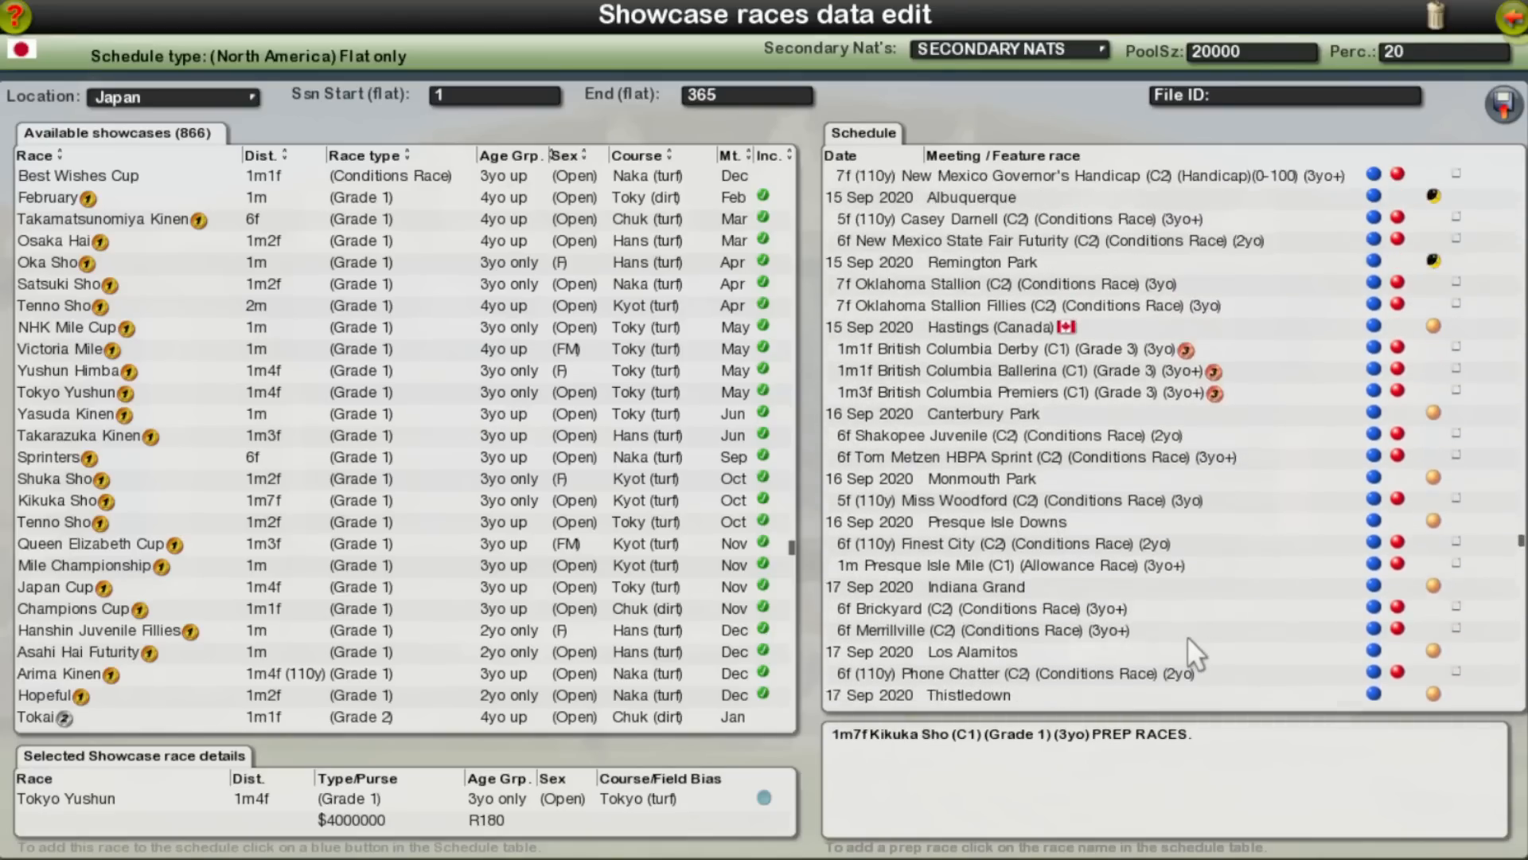
{"action": "scroll", "coordinate": [1187, 635], "scroll_direction": "up", "scroll_amount": 10}
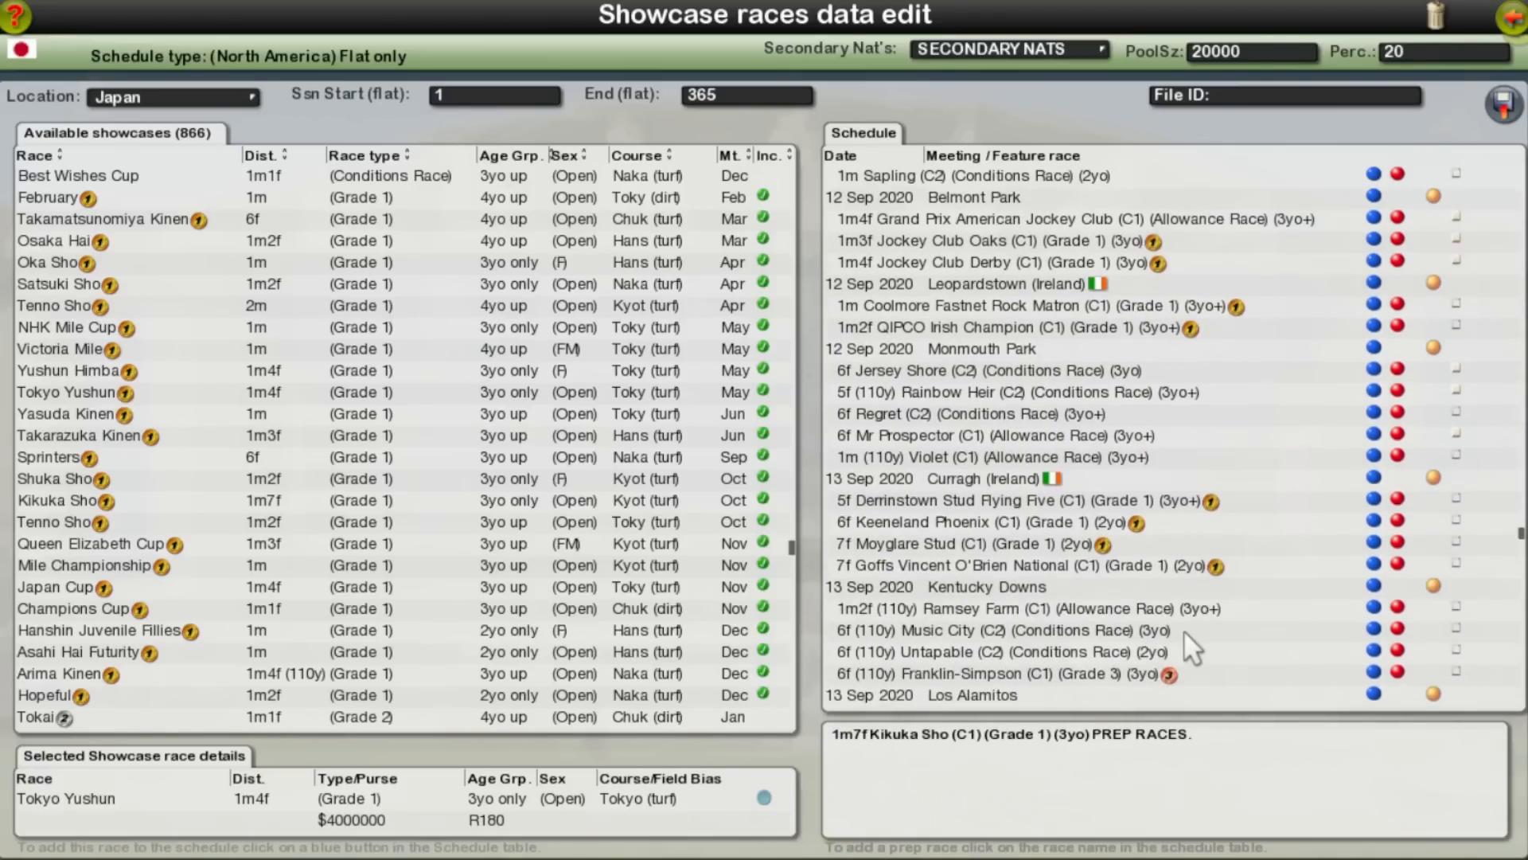
{"action": "scroll", "coordinate": [1183, 629], "scroll_direction": "up", "scroll_amount": 4}
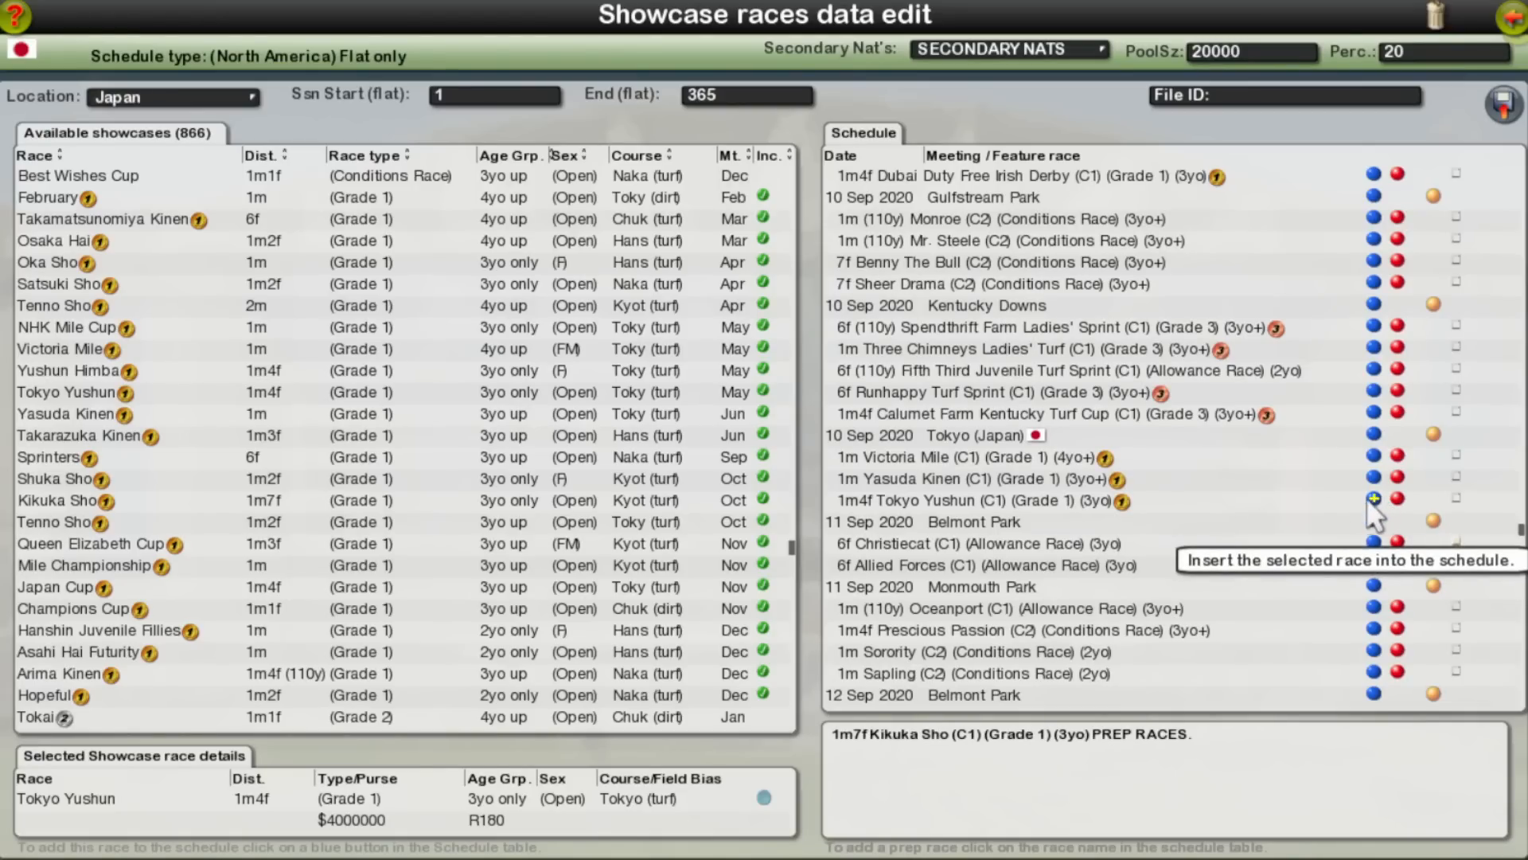
{"action": "left_click", "coordinate": [873, 498]}
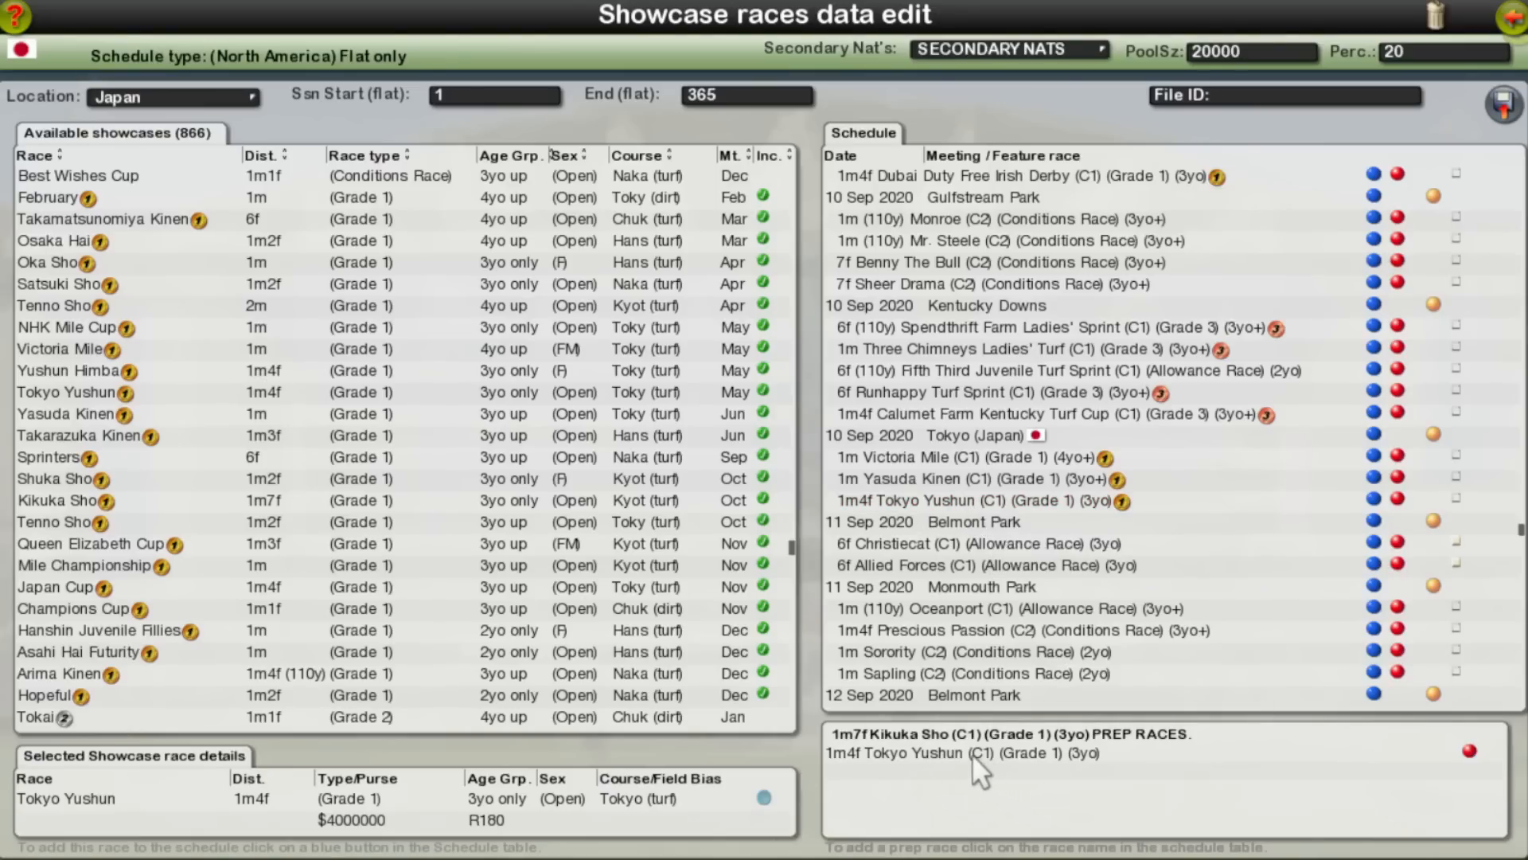
Step: Add the Satsuki Sho at Nakayama on 24 Aug 2020 as a prep race for the Tokyo Yushun
{"action": "left_click", "coordinate": [1459, 496]}
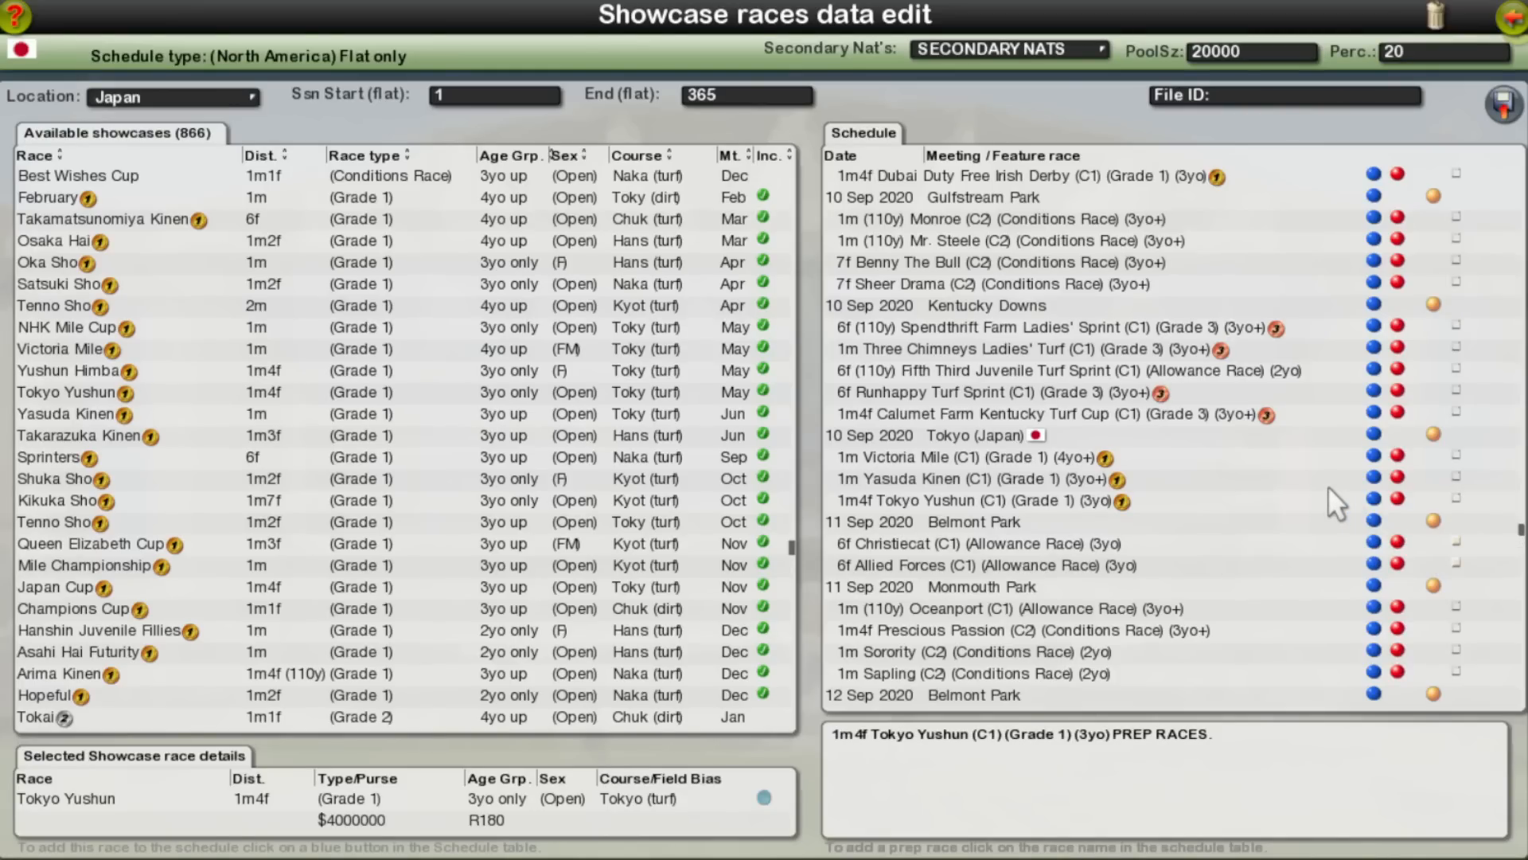
{"action": "scroll", "coordinate": [1293, 553], "scroll_direction": "up", "scroll_amount": 10}
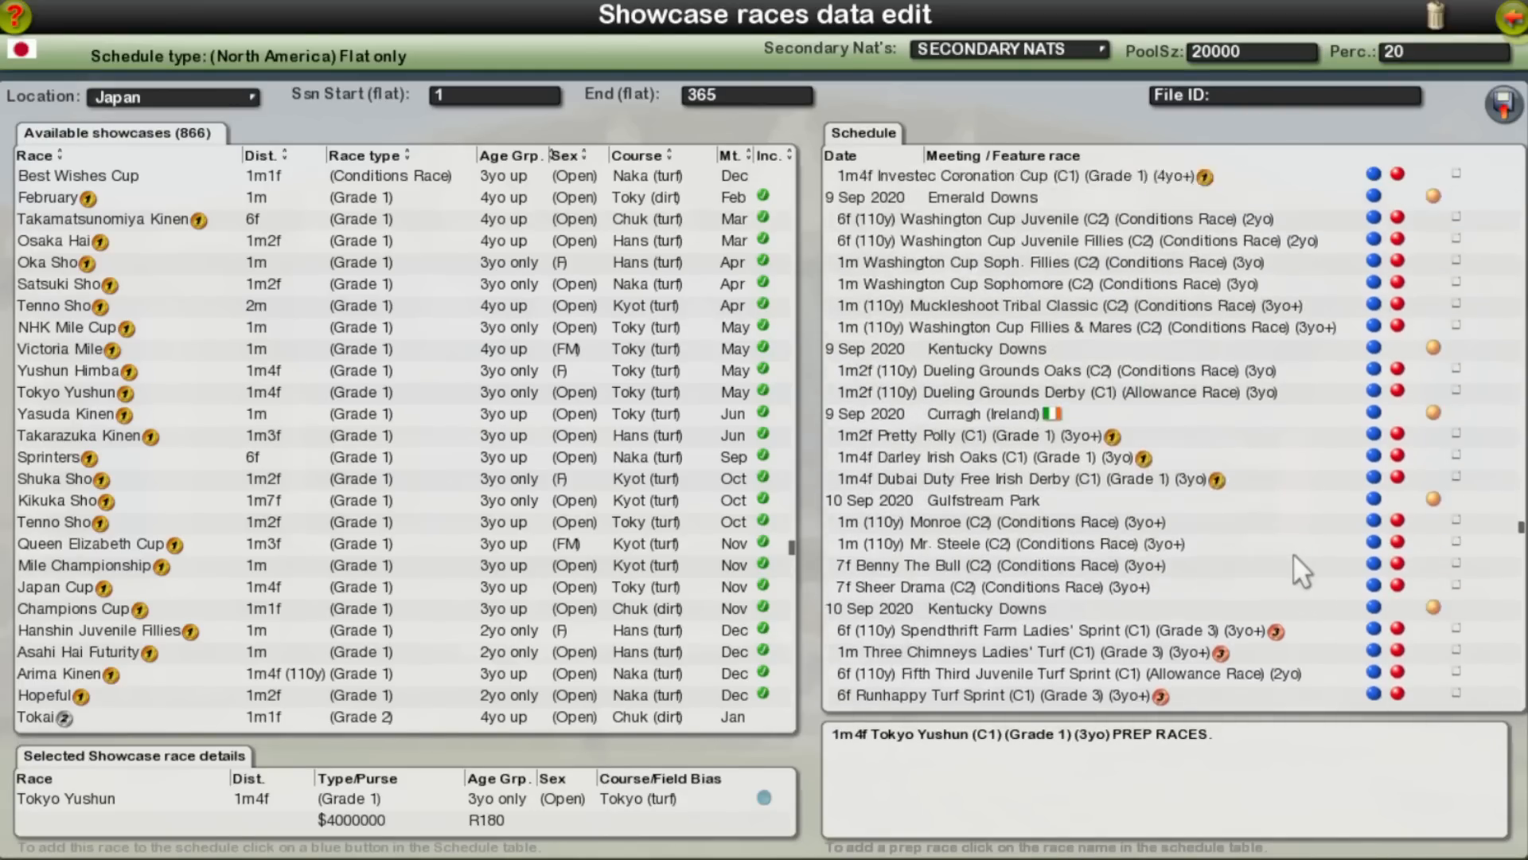
{"action": "scroll", "coordinate": [1293, 556], "scroll_direction": "up", "scroll_amount": 10}
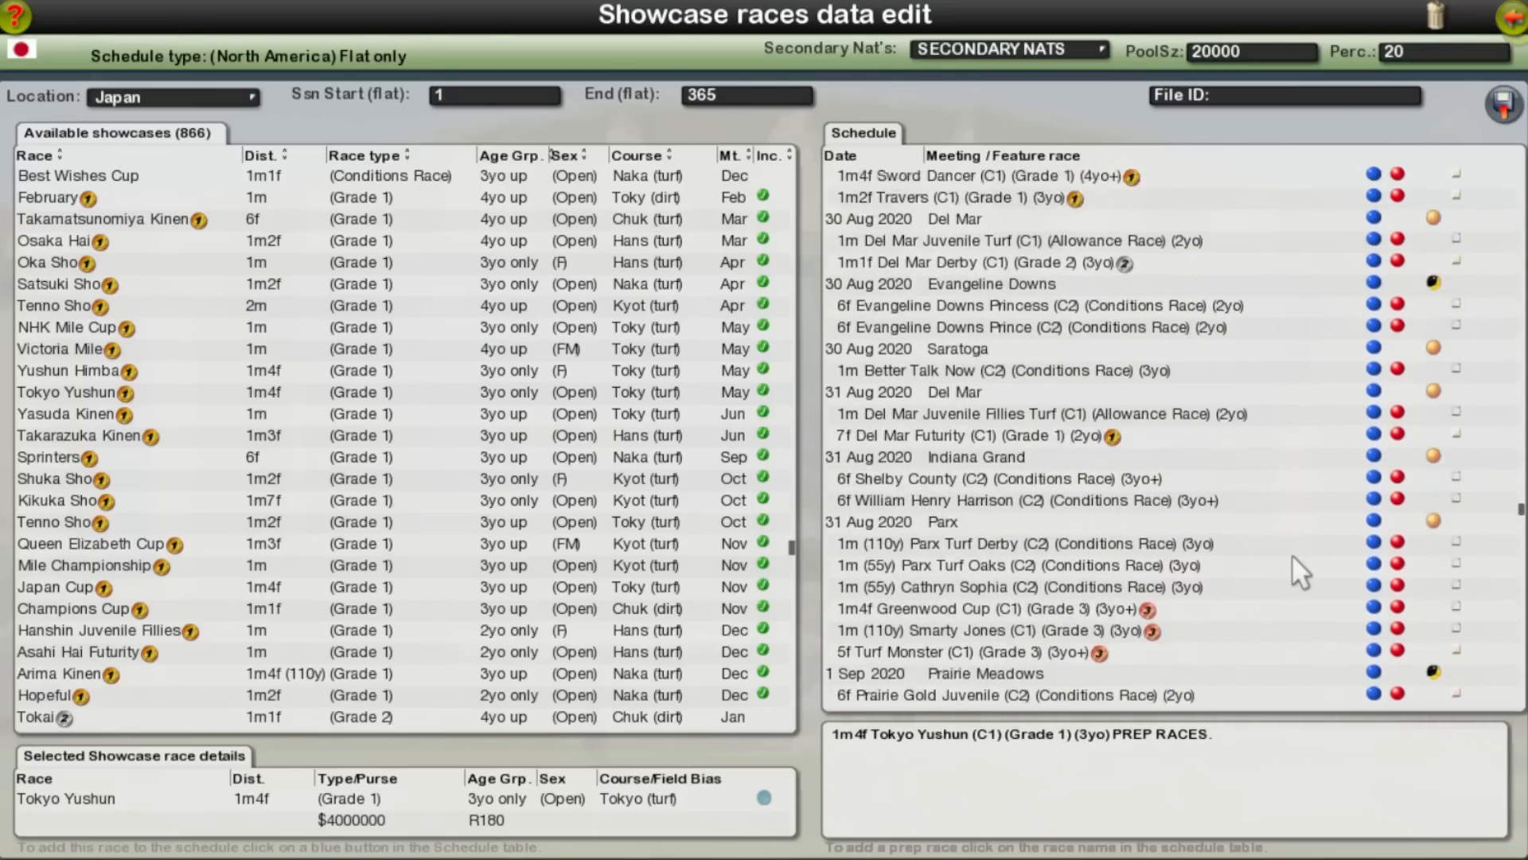
{"action": "scroll", "coordinate": [1294, 559], "scroll_direction": "up", "scroll_amount": 5}
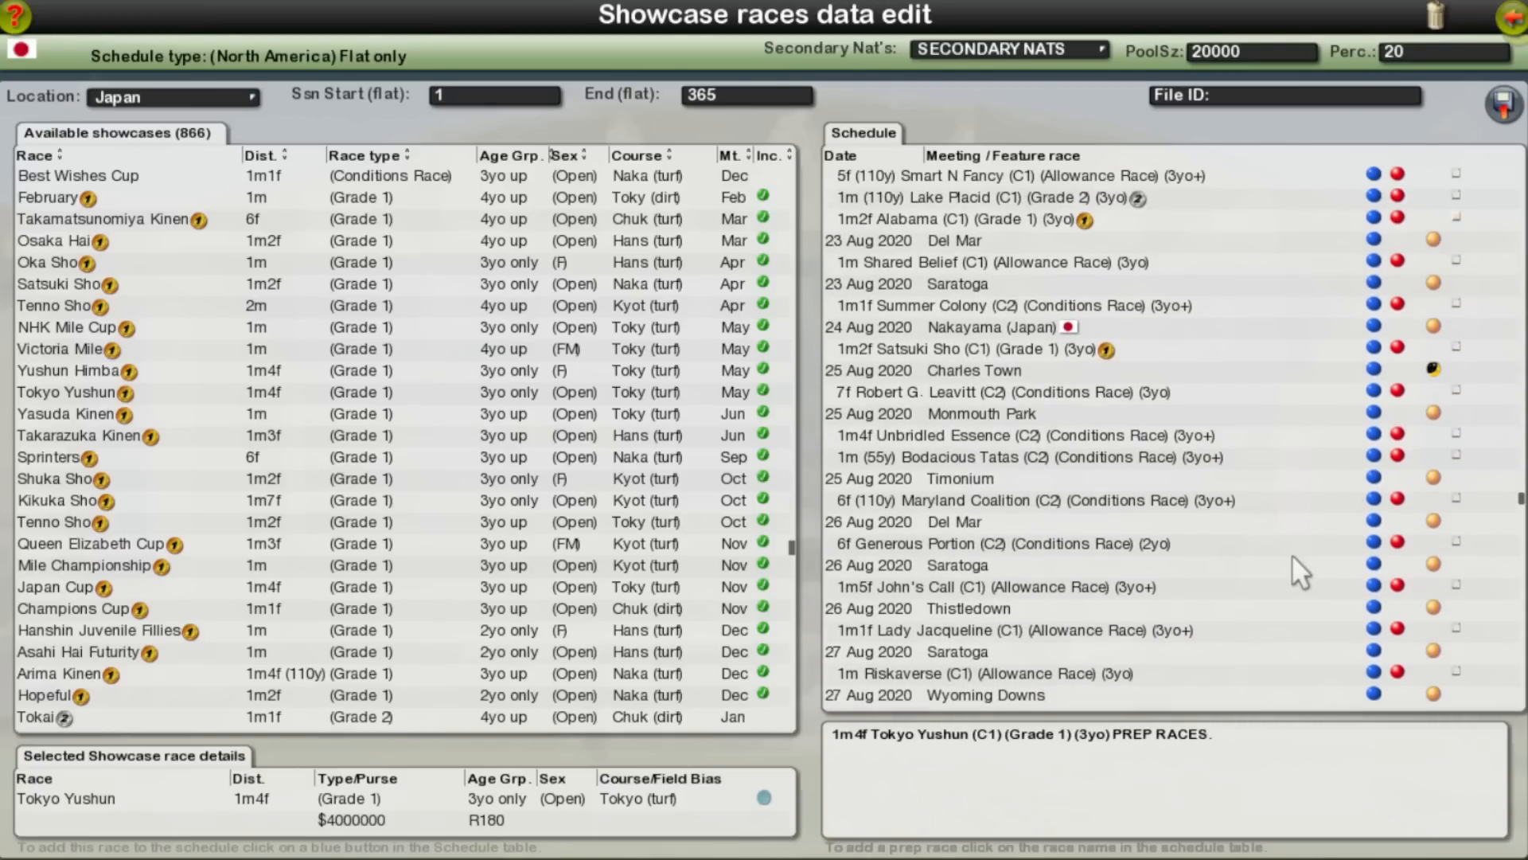
{"action": "left_click", "coordinate": [894, 348]}
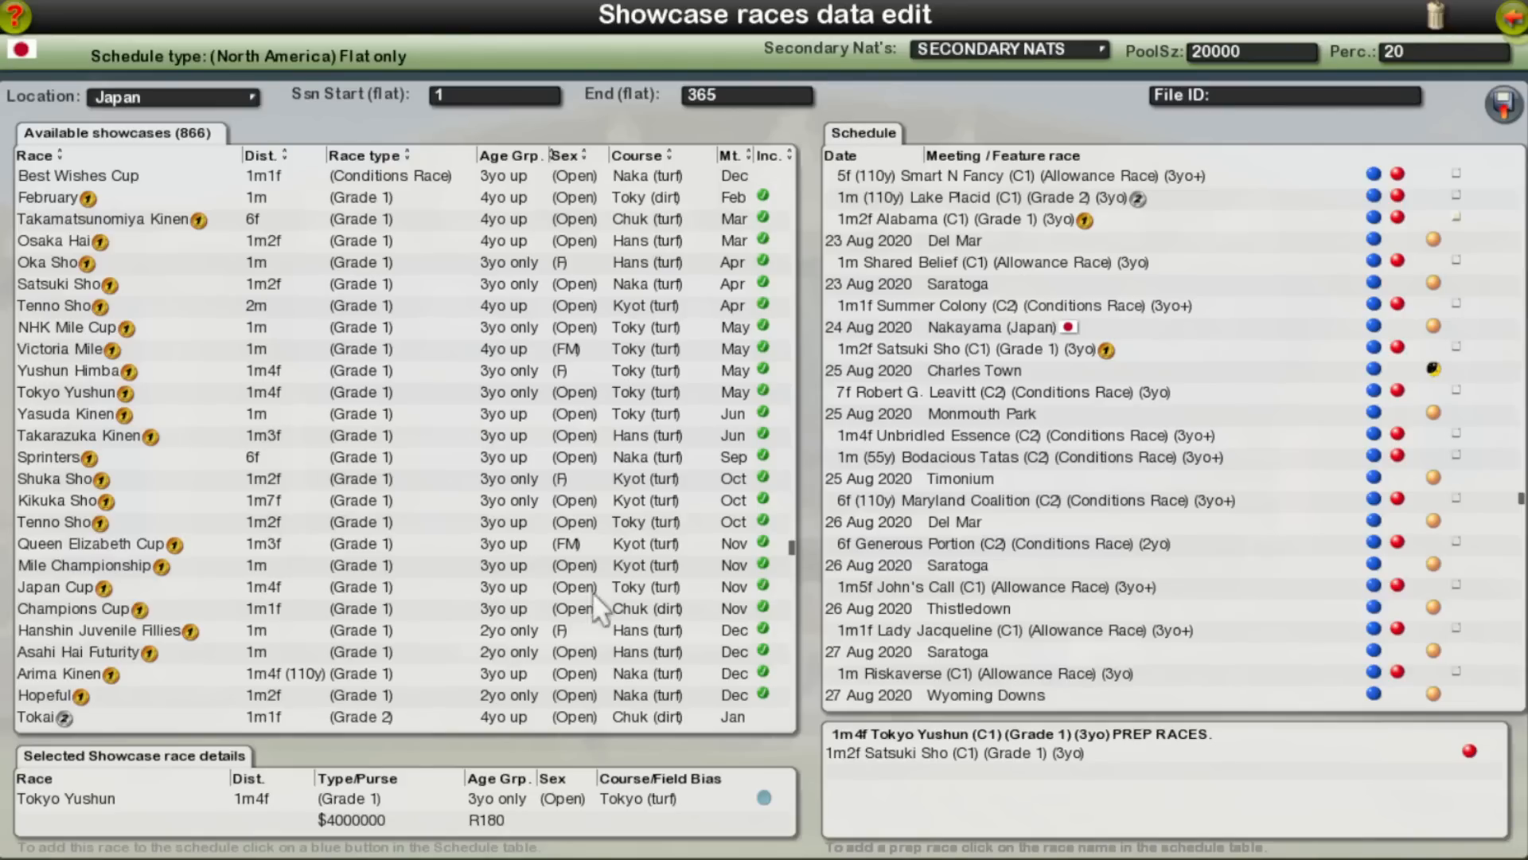
Step: Add the Dubai Duty Free Irish Derby on 9 Sep 2020 as a prep race for the Comer Group Irish St Leger at the Curragh
{"action": "scroll", "coordinate": [1140, 499], "scroll_direction": "down", "scroll_amount": 15}
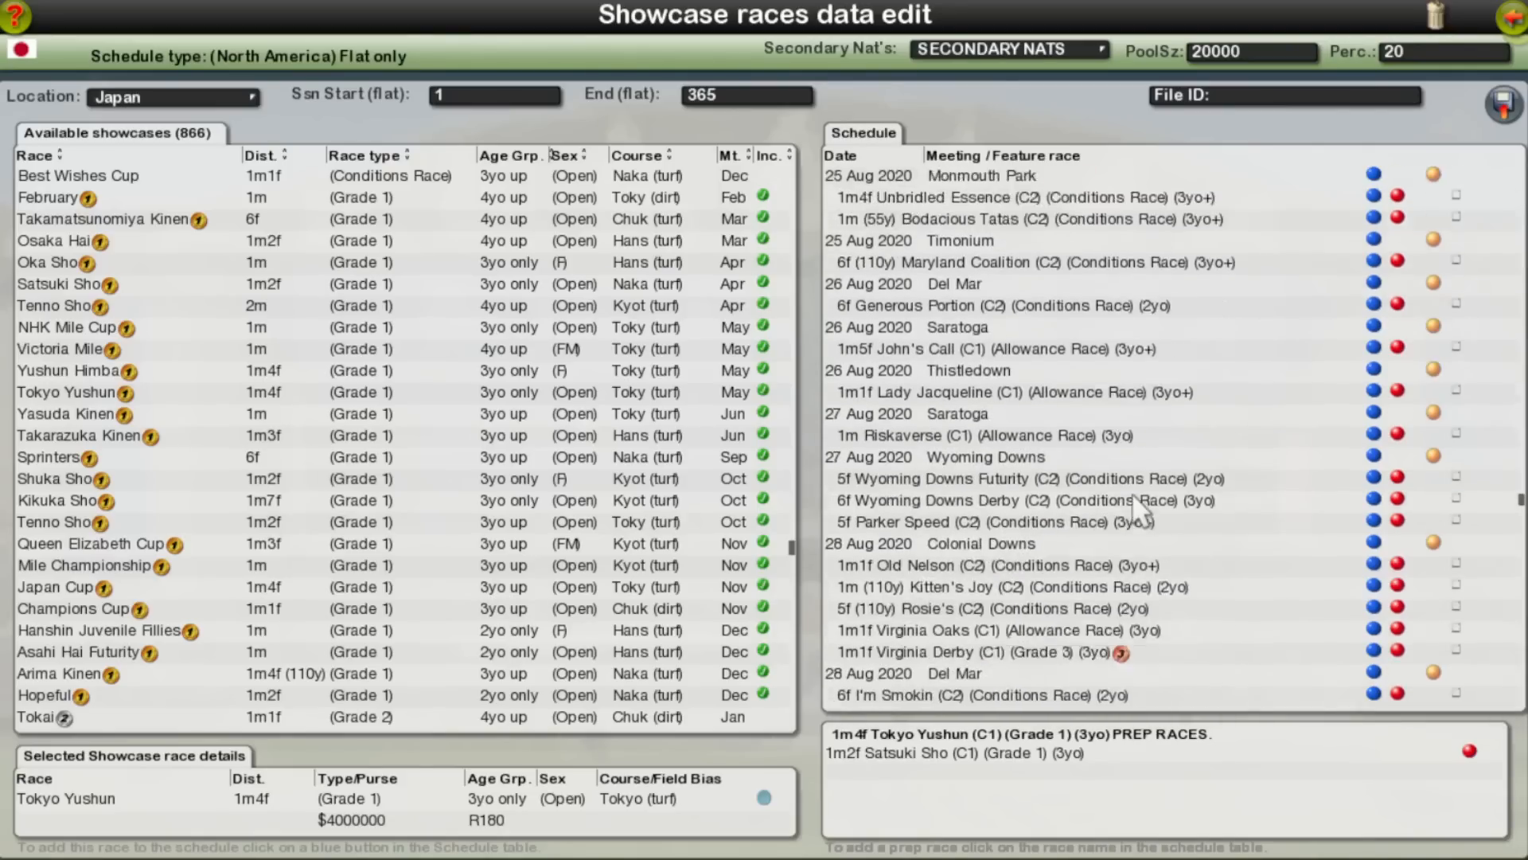
{"action": "scroll", "coordinate": [1139, 500], "scroll_direction": "down", "scroll_amount": 15}
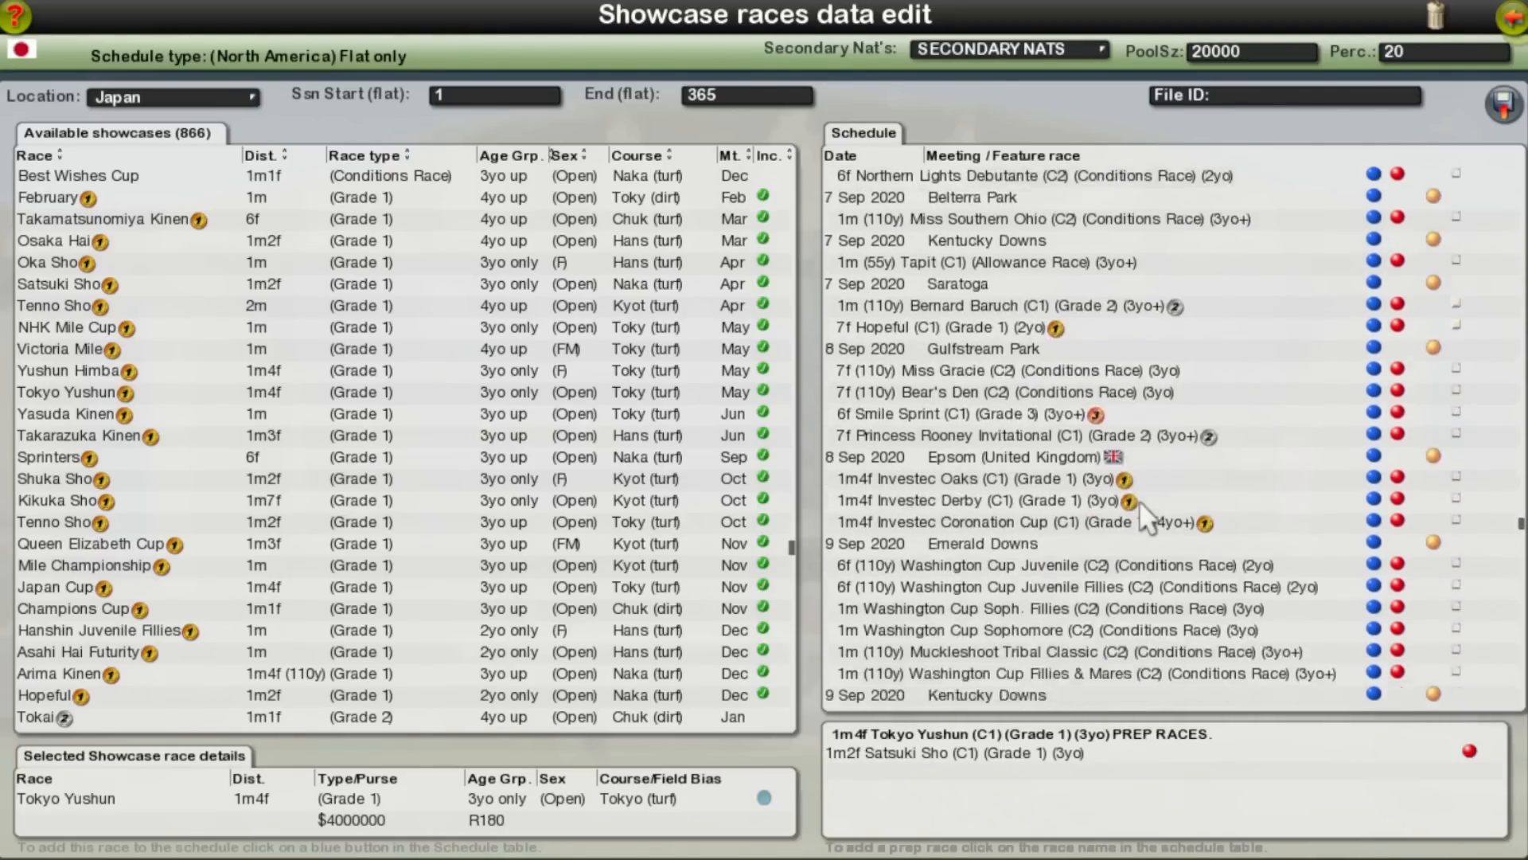
{"action": "scroll", "coordinate": [1139, 500], "scroll_direction": "down", "scroll_amount": 15}
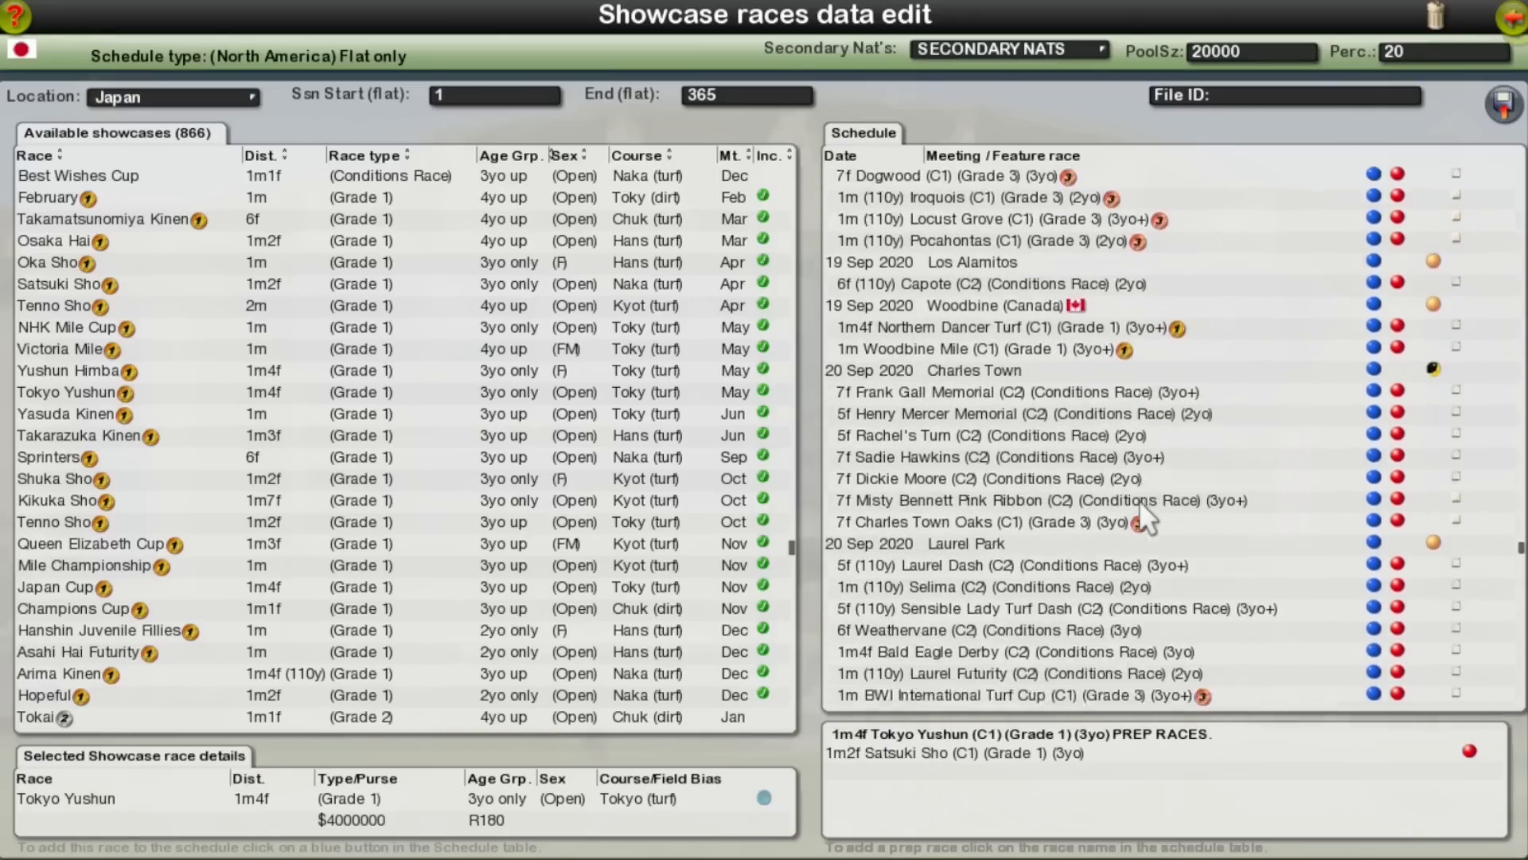
{"action": "scroll", "coordinate": [1139, 500], "scroll_direction": "down", "scroll_amount": 15}
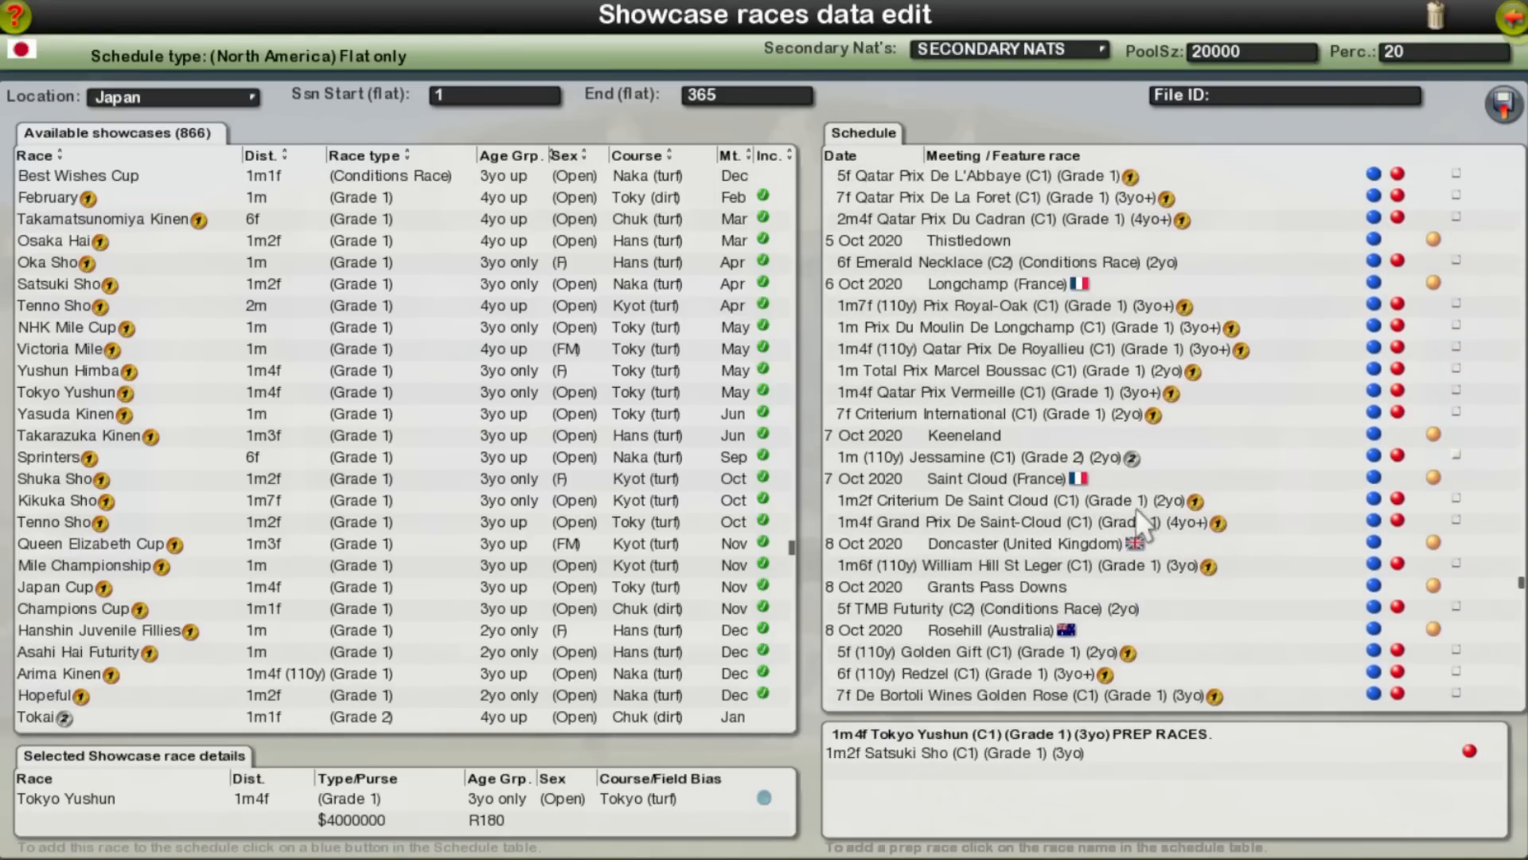
{"action": "scroll", "coordinate": [1144, 531], "scroll_direction": "down", "scroll_amount": 7}
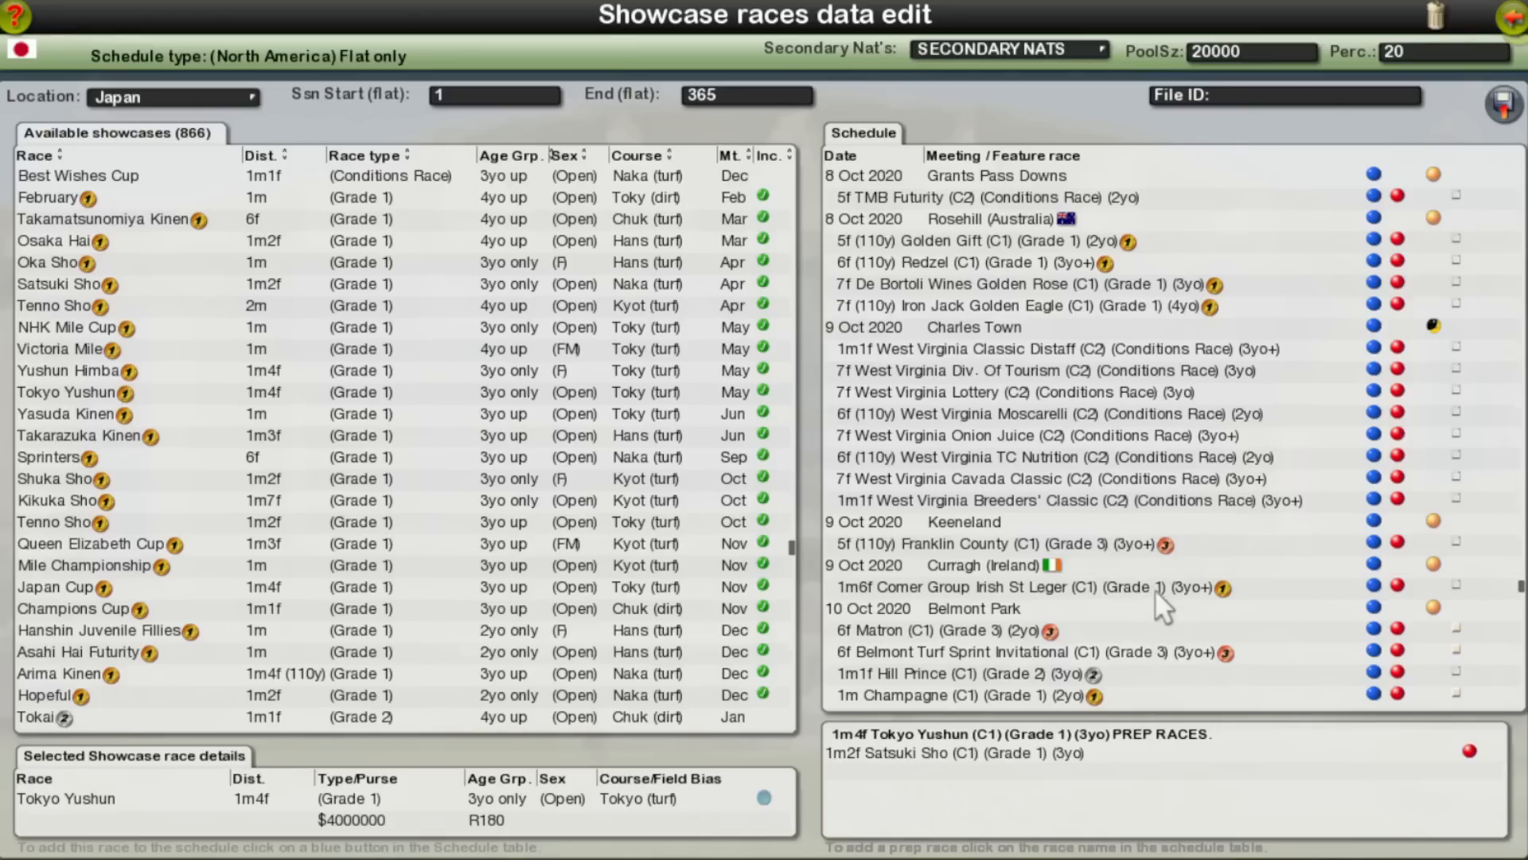
{"action": "left_click", "coordinate": [1458, 586]}
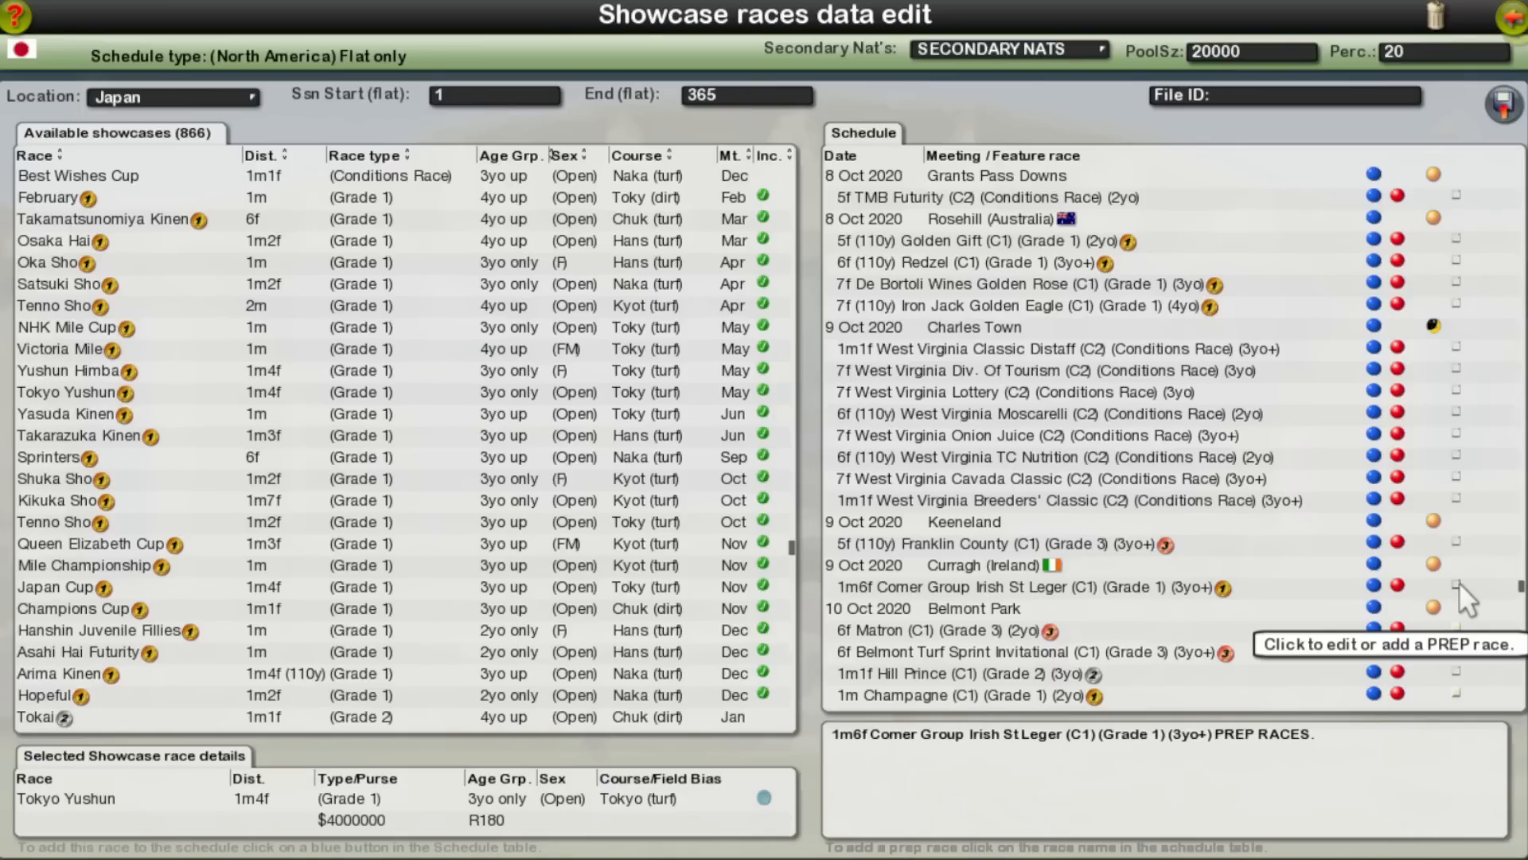
{"action": "scroll", "coordinate": [1459, 582], "scroll_direction": "up", "scroll_amount": 15}
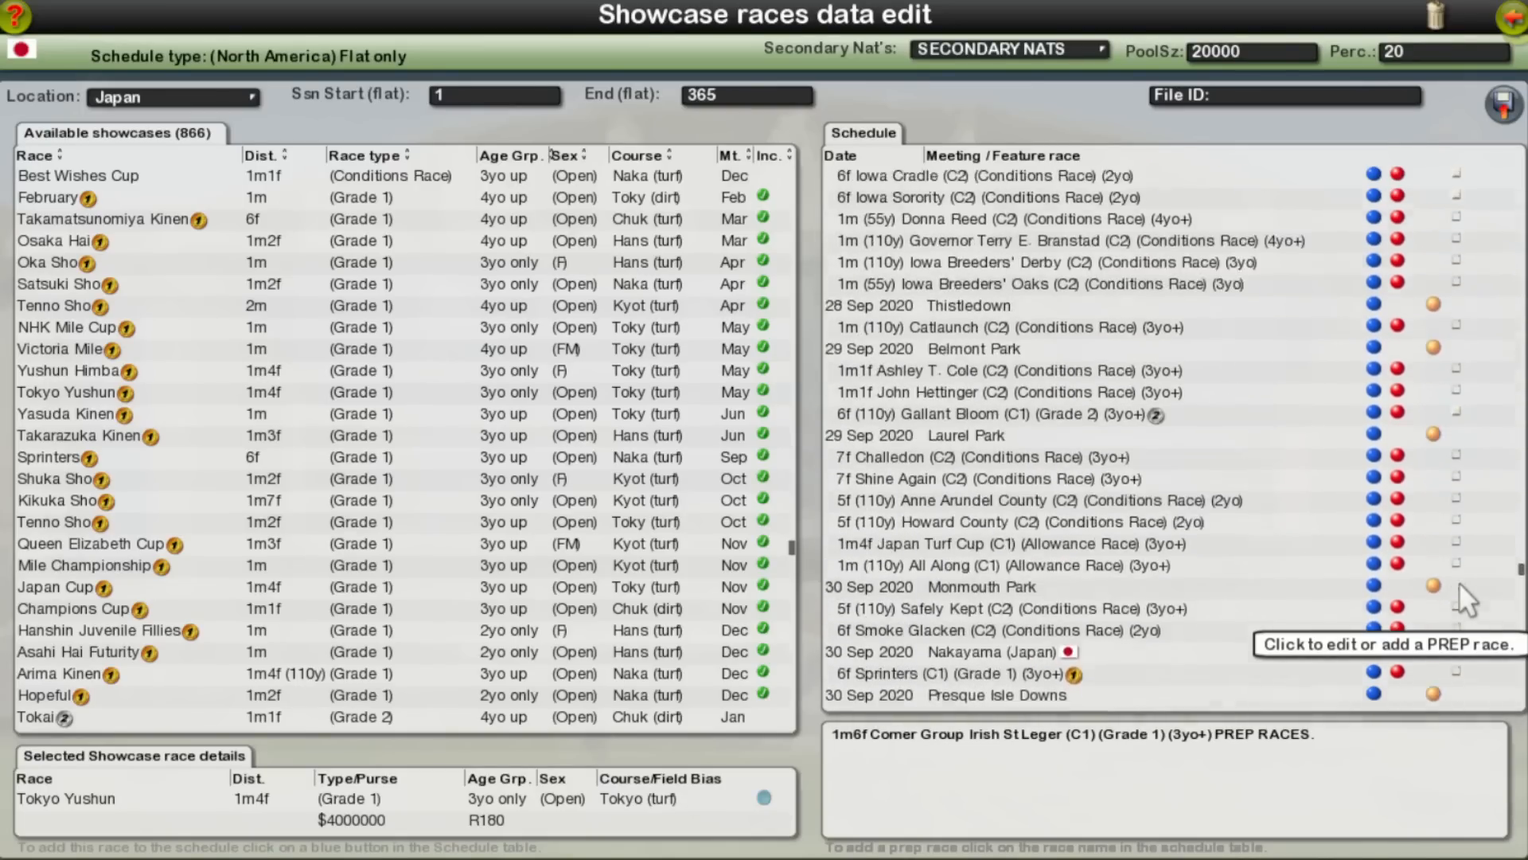
{"action": "scroll", "coordinate": [1458, 601], "scroll_direction": "up", "scroll_amount": 15}
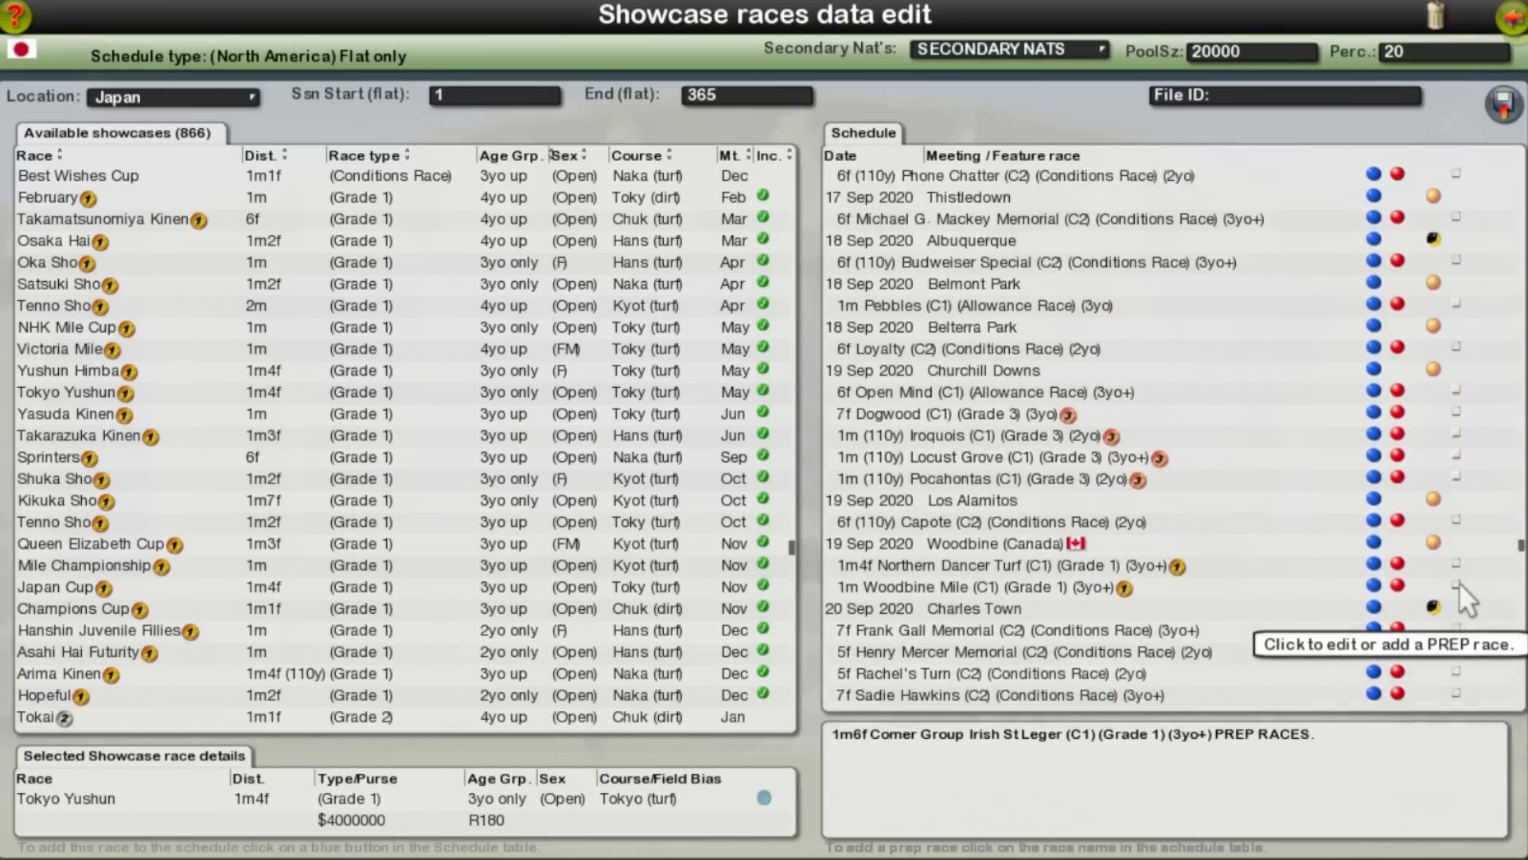
{"action": "scroll", "coordinate": [1460, 581], "scroll_direction": "up", "scroll_amount": 15}
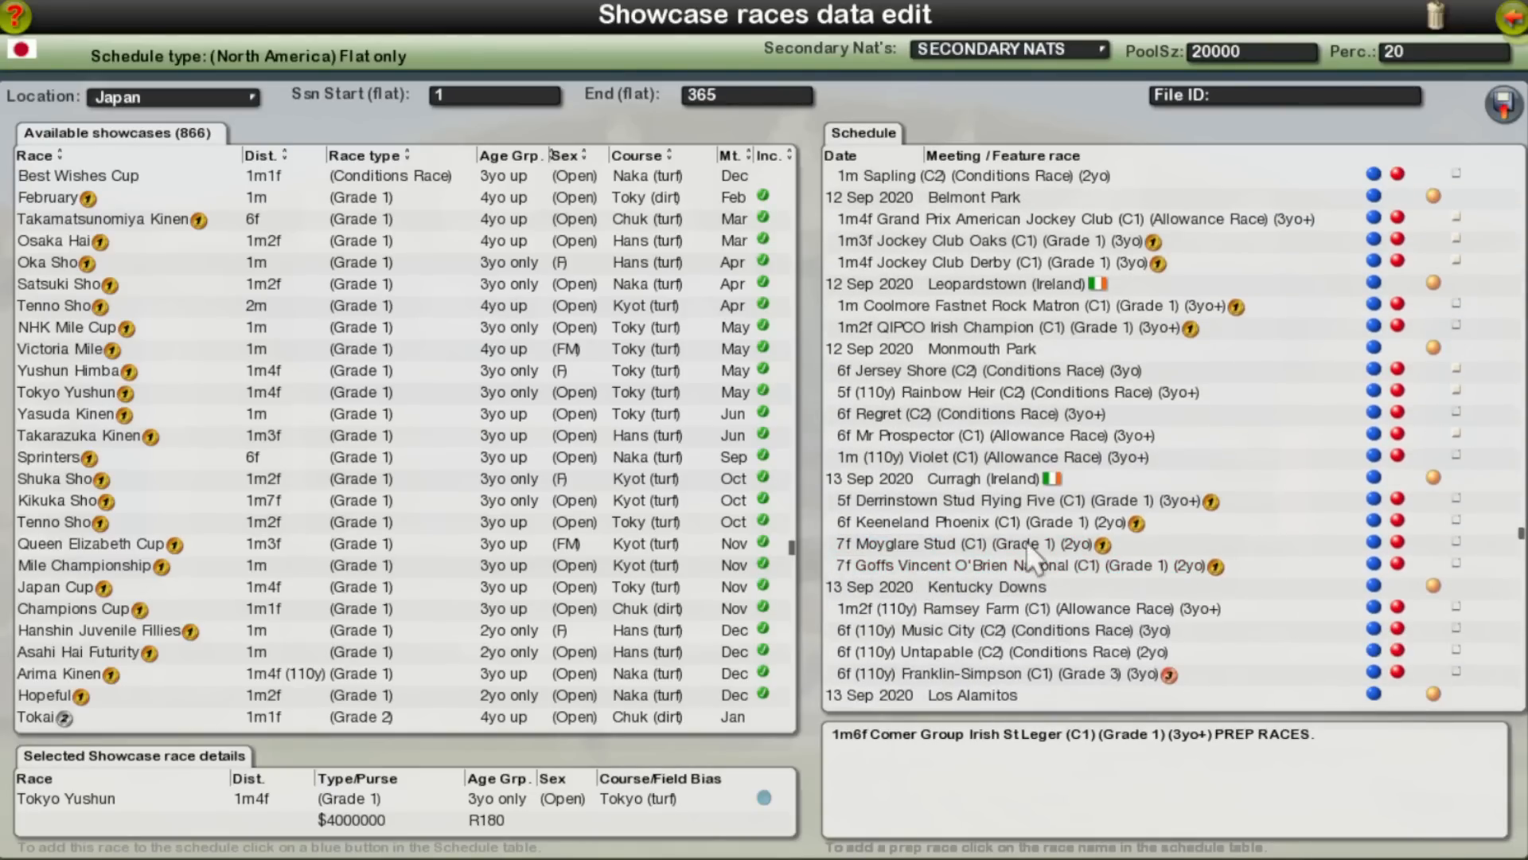
{"action": "scroll", "coordinate": [1026, 540], "scroll_direction": "up", "scroll_amount": 10}
{"action": "scroll", "coordinate": [1098, 556], "scroll_direction": "up", "scroll_amount": 5}
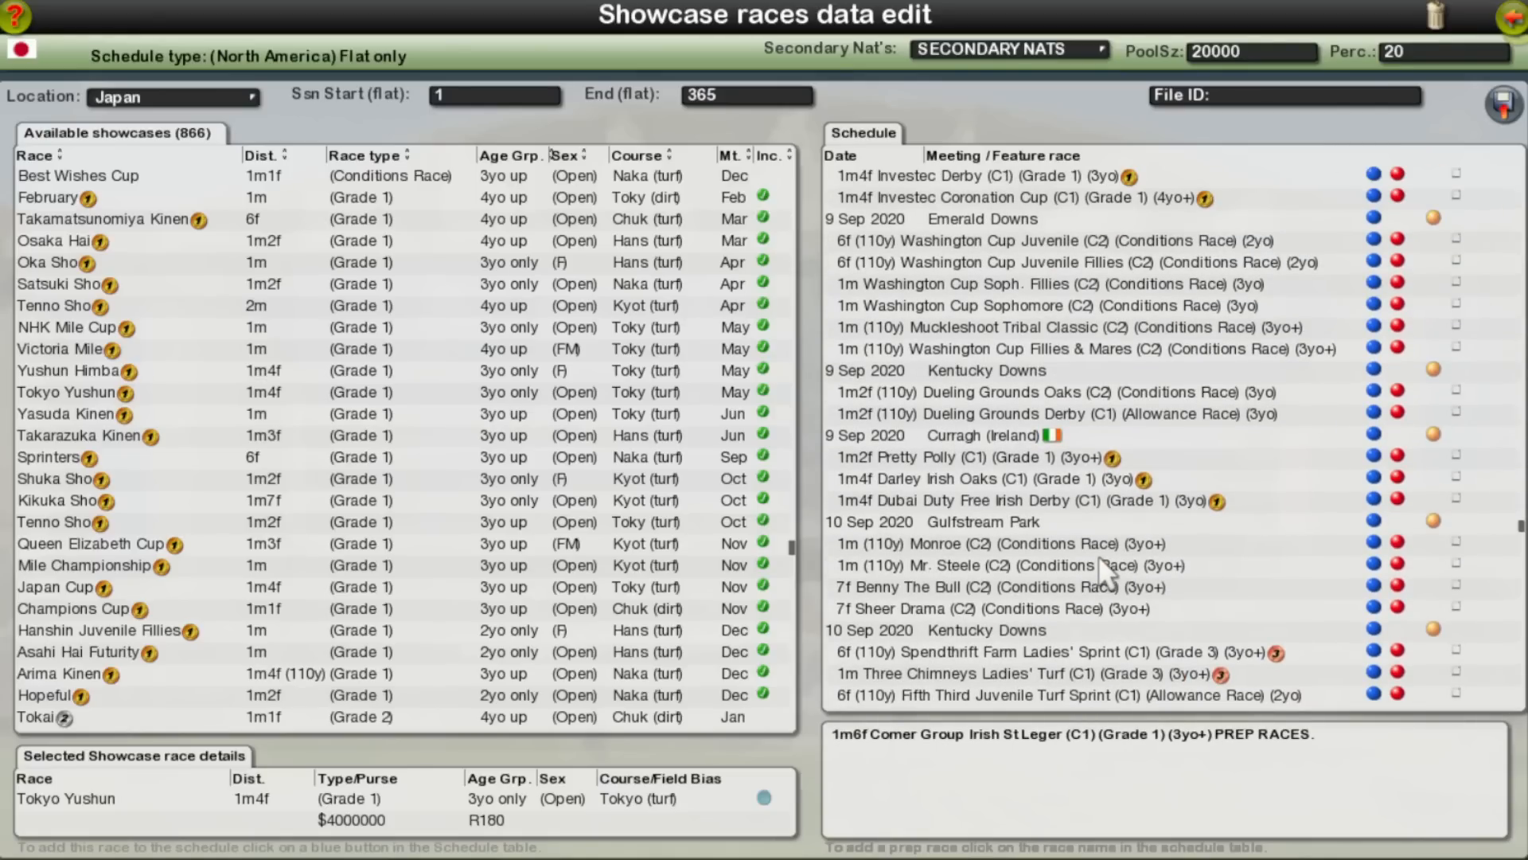
{"action": "left_click", "coordinate": [901, 498]}
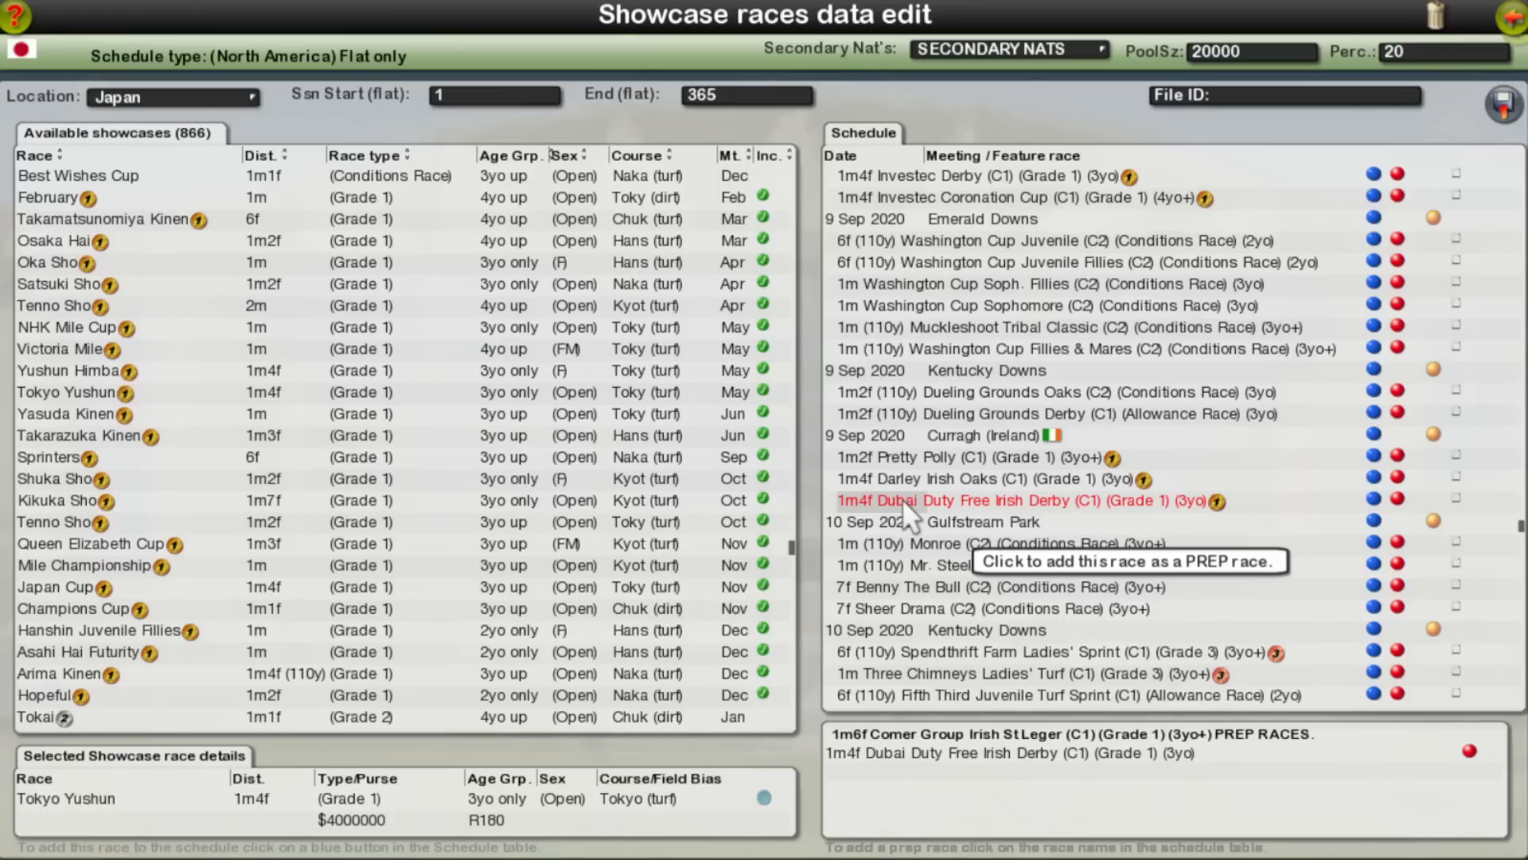
Step: Add the Tattersalls Irish 1000 Guineas and Tattersalls Irish 2000 Guineas as prep races for the Dubai Duty Free Irish Derby
{"action": "left_click", "coordinate": [1455, 498]}
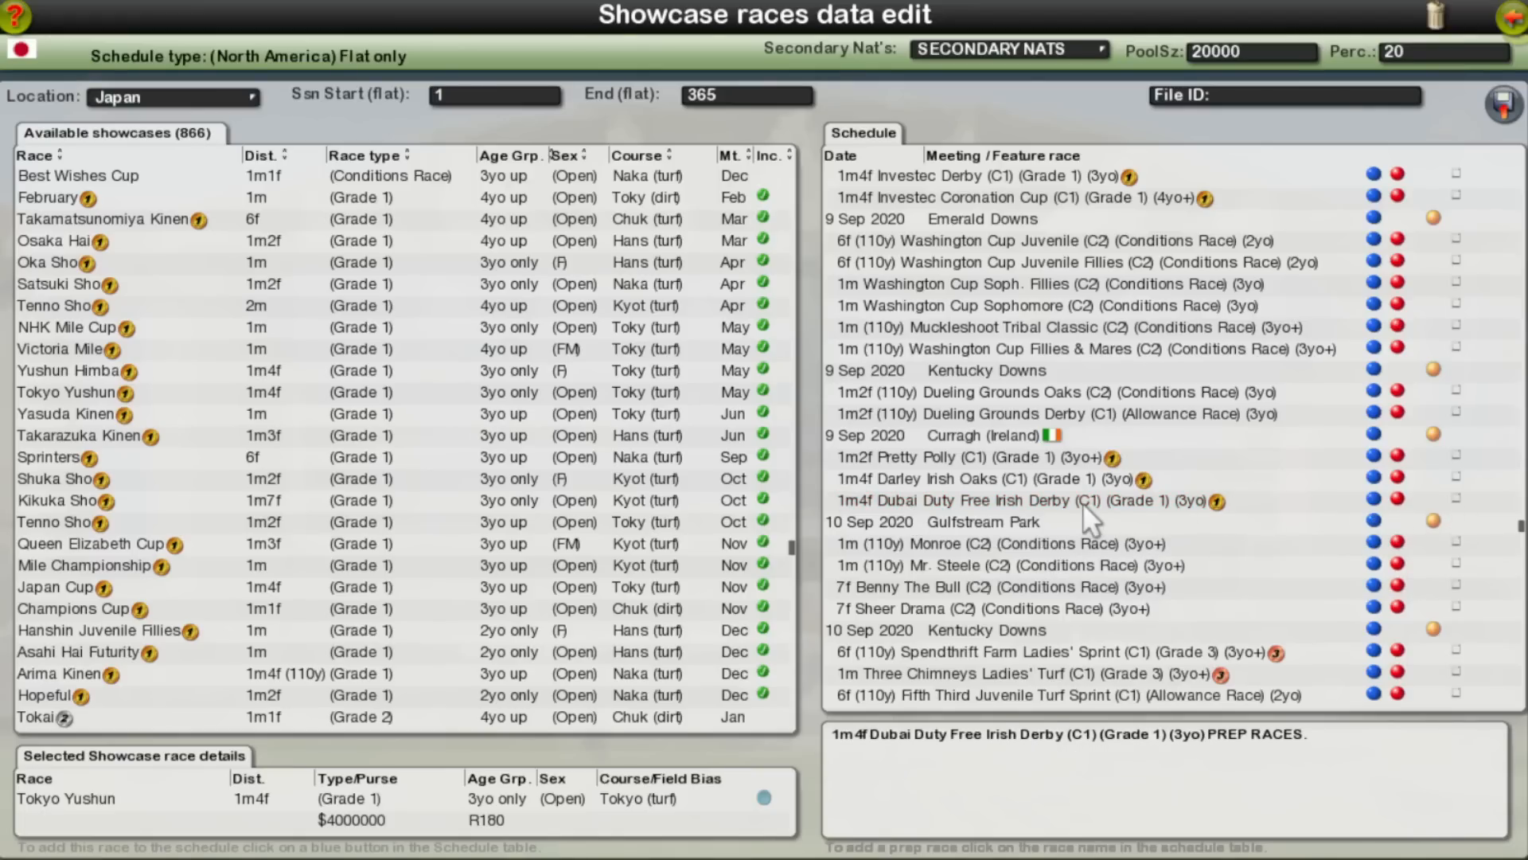
{"action": "scroll", "coordinate": [1081, 502], "scroll_direction": "up", "scroll_amount": 10}
{"action": "scroll", "coordinate": [1080, 502], "scroll_direction": "up", "scroll_amount": 15}
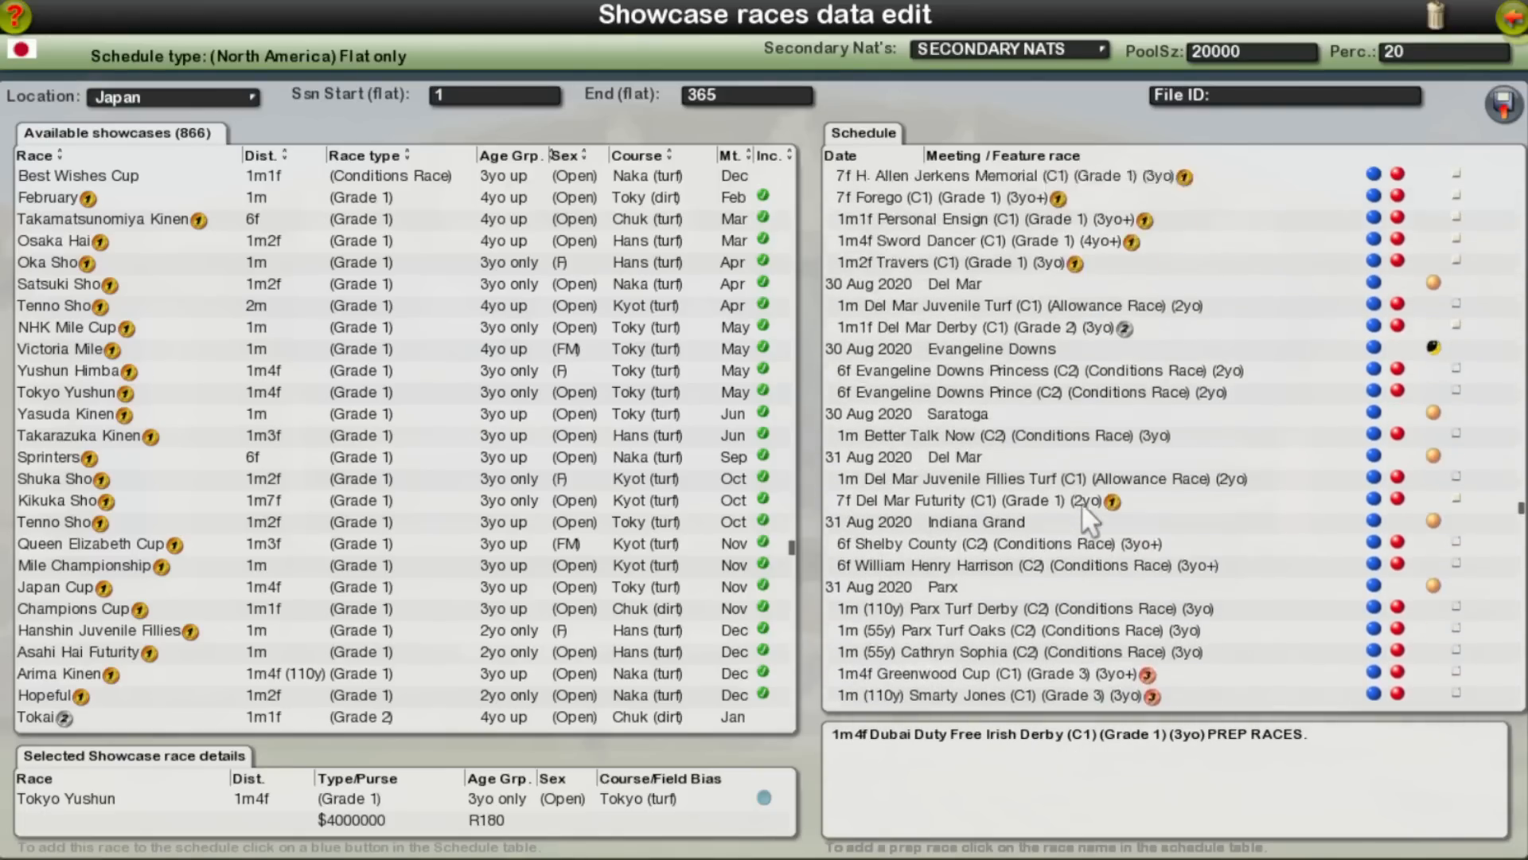
{"action": "scroll", "coordinate": [1081, 503], "scroll_direction": "up", "scroll_amount": 15}
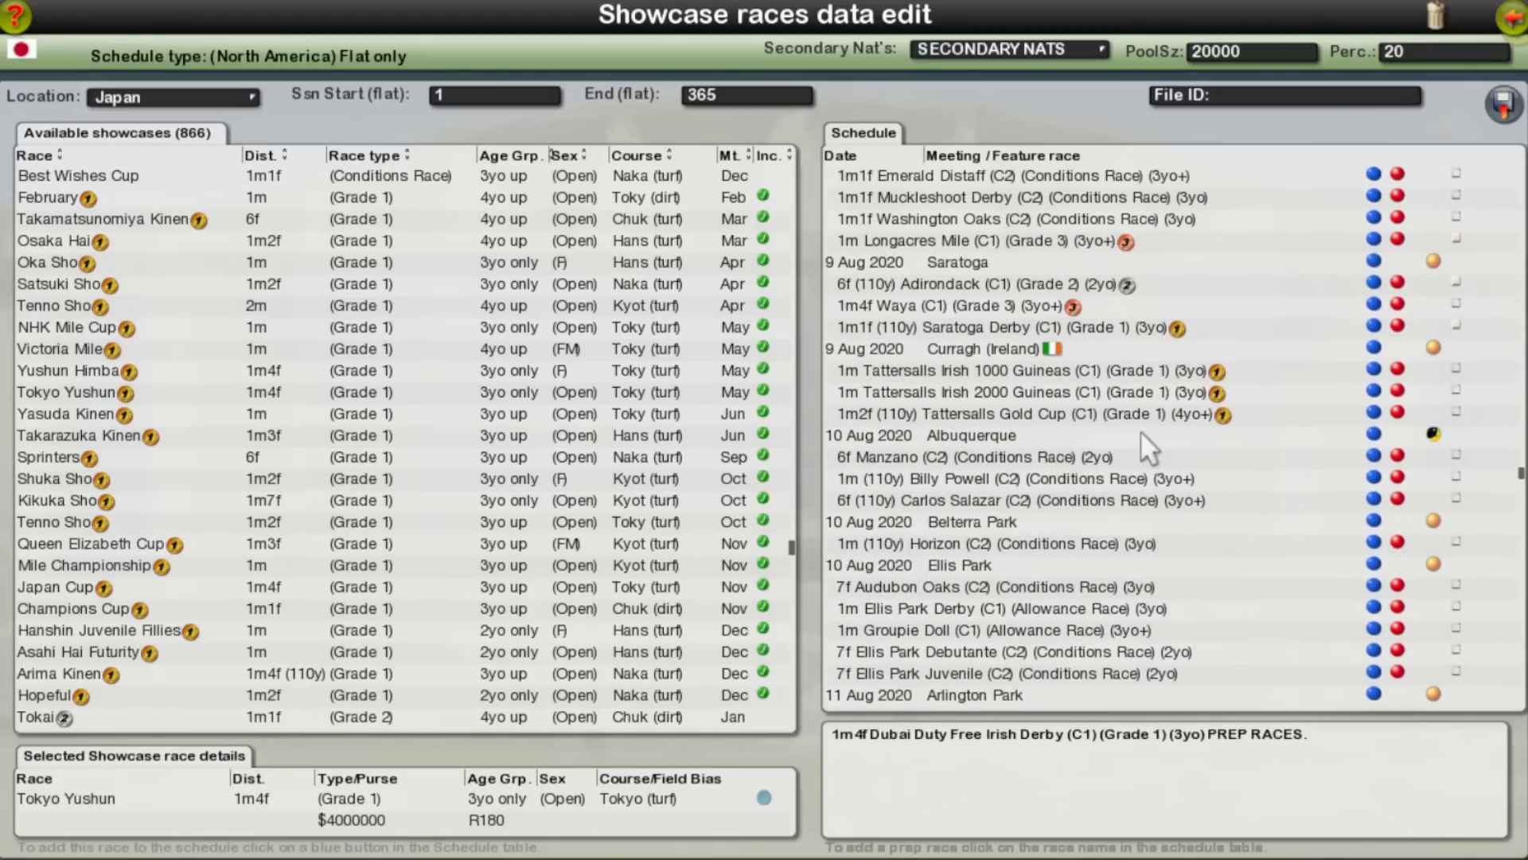
{"action": "left_click", "coordinate": [904, 372]}
{"action": "left_click", "coordinate": [899, 388]}
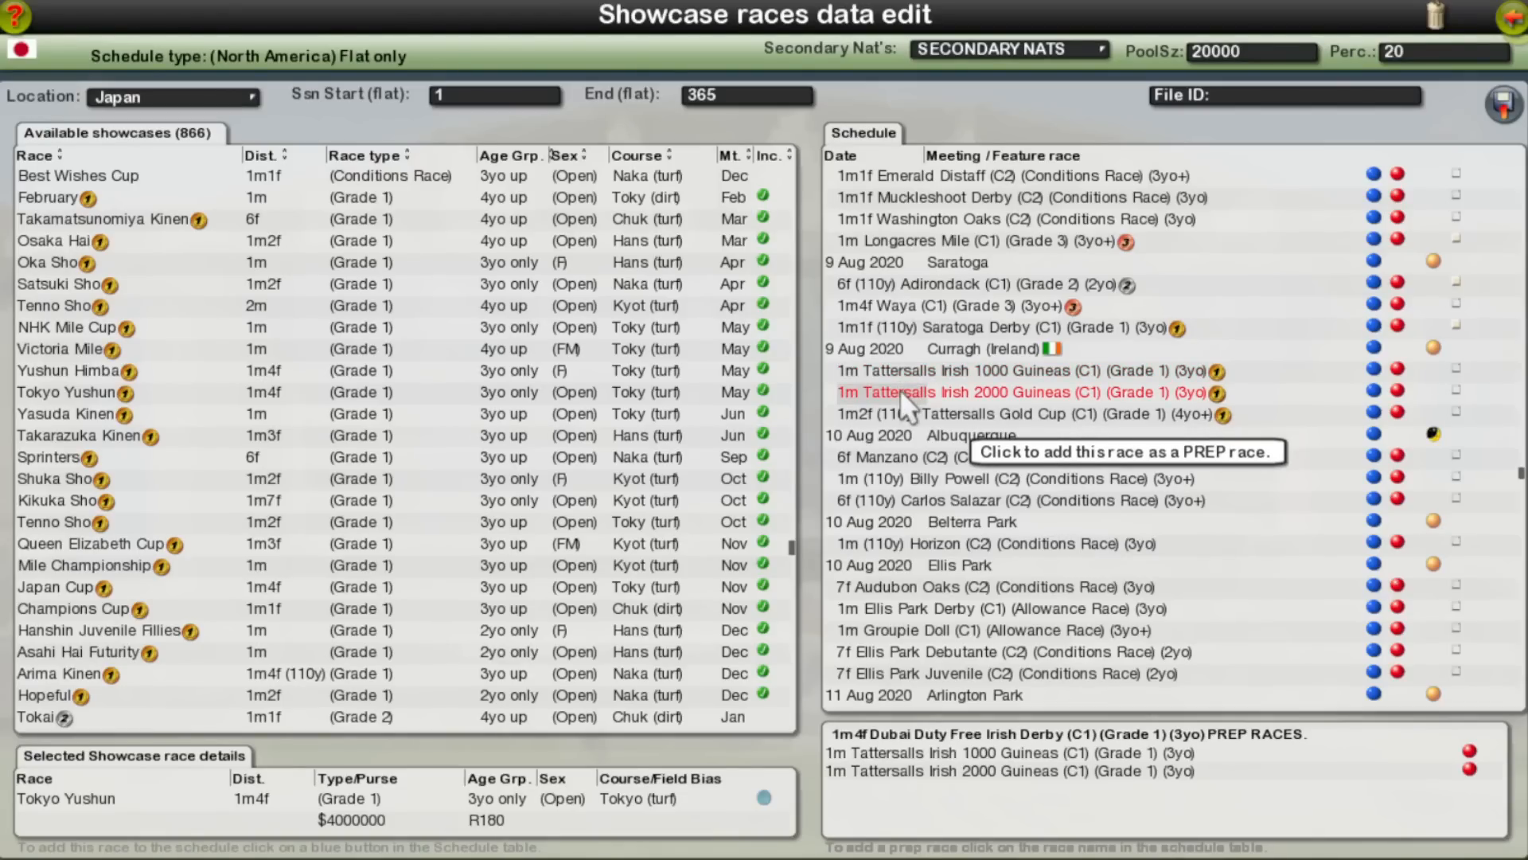
Step: Switch the available showcases to Ireland and bring up the Irish Grade 1 races
{"action": "left_click", "coordinate": [175, 98]}
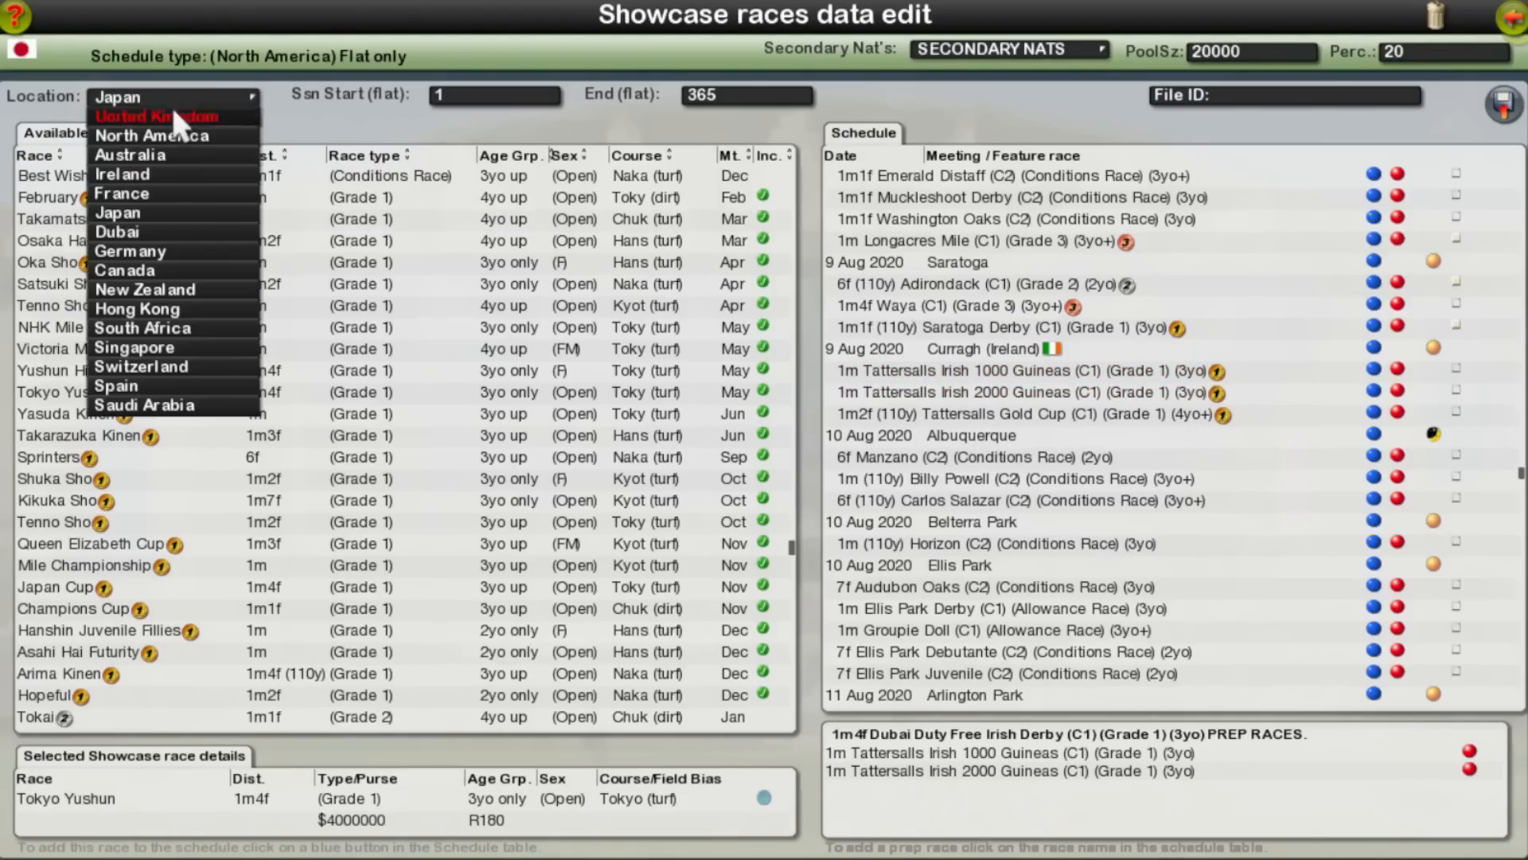
{"action": "left_click", "coordinate": [183, 179]}
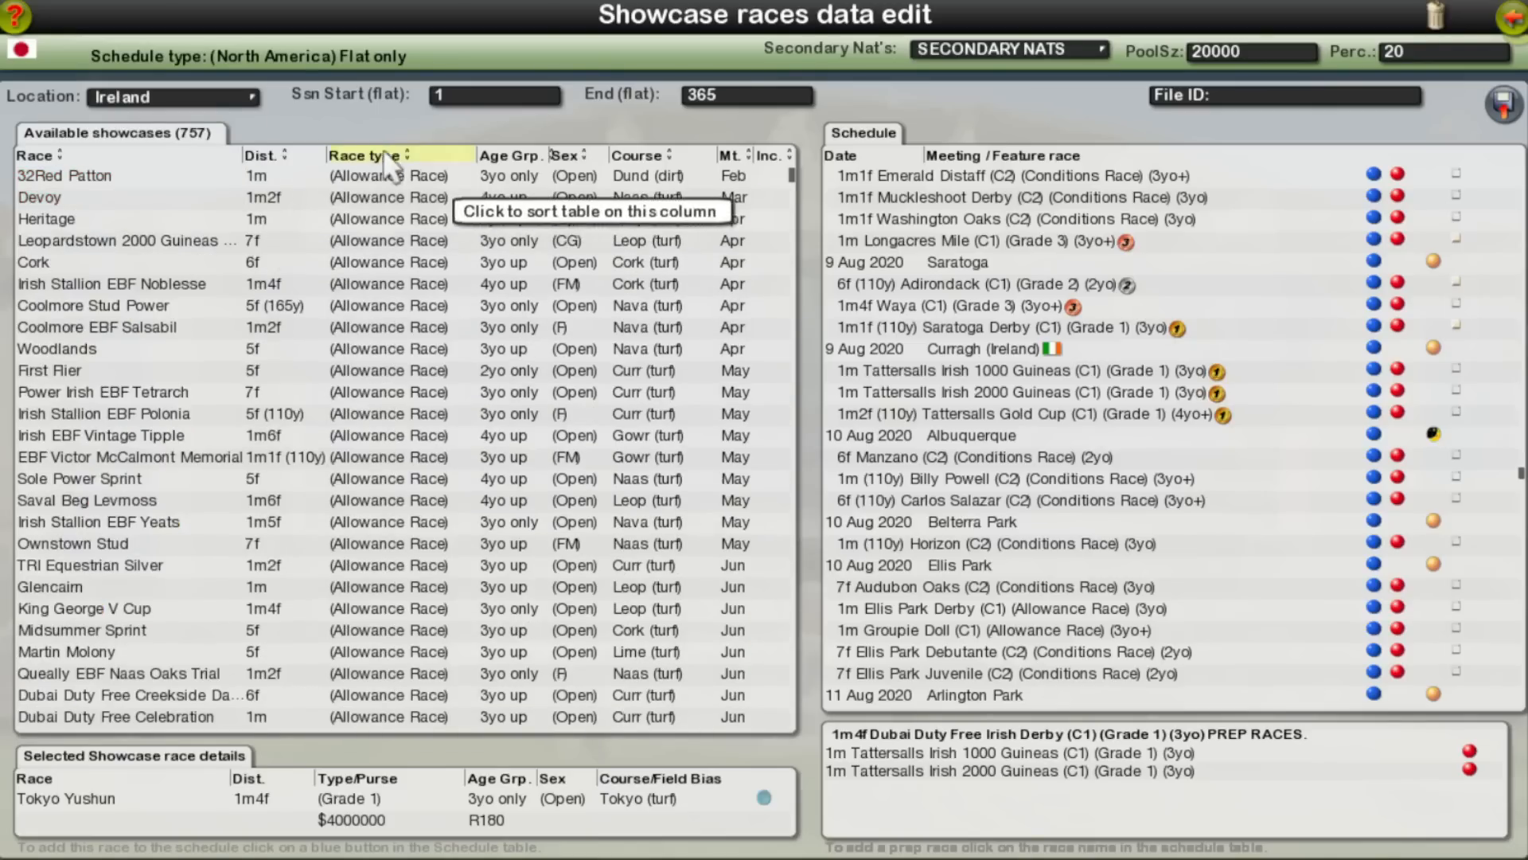
{"action": "left_click_drag", "start_coordinate": [793, 174], "coordinate": [792, 262]}
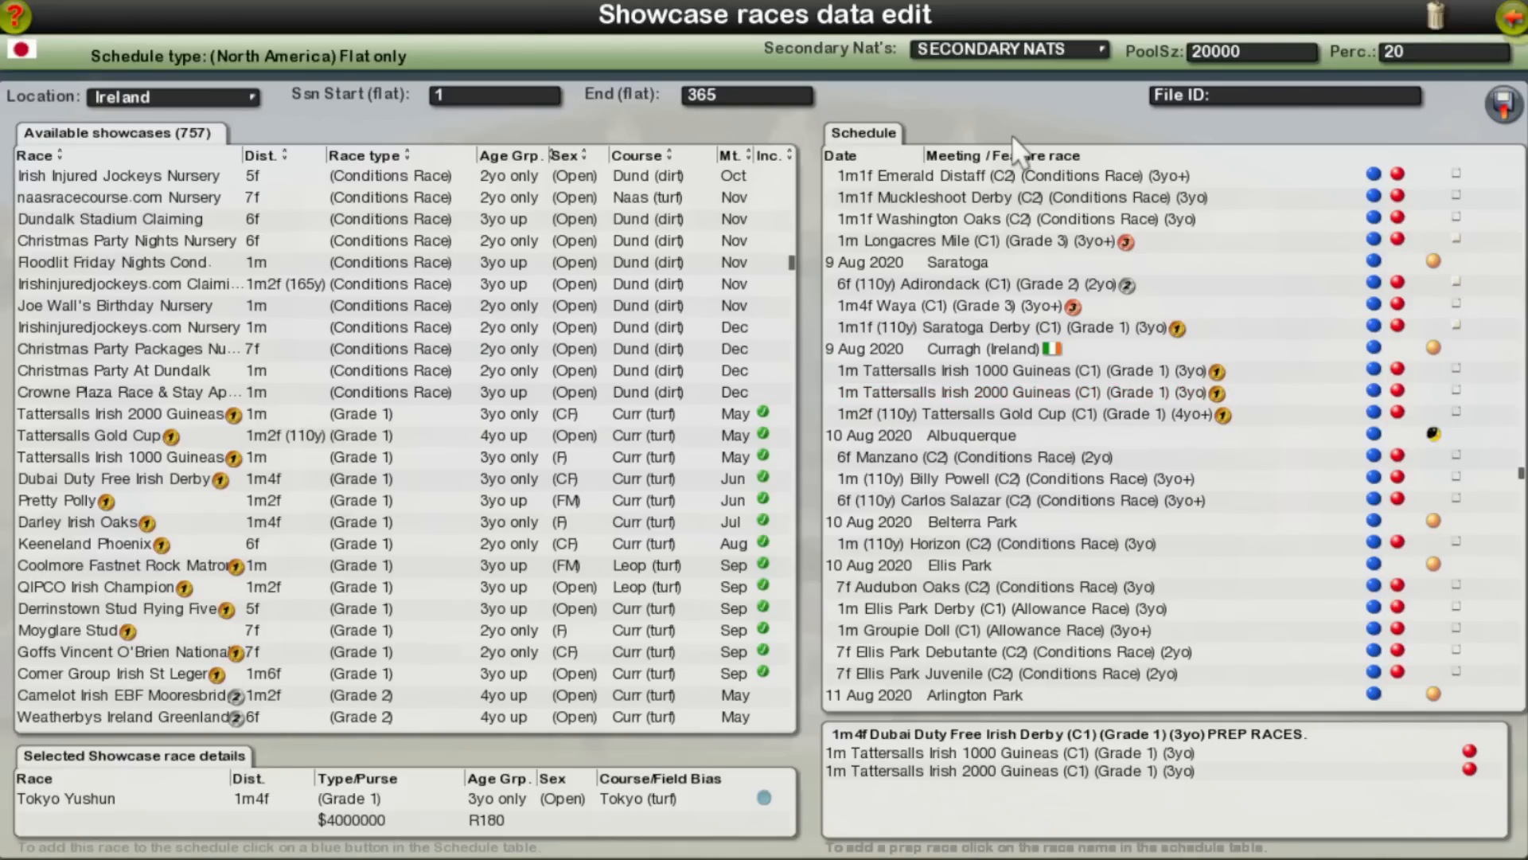
Step: Open the prep races of the William Hill St Leger at Doncaster on 8 Oct 2020 for editing
{"action": "scroll", "coordinate": [1046, 305], "scroll_direction": "down", "scroll_amount": 10}
{"action": "scroll", "coordinate": [1041, 491], "scroll_direction": "down", "scroll_amount": 15}
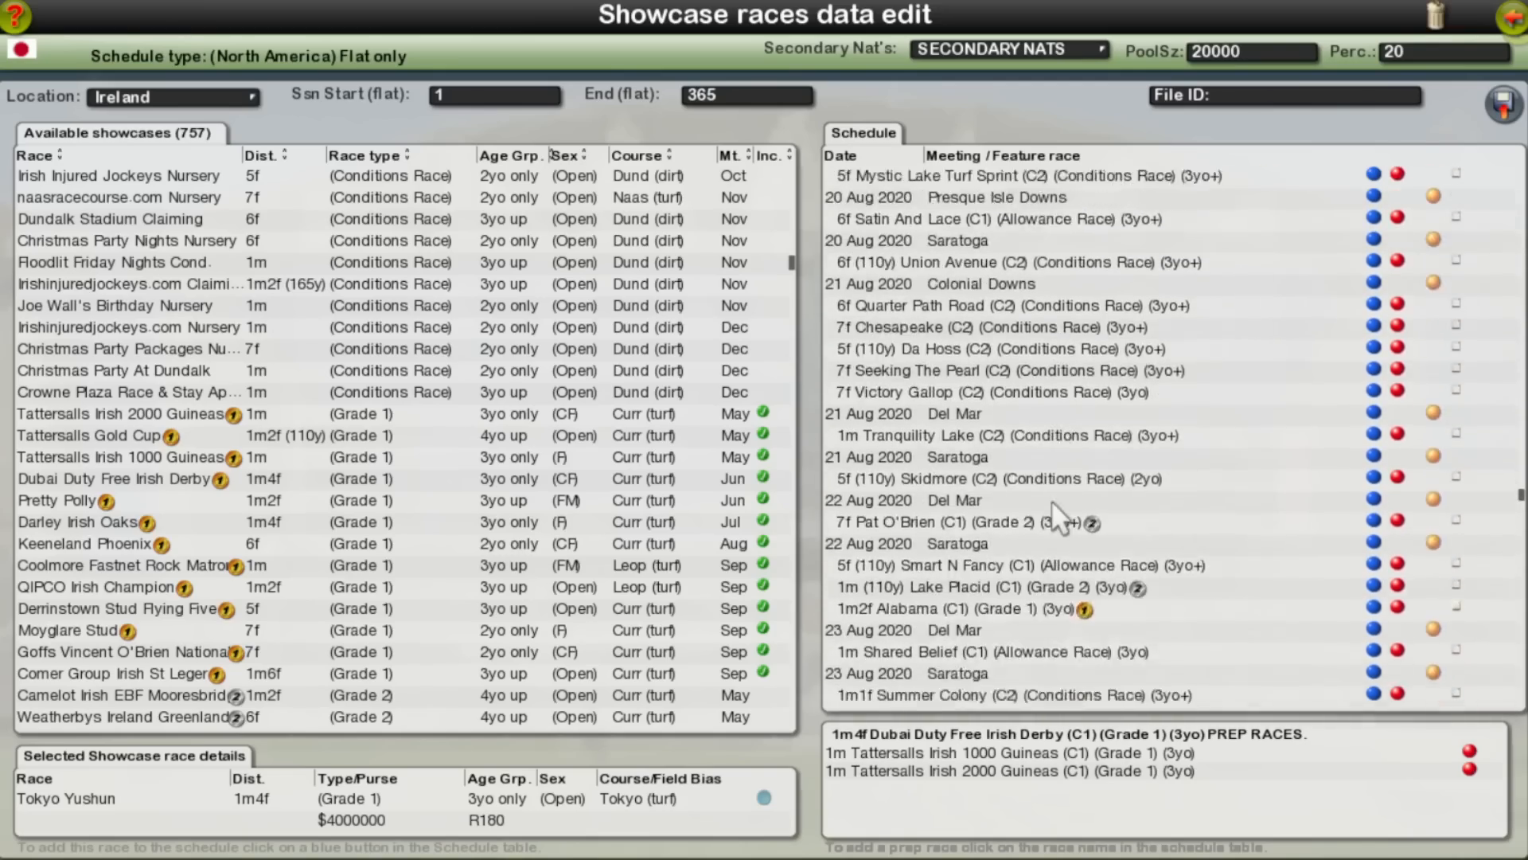
{"action": "scroll", "coordinate": [1052, 501], "scroll_direction": "down", "scroll_amount": 12}
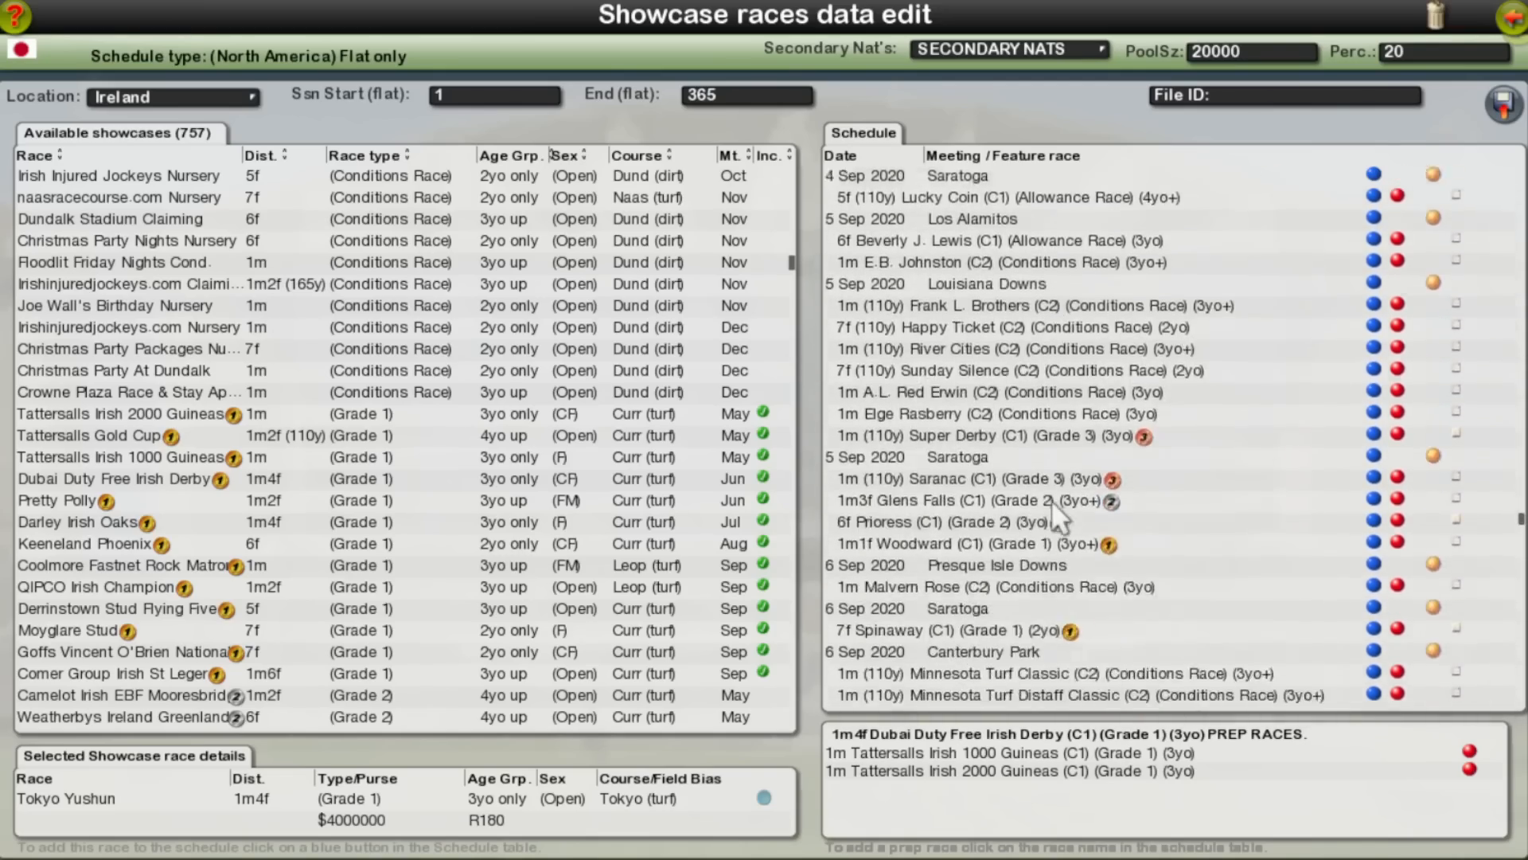
{"action": "scroll", "coordinate": [1051, 500], "scroll_direction": "down", "scroll_amount": 12}
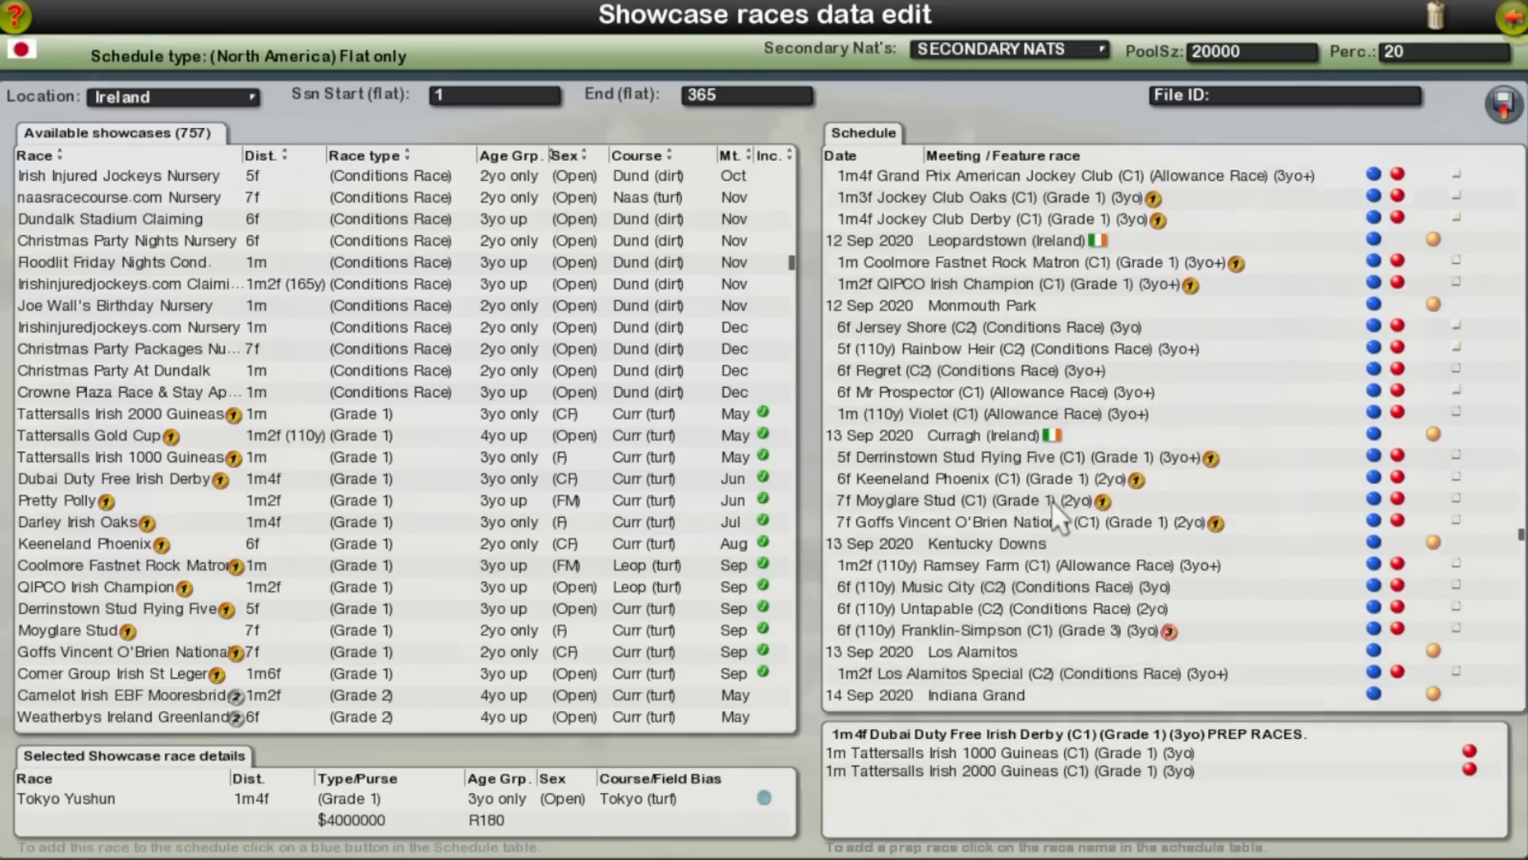
{"action": "scroll", "coordinate": [1052, 500], "scroll_direction": "down", "scroll_amount": 9}
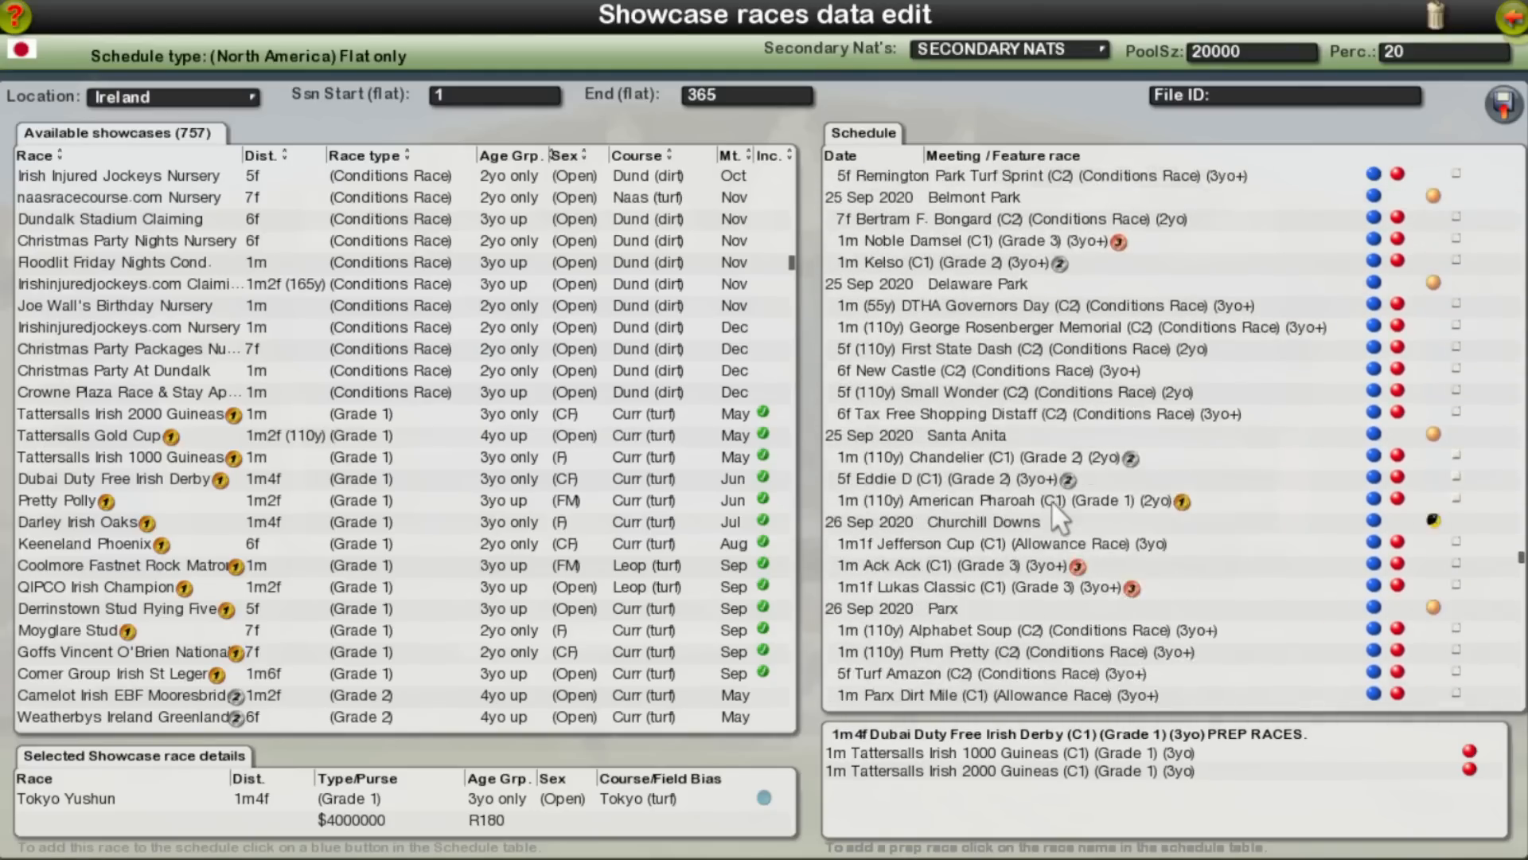
{"action": "scroll", "coordinate": [1052, 501], "scroll_direction": "down", "scroll_amount": 12}
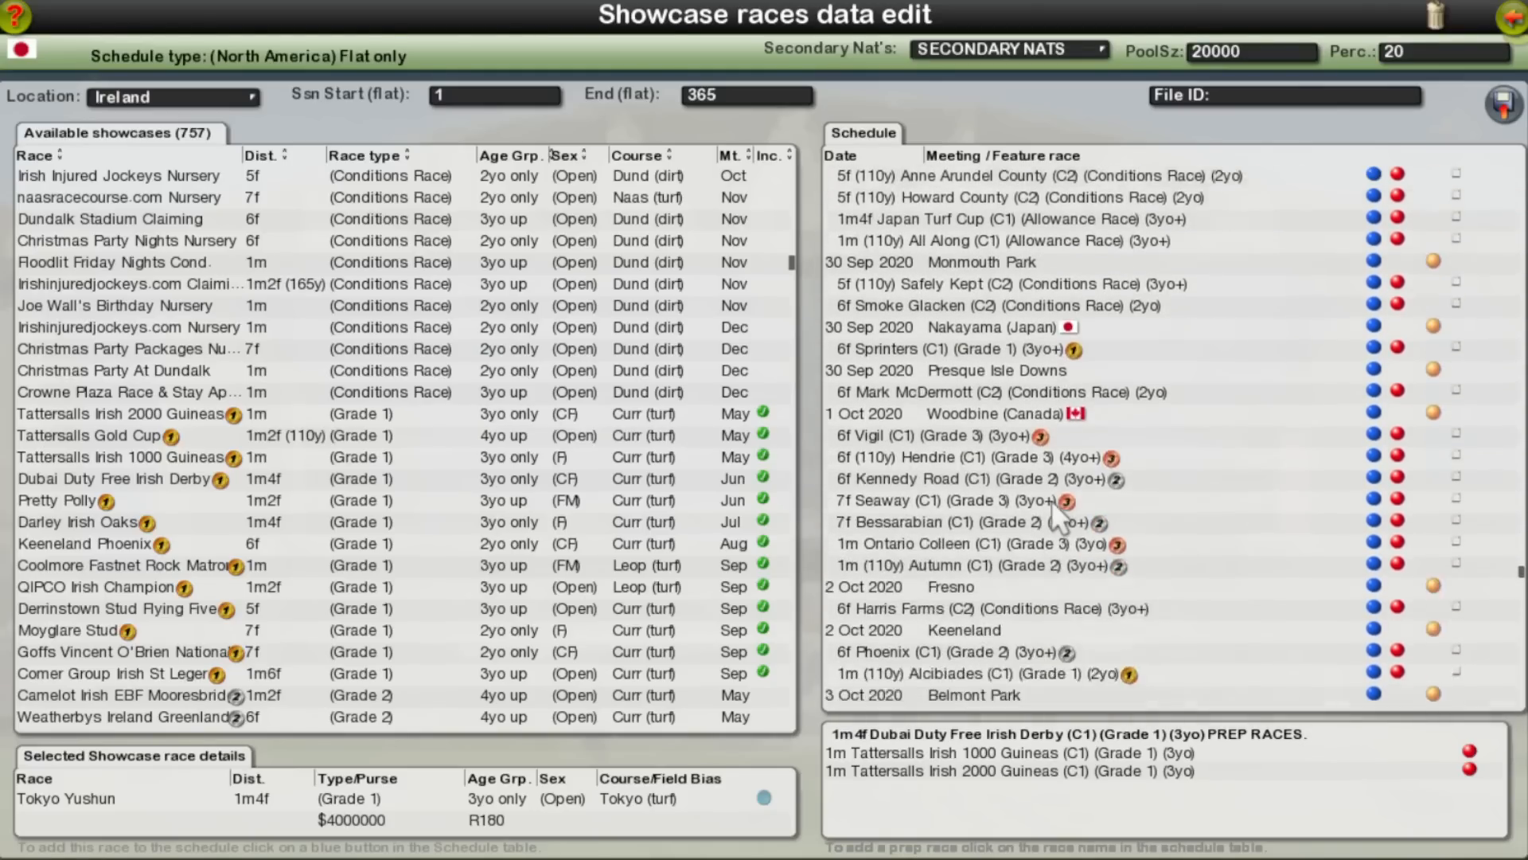
{"action": "scroll", "coordinate": [1051, 500], "scroll_direction": "down", "scroll_amount": 12}
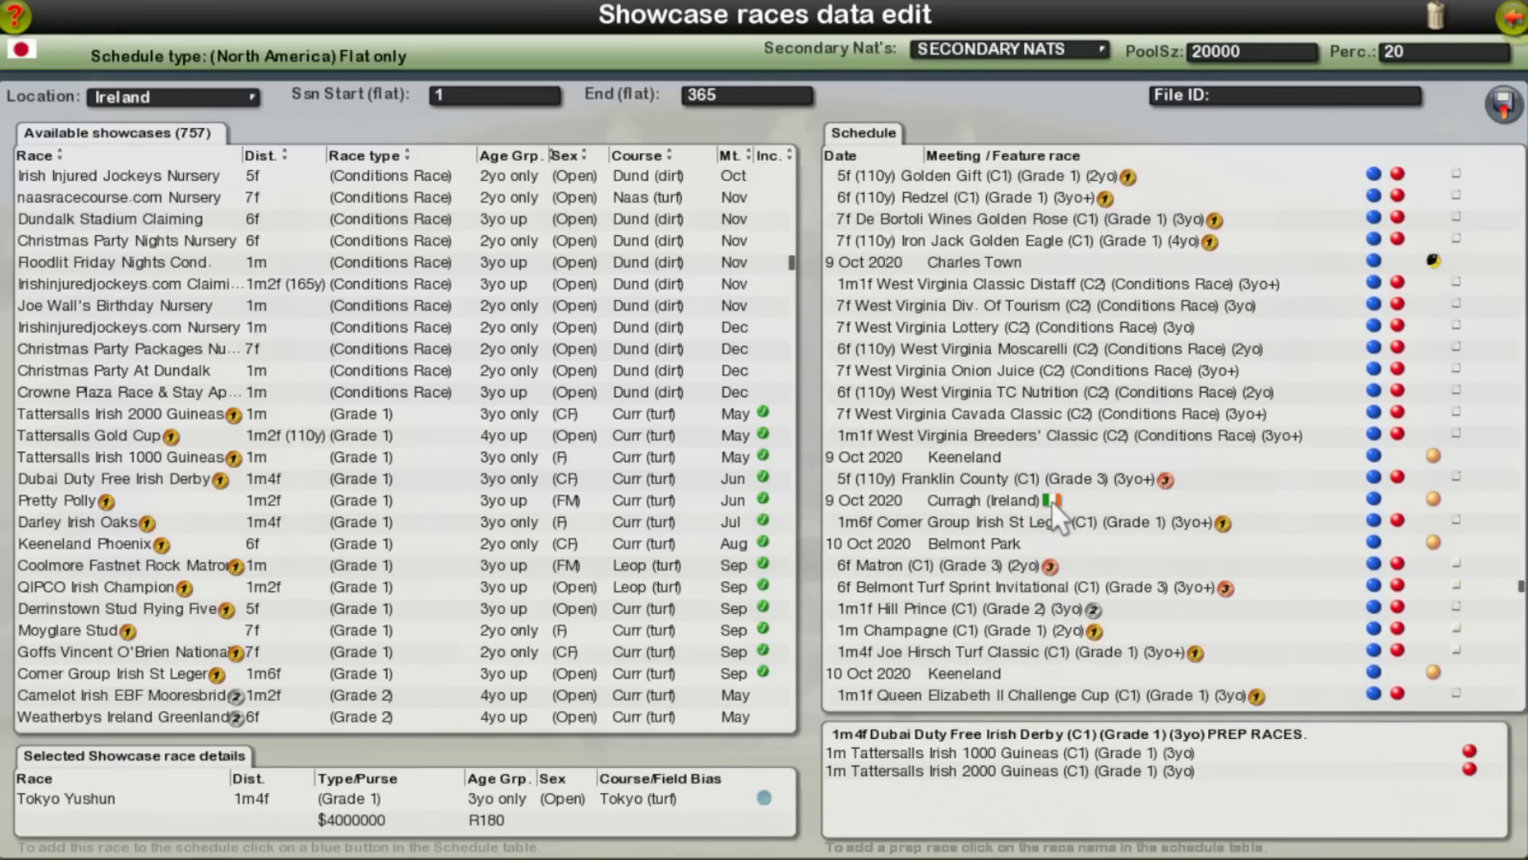
{"action": "scroll", "coordinate": [1052, 500], "scroll_direction": "up", "scroll_amount": 4}
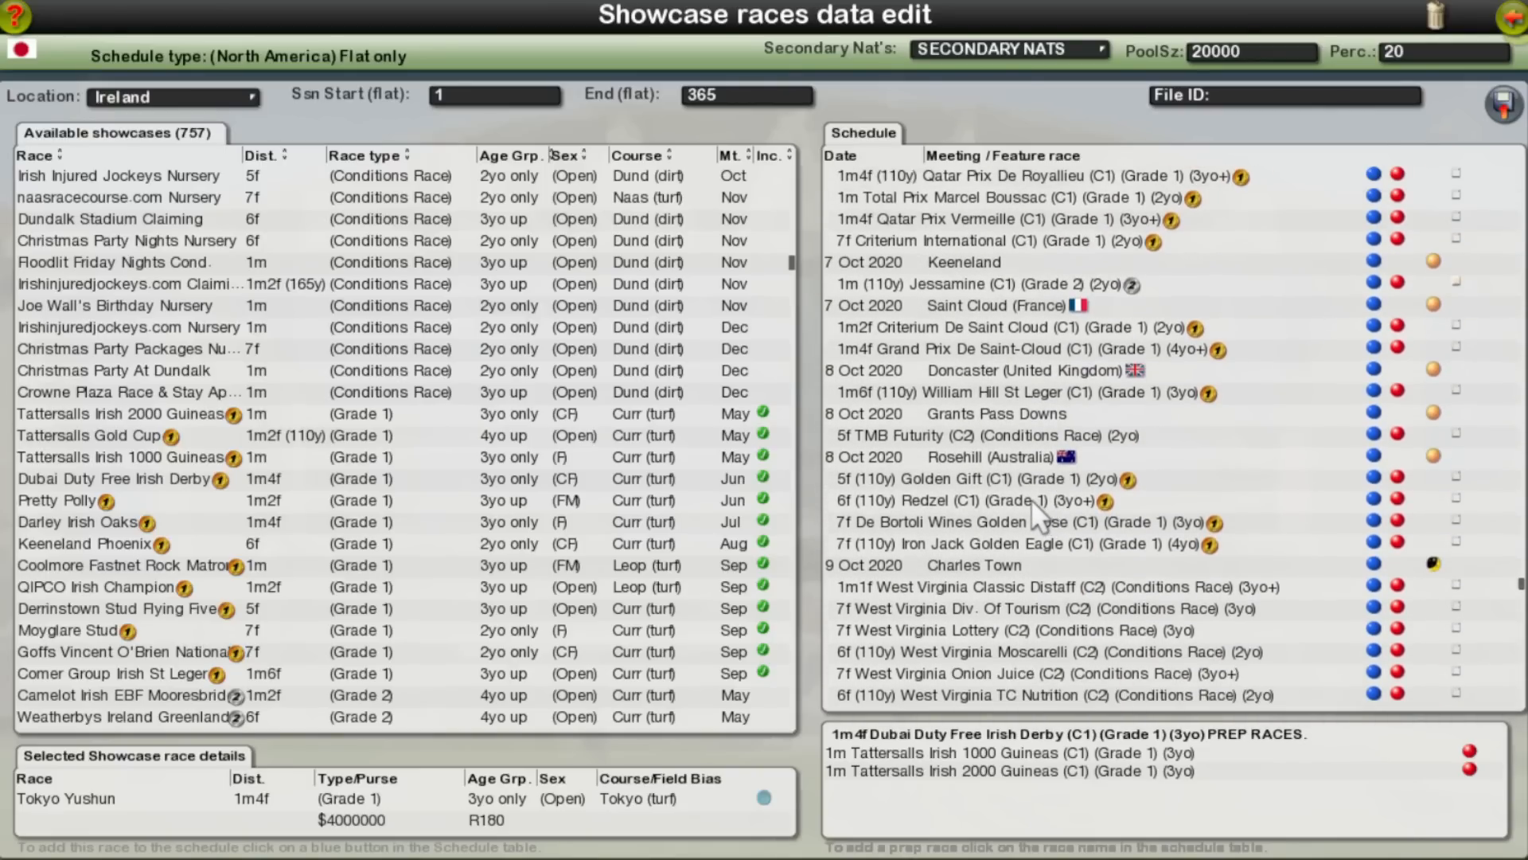
{"action": "left_click", "coordinate": [1454, 393]}
{"action": "scroll", "coordinate": [1131, 410], "scroll_direction": "up", "scroll_amount": 20}
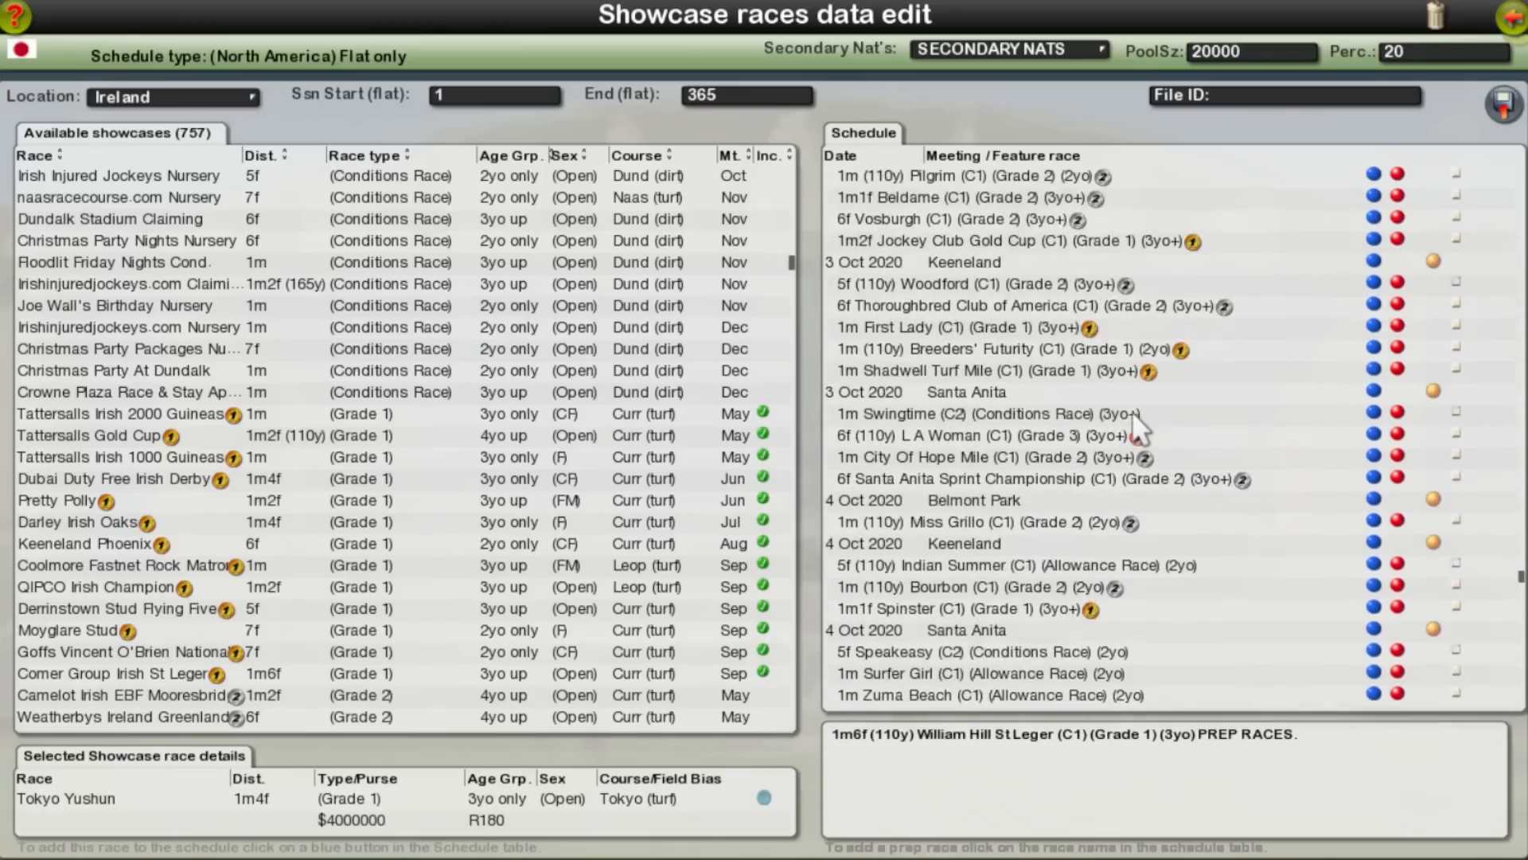
{"action": "scroll", "coordinate": [1132, 411], "scroll_direction": "up", "scroll_amount": 15}
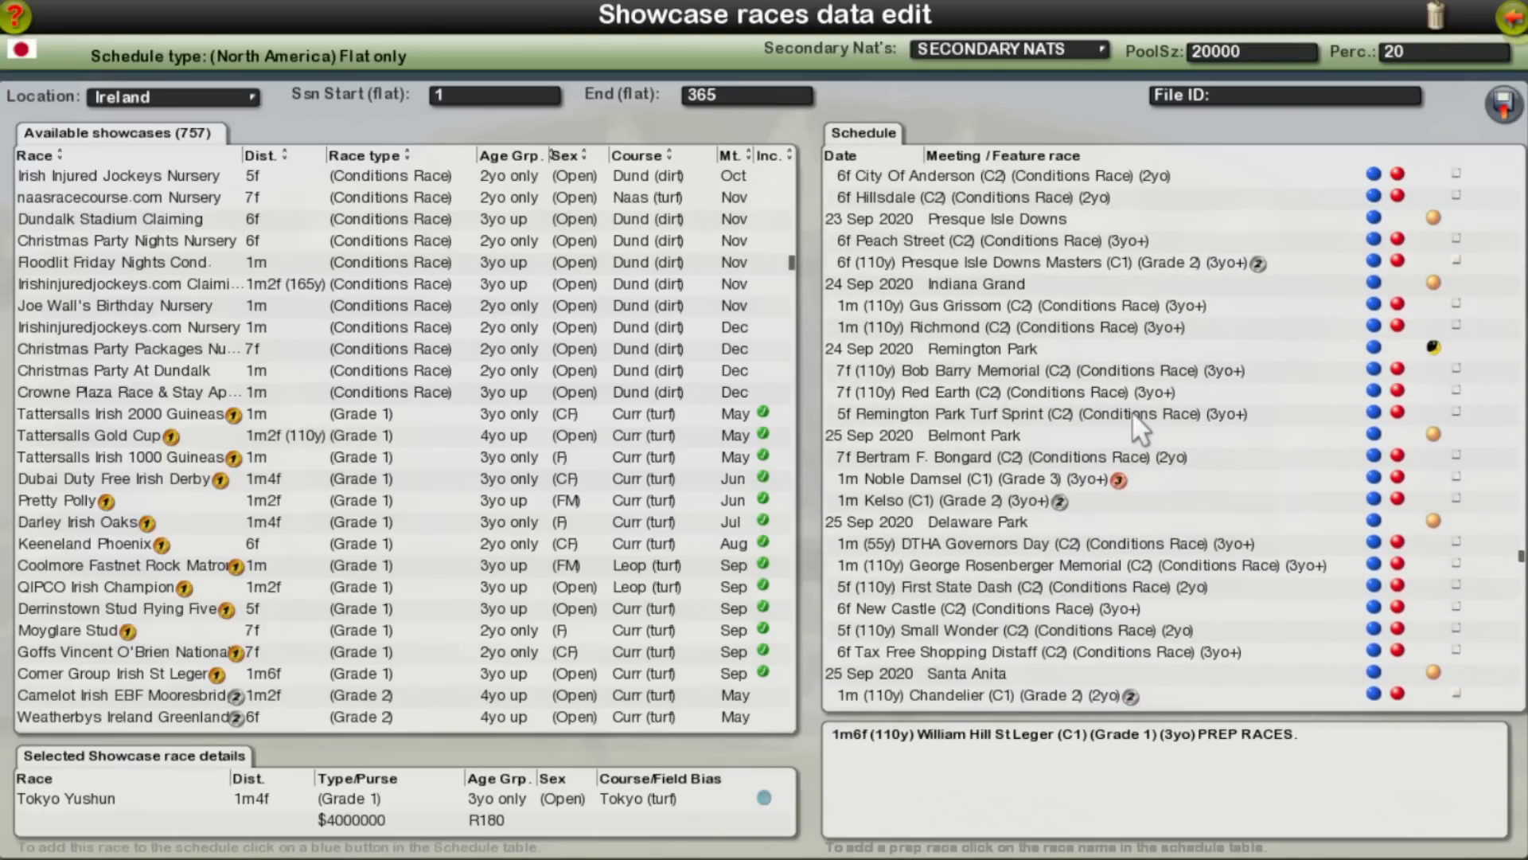
{"action": "scroll", "coordinate": [1133, 415], "scroll_direction": "up", "scroll_amount": 15}
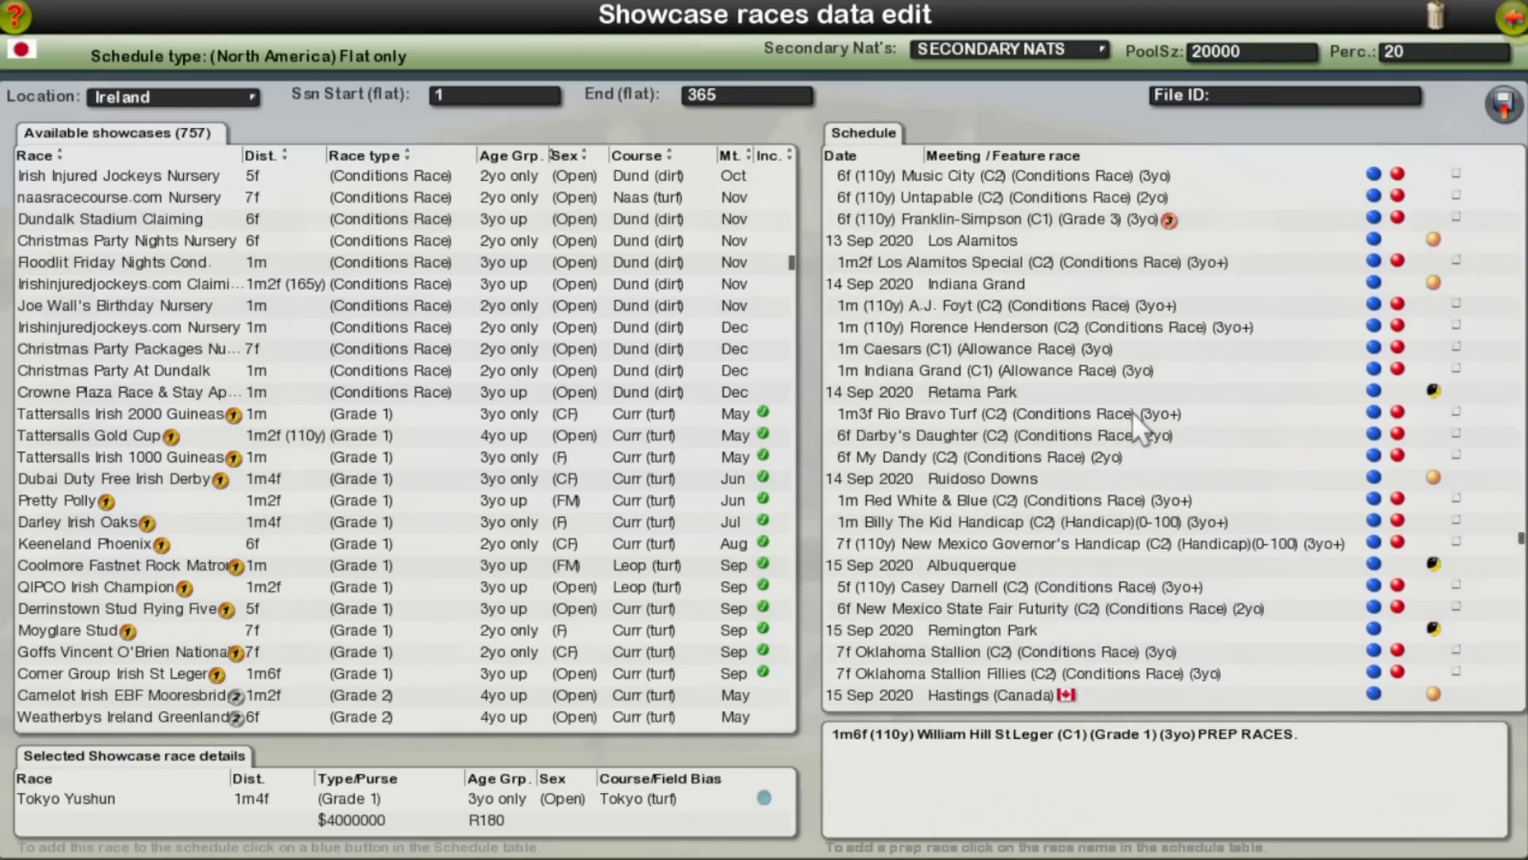
{"action": "scroll", "coordinate": [1133, 415], "scroll_direction": "up", "scroll_amount": 15}
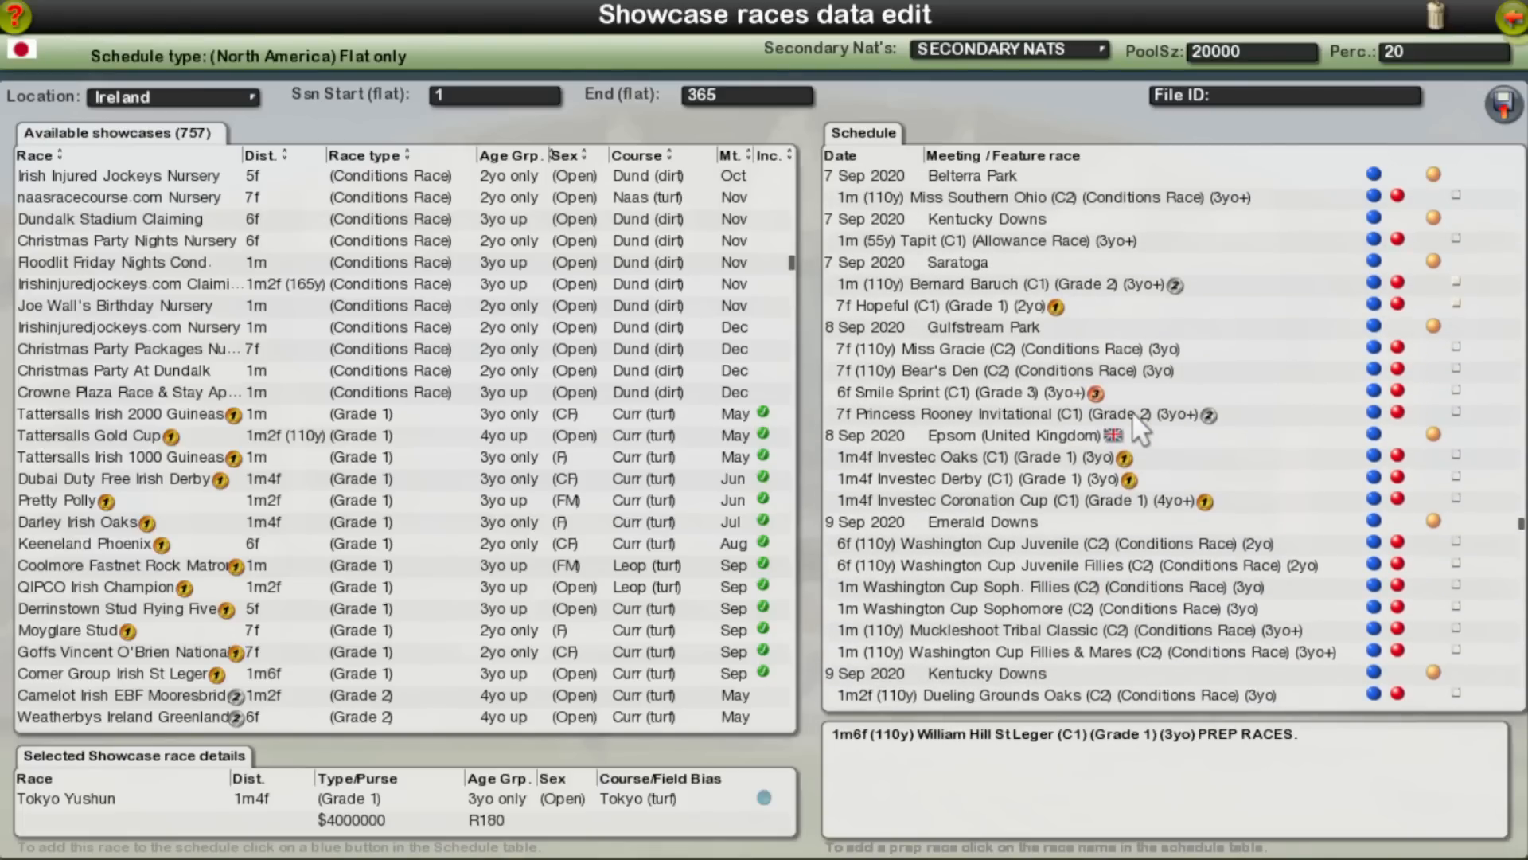
{"action": "left_click", "coordinate": [1458, 475]}
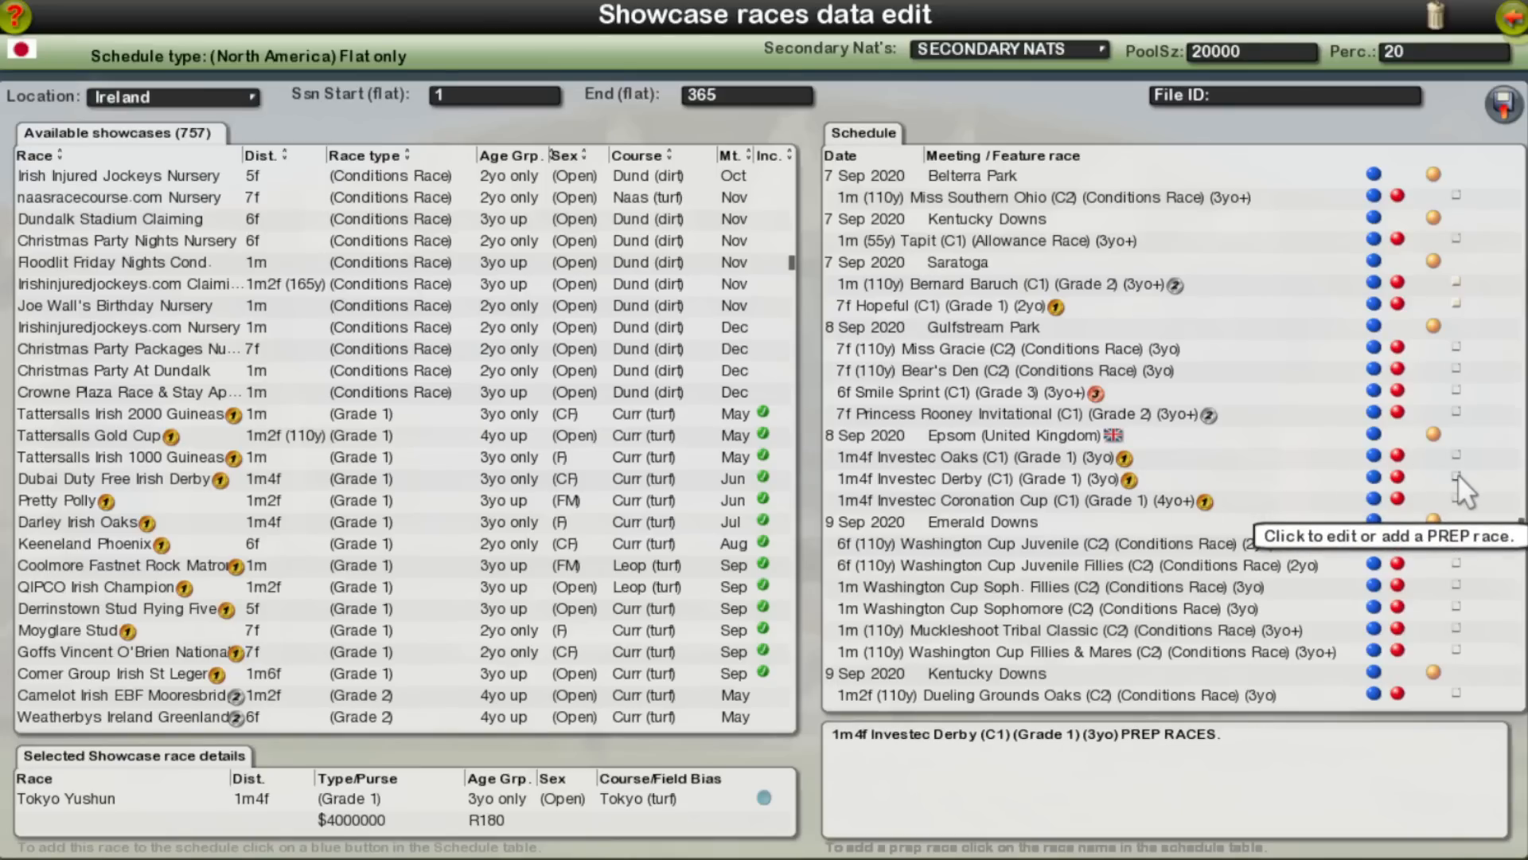
{"action": "scroll", "coordinate": [1458, 473], "scroll_direction": "down", "scroll_amount": 15}
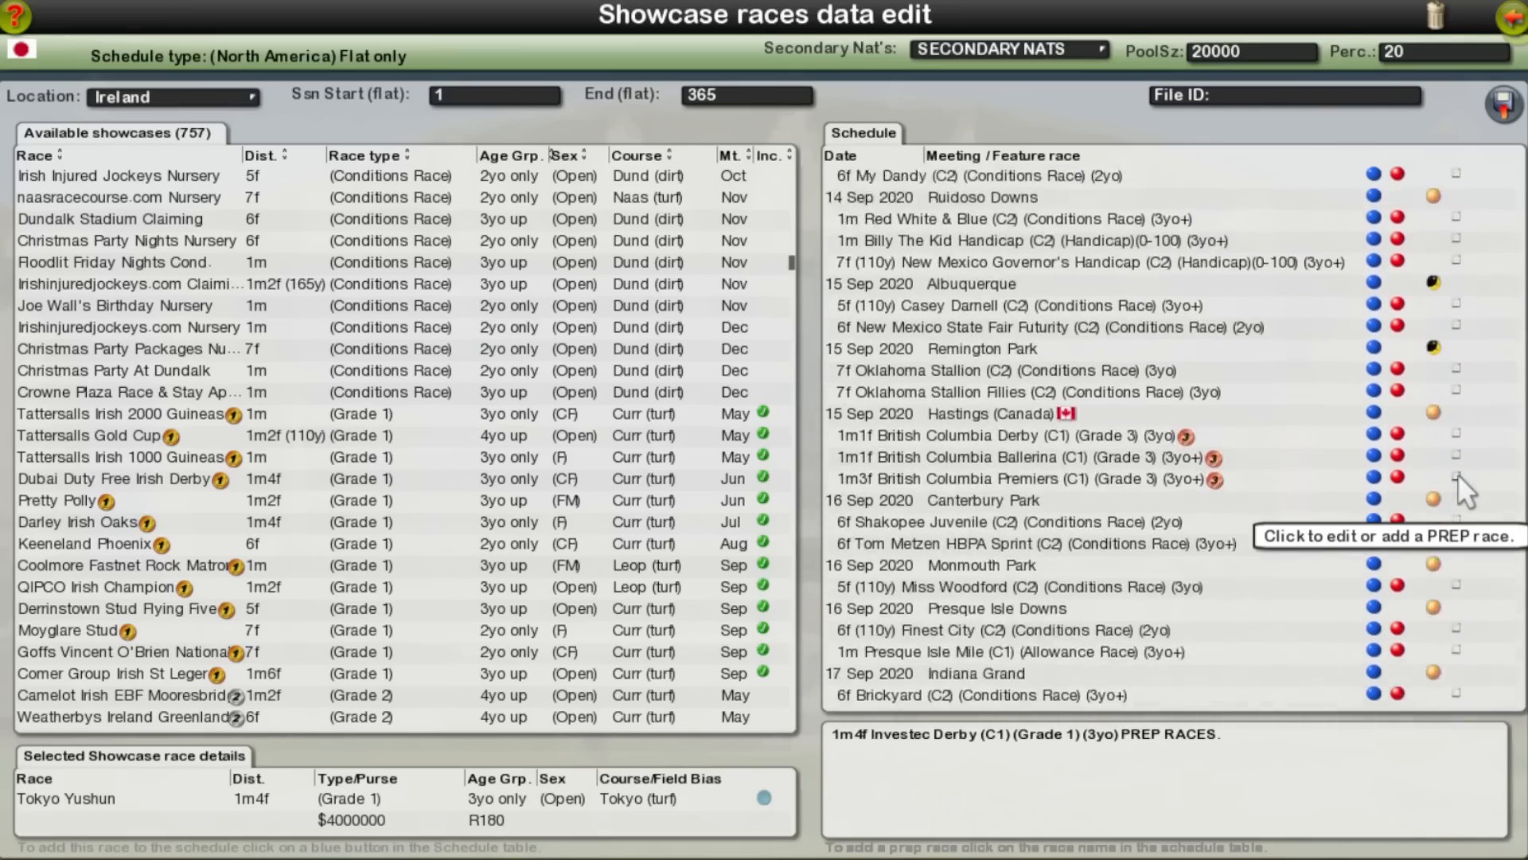
{"action": "scroll", "coordinate": [1458, 474], "scroll_direction": "down", "scroll_amount": 15}
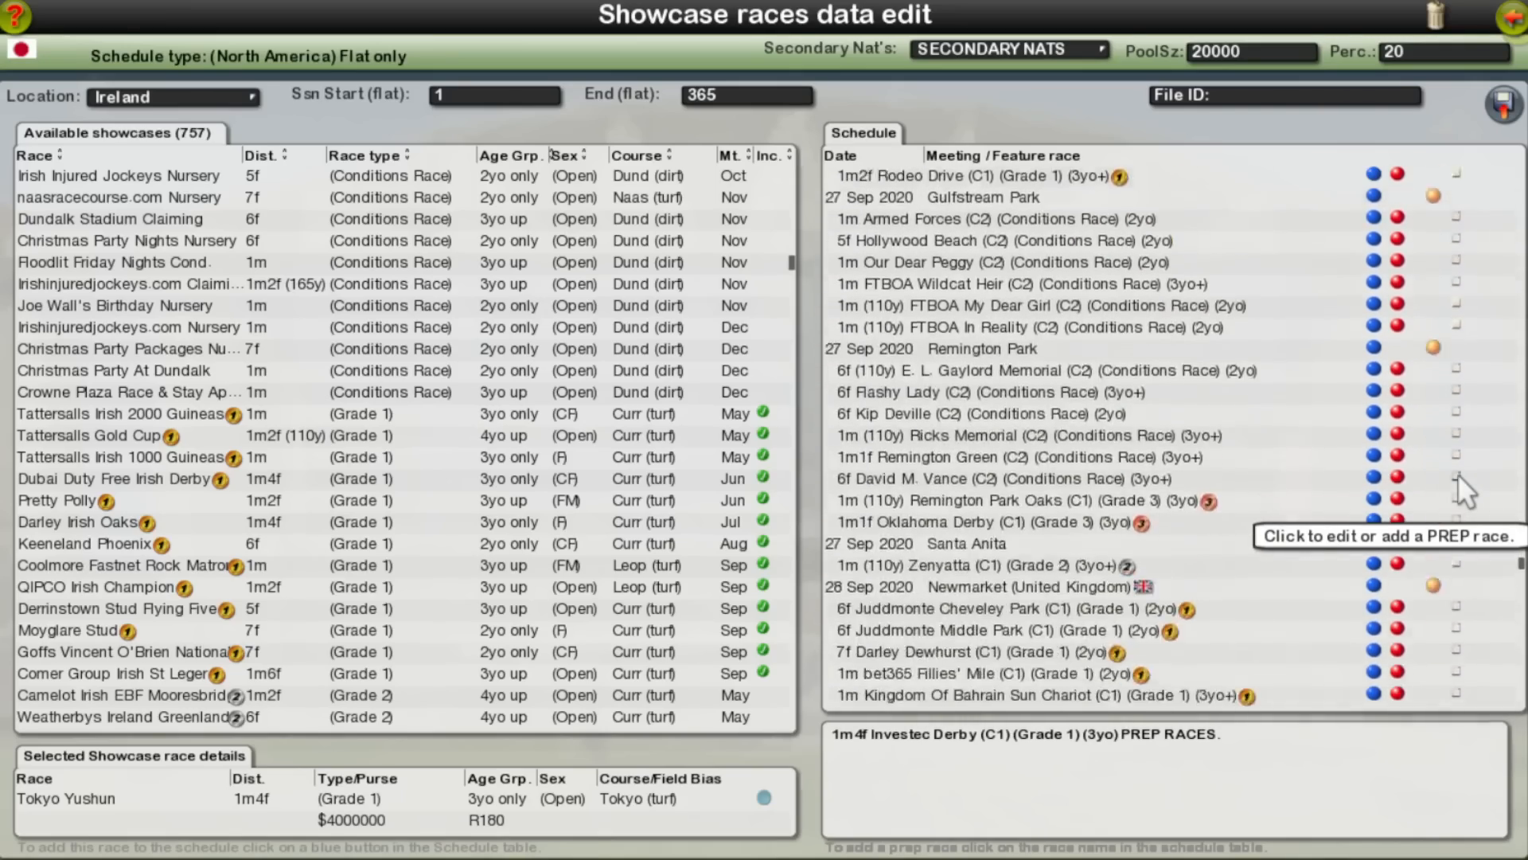
{"action": "scroll", "coordinate": [1457, 474], "scroll_direction": "down", "scroll_amount": 15}
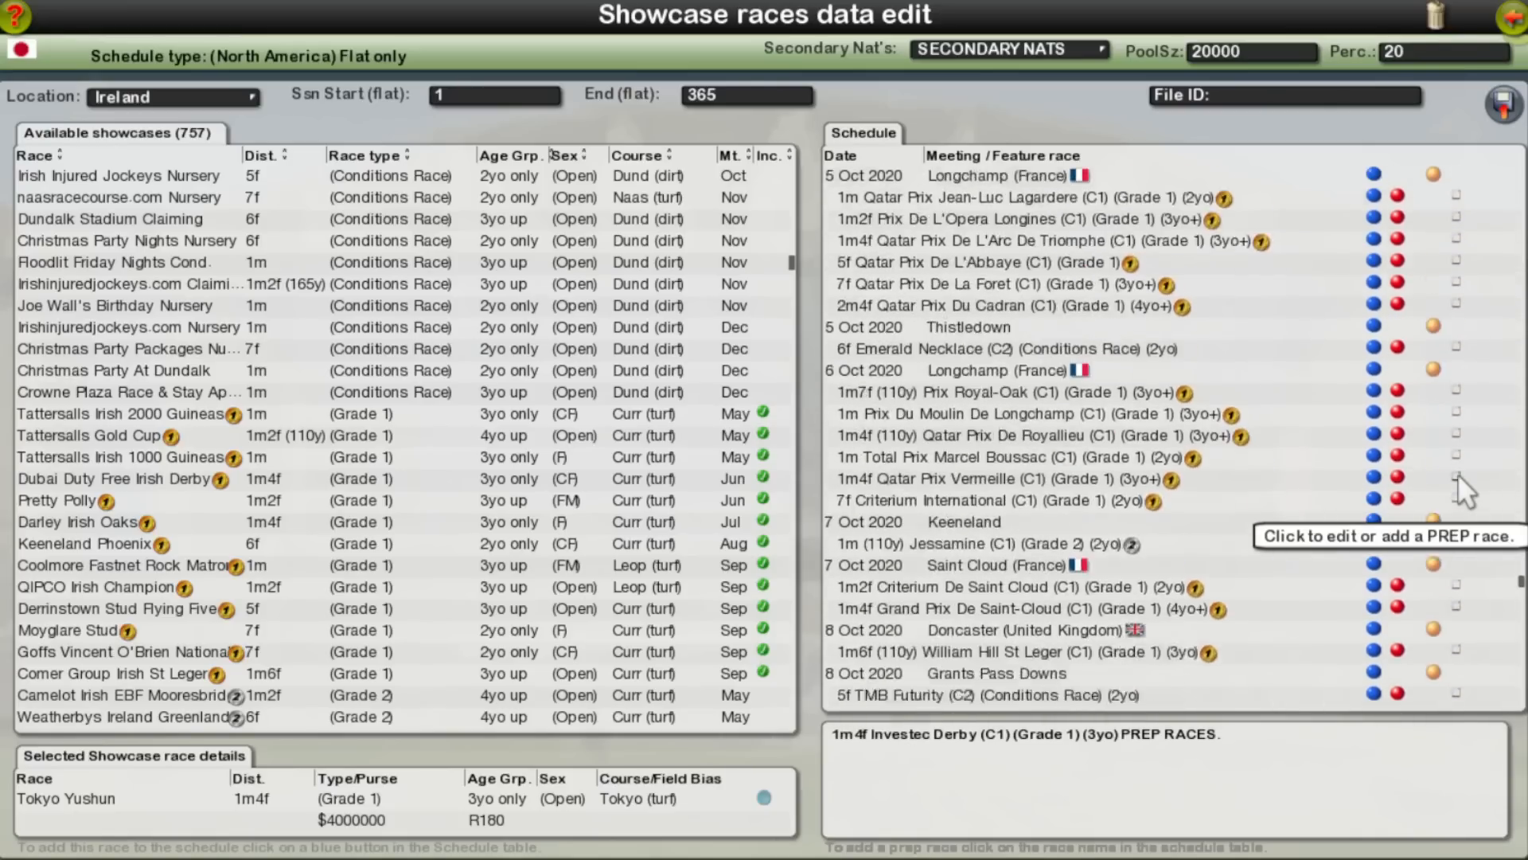
{"action": "scroll", "coordinate": [1458, 473], "scroll_direction": "down", "scroll_amount": 6}
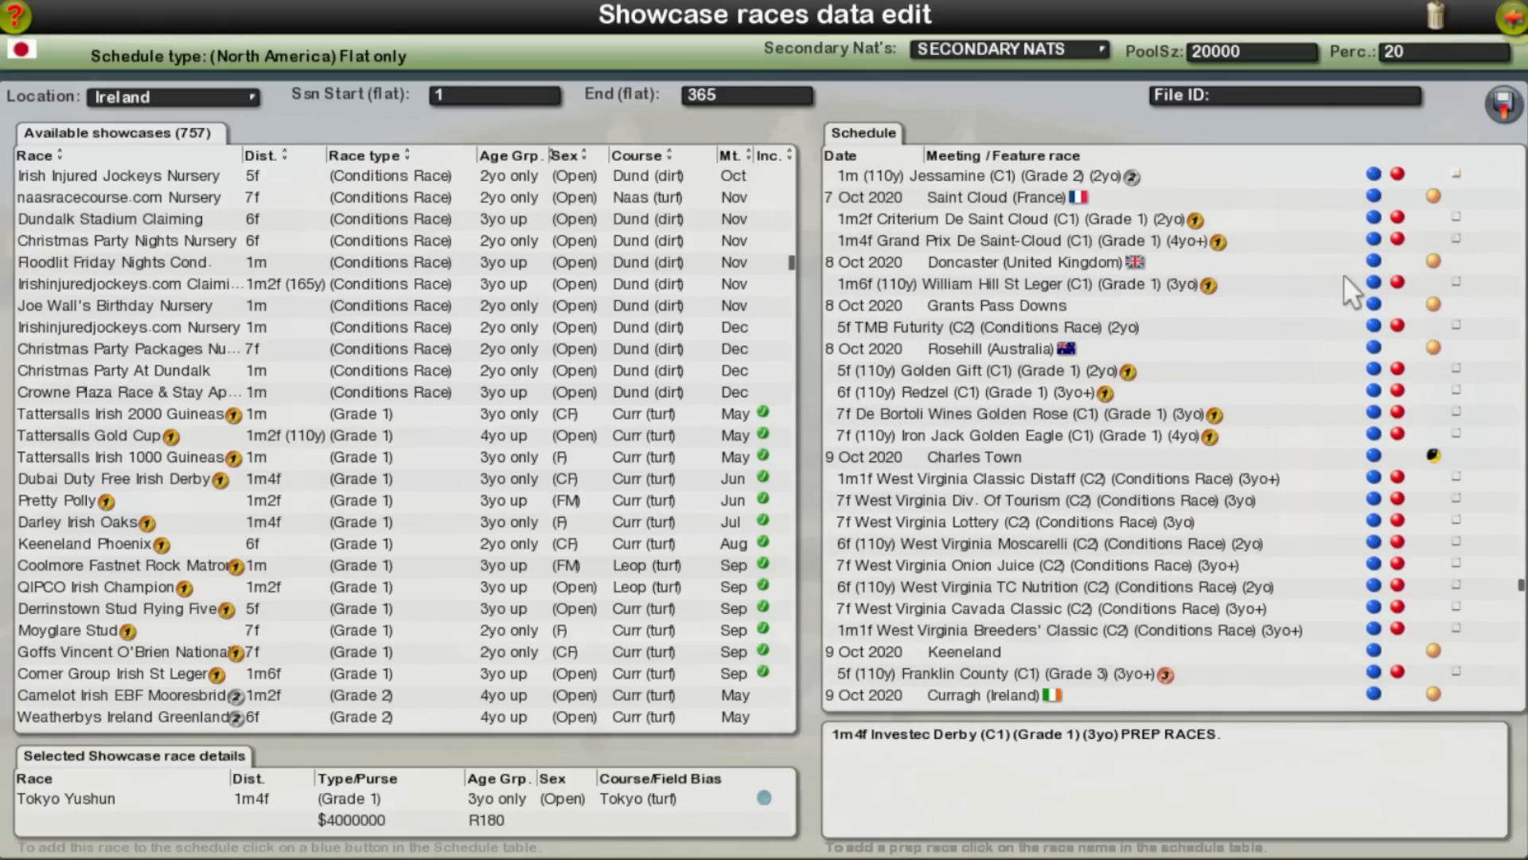
Step: Add the Investec Derby at Epsom on 8 Sep 2020 as a prep race for the William Hill St Leger at Doncaster
{"action": "left_click", "coordinate": [1457, 281]}
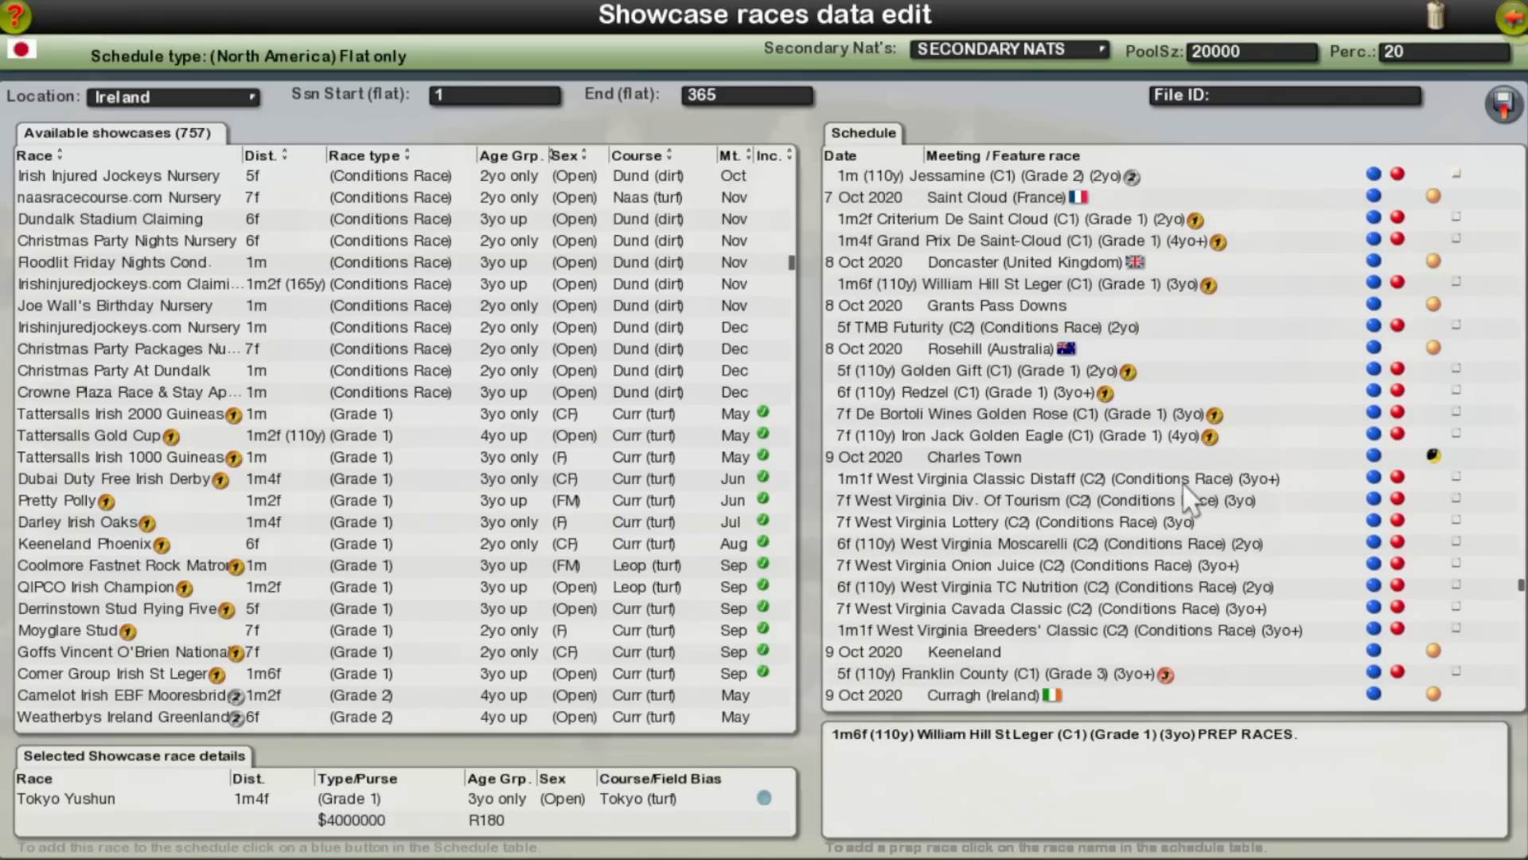
{"action": "scroll", "coordinate": [1180, 482], "scroll_direction": "up", "scroll_amount": 5}
{"action": "scroll", "coordinate": [1179, 481], "scroll_direction": "up", "scroll_amount": 10}
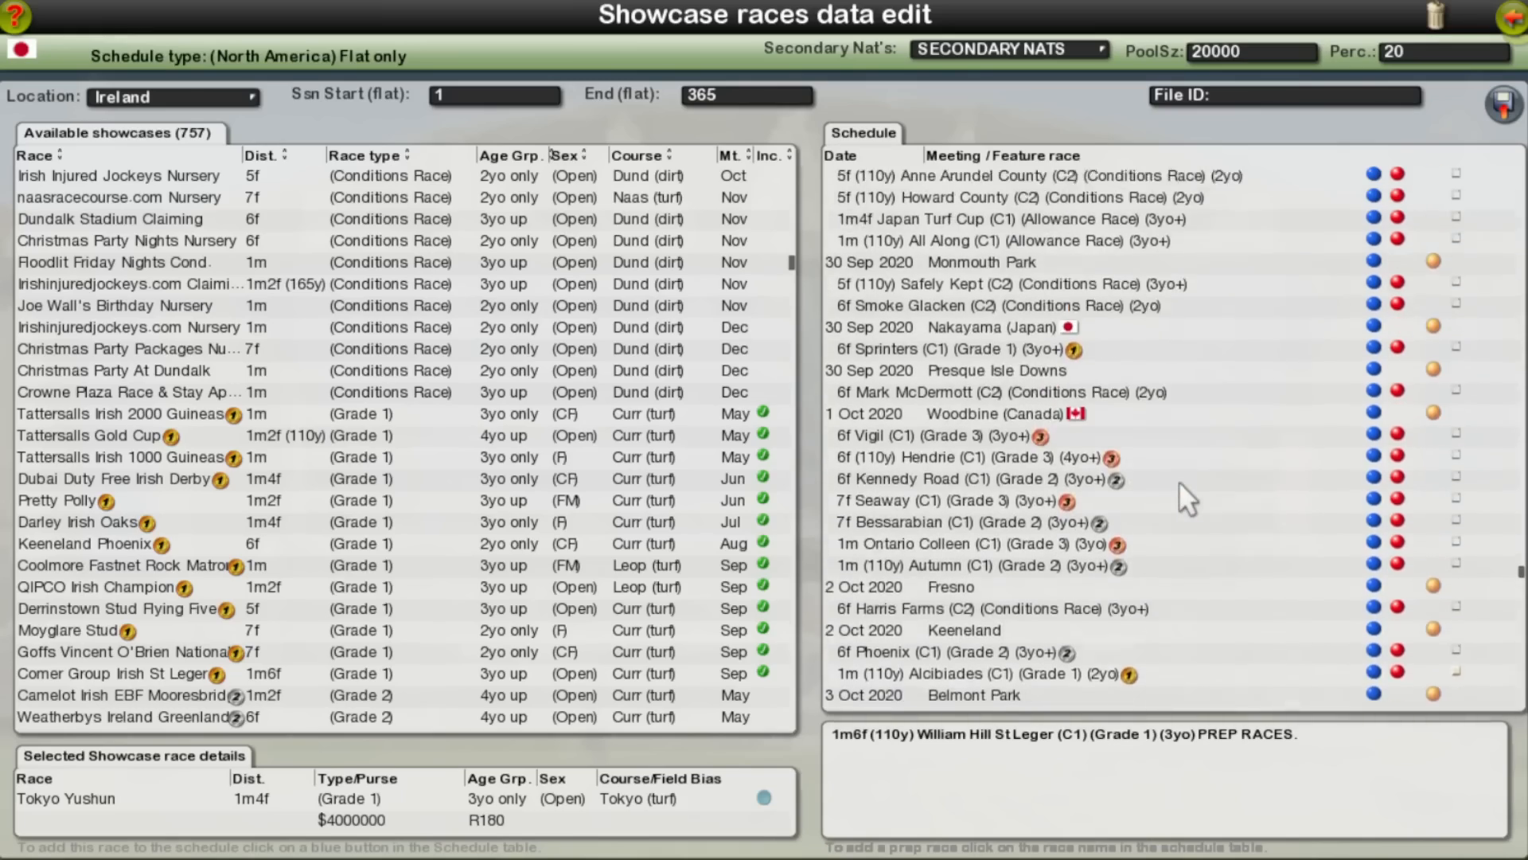
{"action": "scroll", "coordinate": [1178, 481], "scroll_direction": "up", "scroll_amount": 10}
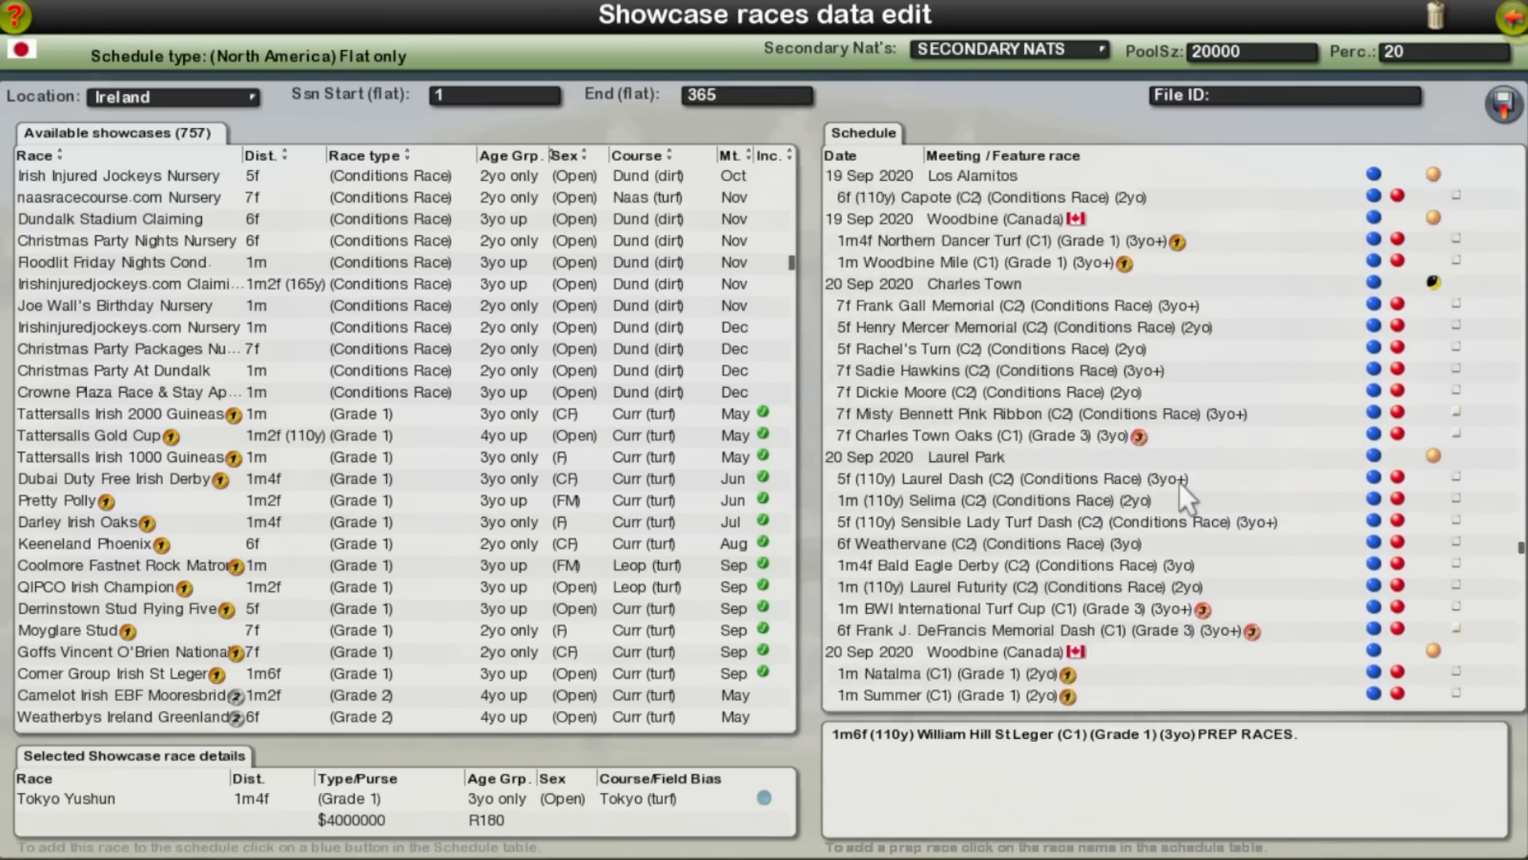
{"action": "scroll", "coordinate": [1178, 482], "scroll_direction": "up", "scroll_amount": 10}
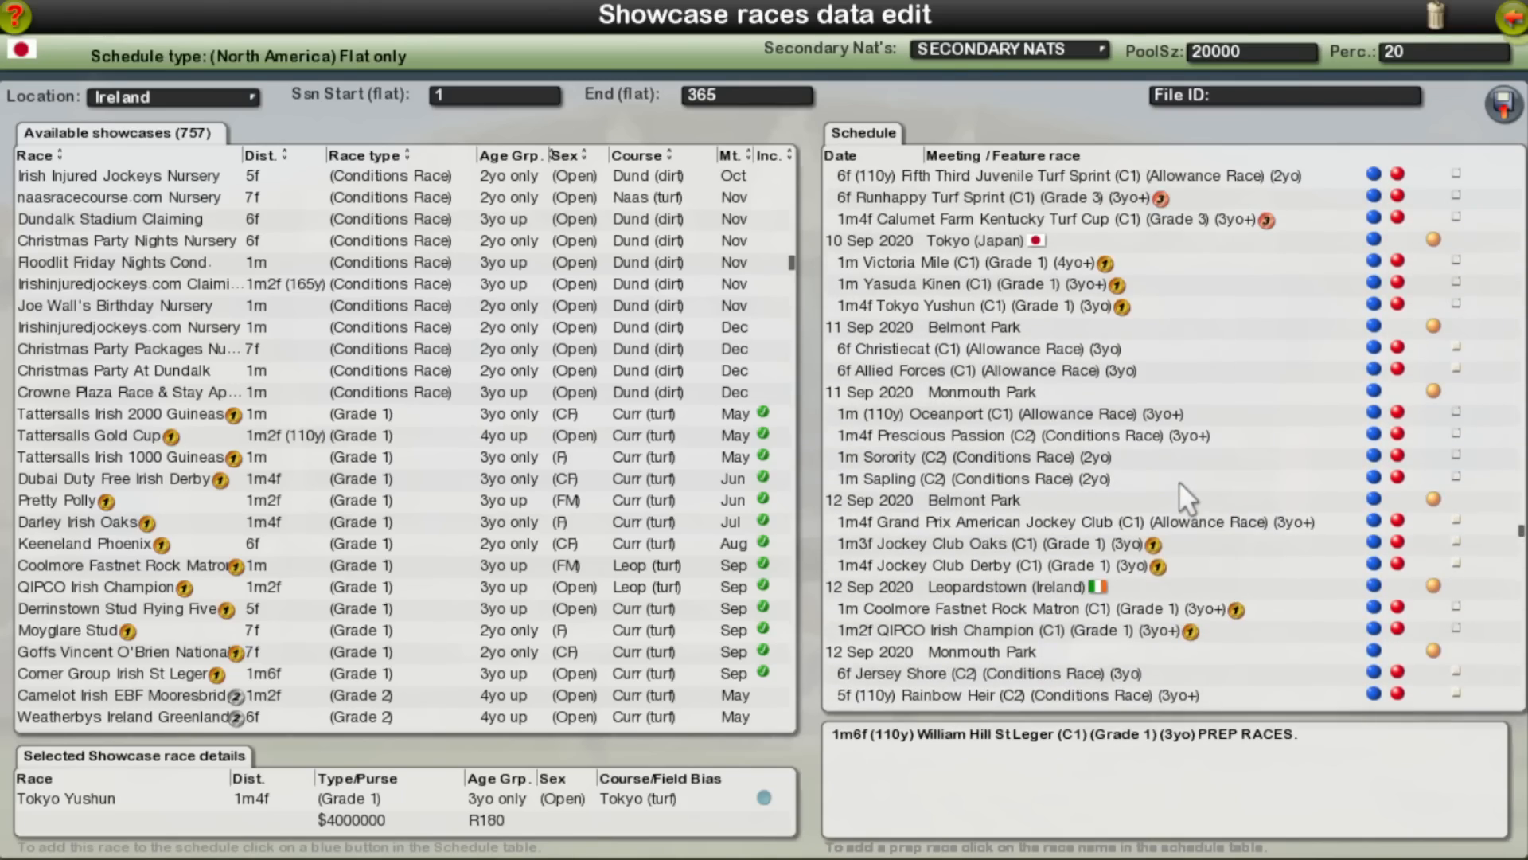
{"action": "scroll", "coordinate": [1177, 482], "scroll_direction": "up", "scroll_amount": 5}
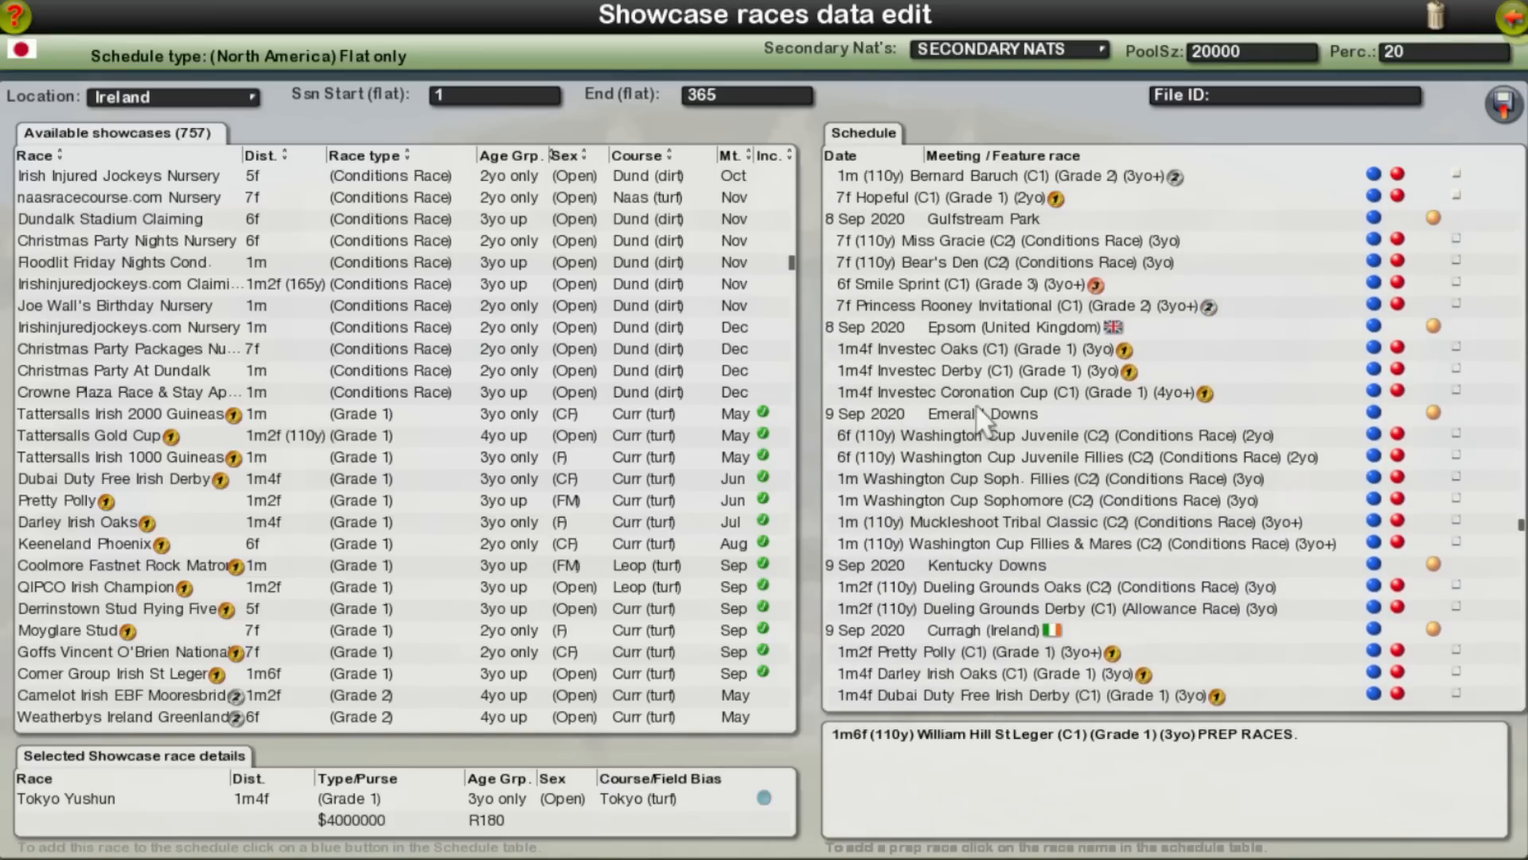
{"action": "left_click", "coordinate": [881, 367]}
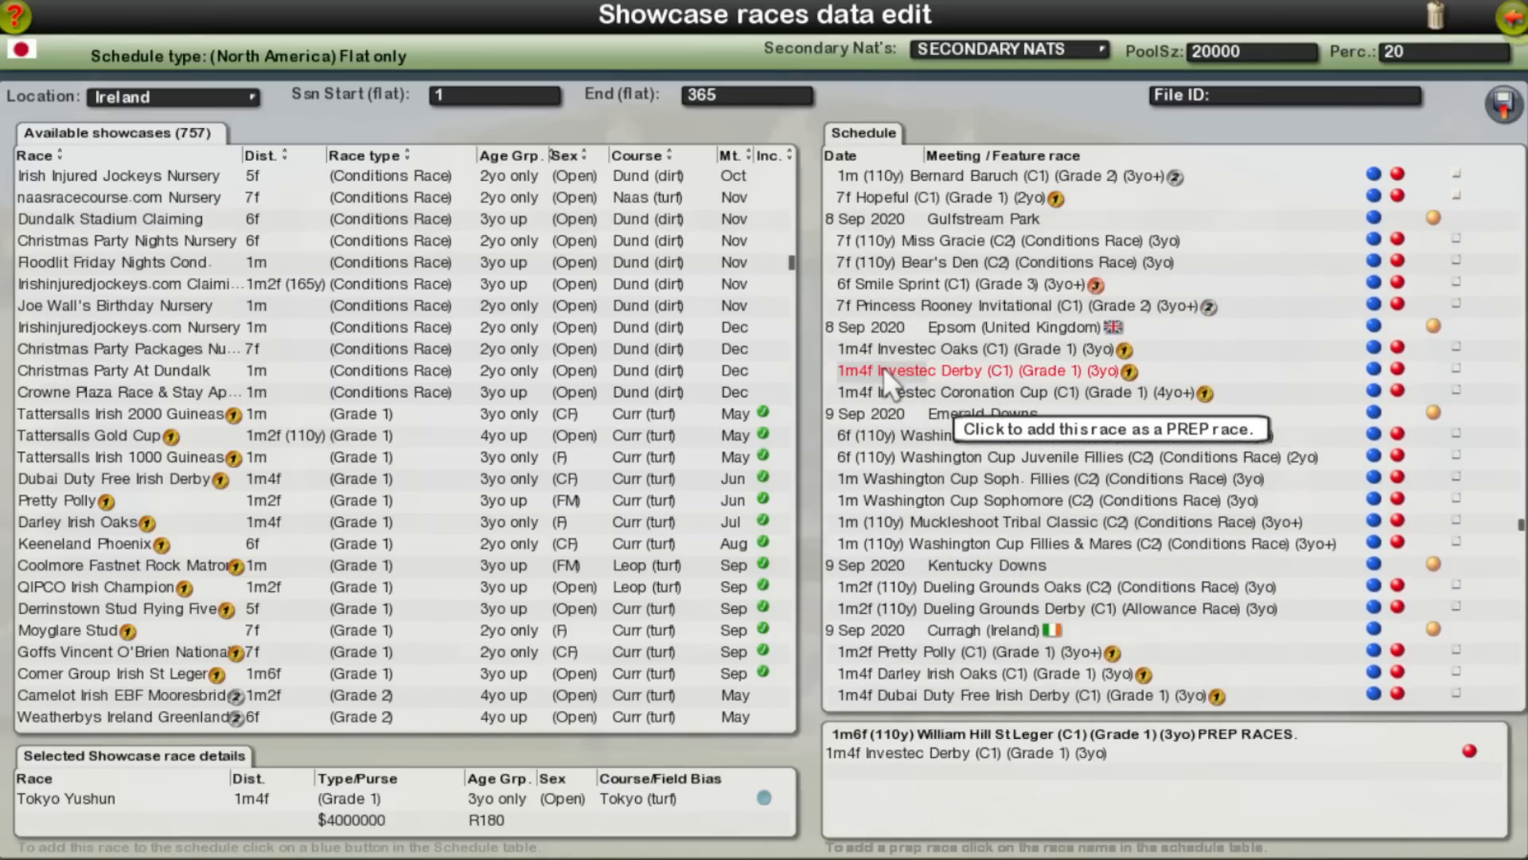
{"action": "left_click", "coordinate": [1455, 369]}
{"action": "scroll", "coordinate": [1020, 375], "scroll_direction": "up", "scroll_amount": 10}
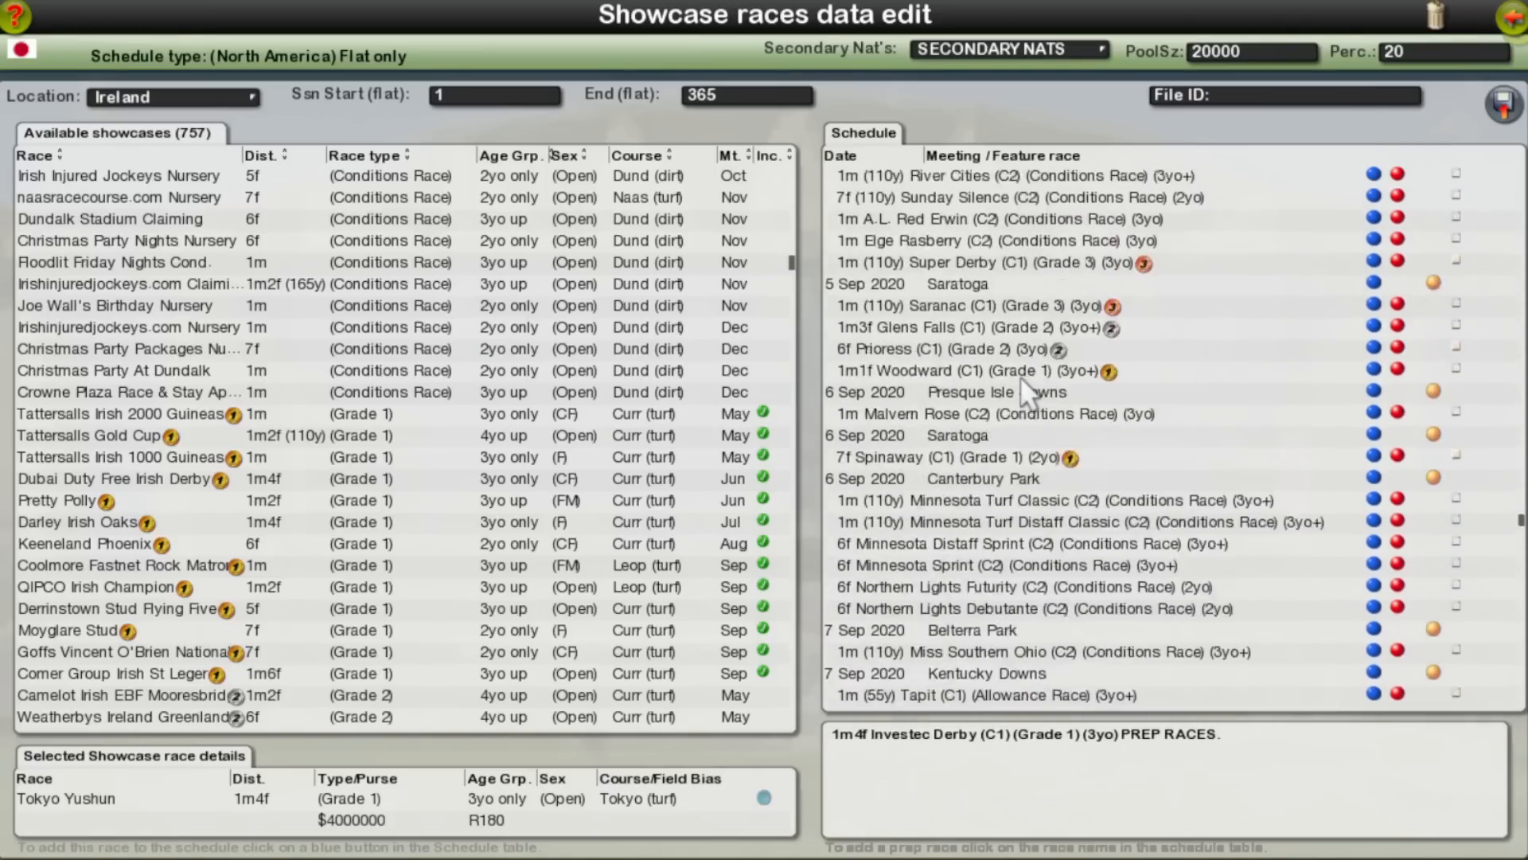
{"action": "scroll", "coordinate": [1020, 376], "scroll_direction": "up", "scroll_amount": 15}
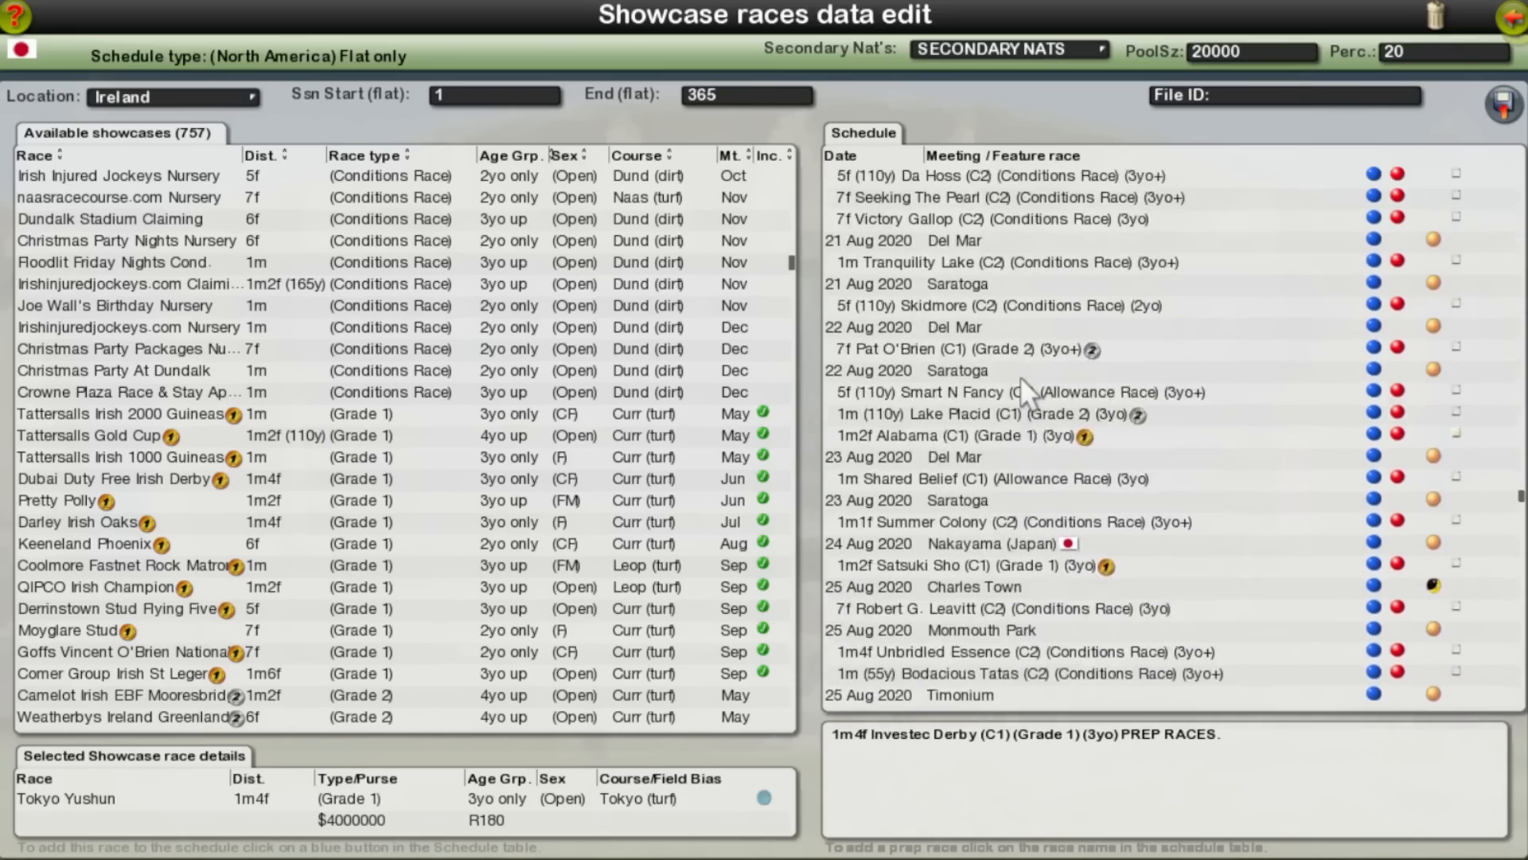
{"action": "scroll", "coordinate": [1020, 376], "scroll_direction": "up", "scroll_amount": 12}
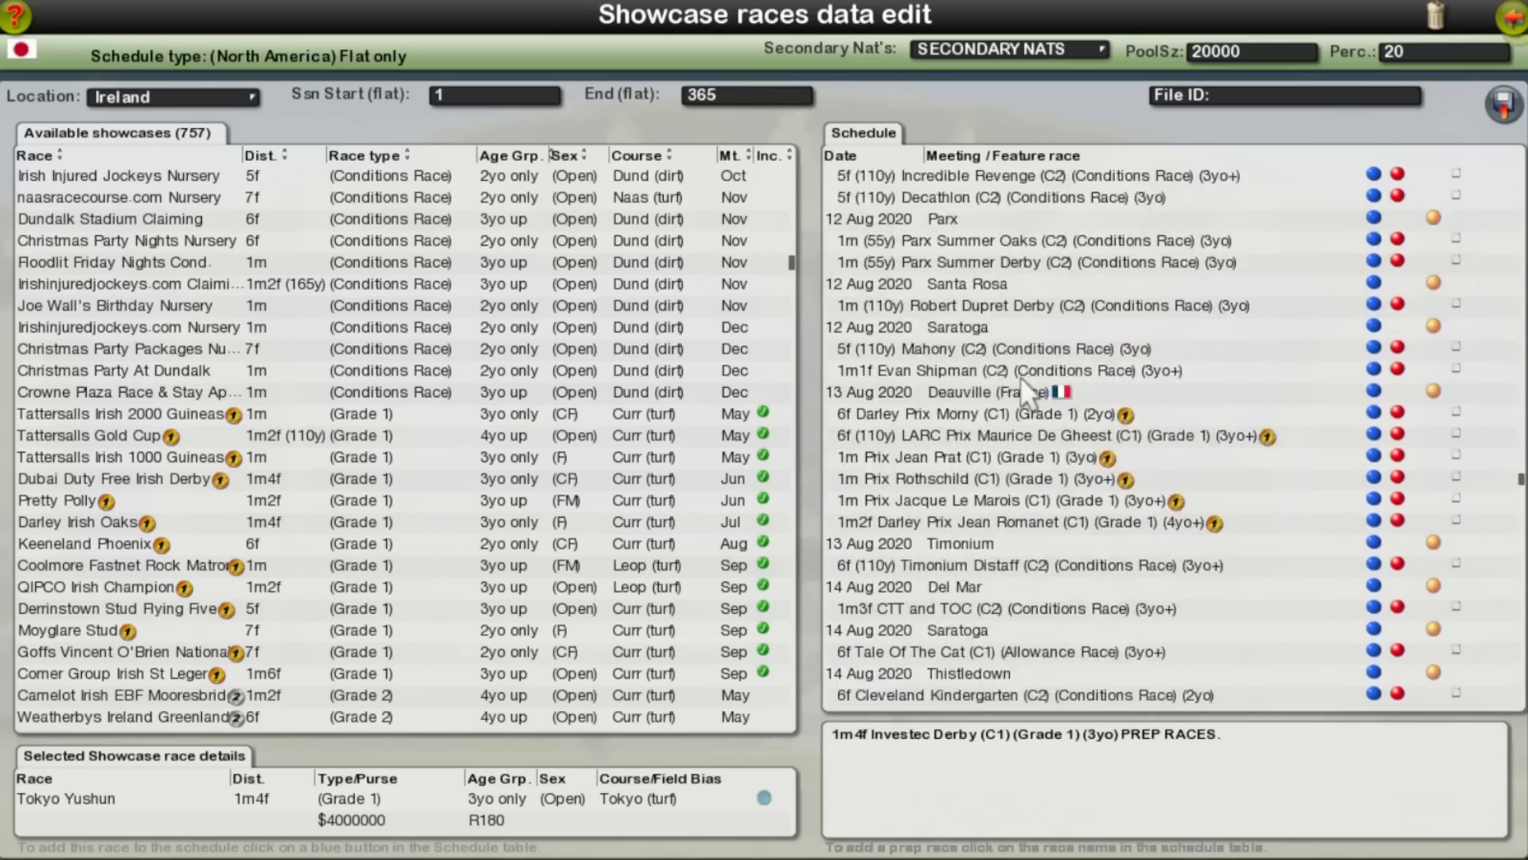
{"action": "scroll", "coordinate": [1018, 376], "scroll_direction": "up", "scroll_amount": 4}
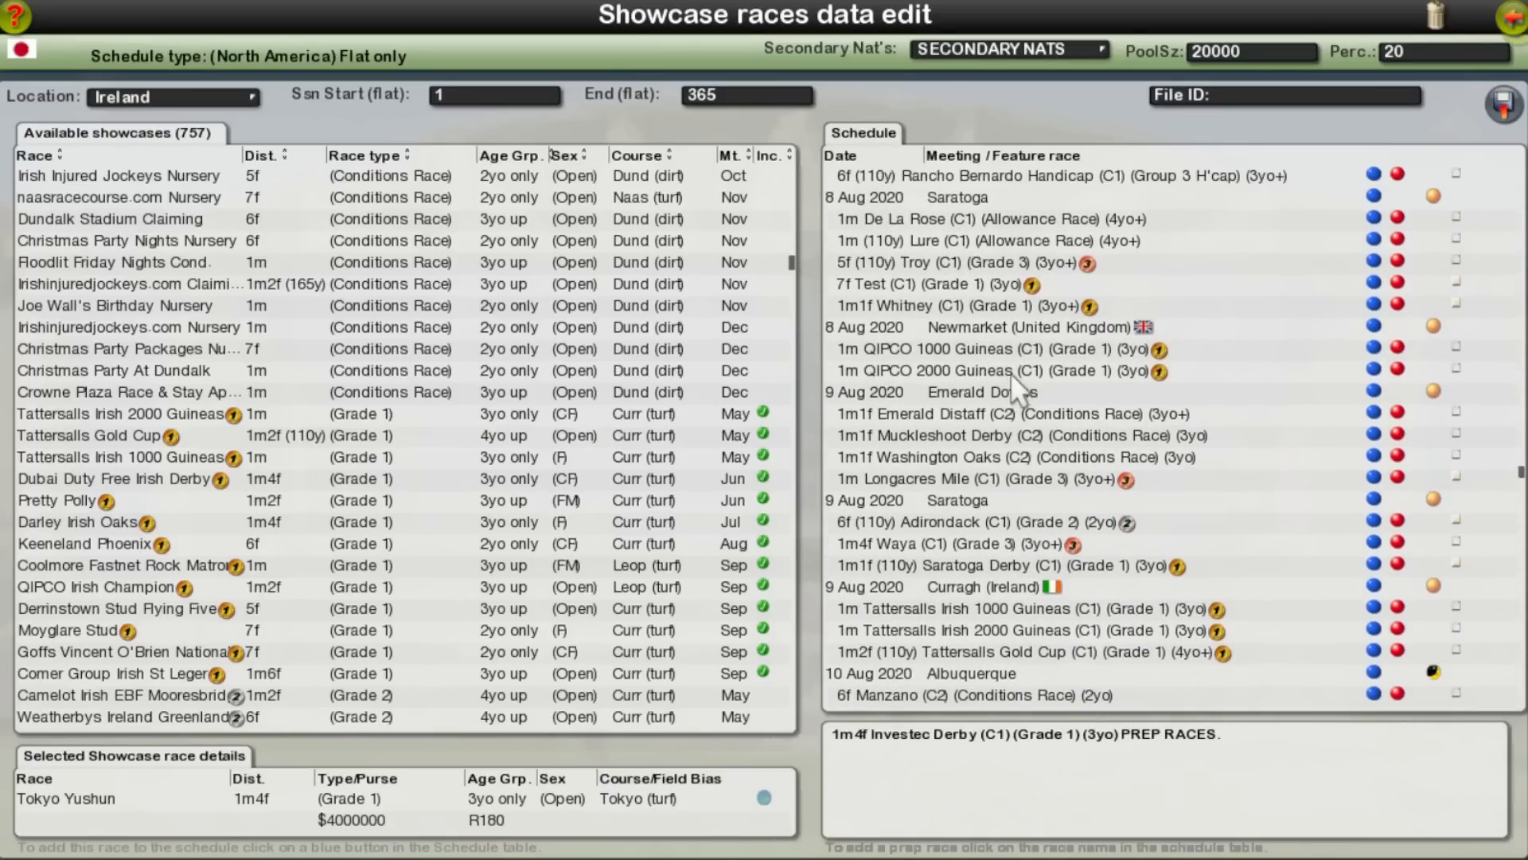
{"action": "left_click", "coordinate": [1458, 346]}
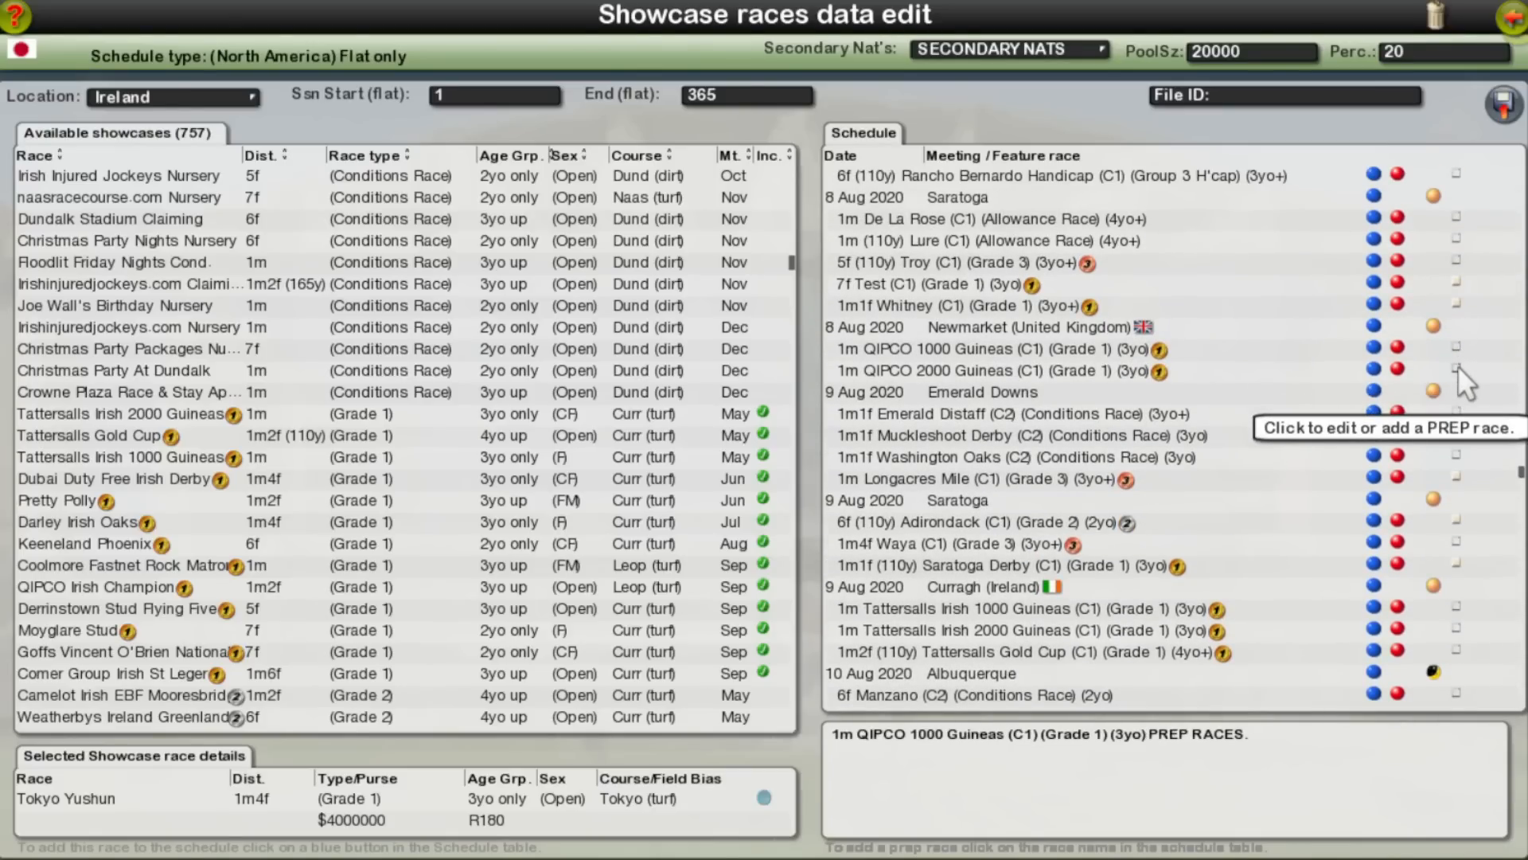
{"action": "scroll", "coordinate": [1459, 364], "scroll_direction": "down", "scroll_amount": 15}
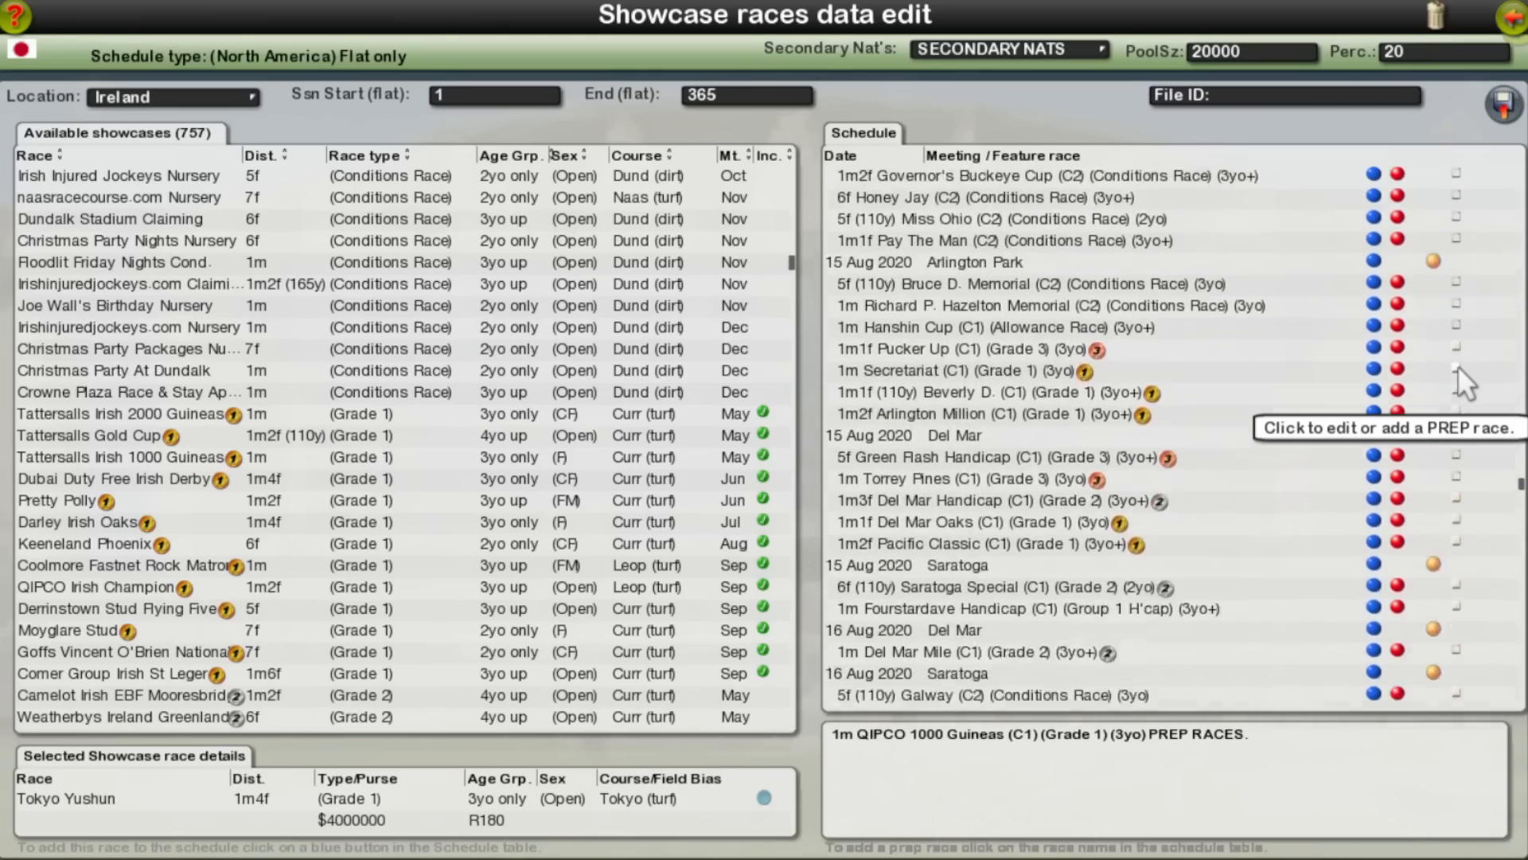
{"action": "scroll", "coordinate": [1455, 365], "scroll_direction": "down", "scroll_amount": 15}
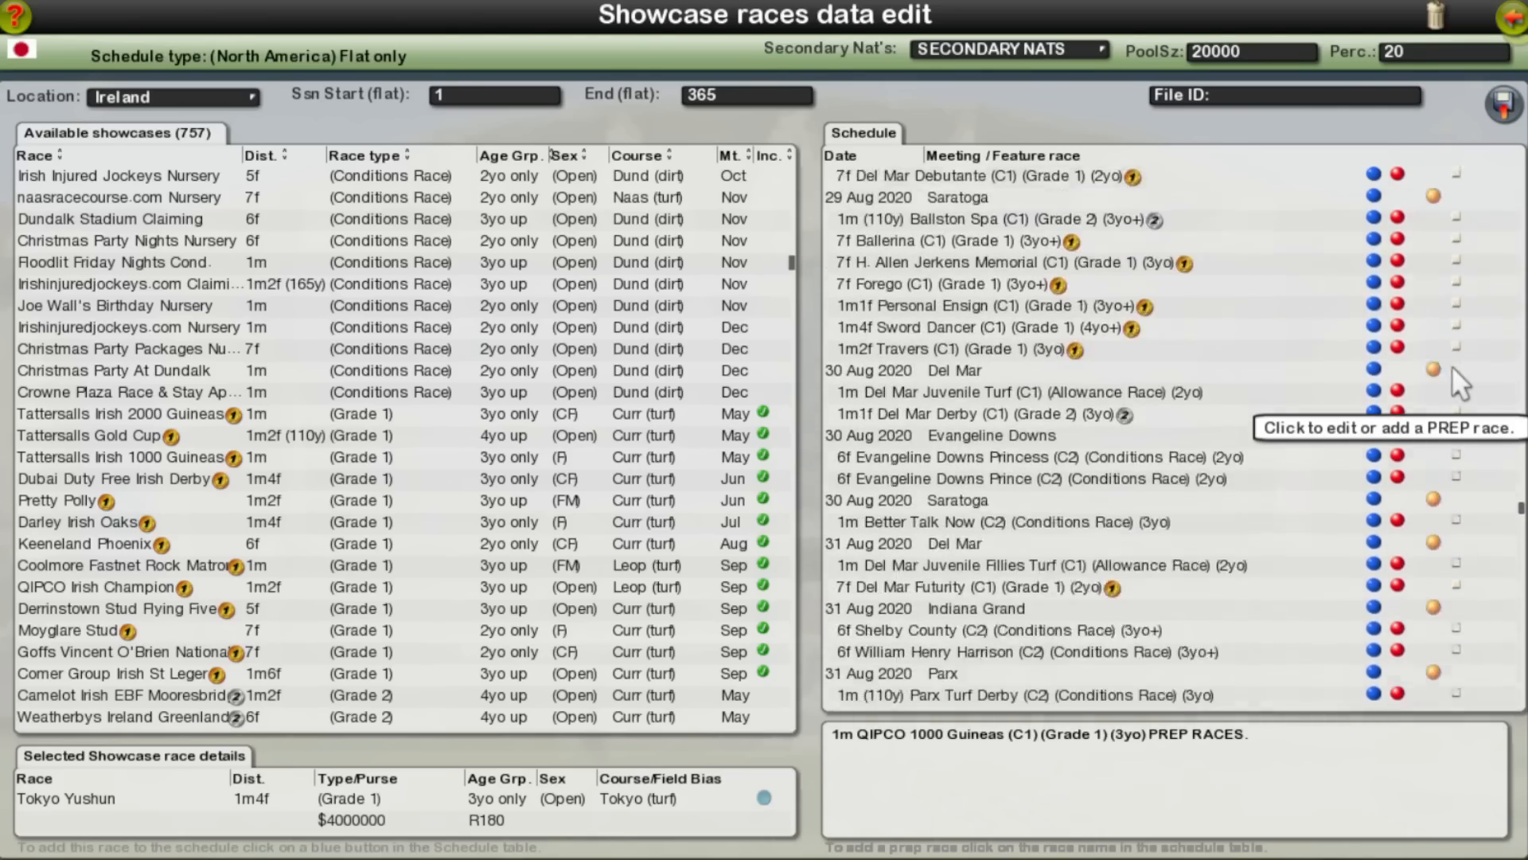
{"action": "scroll", "coordinate": [1452, 365], "scroll_direction": "down", "scroll_amount": 12}
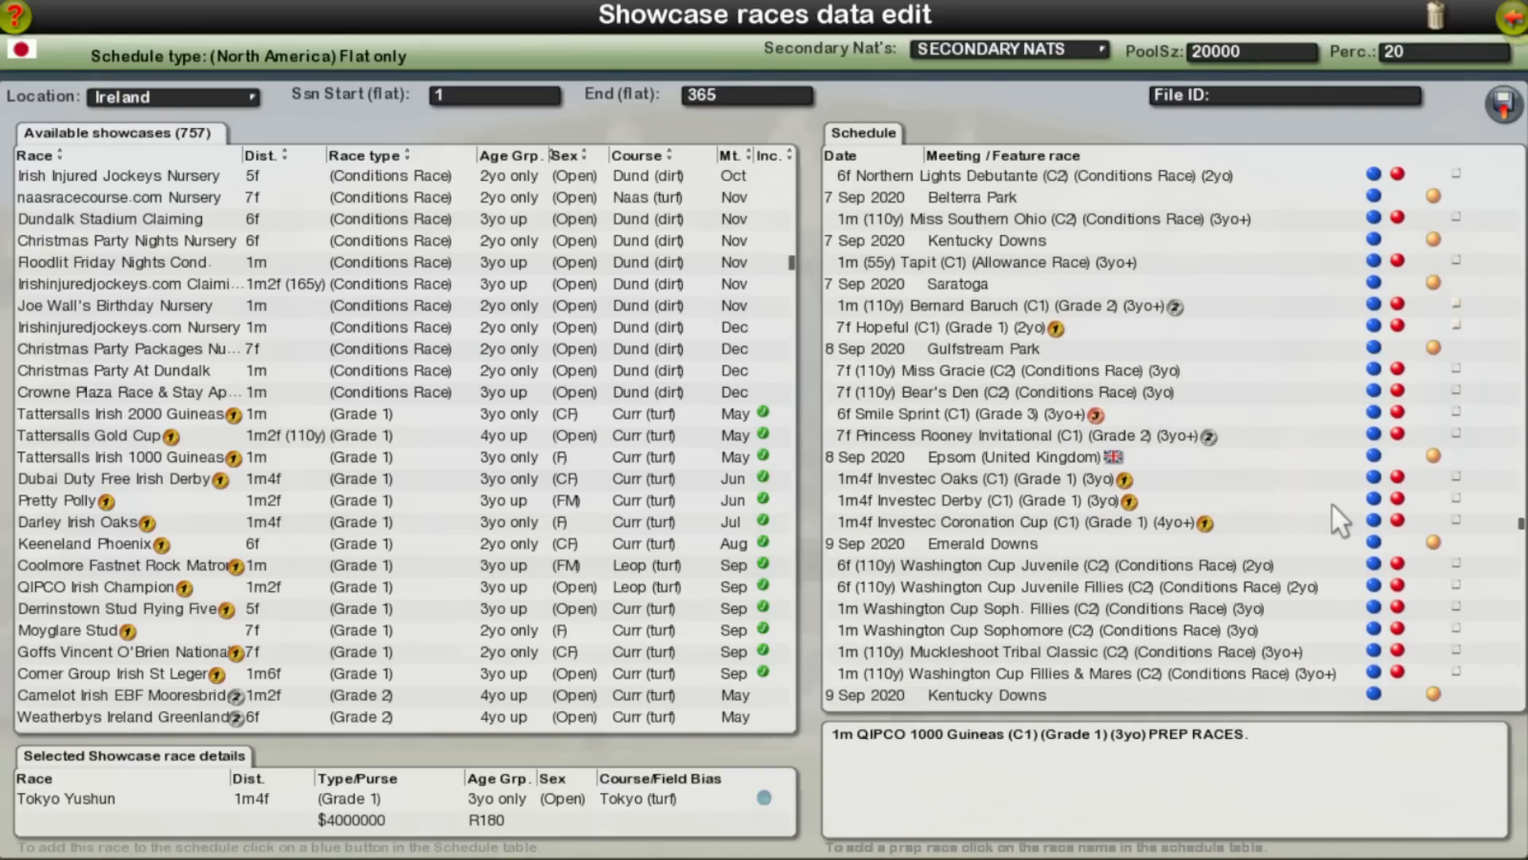
Step: Add the QIPCO 1000 Guineas and QIPCO 2000 Guineas at Newmarket on 8 Aug 2020 as prep races for the Investec Derby
{"action": "left_click", "coordinate": [1456, 498]}
{"action": "scroll", "coordinate": [1229, 460], "scroll_direction": "up", "scroll_amount": 8}
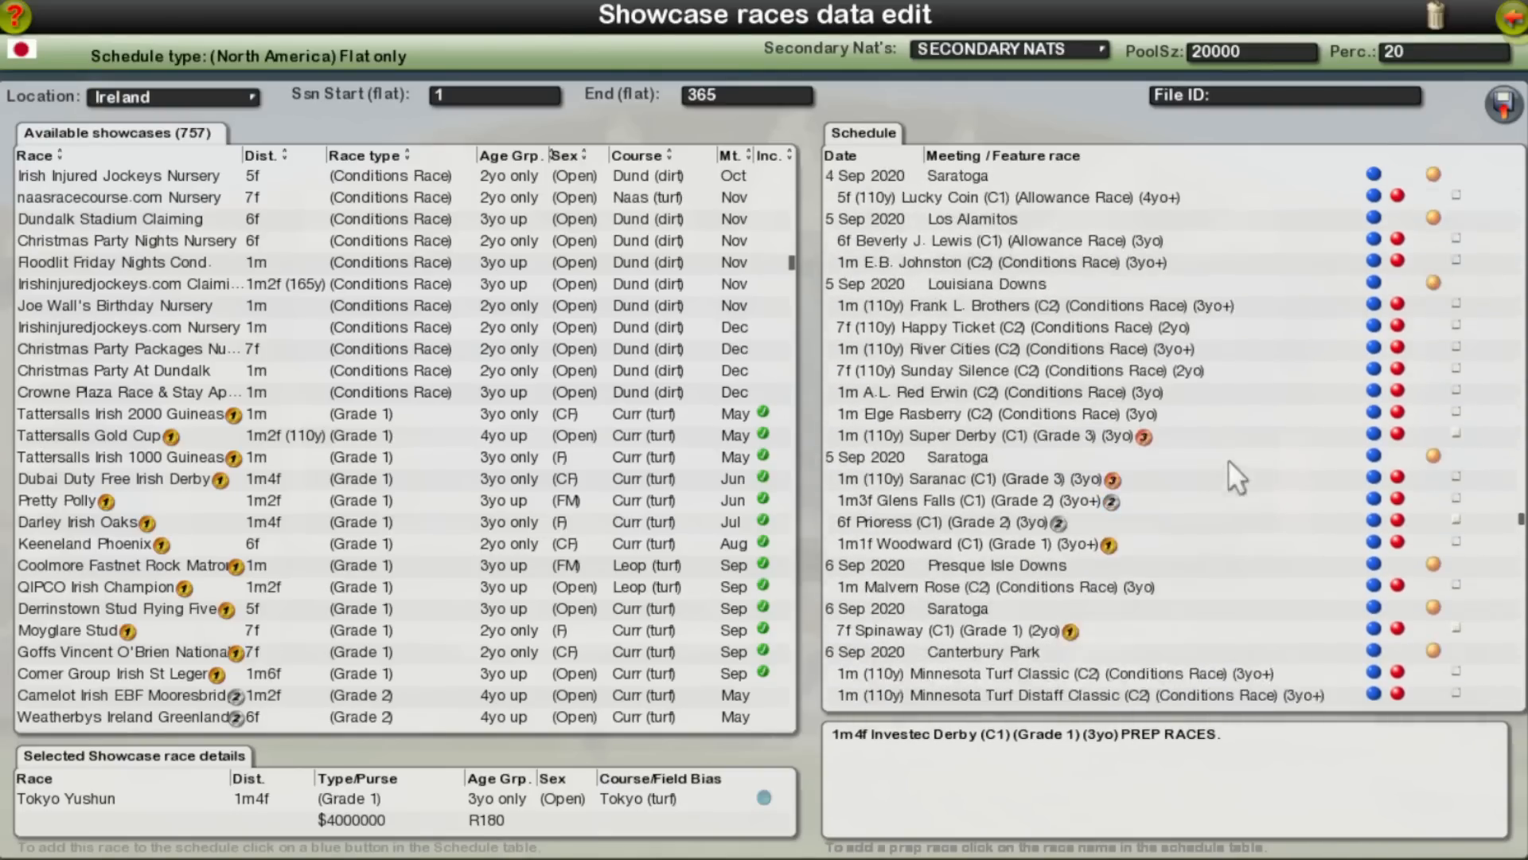
{"action": "scroll", "coordinate": [1202, 458], "scroll_direction": "up", "scroll_amount": 10}
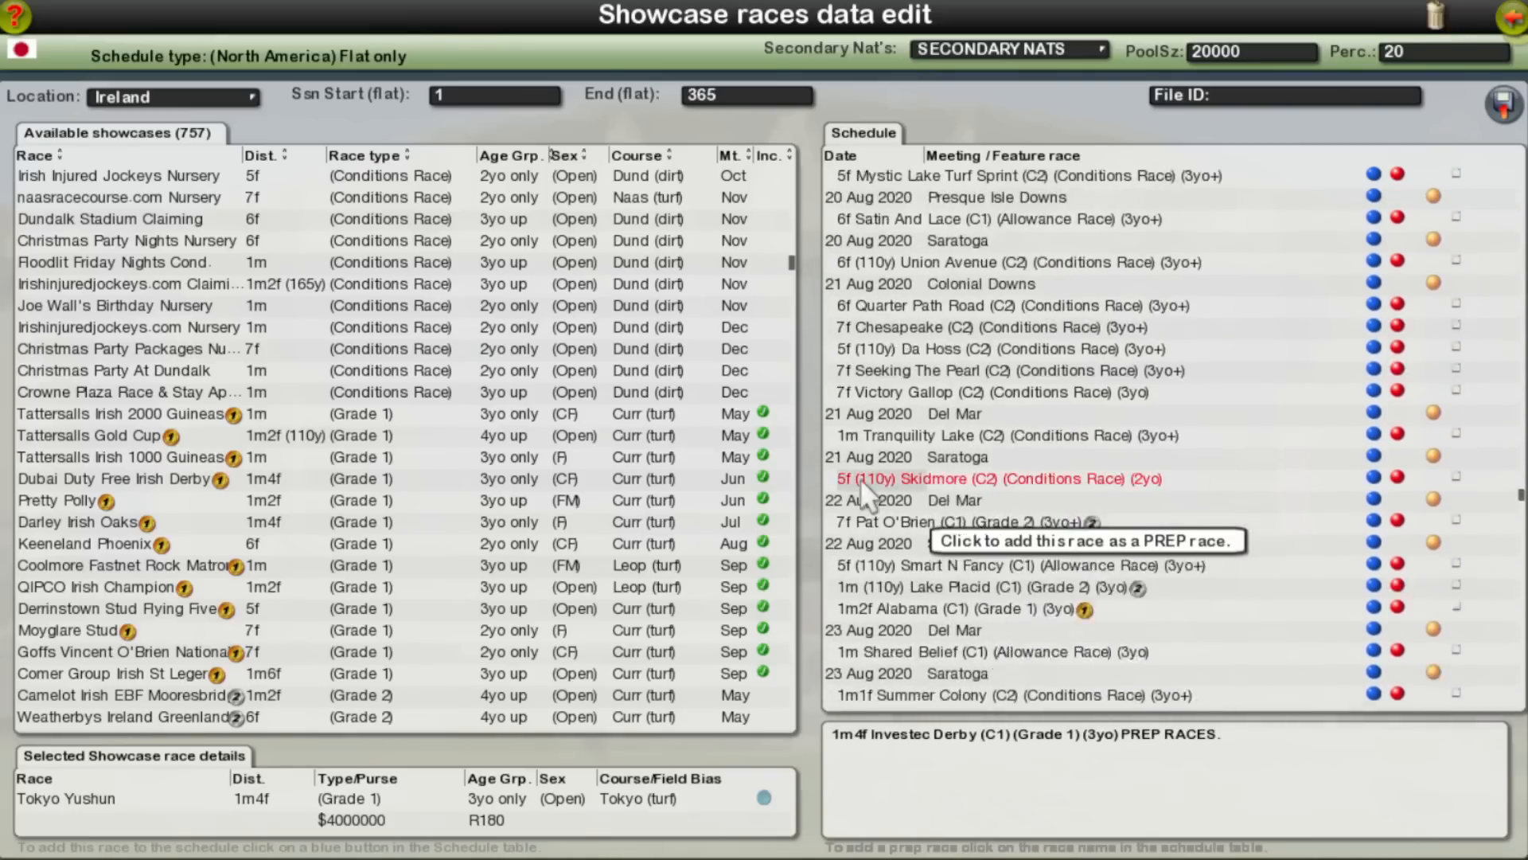
{"action": "scroll", "coordinate": [874, 543], "scroll_direction": "up", "scroll_amount": 10}
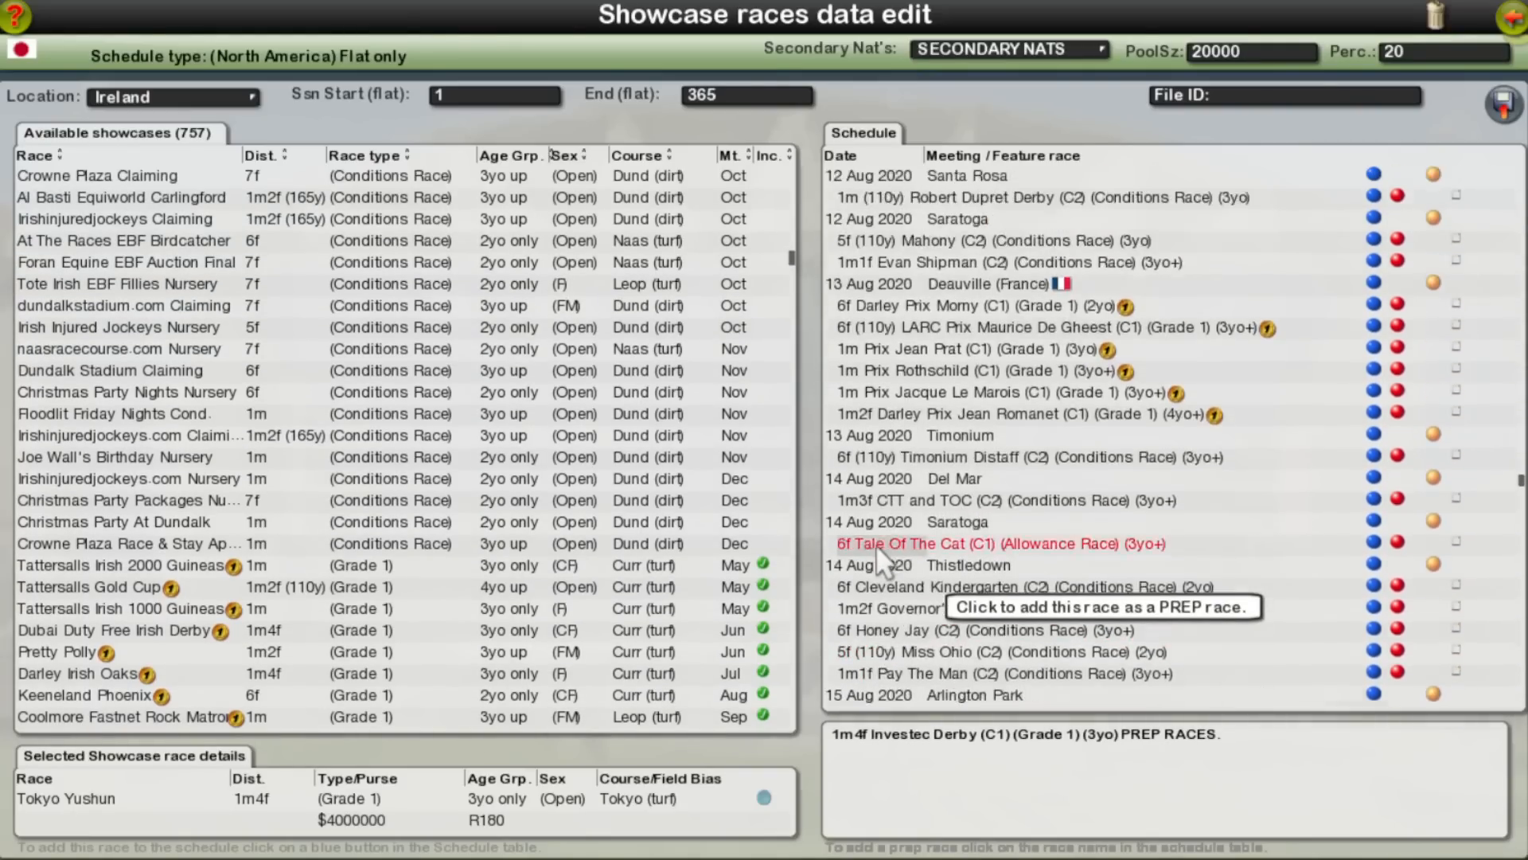
{"action": "scroll", "coordinate": [875, 544], "scroll_direction": "up", "scroll_amount": 5}
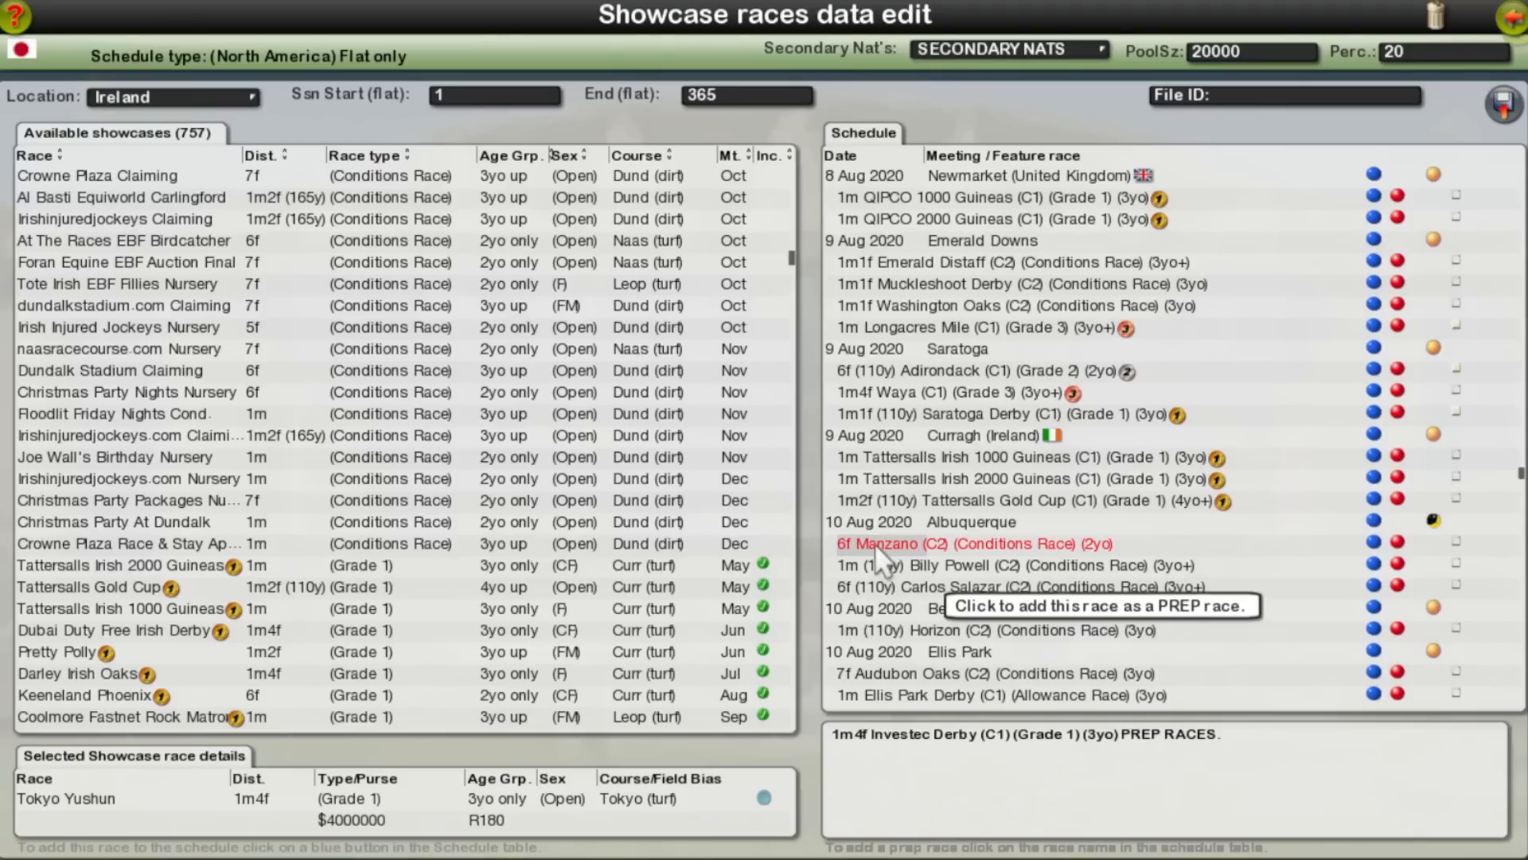
{"action": "scroll", "coordinate": [865, 470], "scroll_direction": "up", "scroll_amount": 4}
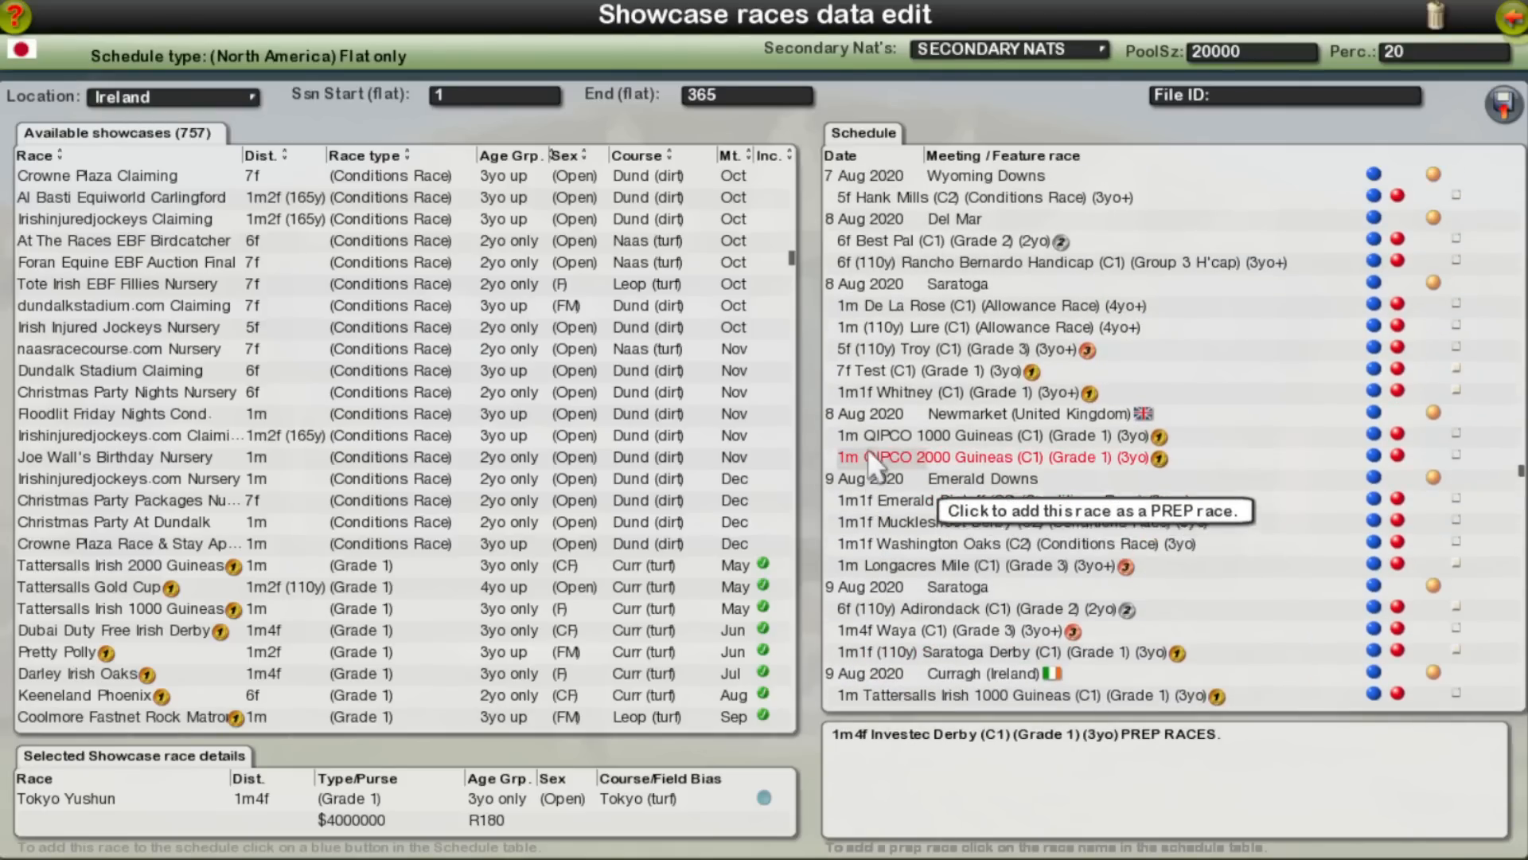
{"action": "left_click", "coordinate": [862, 438]}
{"action": "left_click", "coordinate": [870, 457]}
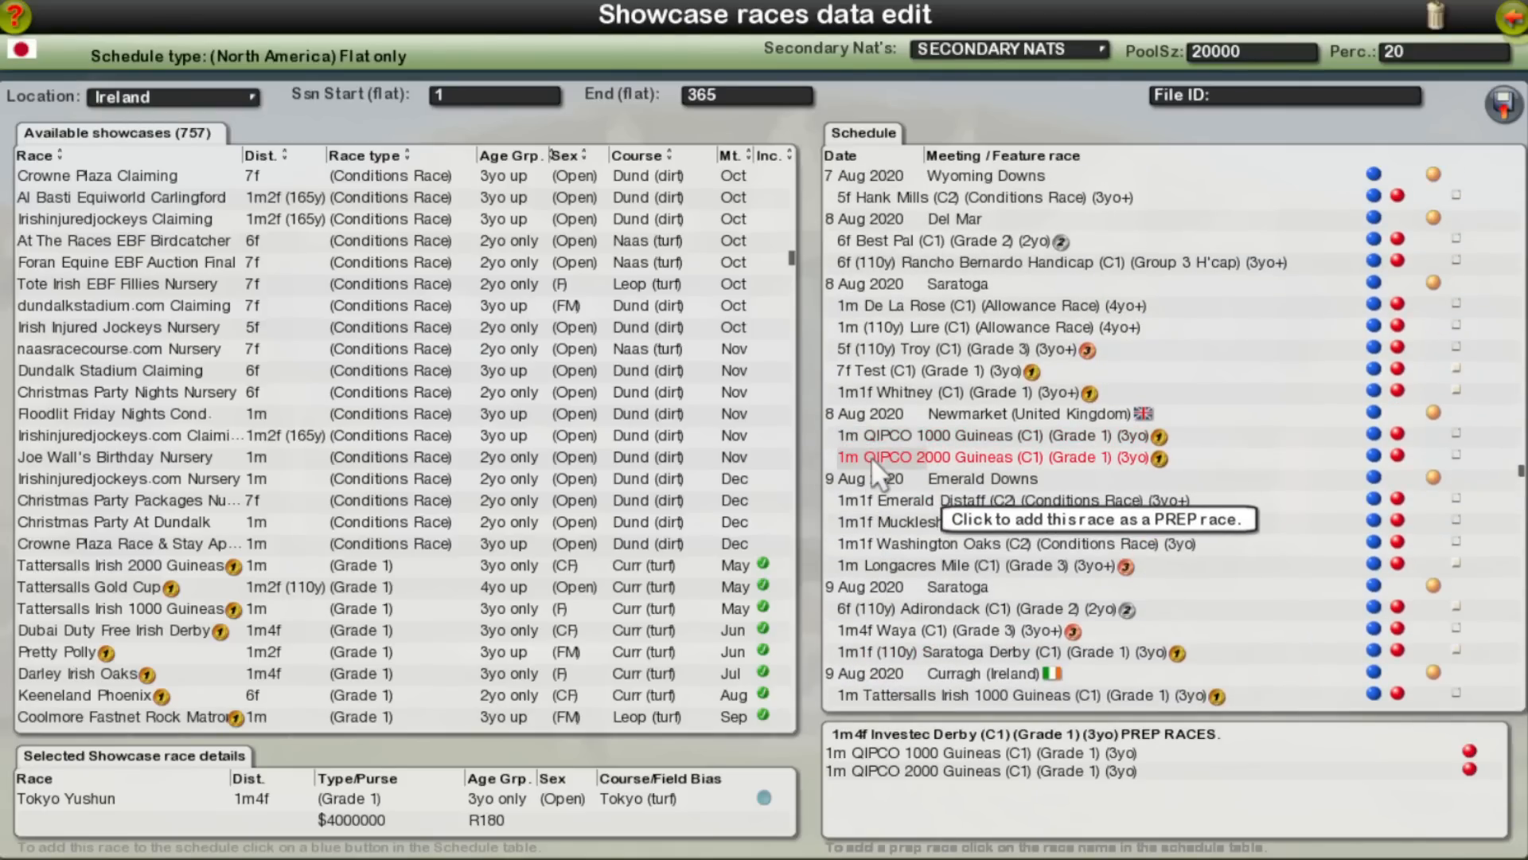
{"action": "scroll", "coordinate": [875, 455], "scroll_direction": "down", "scroll_amount": 6}
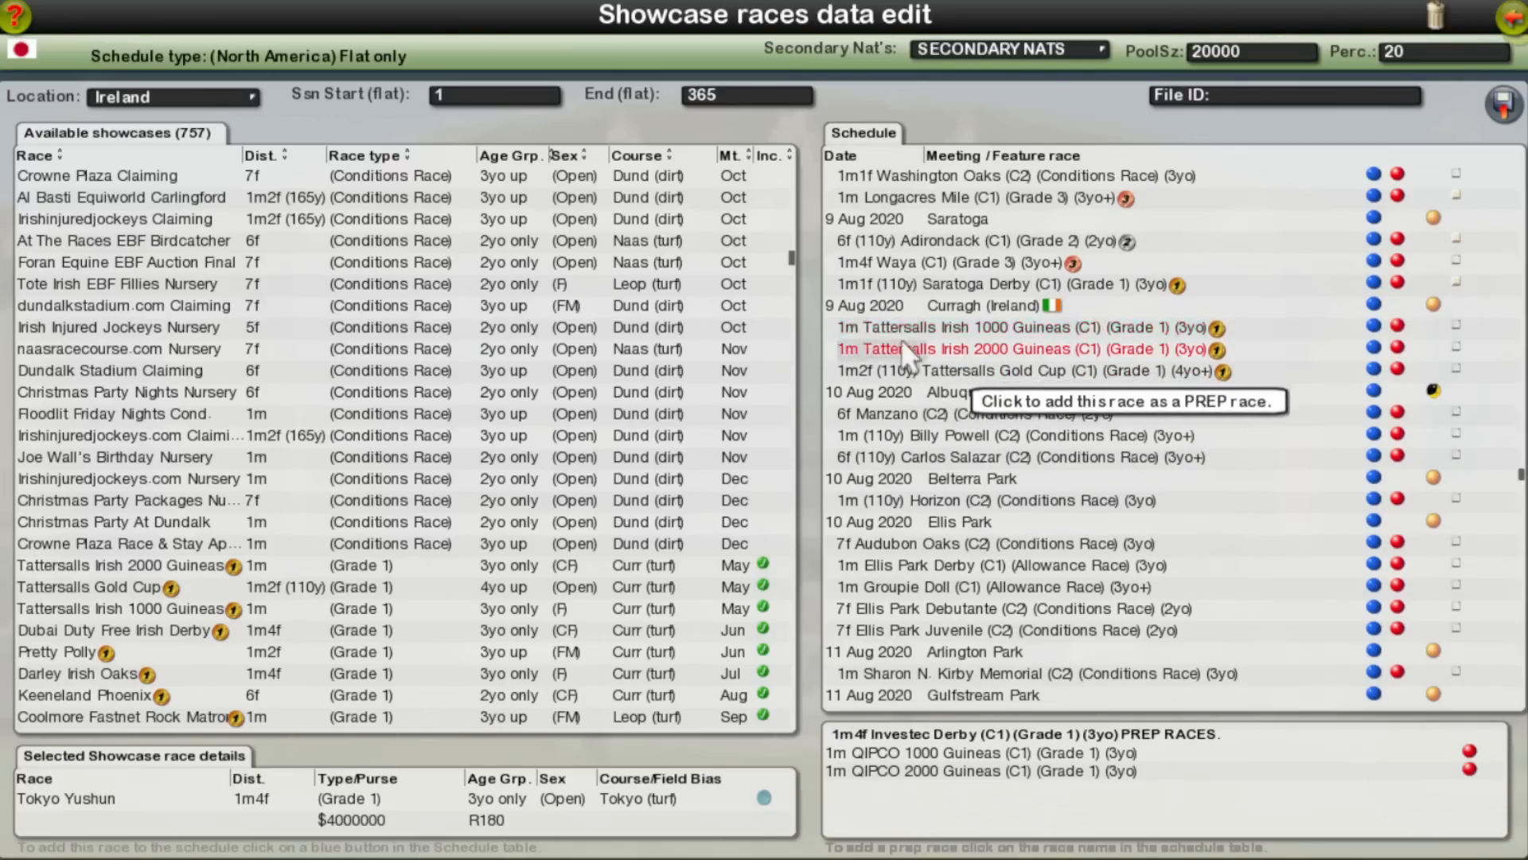
{"action": "scroll", "coordinate": [946, 391], "scroll_direction": "up", "scroll_amount": 6}
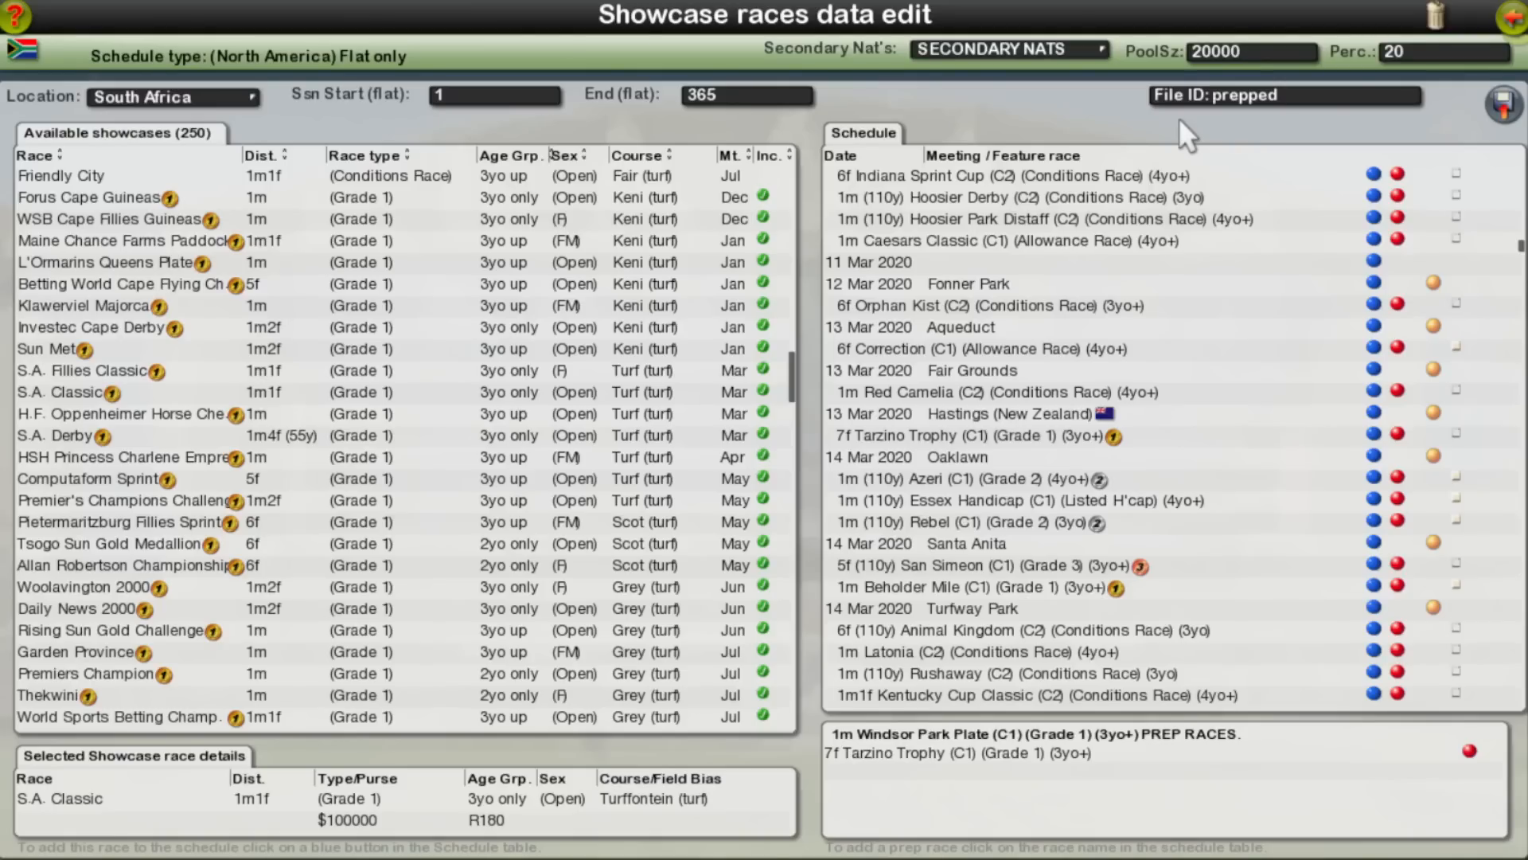
Step: Save the schedule under the file ID "prepped" and leave the showcase races editor
{"action": "left_click", "coordinate": [1503, 102]}
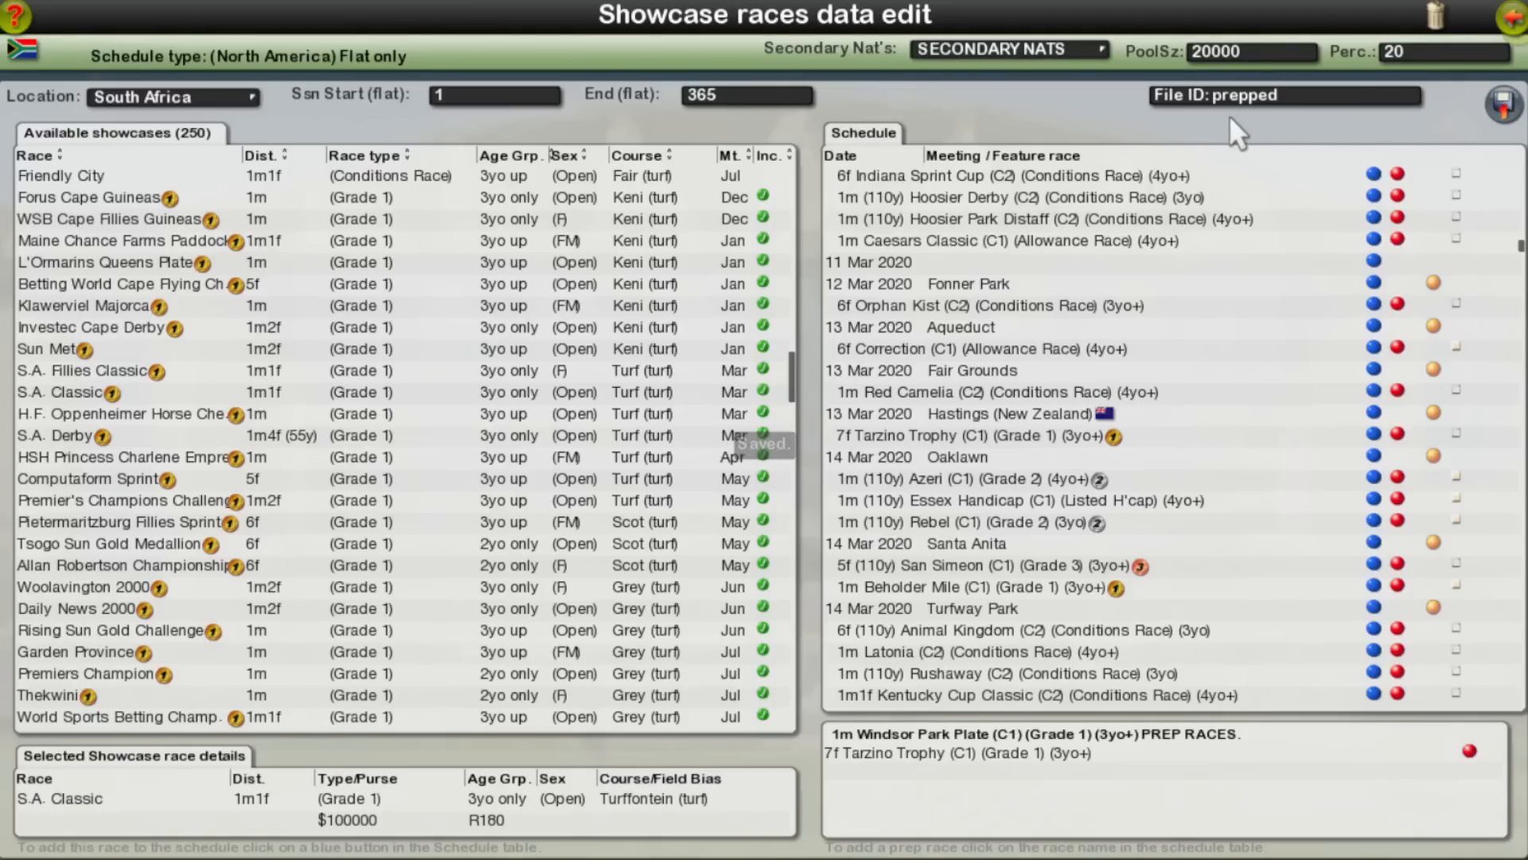
{"action": "left_click", "coordinate": [1509, 18]}
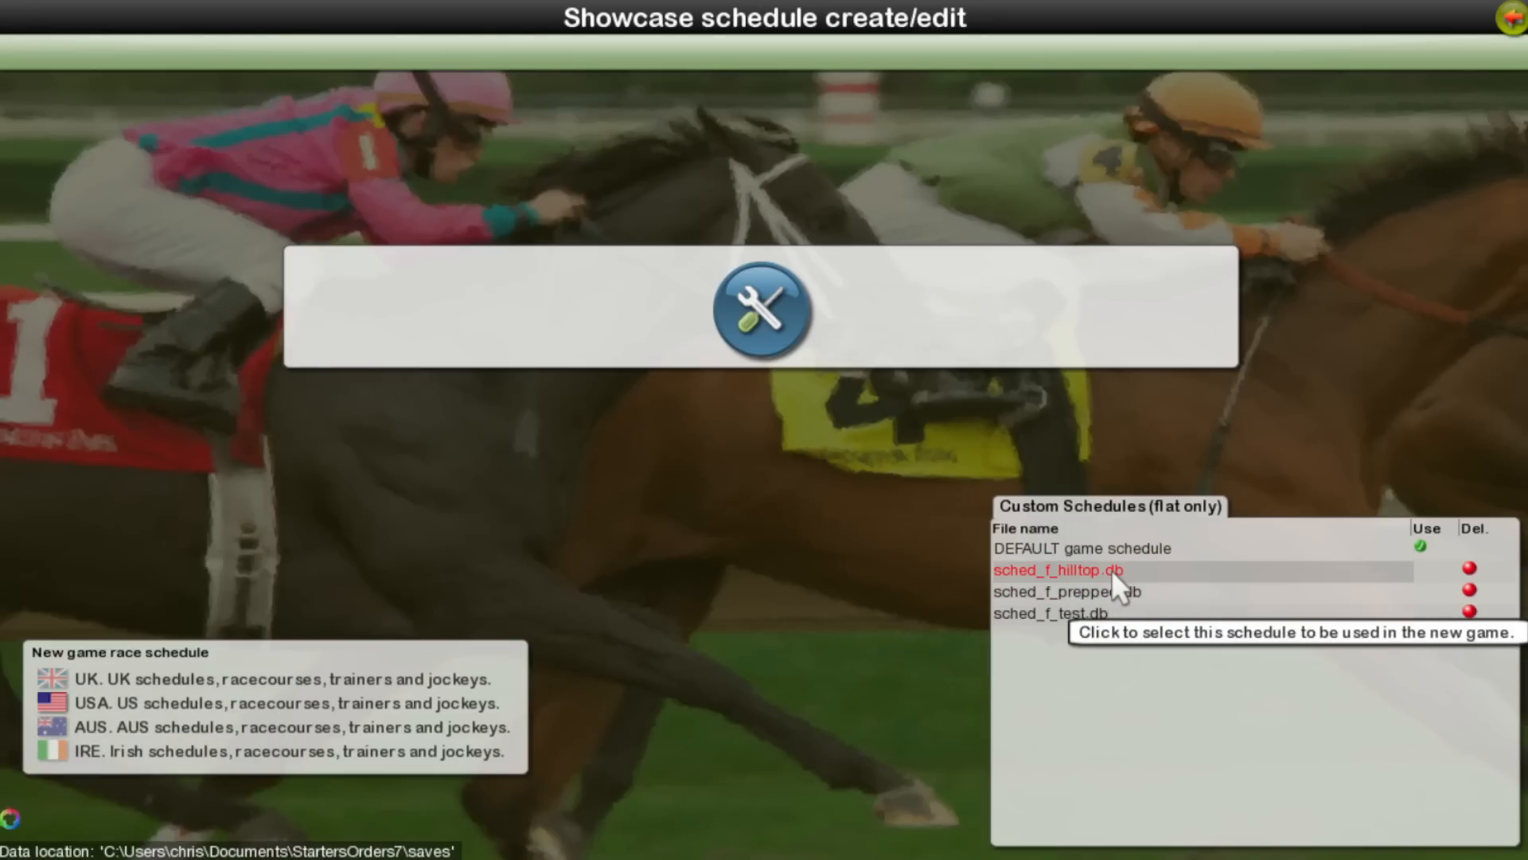
Step: Switch to File Explorer and open the folder Documents\StartersOrders7\exports\schedules\2\Base to view its schedule file
{"action": "left_click", "coordinate": [182, 798]}
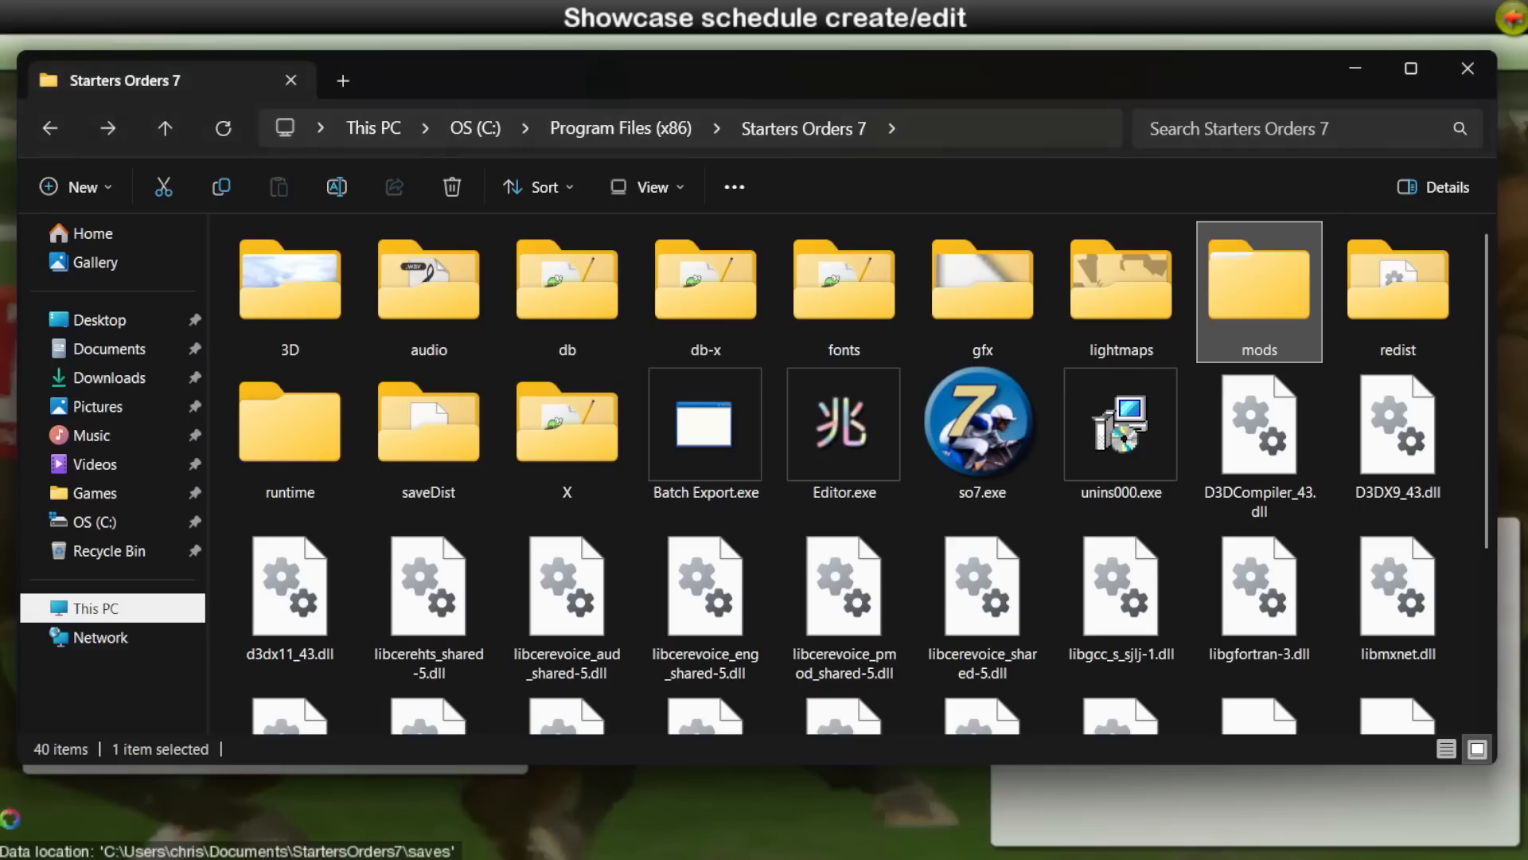
{"action": "left_click", "coordinate": [106, 358]}
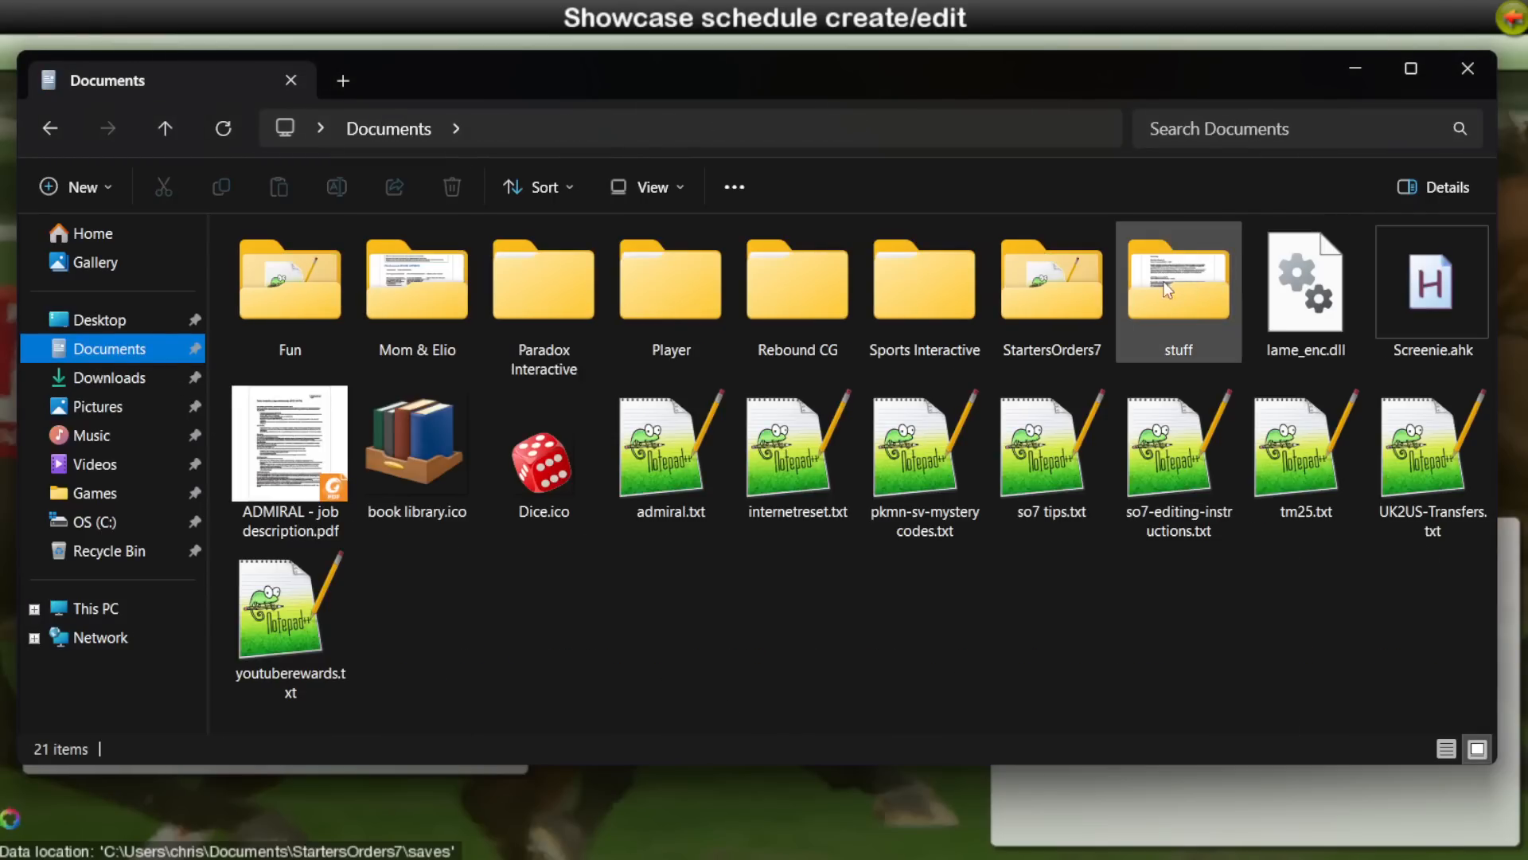
{"action": "double_click", "coordinate": [1088, 280]}
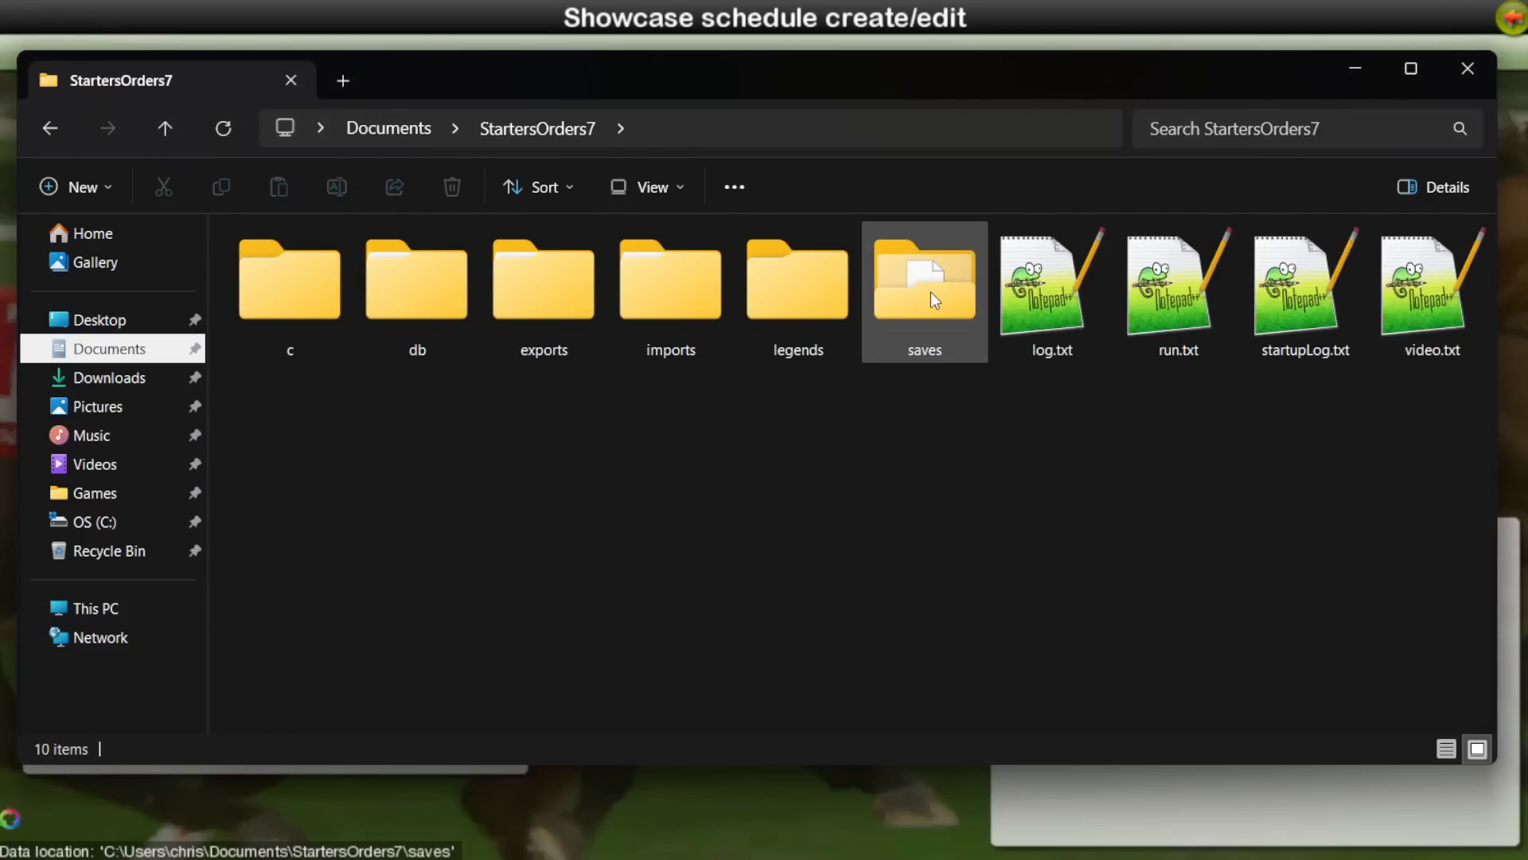
{"action": "double_click", "coordinate": [554, 289]}
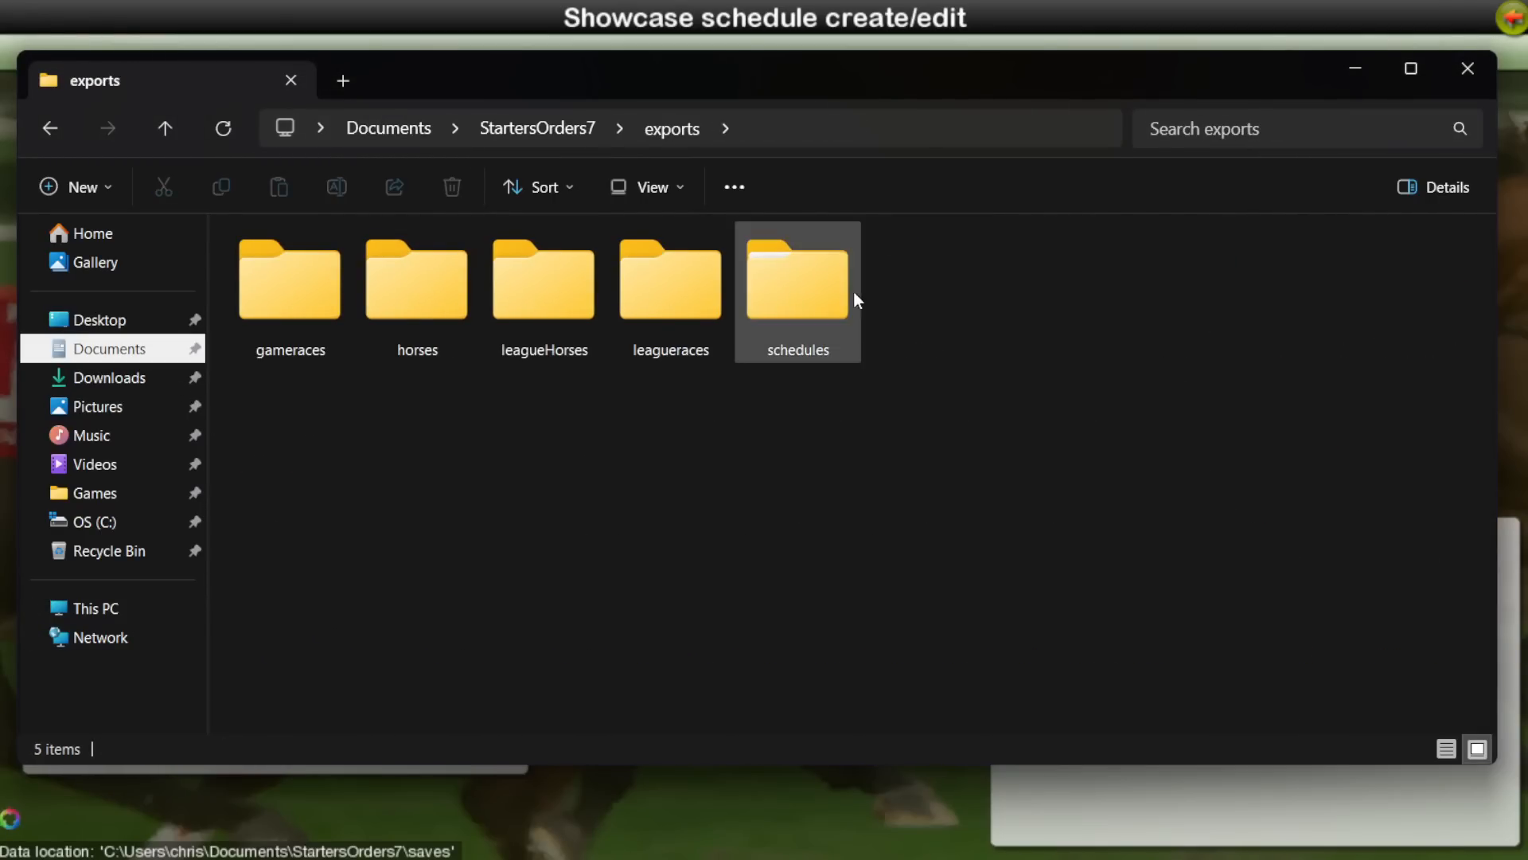
{"action": "double_click", "coordinate": [798, 285]}
{"action": "double_click", "coordinate": [393, 350]}
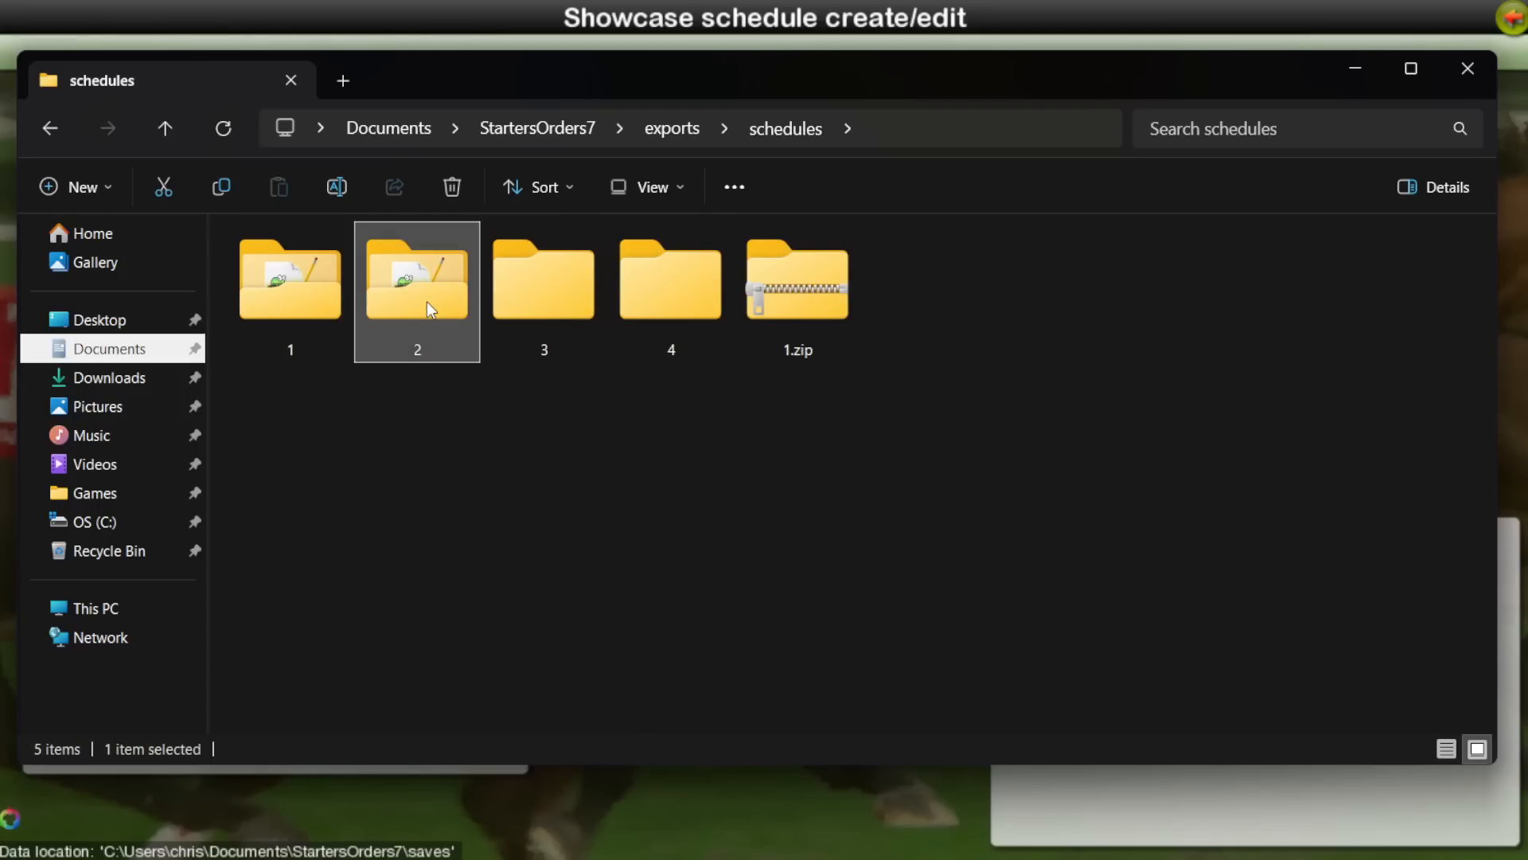
{"action": "double_click", "coordinate": [304, 308]}
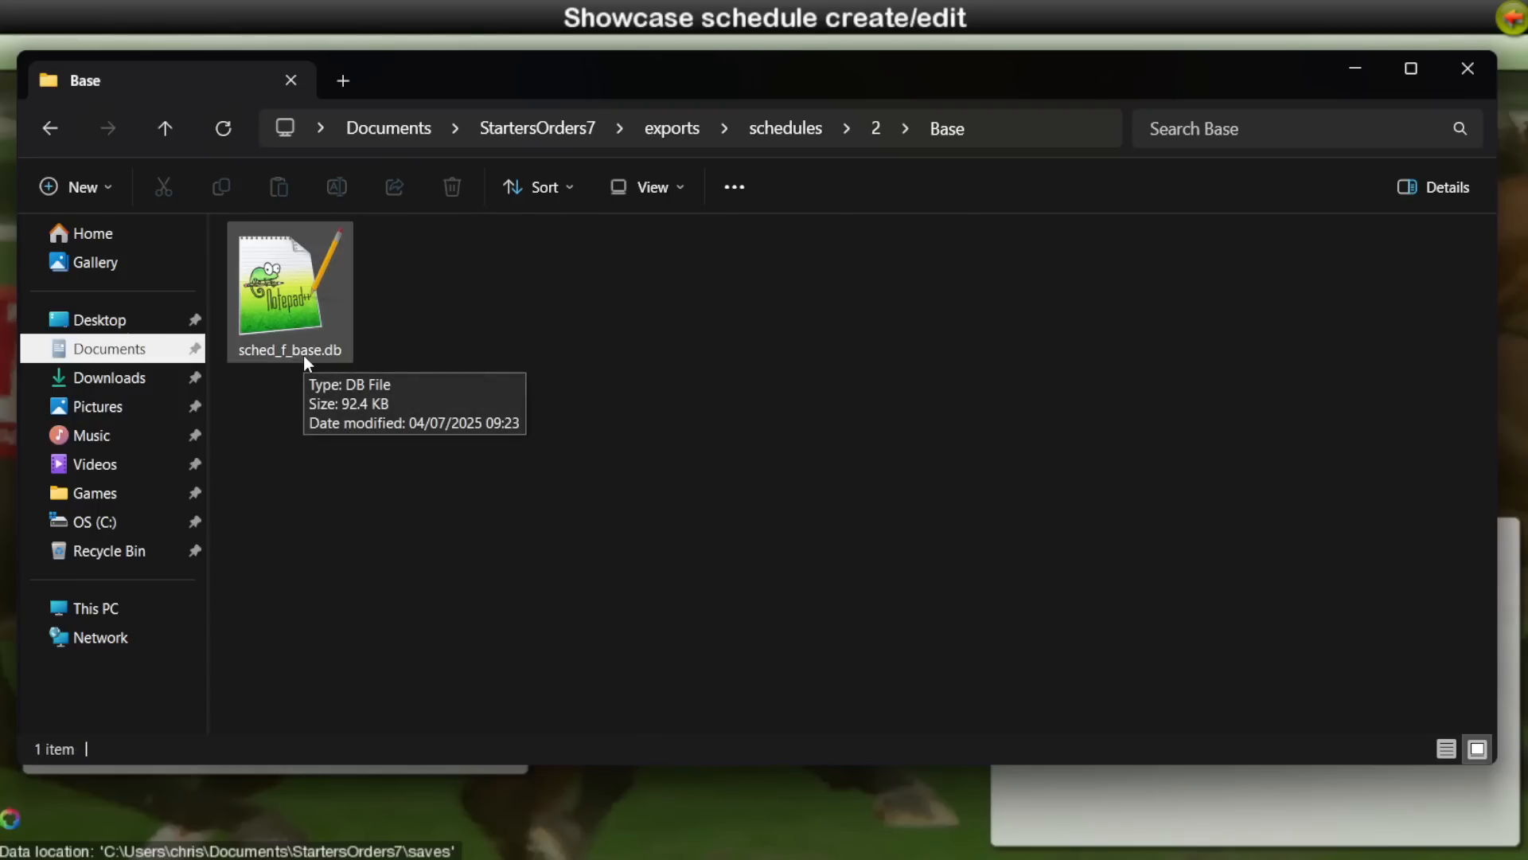
Step: Go back to folder 2, open the Om1 folder and select sched_f_one.db
{"action": "key", "text": "alt+Left"}
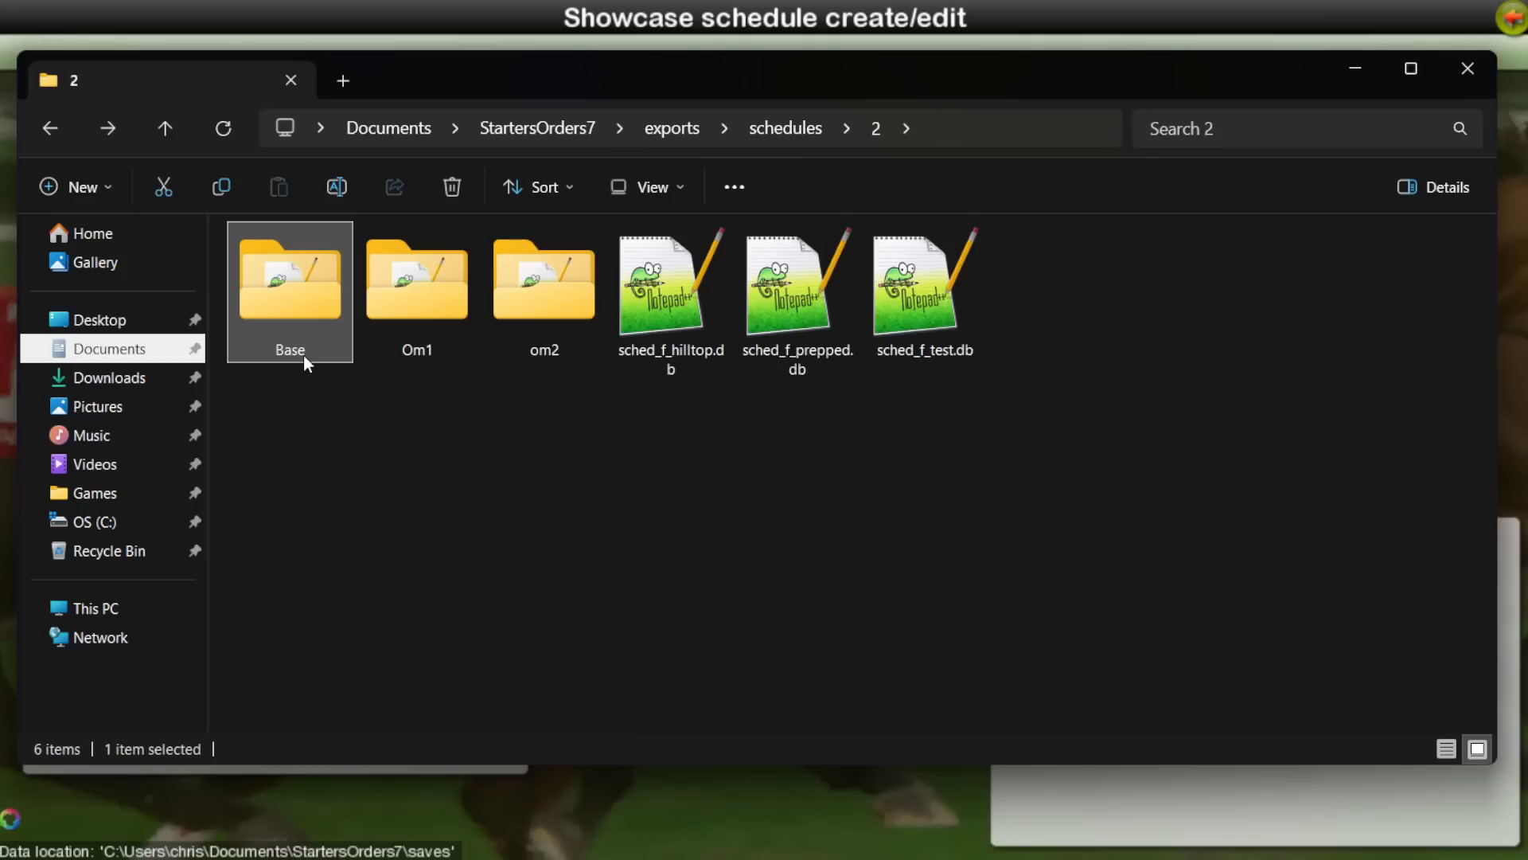
{"action": "left_click", "coordinate": [399, 318]}
{"action": "double_click", "coordinate": [399, 317]}
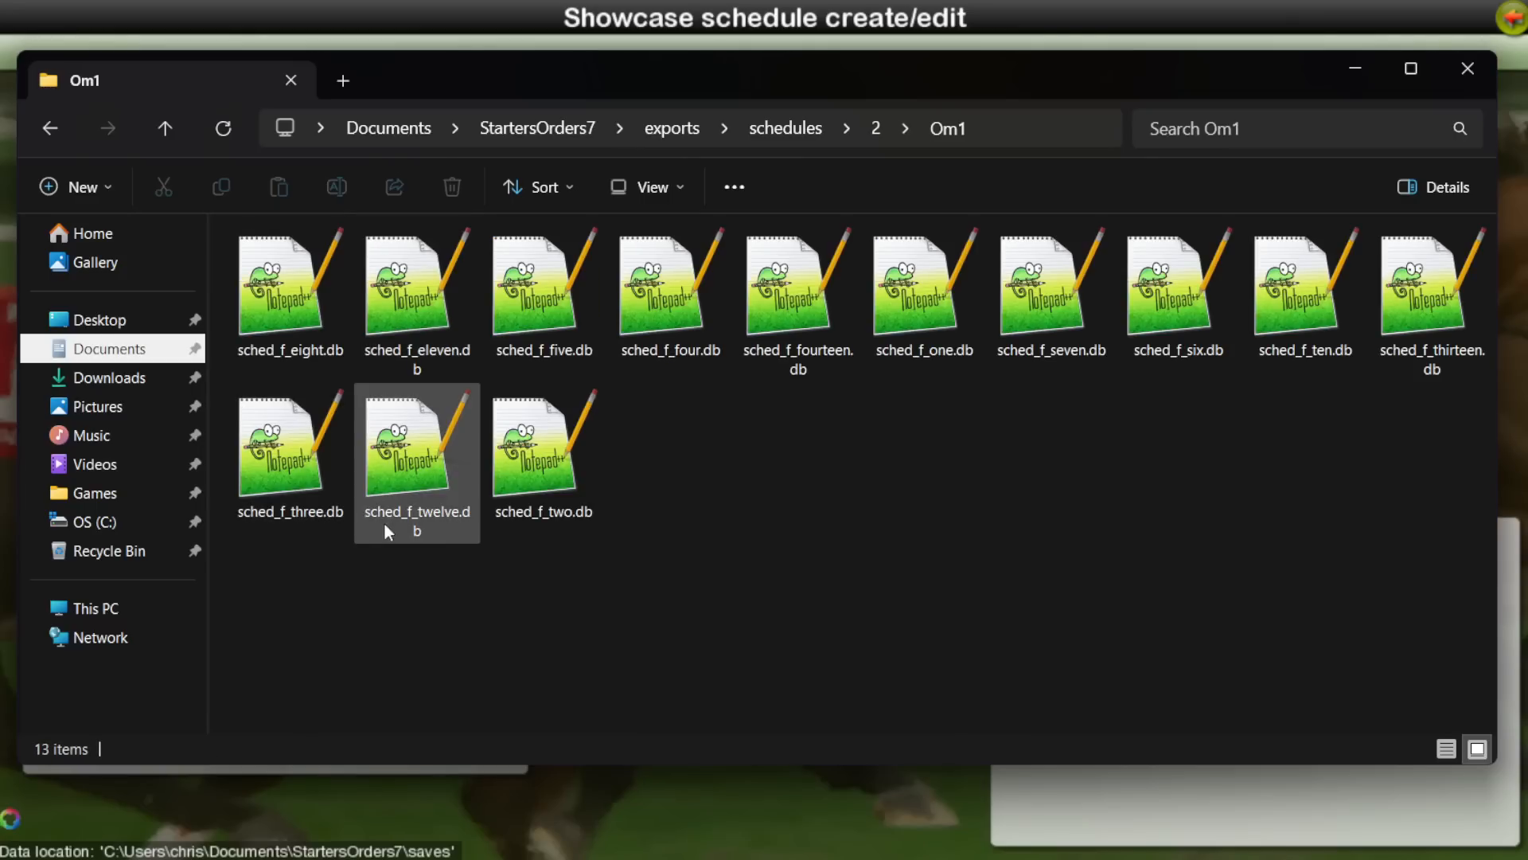
{"action": "left_click", "coordinate": [924, 303]}
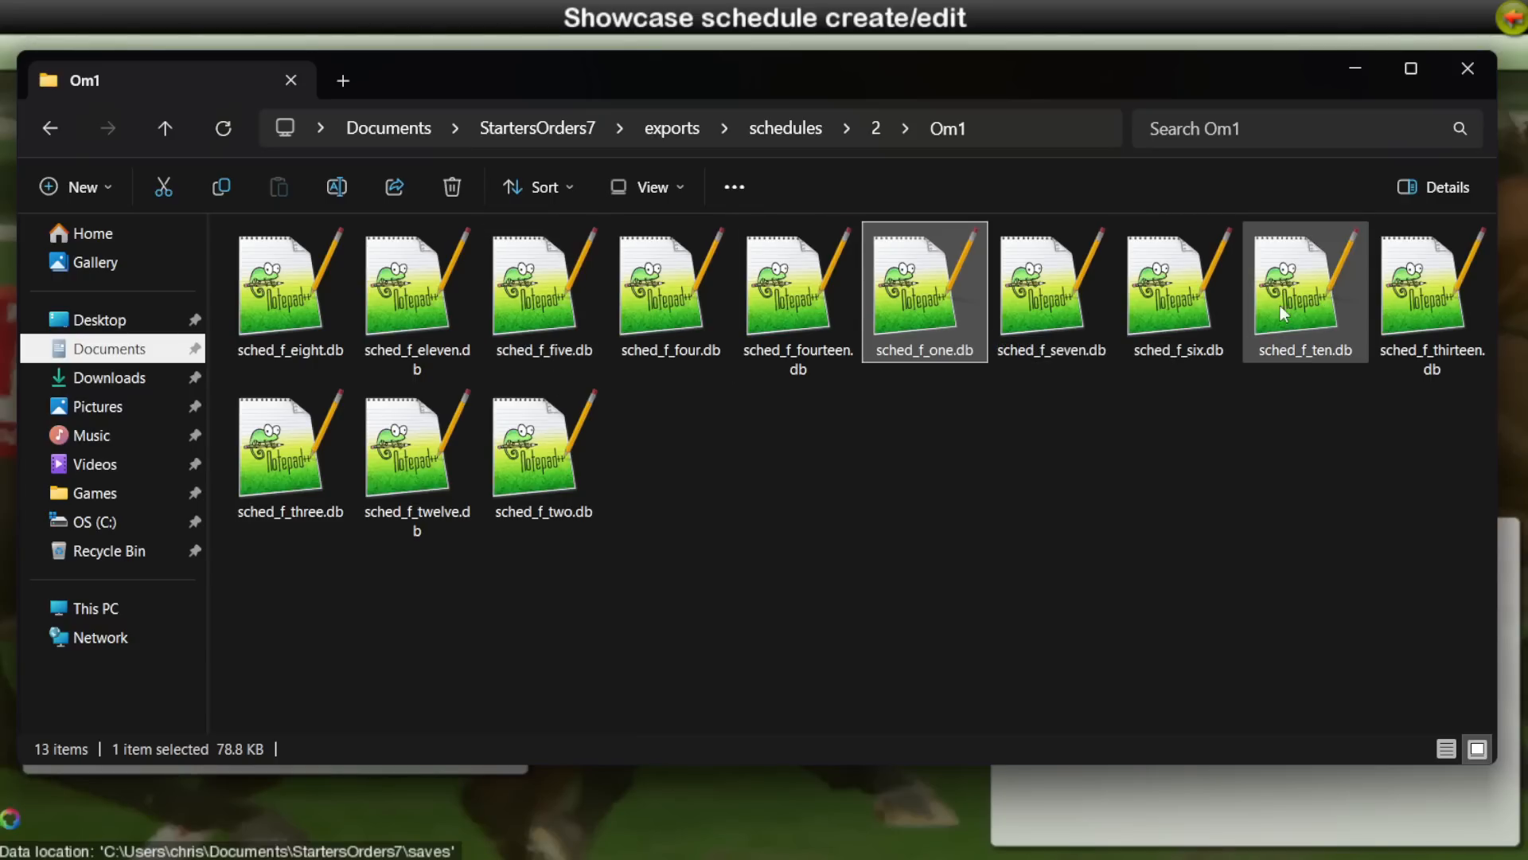
Step: Open the om2 folder inside folder 2 and look through the sched_f_cn.db, sched_f_cnf.db and sched_f_cnfa.db files
{"action": "key", "text": "alt+Left"}
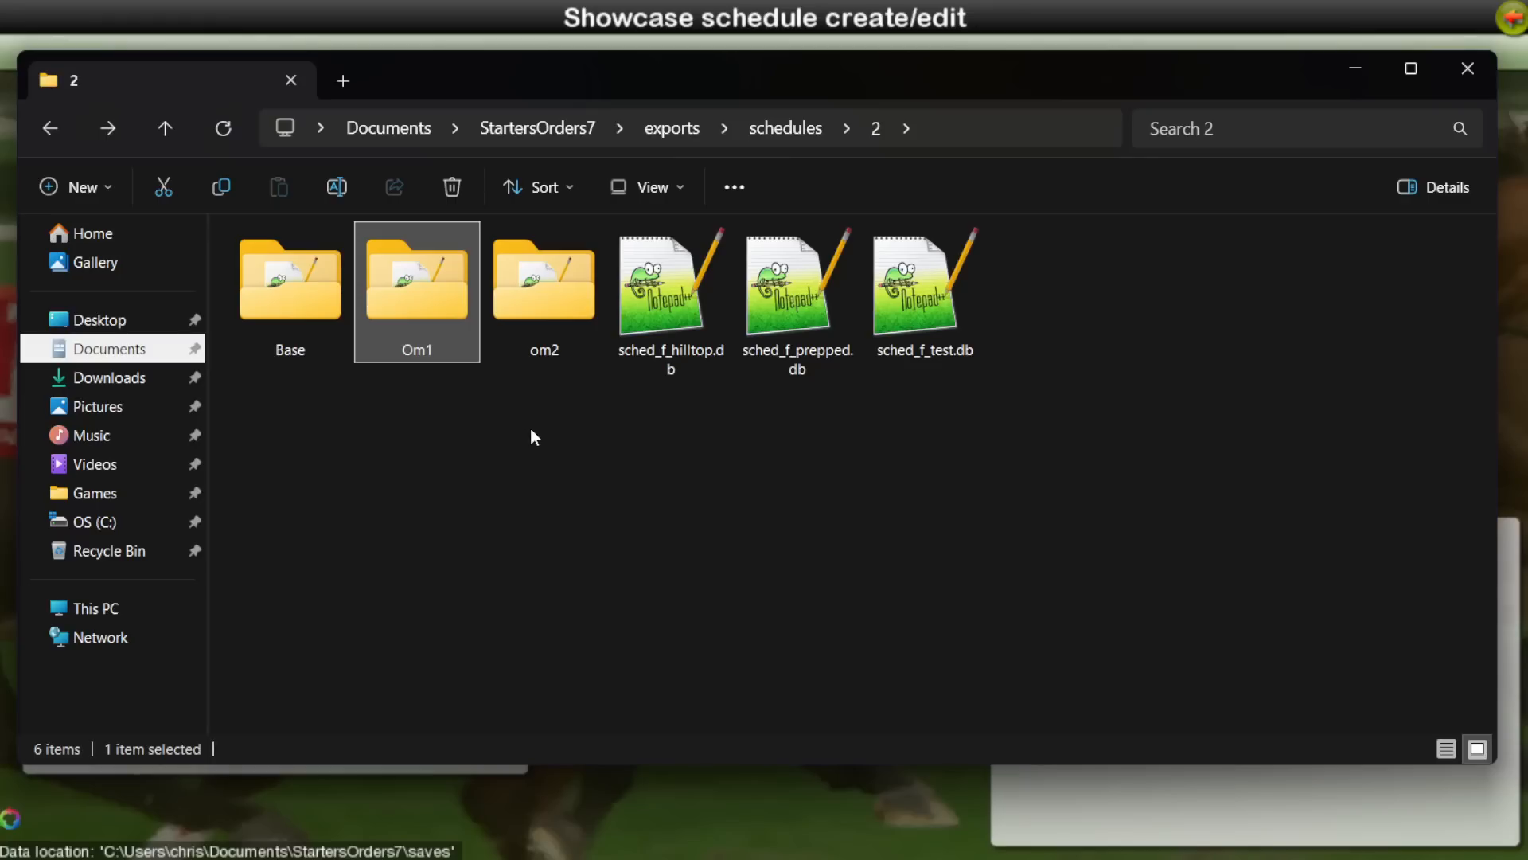
{"action": "double_click", "coordinate": [530, 298]}
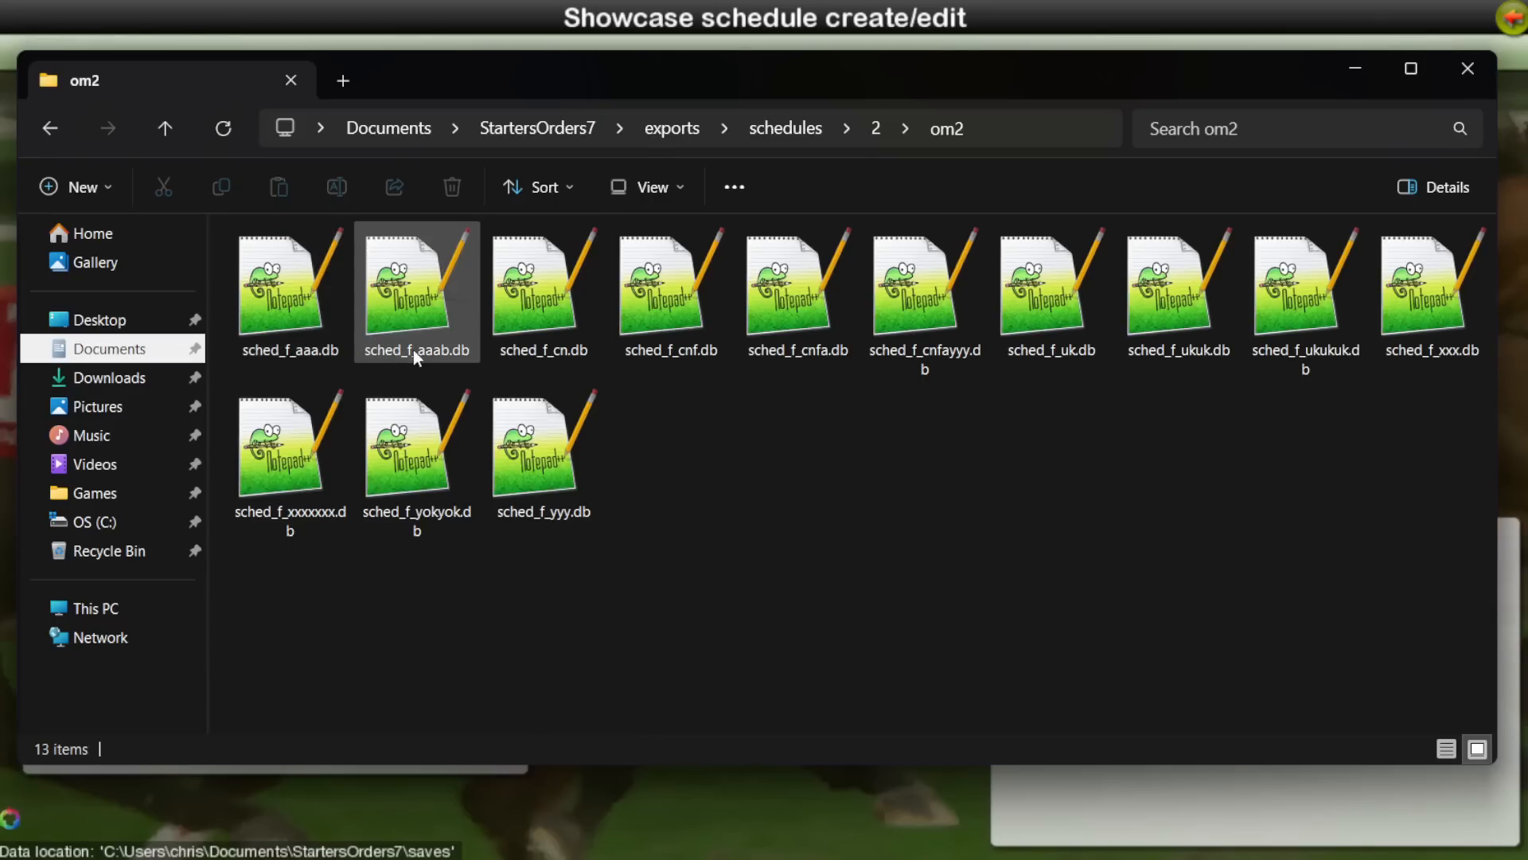
{"action": "left_click", "coordinate": [566, 310]}
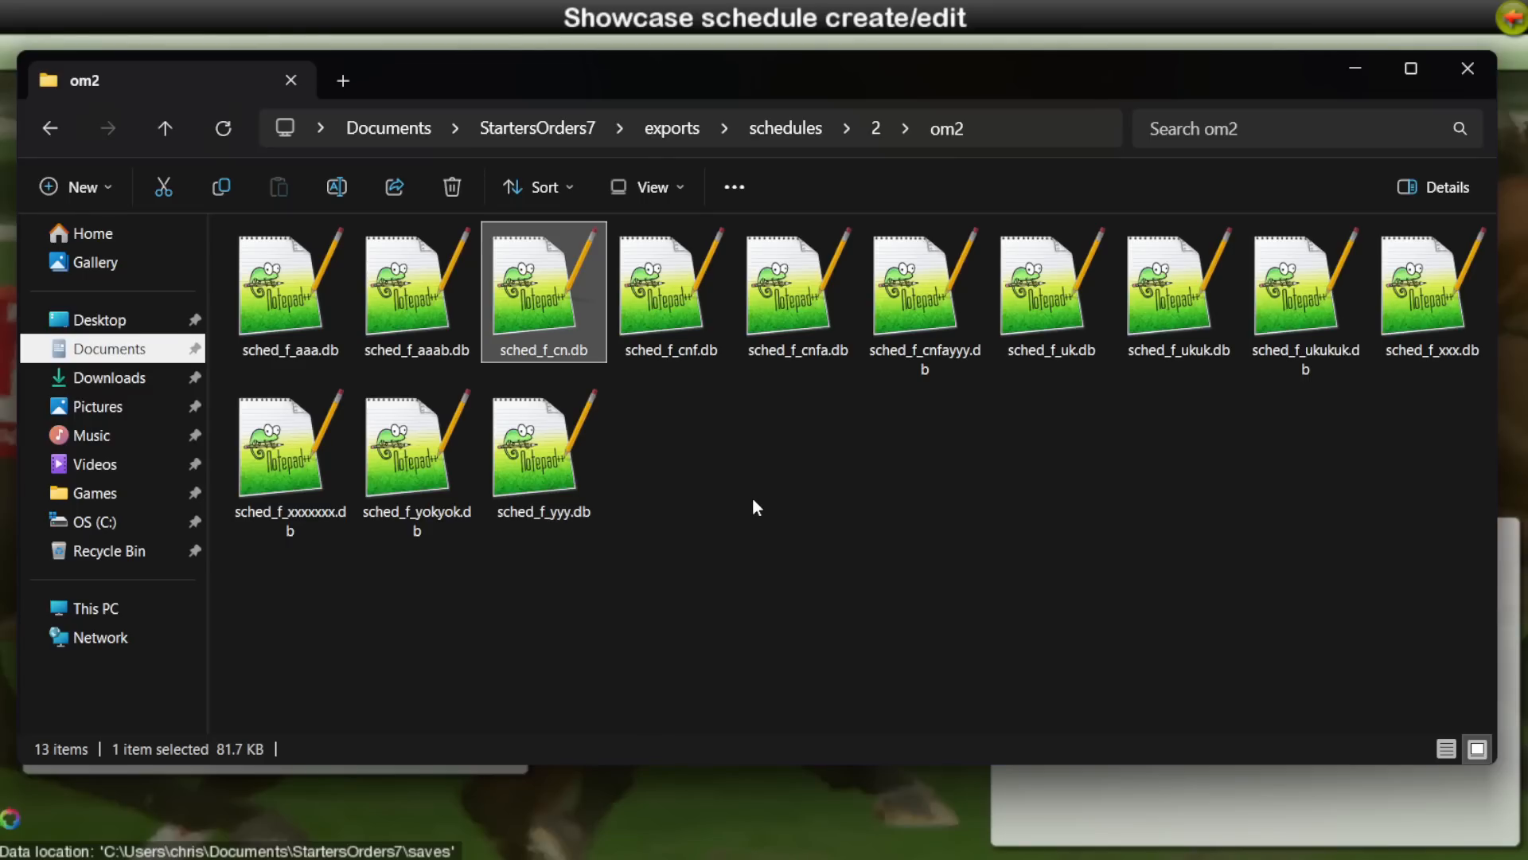
{"action": "key", "text": "Right"}
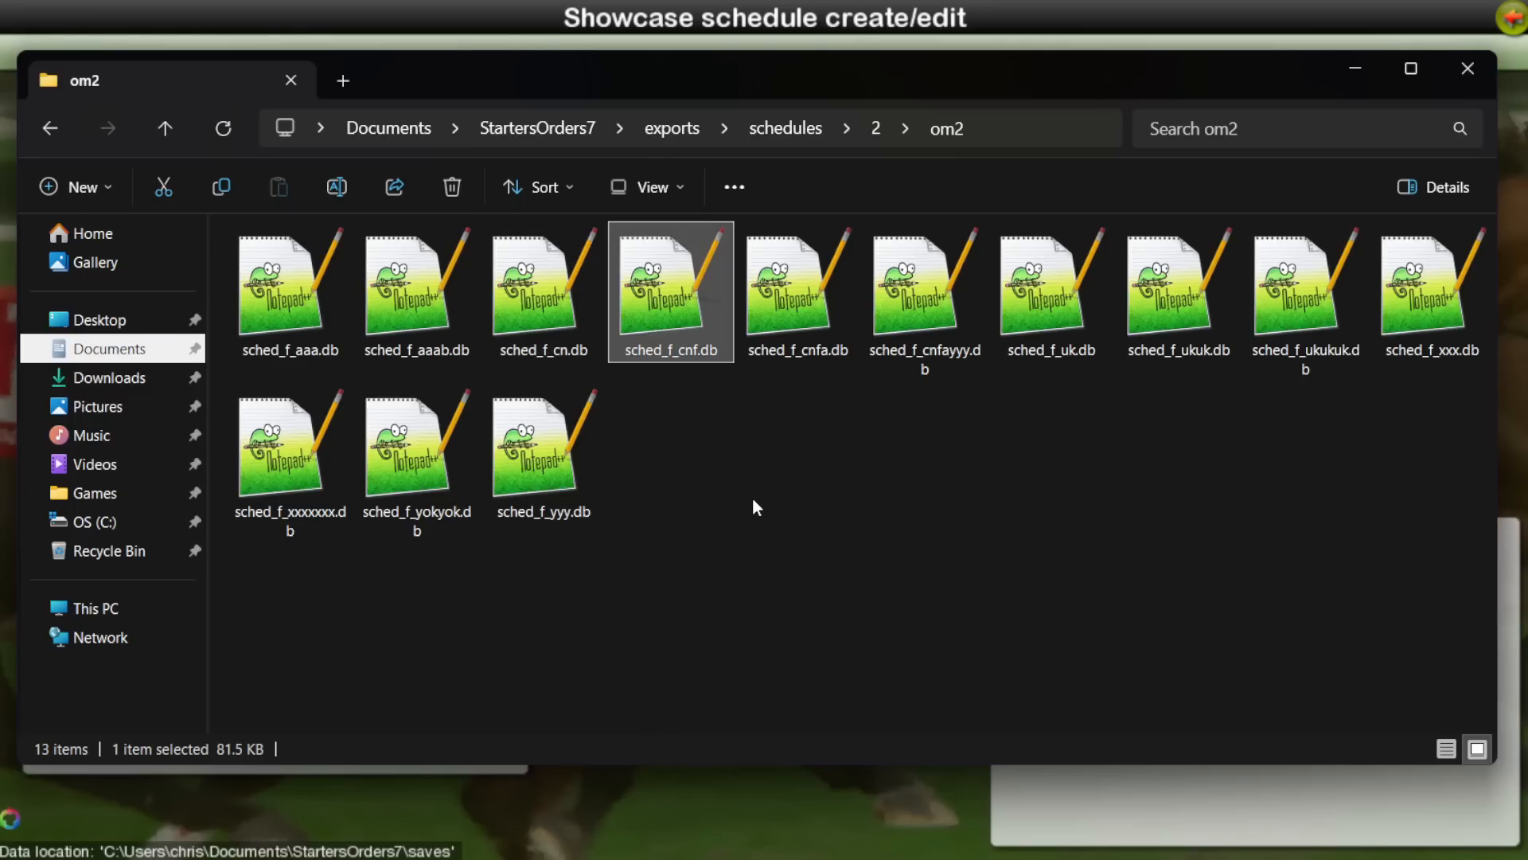
{"action": "key", "text": "Right"}
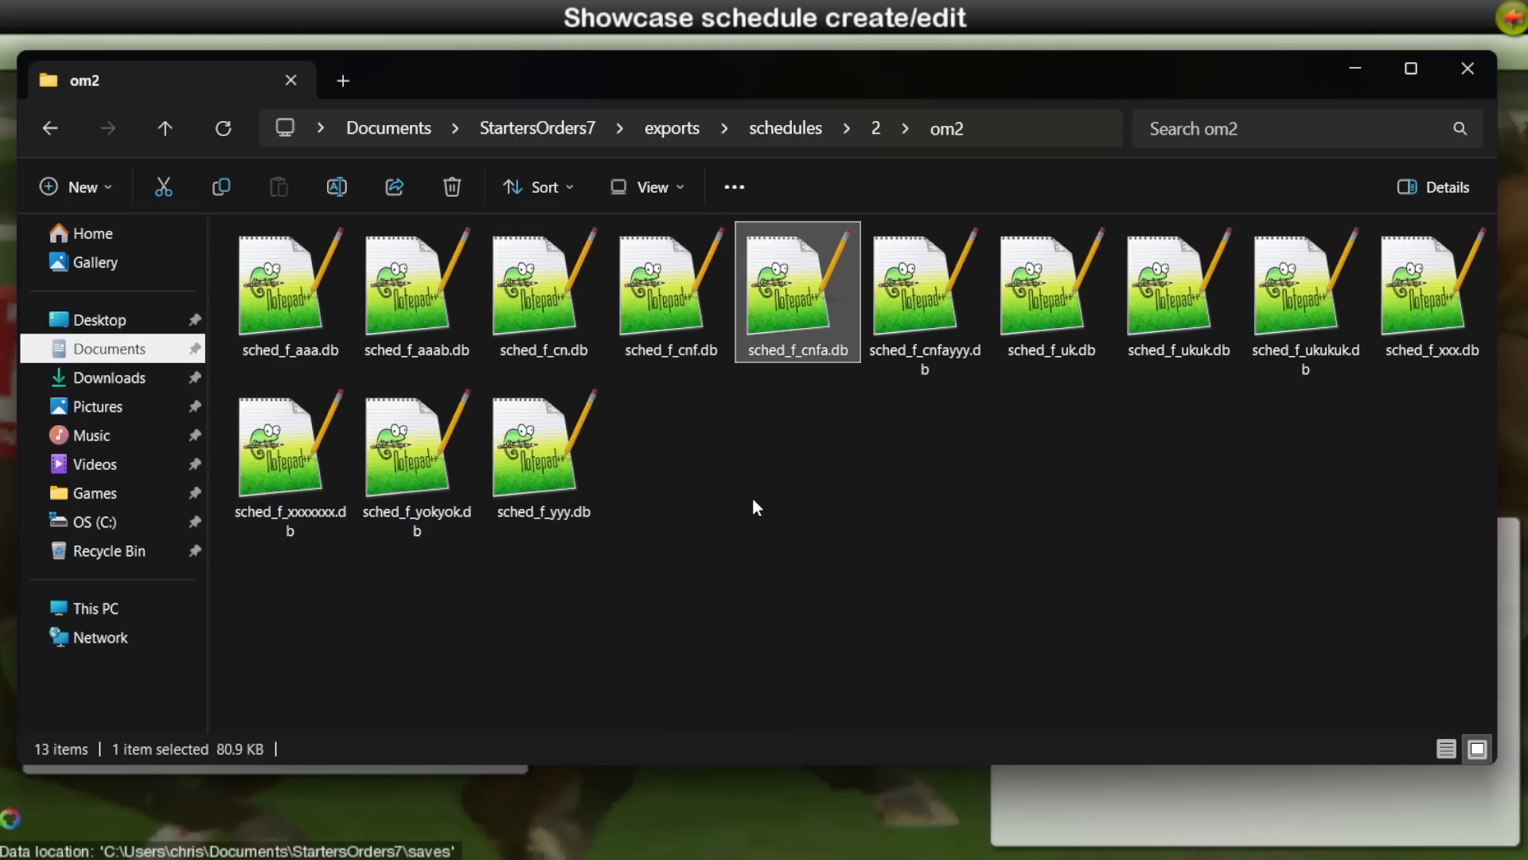
{"action": "key", "text": "Left"}
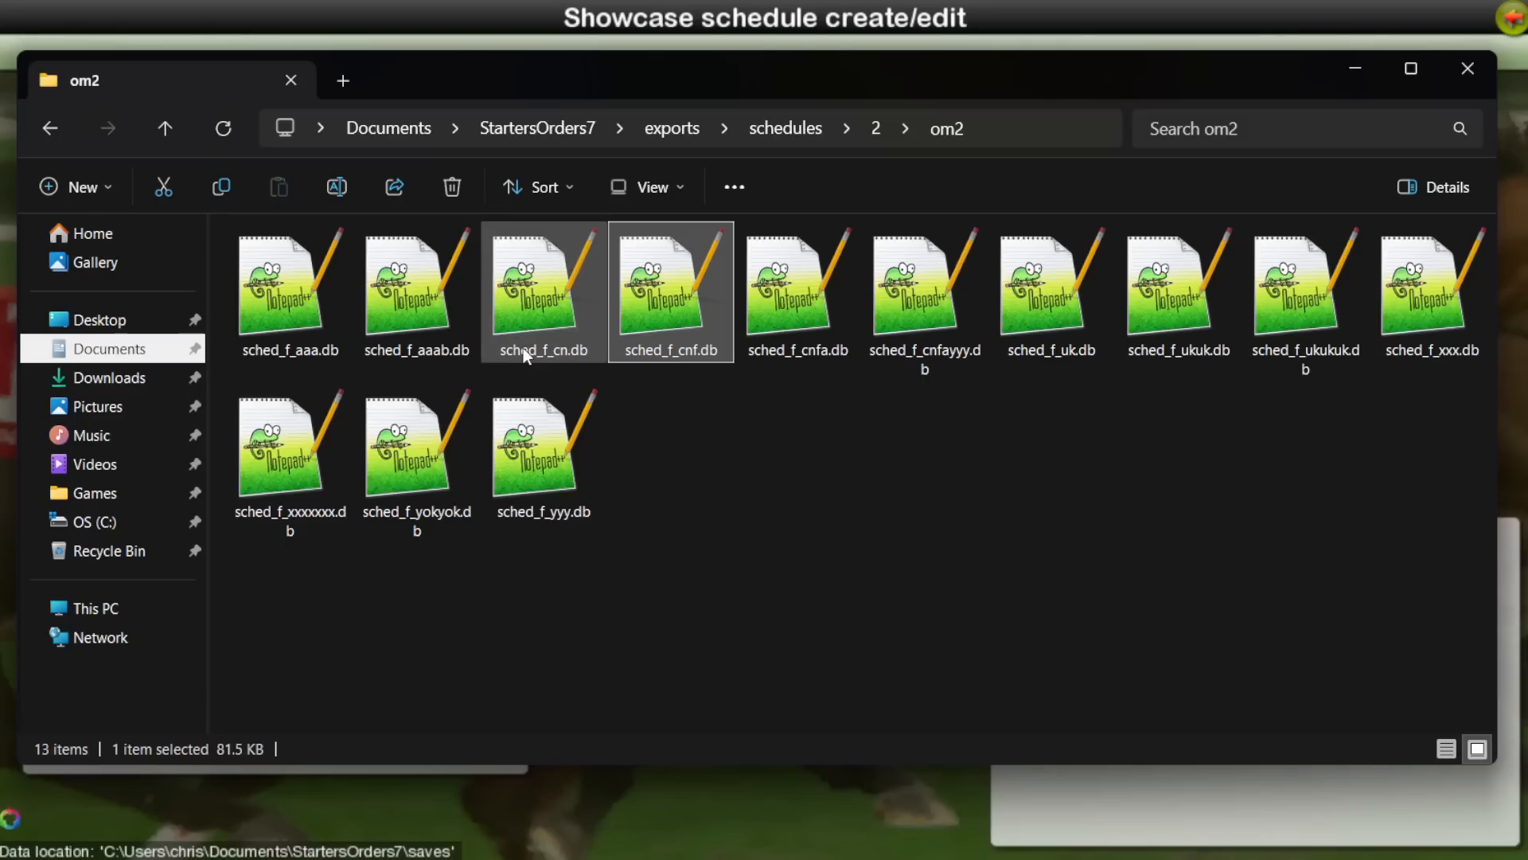
{"action": "key", "text": "Left"}
{"action": "key", "text": "Right"}
{"action": "key", "text": "Right"}
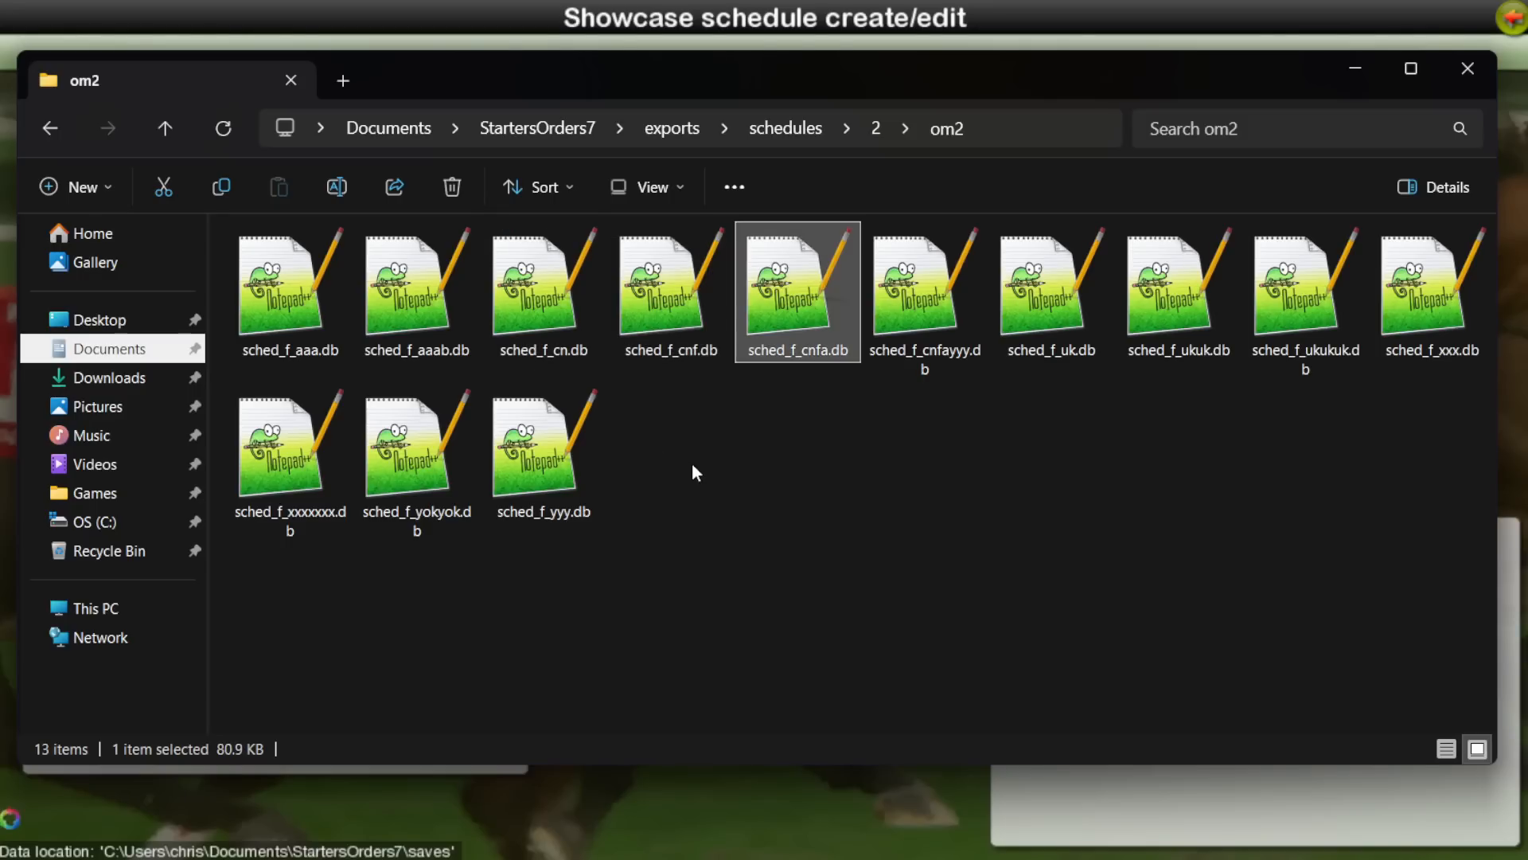
Step: Look through the remaining om2 schedule files one by one, from sched_f_cnfayyy.db to sched_f_yyy.db
{"action": "left_click", "coordinate": [945, 339]}
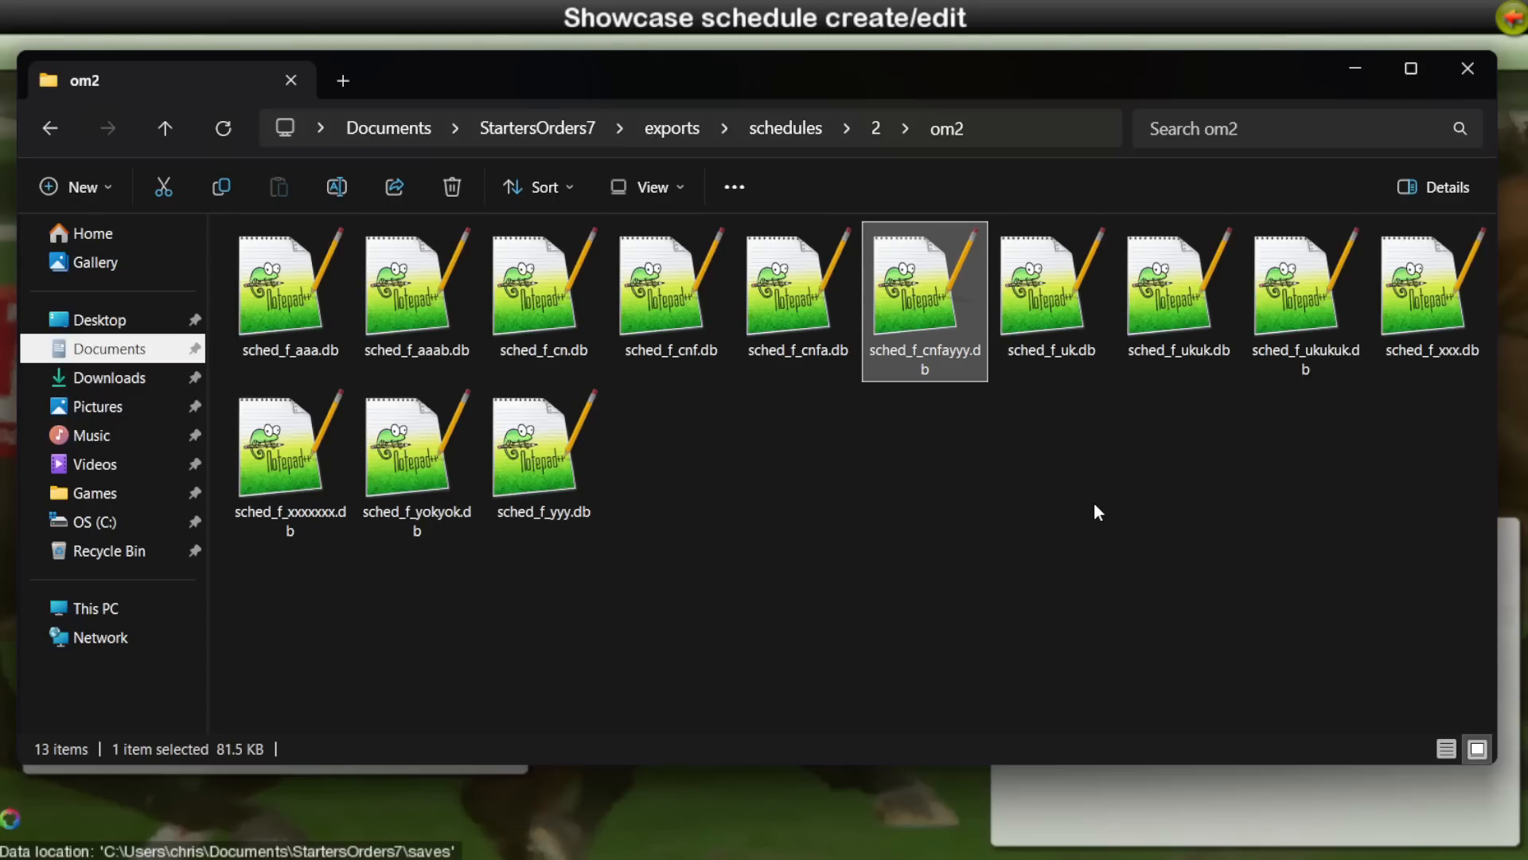
{"action": "key", "text": "Right"}
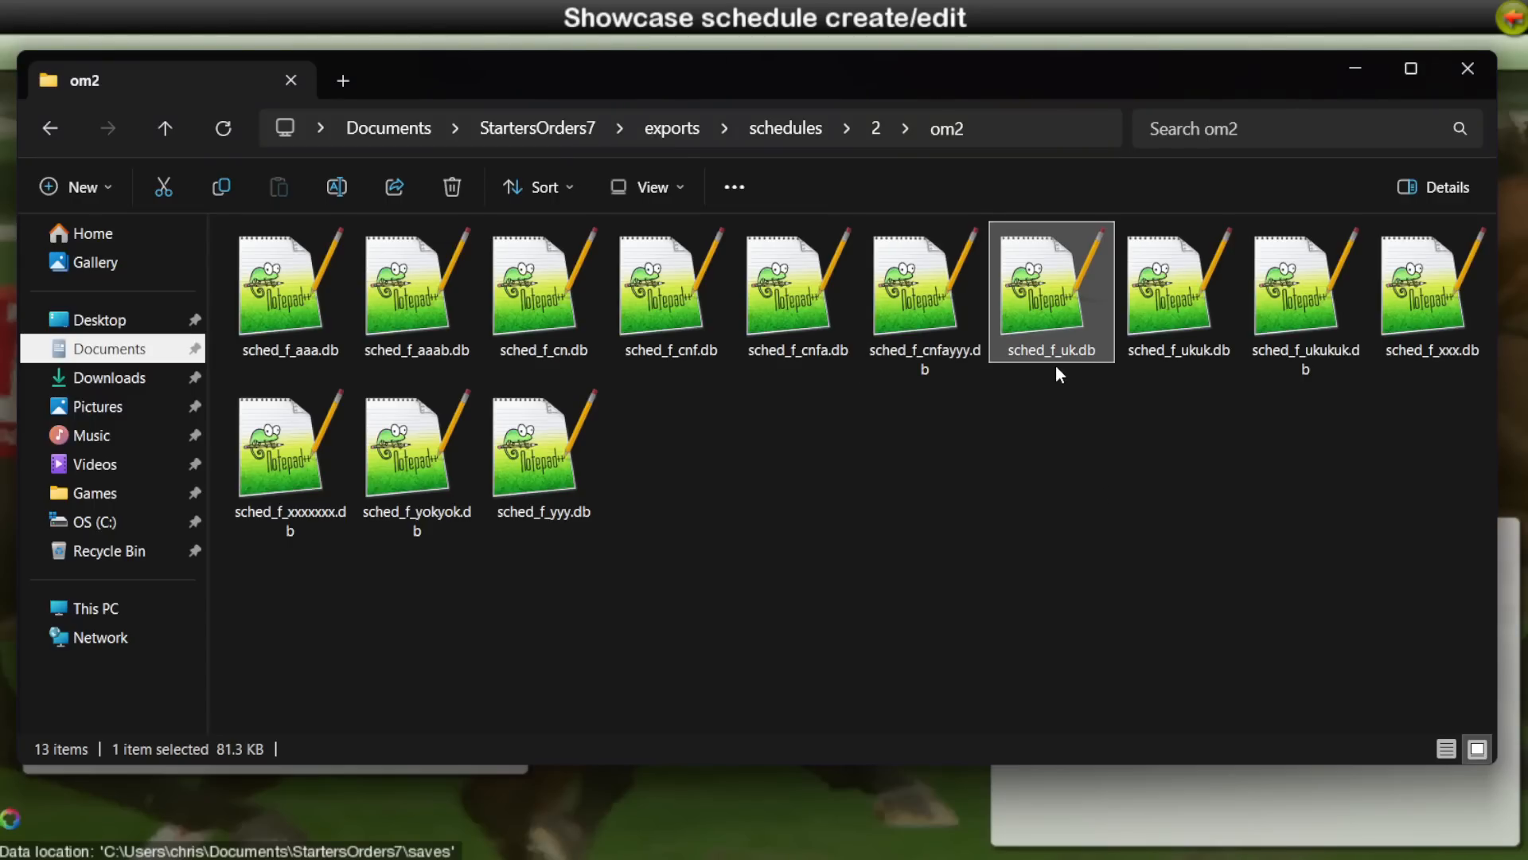
{"action": "key", "text": "Right"}
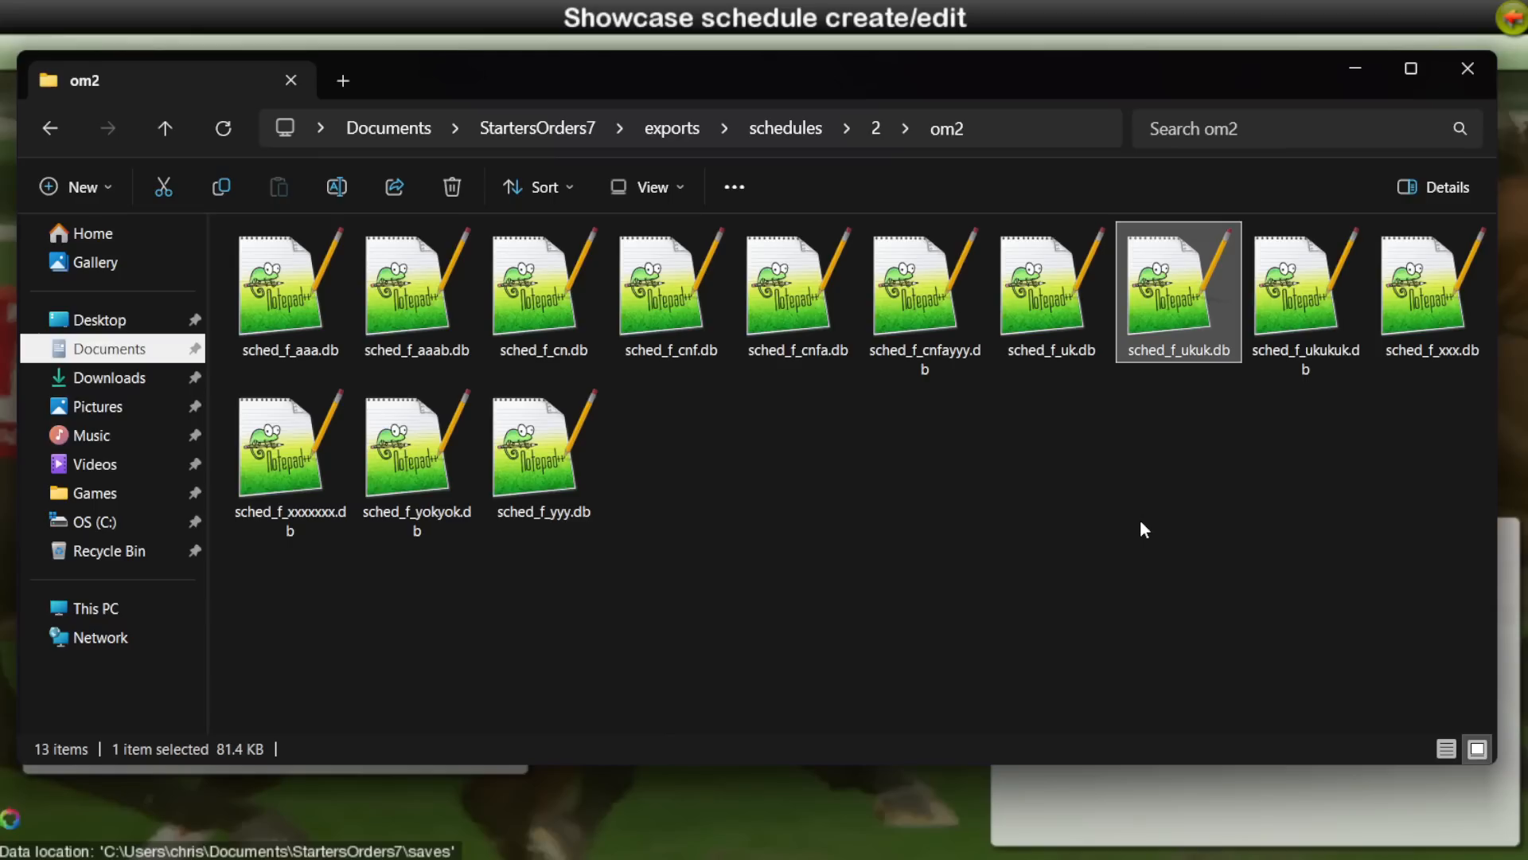
{"action": "key", "text": "Right"}
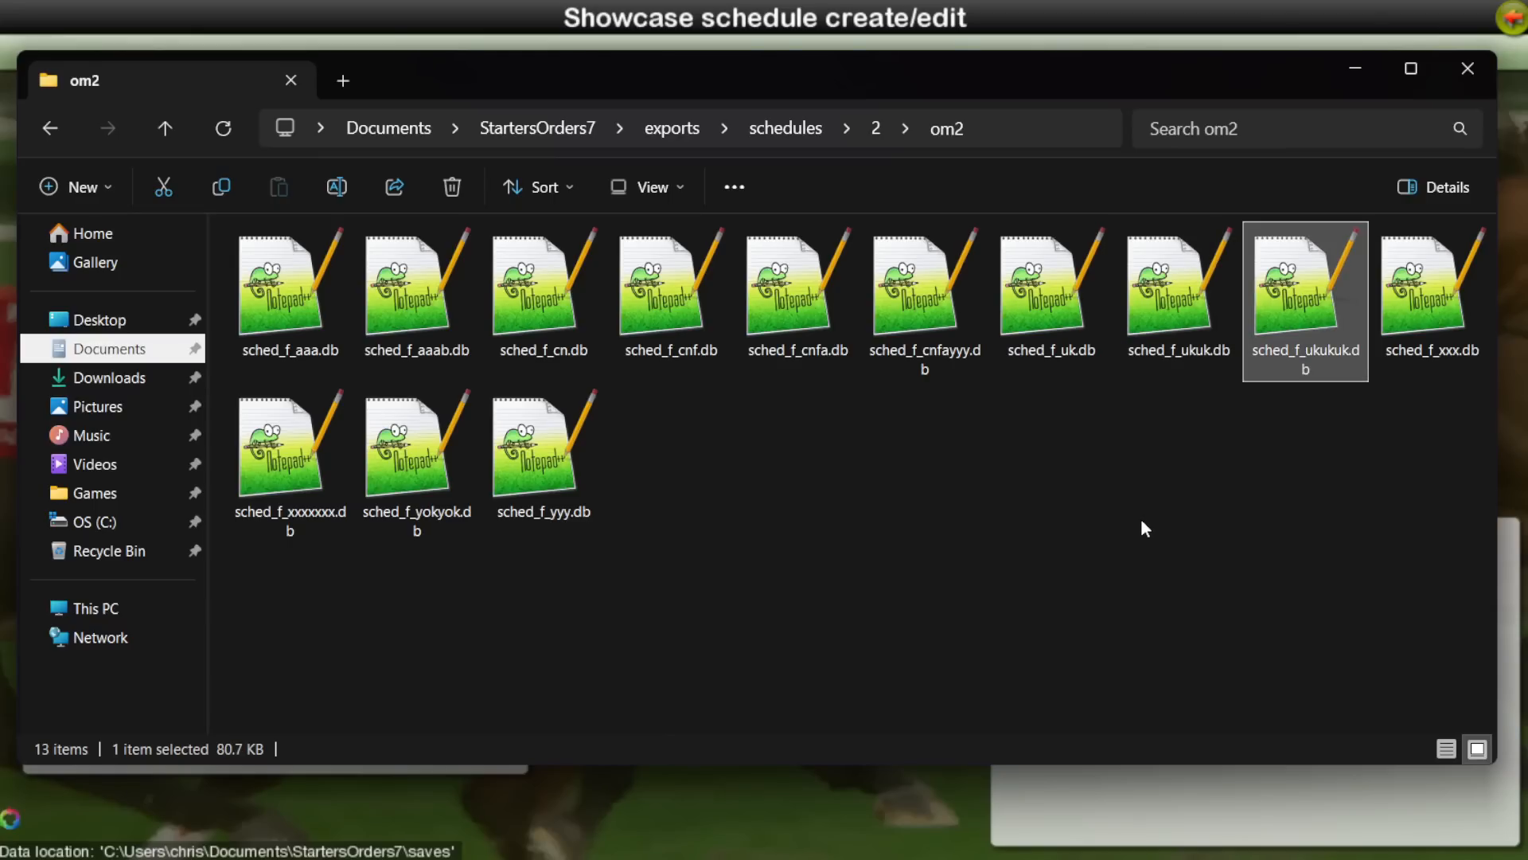
{"action": "key", "text": "Right"}
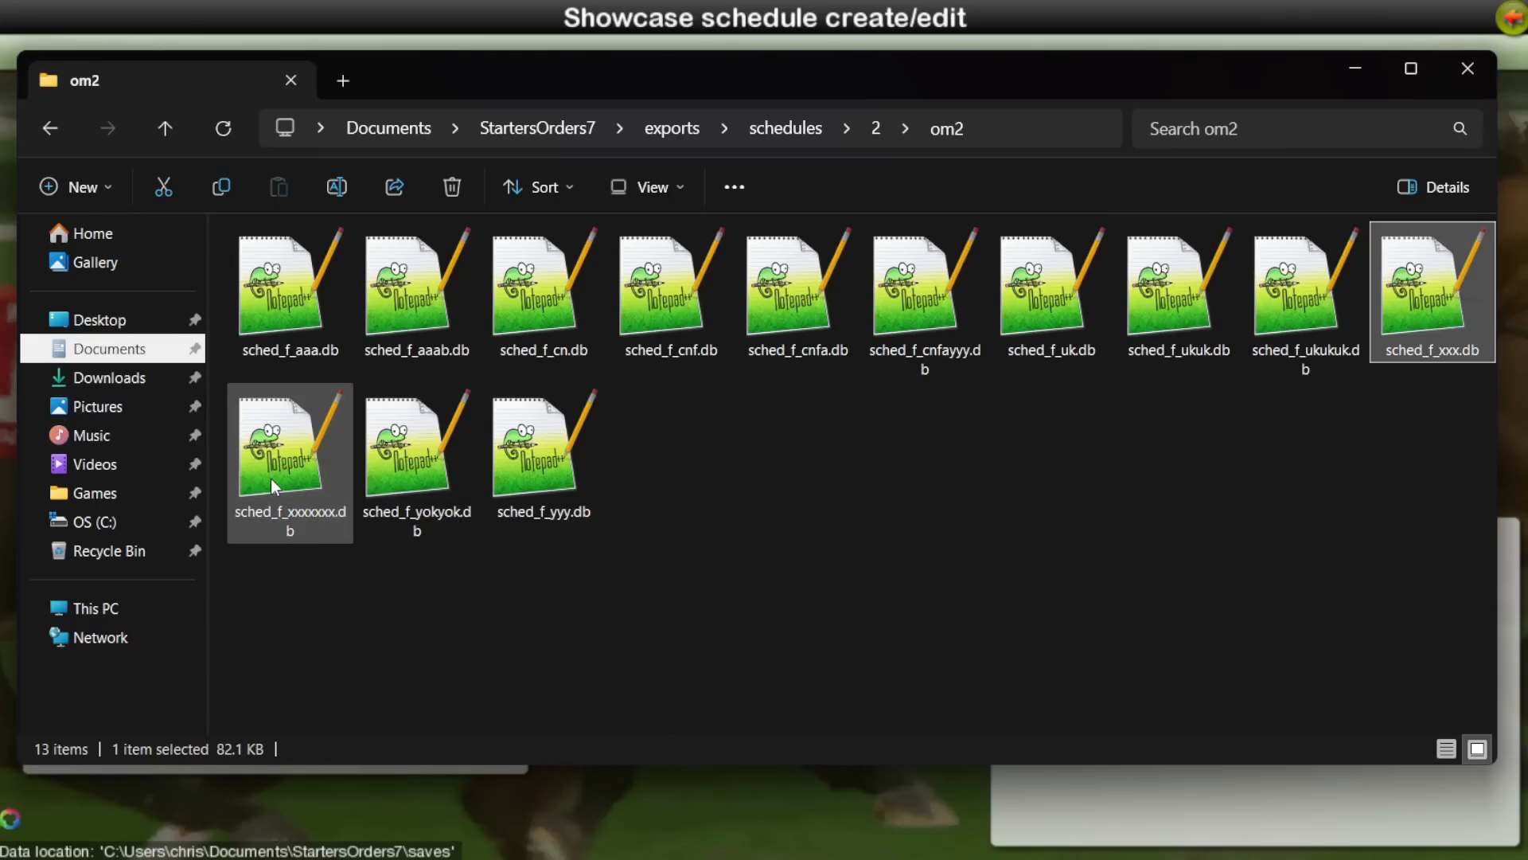
{"action": "left_click", "coordinate": [270, 479]}
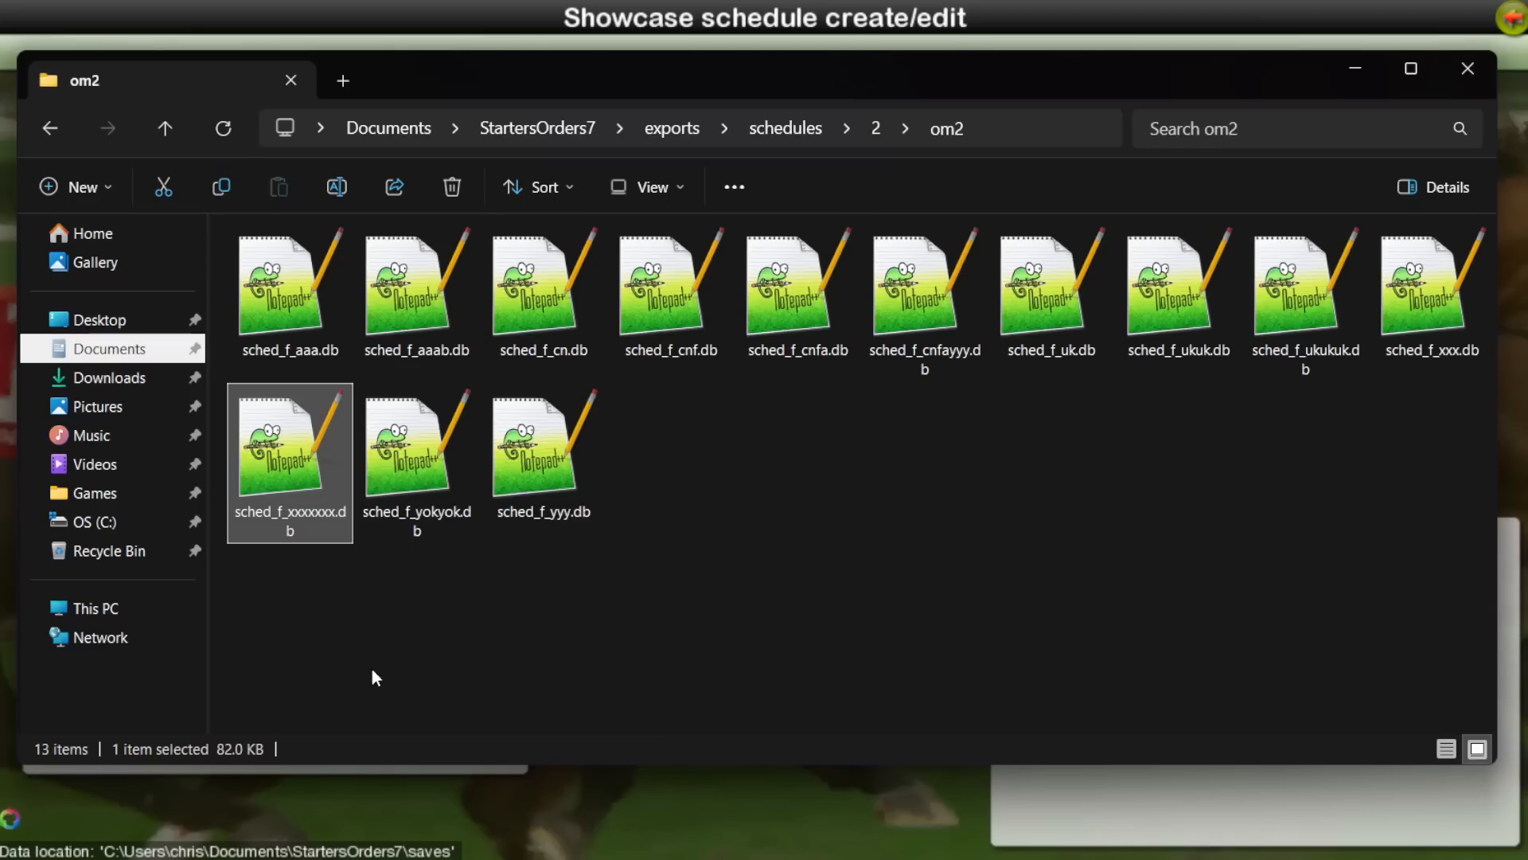
{"action": "key", "text": "Right"}
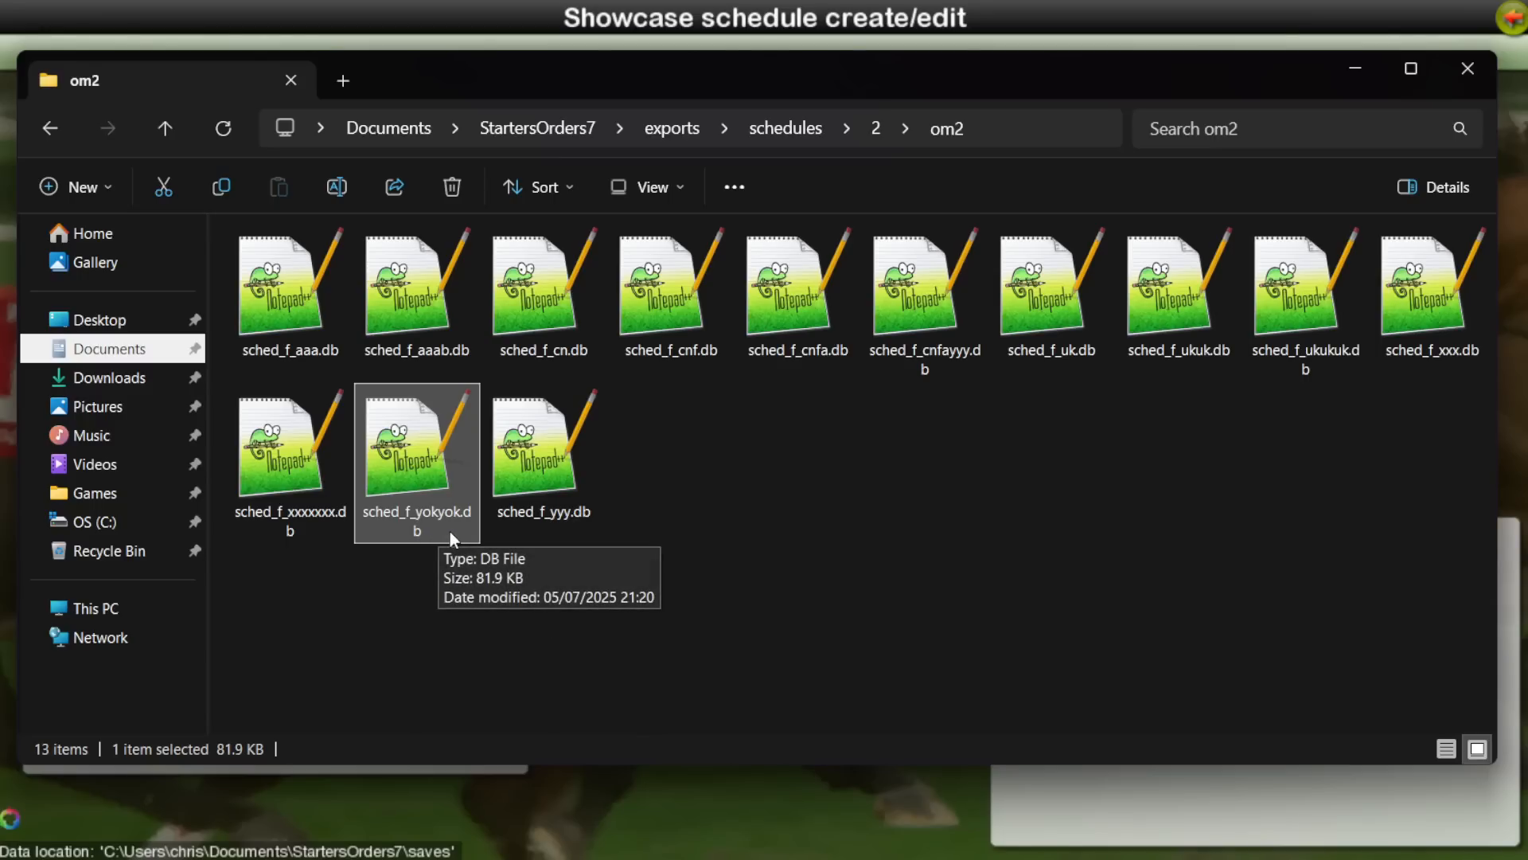
{"action": "key", "text": "Right"}
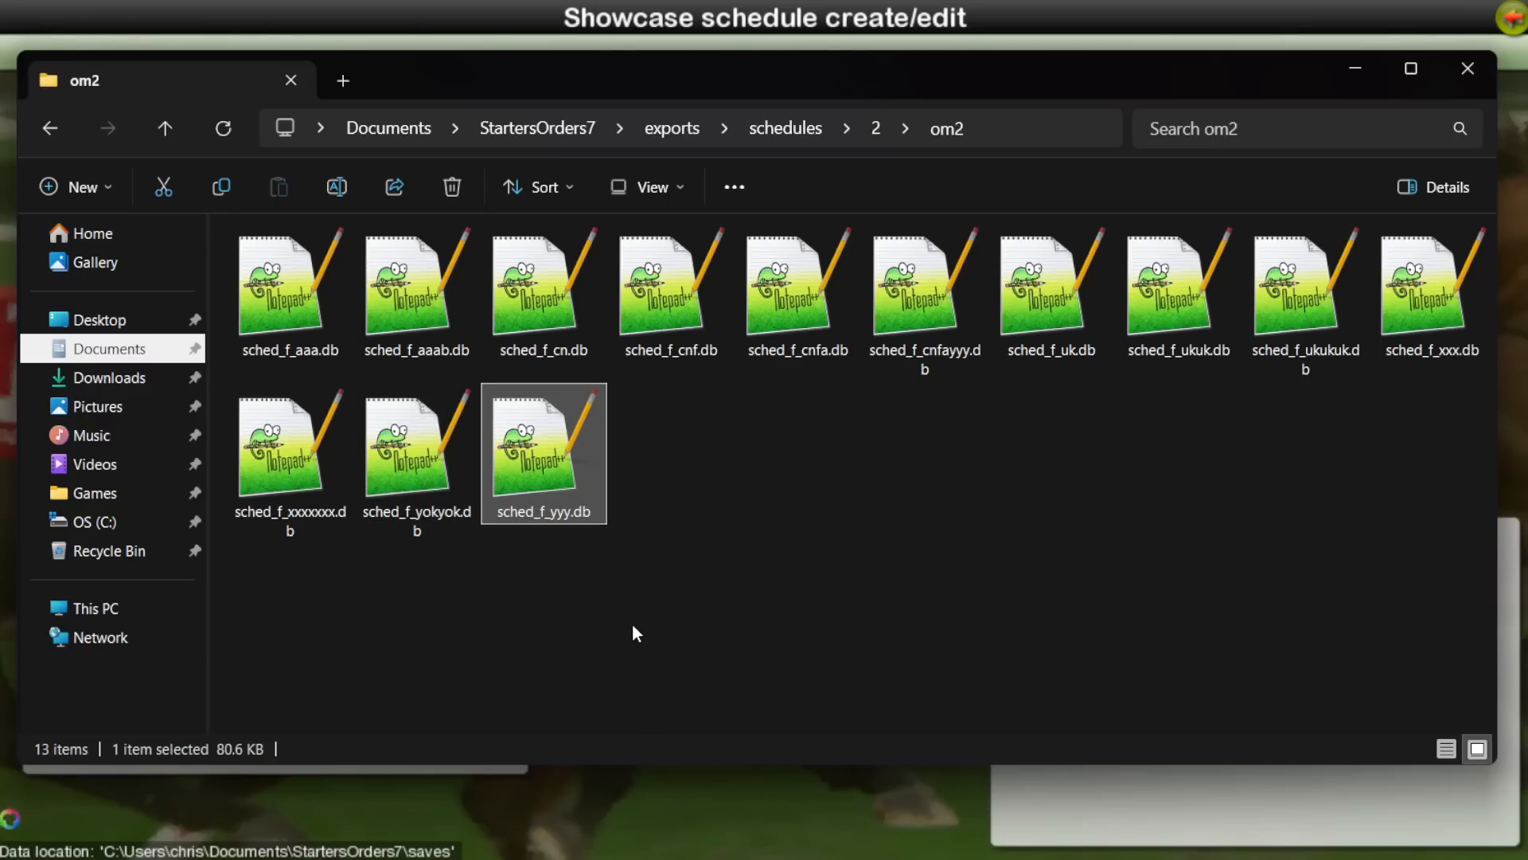
Step: Return to folder 2 and select the sched_f_hilltop.db schedule file
{"action": "key", "text": "alt+Up"}
{"action": "left_click", "coordinate": [672, 355]}
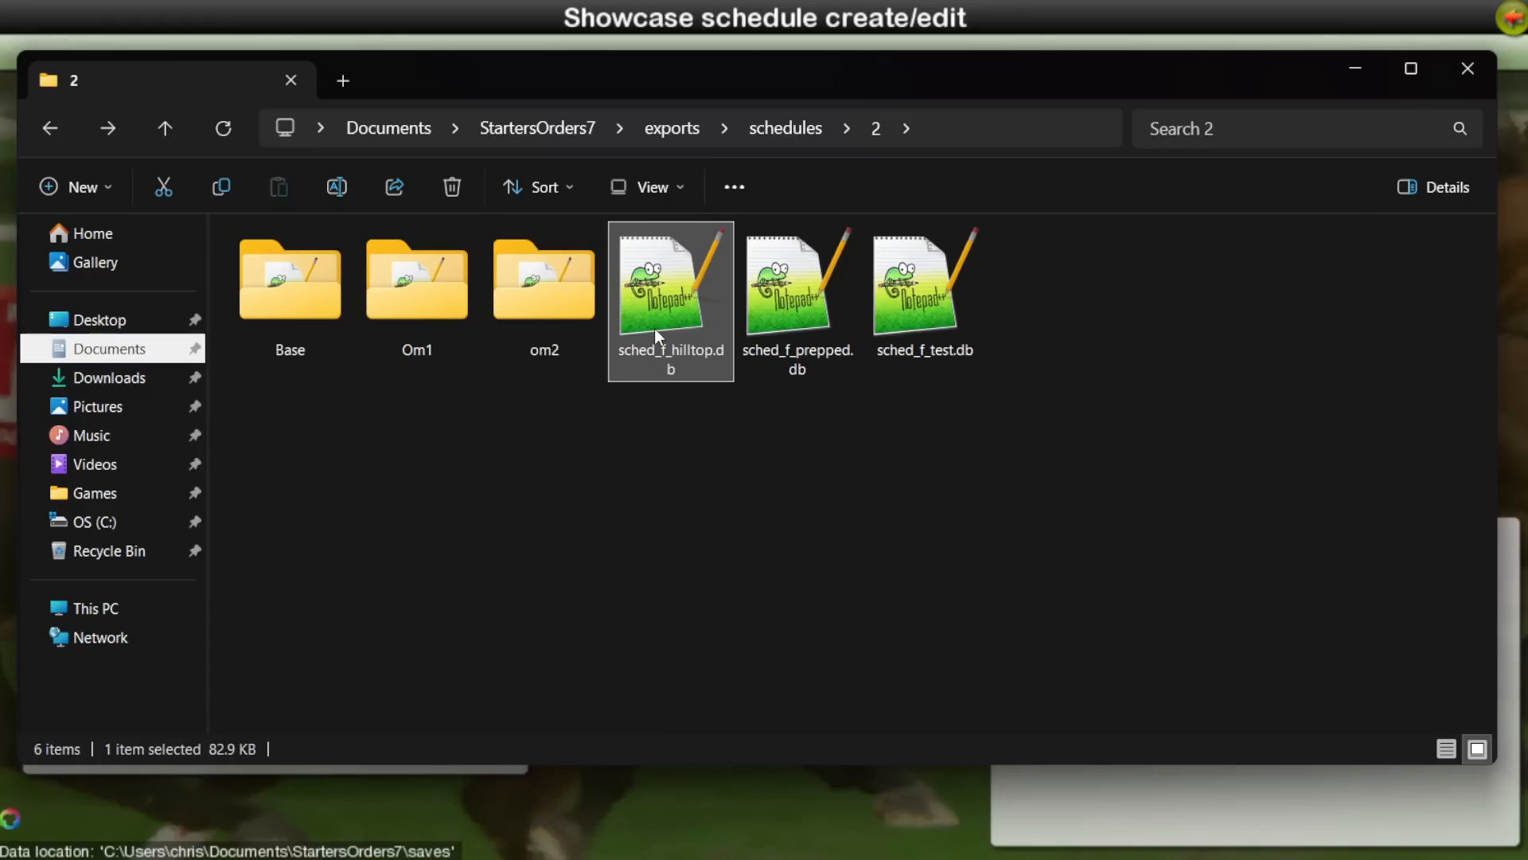
Step: Look at the sched_f_test.db and sched_f_prepped.db schedule files in folder 2
{"action": "left_click", "coordinate": [942, 276]}
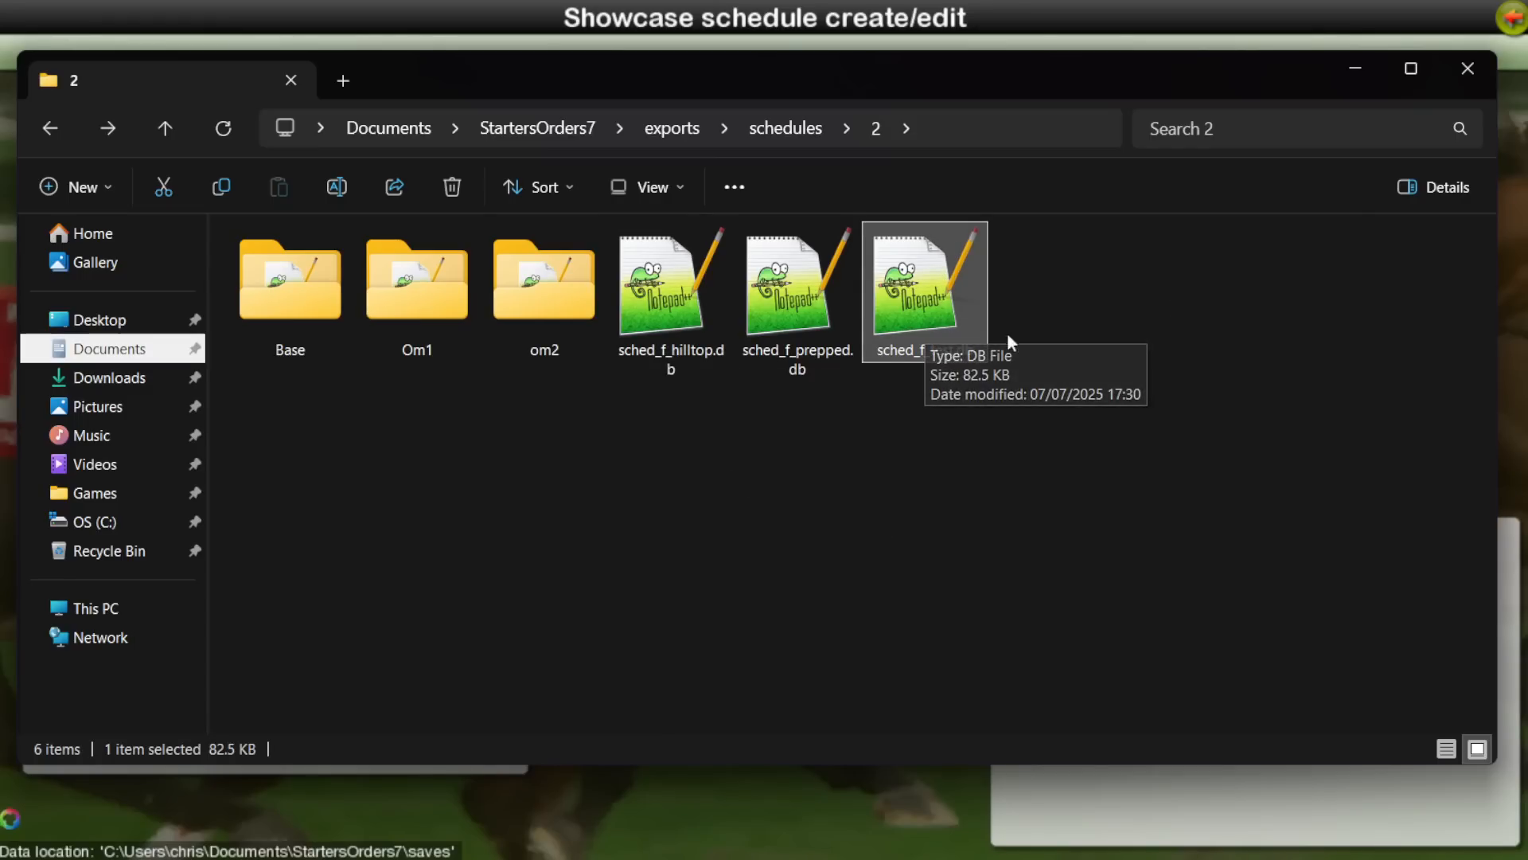
{"action": "key", "text": "Left"}
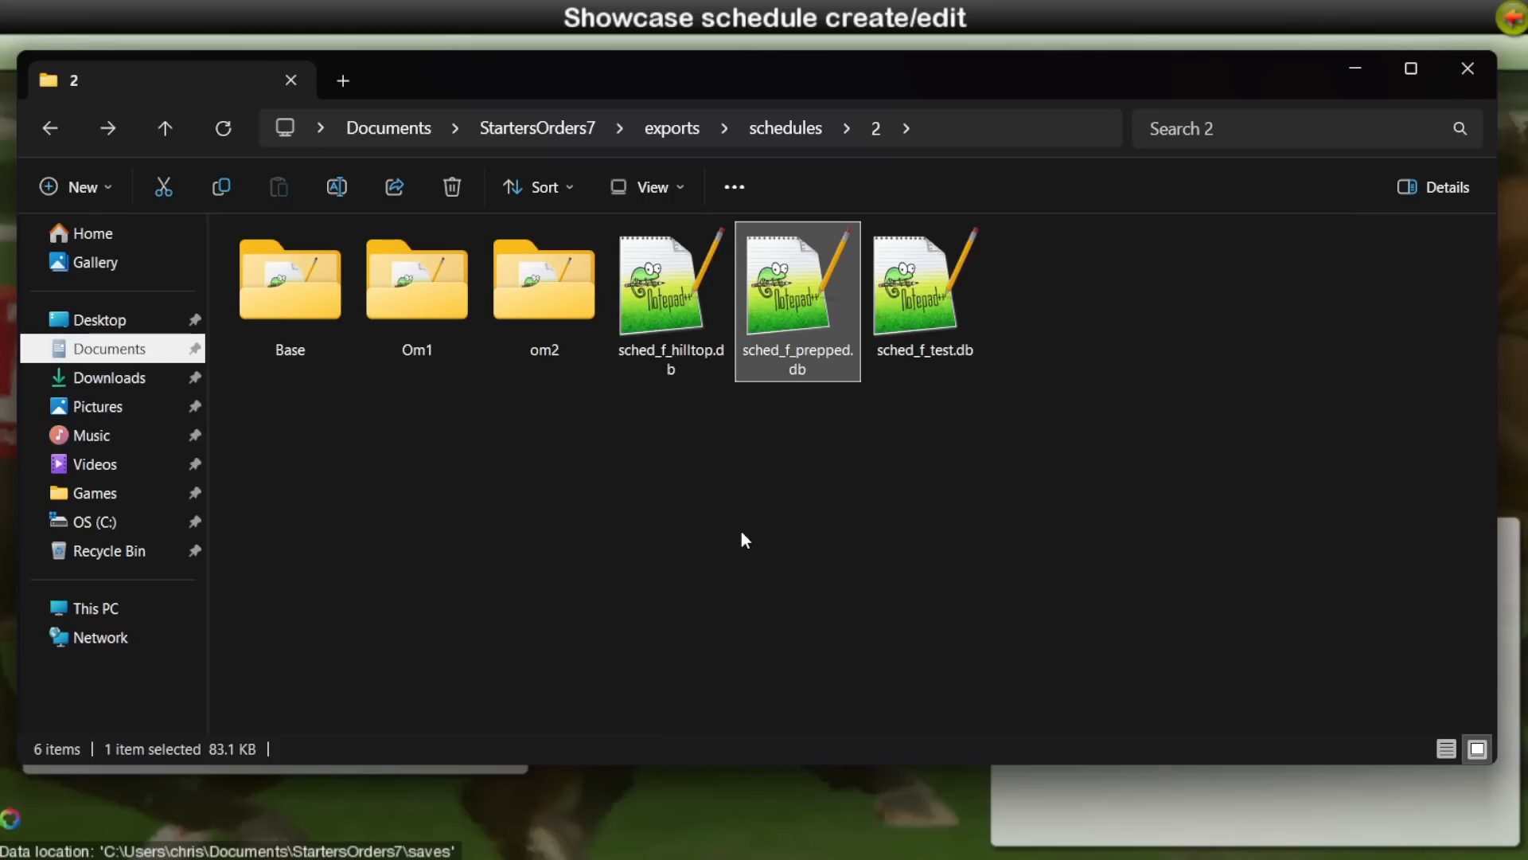
{"action": "left_click", "coordinate": [607, 519]}
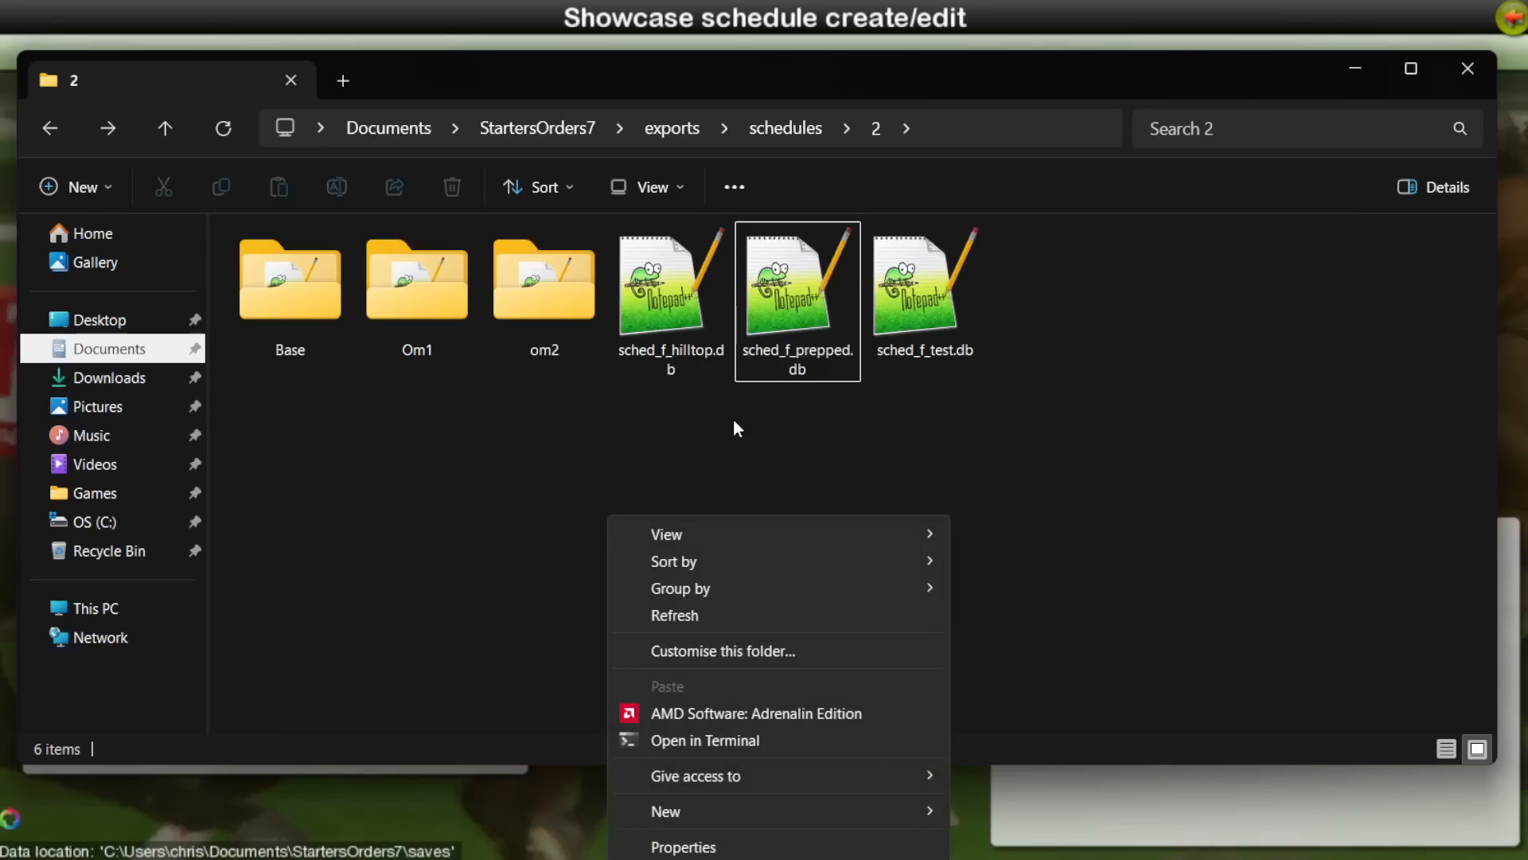
{"action": "left_click", "coordinate": [655, 422]}
{"action": "left_click", "coordinate": [955, 317]}
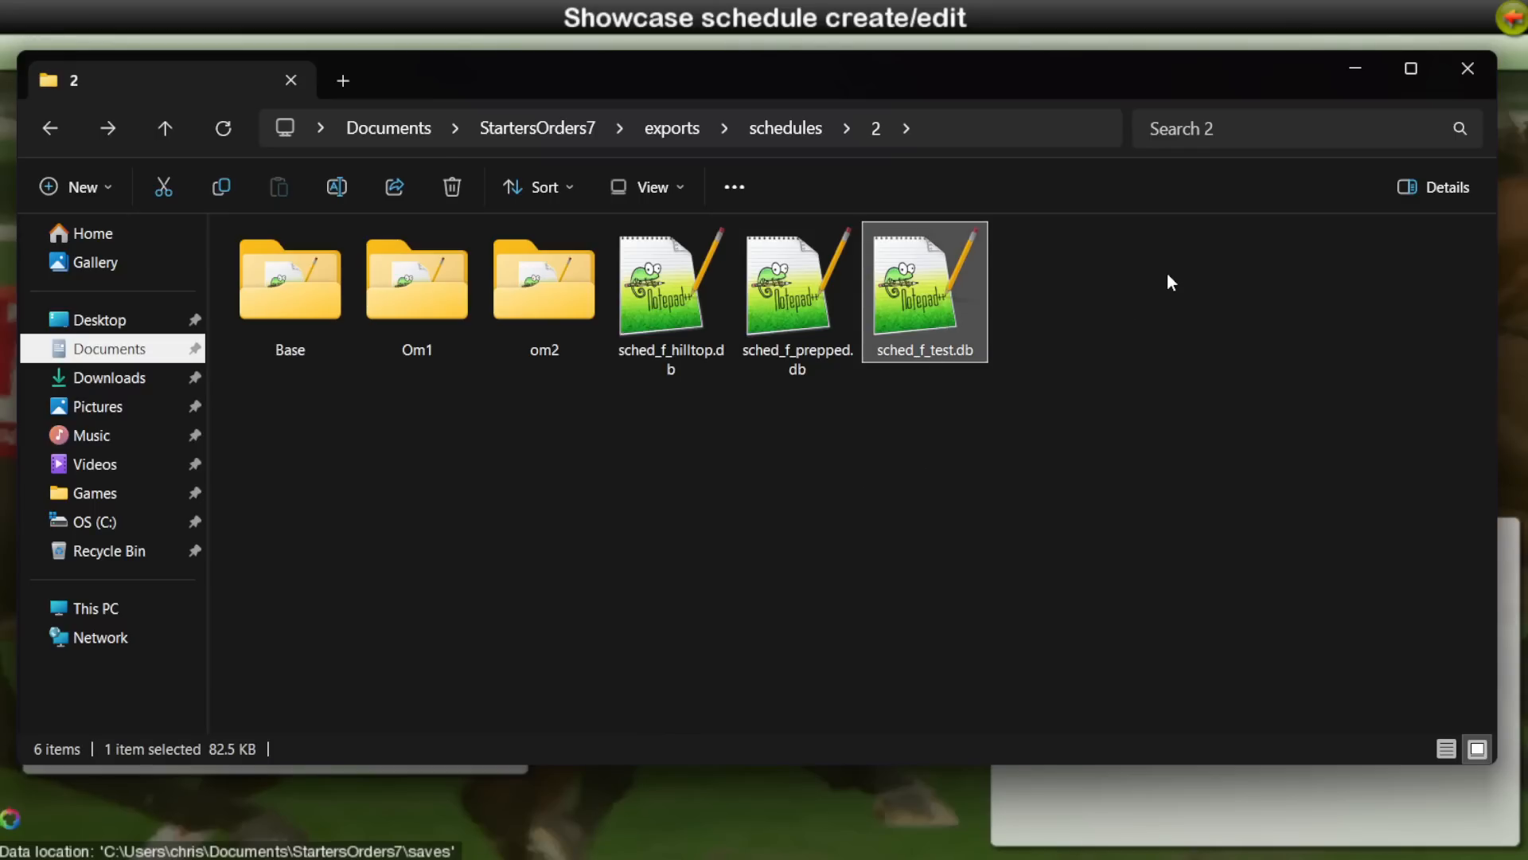
{"action": "left_click", "coordinate": [803, 319]}
{"action": "left_click", "coordinate": [935, 539]}
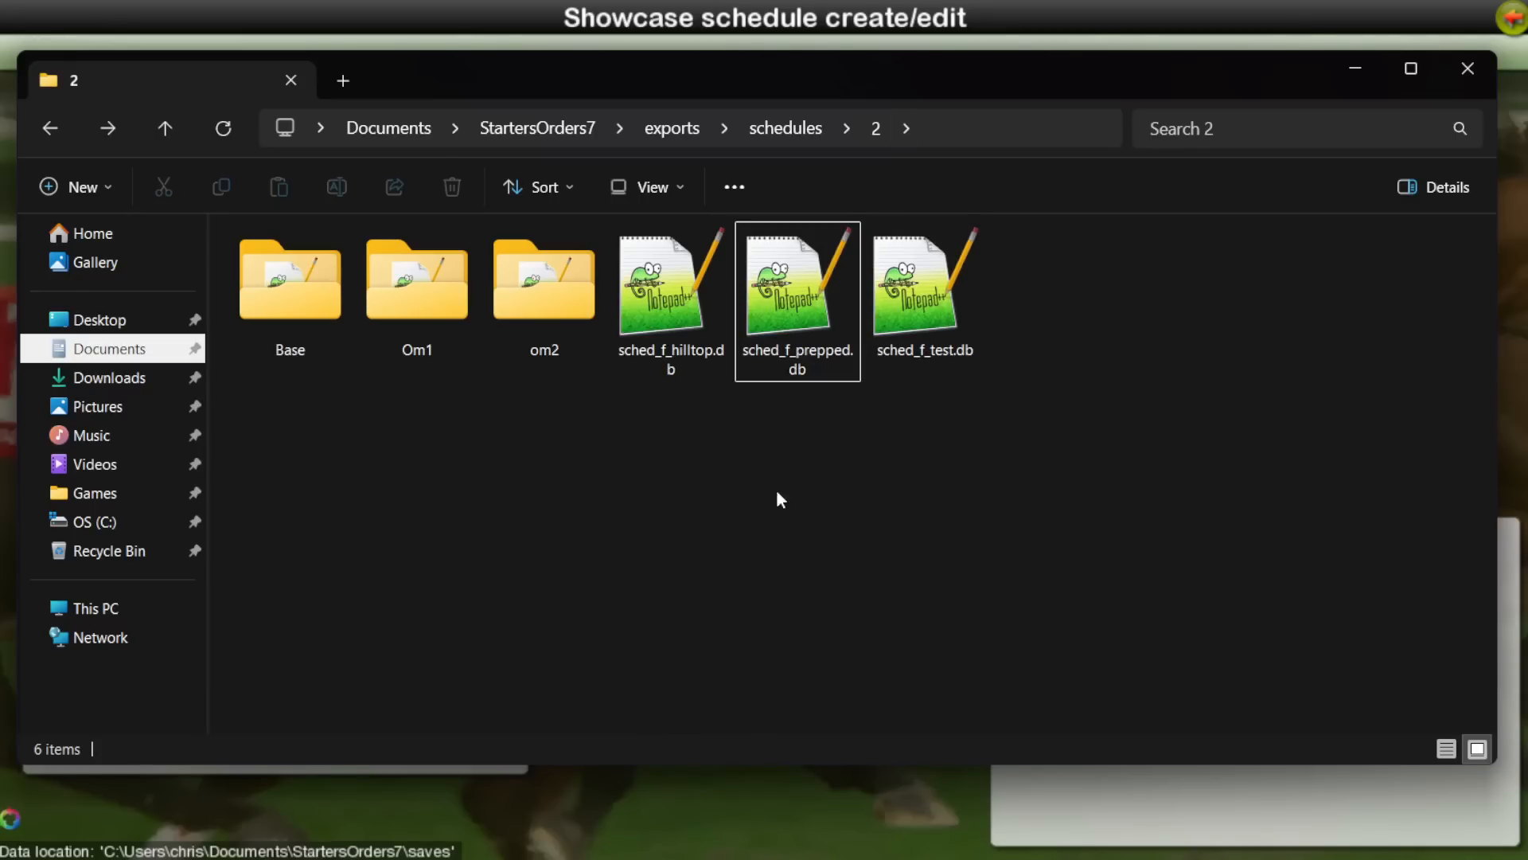
Step: Go back to the Starters Orders 7 program folder and rename the db folder as db-modded
{"action": "key", "text": "alt+Up"}
{"action": "key", "text": "alt+Up"}
{"action": "key", "text": "alt+Up"}
{"action": "key", "text": "alt+Up"}
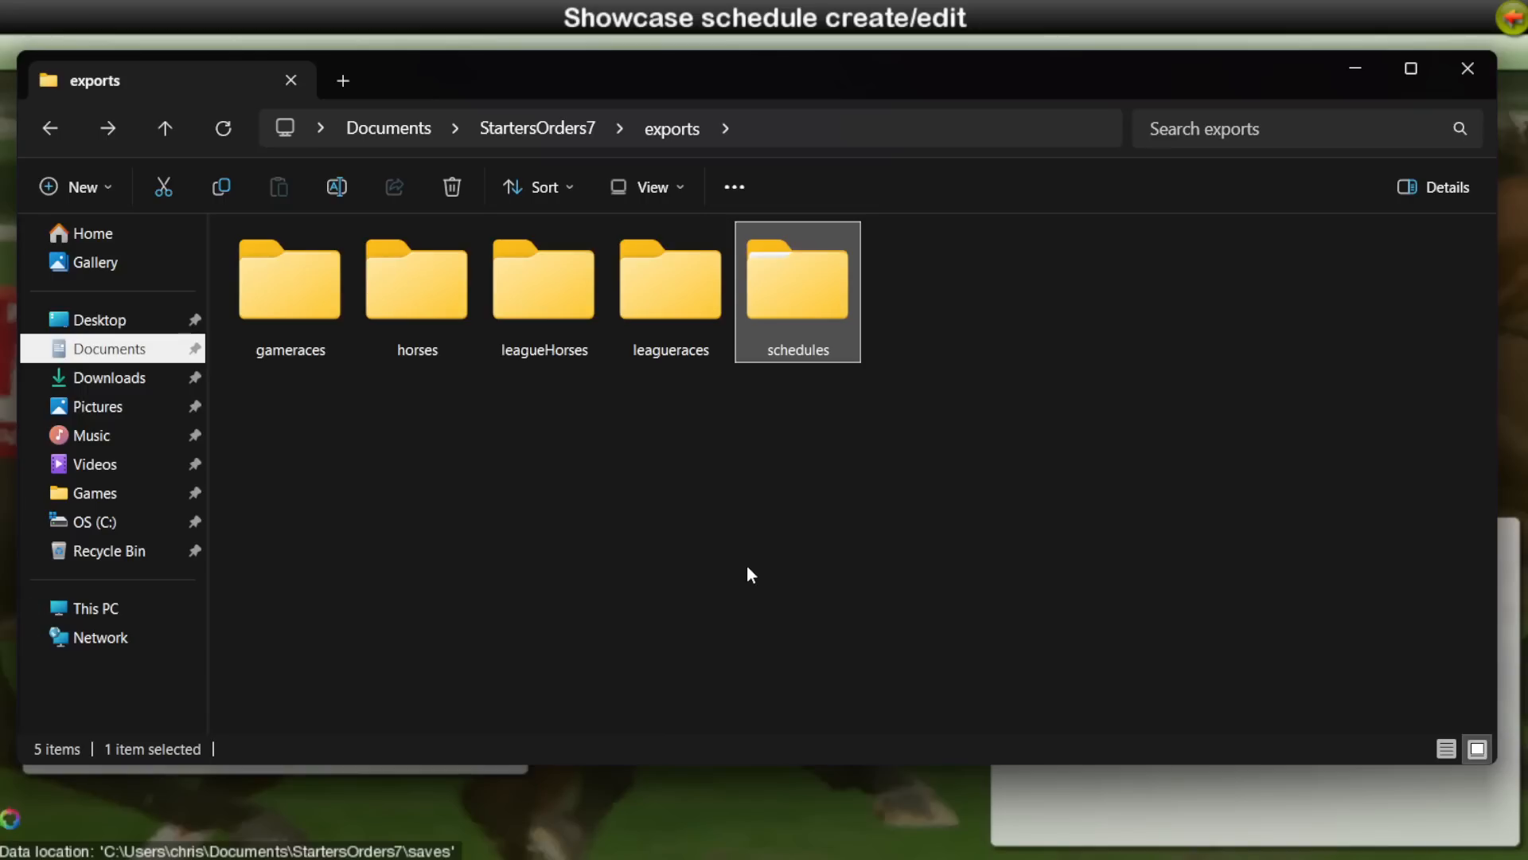
{"action": "key", "text": "alt+Left"}
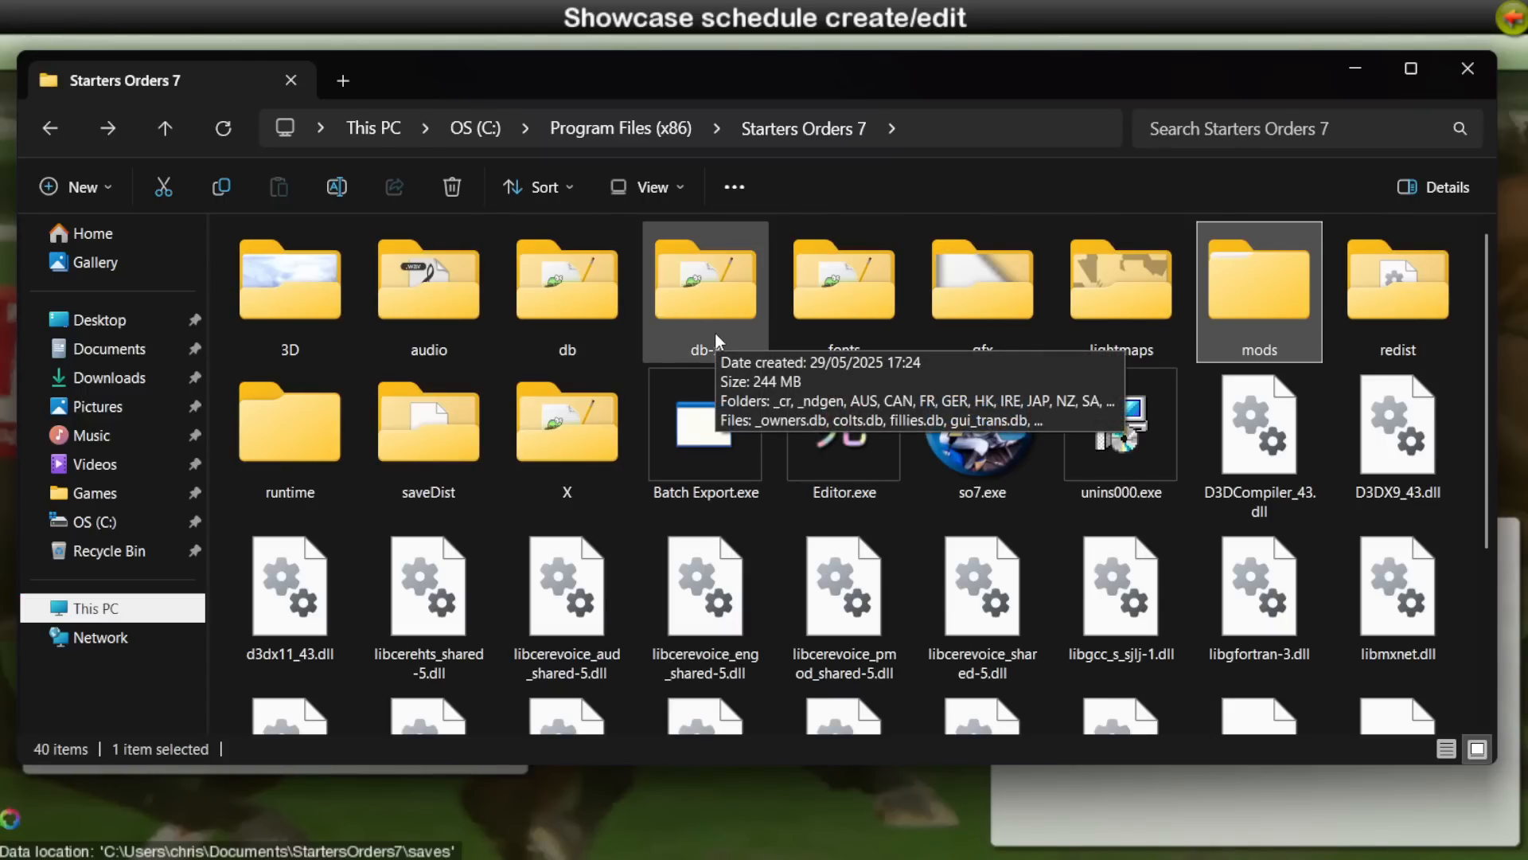
{"action": "left_click", "coordinate": [713, 353]}
{"action": "left_click", "coordinate": [569, 345]}
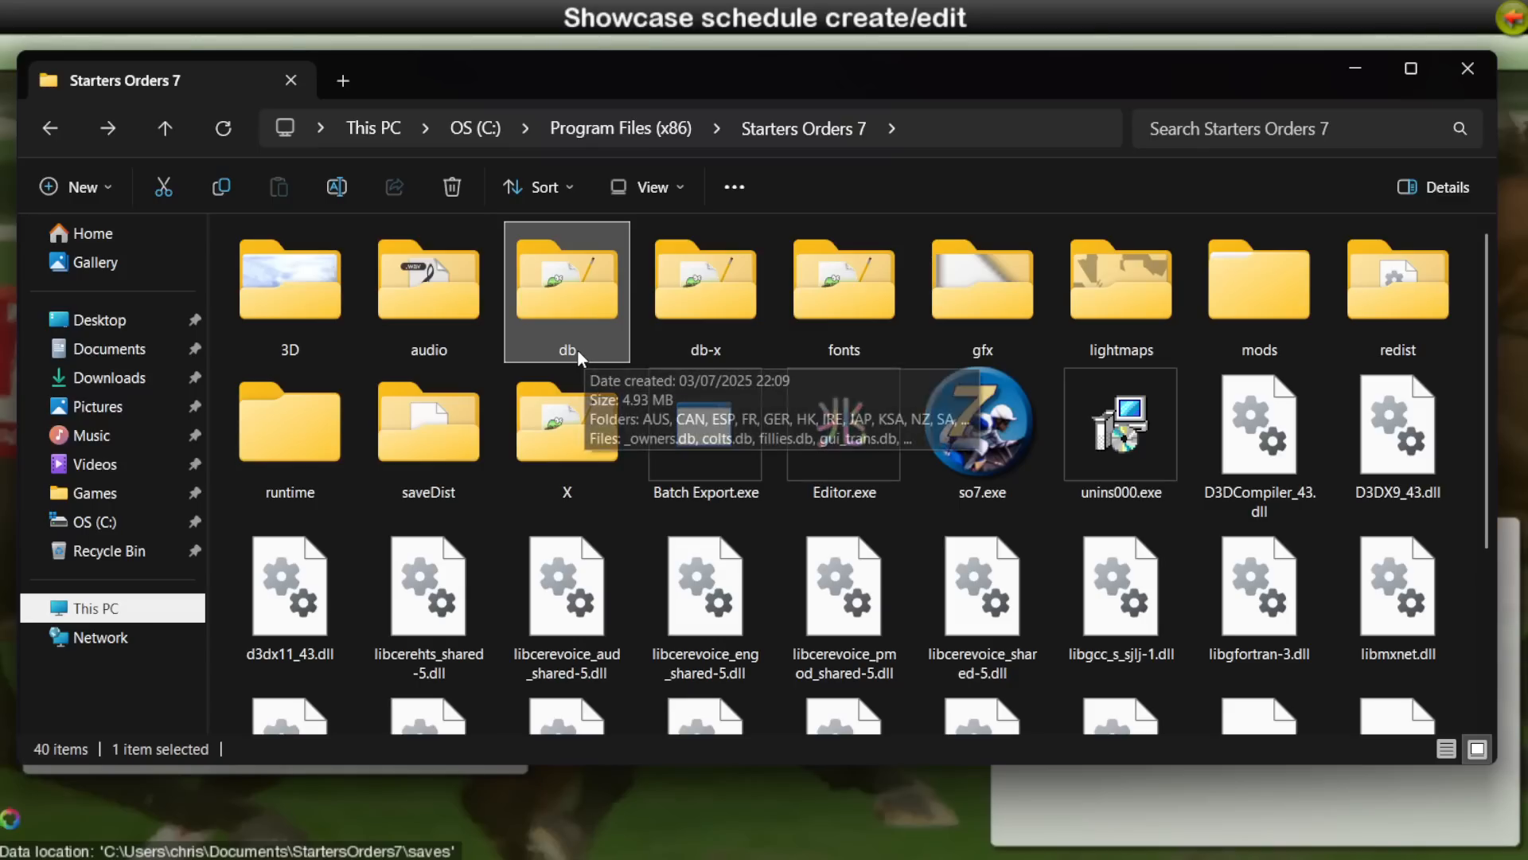
{"action": "left_click", "coordinate": [574, 355]}
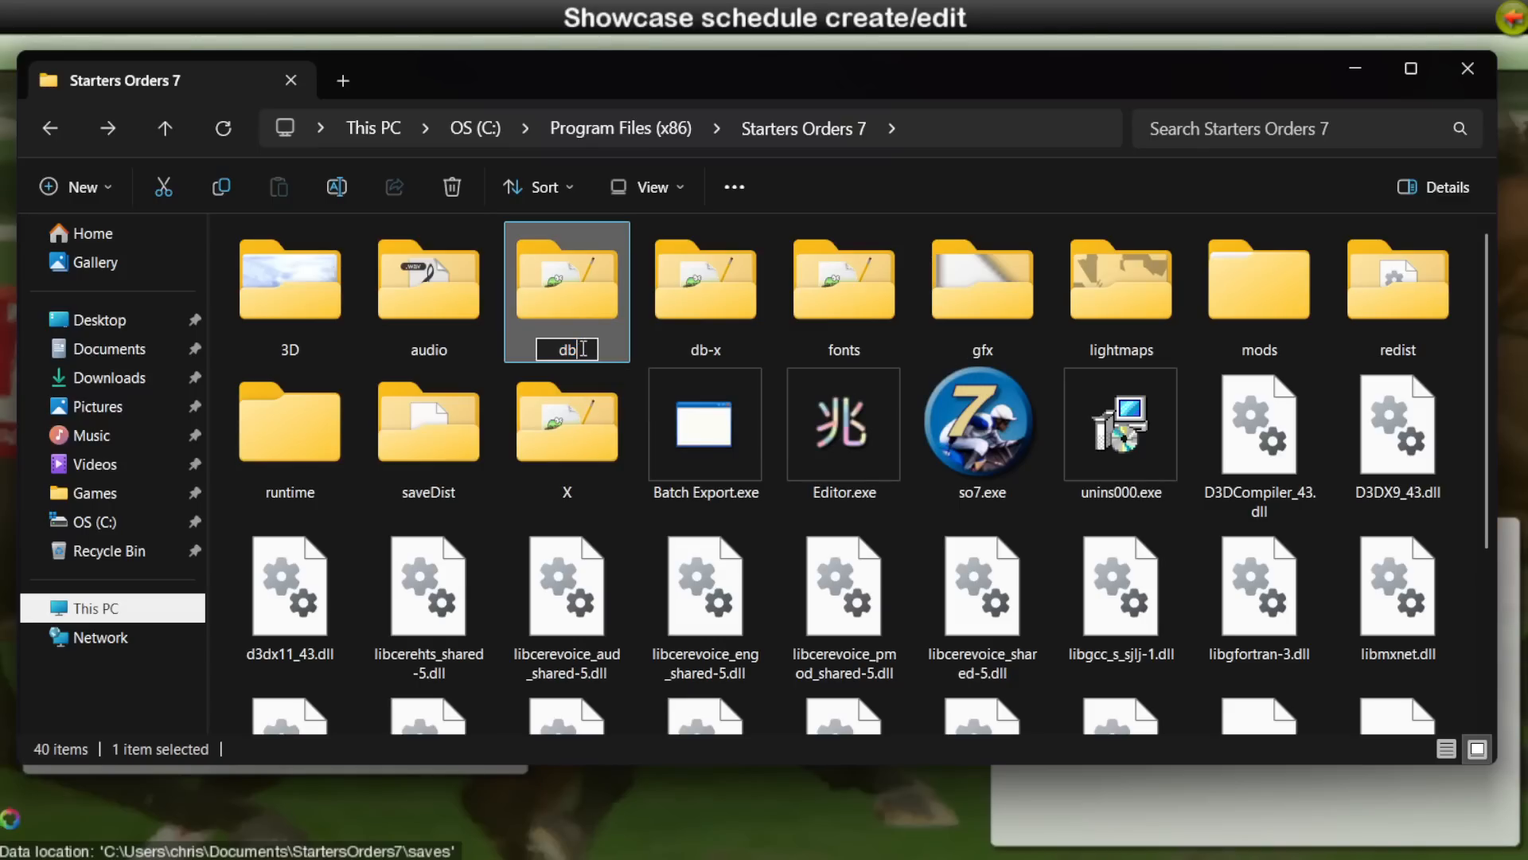
{"action": "type", "text": "-modded"}
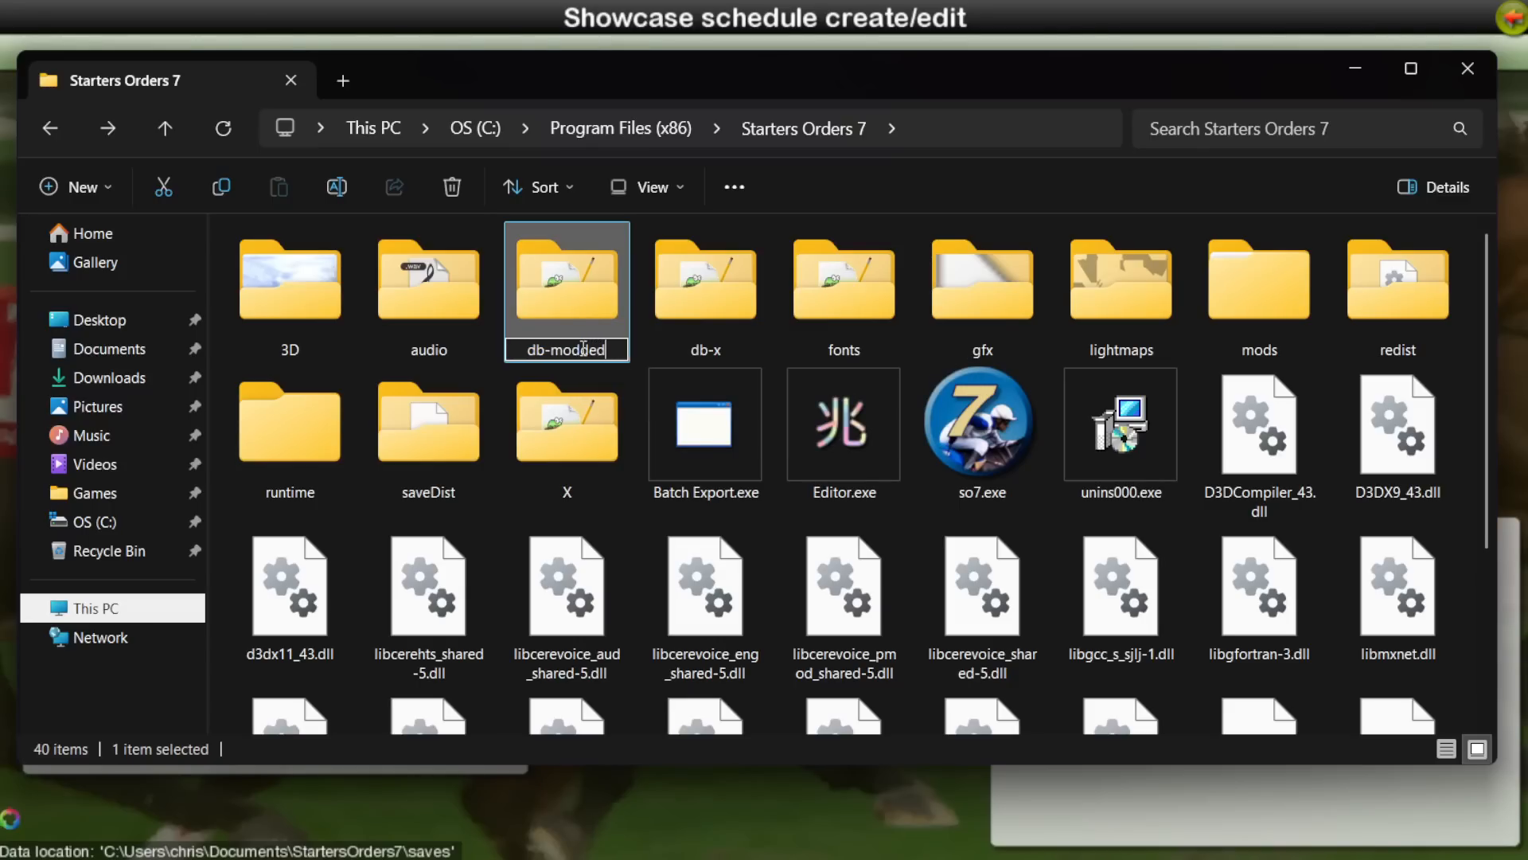
{"action": "key", "text": "Return"}
{"action": "key", "text": "Return"}
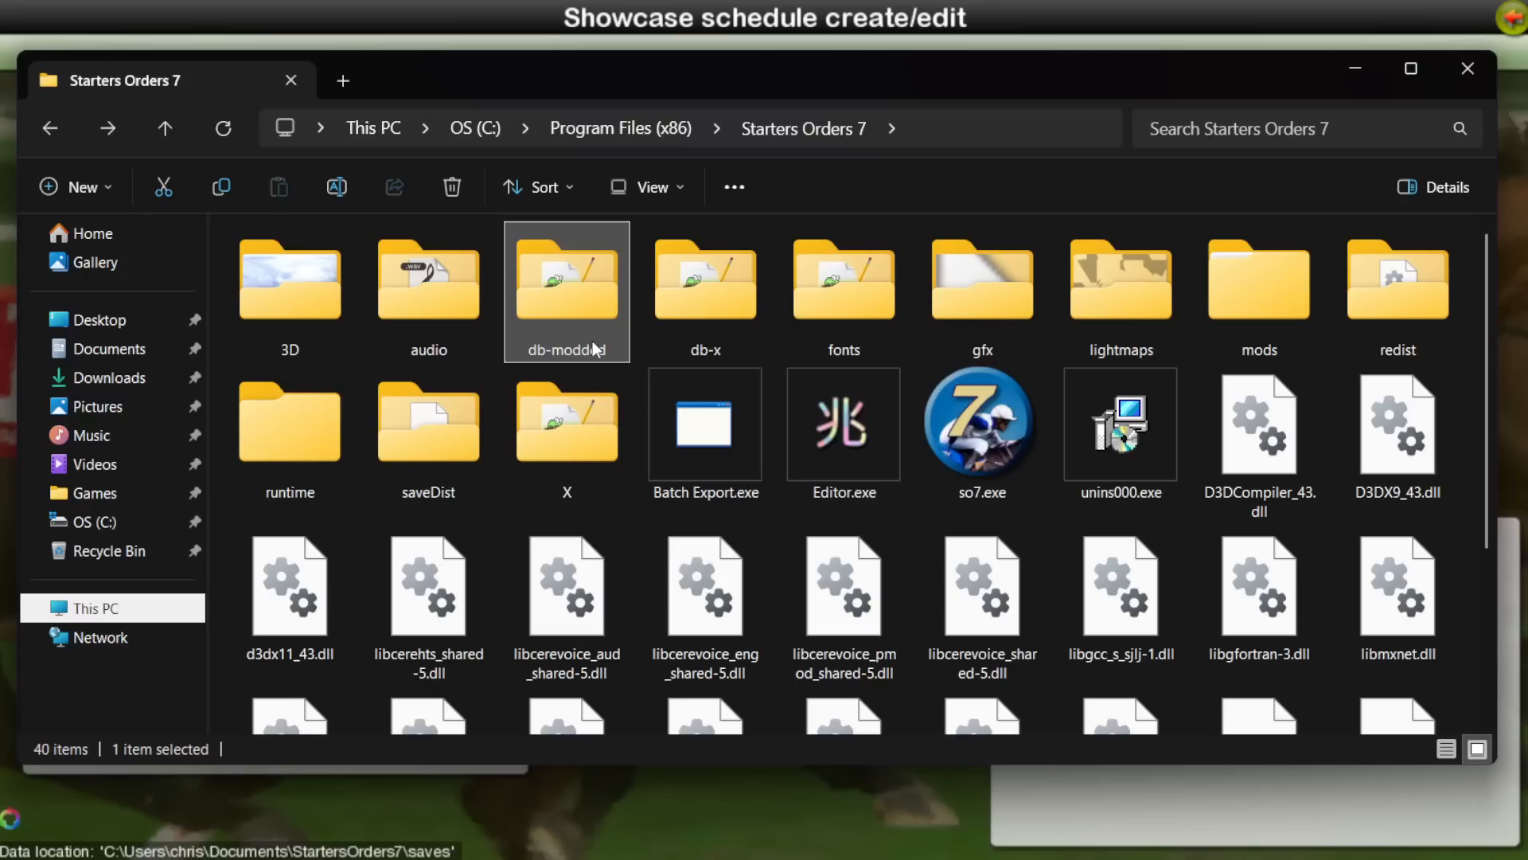
Step: Rename the db-x folder as db
{"action": "left_click", "coordinate": [699, 319]}
{"action": "left_click", "coordinate": [699, 350]}
{"action": "left_click", "coordinate": [723, 350]}
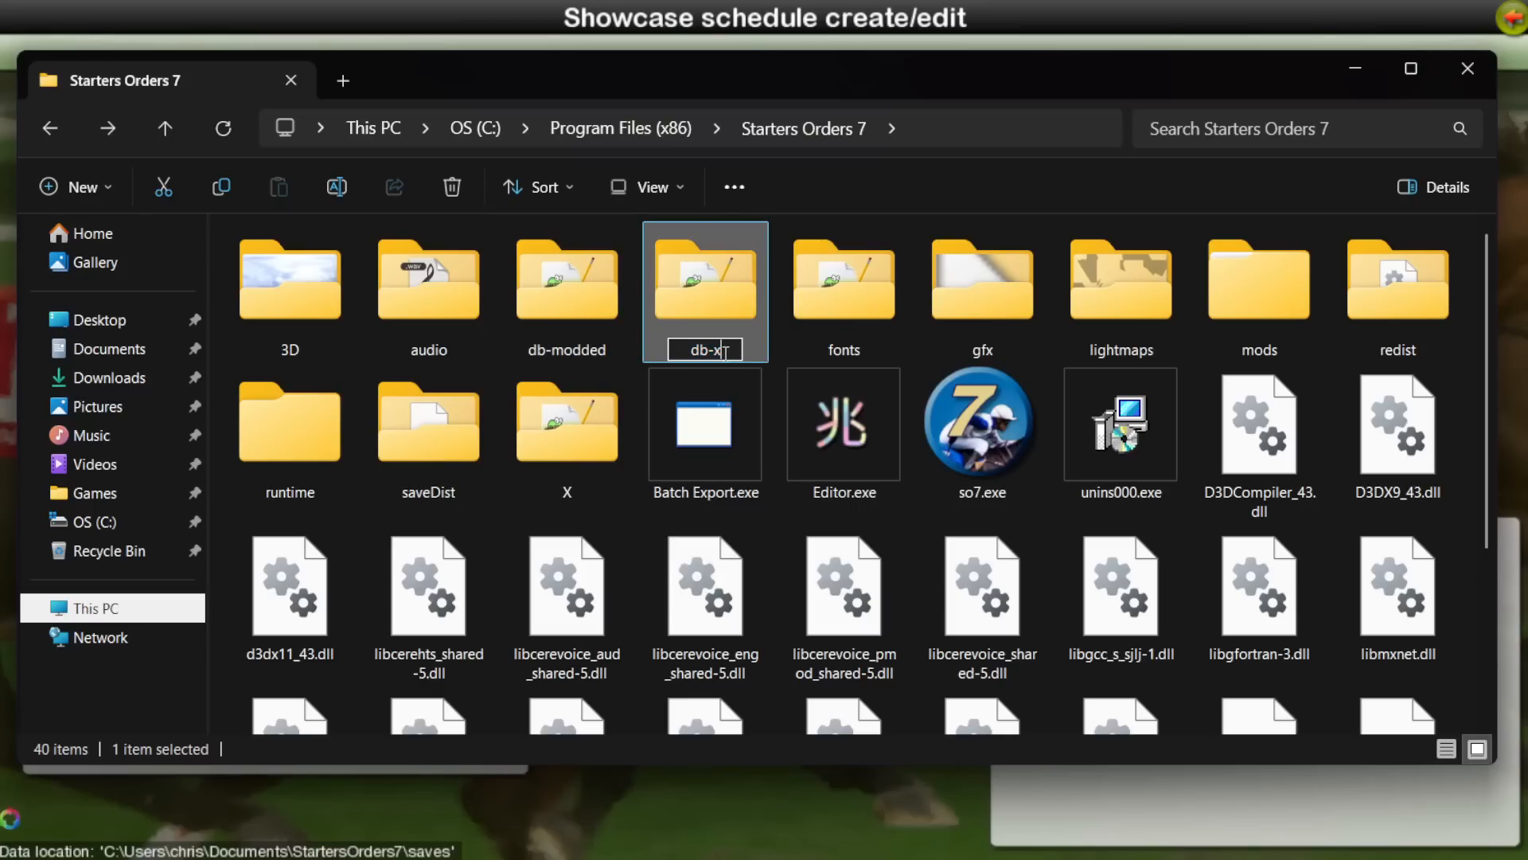
{"action": "key", "text": "BackSpace"}
{"action": "key", "text": "BackSpace"}
{"action": "key", "text": "Return"}
{"action": "key", "text": "Return"}
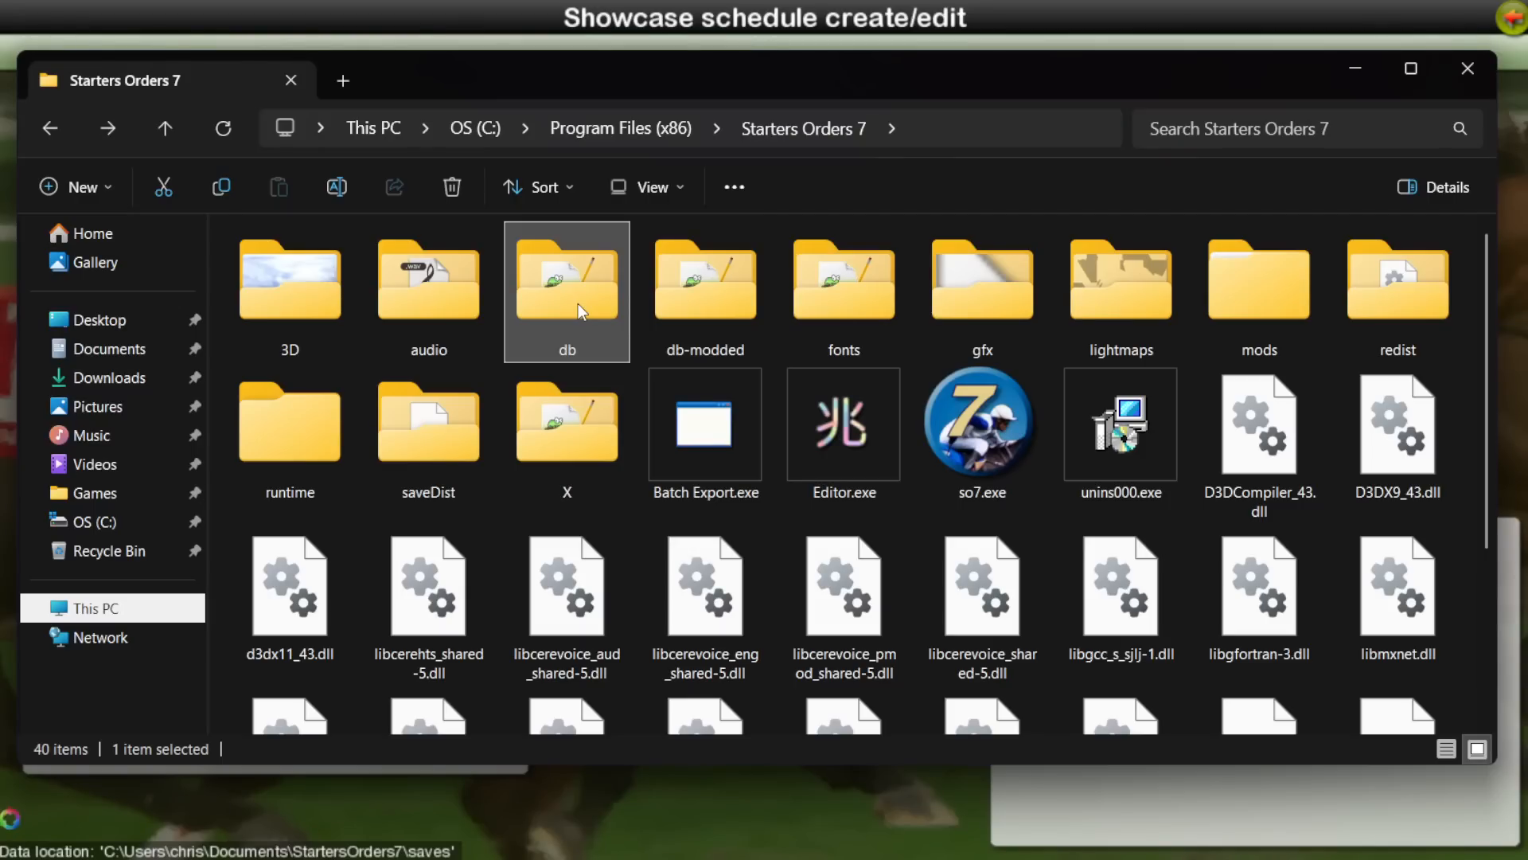
Step: Look inside the Start It folder under mods and return to the Starters Orders 7 program folder
{"action": "left_click", "coordinate": [708, 312]}
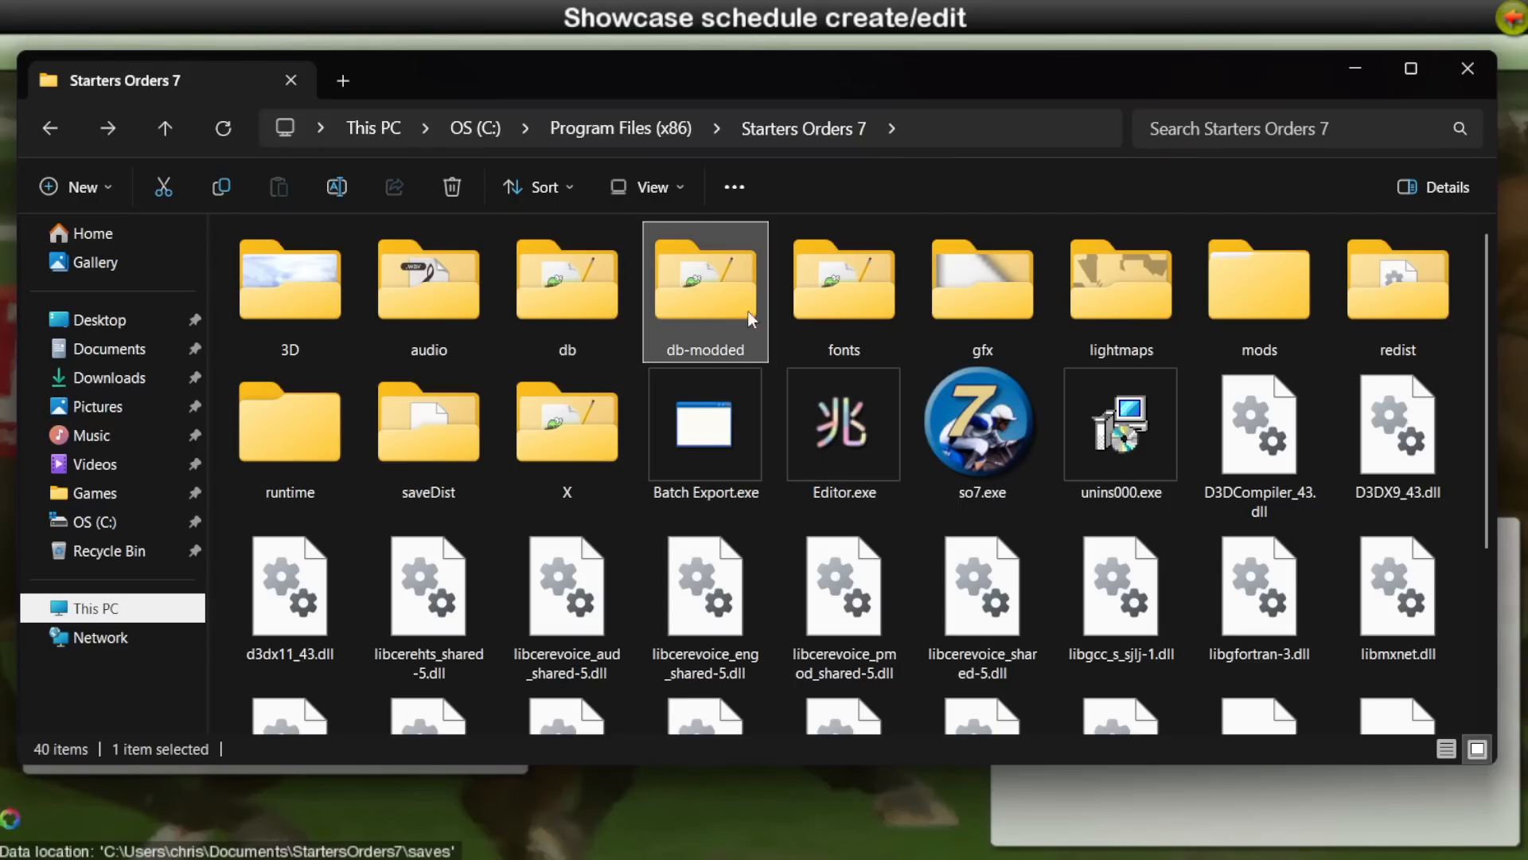
{"action": "double_click", "coordinate": [1257, 304]}
{"action": "double_click", "coordinate": [320, 276]}
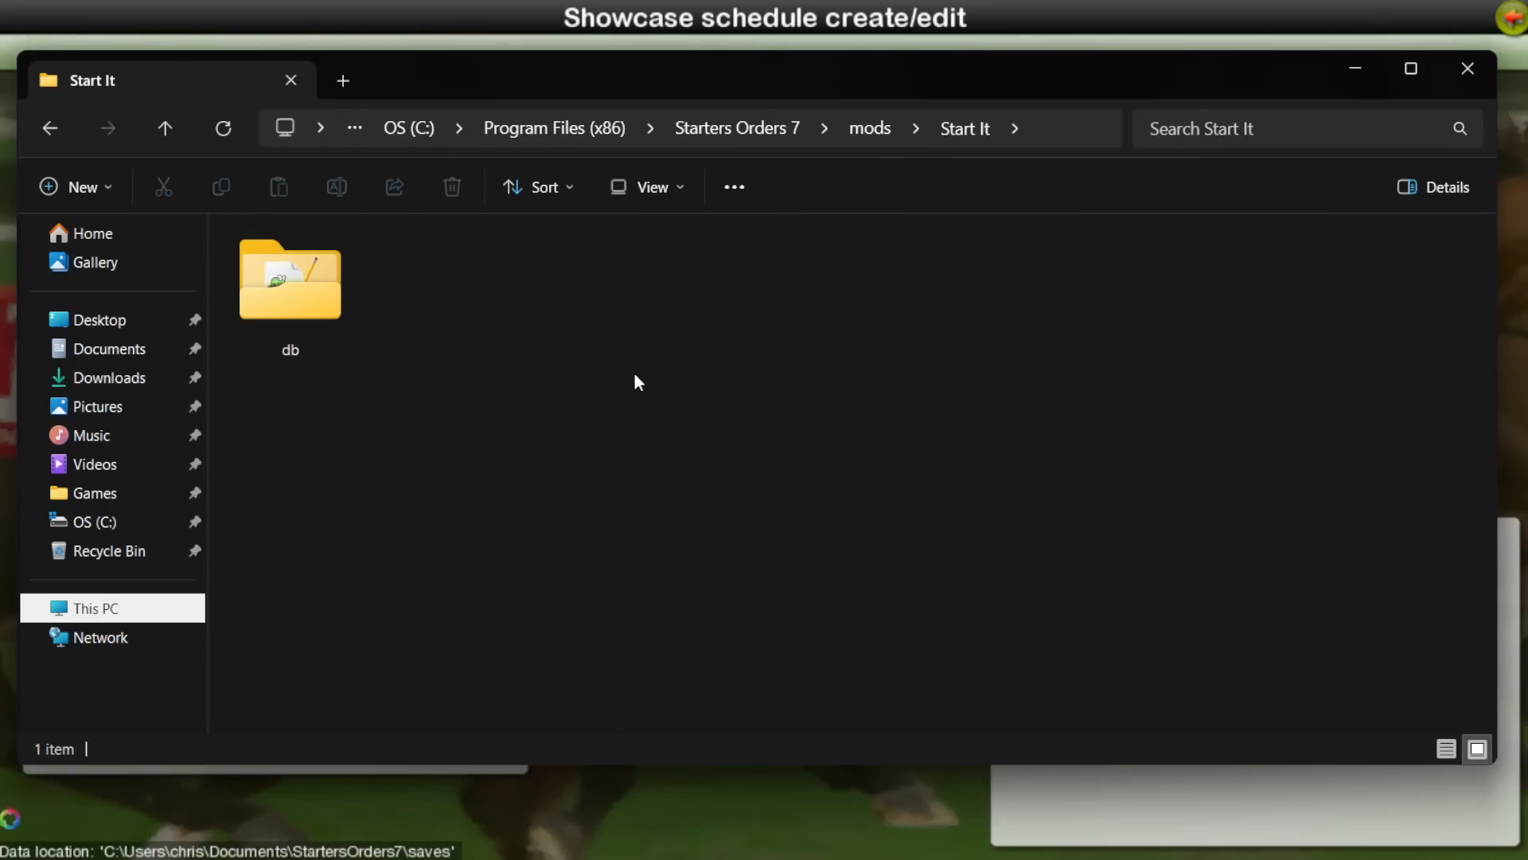
{"action": "key", "text": "alt+Left"}
{"action": "key", "text": "alt+Left"}
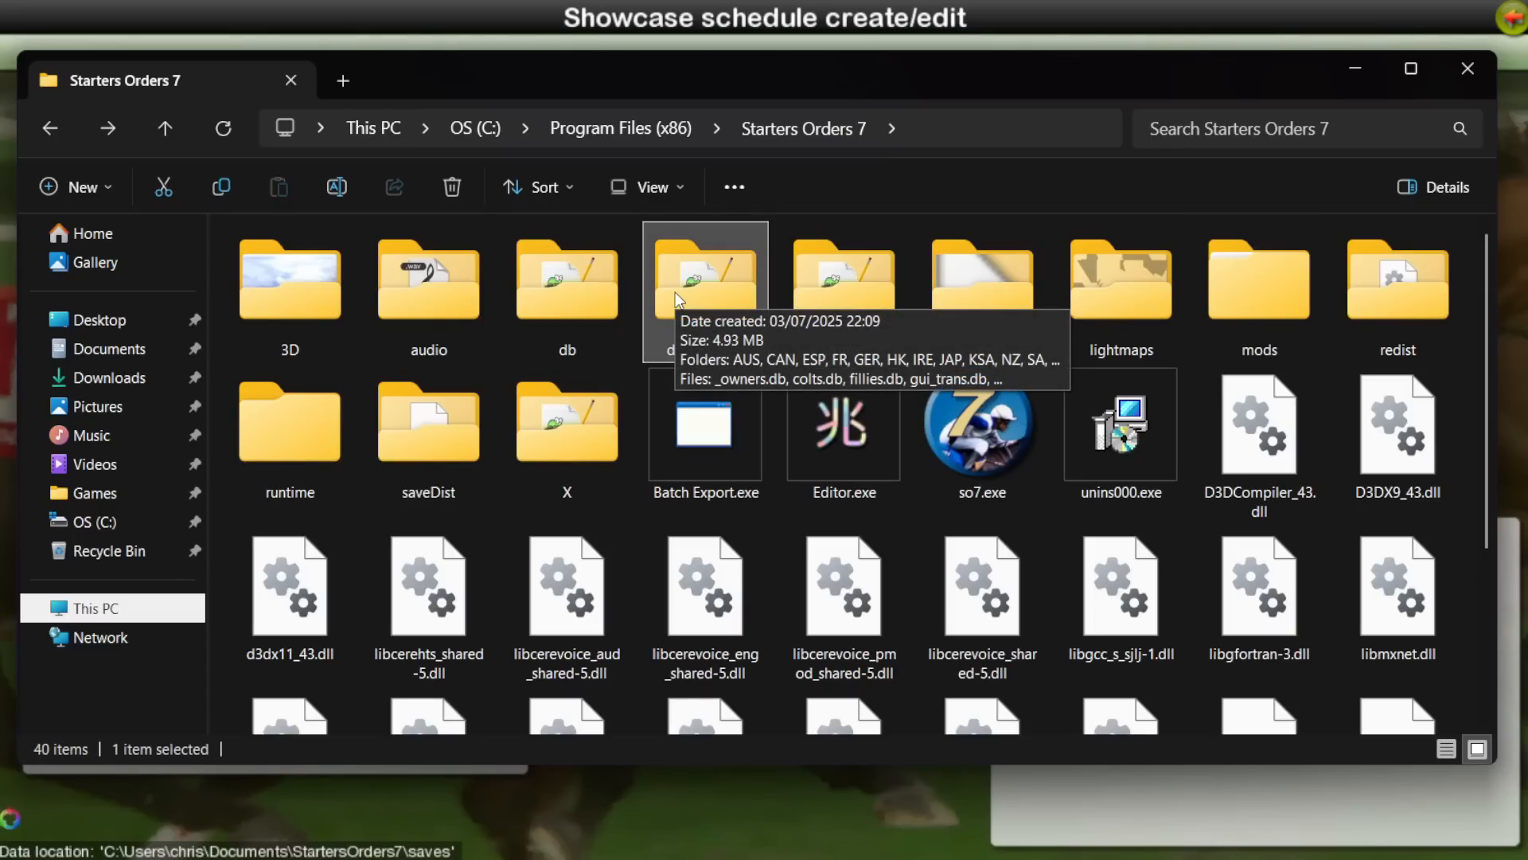
Step: Launch Starters Orders 7 from so7.exe and dismiss the opening disclaimer
{"action": "left_click", "coordinate": [768, 825]}
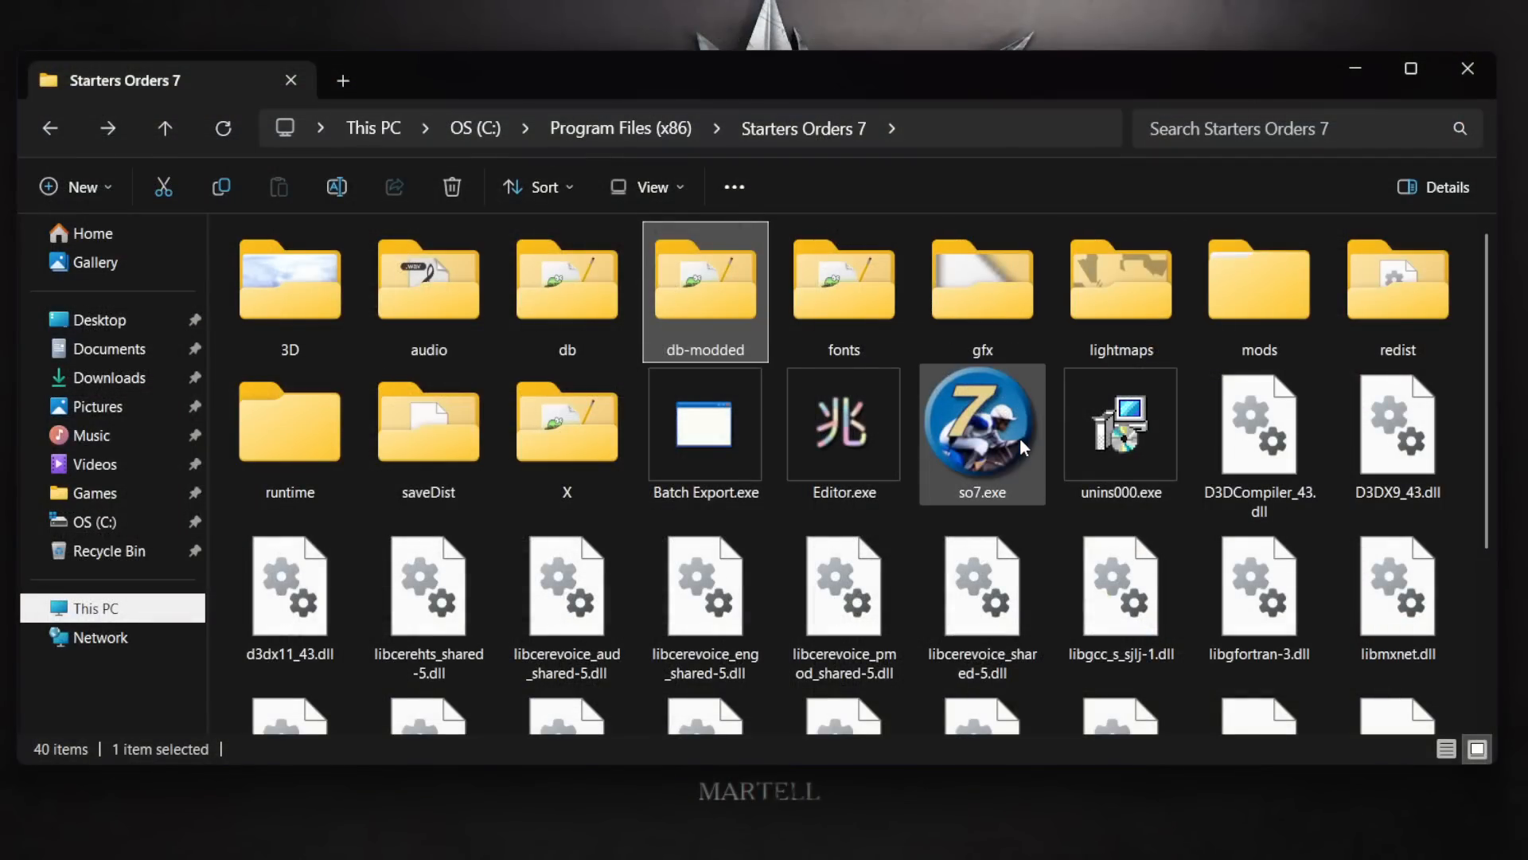
{"action": "double_click", "coordinate": [1021, 439]}
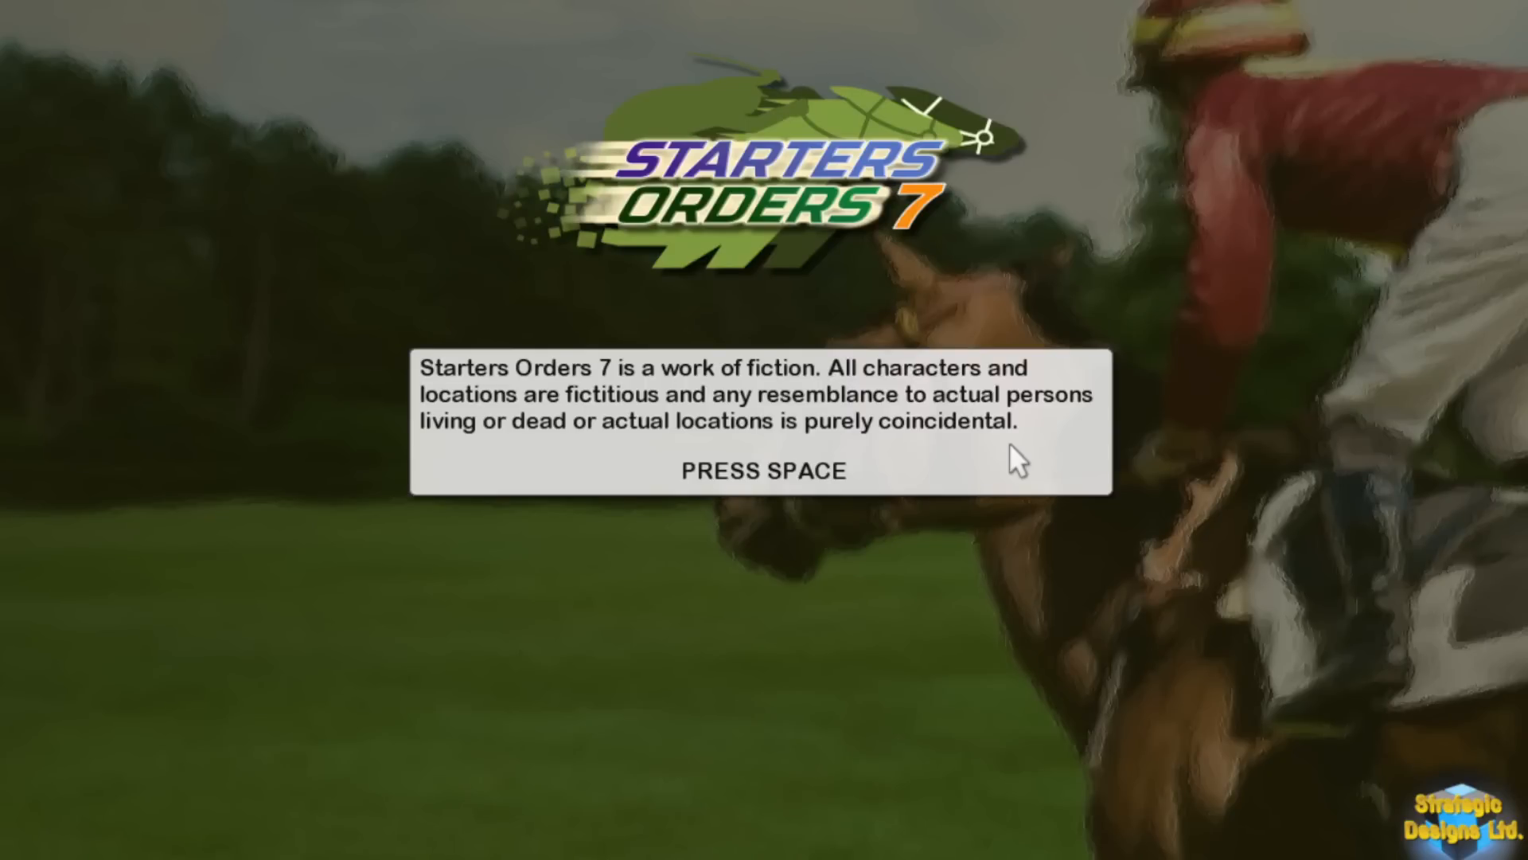
{"action": "key", "text": "space"}
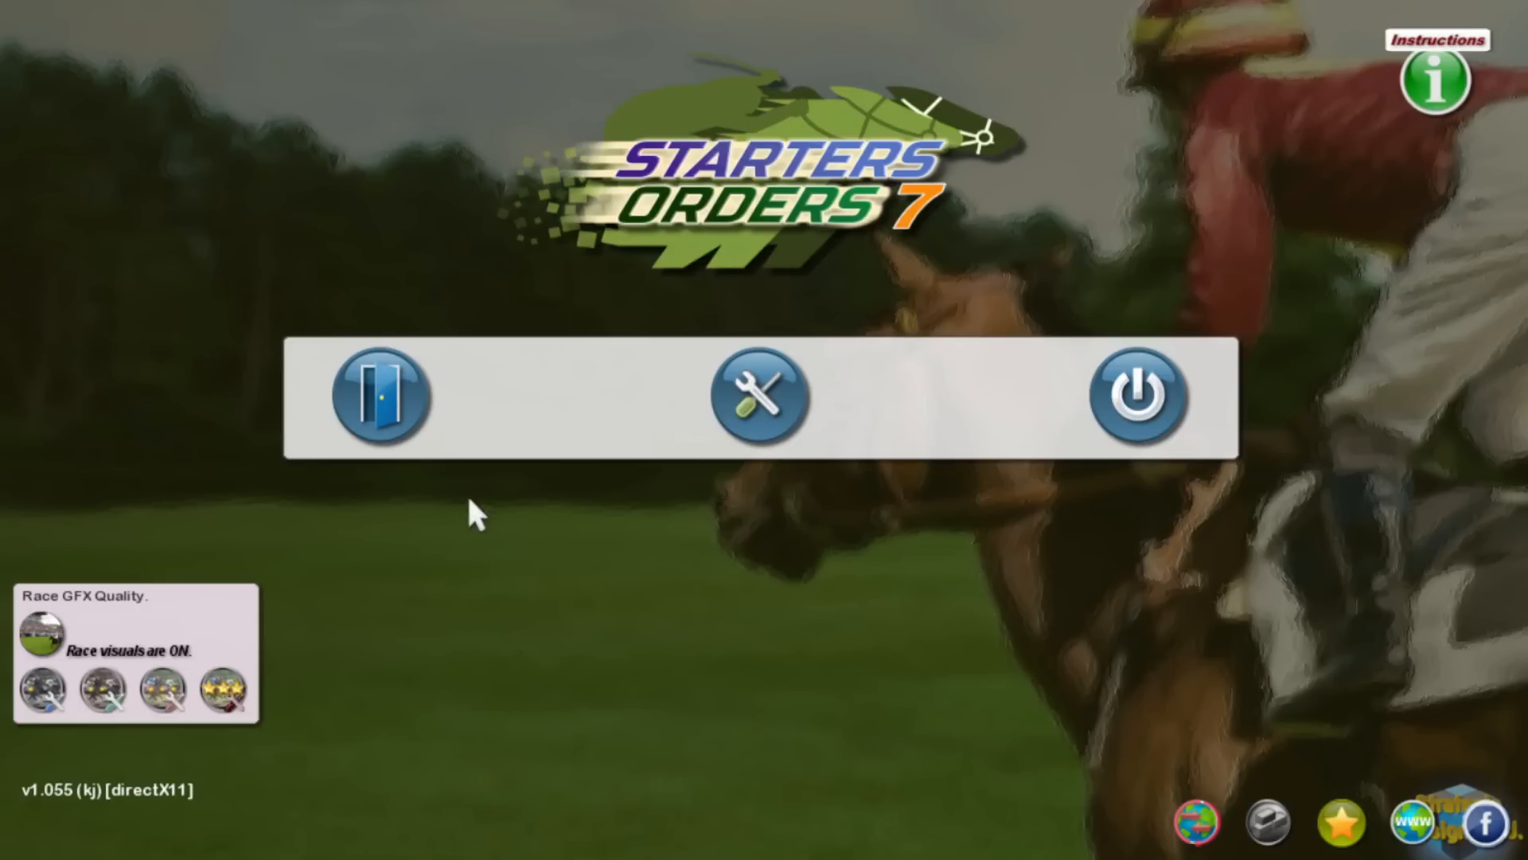
Step: Begin a new game in the last empty slot using the Start It user mod
{"action": "left_click", "coordinate": [406, 422]}
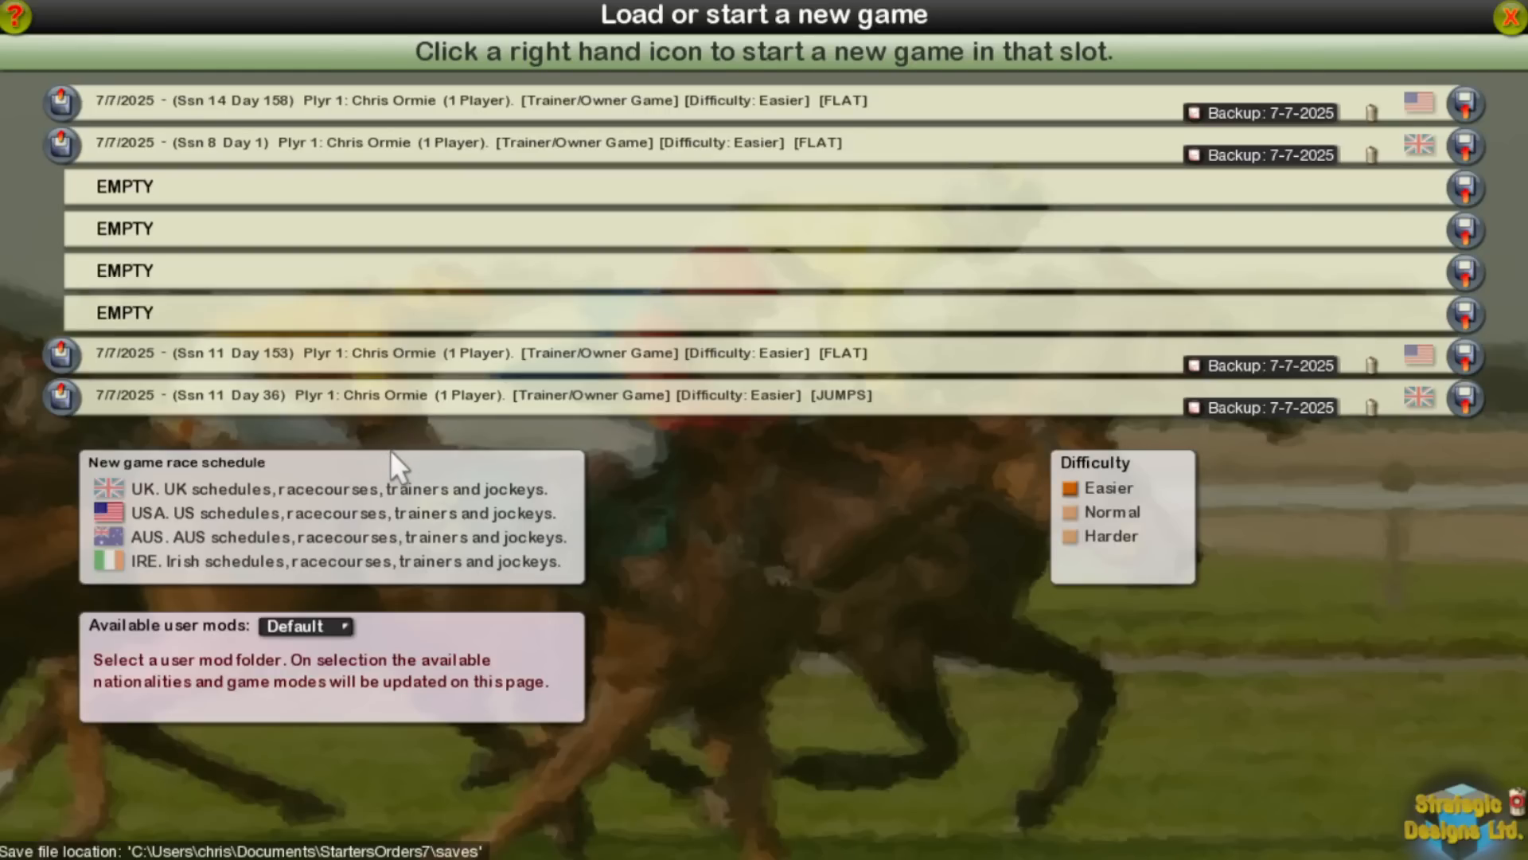
{"action": "left_click", "coordinate": [312, 626]}
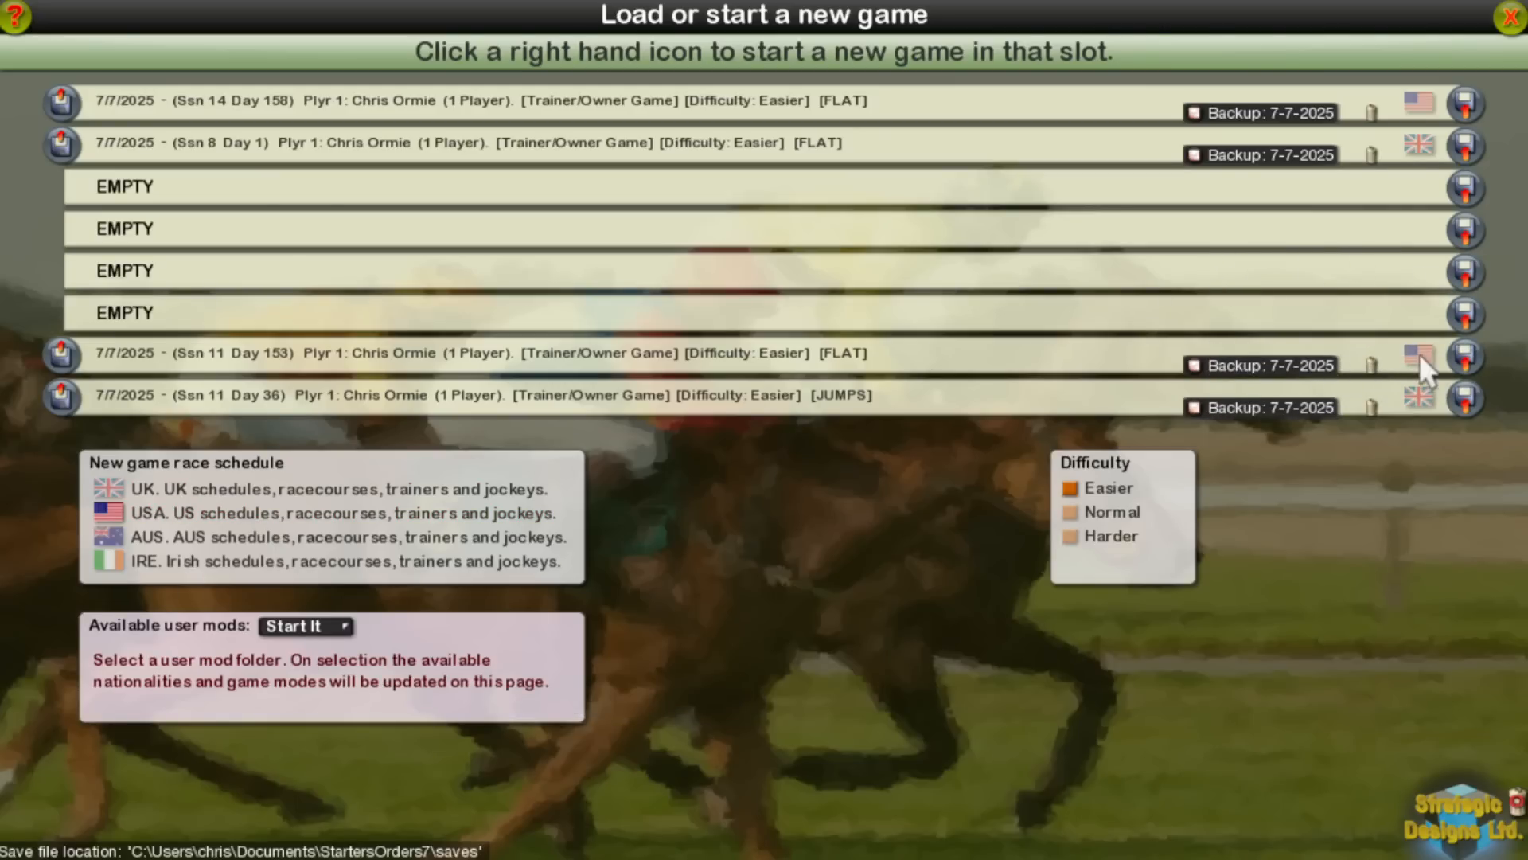
{"action": "left_click", "coordinate": [1465, 314]}
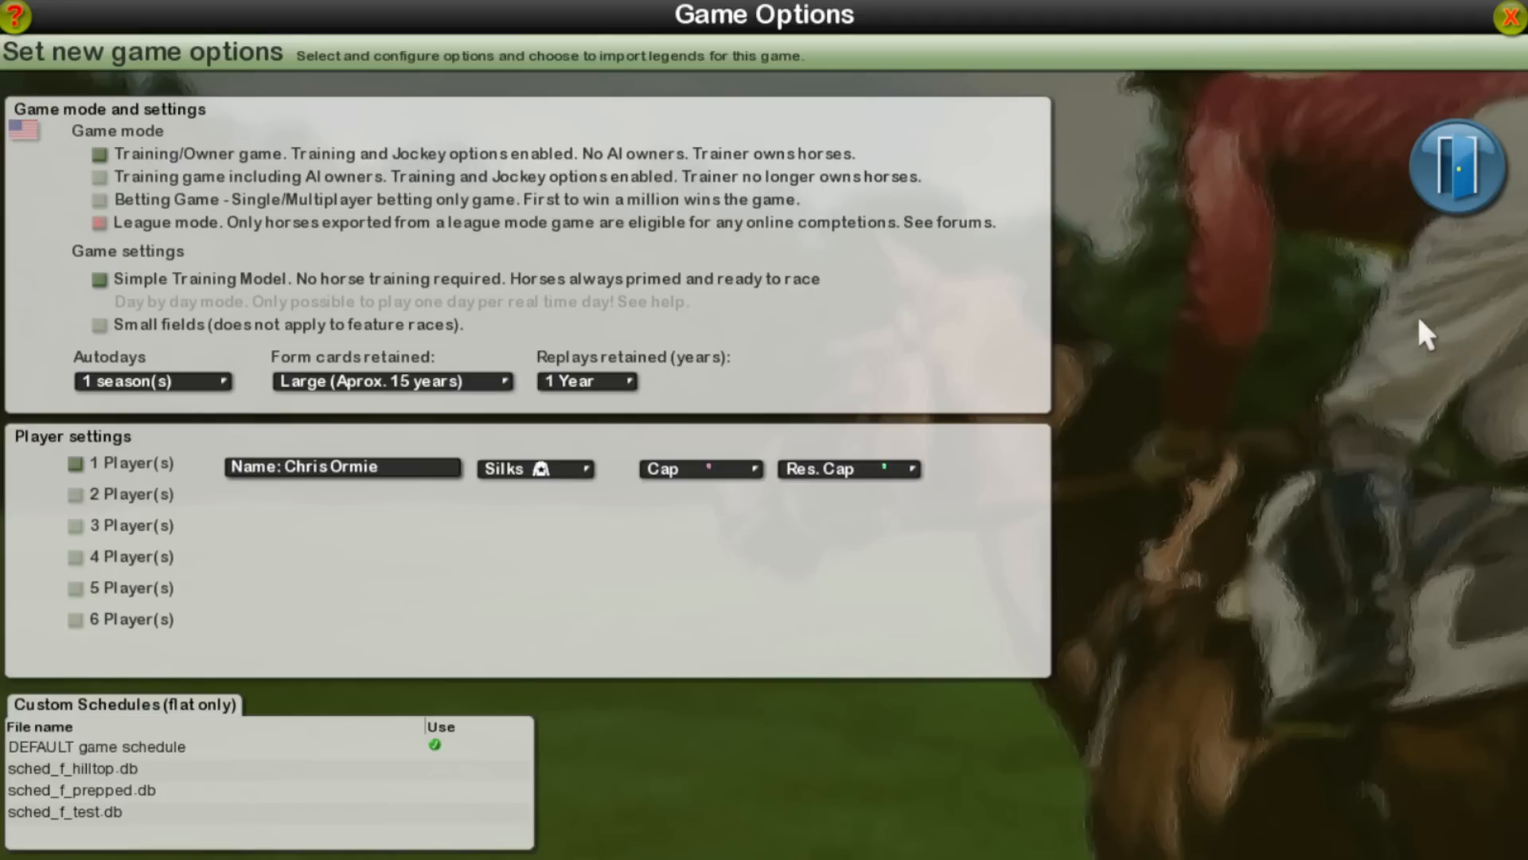
Step: Configure the new game with Small (Aprox. 7 years) form cards, the sched_f_prepped.db custom schedule and no legendary horses included
{"action": "left_click", "coordinate": [381, 382]}
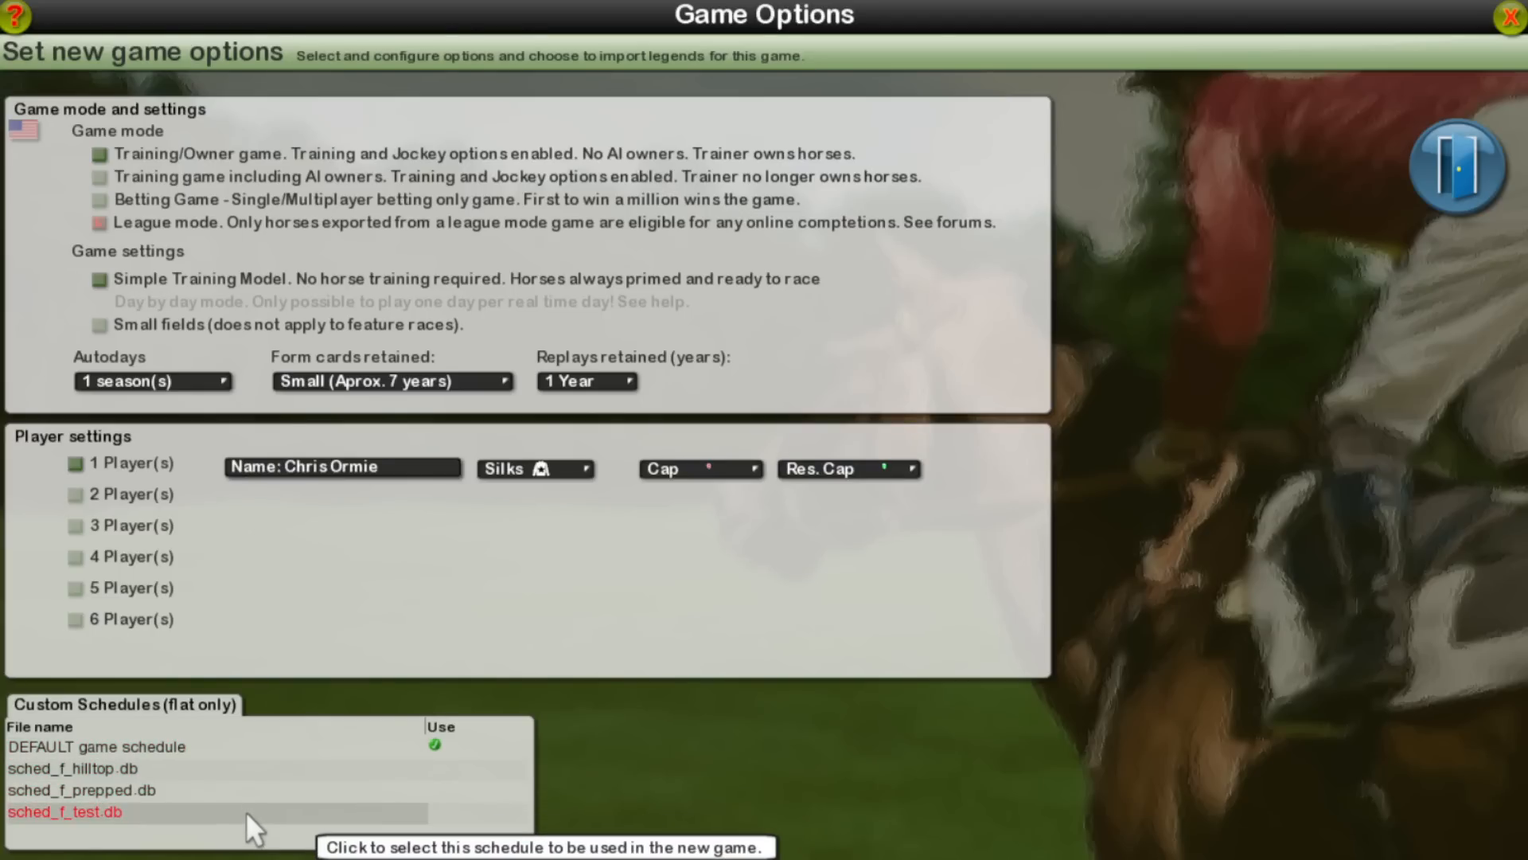
{"action": "left_click", "coordinate": [244, 792]}
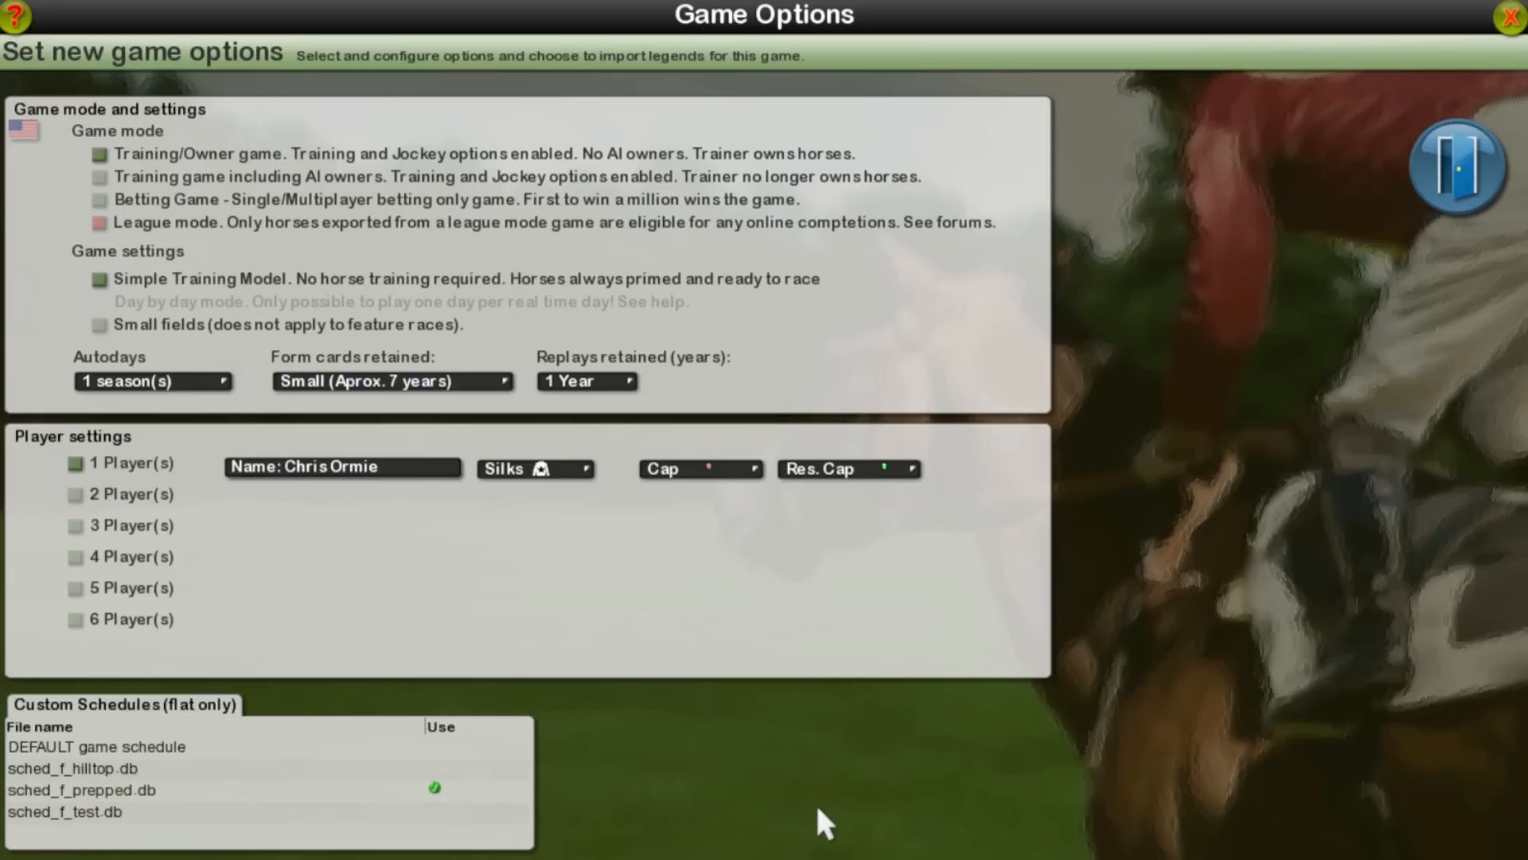
{"action": "left_click", "coordinate": [1470, 196]}
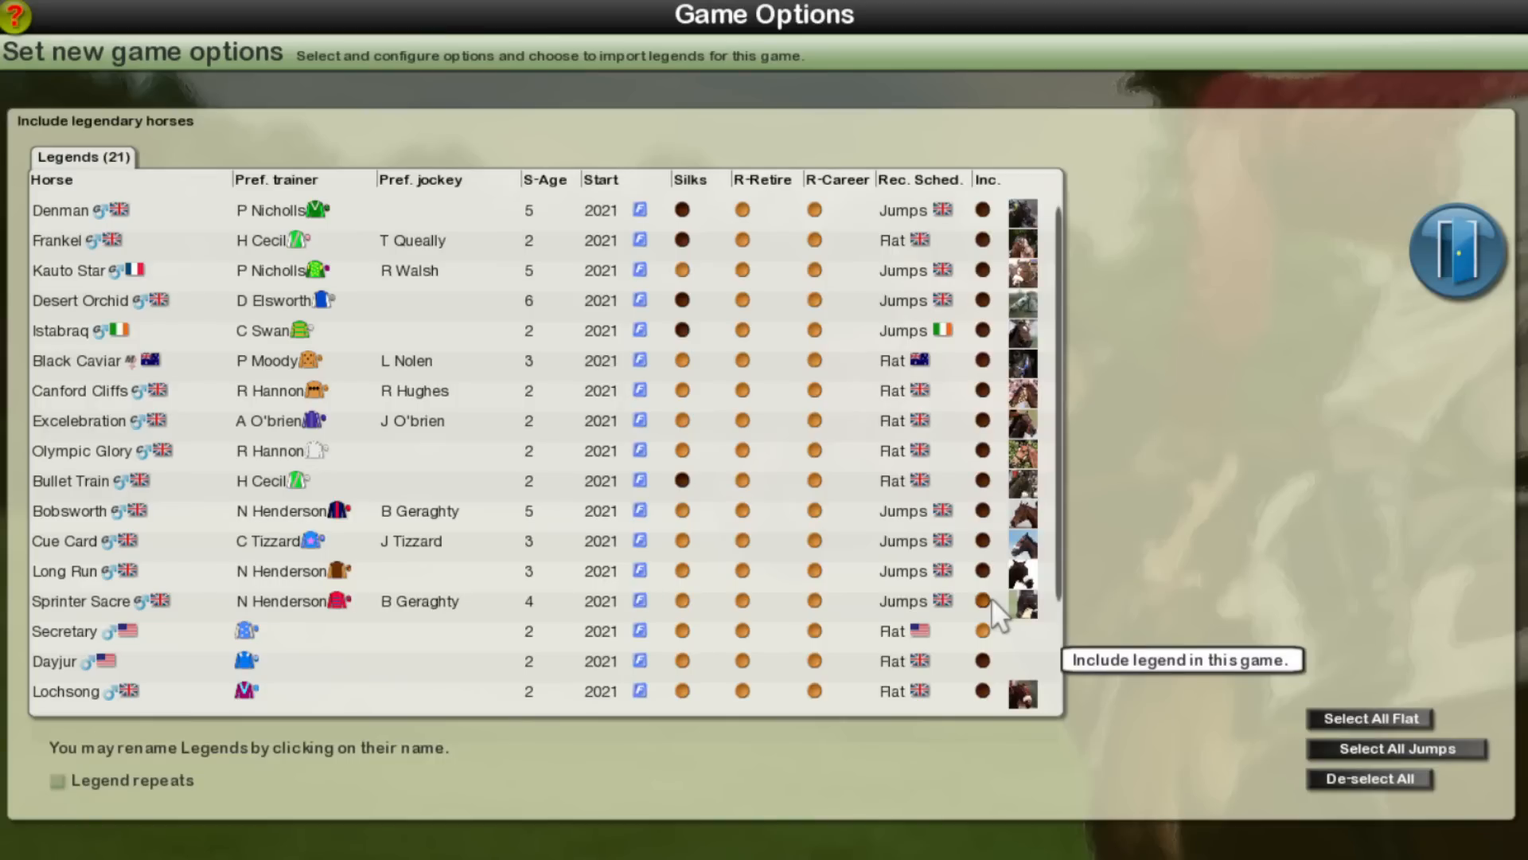
{"action": "left_click", "coordinate": [1382, 777]}
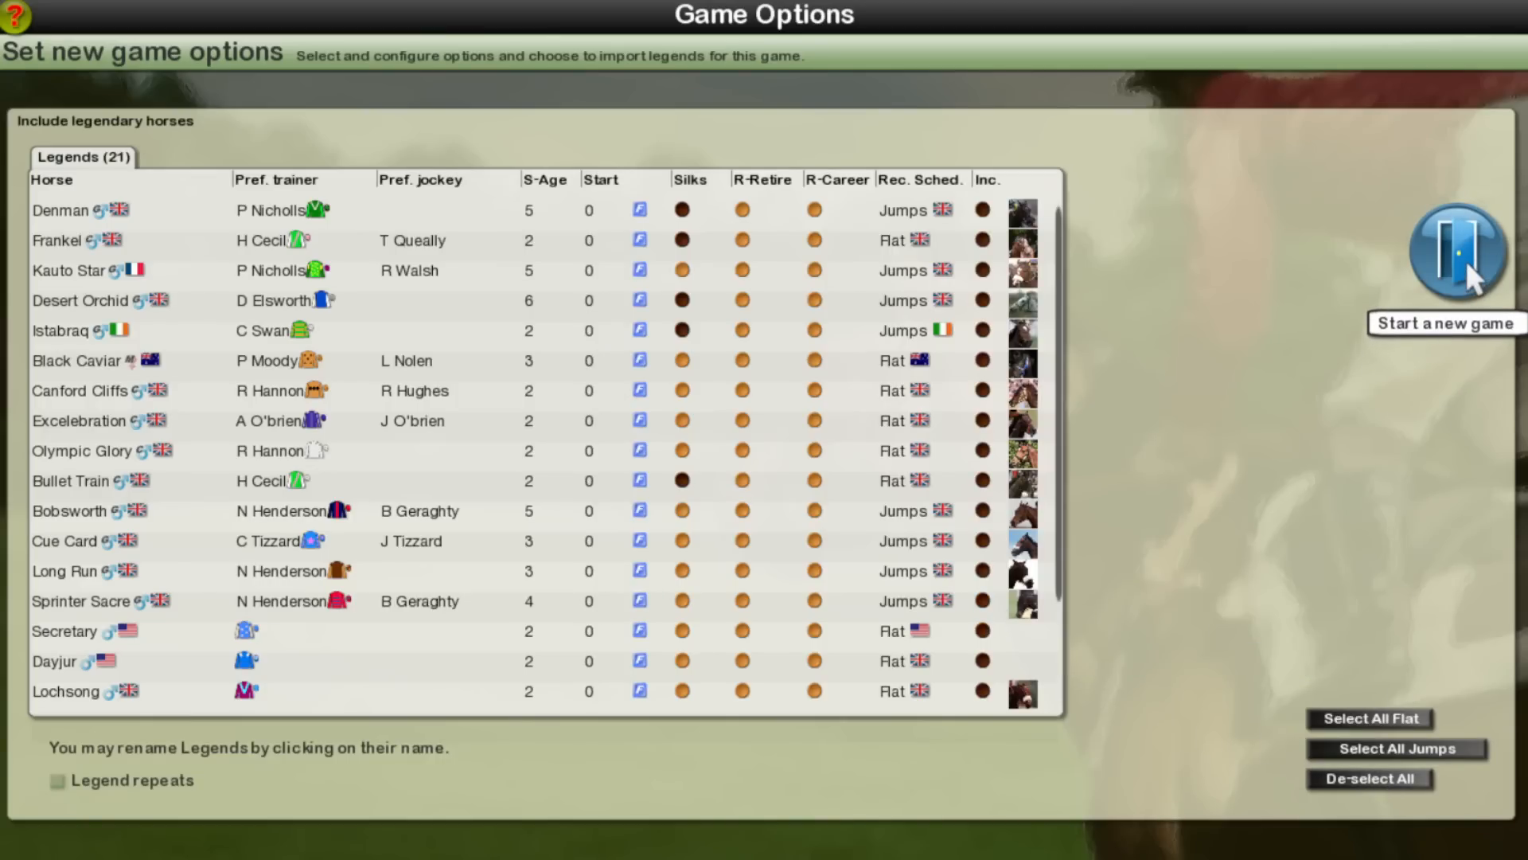
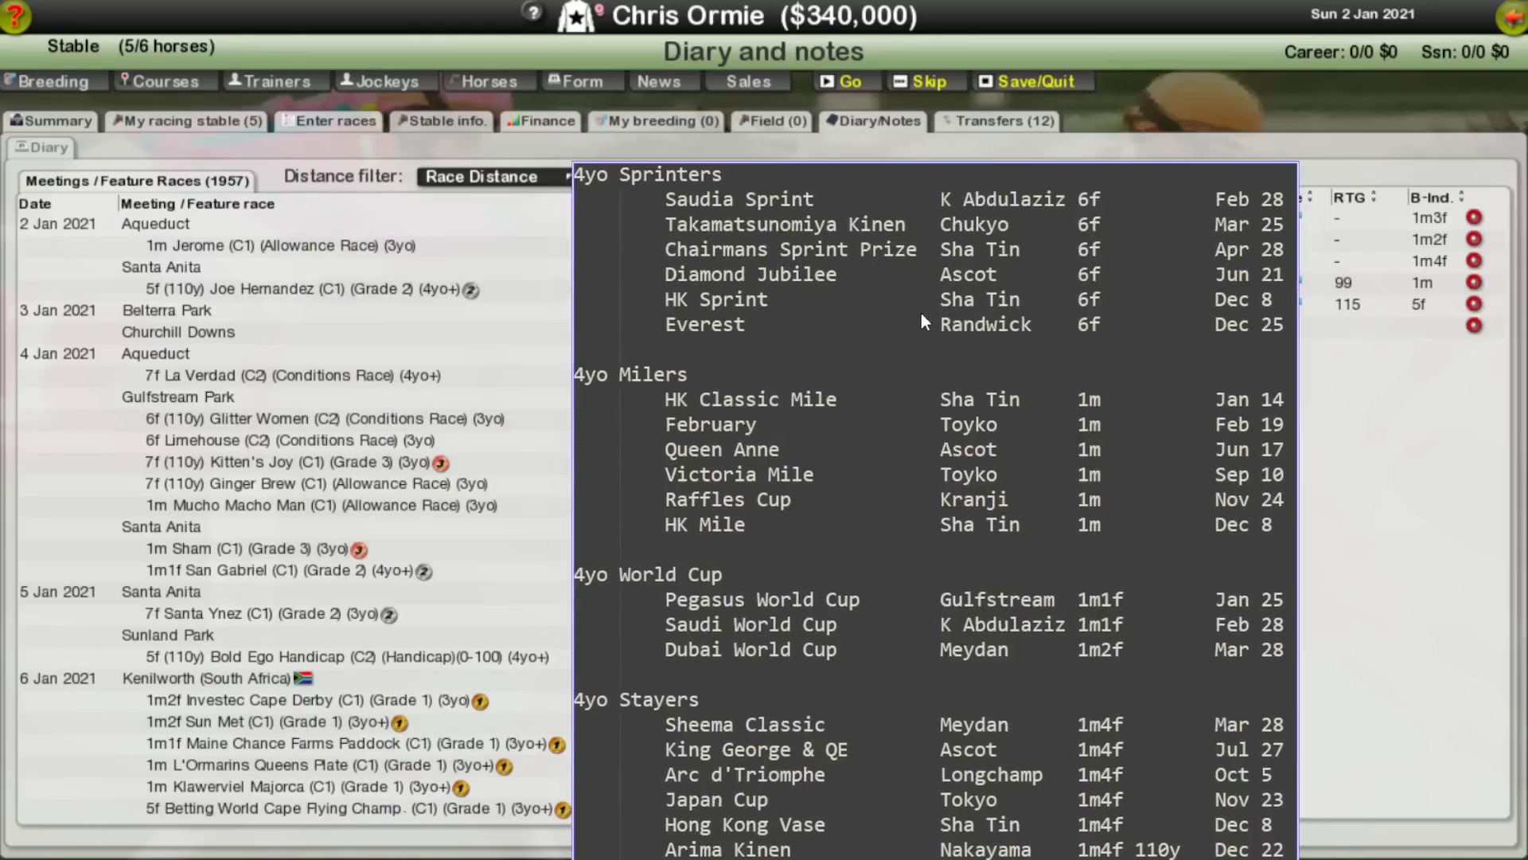
Step: Place the 4yo race series notes over the diary and view the 14 January Hong Kong Classic Mile's race history
{"action": "left_click_drag", "start_coordinate": [920, 313], "coordinate": [1160, 148]}
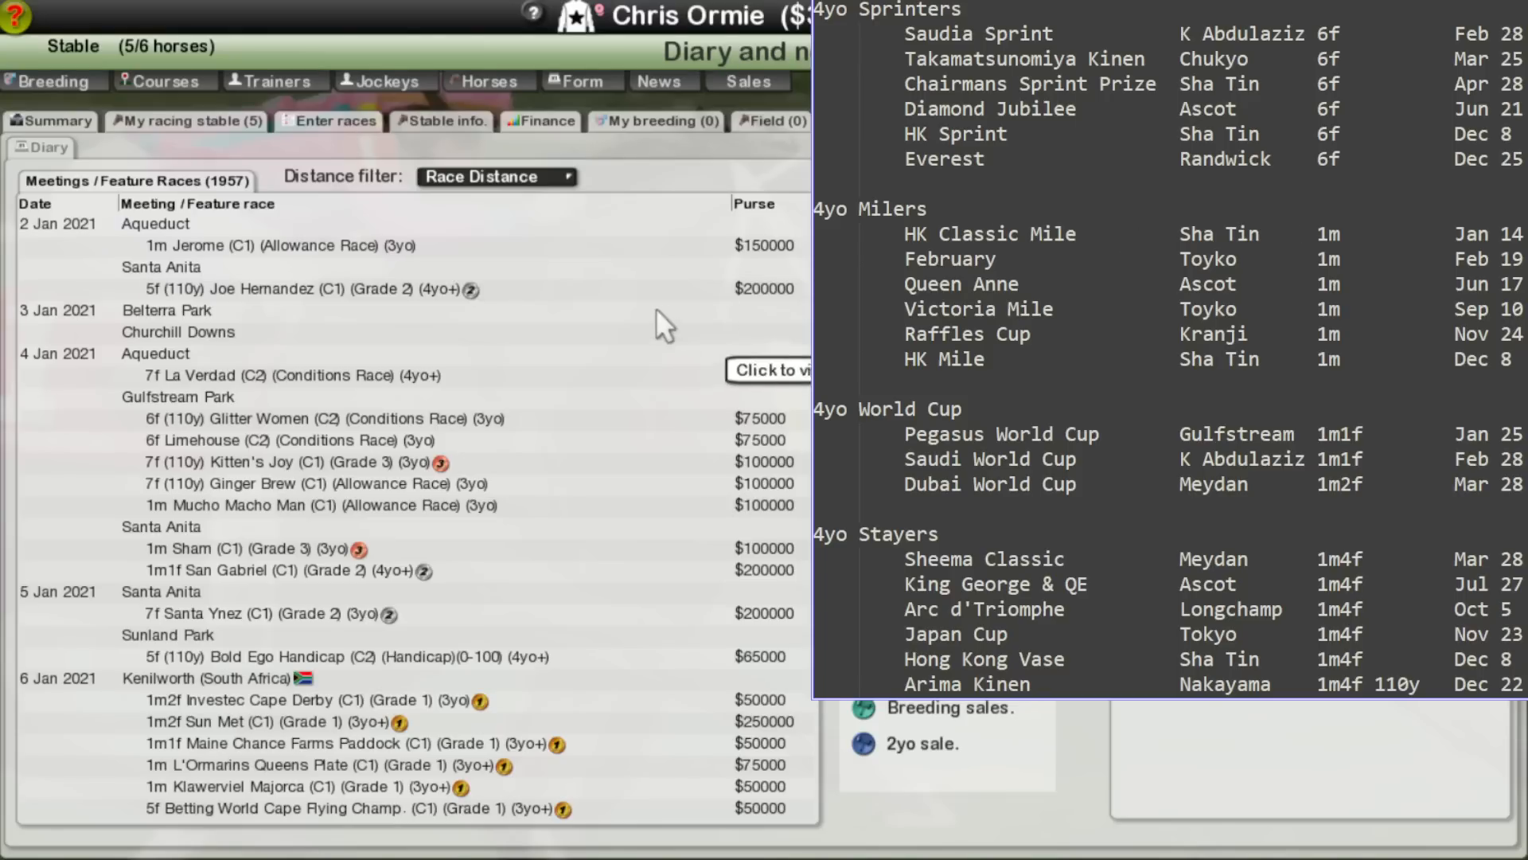
{"action": "scroll", "coordinate": [585, 385], "scroll_direction": "down", "scroll_amount": 20}
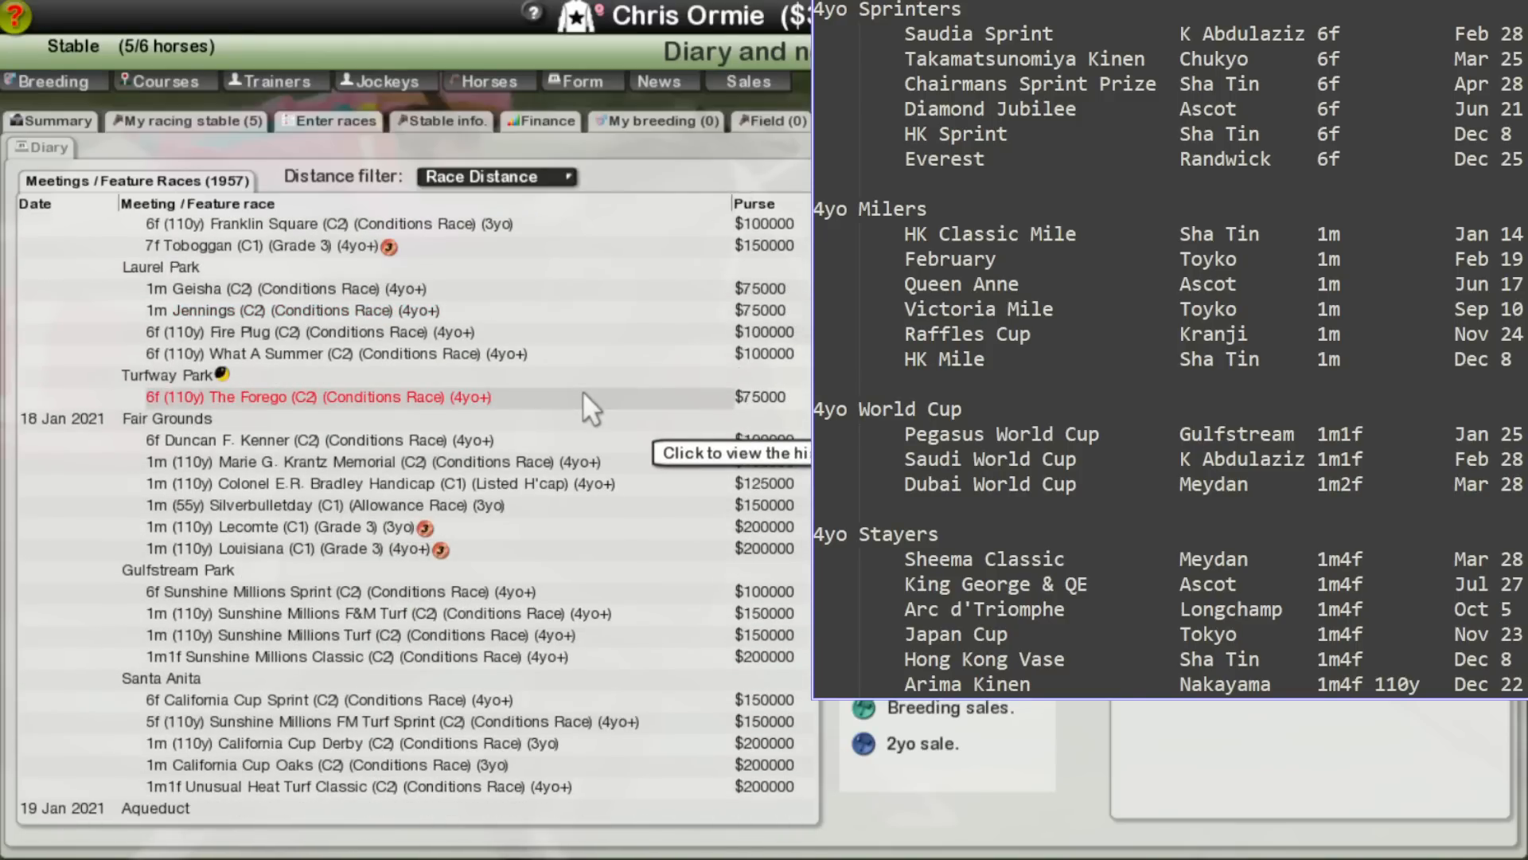
{"action": "scroll", "coordinate": [585, 398], "scroll_direction": "up", "scroll_amount": 5}
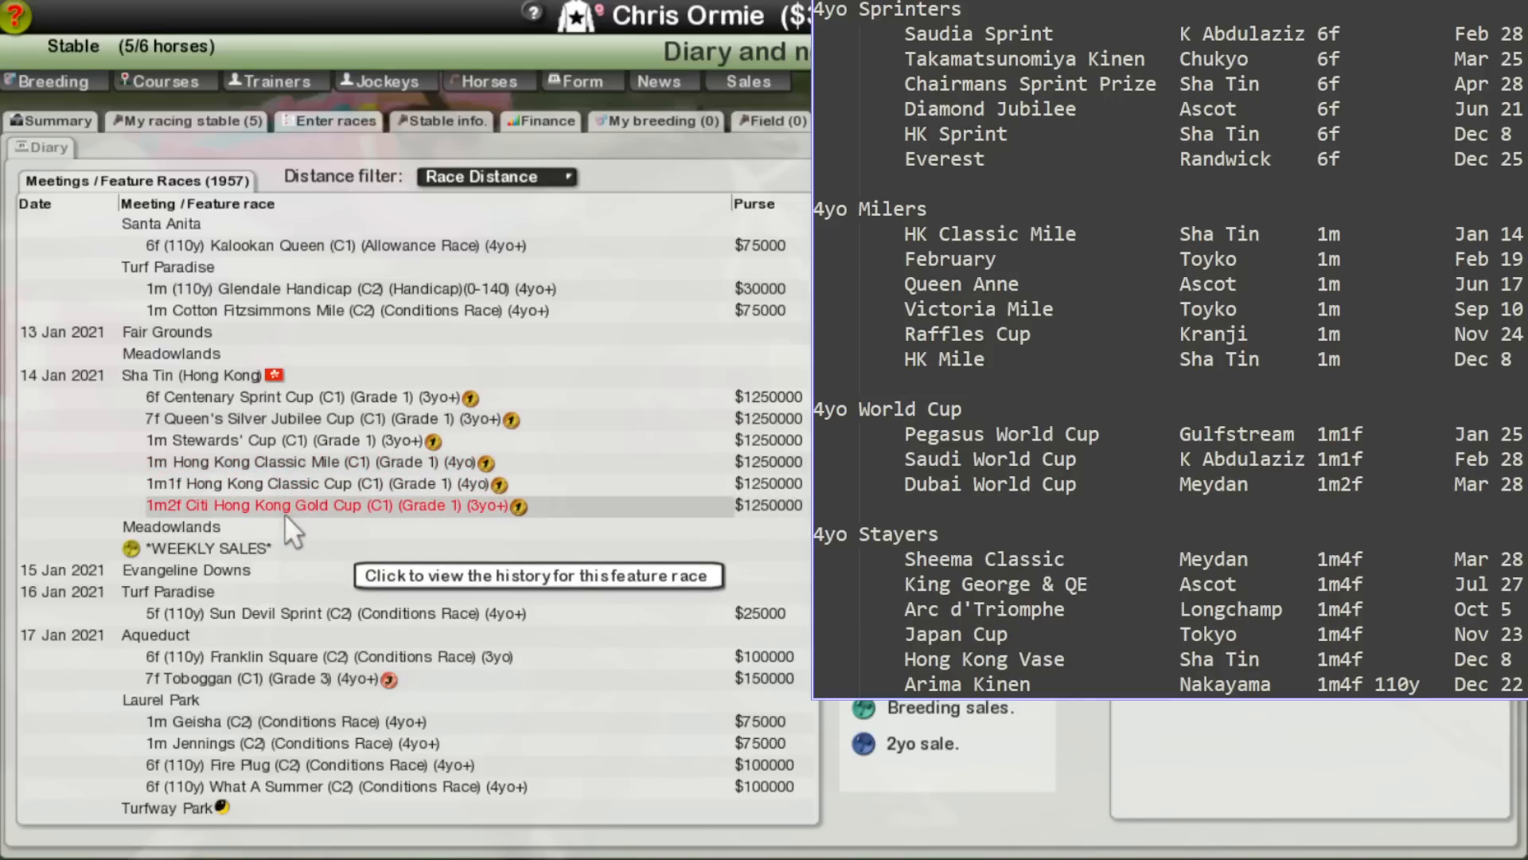
{"action": "left_click", "coordinate": [284, 470]}
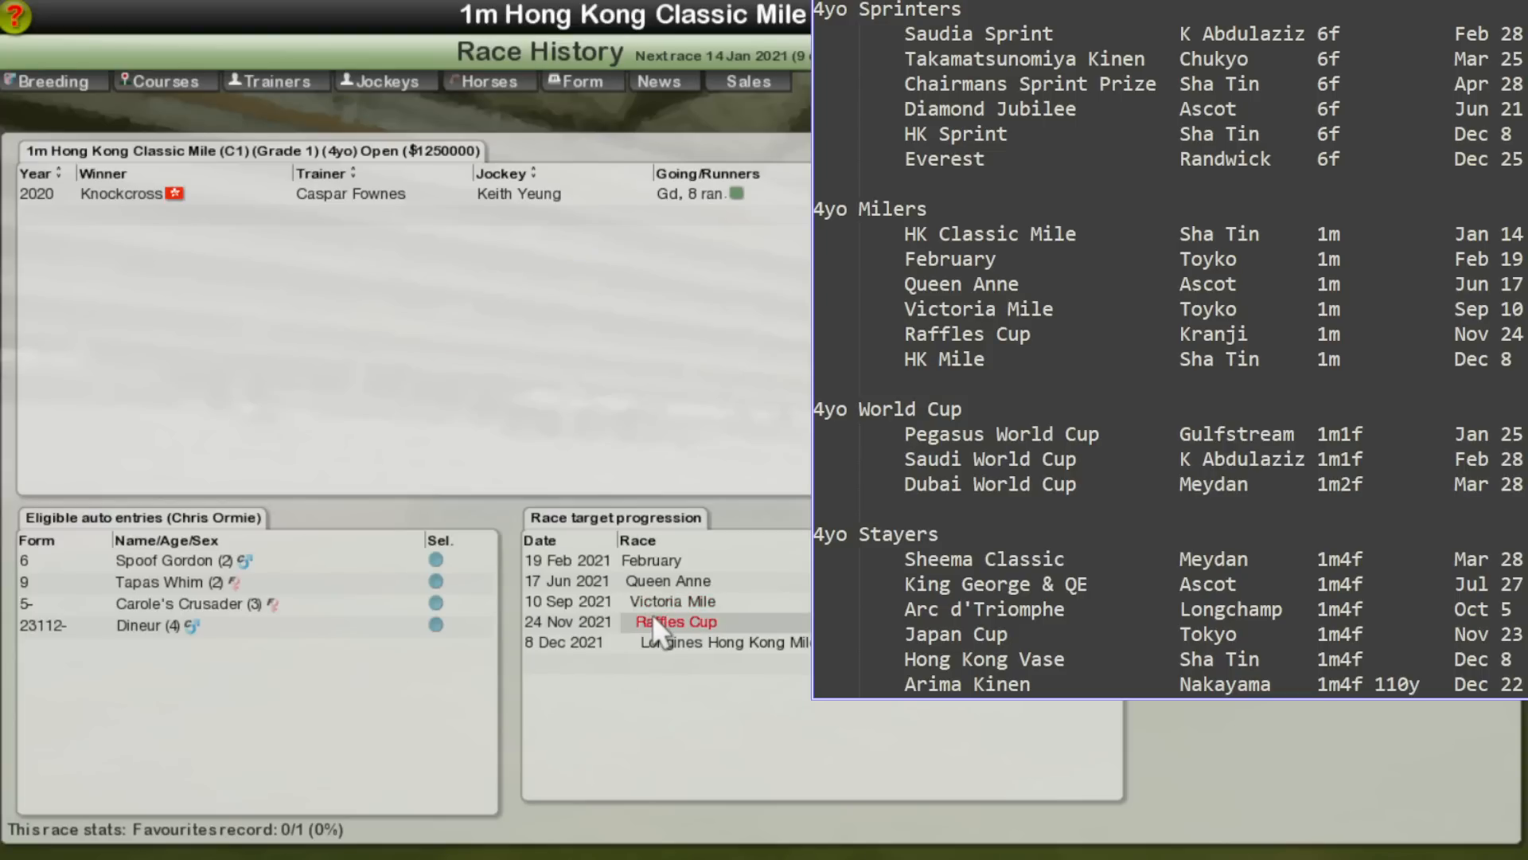
Step: Follow the milers' target progression through February, Queen Anne, Victoria Mile and Raffles Cup to the Longines Hong Kong Mile
{"action": "left_click", "coordinate": [653, 561]}
{"action": "left_click", "coordinate": [659, 561]}
{"action": "left_click", "coordinate": [661, 560]}
{"action": "left_click", "coordinate": [661, 560]}
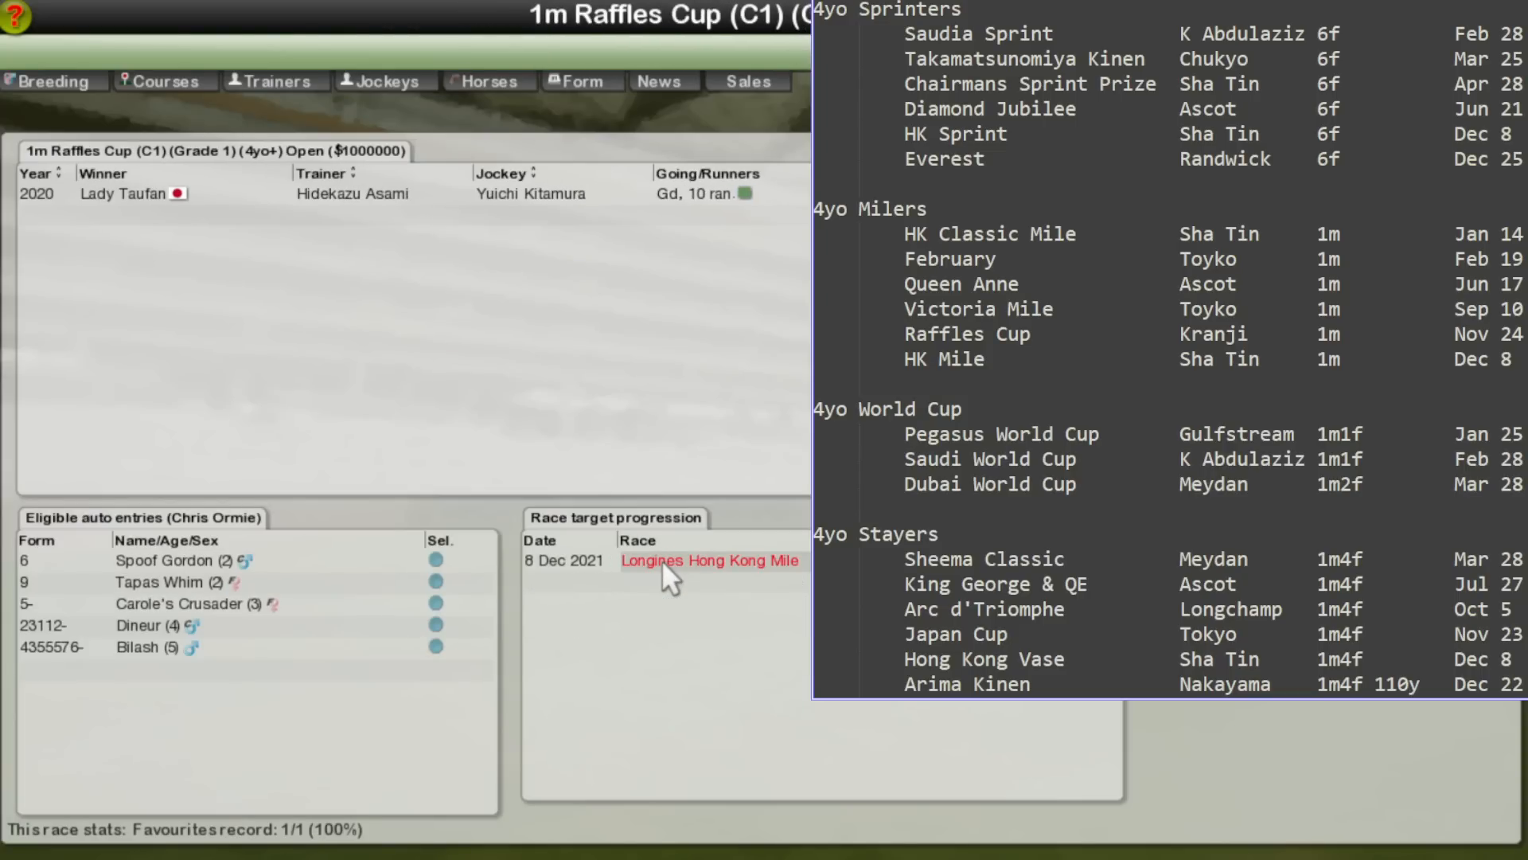
{"action": "left_click", "coordinate": [661, 560]}
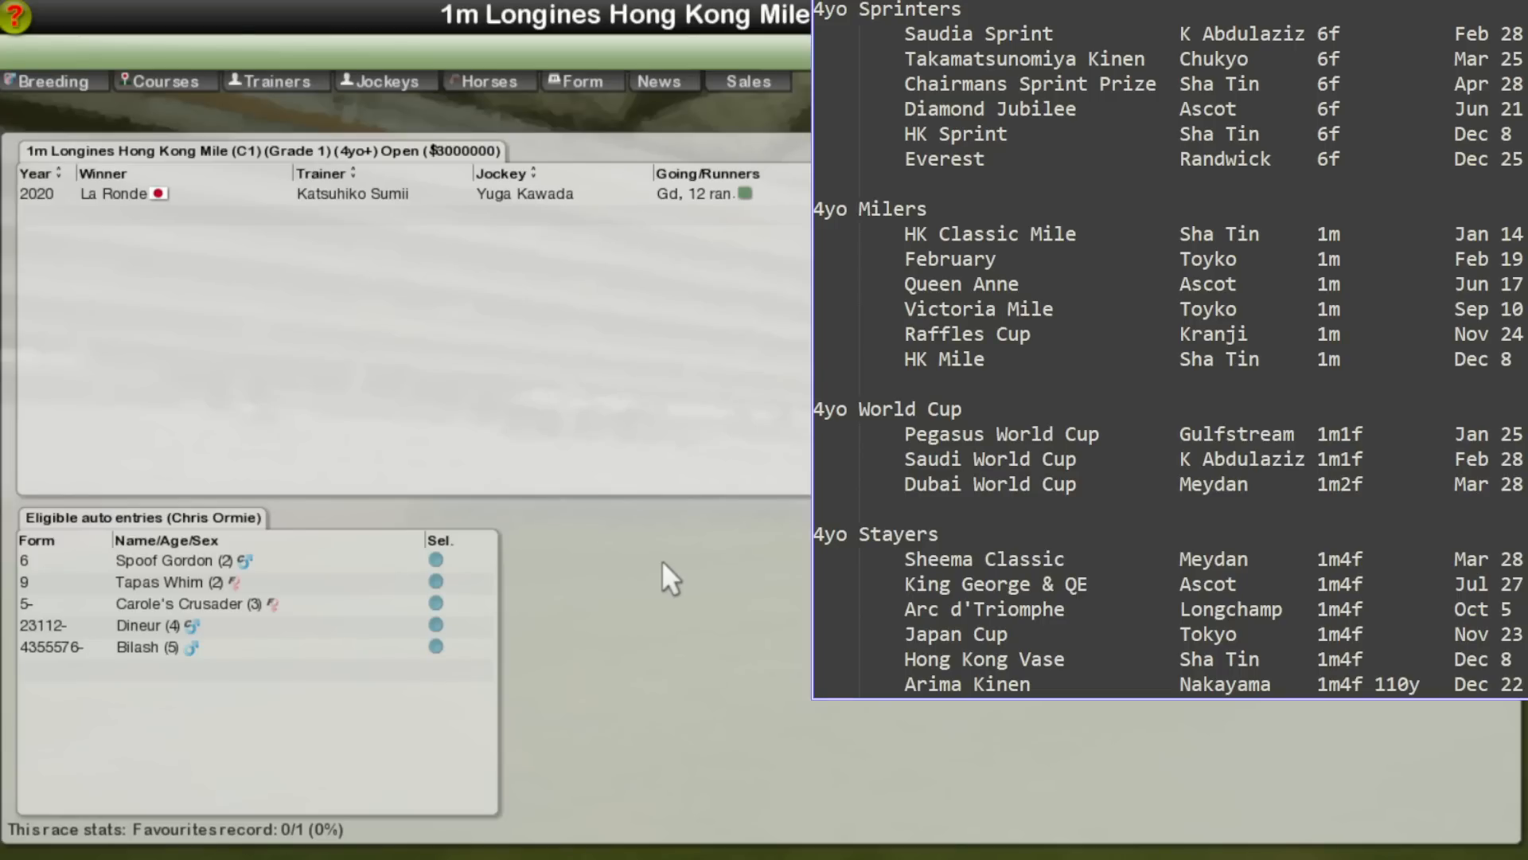
Step: Go back through the milers' race histories to the diary's list of feature races
{"action": "right_click", "coordinate": [662, 560]}
{"action": "right_click", "coordinate": [661, 561]}
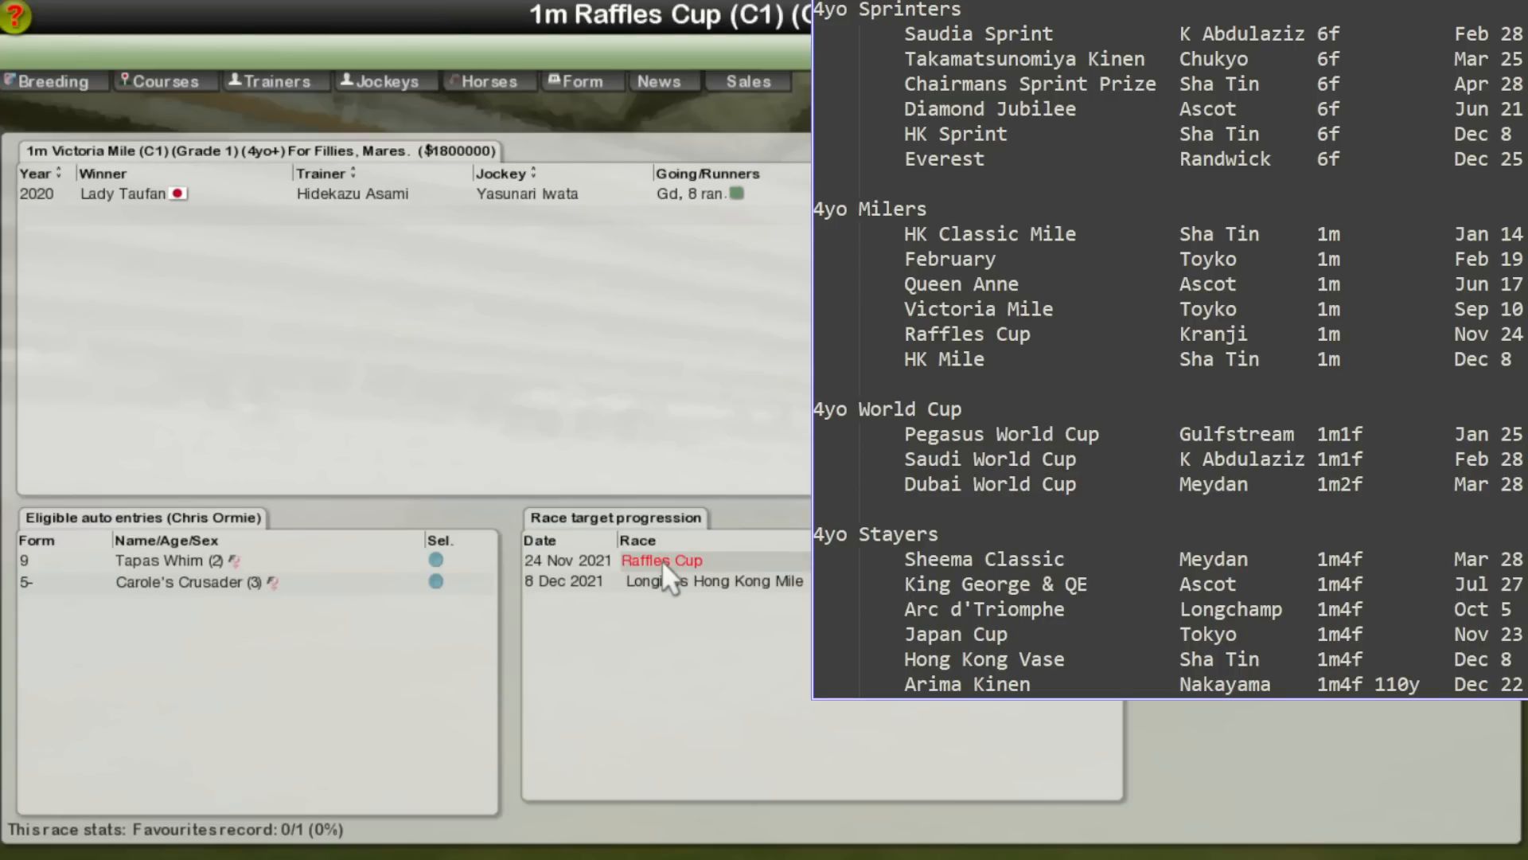
{"action": "right_click", "coordinate": [661, 560]}
{"action": "right_click", "coordinate": [661, 561]}
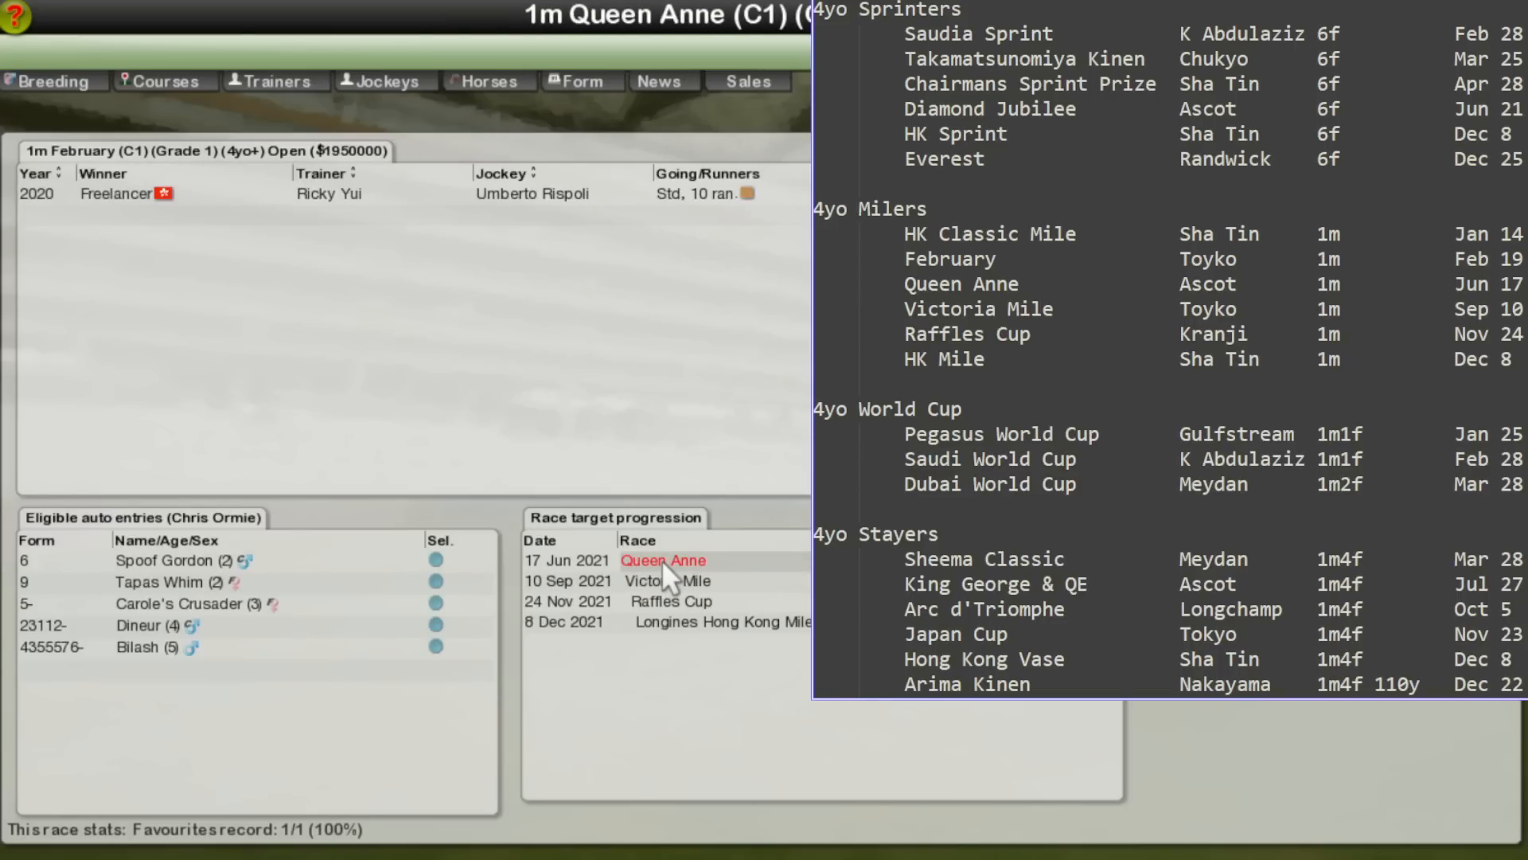
{"action": "right_click", "coordinate": [661, 560]}
{"action": "right_click", "coordinate": [661, 560]}
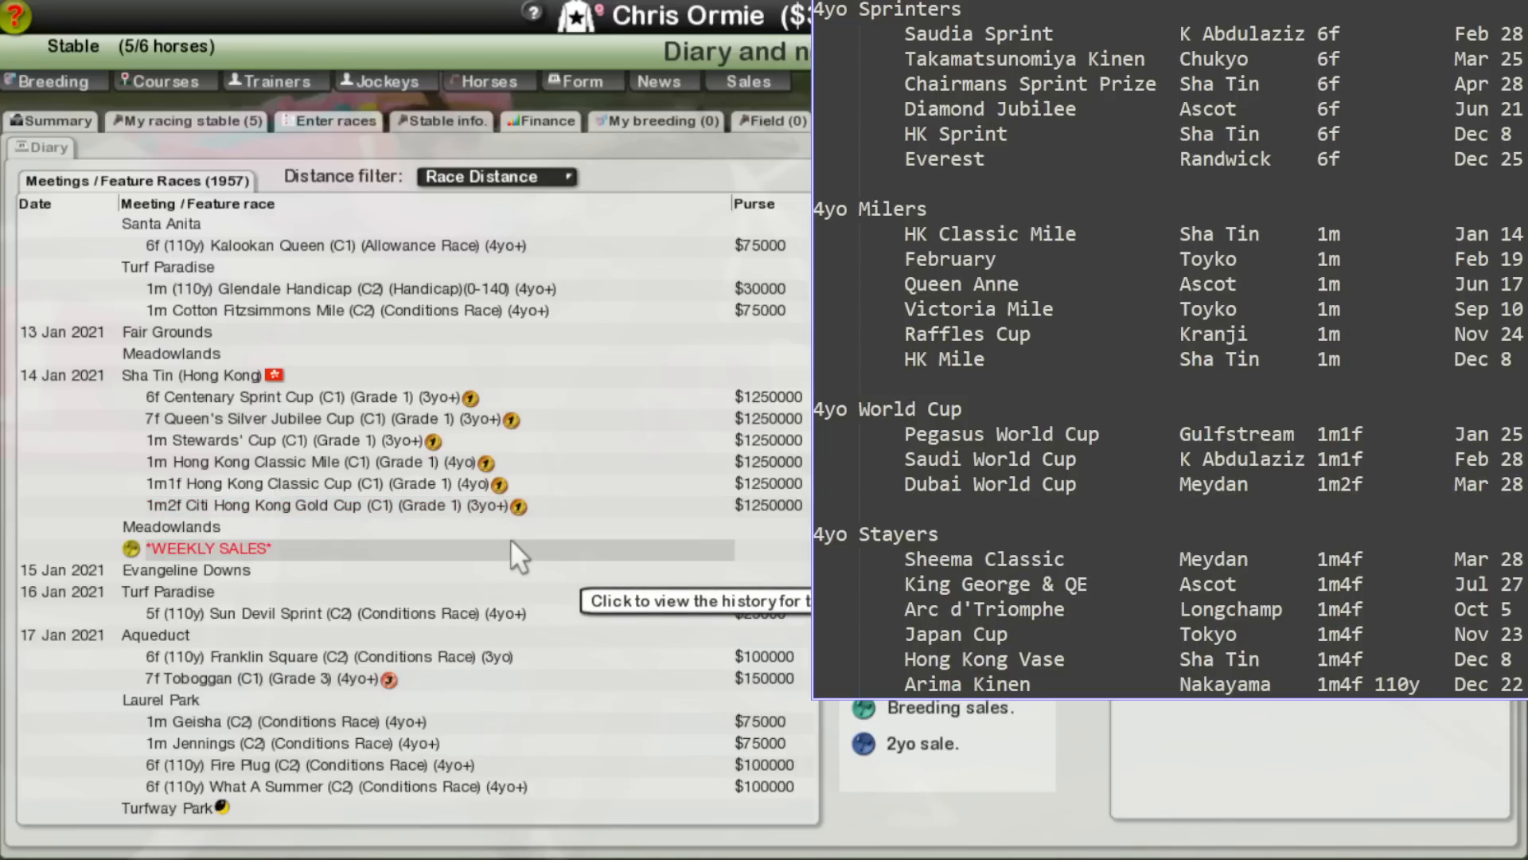
Step: Look up the 25 January Pegasus World Cup at Gulfstream Park and the W.L. McKnight race history, returning to the diary
{"action": "scroll", "coordinate": [476, 523], "scroll_direction": "down", "scroll_amount": 1}
{"action": "scroll", "coordinate": [476, 523], "scroll_direction": "down", "scroll_amount": 4}
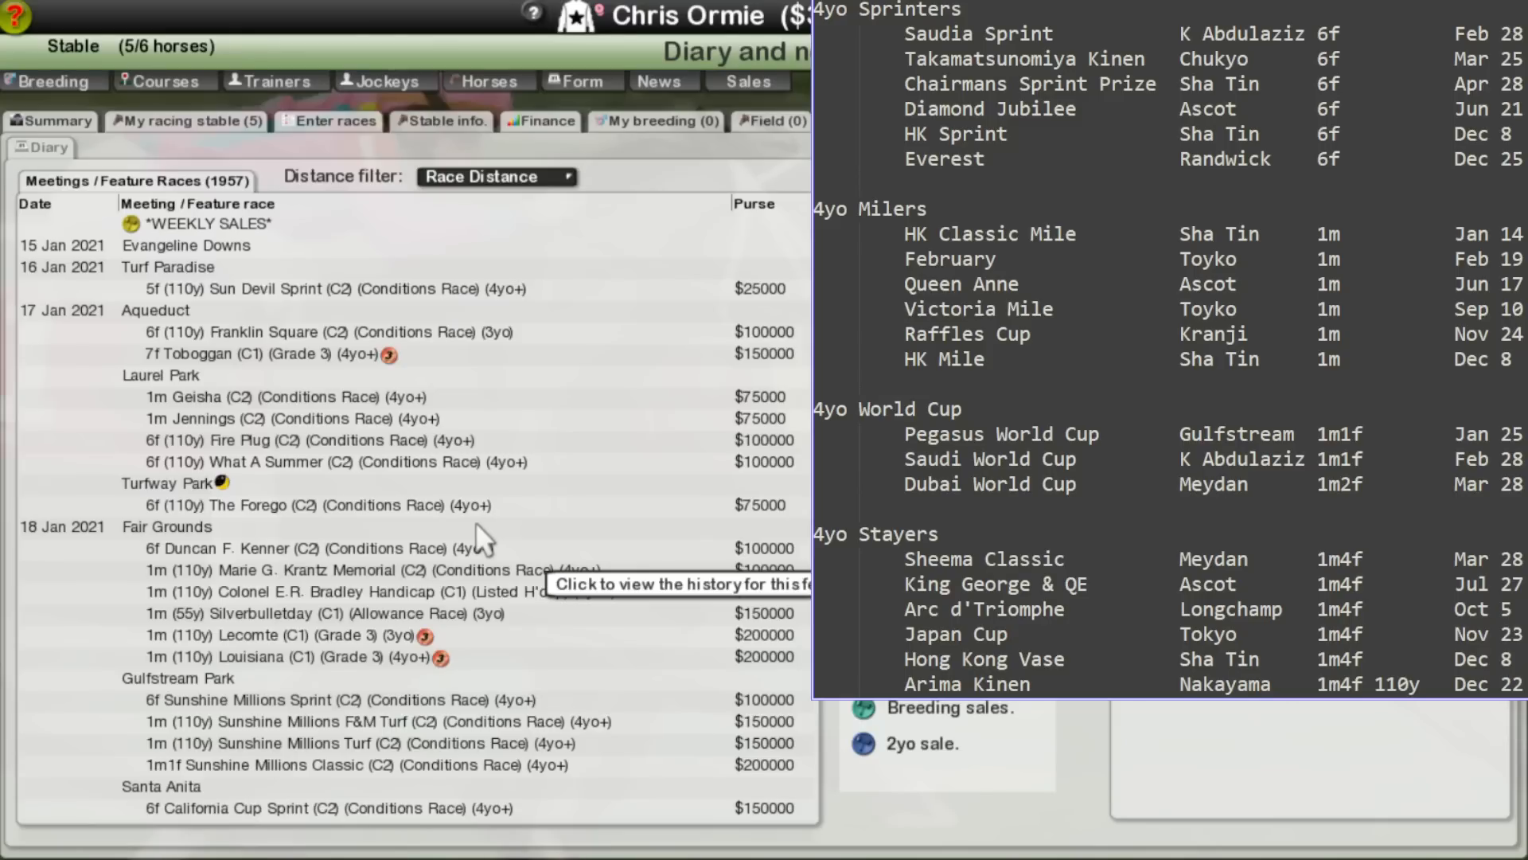
{"action": "scroll", "coordinate": [477, 526], "scroll_direction": "down", "scroll_amount": 20}
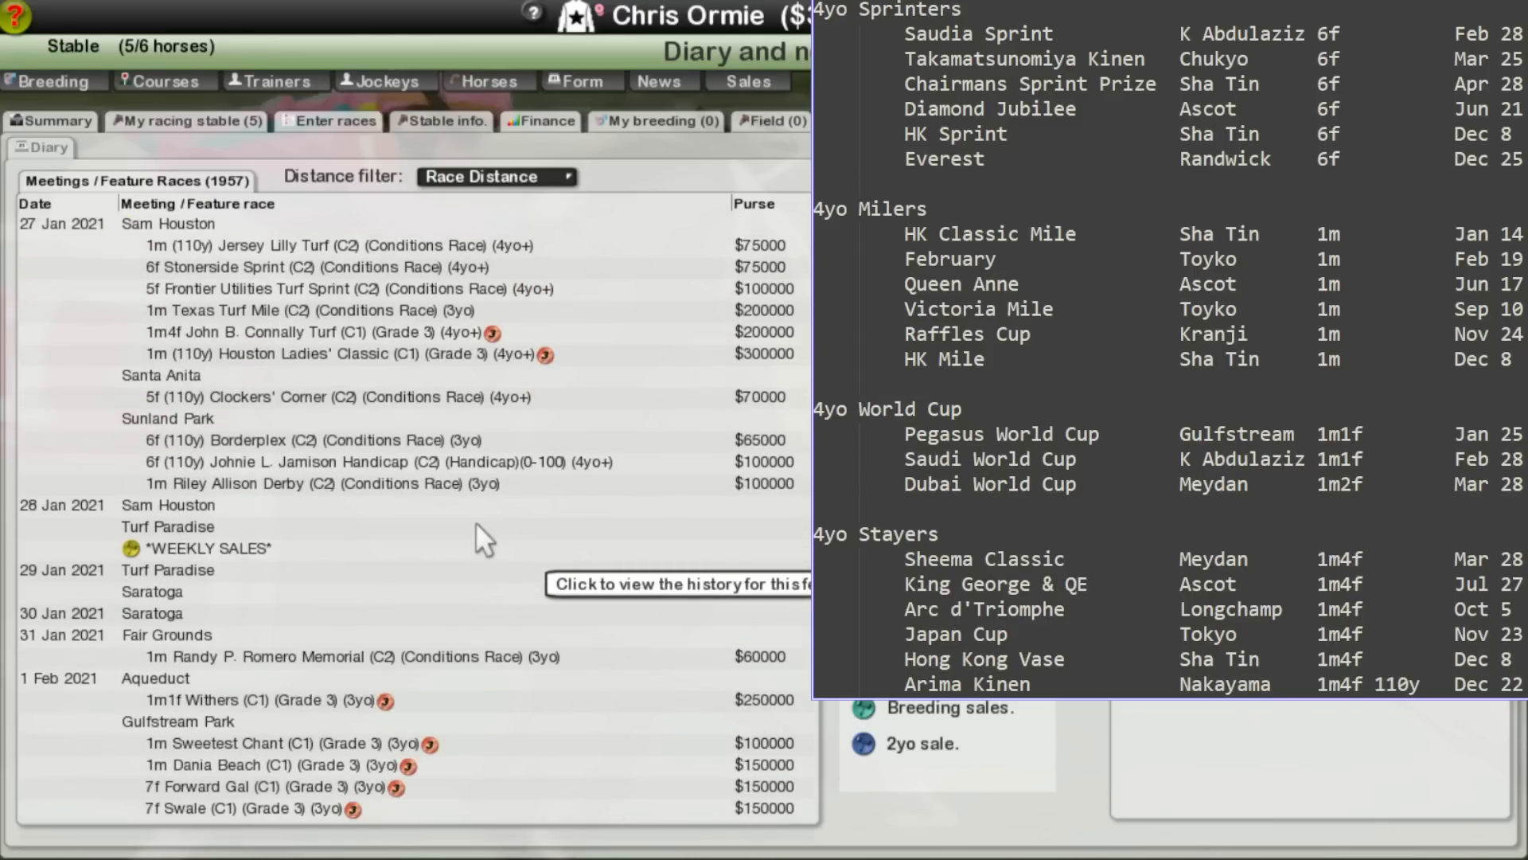
{"action": "scroll", "coordinate": [475, 522], "scroll_direction": "up", "scroll_amount": 11}
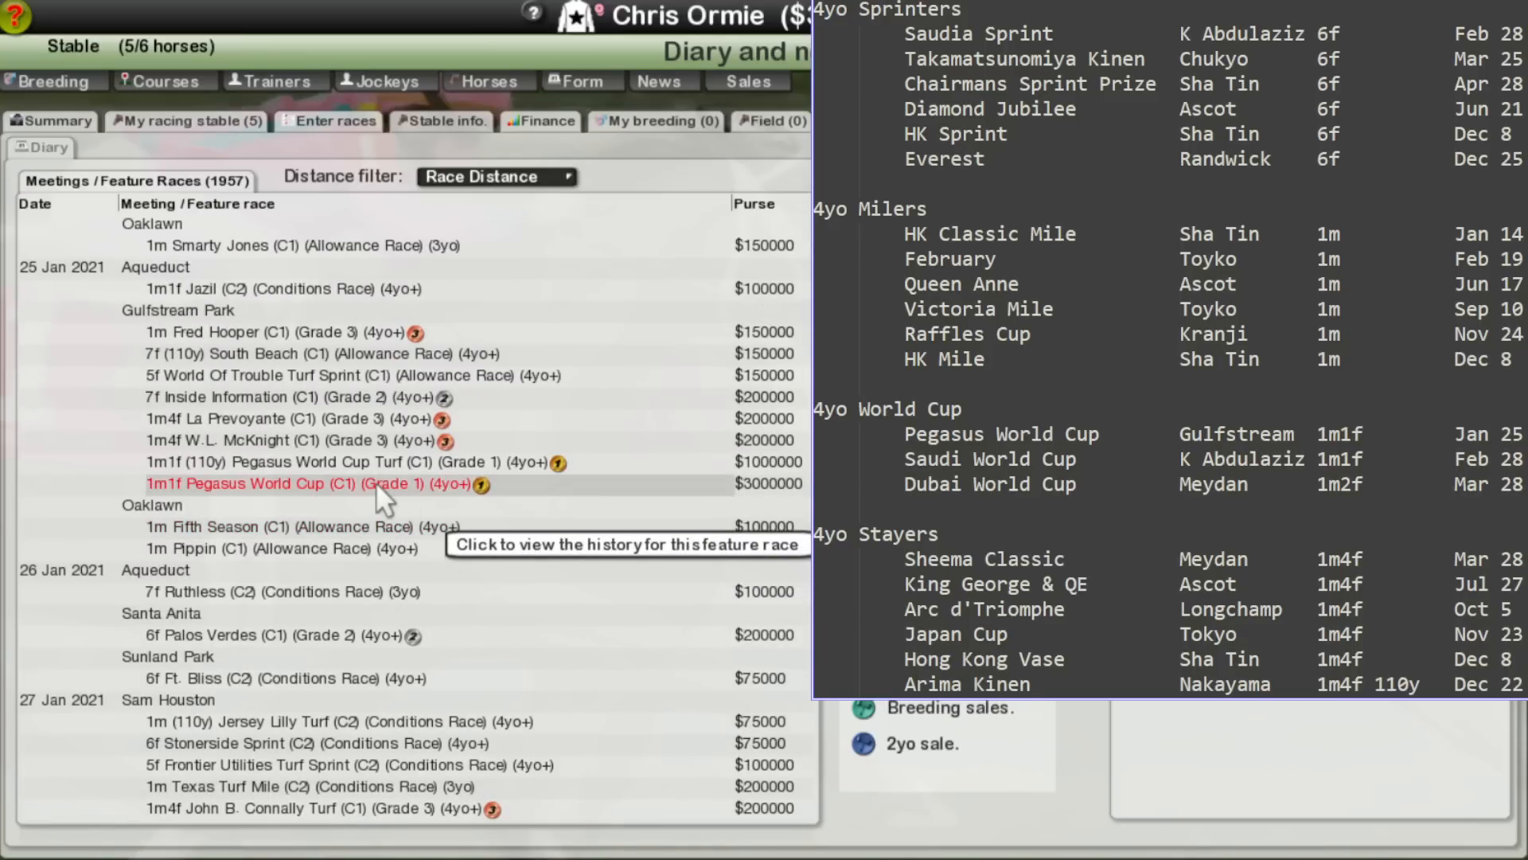
{"action": "left_click", "coordinate": [376, 481]}
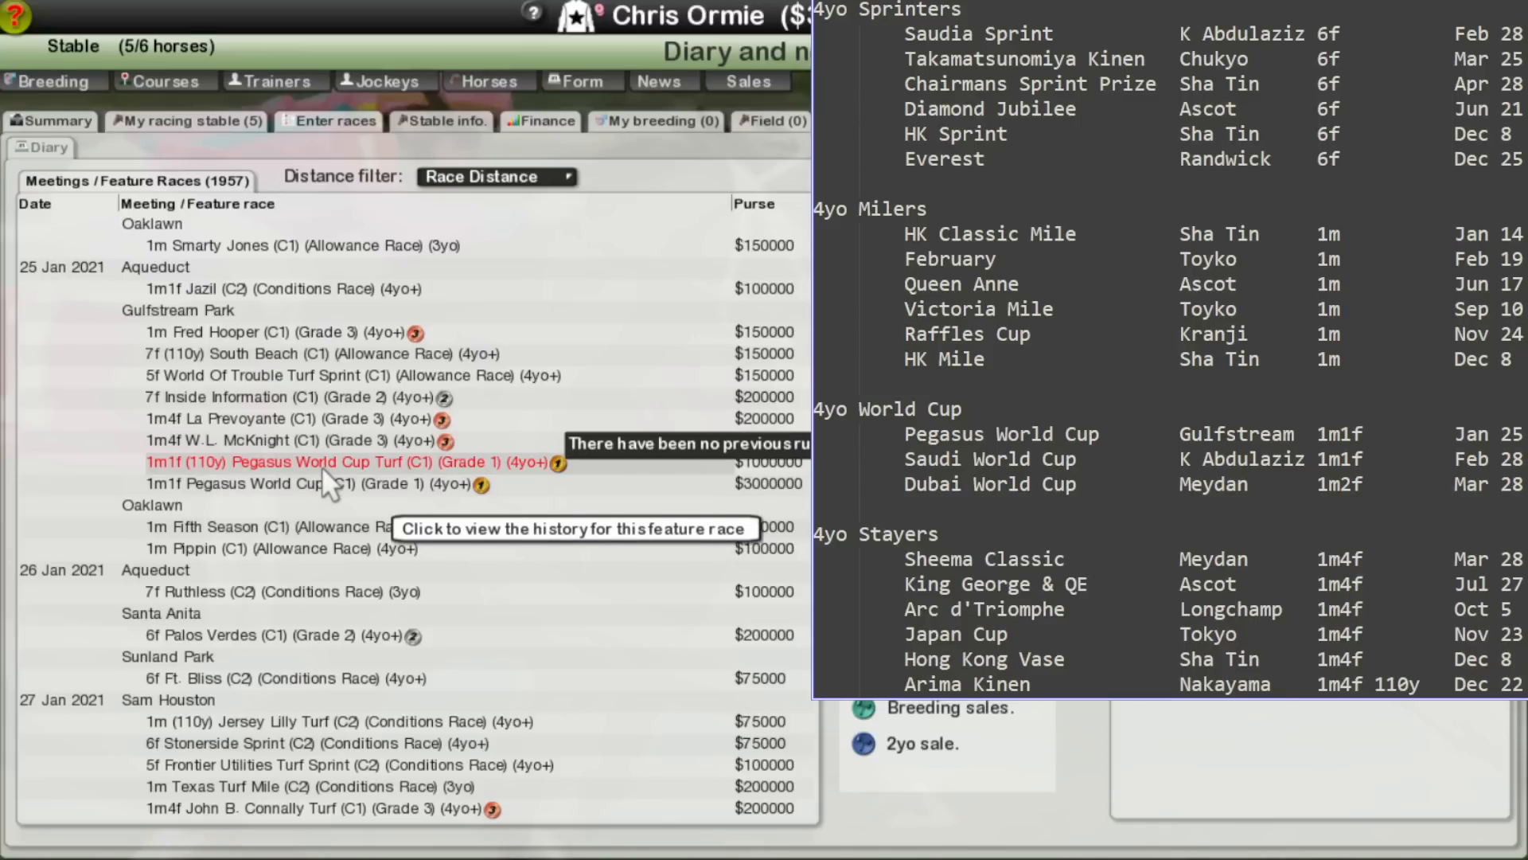
{"action": "left_click", "coordinate": [313, 441]}
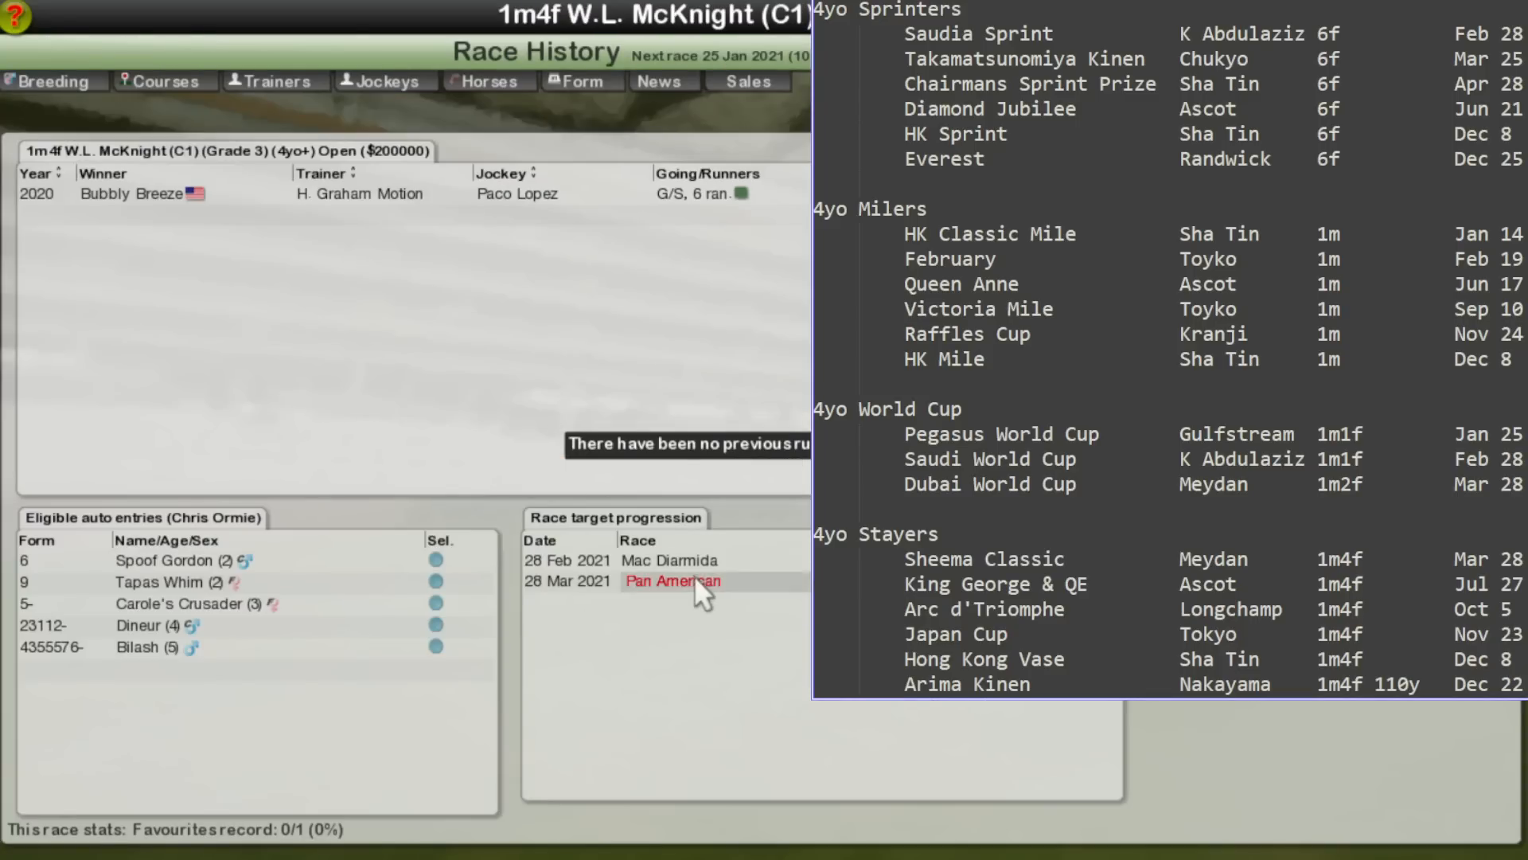
{"action": "right_click", "coordinate": [426, 308]}
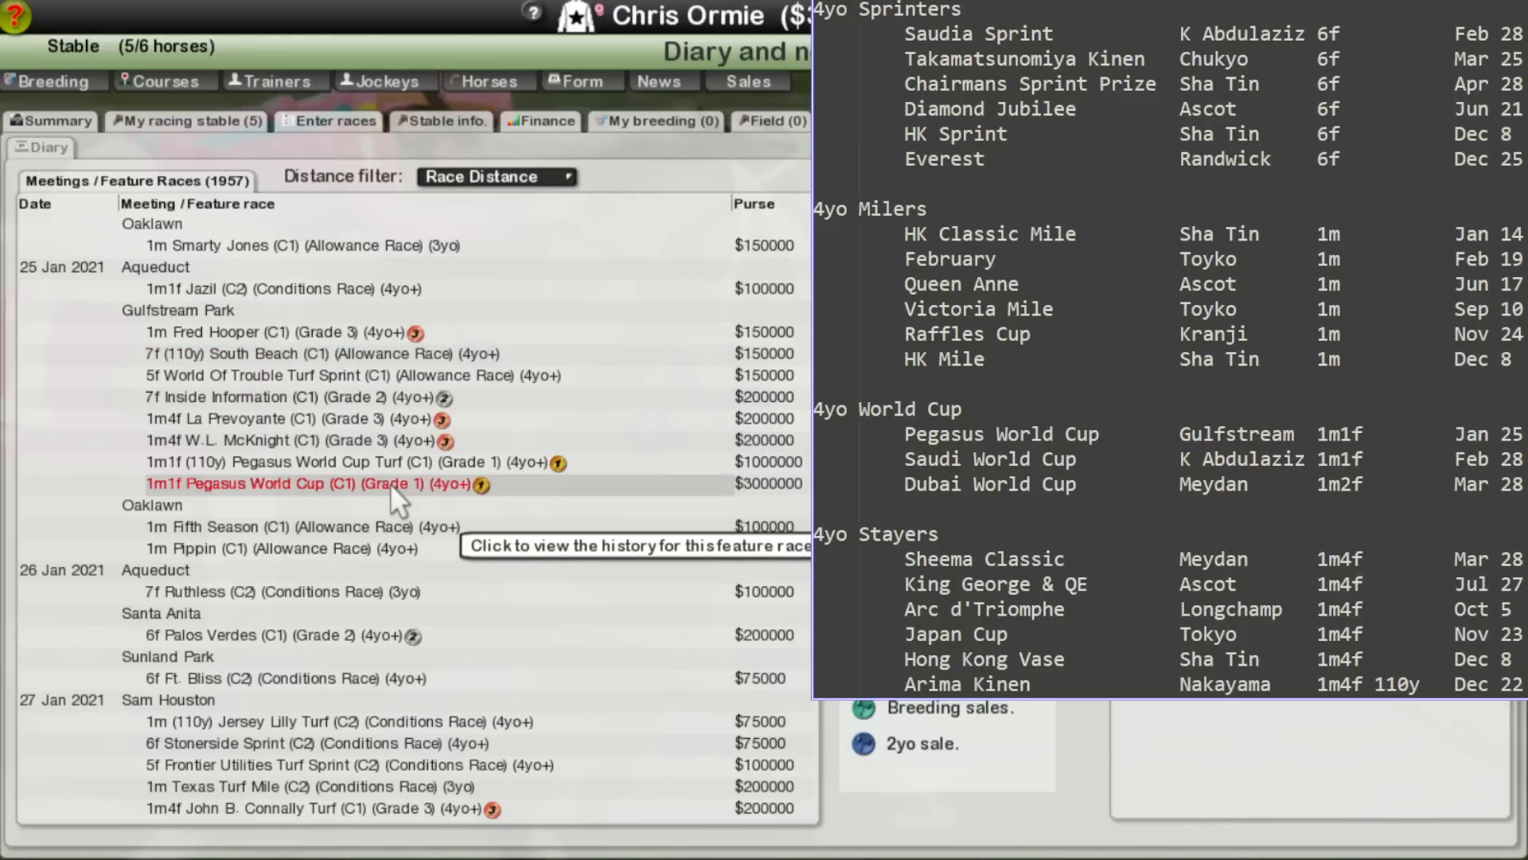
Step: Check the 28 February Saudi World Cup's target progression through the Emirates Dubai World Cup and Pegasus World Cup, returning to the diary
{"action": "scroll", "coordinate": [390, 482], "scroll_direction": "down", "scroll_amount": 15}
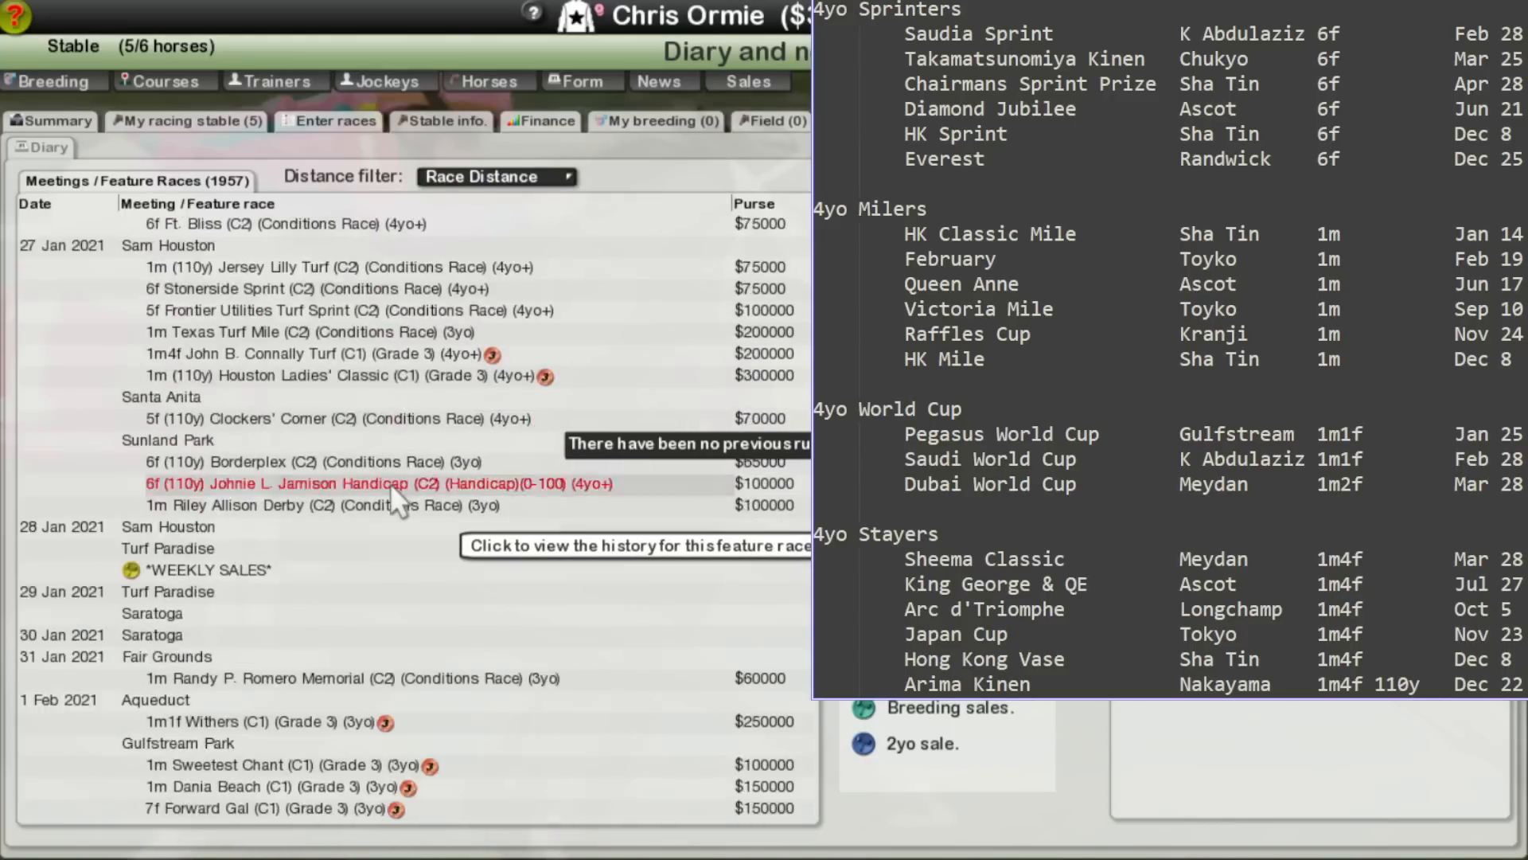
{"action": "scroll", "coordinate": [390, 482], "scroll_direction": "down", "scroll_amount": 15}
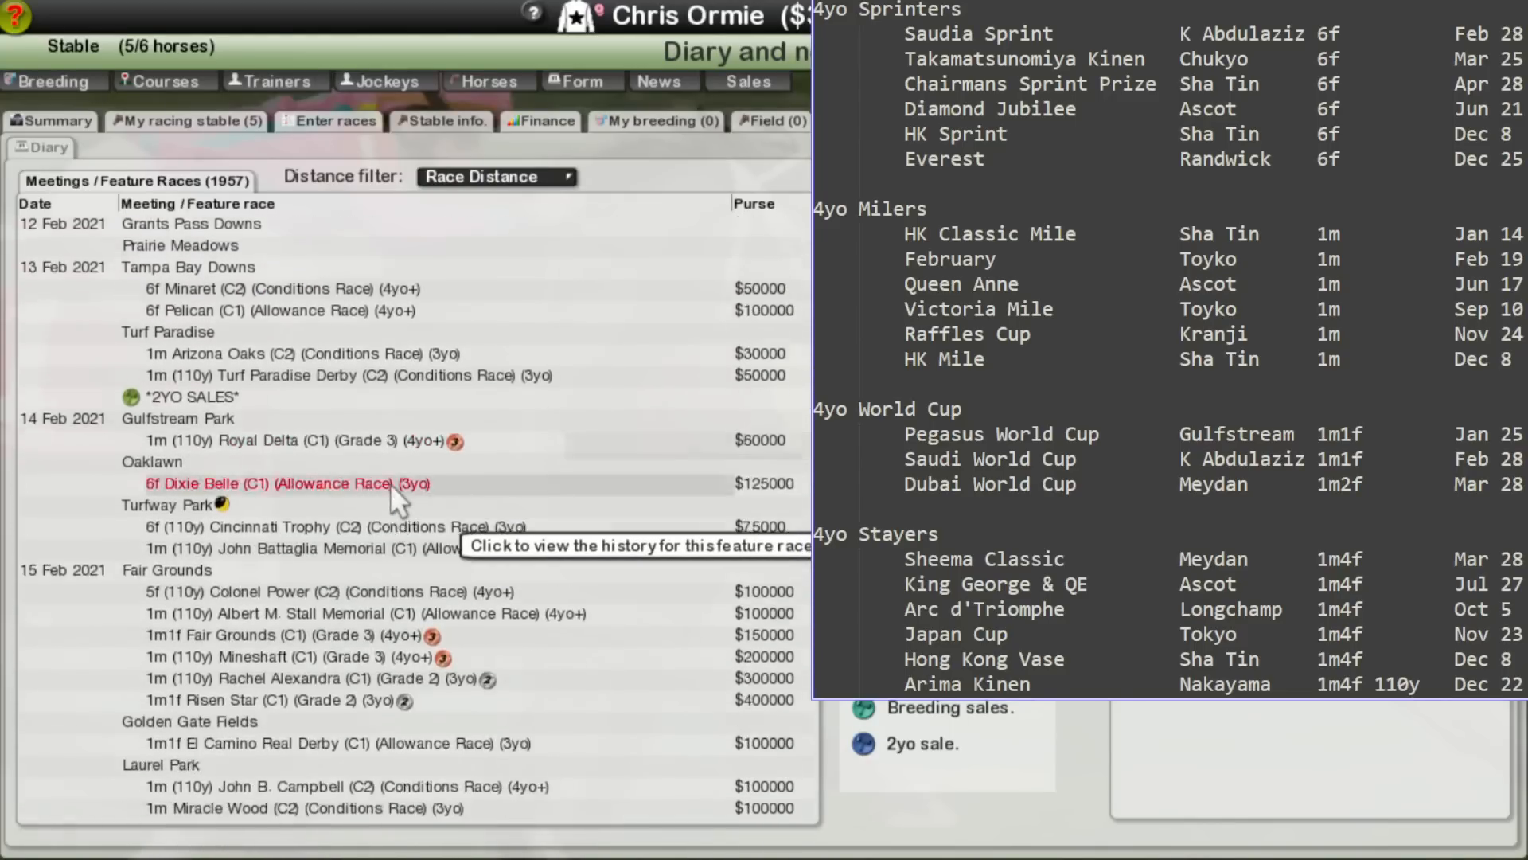
{"action": "scroll", "coordinate": [390, 484], "scroll_direction": "down", "scroll_amount": 15}
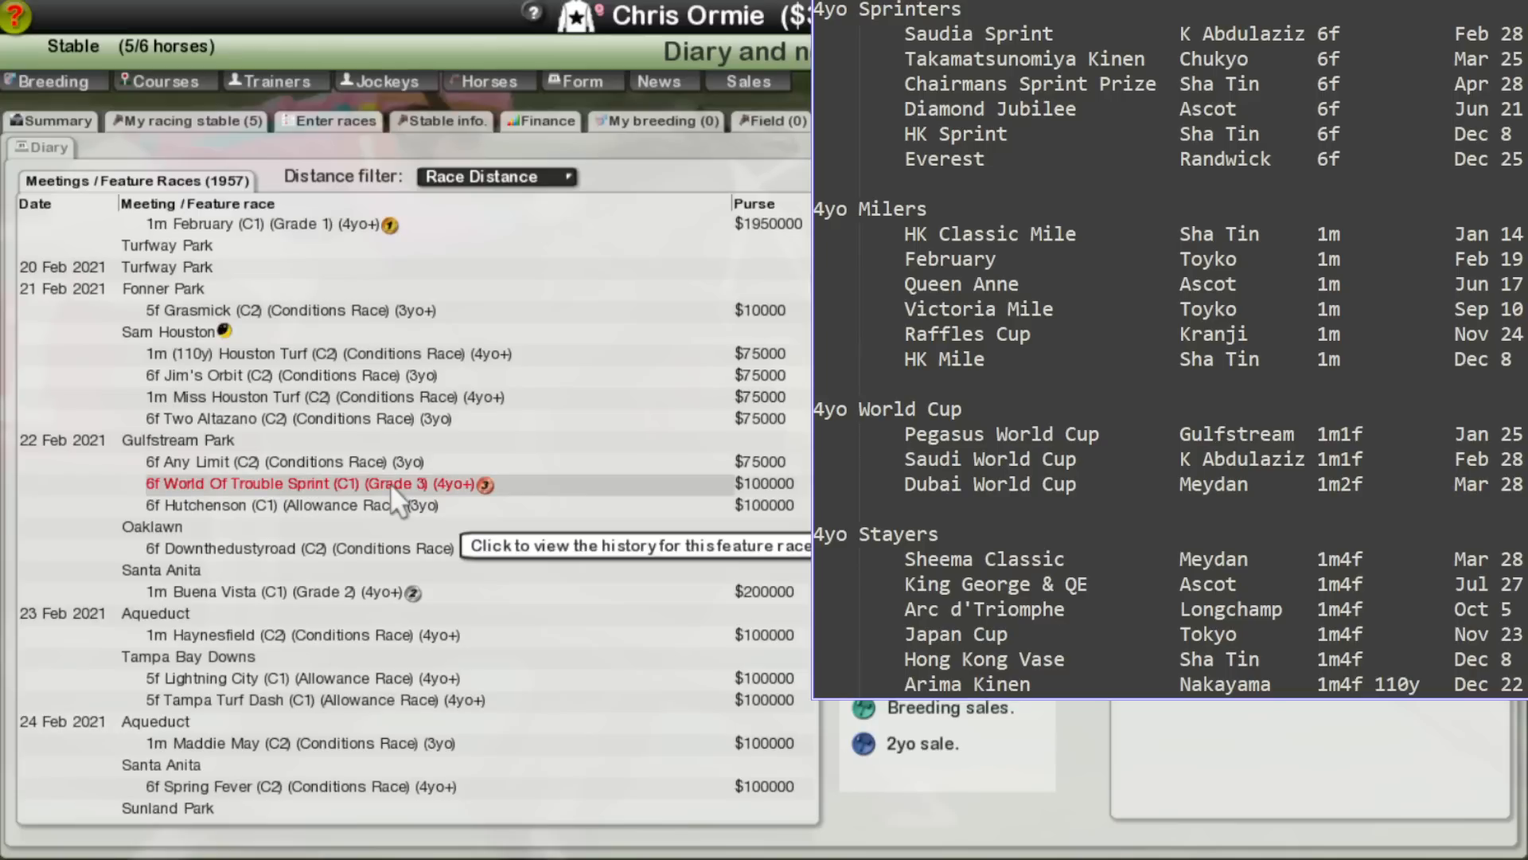
{"action": "scroll", "coordinate": [390, 483], "scroll_direction": "down", "scroll_amount": 4}
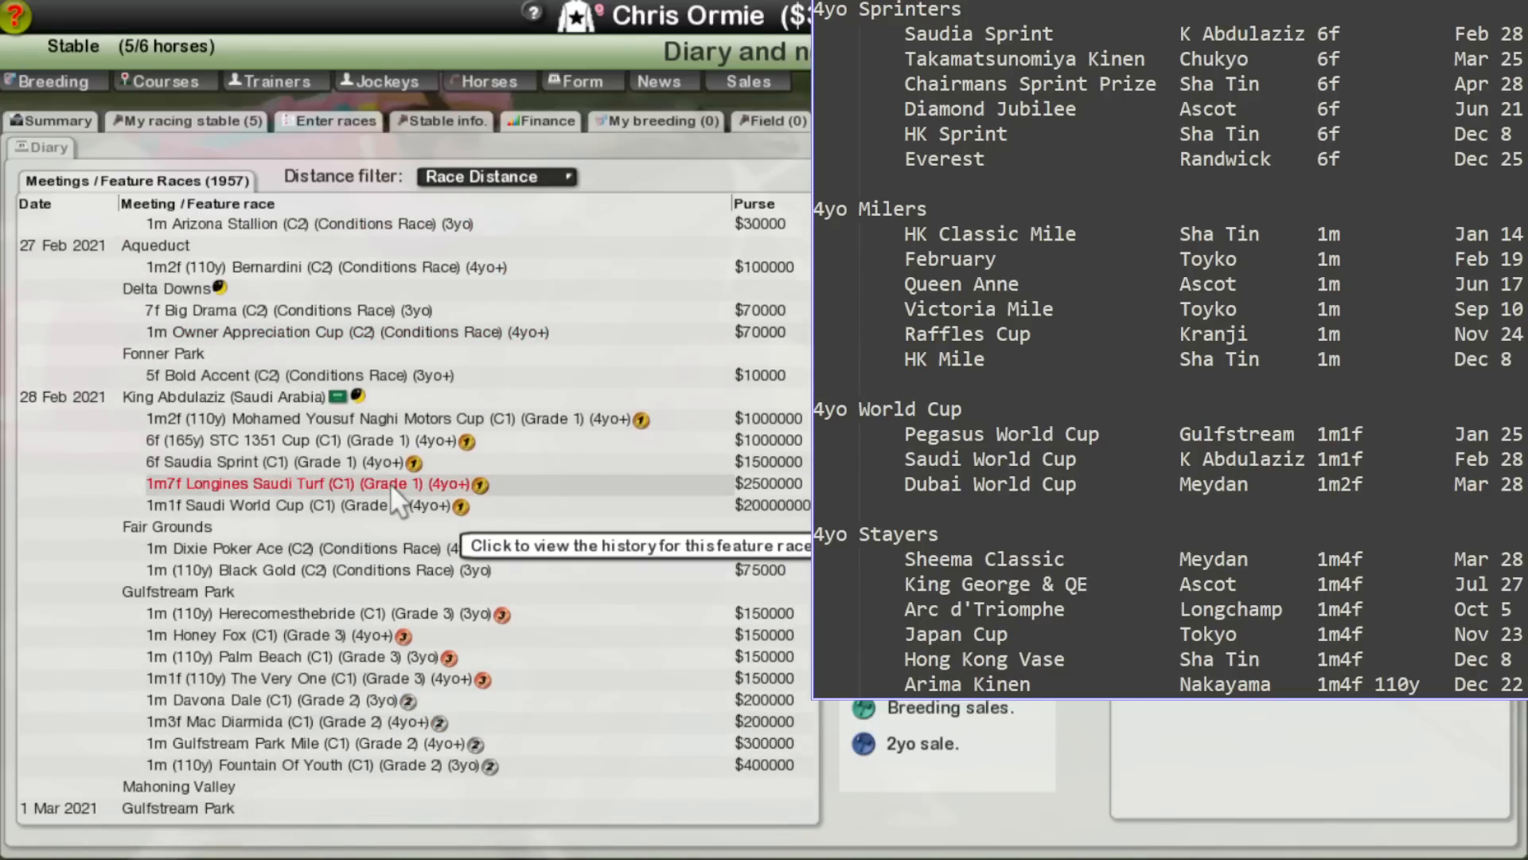
{"action": "left_click", "coordinate": [336, 504]}
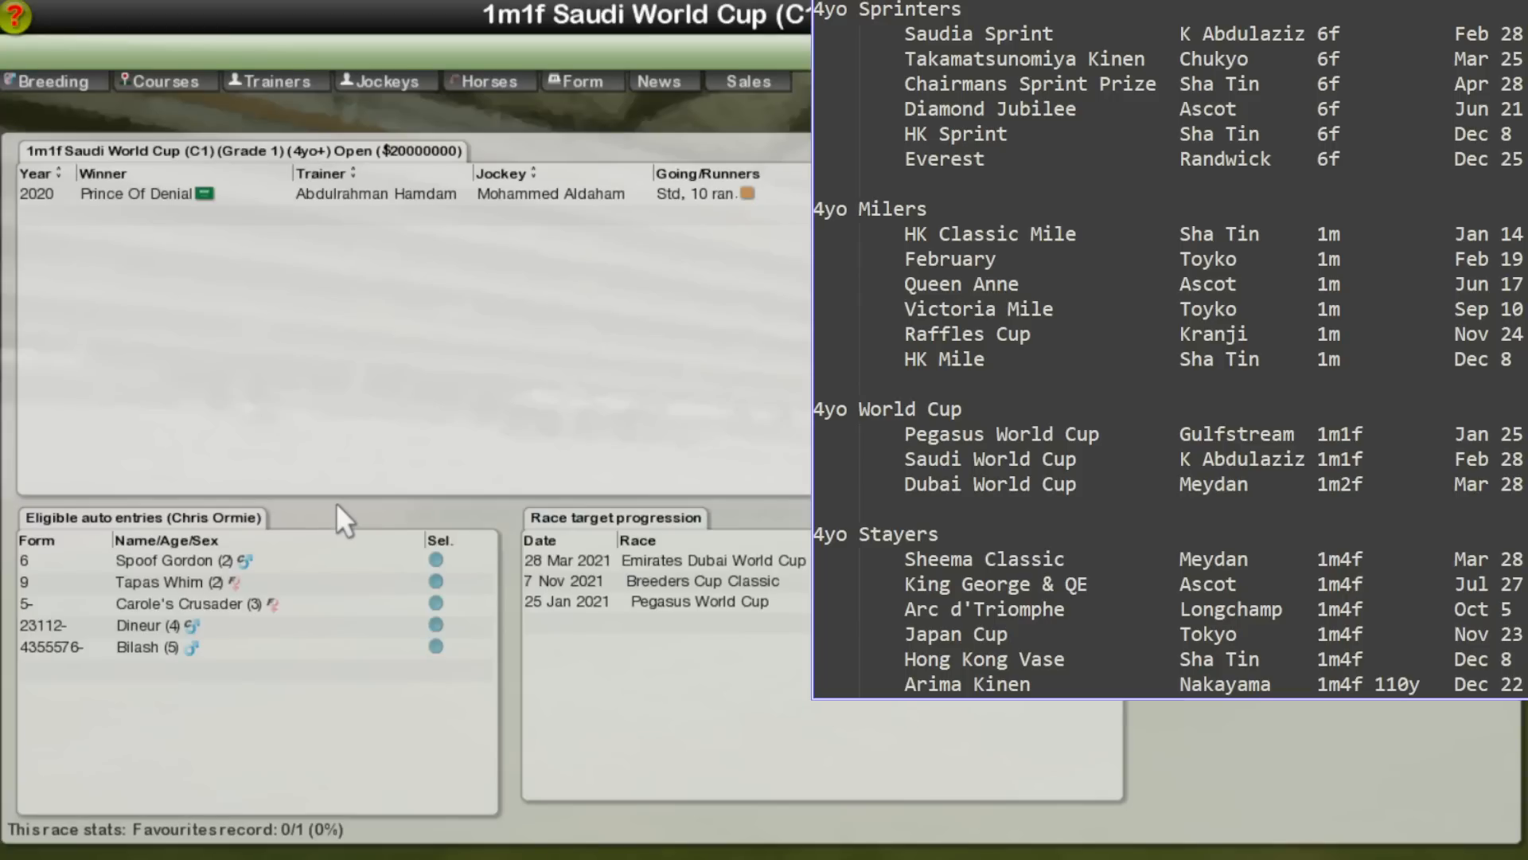
{"action": "left_click", "coordinate": [769, 559]}
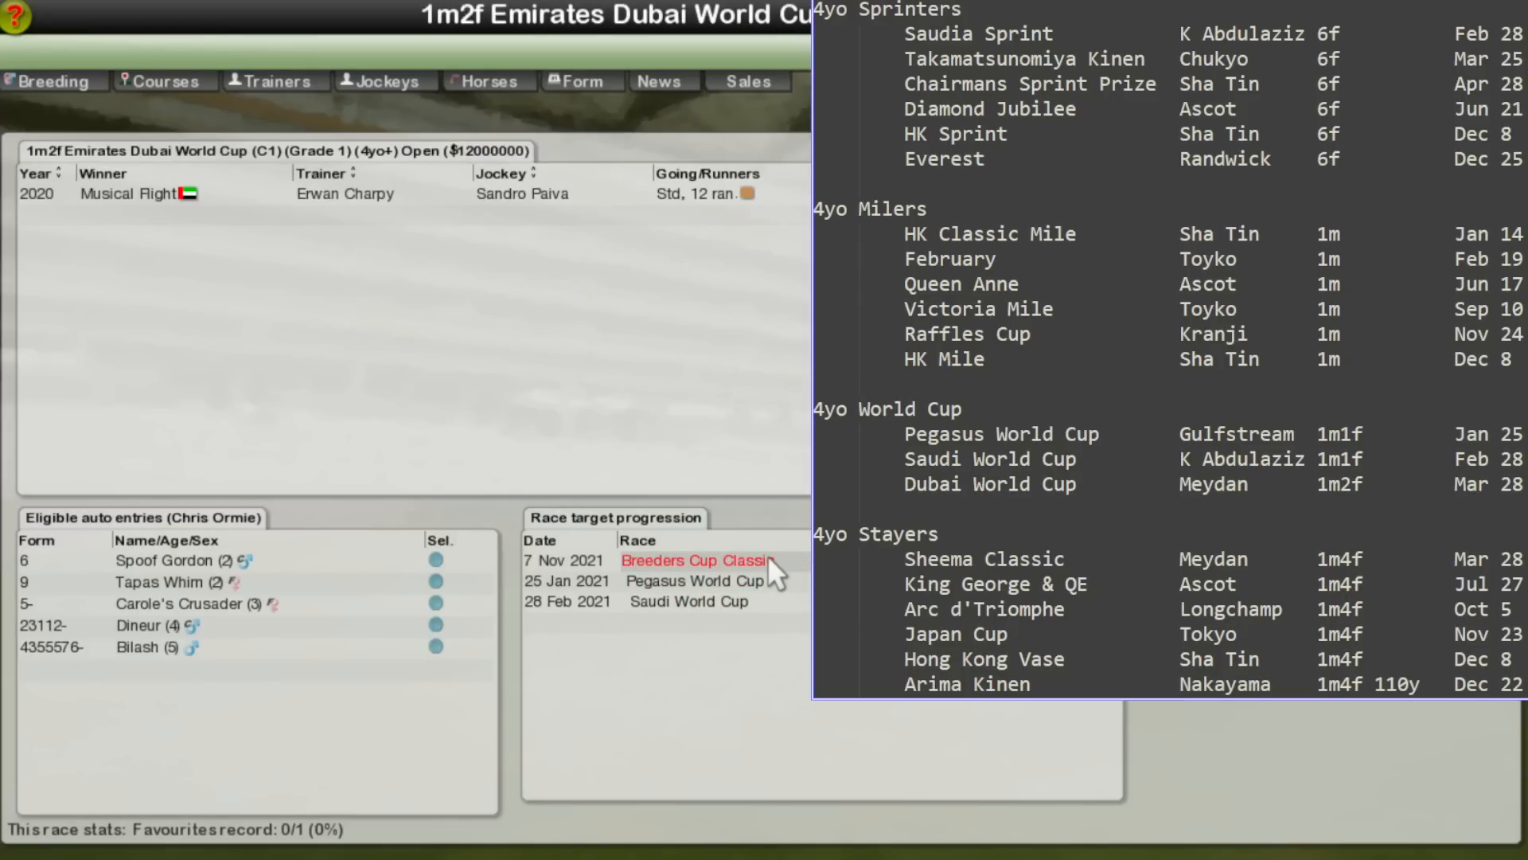
{"action": "left_click", "coordinate": [739, 581]}
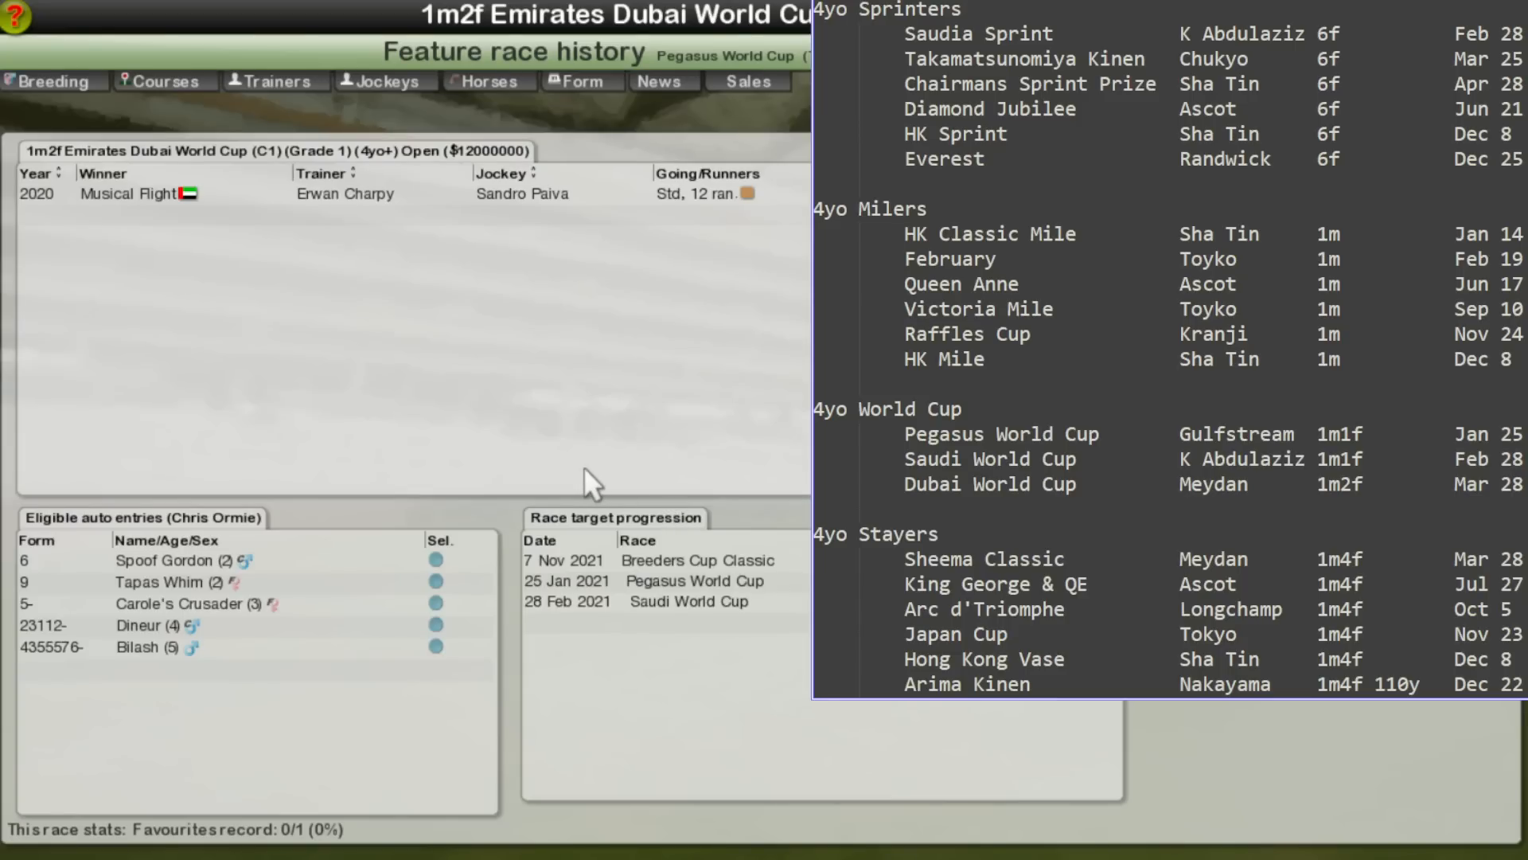
{"action": "left_click", "coordinate": [677, 581]}
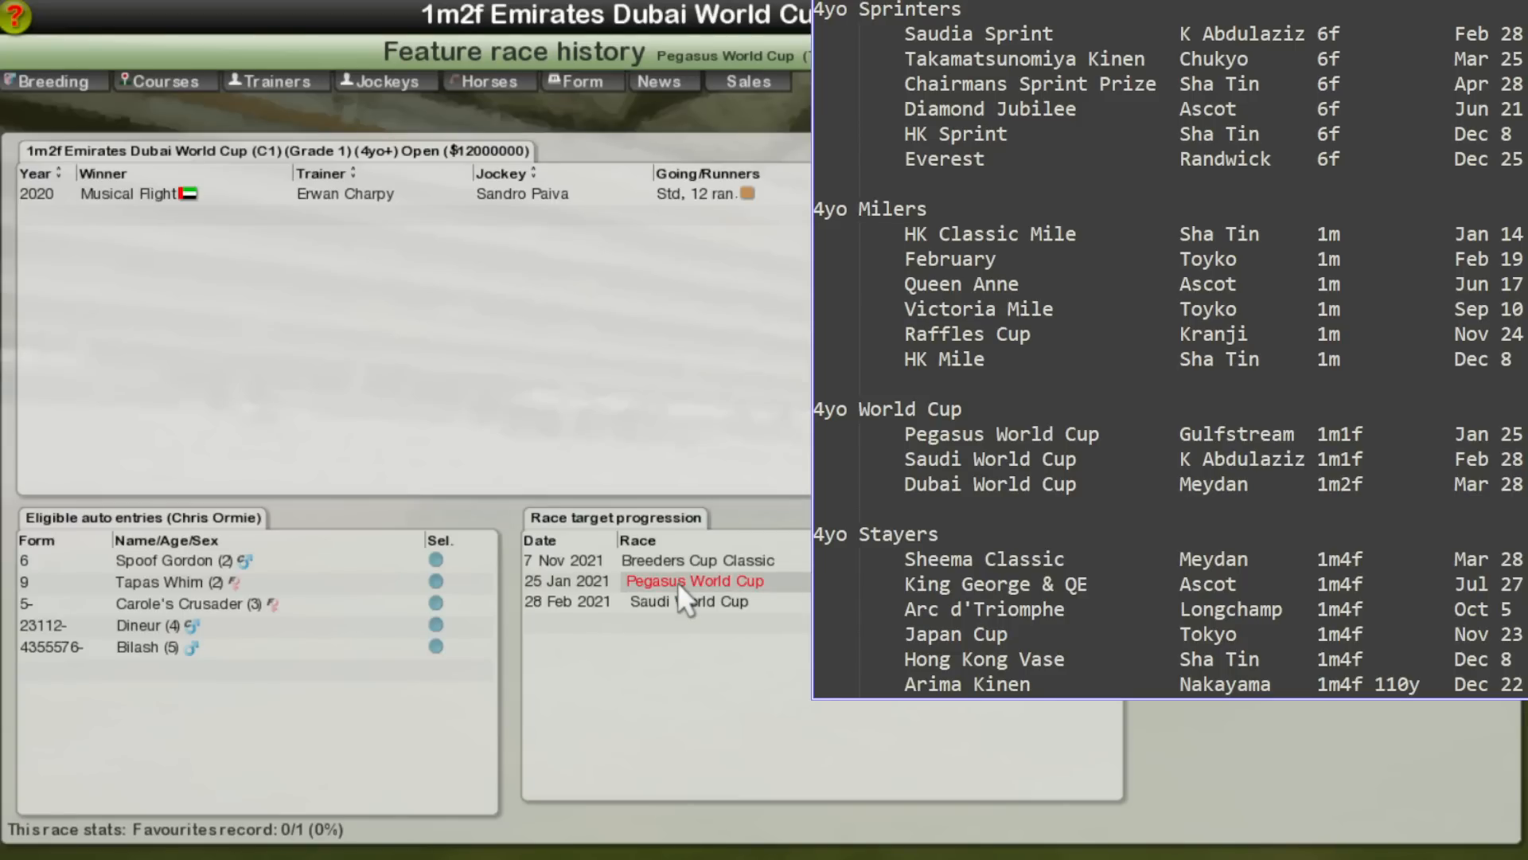
{"action": "right_click", "coordinate": [378, 371]}
{"action": "right_click", "coordinate": [379, 371]}
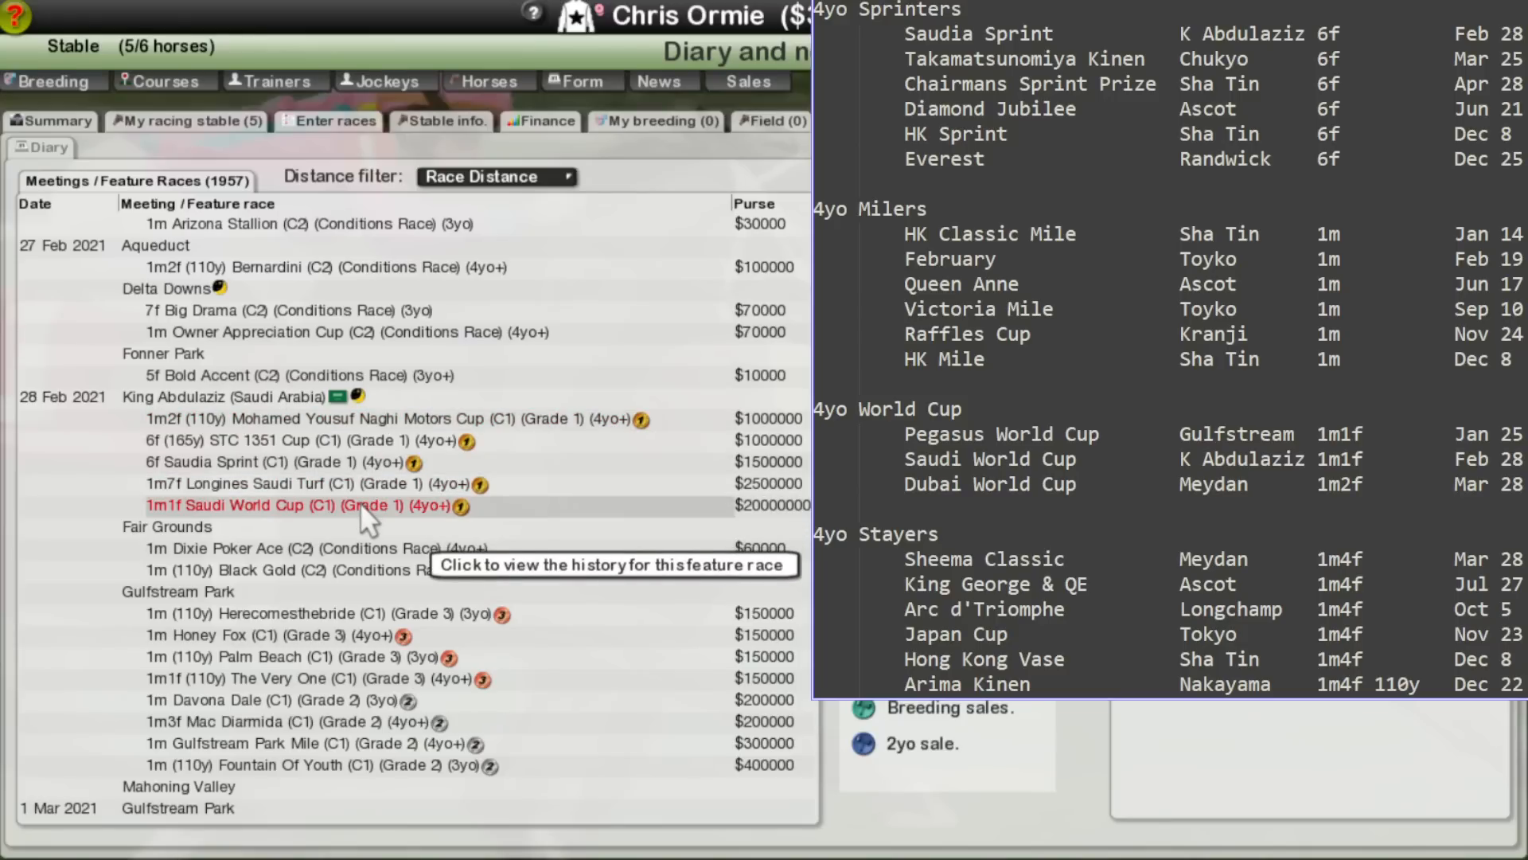
Step: Check the Saudia Sprint's target progression through Takamatsunomiya Kinen, Chairman's Sprint Prize, Diamond Jubilee and Breeders Cup Turf Sprint, returning to the diary
{"action": "left_click", "coordinate": [356, 461]}
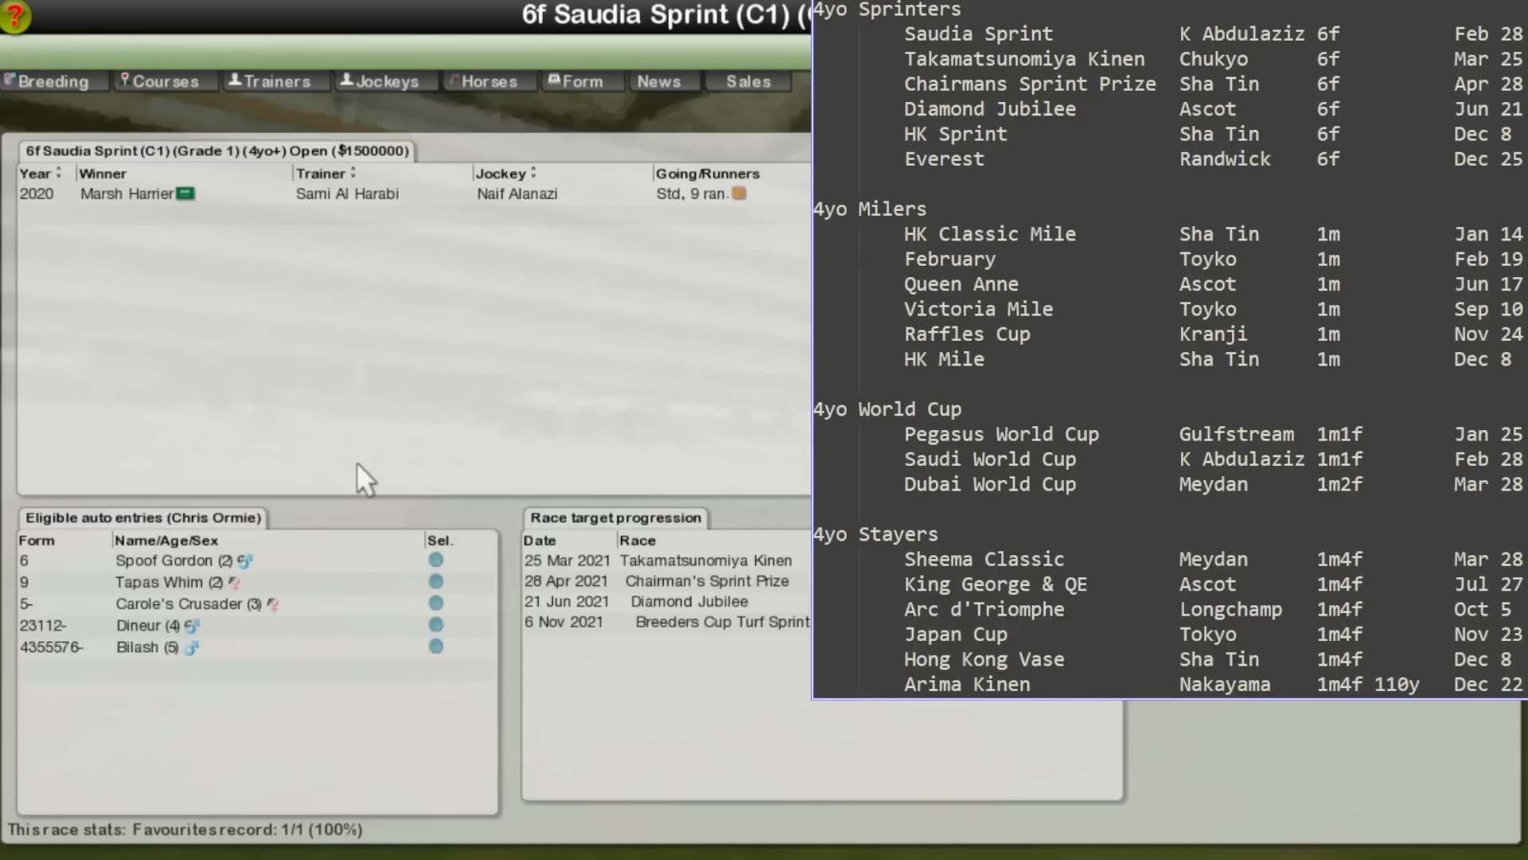
{"action": "left_click", "coordinate": [699, 565]}
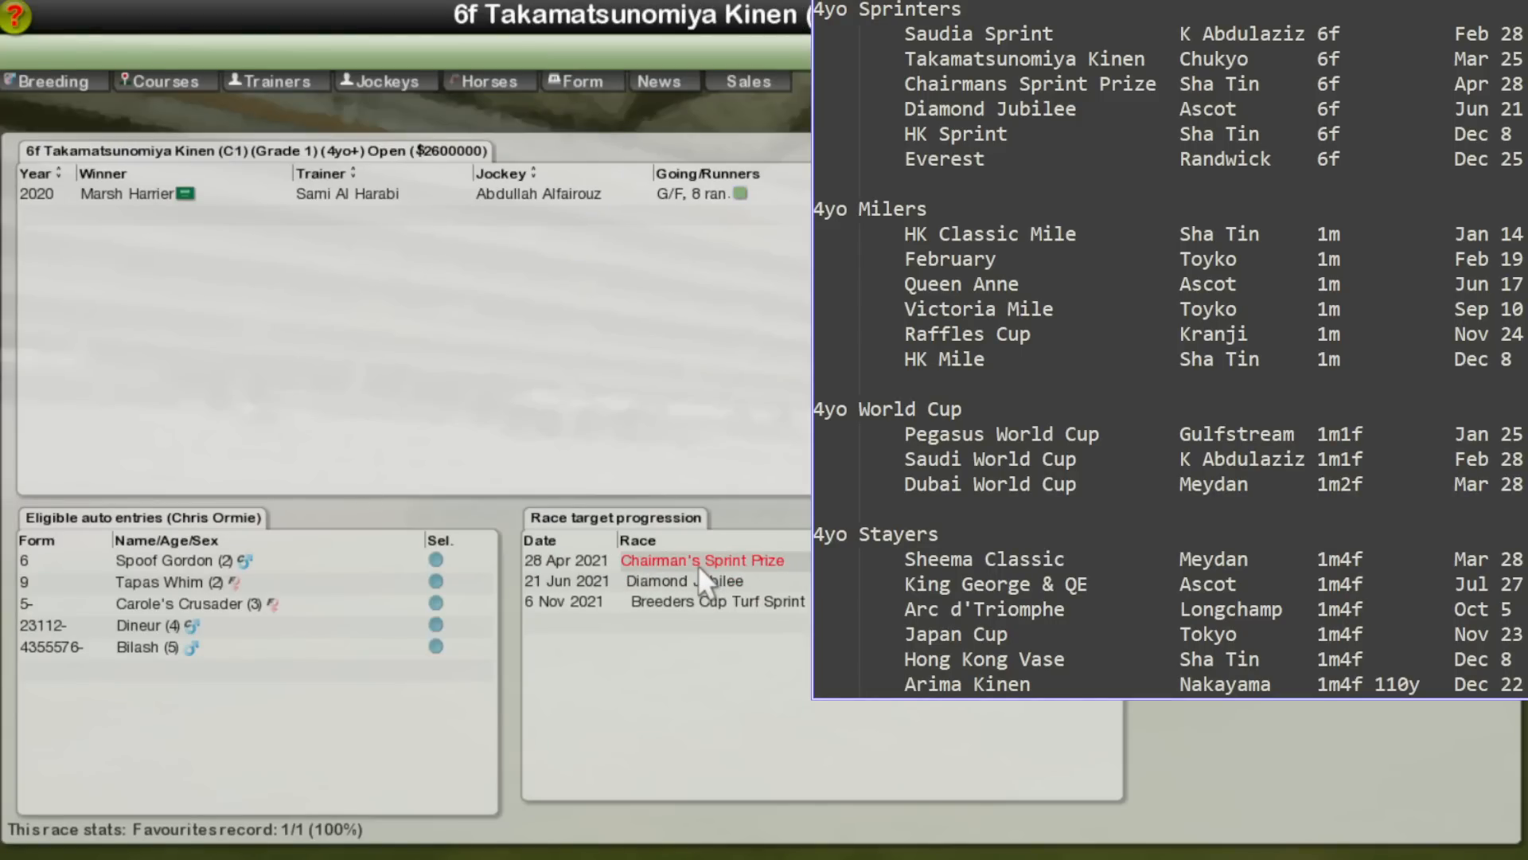
{"action": "left_click", "coordinate": [699, 565]}
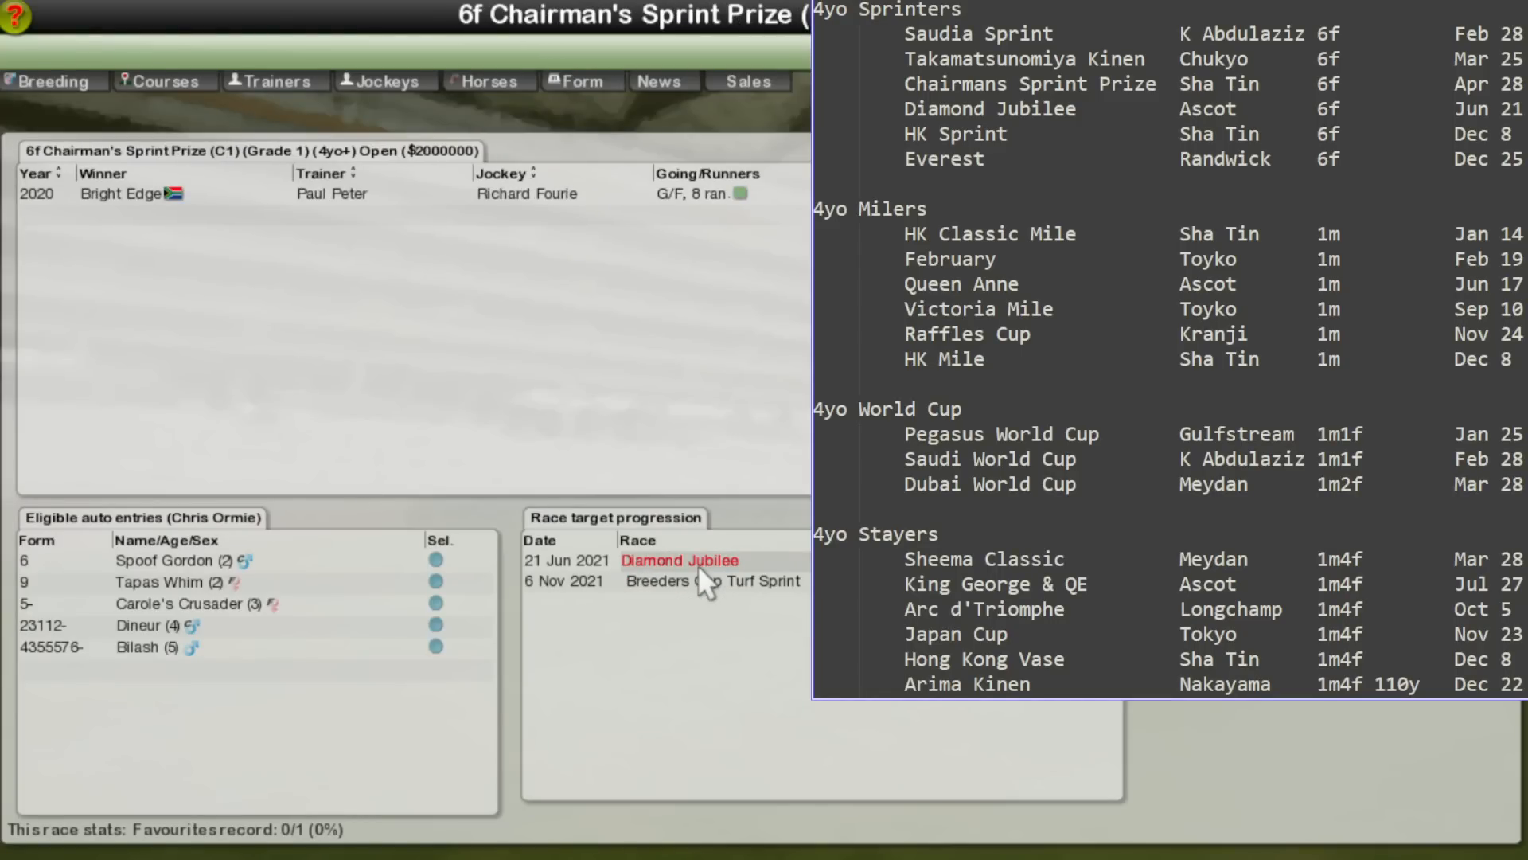
{"action": "left_click", "coordinate": [697, 565]}
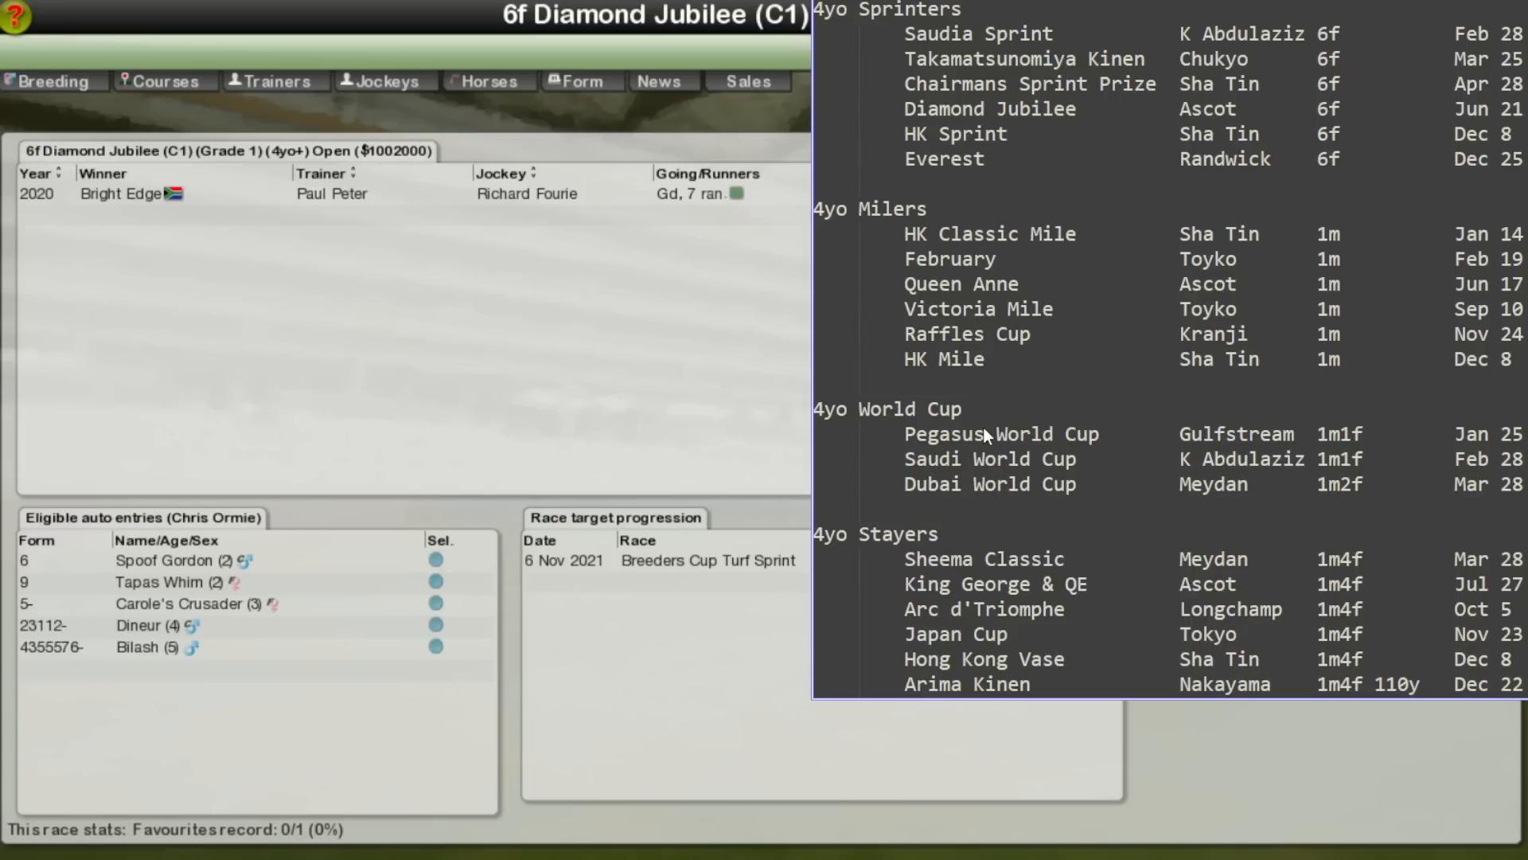
{"action": "left_click", "coordinate": [683, 560]}
{"action": "right_click", "coordinate": [599, 438]}
{"action": "right_click", "coordinate": [599, 438]}
{"action": "right_click", "coordinate": [599, 438]}
{"action": "right_click", "coordinate": [599, 438]}
{"action": "right_click", "coordinate": [599, 438]}
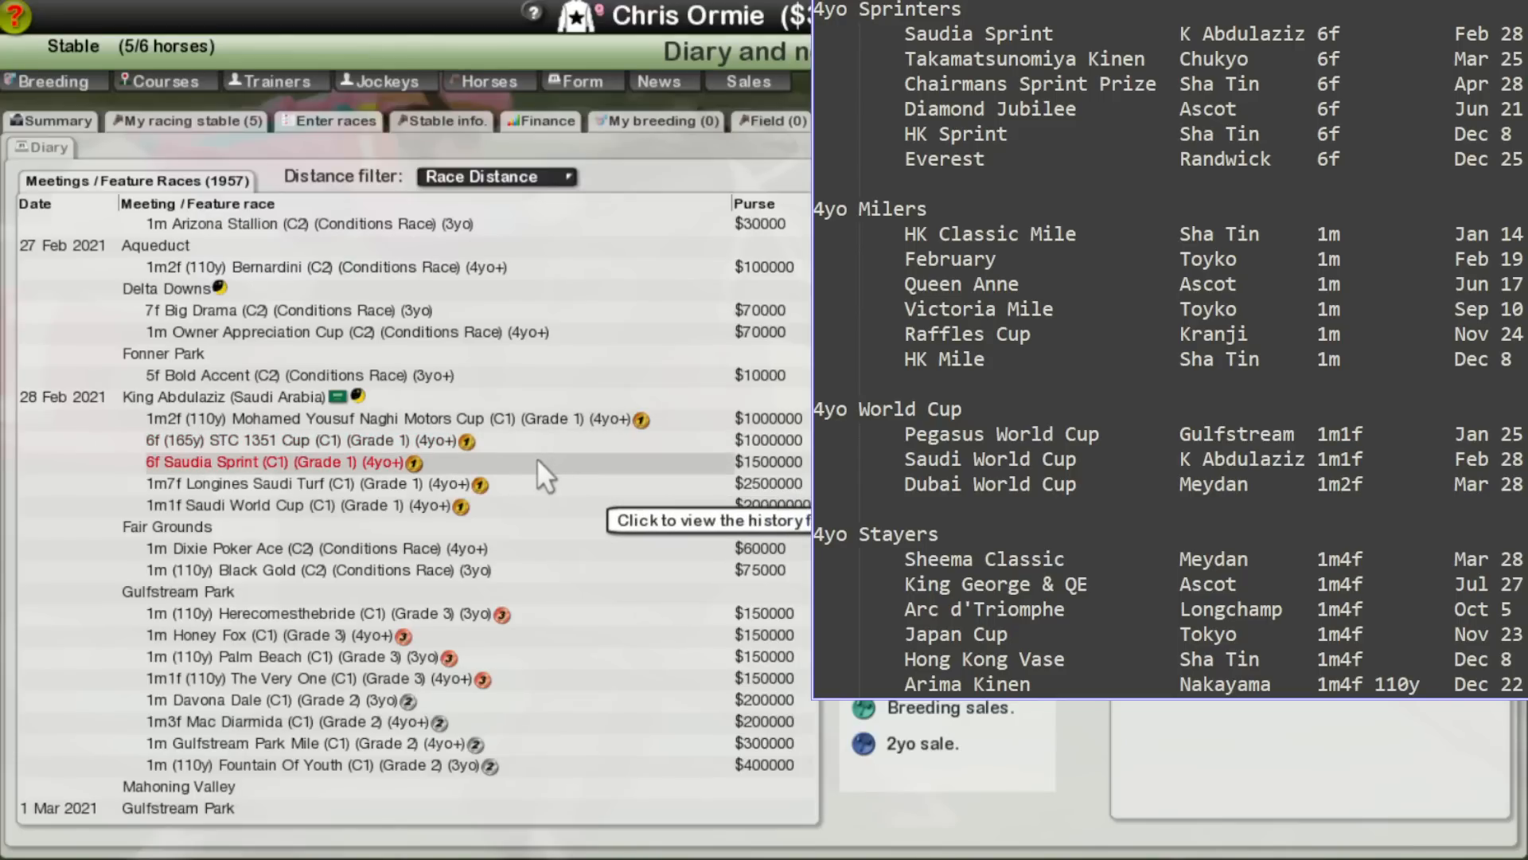
Step: Check the 28 March Longines Dubai Sheema Classic's target progression through King George VI & Queen Elizabeth to Qatar Prix De L'Arc De Triomphe
{"action": "scroll", "coordinate": [537, 463], "scroll_direction": "down", "scroll_amount": 15}
{"action": "scroll", "coordinate": [537, 463], "scroll_direction": "down", "scroll_amount": 12}
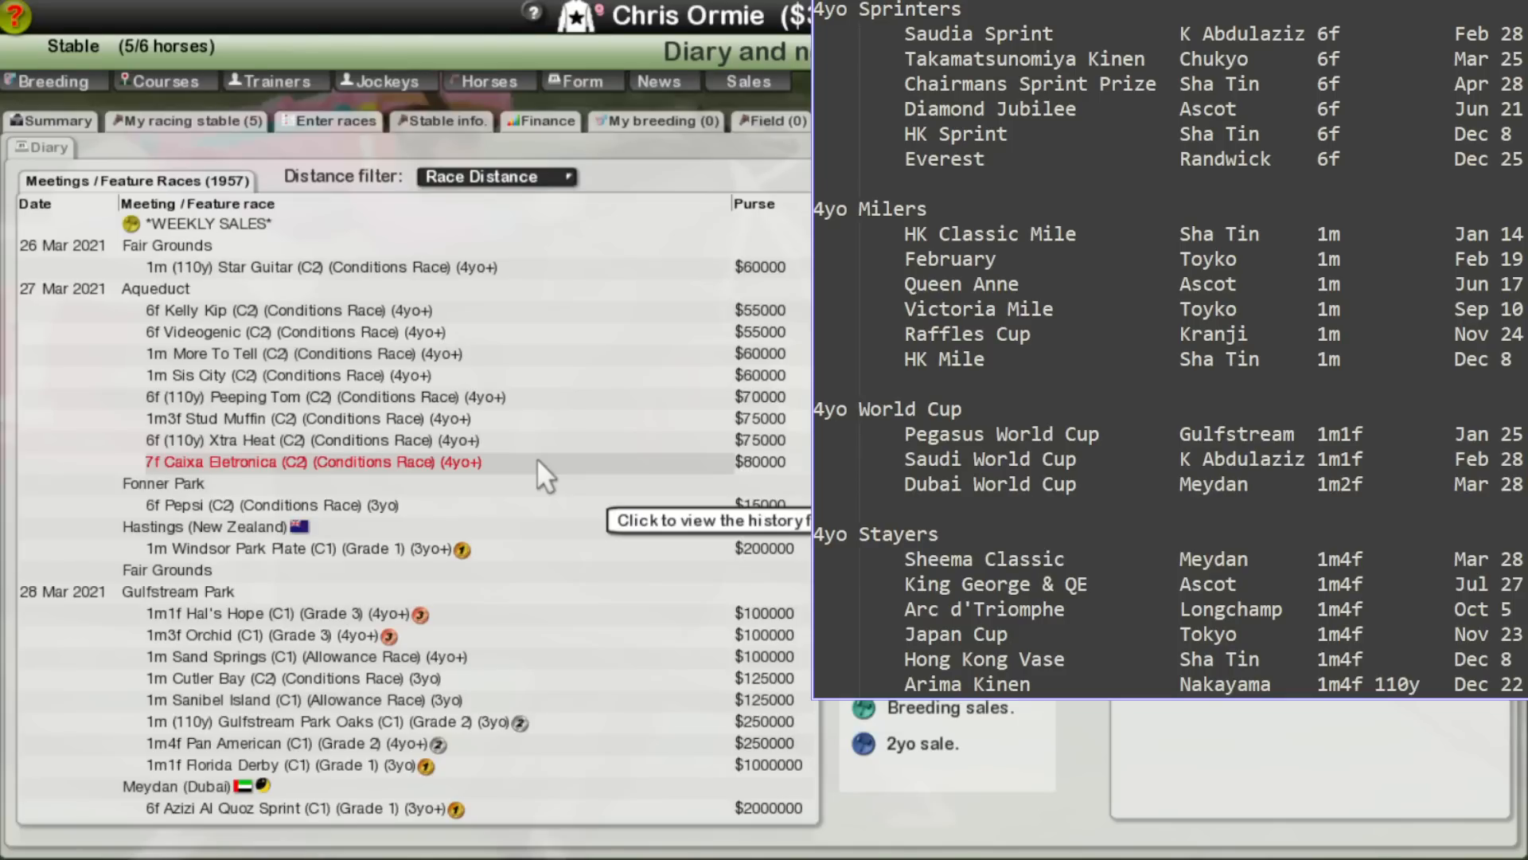
{"action": "scroll", "coordinate": [536, 457], "scroll_direction": "down", "scroll_amount": 6}
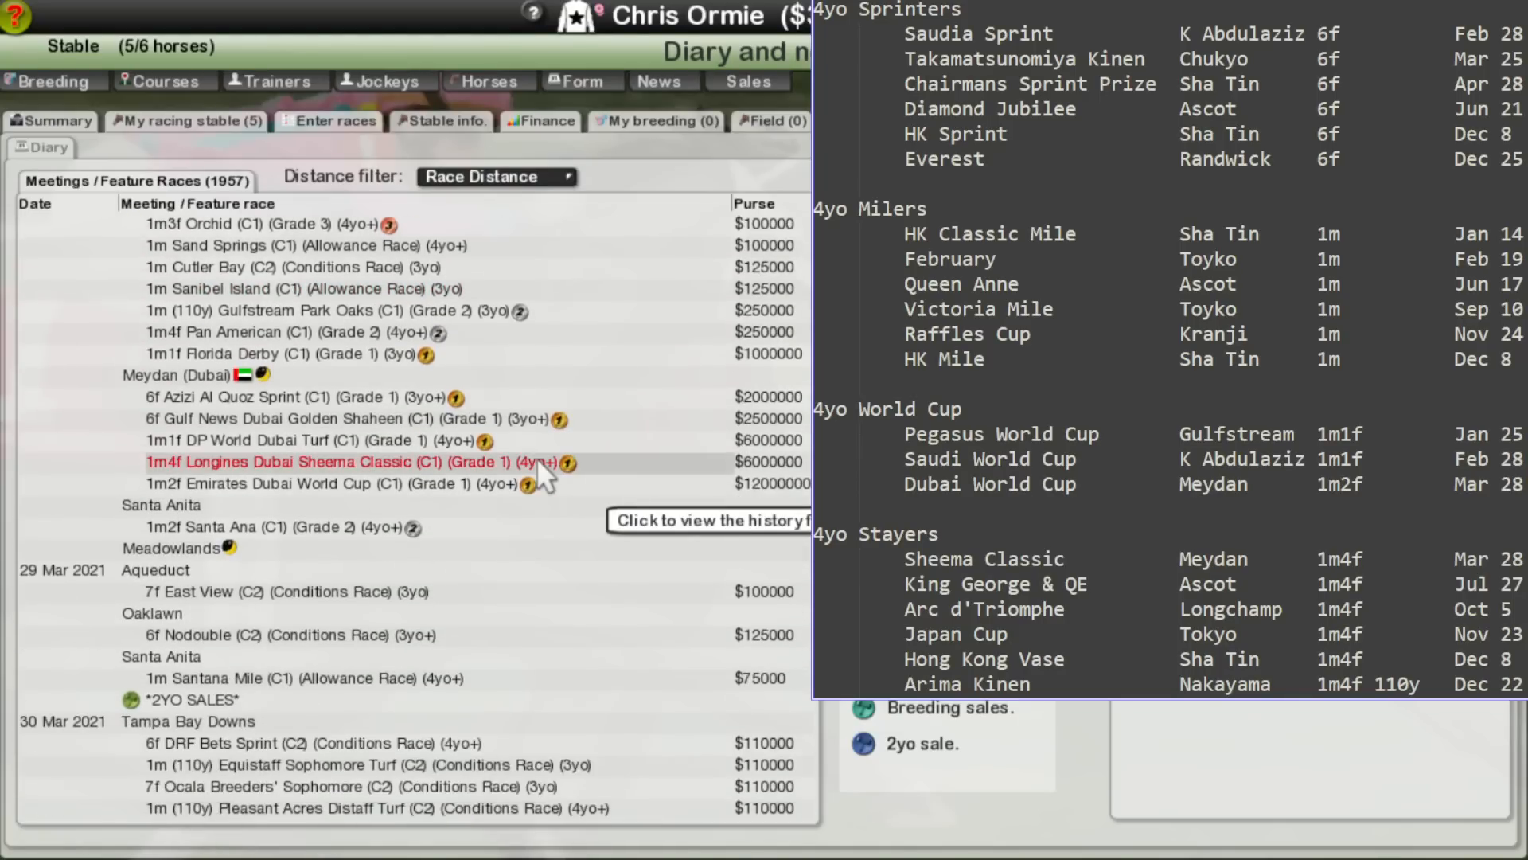
{"action": "left_click", "coordinate": [325, 462]}
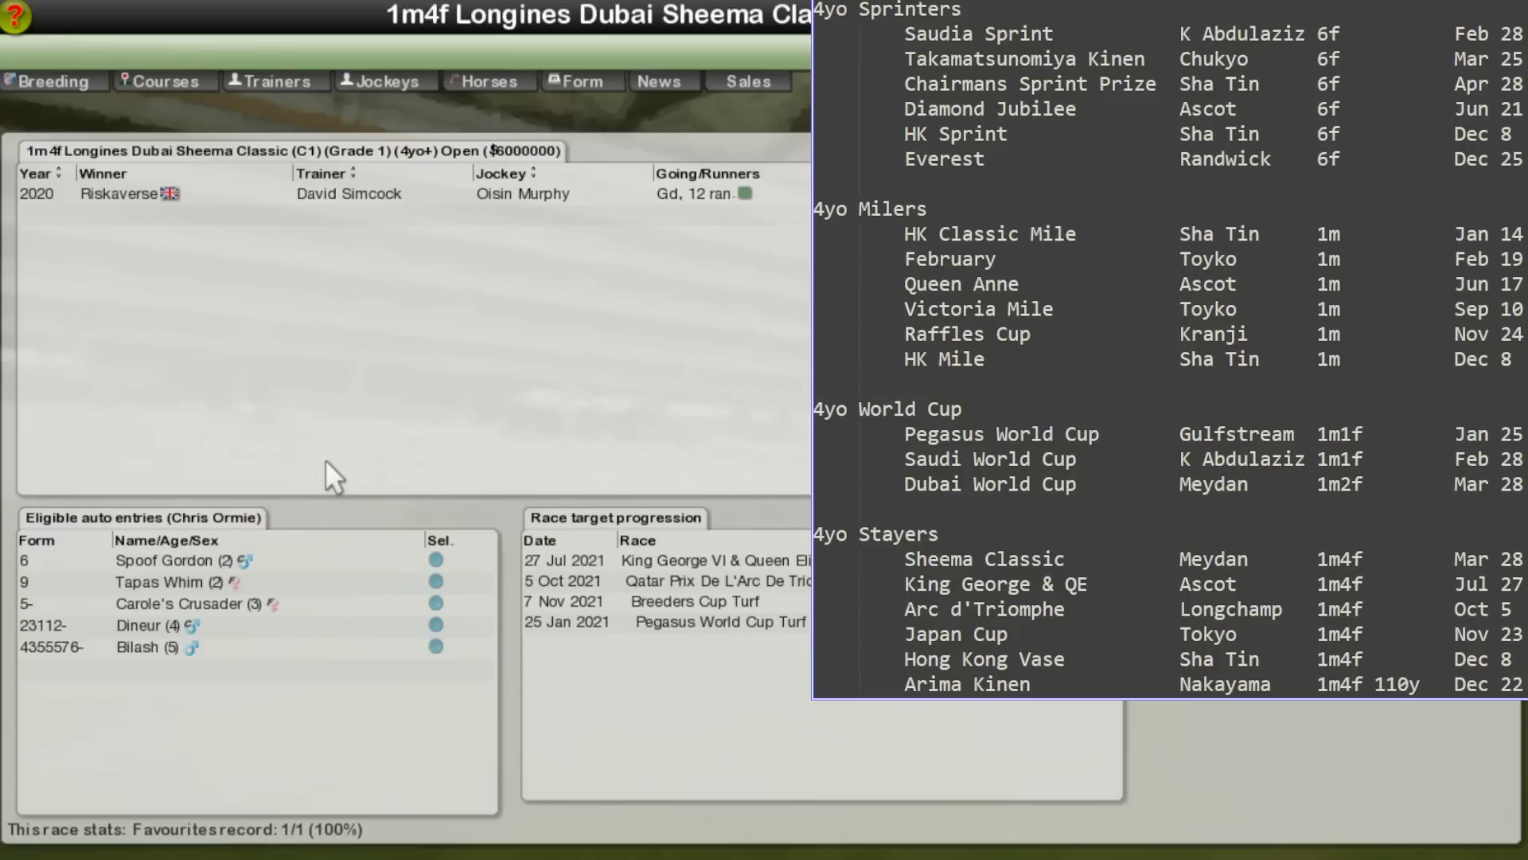
{"action": "left_click", "coordinate": [704, 561]}
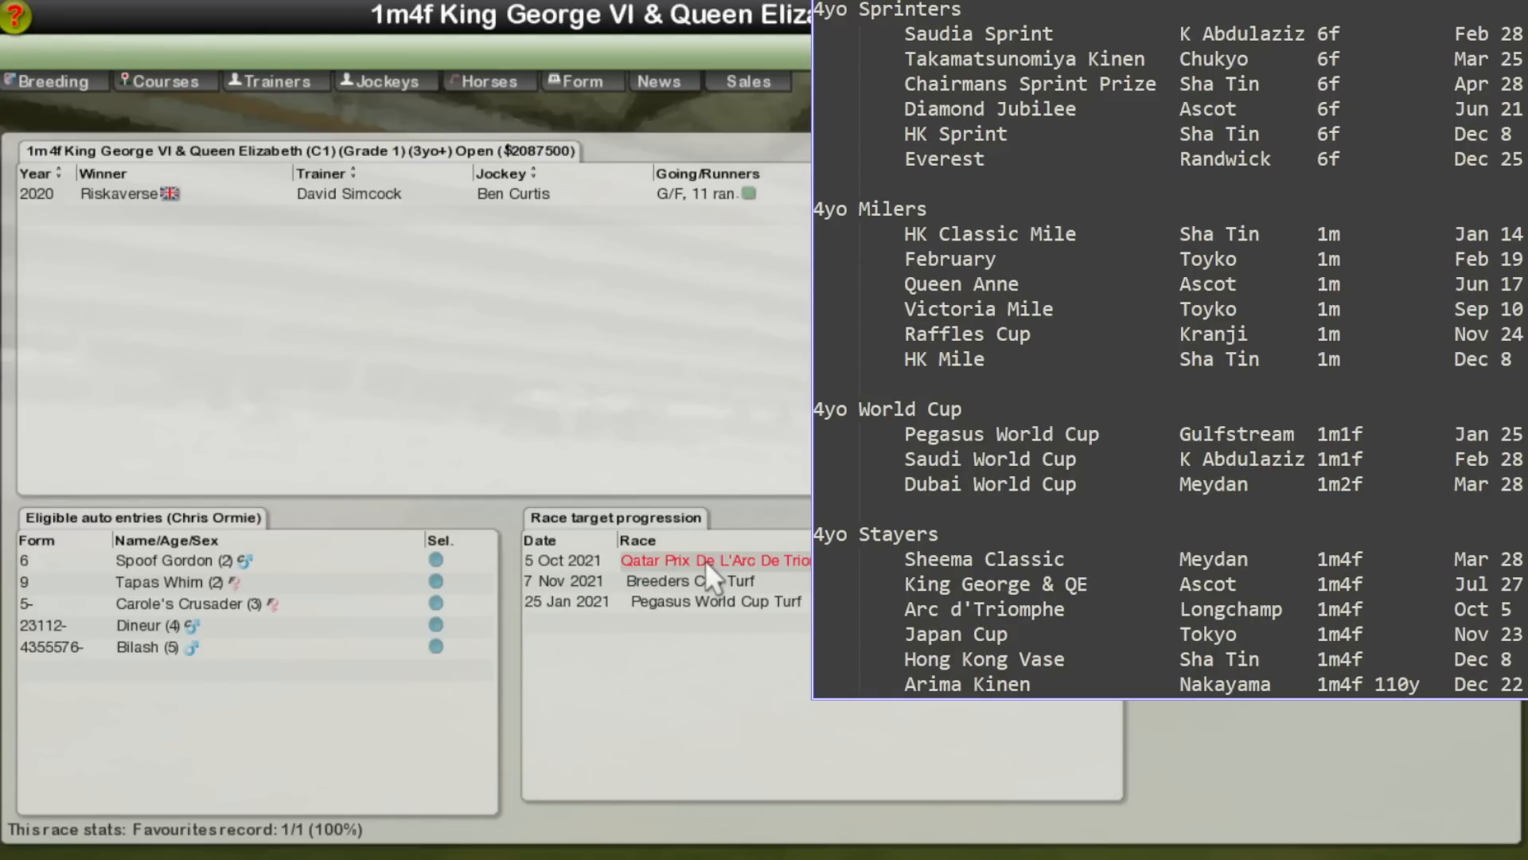
{"action": "left_click", "coordinate": [704, 560]}
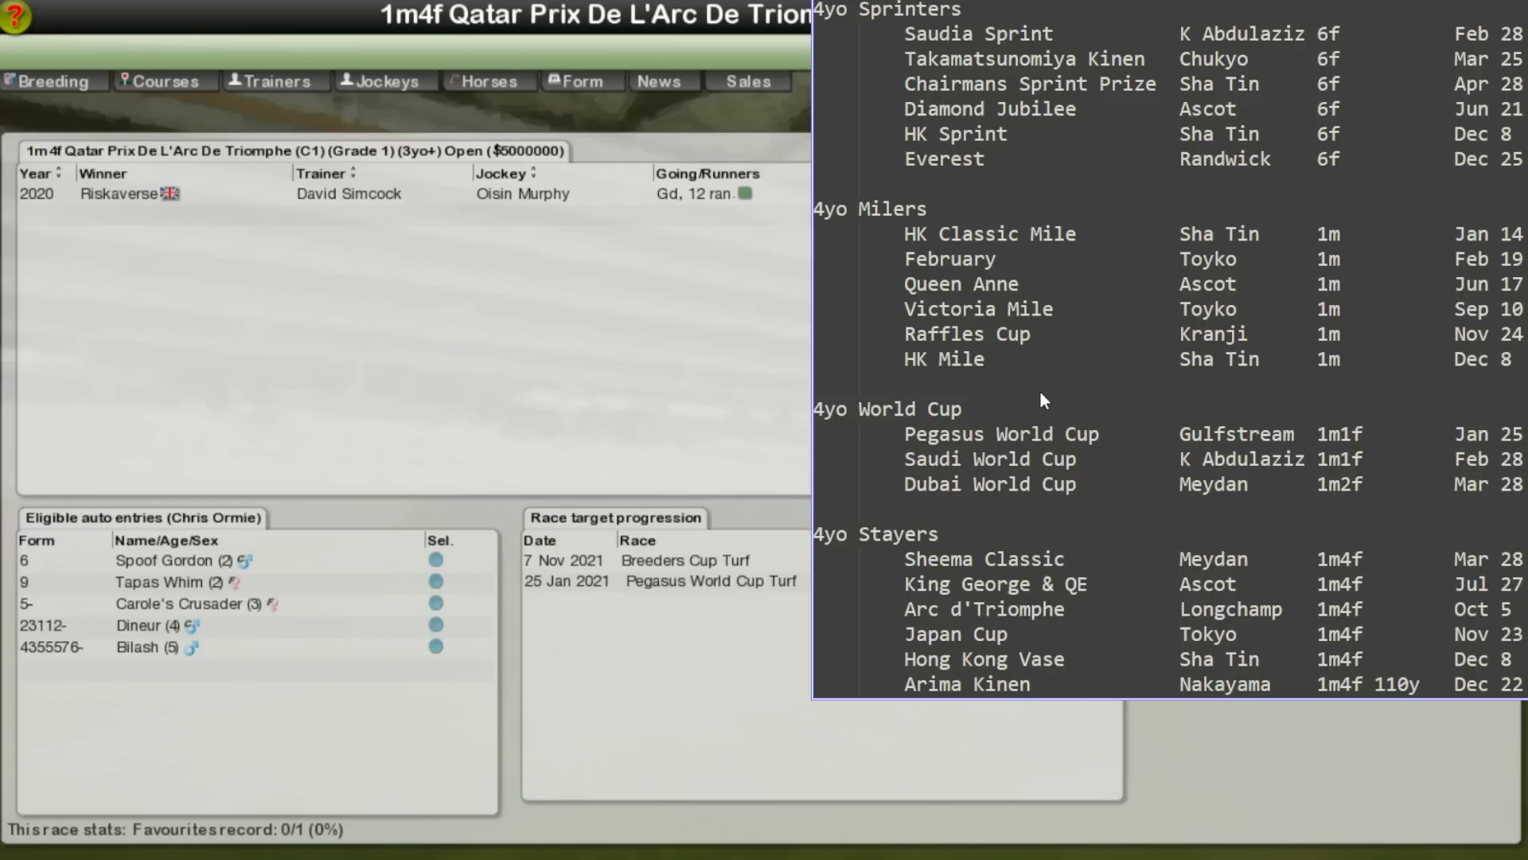
Step: Move the 4yo race list aside and switch to File Explorer, checking the db-modded folder and returning to Starters Orders 7
{"action": "left_click_drag", "start_coordinate": [1291, 30], "coordinate": [1527, 150]}
{"action": "key", "text": "alt+Tab"}
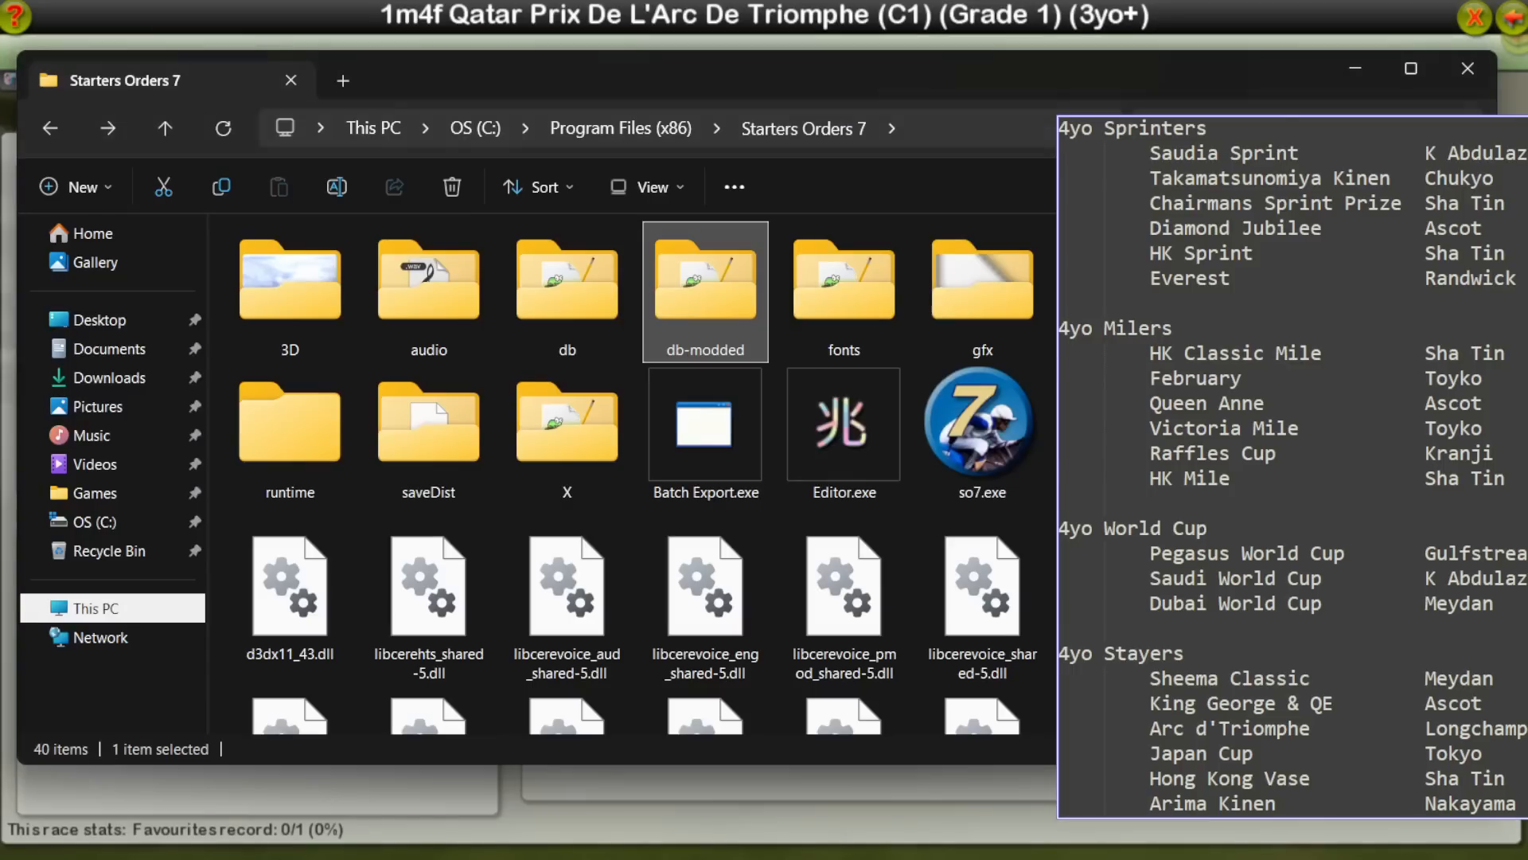
{"action": "double_click", "coordinate": [704, 317]}
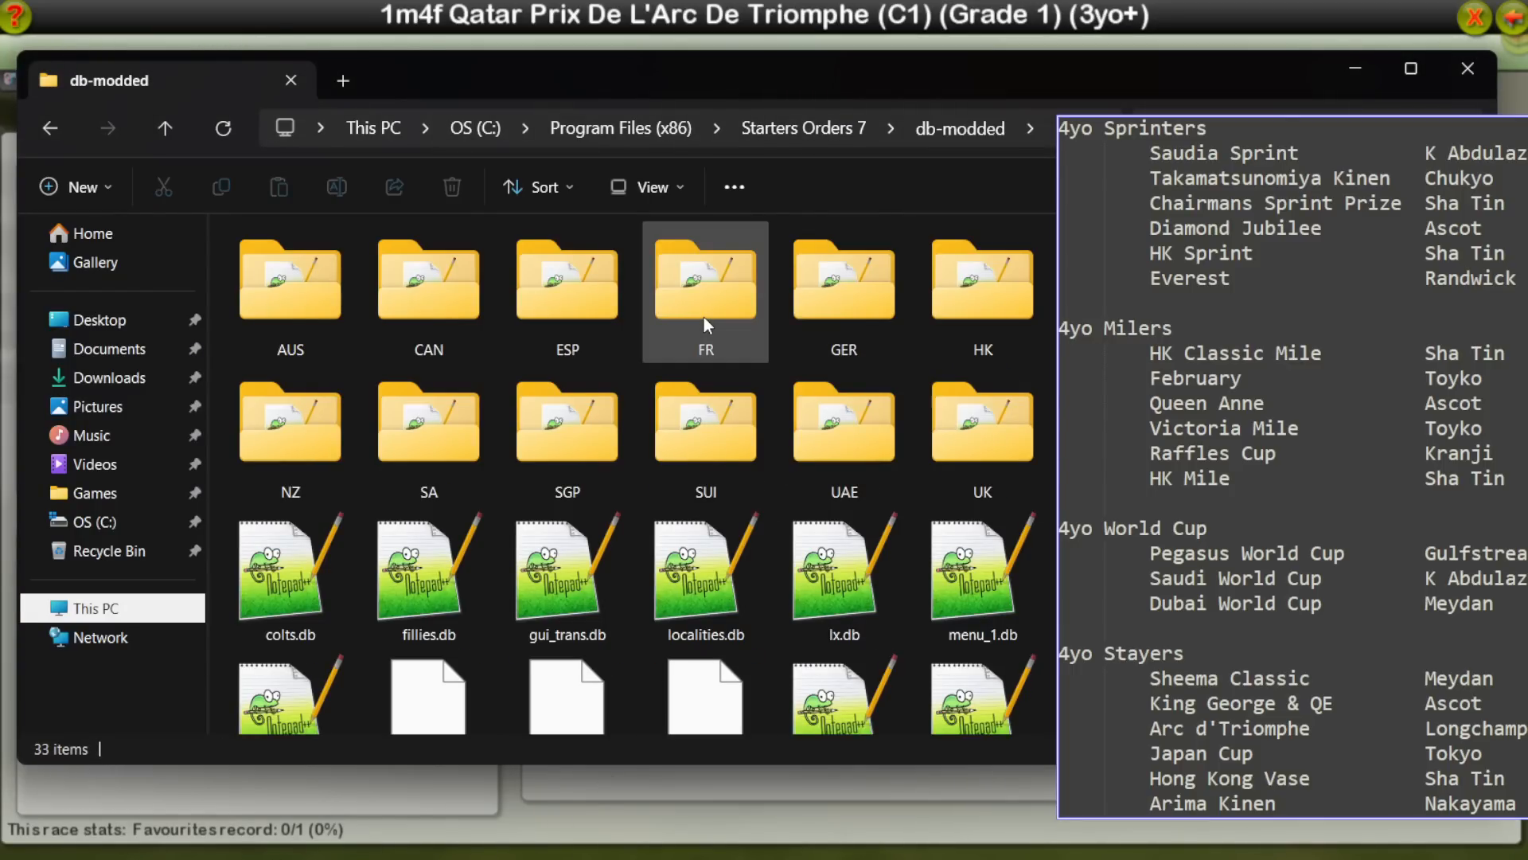
{"action": "key", "text": "alt+Left"}
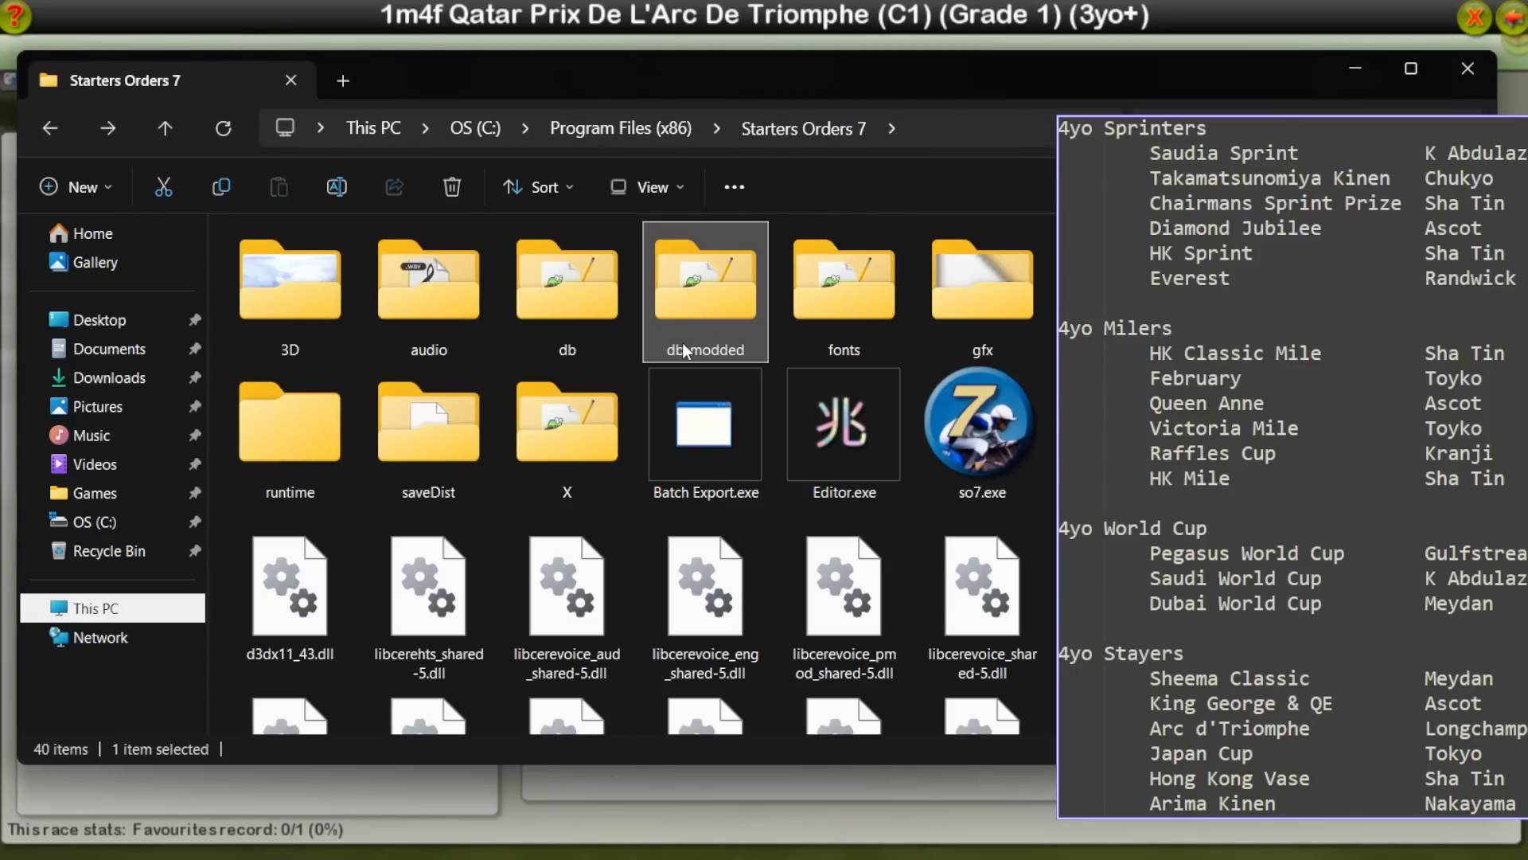
Step: Open sched_f_done.db from Documents\StartersOrders7\exports\schedules\2 in Notepad++
{"action": "left_click", "coordinate": [95, 351]}
{"action": "double_click", "coordinate": [1023, 308]}
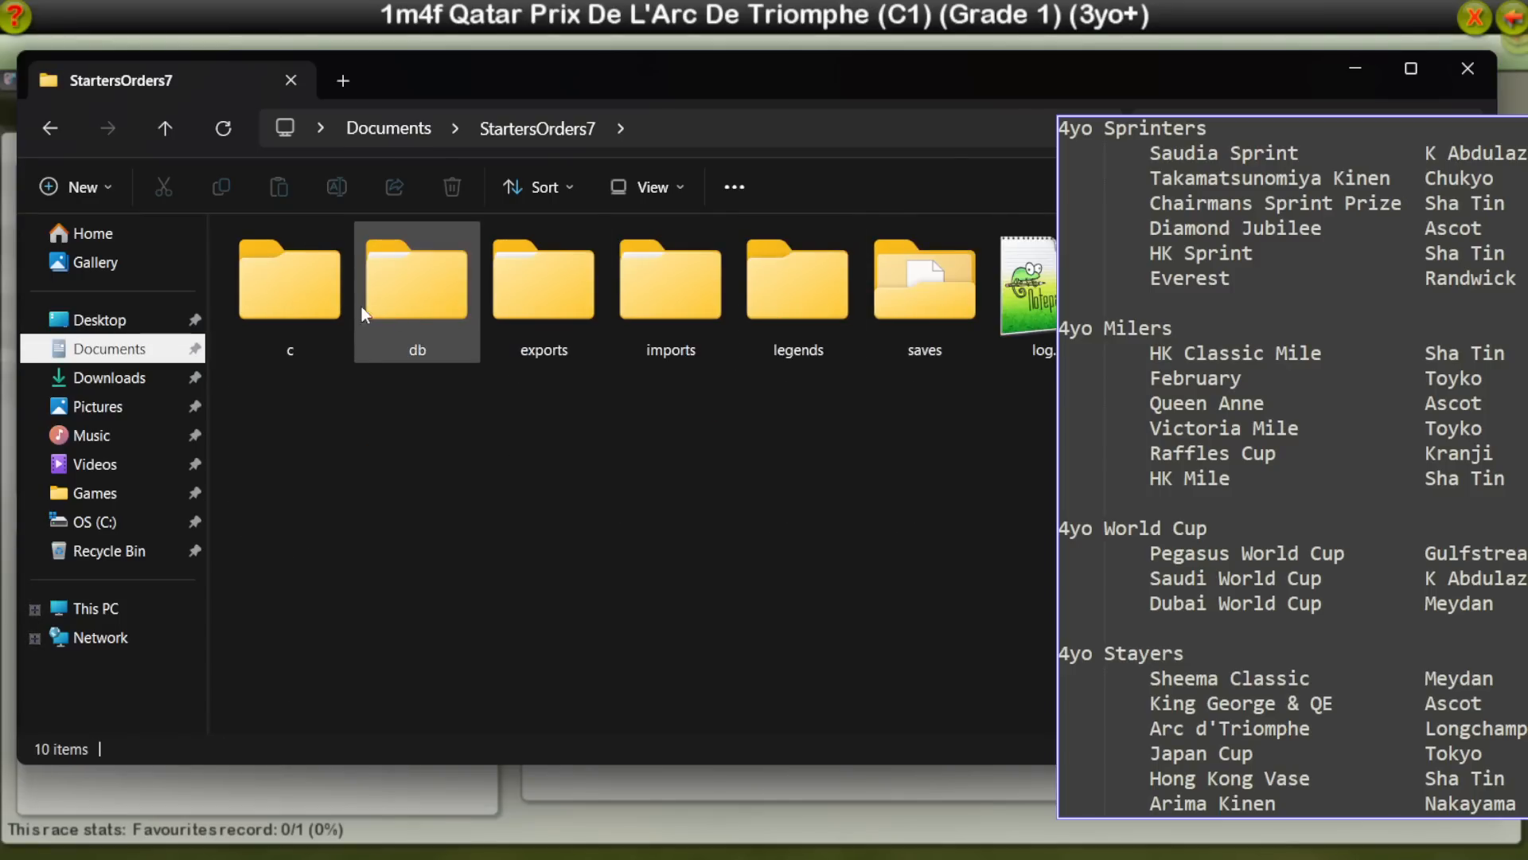
{"action": "left_click", "coordinate": [935, 298]}
{"action": "double_click", "coordinate": [585, 312]}
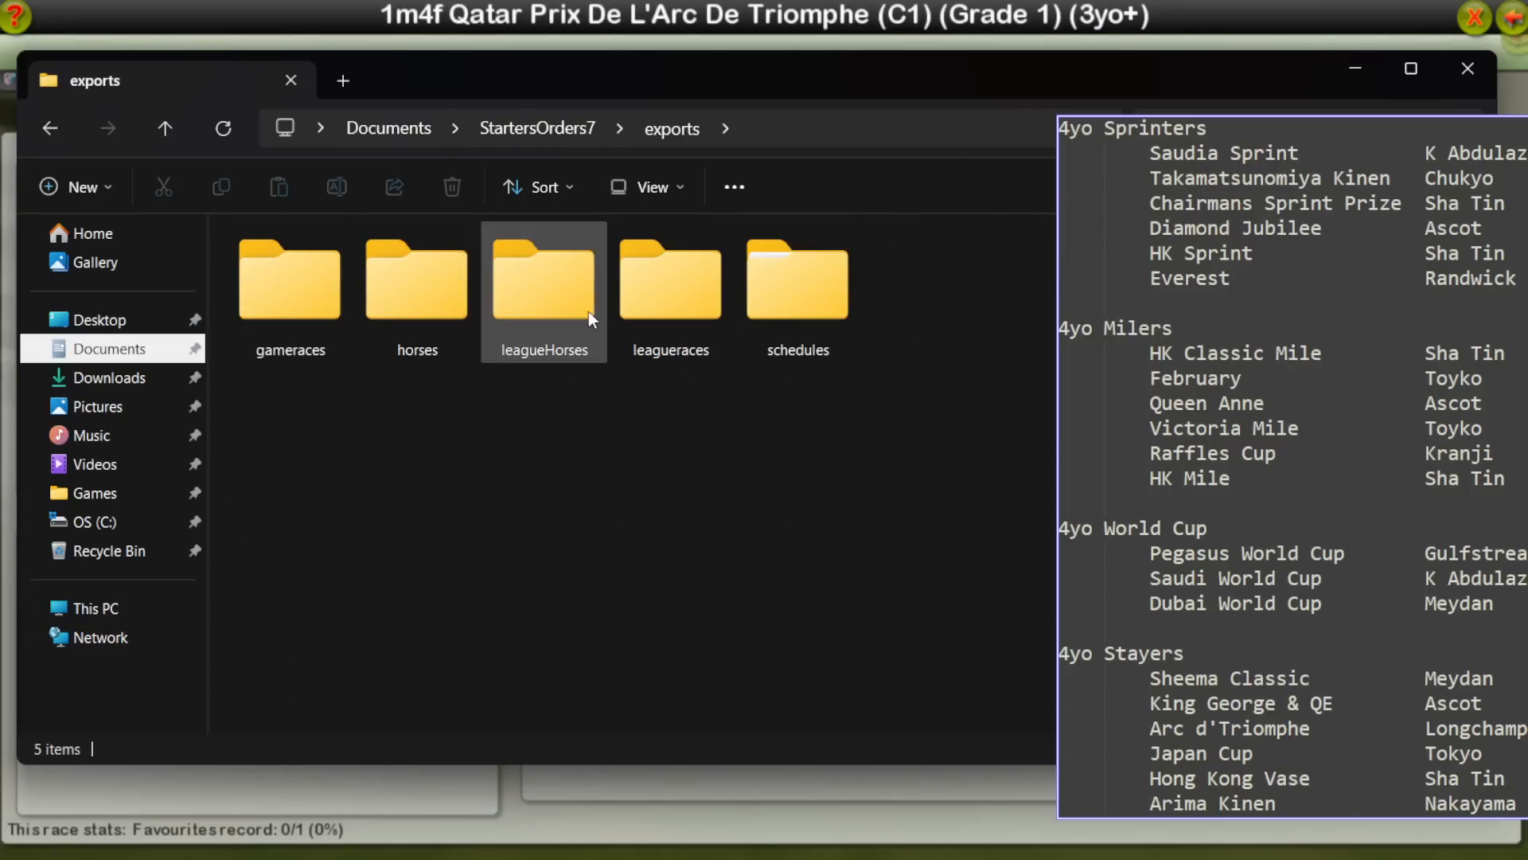
{"action": "left_click", "coordinate": [836, 300]}
{"action": "double_click", "coordinate": [836, 299]}
{"action": "double_click", "coordinate": [423, 323]}
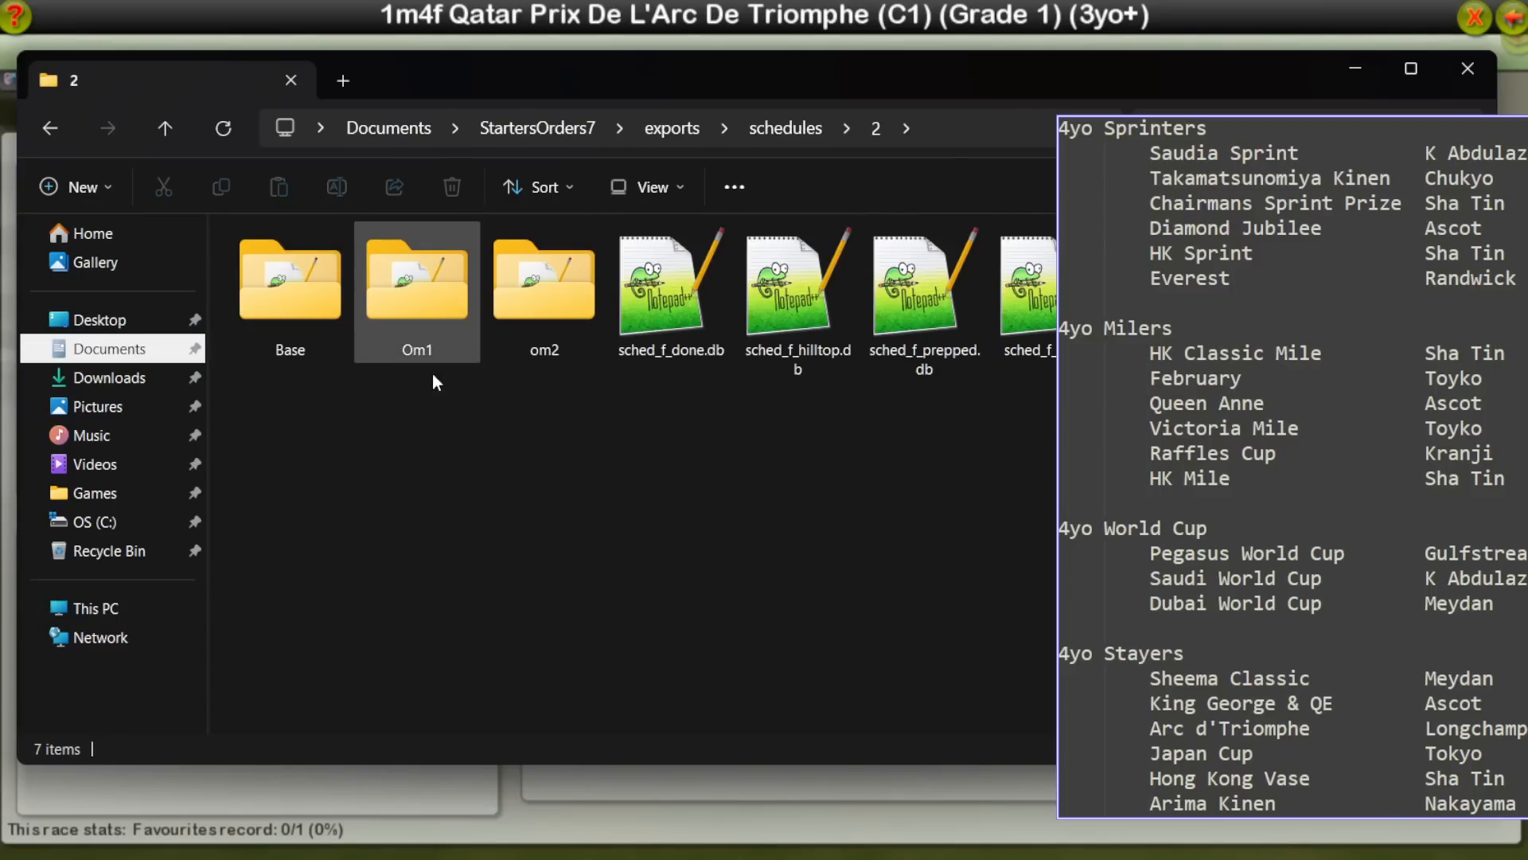
{"action": "left_click", "coordinate": [689, 321]}
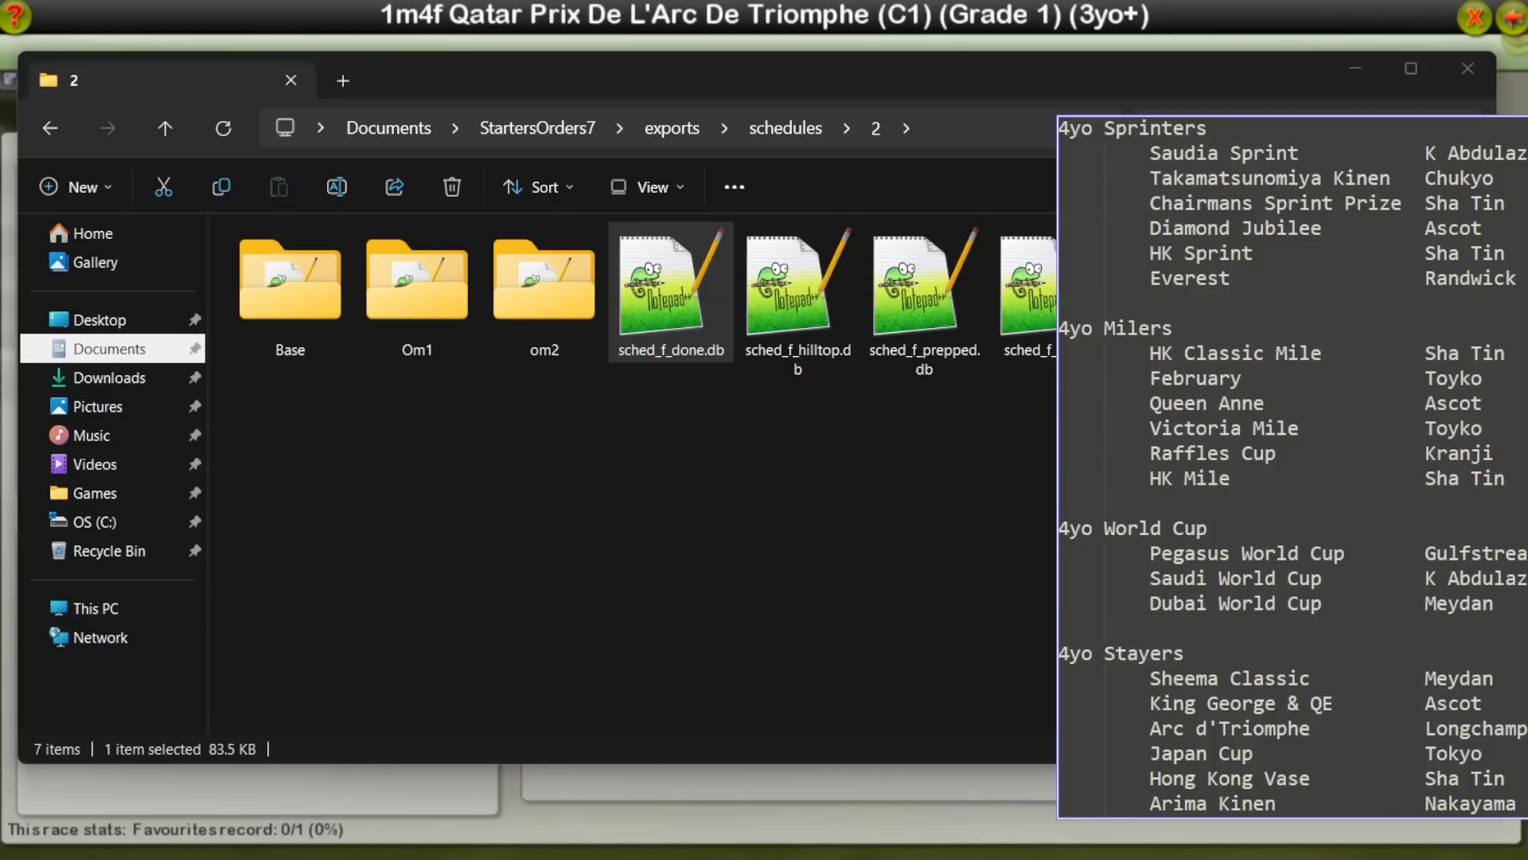
{"action": "left_click_drag", "start_coordinate": [0, 48], "coordinate": [485, 16]}
{"action": "left_click", "coordinate": [322, 157]}
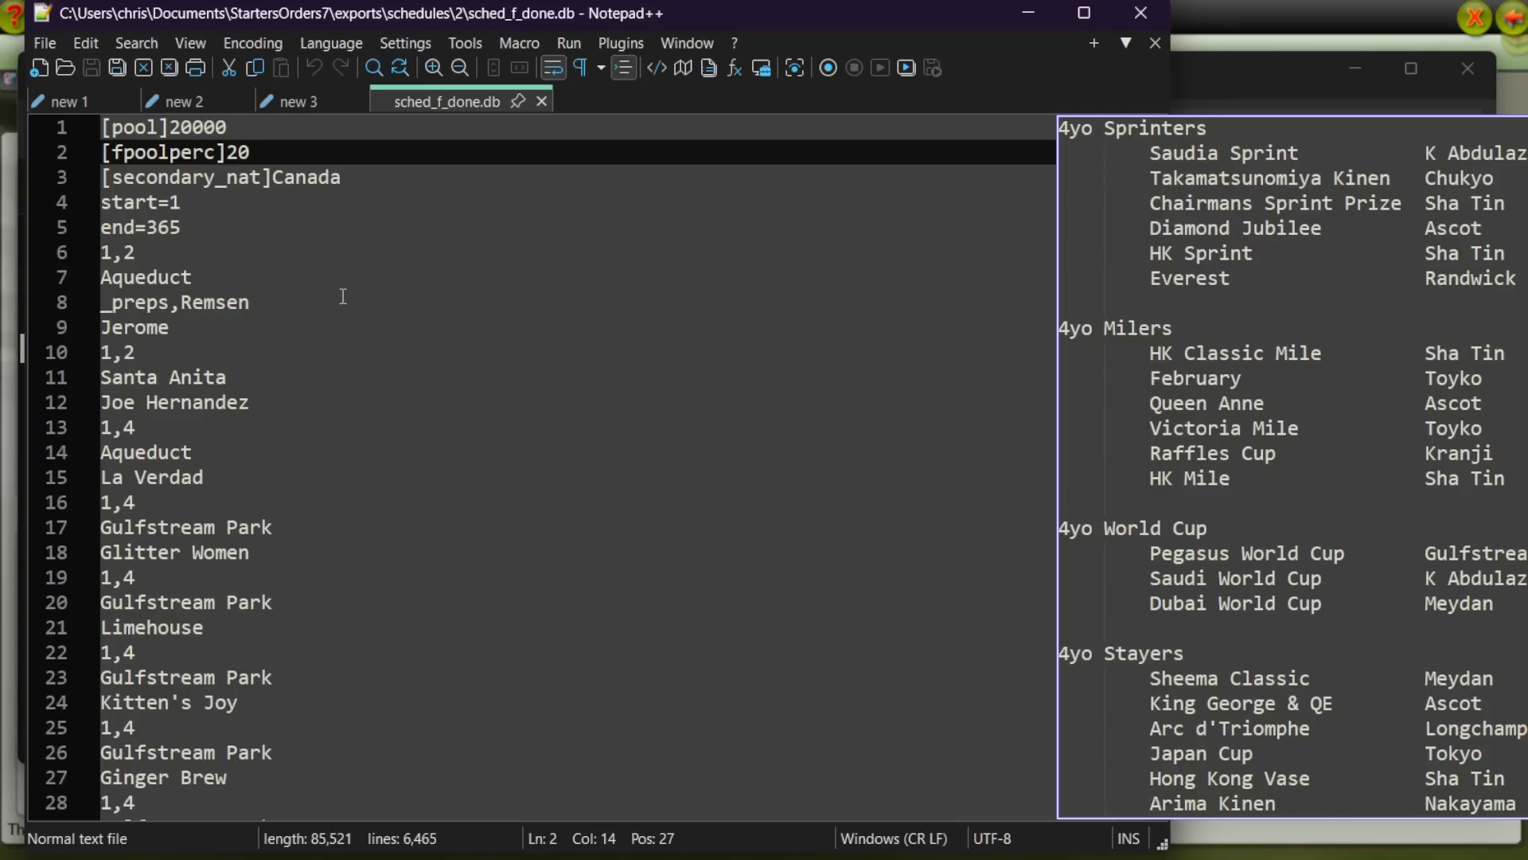
Step: Search the schedule for "takamat" to examine the preps line of Takamatsunomiya Kinen
{"action": "key", "text": "ctrl+f"}
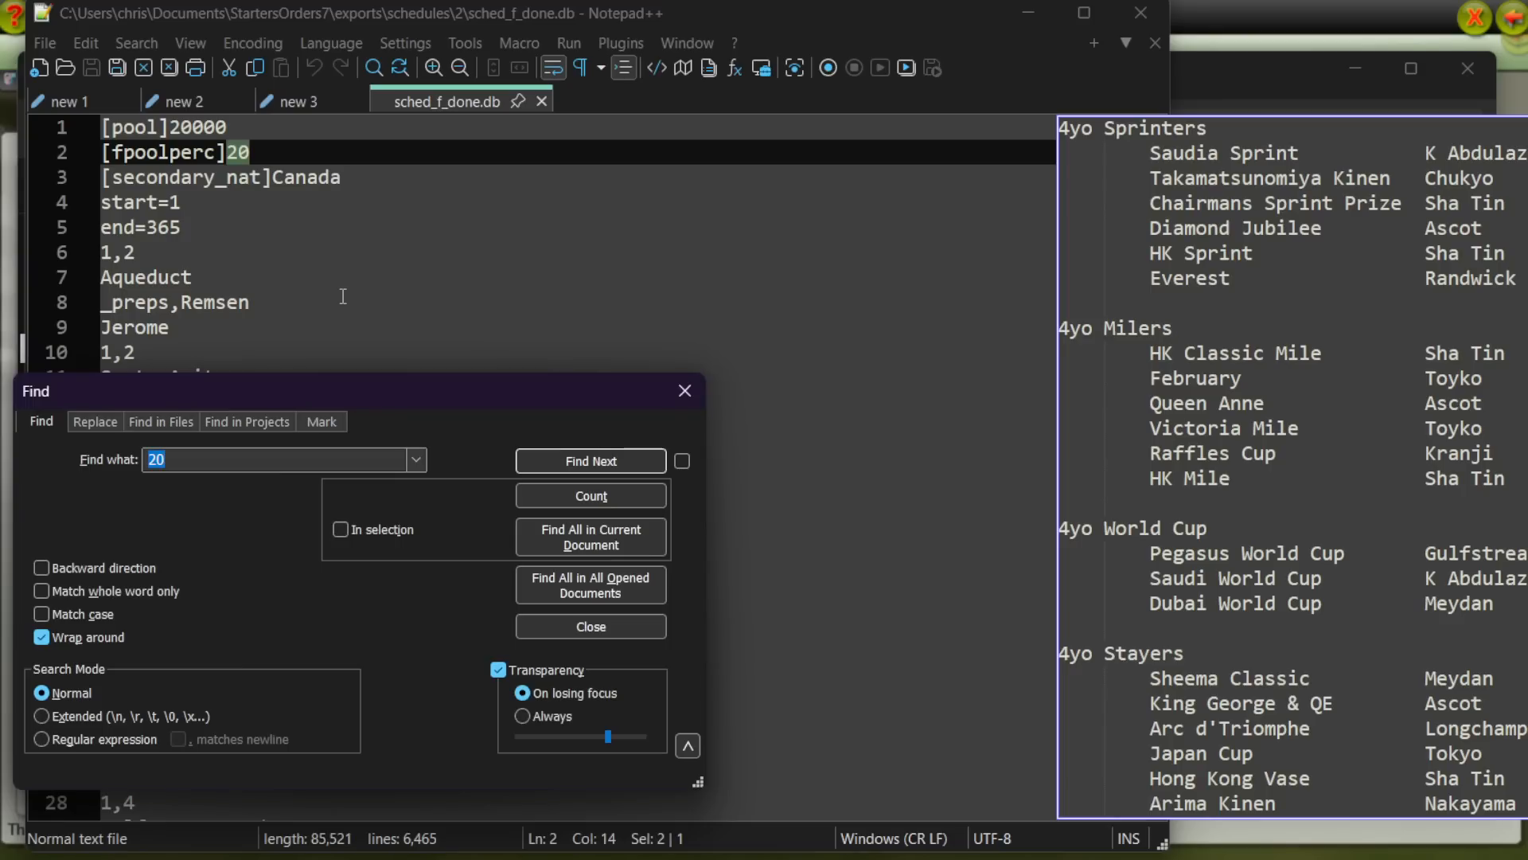
{"action": "type", "text": "takamat"}
{"action": "key", "text": "Return"}
{"action": "key", "text": "Escape"}
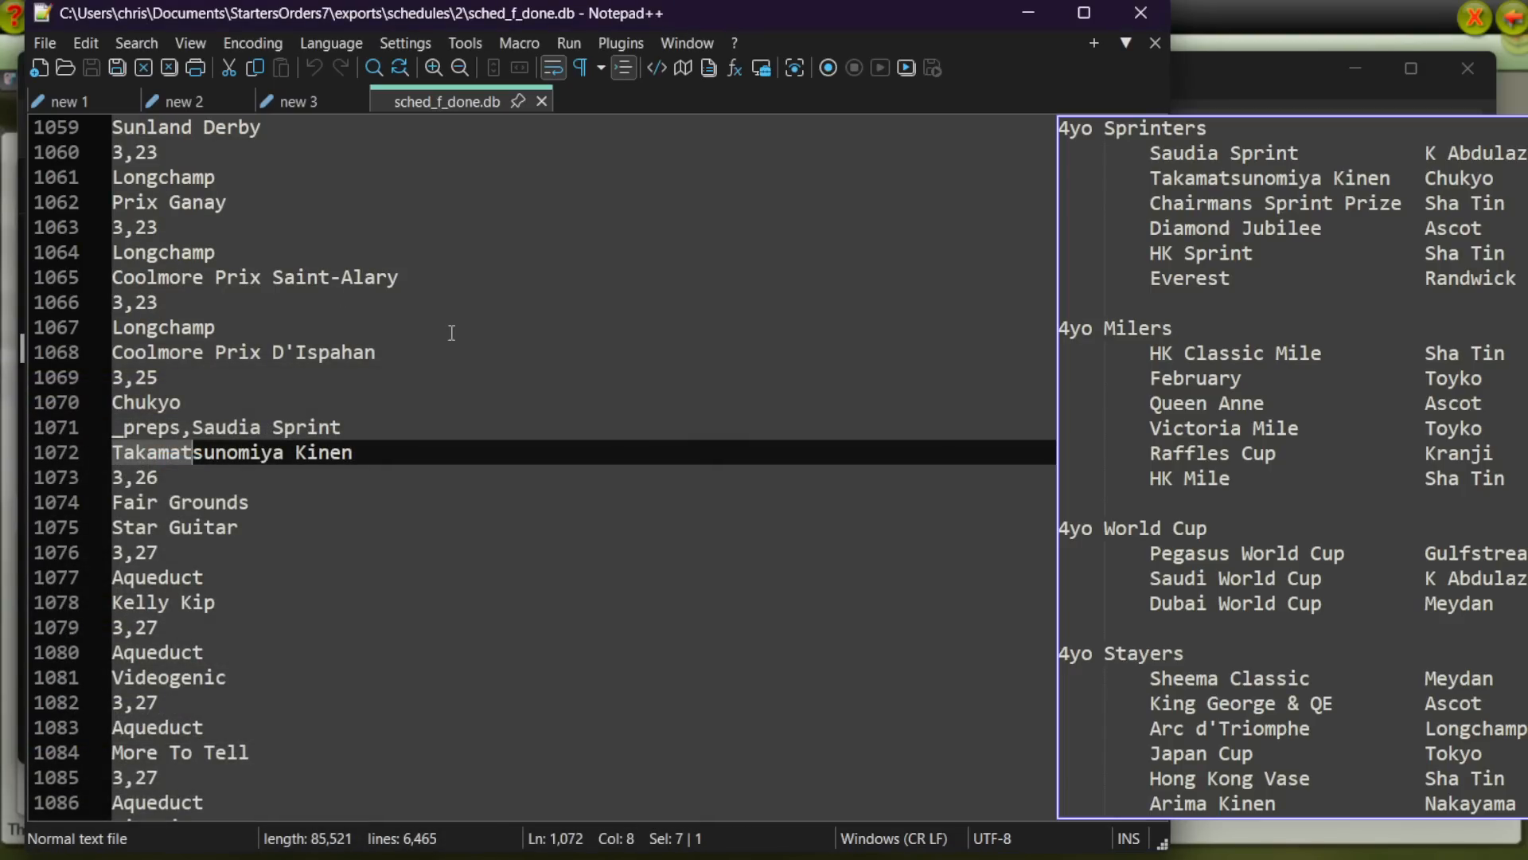
Step: Search for Saudia Sprint and step back and forth through its occurrences to check which races list it as a prep
{"action": "left_click", "coordinate": [384, 422]}
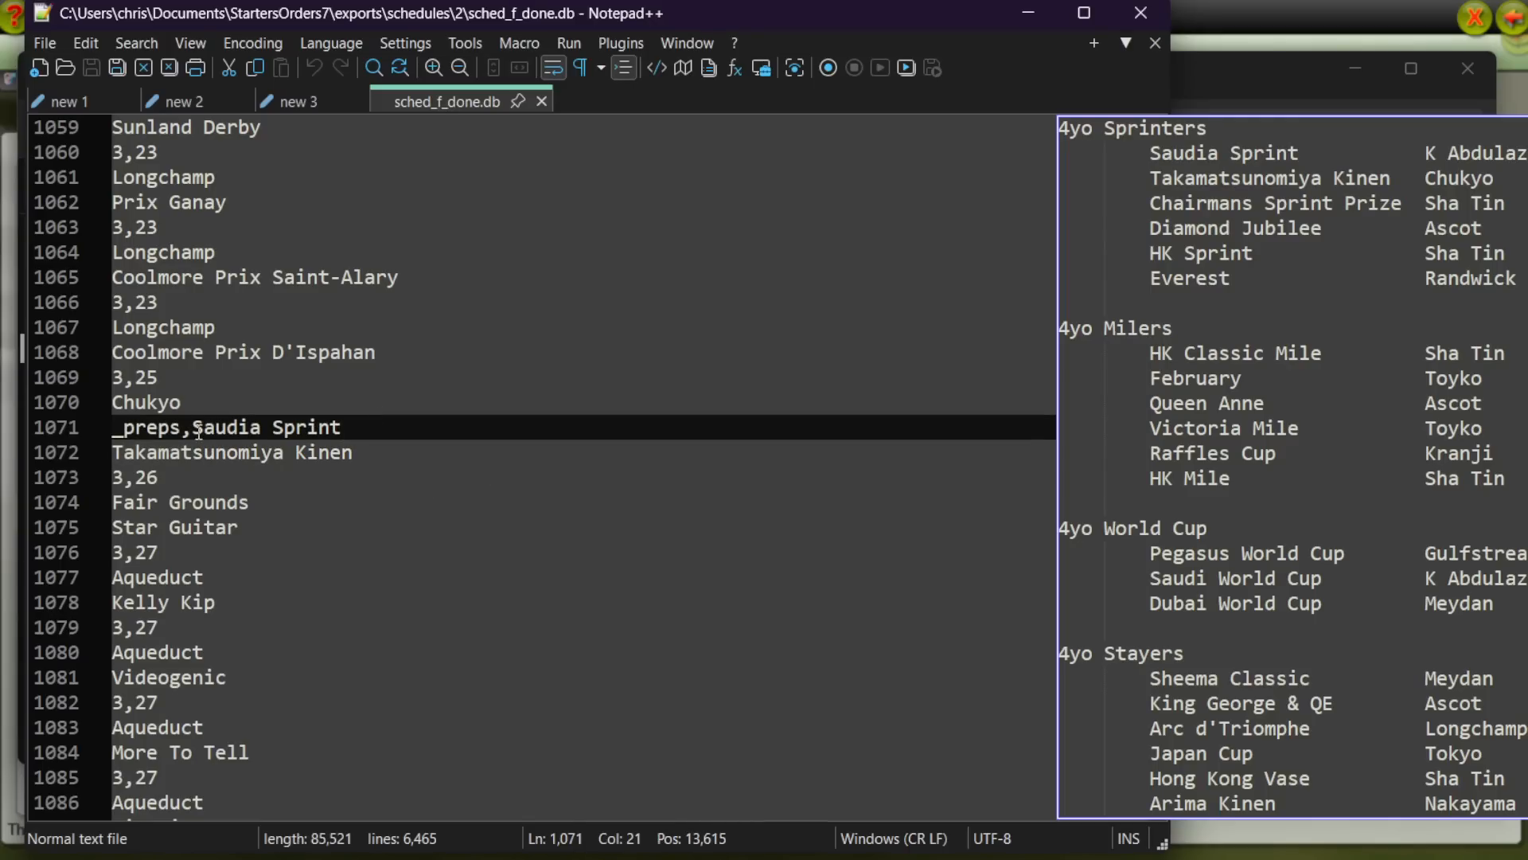
{"action": "left_click_drag", "start_coordinate": [193, 427], "coordinate": [342, 428]}
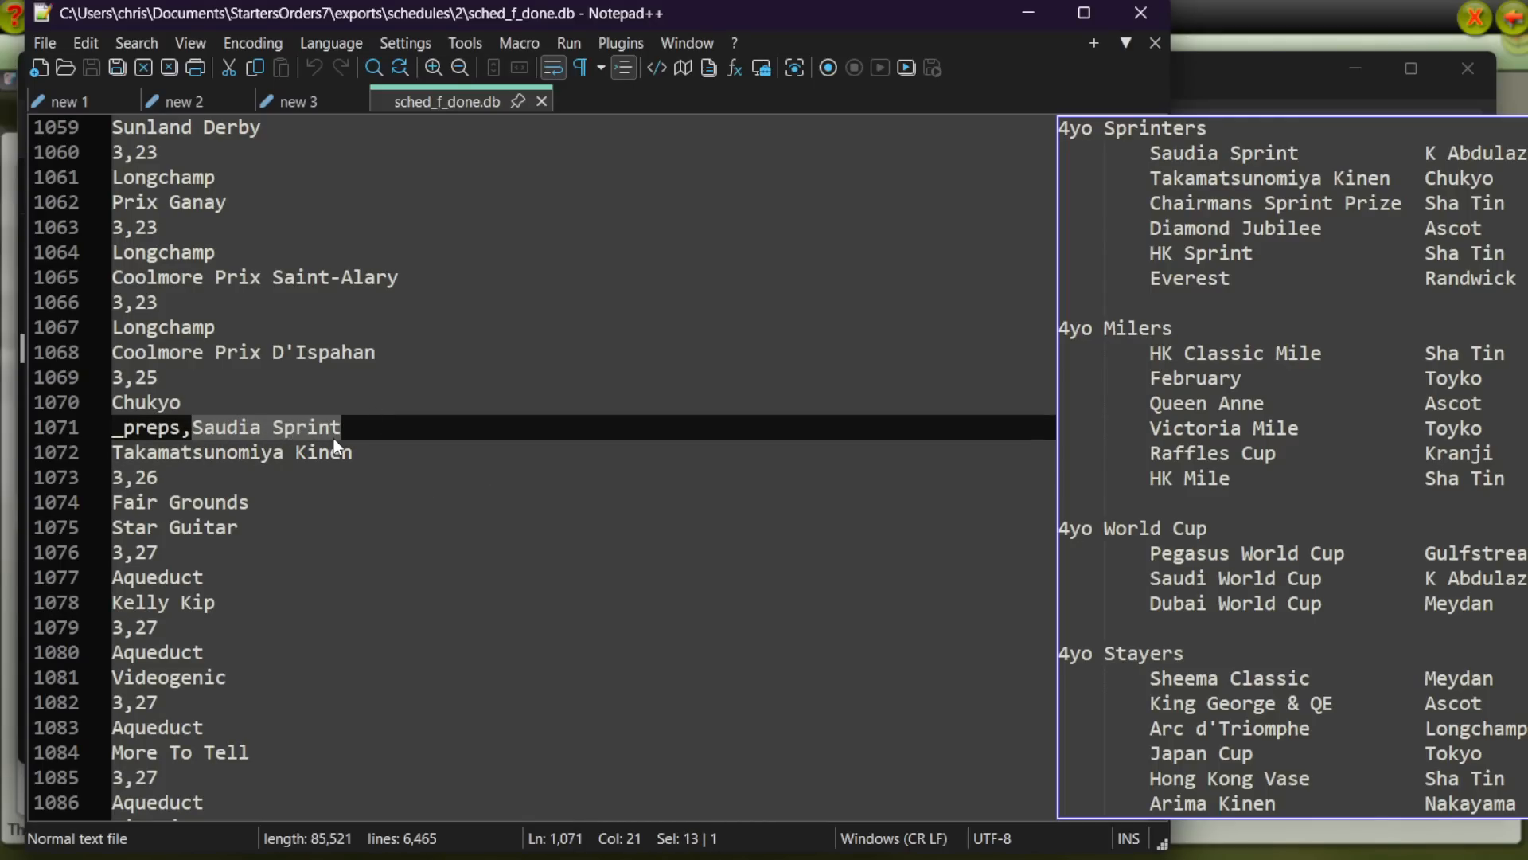
{"action": "key", "text": "ctrl+f"}
{"action": "left_click", "coordinate": [587, 460]}
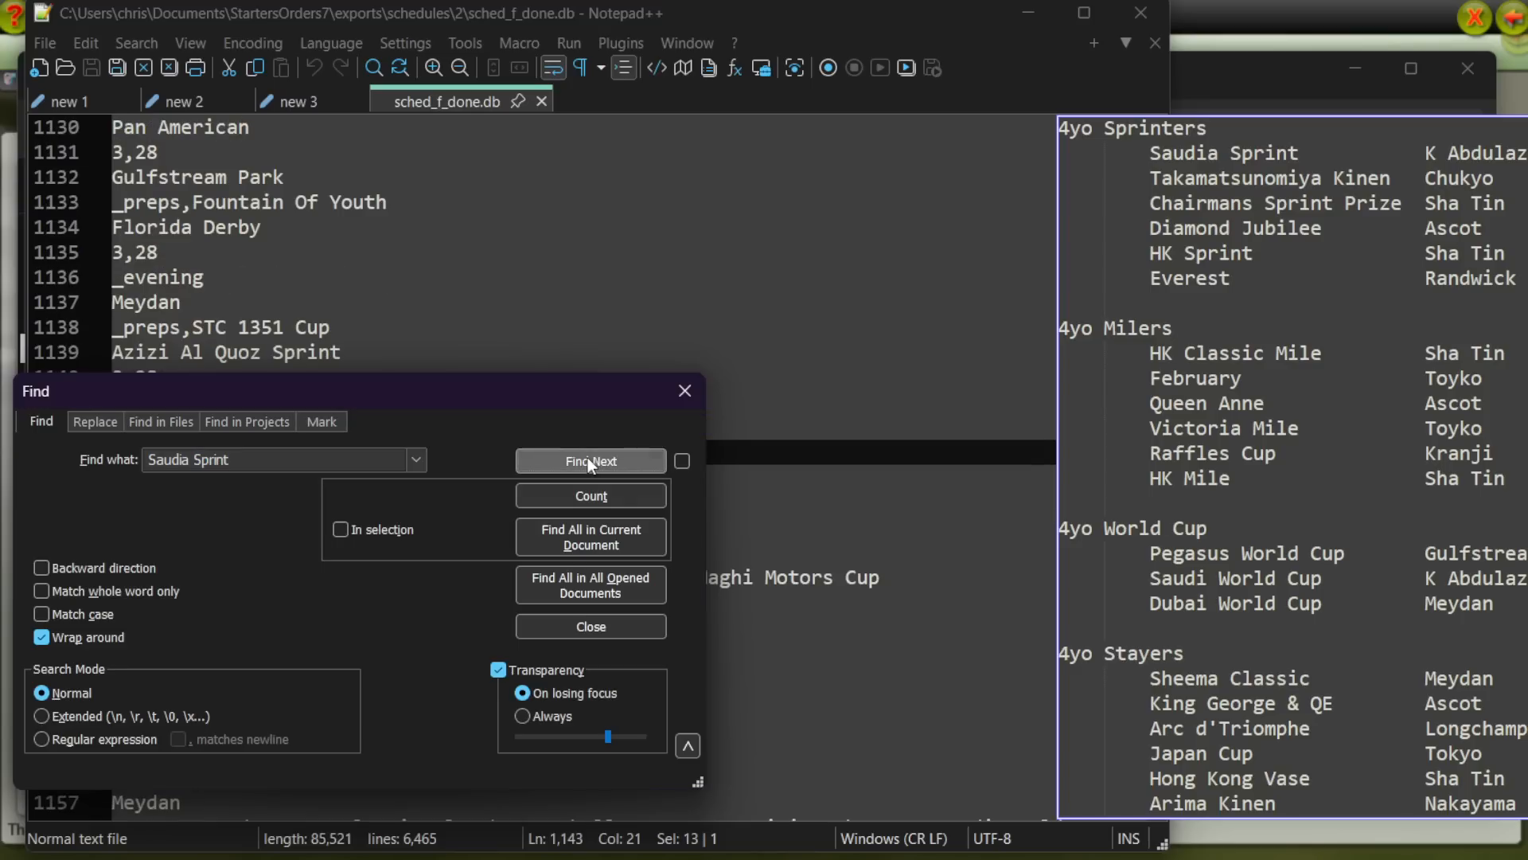
{"action": "left_click", "coordinate": [678, 390]}
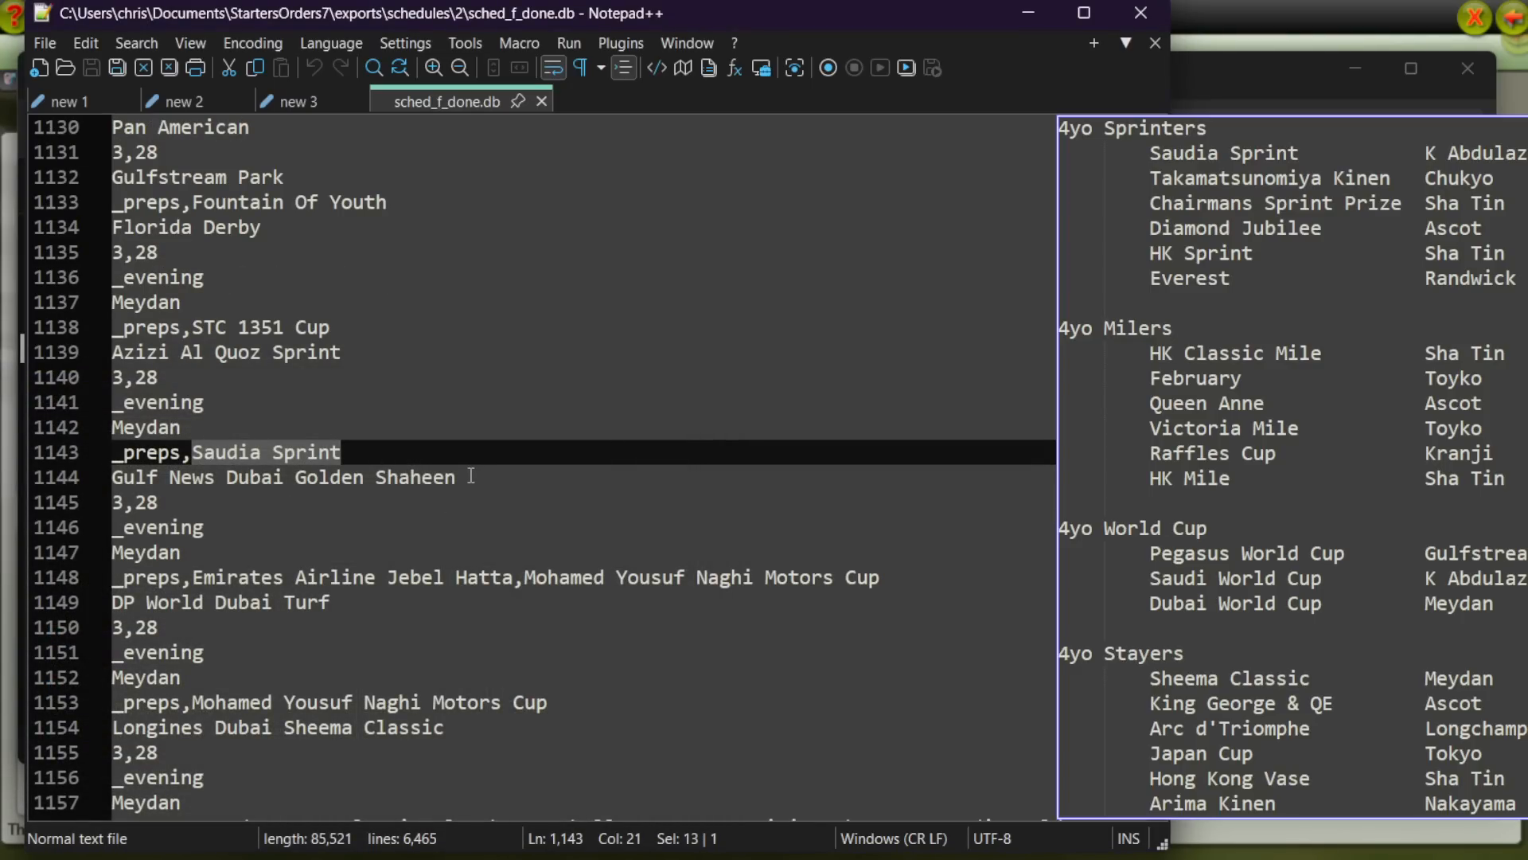
{"action": "key", "text": "ctrl+shift+F3"}
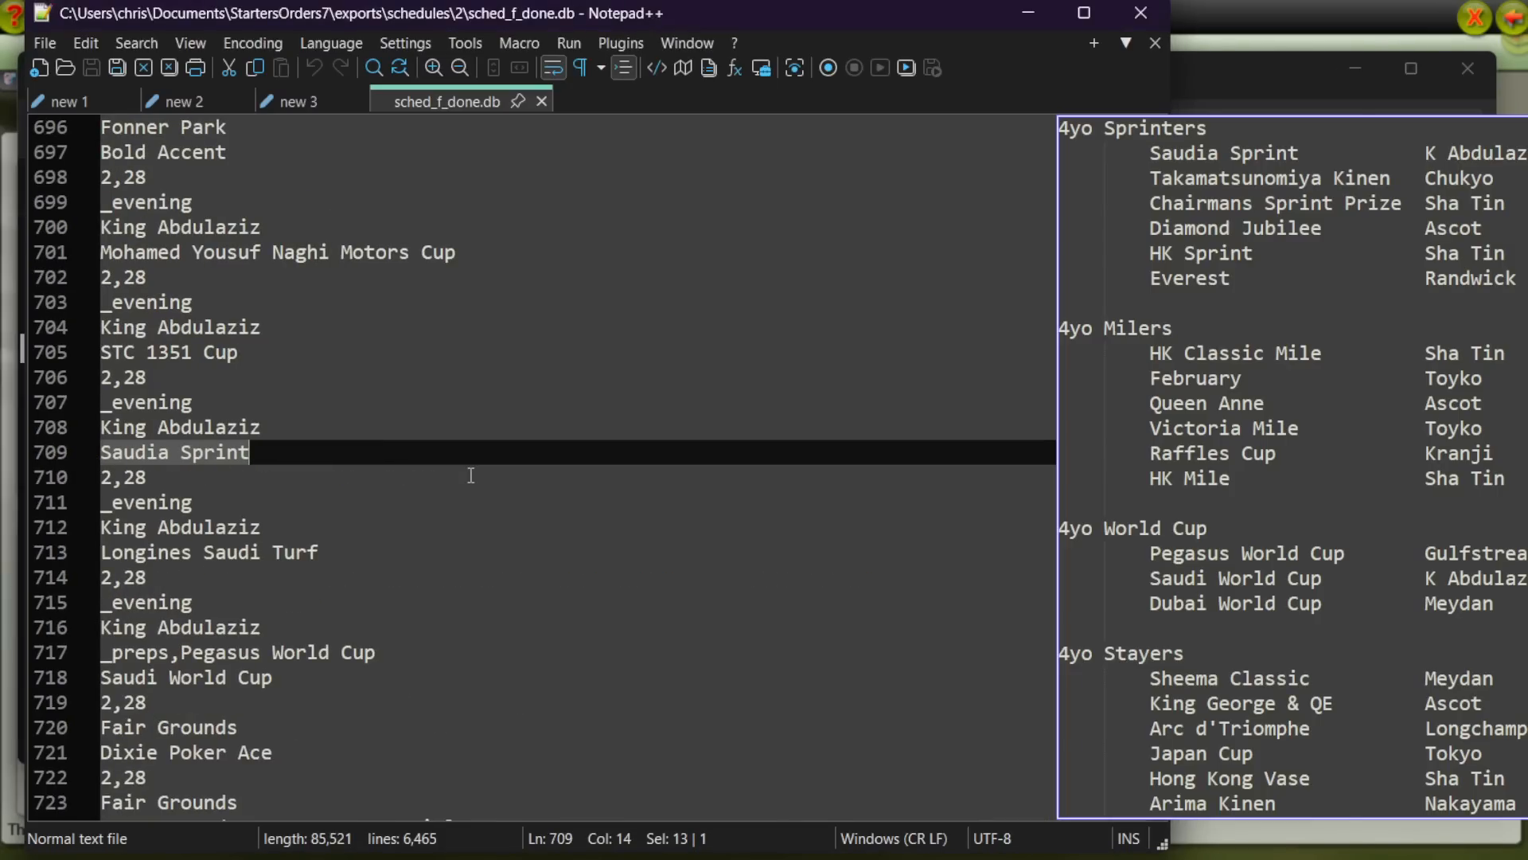
{"action": "key", "text": "ctrl+F3"}
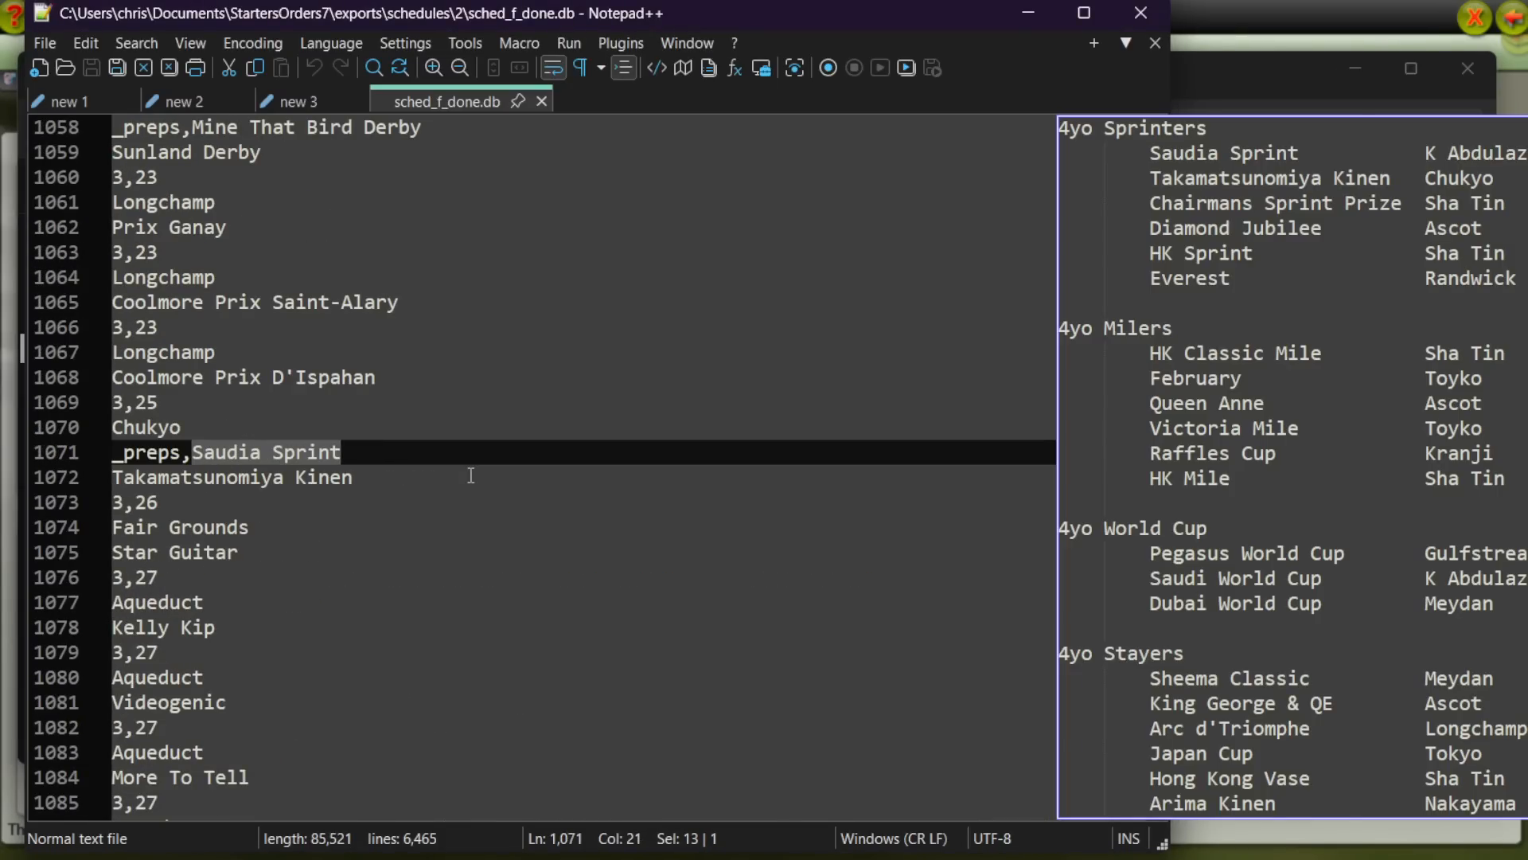
{"action": "key", "text": "ctrl+F3"}
{"action": "key", "text": "ctrl+shift+F3"}
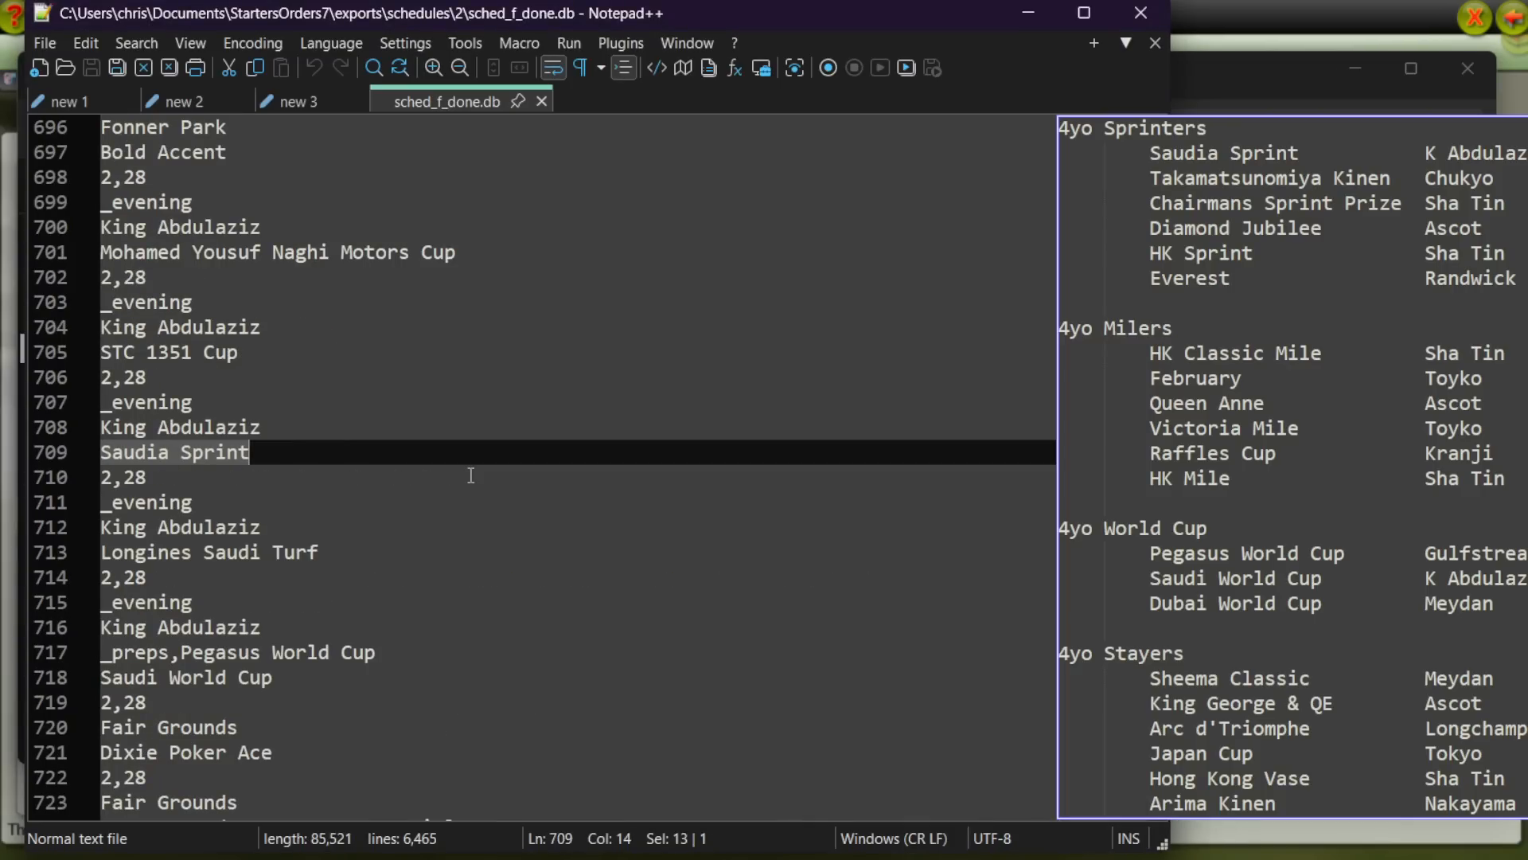
{"action": "key", "text": "ctrl+F3"}
Step: Search the schedule for "chairman" and step to the next occurrence to check the Chairman's Sprint Prize prep links
{"action": "key", "text": "ctrl+f"}
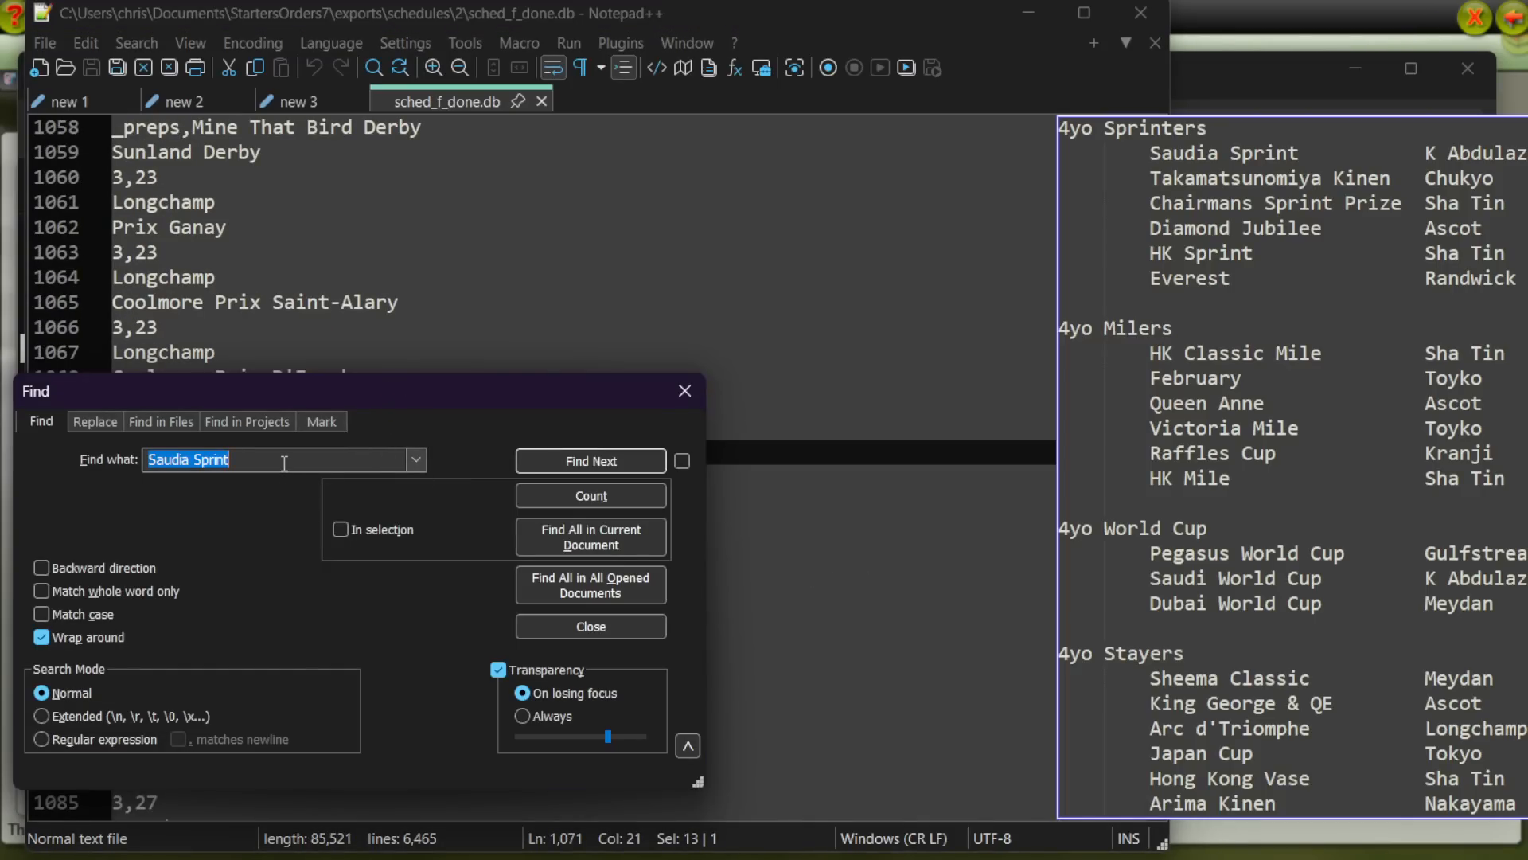
{"action": "type", "text": "chairman"}
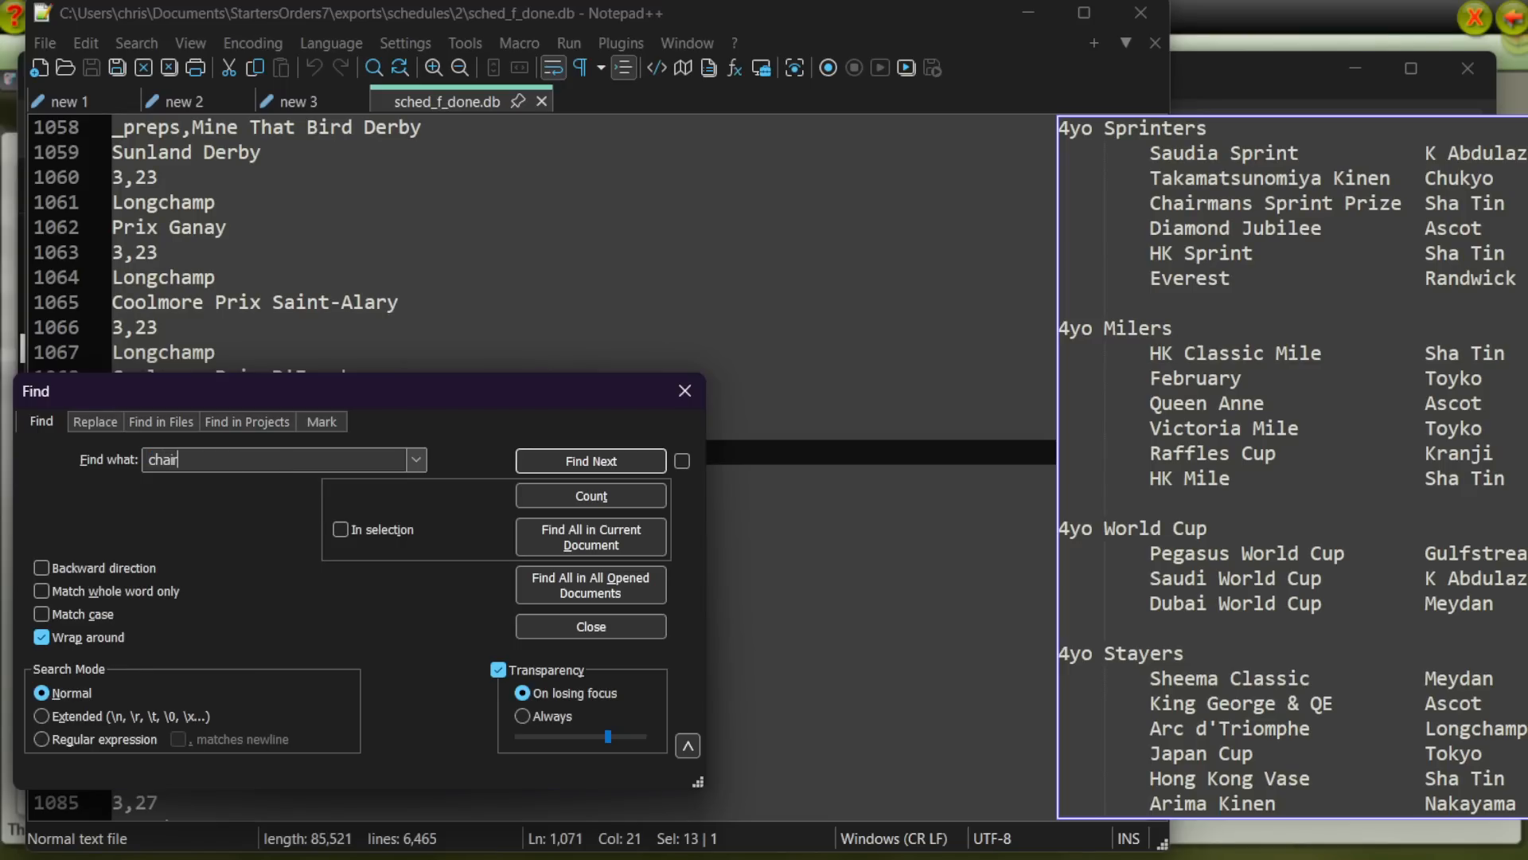
{"action": "key", "text": "Return"}
{"action": "key", "text": "Escape"}
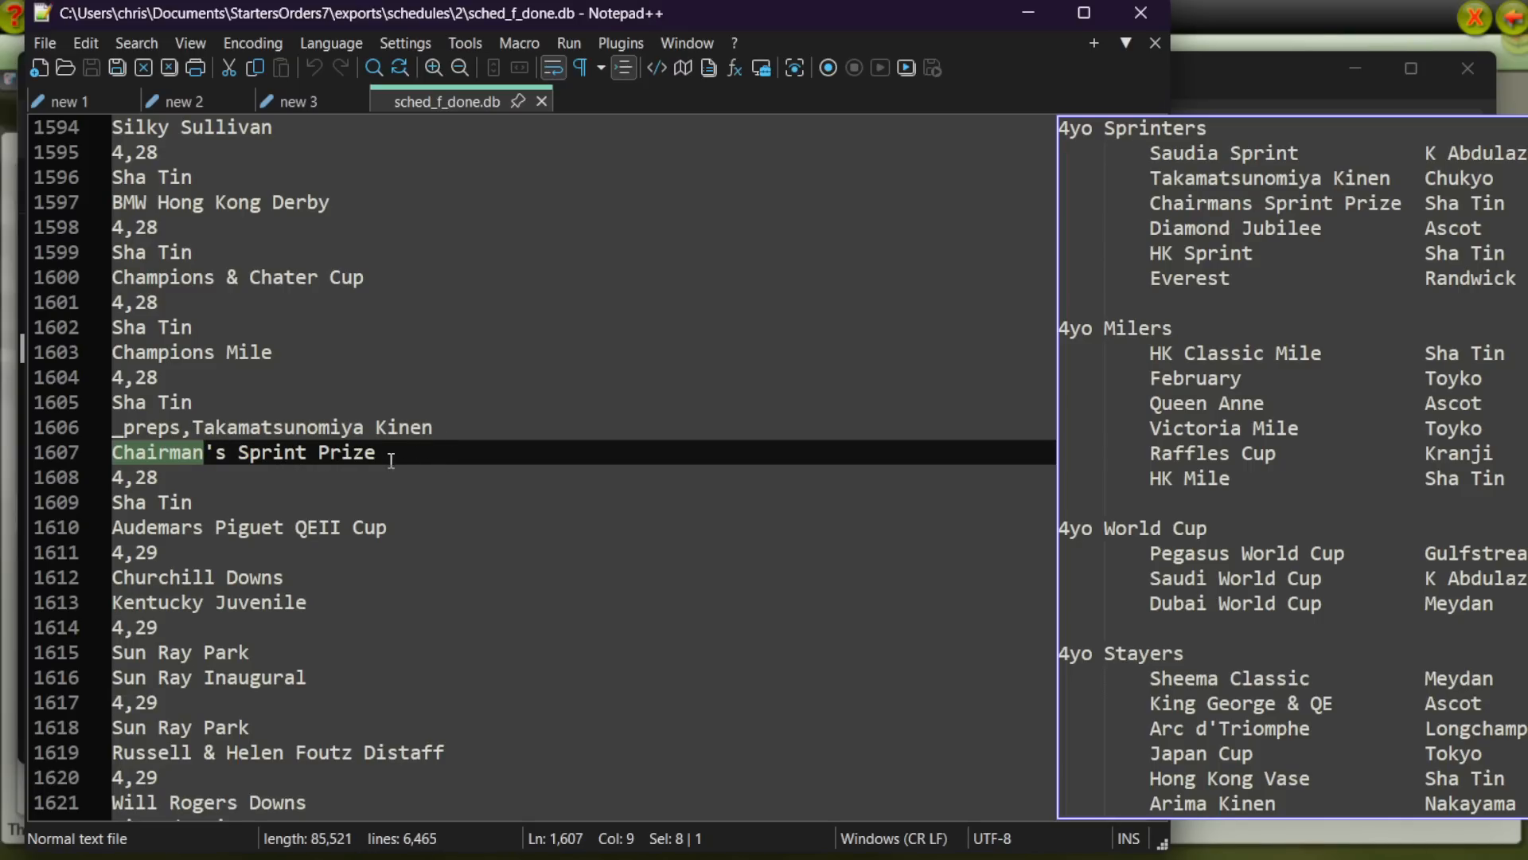
{"action": "key", "text": "F3"}
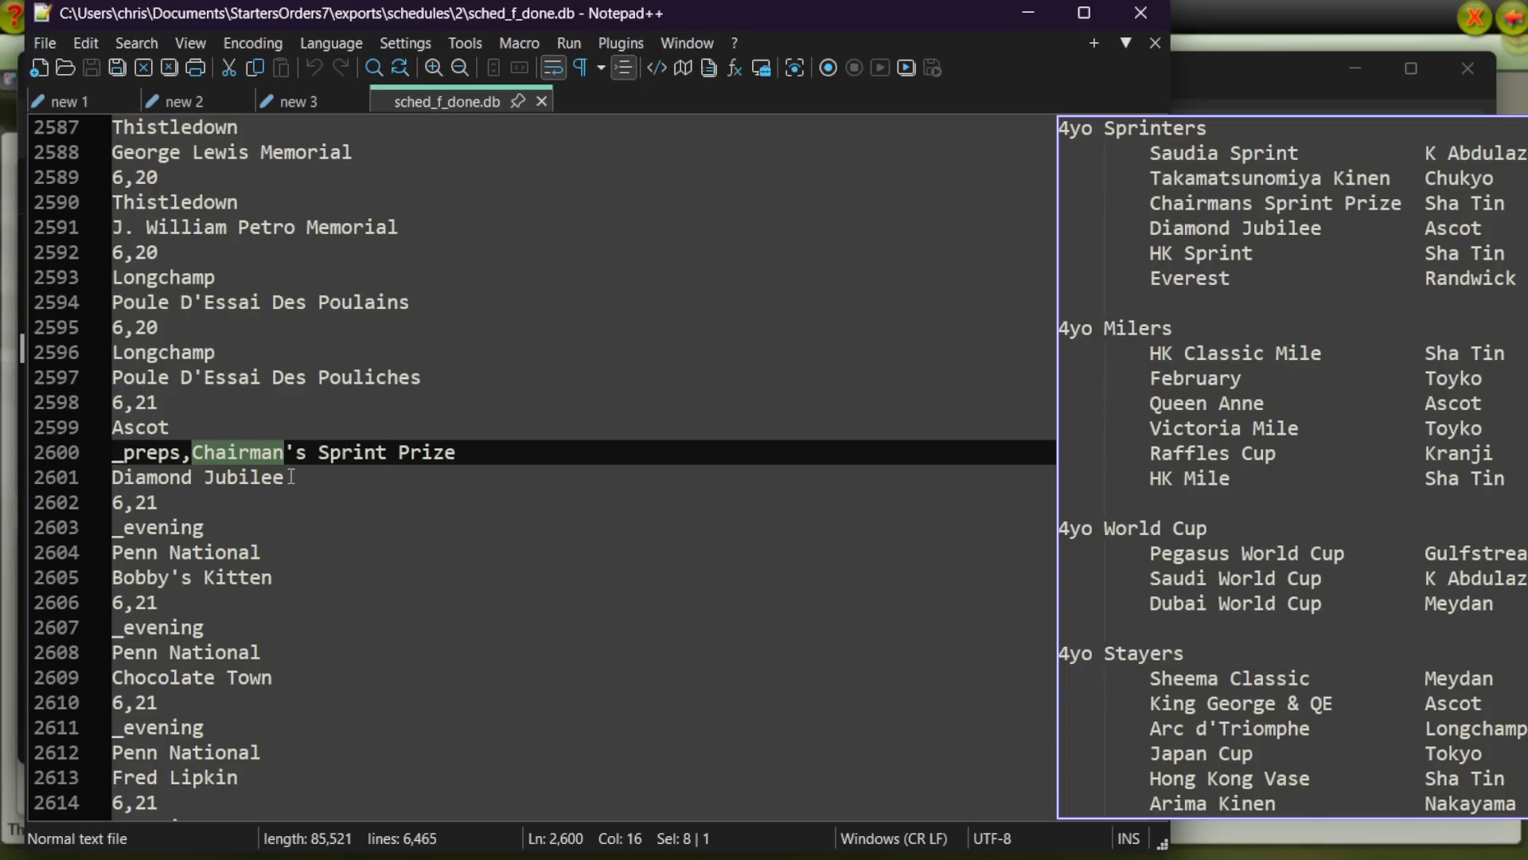
Step: Find the next occurrence of Diamond Jubilee in the schedule and shift the race list to reveal its distance column
{"action": "left_click_drag", "start_coordinate": [290, 477], "coordinate": [111, 477]}
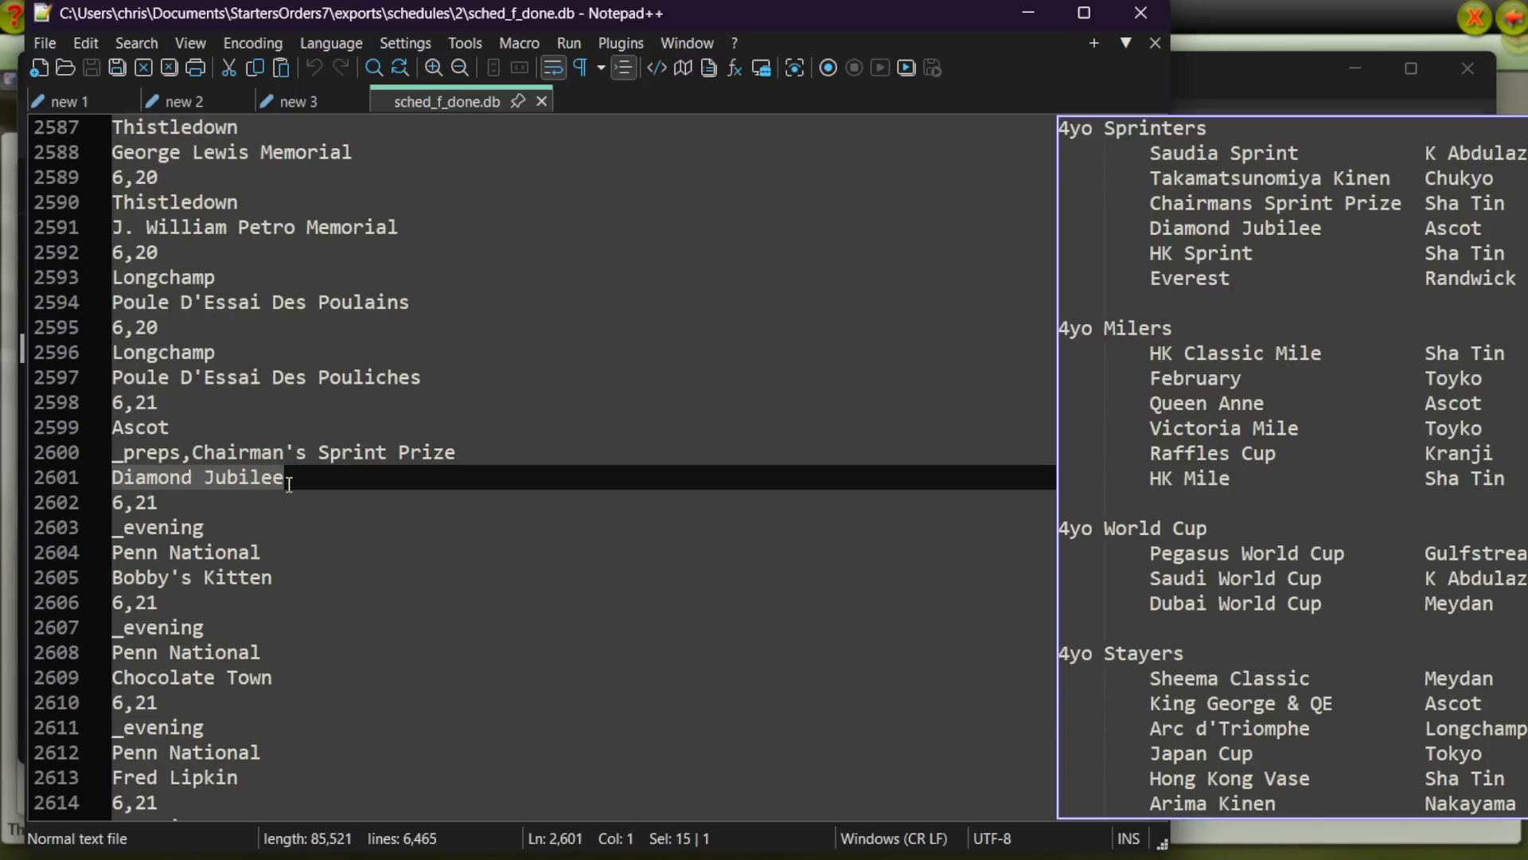
{"action": "key", "text": "ctrl+f"}
{"action": "left_click", "coordinate": [557, 458]}
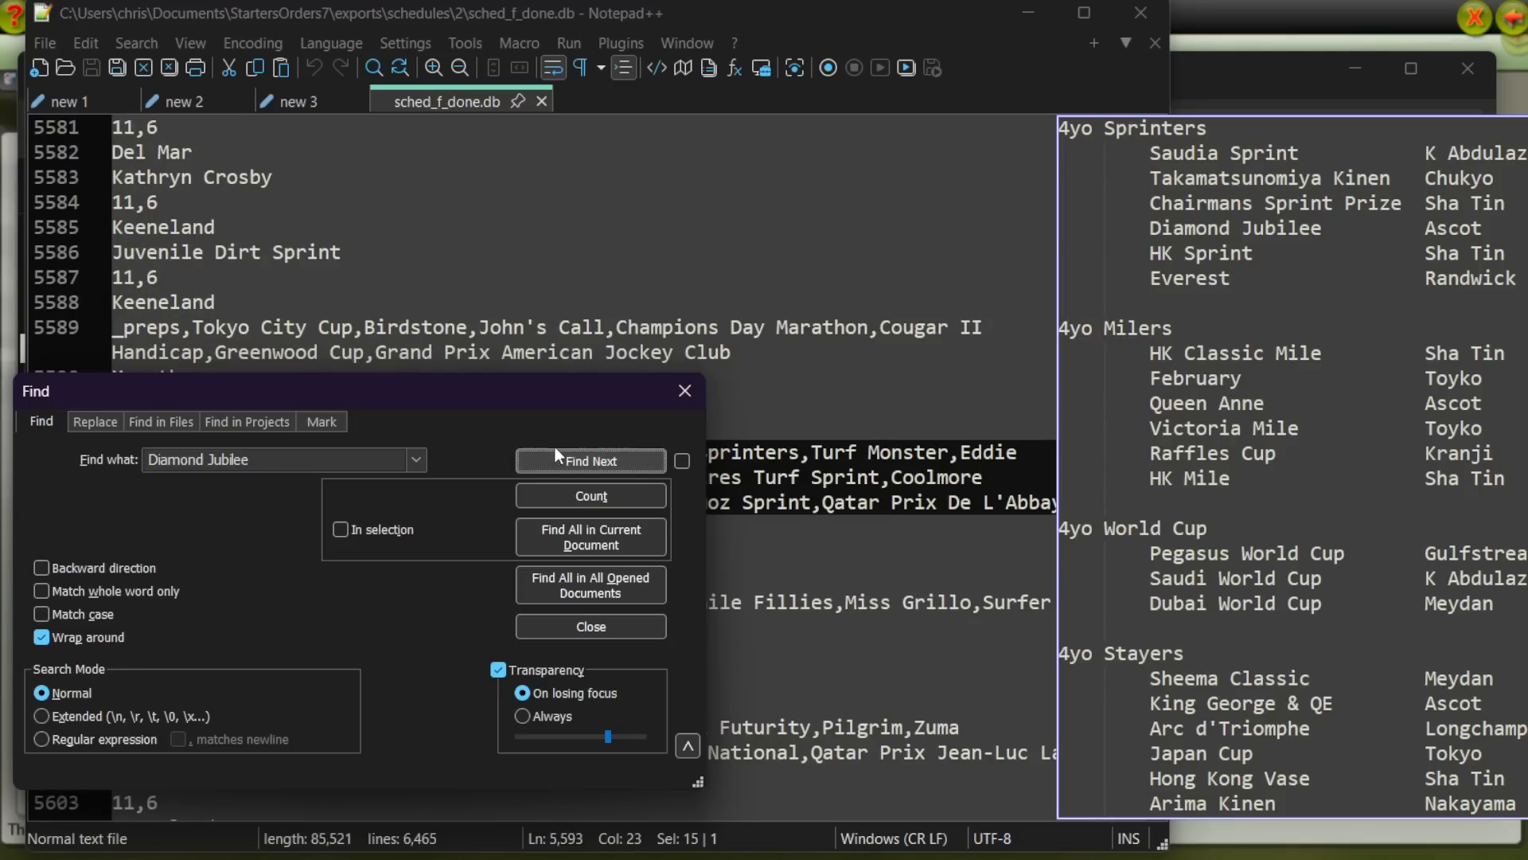
{"action": "key", "text": "Escape"}
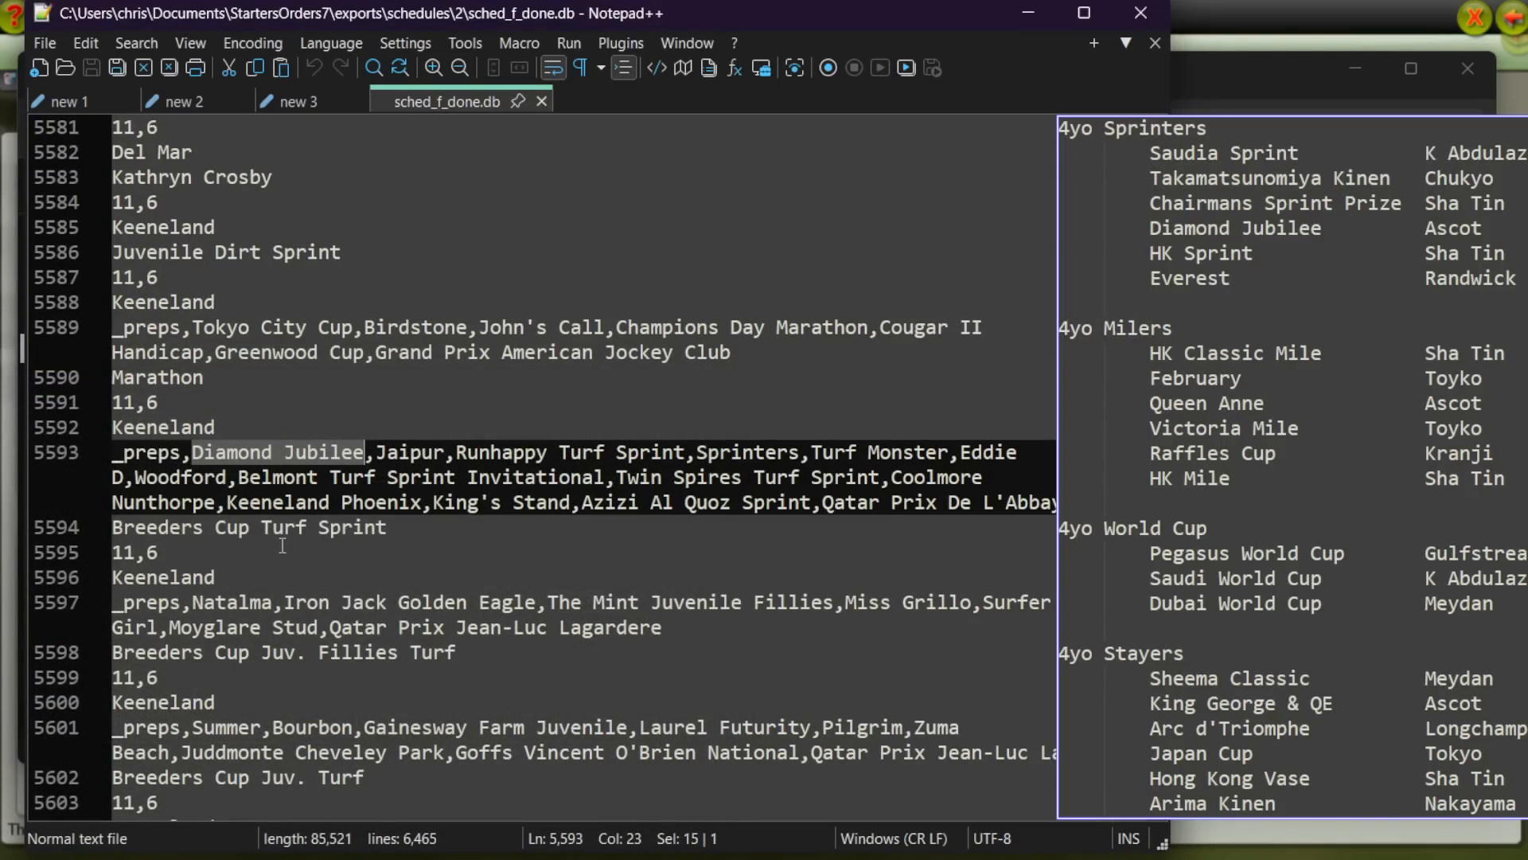
{"action": "left_click_drag", "start_coordinate": [1525, 295], "coordinate": [1454, 301]}
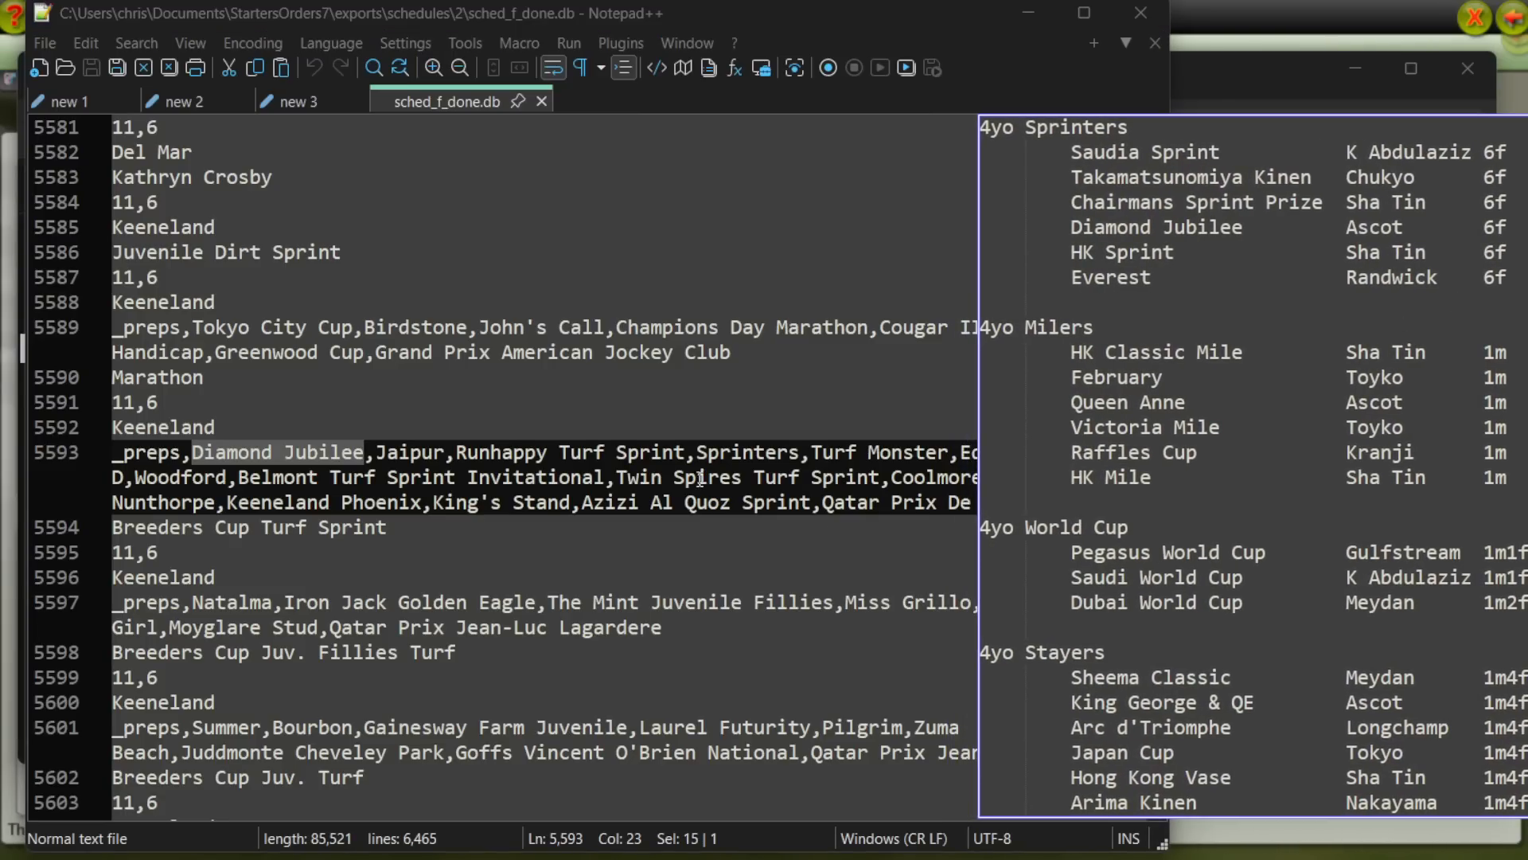
{"action": "left_click", "coordinate": [456, 367]}
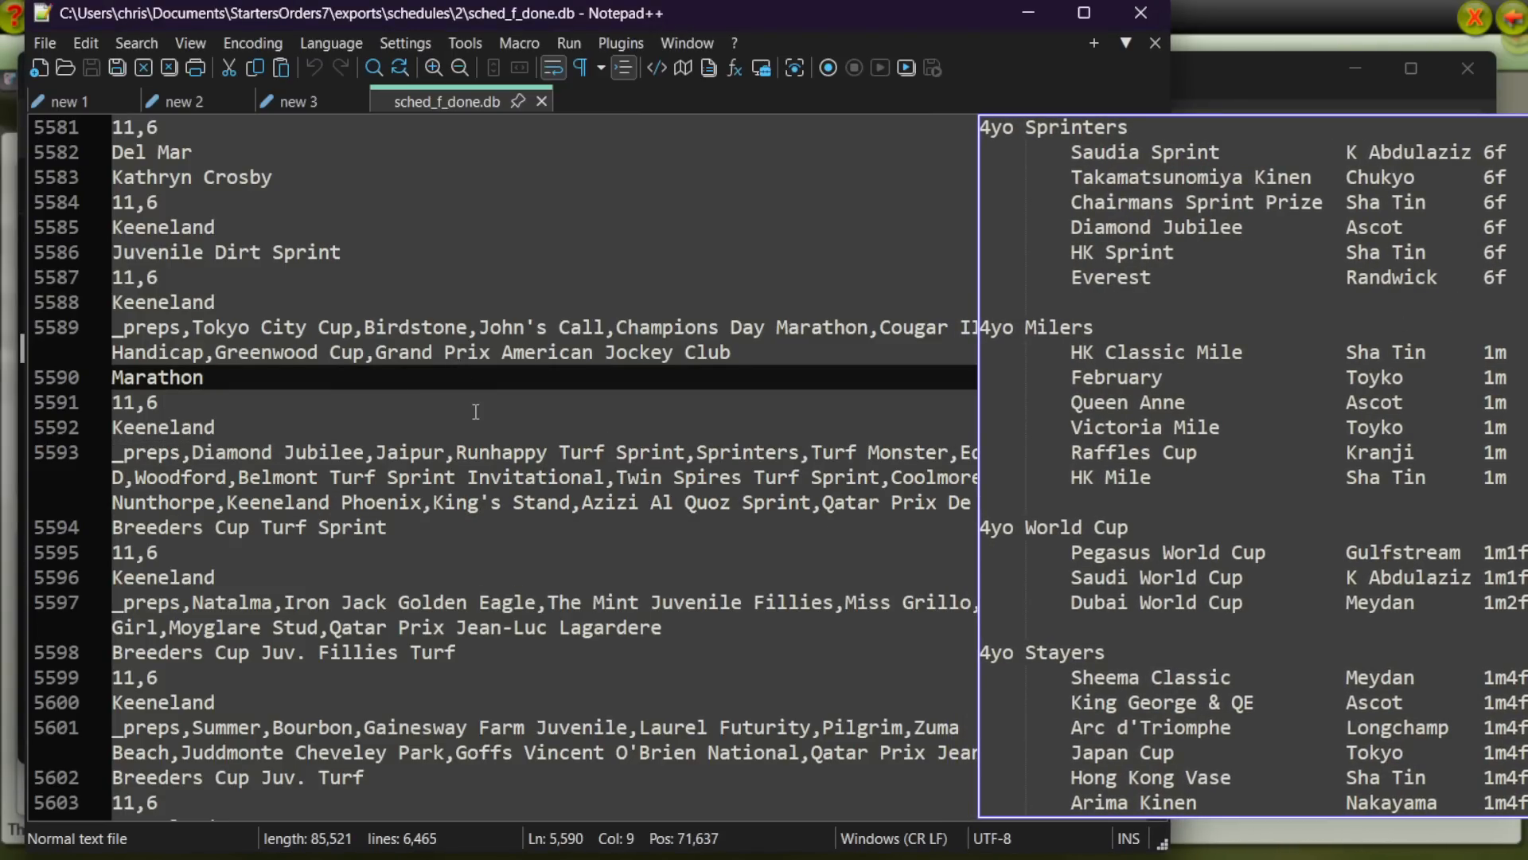
{"action": "key", "text": "ctrl+f"}
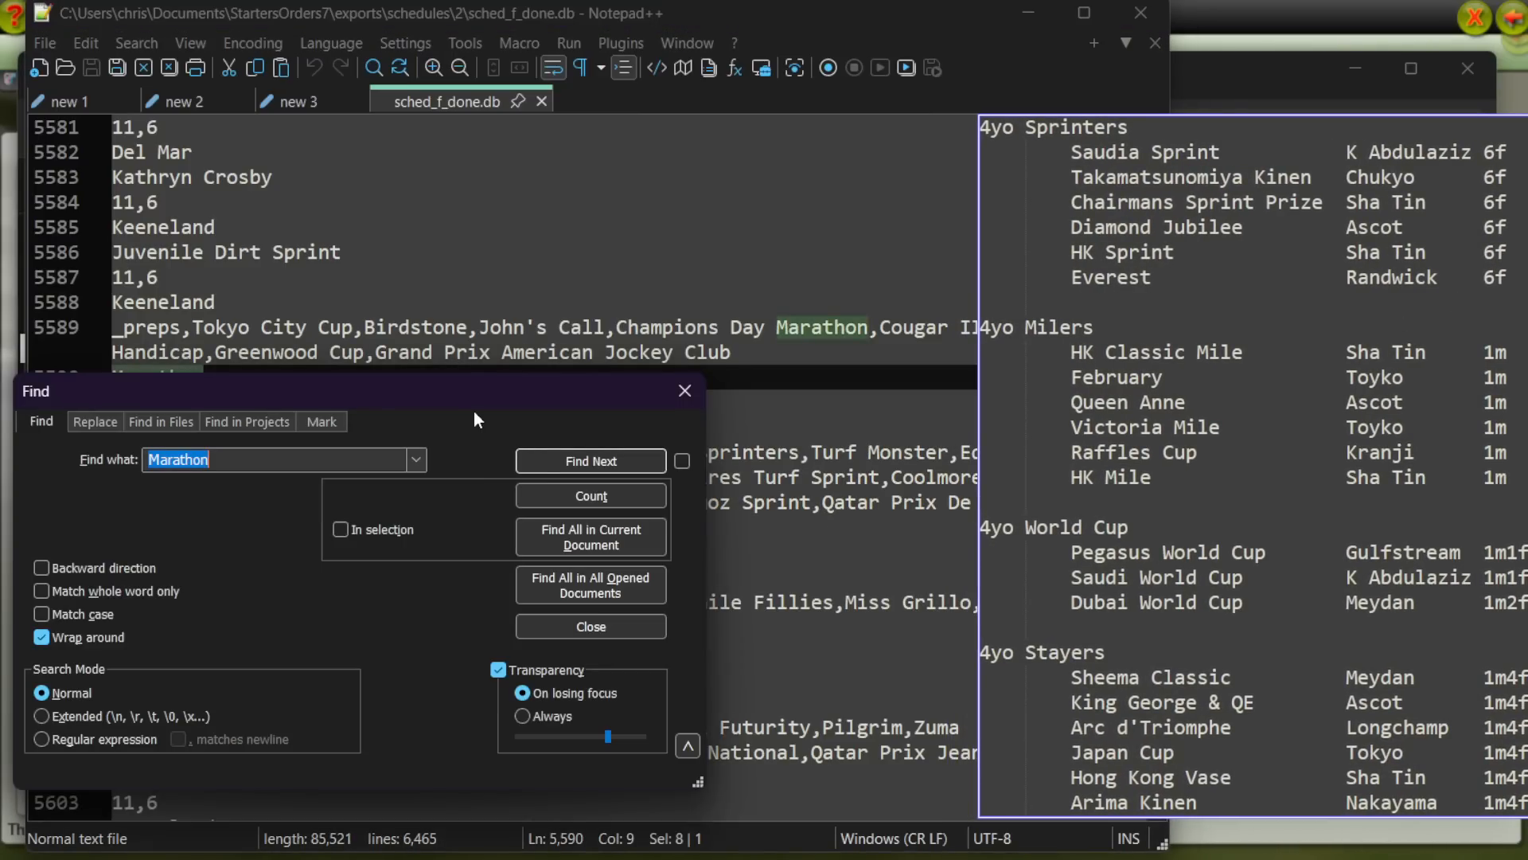
{"action": "left_click", "coordinate": [684, 395]}
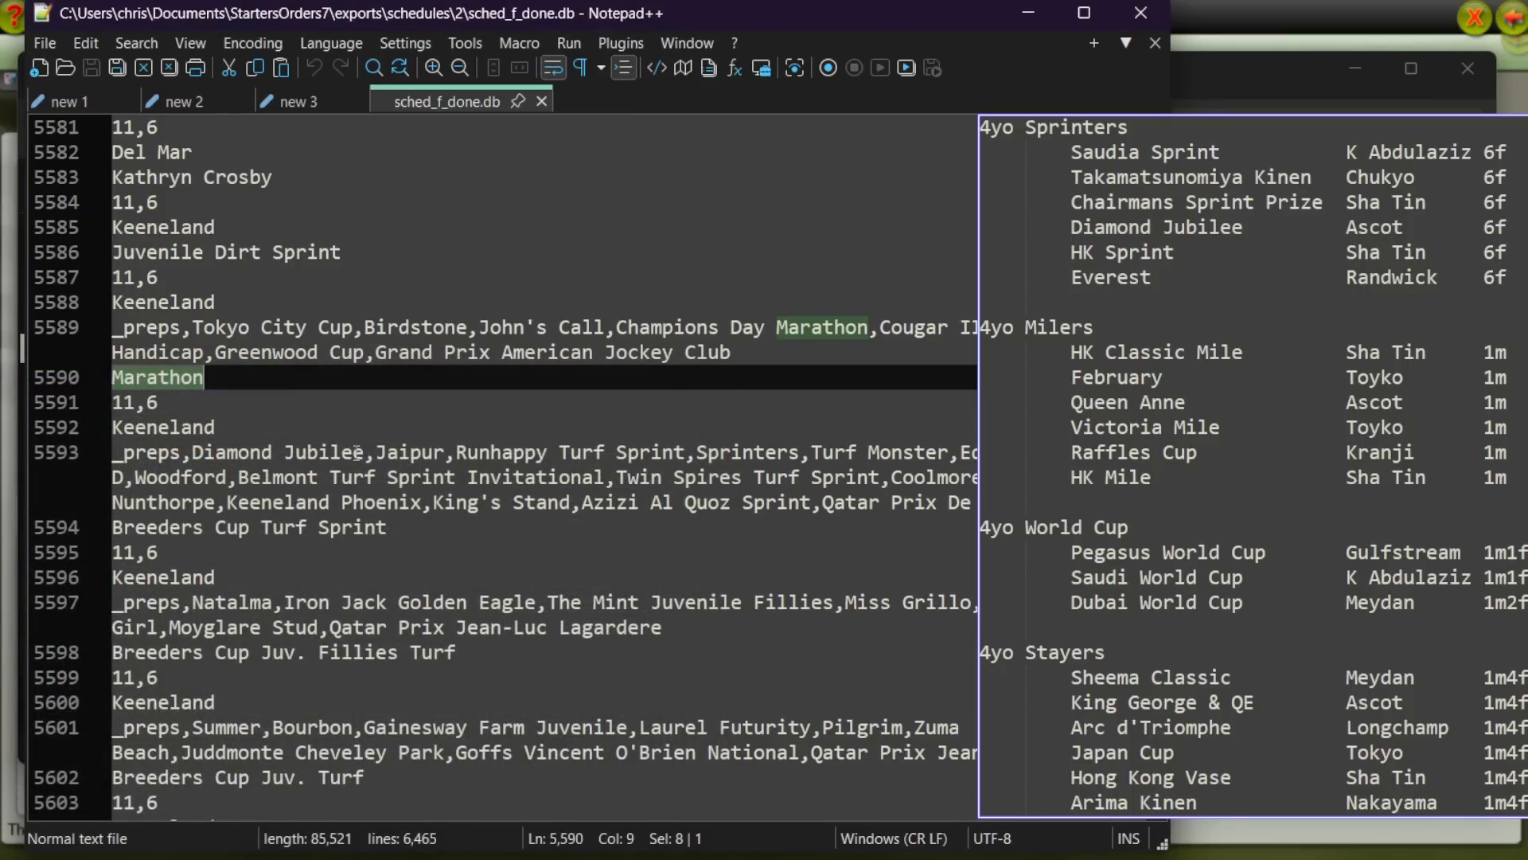
Step: Step through the remaining occurrences of Diamond Jubilee, moving the Find dialog clear of the text to check its prep links
{"action": "left_click", "coordinate": [195, 452]}
{"action": "left_click_drag", "start_coordinate": [195, 451], "coordinate": [342, 451]}
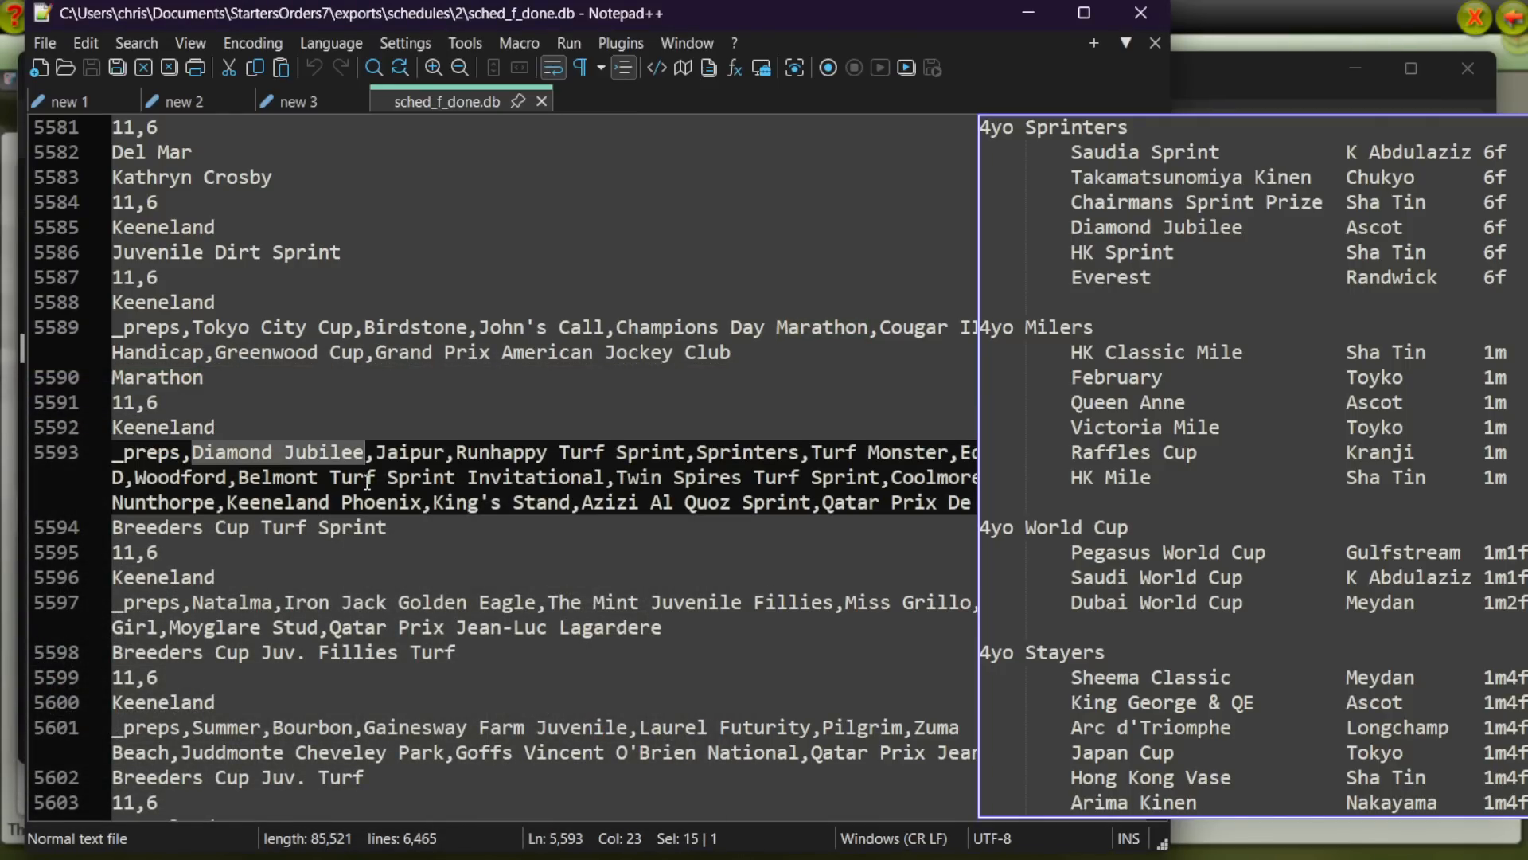
{"action": "key", "text": "ctrl+f"}
{"action": "left_click", "coordinate": [579, 467]}
{"action": "left_click_drag", "start_coordinate": [493, 399], "coordinate": [440, 526]}
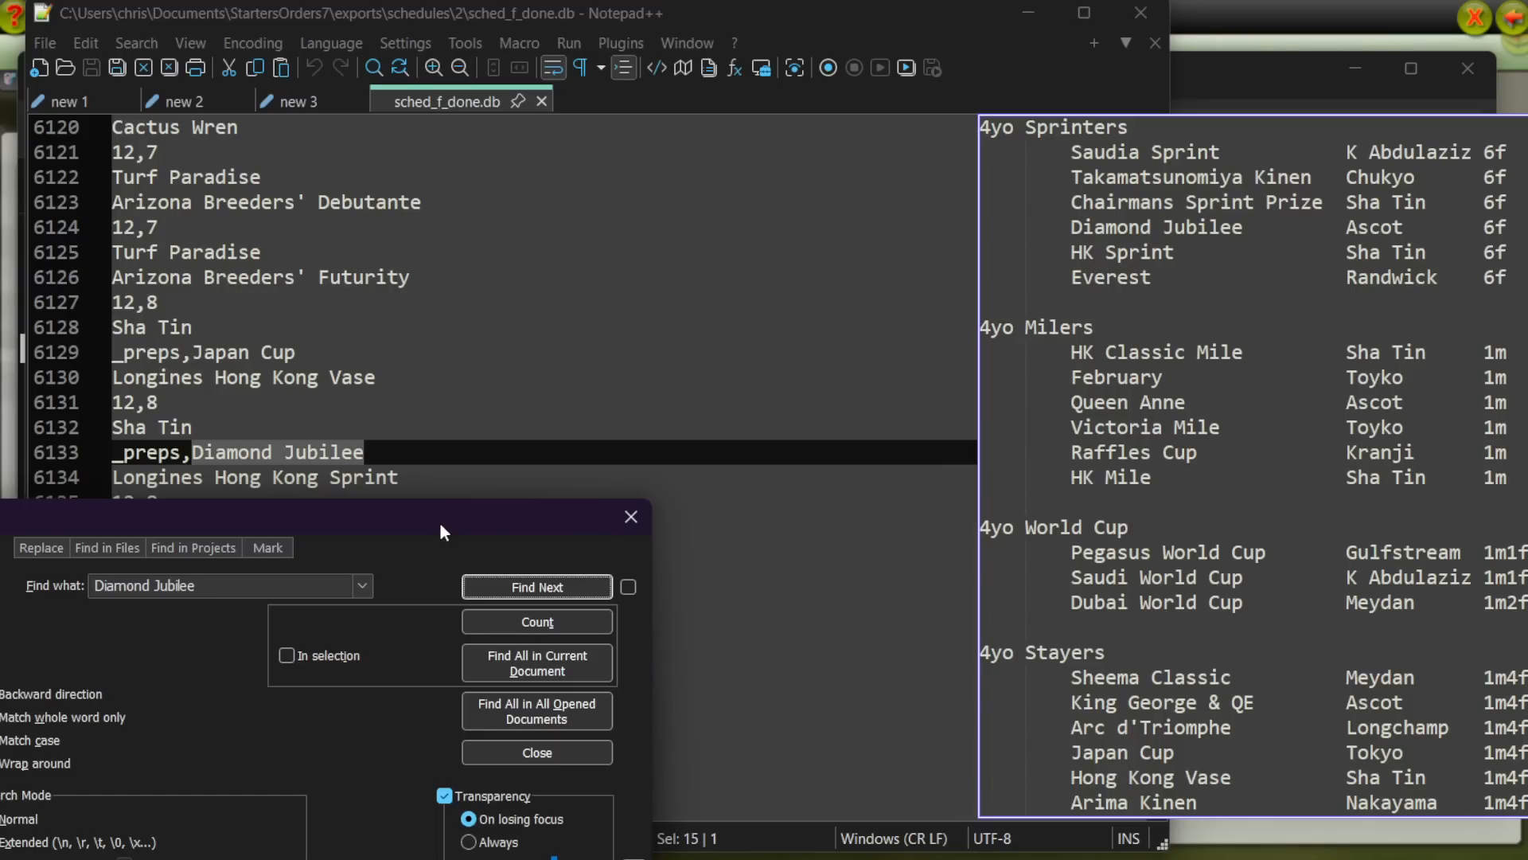
{"action": "left_click_drag", "start_coordinate": [402, 477], "coordinate": [226, 480]}
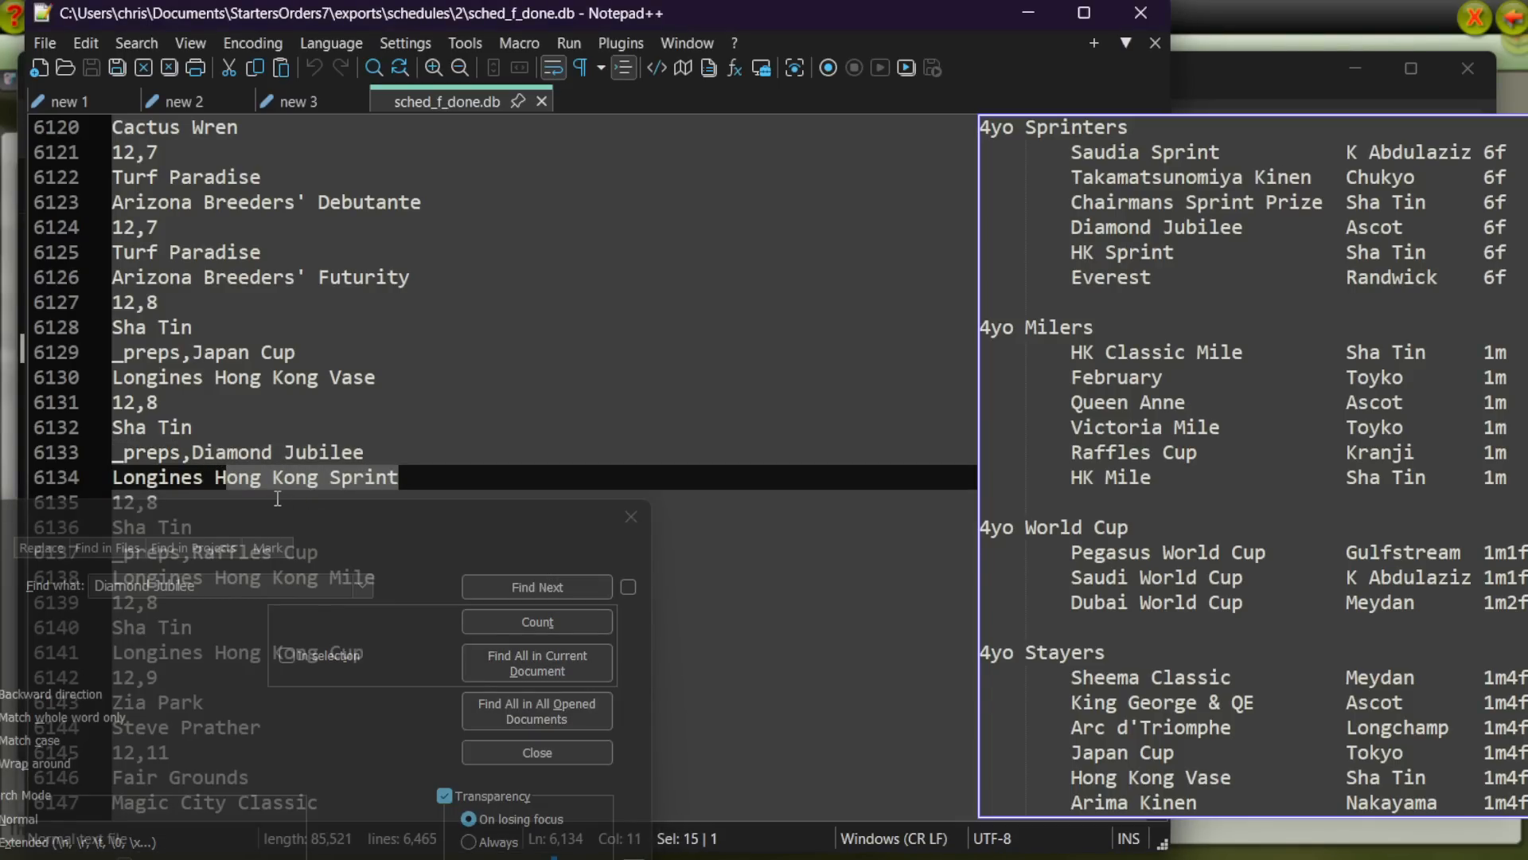
{"action": "left_click", "coordinate": [538, 591]}
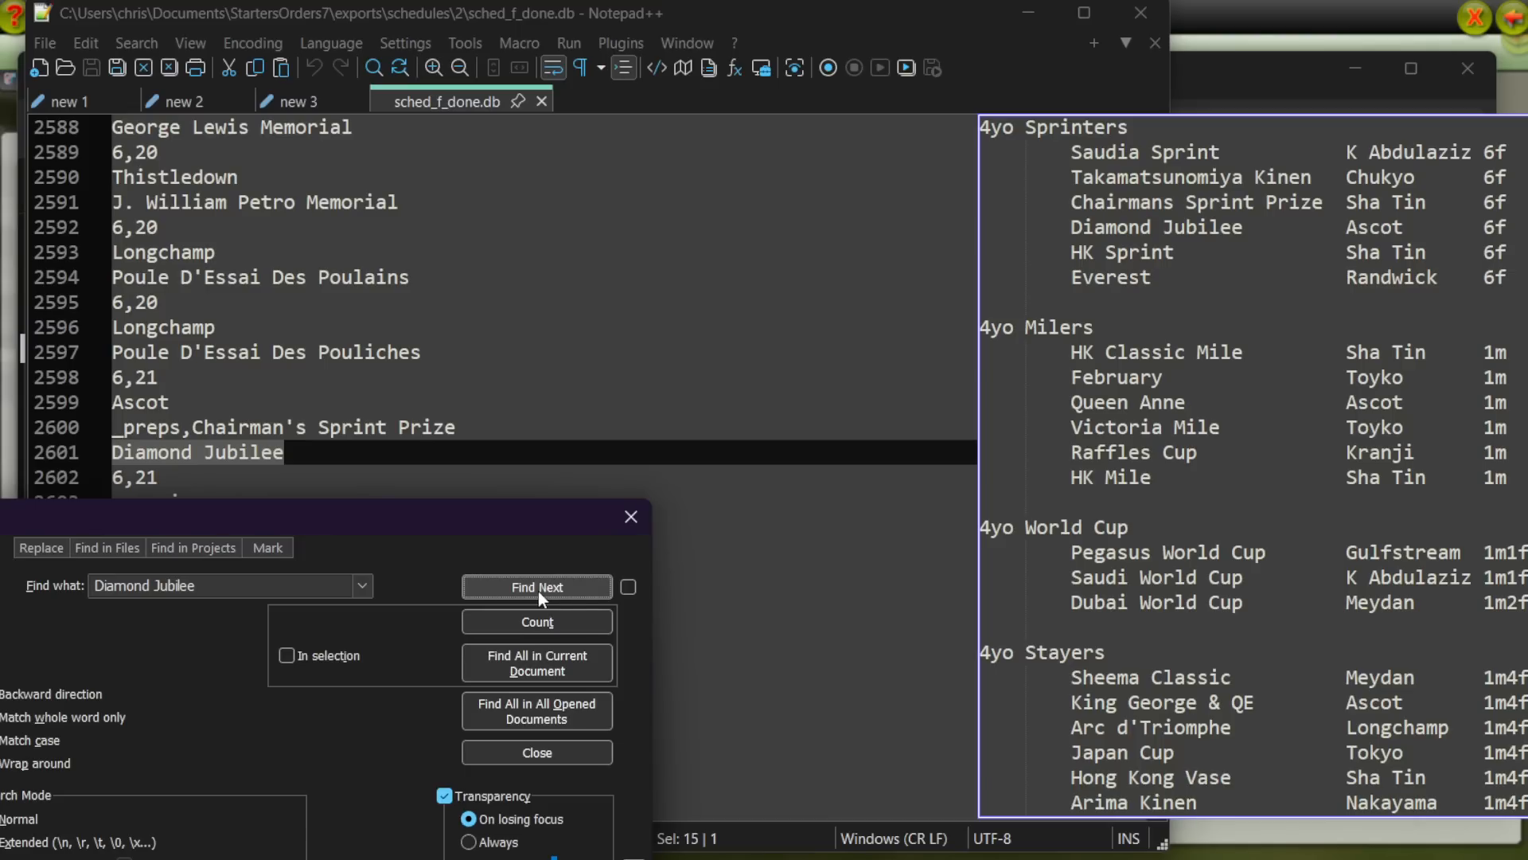
Step: Search the schedule for "hong kong sprint" and step to the following occurrence to check which race uses it as a prep
{"action": "key", "text": "ctrl+f"}
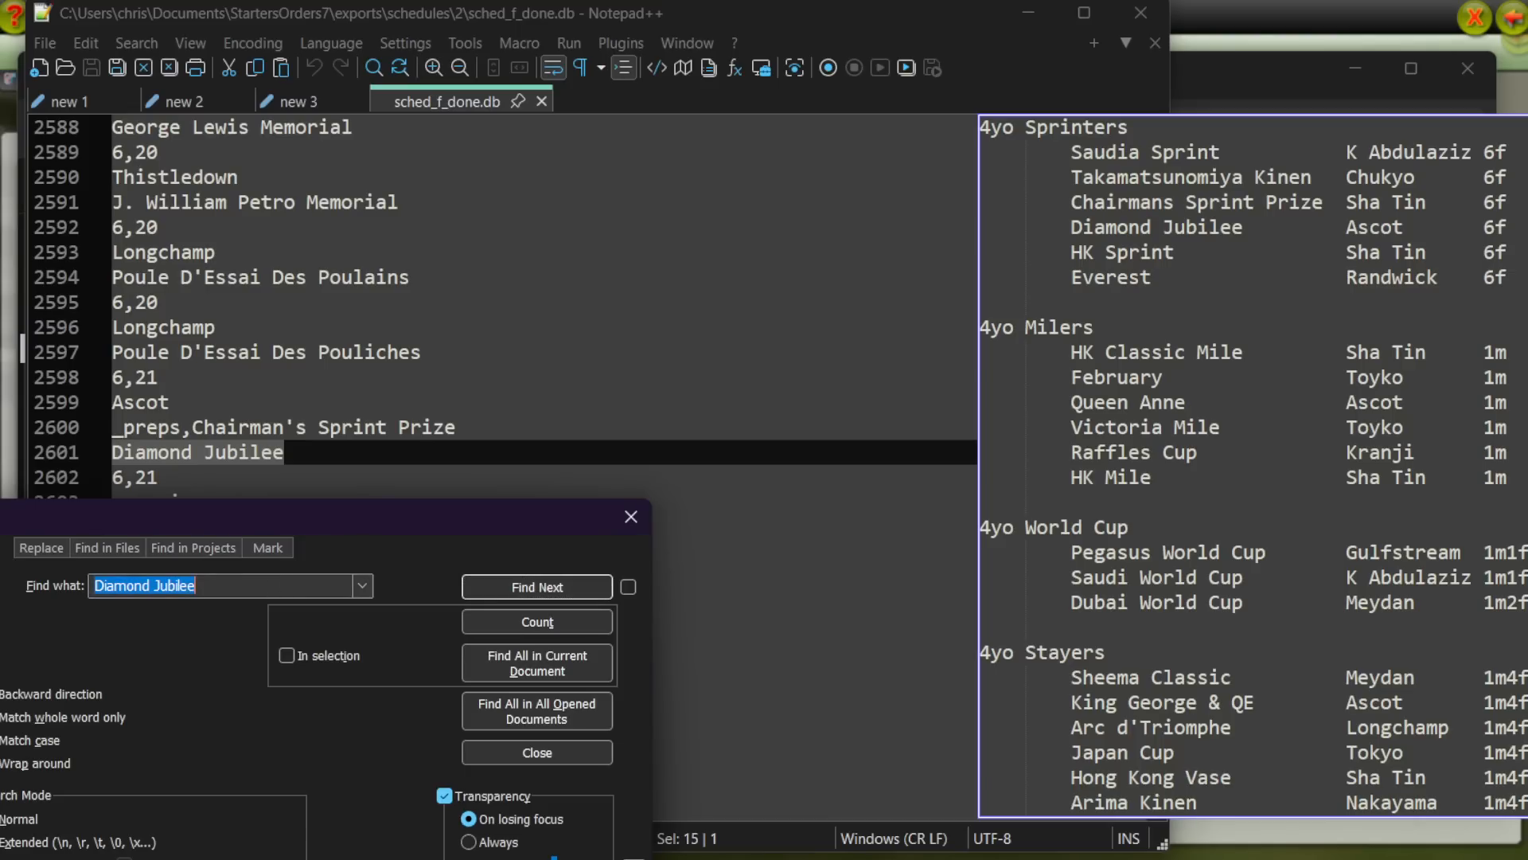
{"action": "type", "text": "honk"}
{"action": "key", "text": "BackSpace"}
{"action": "key", "text": "BackSpace"}
{"action": "type", "text": "g"}
{"action": "type", "text": " ki"}
{"action": "key", "text": "BackSpace"}
{"action": "type", "text": "ing"}
{"action": "key", "text": "BackSpace"}
{"action": "key", "text": "BackSpace"}
{"action": "key", "text": "BackSpace"}
{"action": "type", "text": "ong sprint"}
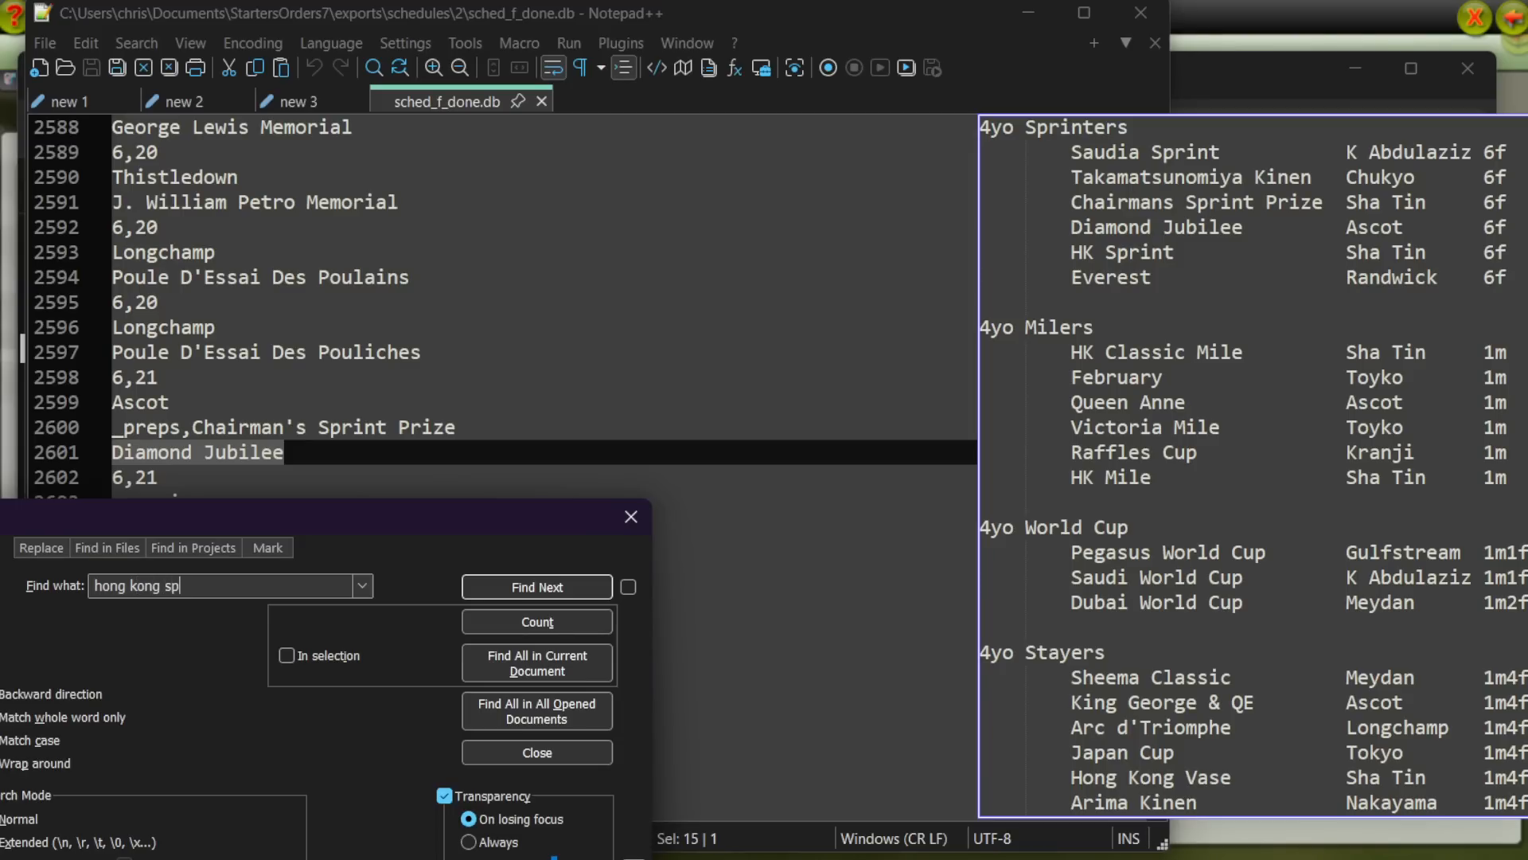
{"action": "key", "text": "Return"}
{"action": "key", "text": "Return"}
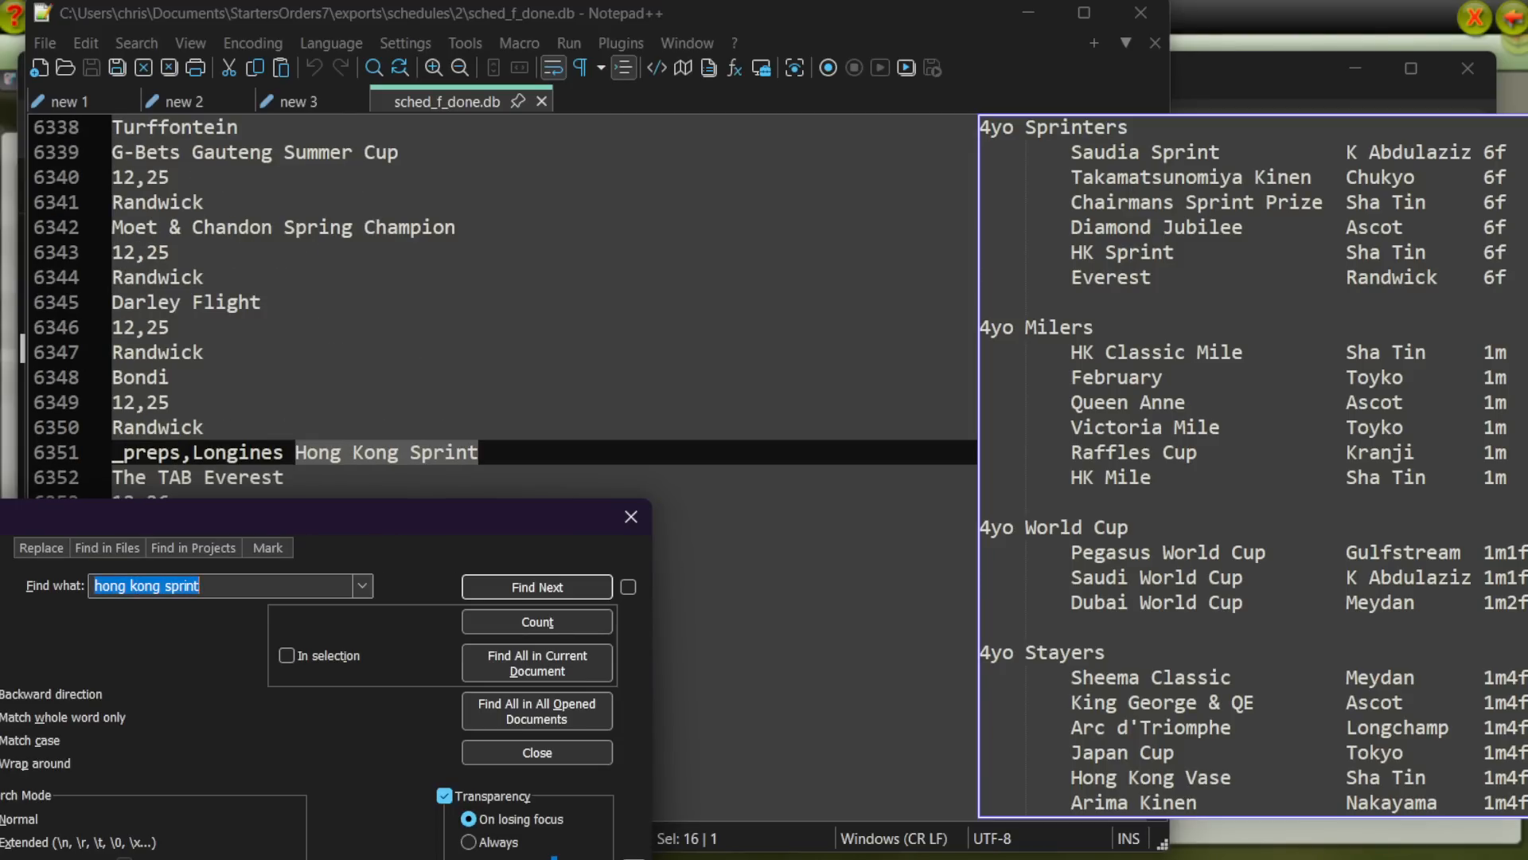
Step: Search the schedule for "pegasus" and step through the occurrences to check the Pegasus World Cup prep links
{"action": "left_click", "coordinate": [518, 747]}
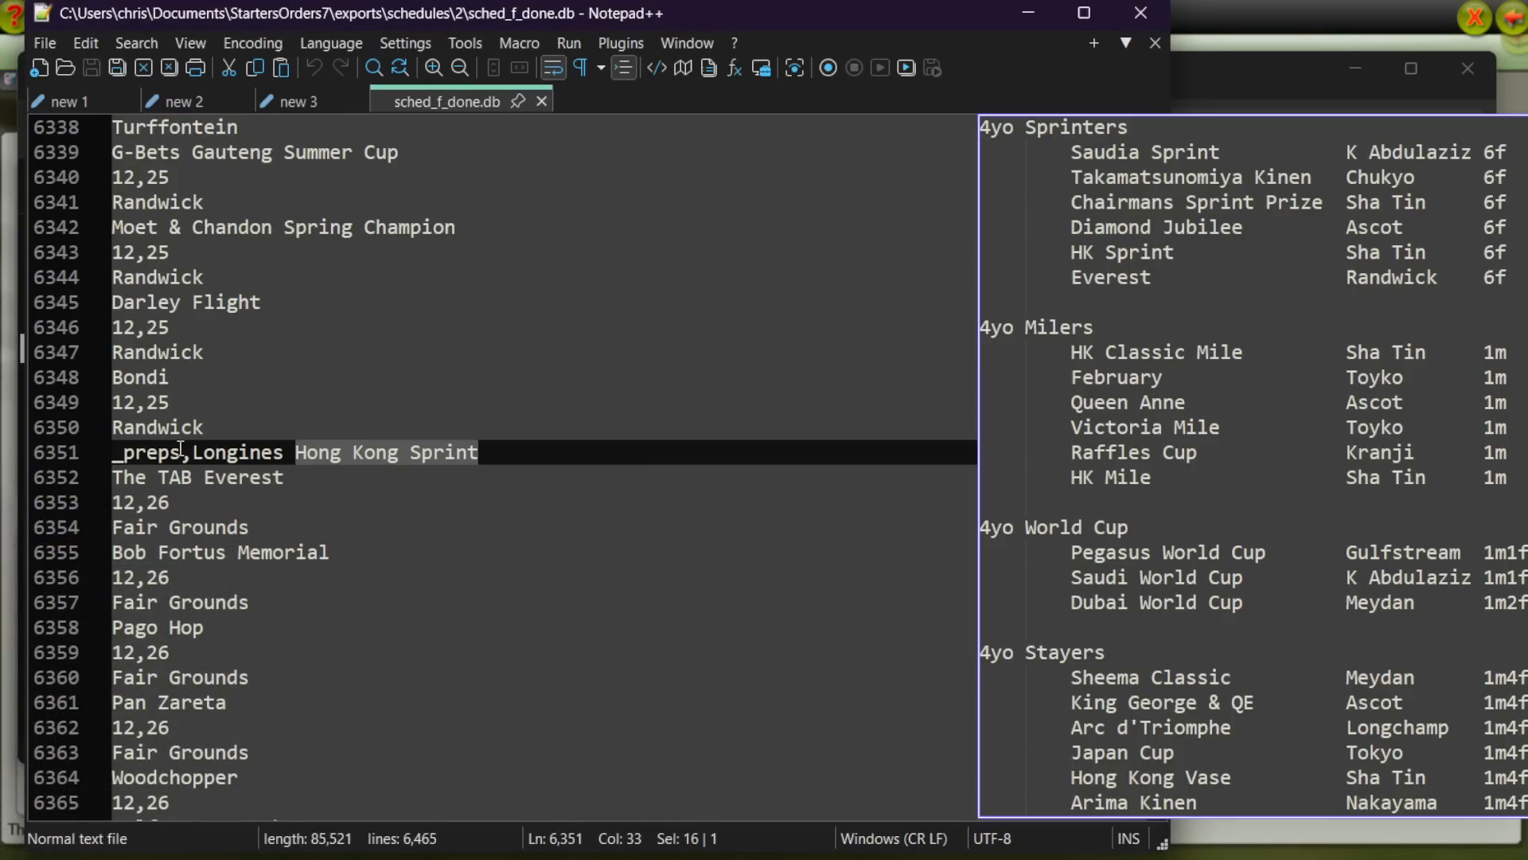
{"action": "double_click", "coordinate": [255, 314]}
{"action": "key", "text": "ctrl+f"}
{"action": "type", "text": "pegasus"}
{"action": "key", "text": "Return"}
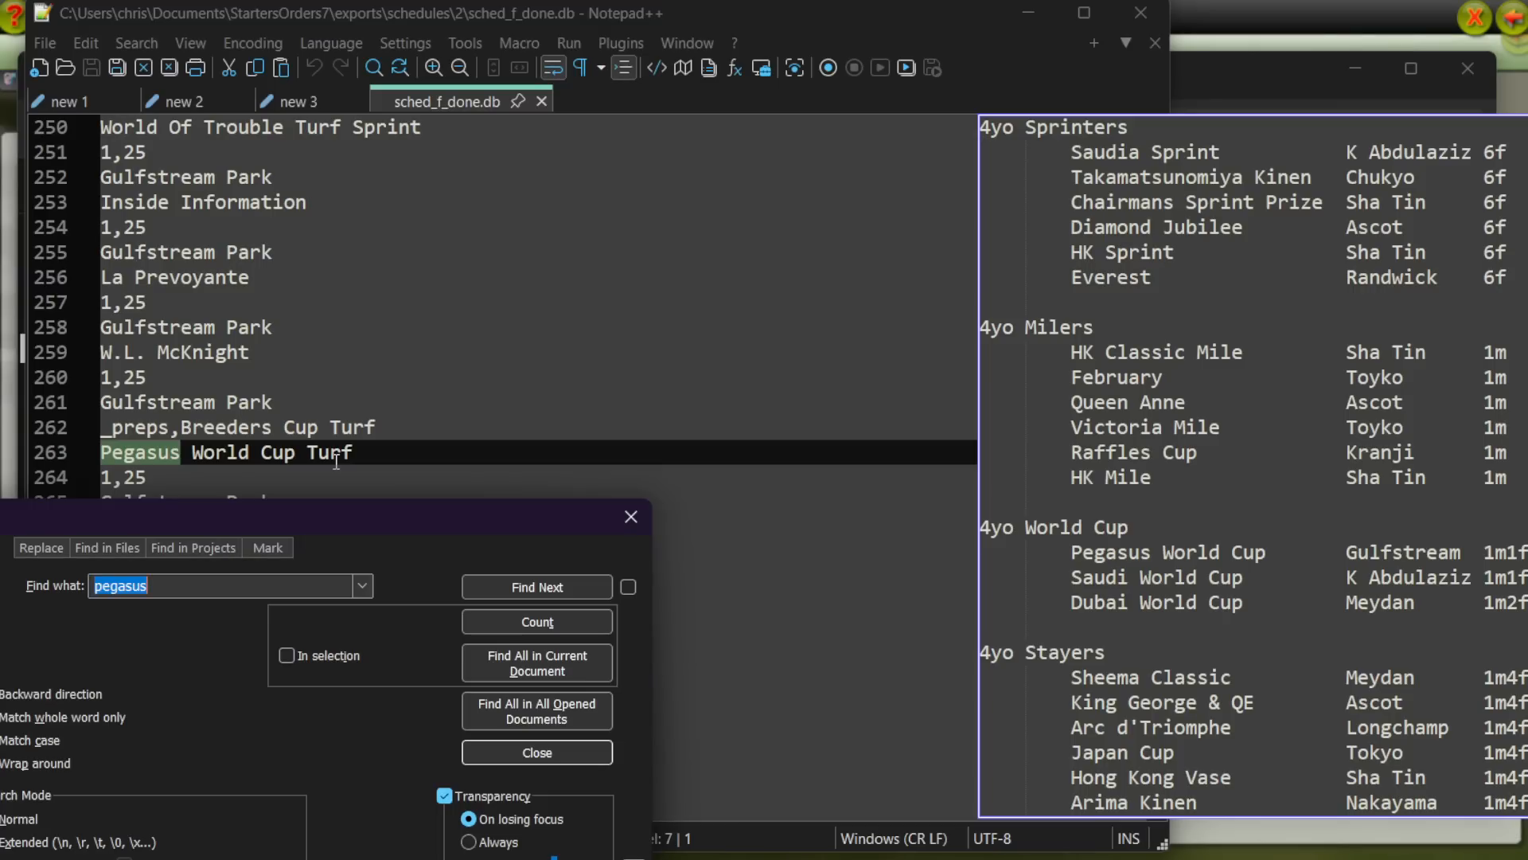
{"action": "left_click", "coordinate": [509, 587]}
{"action": "left_click_drag", "start_coordinate": [524, 529], "coordinate": [471, 600]}
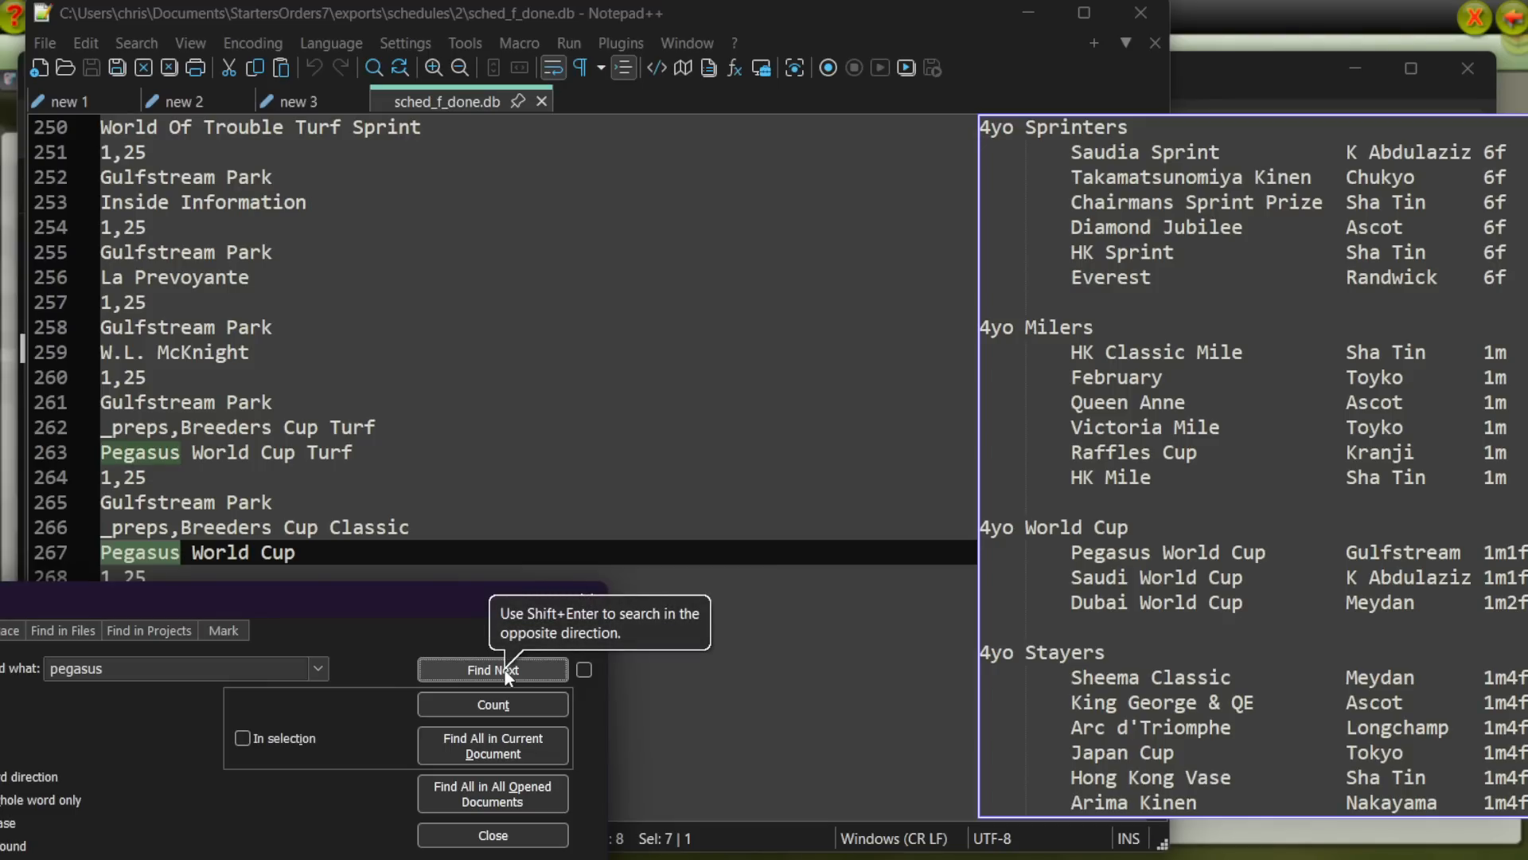
{"action": "left_click", "coordinate": [476, 672]}
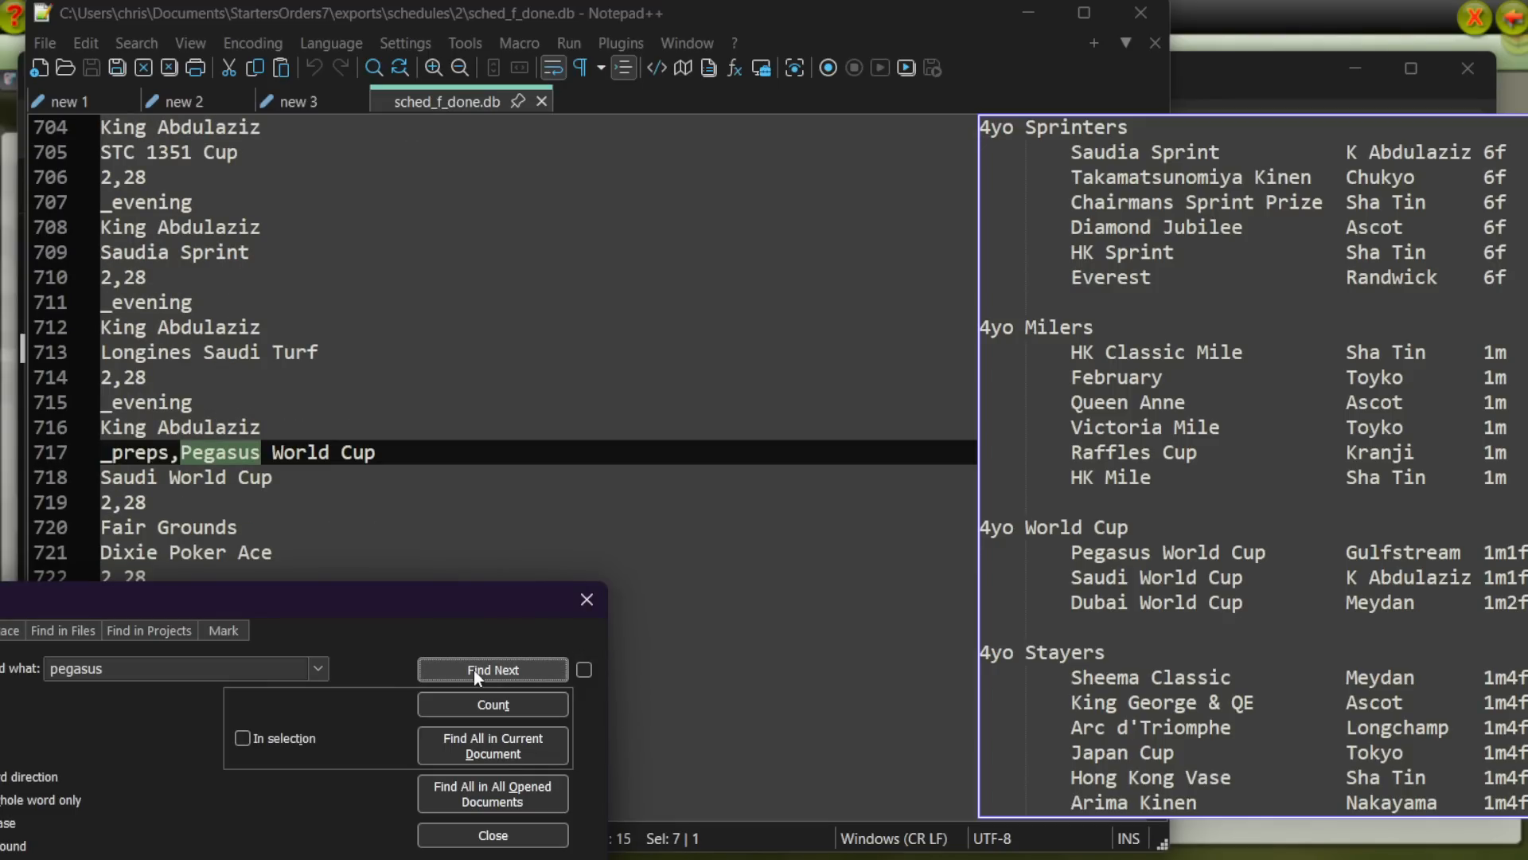
Step: Search for the next occurrence of Saudi World Cup to check which race uses it as a prep
{"action": "left_click_drag", "start_coordinate": [273, 477], "coordinate": [107, 485]}
{"action": "key", "text": "alt+Tab"}
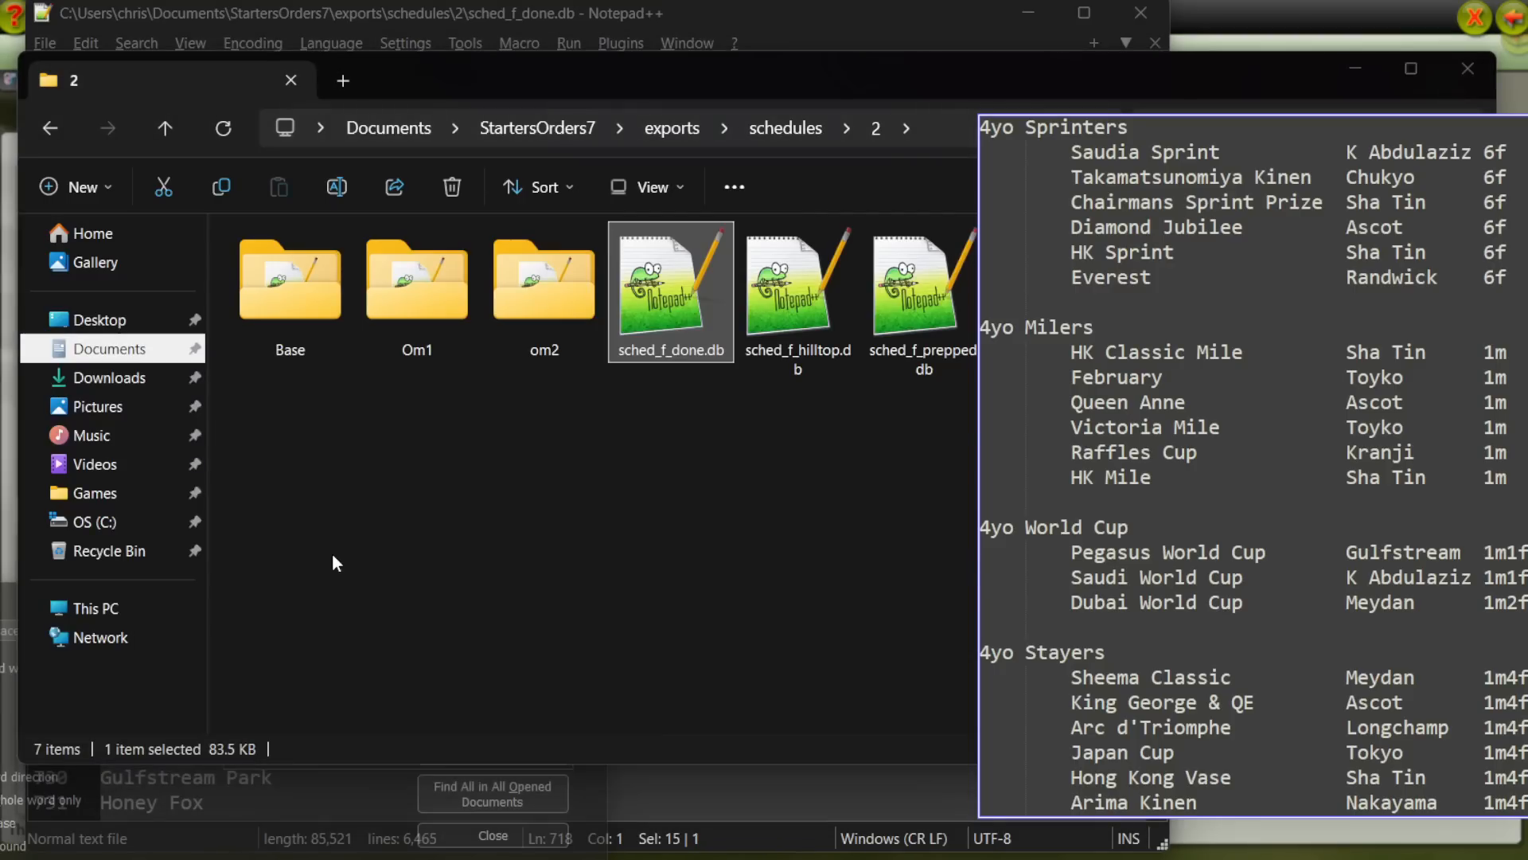
{"action": "key", "text": "alt+Tab"}
{"action": "key", "text": "ctrl+f"}
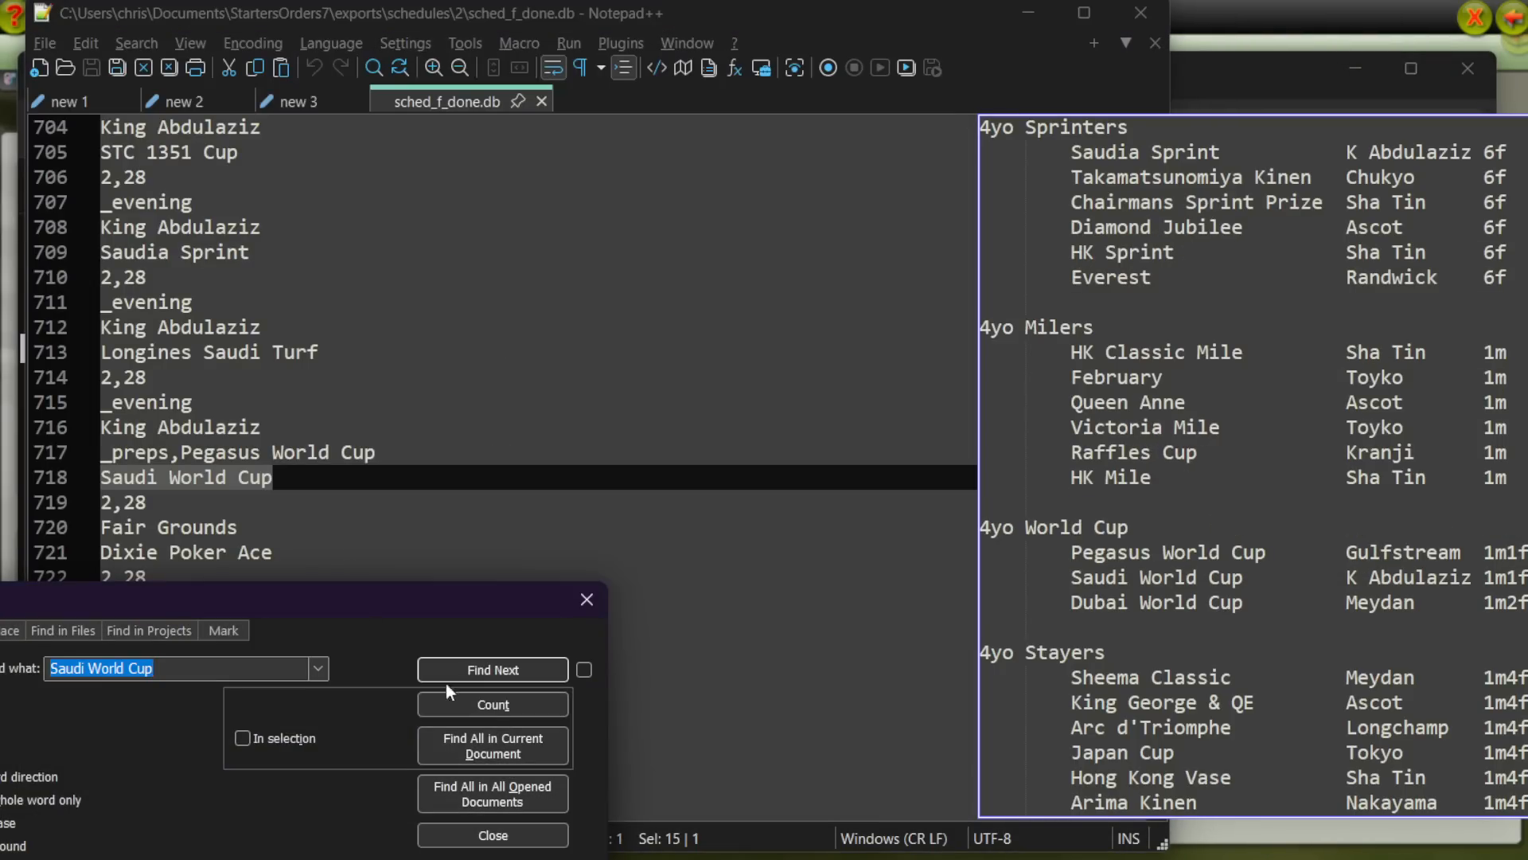
{"action": "left_click", "coordinate": [504, 669]}
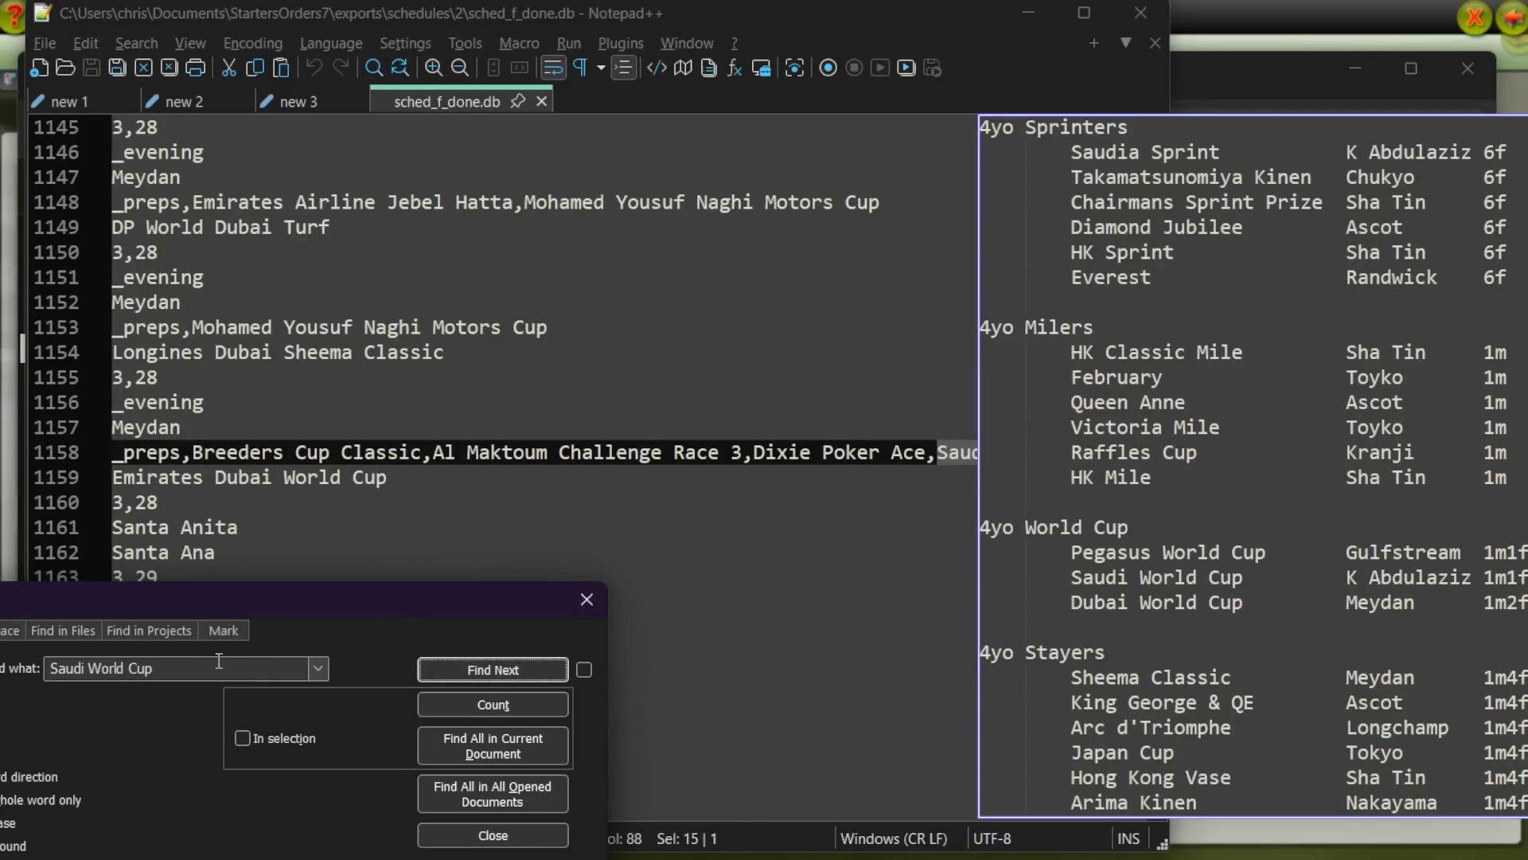
Step: Search the schedule for "arc d" and step through the occurrences to check the Arc de Triomphe prep links
{"action": "left_click_drag", "start_coordinate": [223, 663], "coordinate": [16, 668]}
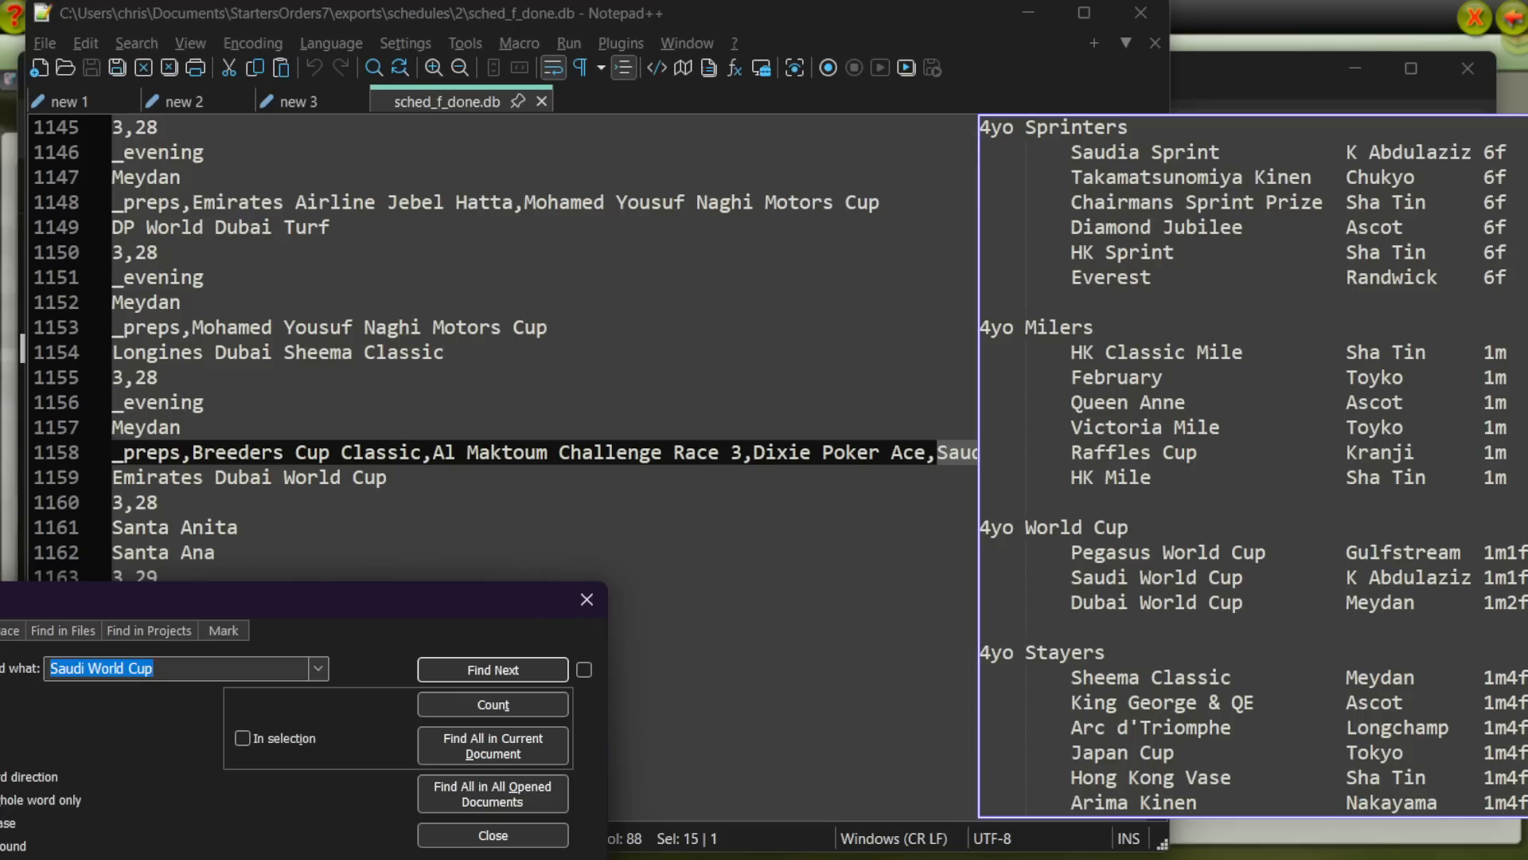
{"action": "type", "text": "ard"}
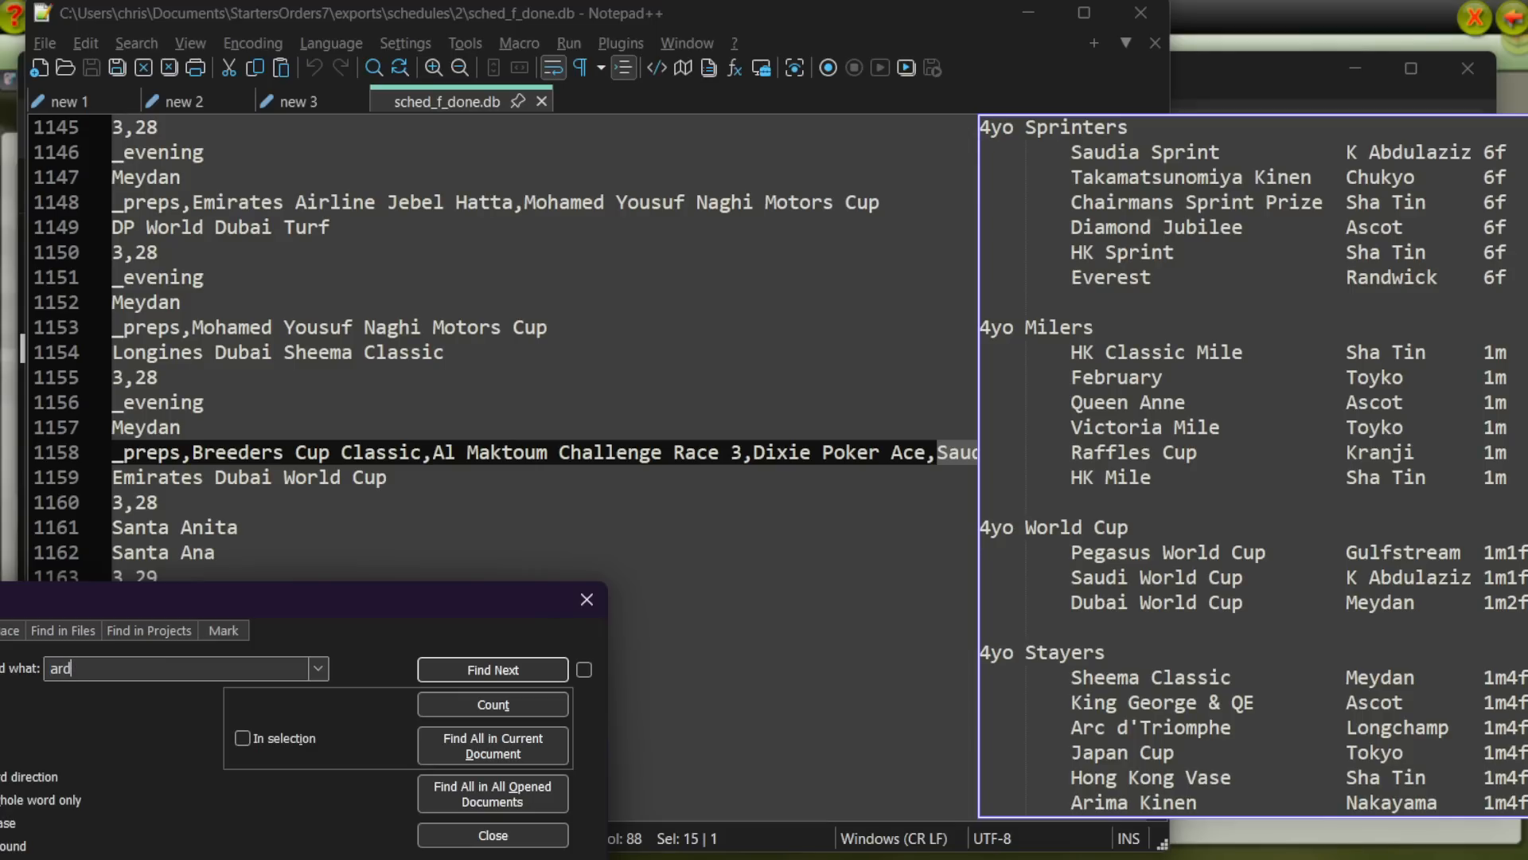
{"action": "key", "text": "BackSpace"}
{"action": "type", "text": "c d"}
{"action": "key", "text": "Return"}
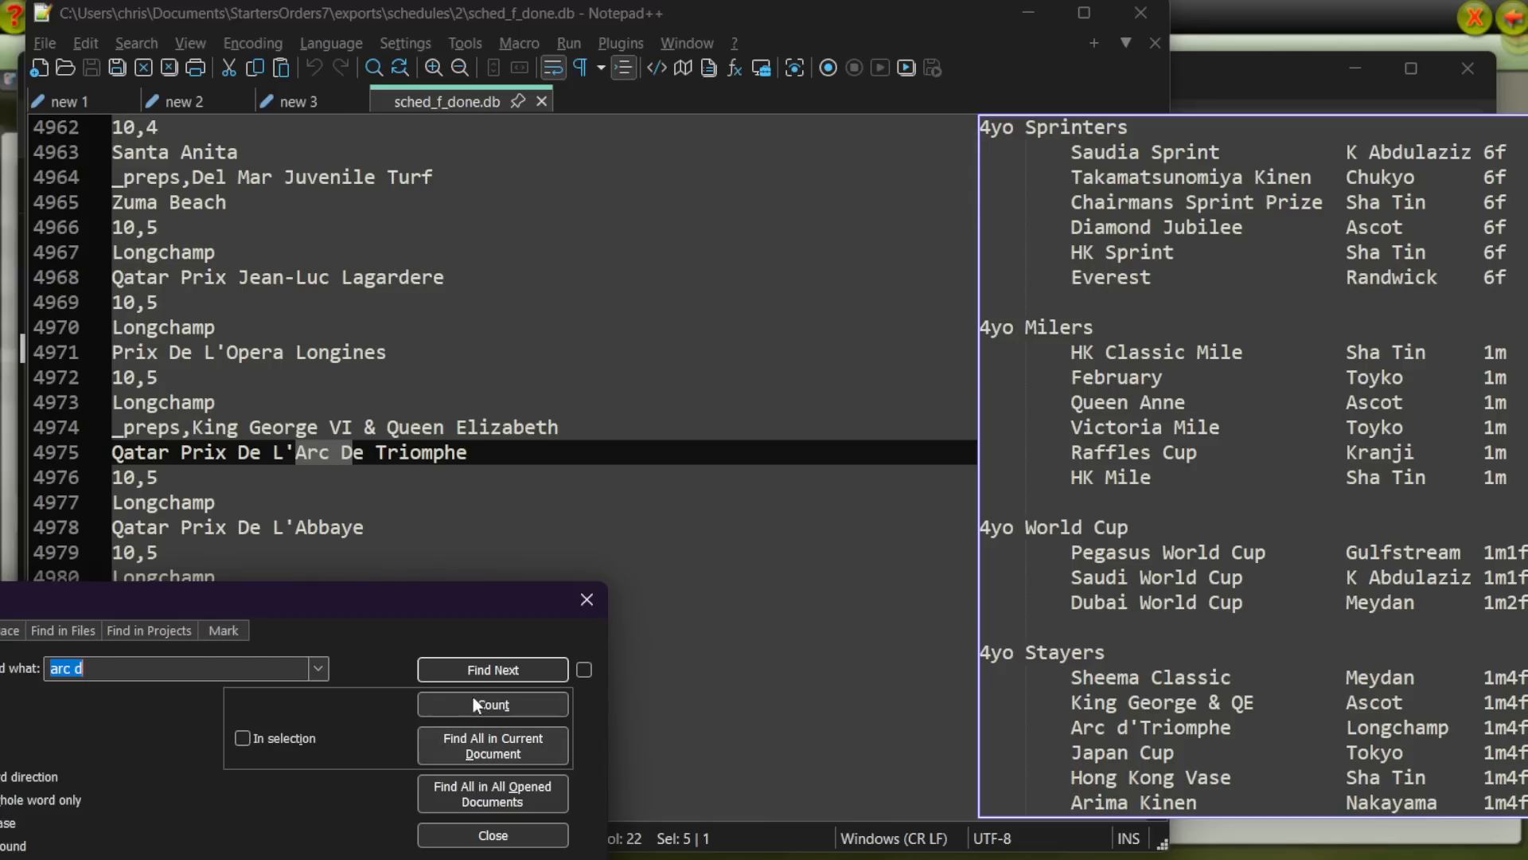
{"action": "left_click", "coordinate": [477, 673]}
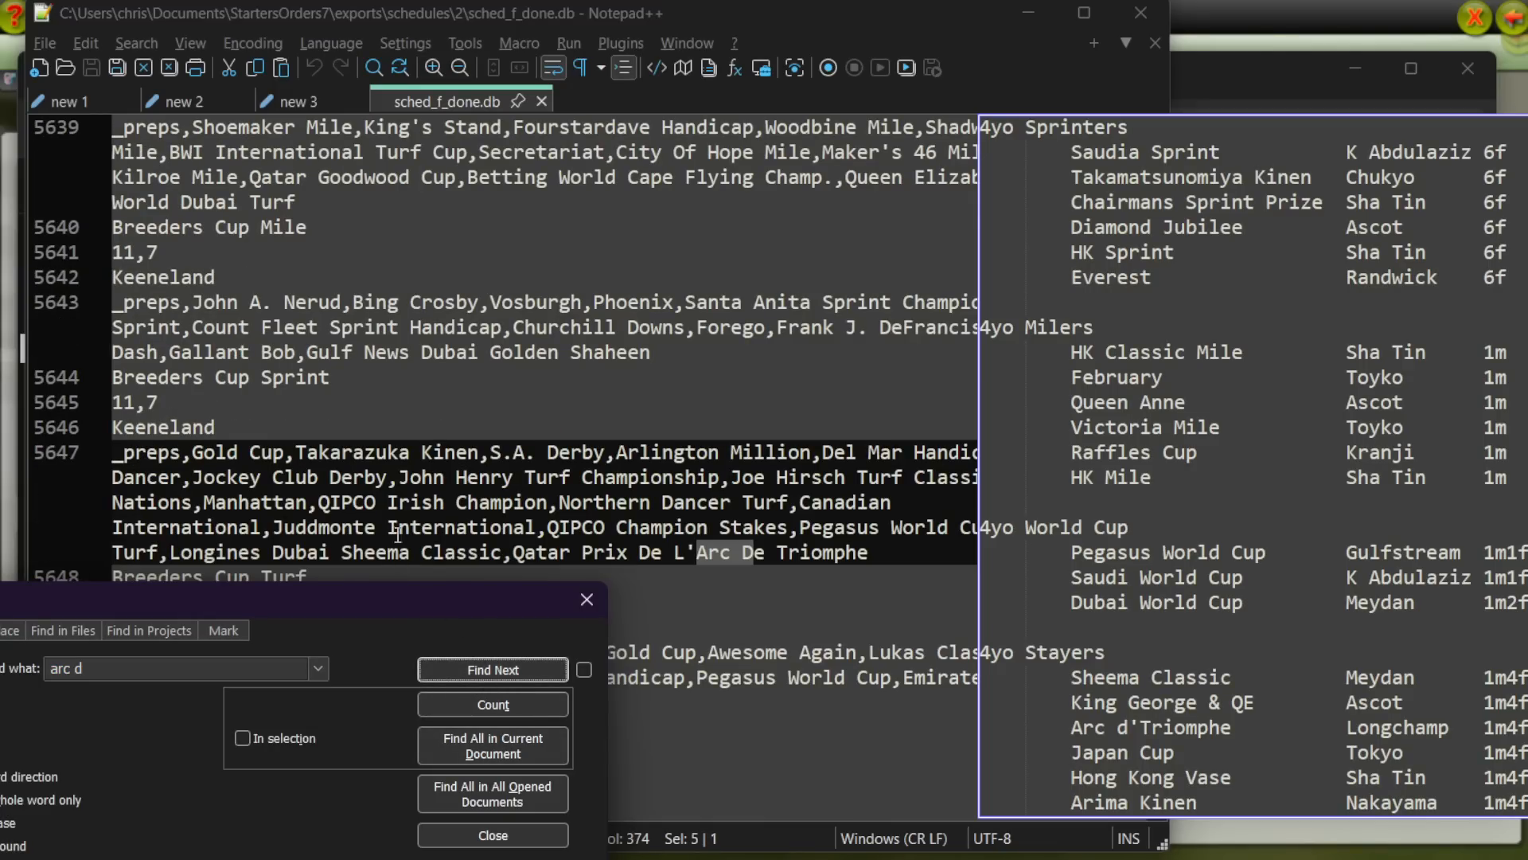
{"action": "scroll", "coordinate": [398, 523], "scroll_direction": "down", "scroll_amount": 1}
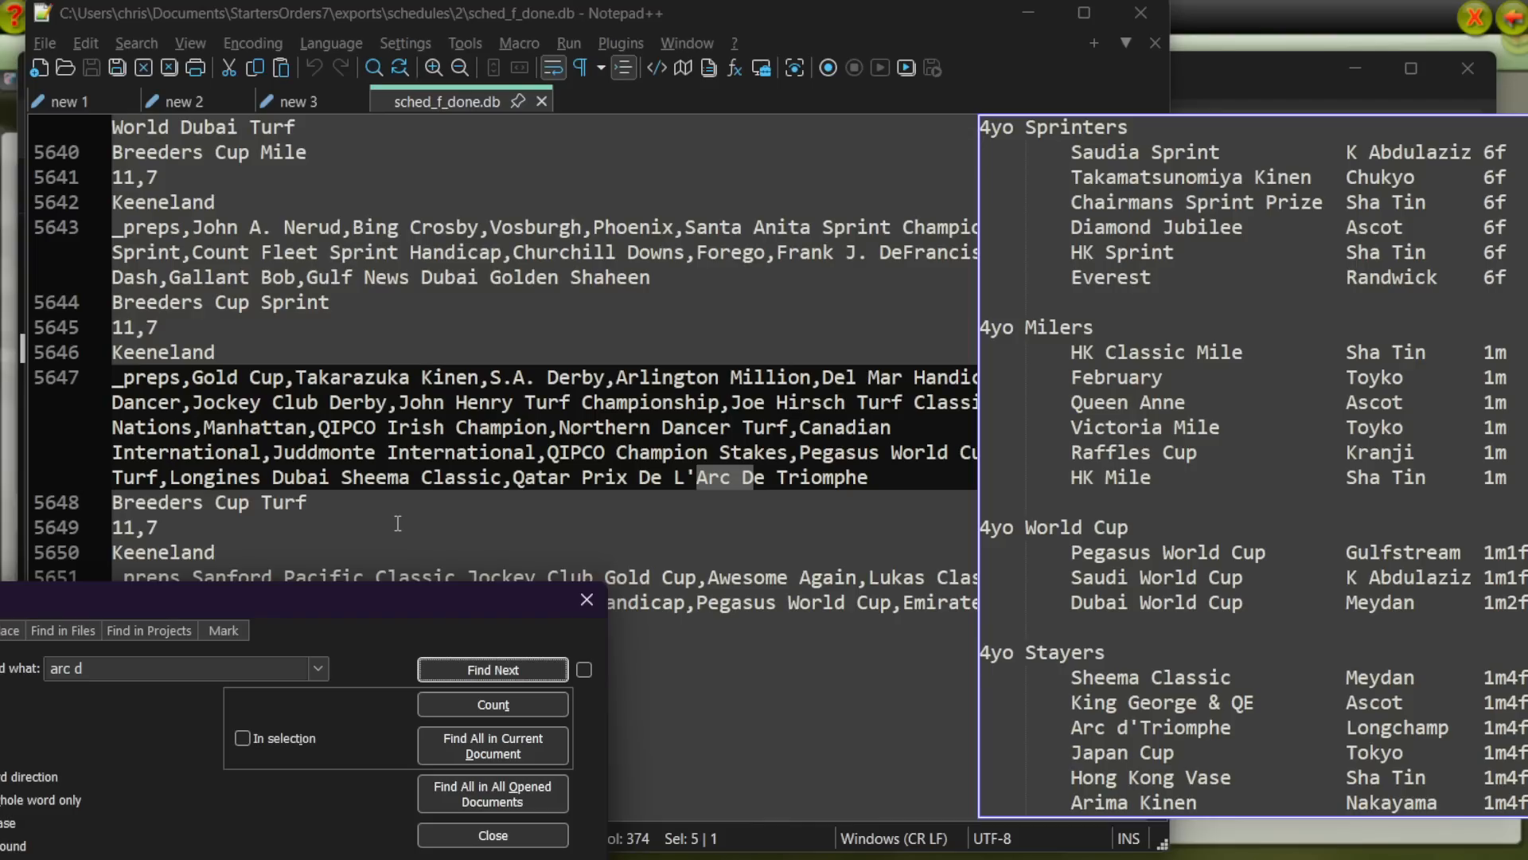
{"action": "left_click", "coordinate": [504, 671]}
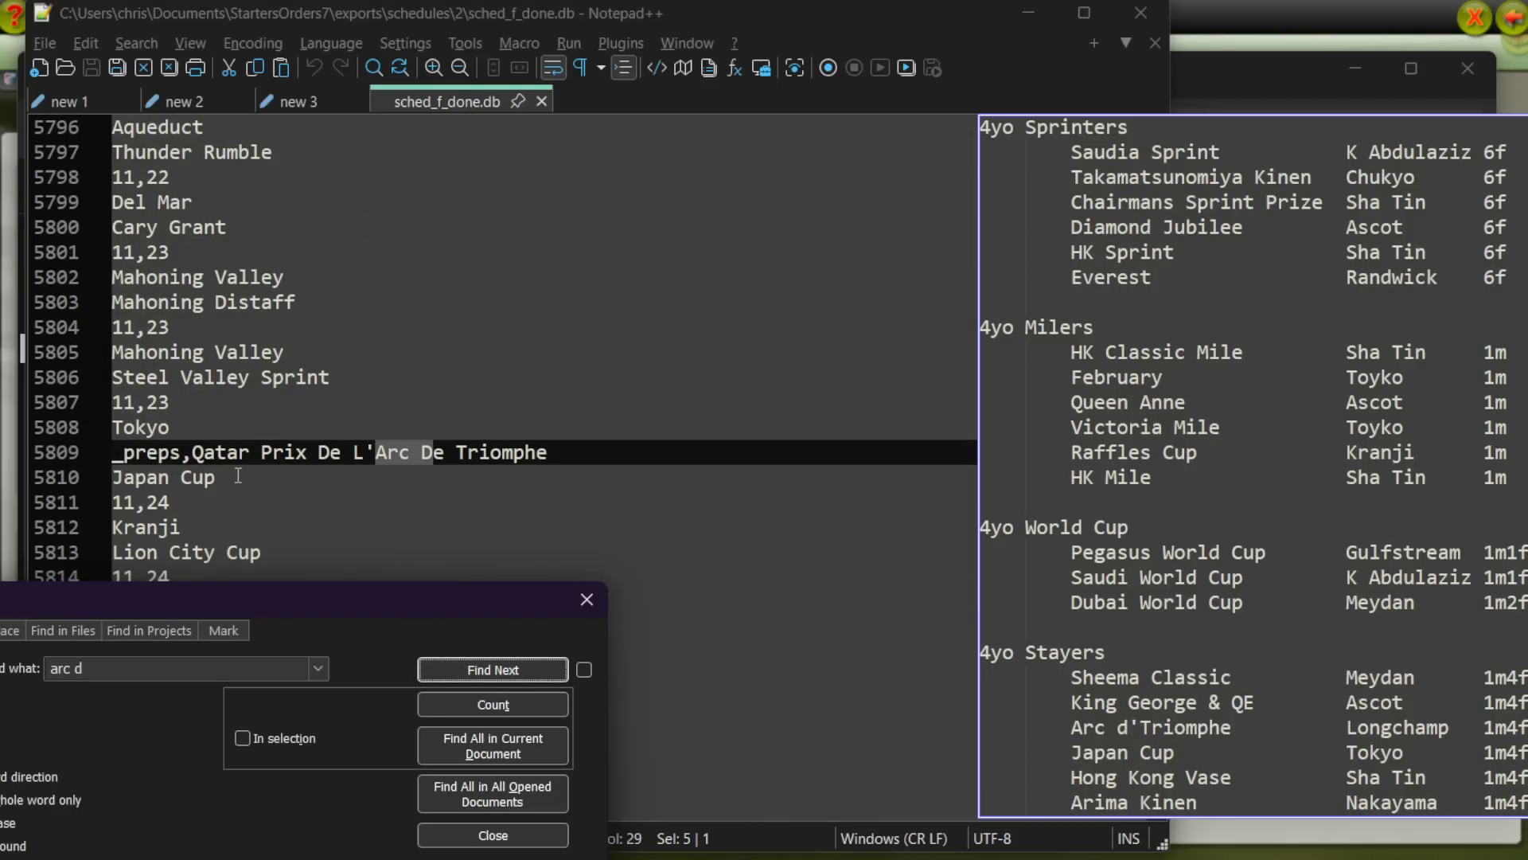
Step: Search the schedule for "japan cup" and step to the following occurrence to check its prep link
{"action": "left_click", "coordinate": [187, 669]}
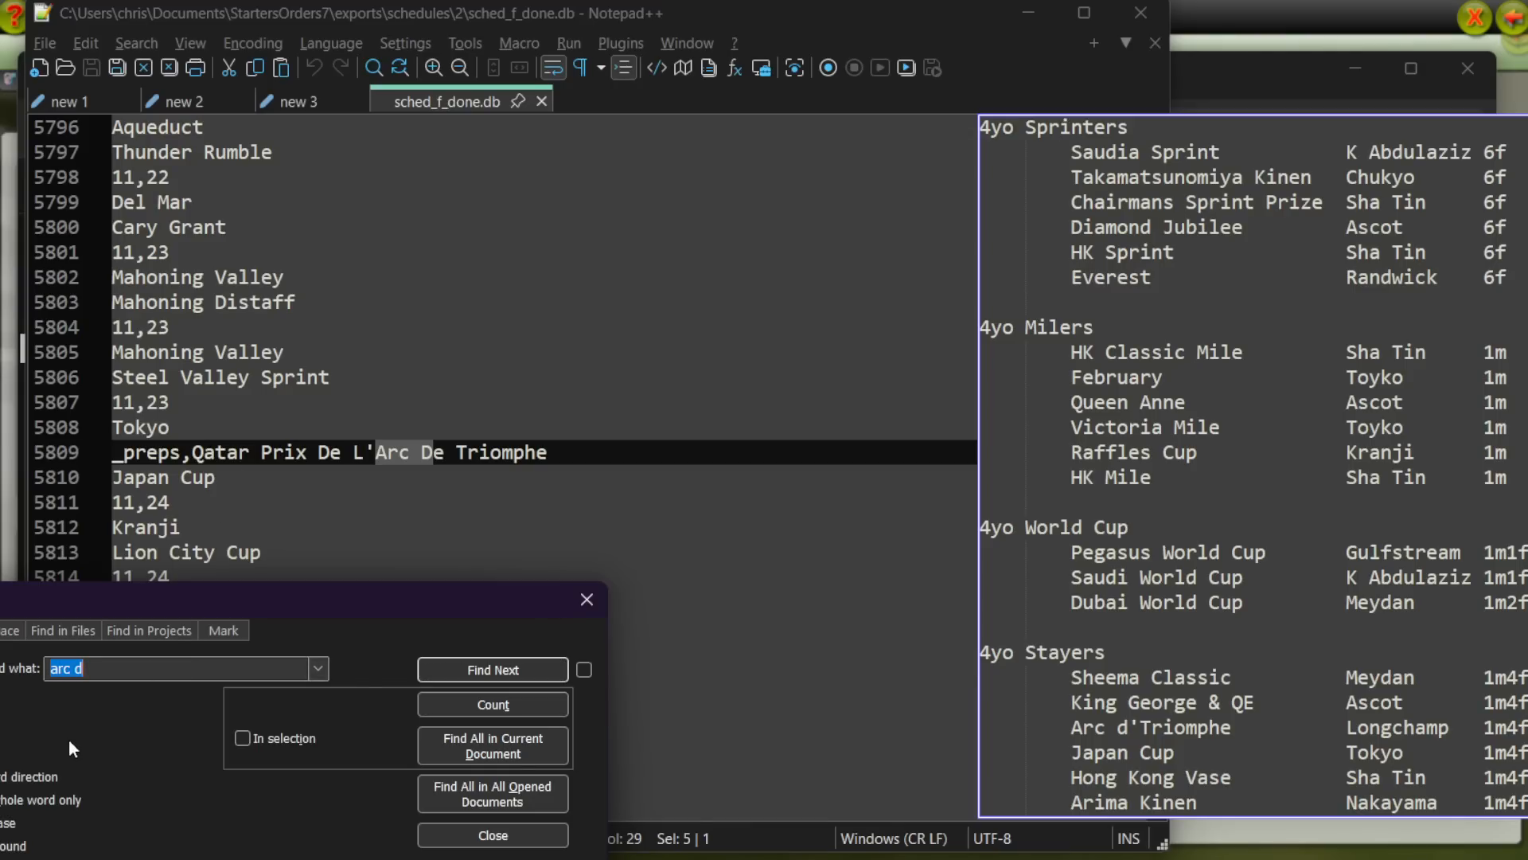
{"action": "type", "text": "japan cup"}
{"action": "key", "text": "Return"}
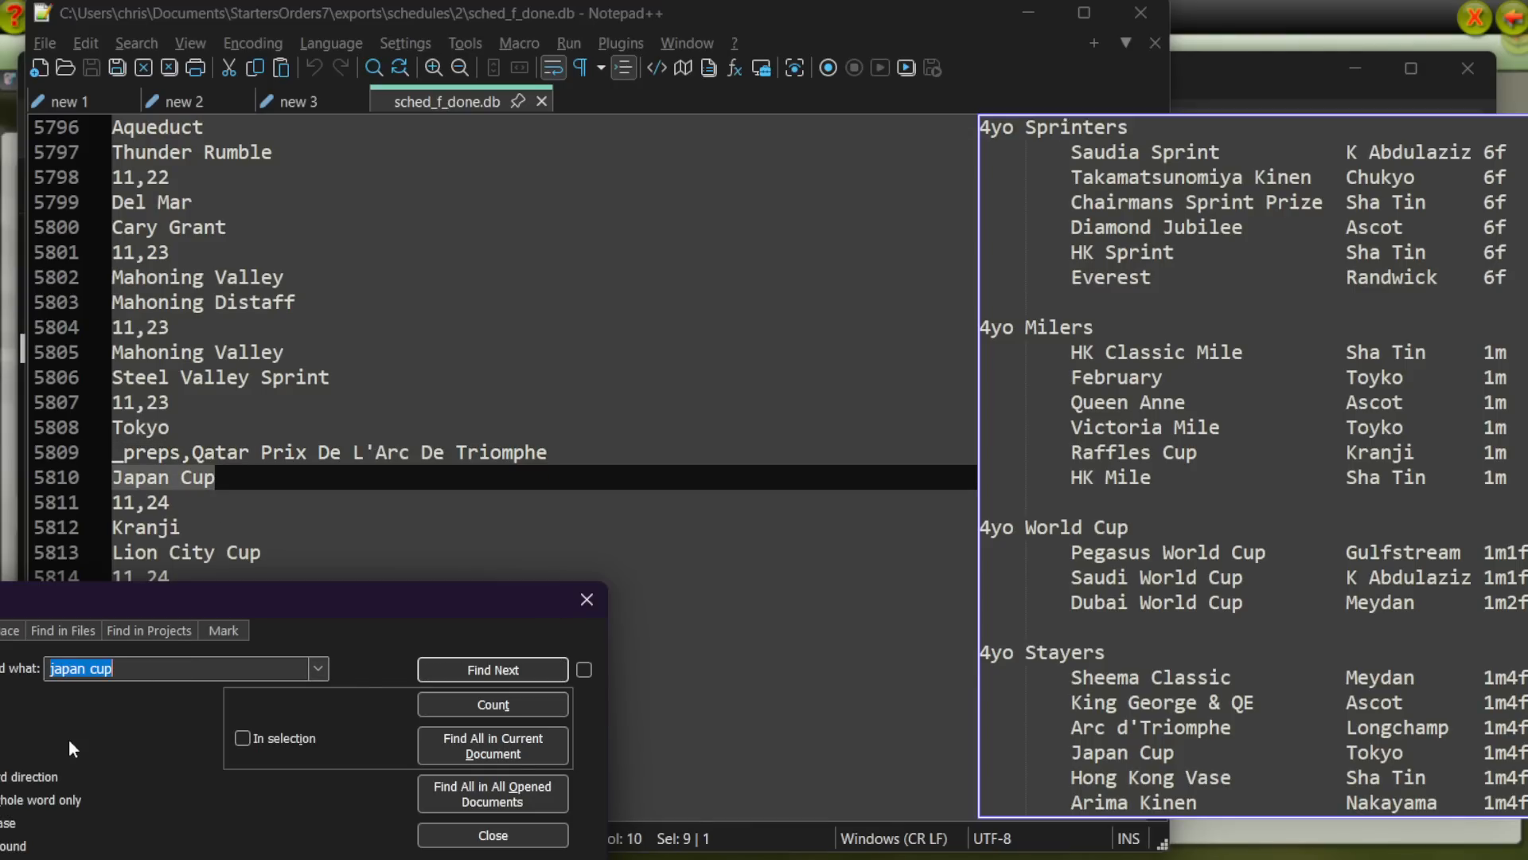
{"action": "key", "text": "Return"}
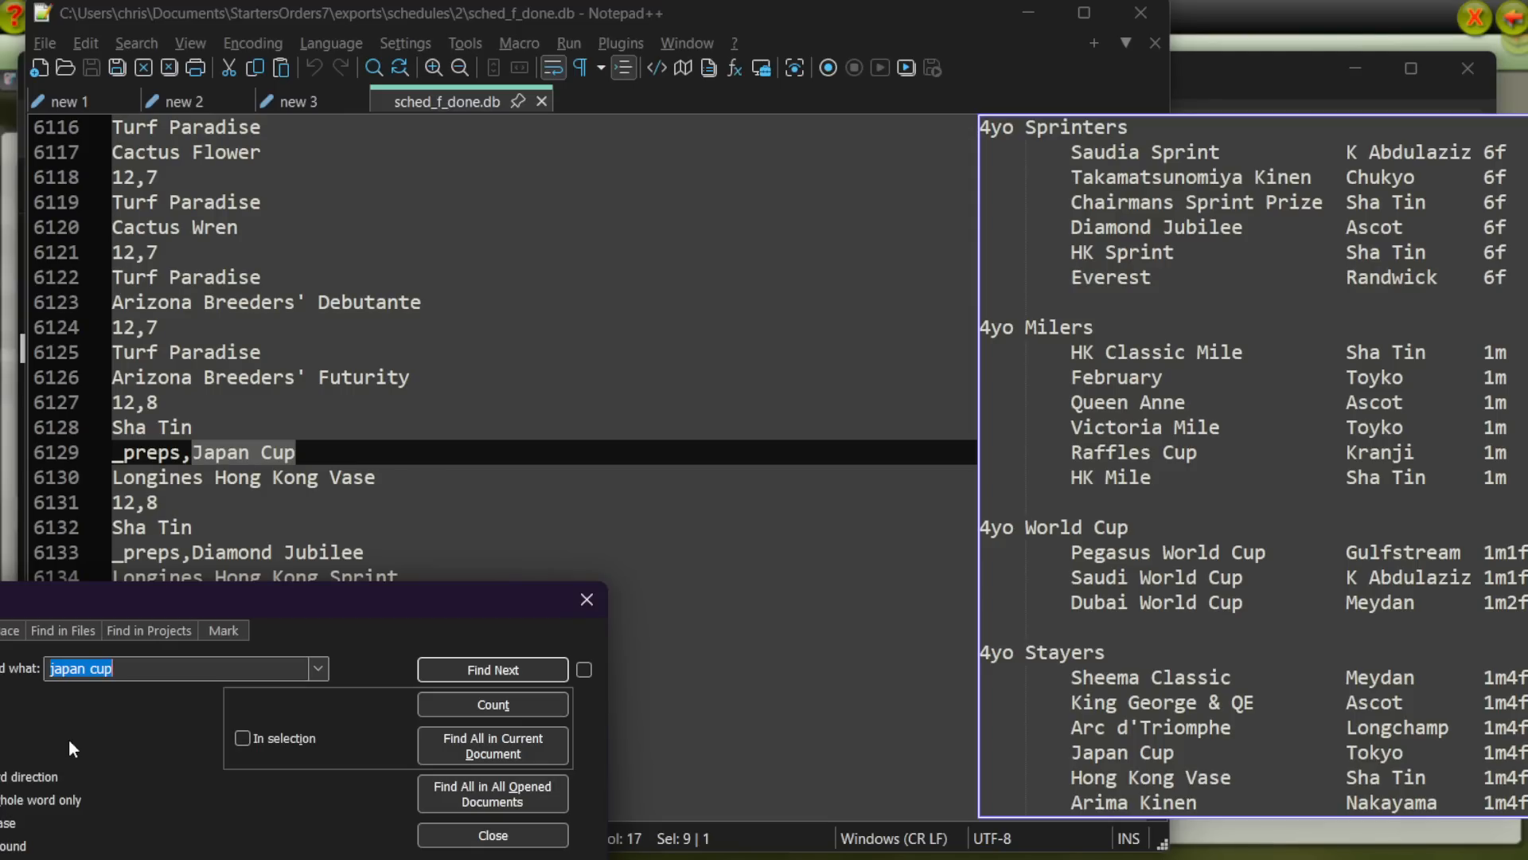
Step: Search for "g vase", step to the following occurrence to check the Hong Kong Vase prep link, and close the search
{"action": "type", "text": "hong"}
{"action": "key", "text": "BackSpace"}
{"action": "key", "text": "BackSpace"}
{"action": "key", "text": "BackSpace"}
{"action": "key", "text": "BackSpace"}
{"action": "type", "text": "g vase"}
{"action": "key", "text": "Return"}
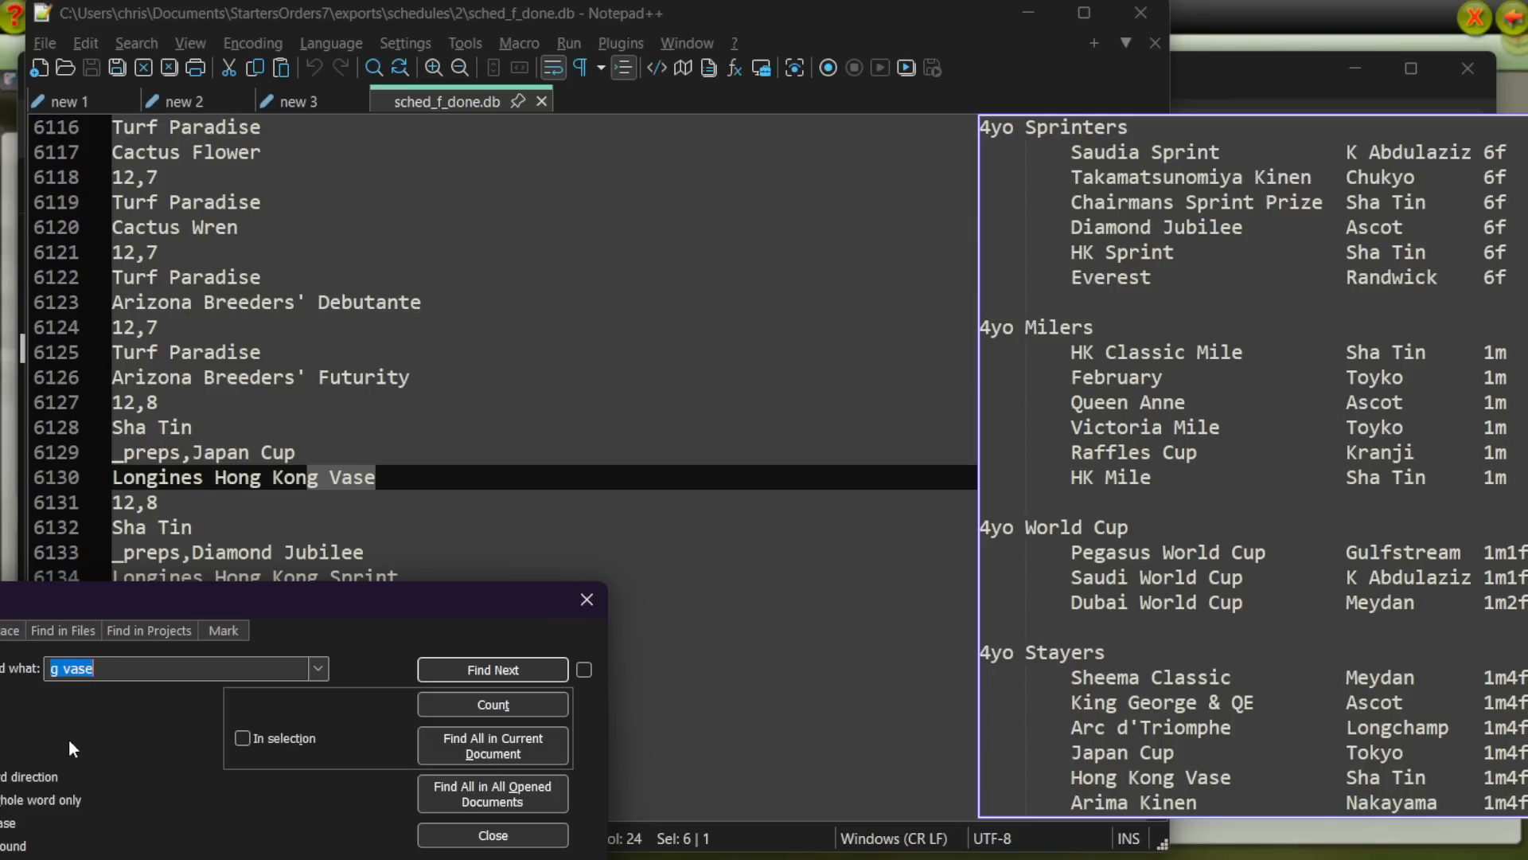
{"action": "key", "text": "Return"}
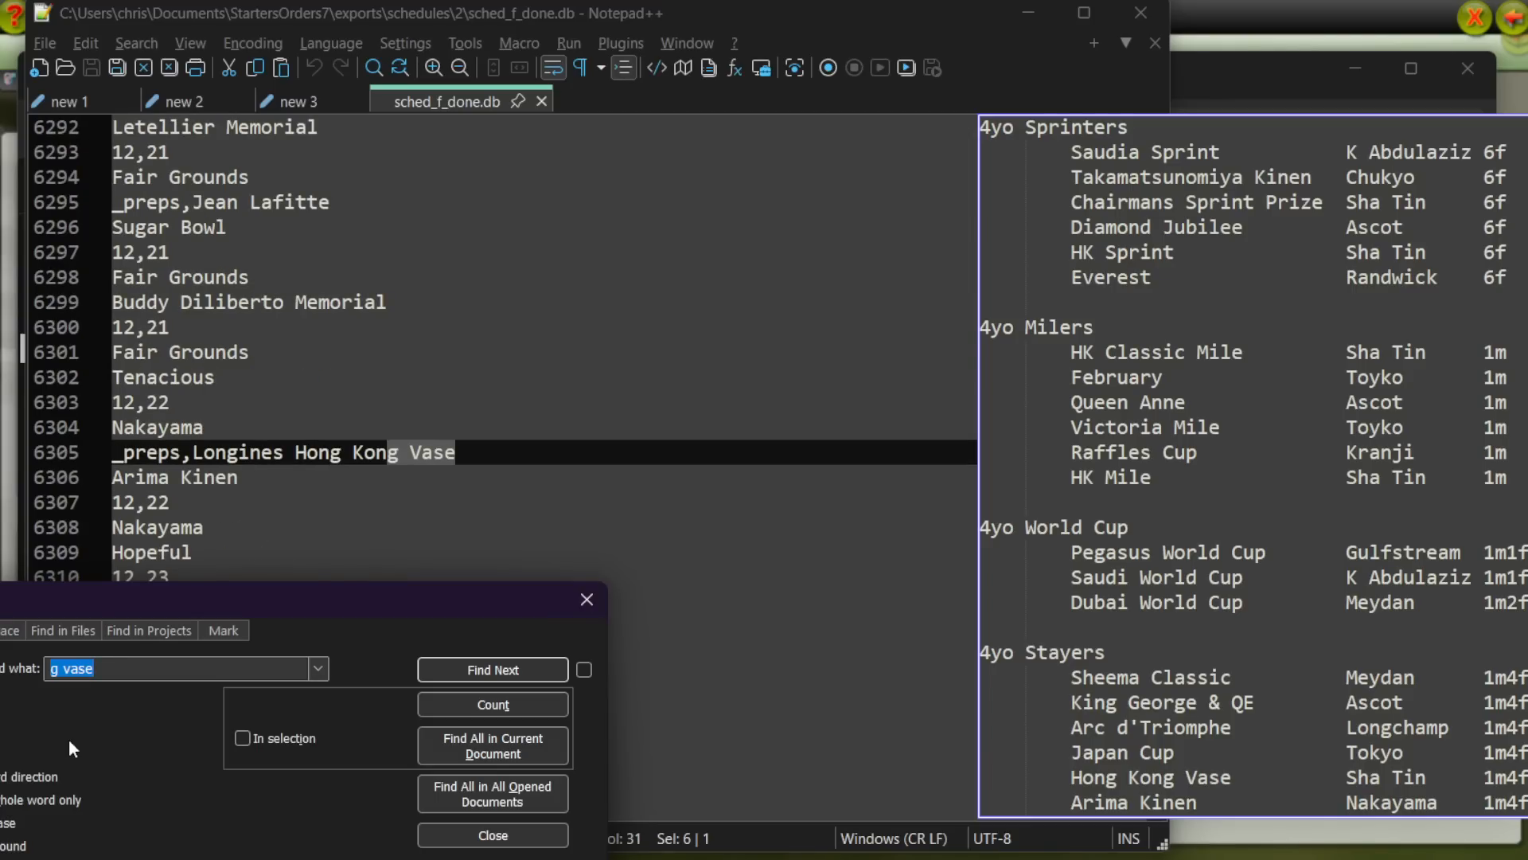
{"action": "left_click", "coordinate": [492, 835]}
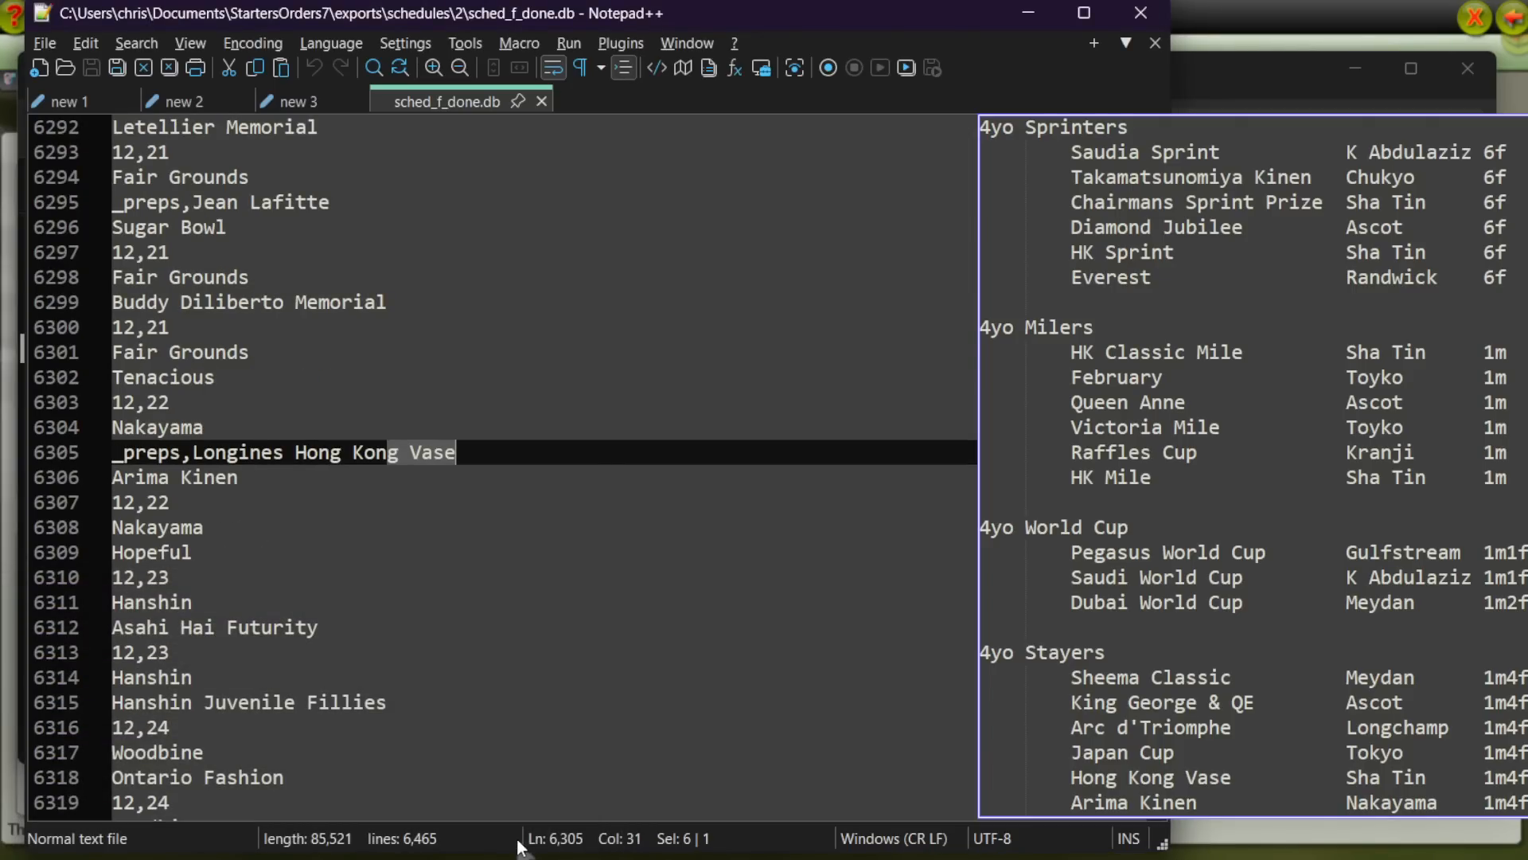
Step: Close the race list overlay and the sched_f_done.db file, and move the text editor clear of the folder window
{"action": "left_click_drag", "start_coordinate": [1388, 307], "coordinate": [855, 272]}
{"action": "double_click", "coordinate": [1122, 132]}
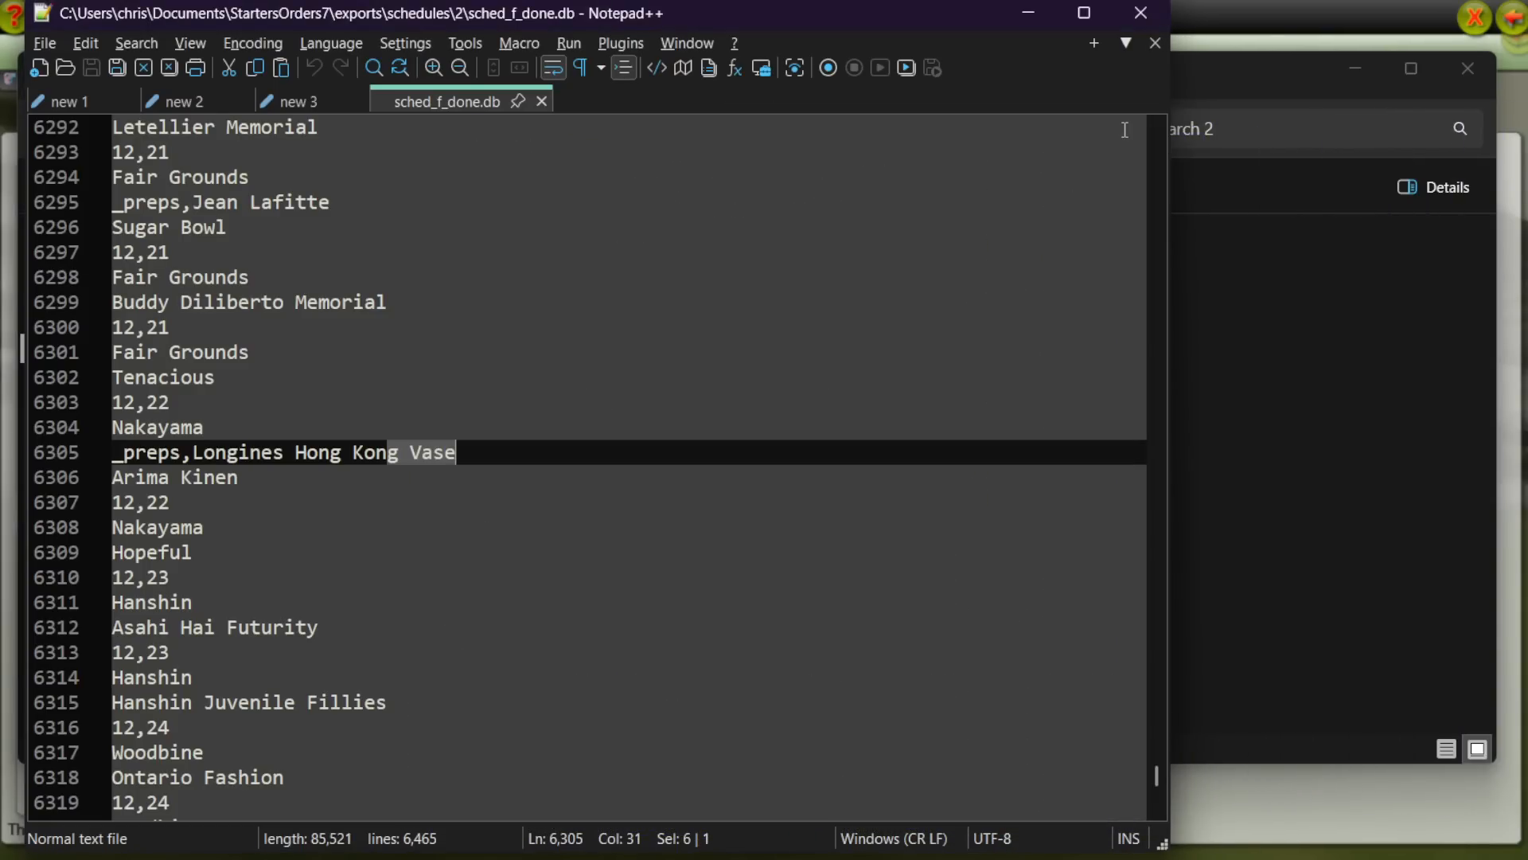
{"action": "left_click", "coordinate": [541, 100]}
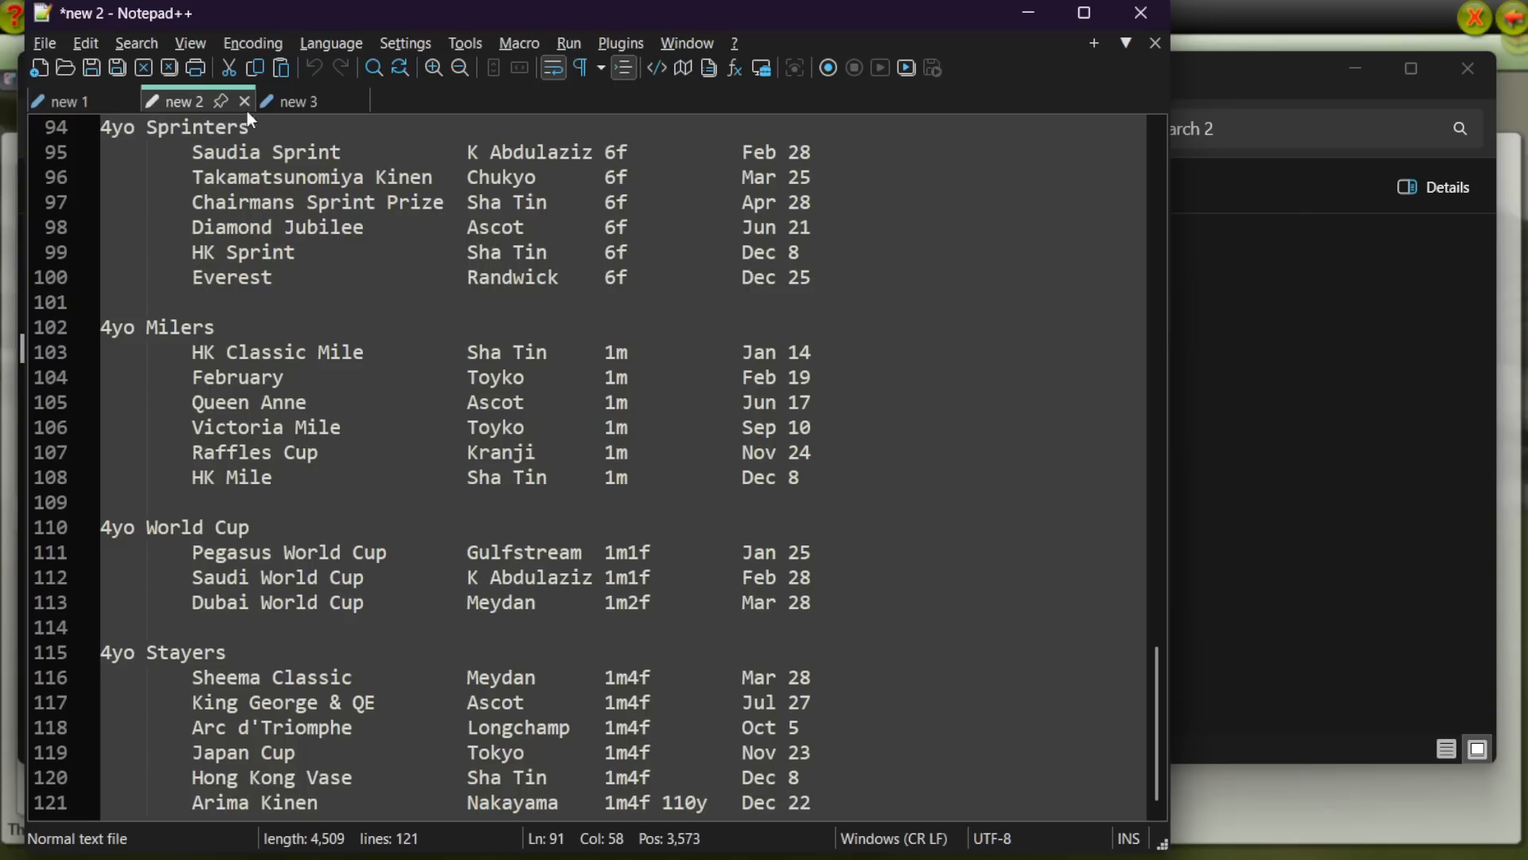
{"action": "left_click_drag", "start_coordinate": [612, 14], "coordinate": [0, 78]}
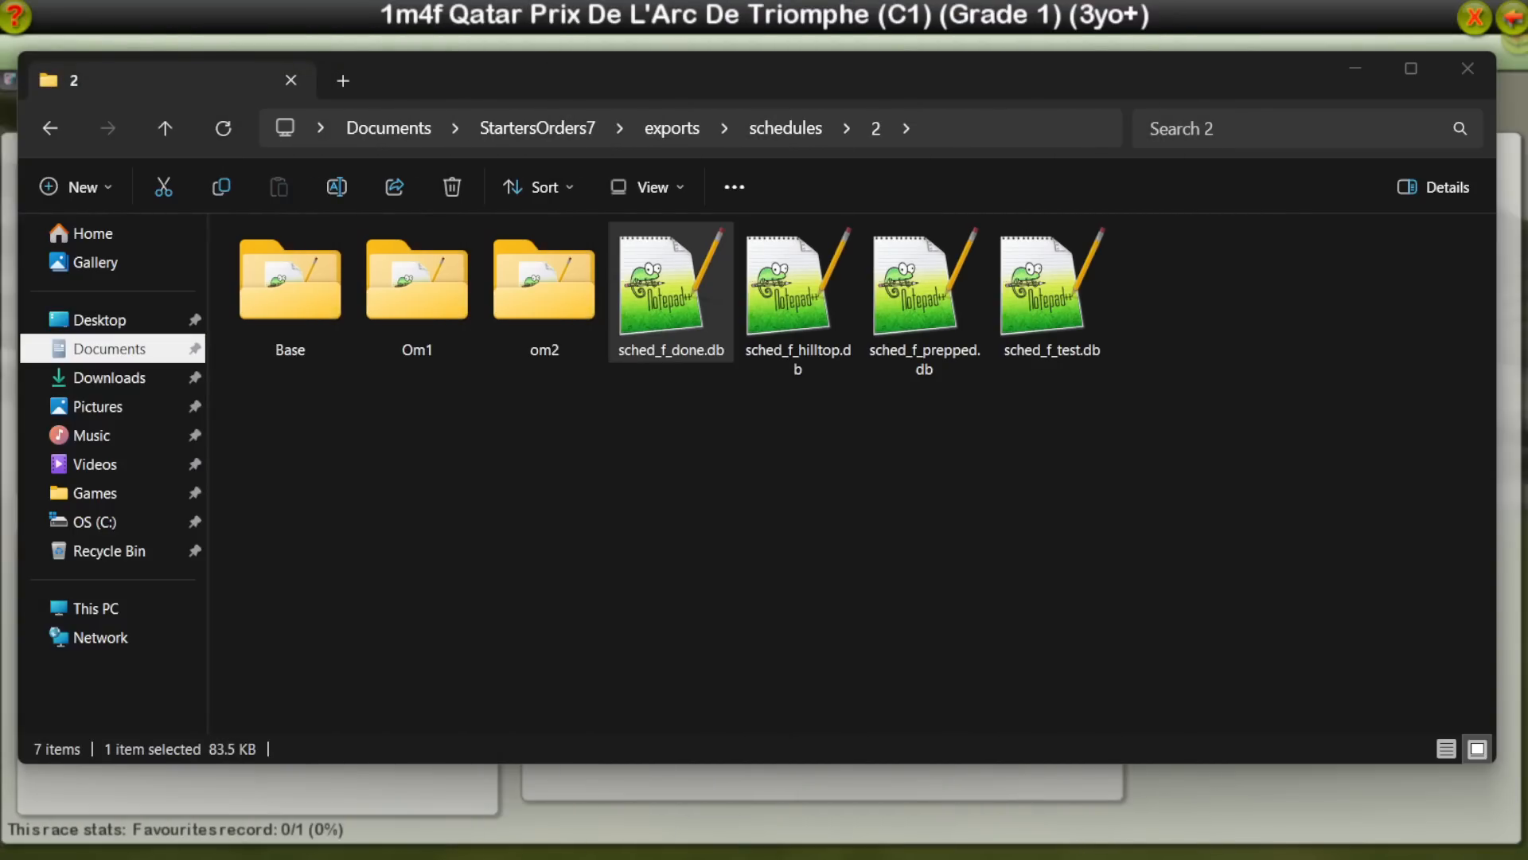
Step: Create a new folder named om3 inside schedules folder 2
{"action": "left_click", "coordinate": [938, 495]}
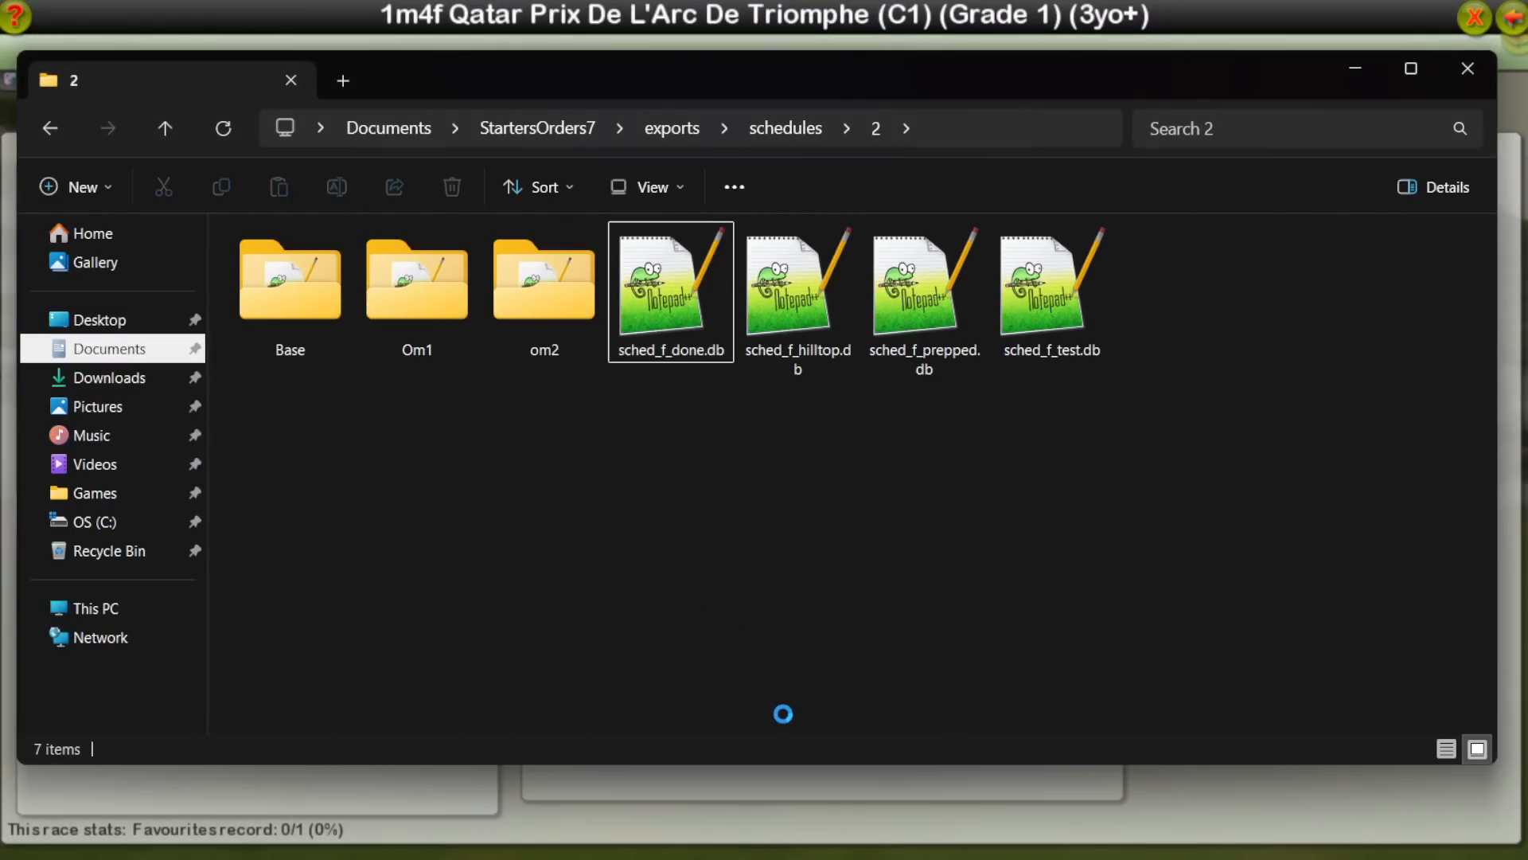
{"action": "right_click", "coordinate": [788, 675]}
{"action": "mouse_move", "coordinate": [954, 790]}
{"action": "left_click", "coordinate": [1116, 788]}
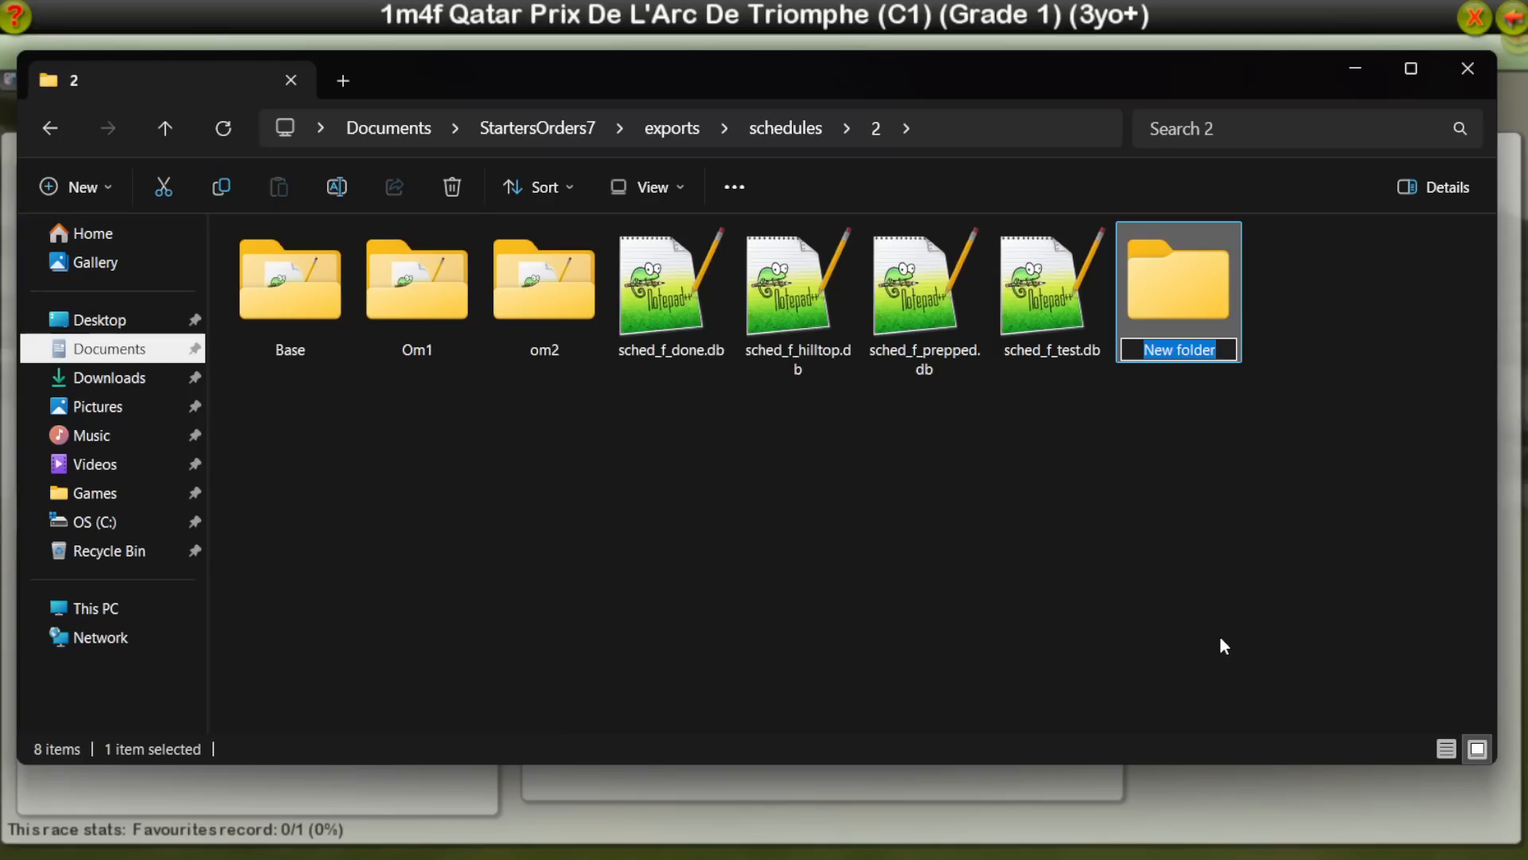
{"action": "type", "text": "om3"}
{"action": "key", "text": "Return"}
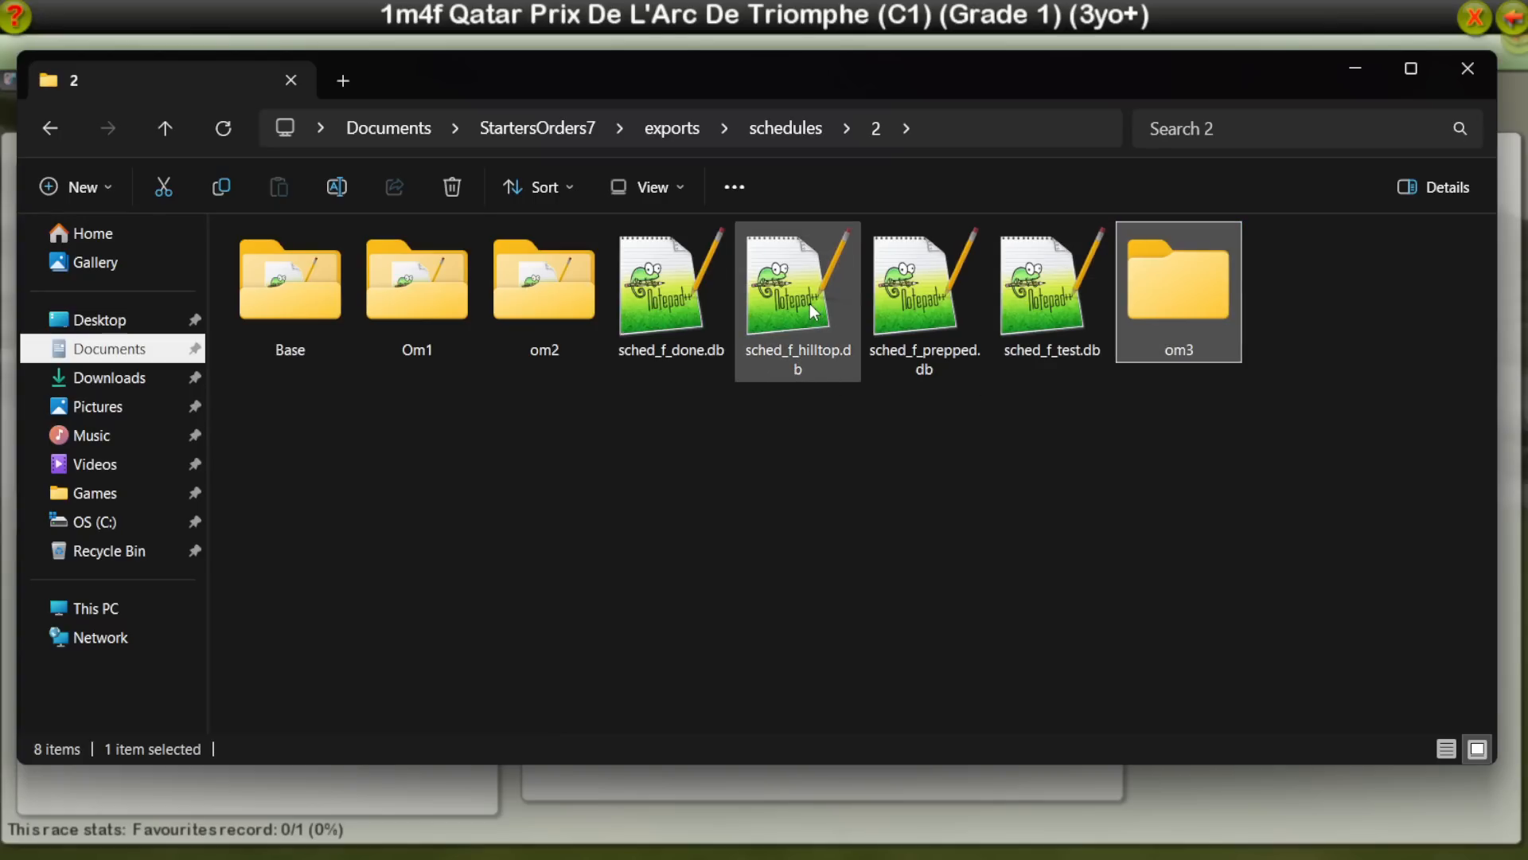
Step: Move sched_f_hilltop.db, sched_f_prepped.db and sched_f_test.db into the om3 folder
{"action": "left_click_drag", "start_coordinate": [809, 303], "coordinate": [1136, 293]}
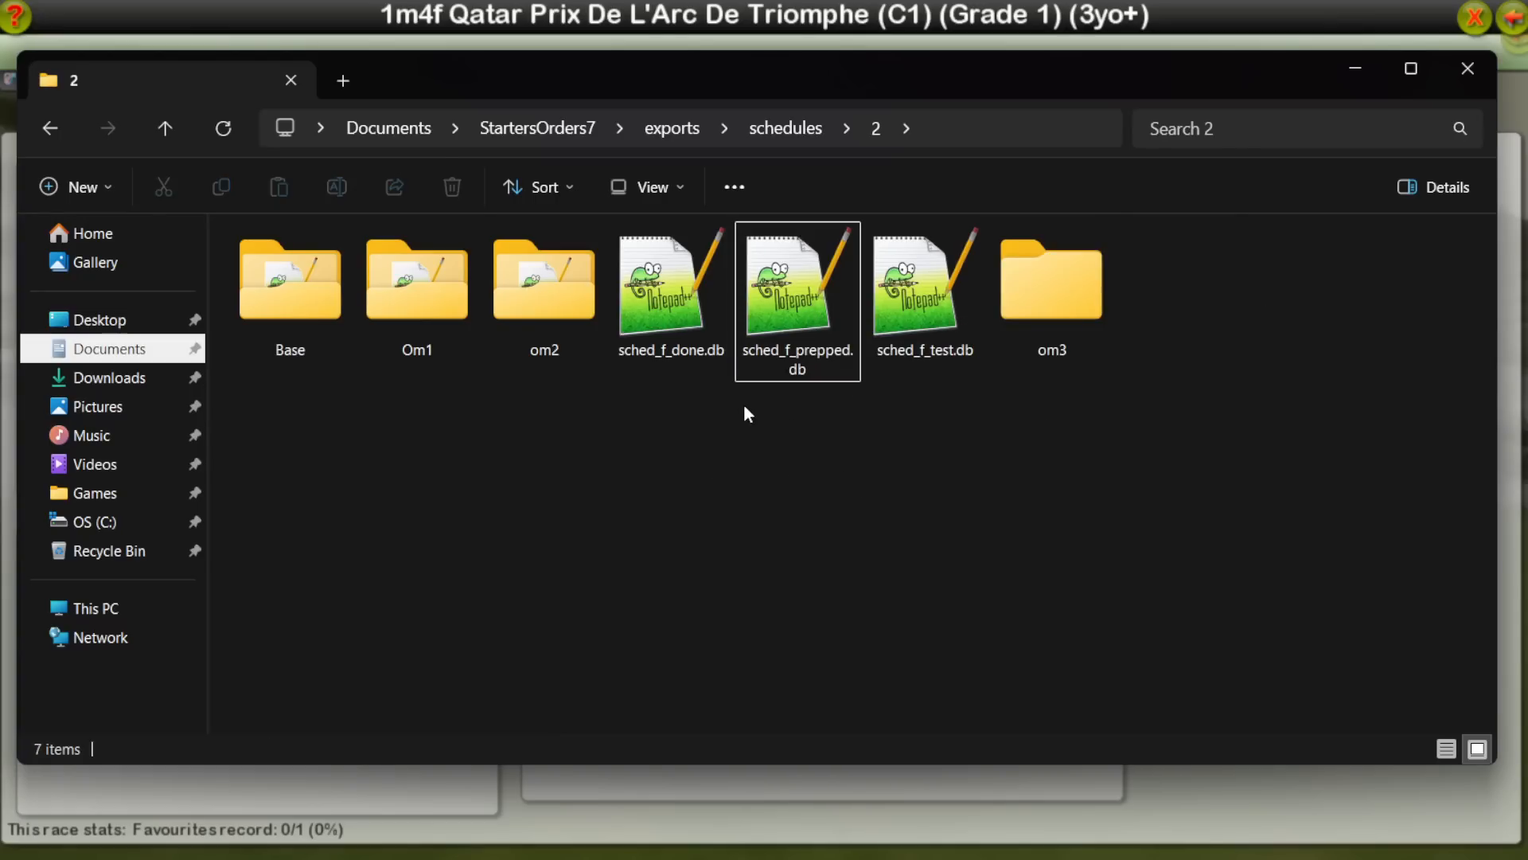
{"action": "left_click_drag", "start_coordinate": [874, 348], "coordinate": [1050, 318]}
{"action": "left_click_drag", "start_coordinate": [796, 334], "coordinate": [903, 362]}
Step: Duplicate sched_f_done.db in the same folder and move the original into om3
{"action": "left_click", "coordinate": [638, 298]}
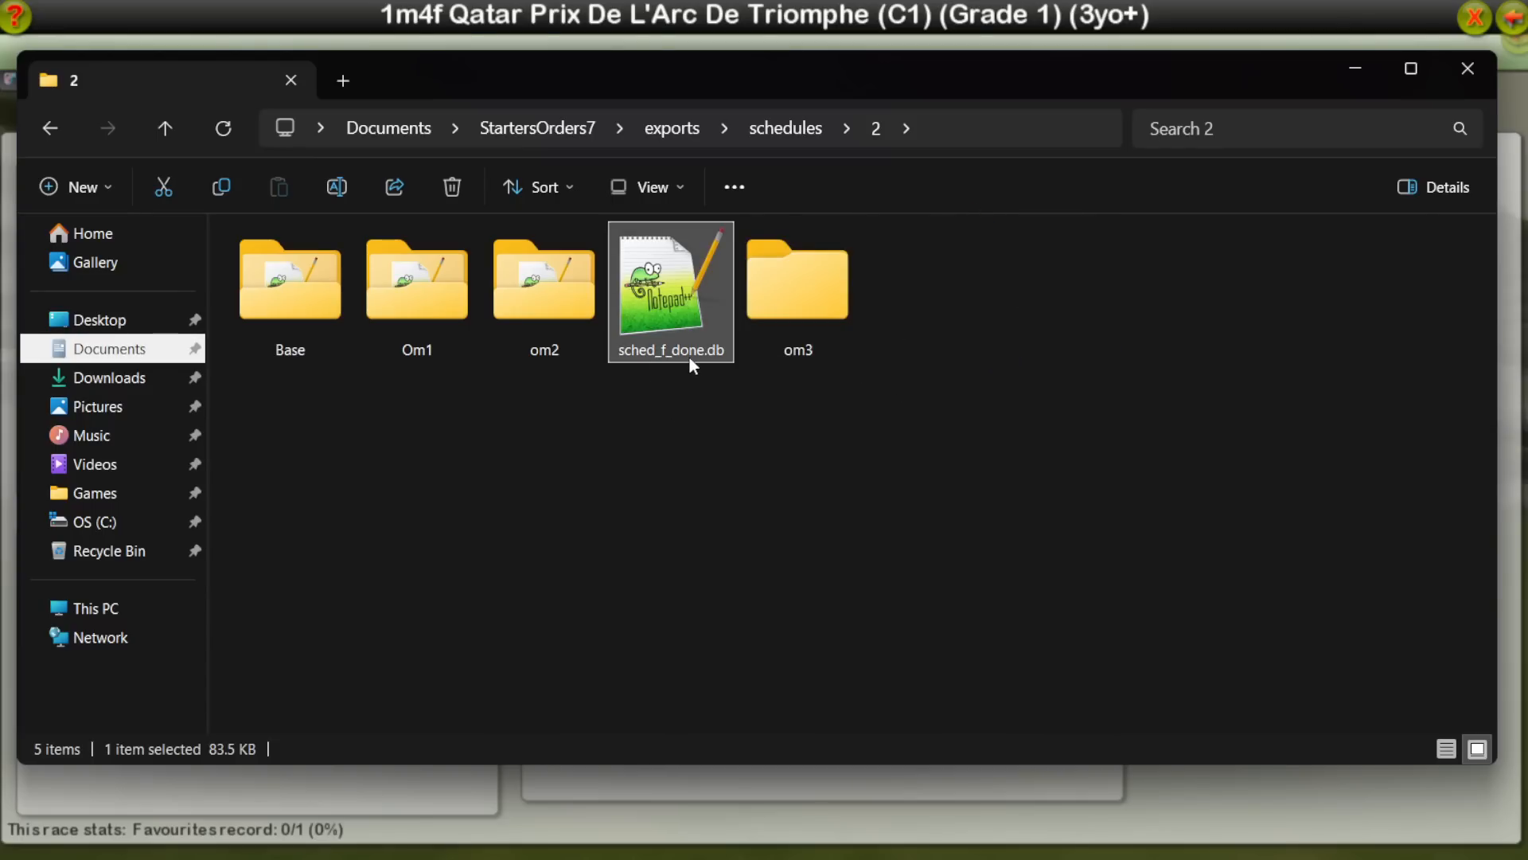
{"action": "key", "text": "ctrl+c"}
{"action": "key", "text": "ctrl+v"}
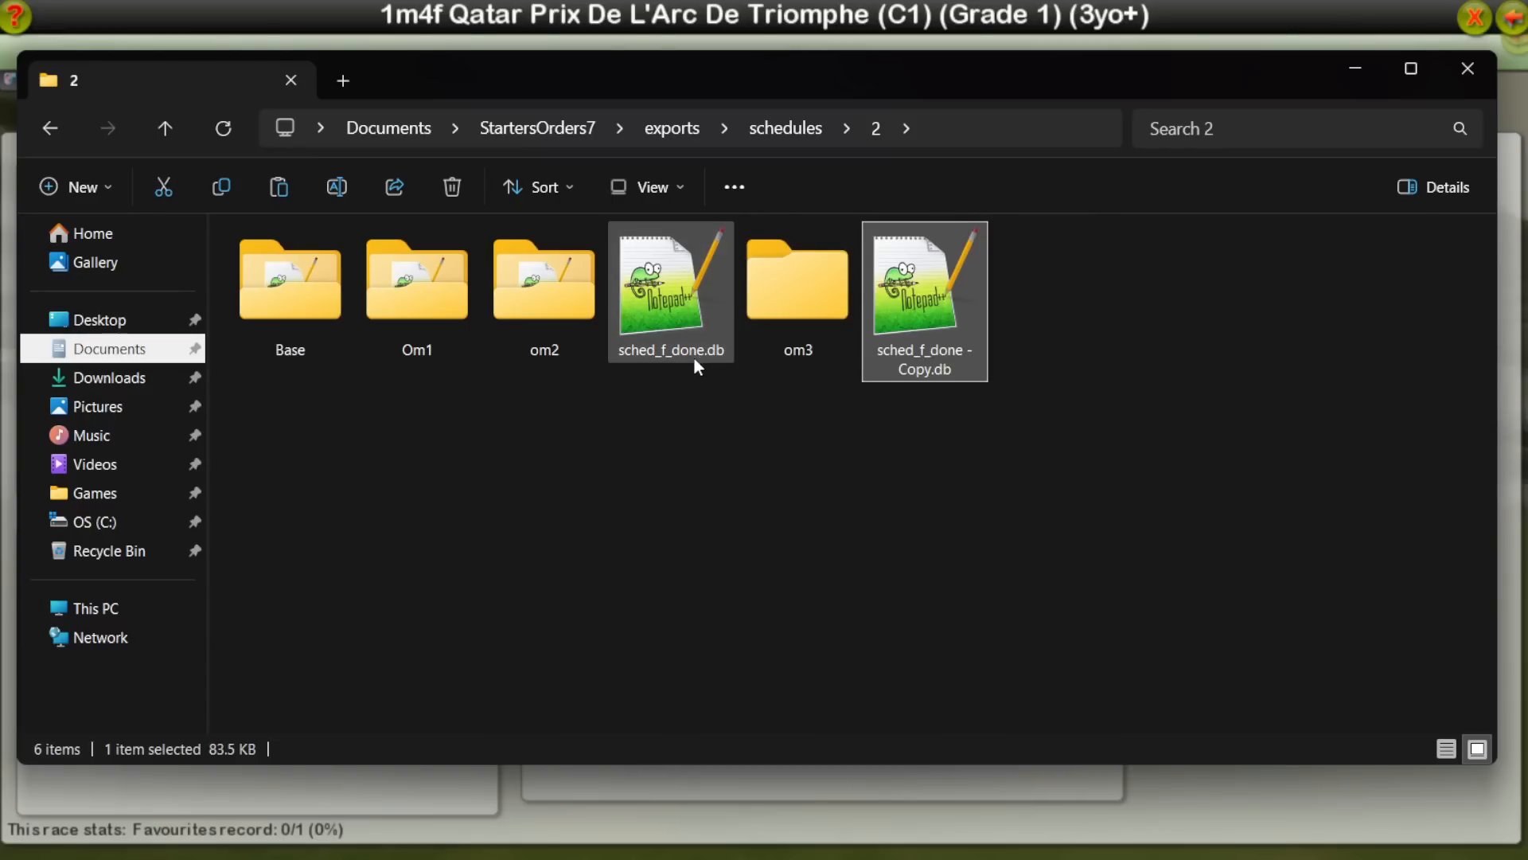
{"action": "left_click", "coordinate": [675, 309]}
{"action": "left_click_drag", "start_coordinate": [771, 316], "coordinate": [768, 335]}
Step: Rename the remaining schedule copy to sched_f_OUF.db and return to the schedules folder
{"action": "left_click", "coordinate": [824, 374]}
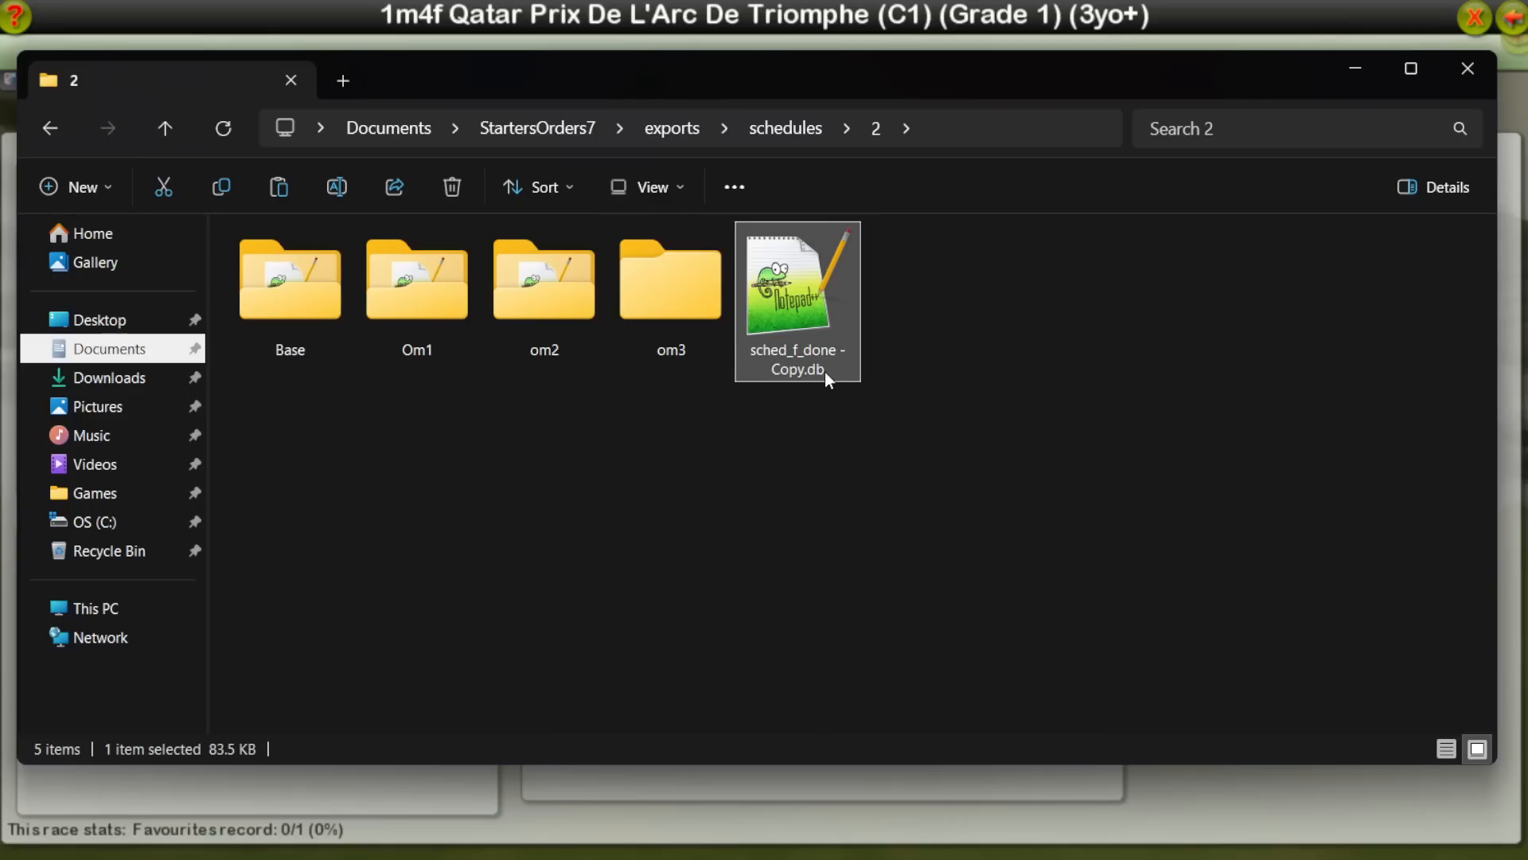
{"action": "left_click", "coordinate": [844, 368]}
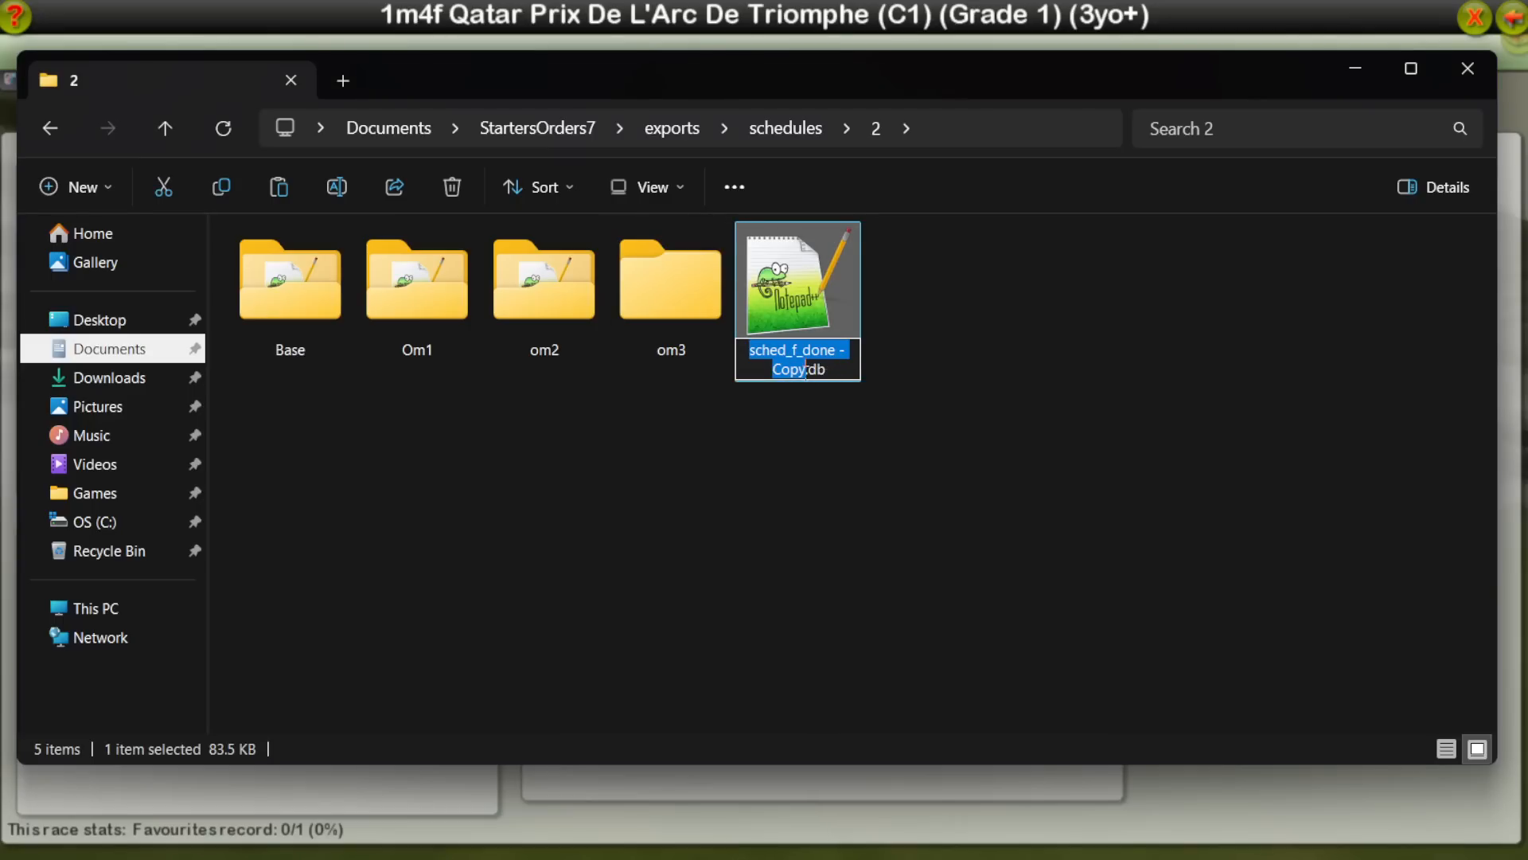
{"action": "left_click", "coordinate": [805, 369]}
{"action": "key", "text": "ctrl+shift+Left"}
{"action": "key", "text": "ctrl+shift+Left"}
{"action": "key", "text": "ctrl+shift+Left"}
{"action": "key", "text": "BackSpace"}
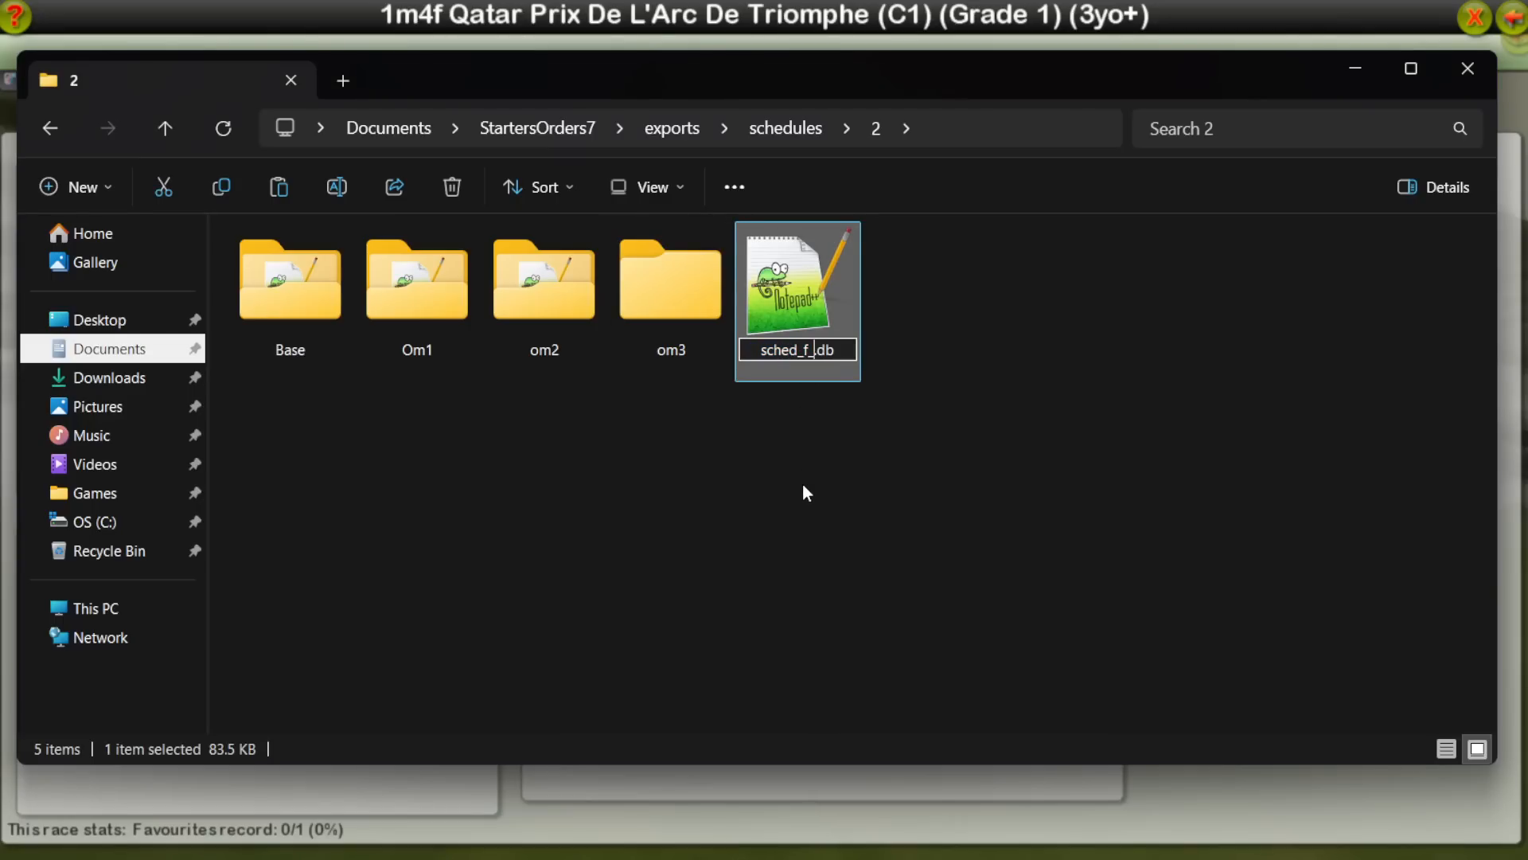
{"action": "type", "text": "OUF"}
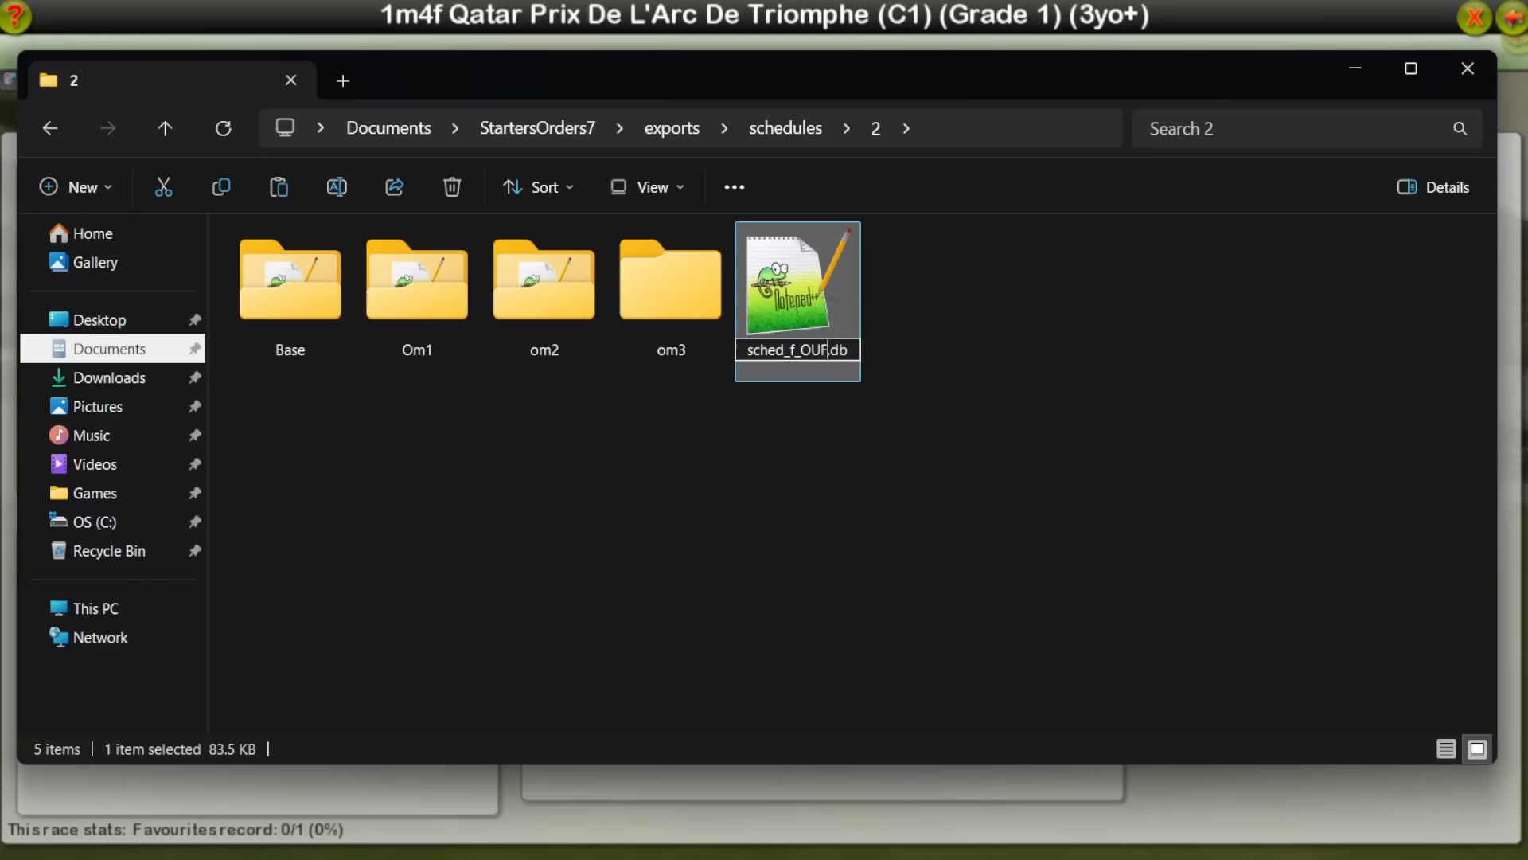
{"action": "key", "text": "Return"}
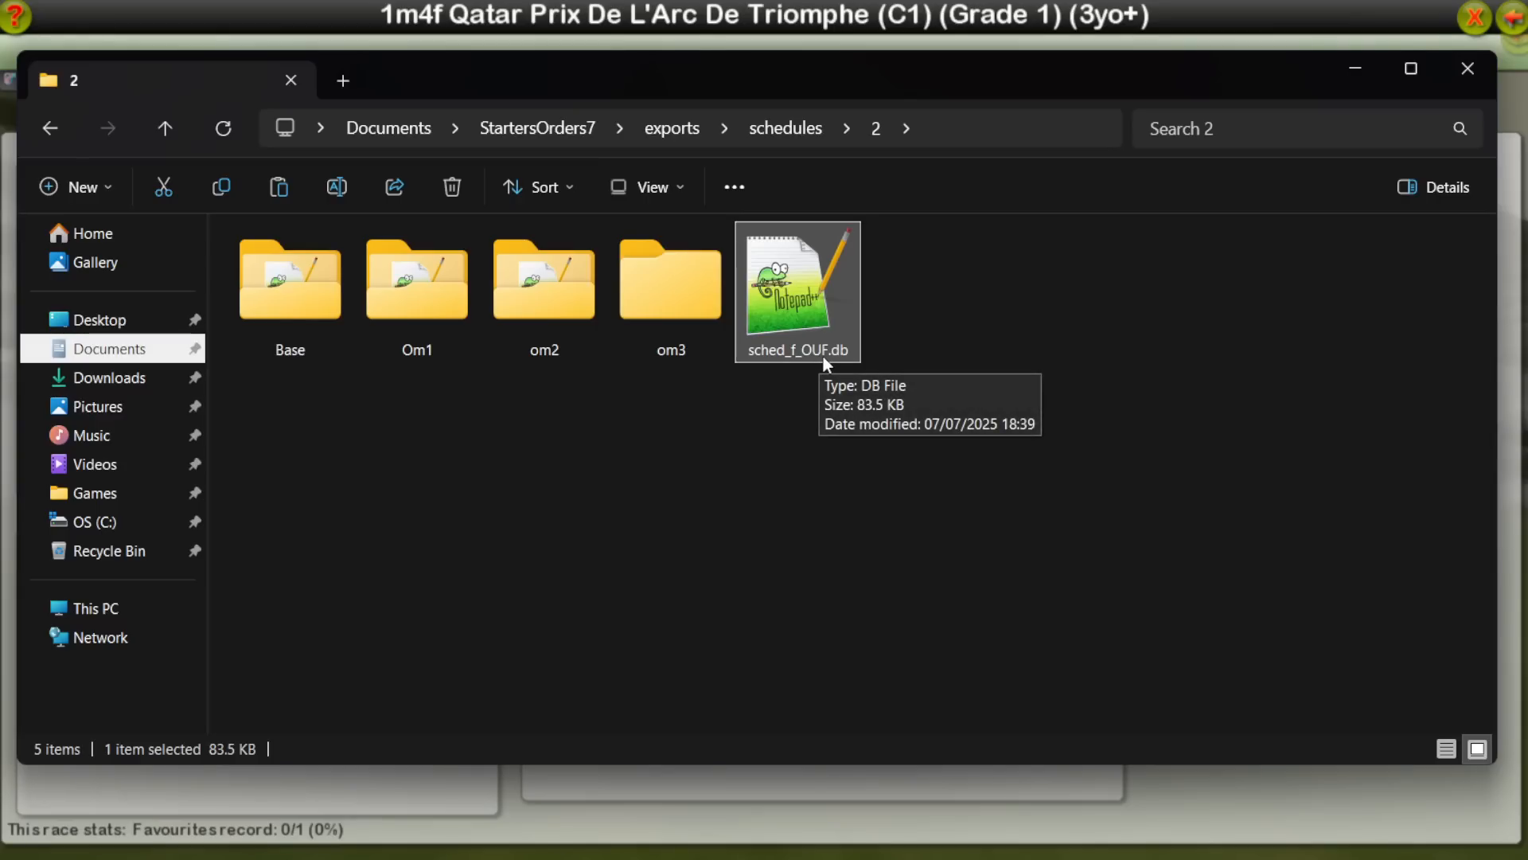
{"action": "left_click", "coordinate": [1305, 341]}
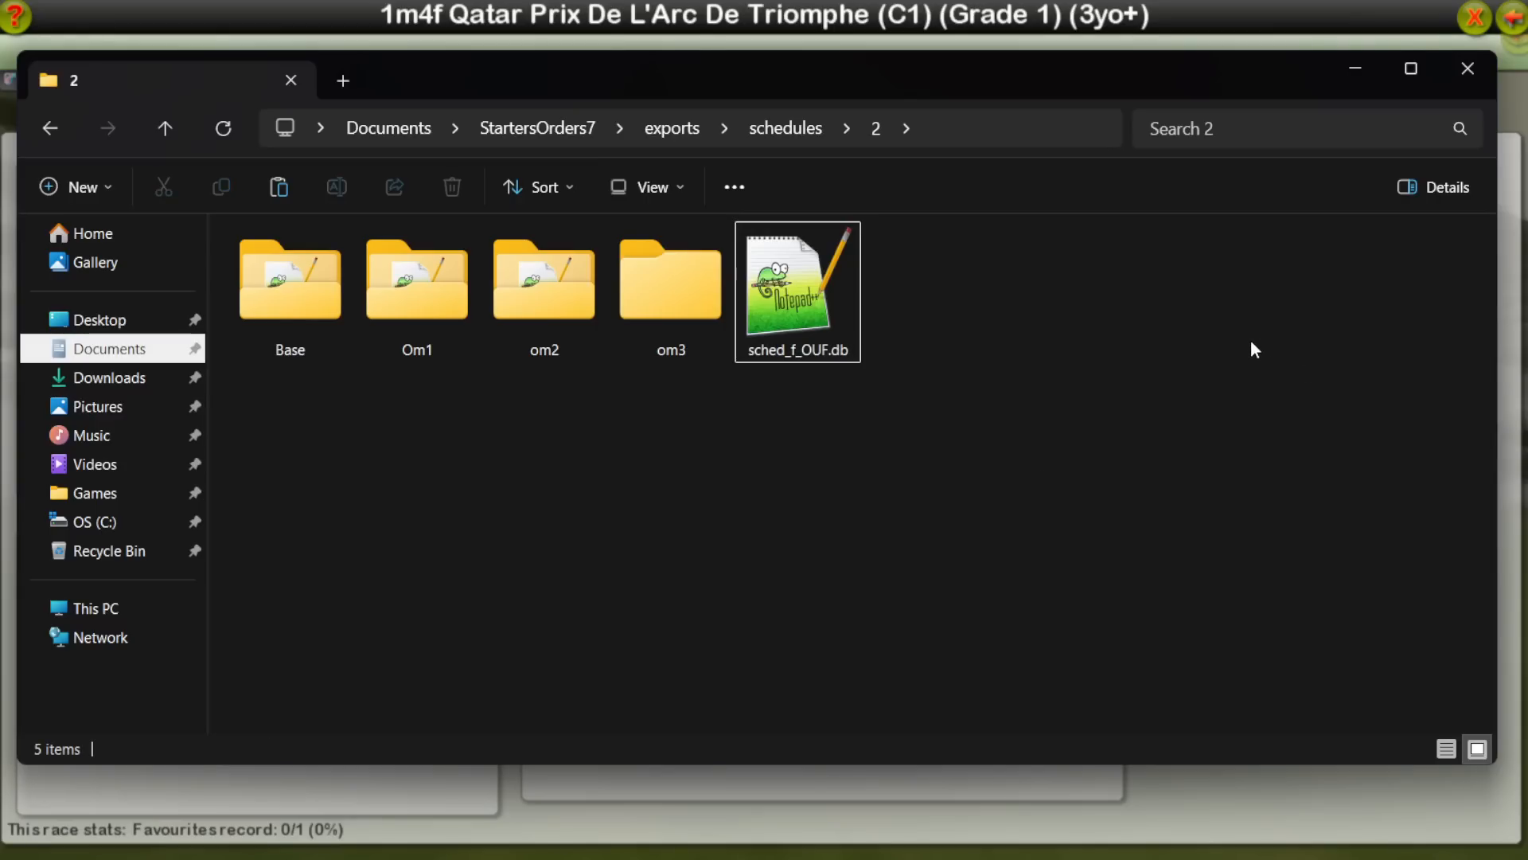
{"action": "key", "text": "alt+Left"}
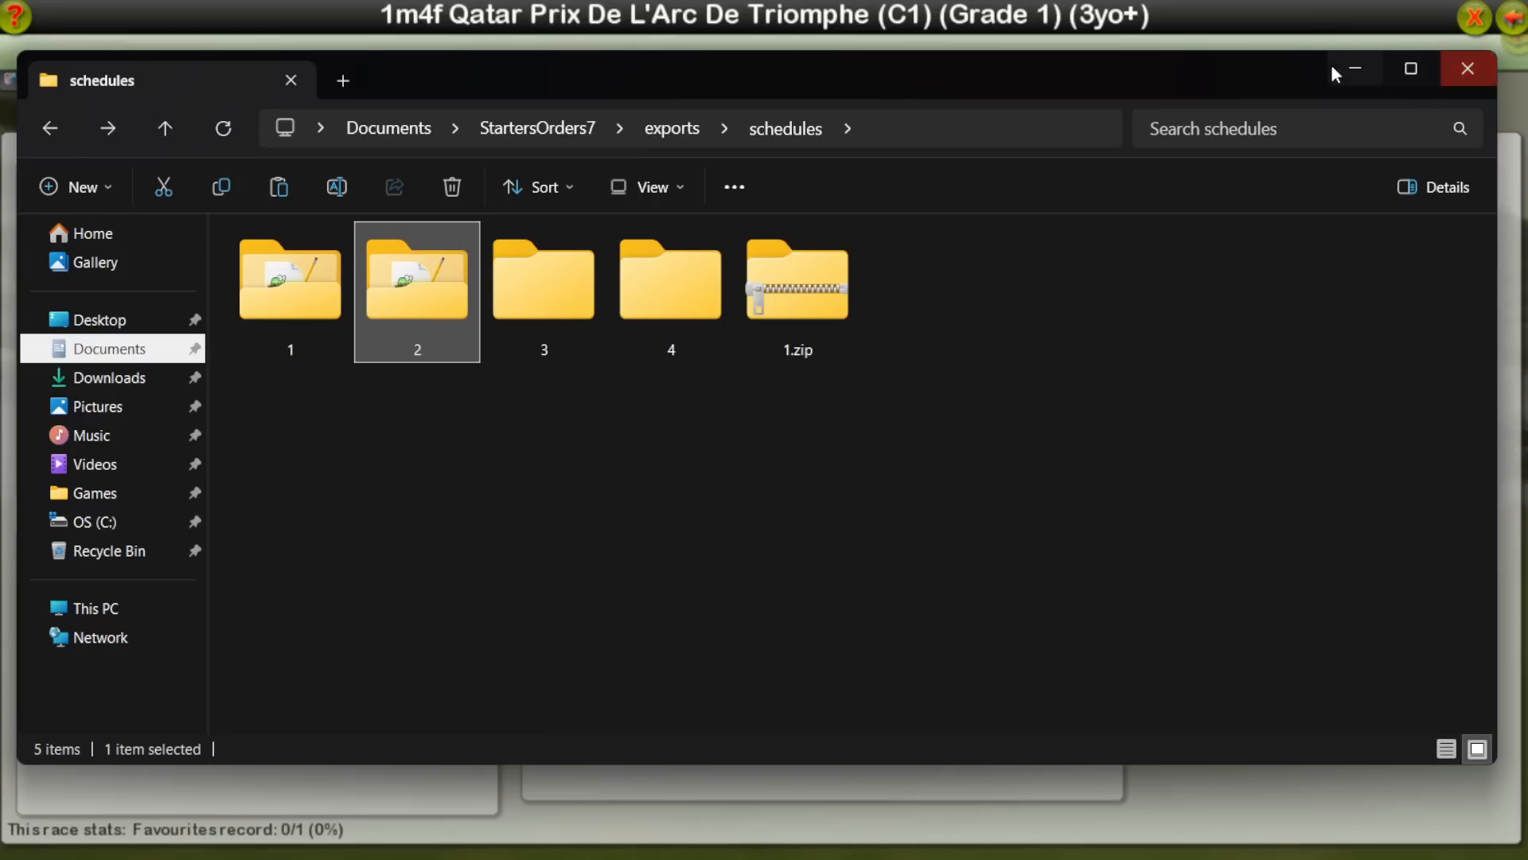
Step: Restart the game, open the saved games list, select the Start It user mod and delete the seventh-slot Season 11 Day 153 save
{"action": "left_click", "coordinate": [1112, 10]}
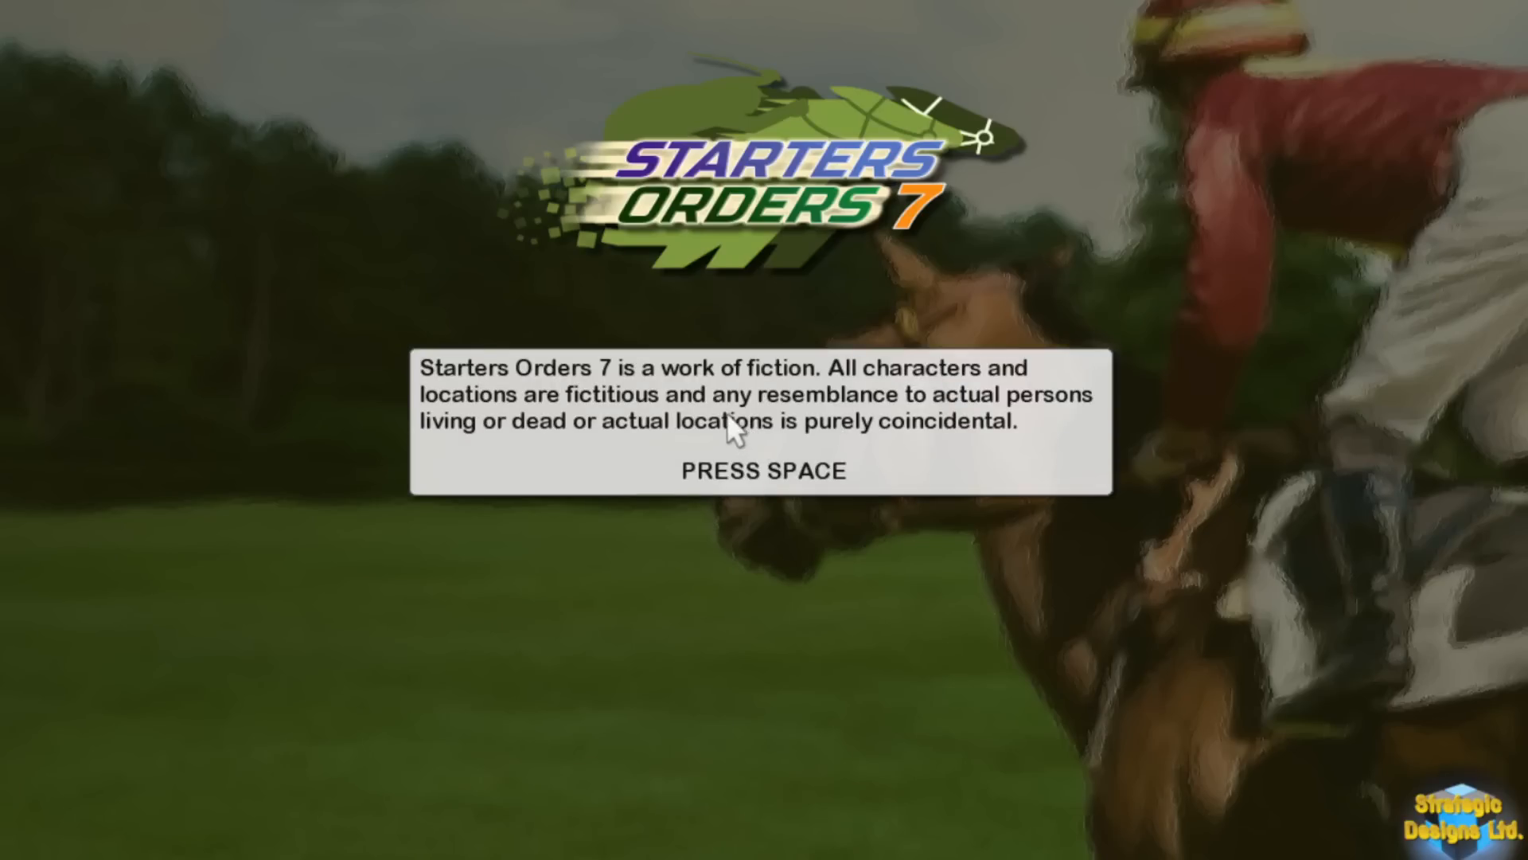
{"action": "key", "text": "space"}
{"action": "left_click", "coordinate": [409, 390]}
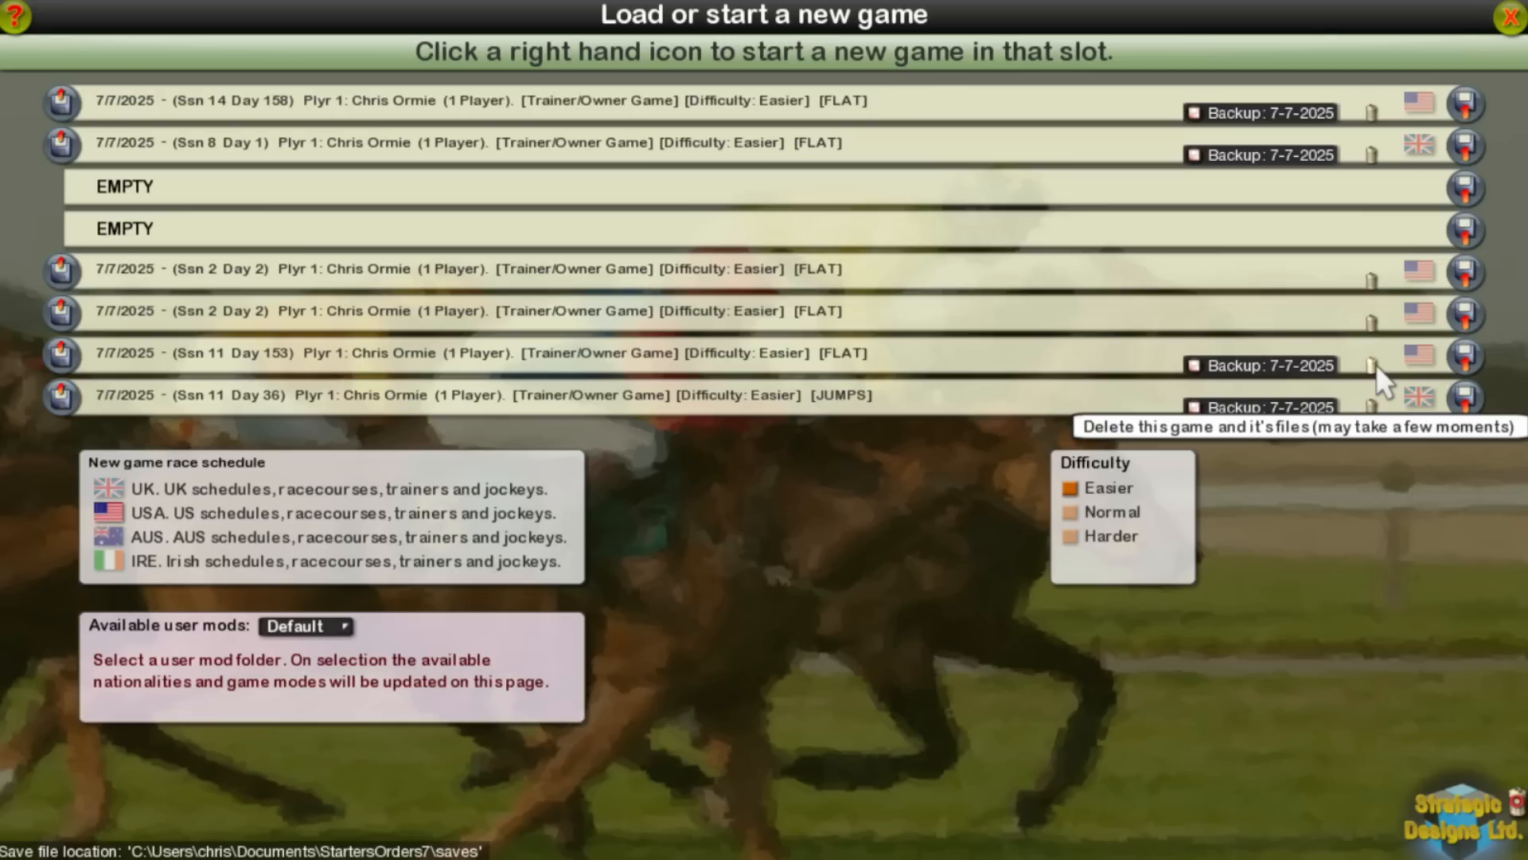
{"action": "left_click", "coordinate": [305, 626]}
{"action": "left_click", "coordinate": [1374, 362]}
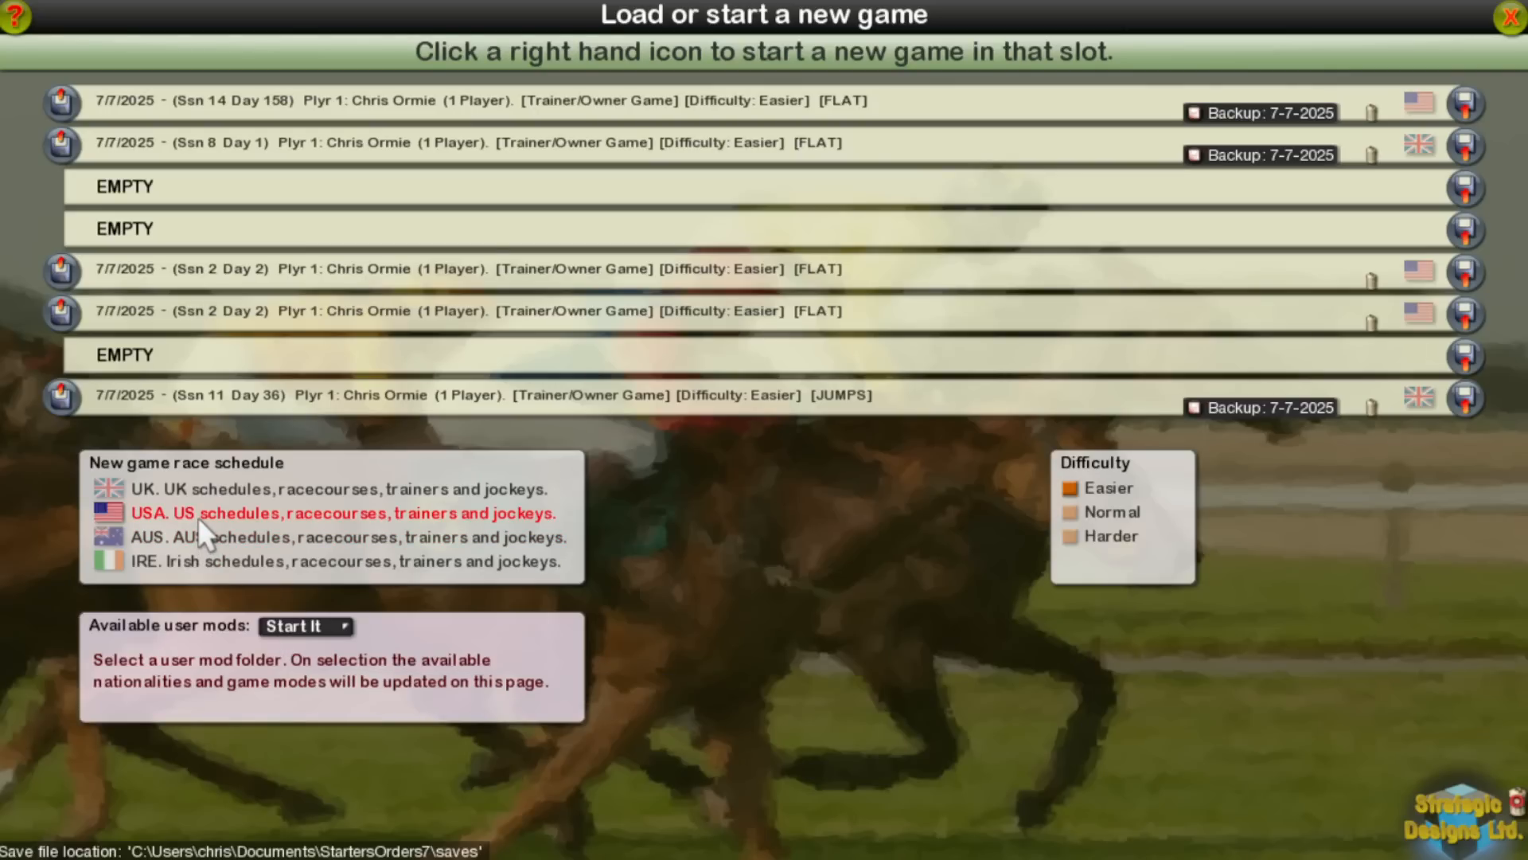
Step: Exit the game and open the Starters Orders 7 folder in Program Files (x86) in File Explorer
{"action": "key", "text": "alt+Tab"}
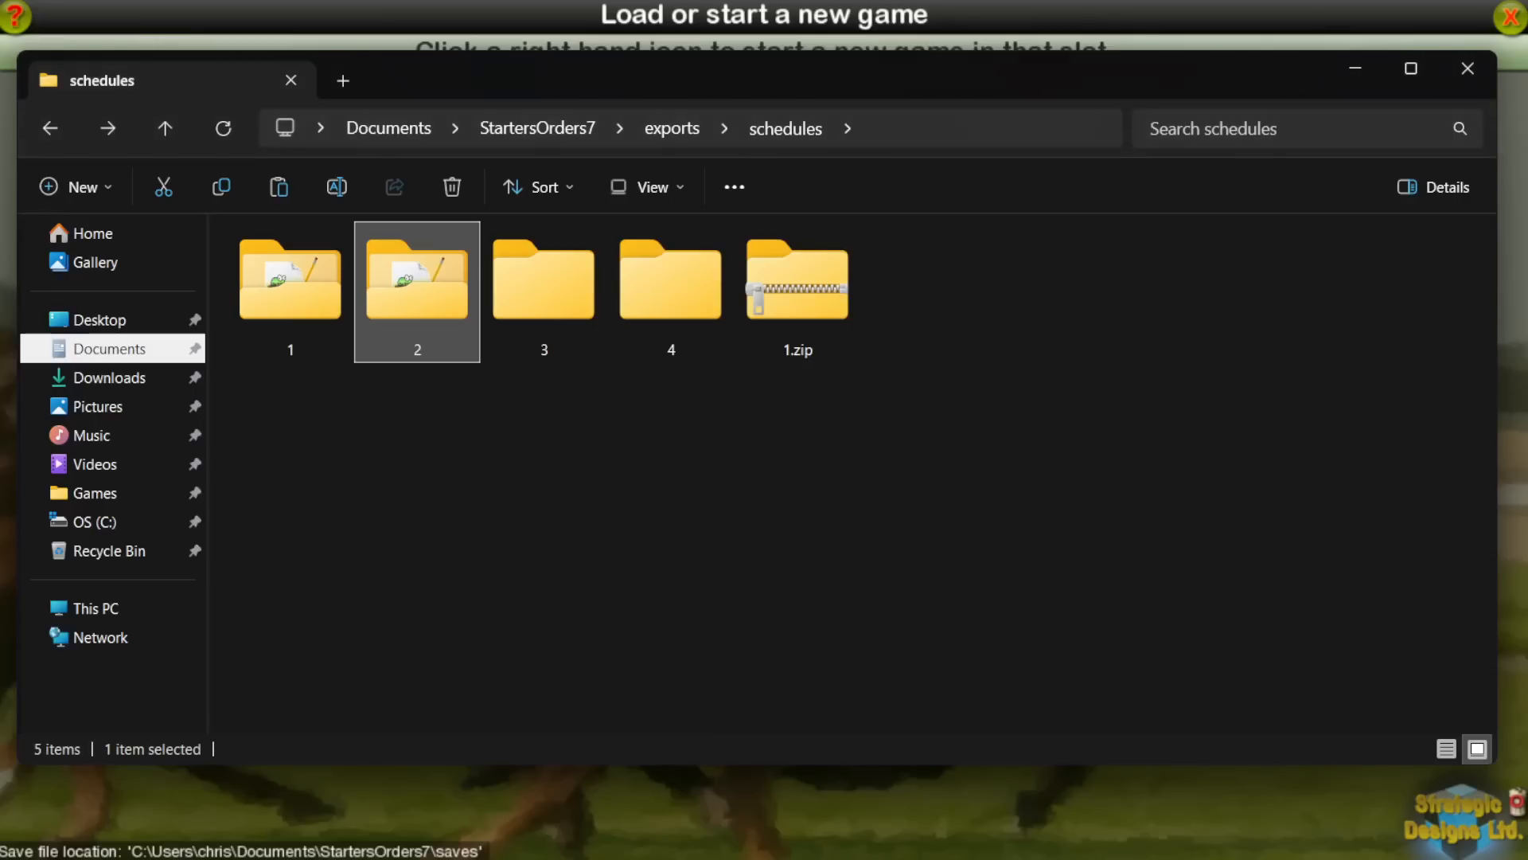
{"action": "left_click", "coordinate": [715, 829]}
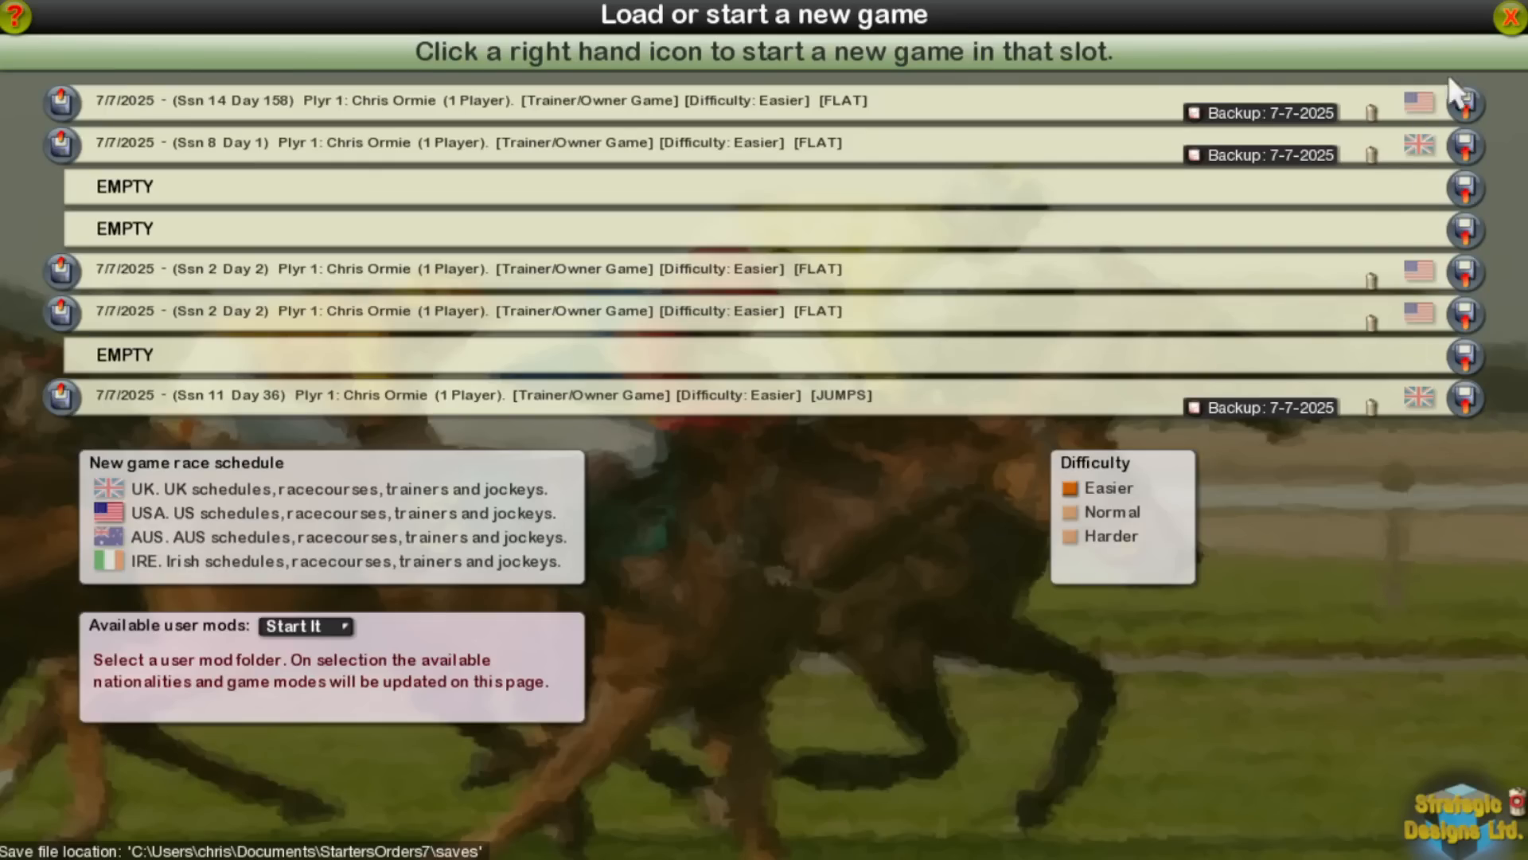
{"action": "key", "text": "alt+Tab"}
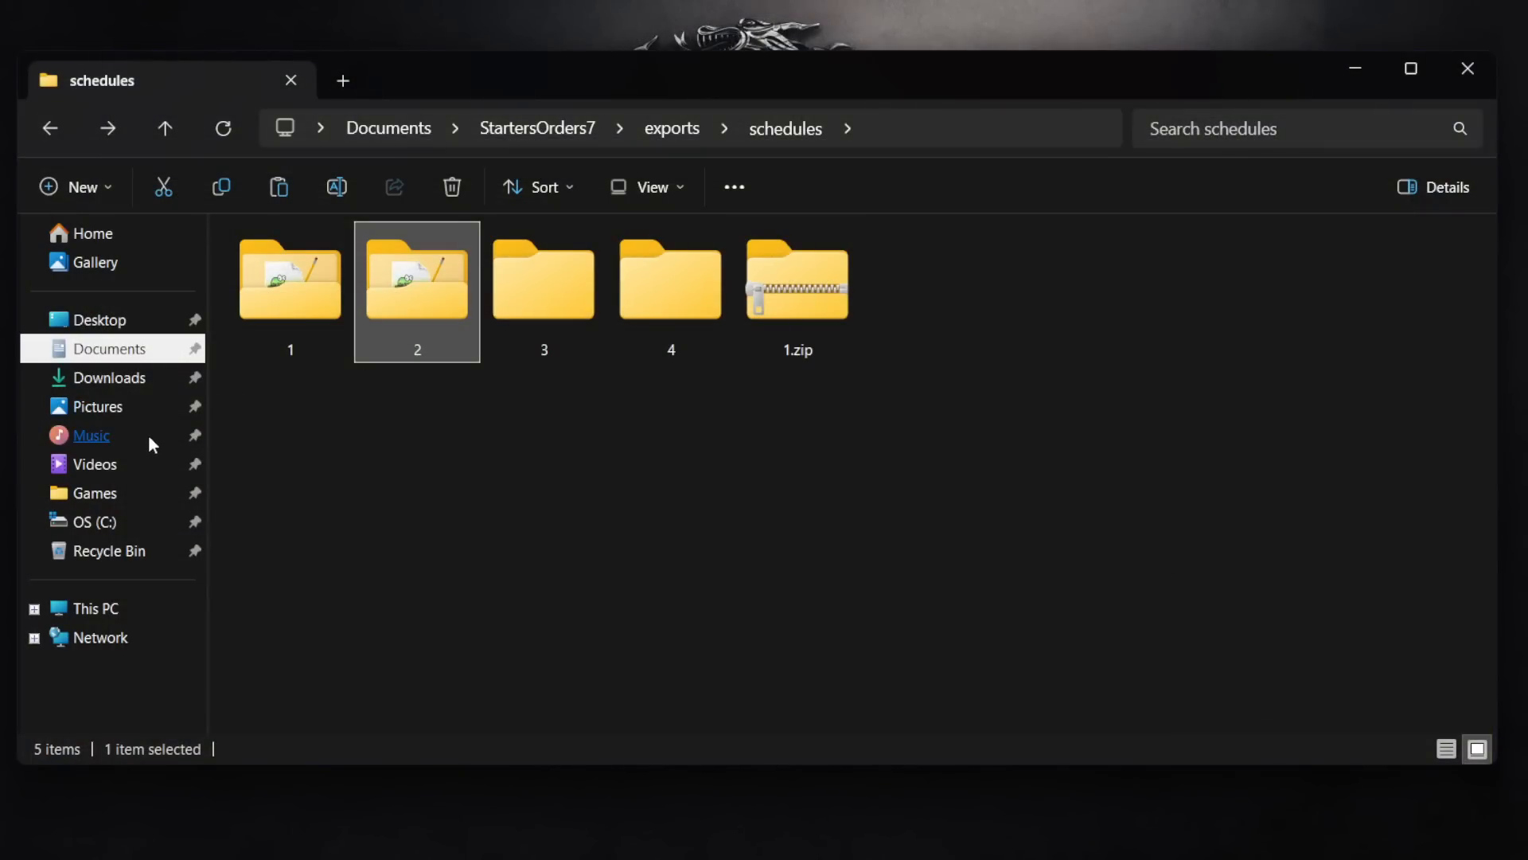
{"action": "key", "text": "alt+Up"}
{"action": "key", "text": "alt+Left"}
{"action": "key", "text": "alt+Left"}
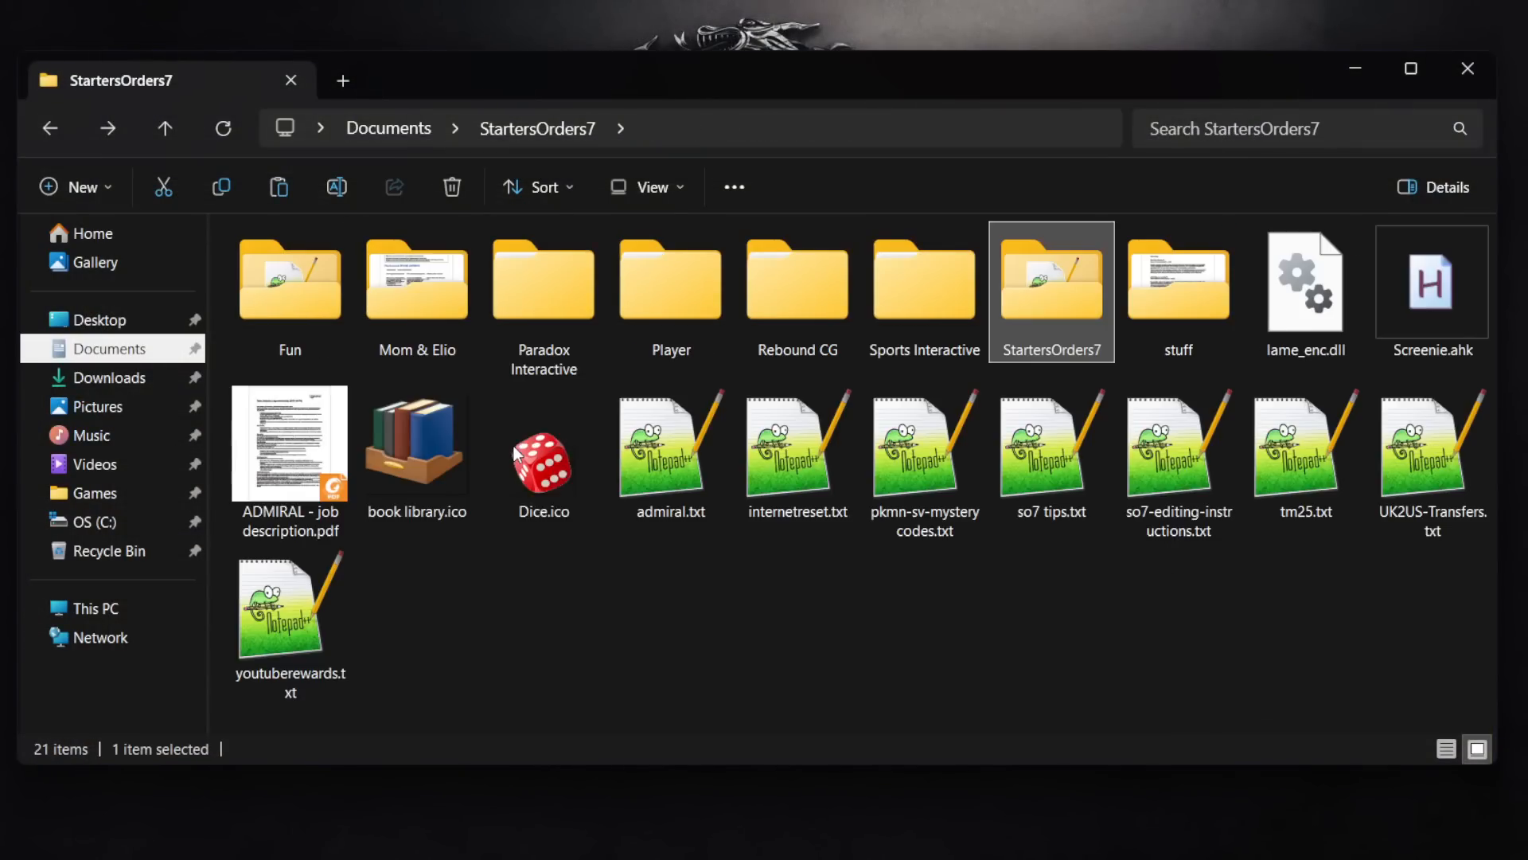
{"action": "left_click", "coordinate": [594, 351]}
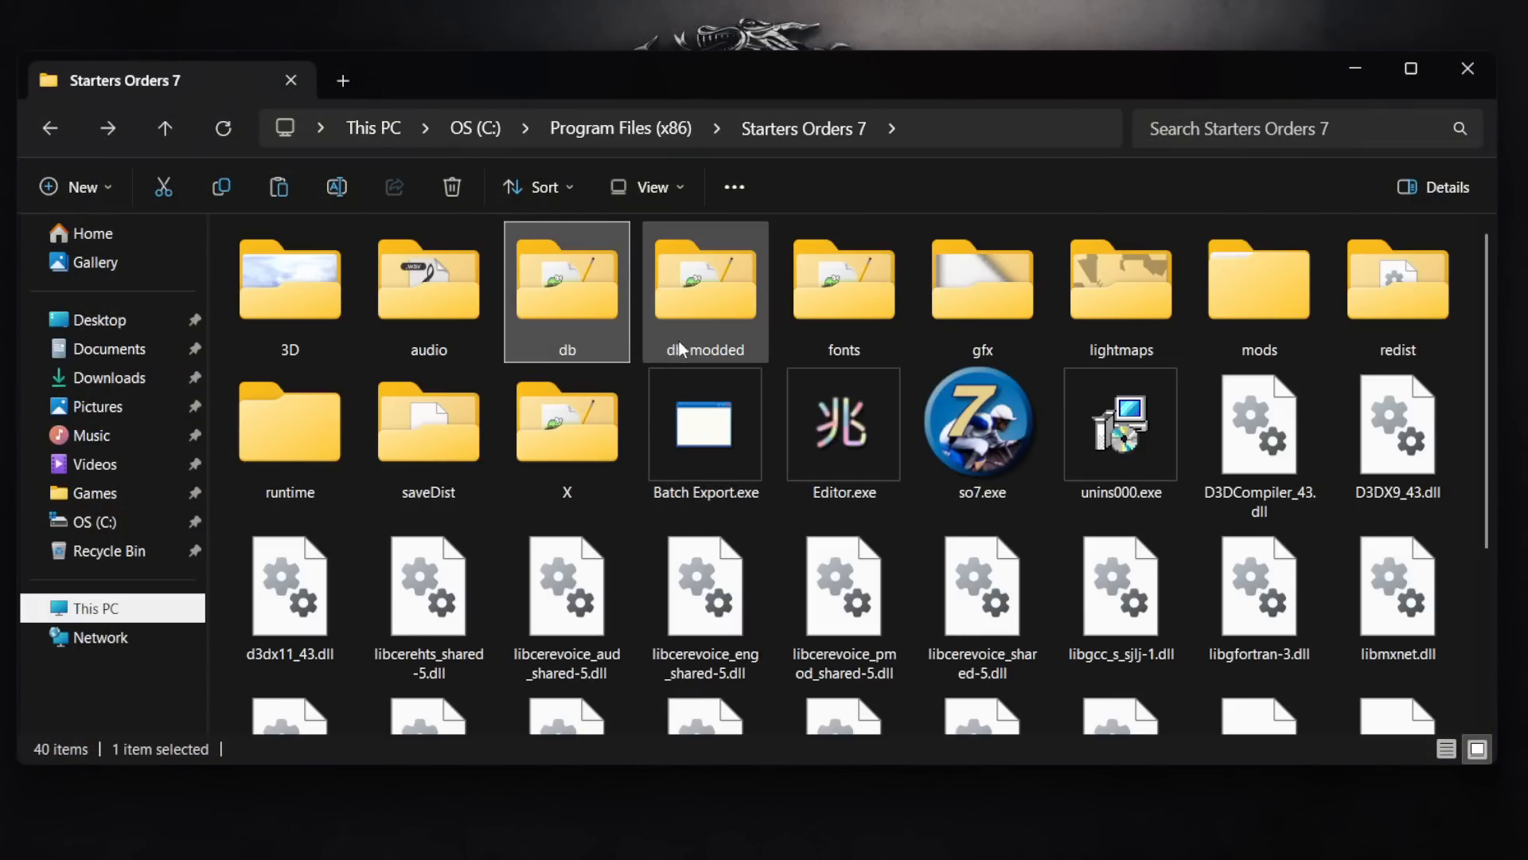
Step: Rename the db folder to db-x, granting administrator permission
{"action": "left_click", "coordinate": [575, 354]}
{"action": "left_click", "coordinate": [576, 352]}
{"action": "type", "text": "-x"}
{"action": "key", "text": "Return"}
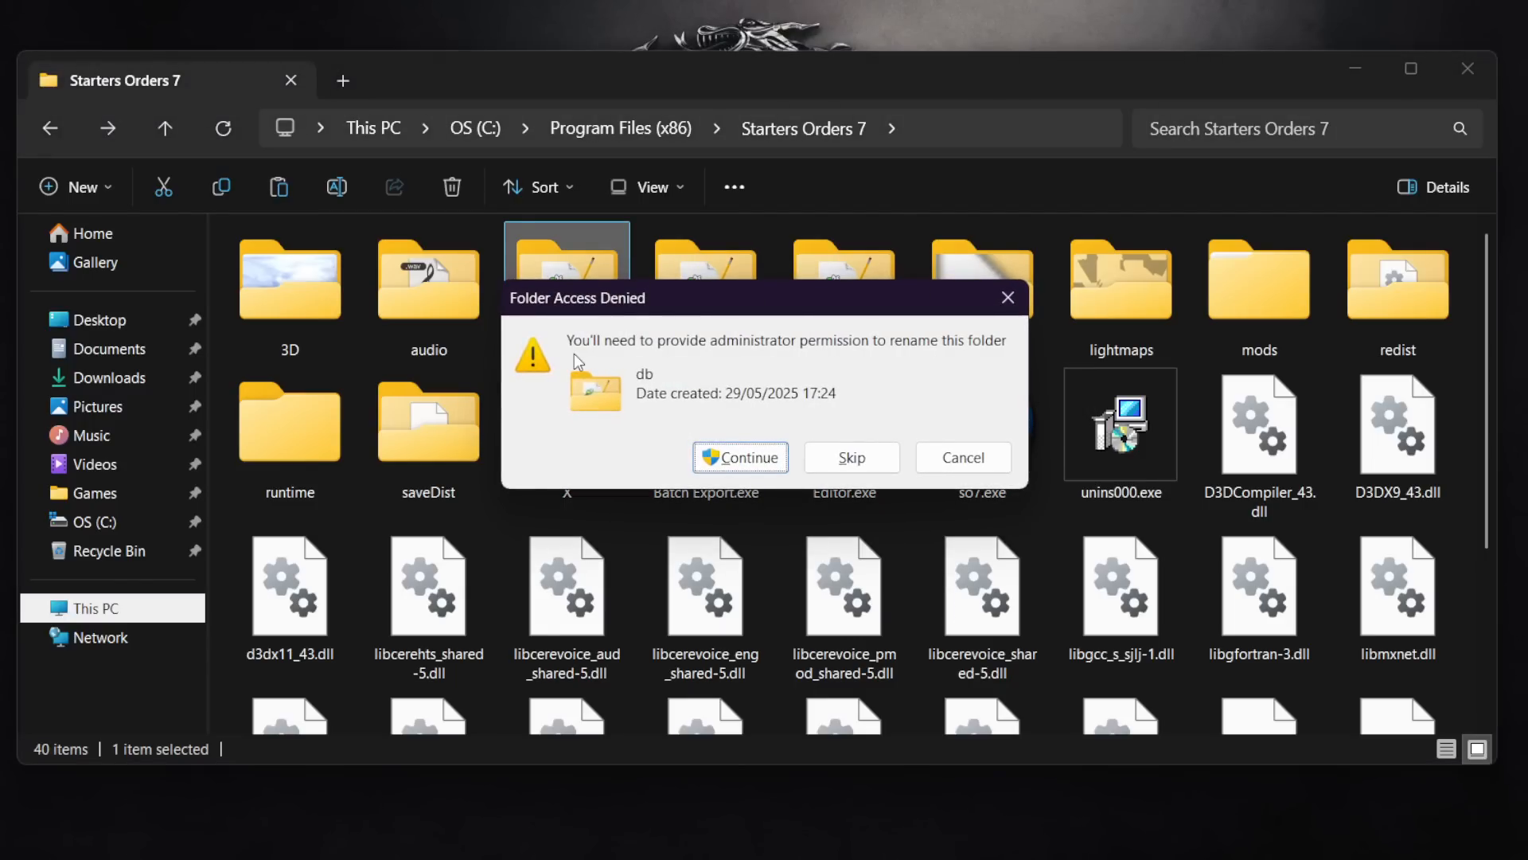
{"action": "key", "text": "Return"}
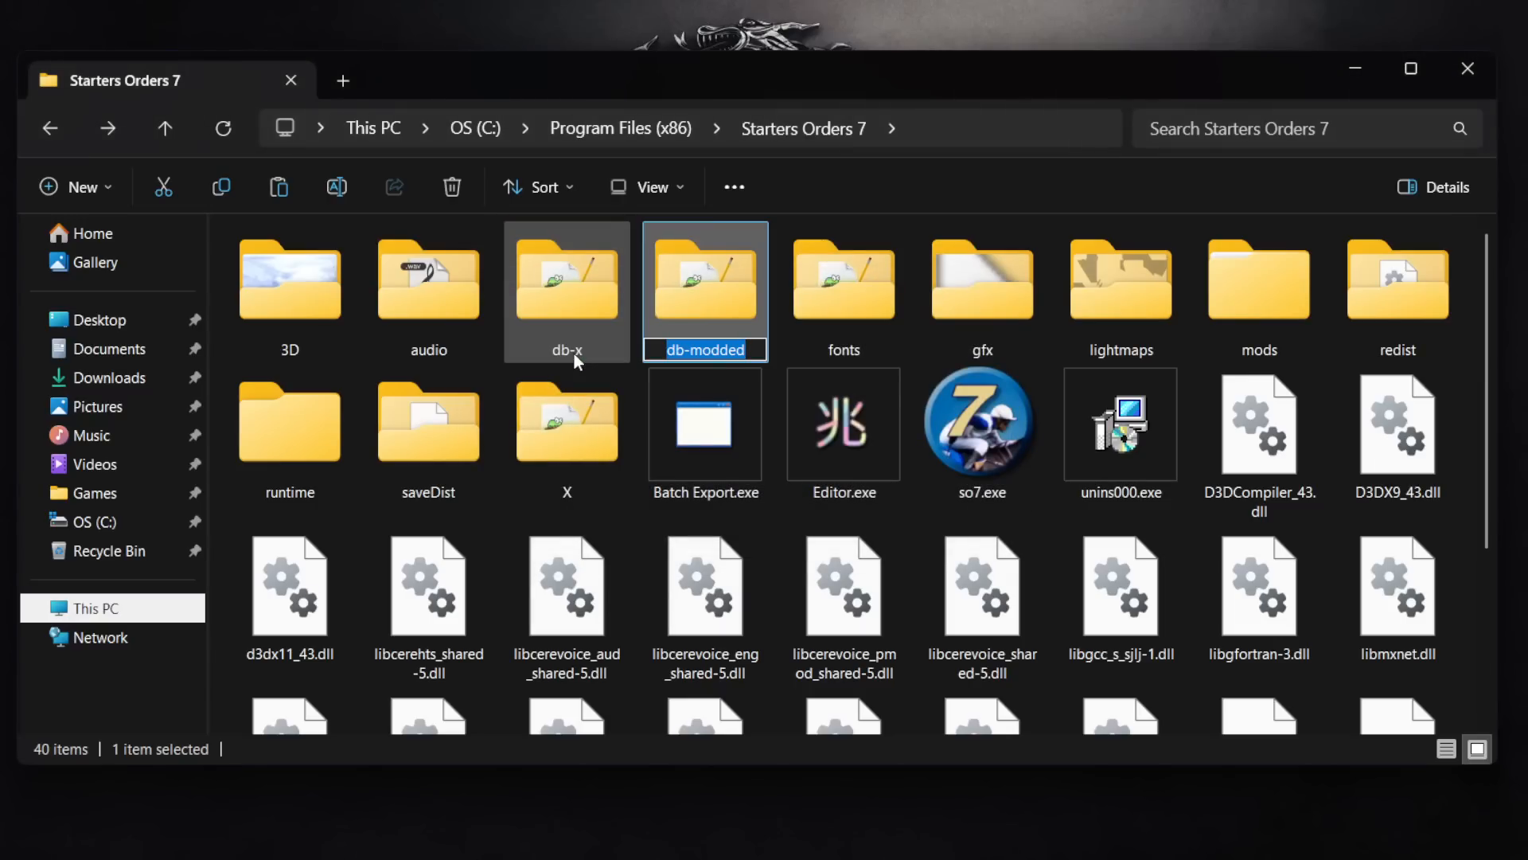
Step: Rename the db-modded folder to db and the db-x folder to db-modded
{"action": "key", "text": "End"}
{"action": "key", "text": "BackSpace"}
{"action": "key", "text": "BackSpace"}
{"action": "key", "text": "BackSpace"}
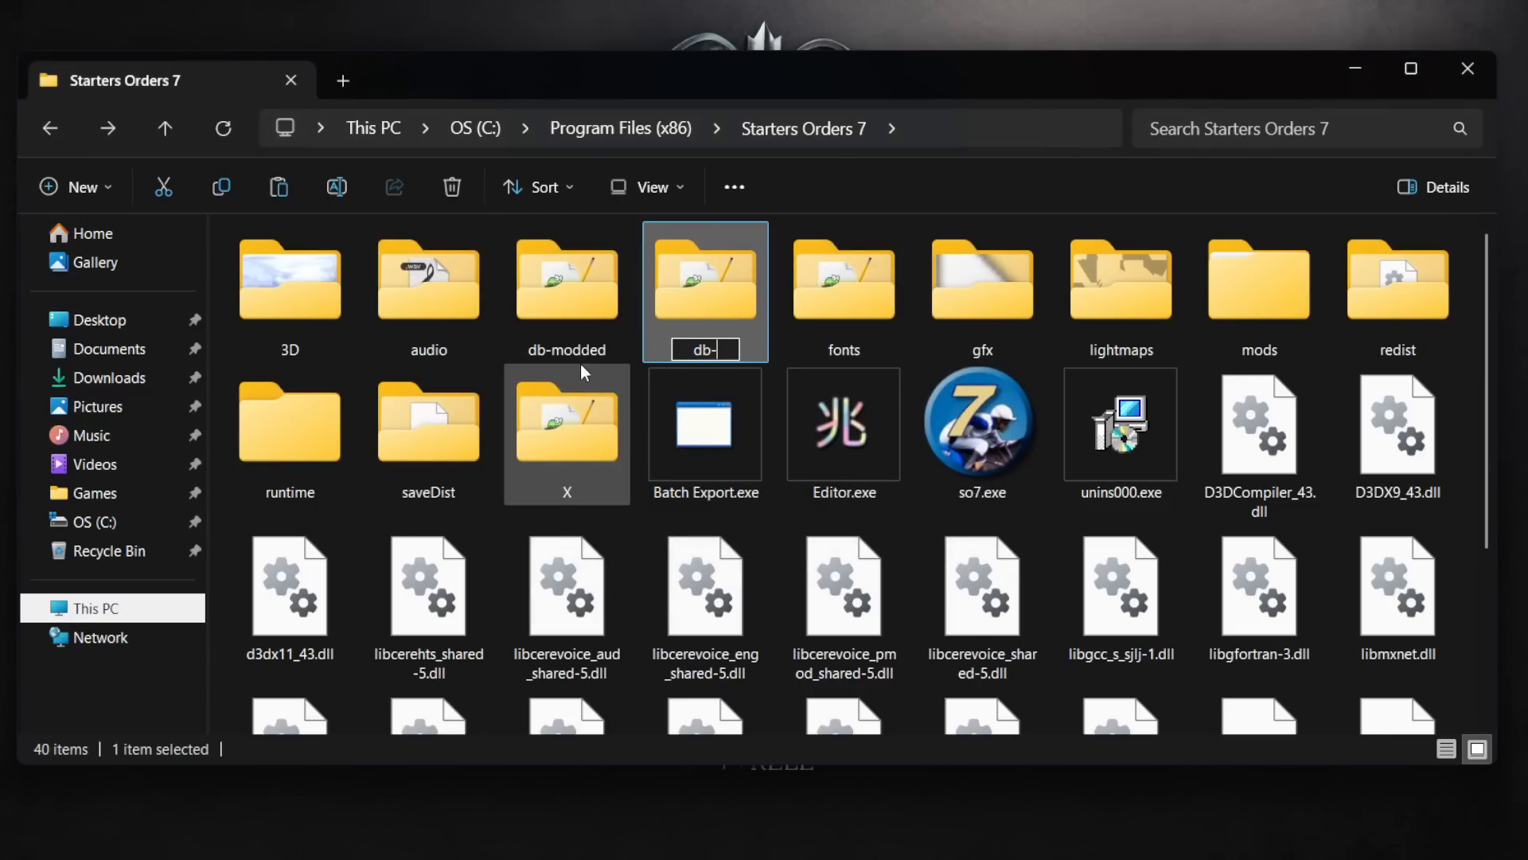
{"action": "type", "text": "b"}
{"action": "key", "text": "Return"}
{"action": "key", "text": "Return"}
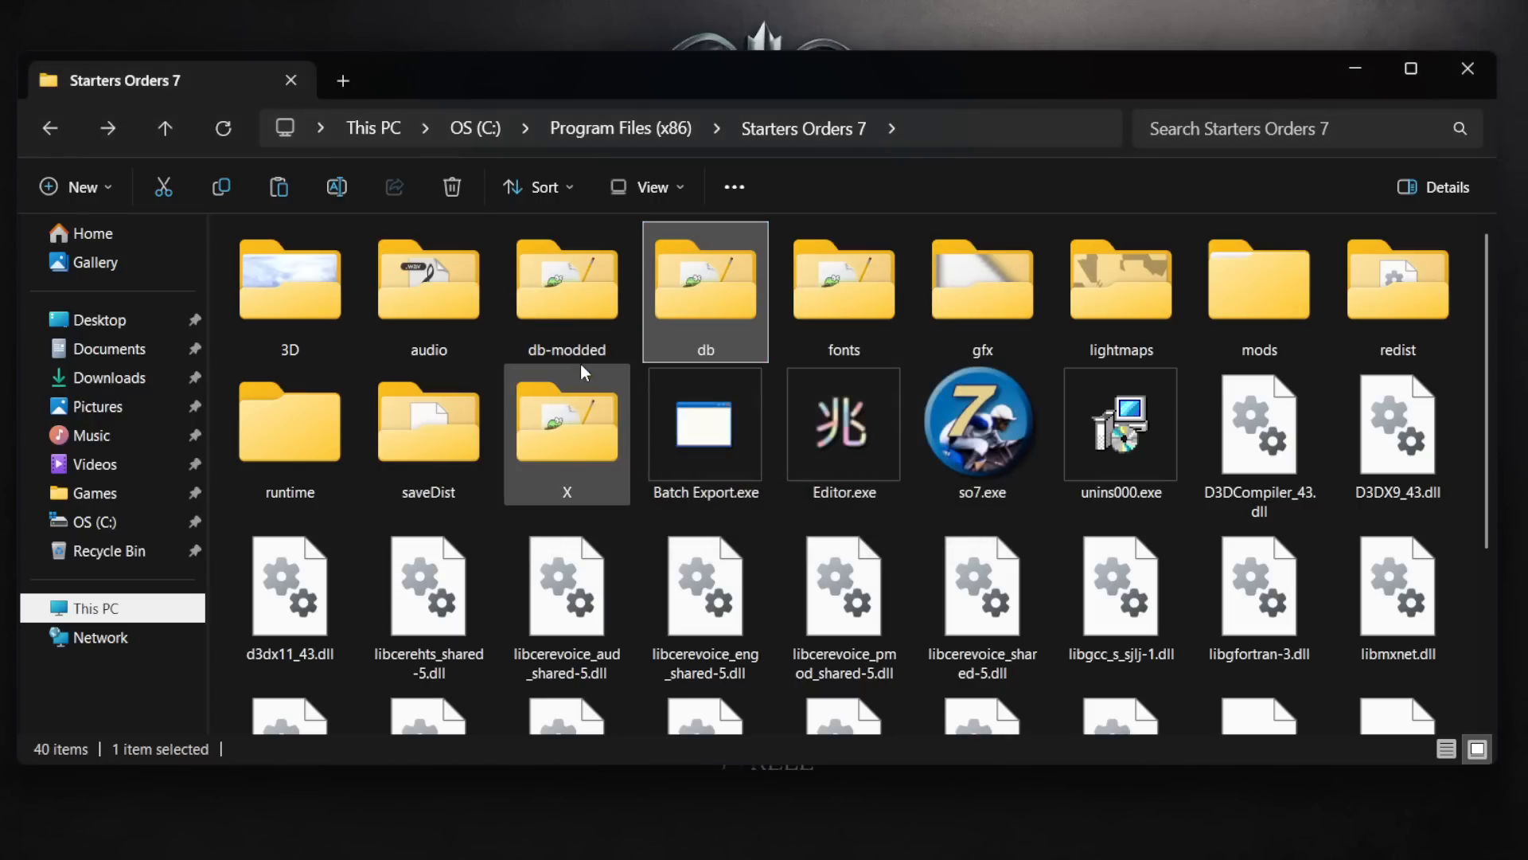
Step: Launch so7.exe, select the Start It user mod and start a new USA game in the empty seventh slot
{"action": "double_click", "coordinate": [987, 446]}
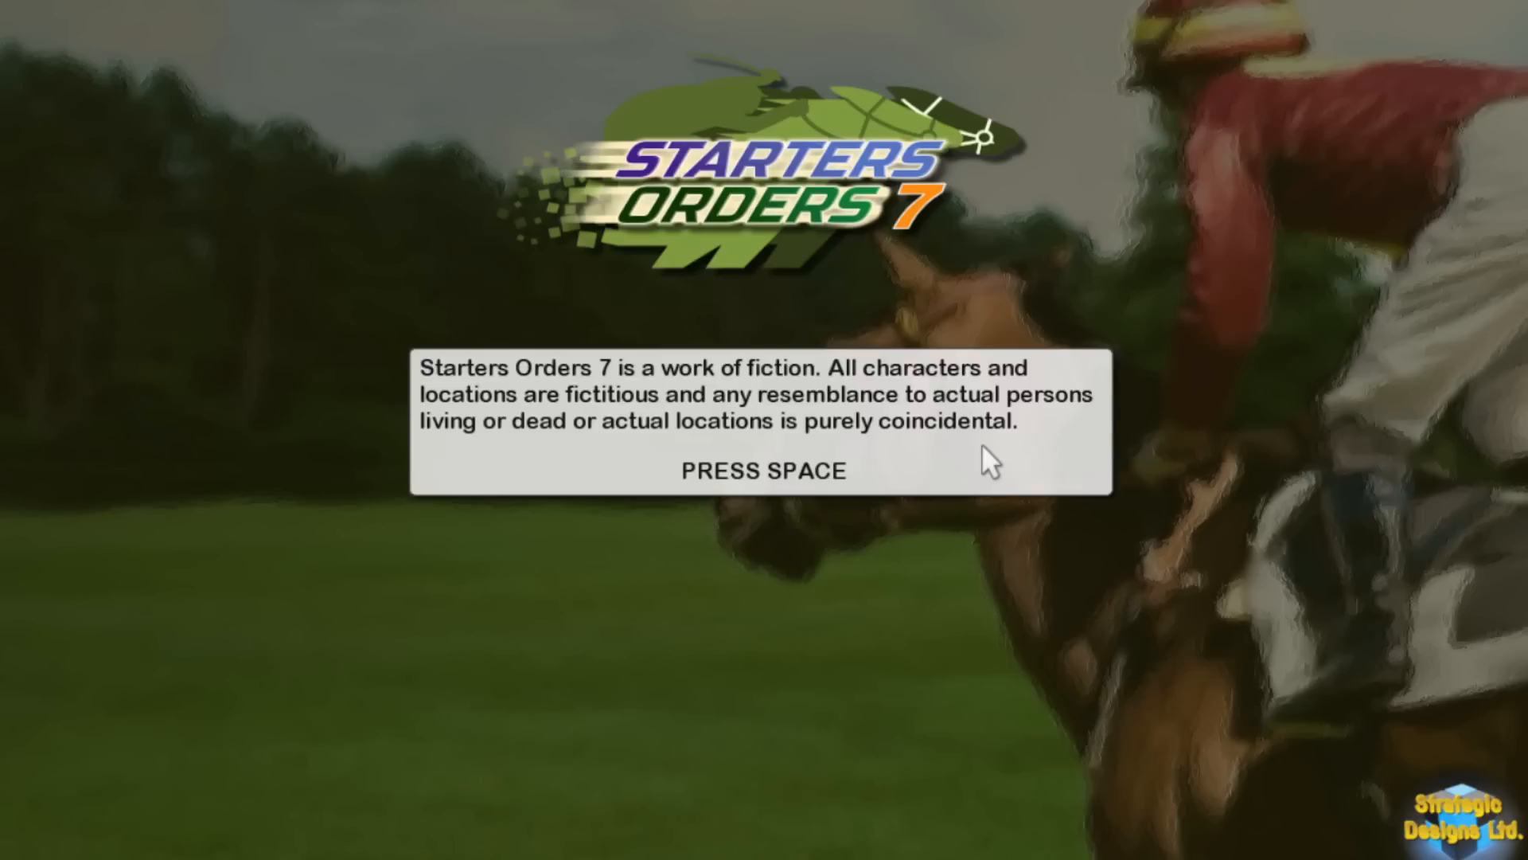
{"action": "key", "text": "space"}
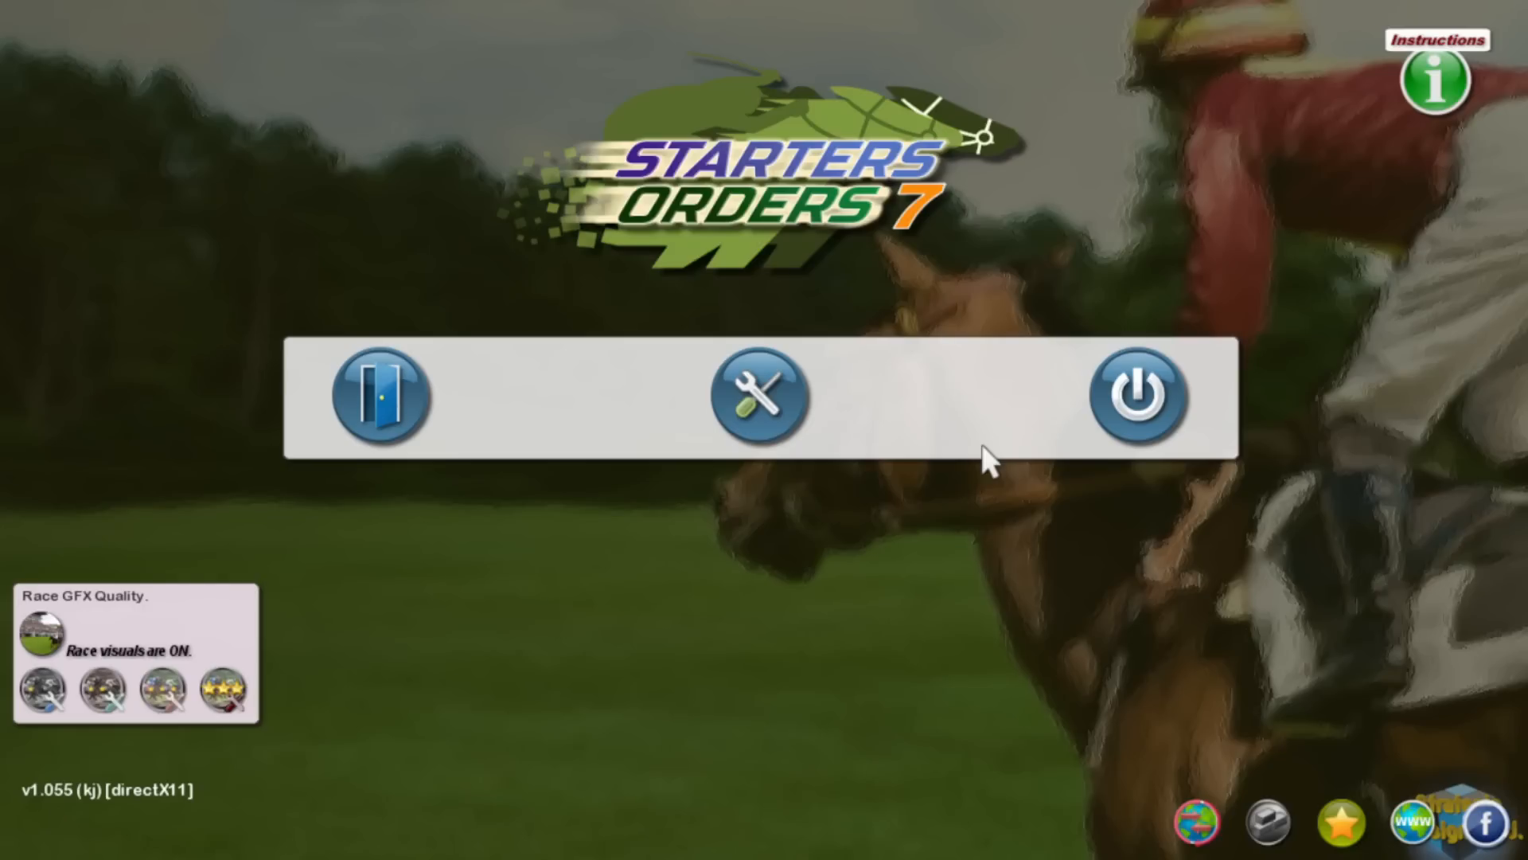
{"action": "left_click", "coordinate": [399, 411]}
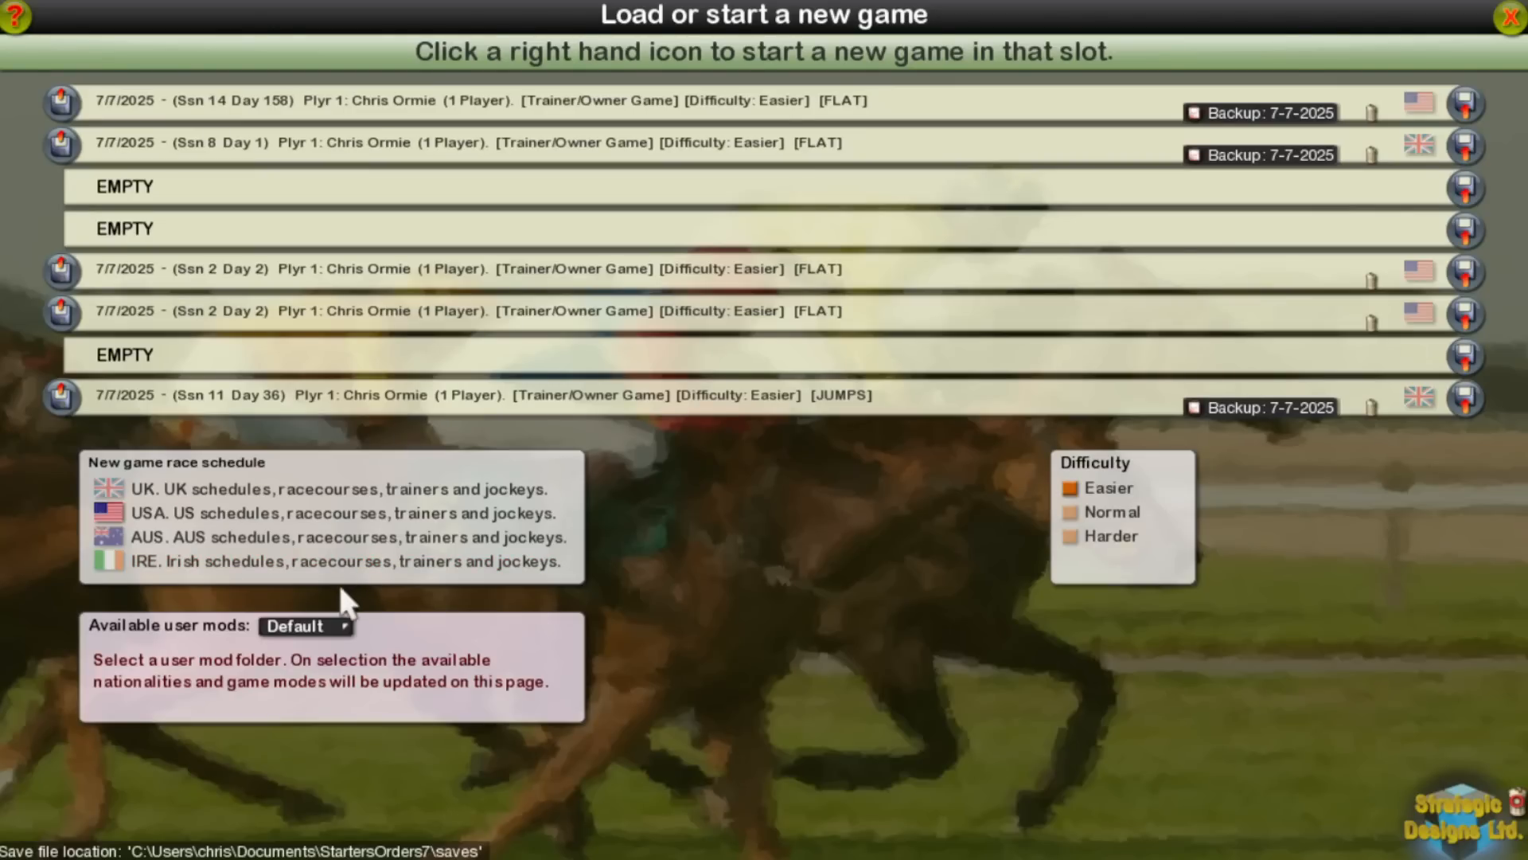
{"action": "left_click", "coordinate": [318, 623]}
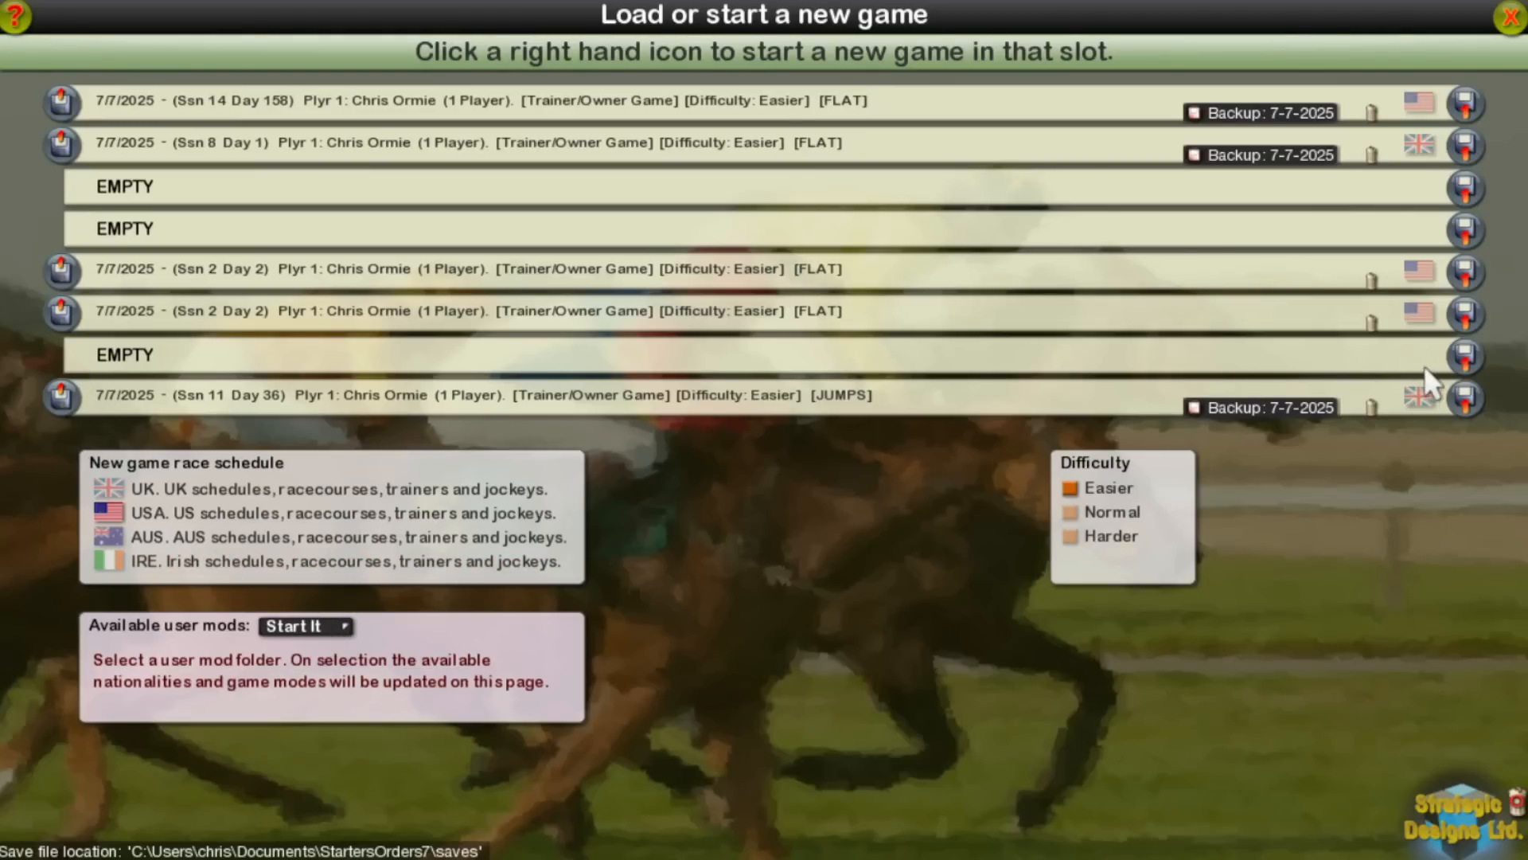
{"action": "left_click", "coordinate": [1463, 363]}
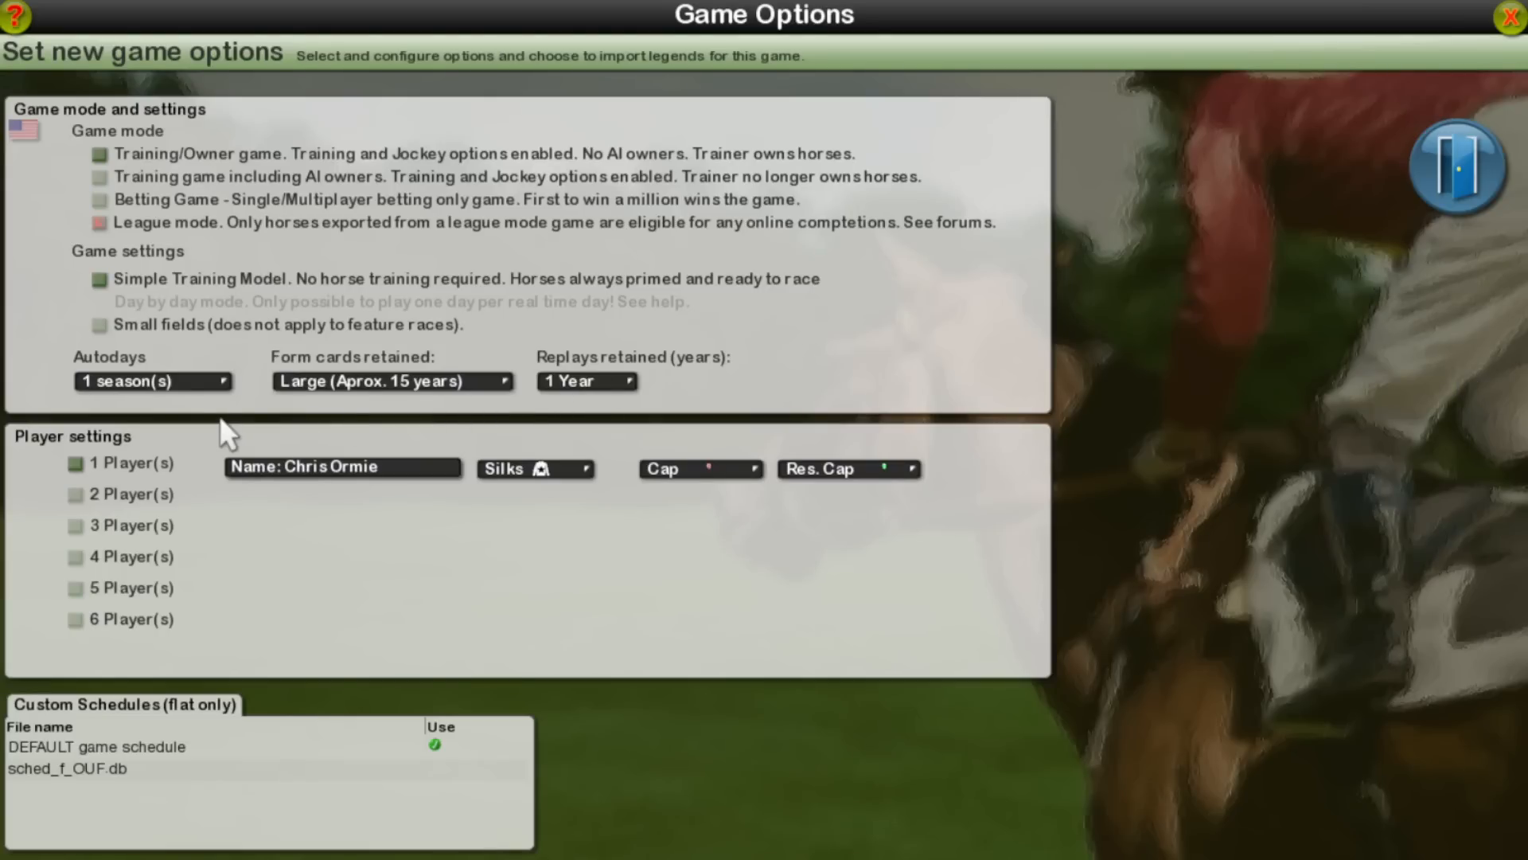
Step: Set autodays to 10 seasons, form cards retained to Small (Aprox. 7 years) and replays retained to 5 Years
{"action": "left_click", "coordinate": [193, 382]}
{"action": "left_click", "coordinate": [194, 382]}
{"action": "left_click", "coordinate": [329, 385]}
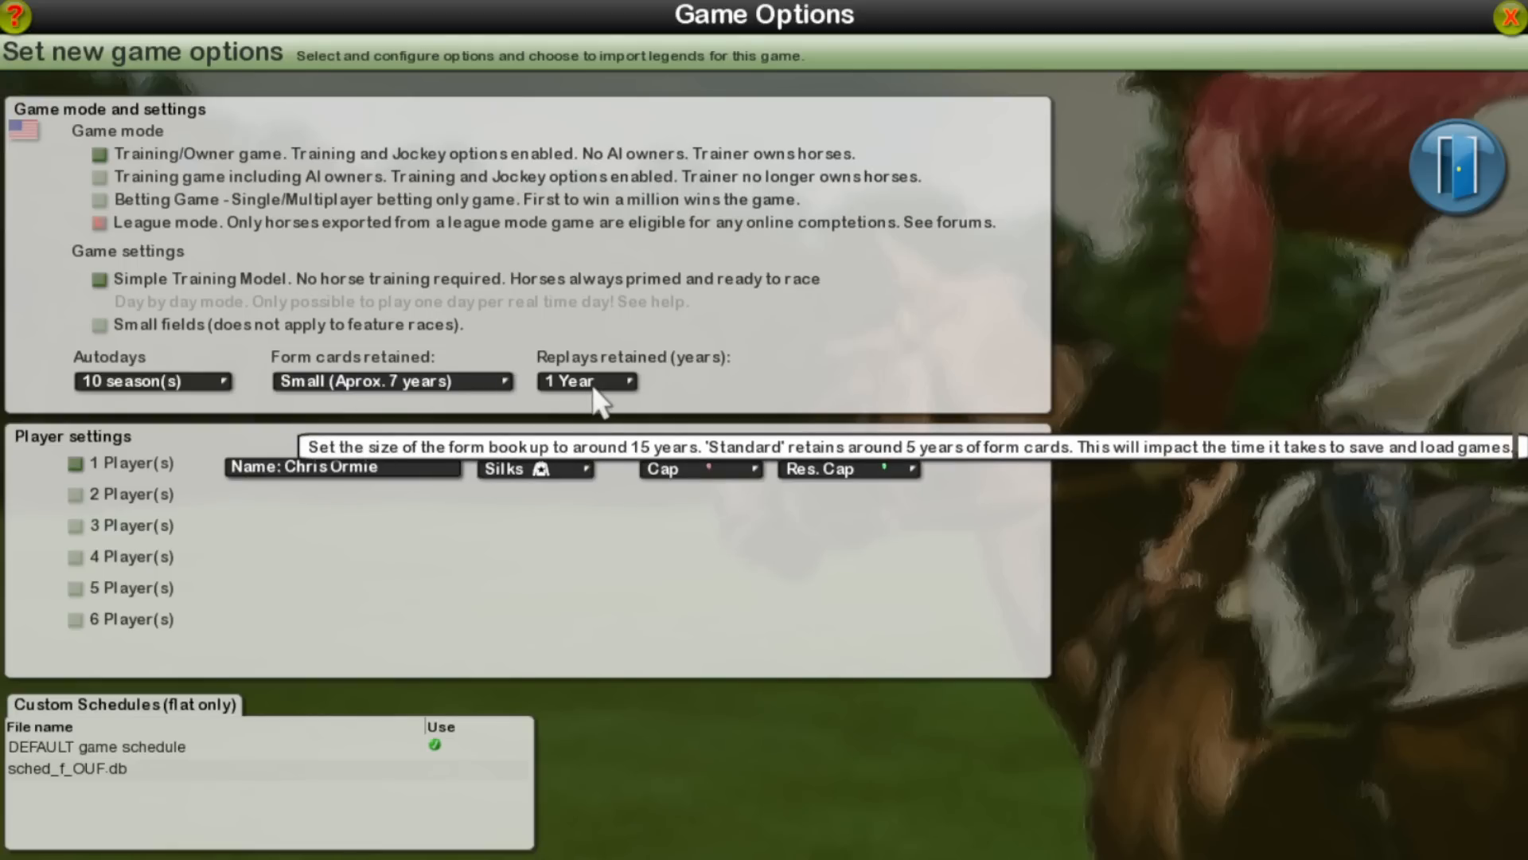
{"action": "scroll", "coordinate": [594, 388], "scroll_direction": "down", "scroll_amount": 2}
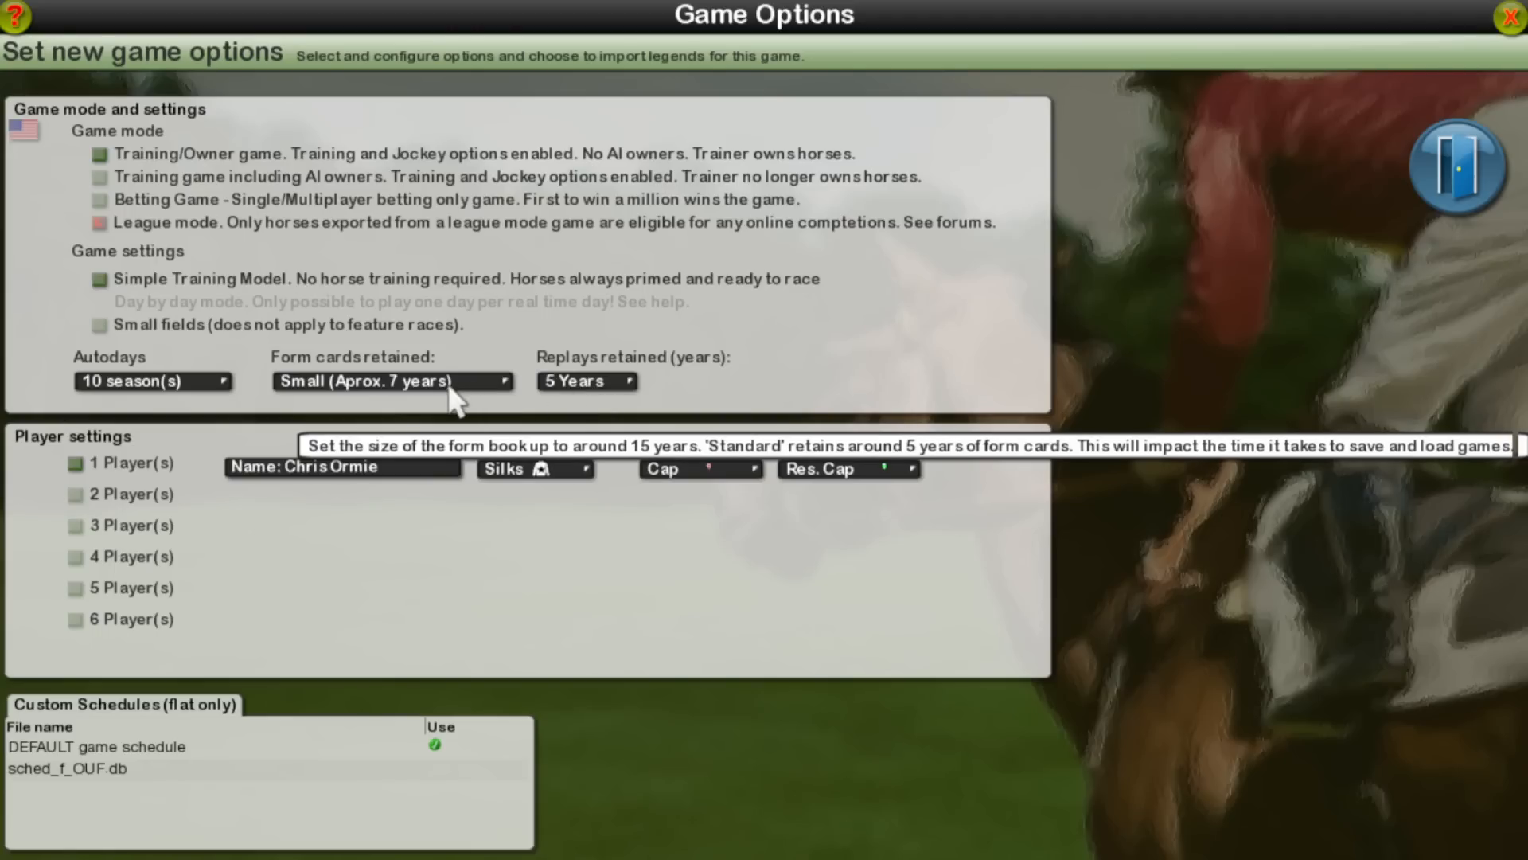
Step: Use the sched_f_OUF.db custom schedule for the new game and deselect all legendary horses
{"action": "left_click", "coordinate": [152, 772]}
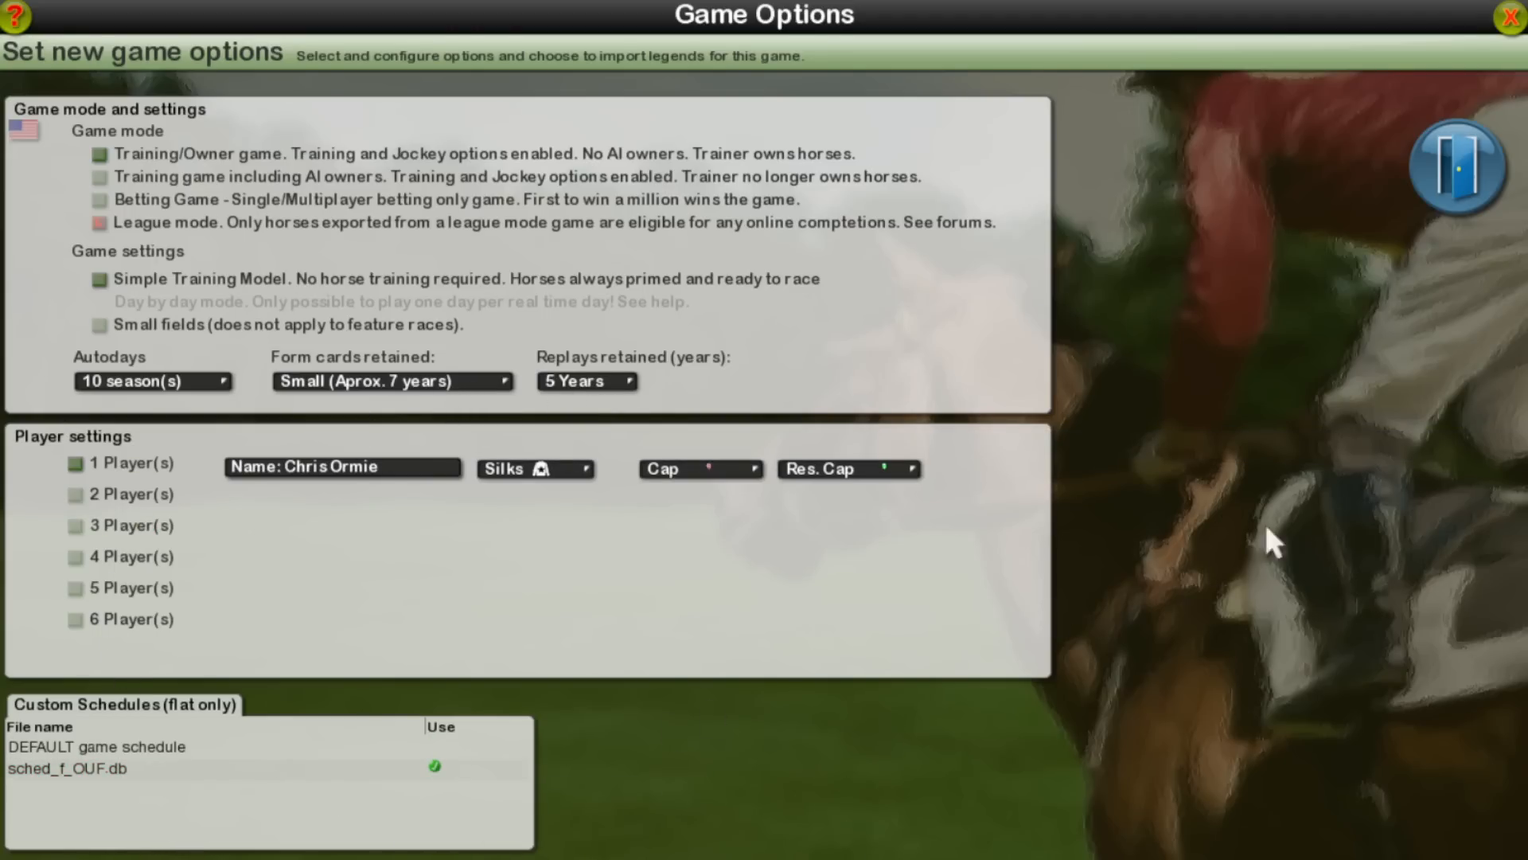
{"action": "left_click", "coordinate": [1468, 166]}
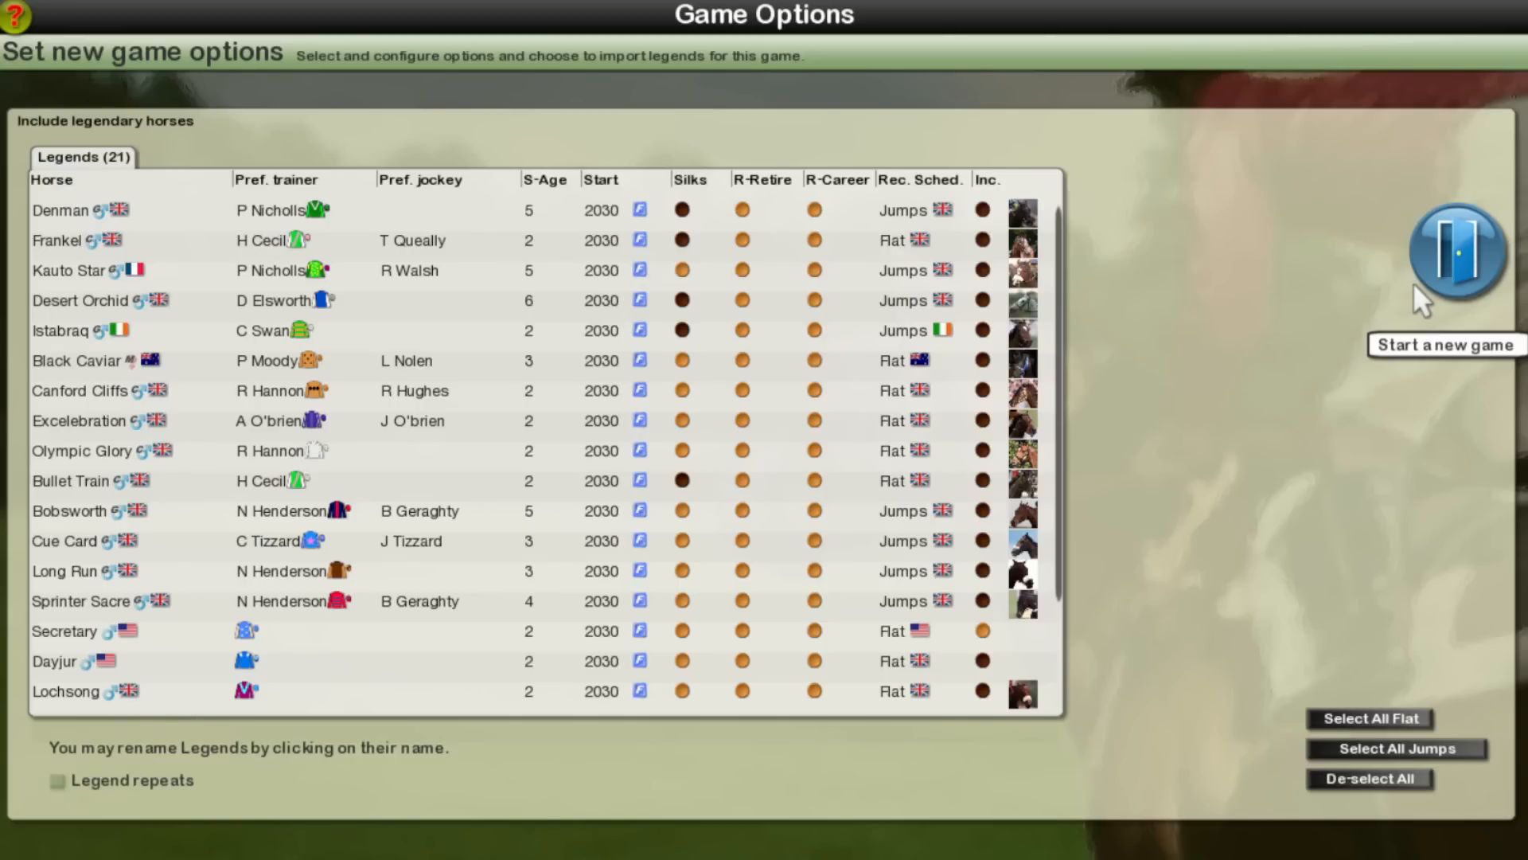
{"action": "left_click", "coordinate": [1373, 777]}
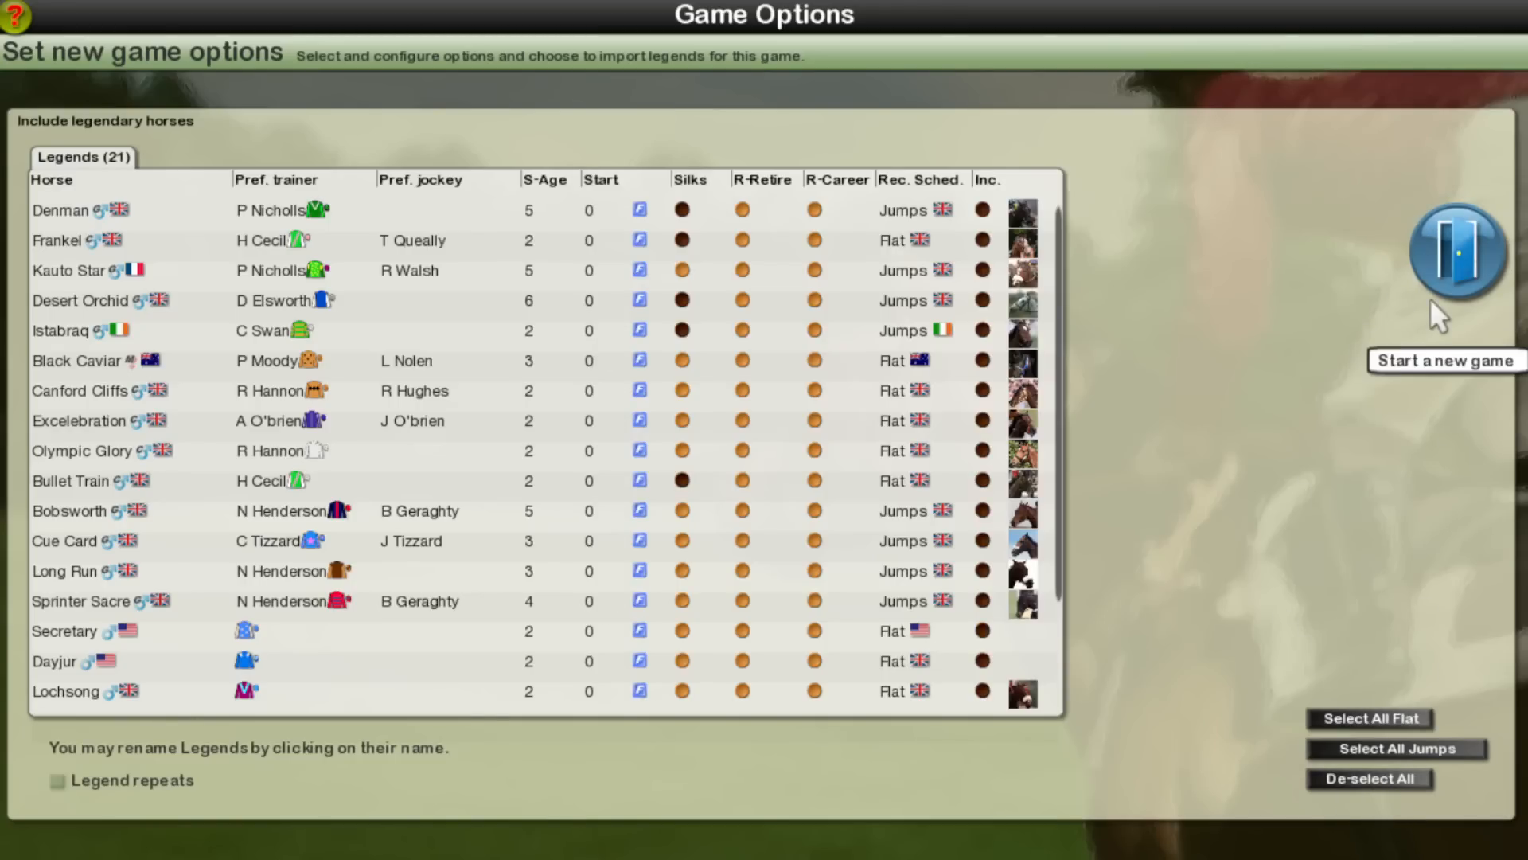